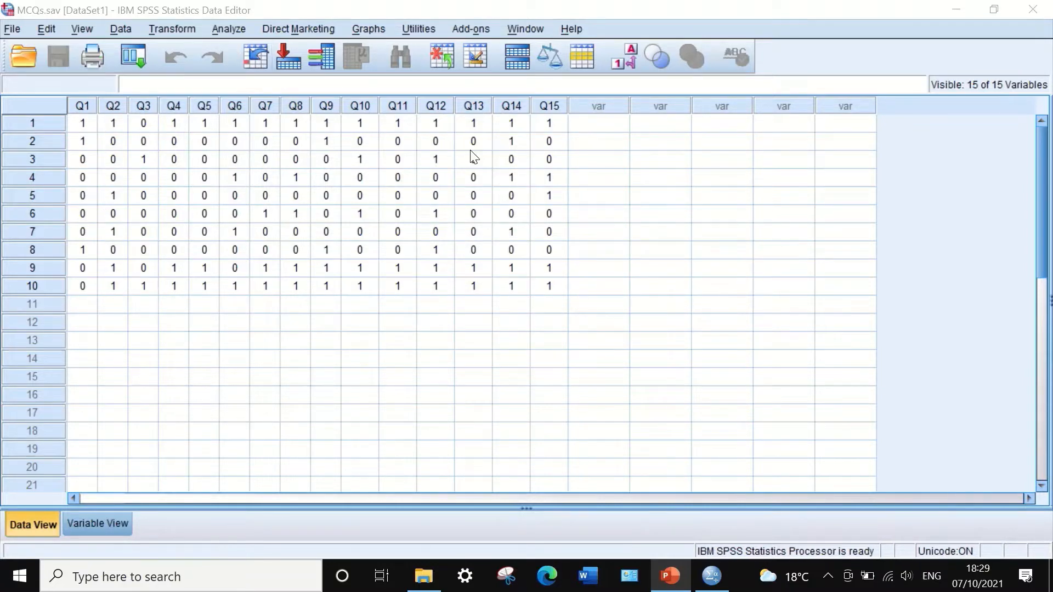
Start a Compute Variable transformation and name the target variable Totalscore.
{"action": "left_click", "coordinate": [170, 29]}
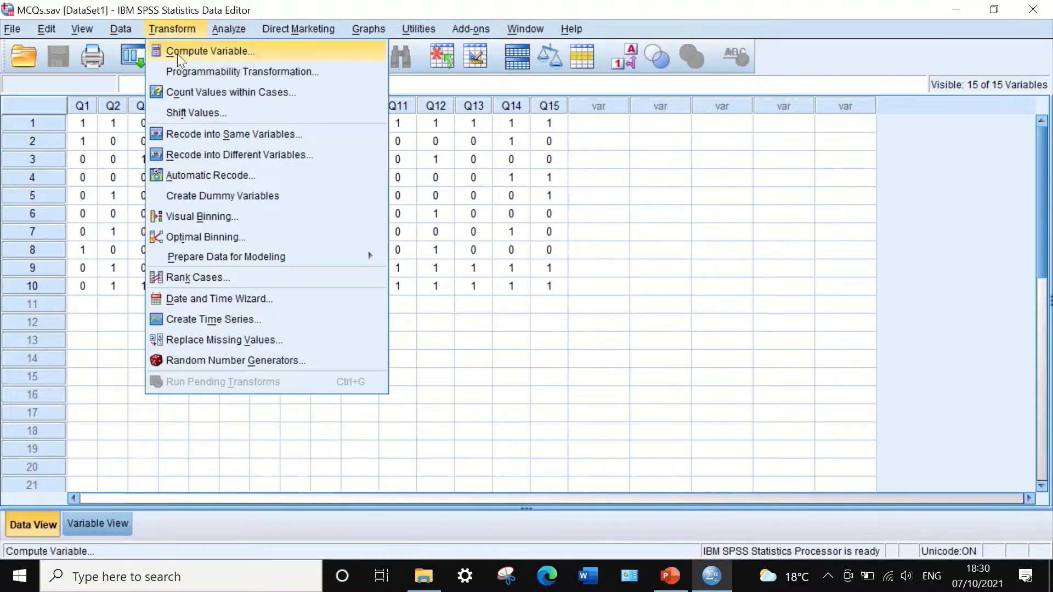
{"action": "left_click", "coordinate": [177, 53]}
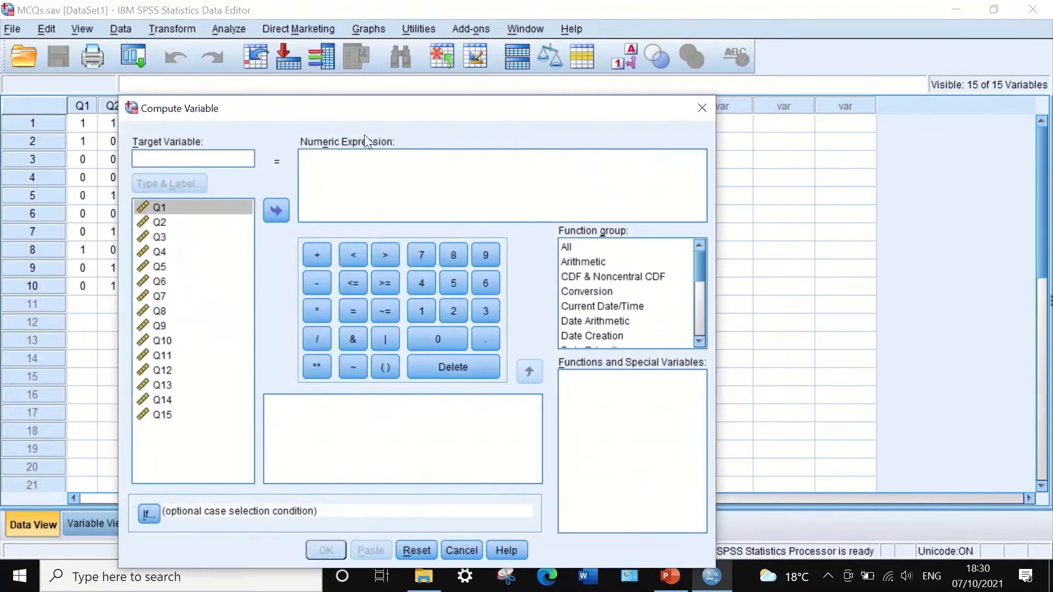
{"action": "left_click_drag", "start_coordinate": [334, 110], "coordinate": [526, 78]}
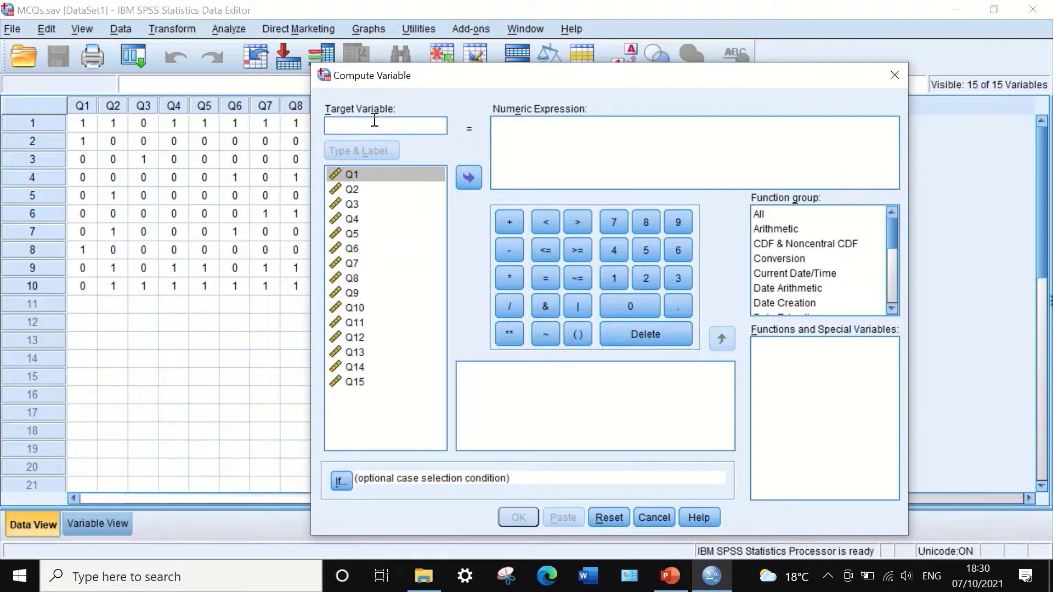
{"action": "type", "text": "Totalsxore"}
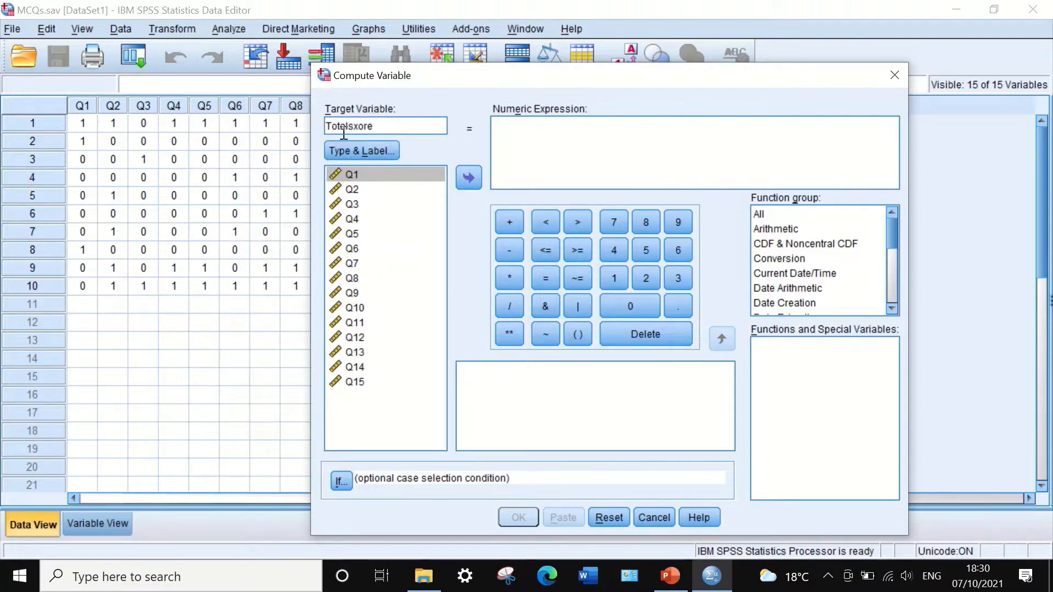
{"action": "left_click", "coordinate": [359, 127]}
{"action": "key", "text": "BackSpace"}
{"action": "type", "text": "c"}
Begin the numeric expression for Totalscore as the sum Q1 + Q2 + Q3 + Q4.
{"action": "left_click", "coordinate": [525, 133]}
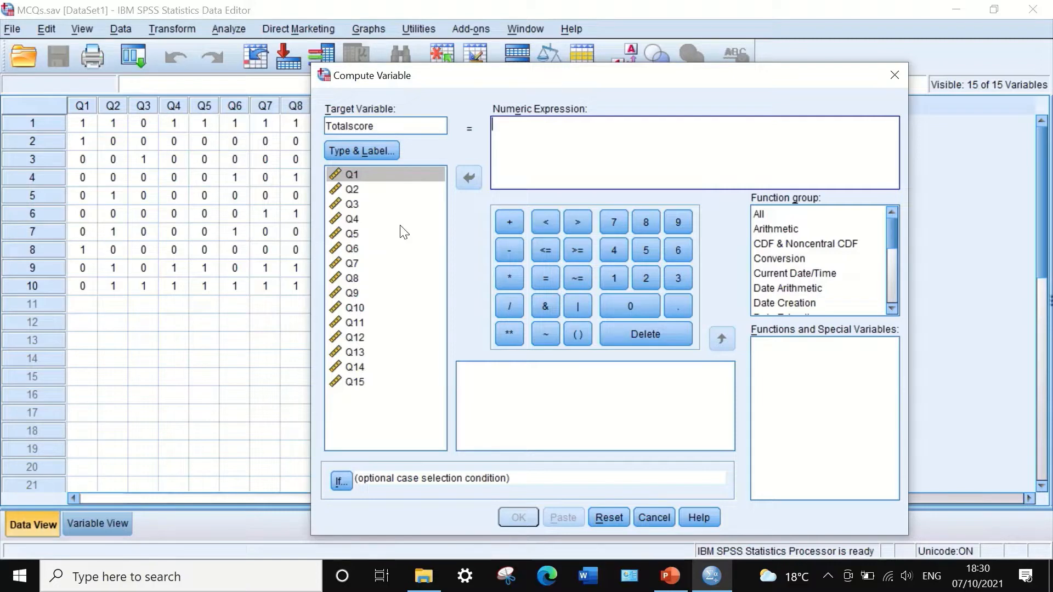
{"action": "left_click", "coordinate": [375, 173]}
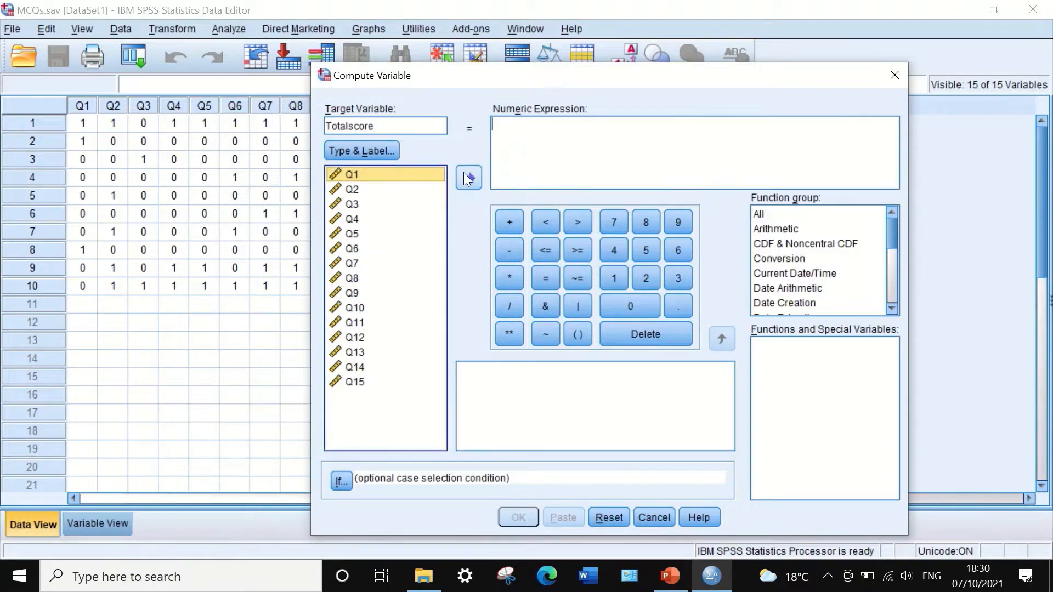
{"action": "left_click", "coordinate": [467, 177]}
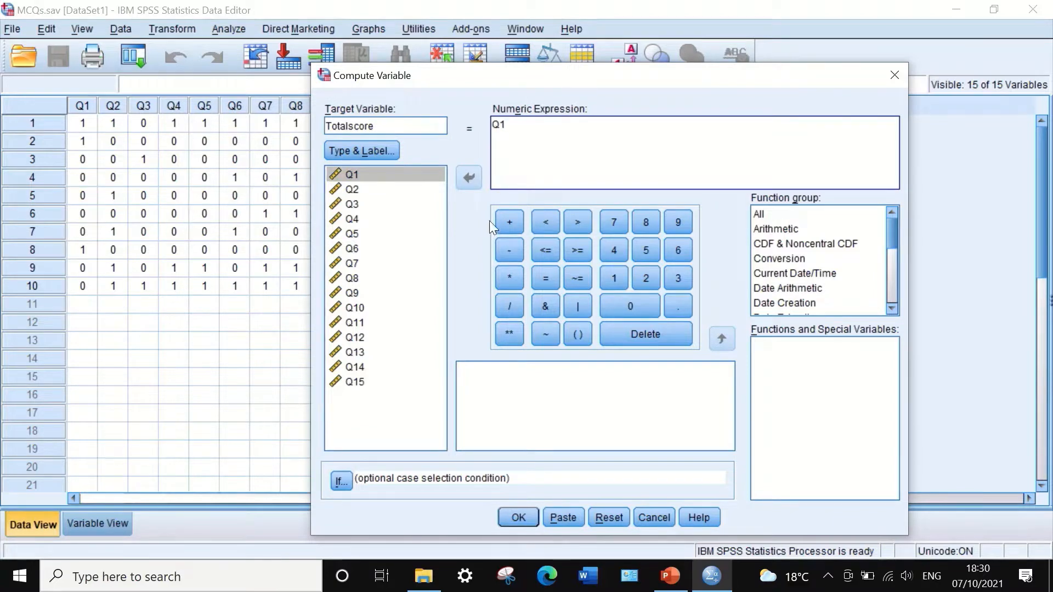
{"action": "left_click", "coordinate": [508, 221]}
{"action": "left_click", "coordinate": [352, 191]}
{"action": "left_click", "coordinate": [461, 176]}
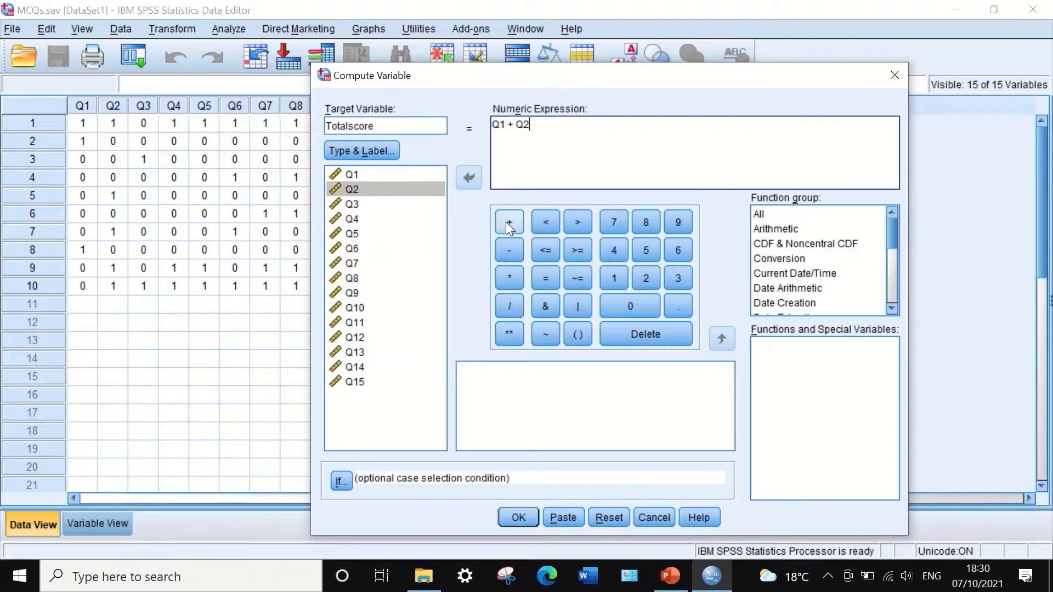
{"action": "left_click", "coordinate": [506, 222]}
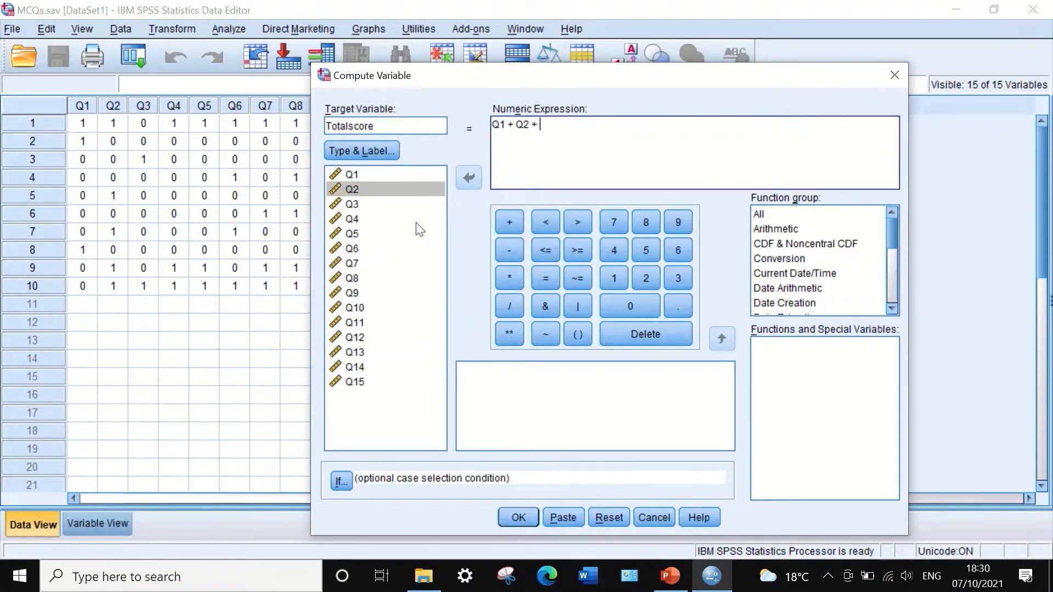
{"action": "left_click", "coordinate": [352, 203]}
{"action": "left_click", "coordinate": [461, 175]}
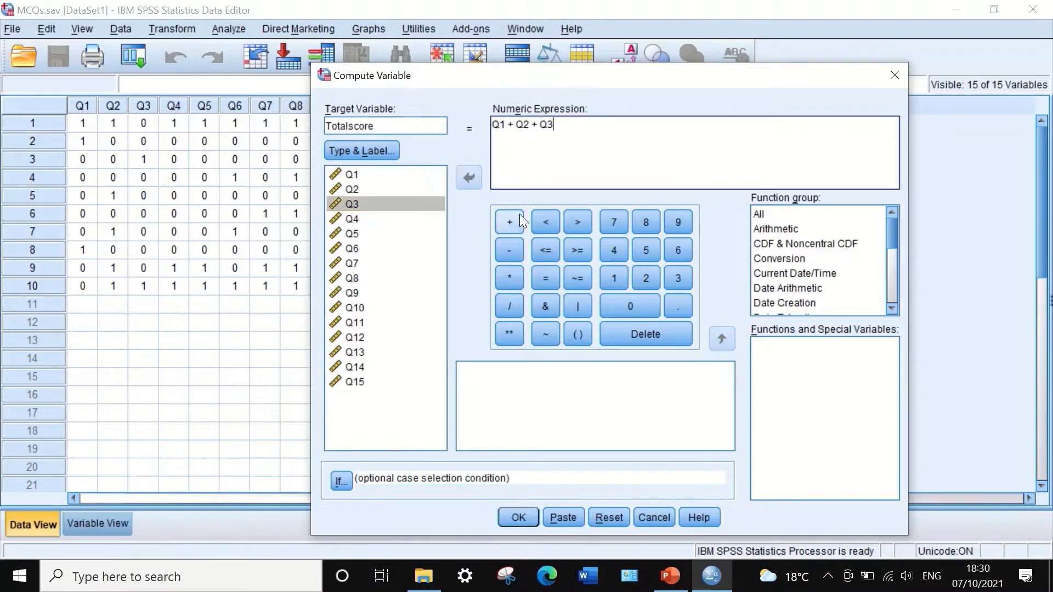
{"action": "left_click", "coordinate": [509, 222]}
{"action": "left_click", "coordinate": [352, 219]}
{"action": "left_click", "coordinate": [466, 177]}
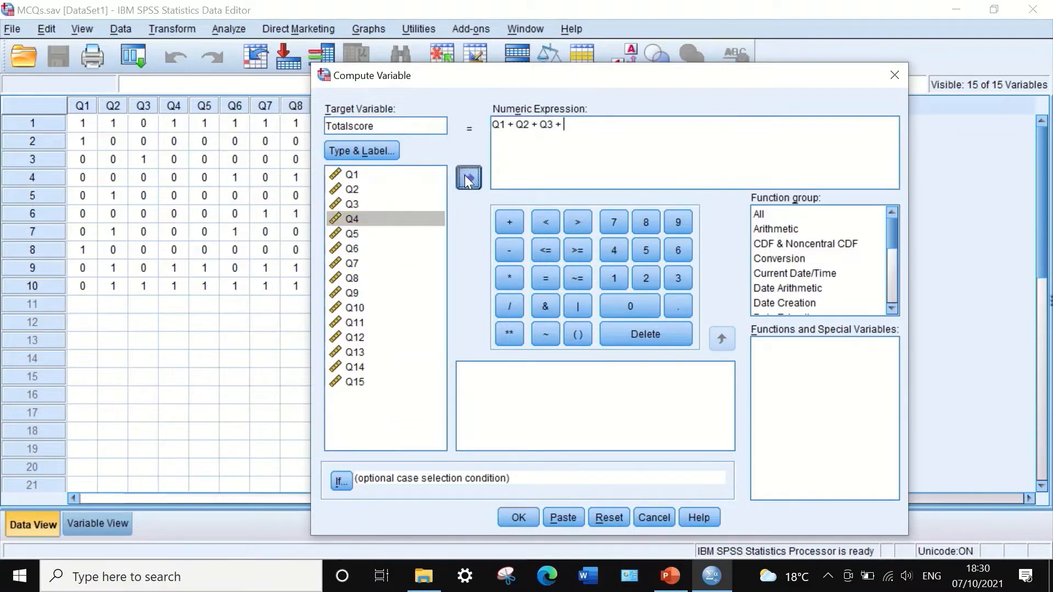
Extend the numeric expression by adding Q5, Q6, Q7 and Q8 to the sum.
{"action": "left_click", "coordinate": [510, 221]}
{"action": "left_click", "coordinate": [351, 233]}
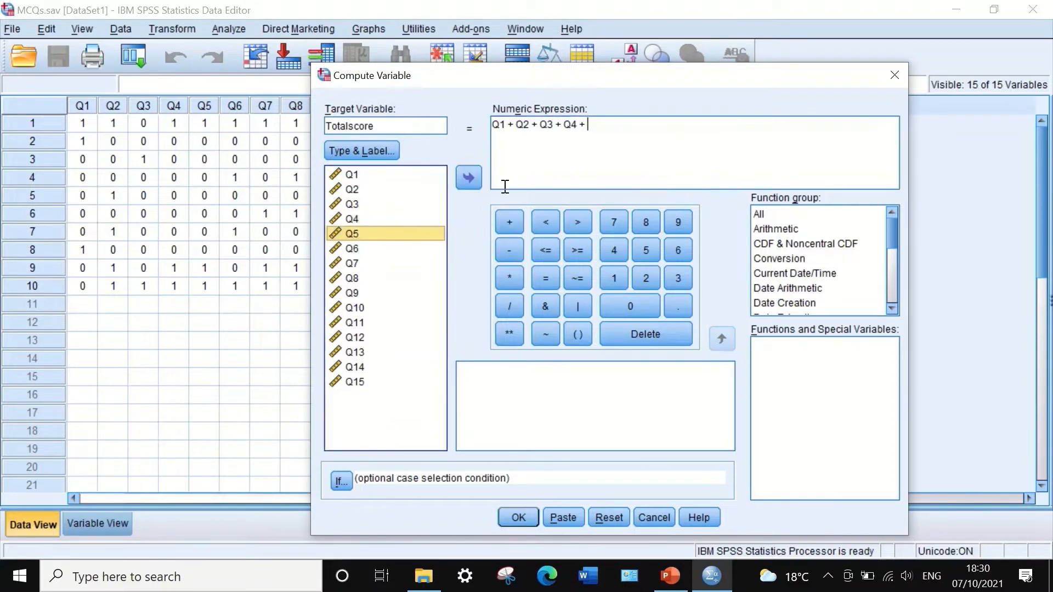
{"action": "left_click", "coordinate": [469, 178]}
{"action": "left_click", "coordinate": [510, 222]}
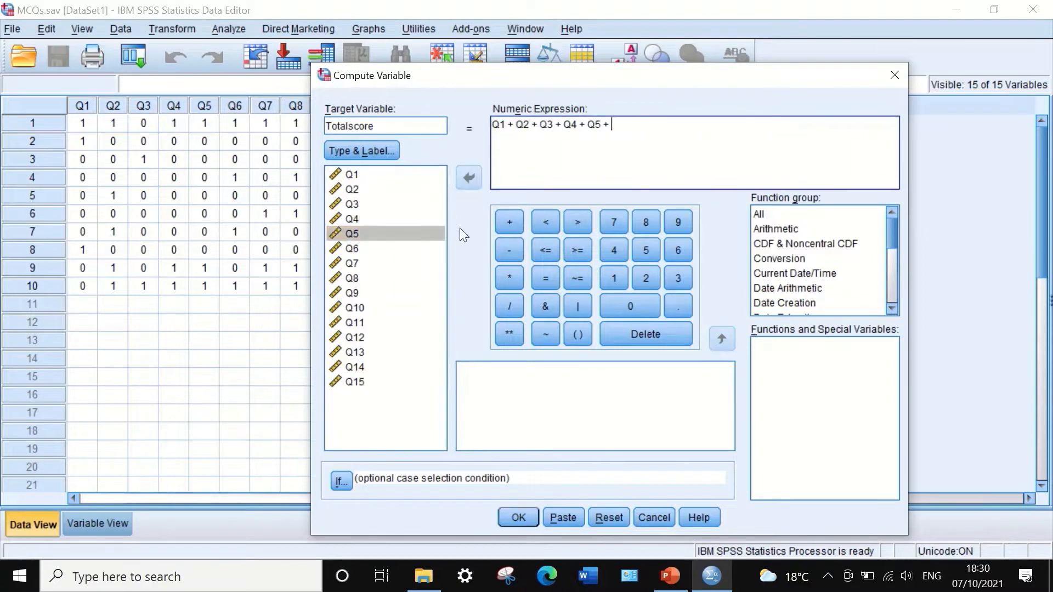
{"action": "left_click", "coordinate": [351, 249]}
{"action": "left_click", "coordinate": [466, 176]}
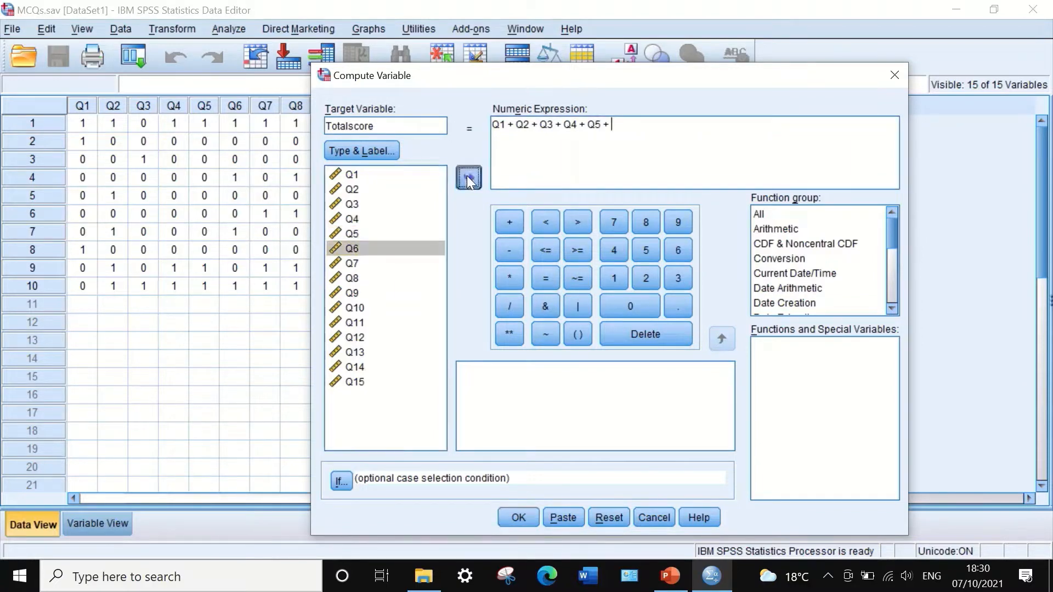
{"action": "left_click", "coordinate": [505, 221]}
{"action": "left_click", "coordinate": [354, 266]}
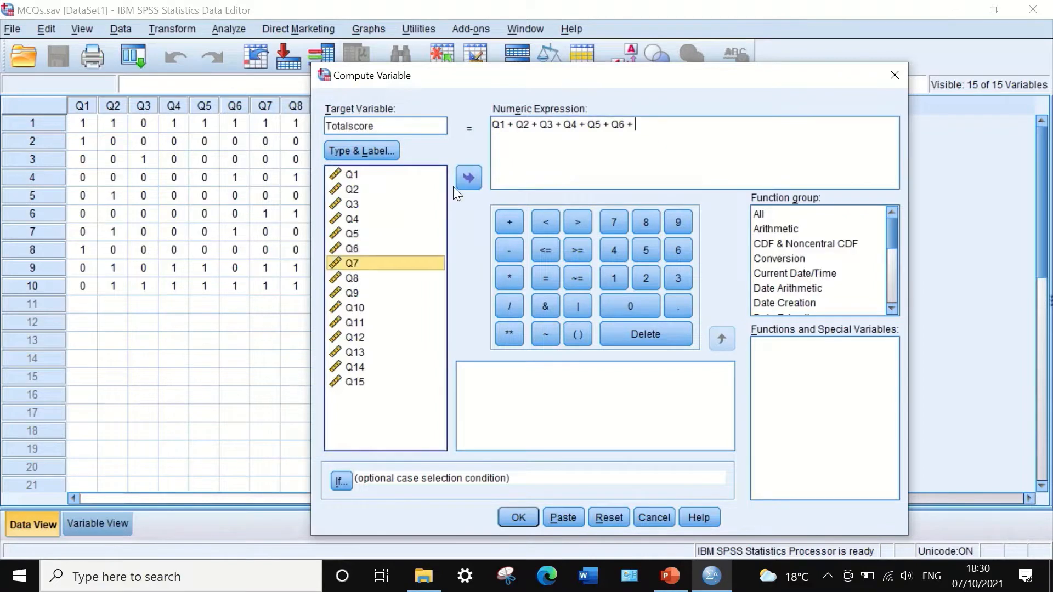
{"action": "left_click", "coordinate": [470, 176]}
{"action": "left_click", "coordinate": [505, 221]}
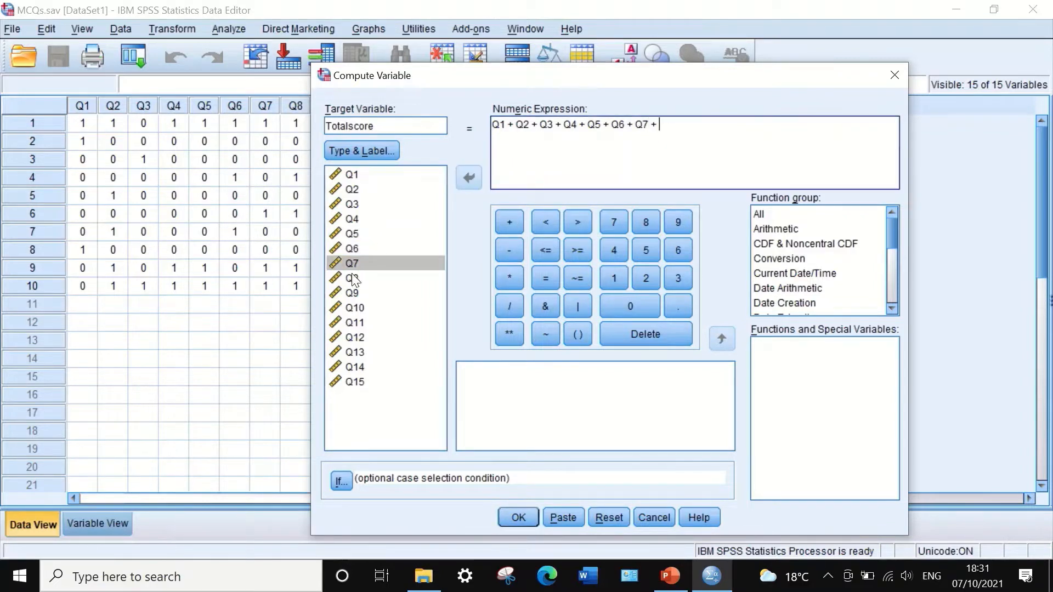
{"action": "left_click", "coordinate": [351, 277]}
{"action": "left_click", "coordinate": [470, 177]}
Continue the sum in the numeric expression with Q9, Q10, Q11 and Q12.
{"action": "left_click", "coordinate": [506, 221]}
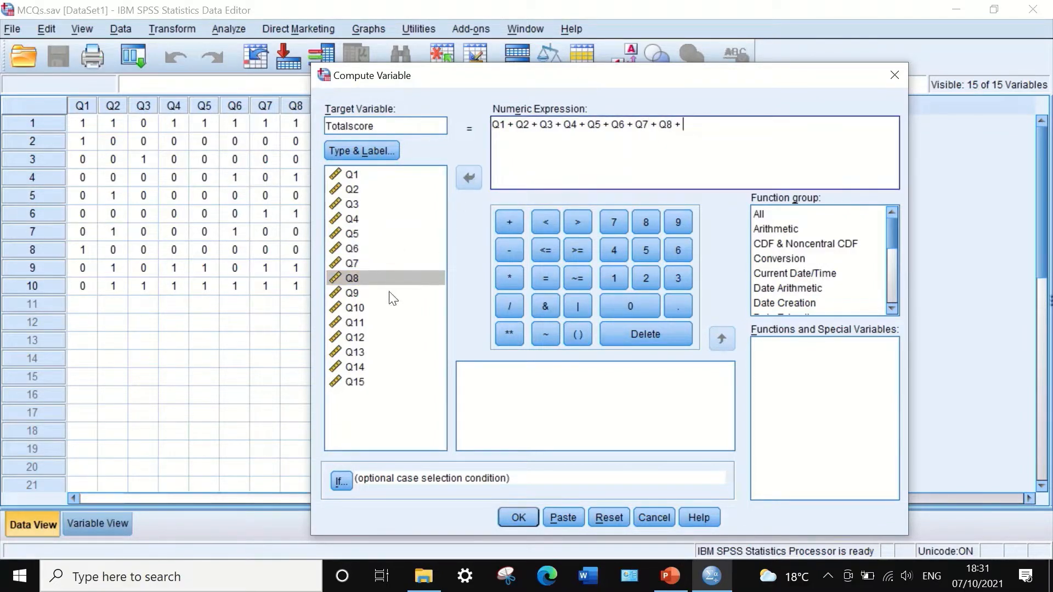
{"action": "left_click", "coordinate": [357, 294]}
{"action": "left_click", "coordinate": [469, 176]}
{"action": "left_click", "coordinate": [508, 222]}
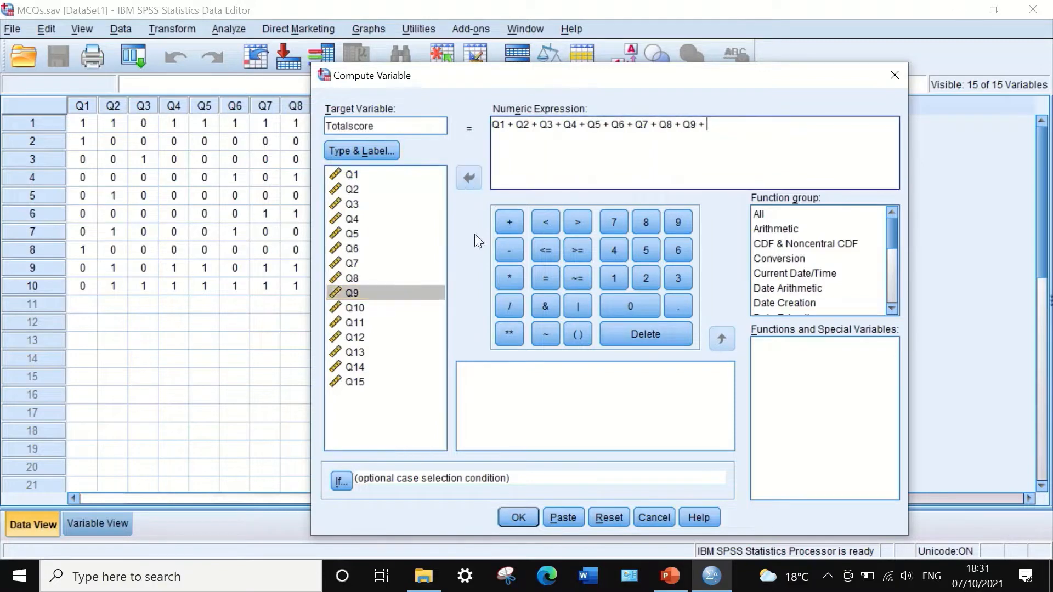
{"action": "left_click", "coordinate": [354, 308]}
{"action": "left_click", "coordinate": [469, 177]}
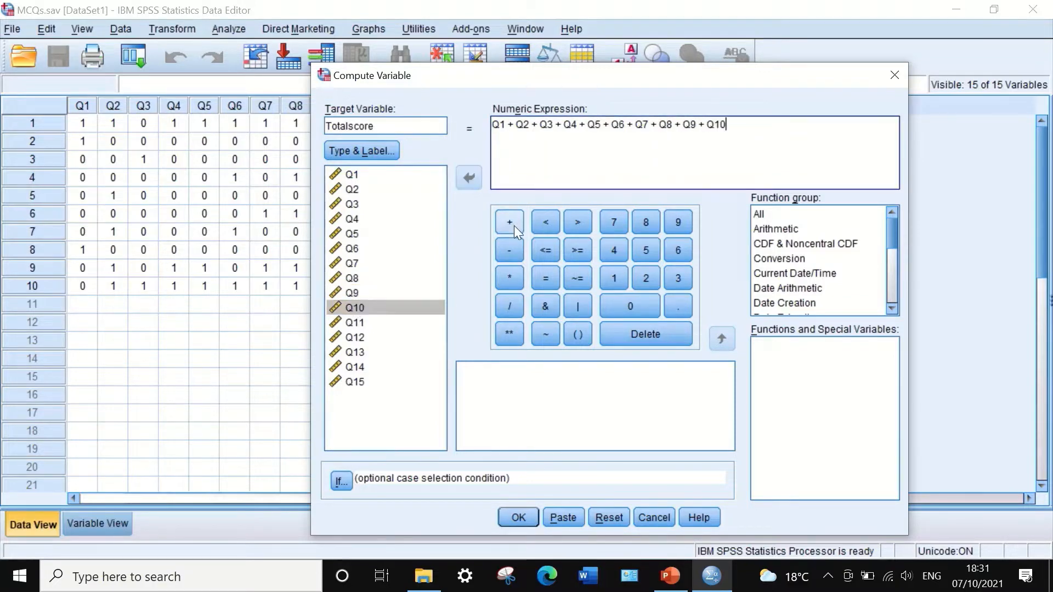
{"action": "left_click", "coordinate": [509, 222]}
{"action": "left_click", "coordinate": [354, 322]}
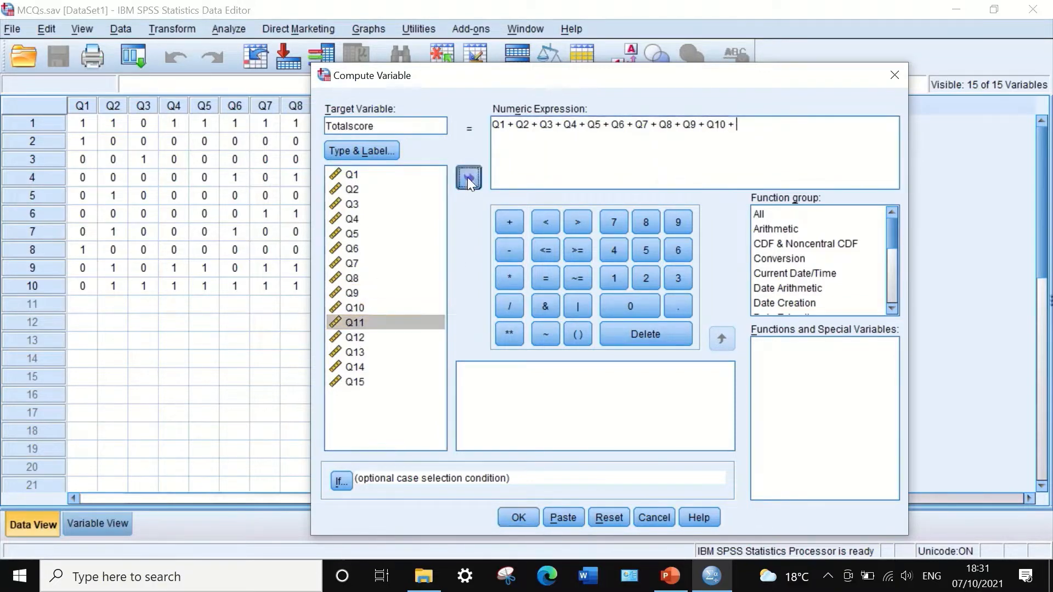
{"action": "left_click", "coordinate": [467, 176]}
{"action": "left_click", "coordinate": [505, 222]}
{"action": "left_click", "coordinate": [354, 338]}
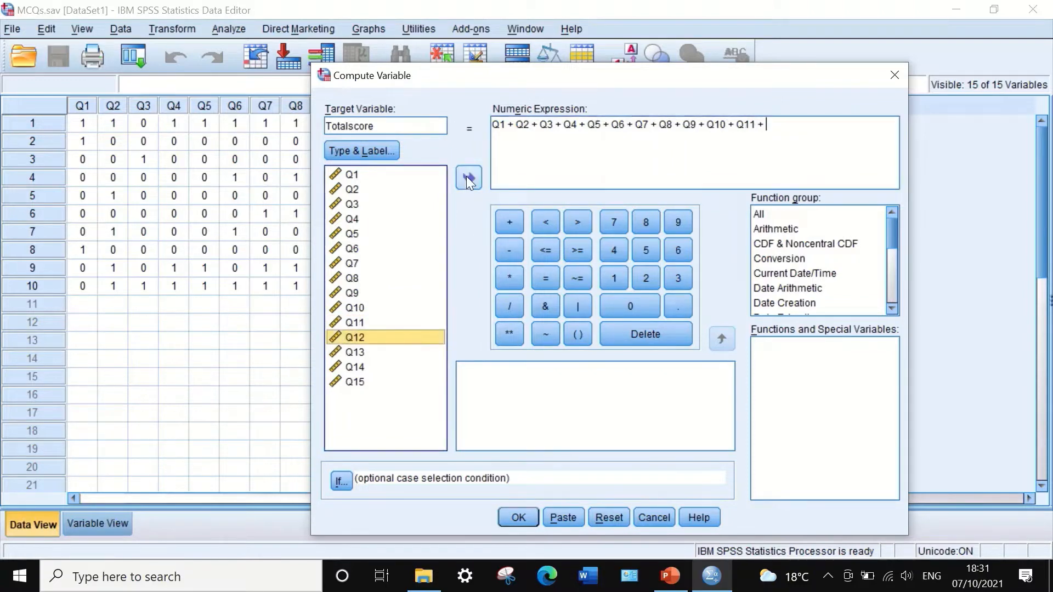
{"action": "left_click", "coordinate": [467, 176]}
Complete the numeric expression by adding Q13, Q14 and Q15, with a plus sign between each pair of variables.
{"action": "left_click", "coordinate": [499, 215]}
{"action": "left_click", "coordinate": [355, 352]}
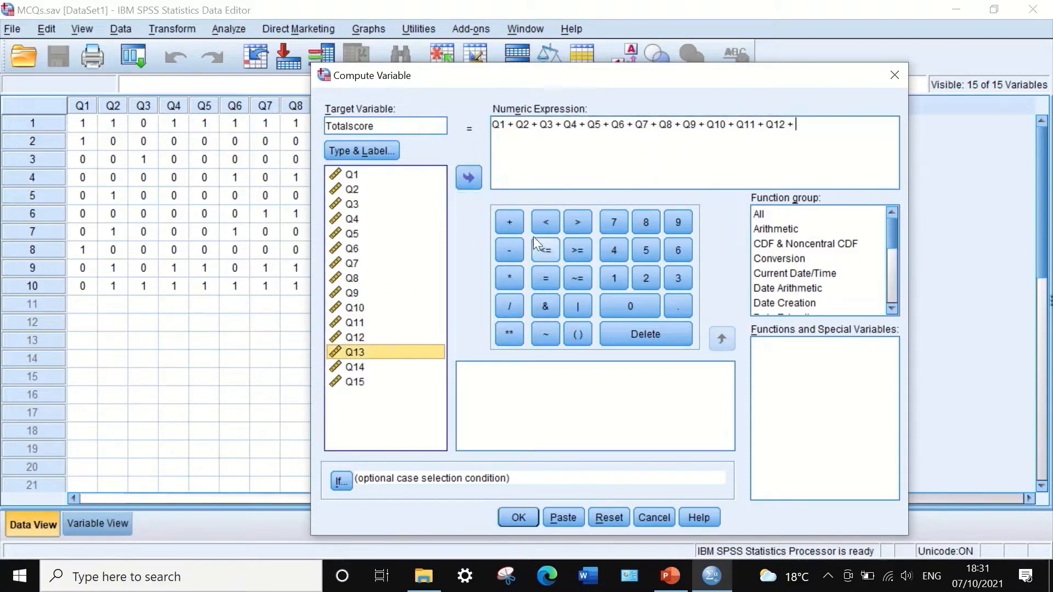
{"action": "left_click", "coordinate": [508, 222]}
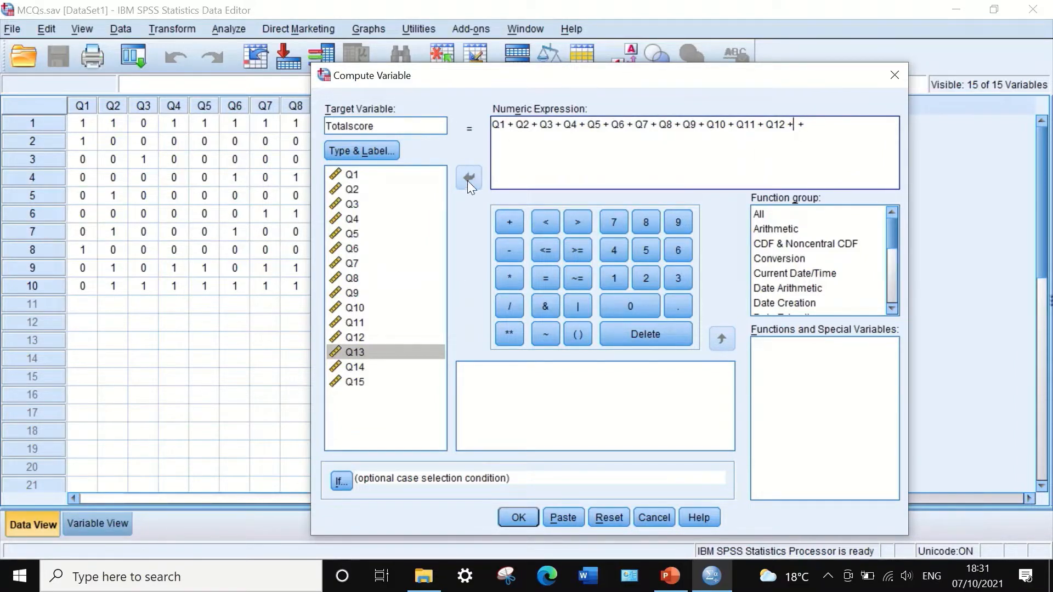
{"action": "left_click", "coordinate": [351, 352]}
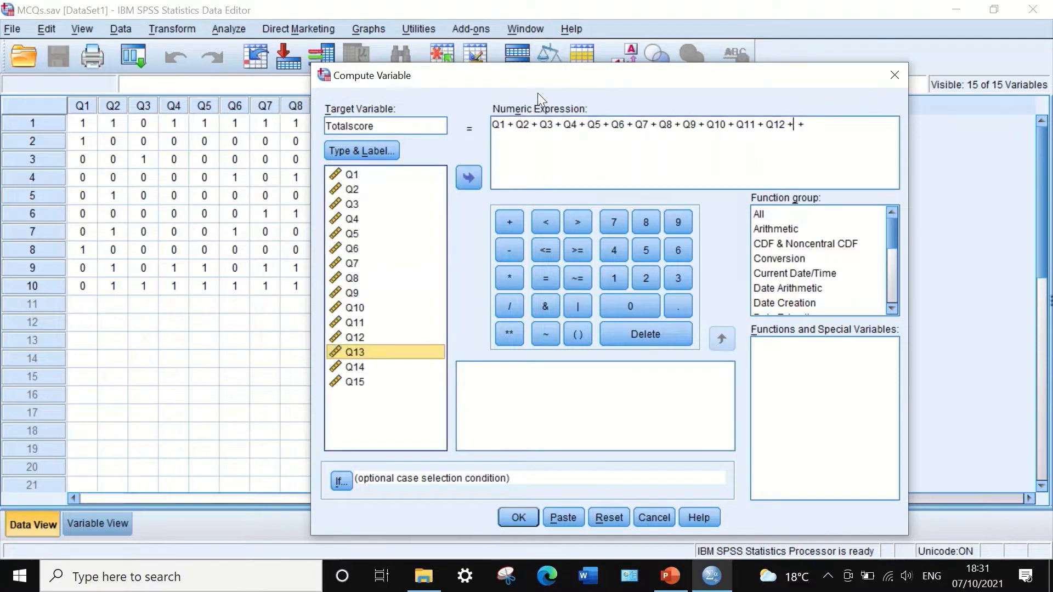
{"action": "left_click", "coordinate": [477, 176]}
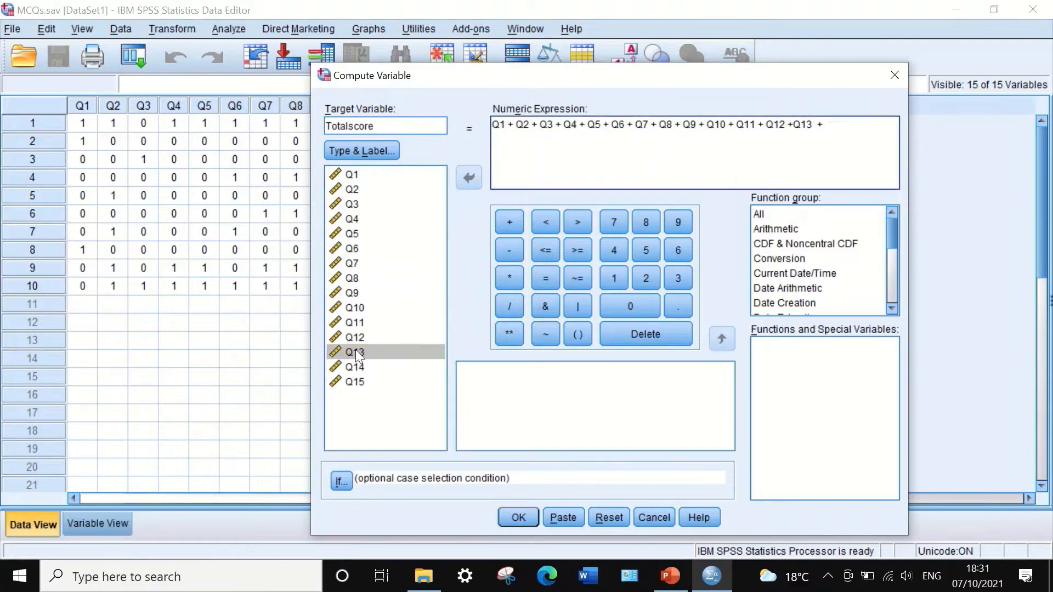
{"action": "left_click", "coordinate": [355, 367]}
{"action": "left_click", "coordinate": [477, 176]}
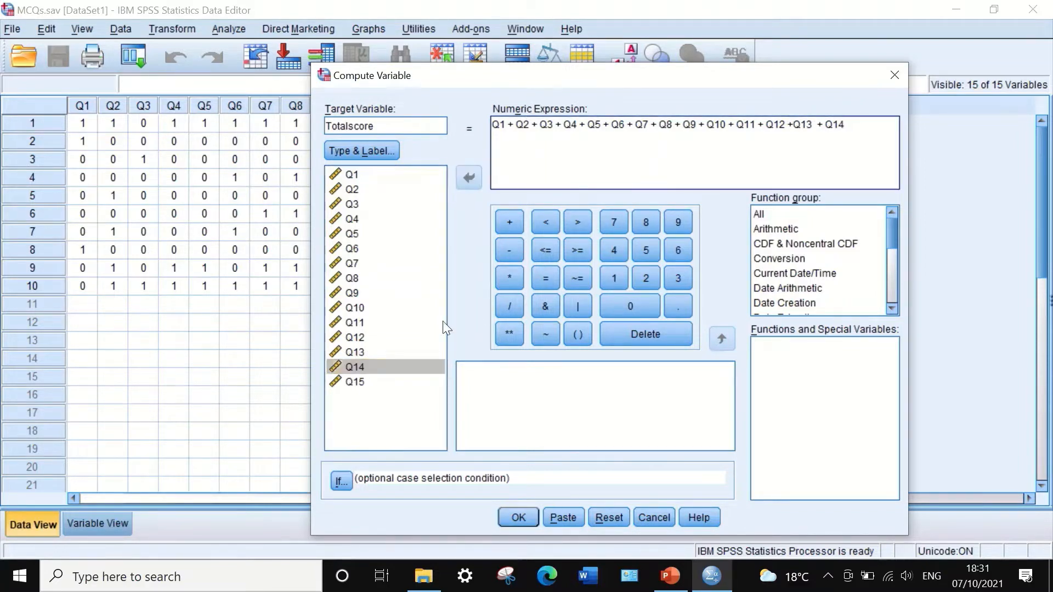
{"action": "left_click", "coordinate": [518, 215]}
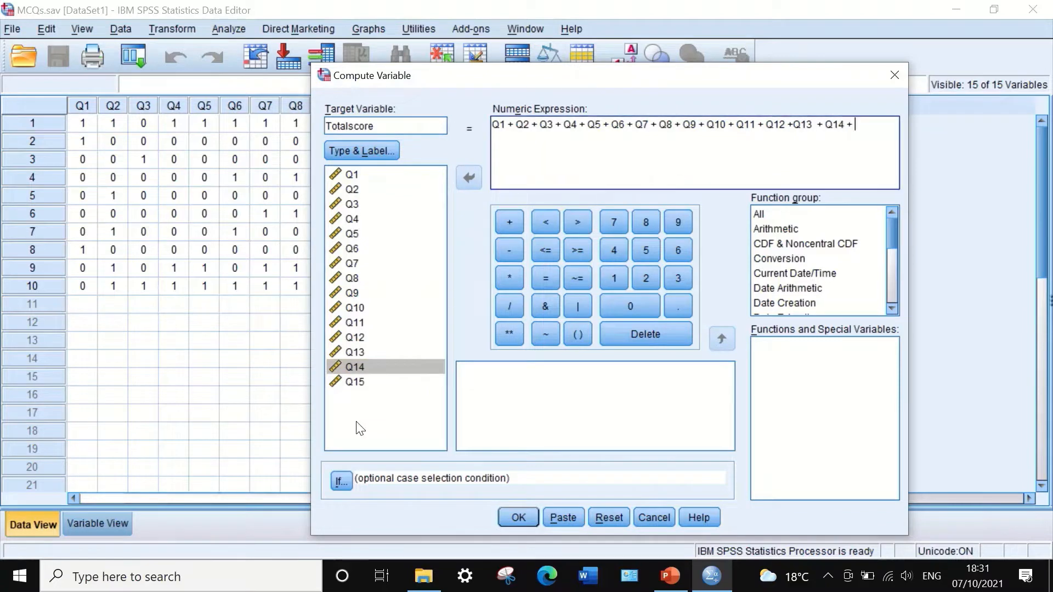
{"action": "left_click", "coordinate": [356, 384]}
{"action": "left_click", "coordinate": [469, 176]}
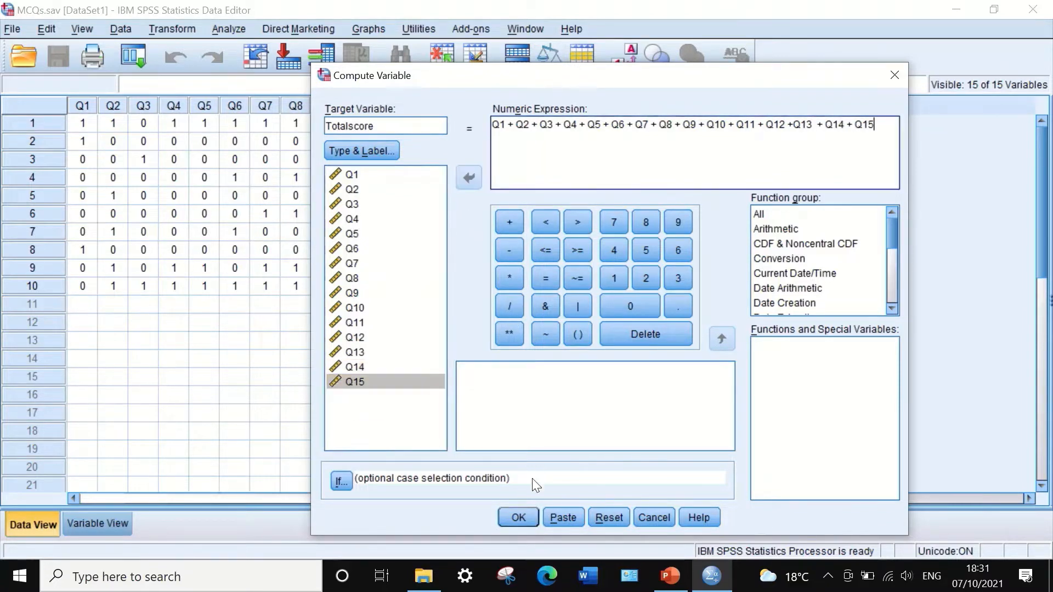
Run the Totalscore computation, then minimize the output window and narrow the Totalscore column in the data view.
{"action": "left_click", "coordinate": [512, 518]}
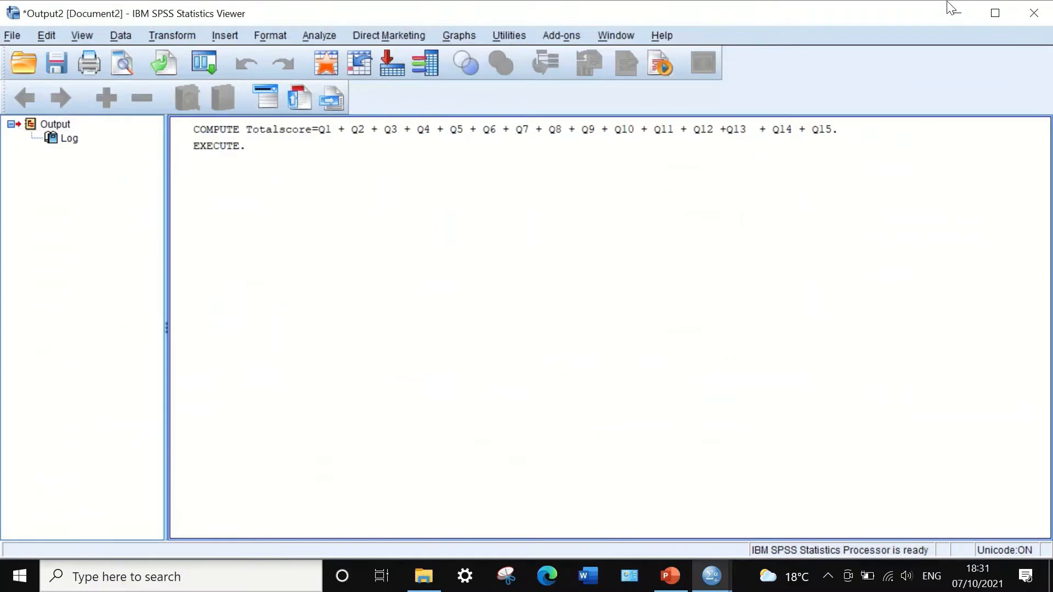
{"action": "left_click", "coordinate": [953, 10]}
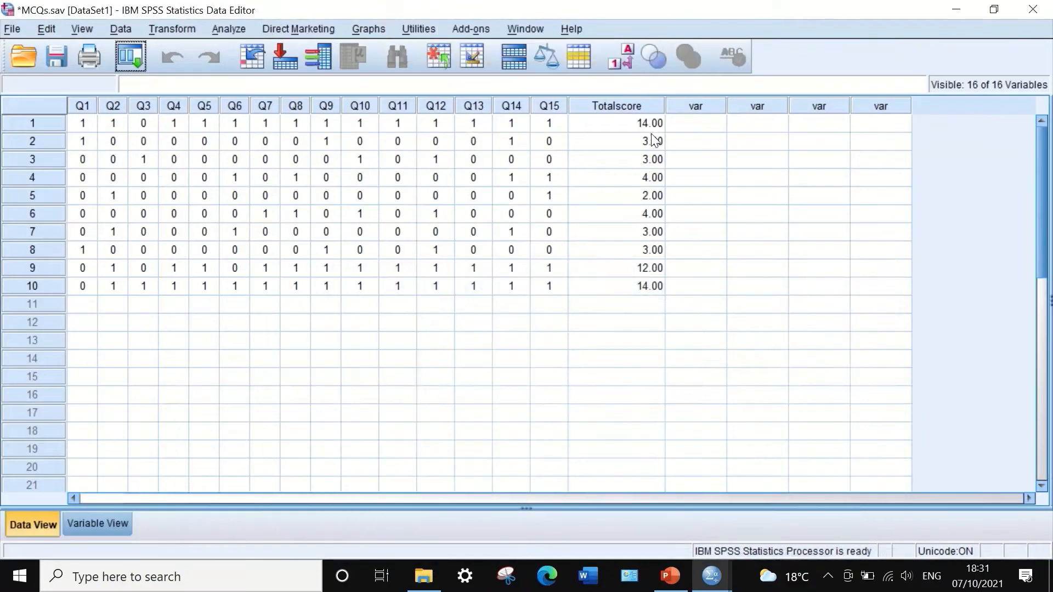
{"action": "left_click_drag", "start_coordinate": [665, 105], "coordinate": [613, 107]}
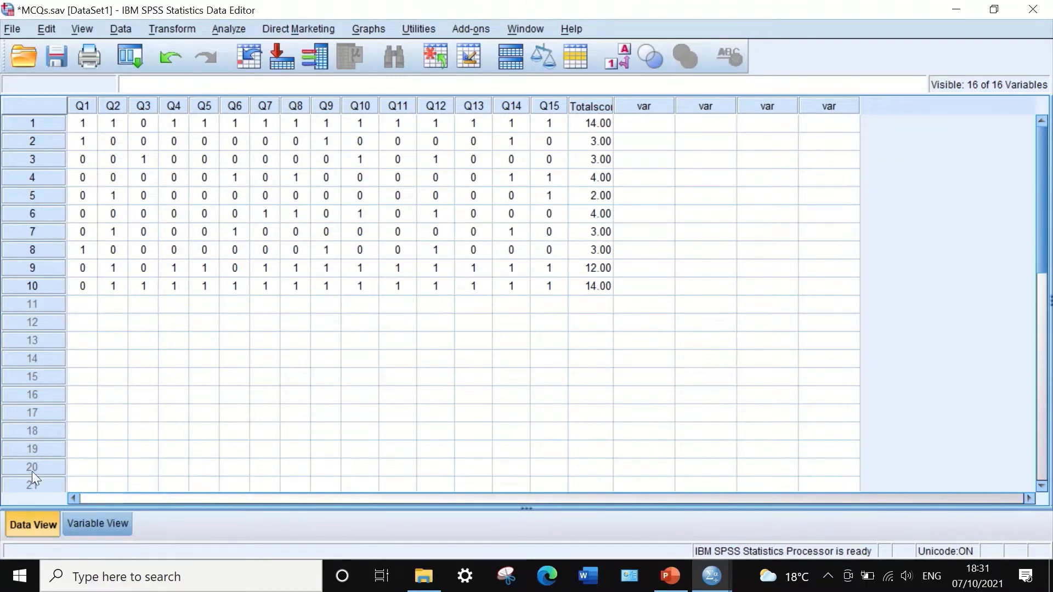
Set the decimals of Totalscore to 0 and narrow its column further in the data view.
{"action": "left_click", "coordinate": [97, 522]}
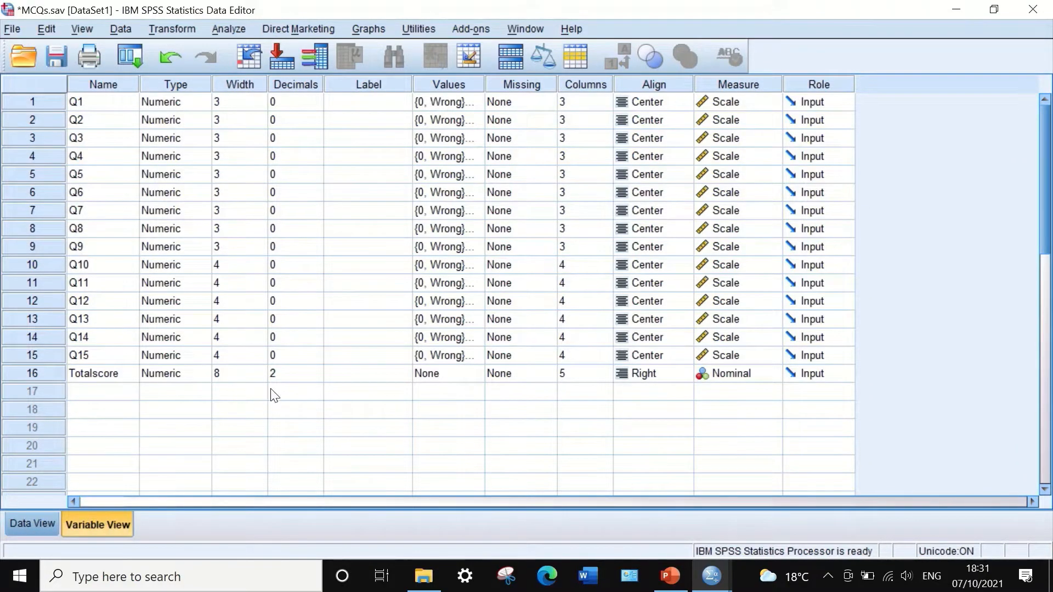
{"action": "left_click", "coordinate": [302, 378]}
{"action": "left_click", "coordinate": [316, 378]}
{"action": "left_click", "coordinate": [317, 378]}
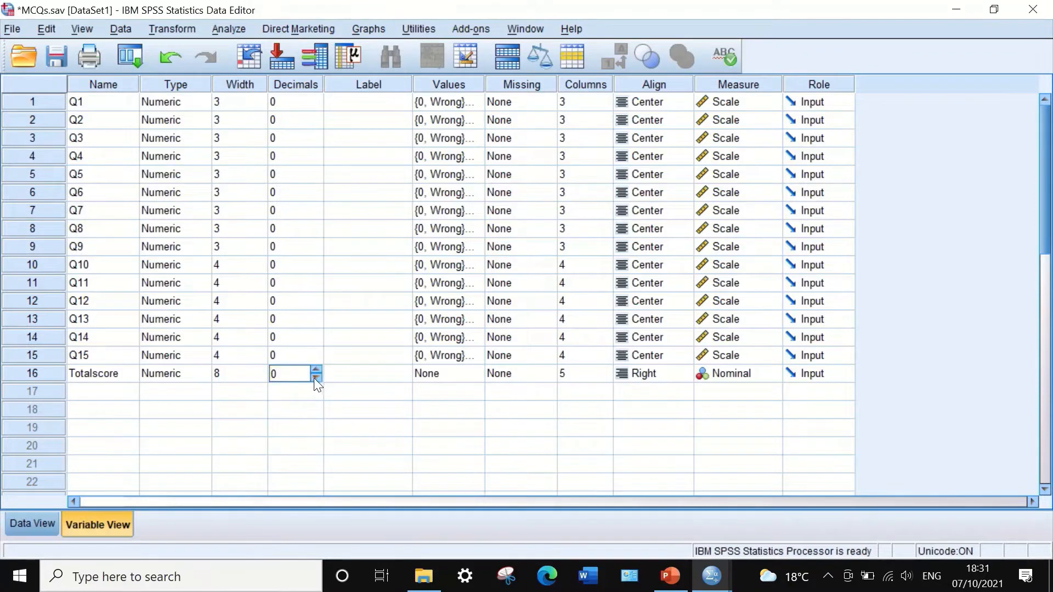
{"action": "left_click", "coordinate": [33, 524]}
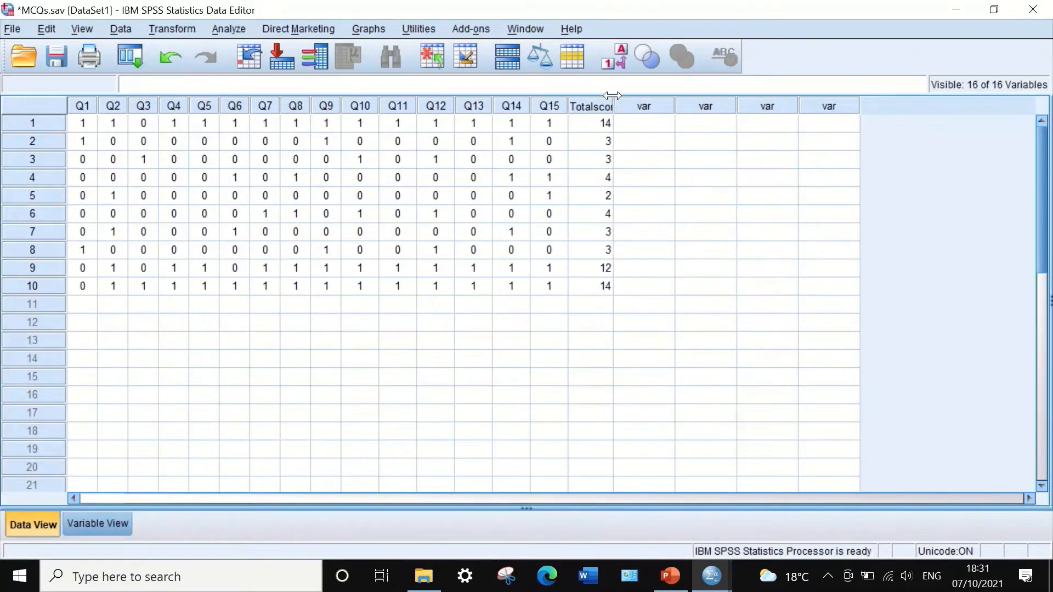
{"action": "left_click_drag", "start_coordinate": [611, 103], "coordinate": [598, 103]}
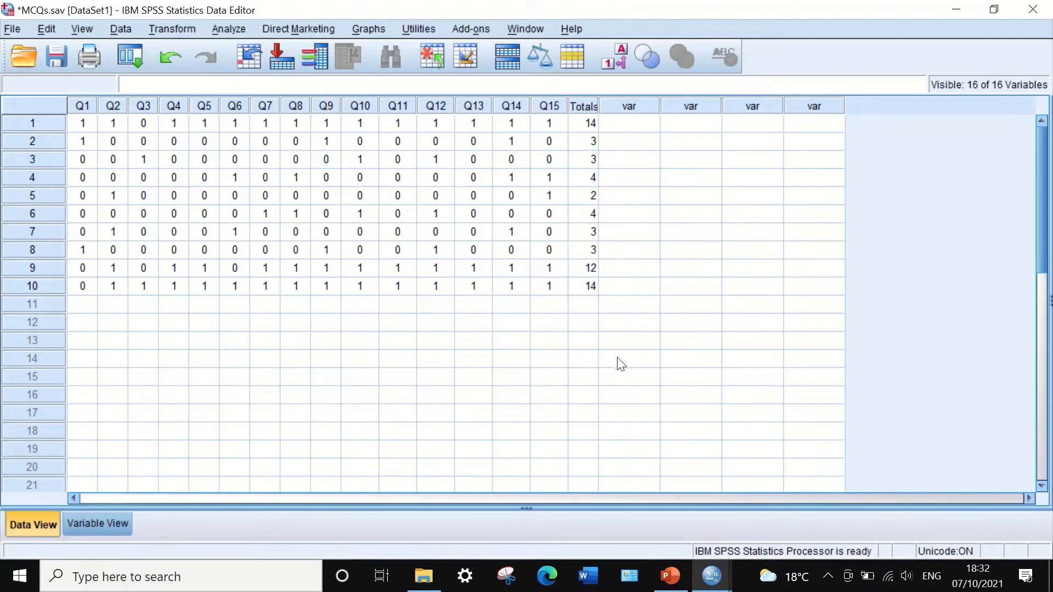
Switch to PowerPoint to review the KR-20 formula slide, then return to the SPSS data editor.
{"action": "left_click", "coordinate": [669, 576]}
{"action": "left_click", "coordinate": [91, 358]}
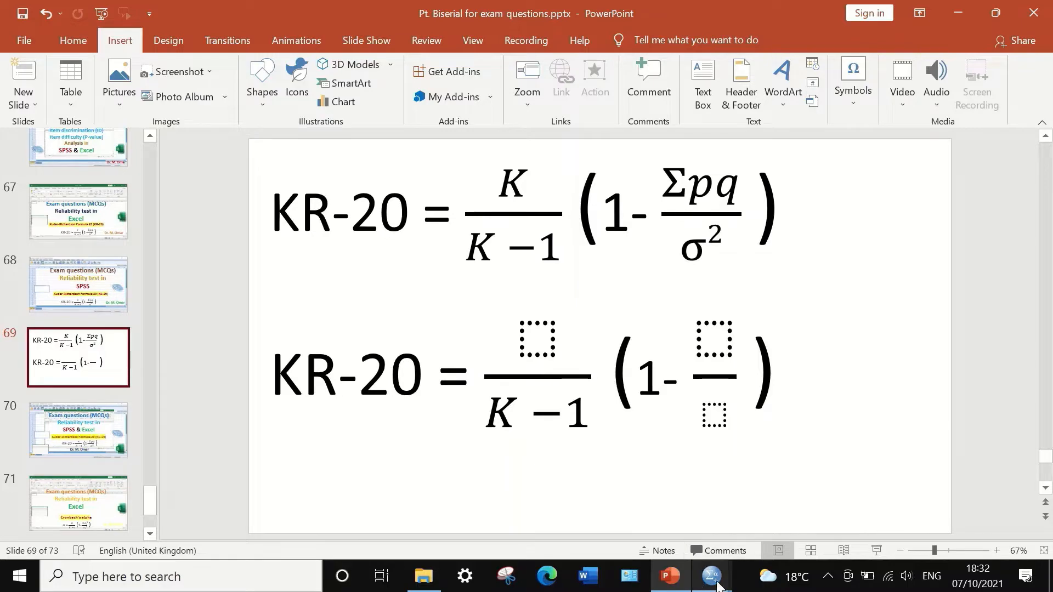
{"action": "mouse_move", "coordinate": [711, 576]}
{"action": "left_click", "coordinate": [624, 482]}
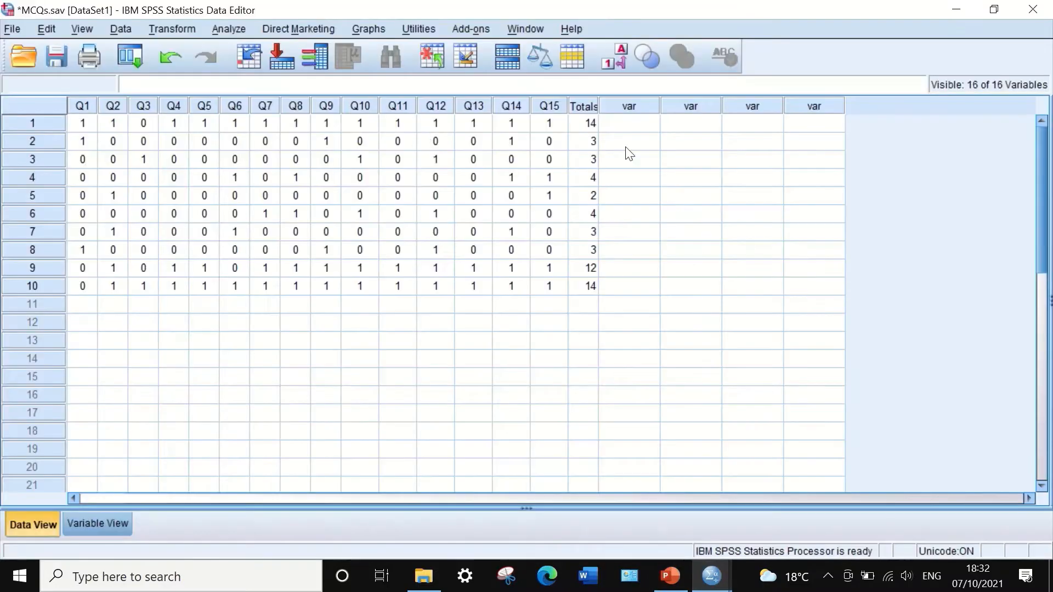
Start a Frequencies analysis and add Totalscore as its variable.
{"action": "left_click", "coordinate": [224, 28]}
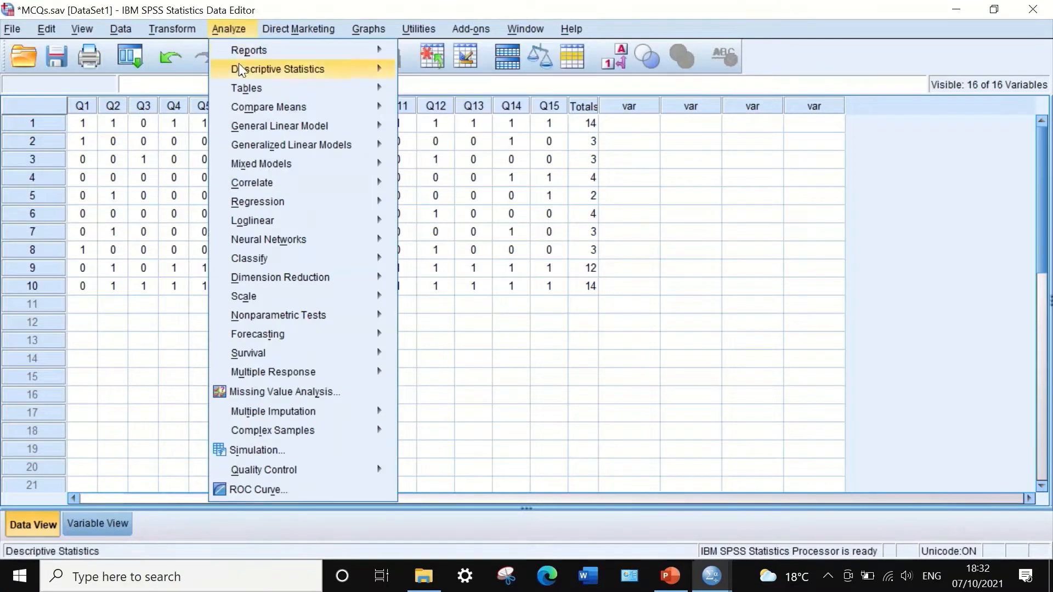
{"action": "mouse_move", "coordinate": [239, 65]}
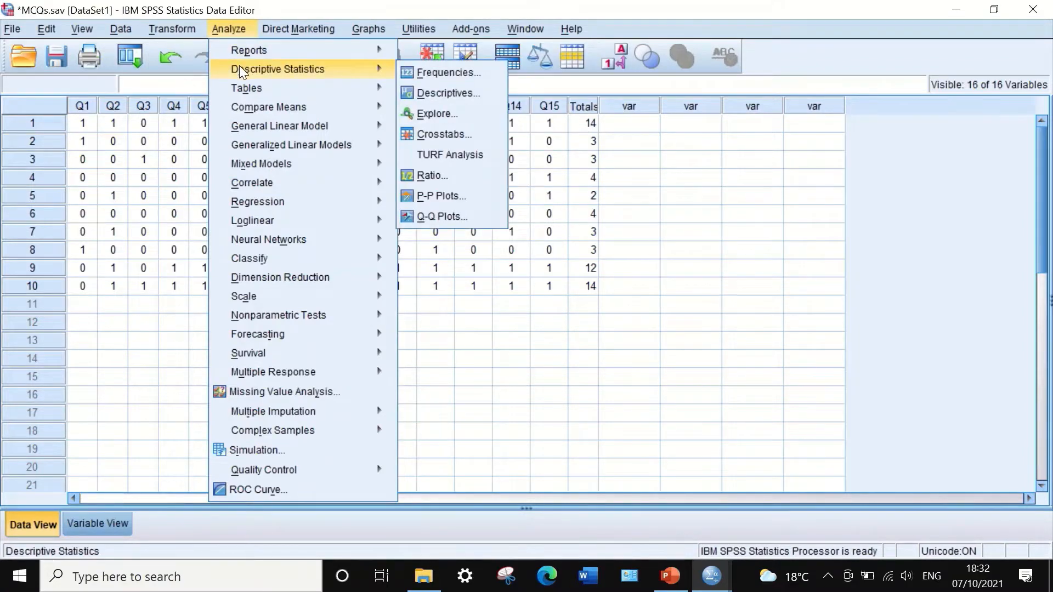
{"action": "left_click", "coordinate": [442, 70]}
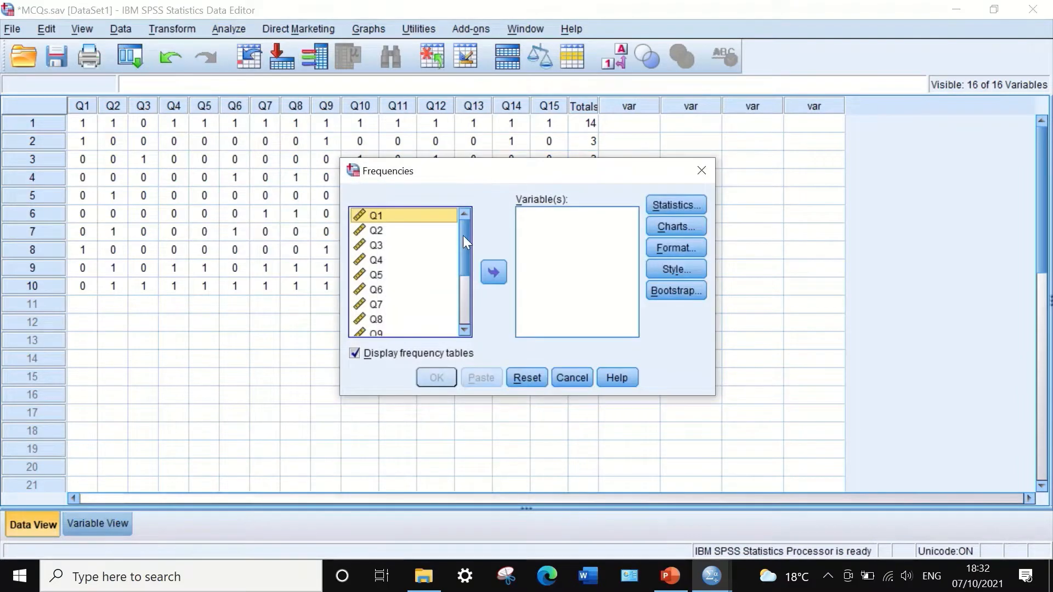
{"action": "left_click_drag", "start_coordinate": [463, 235], "coordinate": [458, 335]}
{"action": "left_click", "coordinate": [431, 328]}
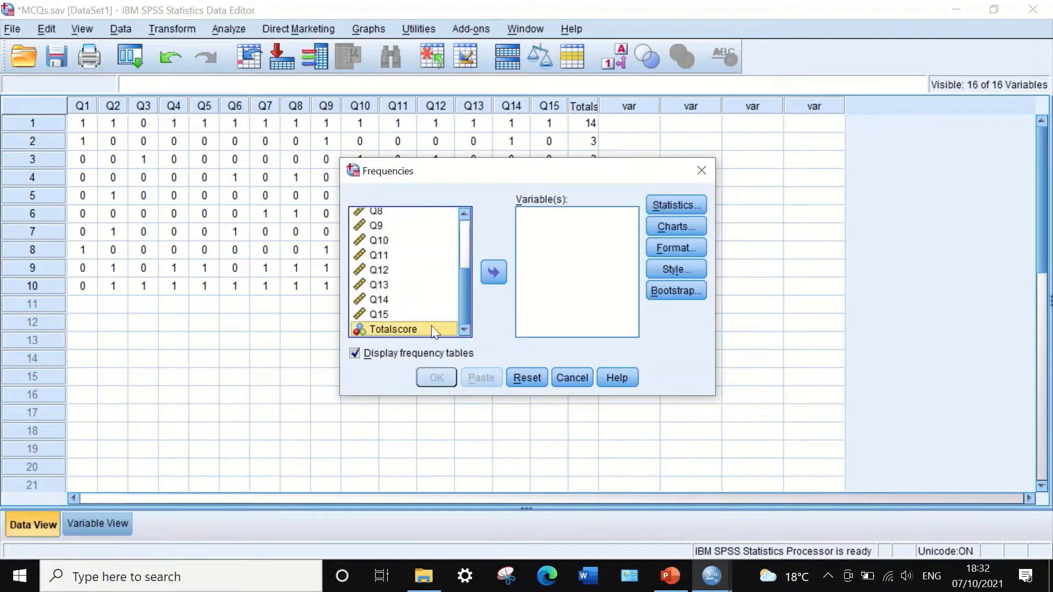
{"action": "left_click", "coordinate": [493, 272]}
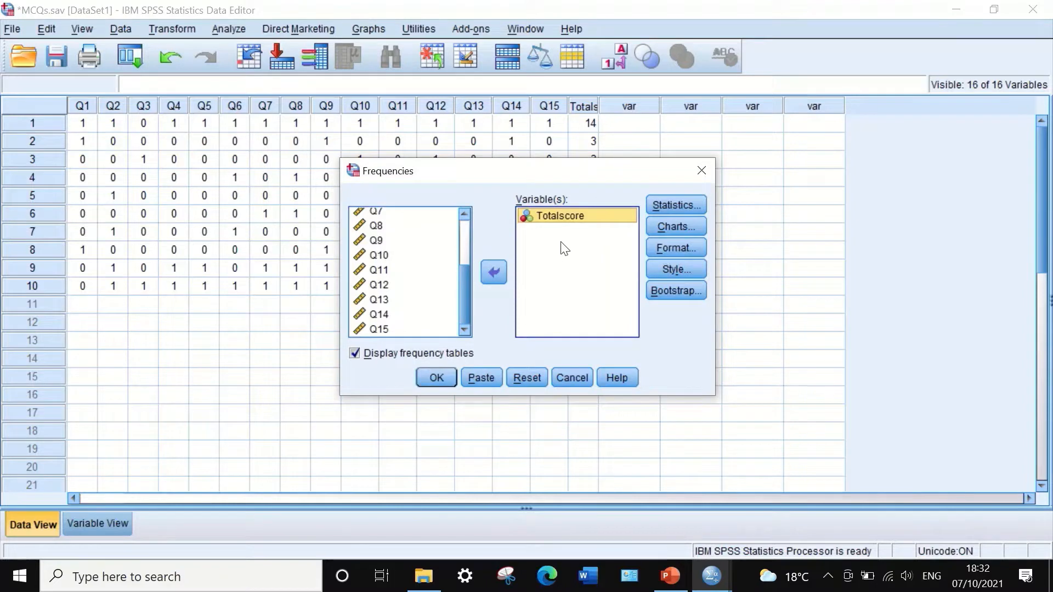
Request the Variance statistic for Totalscore and run the Frequencies analysis.
{"action": "left_click", "coordinate": [674, 205]}
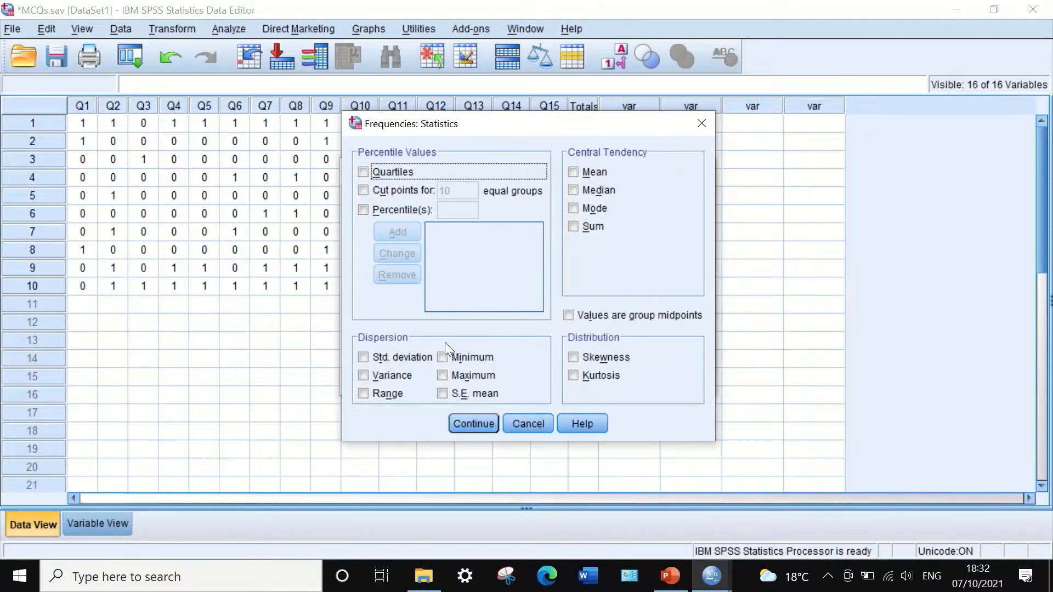
{"action": "left_click", "coordinate": [363, 375]}
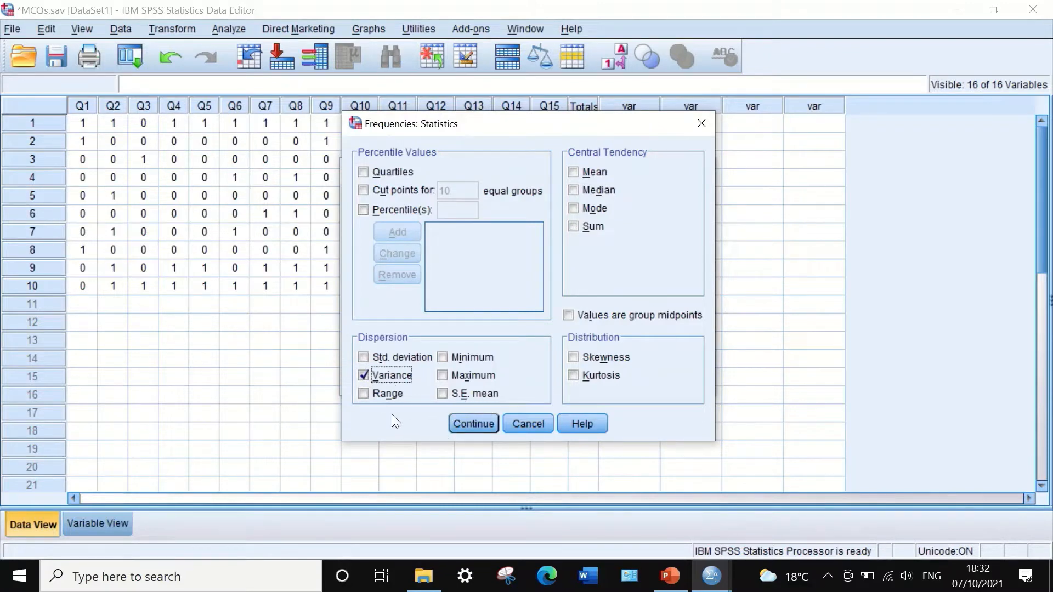
{"action": "left_click", "coordinate": [465, 421]}
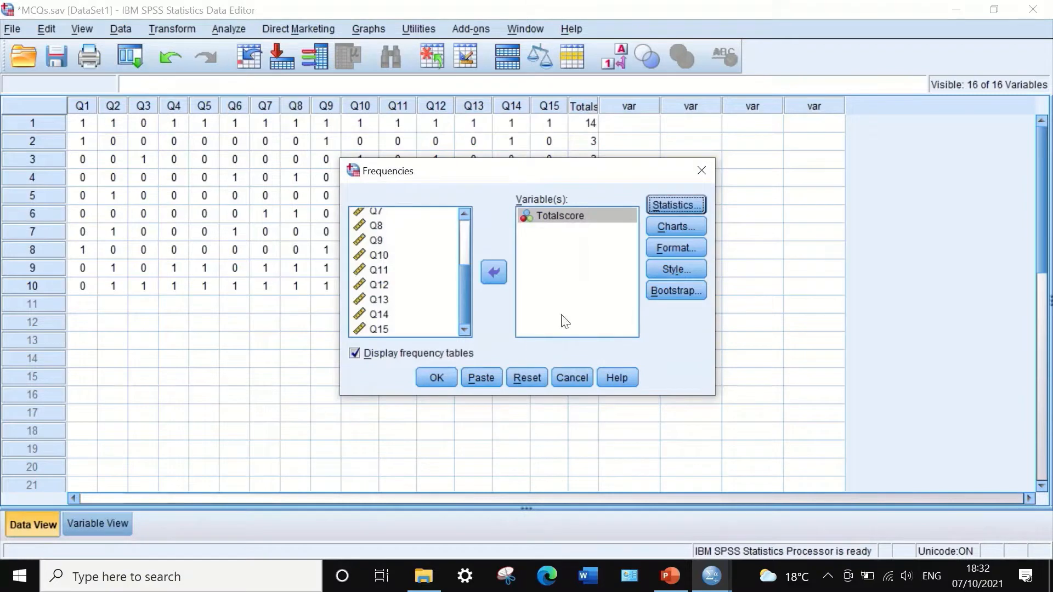
{"action": "left_click", "coordinate": [431, 382]}
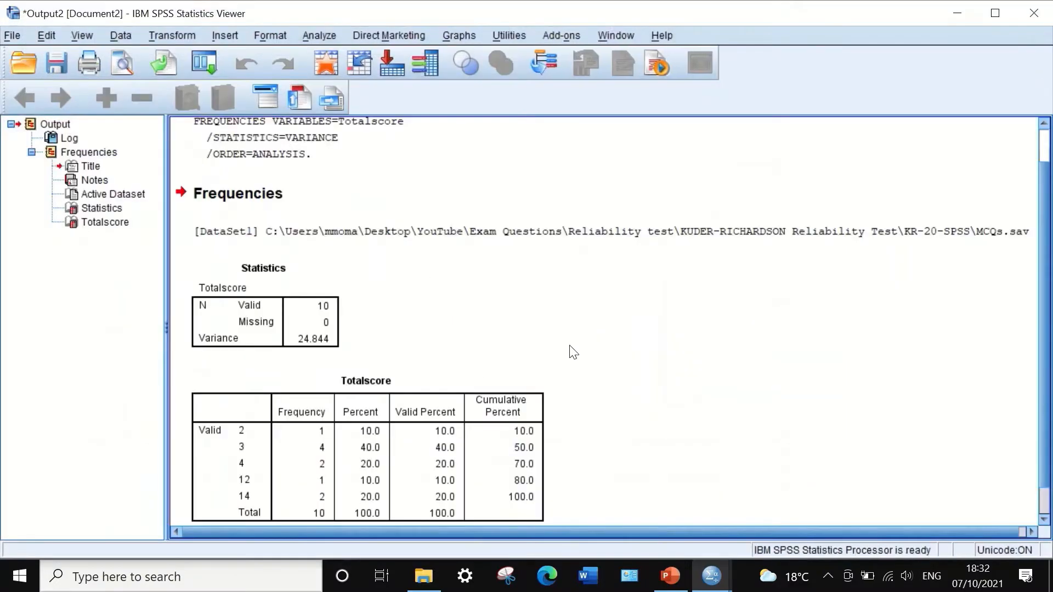
Open the Totalscore Statistics table in the output for editing and copy its variance value.
{"action": "left_click", "coordinate": [300, 261]}
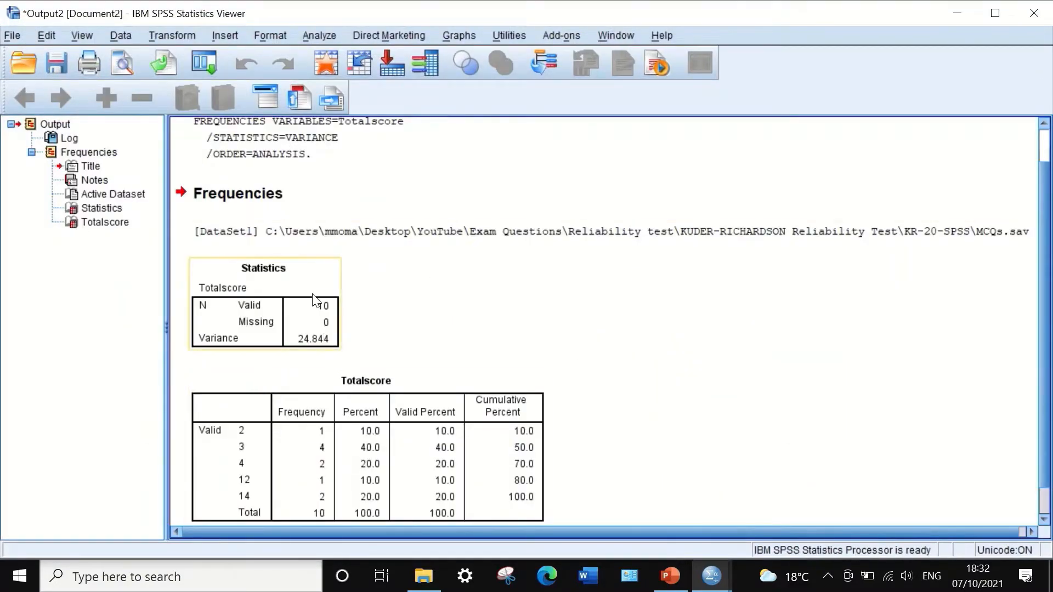
{"action": "scroll", "coordinate": [311, 289], "scroll_direction": "down", "scroll_amount": 2}
{"action": "scroll", "coordinate": [341, 312], "scroll_direction": "up", "scroll_amount": 3}
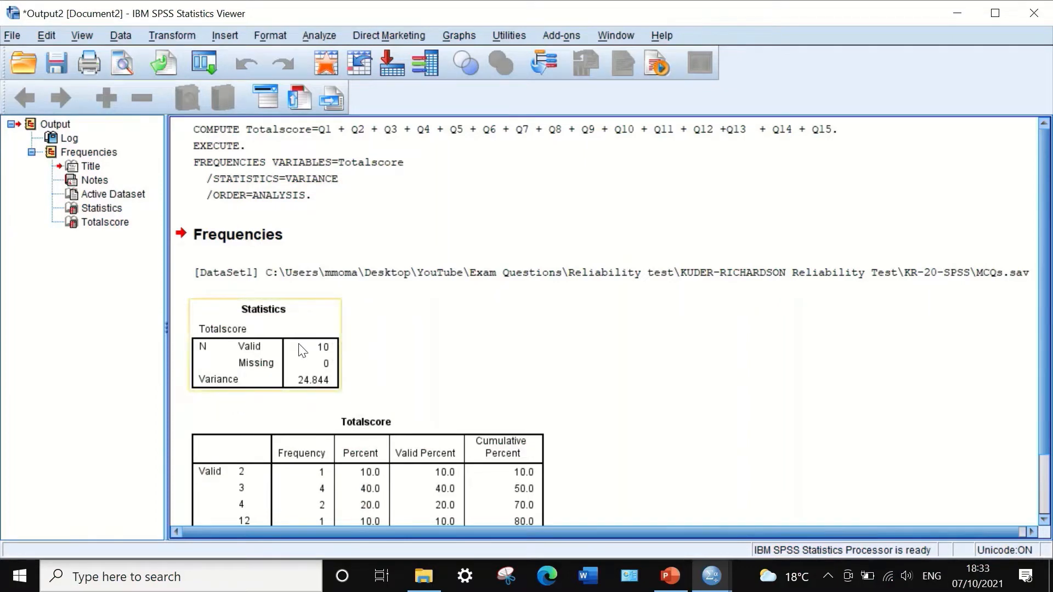
{"action": "left_click", "coordinate": [298, 386]}
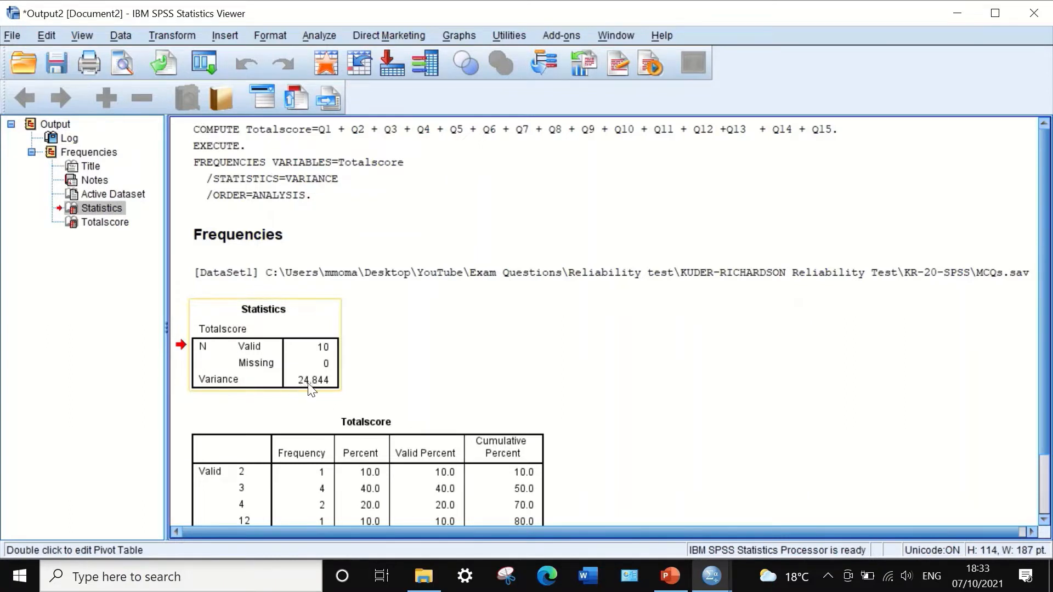
{"action": "left_click", "coordinate": [313, 383]}
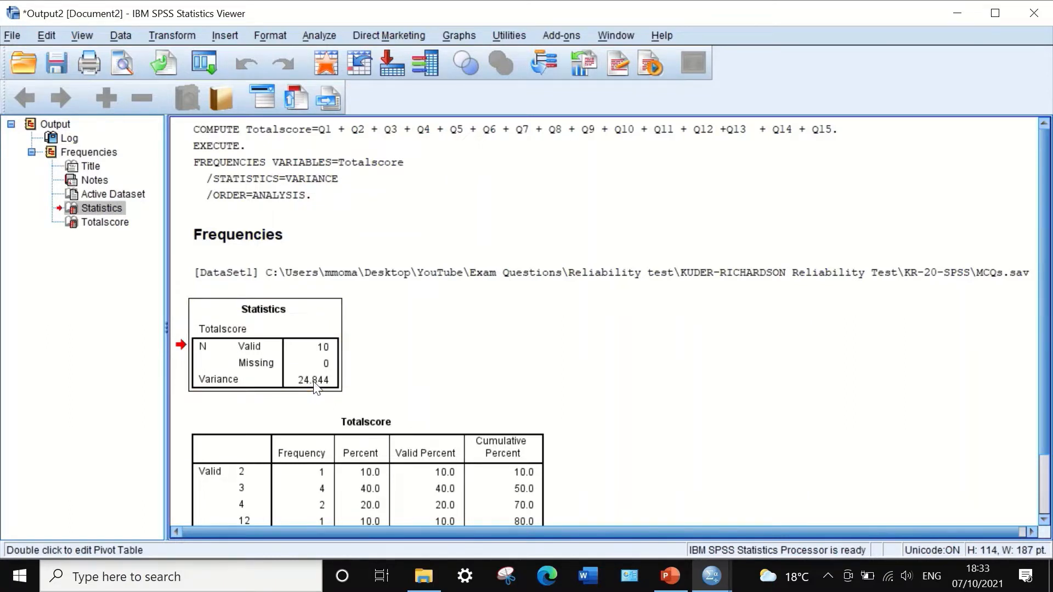
{"action": "double_click", "coordinate": [314, 384]}
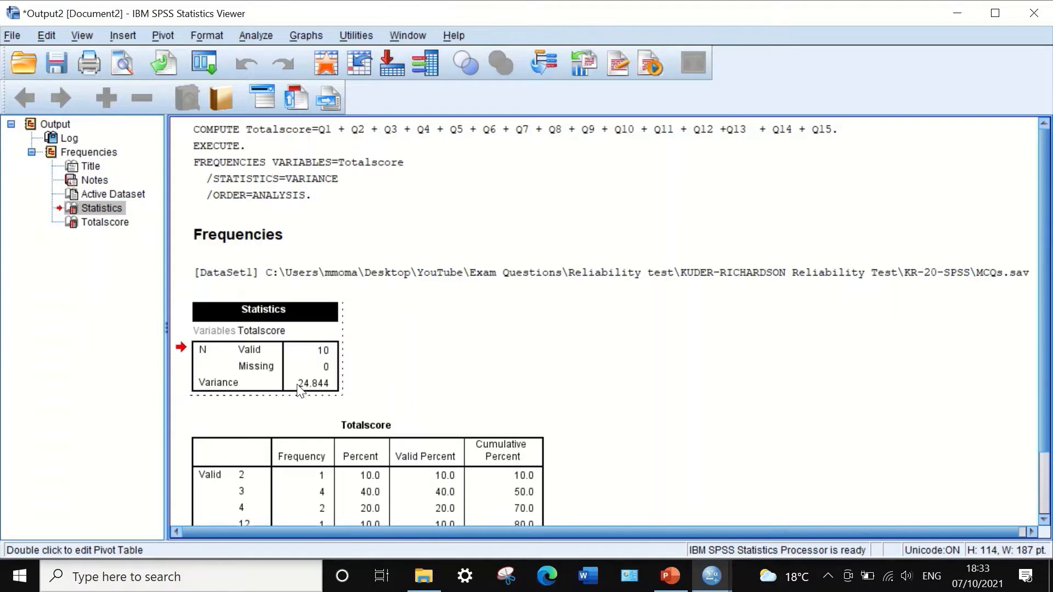
{"action": "left_click", "coordinate": [314, 384]}
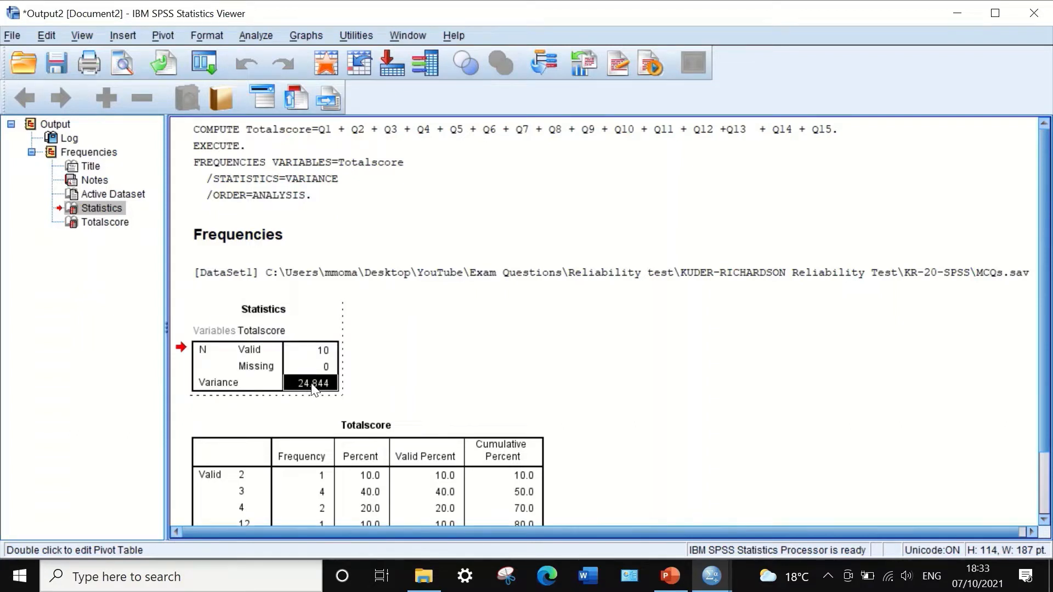
{"action": "right_click", "coordinate": [313, 387]}
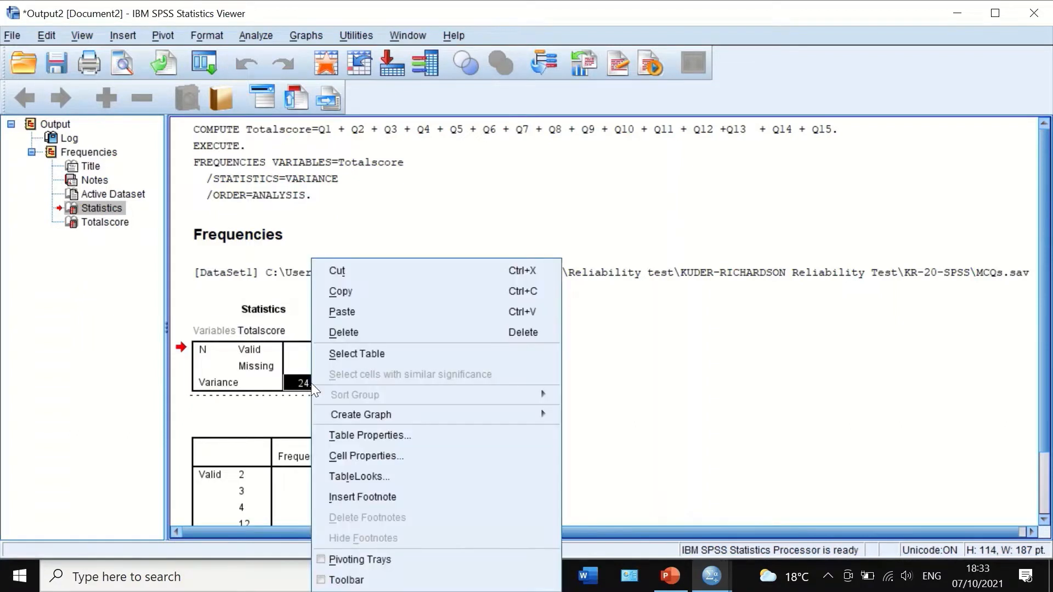
{"action": "left_click", "coordinate": [357, 295]}
Switch to PowerPoint and paste the copied variance as text only into the empty denominator inside the second KR-20 formula's parentheses.
{"action": "left_click", "coordinate": [671, 586]}
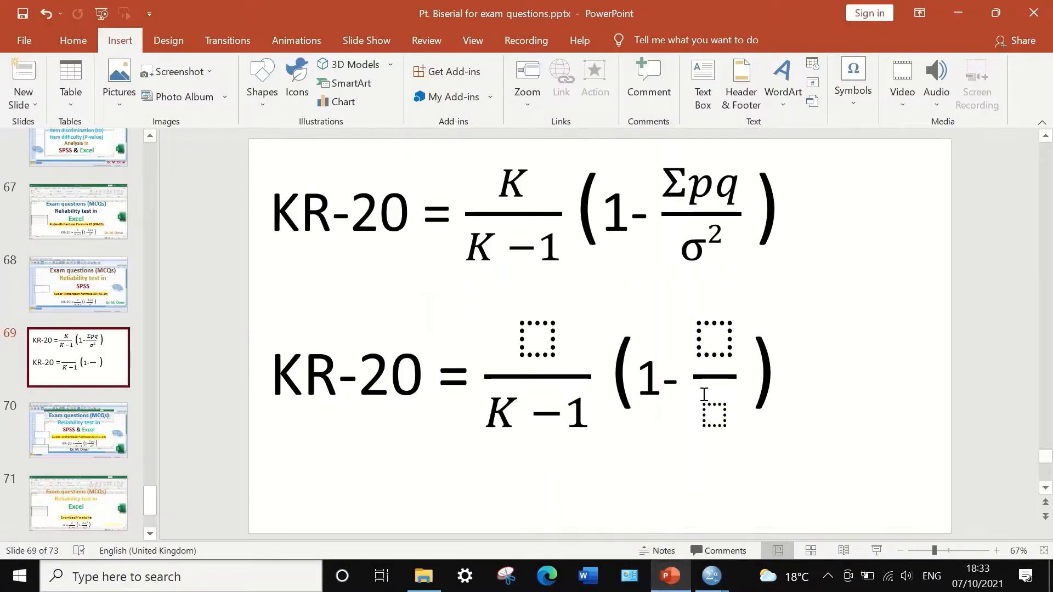
{"action": "left_click", "coordinate": [713, 416]}
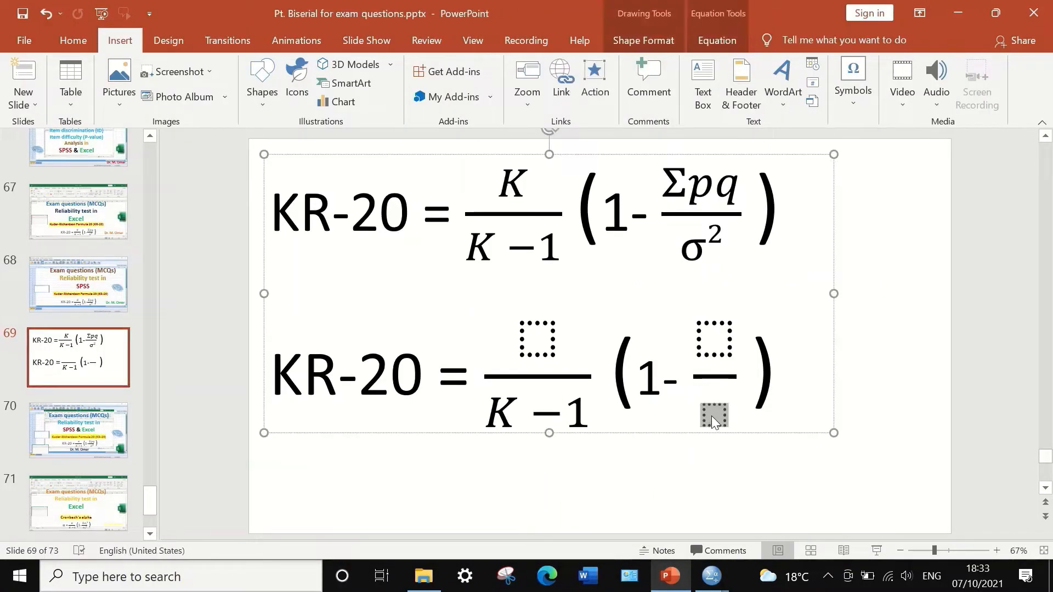
{"action": "right_click", "coordinate": [712, 417]}
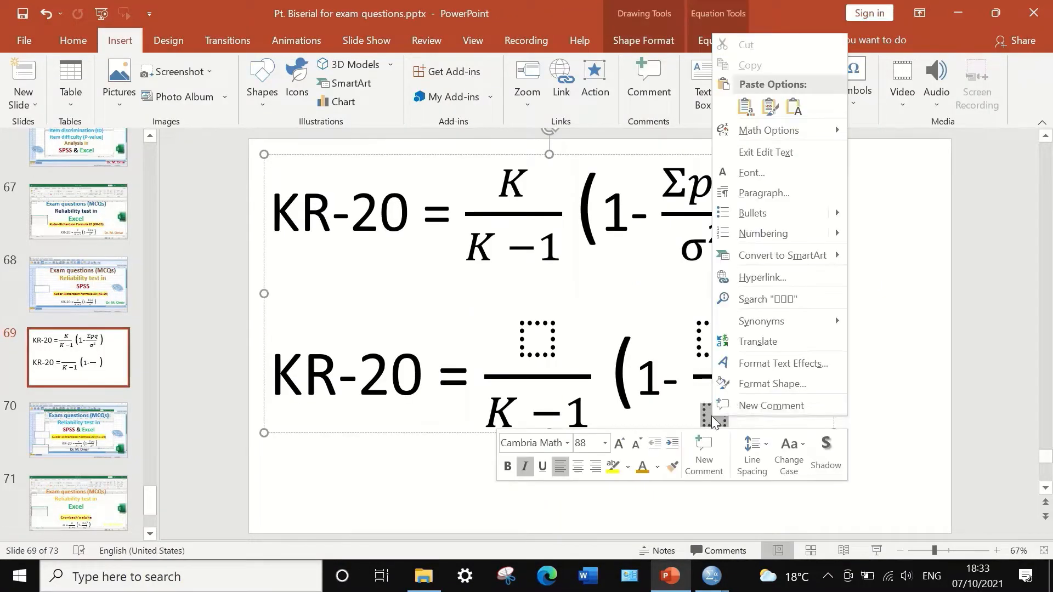
{"action": "left_click", "coordinate": [793, 107]}
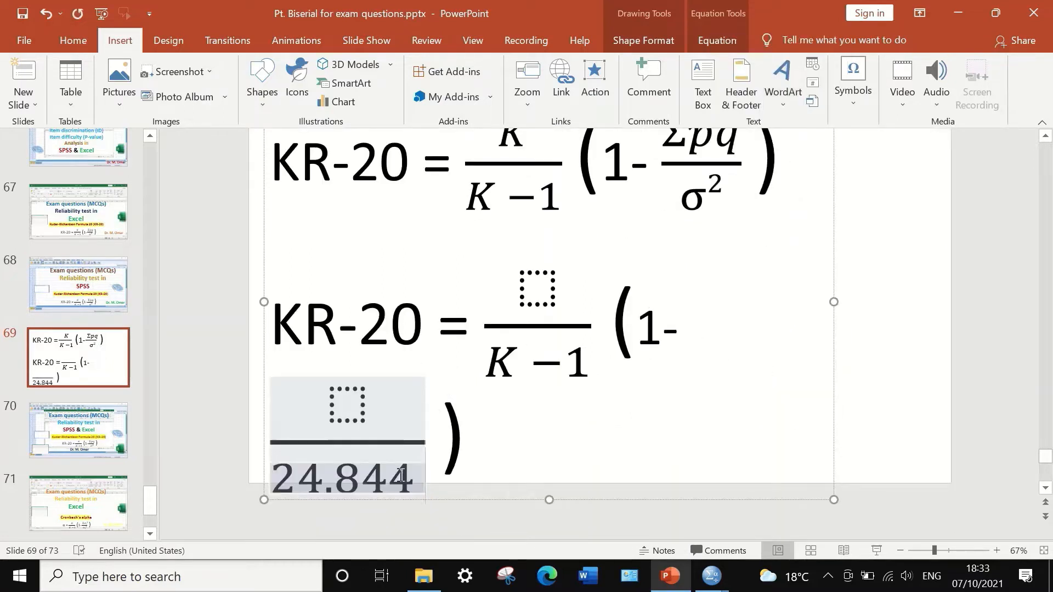
Reduce the font size of the pasted variance in the second KR-20 formula's denominator to 40.
{"action": "left_click_drag", "start_coordinate": [413, 481], "coordinate": [269, 482]}
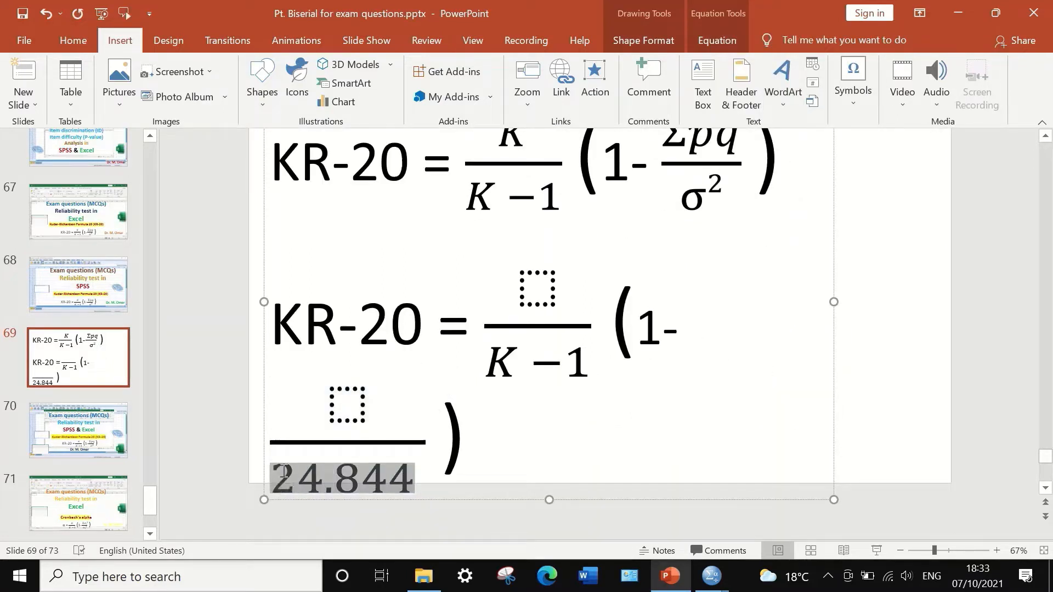
{"action": "left_click", "coordinate": [77, 41]}
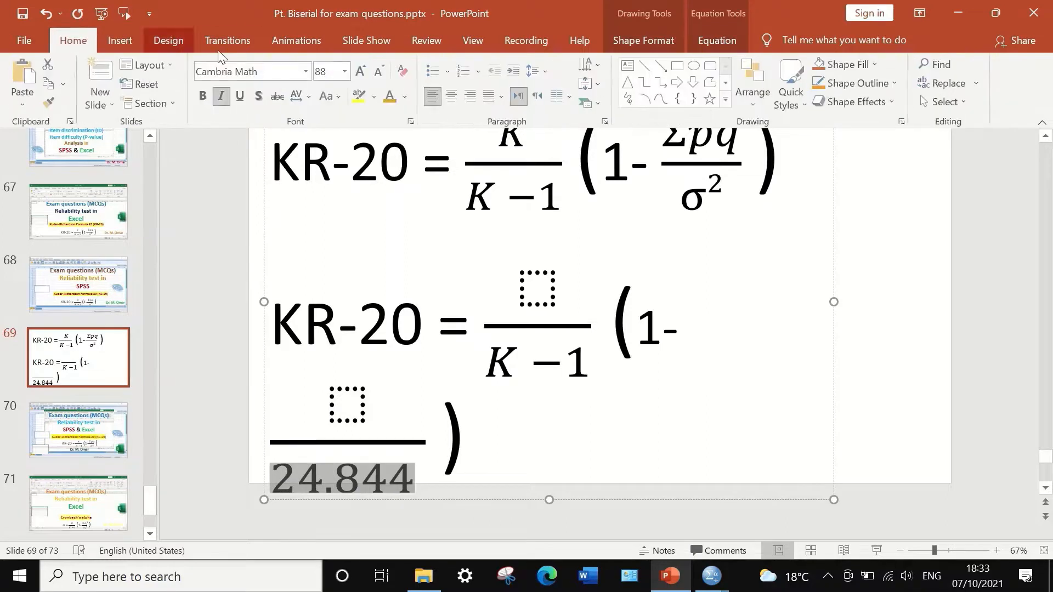
{"action": "left_click", "coordinate": [384, 74]}
{"action": "left_click", "coordinate": [384, 74]}
{"action": "left_click", "coordinate": [383, 75]}
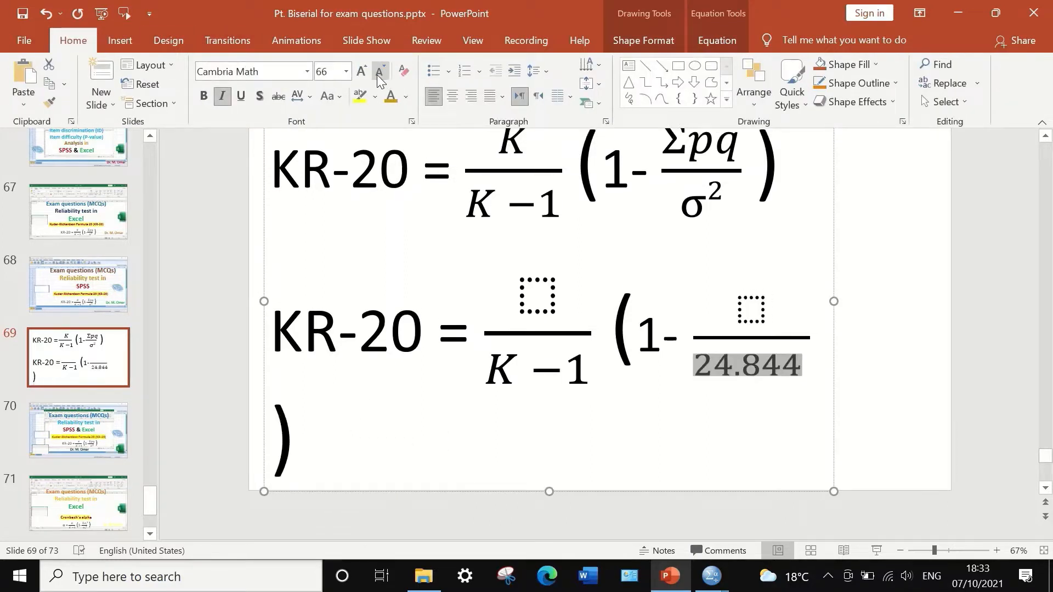
{"action": "left_click", "coordinate": [374, 74]}
{"action": "left_click", "coordinate": [373, 74]}
{"action": "left_click", "coordinate": [374, 75]}
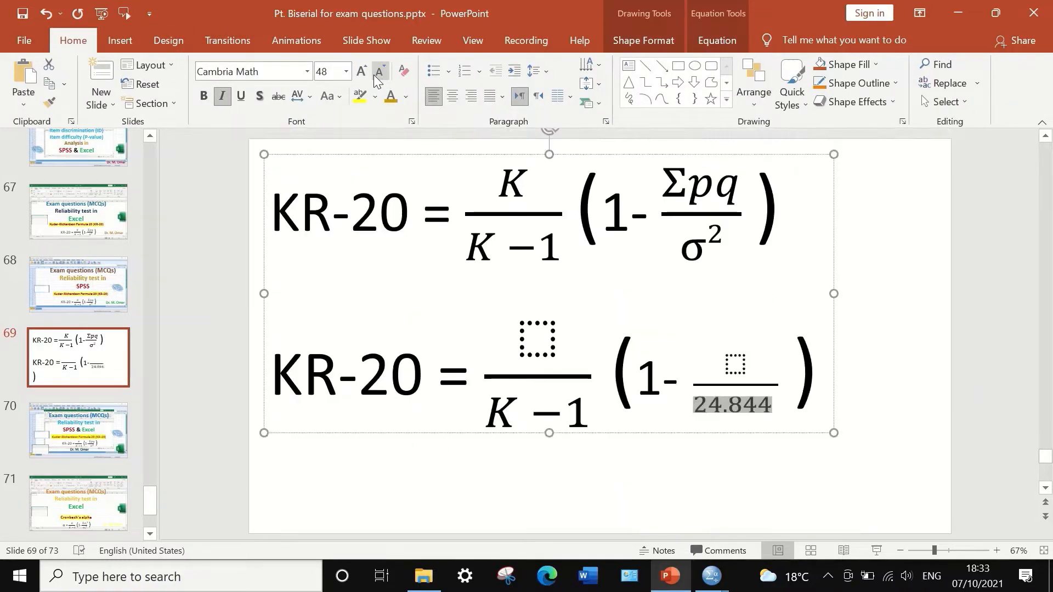
{"action": "left_click", "coordinate": [374, 74]}
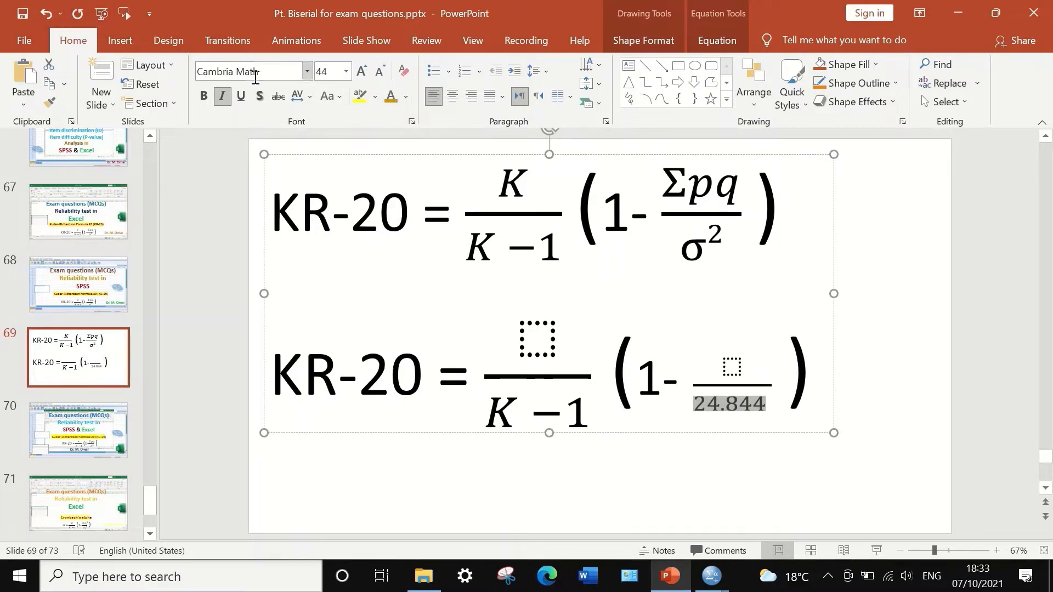
{"action": "left_click", "coordinate": [386, 74]}
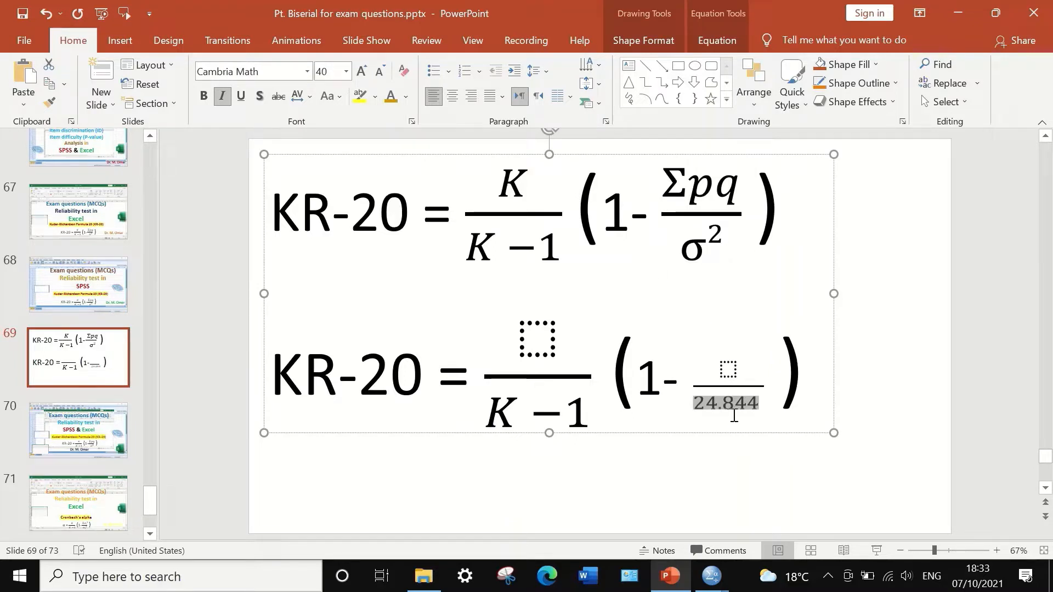
Switch to the MCQs.sav data in SPSS and transpose all variables, Q1 through Q15 plus Totalscore, into a new dataset.
{"action": "mouse_move", "coordinate": [711, 576]}
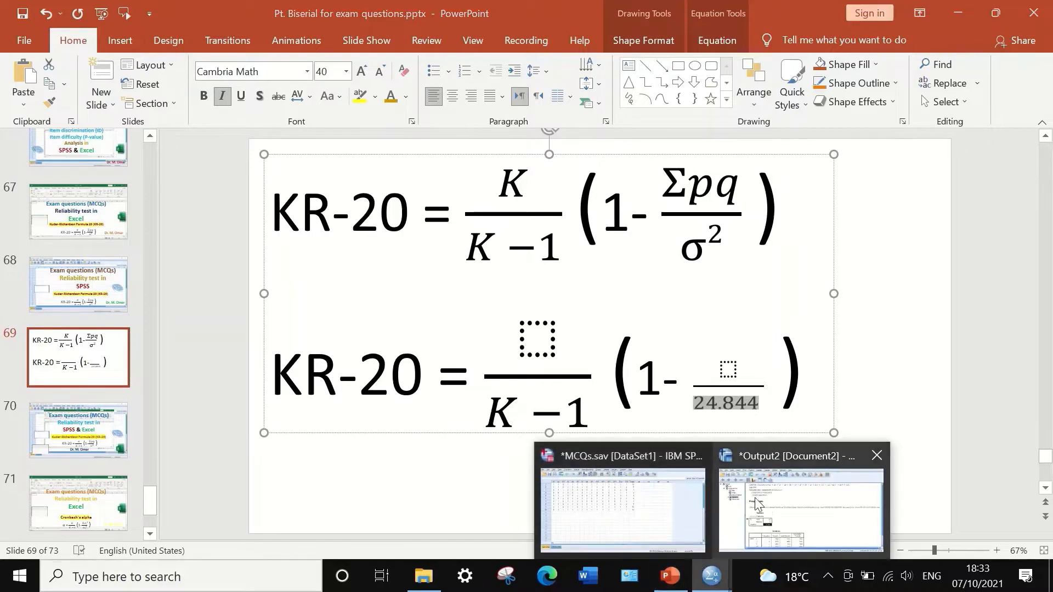
{"action": "left_click", "coordinate": [657, 513]}
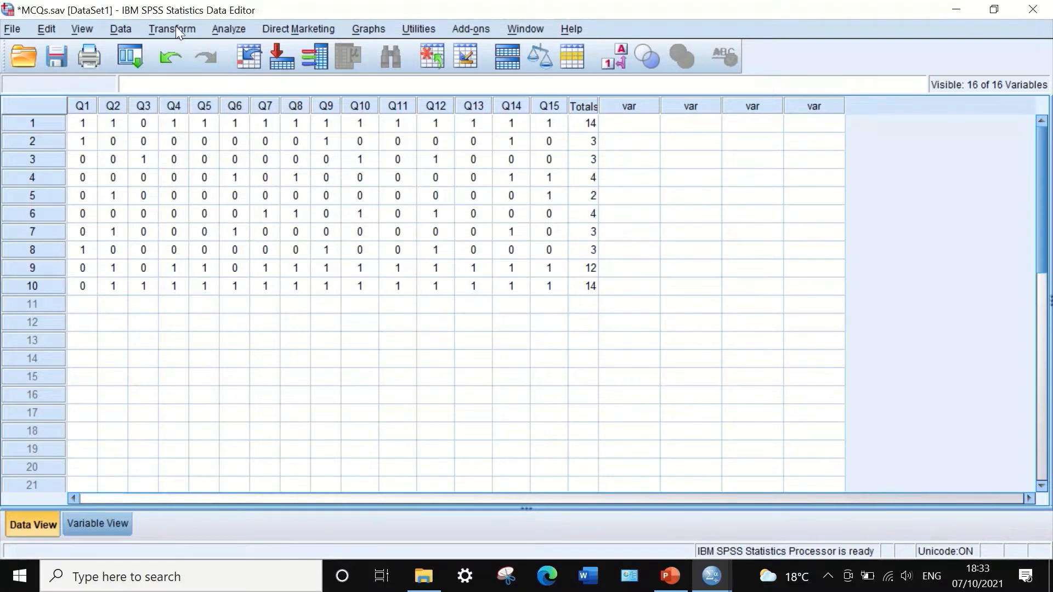
{"action": "left_click", "coordinate": [122, 29]}
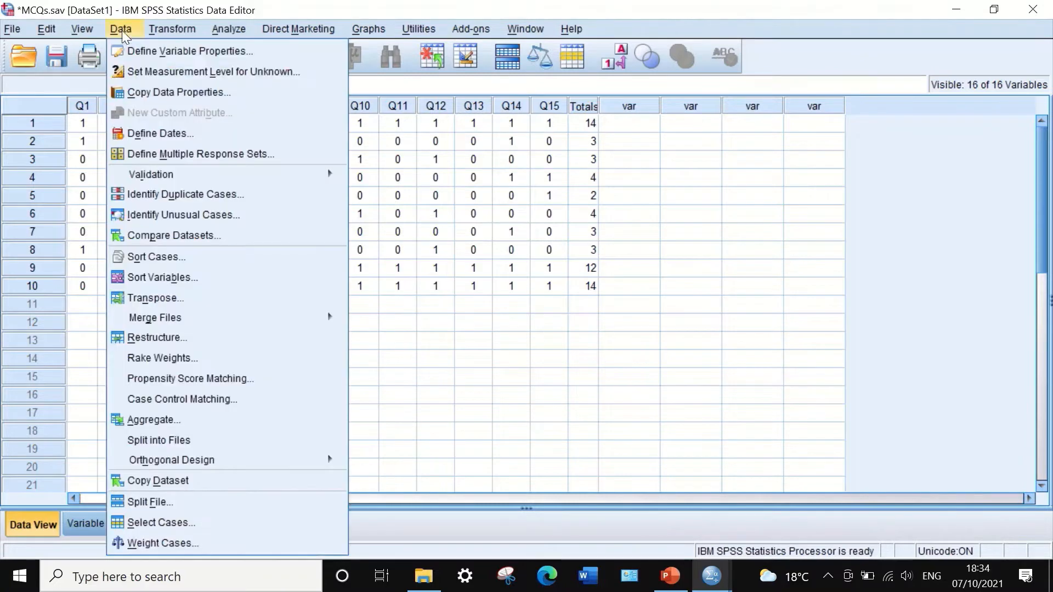
{"action": "left_click", "coordinate": [173, 299]}
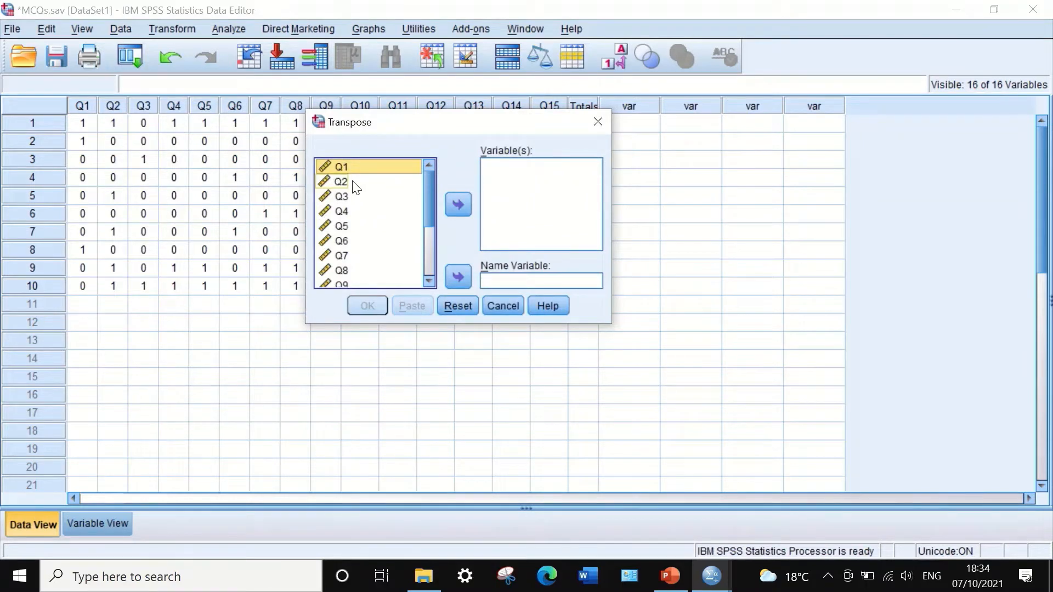
{"action": "key", "text": "ctrl+a"}
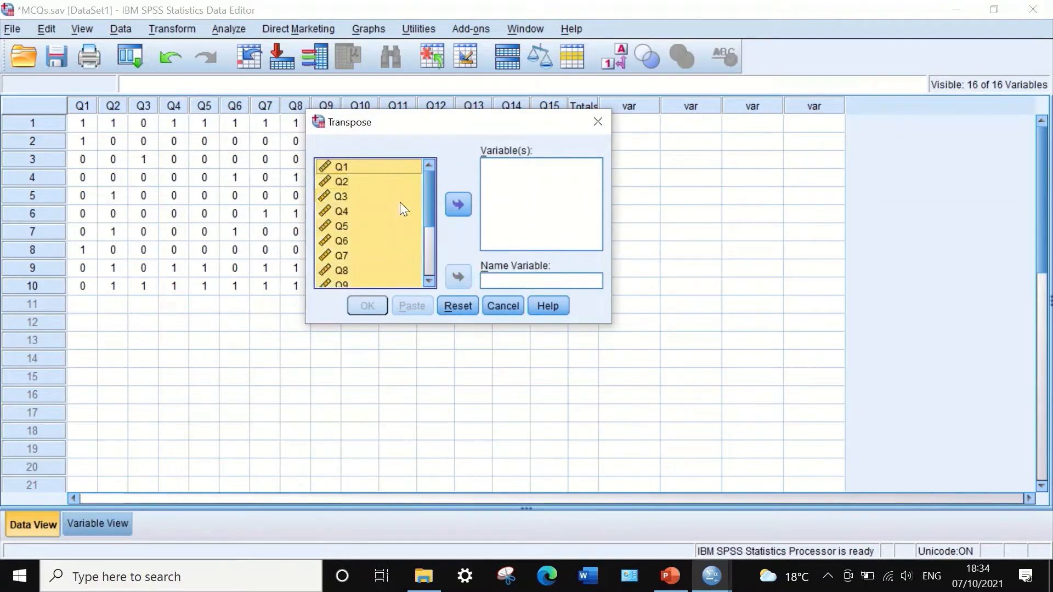
{"action": "left_click", "coordinate": [458, 205]}
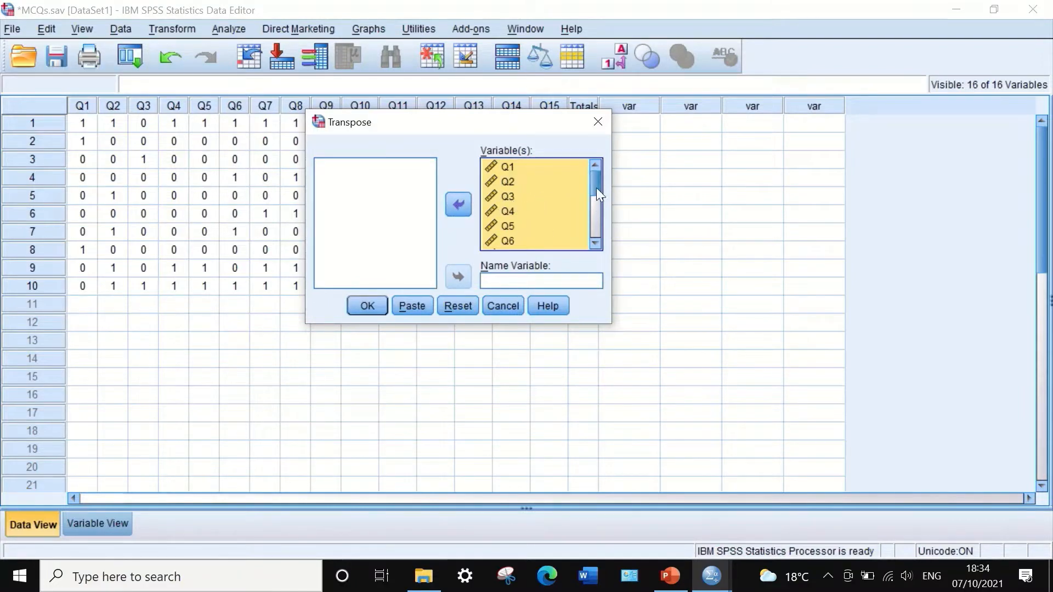
{"action": "left_click_drag", "start_coordinate": [597, 188], "coordinate": [597, 217]}
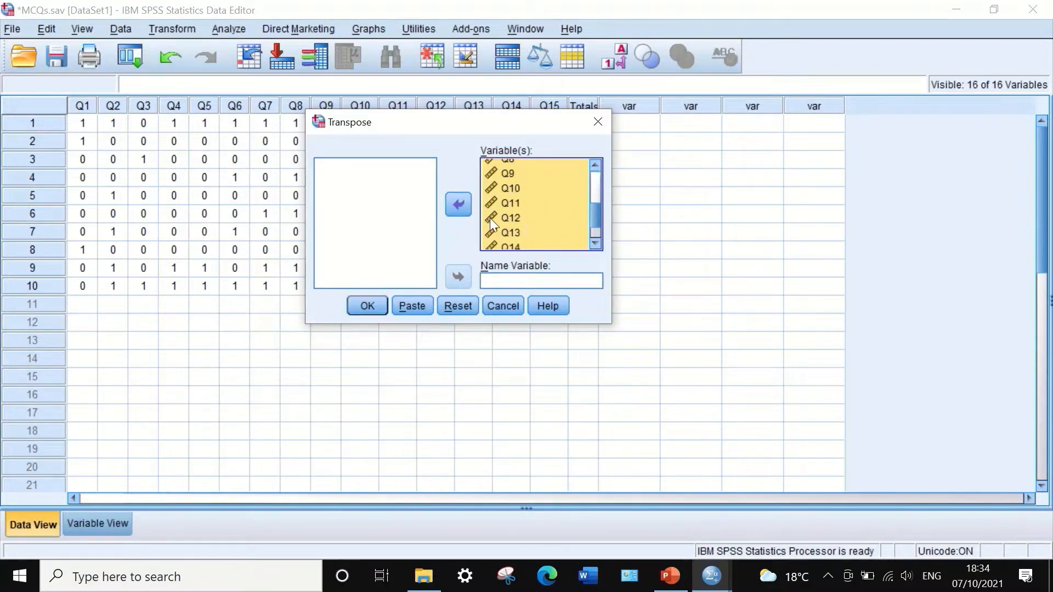
{"action": "left_click", "coordinate": [363, 305]}
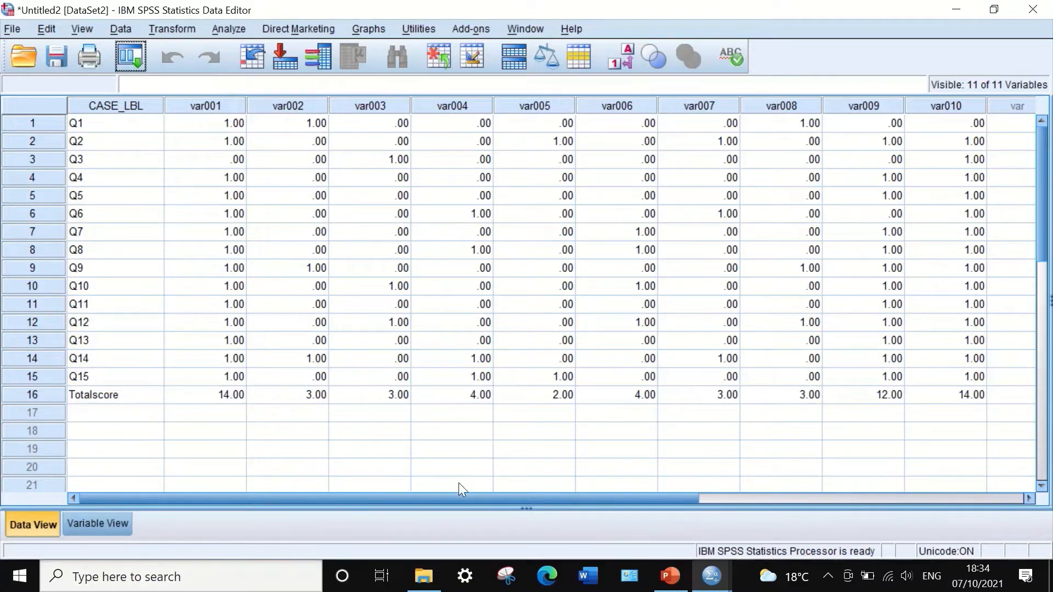
Set the decimals of the transposed variables var001 through var010 to 0 by copying var001's setting down.
{"action": "left_click", "coordinate": [101, 522]}
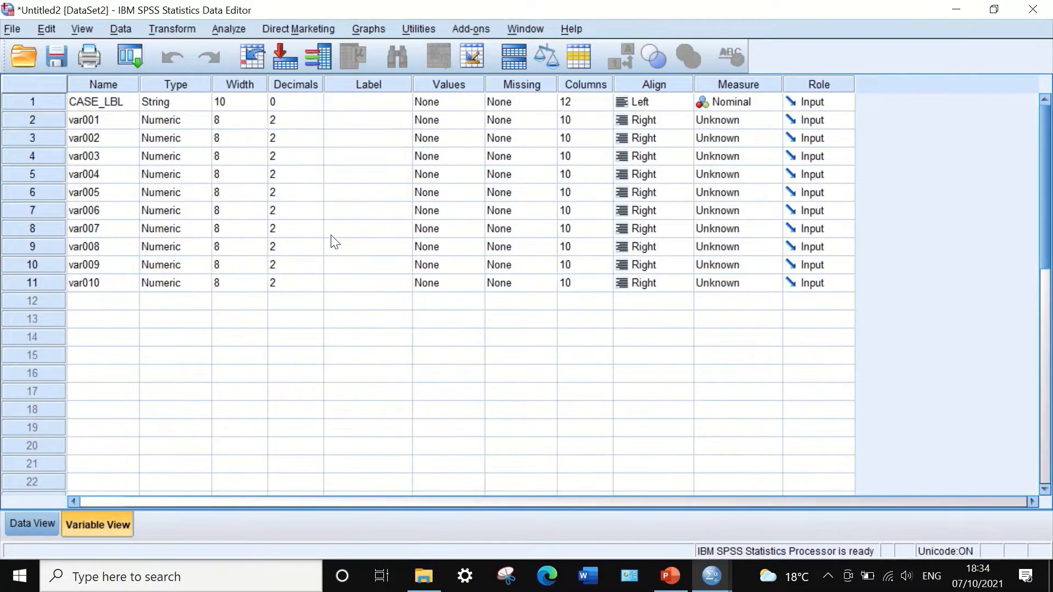
{"action": "left_click", "coordinate": [295, 121]}
{"action": "left_click", "coordinate": [316, 124]}
{"action": "left_click", "coordinate": [317, 124]}
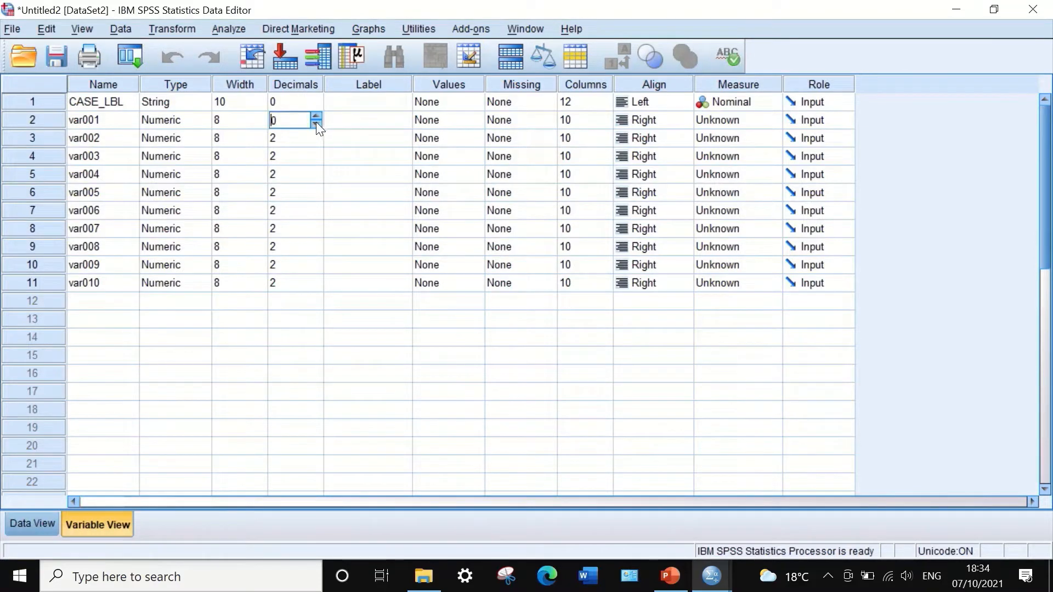
{"action": "left_click", "coordinate": [274, 101]}
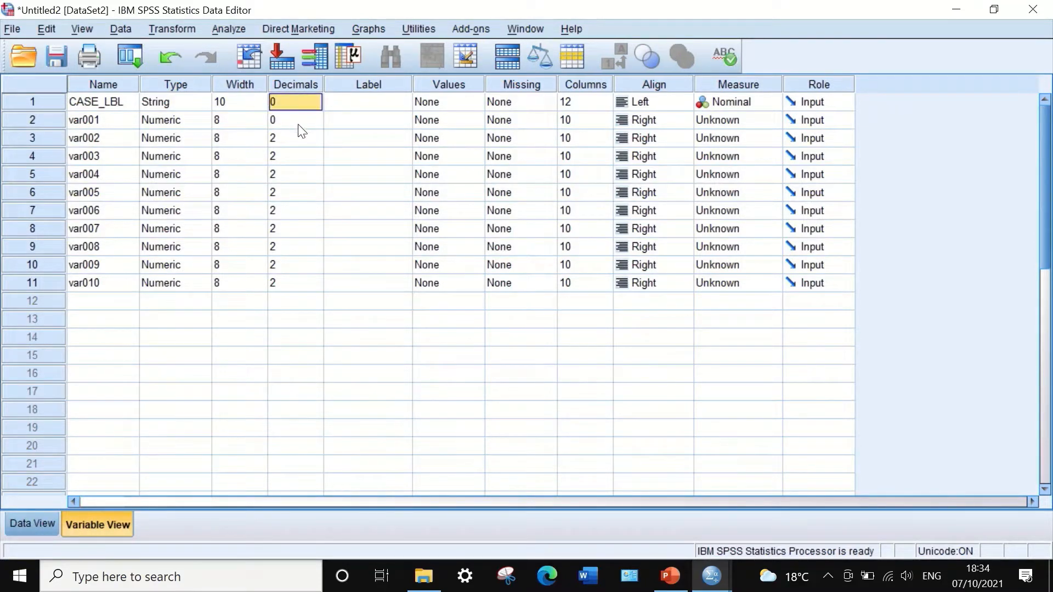
{"action": "left_click_drag", "start_coordinate": [299, 124], "coordinate": [281, 284]}
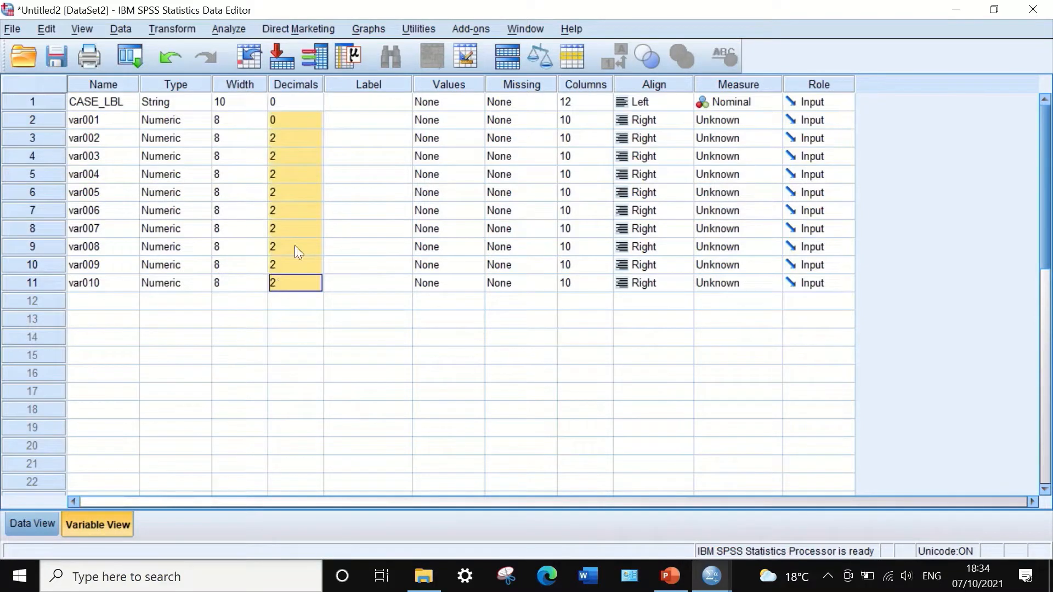
{"action": "right_click", "coordinate": [305, 192]}
{"action": "left_click", "coordinate": [324, 222]}
Set the alignment of CASE_LBL to Center and copy that setting to var002.
{"action": "left_click", "coordinate": [658, 103]}
{"action": "left_click", "coordinate": [661, 152]}
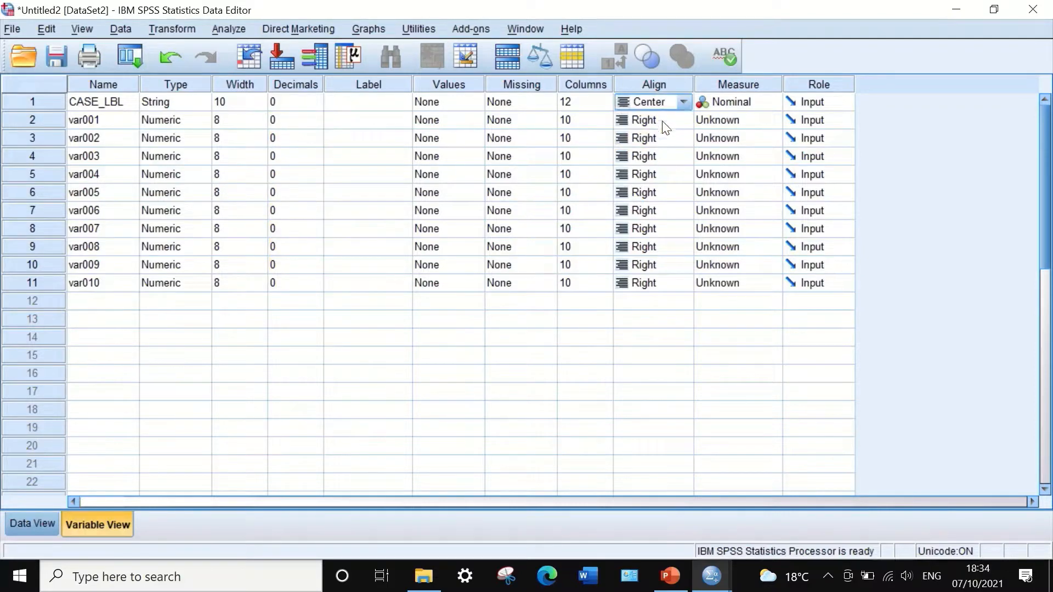
{"action": "left_click", "coordinate": [662, 126]}
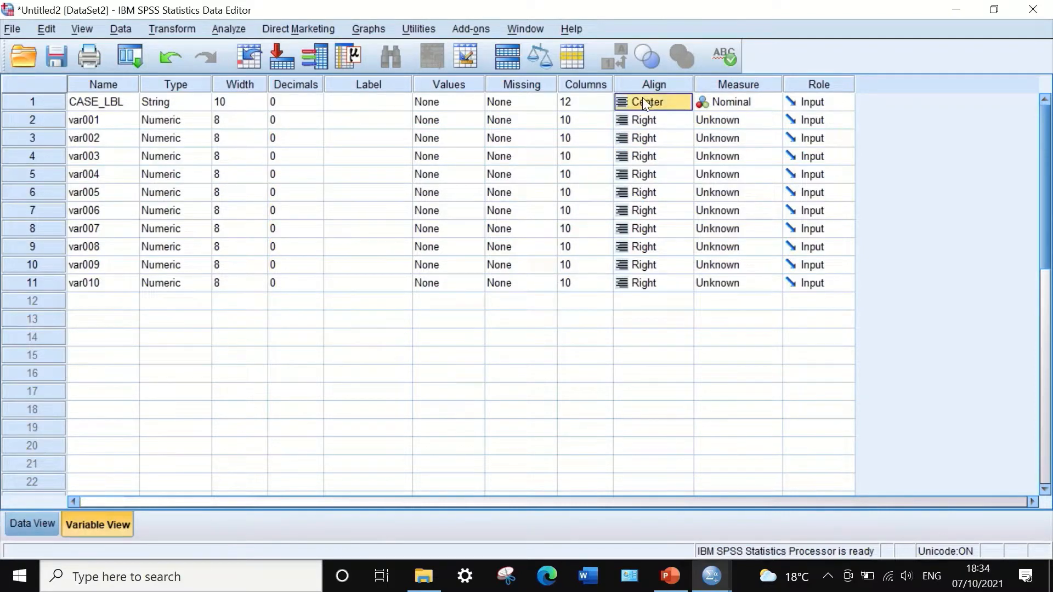
{"action": "right_click", "coordinate": [643, 102]}
{"action": "left_click", "coordinate": [648, 112]}
{"action": "left_click_drag", "start_coordinate": [646, 125], "coordinate": [671, 285]}
{"action": "right_click", "coordinate": [646, 138]}
{"action": "left_click", "coordinate": [667, 173]}
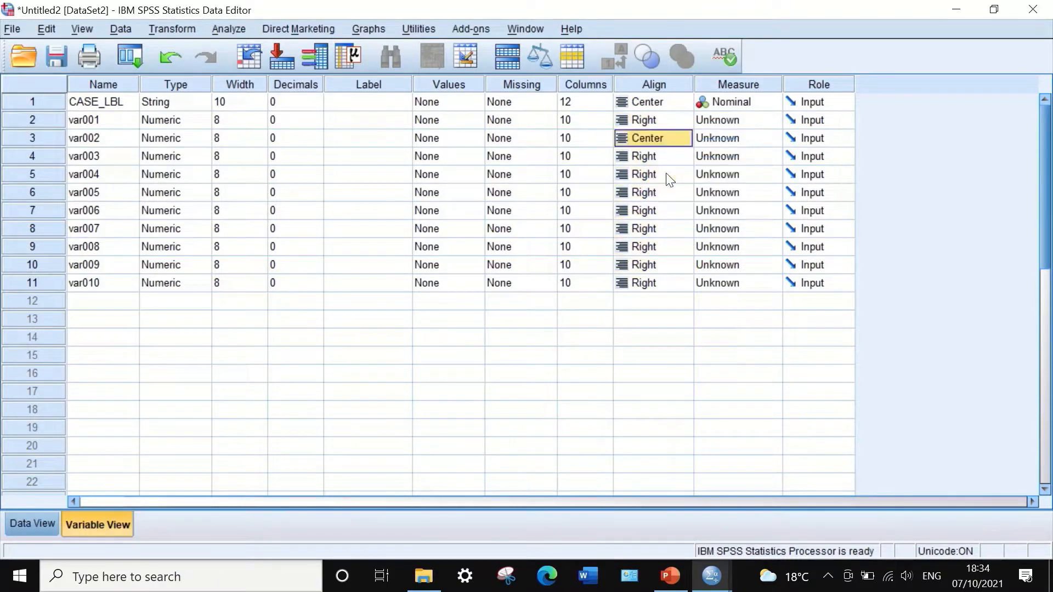
{"action": "left_click", "coordinate": [660, 126]}
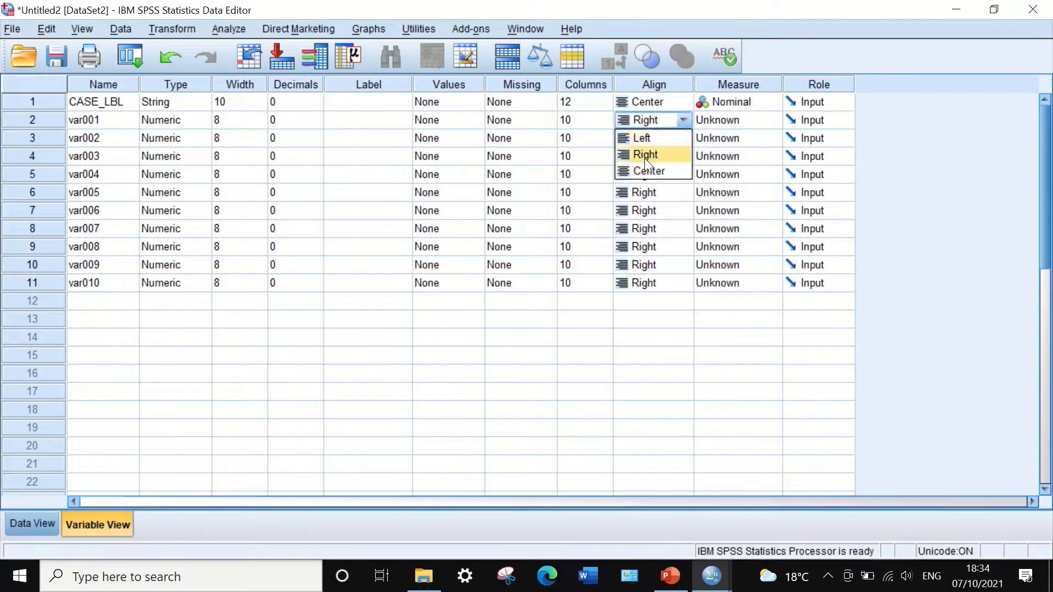
{"action": "left_click", "coordinate": [652, 104]}
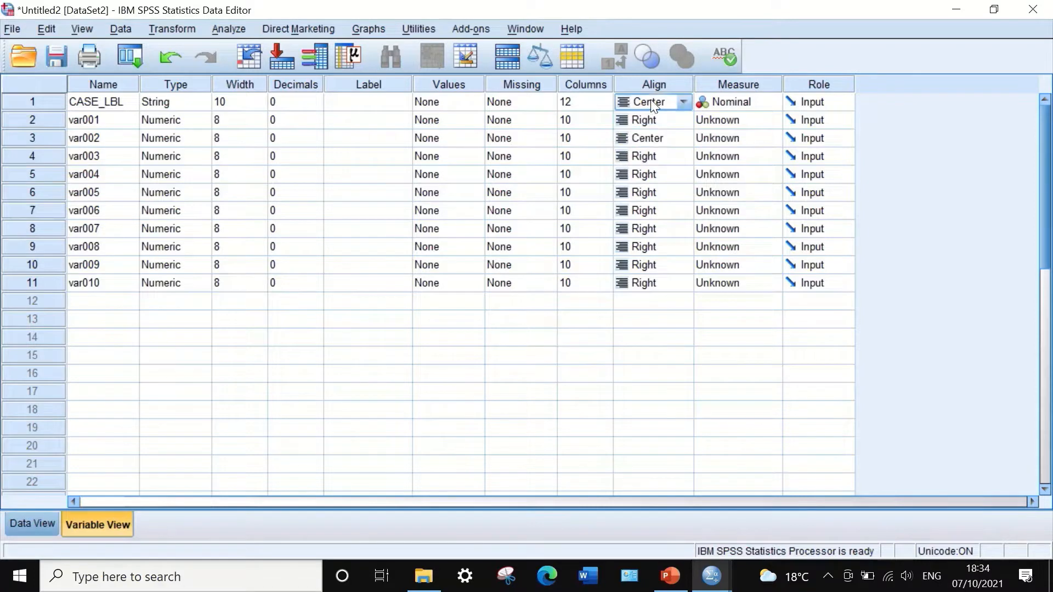
Copy var002's Center alignment to var003 through var010 and to var001.
{"action": "left_click", "coordinate": [655, 142]}
{"action": "right_click", "coordinate": [642, 139]}
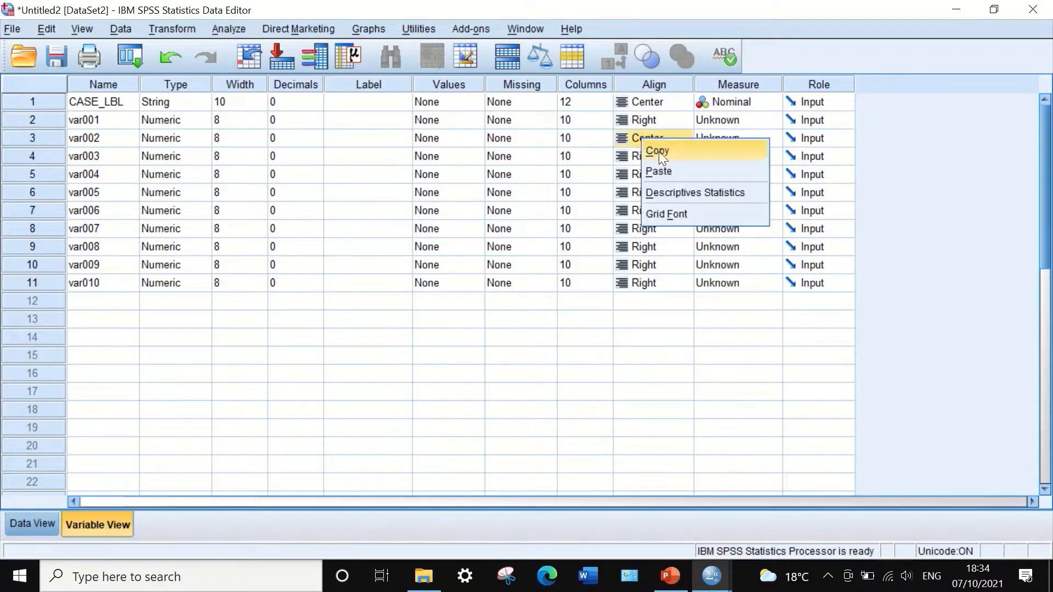
{"action": "left_click", "coordinate": [659, 151]}
{"action": "left_click", "coordinate": [655, 157]}
{"action": "left_click_drag", "start_coordinate": [656, 160], "coordinate": [660, 284]}
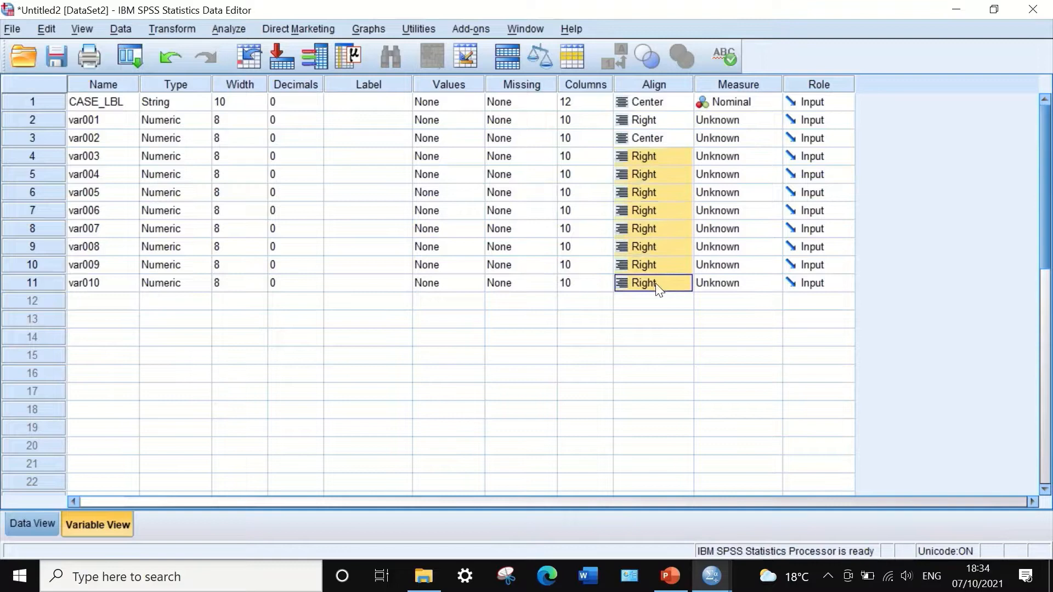
{"action": "right_click", "coordinate": [673, 184]}
{"action": "left_click", "coordinate": [693, 214]}
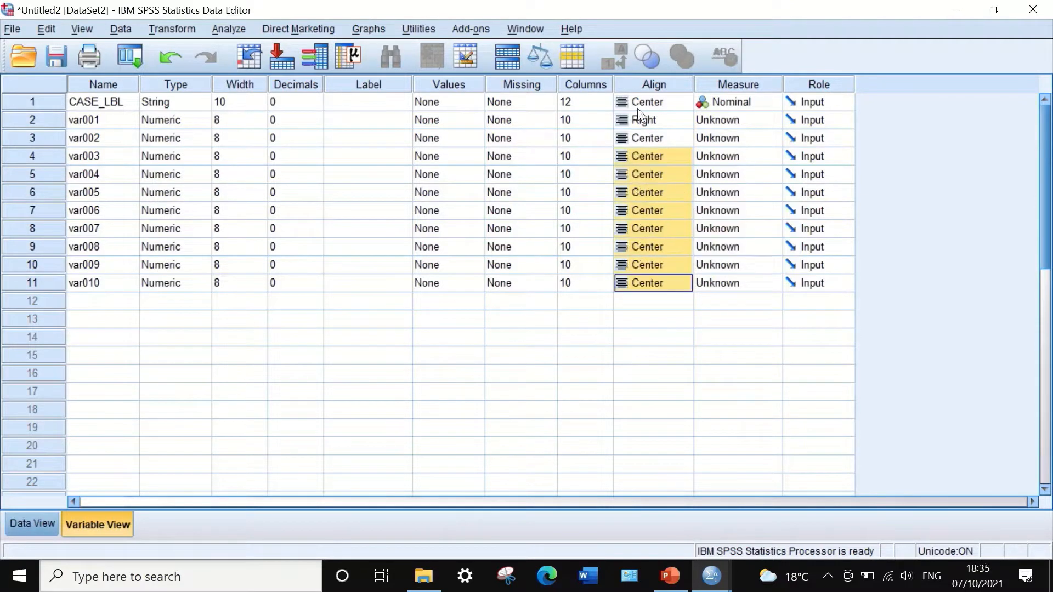
{"action": "left_click", "coordinate": [651, 120]}
{"action": "right_click", "coordinate": [651, 120]}
{"action": "left_click", "coordinate": [676, 150]}
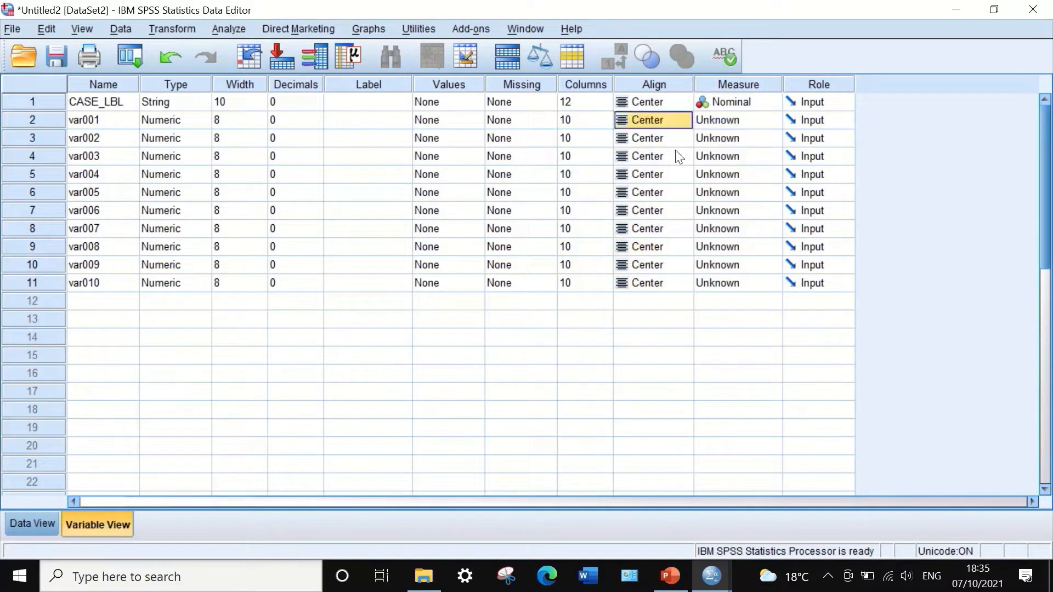
Set the measurement level of var001 through var005 to Scale, keeping CASE_LBL as Nominal.
{"action": "left_click", "coordinate": [751, 118]}
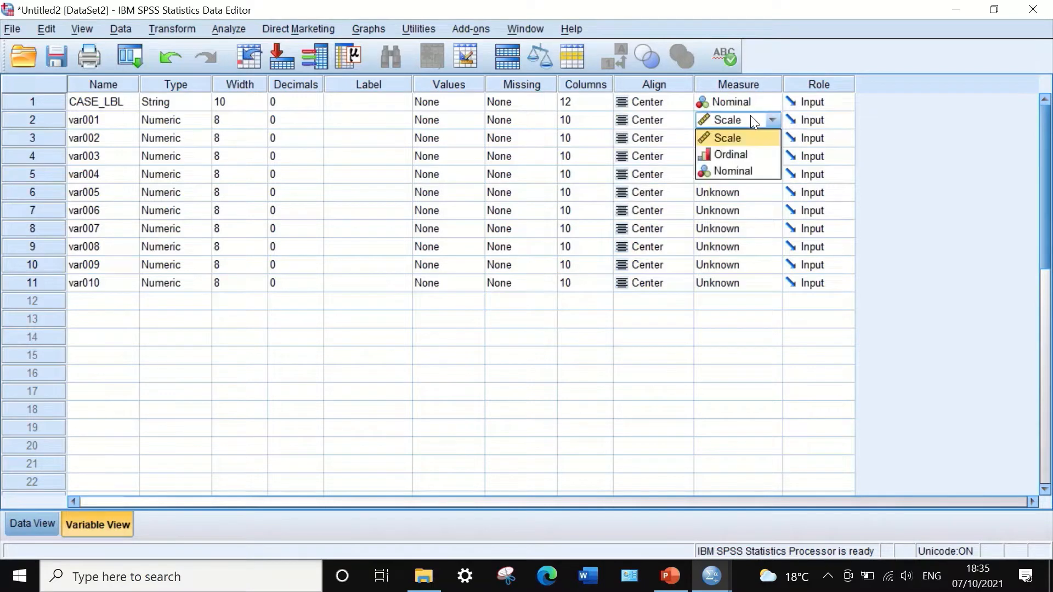
{"action": "left_click", "coordinate": [739, 138]}
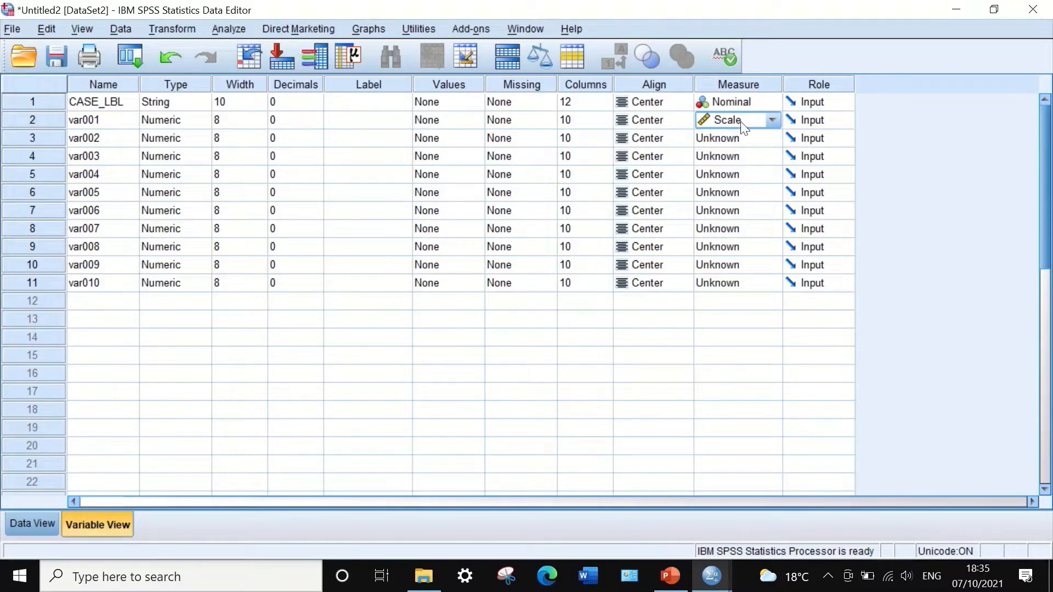
{"action": "left_click", "coordinate": [740, 102]}
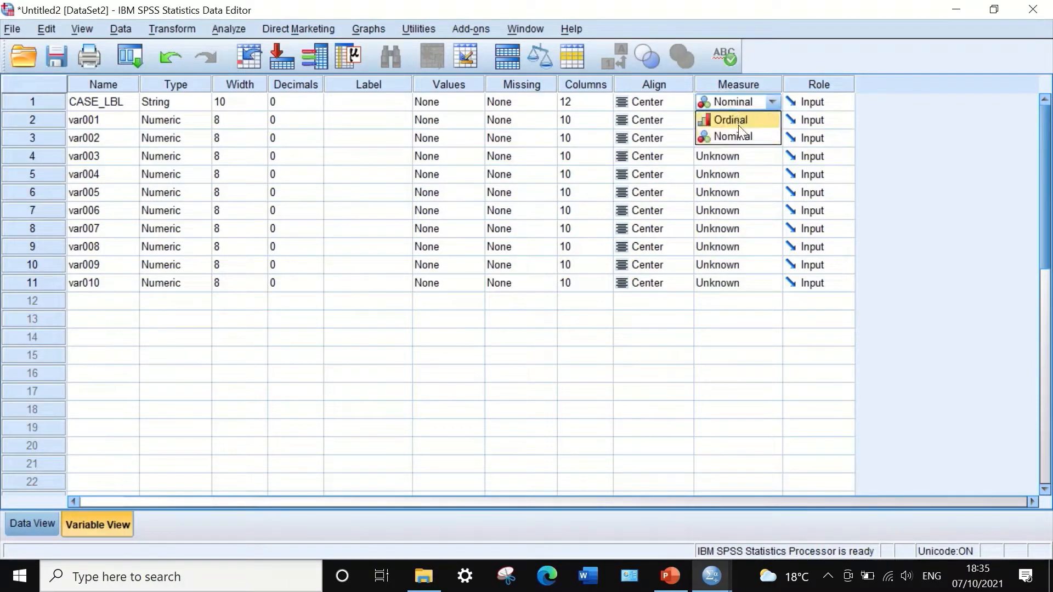
{"action": "left_click", "coordinate": [771, 102]}
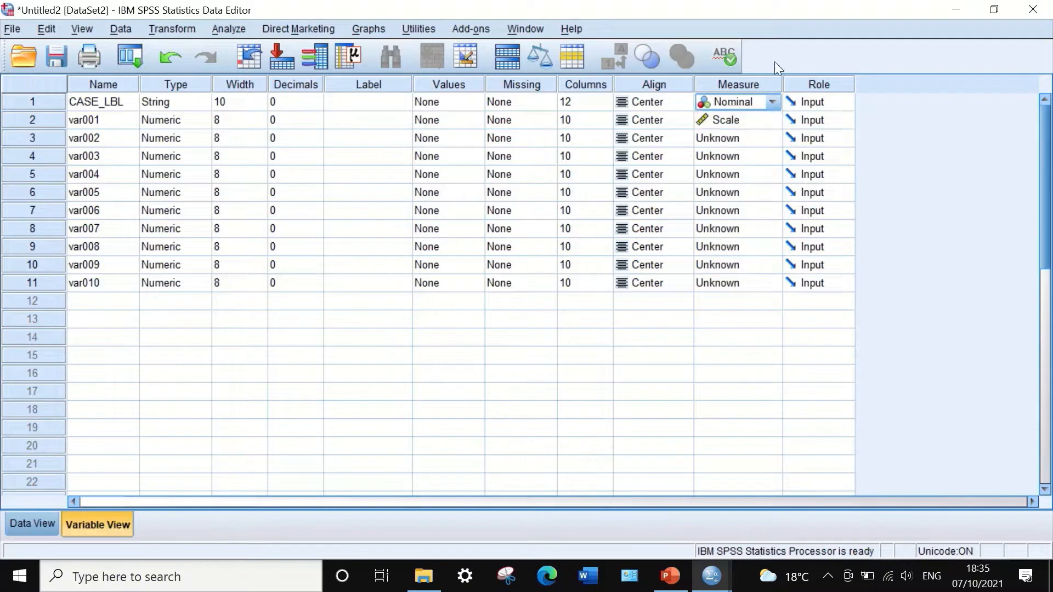
{"action": "left_click", "coordinate": [728, 117]}
{"action": "left_click", "coordinate": [720, 189]}
{"action": "left_click", "coordinate": [701, 139]}
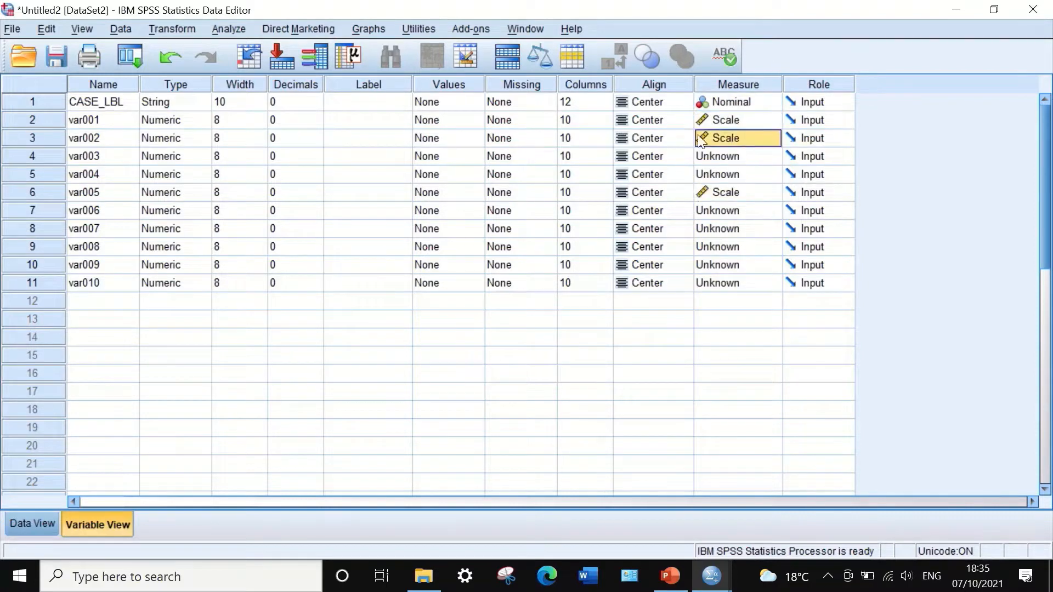
{"action": "left_click", "coordinate": [745, 156]}
{"action": "left_click", "coordinate": [734, 175]}
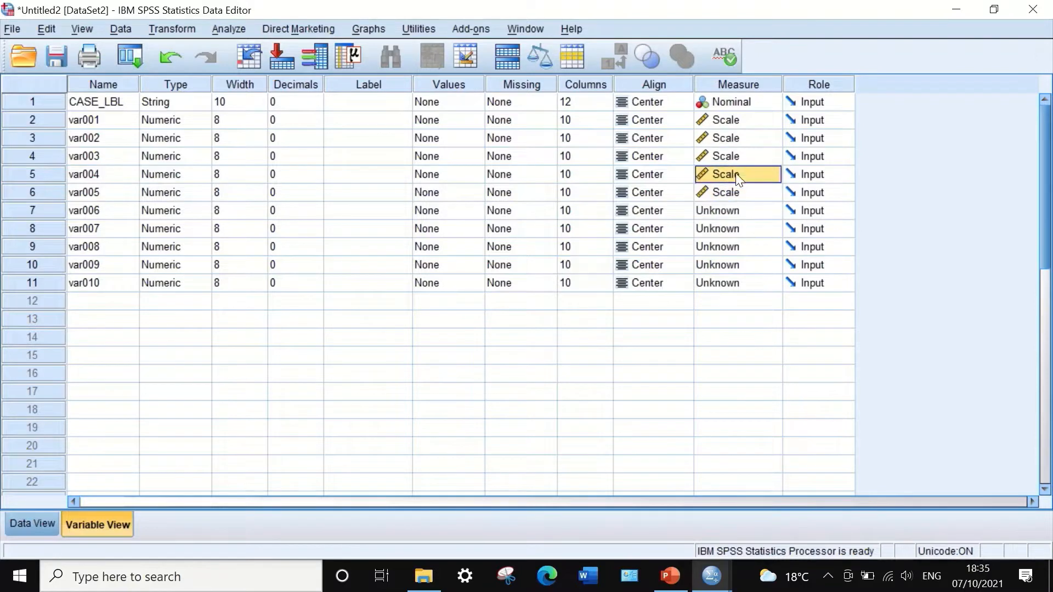
Set the measurement level of var006 through var010 to Scale.
{"action": "left_click", "coordinate": [735, 189]}
{"action": "left_click", "coordinate": [733, 209]}
{"action": "left_click", "coordinate": [733, 211]}
{"action": "left_click", "coordinate": [729, 229]}
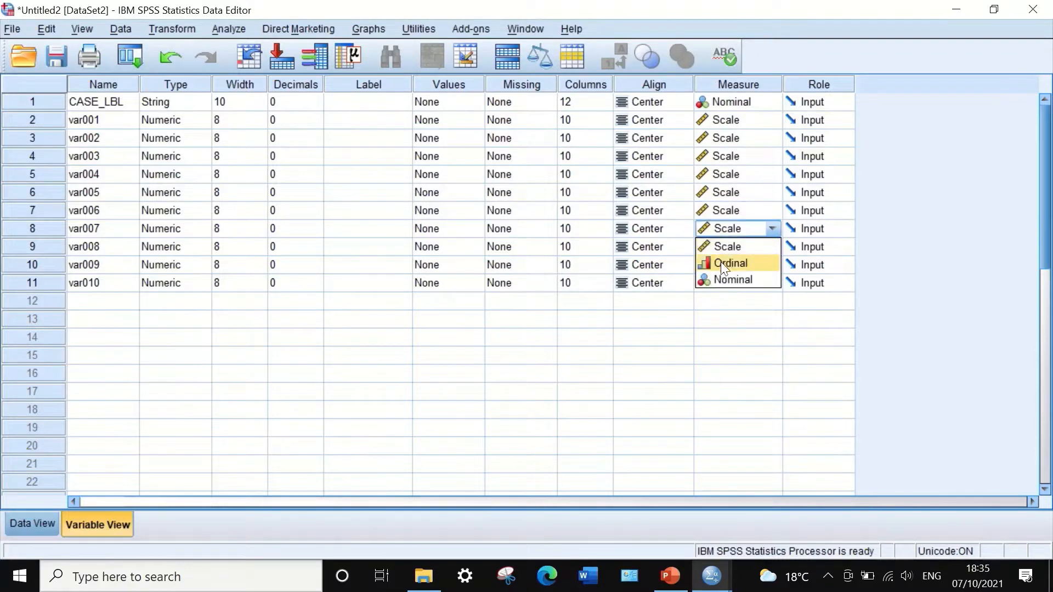
{"action": "left_click", "coordinate": [723, 284]}
{"action": "left_click", "coordinate": [725, 265]}
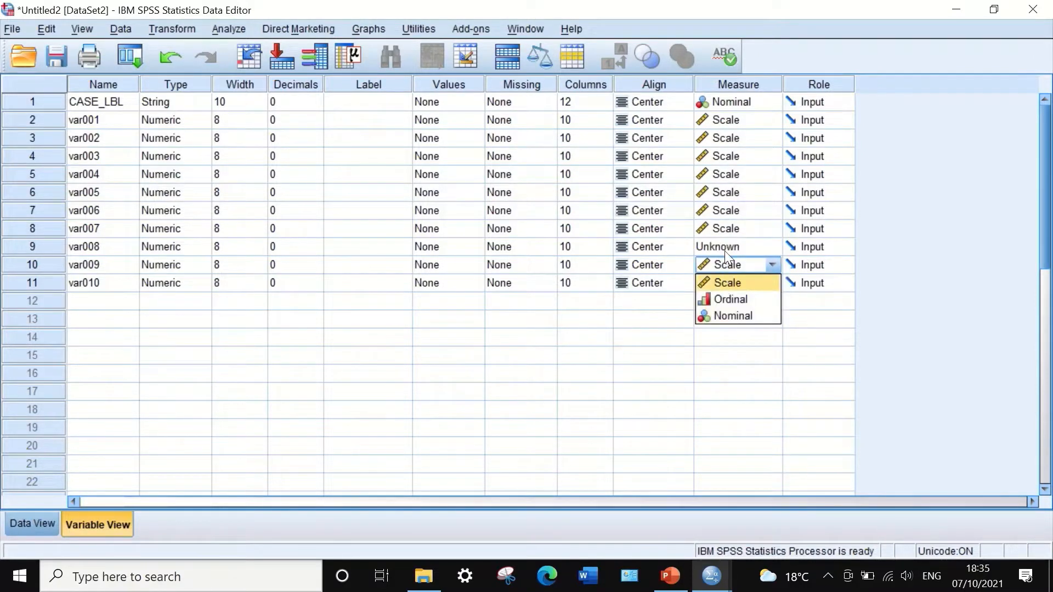
{"action": "left_click", "coordinate": [733, 246]}
{"action": "left_click", "coordinate": [712, 325]}
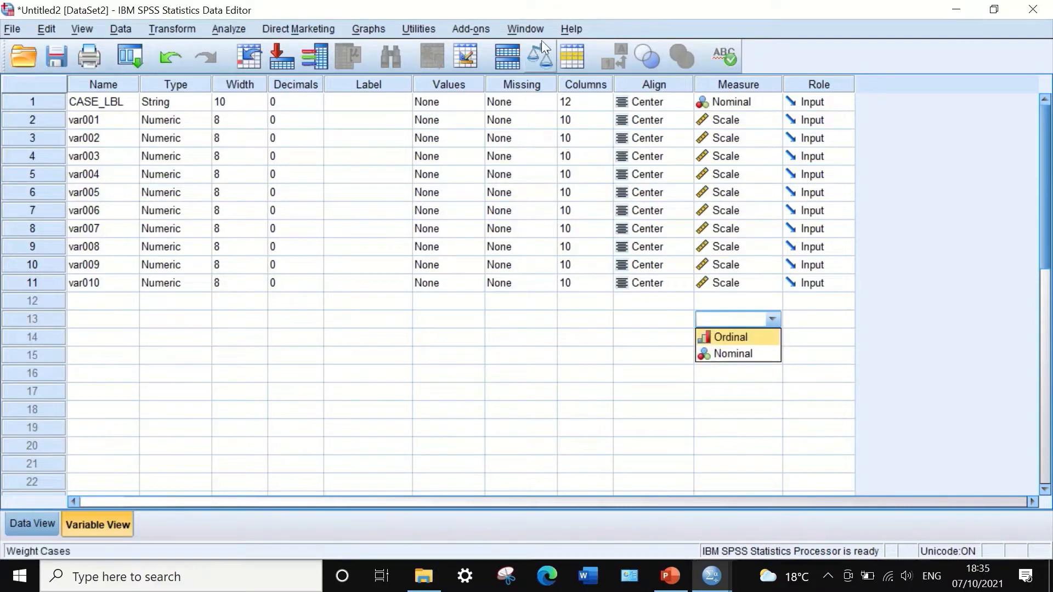
Reduce the display column width of CASE_LBL to 4.
{"action": "left_click", "coordinate": [600, 103]}
{"action": "left_click", "coordinate": [603, 105]}
{"action": "left_click", "coordinate": [603, 105]}
{"action": "left_click", "coordinate": [603, 105]}
{"action": "left_click", "coordinate": [603, 105]}
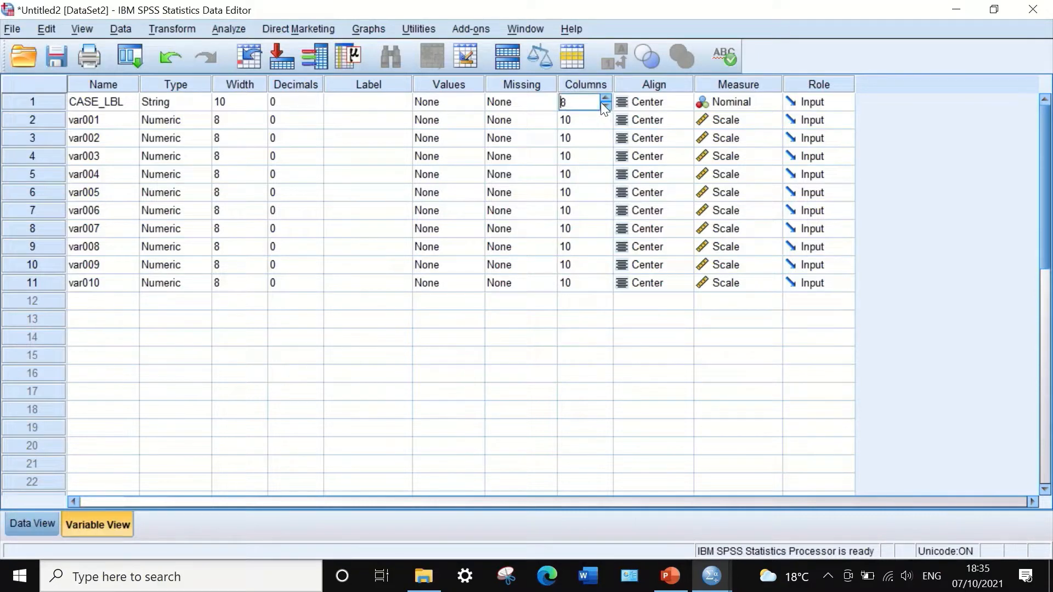
{"action": "left_click", "coordinate": [603, 105]}
{"action": "left_click", "coordinate": [606, 106]}
{"action": "key", "text": "Return"}
Copy CASE_LBL's column width of 4 to var002 and var001.
{"action": "left_click", "coordinate": [576, 103]}
{"action": "right_click", "coordinate": [567, 98]}
{"action": "left_click", "coordinate": [588, 110]}
{"action": "left_click_drag", "start_coordinate": [571, 119], "coordinate": [596, 280]}
{"action": "right_click", "coordinate": [579, 136]}
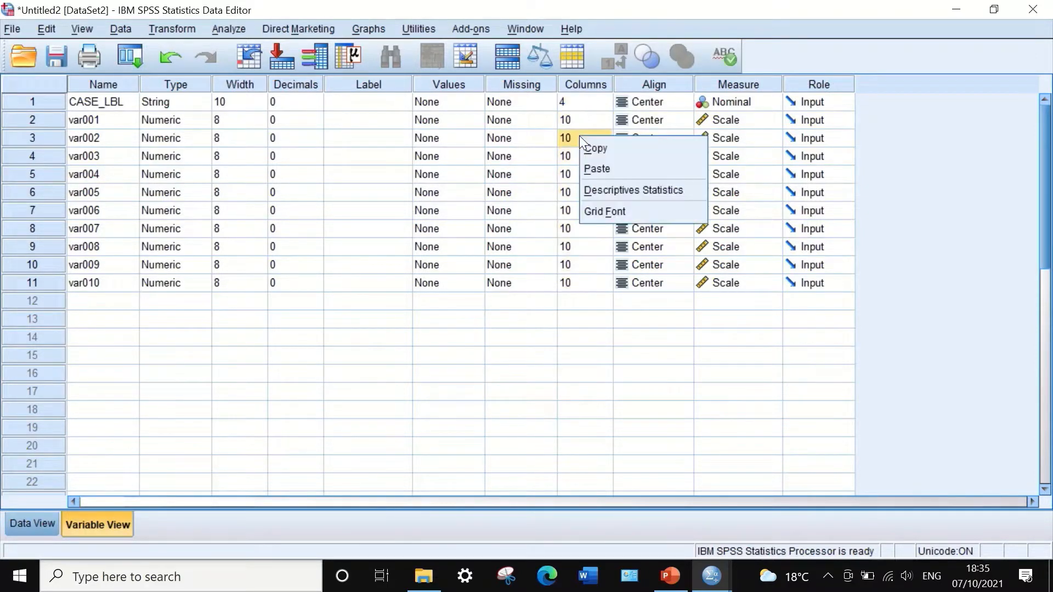
{"action": "left_click", "coordinate": [600, 164]}
{"action": "left_click", "coordinate": [581, 121]}
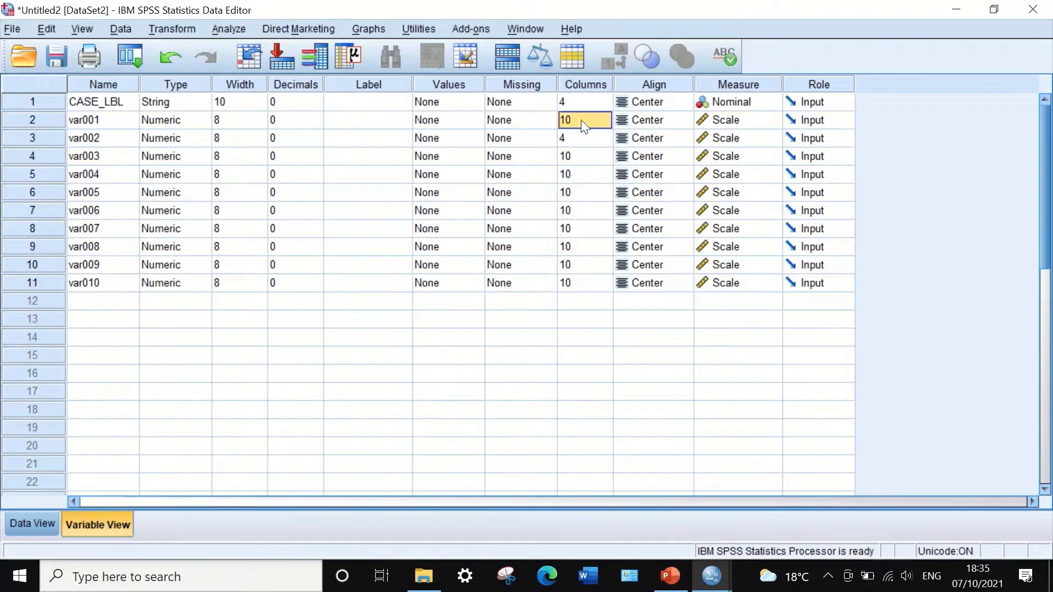
{"action": "right_click", "coordinate": [580, 120]}
{"action": "left_click", "coordinate": [601, 149]}
Copy the column width of 4 to var003 through var010 and check the resulting layout in the data sheet.
{"action": "left_click_drag", "start_coordinate": [577, 153], "coordinate": [594, 285]}
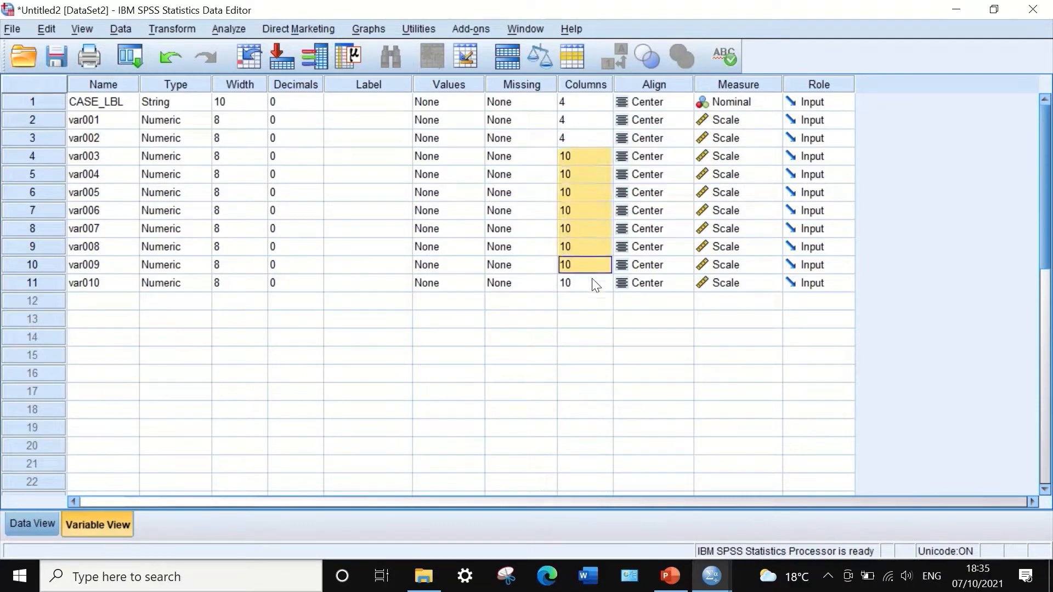
{"action": "right_click", "coordinate": [588, 152]}
{"action": "left_click", "coordinate": [583, 158]}
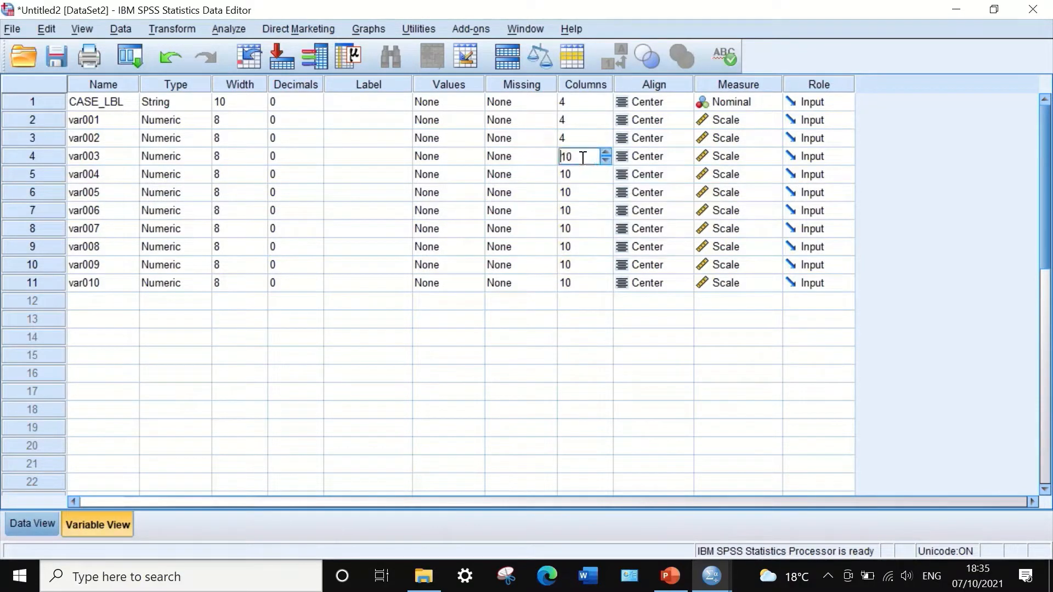
{"action": "left_click", "coordinate": [580, 131]}
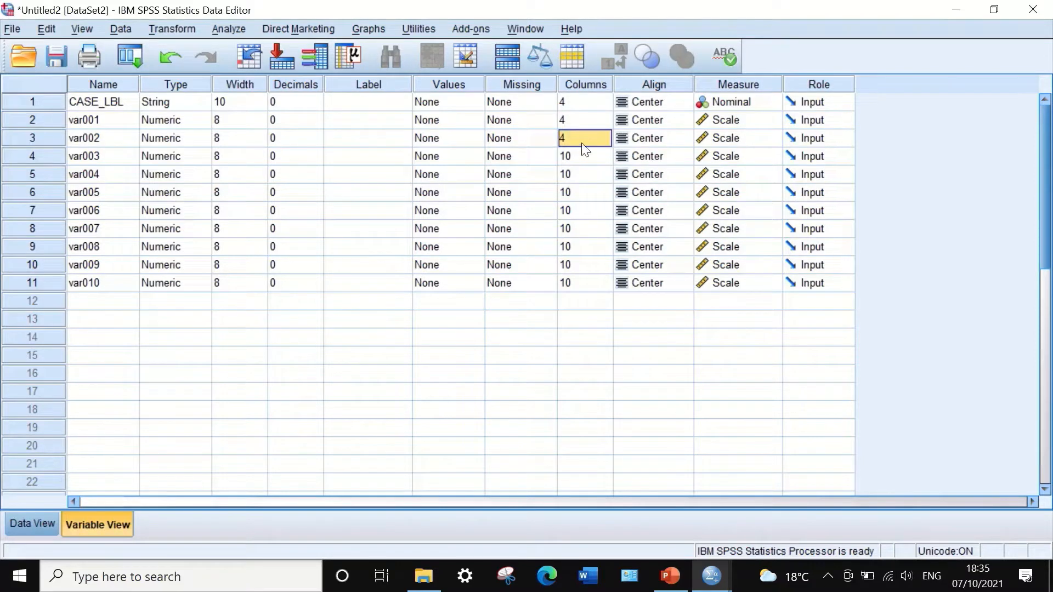
{"action": "left_click_drag", "start_coordinate": [585, 158], "coordinate": [592, 280]}
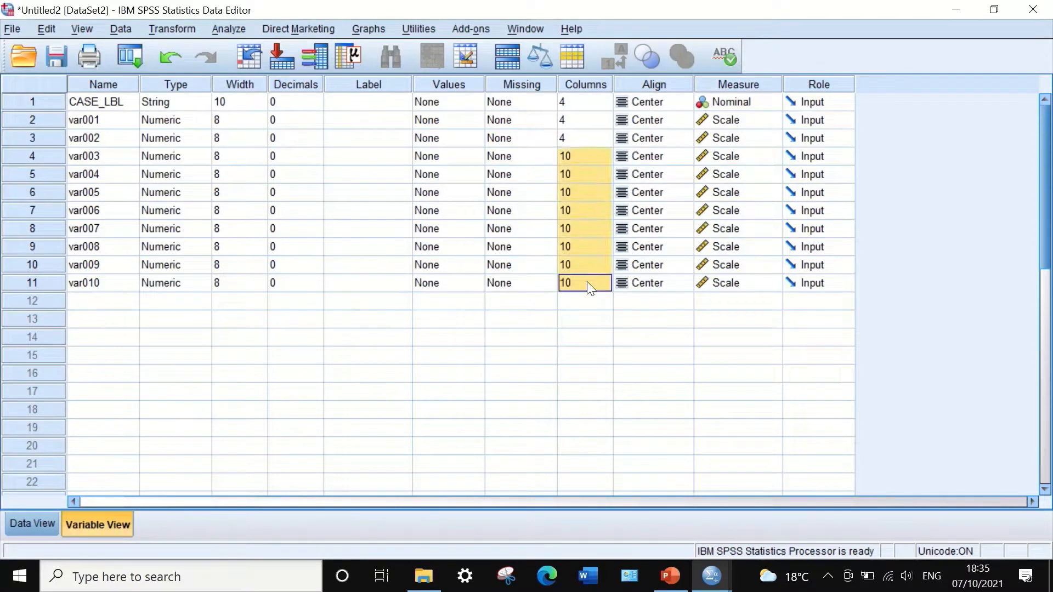
{"action": "key", "text": "ctrl+v"}
{"action": "left_click", "coordinate": [589, 302]}
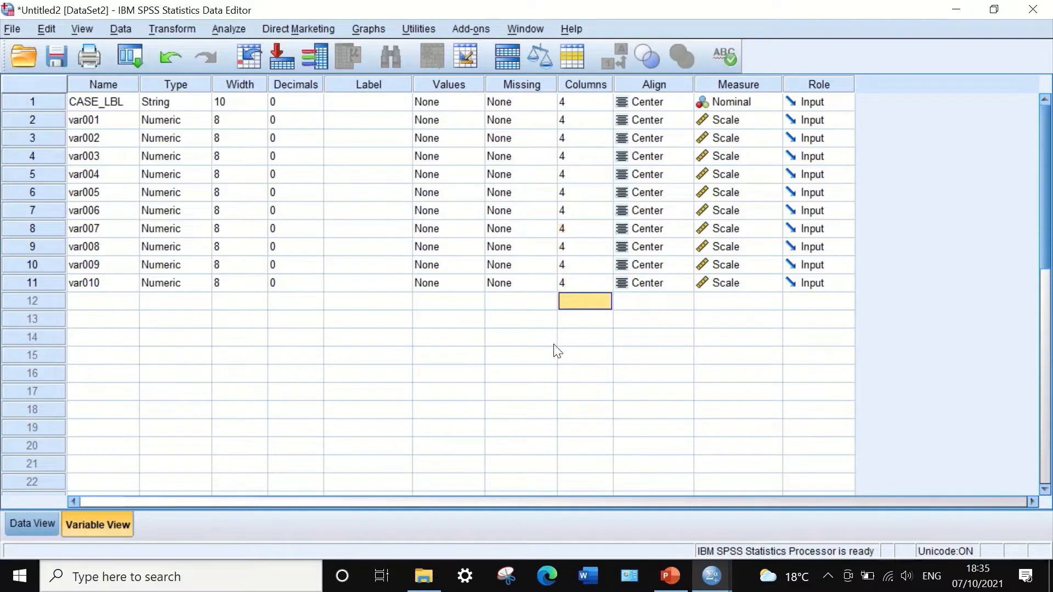
{"action": "left_click", "coordinate": [30, 525]}
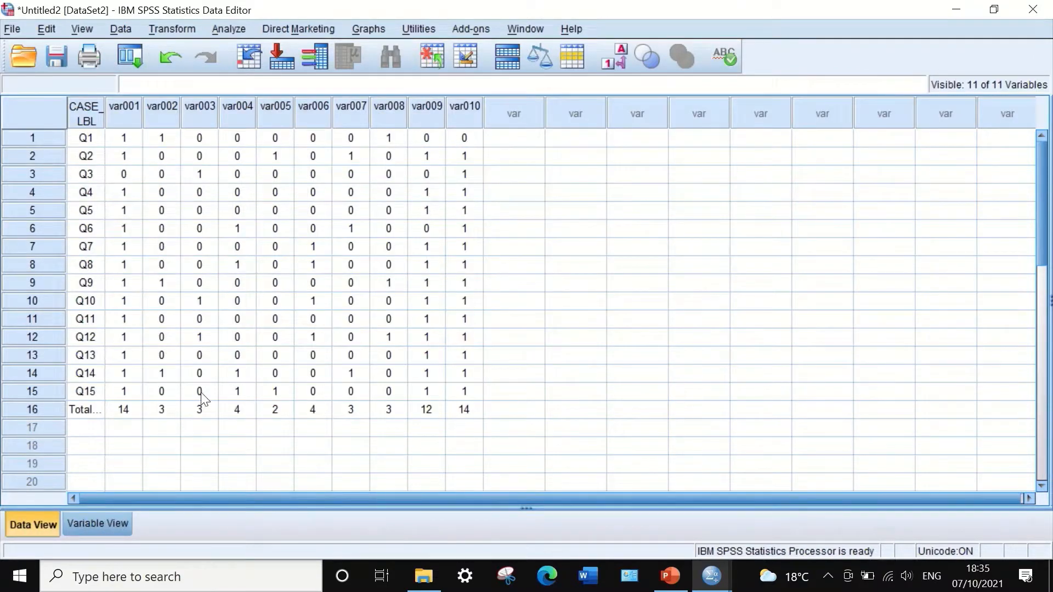
Replace every "var0" with "S" in the variable names var001 through var010.
{"action": "left_click", "coordinate": [97, 525]}
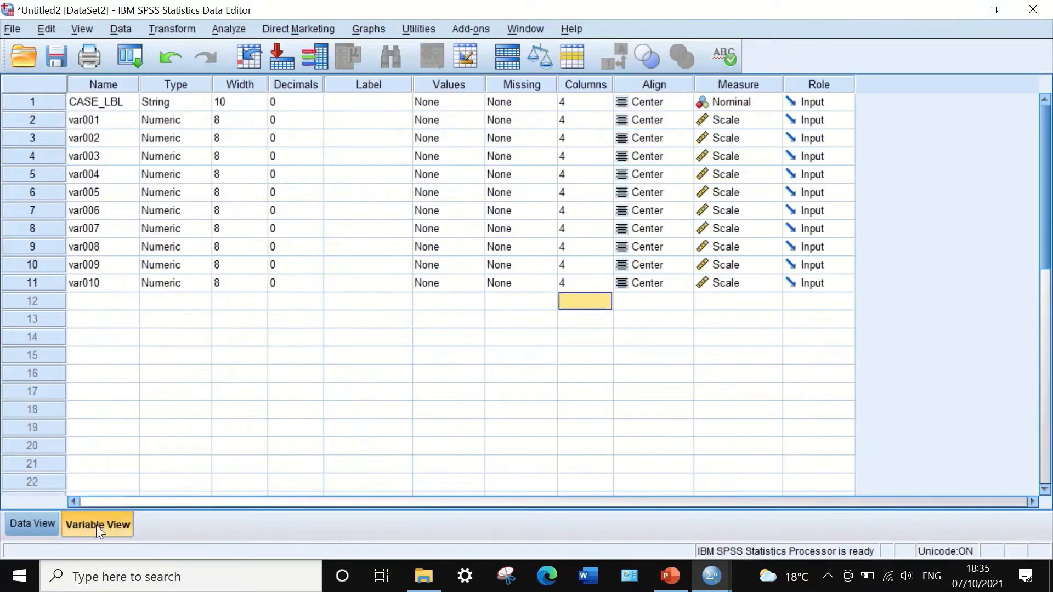
{"action": "left_click", "coordinate": [109, 118]}
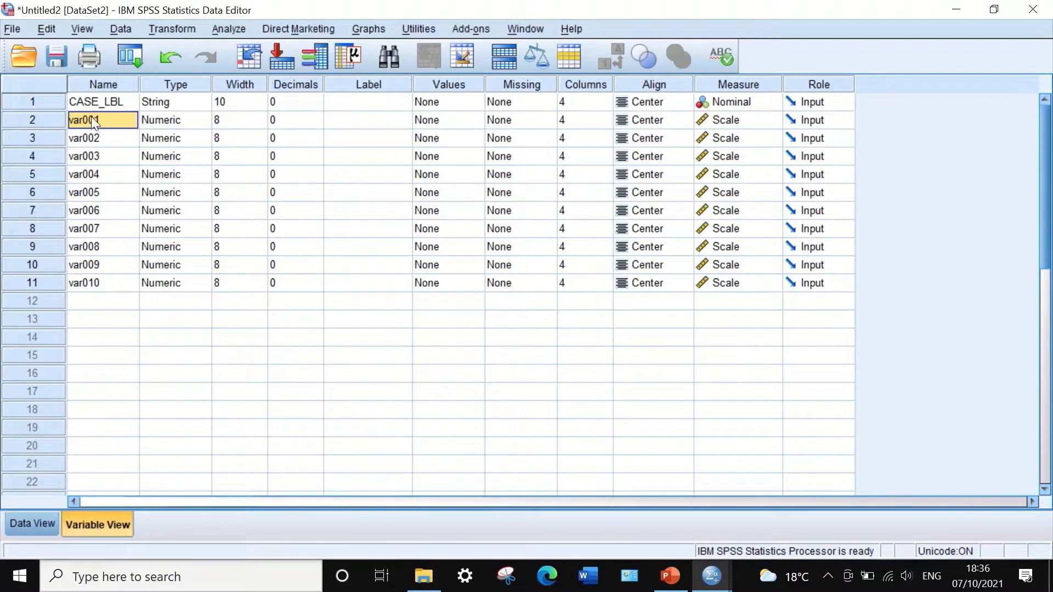
{"action": "left_click_drag", "start_coordinate": [104, 112], "coordinate": [117, 275]}
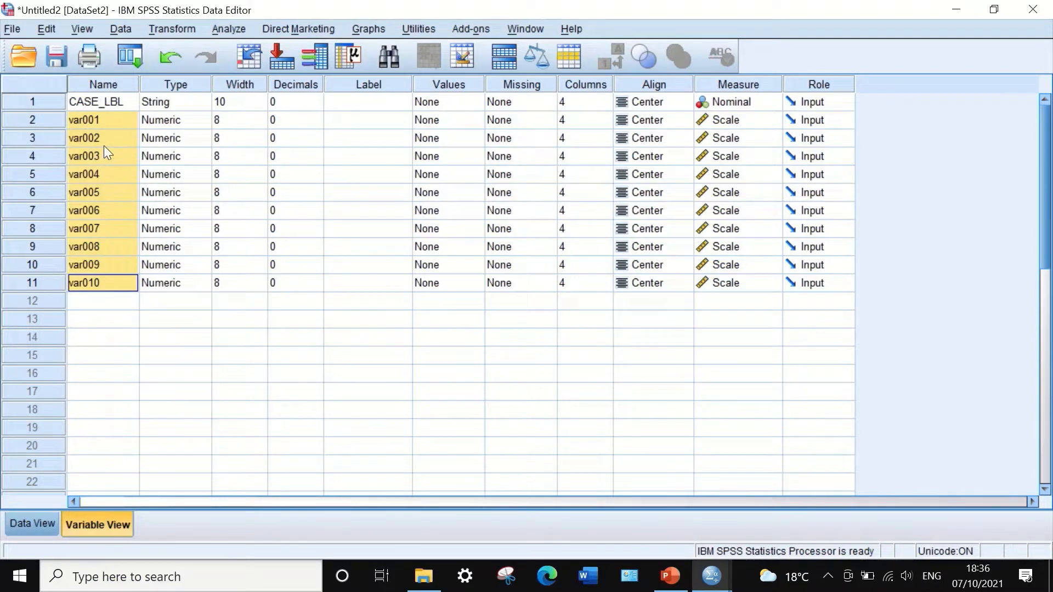
{"action": "key", "text": "ctrl+f"}
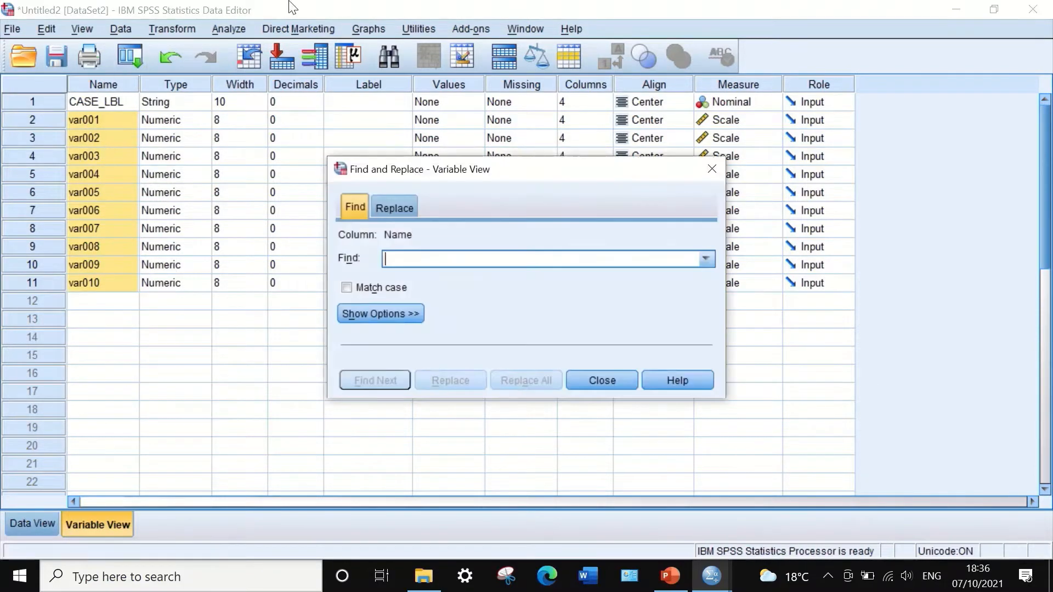
{"action": "left_click", "coordinate": [400, 203]}
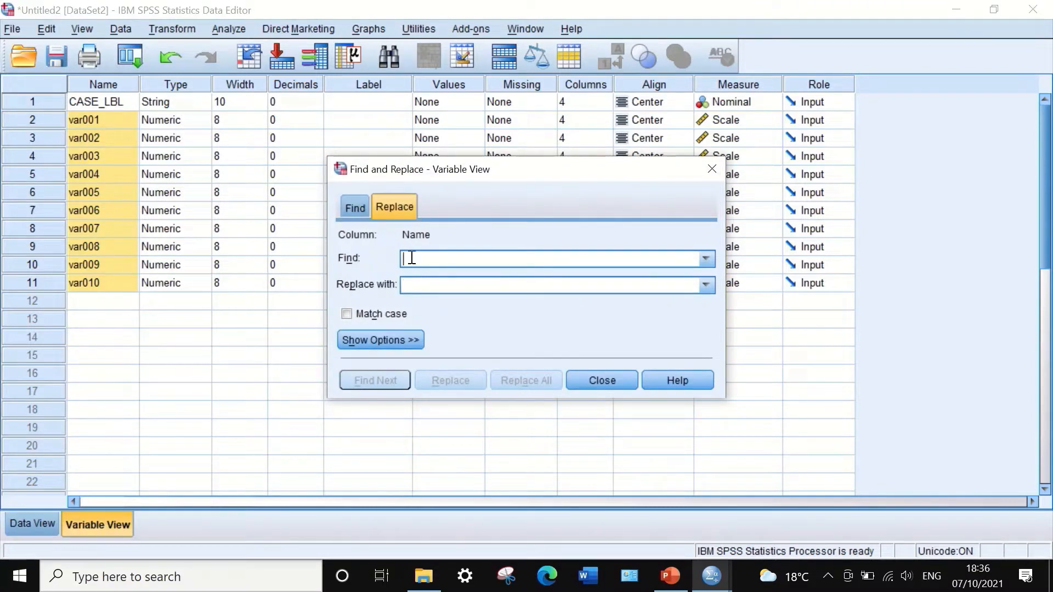
{"action": "type", "text": "var0"}
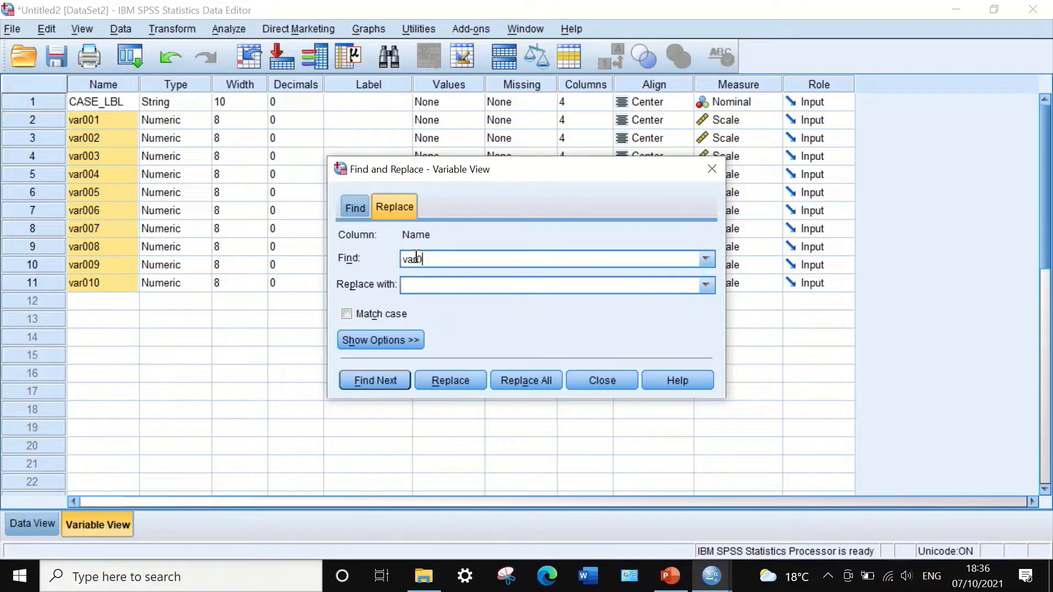
{"action": "left_click", "coordinate": [418, 284]}
{"action": "type", "text": "S"}
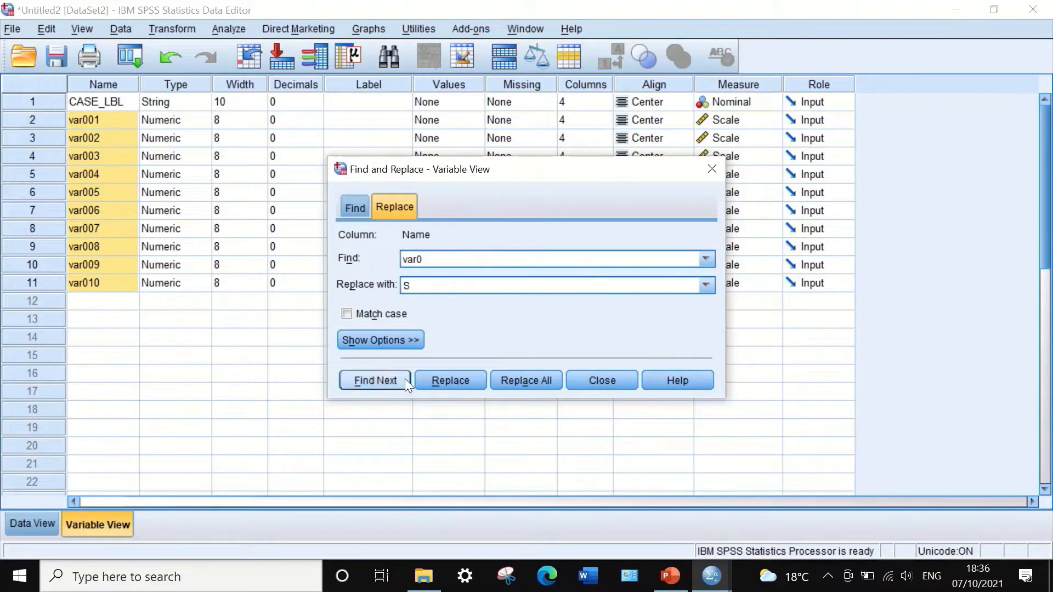
{"action": "left_click", "coordinate": [520, 381]}
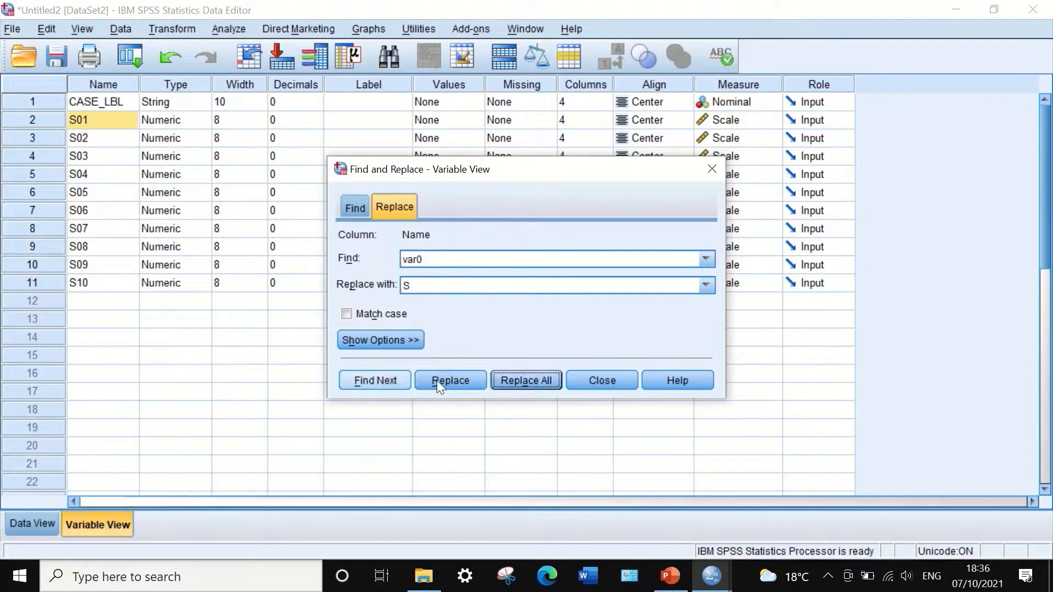
{"action": "left_click", "coordinate": [583, 380]}
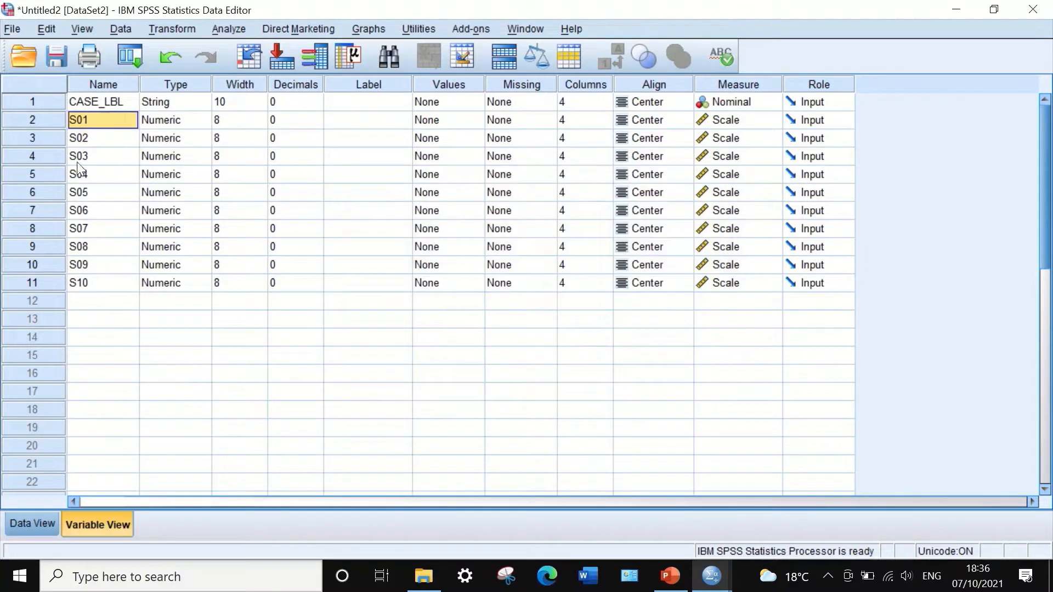
Start a Compute Variable definition from the data sheet with P as the target variable.
{"action": "left_click", "coordinate": [34, 518]}
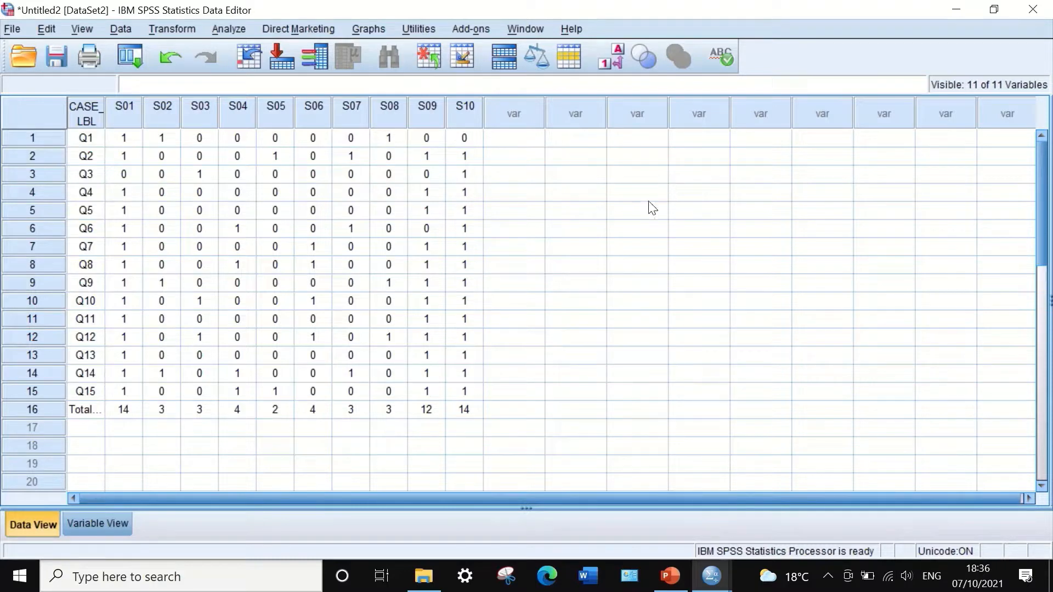
{"action": "left_click", "coordinate": [181, 28]}
{"action": "left_click", "coordinate": [200, 52]}
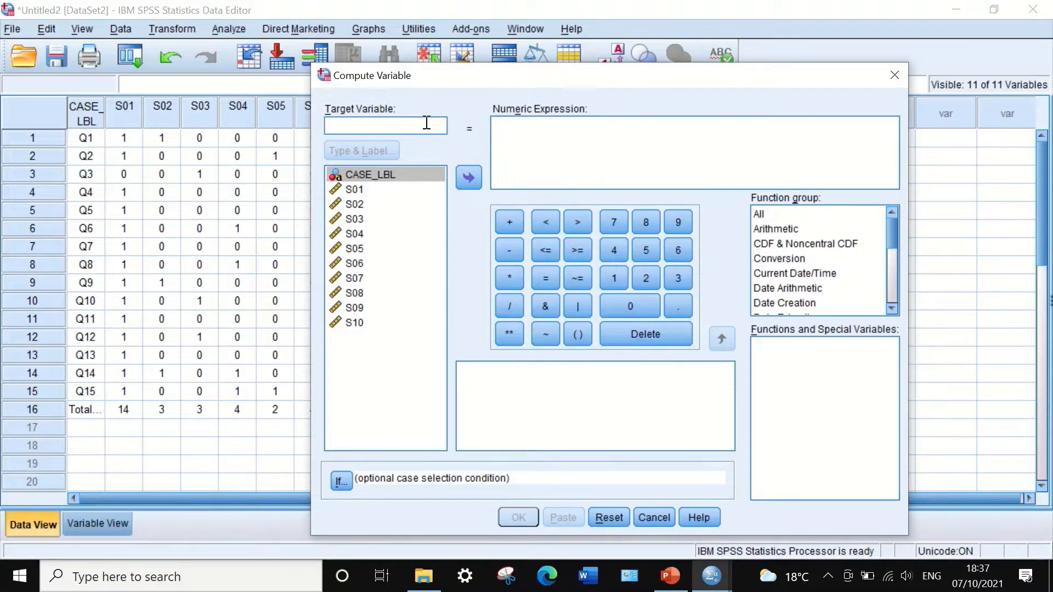
{"action": "type", "text": "P"}
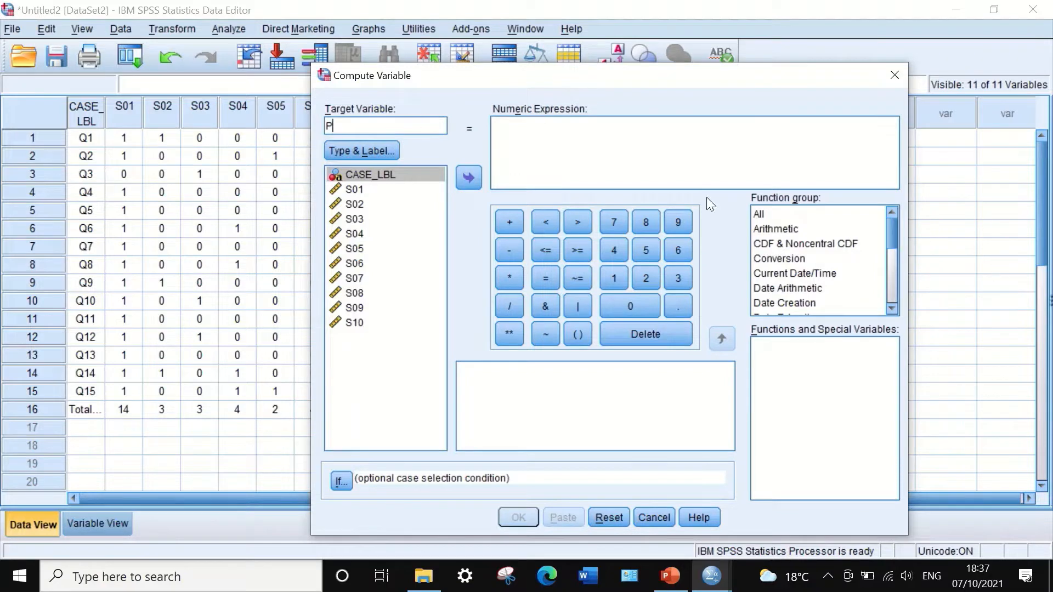
Insert the Mean function from the Statistical function group into the numeric expression for P.
{"action": "left_click", "coordinate": [521, 146]}
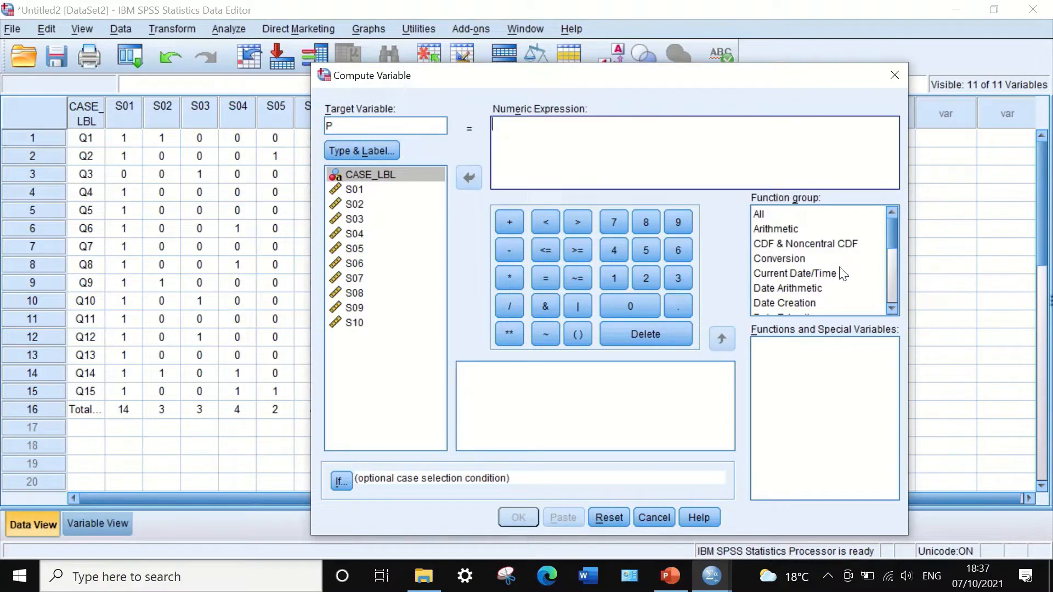
{"action": "left_click", "coordinate": [821, 273]}
{"action": "left_click", "coordinate": [763, 215]}
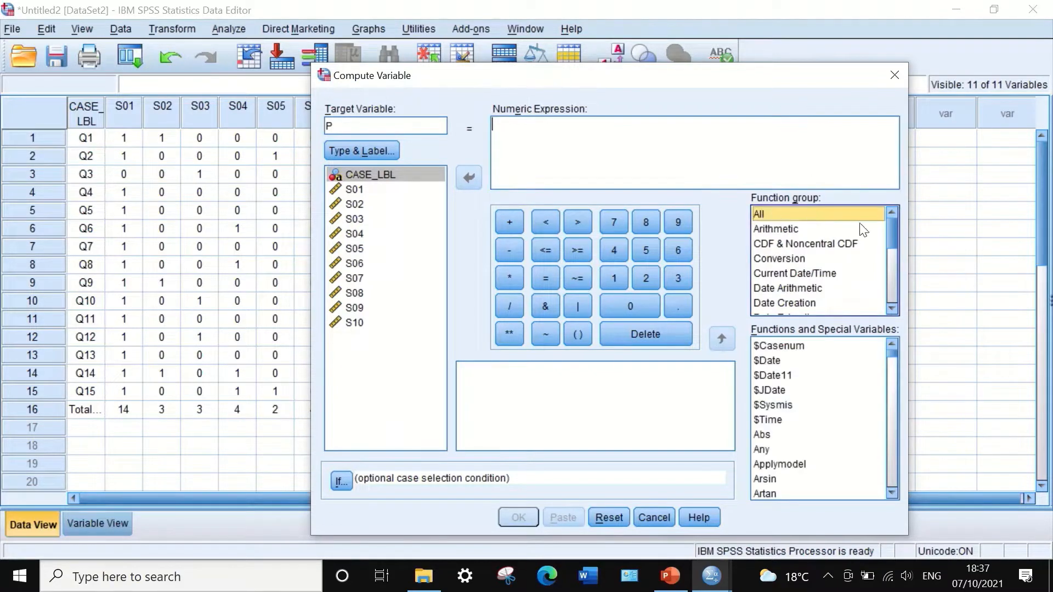
{"action": "left_click_drag", "start_coordinate": [892, 229], "coordinate": [883, 279]}
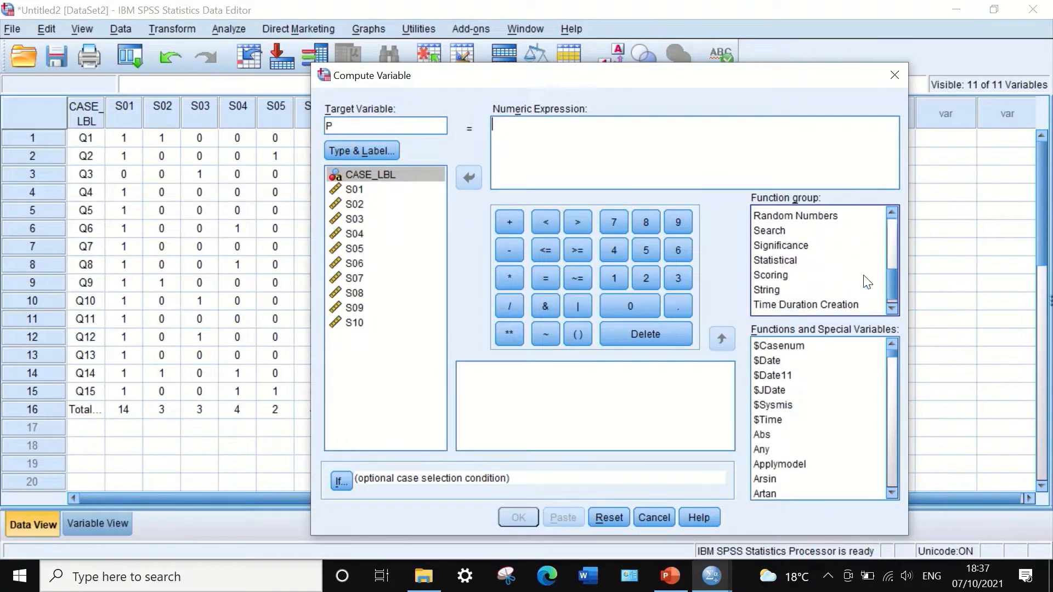
{"action": "left_click", "coordinate": [793, 262]}
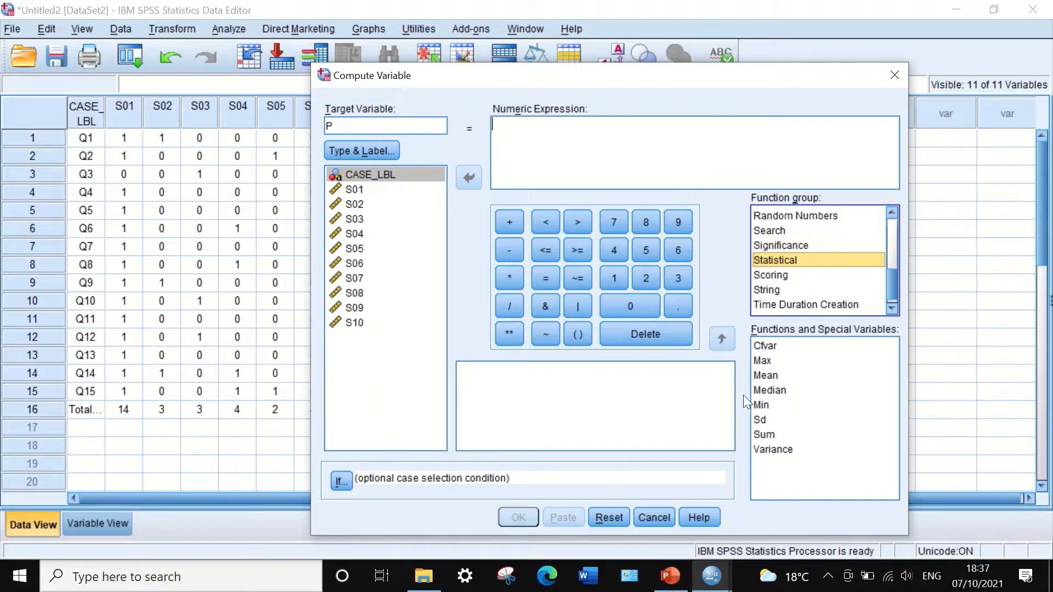
{"action": "left_click", "coordinate": [777, 377]}
{"action": "left_click_drag", "start_coordinate": [774, 377], "coordinate": [526, 138]}
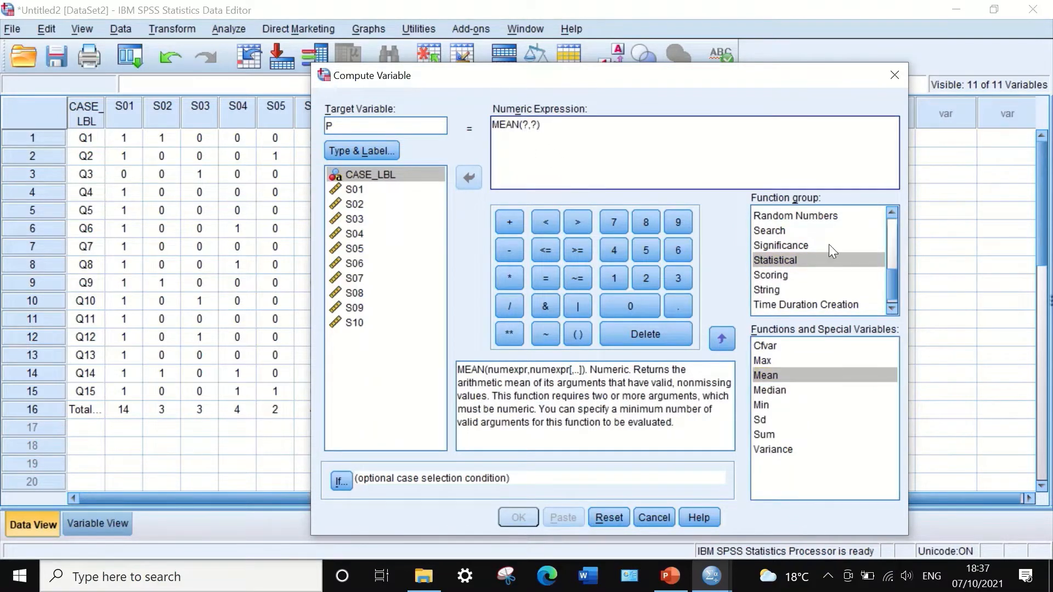
Replace the two placeholder arguments of the MEAN function with S01 and S02.
{"action": "left_click", "coordinate": [528, 125]}
{"action": "key", "text": "BackSpace"}
{"action": "left_click", "coordinate": [356, 189]}
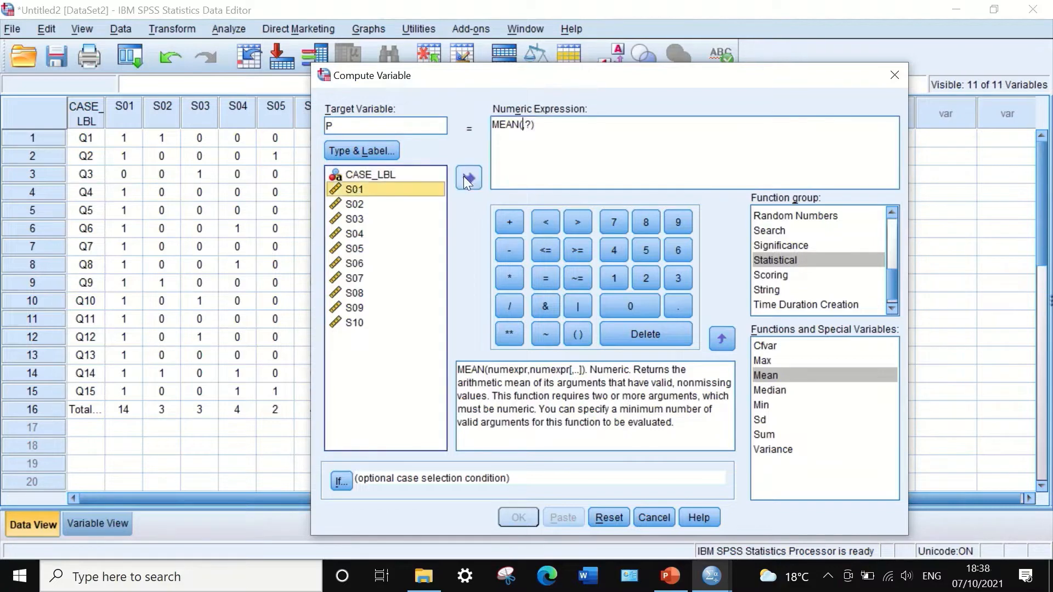
{"action": "left_click", "coordinate": [470, 178]}
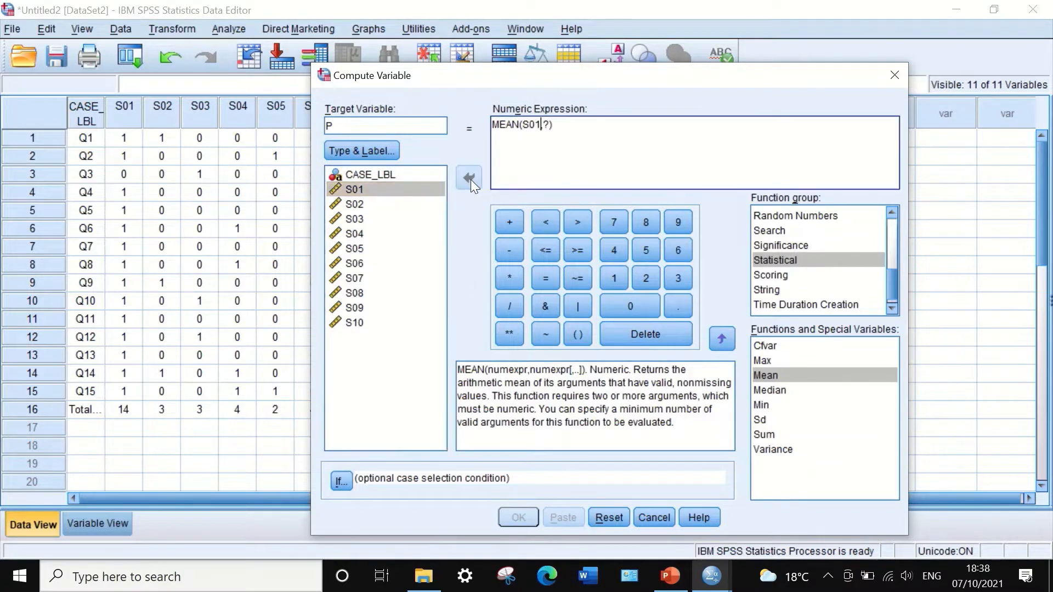
{"action": "left_click", "coordinate": [550, 125]}
{"action": "key", "text": "BackSpace"}
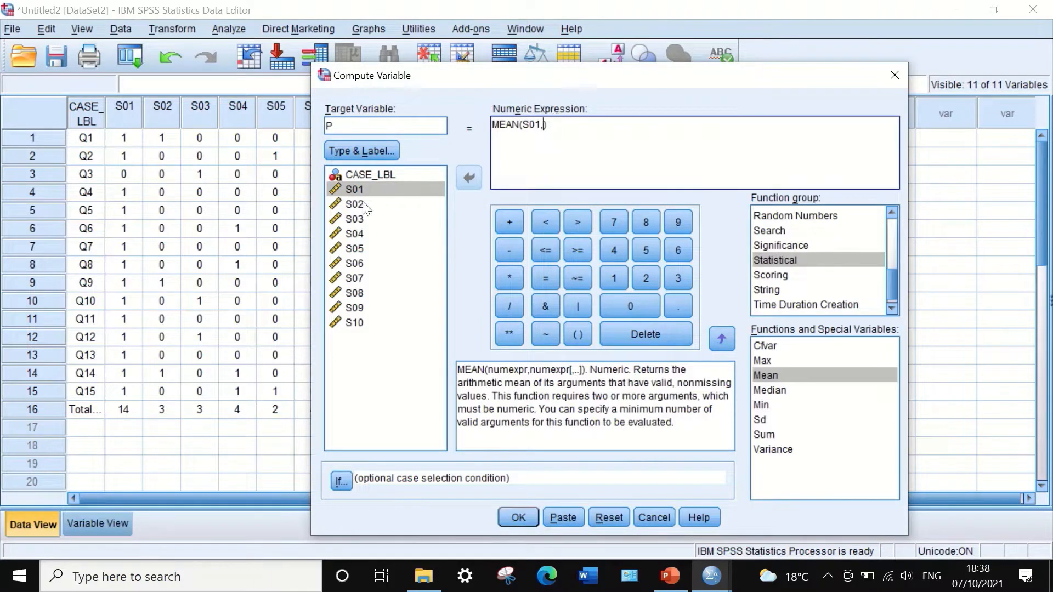
{"action": "left_click", "coordinate": [378, 204]}
{"action": "left_click", "coordinate": [467, 175]}
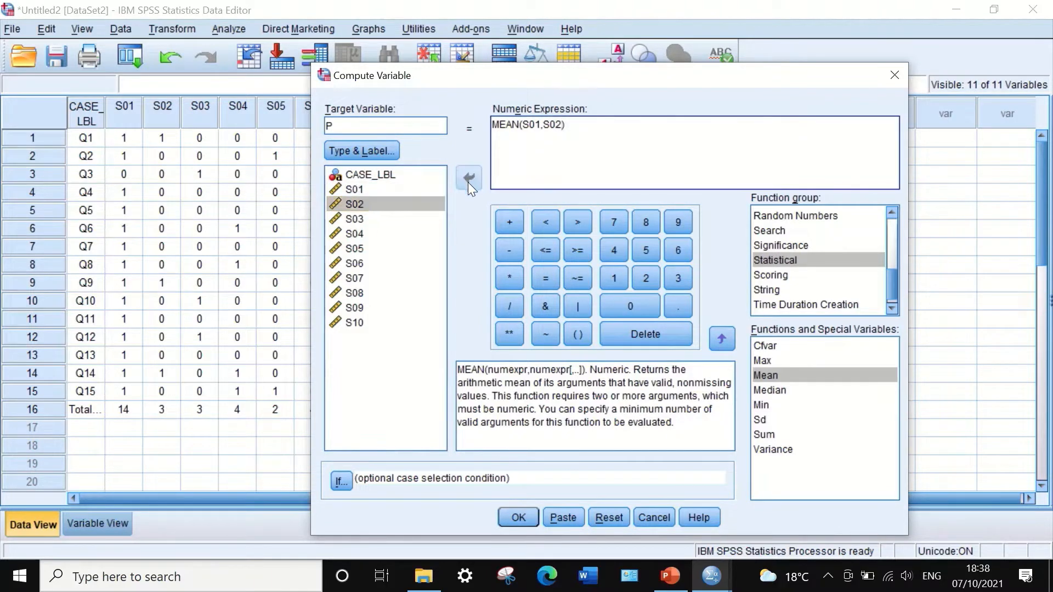
Add S03 and S04 as further comma-separated arguments of the MEAN function.
{"action": "type", "text": ","}
{"action": "left_click", "coordinate": [355, 220]}
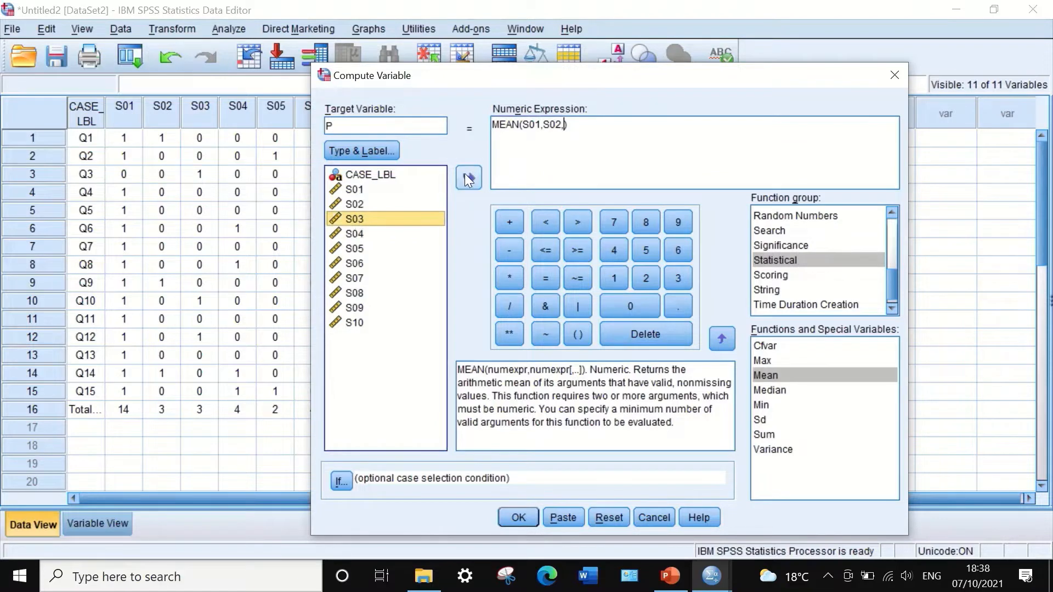
{"action": "left_click", "coordinate": [466, 174]}
{"action": "type", "text": ","}
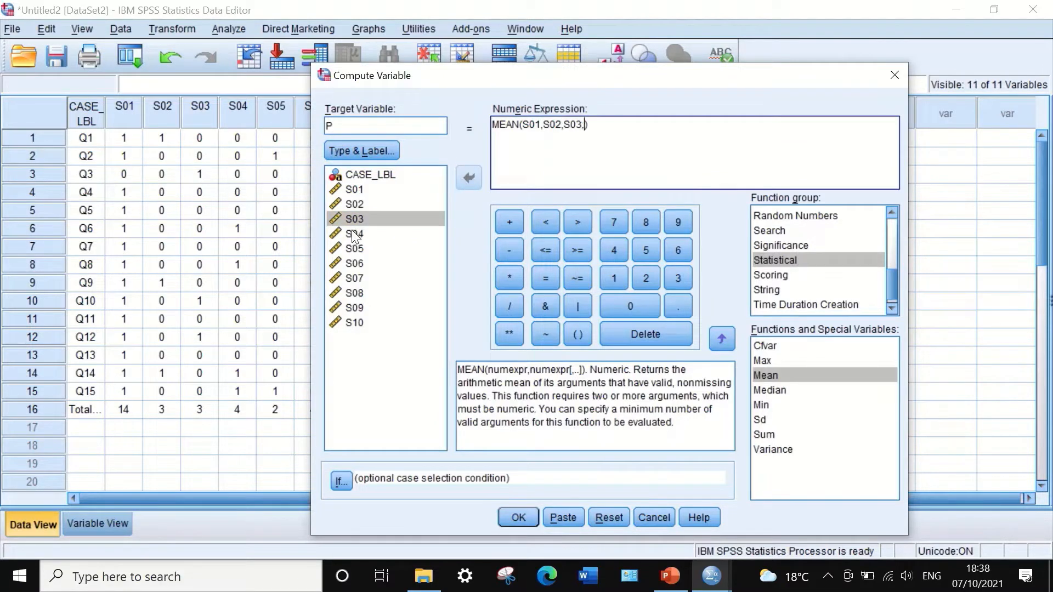
{"action": "left_click", "coordinate": [353, 233]}
{"action": "left_click", "coordinate": [469, 175]}
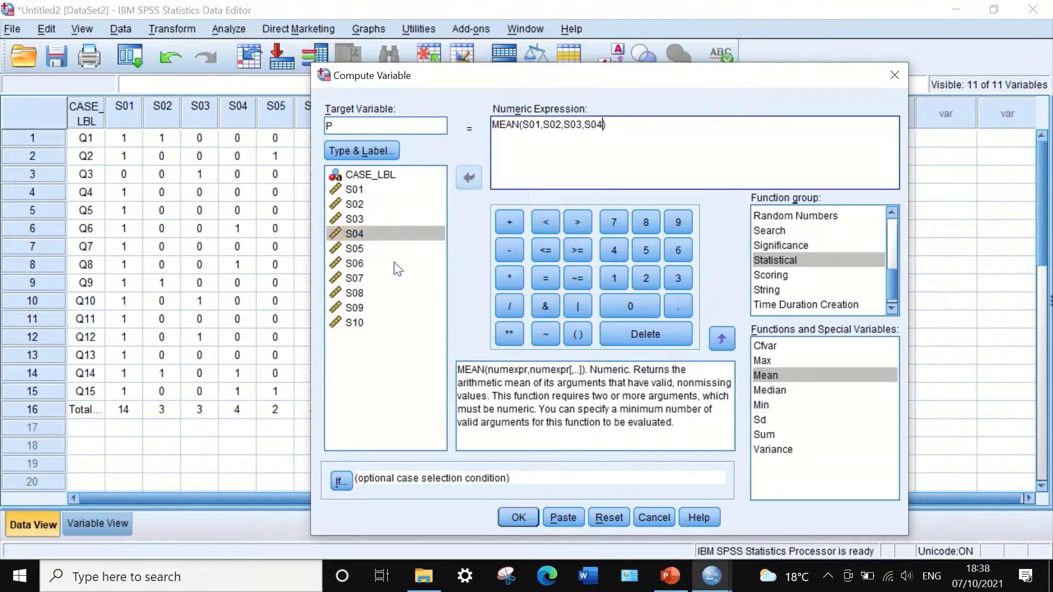
Extend the MEAN function's argument list with S05 and S06, separated by commas.
{"action": "type", "text": ","}
{"action": "left_click", "coordinate": [378, 248]}
{"action": "left_click", "coordinate": [470, 174]}
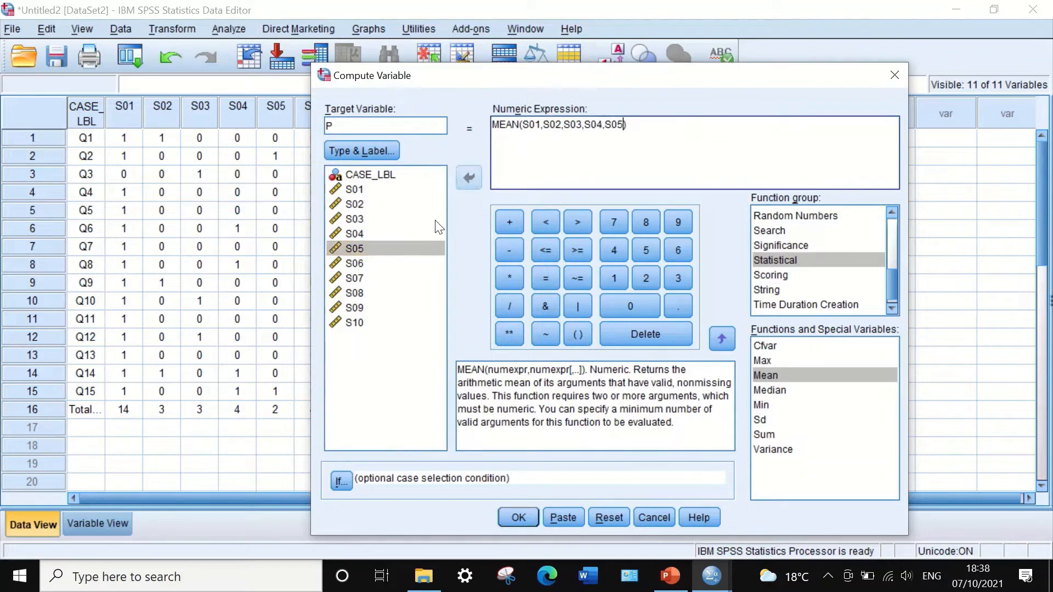
{"action": "type", "text": ","}
{"action": "left_click", "coordinate": [355, 264]}
{"action": "left_click", "coordinate": [468, 177]}
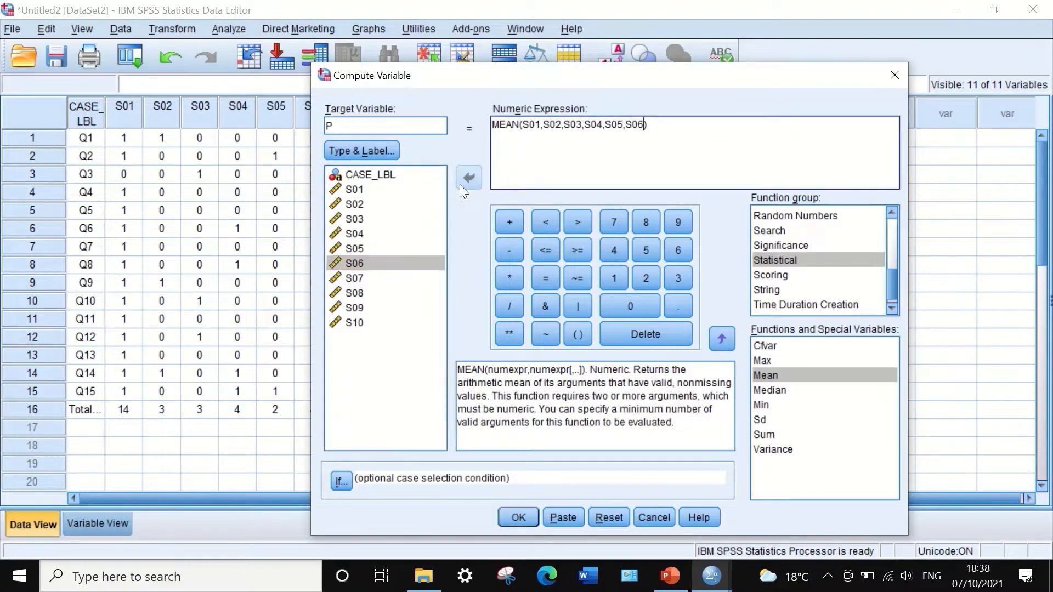
Add S07 and S08 as further comma-separated arguments of the MEAN function.
{"action": "left_click", "coordinate": [352, 278]}
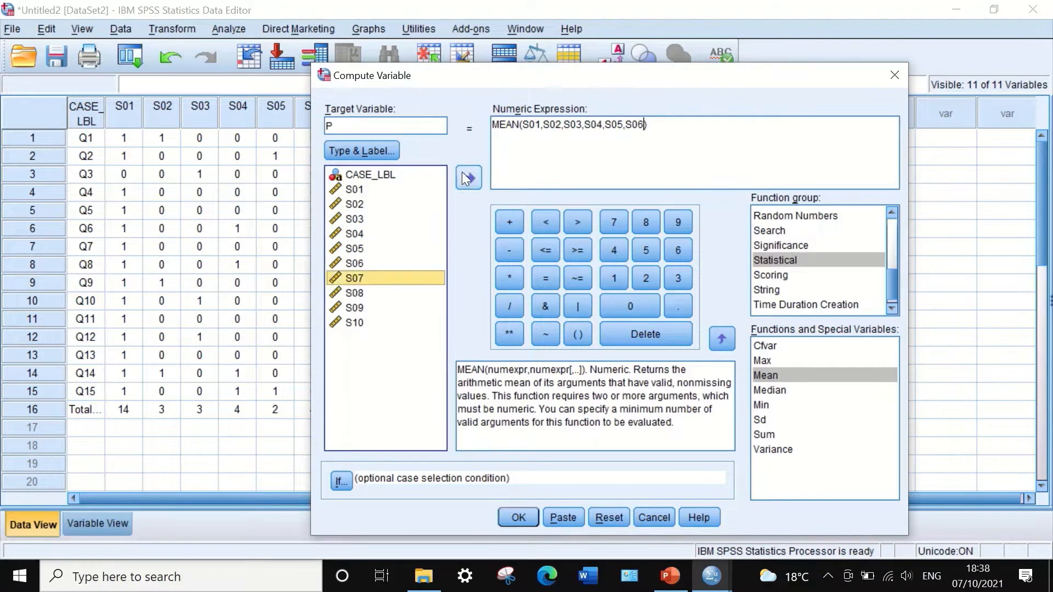
{"action": "left_click", "coordinate": [464, 174]}
{"action": "left_click", "coordinate": [647, 125]}
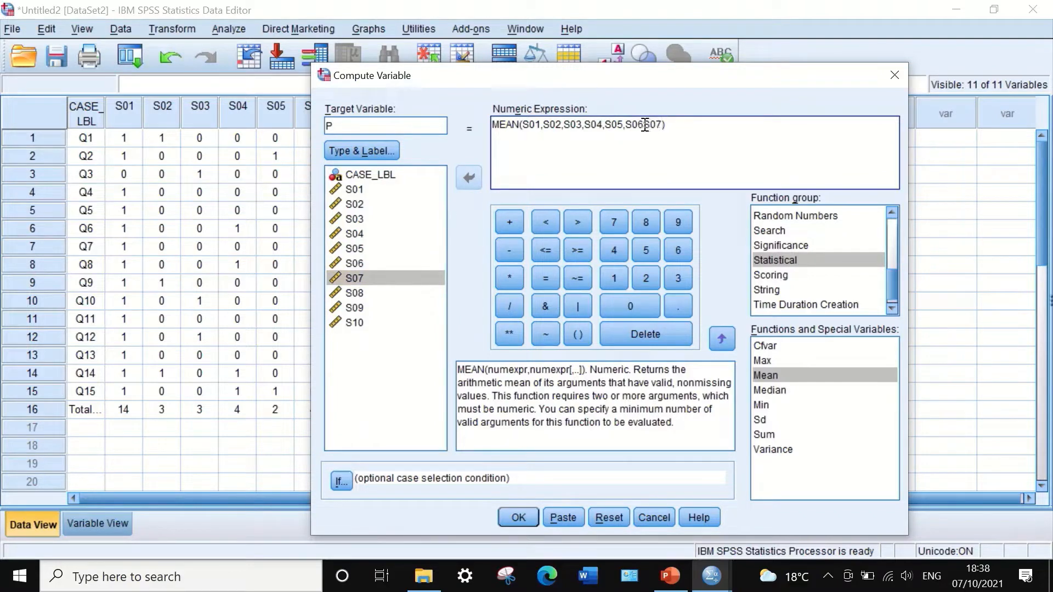
{"action": "type", "text": ",S02,"}
{"action": "left_click", "coordinate": [355, 279]}
{"action": "left_click", "coordinate": [356, 294]}
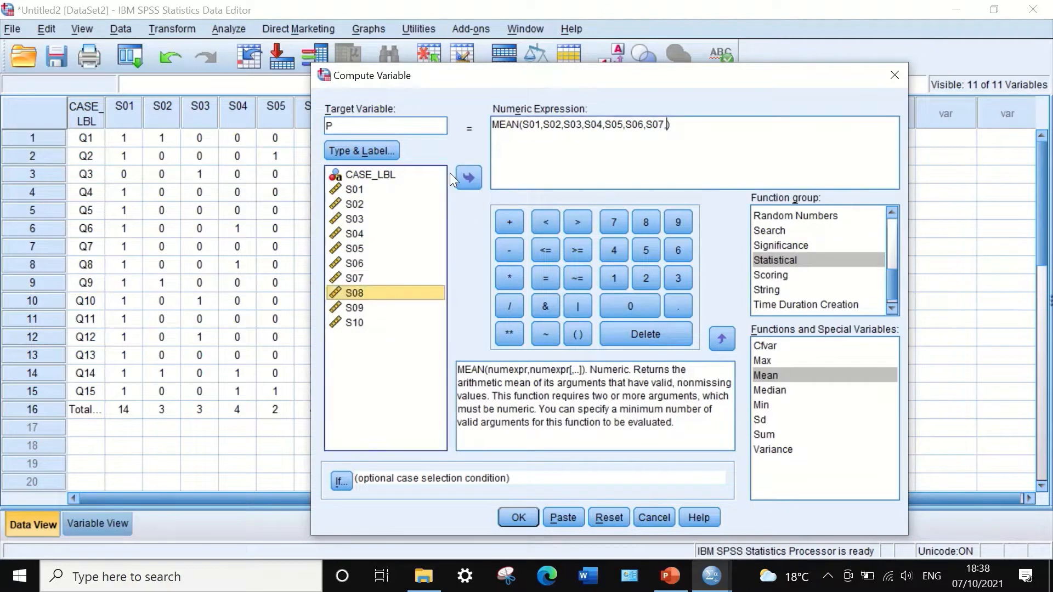
{"action": "left_click", "coordinate": [468, 176]}
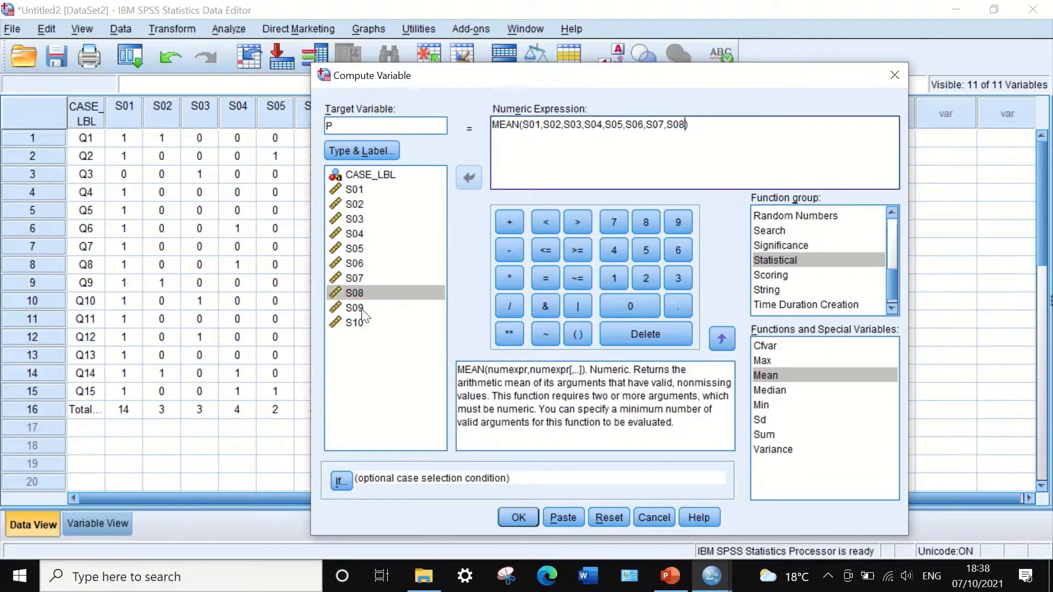
Complete the MEAN function's comma-separated arguments with S09 and S10, and compute the variable P.
{"action": "left_click", "coordinate": [360, 309]}
{"action": "left_click", "coordinate": [469, 178]}
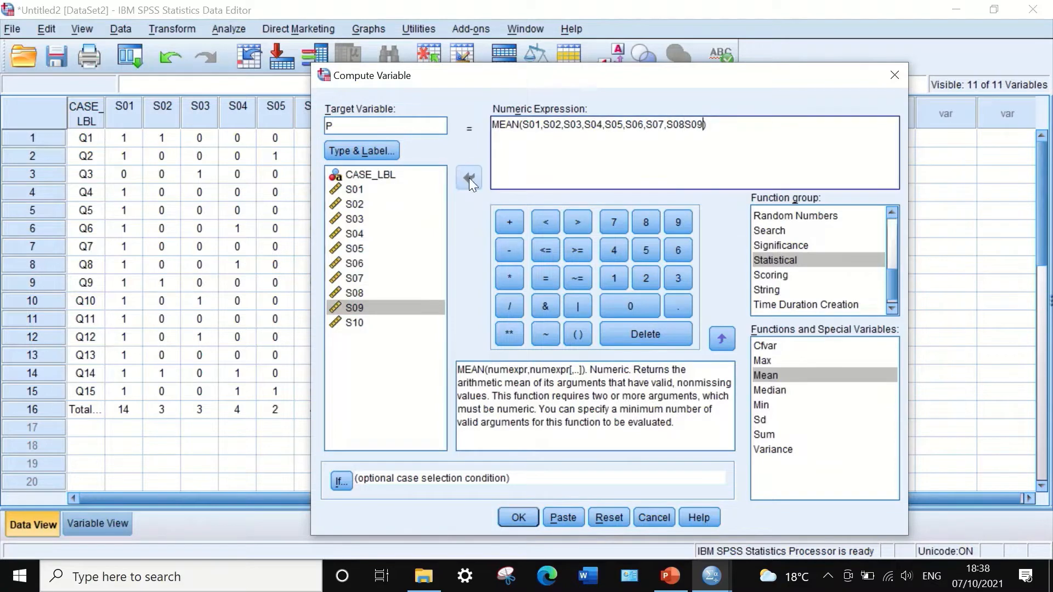
{"action": "left_click", "coordinate": [684, 125]}
{"action": "type", "text": ","}
{"action": "left_click", "coordinate": [706, 124]}
{"action": "type", "text": ","}
{"action": "left_click", "coordinate": [354, 323]}
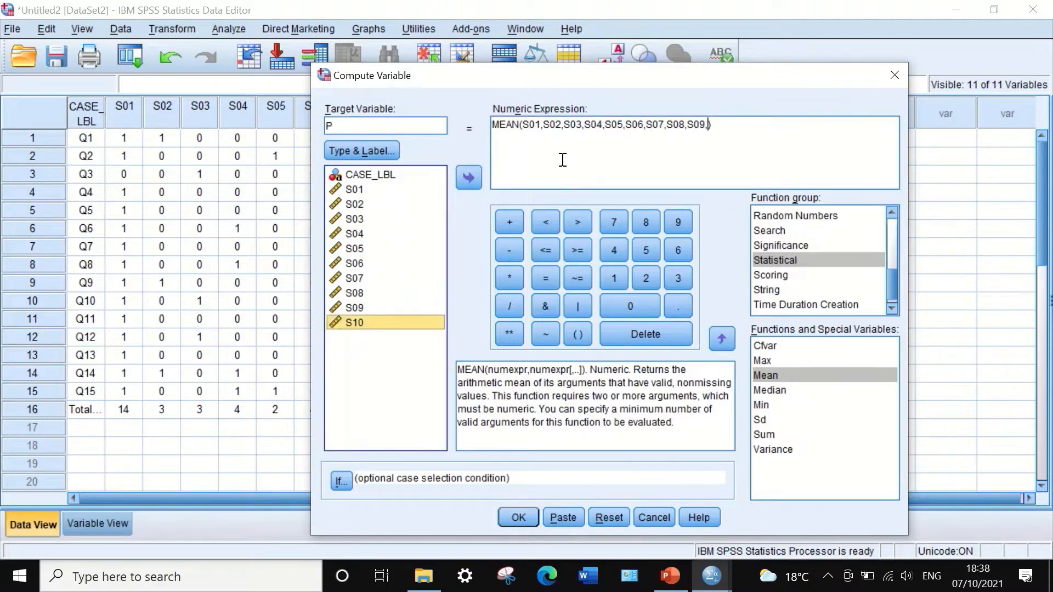
{"action": "left_click", "coordinate": [469, 177]}
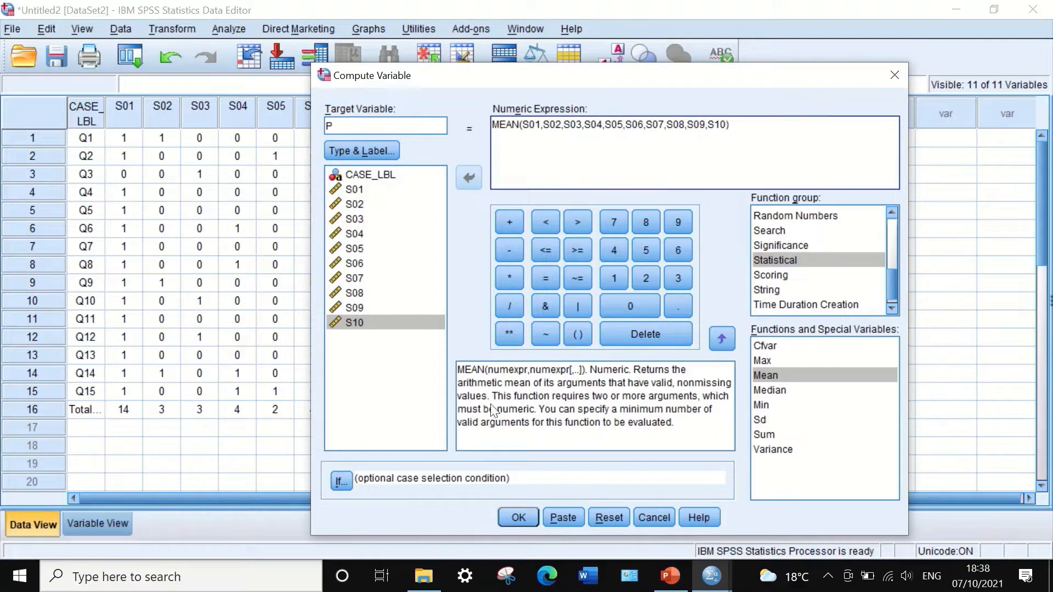
{"action": "left_click", "coordinate": [507, 516]}
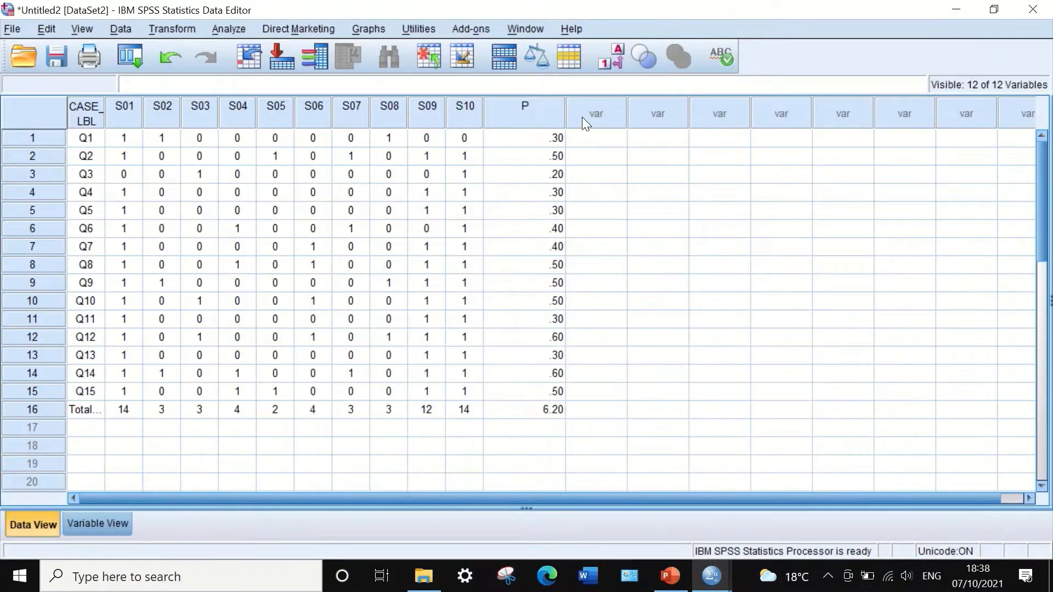
Narrow the P column in the data view and clear the P value in the total score row.
{"action": "left_click_drag", "start_coordinate": [563, 107], "coordinate": [515, 110]}
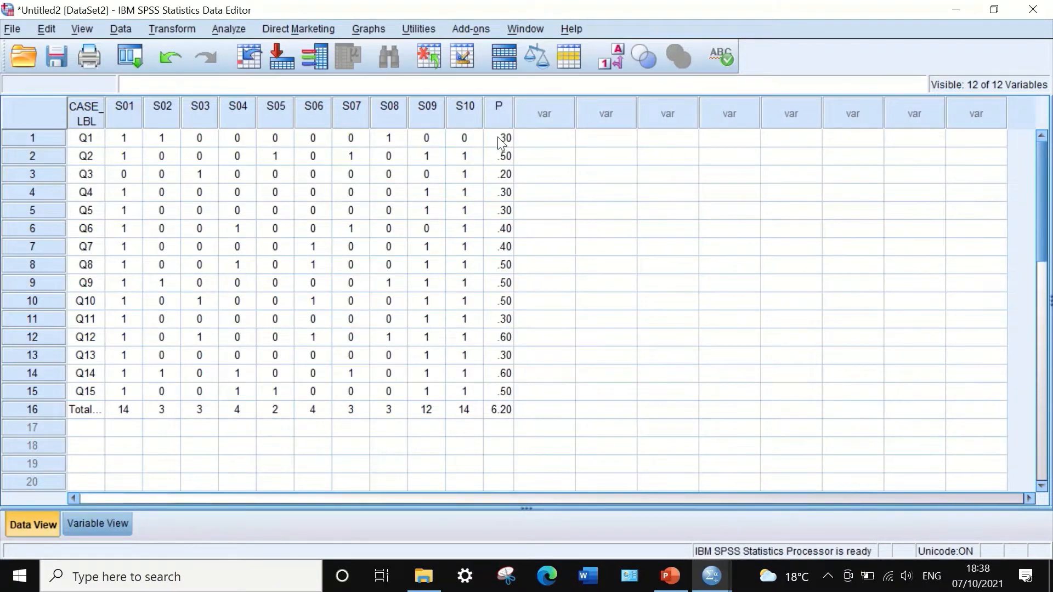
{"action": "left_click", "coordinate": [497, 412]}
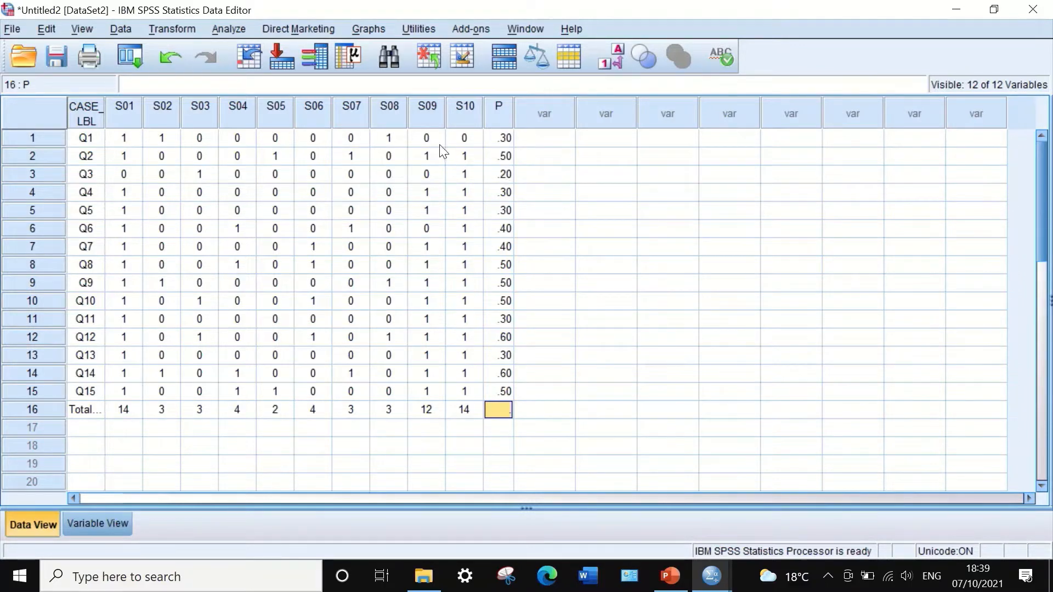
Start a new Compute Variable definition with all previous entries reset and name the target variable q.
{"action": "left_click", "coordinate": [178, 27]}
{"action": "left_click", "coordinate": [183, 49]}
{"action": "left_click", "coordinate": [607, 513]}
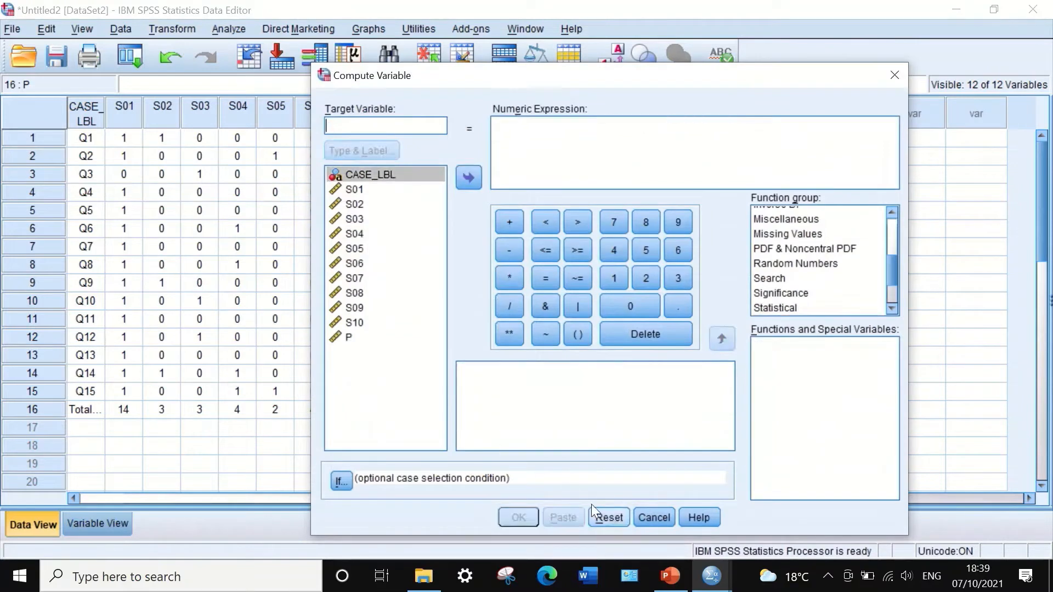
{"action": "left_click", "coordinate": [359, 128]}
{"action": "type", "text": "q"}
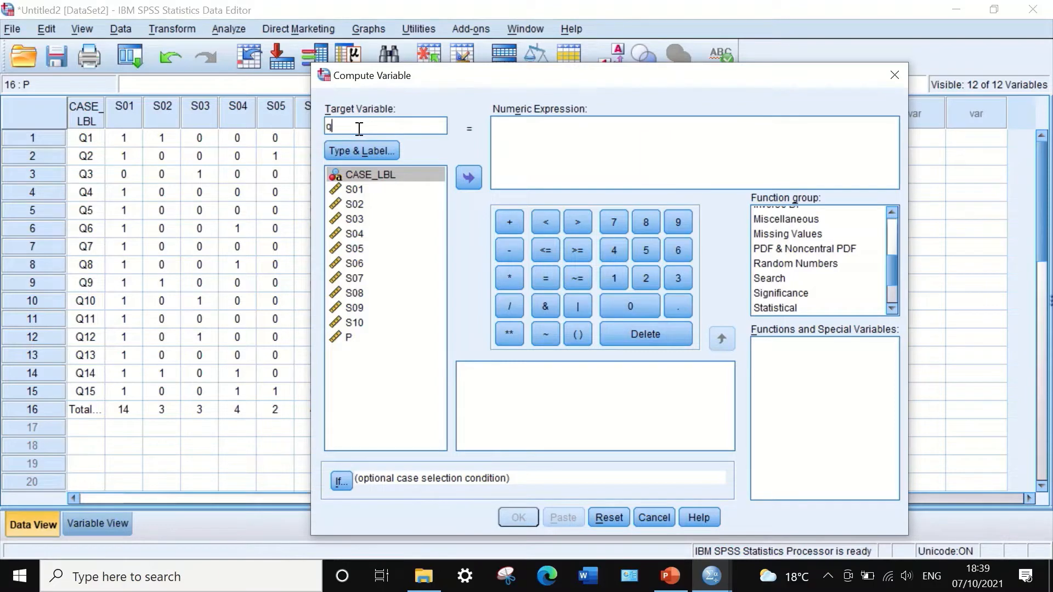
Compute q with the numeric expression 1 - P and narrow its column in the data view.
{"action": "left_click", "coordinate": [534, 145]}
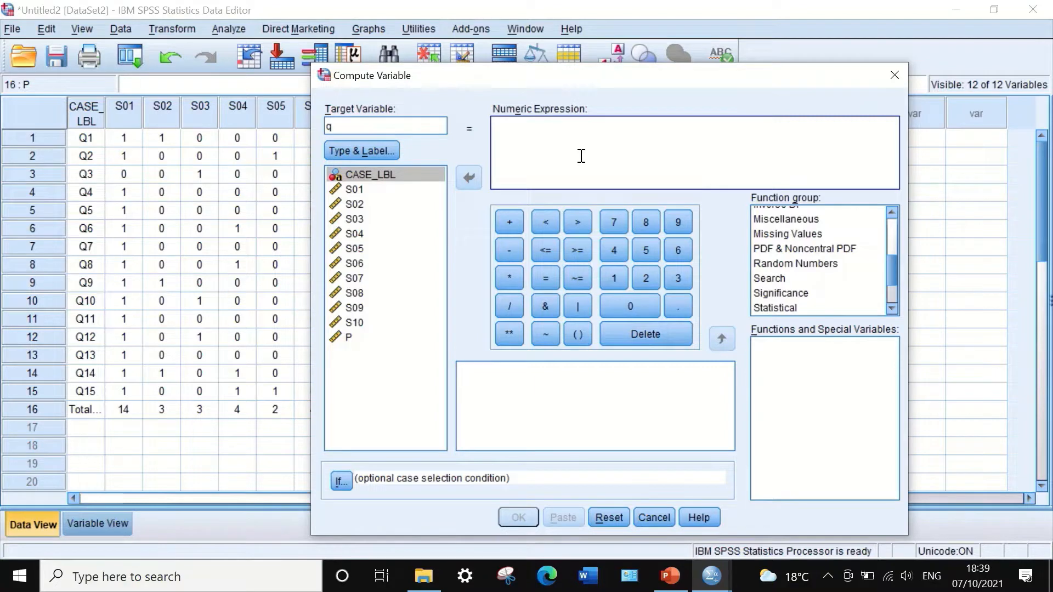
{"action": "type", "text": "1"}
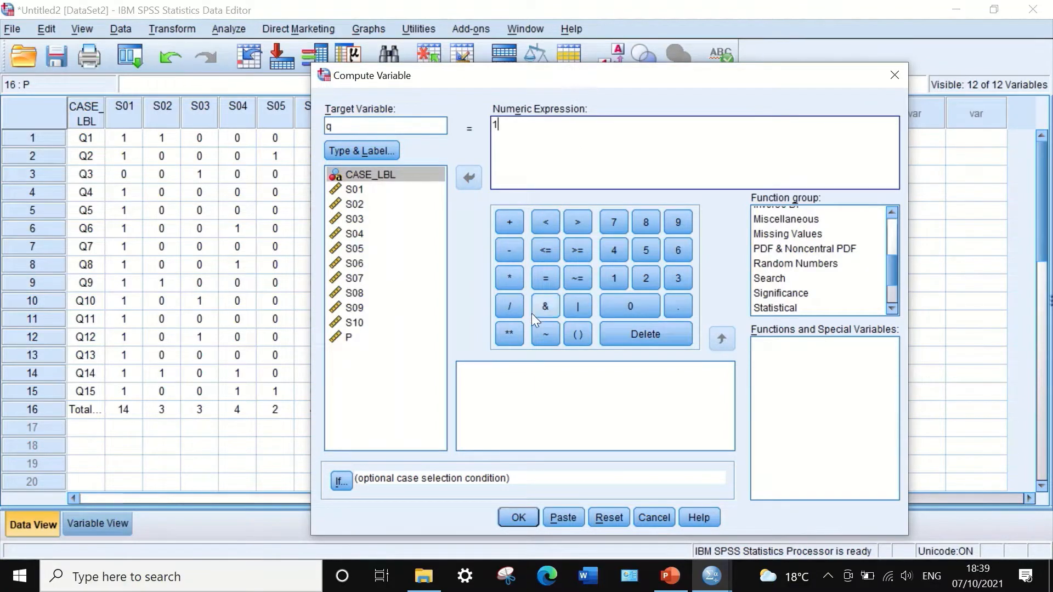
{"action": "left_click", "coordinate": [511, 250]}
{"action": "left_click", "coordinate": [336, 338]}
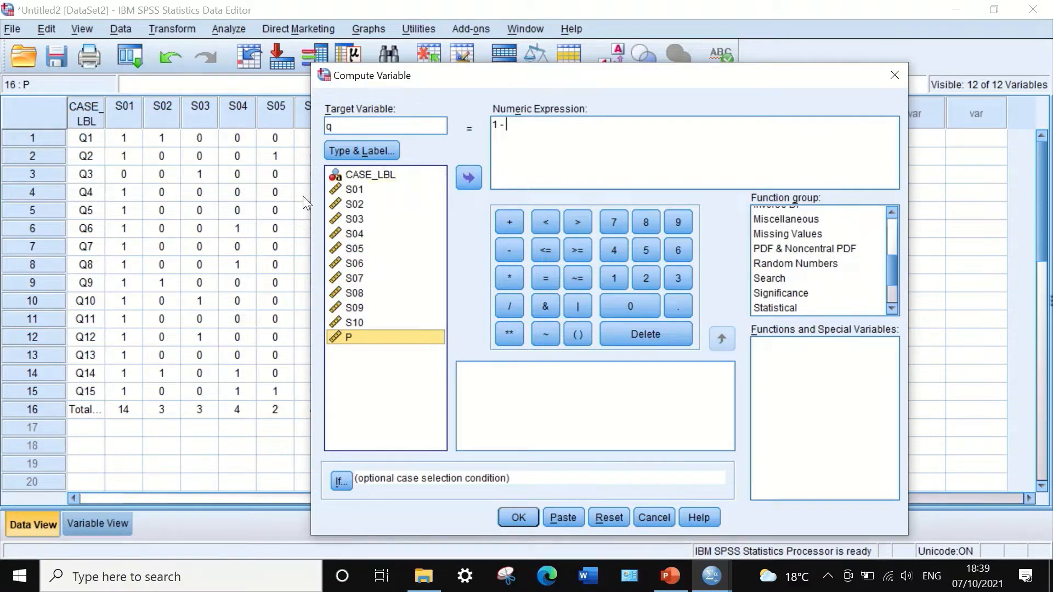
{"action": "left_click", "coordinate": [467, 178]}
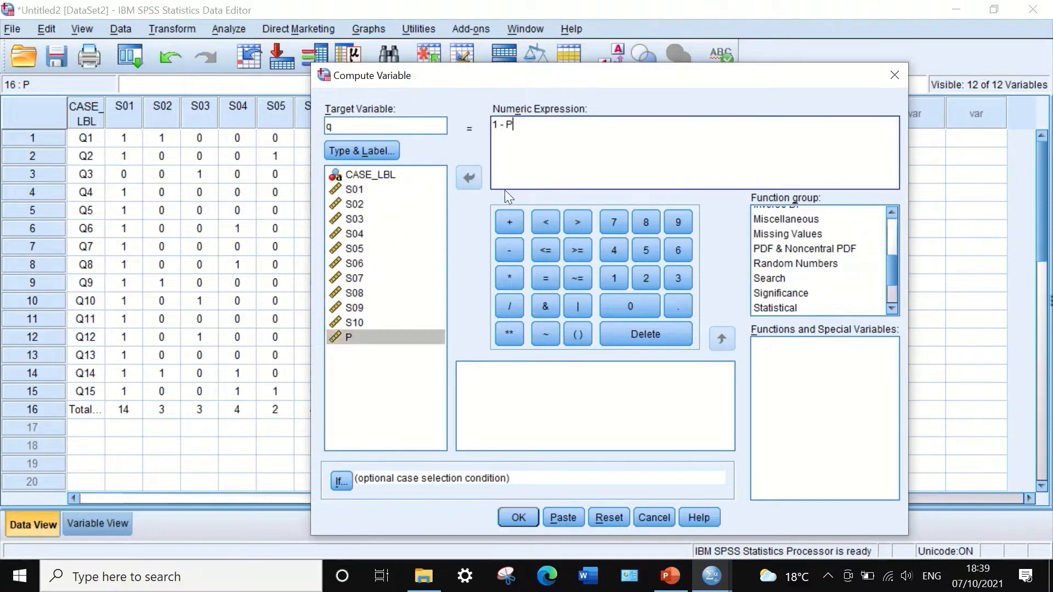
{"action": "left_click", "coordinate": [518, 516]}
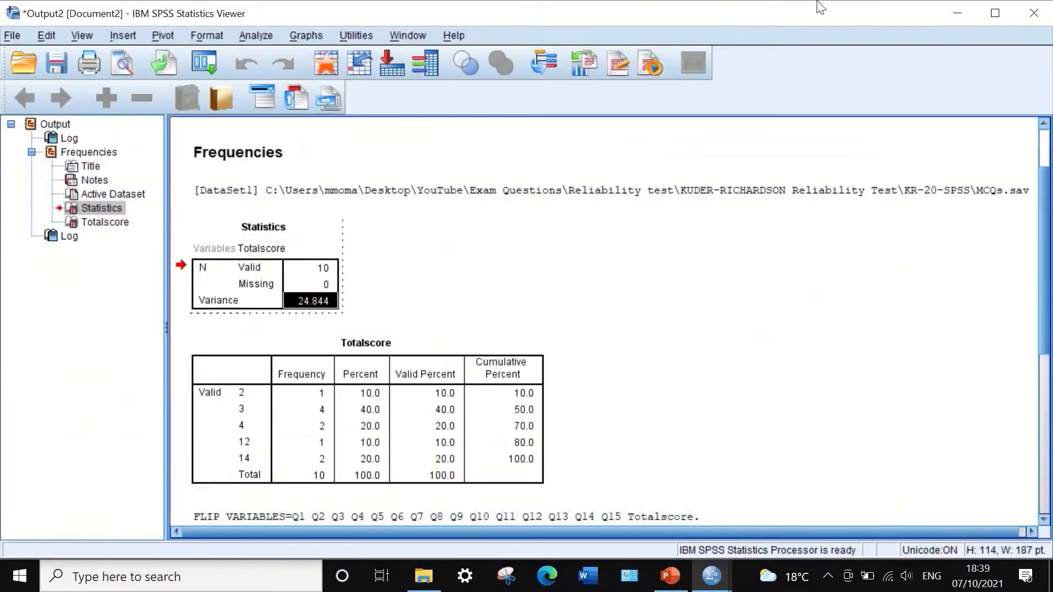
{"action": "left_click", "coordinate": [956, 14]}
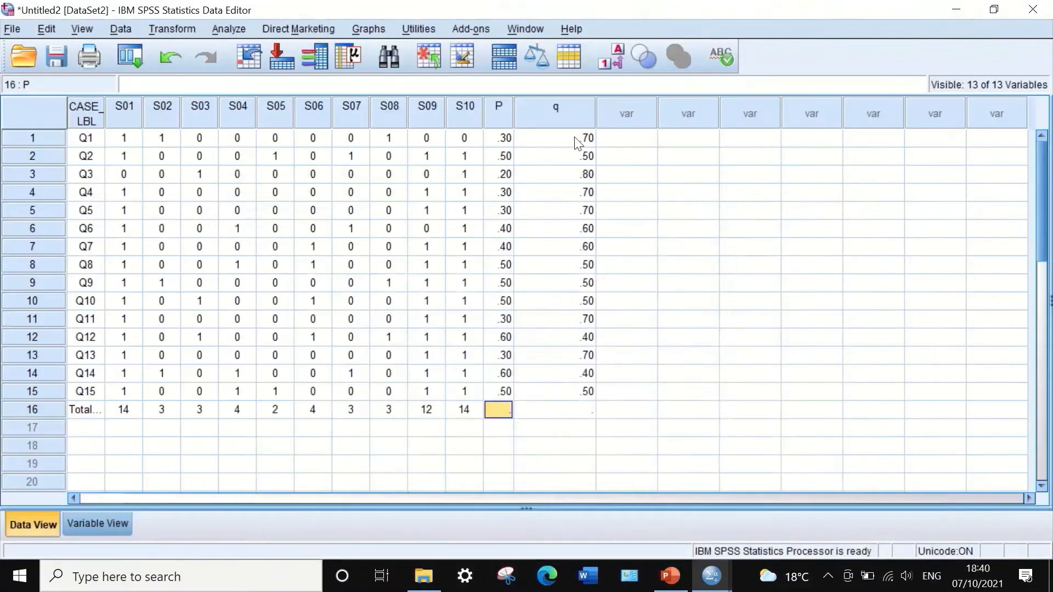
{"action": "left_click_drag", "start_coordinate": [596, 107], "coordinate": [544, 109]}
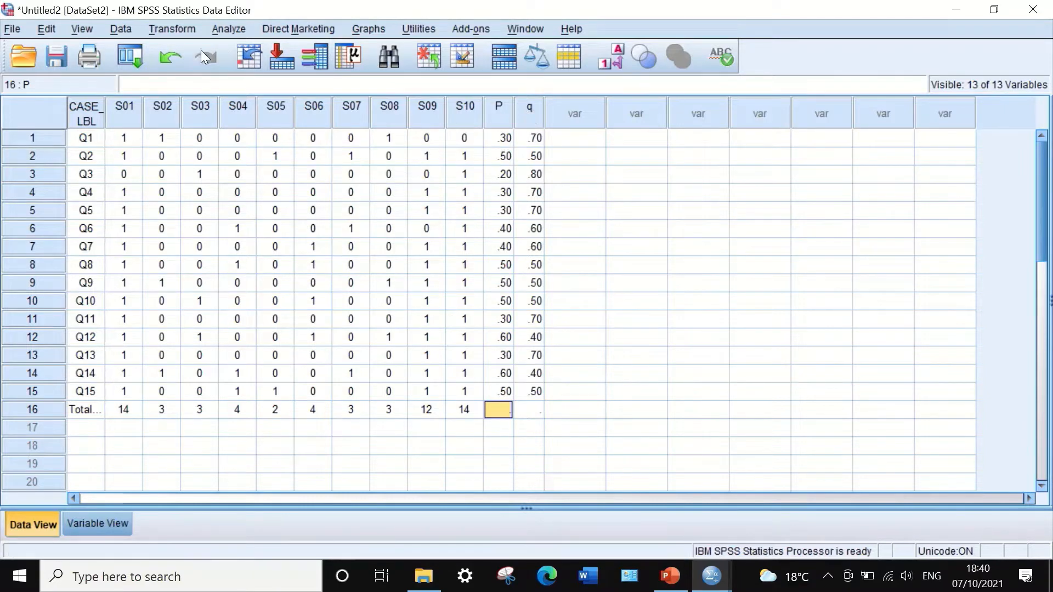
Reset the Compute Variable definition and name the new target variable PQ.
{"action": "left_click", "coordinate": [180, 29]}
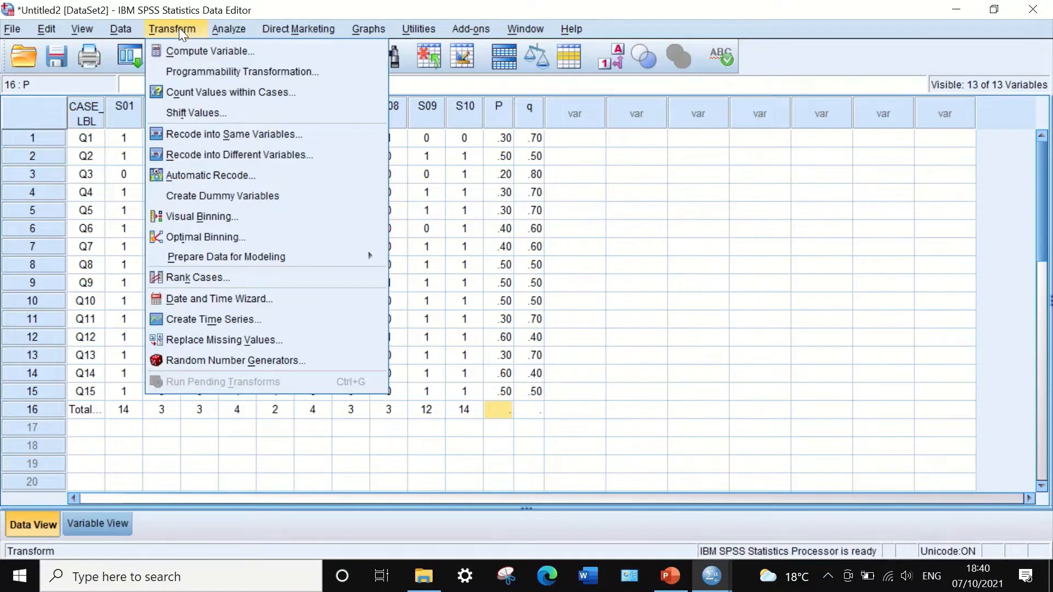
{"action": "left_click", "coordinate": [183, 54]}
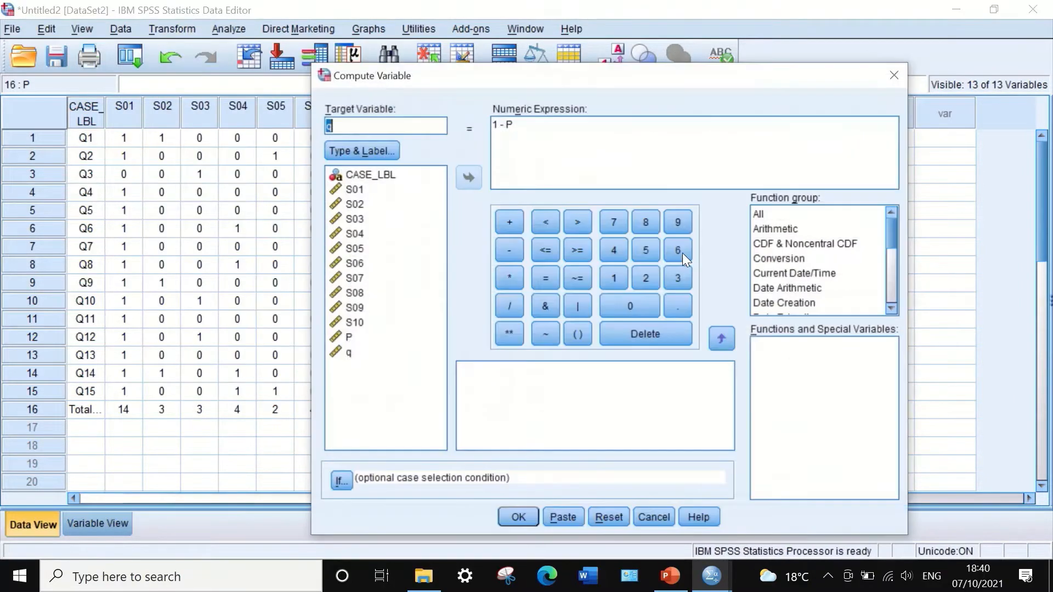
{"action": "left_click", "coordinate": [608, 517]}
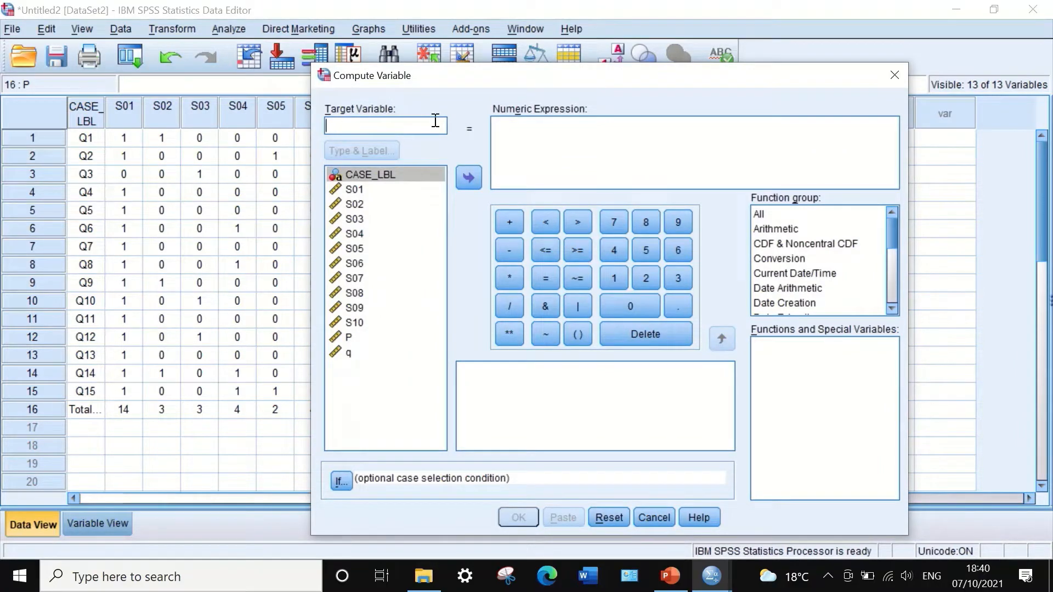
{"action": "type", "text": "PQ"}
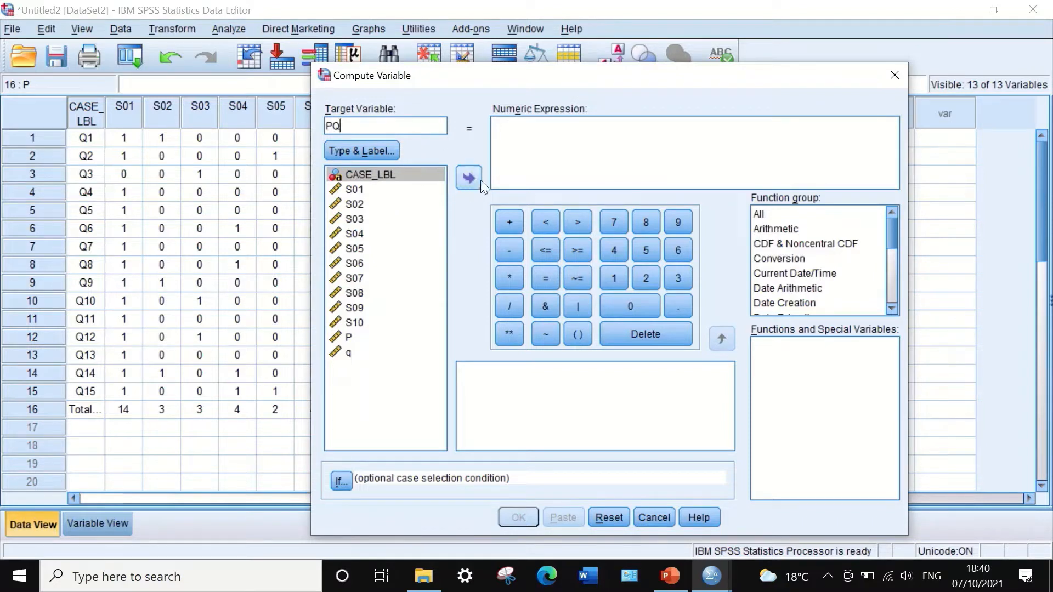
Compute PQ with the numeric expression P * q and return to the transposed dataset.
{"action": "left_click", "coordinate": [508, 134]}
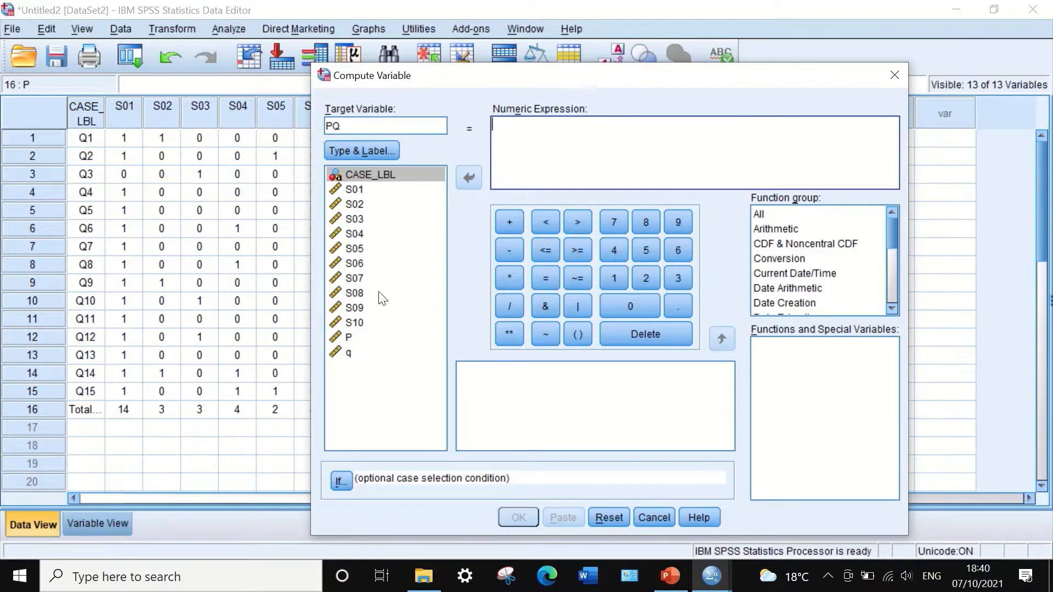
{"action": "left_click", "coordinate": [358, 338]}
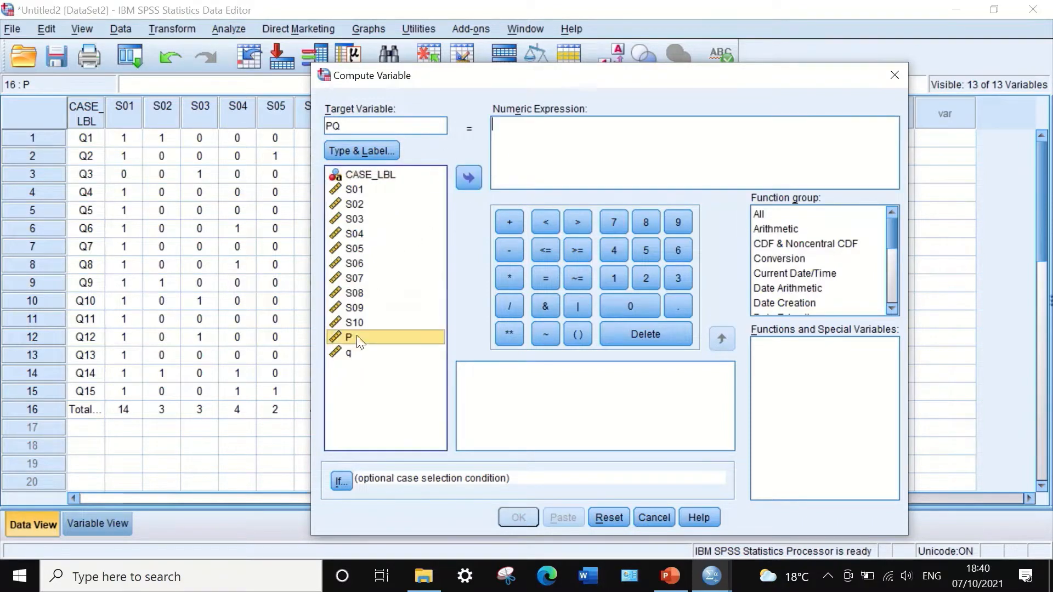
{"action": "left_click", "coordinate": [468, 173]}
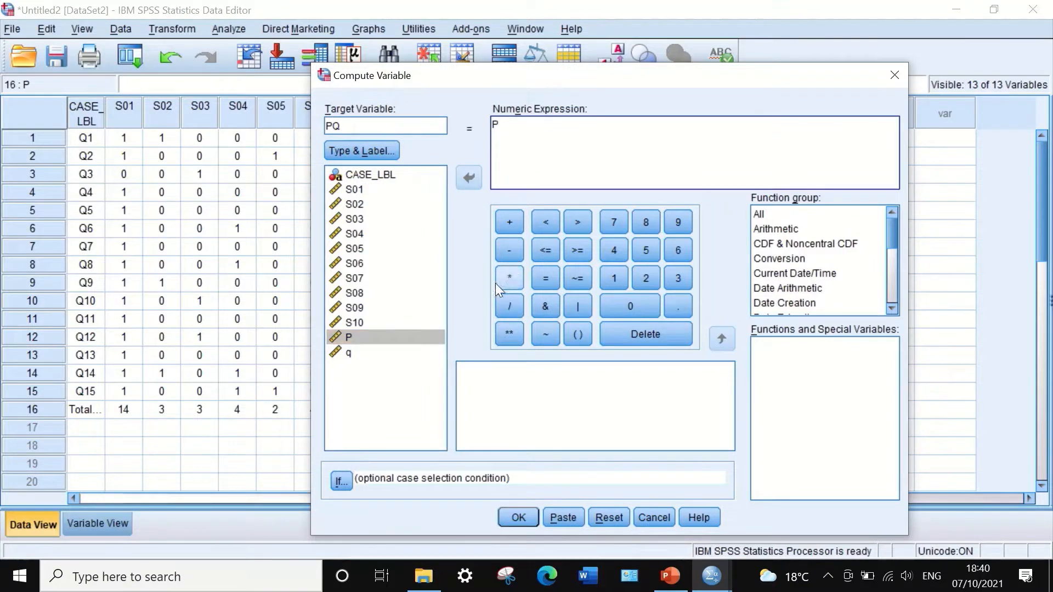
{"action": "left_click", "coordinate": [509, 278]}
{"action": "left_click", "coordinate": [352, 354]}
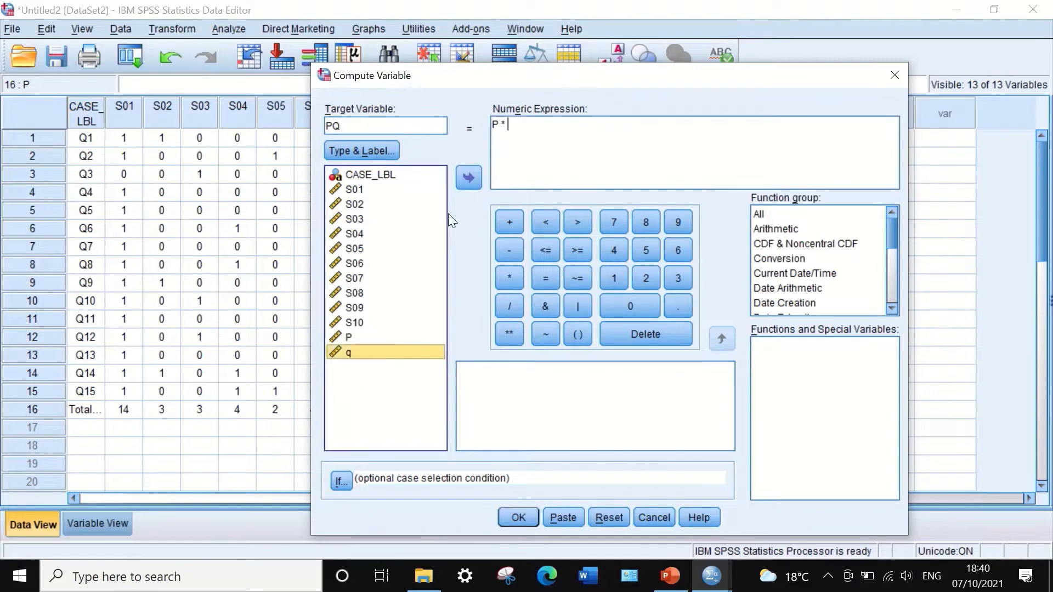
{"action": "left_click", "coordinate": [466, 177]}
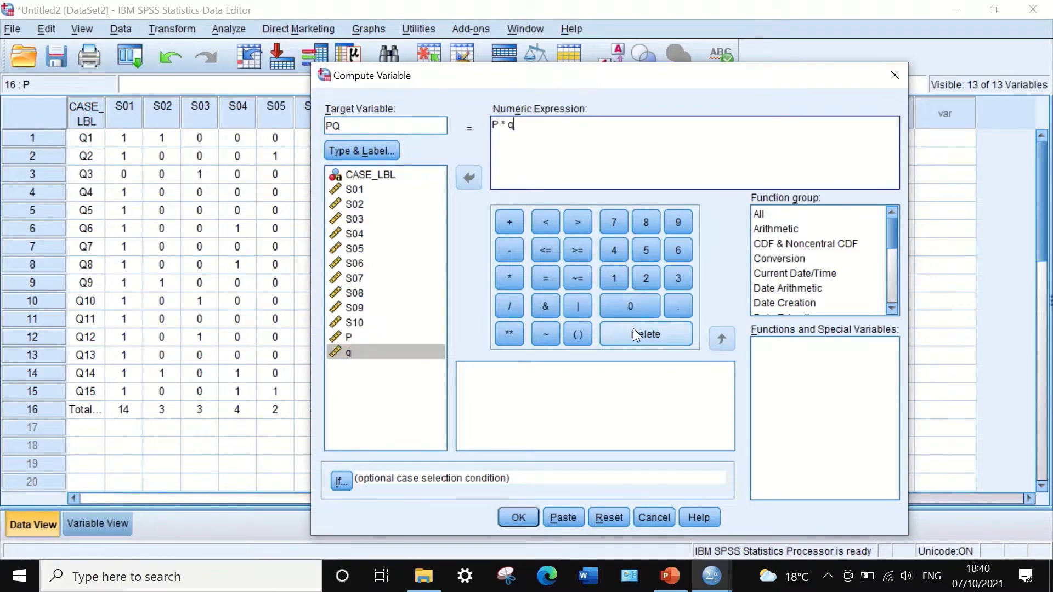
{"action": "left_click", "coordinate": [507, 516]}
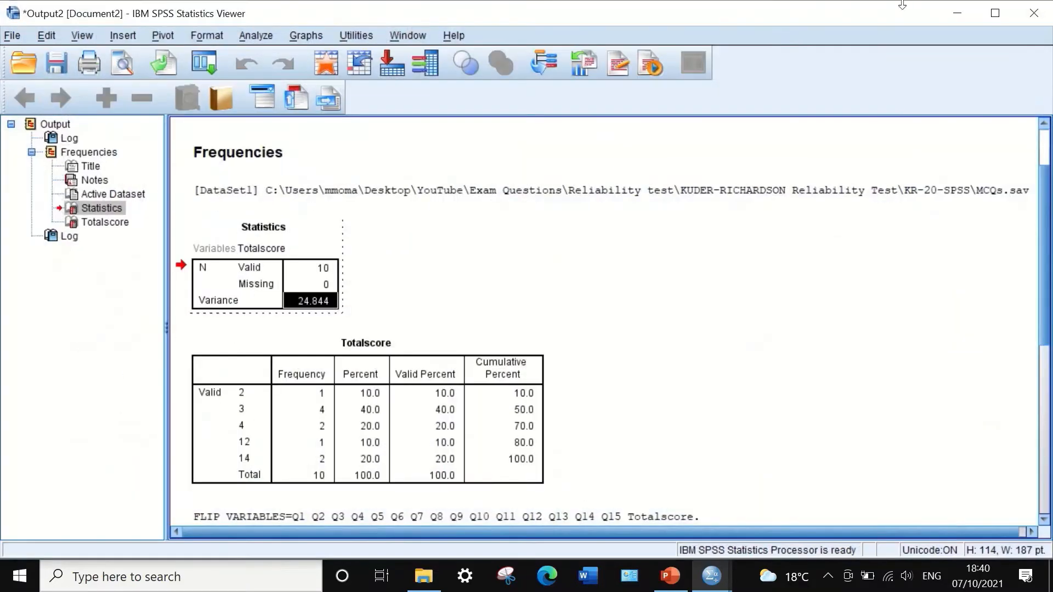
{"action": "left_click", "coordinate": [952, 13]}
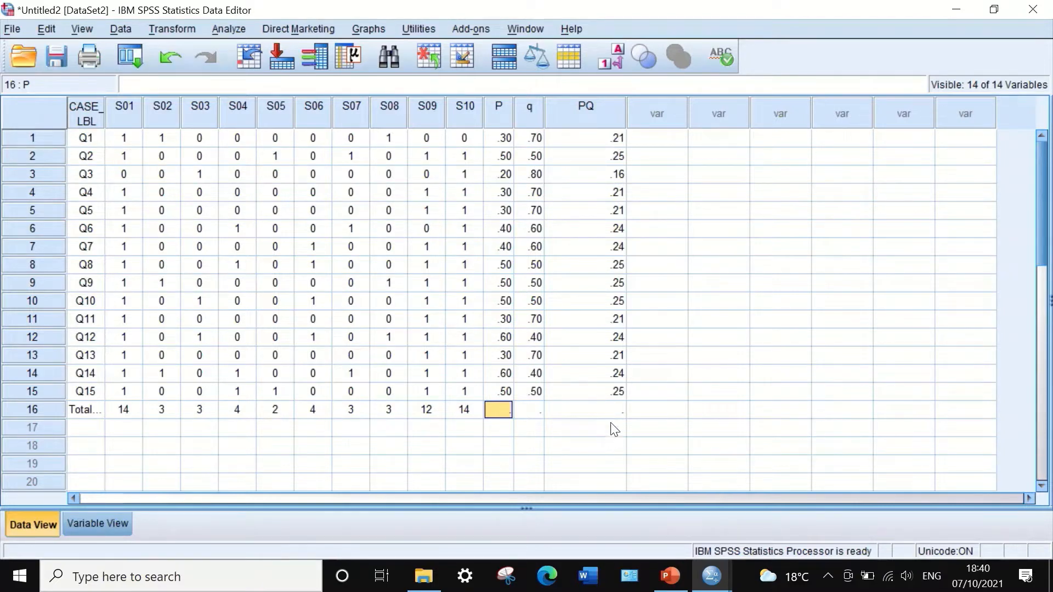
Check the KR-20 formula on the PowerPoint slide, and switch back to the transposed dataset in SPSS.
{"action": "left_click", "coordinate": [670, 576]}
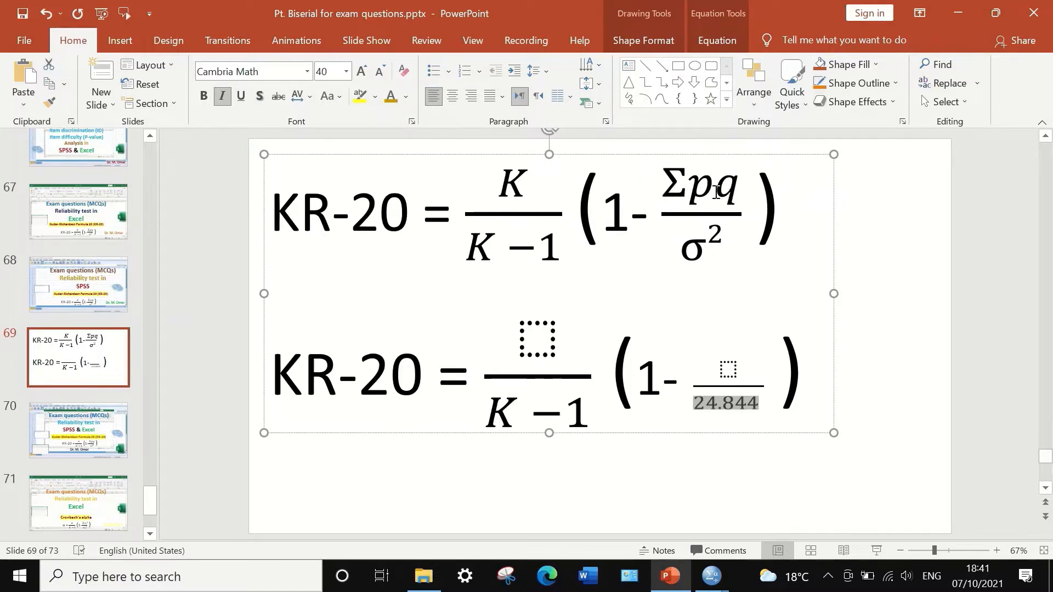
{"action": "mouse_move", "coordinate": [708, 561]}
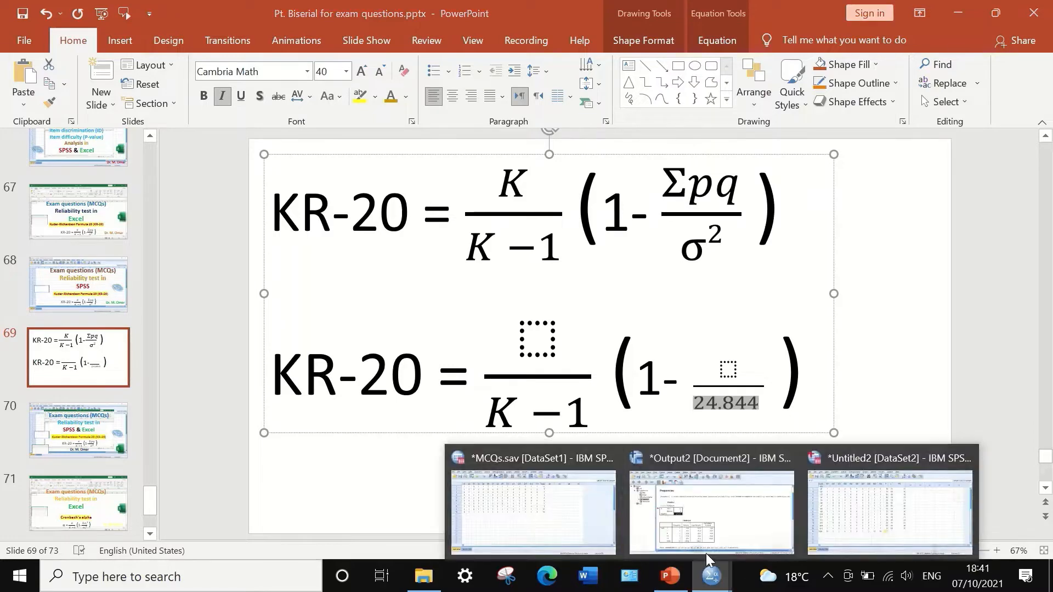
{"action": "left_click", "coordinate": [832, 502]}
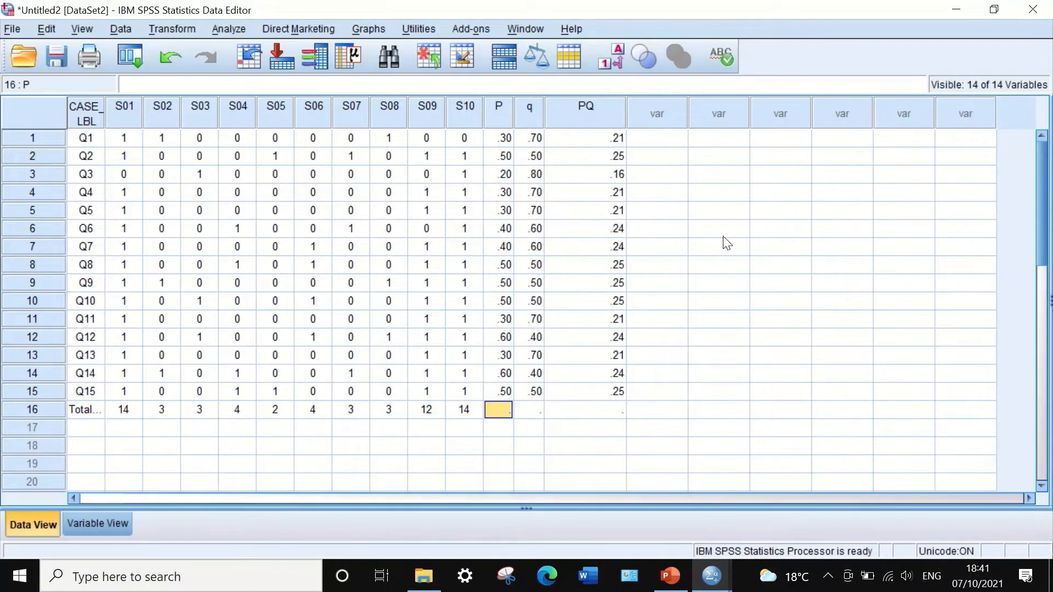
Start a Frequencies analysis on the transposed dataset with PQ as its variable.
{"action": "left_click", "coordinate": [222, 26]}
{"action": "mouse_move", "coordinate": [231, 54]}
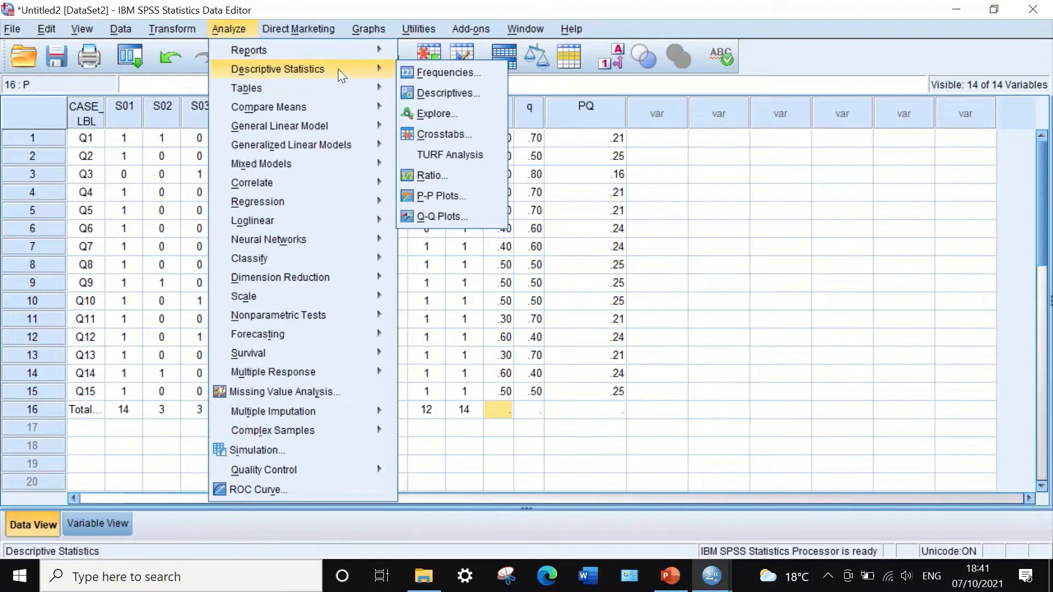
{"action": "left_click", "coordinate": [445, 72]}
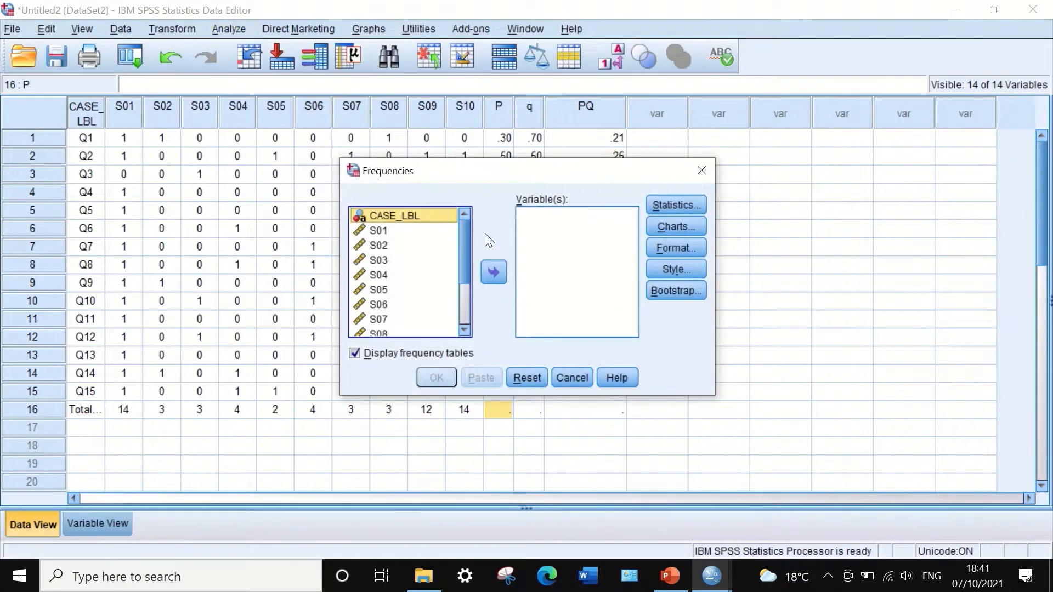
{"action": "left_click_drag", "start_coordinate": [466, 235], "coordinate": [467, 277]}
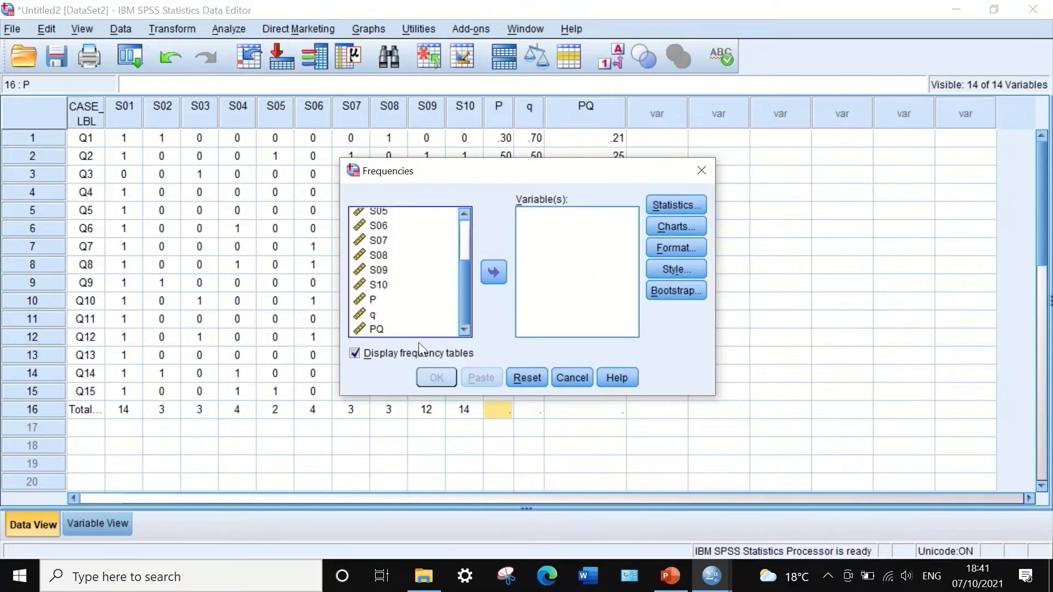
{"action": "left_click", "coordinate": [377, 329]}
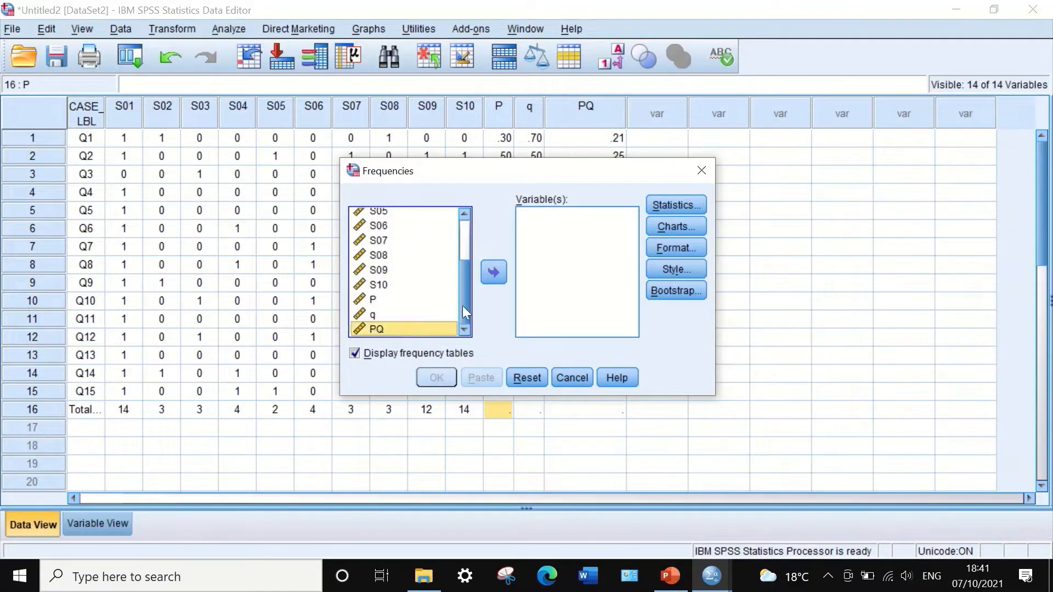
{"action": "left_click", "coordinate": [490, 273]}
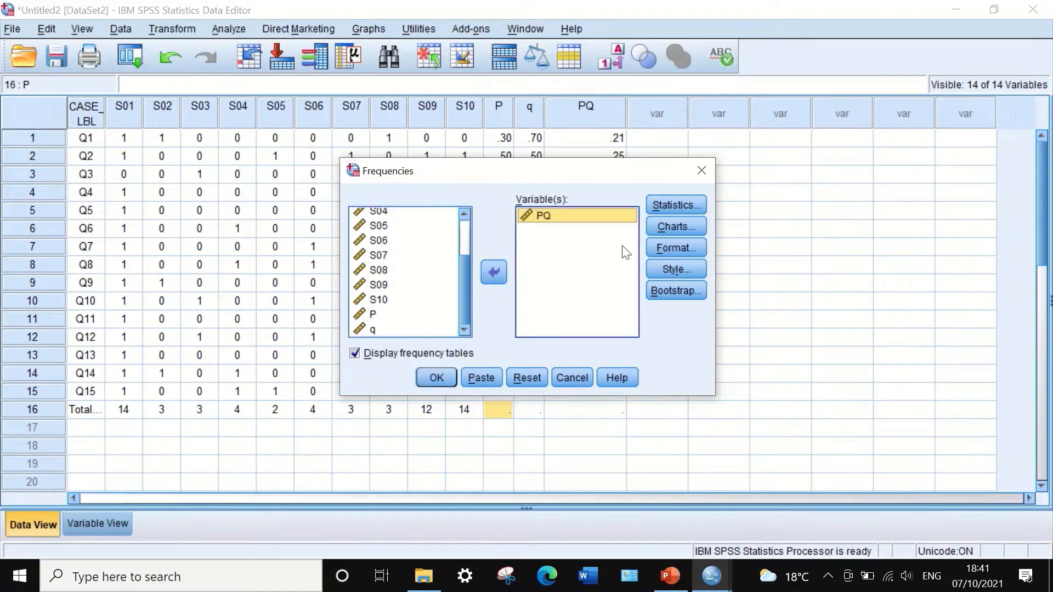
Request only the Sum statistic for PQ and run the Frequencies analysis.
{"action": "left_click", "coordinate": [674, 204]}
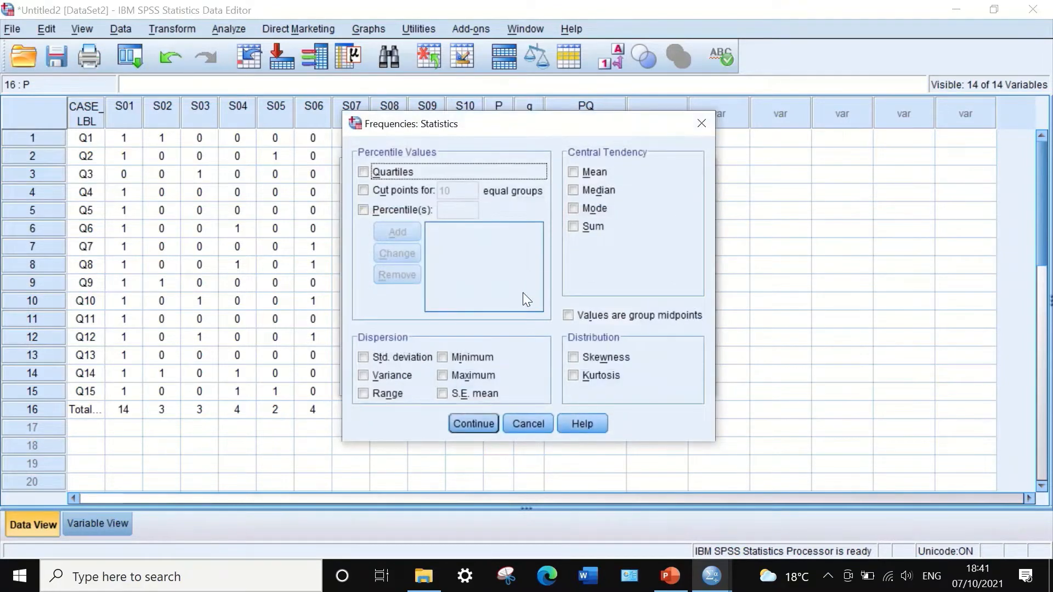
{"action": "left_click", "coordinate": [574, 227]}
{"action": "left_click", "coordinate": [475, 424]}
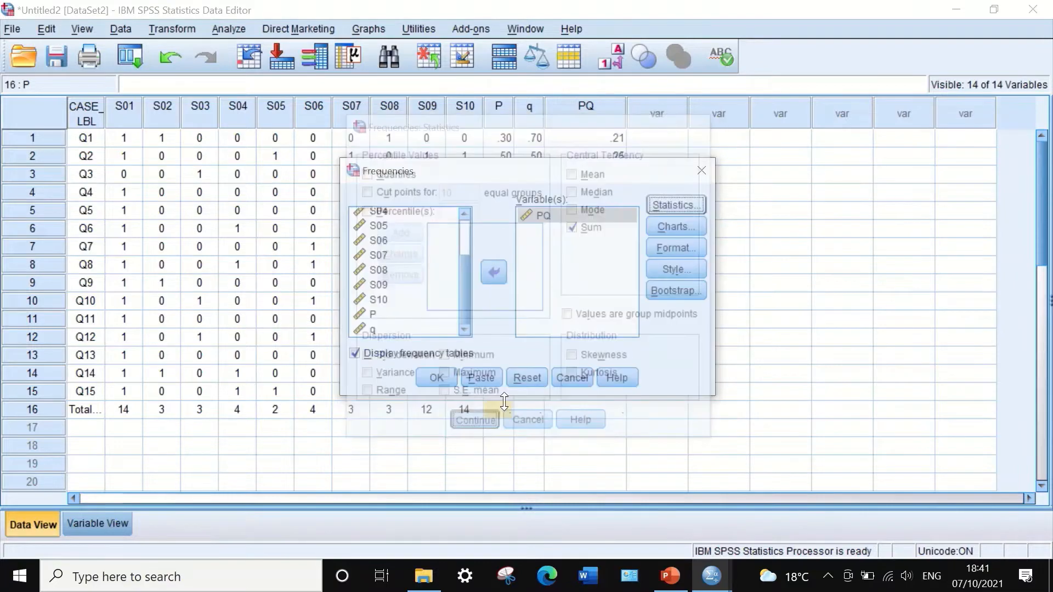
{"action": "left_click", "coordinate": [430, 378]}
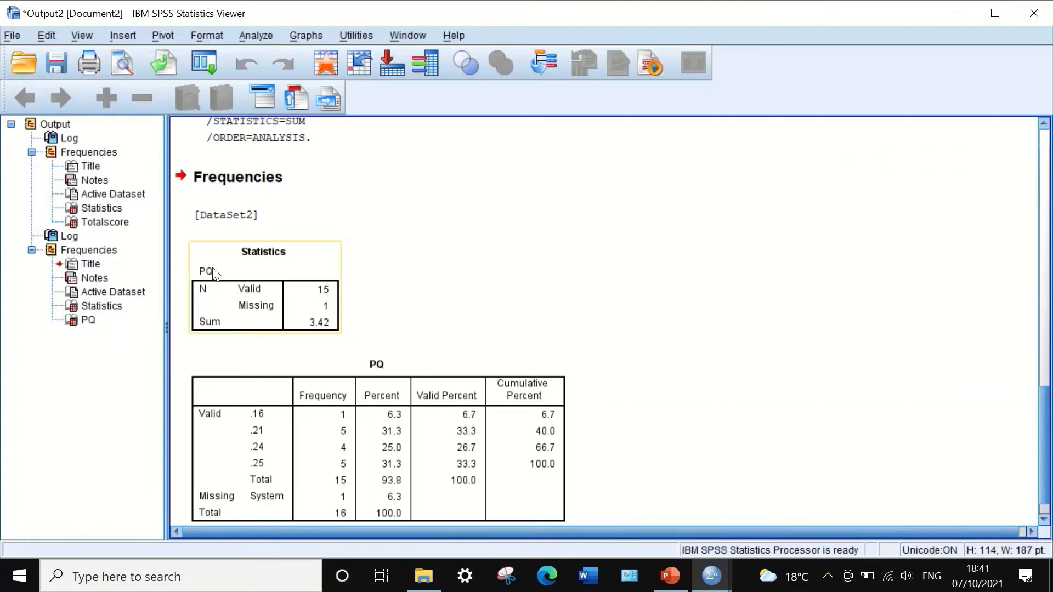
Open the PQ Statistics table in the output for editing and copy its Sum value.
{"action": "left_click", "coordinate": [327, 333]}
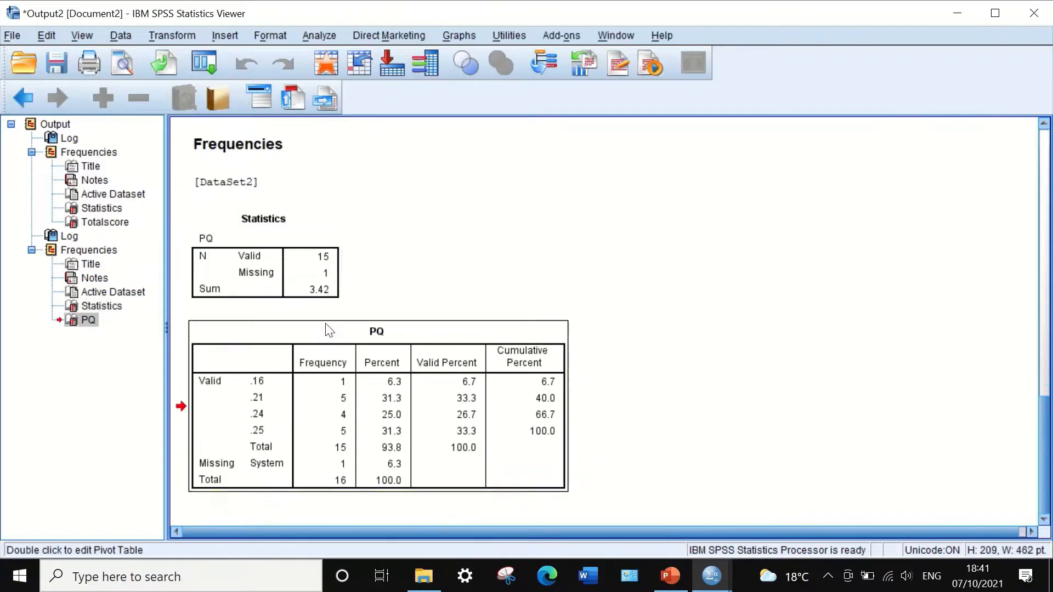
{"action": "left_click", "coordinate": [321, 294]}
{"action": "double_click", "coordinate": [320, 295]}
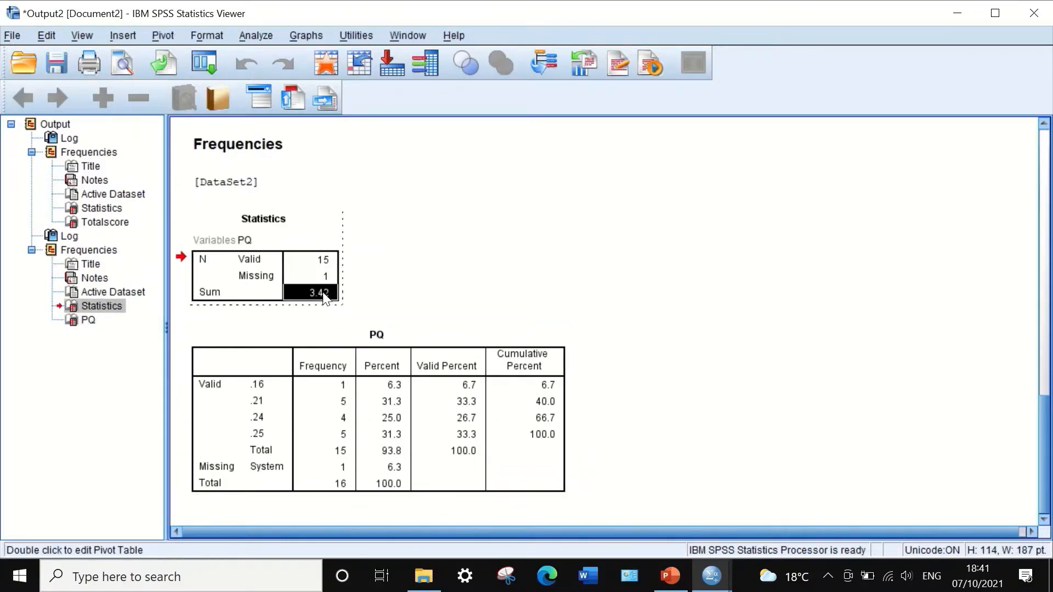
{"action": "right_click", "coordinate": [319, 294]}
{"action": "left_click", "coordinate": [328, 292]}
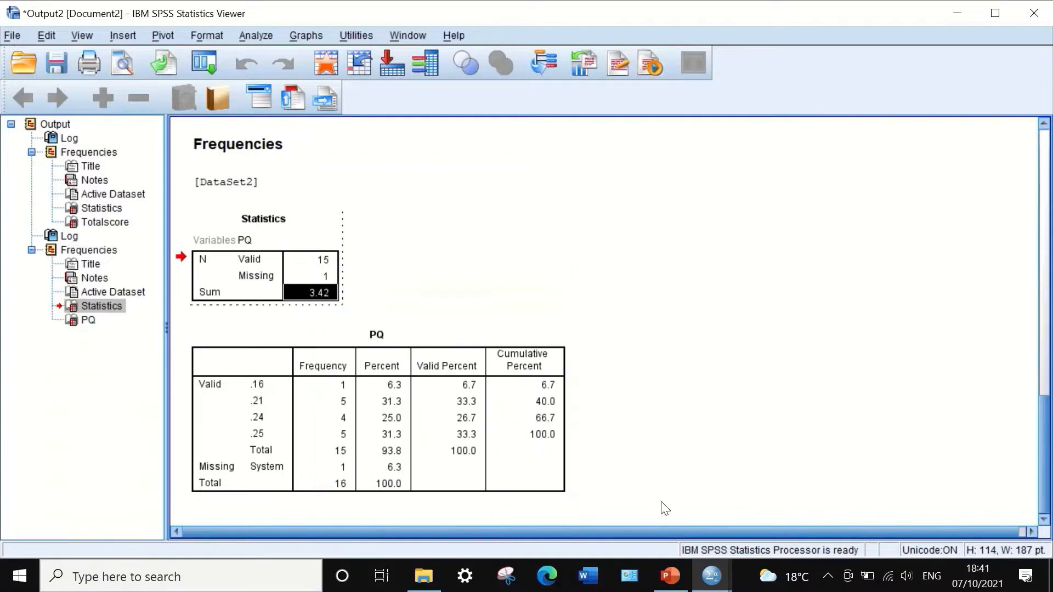
Switch to the PowerPoint slide and paste 3.42 as text into the numerator above 24.844 in the lower KR-20 formula.
{"action": "left_click", "coordinate": [677, 574]}
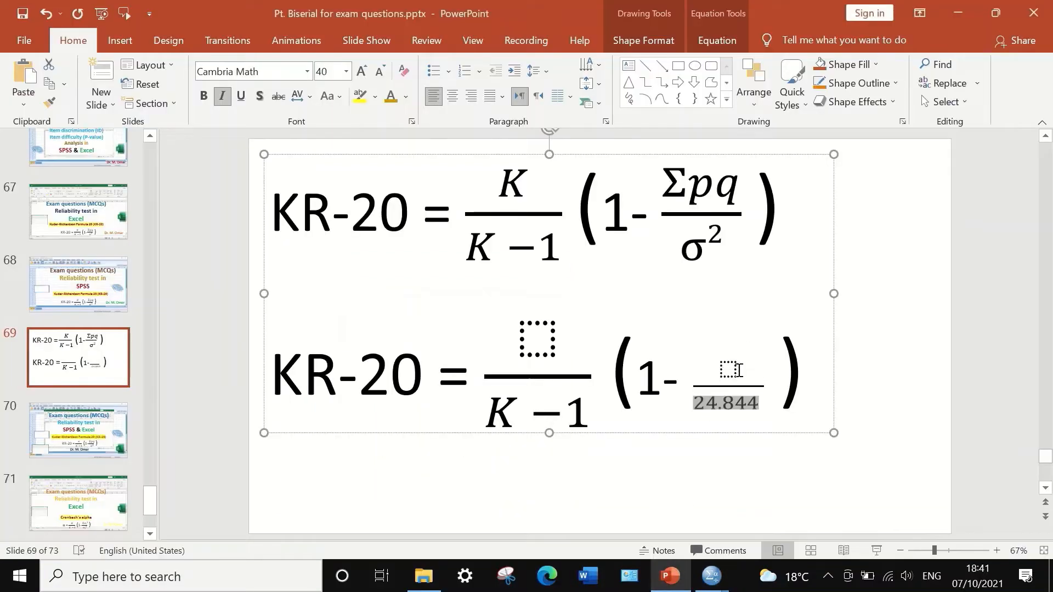
{"action": "left_click", "coordinate": [727, 370]}
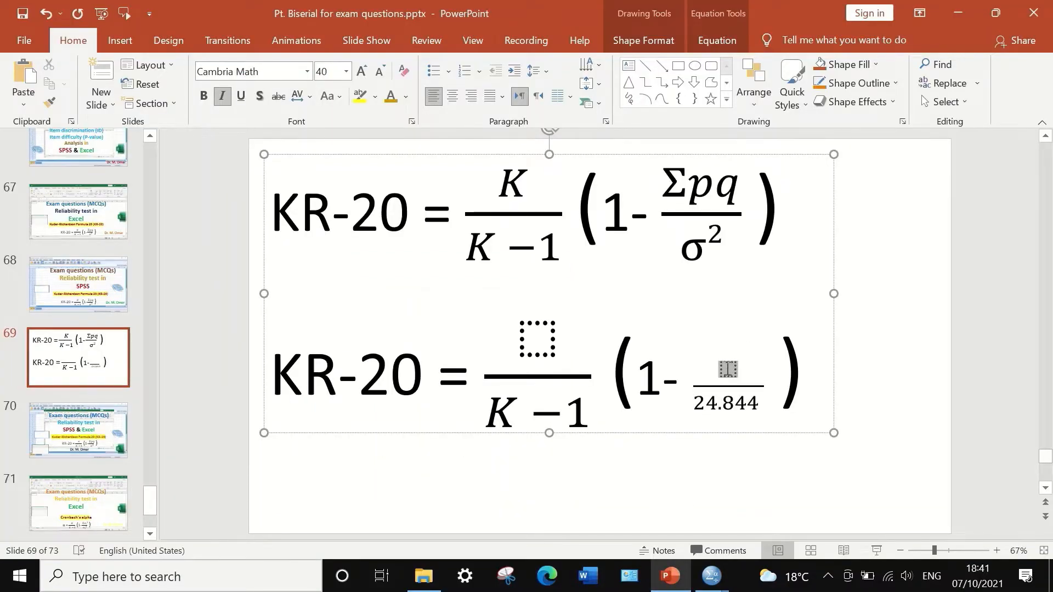
{"action": "right_click", "coordinate": [728, 370]}
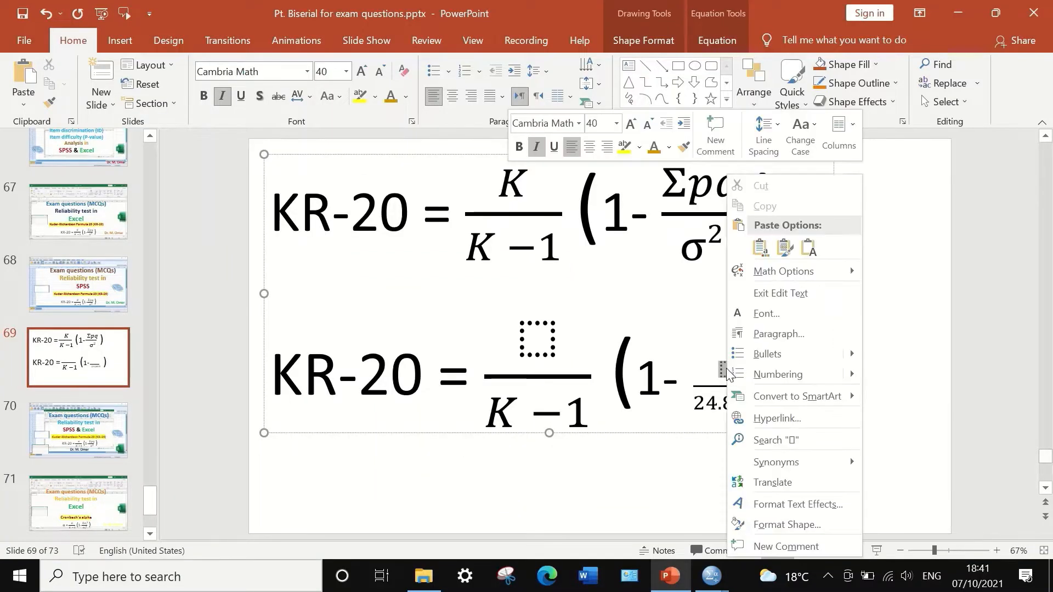
{"action": "left_click", "coordinate": [807, 250]}
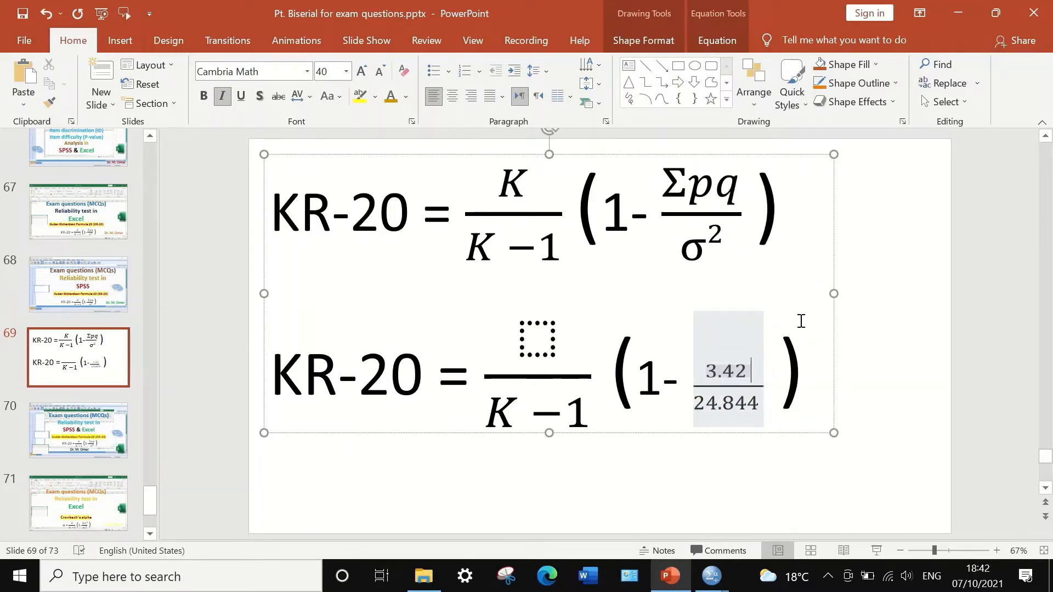
{"action": "left_click", "coordinate": [801, 318]}
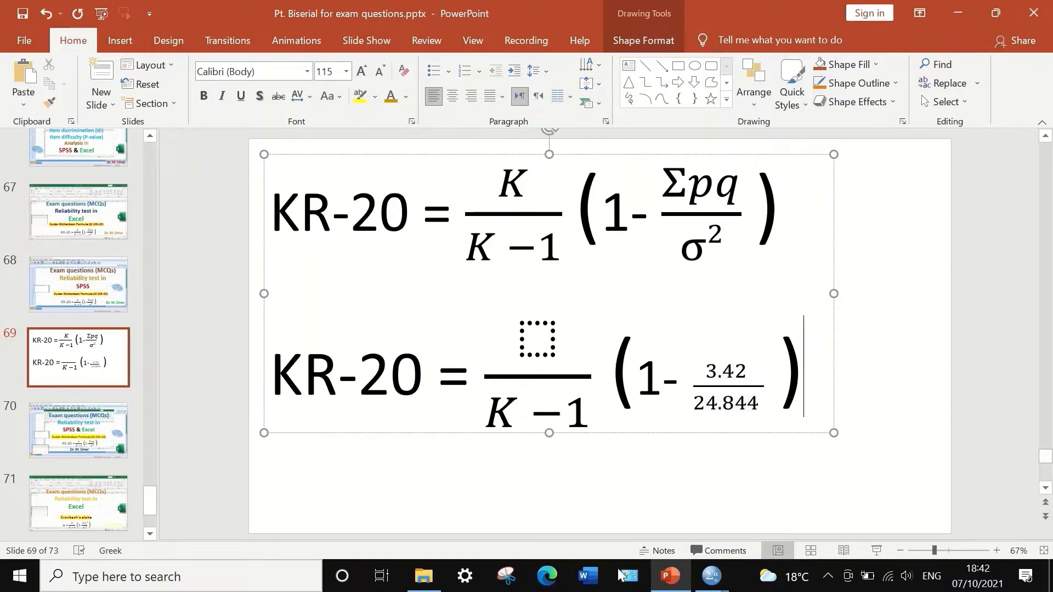
Review the items in the transposed SPSS dataset and return to the KR-20 formula slide in PowerPoint.
{"action": "mouse_move", "coordinate": [704, 580]}
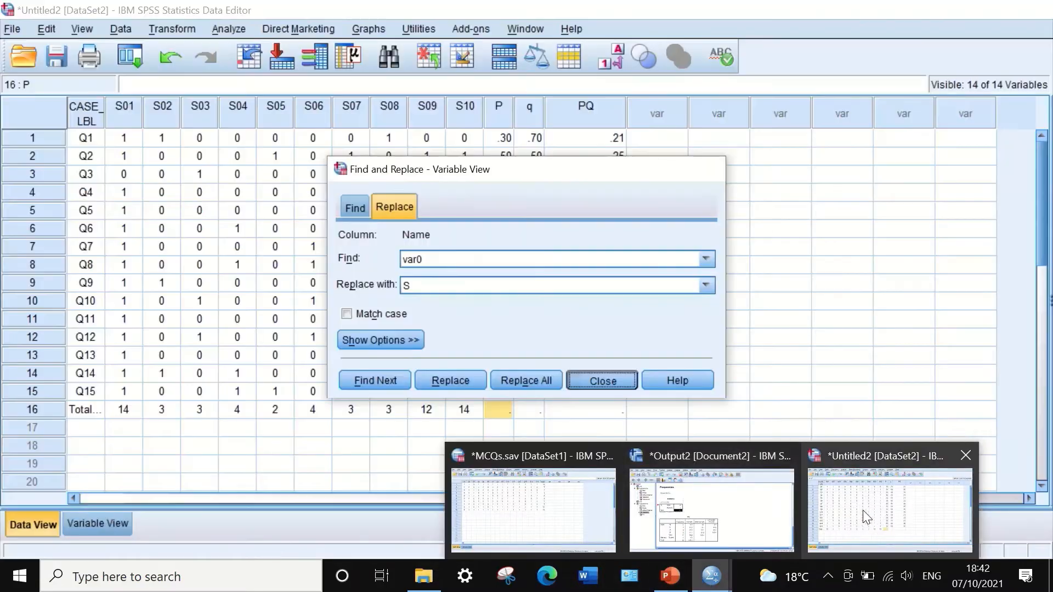
{"action": "left_click", "coordinate": [863, 510]}
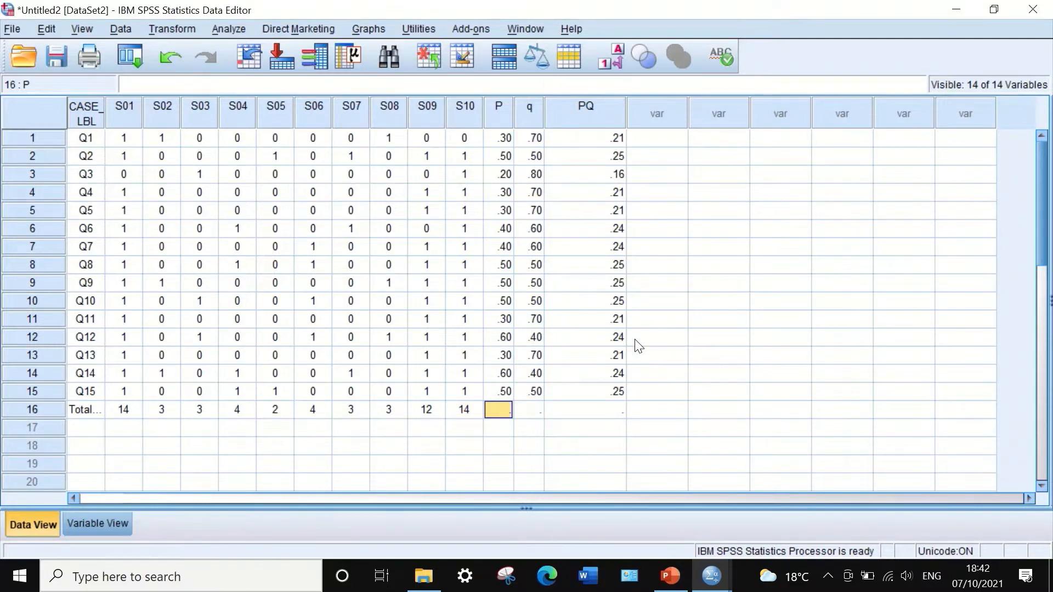
{"action": "left_click", "coordinate": [711, 576]}
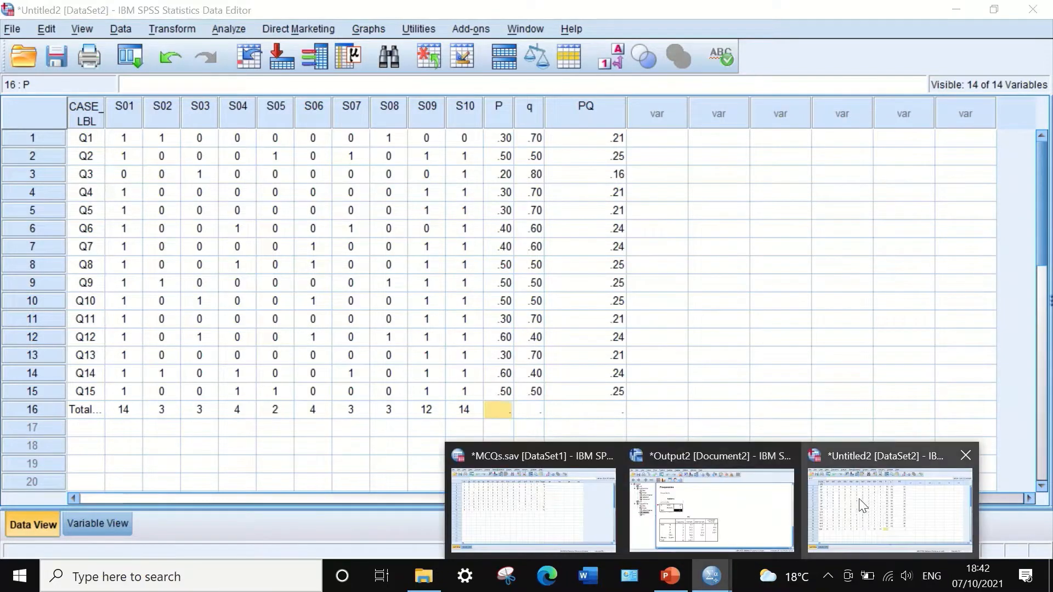
{"action": "mouse_move", "coordinate": [743, 519]}
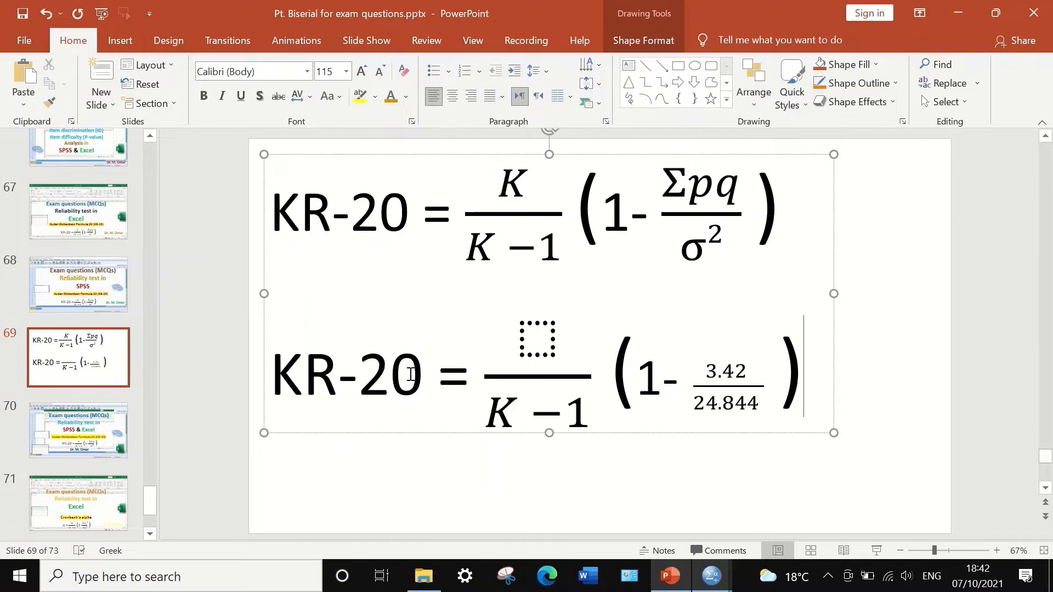
Find and open the Windows Calculator and move it aside so the KR-20 formulas stay readable.
{"action": "left_click", "coordinate": [258, 577]}
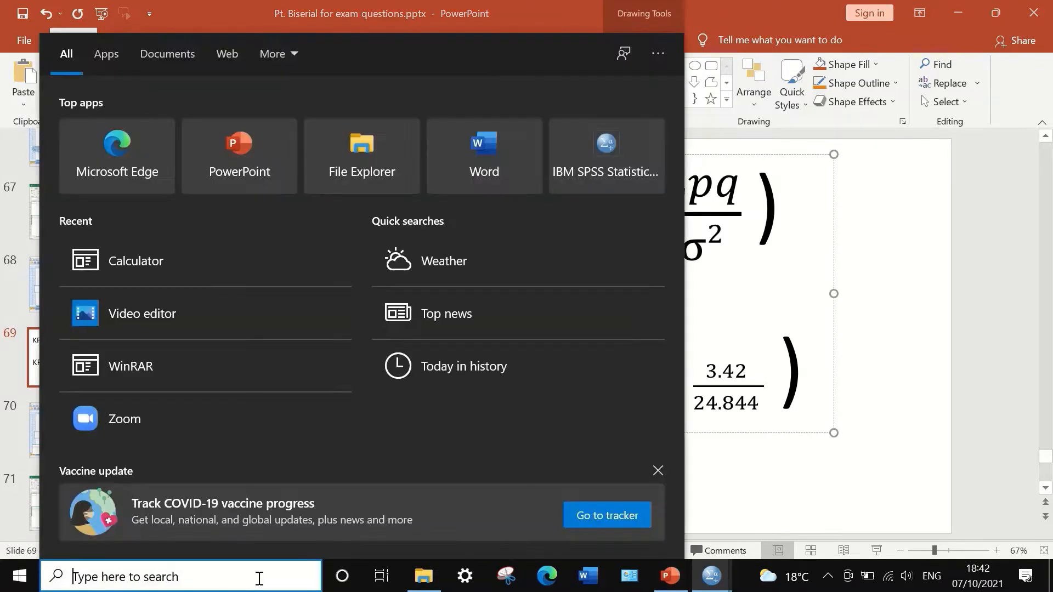
{"action": "type", "text": "calu"}
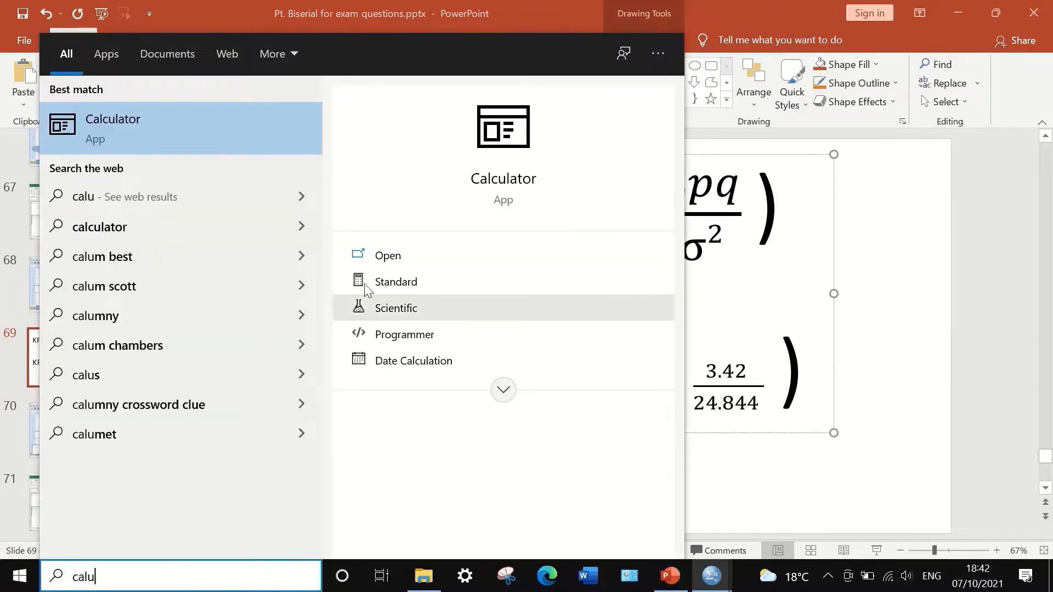
{"action": "left_click", "coordinate": [499, 189]}
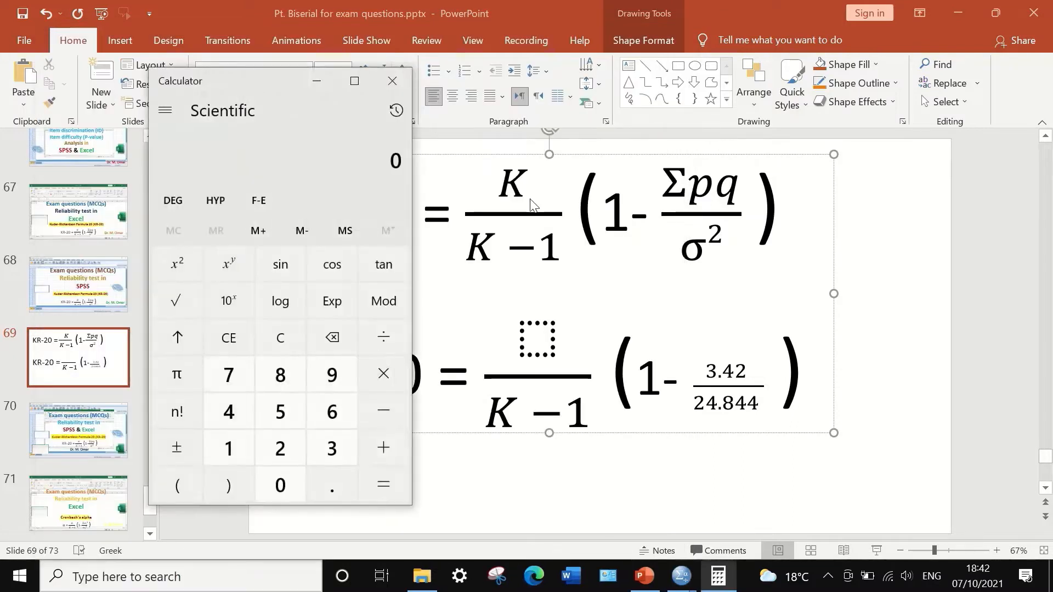
{"action": "left_click_drag", "start_coordinate": [260, 87], "coordinate": [166, 76]}
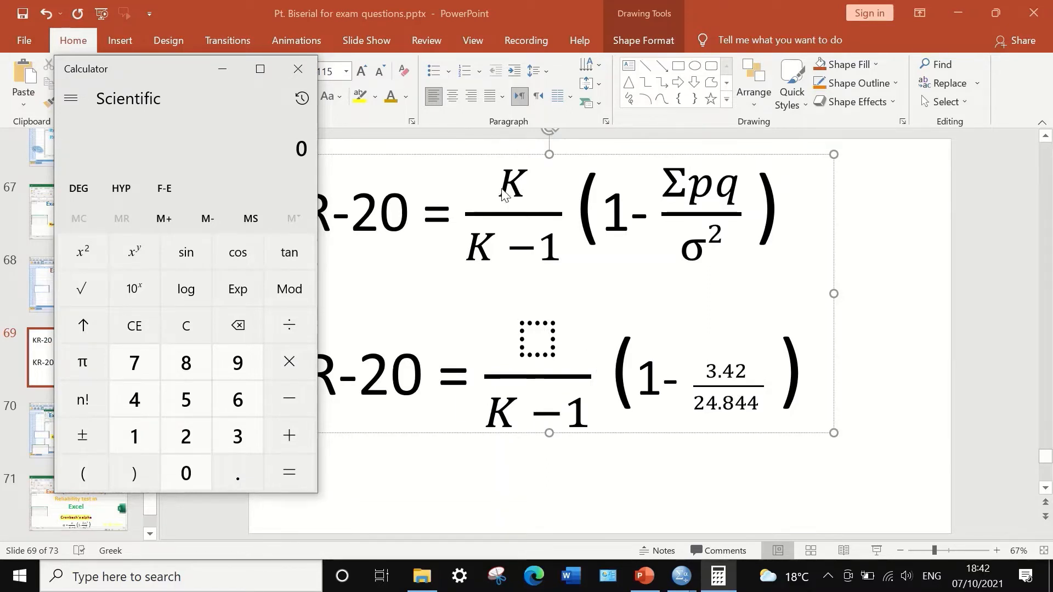
Enter 15 in the empty numerator above K − 1 in the slide's lower KR-20 formula.
{"action": "left_click", "coordinate": [540, 334]}
{"action": "left_click", "coordinate": [540, 334]}
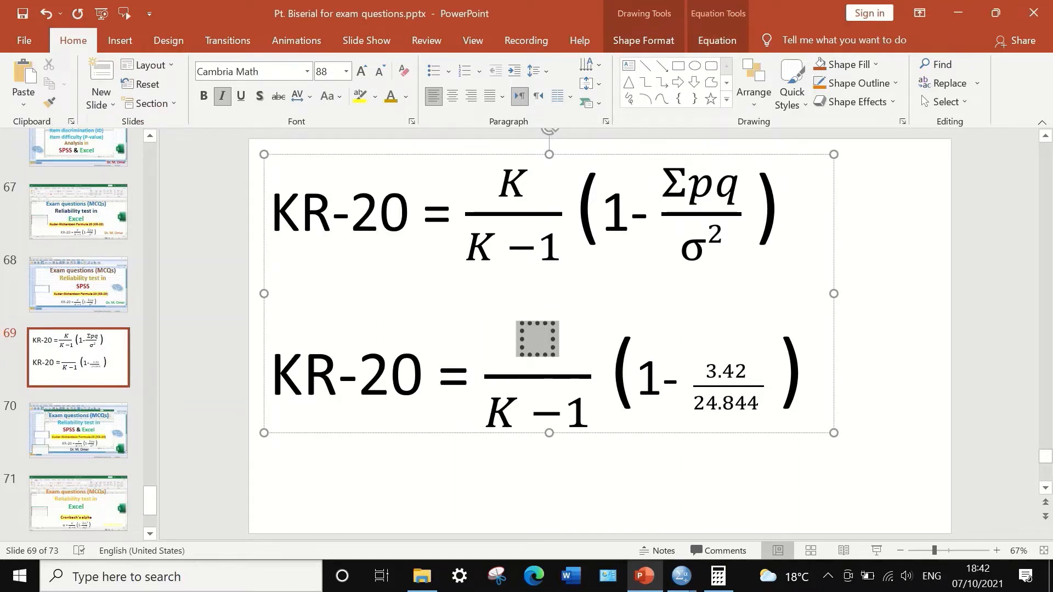
{"action": "type", "text": "15"}
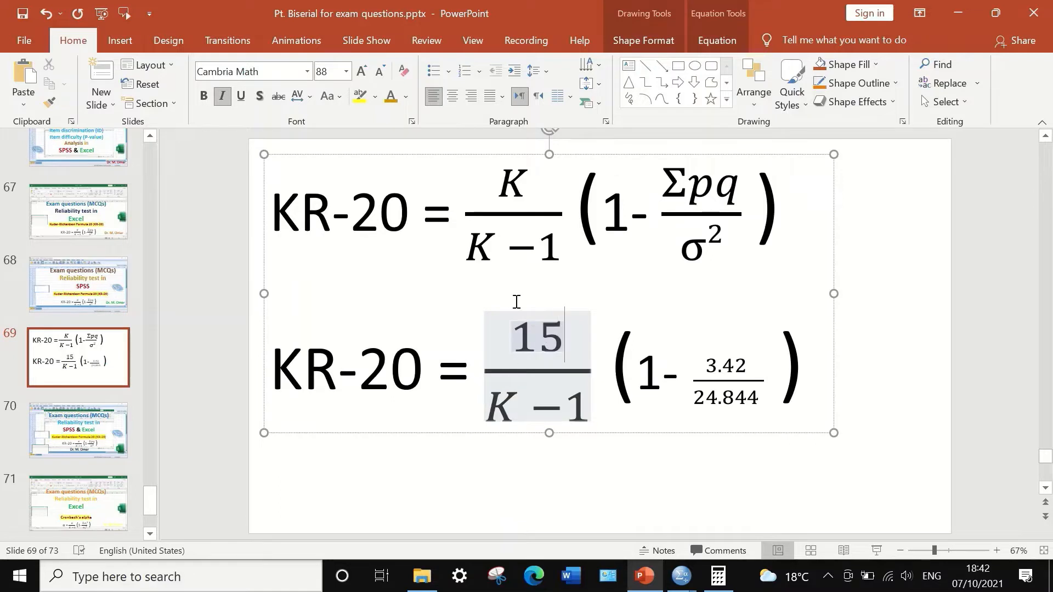
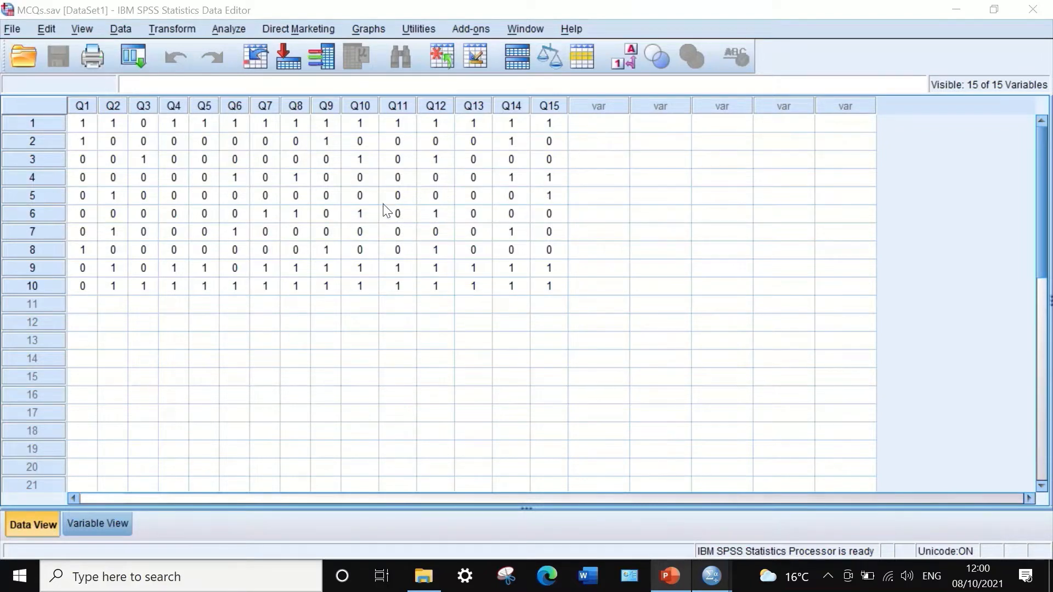
Start a Compute Variable definition in the MCQs.sav dataset in SPSS with the target variable Totalscore, repositioning the dialog over the data.
{"action": "left_click", "coordinate": [180, 29]}
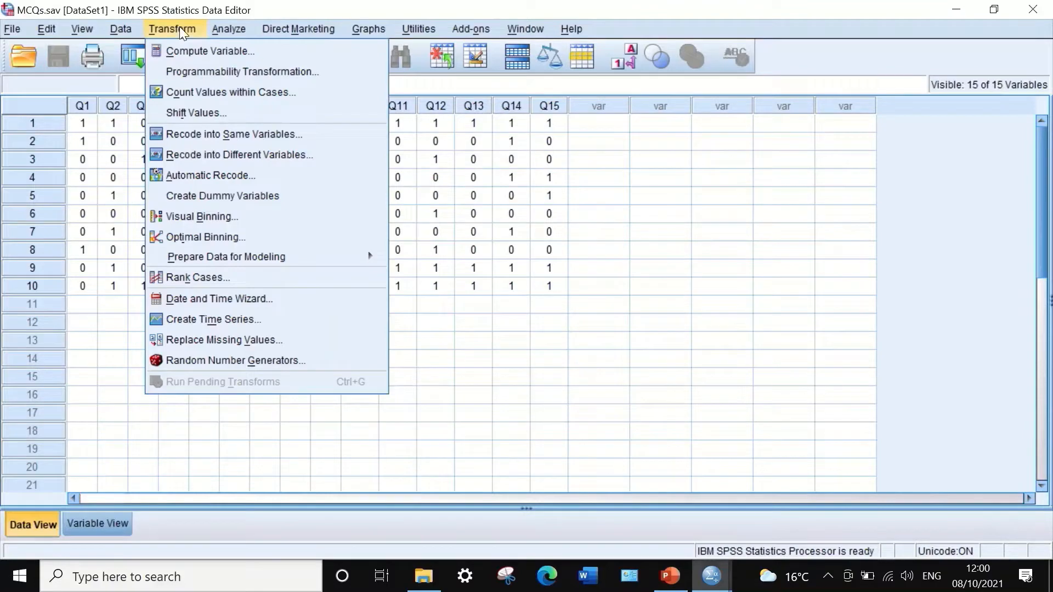
{"action": "left_click", "coordinate": [187, 50]}
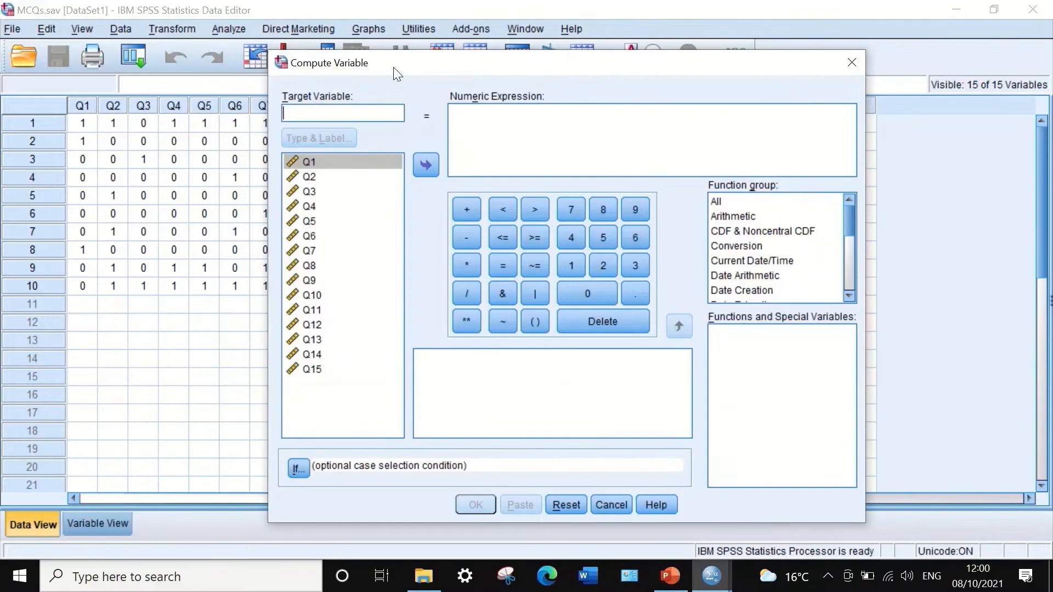
{"action": "left_click_drag", "start_coordinate": [405, 60], "coordinate": [390, 67]}
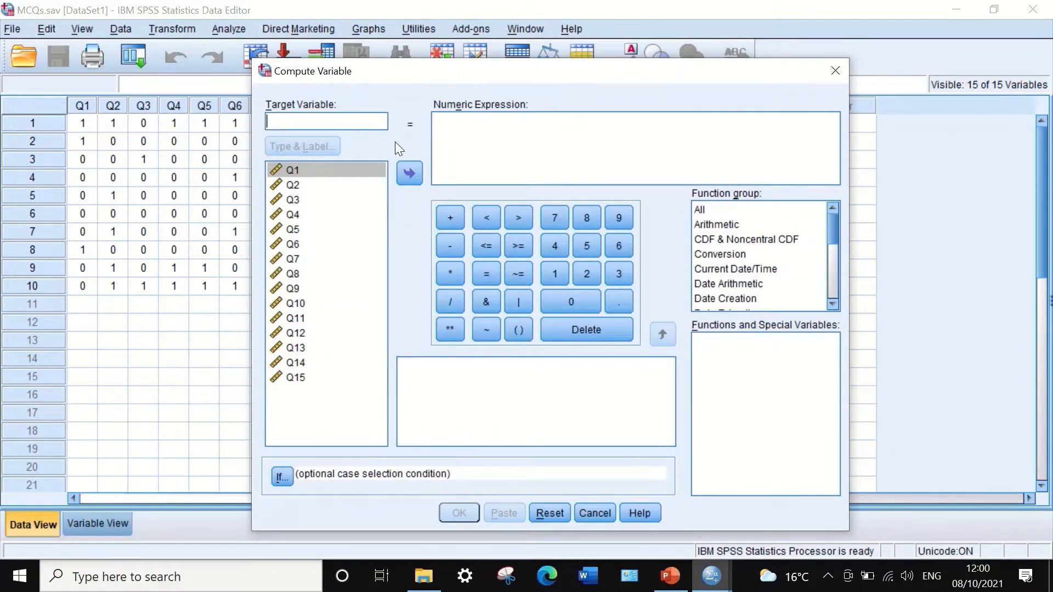
{"action": "type", "text": "Tota"}
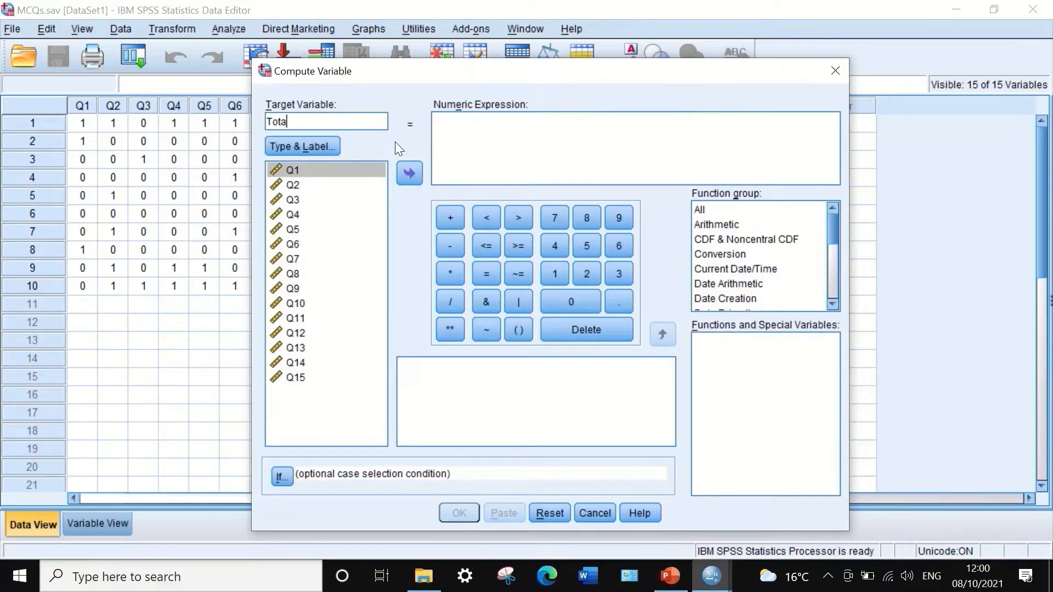
{"action": "type", "text": "lscore"}
{"action": "mouse_move", "coordinate": [614, 73]}
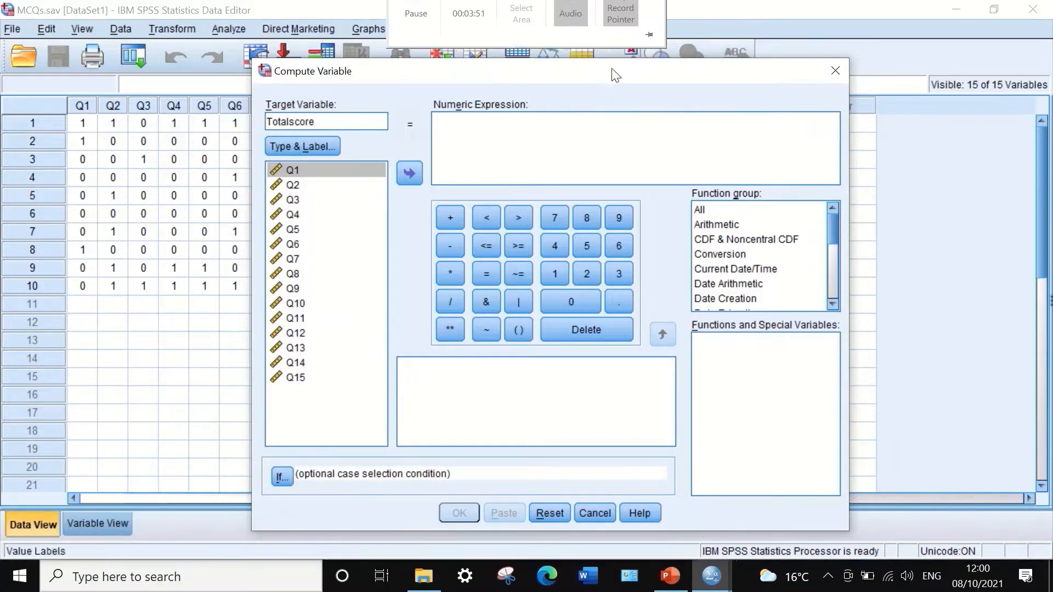
{"action": "left_click_drag", "start_coordinate": [330, 81], "coordinate": [365, 183]}
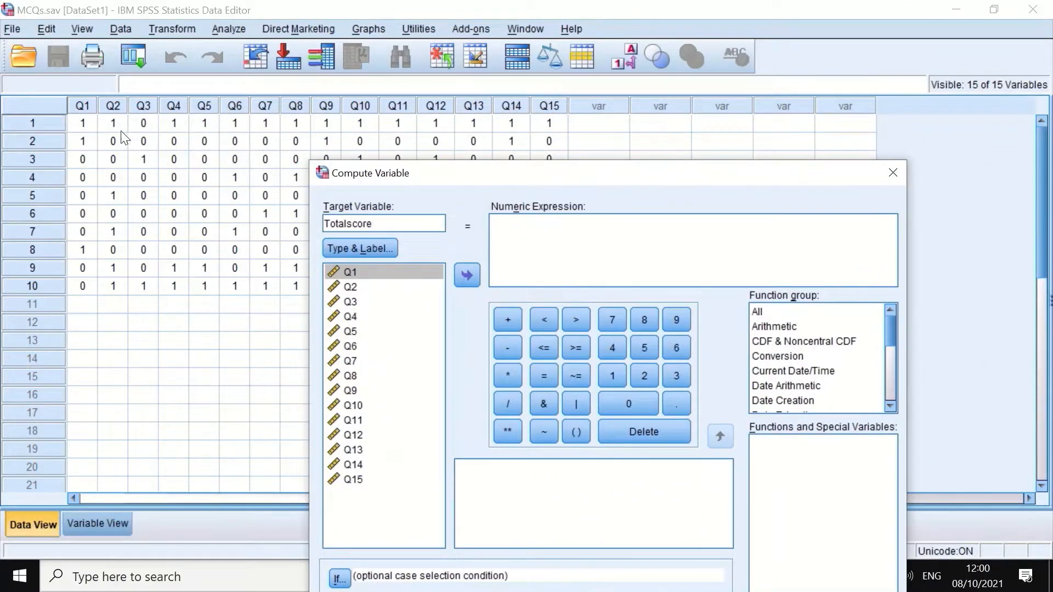
{"action": "left_click_drag", "start_coordinate": [607, 174], "coordinate": [559, 121]}
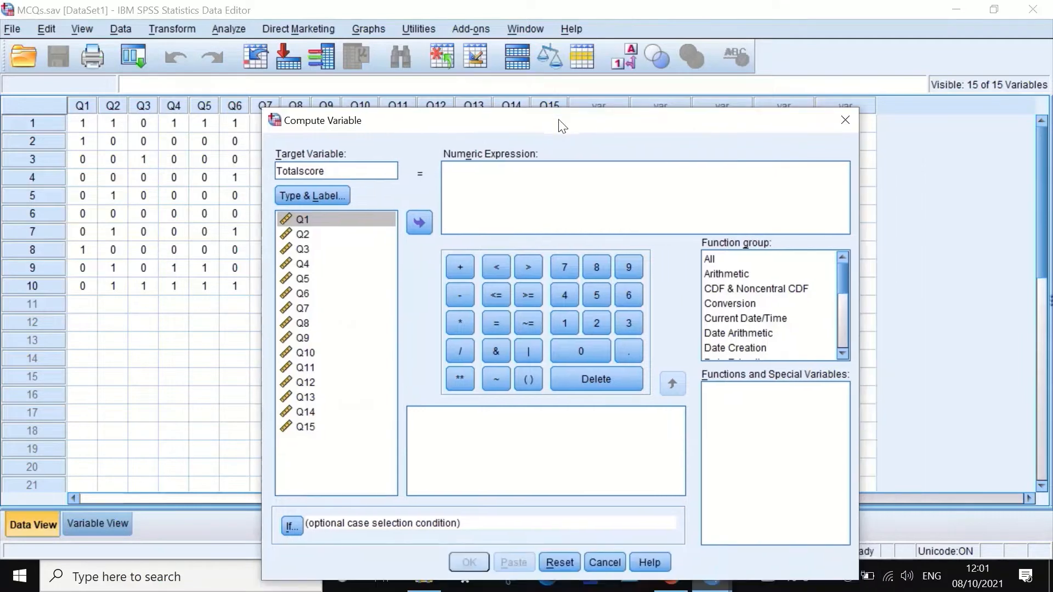
{"action": "left_click_drag", "start_coordinate": [740, 116], "coordinate": [747, 106]}
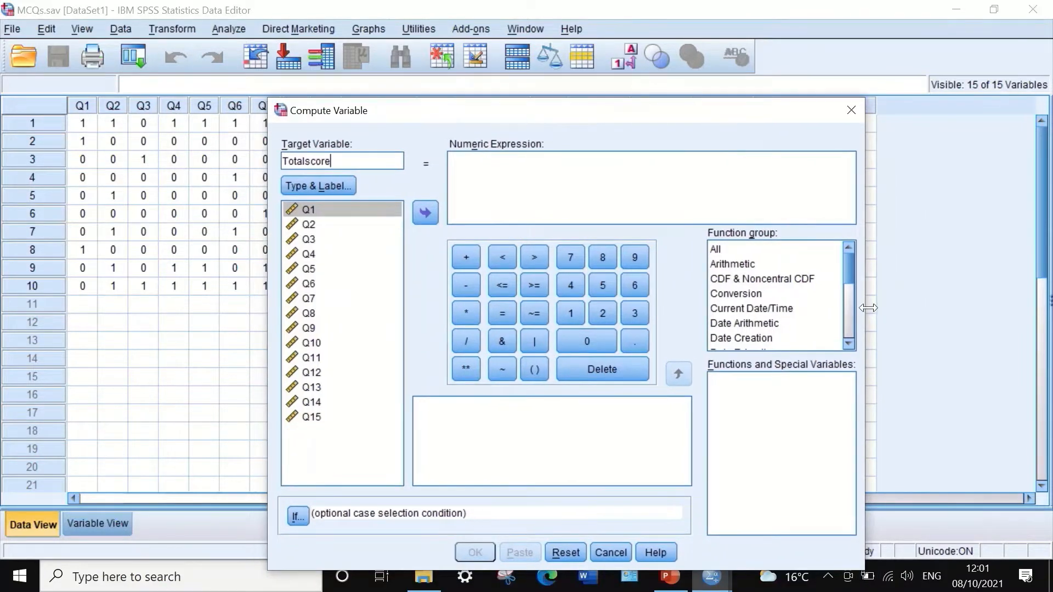
Insert the Sum function from the Statistical function group into the numeric expression for Totalscore.
{"action": "left_click", "coordinate": [715, 249]}
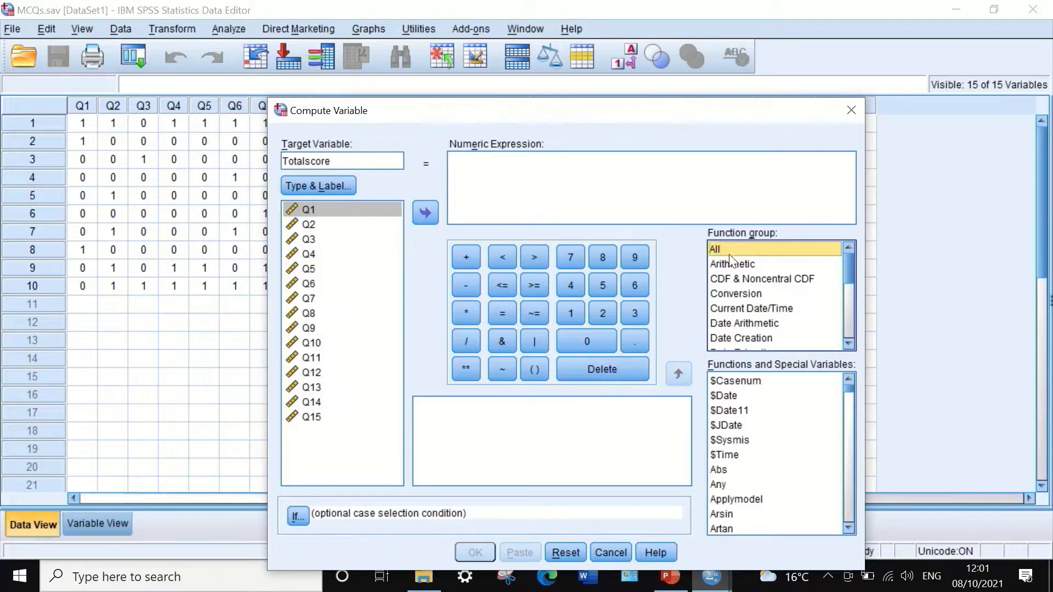
{"action": "left_click_drag", "start_coordinate": [846, 262], "coordinate": [768, 310]}
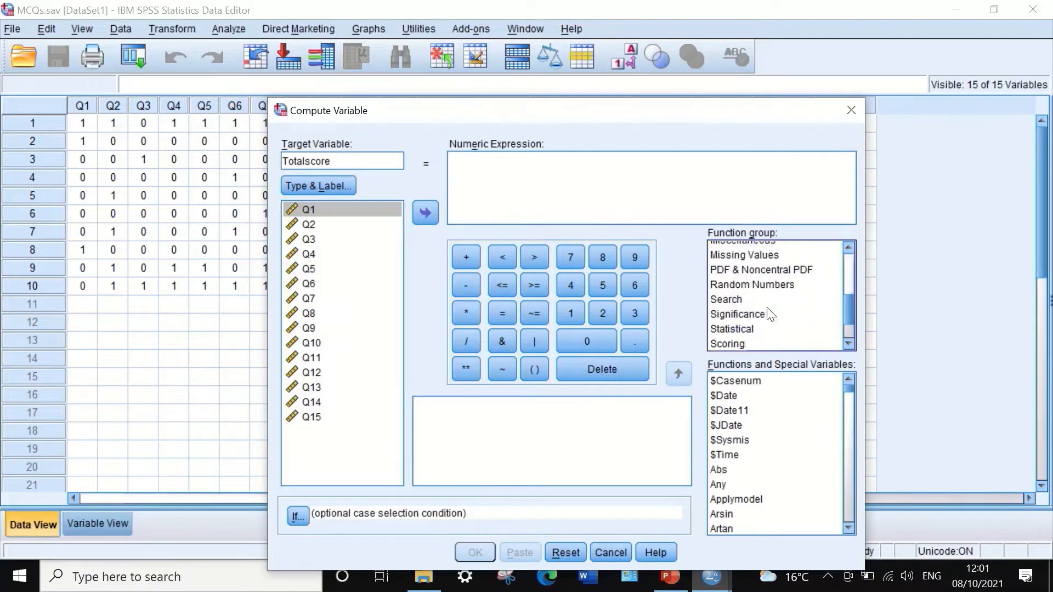
{"action": "left_click", "coordinate": [747, 330]}
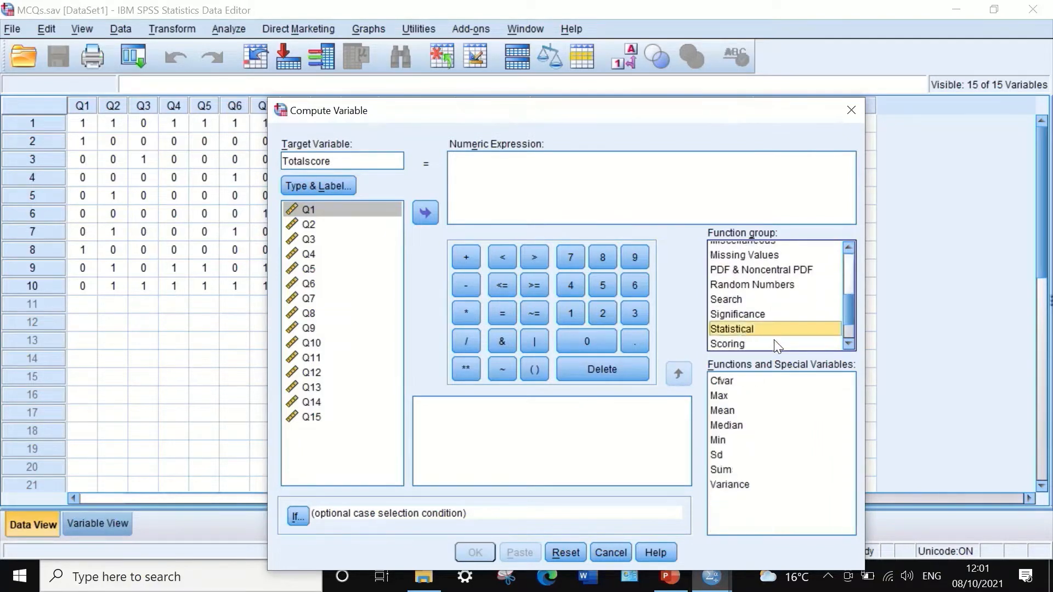
{"action": "left_click", "coordinate": [723, 470]}
{"action": "left_click_drag", "start_coordinate": [749, 471], "coordinate": [466, 169]}
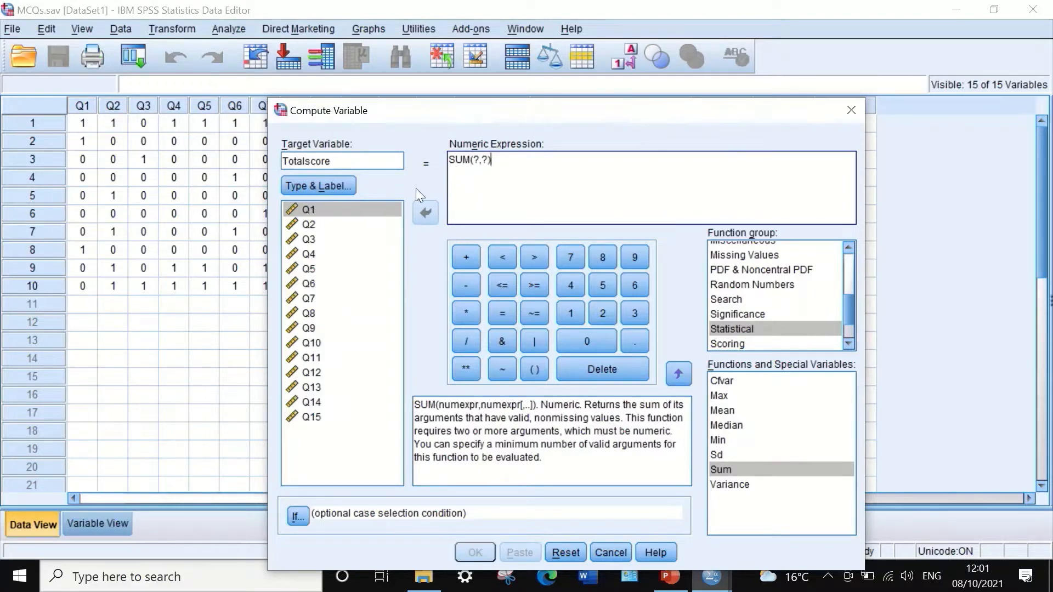
Replace the two placeholder arguments of the SUM function with Q1 and Q2.
{"action": "double_click", "coordinate": [476, 160]}
{"action": "left_click", "coordinate": [338, 213]}
{"action": "left_click", "coordinate": [321, 209]}
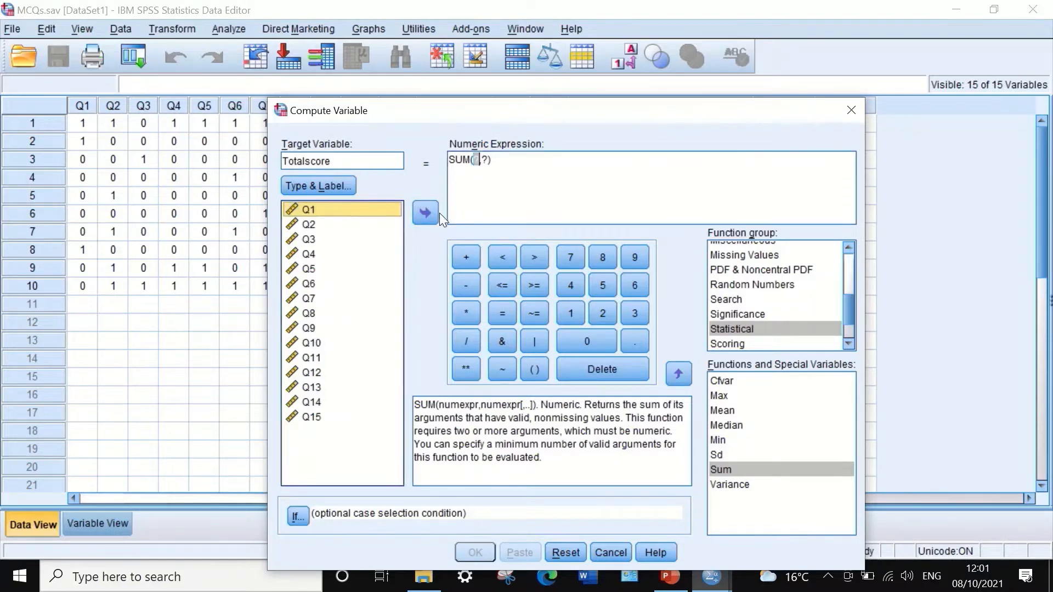
{"action": "left_click", "coordinate": [423, 215]}
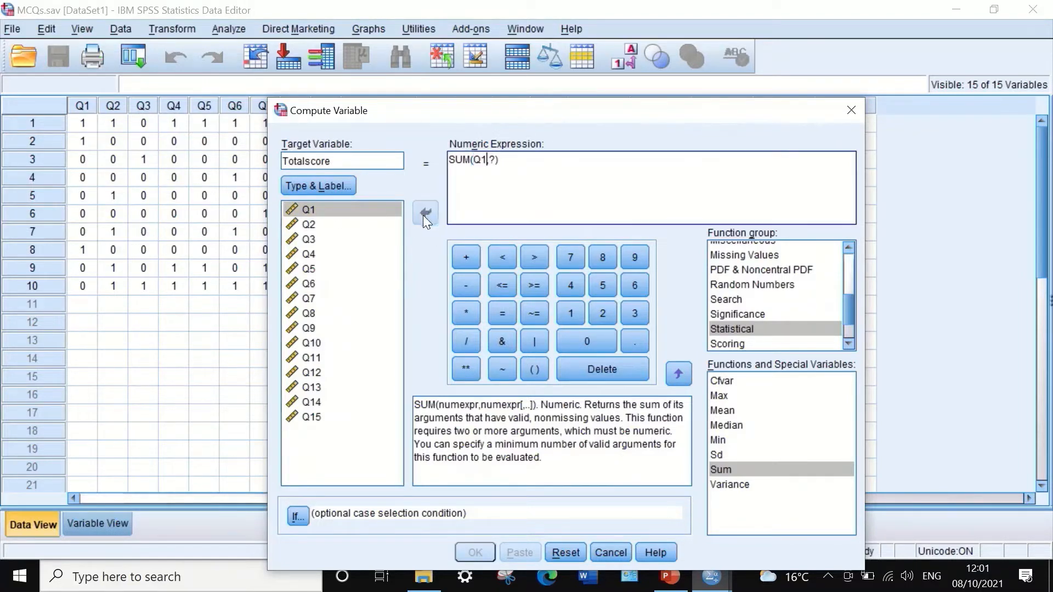
{"action": "double_click", "coordinate": [492, 159]}
{"action": "left_click", "coordinate": [321, 224]}
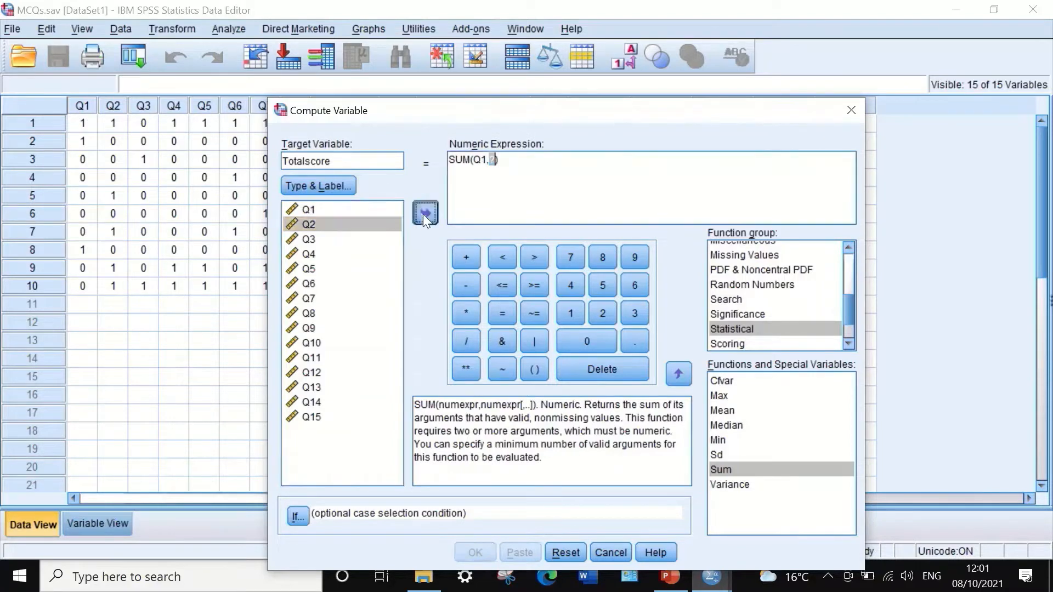
{"action": "left_click", "coordinate": [423, 214]}
Extend the SUM expression with the comma-separated variables Q3, Q4, Q5 and Q6.
{"action": "type", "text": ","}
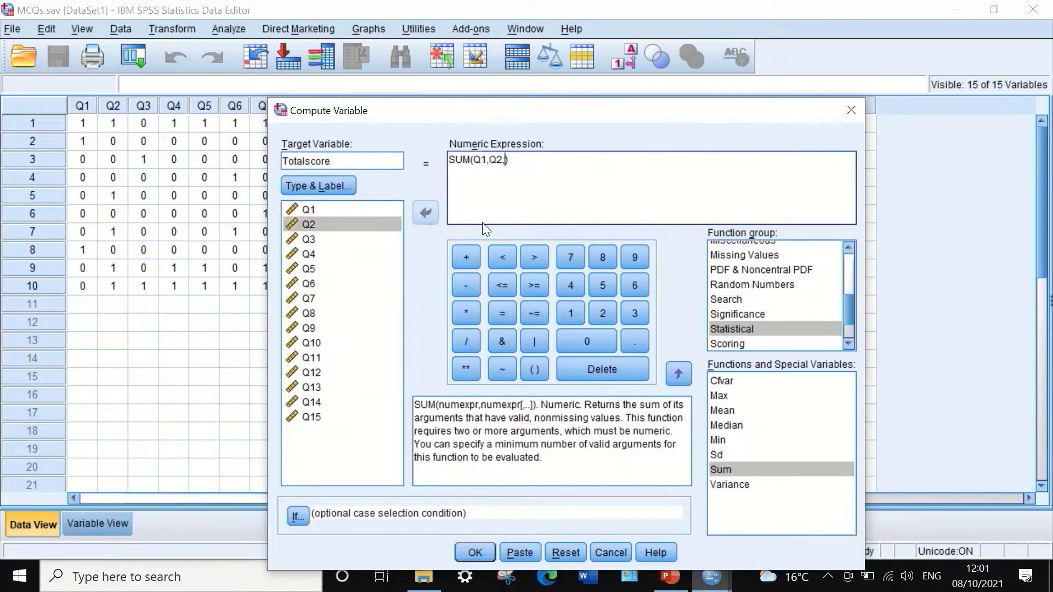
{"action": "left_click", "coordinate": [308, 242]}
{"action": "left_click", "coordinate": [424, 212]}
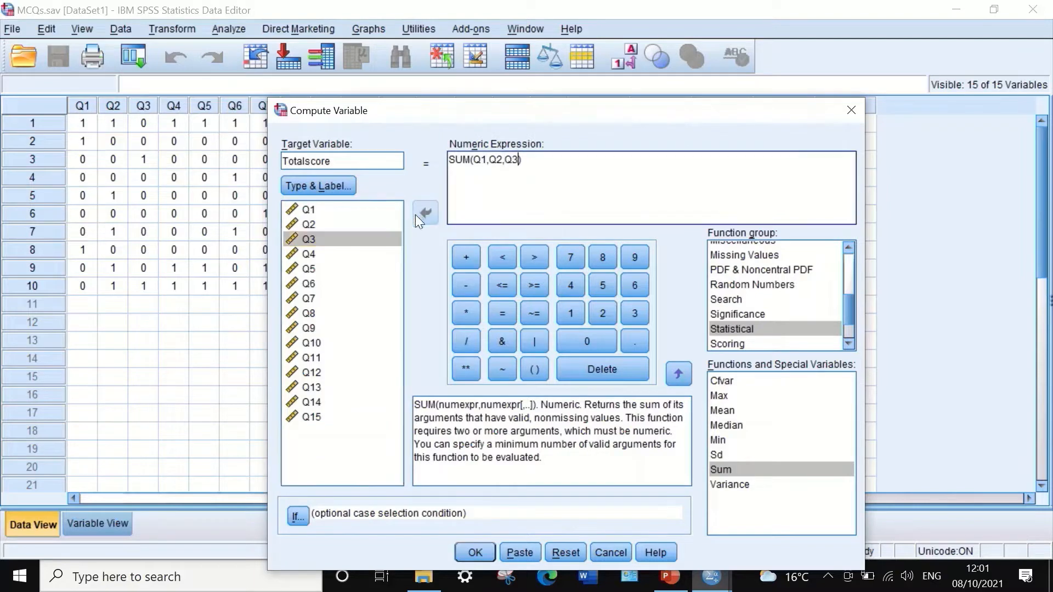
{"action": "type", "text": ","}
{"action": "left_click", "coordinate": [308, 255]}
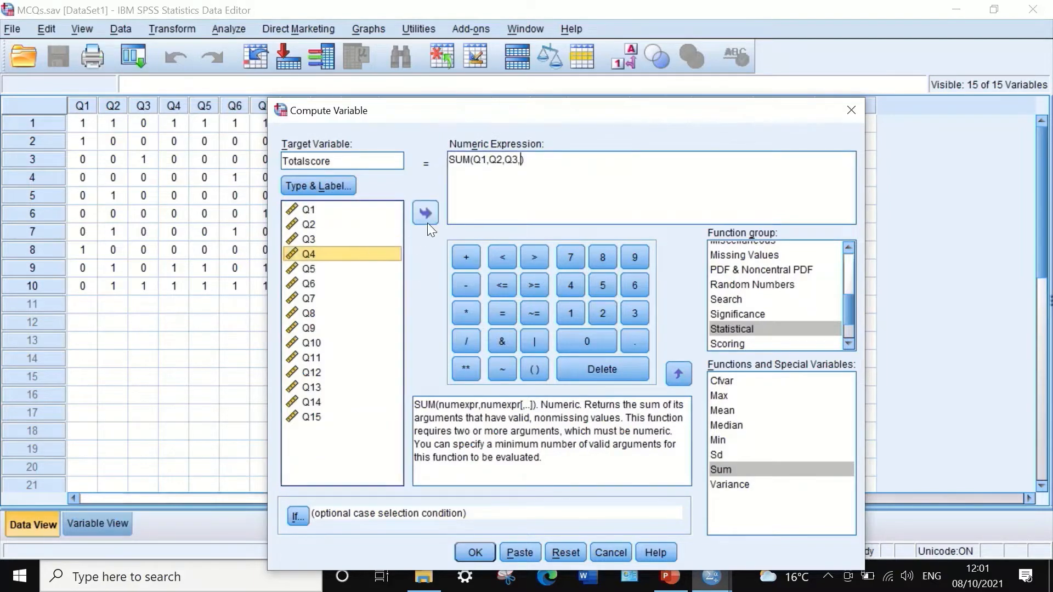
{"action": "left_click", "coordinate": [427, 218]}
{"action": "type", "text": ","}
{"action": "left_click", "coordinate": [314, 270]}
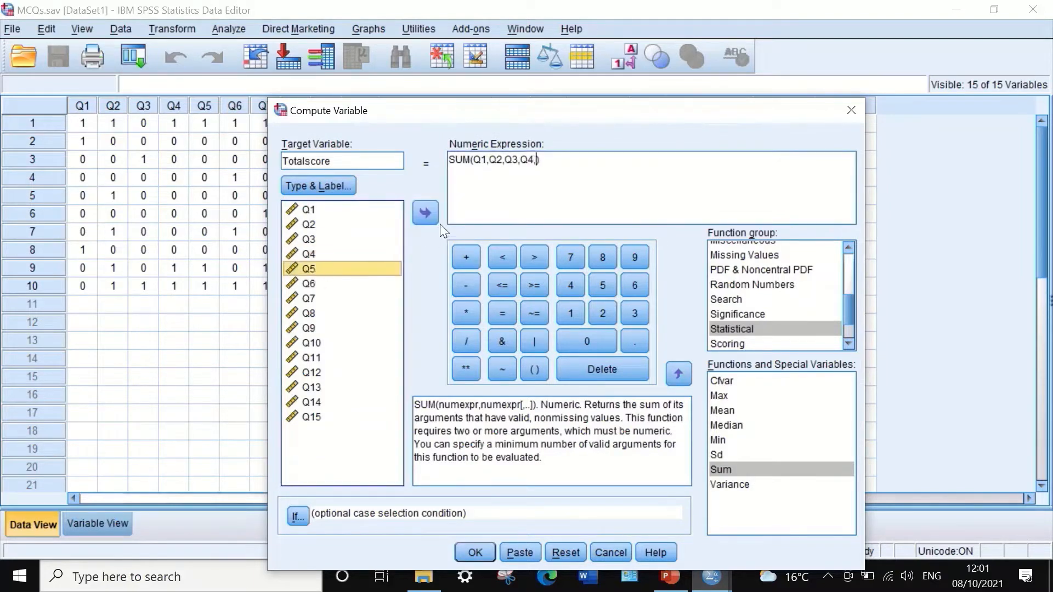
{"action": "left_click", "coordinate": [426, 218]}
{"action": "type", "text": ","}
{"action": "left_click", "coordinate": [308, 284]}
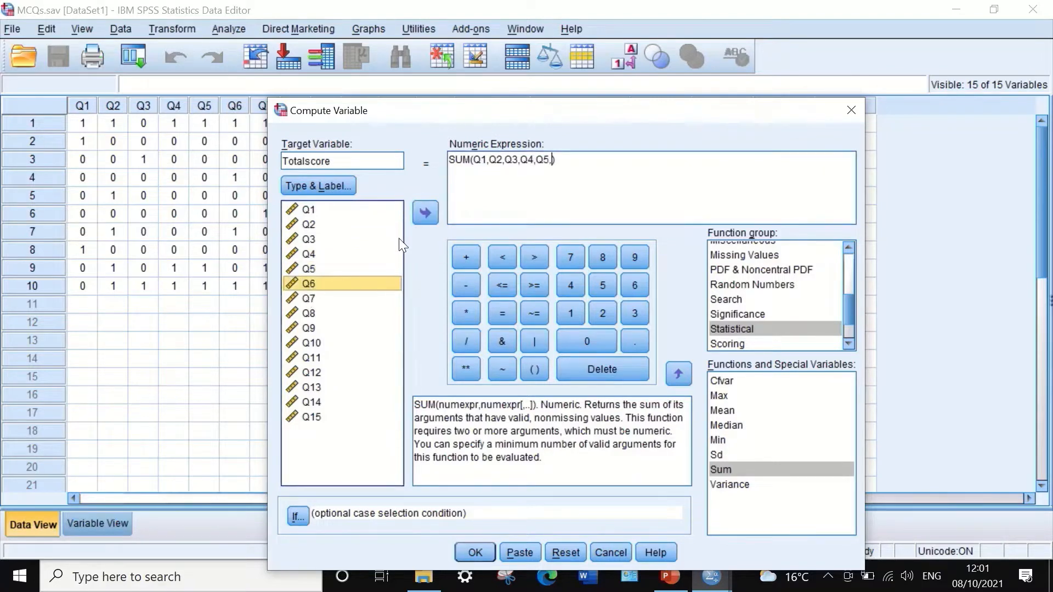
{"action": "left_click", "coordinate": [430, 213]}
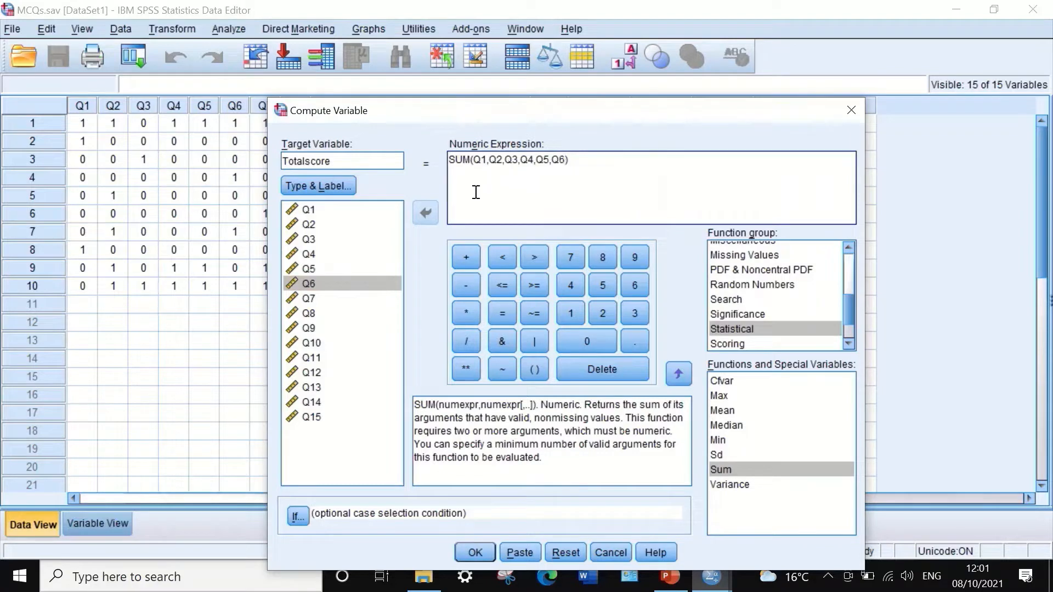
Append Q7 and Q8, separated by commas, to the arguments of the SUM expression.
{"action": "type", "text": ","}
{"action": "left_click", "coordinate": [320, 302]}
{"action": "left_click", "coordinate": [432, 211]}
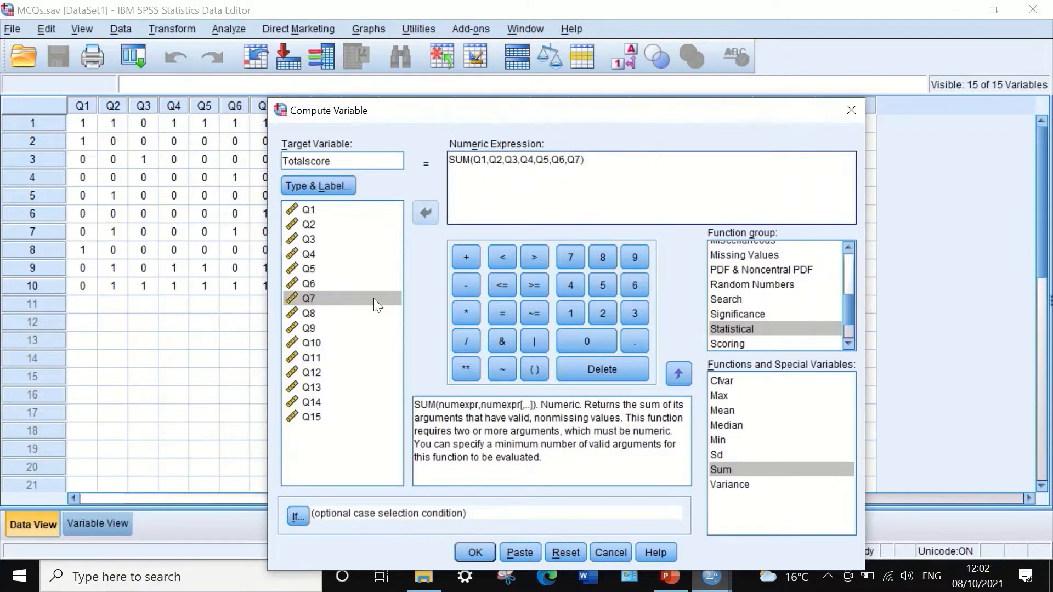
{"action": "left_click", "coordinate": [338, 313]}
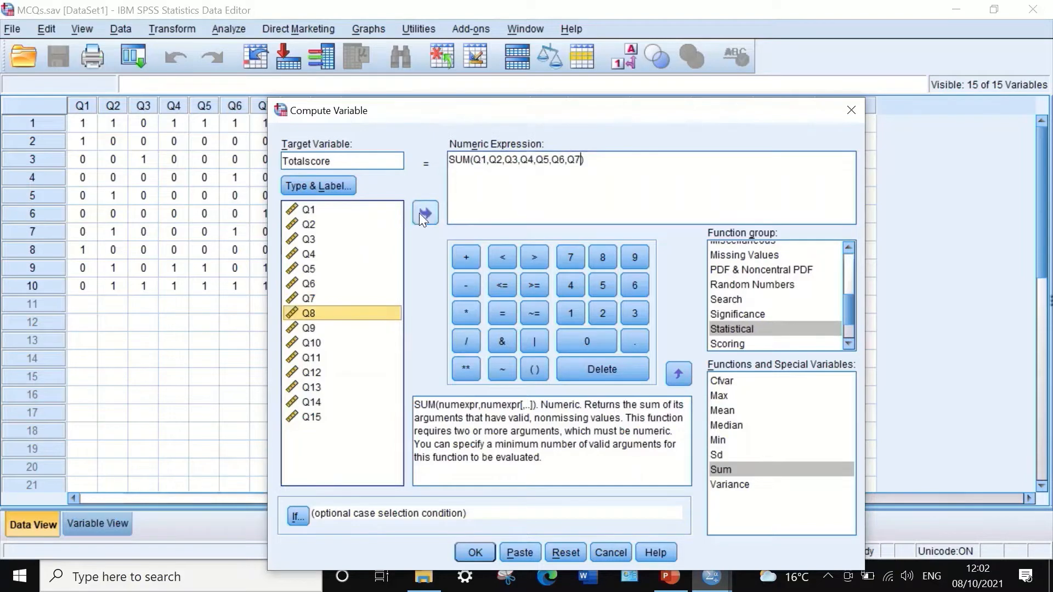
{"action": "left_click", "coordinate": [420, 213]}
{"action": "left_click", "coordinate": [582, 159]}
{"action": "type", "text": ",Q8"}
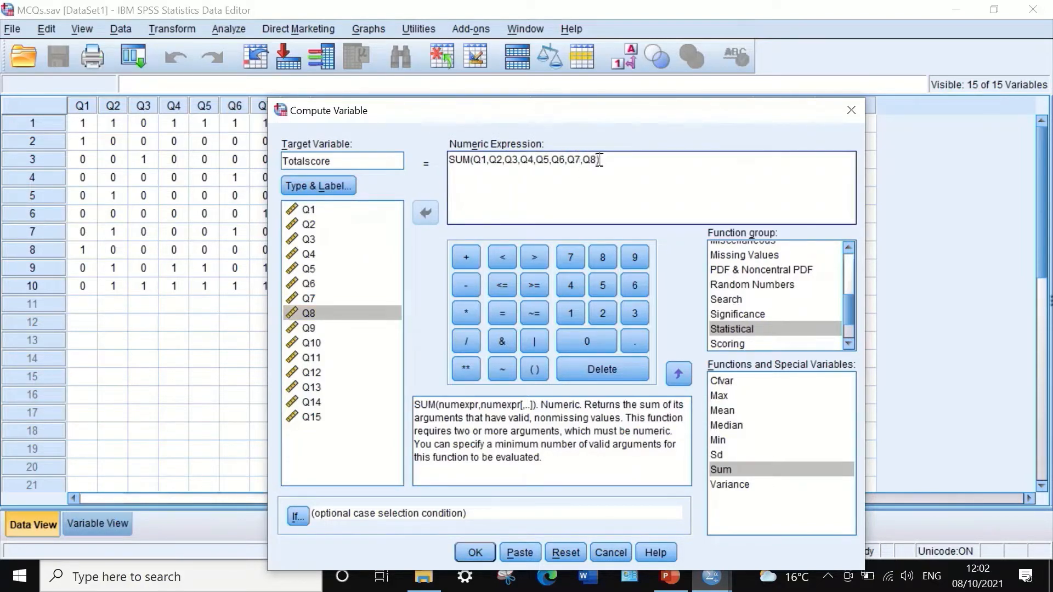
Add Q9 and Q10 after Q8 in the SUM expression, separating them with commas.
{"action": "left_click", "coordinate": [599, 159]}
{"action": "type", "text": ","}
{"action": "left_click", "coordinate": [594, 159]}
{"action": "type", "text": ","}
{"action": "left_click", "coordinate": [312, 328]}
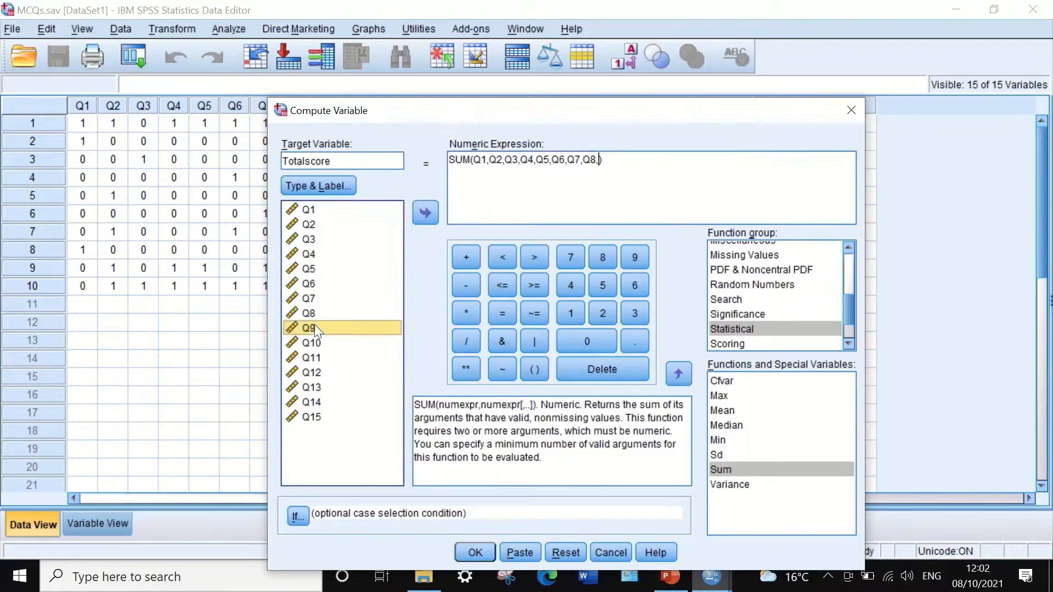
{"action": "left_click", "coordinate": [426, 213]}
{"action": "type", "text": ","}
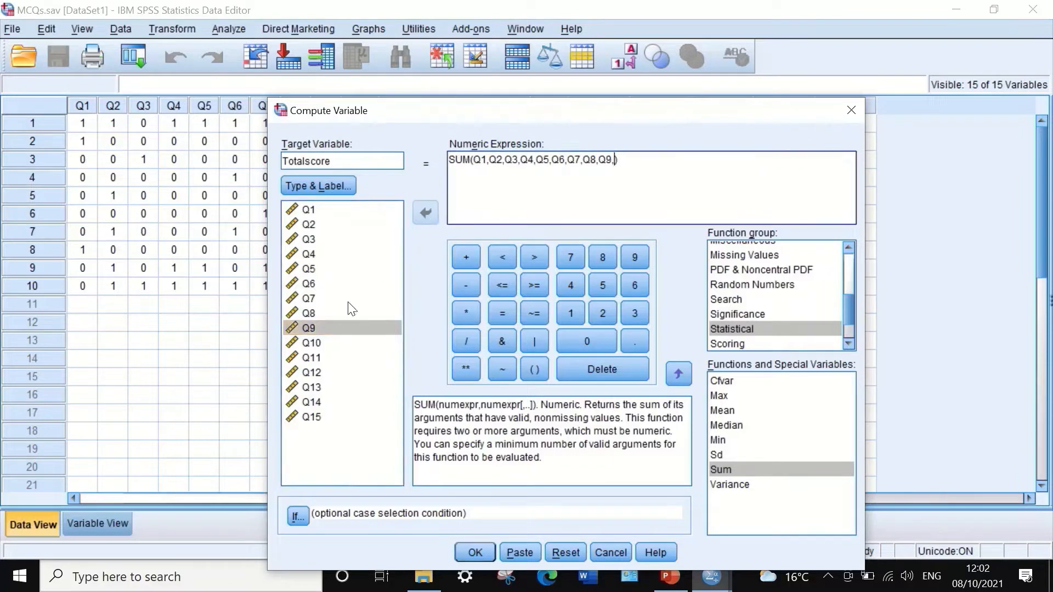
{"action": "left_click", "coordinate": [313, 343]}
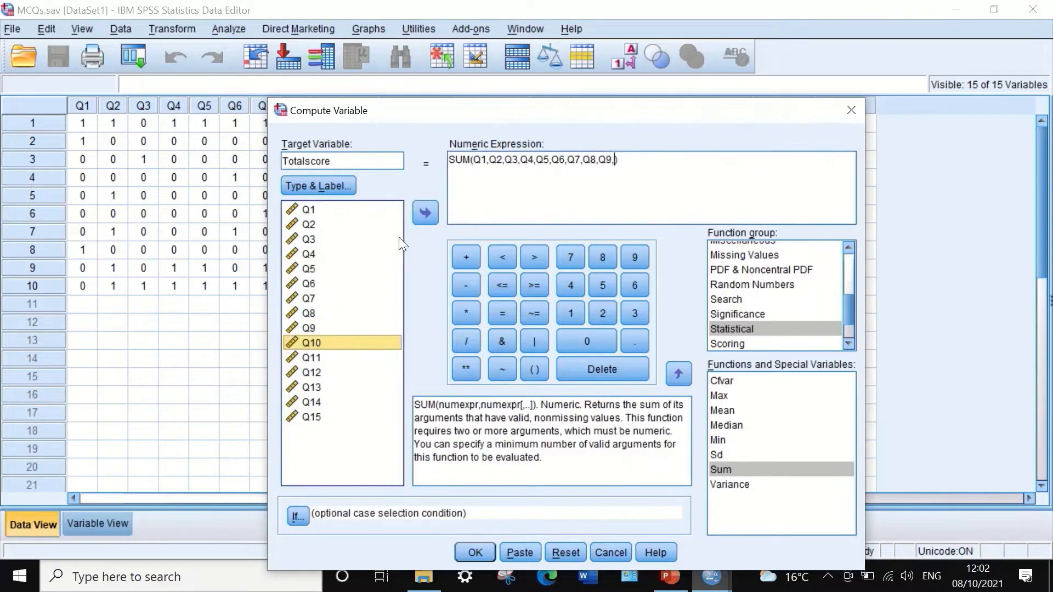
{"action": "left_click", "coordinate": [427, 209]}
Add Q11 and Q12 to the SUM expression and insert the missing comma between them.
{"action": "left_click", "coordinate": [314, 358]}
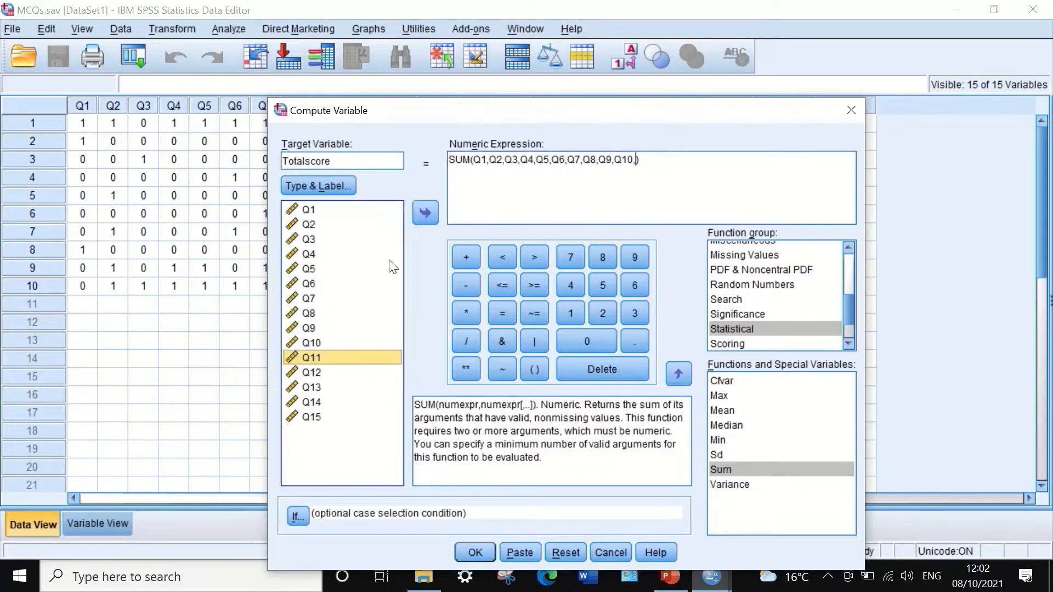
{"action": "left_click", "coordinate": [426, 214]}
{"action": "left_click", "coordinate": [312, 373]}
{"action": "left_click", "coordinate": [429, 214]}
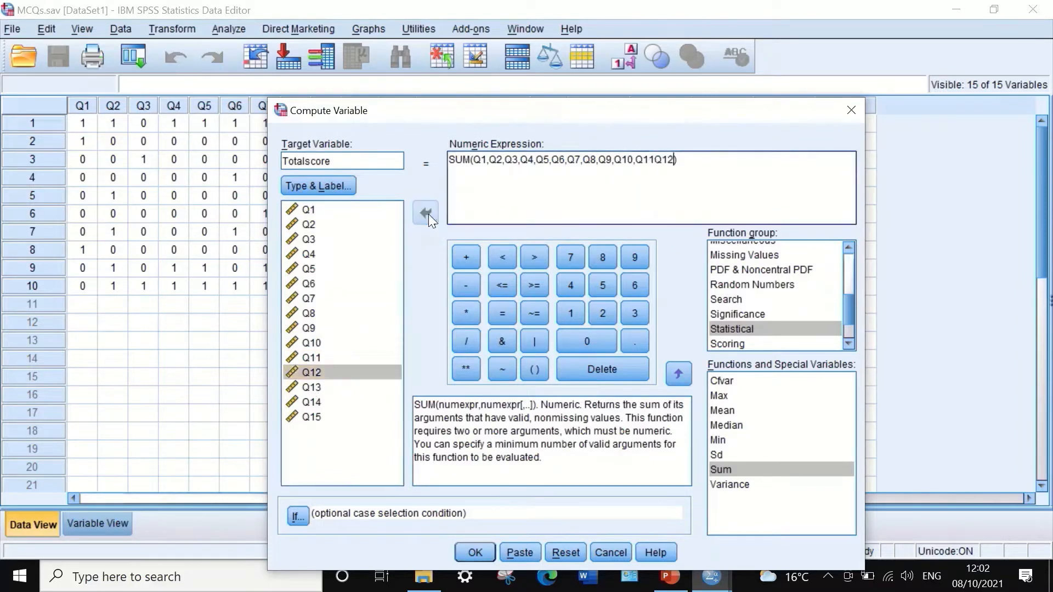
{"action": "left_click", "coordinate": [654, 160]}
{"action": "type", "text": ","}
Complete the SUM expression with the remaining variables Q13, Q14 and Q15, separated by commas.
{"action": "left_click", "coordinate": [310, 387]}
{"action": "left_click", "coordinate": [426, 214]}
{"action": "type", "text": ","}
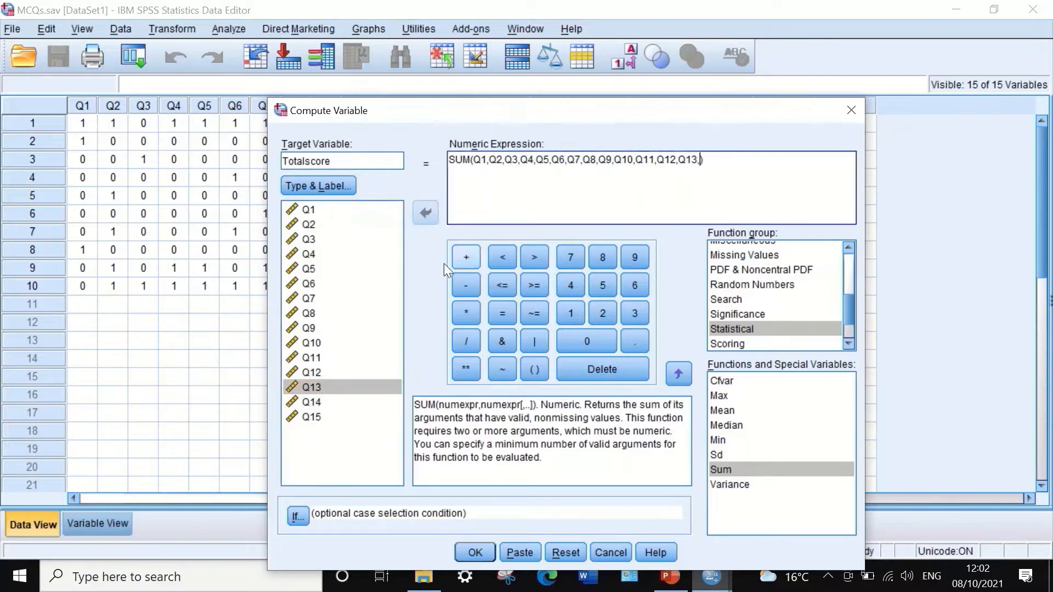
{"action": "left_click", "coordinate": [310, 402]}
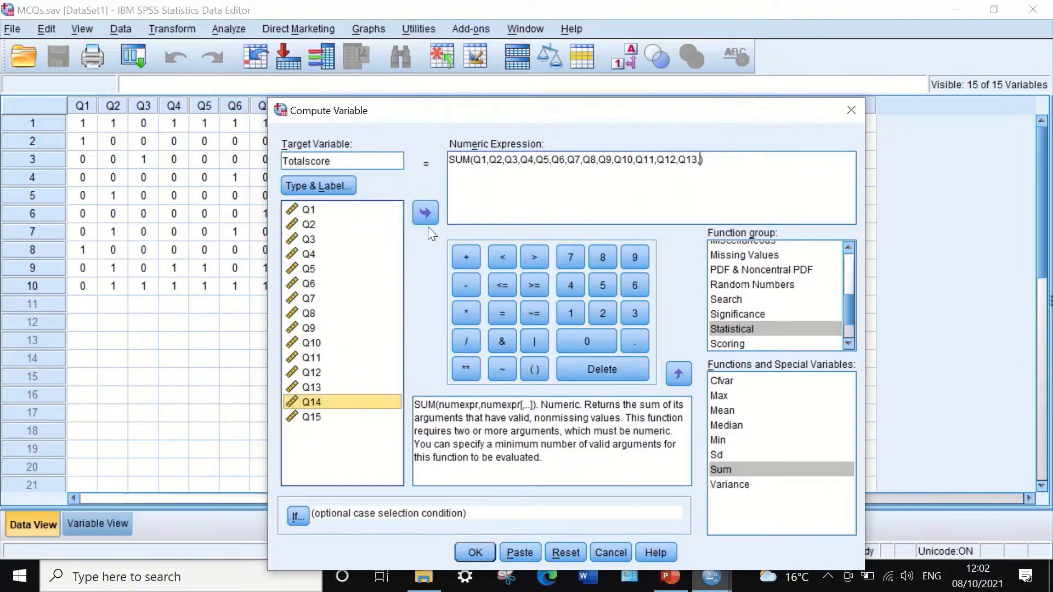
{"action": "left_click", "coordinate": [426, 213]}
{"action": "type", "text": ","}
{"action": "left_click", "coordinate": [311, 417]}
{"action": "left_click", "coordinate": [426, 207]}
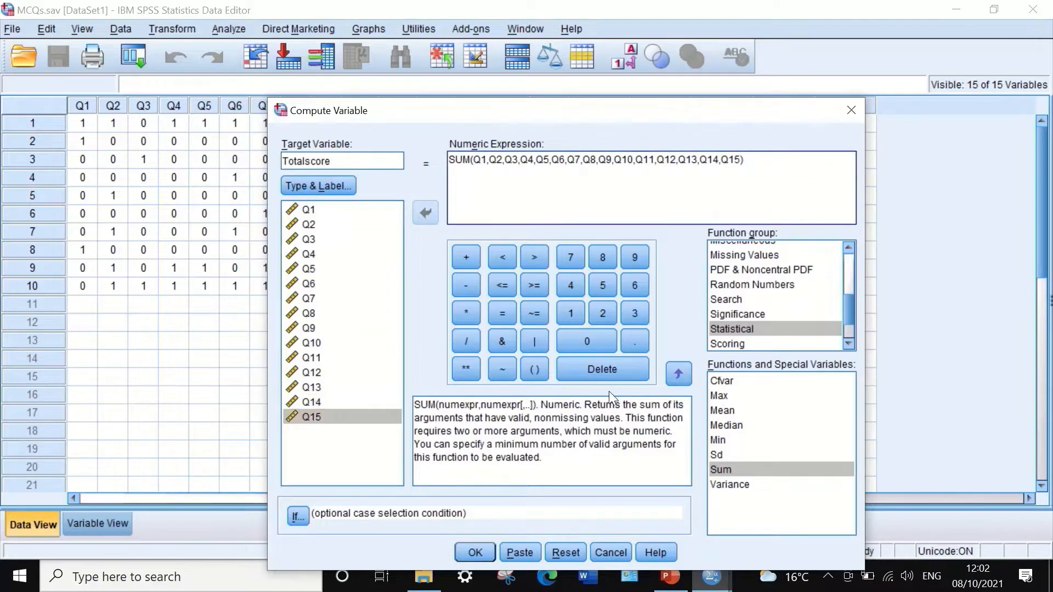
Compute the Totalscore variable and, back in the data grid, narrow its column to a width of about 9.
{"action": "left_click", "coordinate": [466, 555]}
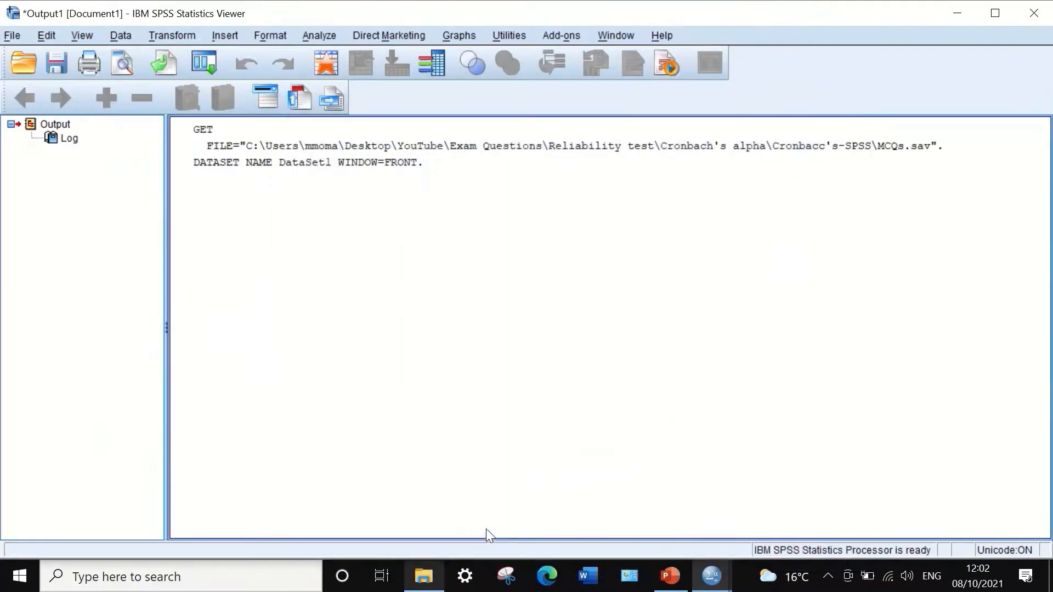
{"action": "left_click", "coordinate": [958, 13]}
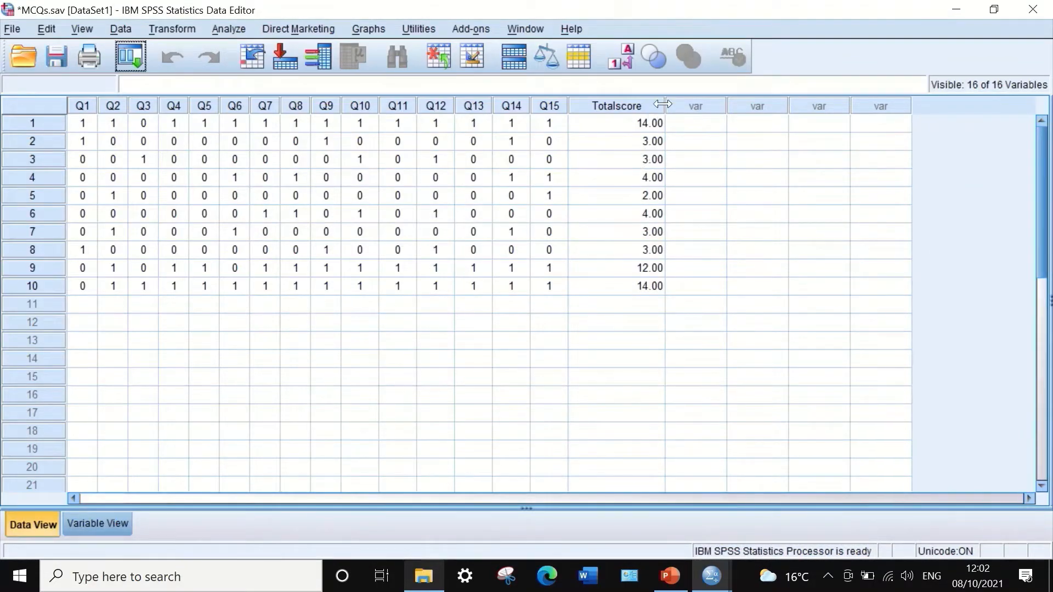
{"action": "left_click_drag", "start_coordinate": [664, 105], "coordinate": [643, 104]}
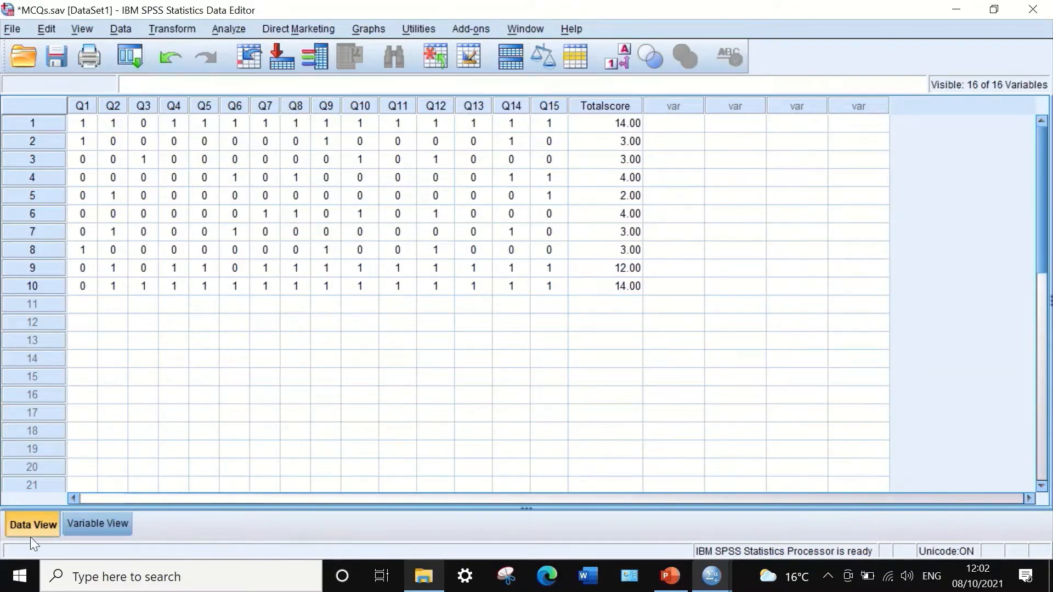
Set the number of decimals of Totalscore to 0 in the variable definitions.
{"action": "left_click", "coordinate": [97, 522]}
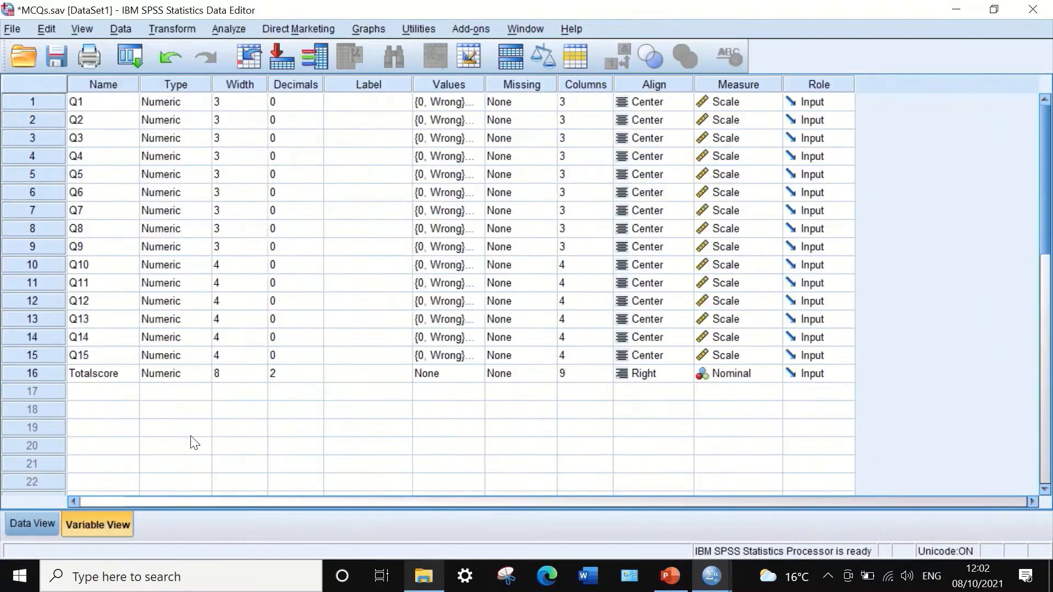
{"action": "left_click", "coordinate": [291, 375]}
{"action": "left_click", "coordinate": [315, 377]}
{"action": "left_click", "coordinate": [315, 378]}
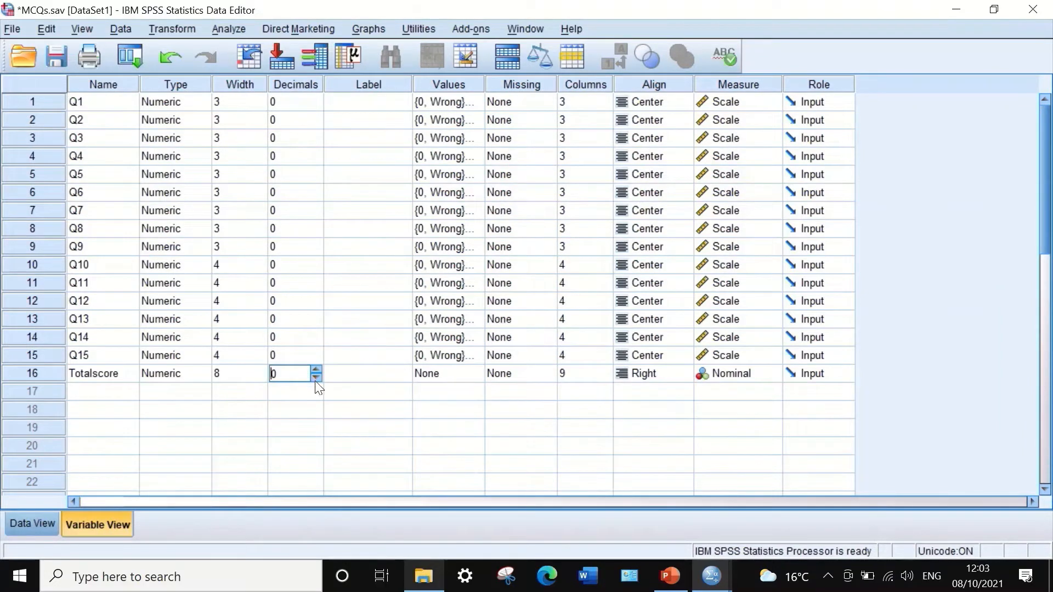
Set the measurement level of Totalscore to Scale and its alignment to Center.
{"action": "left_click", "coordinate": [747, 378]}
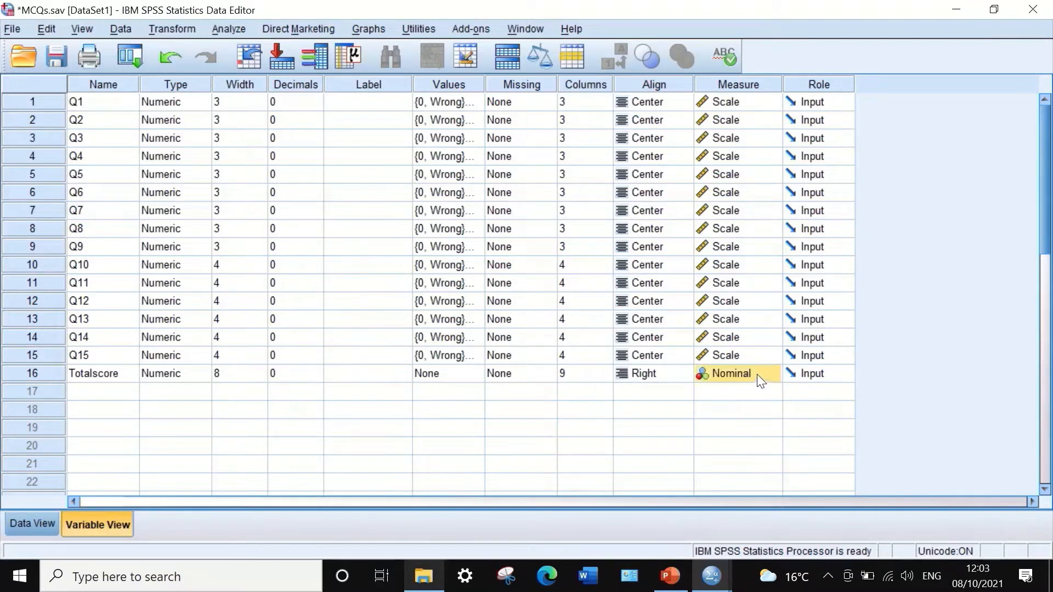
{"action": "left_click", "coordinate": [760, 380]}
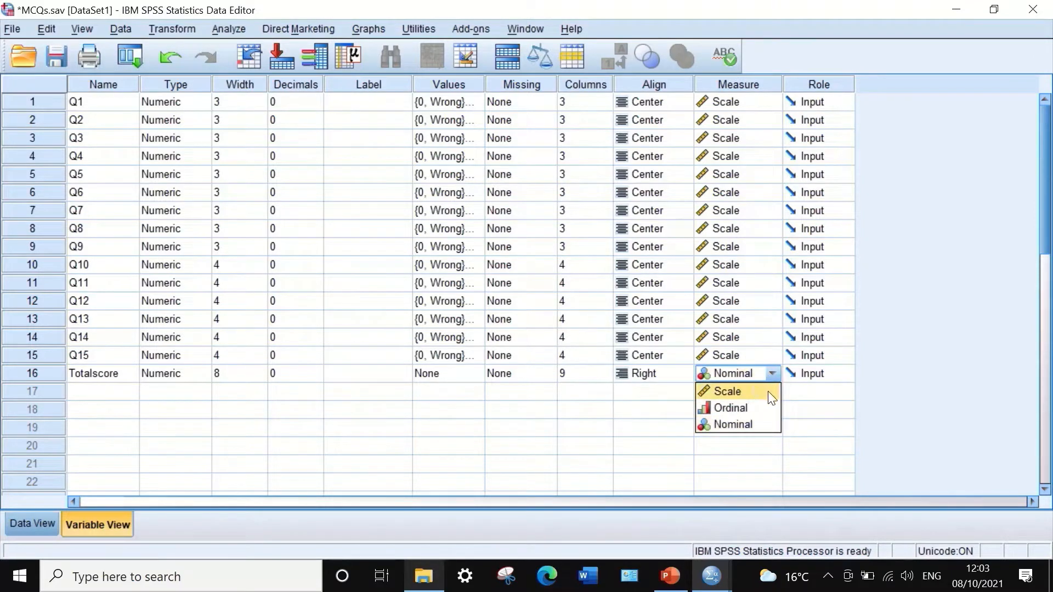
{"action": "left_click", "coordinate": [732, 391]}
{"action": "left_click", "coordinate": [653, 379]}
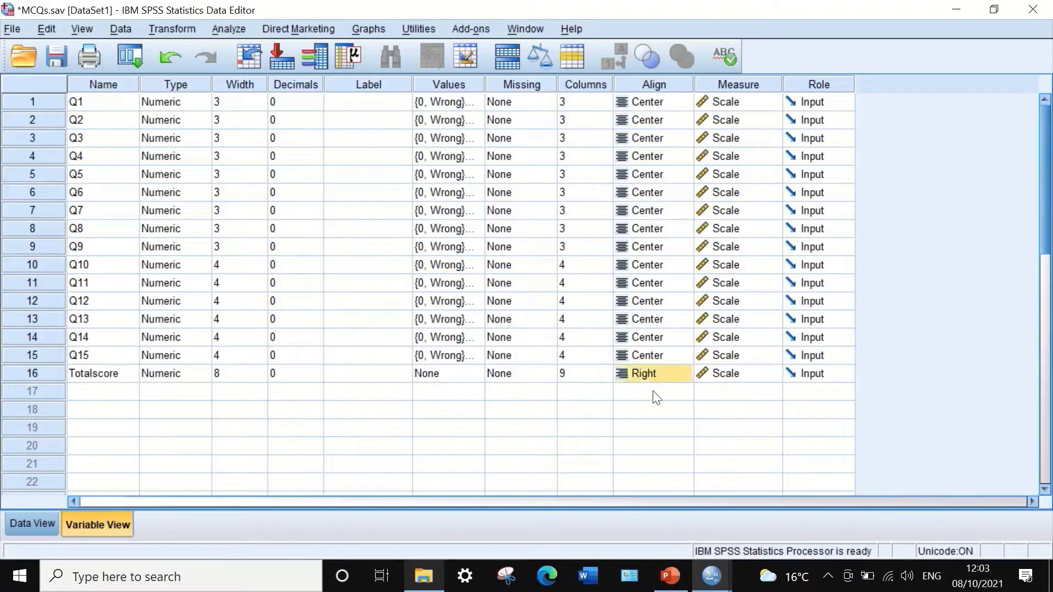
{"action": "left_click", "coordinate": [649, 380]}
{"action": "left_click", "coordinate": [649, 382]}
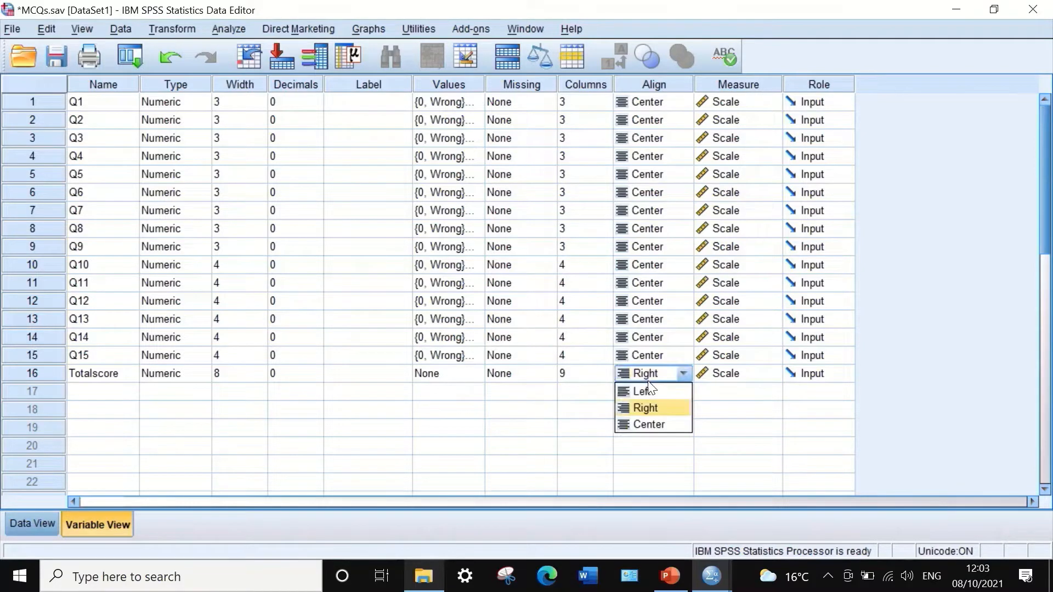
{"action": "left_click", "coordinate": [647, 423]}
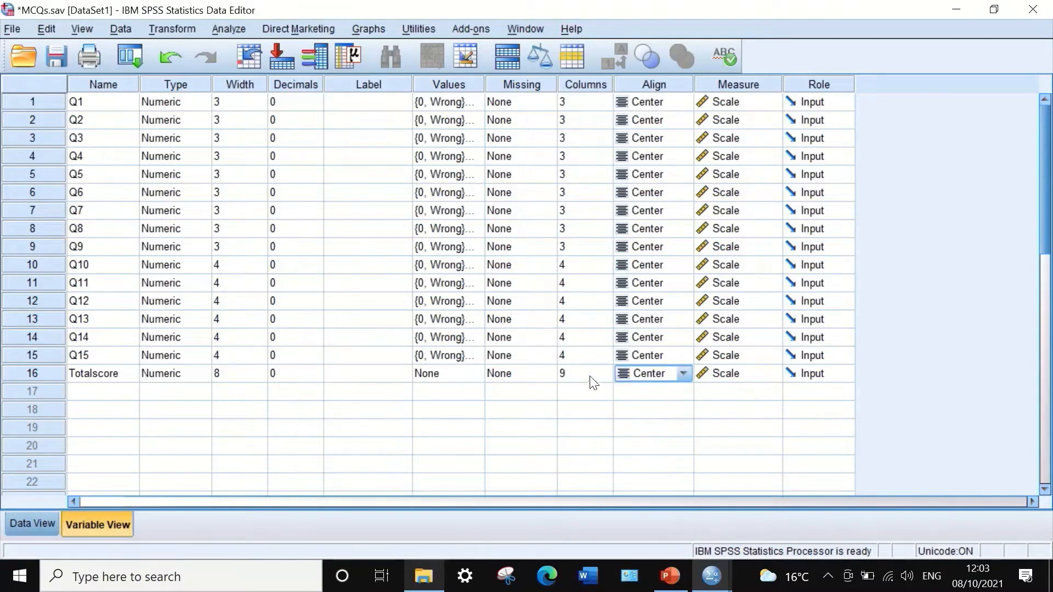
Reduce the display column width of Totalscore to 6.
{"action": "left_click", "coordinate": [604, 377]}
{"action": "left_click", "coordinate": [604, 377]}
{"action": "left_click", "coordinate": [606, 378]}
{"action": "left_click", "coordinate": [606, 378]}
{"action": "left_click", "coordinate": [606, 378]}
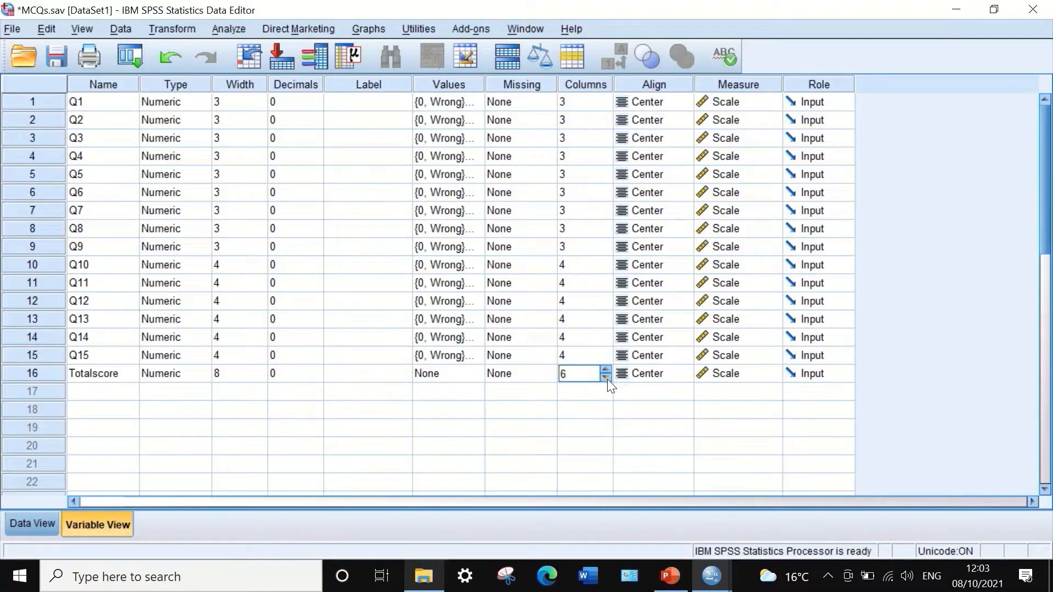
Narrow the Totalscore display column further to match the Q10 to Q15 columns and return to the data grid.
{"action": "left_click", "coordinate": [606, 377]}
{"action": "left_click", "coordinate": [606, 377]}
{"action": "left_click", "coordinate": [40, 522]}
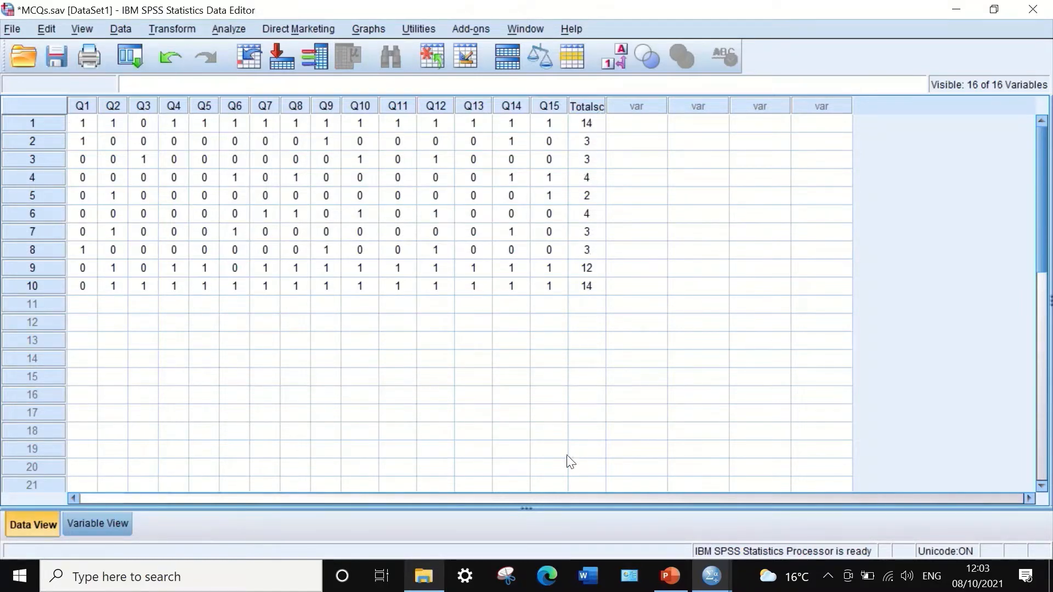
Switch to PowerPoint to examine the Cronbach's alpha formula on slide 73, and return to the MCQs.sav data in SPSS.
{"action": "left_click", "coordinate": [669, 575]}
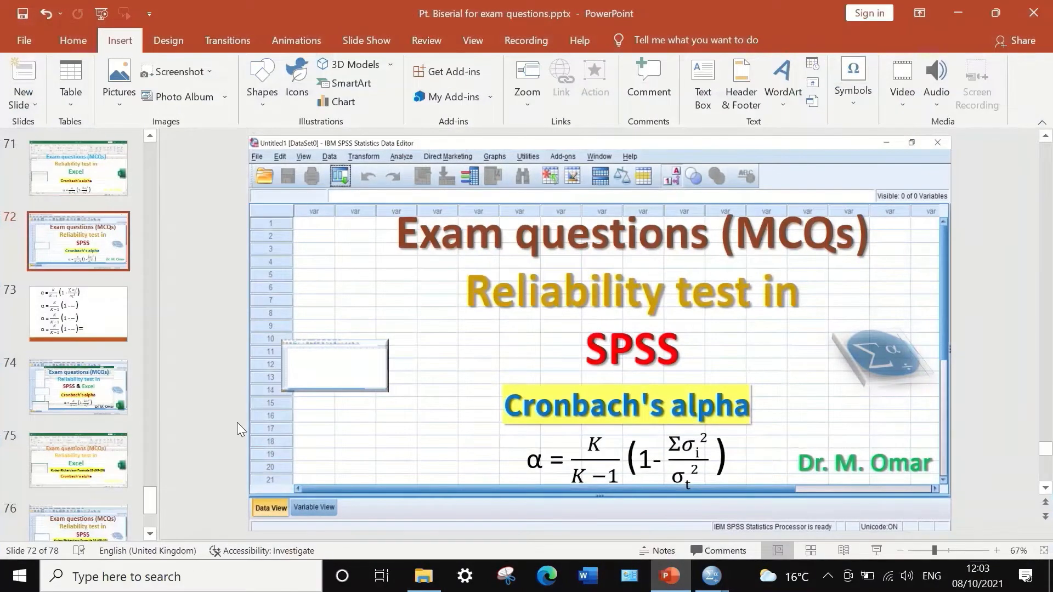
{"action": "left_click", "coordinate": [108, 331]}
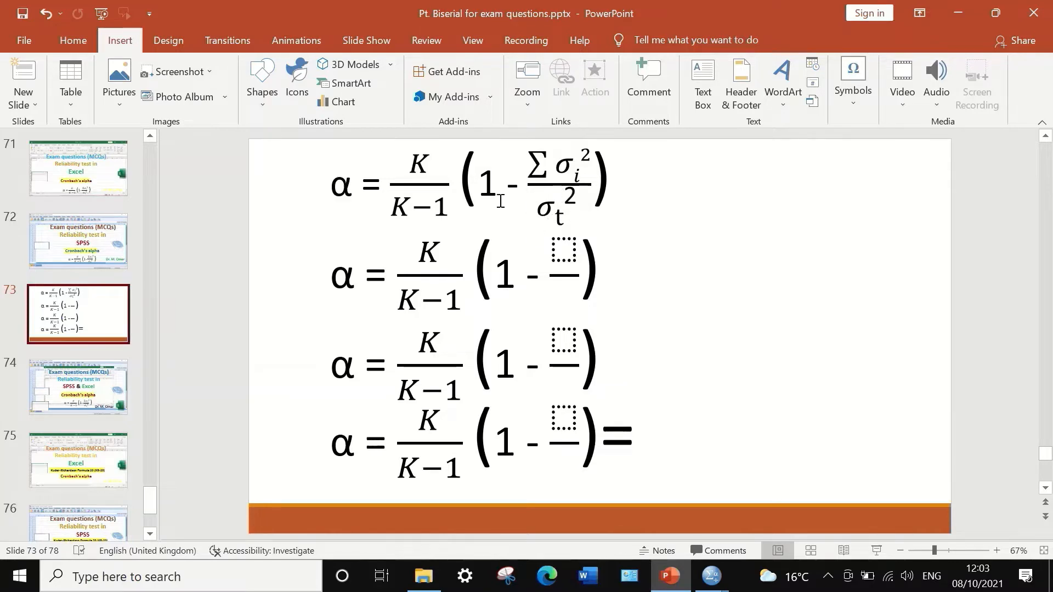
{"action": "mouse_move", "coordinate": [711, 576]}
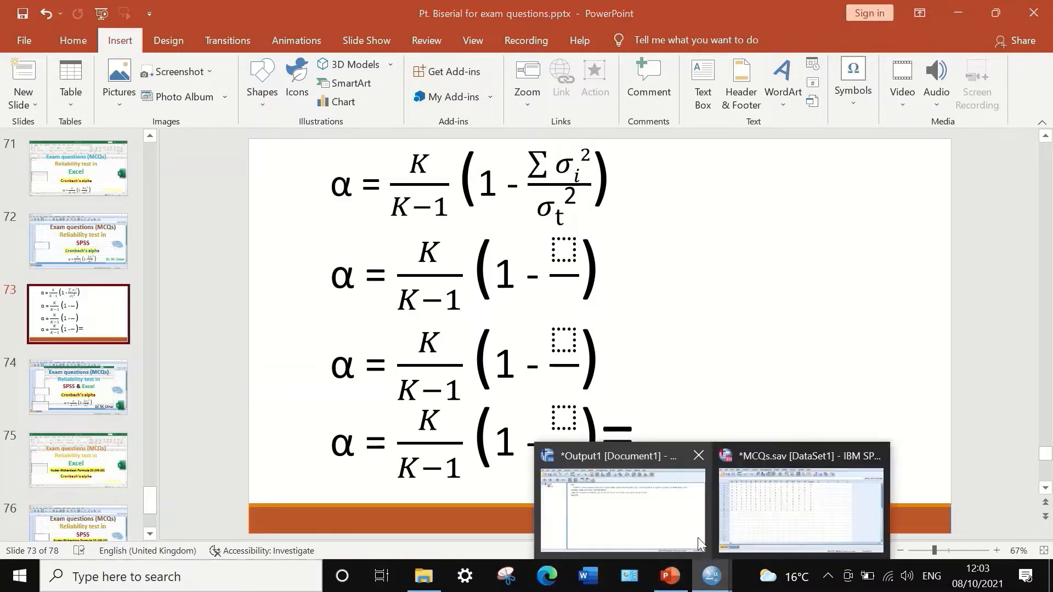
{"action": "left_click", "coordinate": [775, 524]}
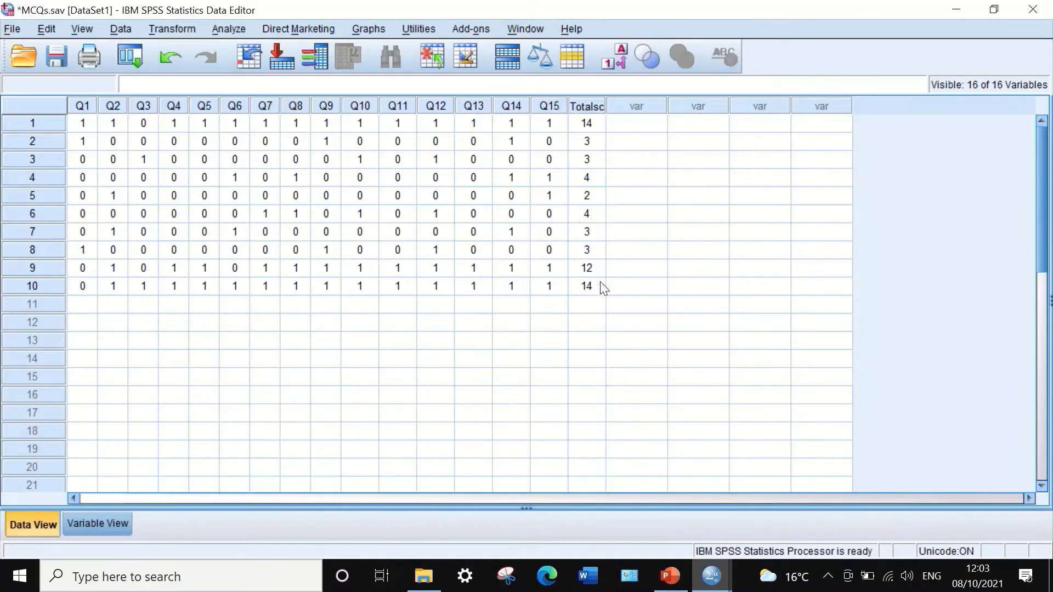
Start a Frequencies analysis with Totalscore as its only variable.
{"action": "left_click", "coordinate": [228, 29]}
{"action": "mouse_move", "coordinate": [239, 68]}
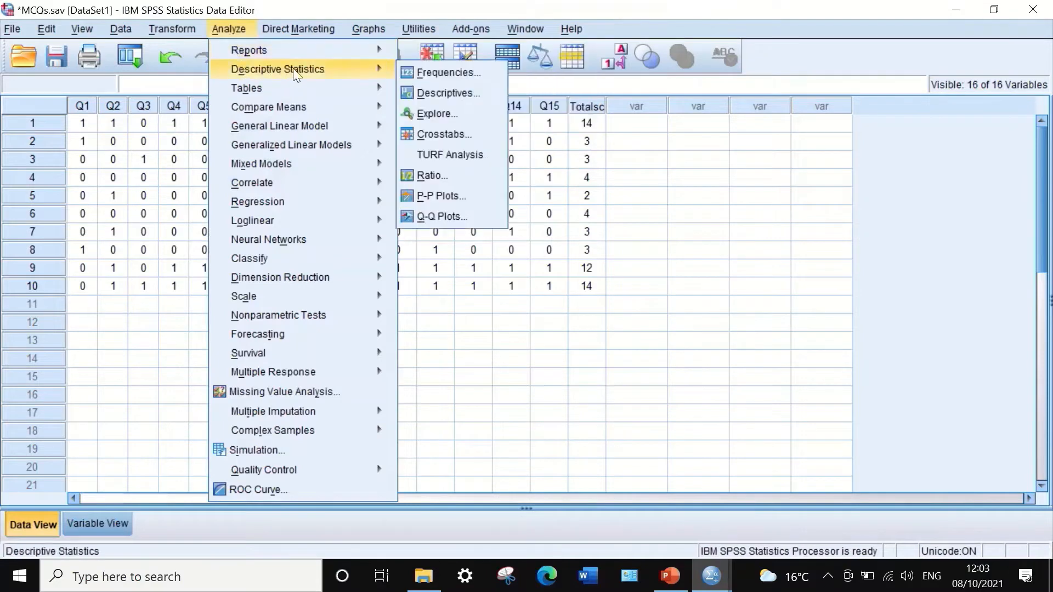
{"action": "left_click", "coordinate": [420, 74]}
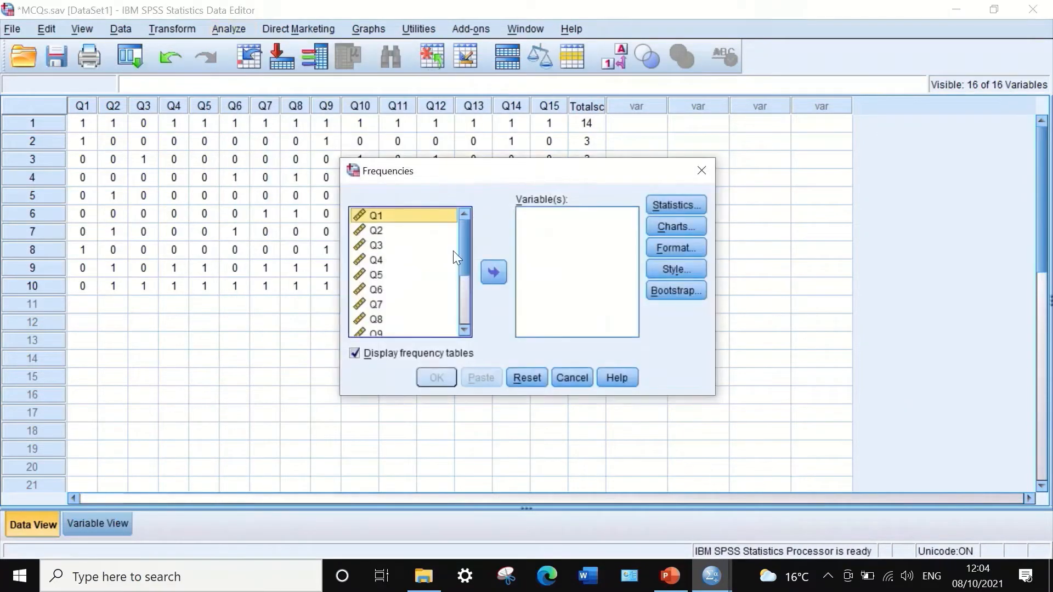
{"action": "left_click_drag", "start_coordinate": [462, 233], "coordinate": [468, 306]}
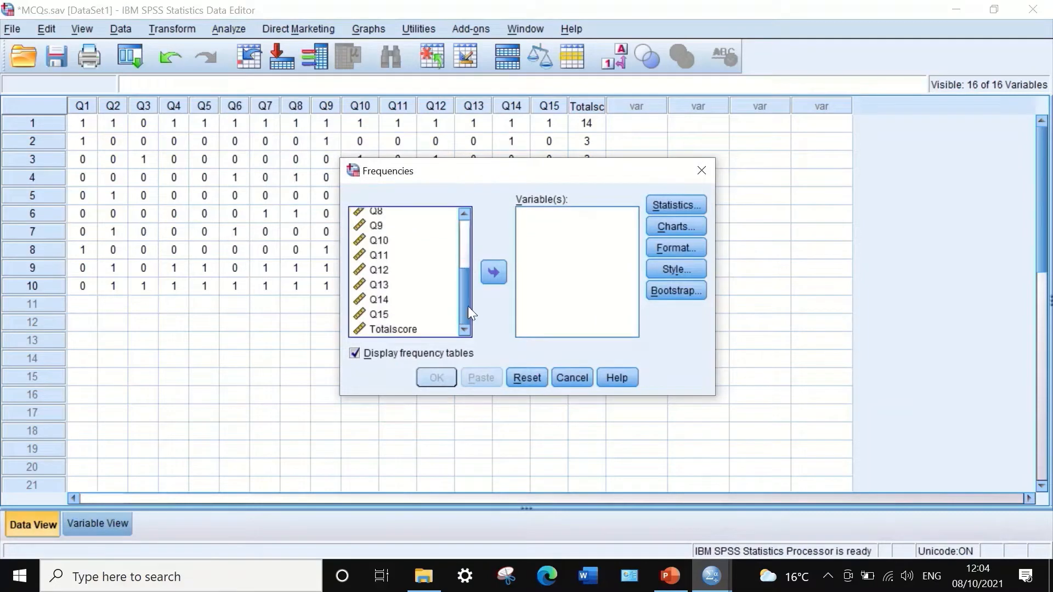
{"action": "left_click", "coordinate": [381, 330]}
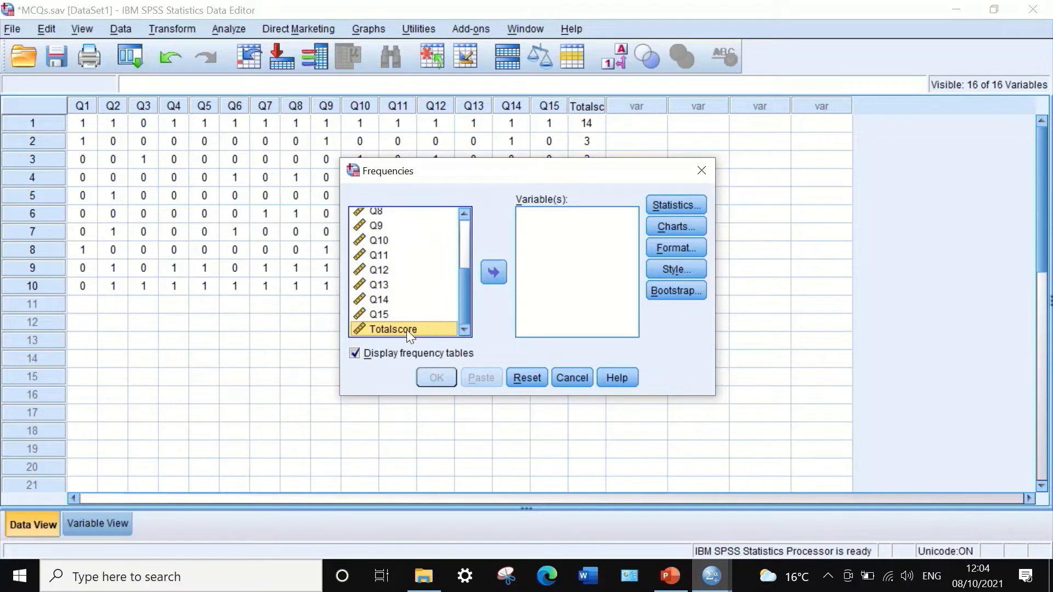
{"action": "left_click_drag", "start_coordinate": [407, 330], "coordinate": [553, 229]}
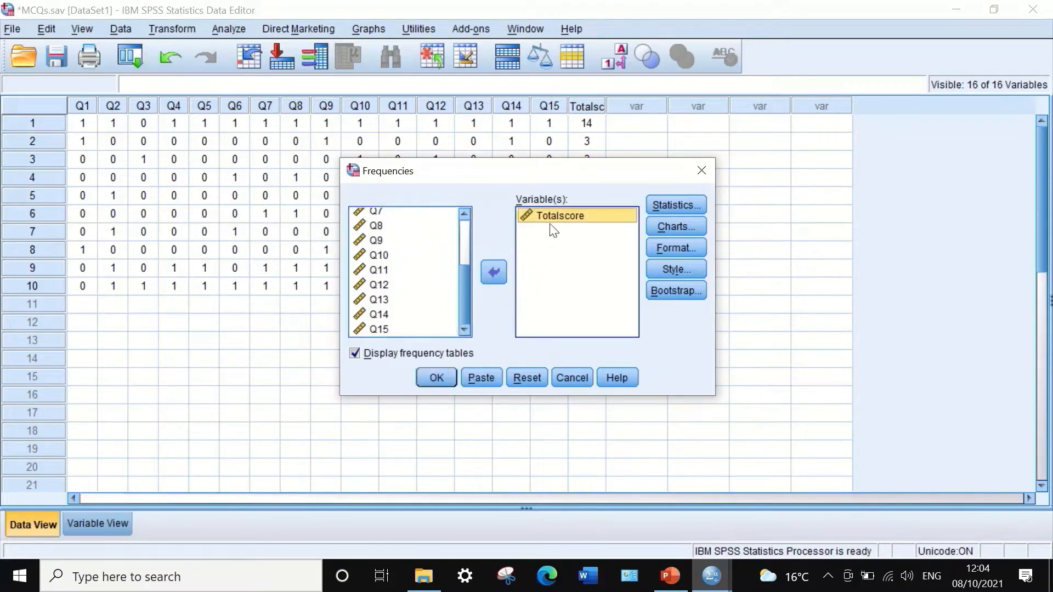
Request the Variance statistic for Totalscore and run the Frequencies analysis.
{"action": "left_click", "coordinate": [673, 200]}
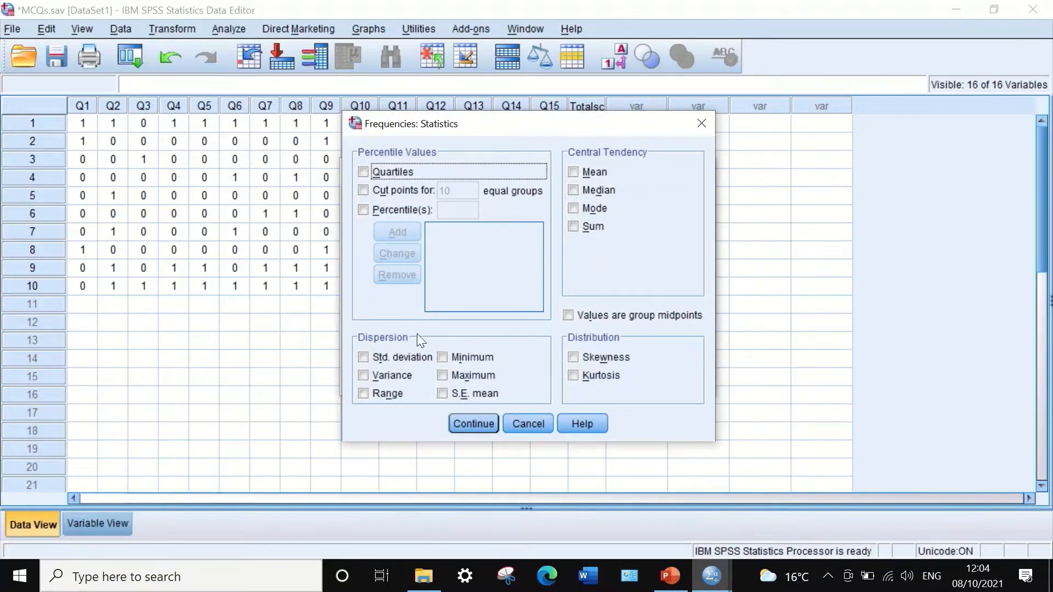
{"action": "left_click", "coordinate": [363, 375]}
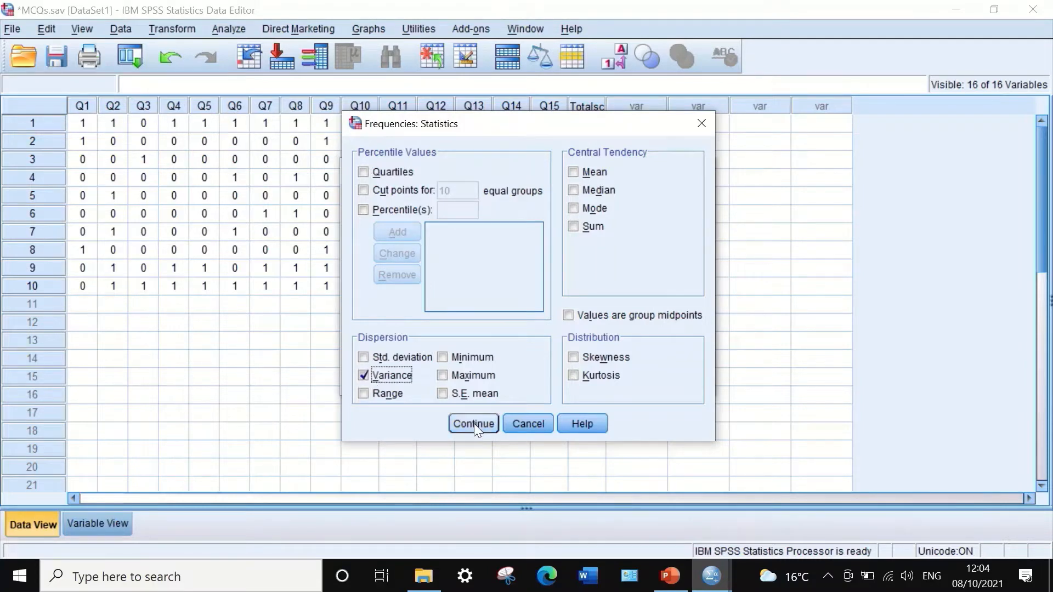
{"action": "left_click", "coordinate": [478, 423]}
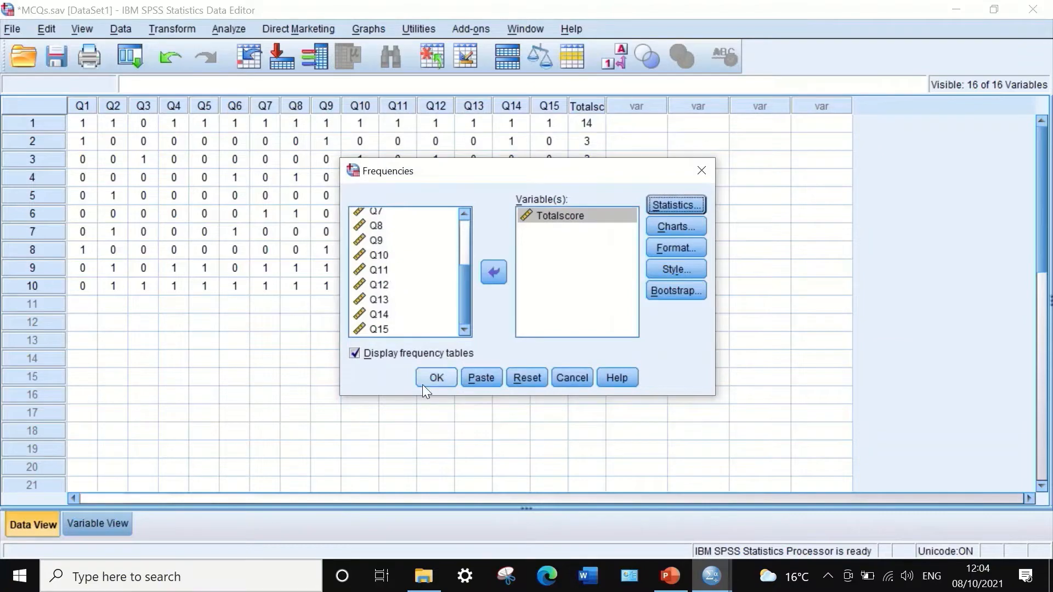
{"action": "left_click", "coordinate": [435, 378]}
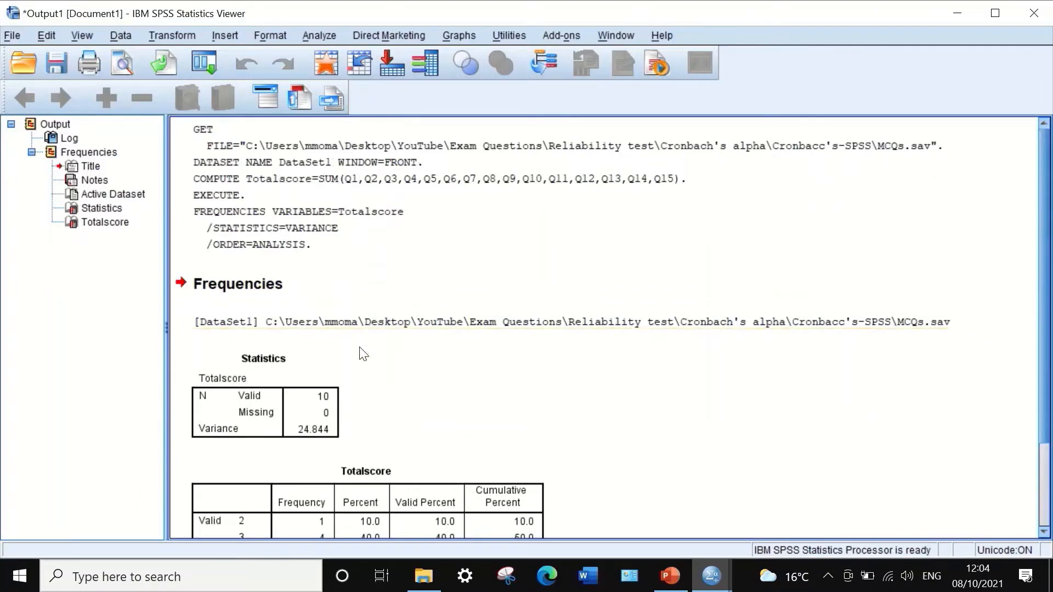
Open the Statistics output table for editing and copy the Totalscore variance value.
{"action": "scroll", "coordinate": [344, 389], "scroll_direction": "down", "scroll_amount": 2}
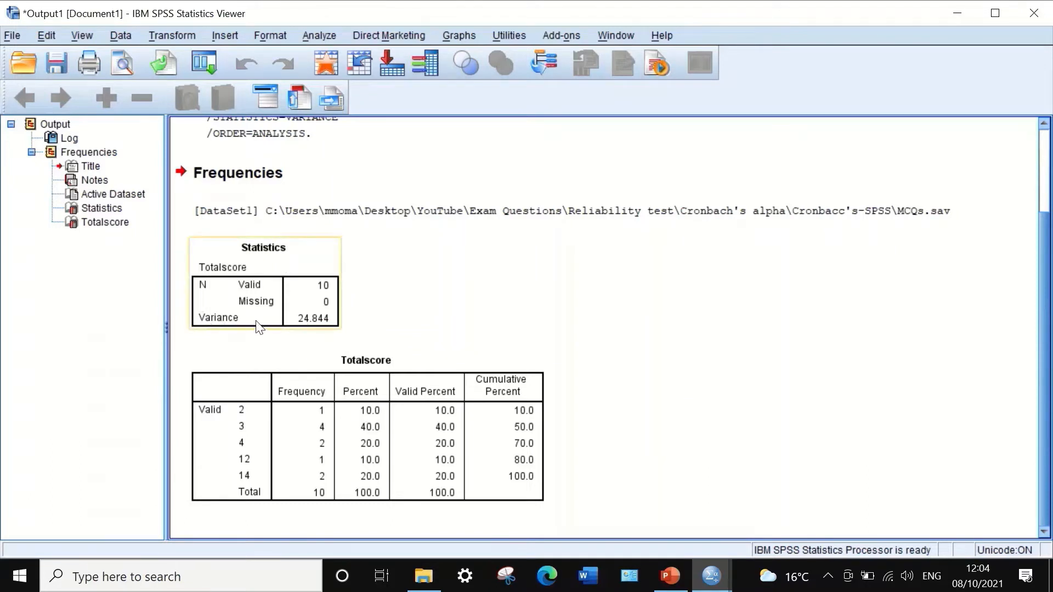
{"action": "left_click", "coordinate": [316, 325]}
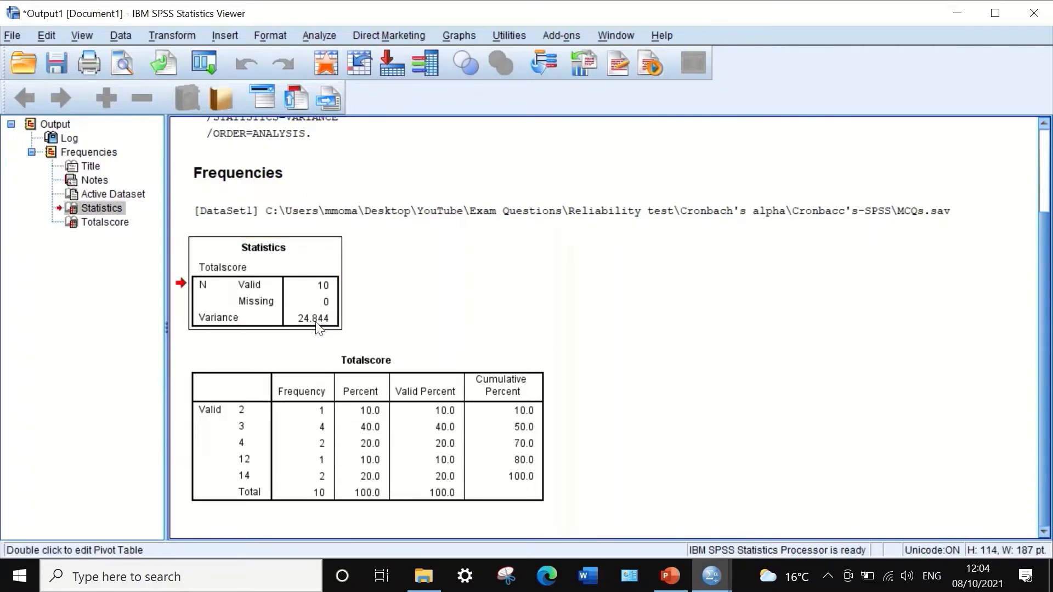
{"action": "double_click", "coordinate": [320, 327]}
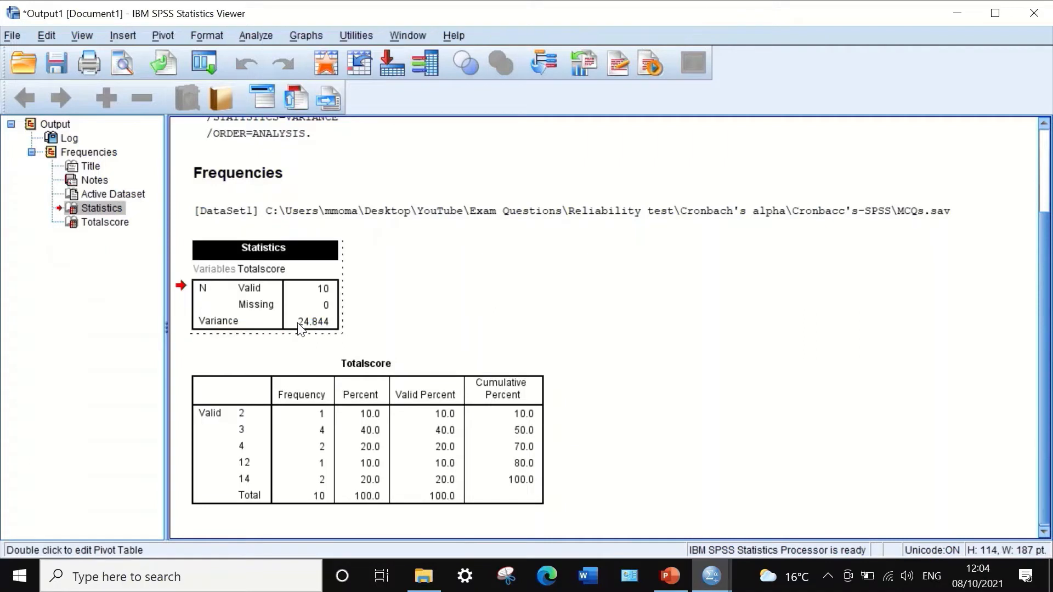
{"action": "left_click", "coordinate": [310, 324]}
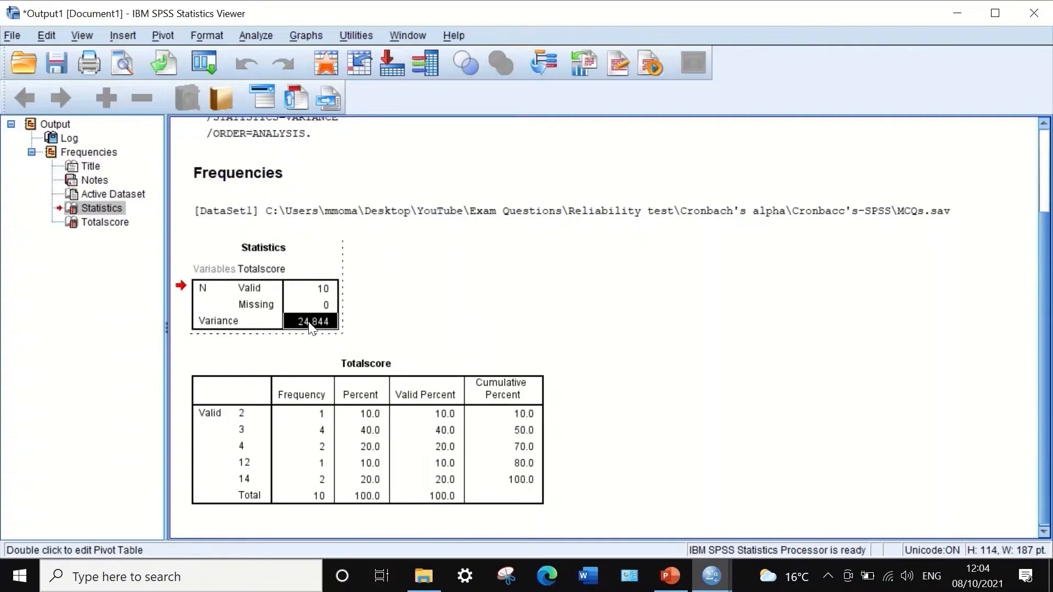
{"action": "right_click", "coordinate": [310, 323]}
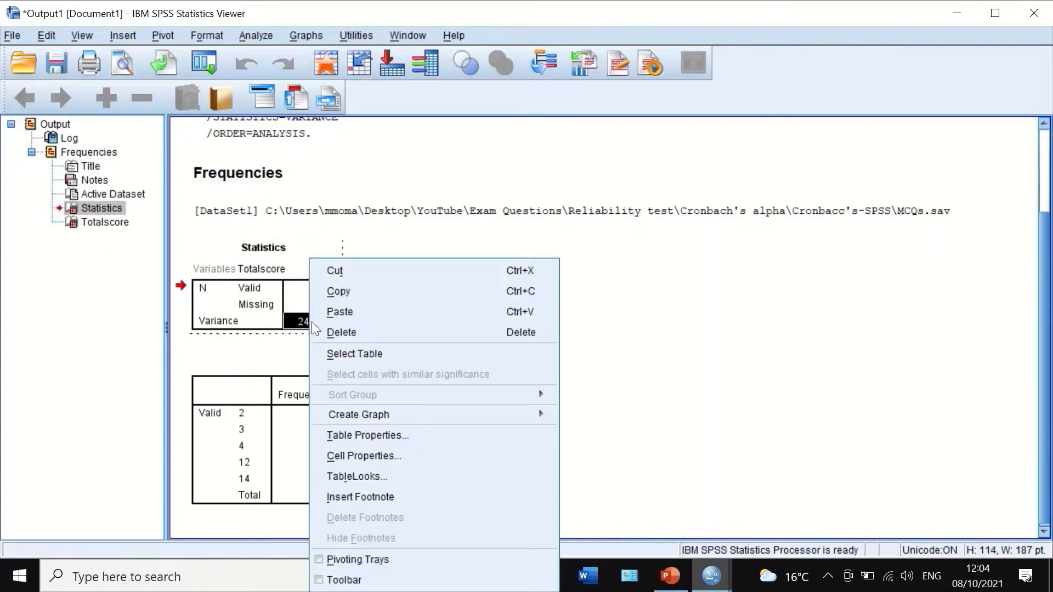
{"action": "left_click", "coordinate": [339, 292]}
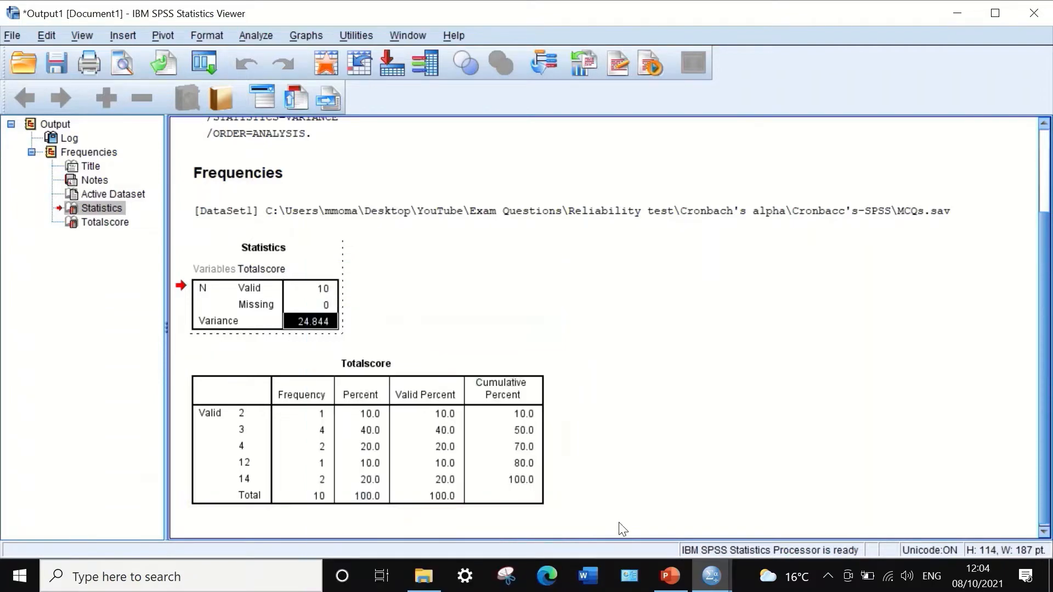
Paste the copied variance as plain text into the denominator of the second alpha equation in PowerPoint and shorten it to 24.84.
{"action": "left_click", "coordinate": [670, 576]}
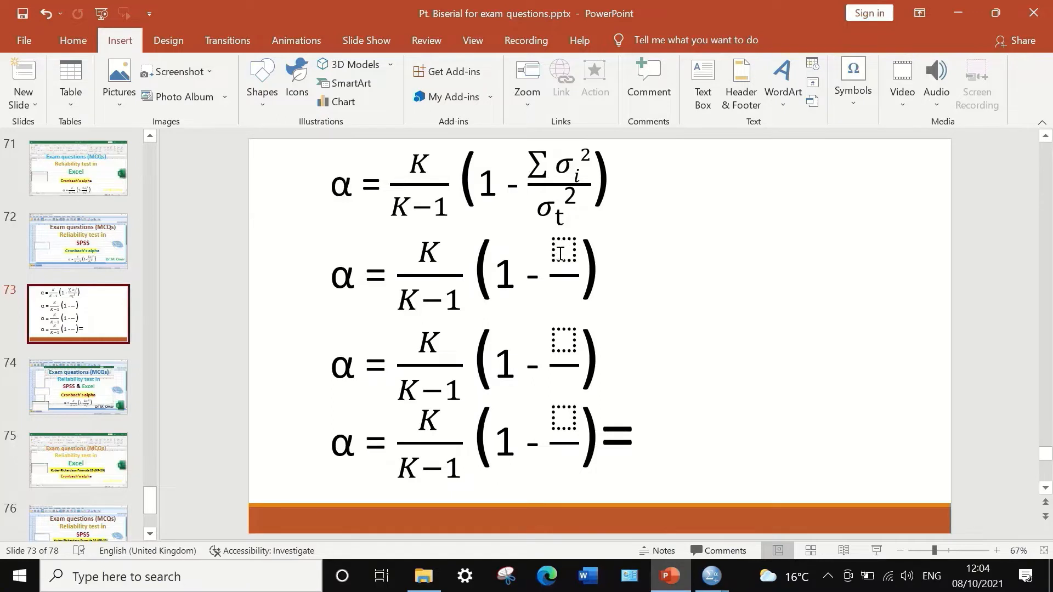
{"action": "left_click", "coordinate": [561, 296]}
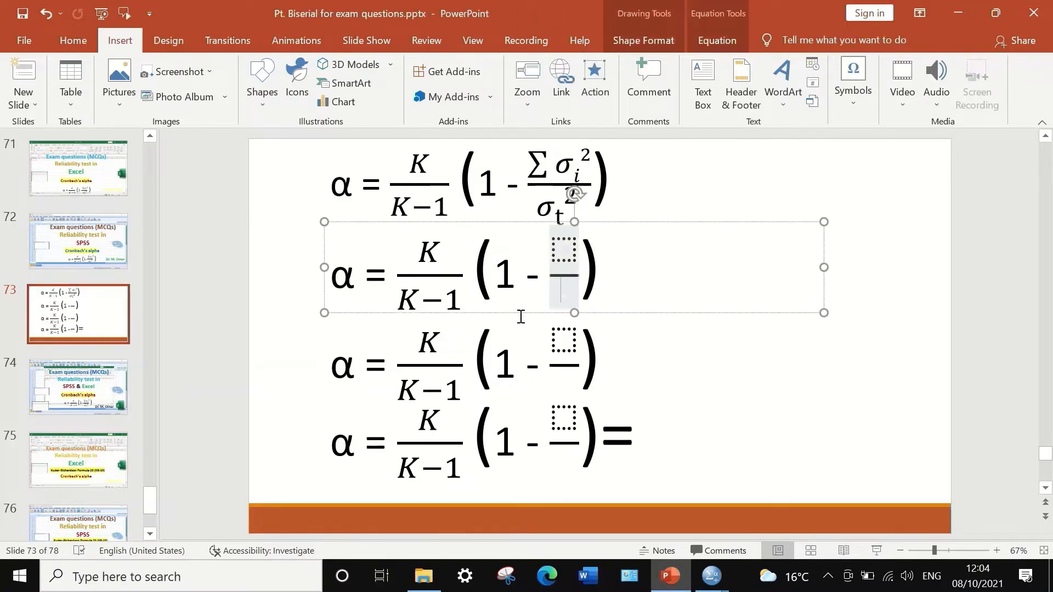
{"action": "right_click", "coordinate": [565, 294]}
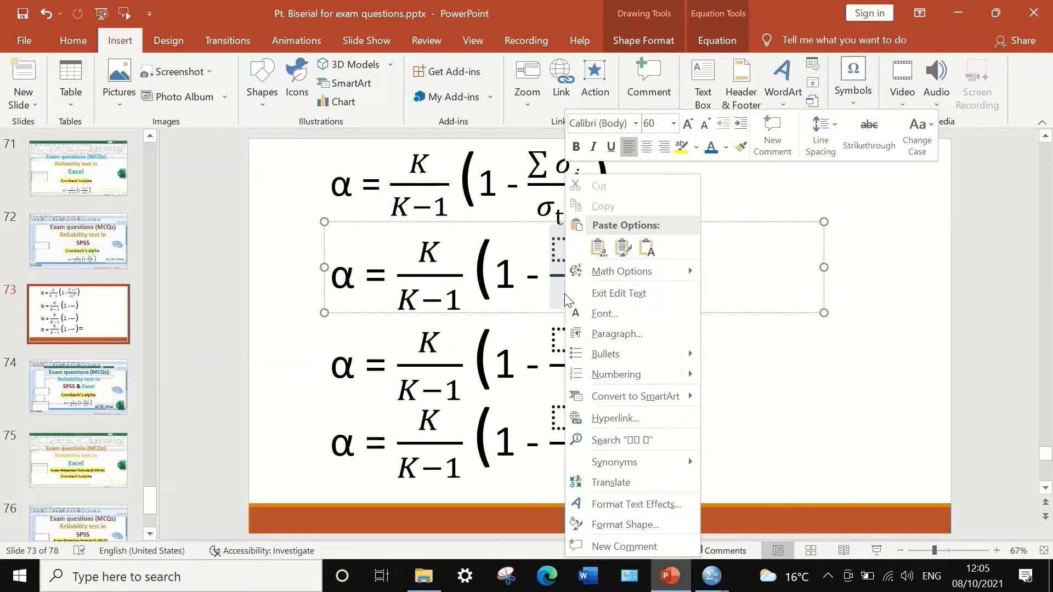
{"action": "left_click", "coordinate": [647, 251]}
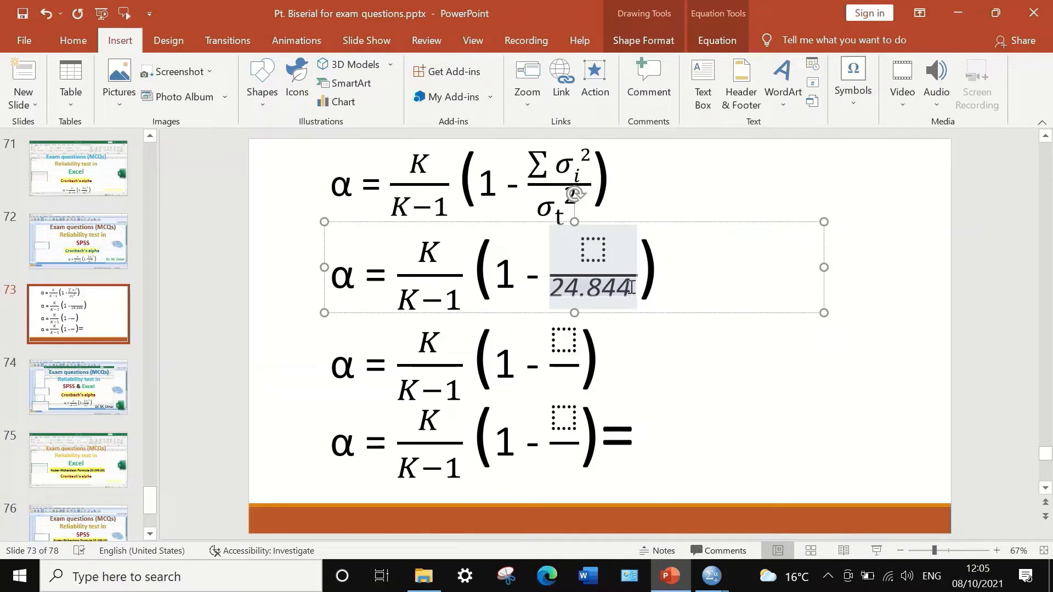
{"action": "key", "text": "BackSpace"}
{"action": "key", "text": "BackSpace"}
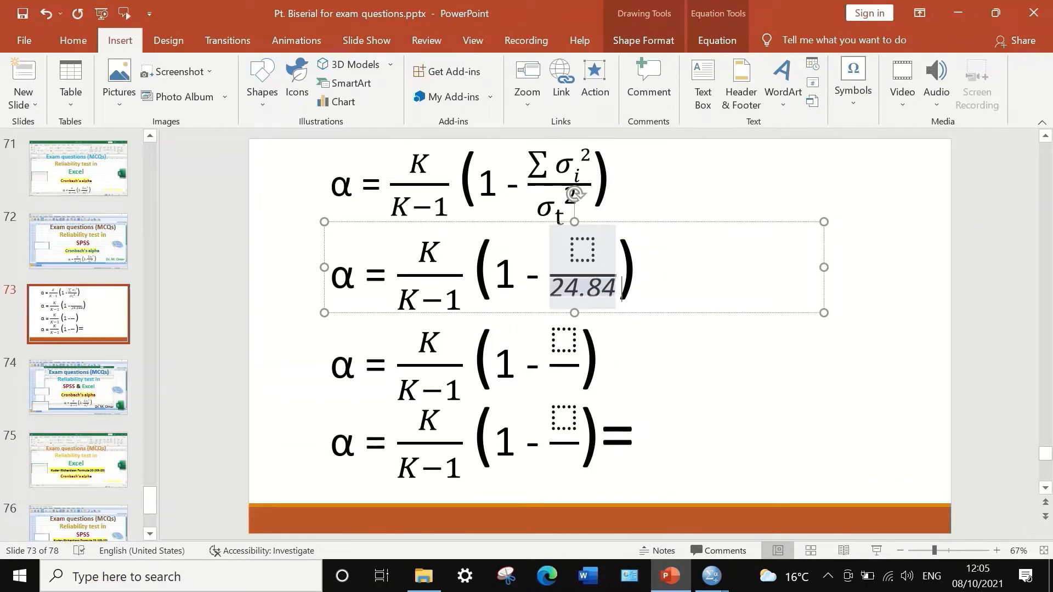
{"action": "left_click", "coordinate": [686, 368]}
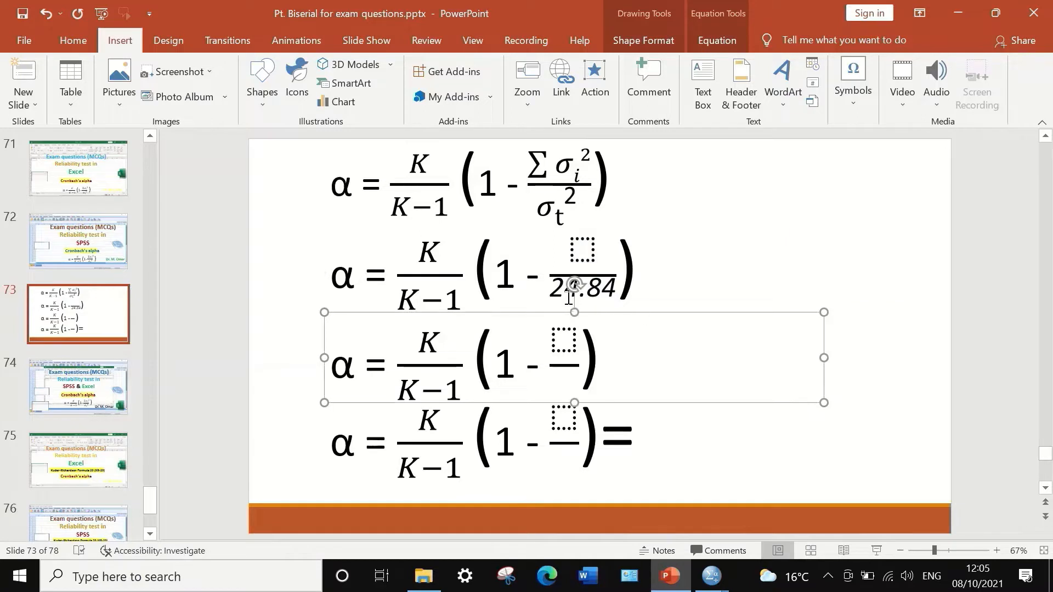
{"action": "left_click", "coordinate": [685, 258]}
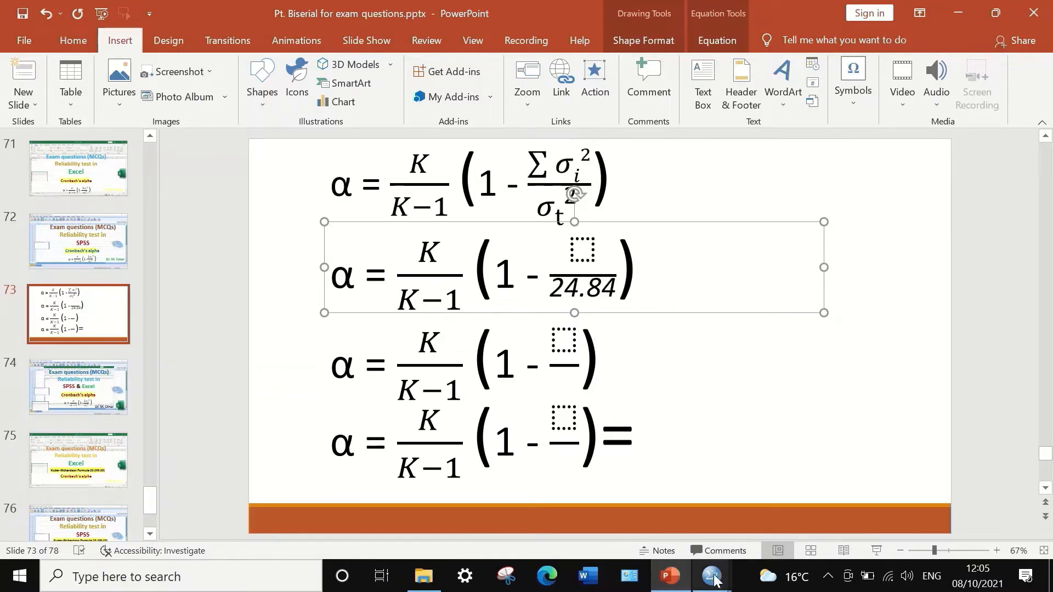
Switch to the MCQs.sav data in SPSS and transpose all variables, Q1 to Q15 and Totalscore, into a new dataset.
{"action": "mouse_move", "coordinate": [714, 579]}
{"action": "left_click", "coordinate": [796, 496]}
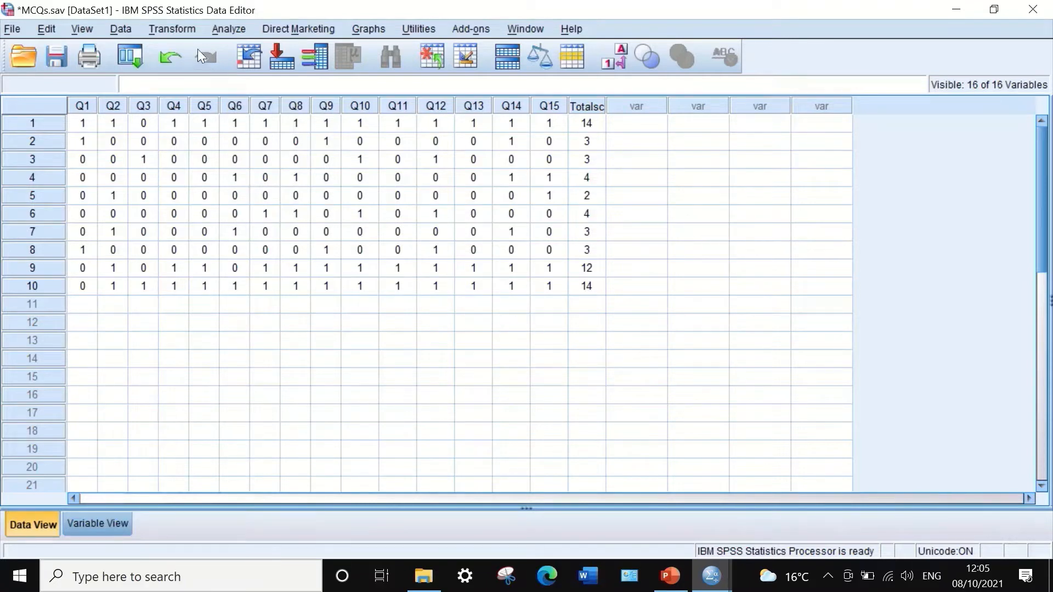
{"action": "left_click", "coordinate": [120, 30]}
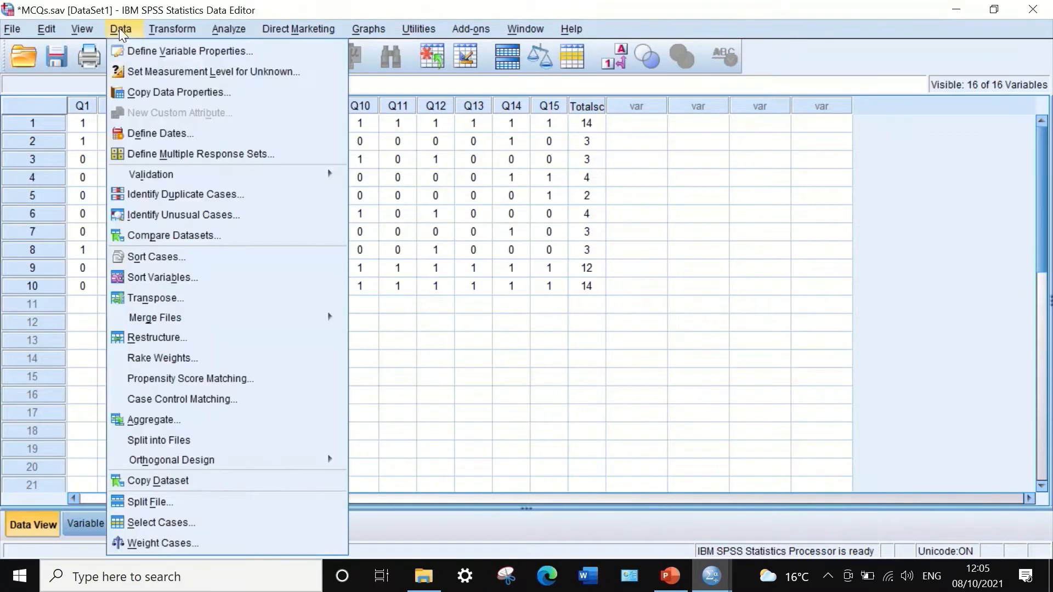
{"action": "left_click", "coordinate": [170, 298]}
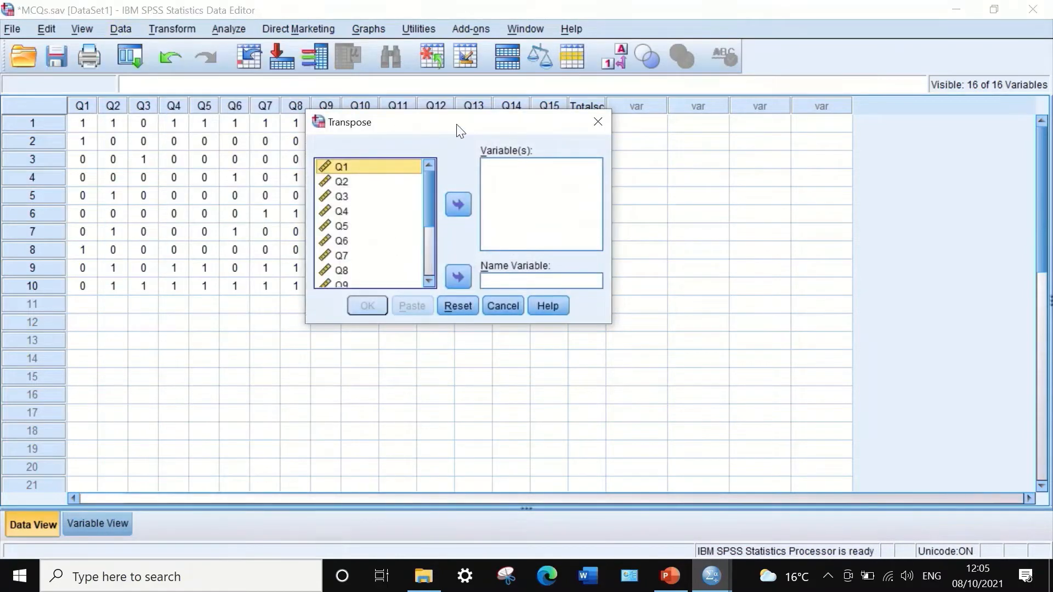
{"action": "left_click_drag", "start_coordinate": [457, 129], "coordinate": [493, 131]}
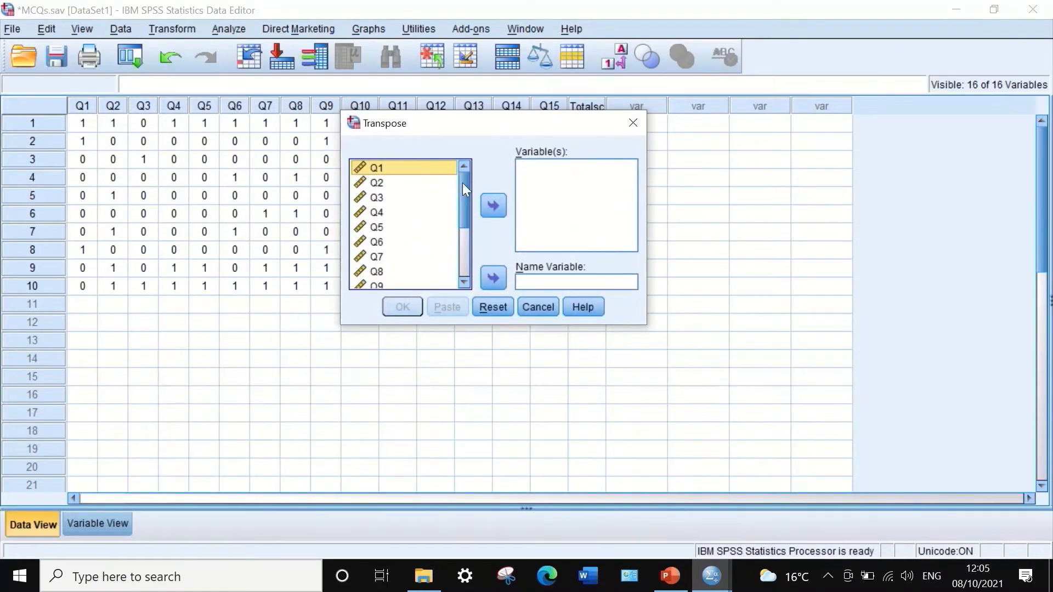
{"action": "left_click_drag", "start_coordinate": [466, 182], "coordinate": [468, 226]}
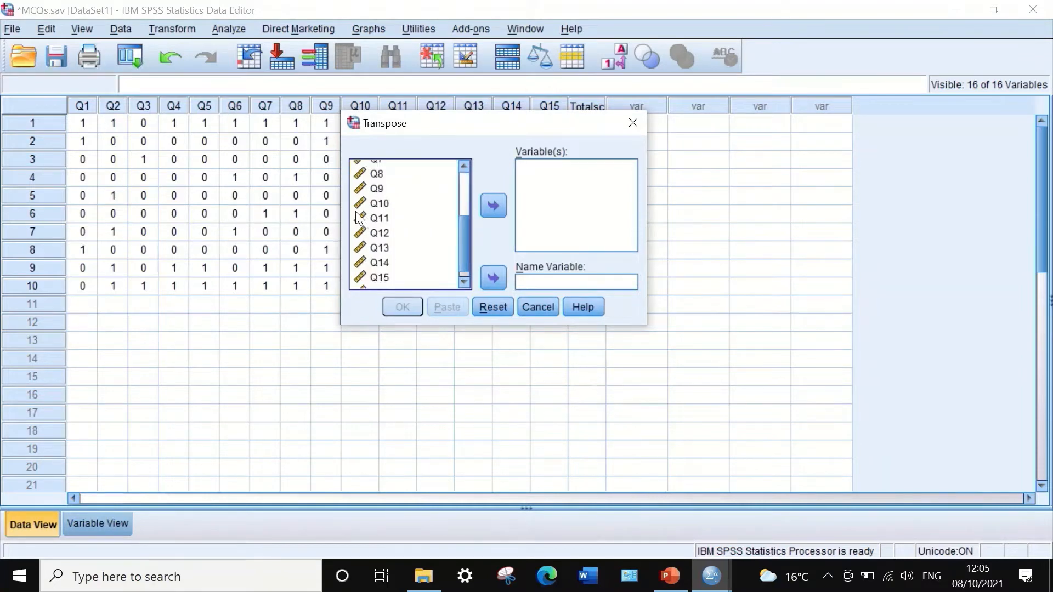
{"action": "key", "text": "ctrl+a"}
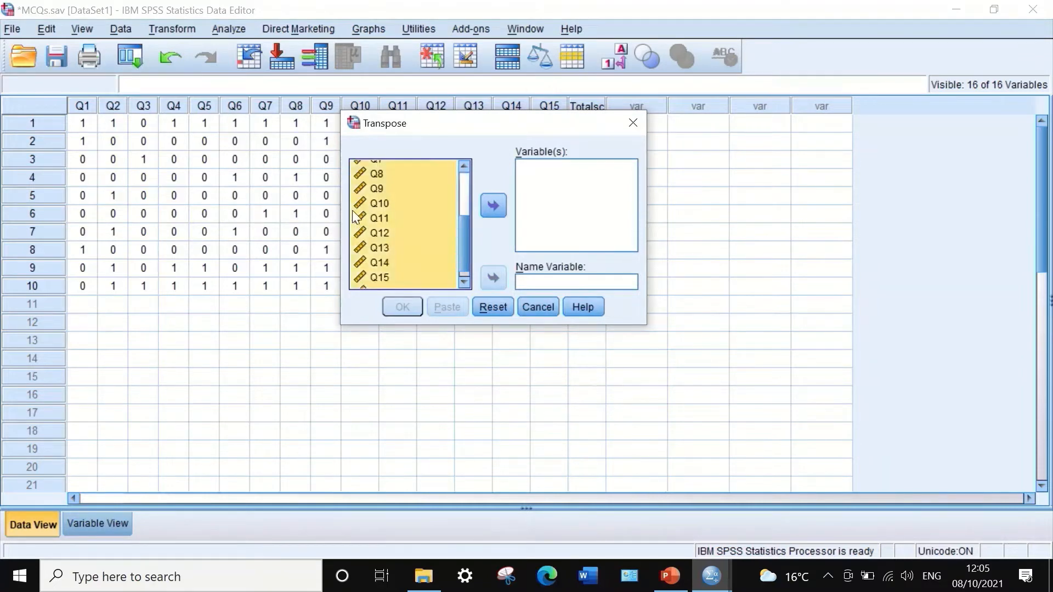
{"action": "left_click", "coordinate": [492, 207]}
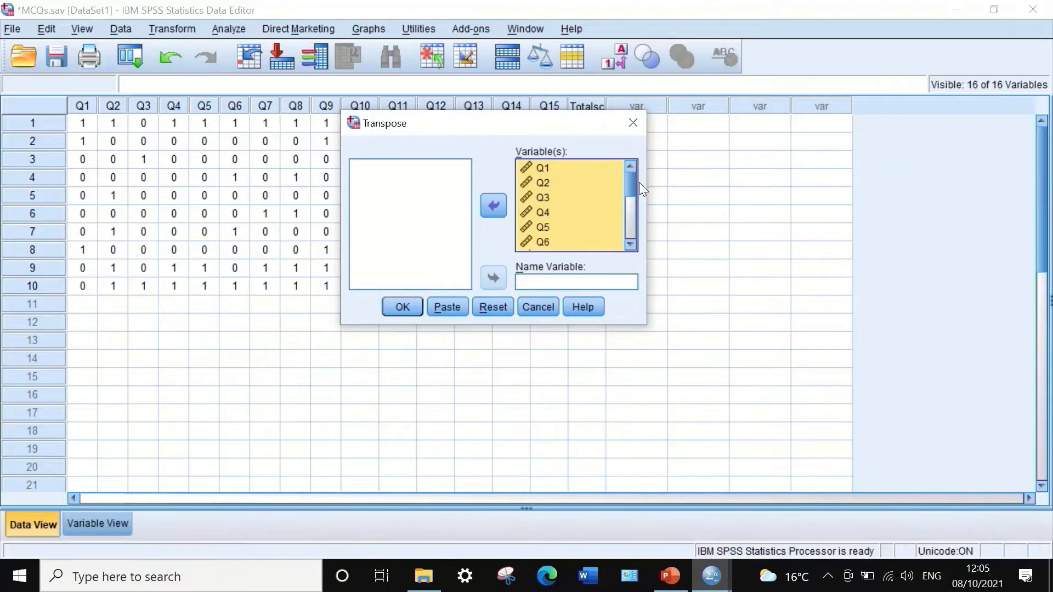
{"action": "left_click_drag", "start_coordinate": [634, 186], "coordinate": [636, 249]}
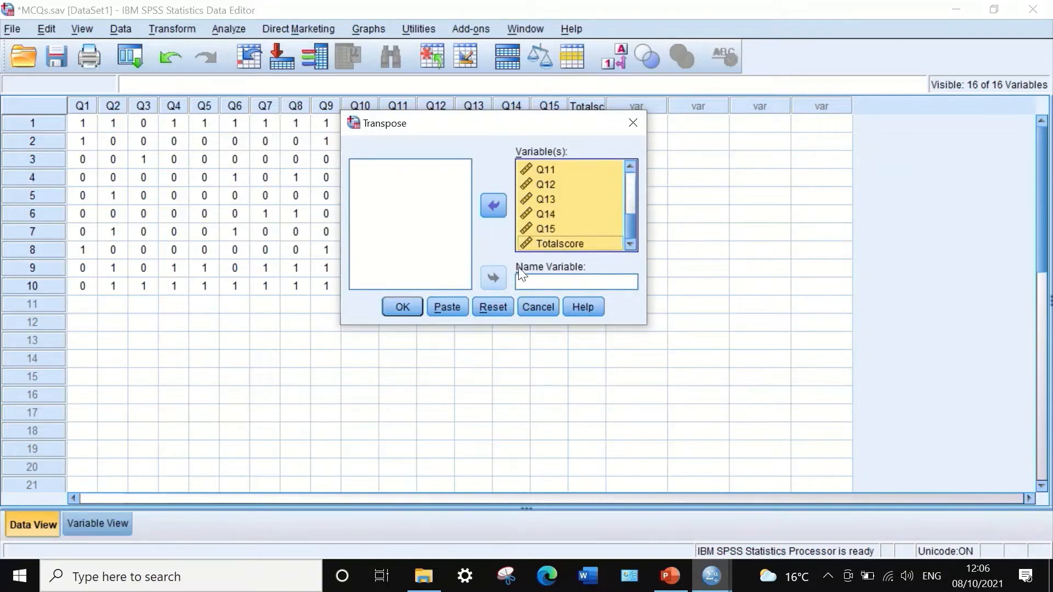
{"action": "left_click", "coordinate": [395, 308]}
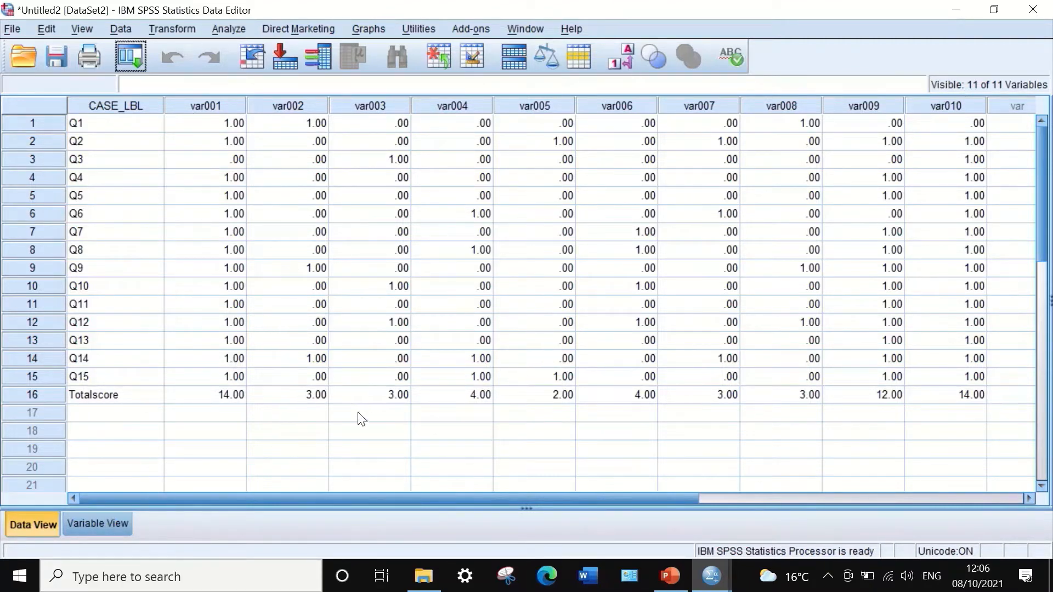
Set the decimals of var001 through var010 to 0 in the transposed dataset's variable definitions.
{"action": "left_click", "coordinate": [106, 521]}
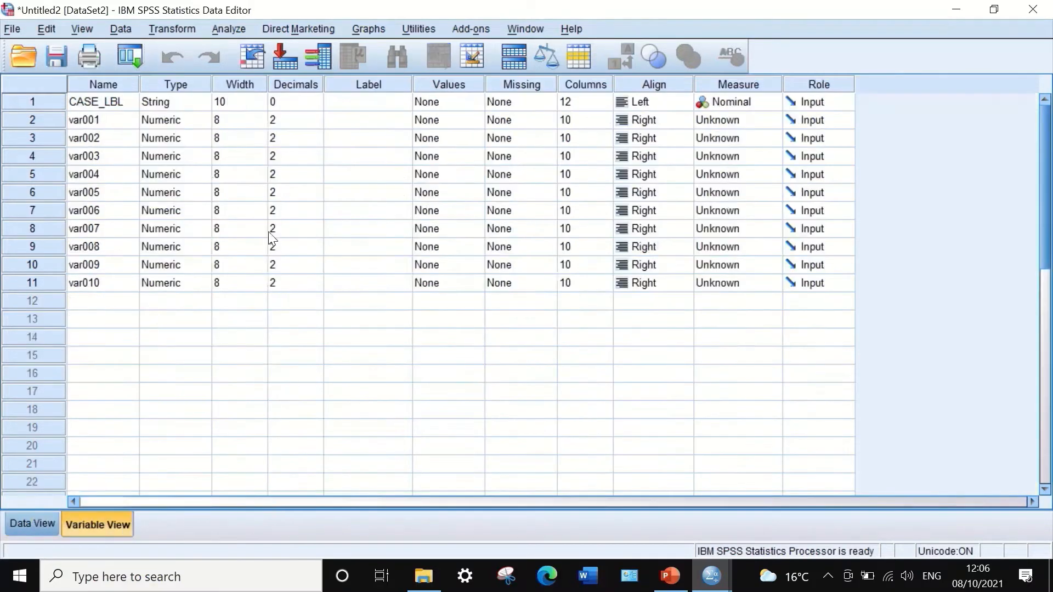
{"action": "left_click", "coordinate": [310, 119]}
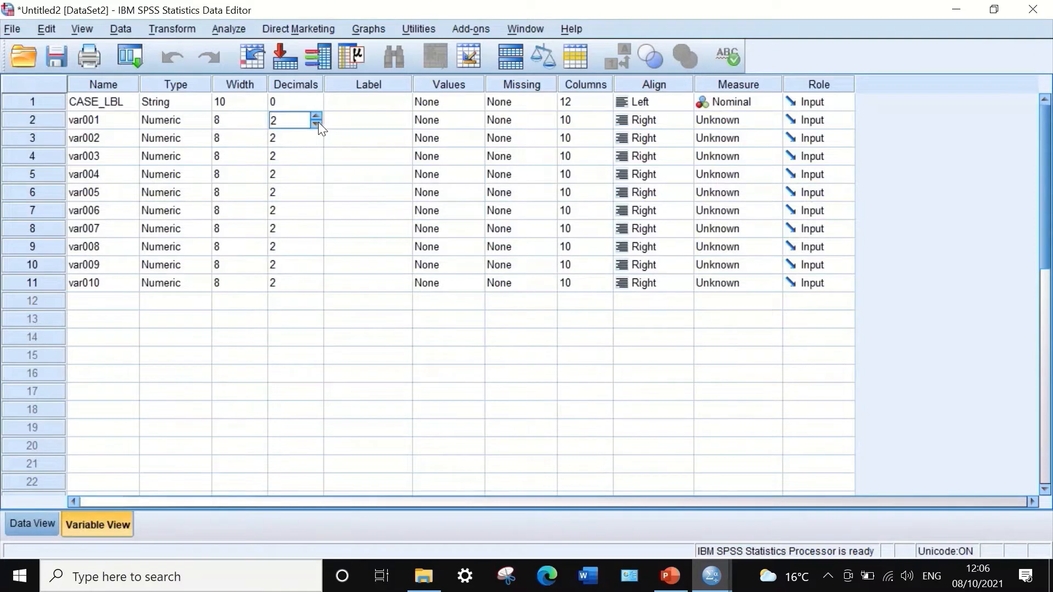
{"action": "left_click", "coordinate": [316, 123]}
{"action": "left_click", "coordinate": [316, 124]}
{"action": "left_click", "coordinate": [289, 104]}
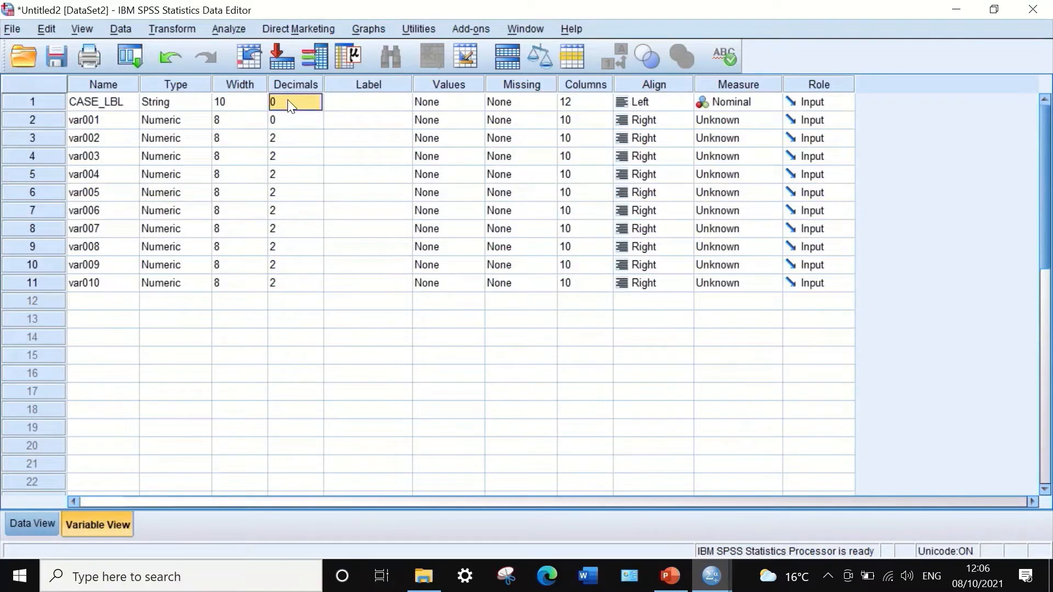
{"action": "left_click", "coordinate": [289, 119]}
{"action": "left_click_drag", "start_coordinate": [293, 142], "coordinate": [285, 277]}
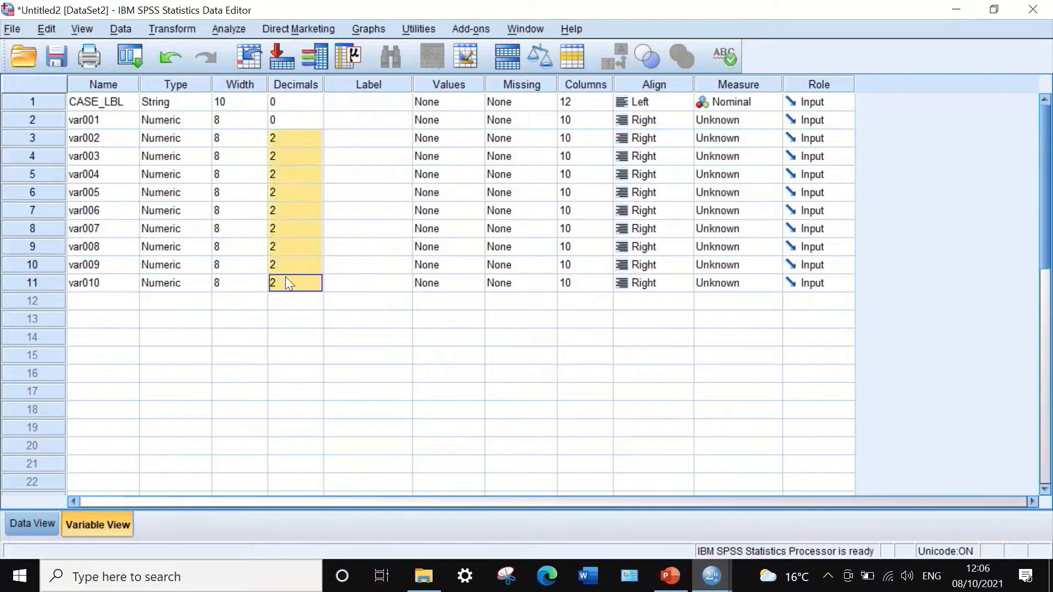
{"action": "type", "text": "0 0 0 0 0 0 0 0 0"}
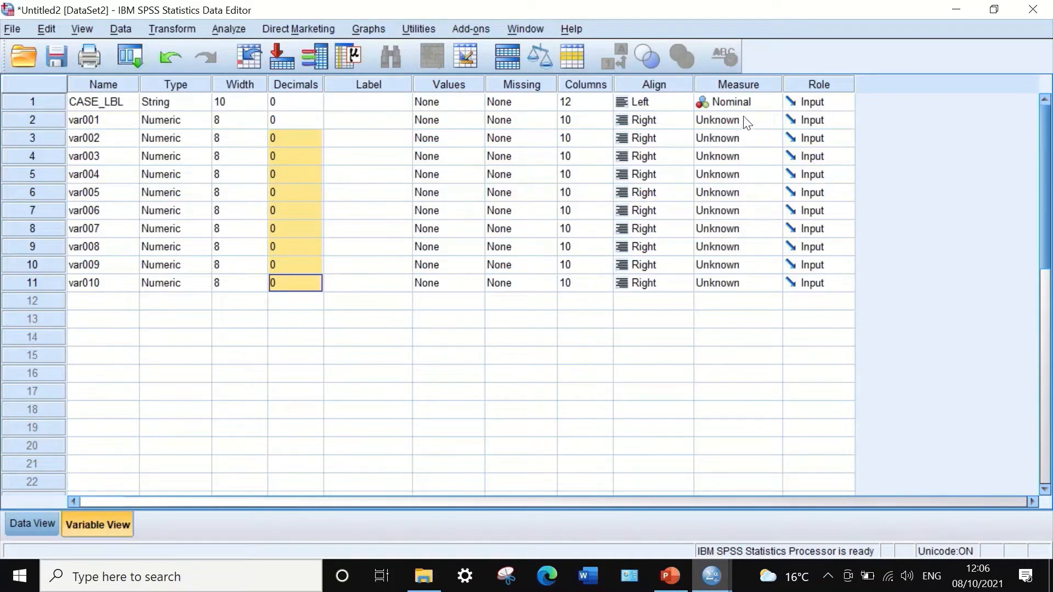
Set the measurement level of var001 through var010 to Scale.
{"action": "left_click", "coordinate": [763, 122]}
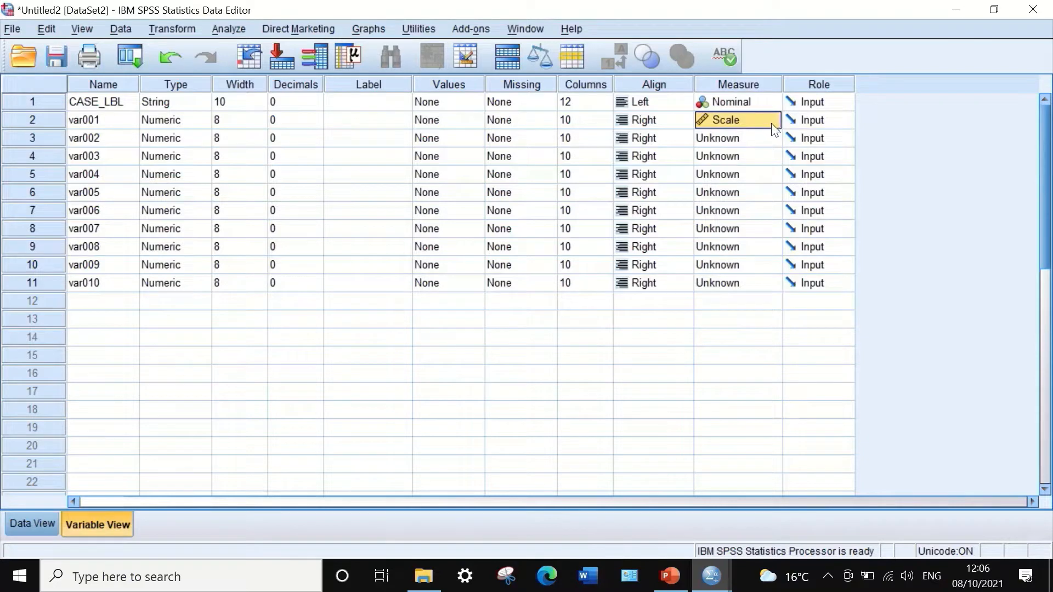
{"action": "left_click", "coordinate": [744, 139]}
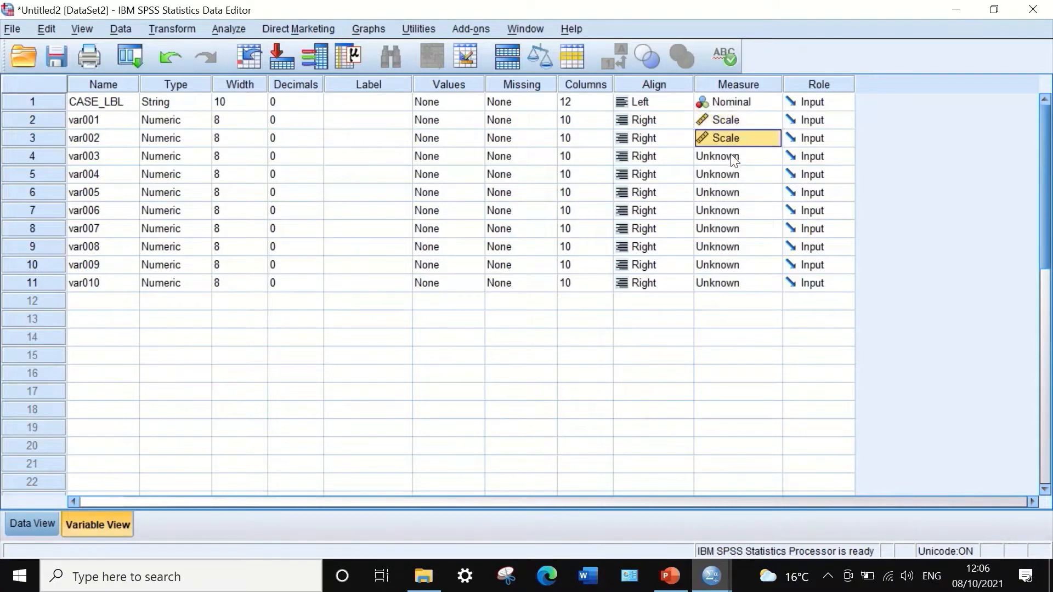
{"action": "left_click", "coordinate": [734, 159]}
{"action": "double_click", "coordinate": [722, 177]}
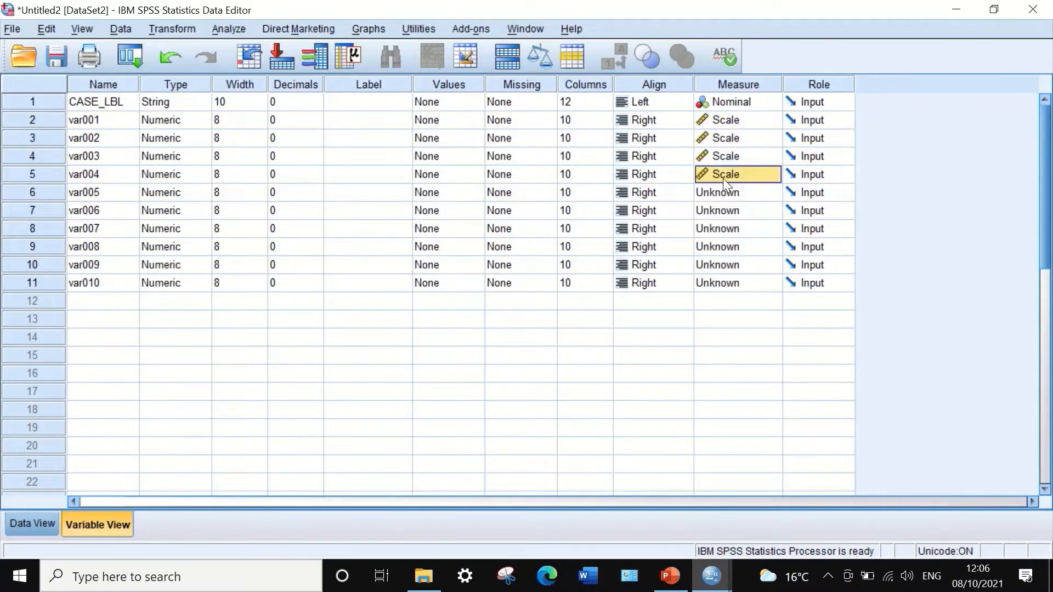
{"action": "left_click", "coordinate": [724, 195]}
{"action": "double_click", "coordinate": [722, 214]}
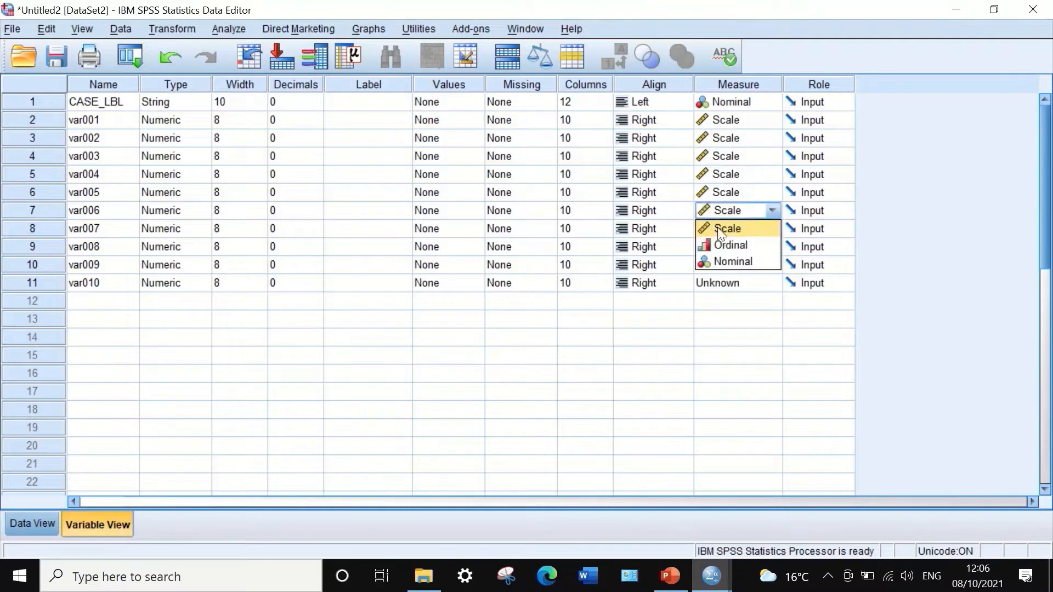
{"action": "left_click", "coordinate": [720, 233]}
{"action": "double_click", "coordinate": [718, 235]}
{"action": "left_click", "coordinate": [720, 247]}
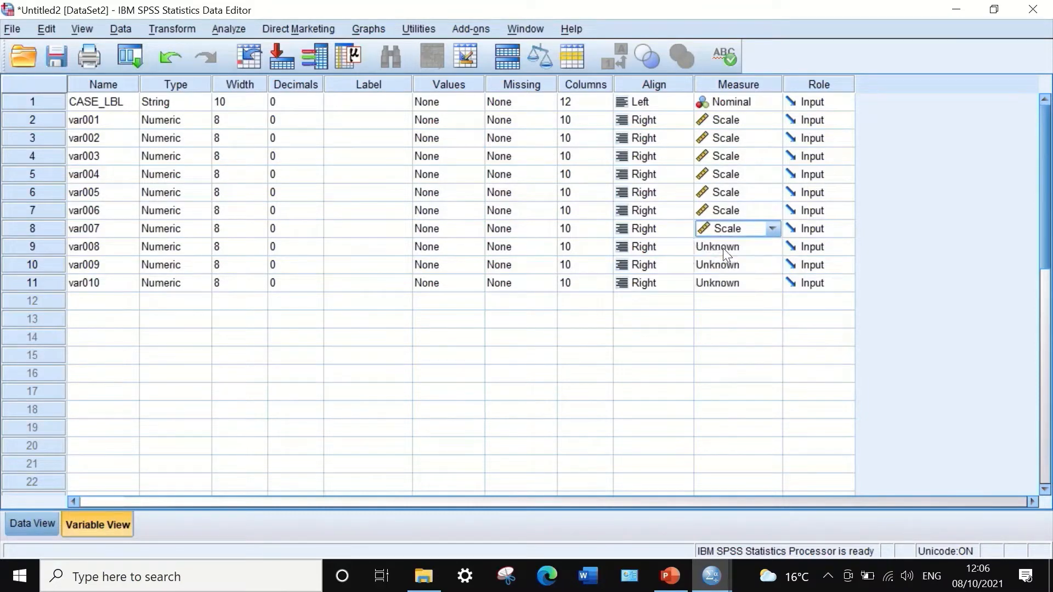
{"action": "double_click", "coordinate": [723, 248]}
{"action": "left_click", "coordinate": [725, 264]}
{"action": "left_click", "coordinate": [726, 267]}
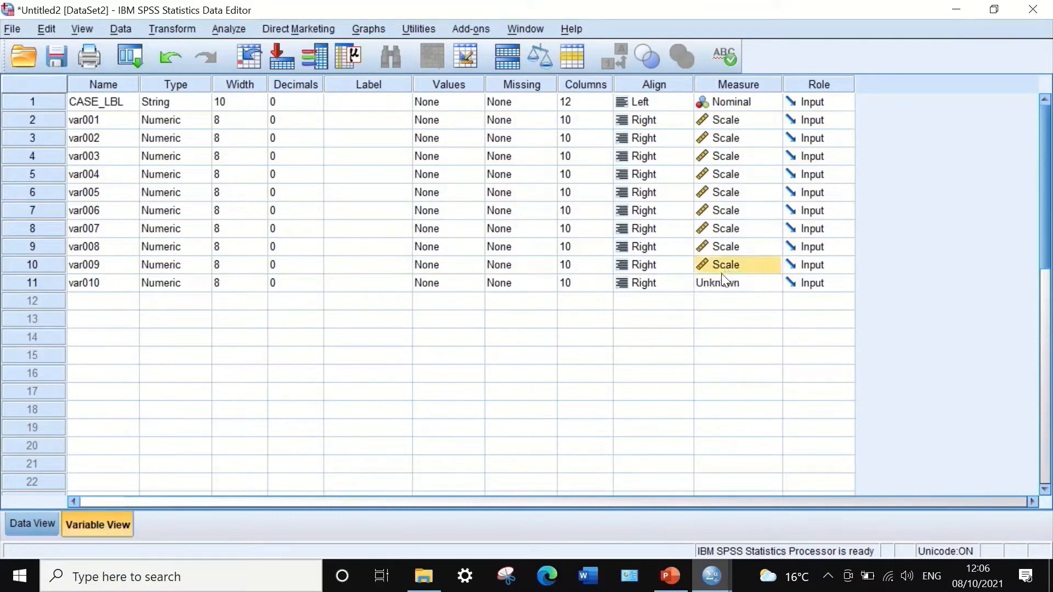
{"action": "left_click", "coordinate": [723, 283]}
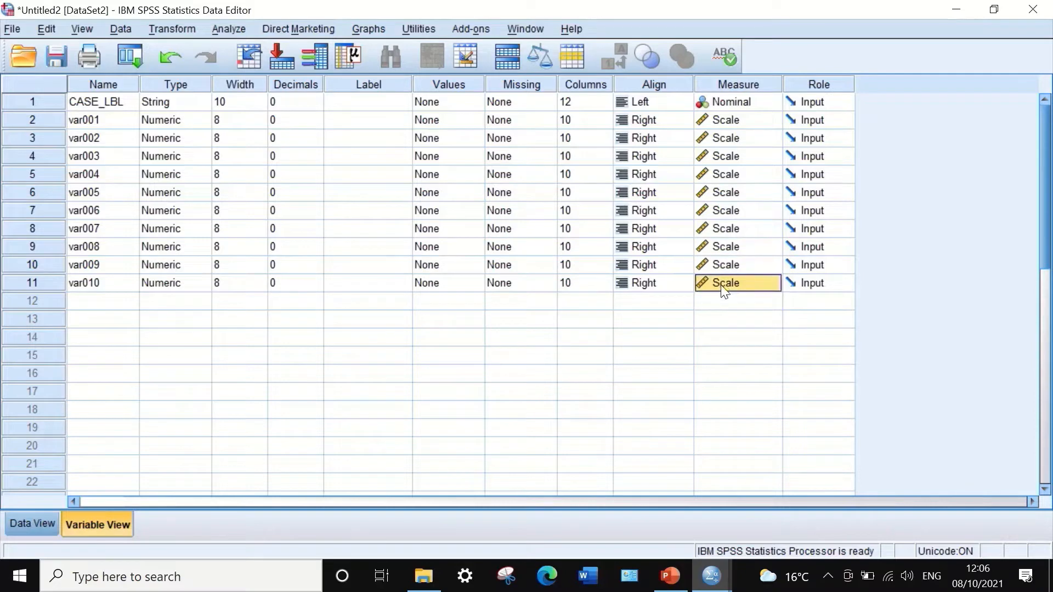
Set the alignment of CASE_LBL and var001 to Center.
{"action": "double_click", "coordinate": [661, 103]}
{"action": "left_click", "coordinate": [644, 138]}
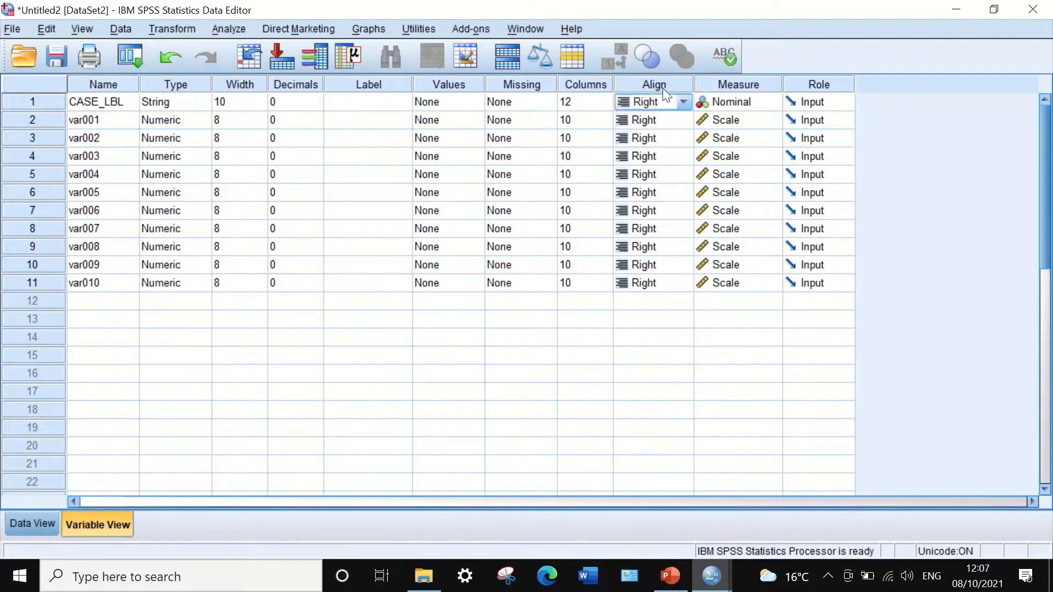
{"action": "left_click", "coordinate": [669, 103]}
{"action": "left_click", "coordinate": [649, 153]}
{"action": "left_click", "coordinate": [663, 122]}
{"action": "left_click", "coordinate": [667, 123]}
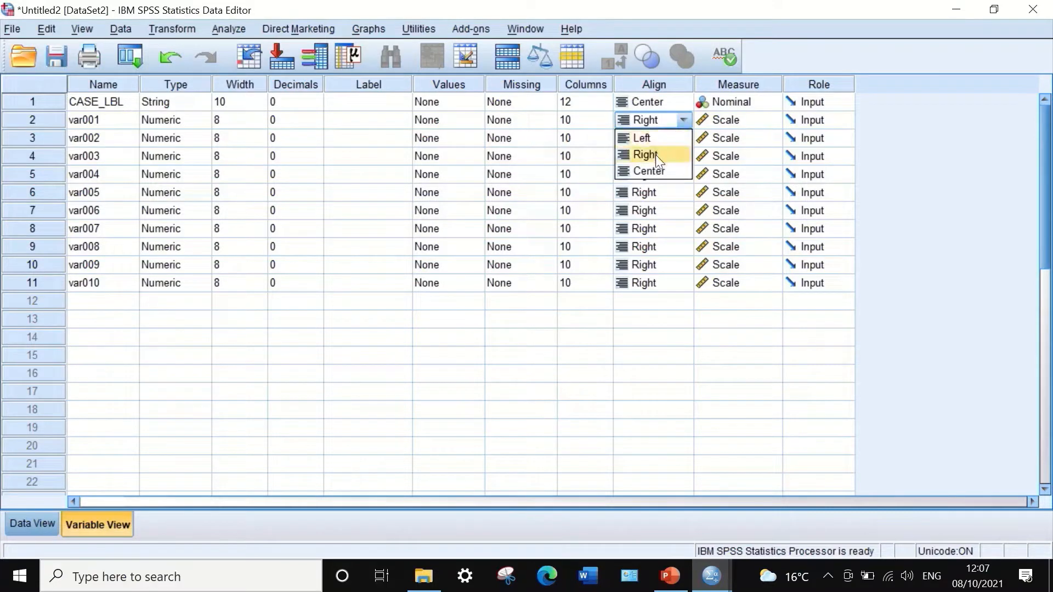
{"action": "left_click", "coordinate": [653, 167]}
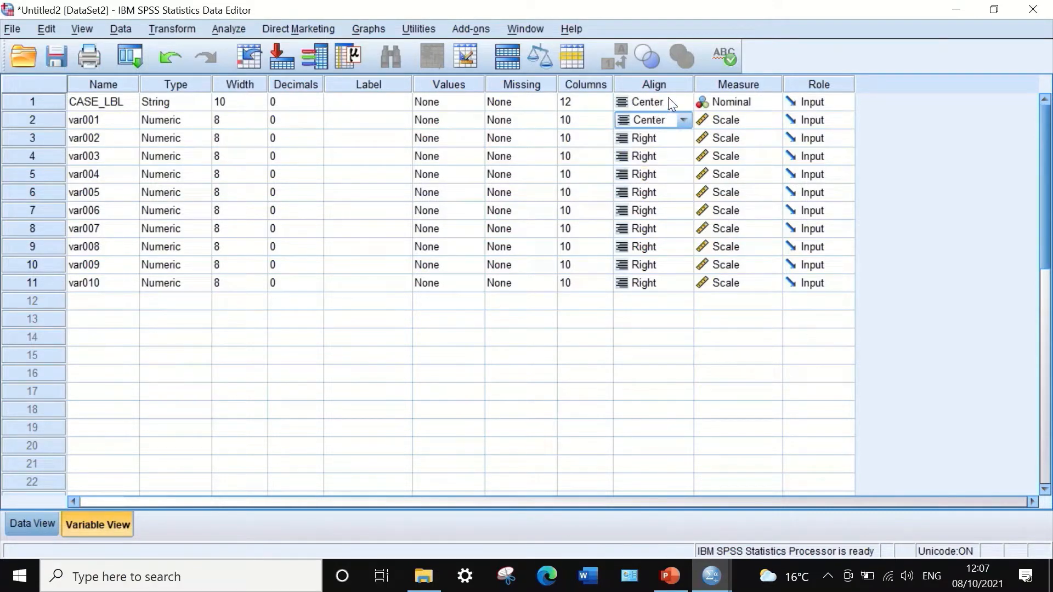
Copy CASE_LBL's Center alignment and apply it to var002 through var010.
{"action": "left_click", "coordinate": [668, 103]}
{"action": "left_click", "coordinate": [667, 102]}
{"action": "double_click", "coordinate": [647, 177]}
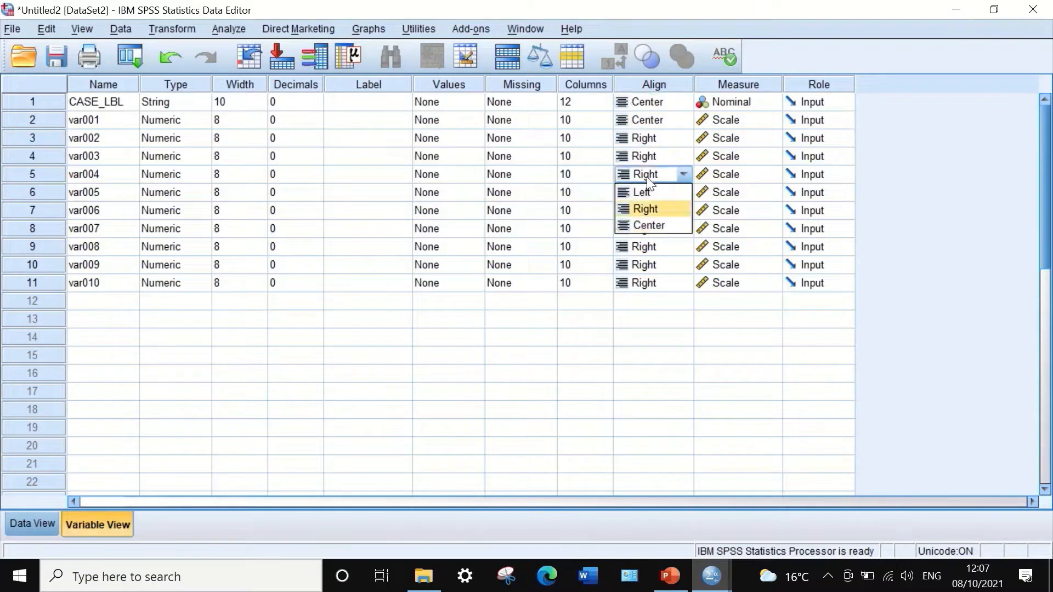
{"action": "left_click", "coordinate": [679, 132]}
{"action": "left_click", "coordinate": [682, 107]}
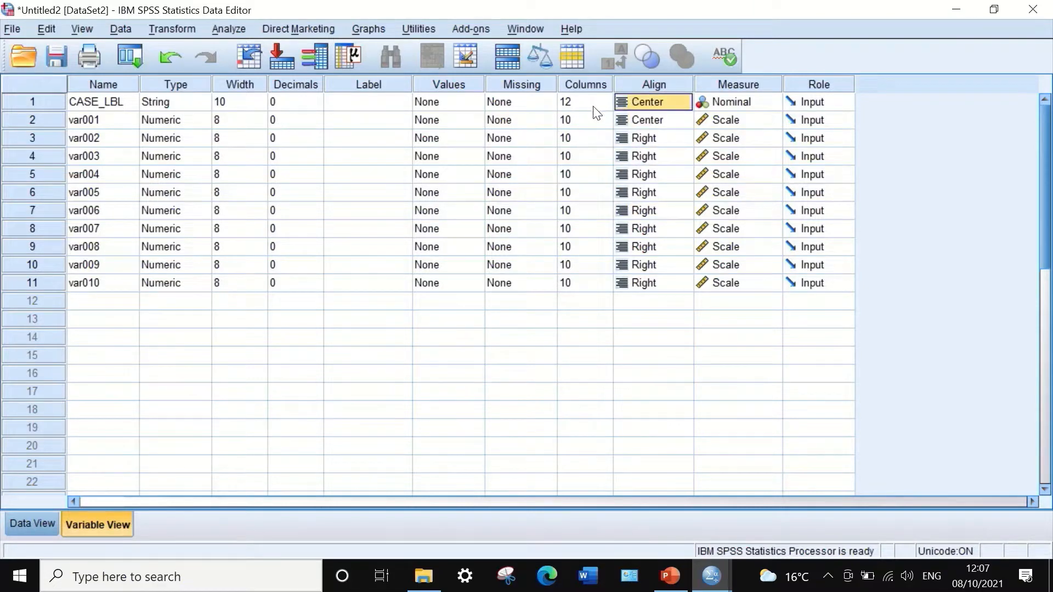
{"action": "left_click_drag", "start_coordinate": [658, 137], "coordinate": [656, 283]}
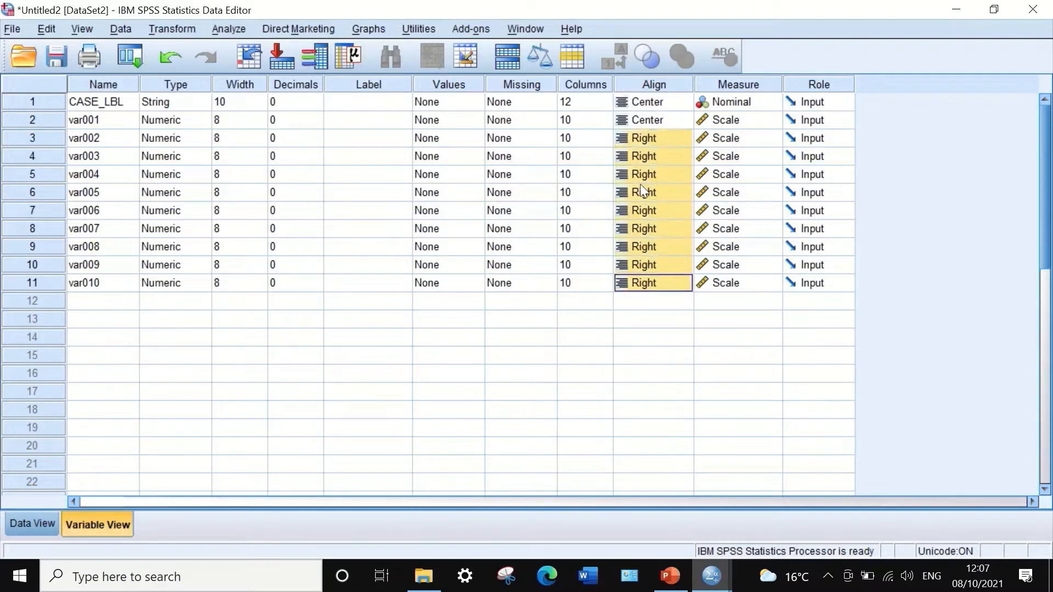
{"action": "right_click", "coordinate": [667, 176]}
{"action": "left_click", "coordinate": [690, 209]}
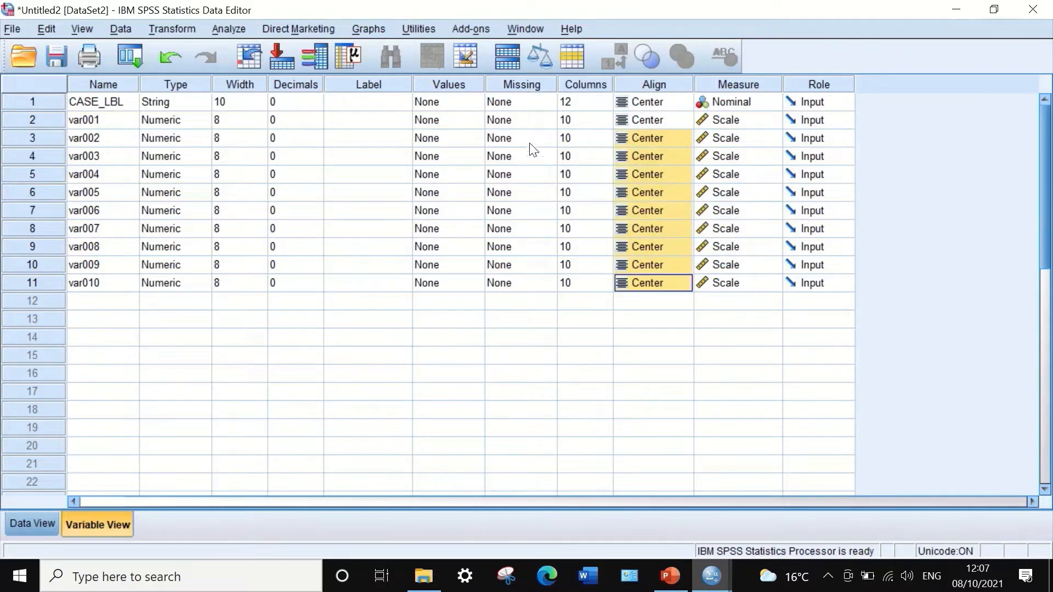
Reduce the display column width of CASE_LBL to 4.
{"action": "left_click", "coordinate": [603, 102]}
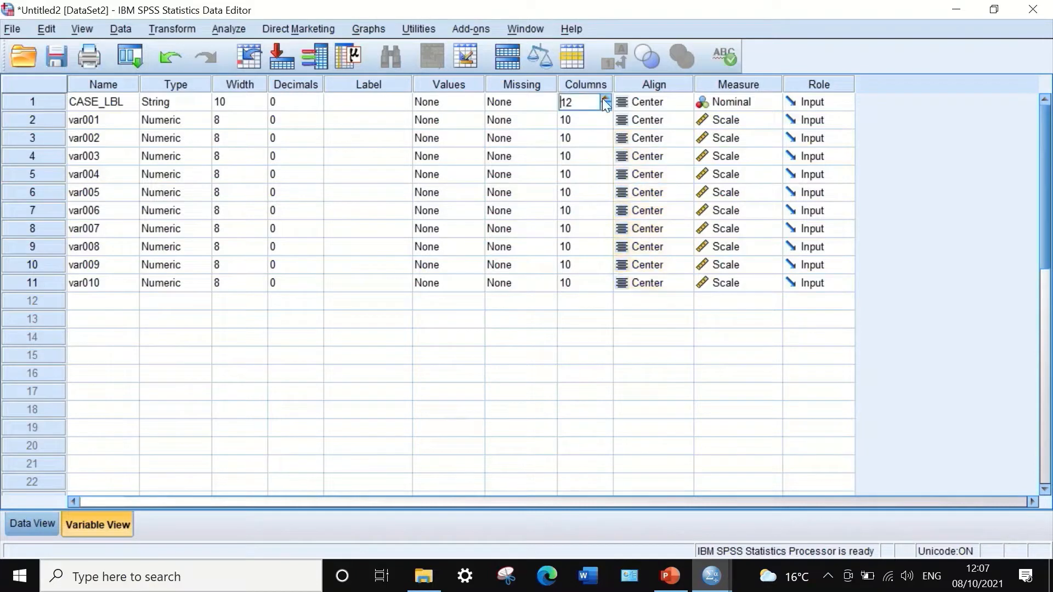
{"action": "left_click", "coordinate": [606, 105]}
{"action": "left_click", "coordinate": [606, 106]}
{"action": "left_click", "coordinate": [606, 106]}
{"action": "left_click", "coordinate": [606, 106]}
{"action": "left_click", "coordinate": [606, 106]}
{"action": "left_click", "coordinate": [606, 106]}
{"action": "left_click", "coordinate": [607, 105]}
{"action": "left_click", "coordinate": [607, 106]}
Copy CASE_LBL's column width of 4 and apply it to var001 through var010.
{"action": "left_click", "coordinate": [604, 124]}
{"action": "left_click", "coordinate": [565, 103]}
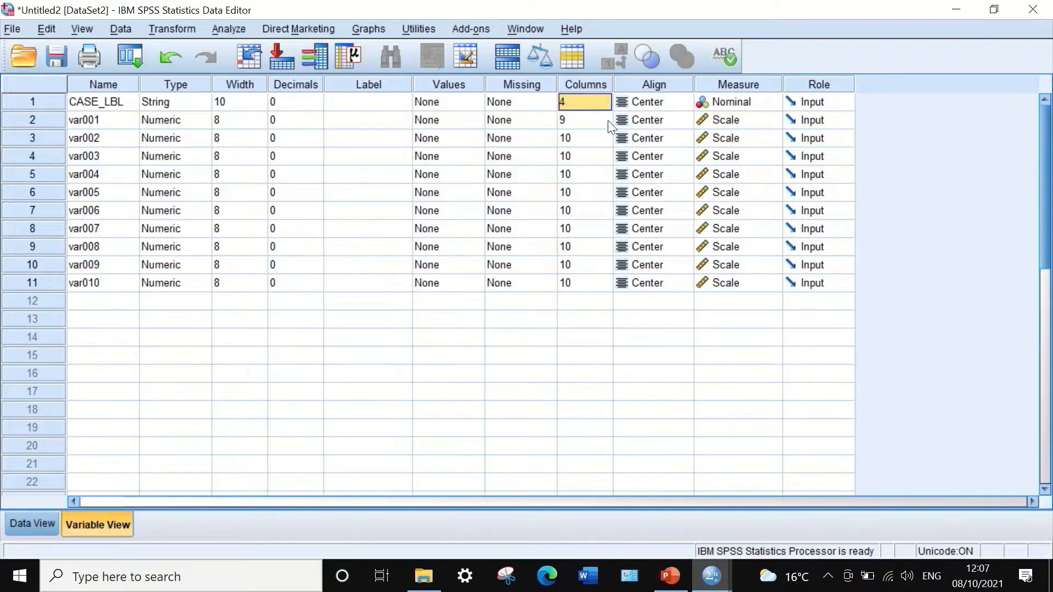
{"action": "left_click_drag", "start_coordinate": [606, 120], "coordinate": [584, 283]}
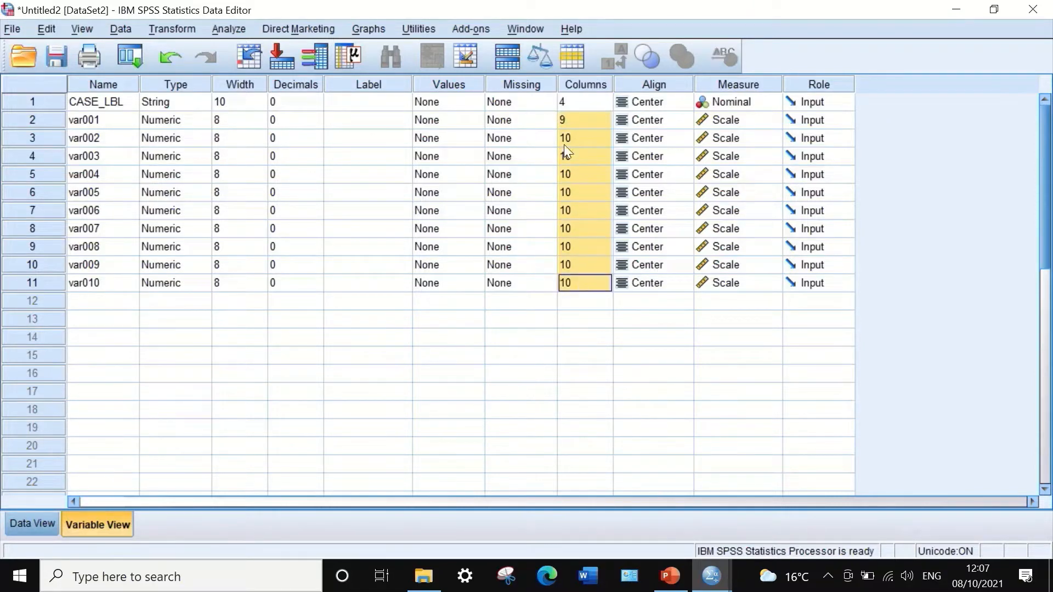
{"action": "right_click", "coordinate": [587, 128]}
{"action": "left_click", "coordinate": [604, 160]}
Rename var001 through var010 by replacing every "var0" in the variable names with "S".
{"action": "left_click", "coordinate": [105, 121]}
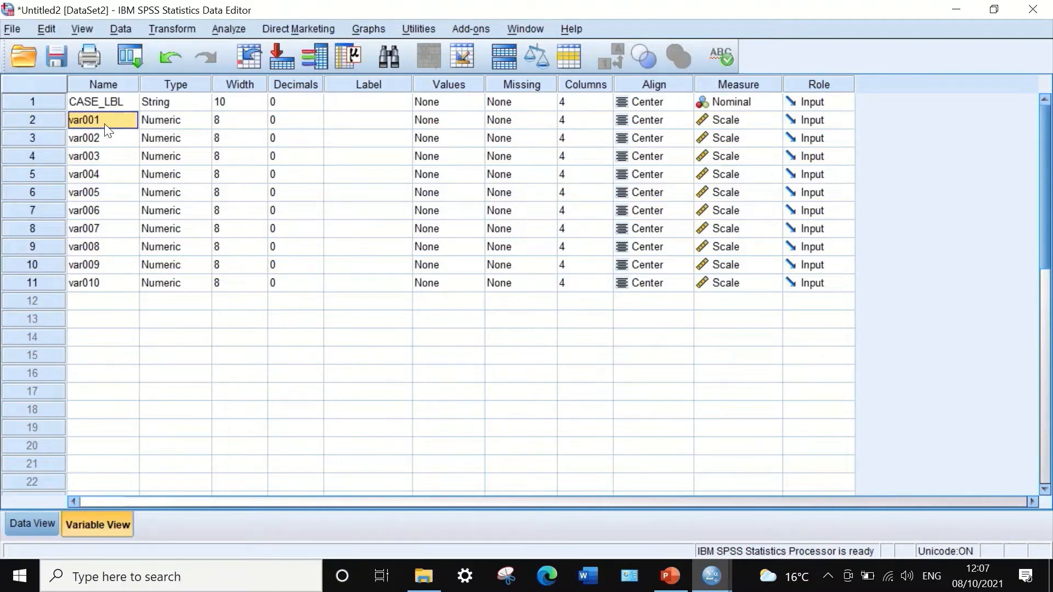
{"action": "key", "text": "ctrl+f"}
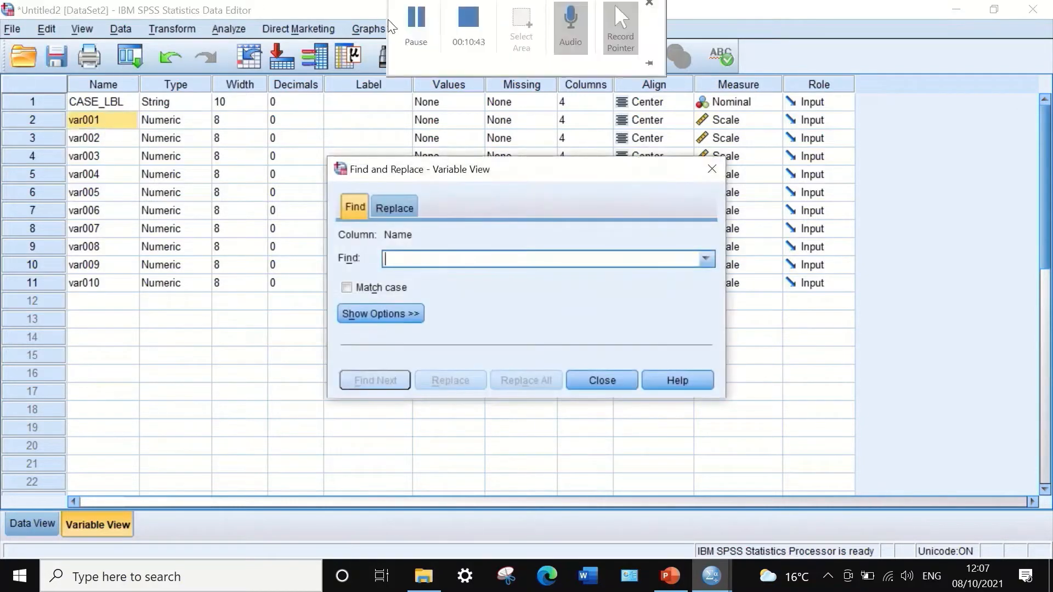
{"action": "left_click", "coordinate": [394, 207]}
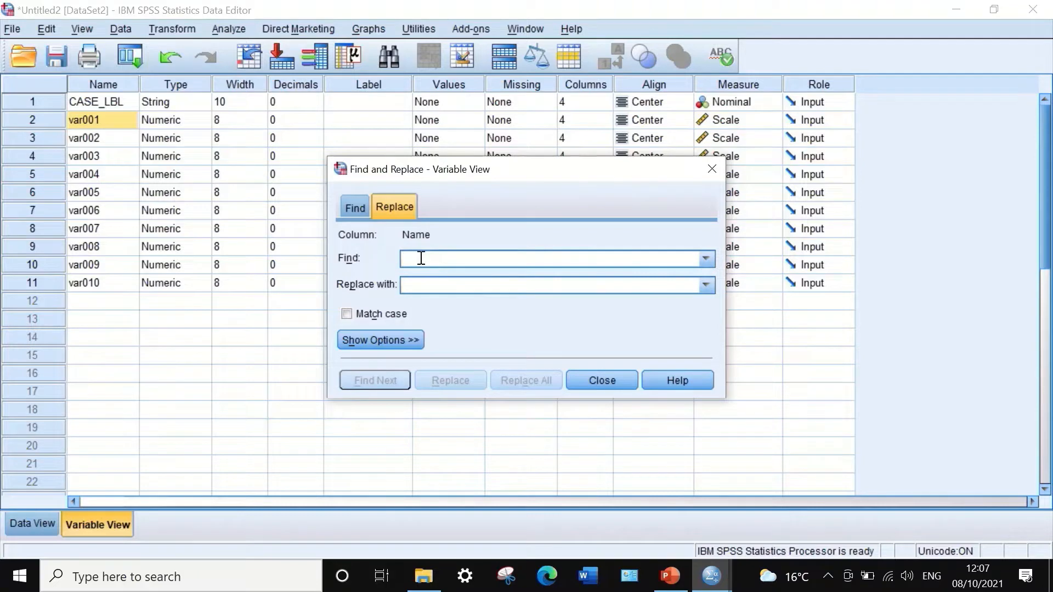
{"action": "type", "text": "var0"}
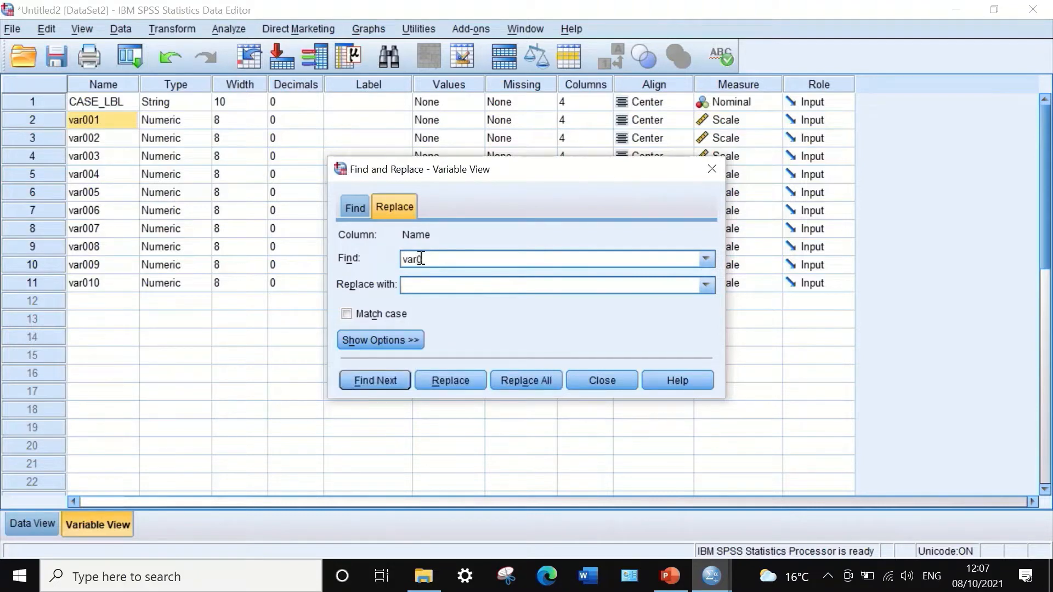
{"action": "left_click", "coordinate": [479, 286]}
{"action": "left_click_drag", "start_coordinate": [117, 269], "coordinate": [105, 138]}
{"action": "left_click_drag", "start_coordinate": [96, 286], "coordinate": [84, 120]}
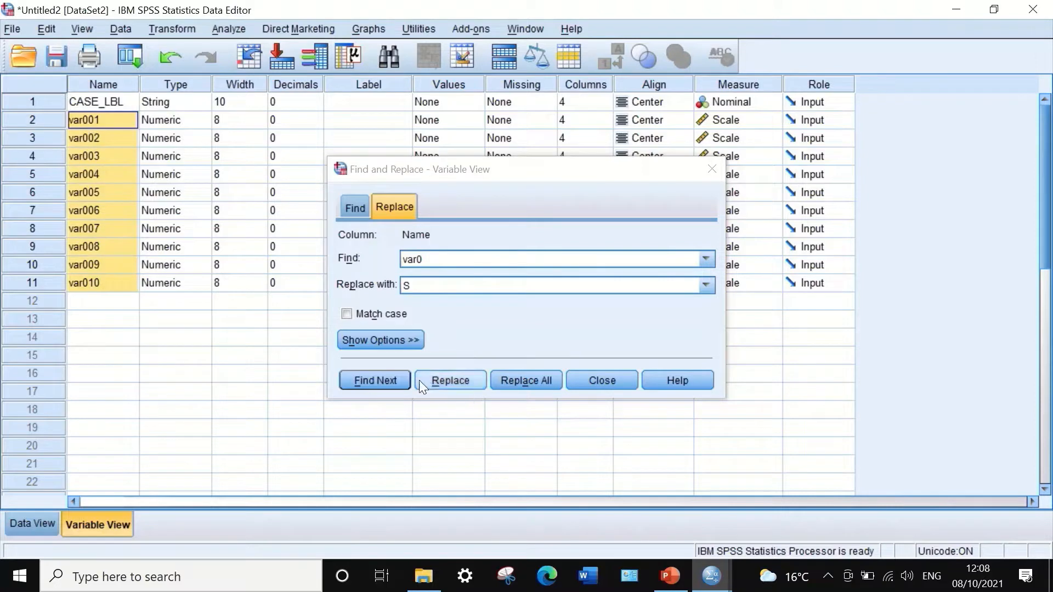
{"action": "left_click", "coordinate": [516, 378]}
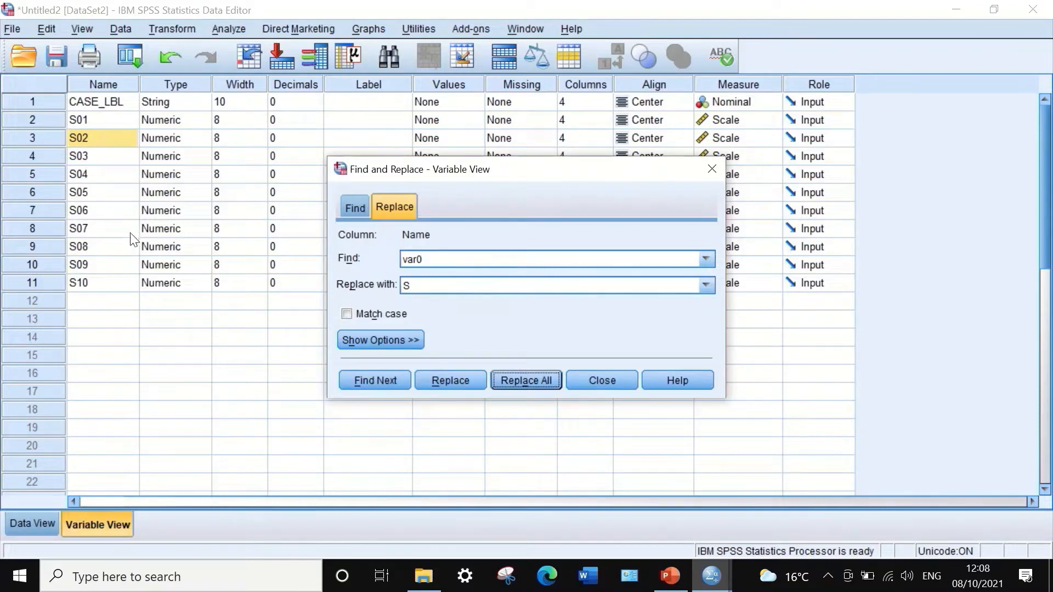
{"action": "left_click", "coordinate": [608, 380]}
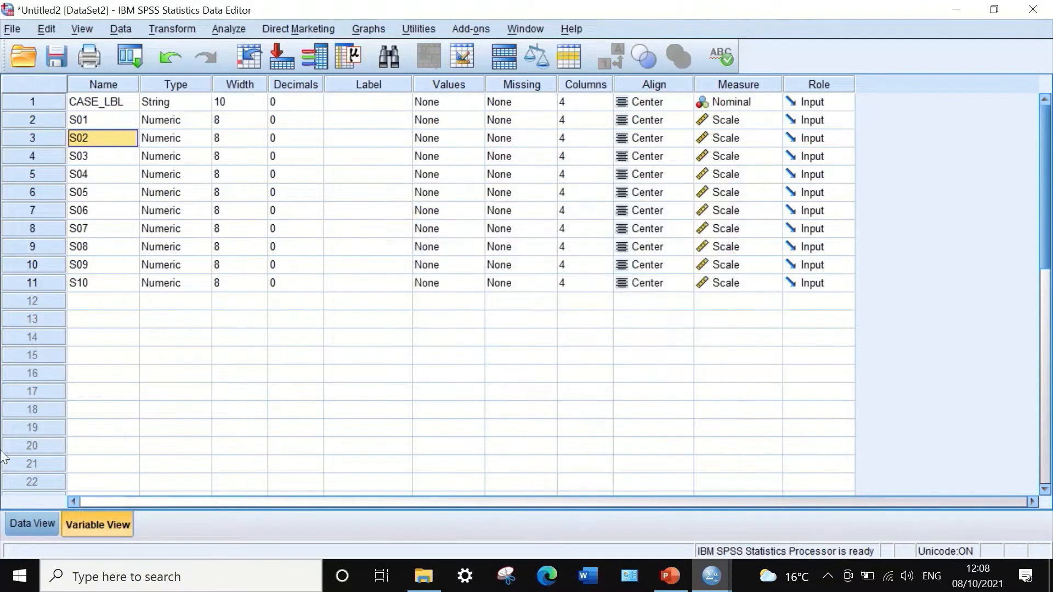
Return to the data values and start a Compute Variable operation with VarQ as the target variable.
{"action": "left_click", "coordinate": [45, 526]}
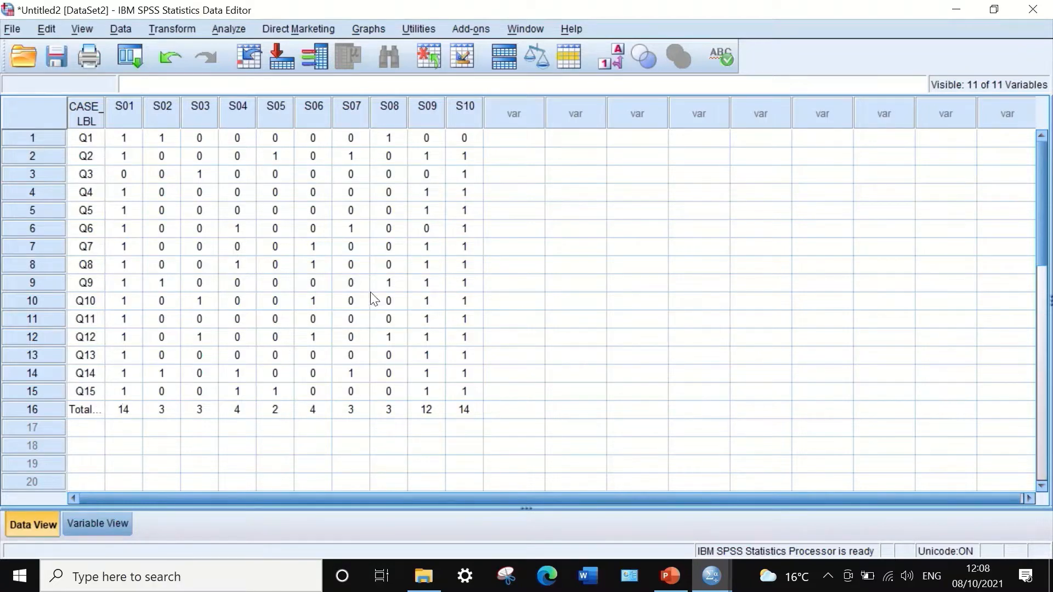
{"action": "left_click", "coordinate": [181, 32]}
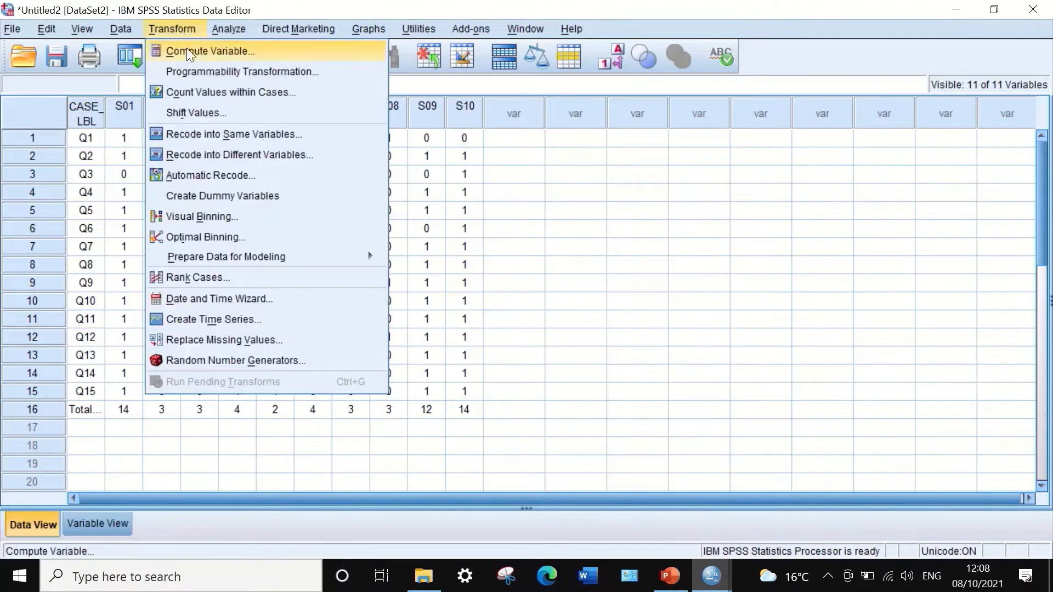
{"action": "left_click", "coordinate": [187, 51]}
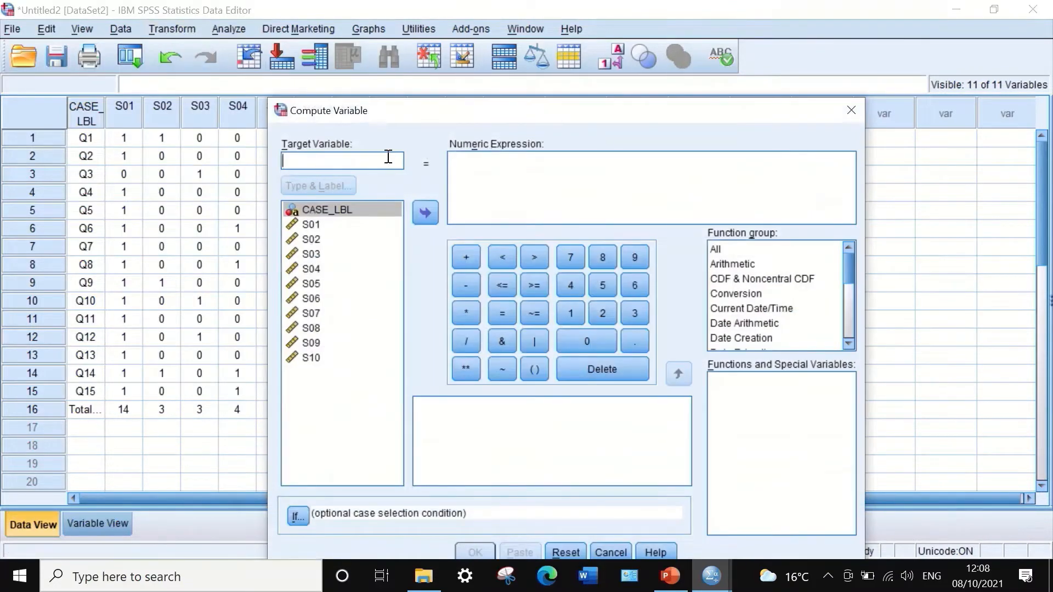
{"action": "left_click", "coordinate": [379, 159]}
{"action": "type", "text": "VarQ"}
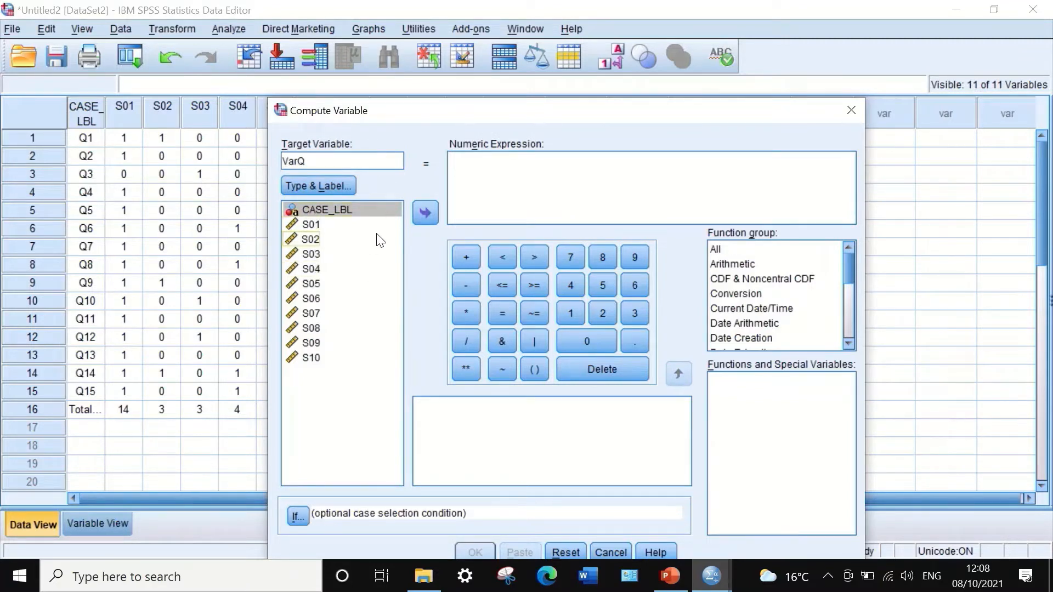
Insert the Variance function from the Statistical group into VarQ's numeric expression.
{"action": "left_click", "coordinate": [723, 254]}
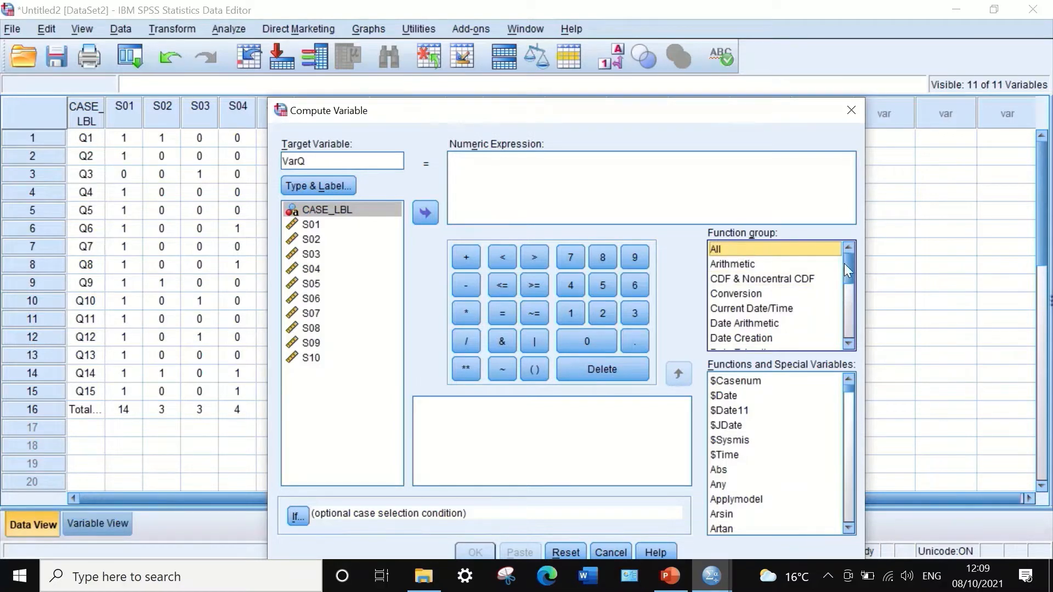
{"action": "left_click_drag", "start_coordinate": [847, 265], "coordinate": [847, 314]}
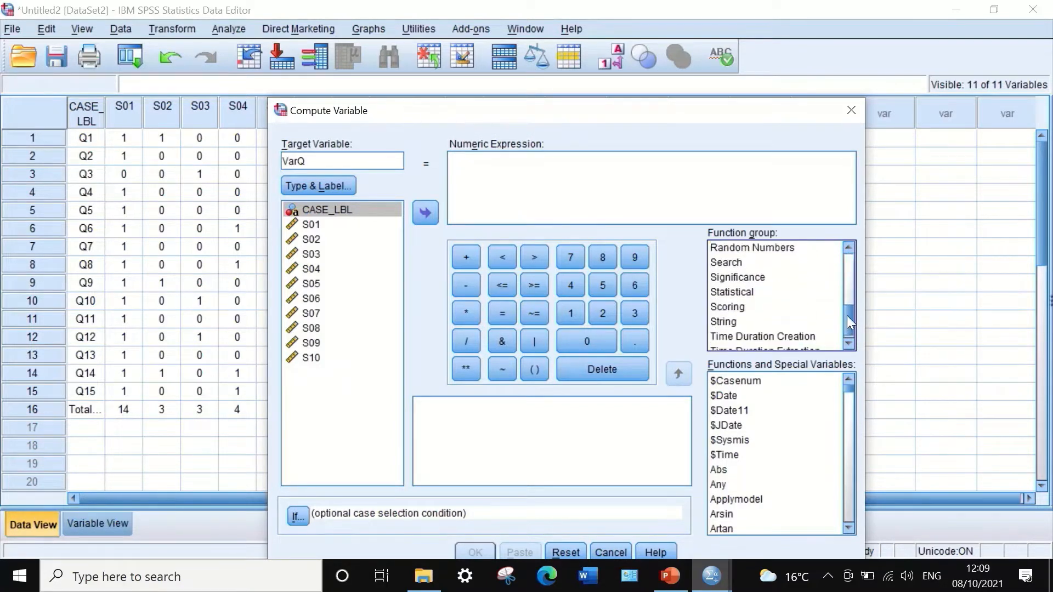
{"action": "left_click", "coordinate": [731, 292]}
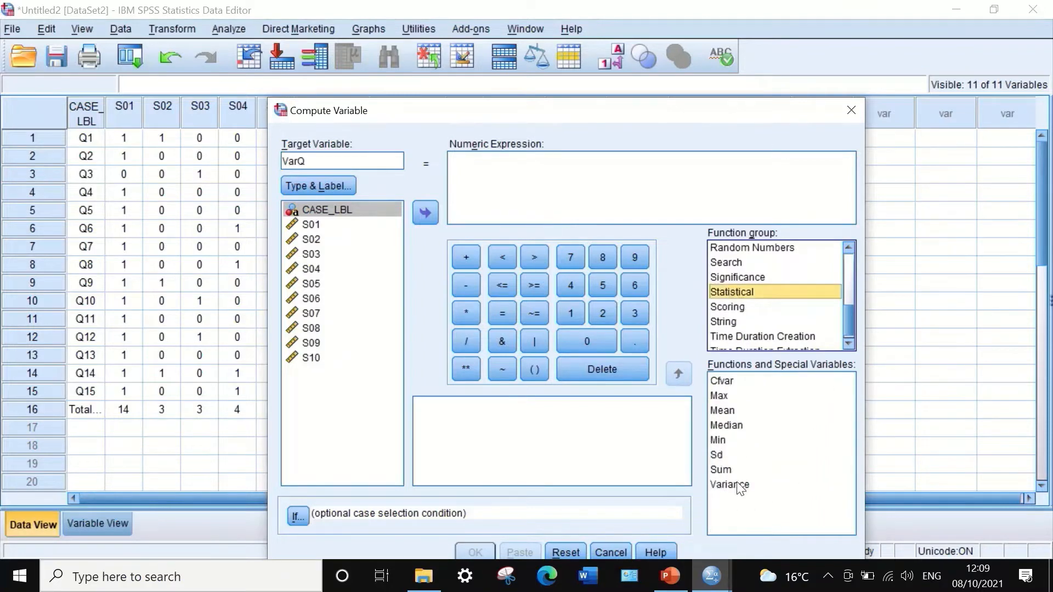
{"action": "key", "text": "Tab"}
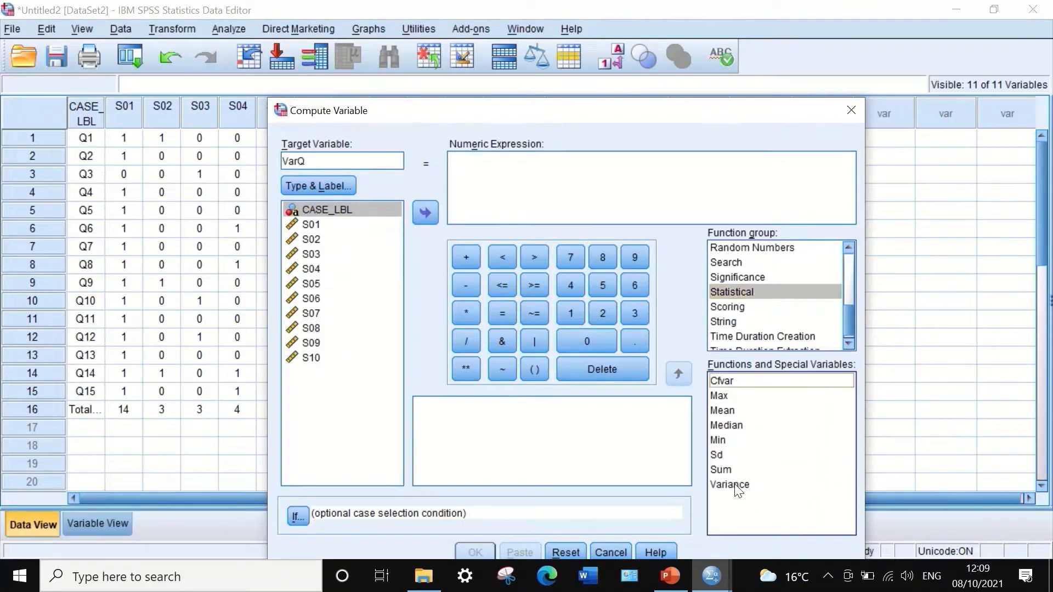
{"action": "left_click_drag", "start_coordinate": [735, 485], "coordinate": [469, 174]}
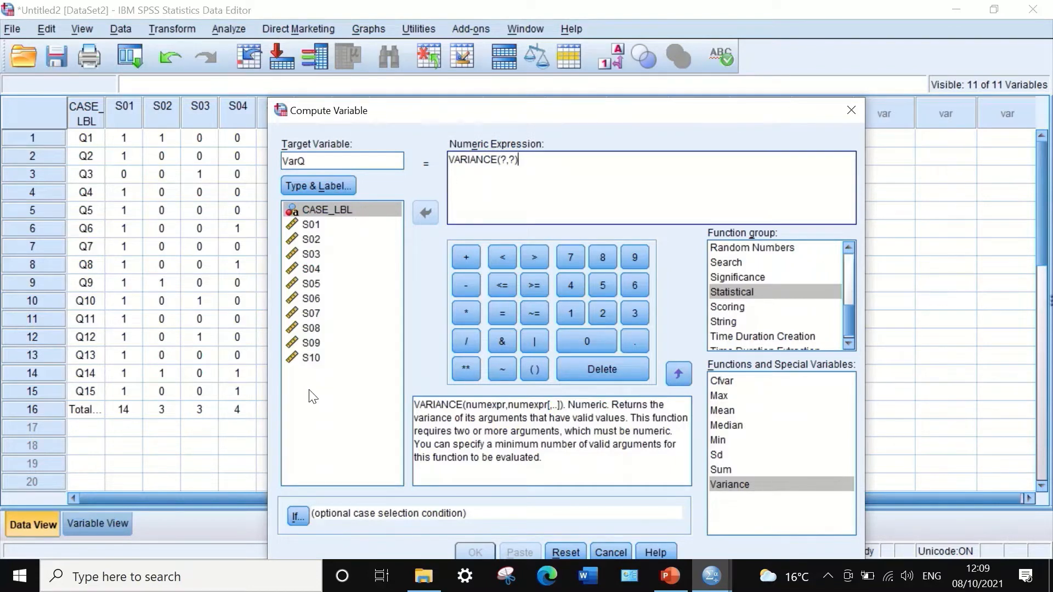
Replace the two placeholder arguments of the VARIANCE function with S01 and S02.
{"action": "left_click", "coordinate": [304, 225]}
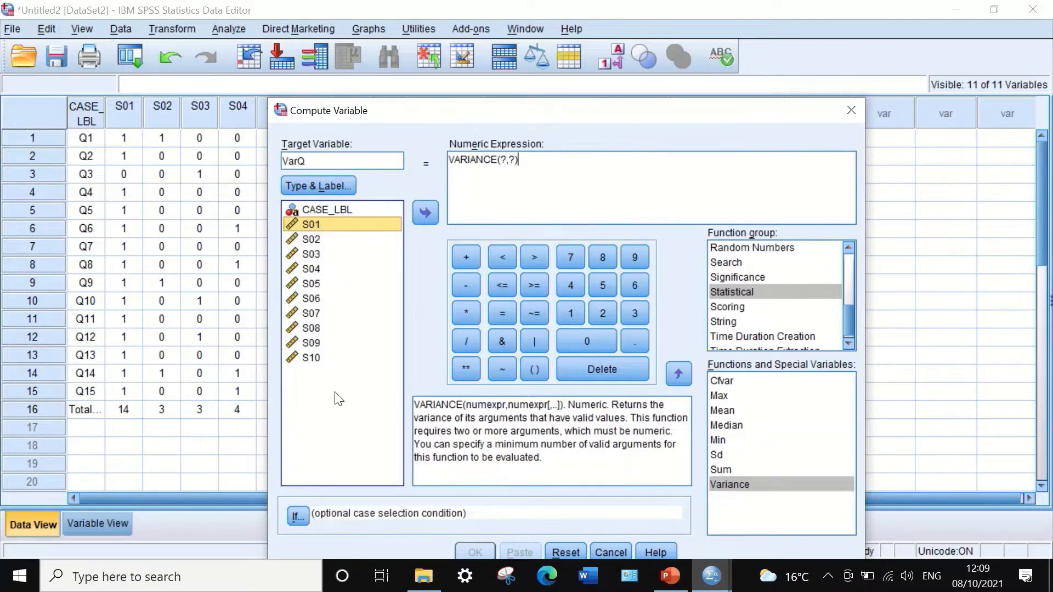
{"action": "left_click", "coordinate": [502, 160]}
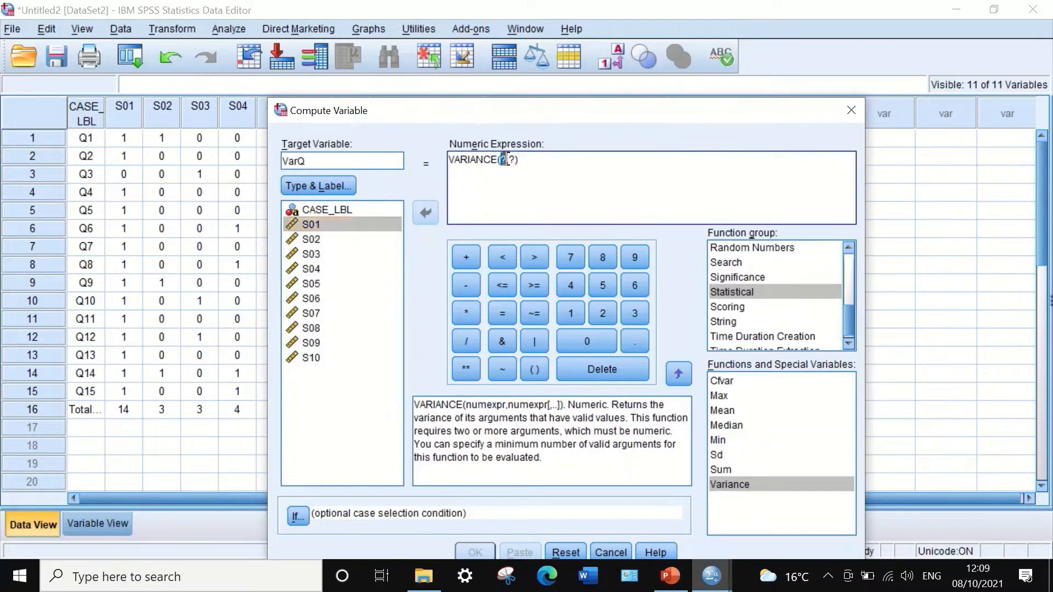
{"action": "key", "text": "Delete"}
{"action": "left_click", "coordinate": [331, 230]}
{"action": "left_click", "coordinate": [423, 212]}
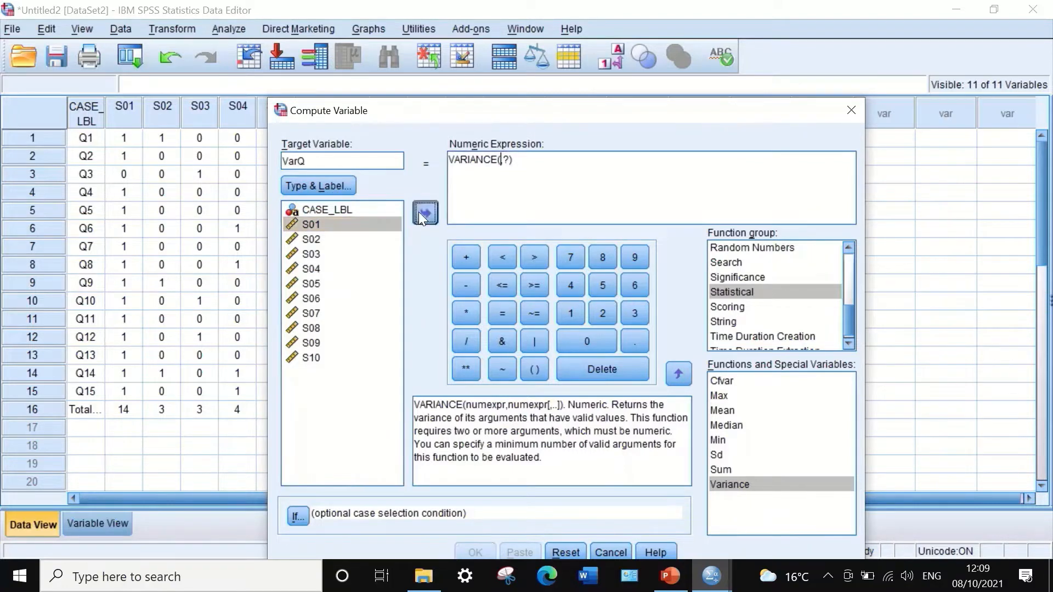
{"action": "left_click", "coordinate": [523, 160]}
{"action": "key", "text": "Delete"}
{"action": "left_click", "coordinate": [335, 240]}
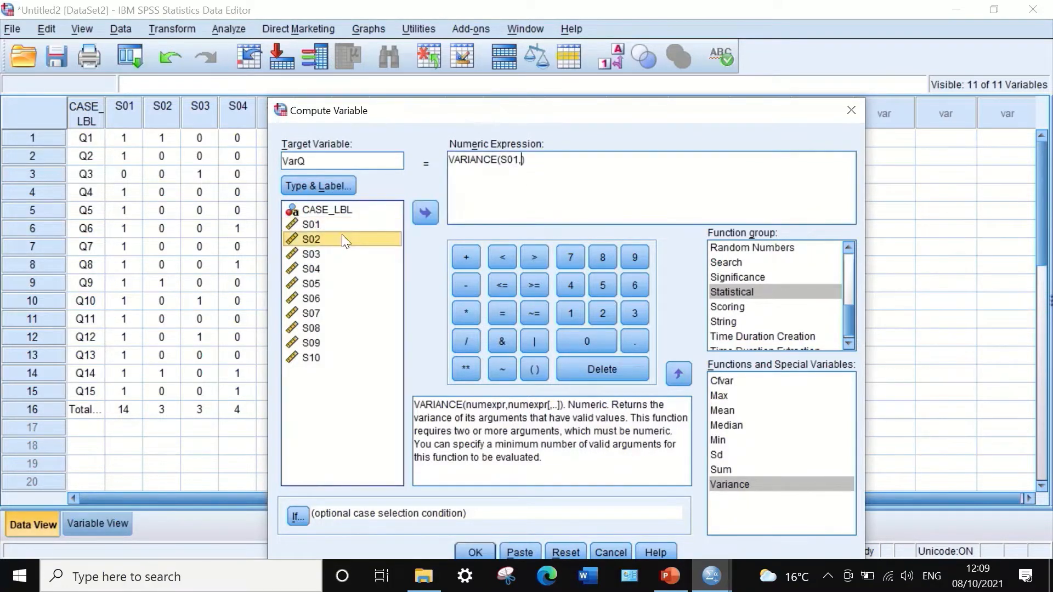
{"action": "left_click", "coordinate": [425, 212]}
Add S03, S04 and S05 as comma-separated arguments of the VARIANCE function.
{"action": "type", "text": ","}
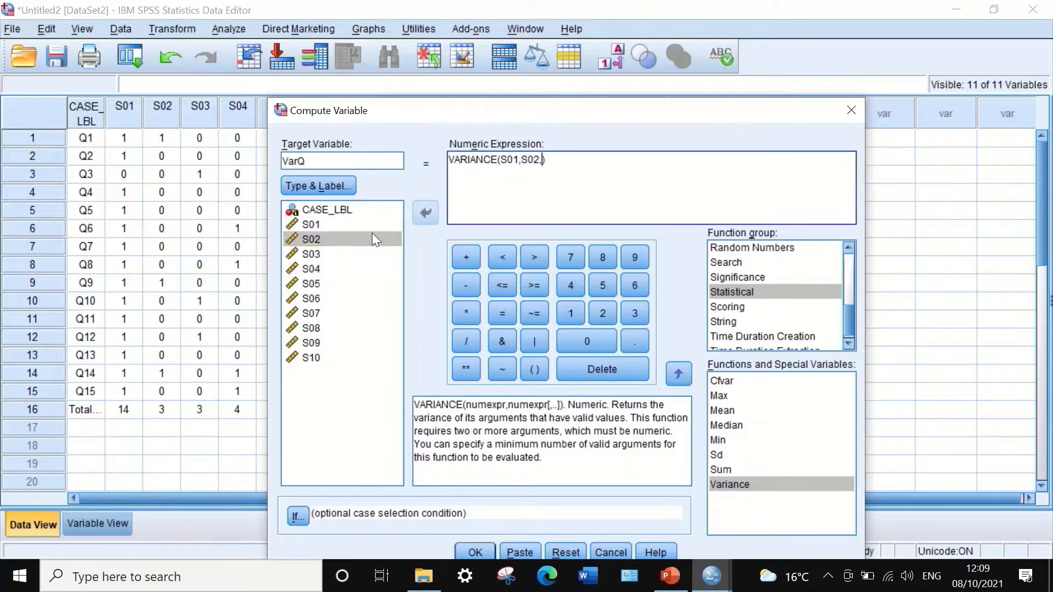
{"action": "left_click", "coordinate": [311, 253]}
{"action": "left_click", "coordinate": [424, 213]}
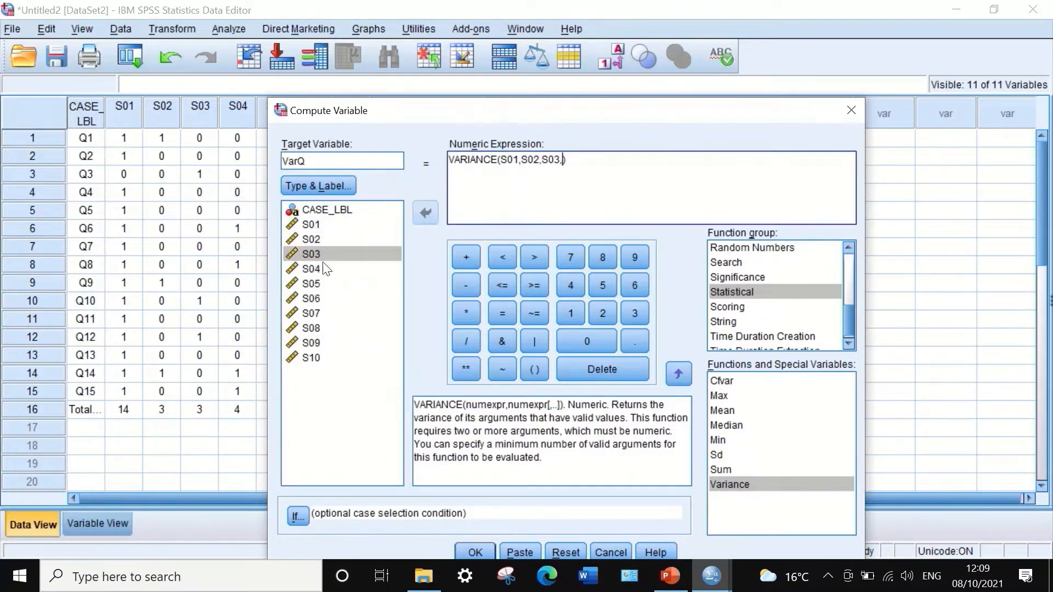
{"action": "type", "text": ","}
{"action": "left_click", "coordinate": [324, 268]}
{"action": "left_click", "coordinate": [425, 213]}
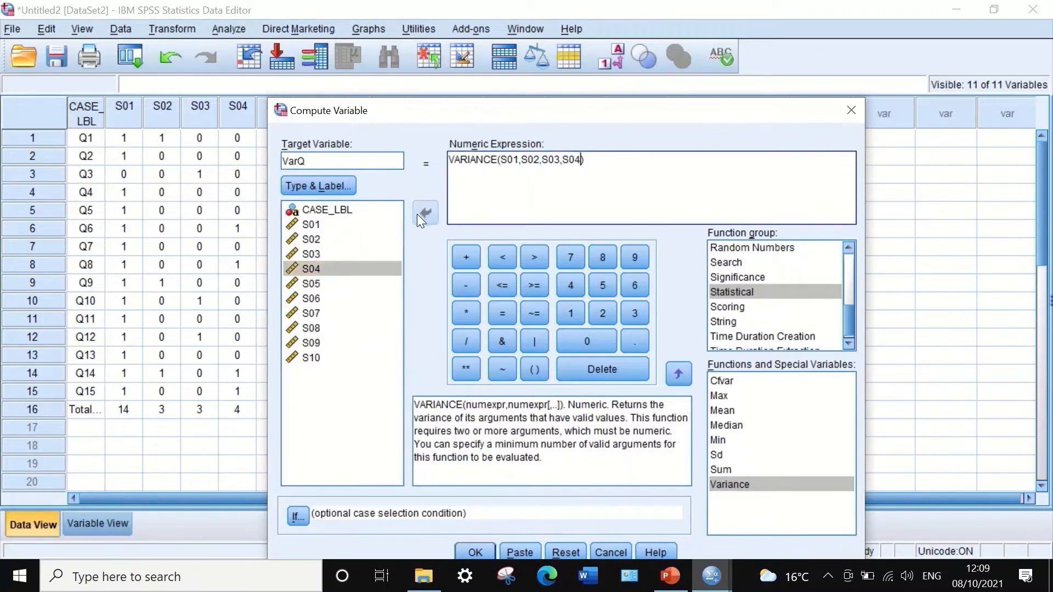
{"action": "type", "text": ","}
{"action": "left_click", "coordinate": [323, 285]}
{"action": "left_click", "coordinate": [418, 214]}
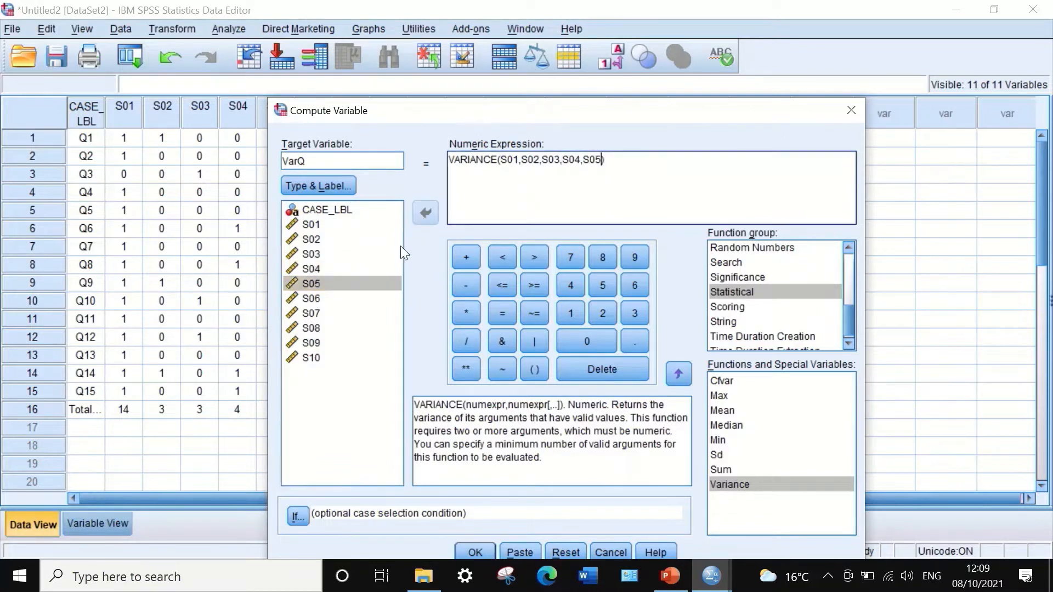
Extend the VARIANCE arguments with S06, S07 and S08, separated by commas.
{"action": "type", "text": ","}
{"action": "left_click", "coordinate": [315, 299]}
{"action": "left_click", "coordinate": [419, 214]}
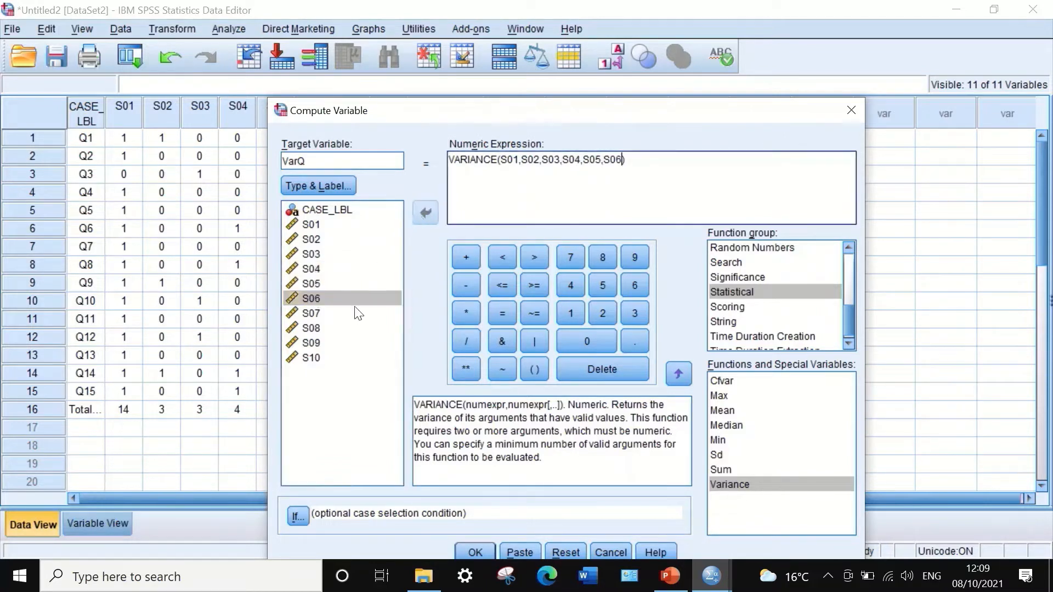
{"action": "type", "text": ","}
{"action": "left_click", "coordinate": [314, 314]}
{"action": "left_click", "coordinate": [426, 215]}
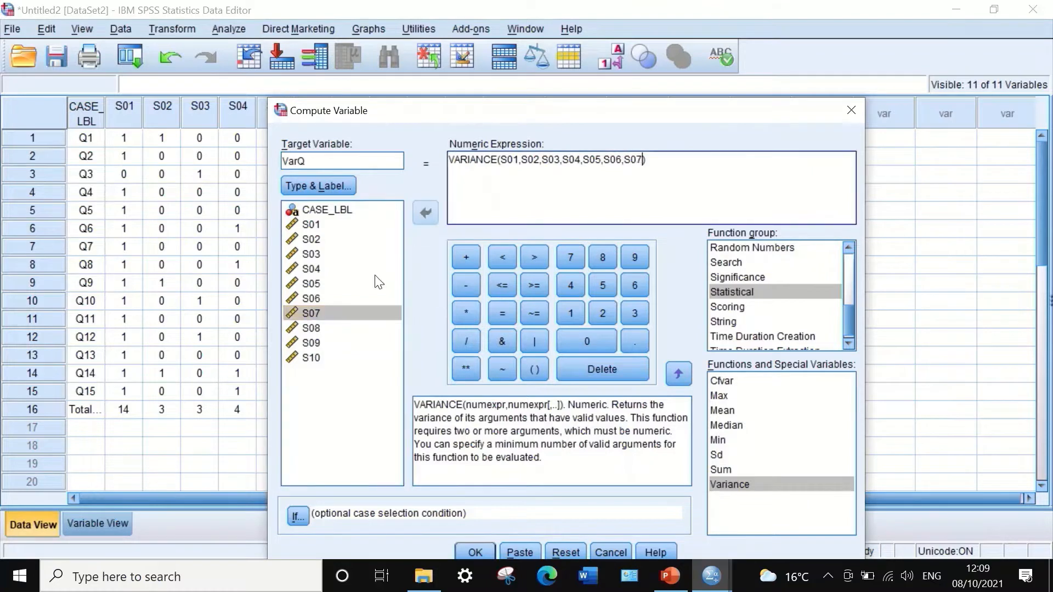
{"action": "type", "text": ","}
{"action": "left_click", "coordinate": [306, 328]}
{"action": "left_click", "coordinate": [427, 215]}
Complete the VARIANCE expression with S09 and S10, run the computation and return to the transposed dataset.
{"action": "type", "text": ",S08,"}
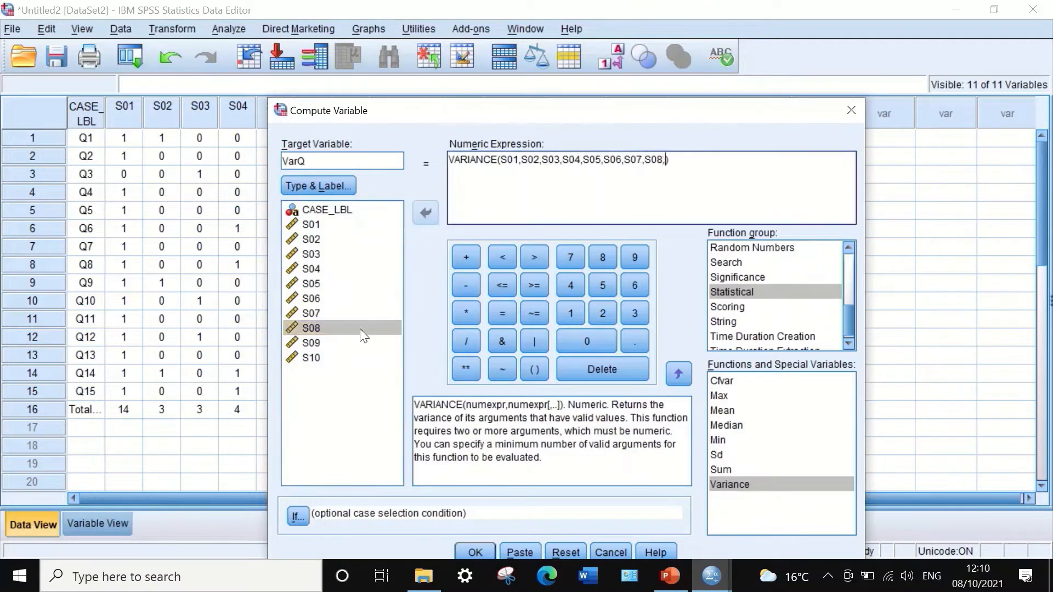
{"action": "left_click", "coordinate": [311, 343]}
{"action": "left_click", "coordinate": [426, 214]}
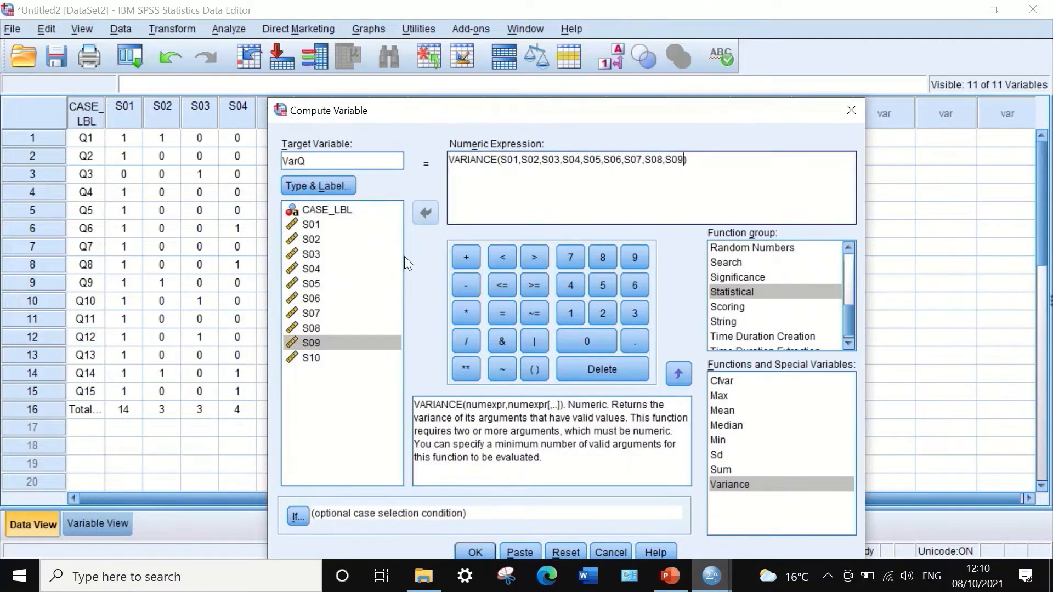
{"action": "type", "text": ","}
{"action": "left_click", "coordinate": [323, 358]}
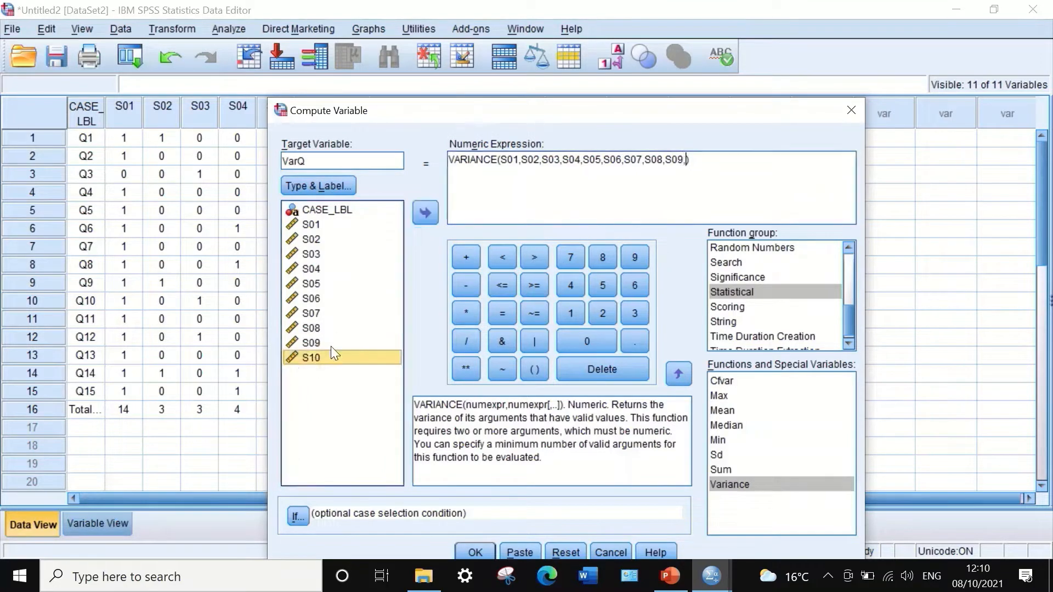
{"action": "left_click", "coordinate": [425, 214]}
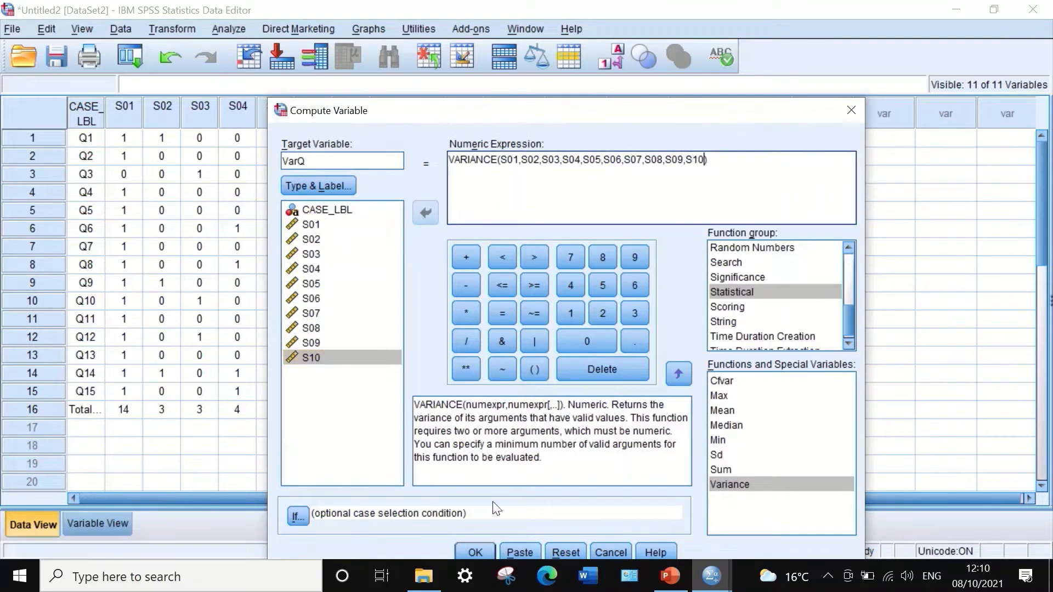
{"action": "left_click", "coordinate": [467, 546]}
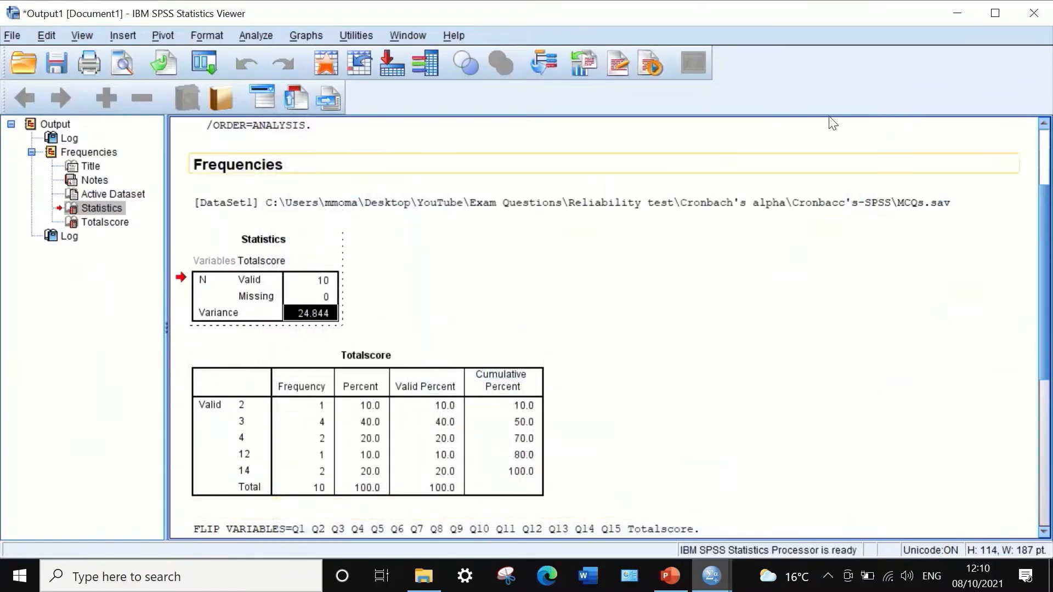
{"action": "left_click", "coordinate": [945, 15]}
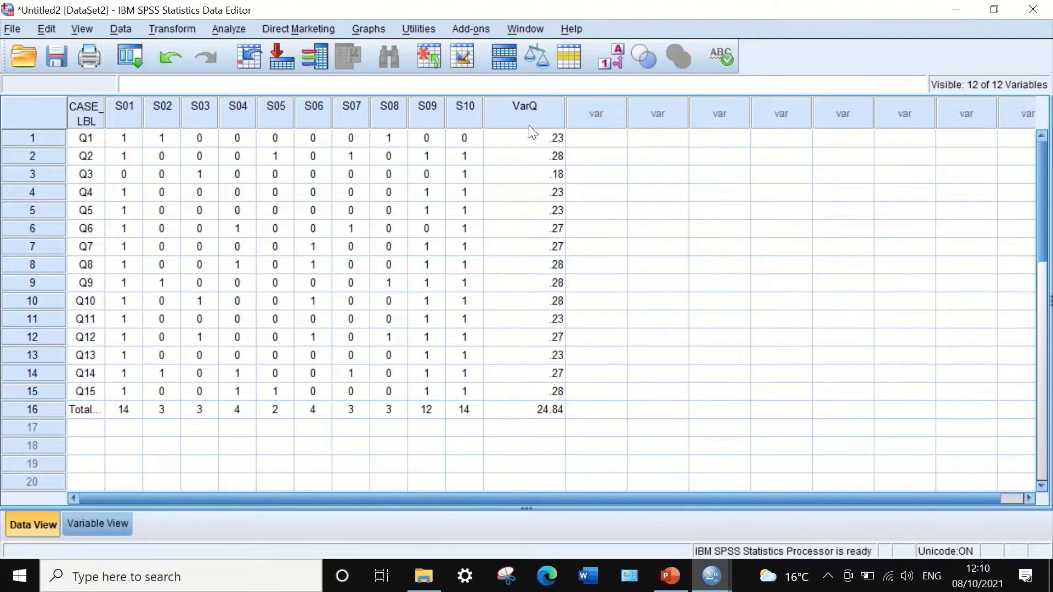
Set the alignment of the VarQ variable to Center in its variable properties.
{"action": "left_click", "coordinate": [107, 522]}
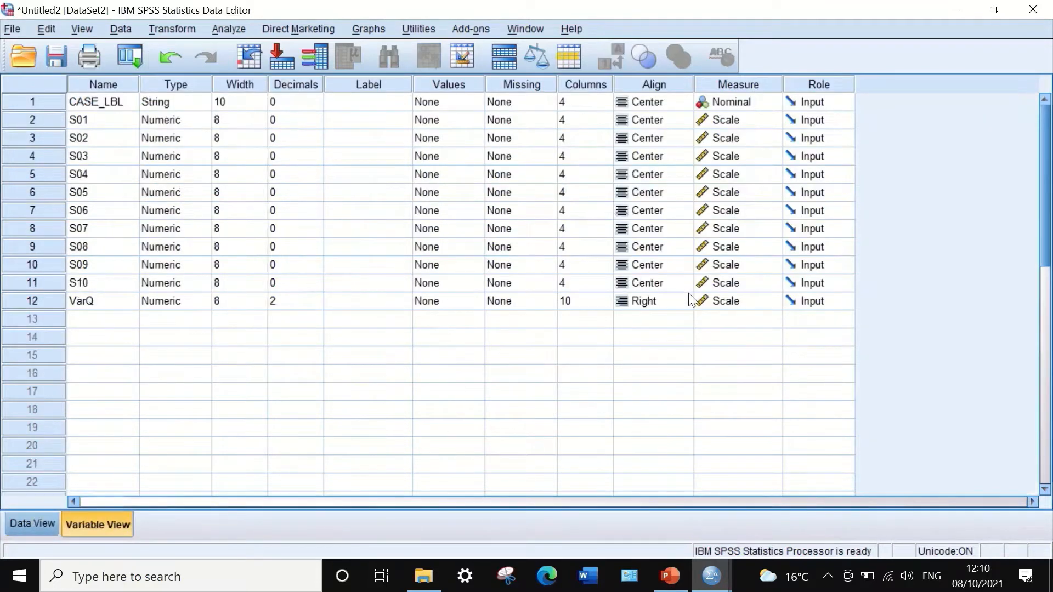
{"action": "left_click", "coordinate": [658, 306]}
{"action": "left_click", "coordinate": [642, 305]}
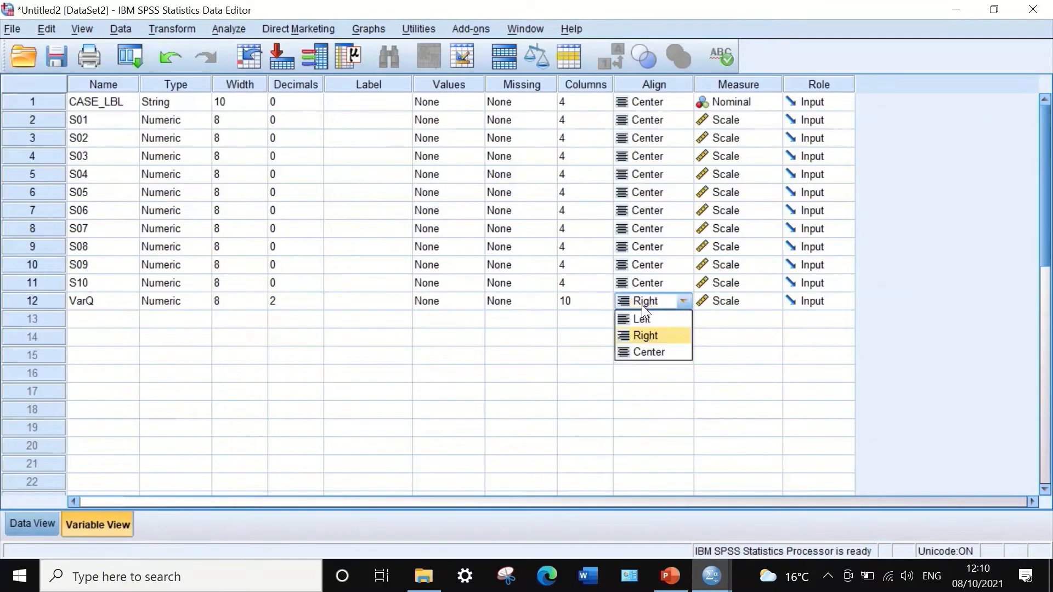
{"action": "left_click", "coordinate": [646, 353]}
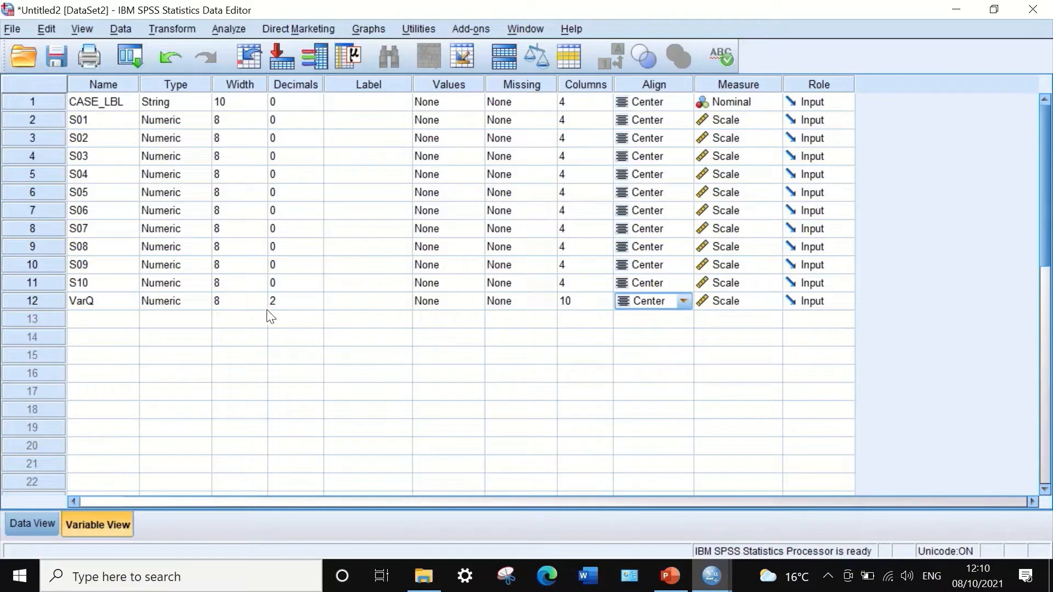
Set the decimals of the VarQ variable to 0.
{"action": "left_click", "coordinate": [290, 303]}
{"action": "left_click", "coordinate": [316, 301]}
{"action": "left_click", "coordinate": [316, 306]}
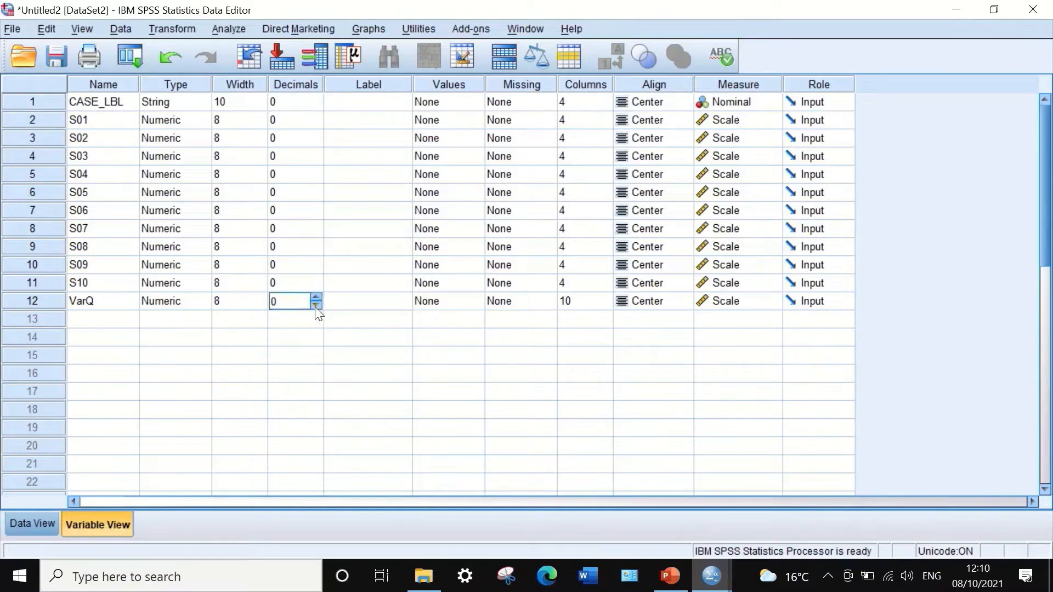
Clear the VarQ value in row 16, the total score row of the transposed dataset.
{"action": "left_click", "coordinate": [33, 524]}
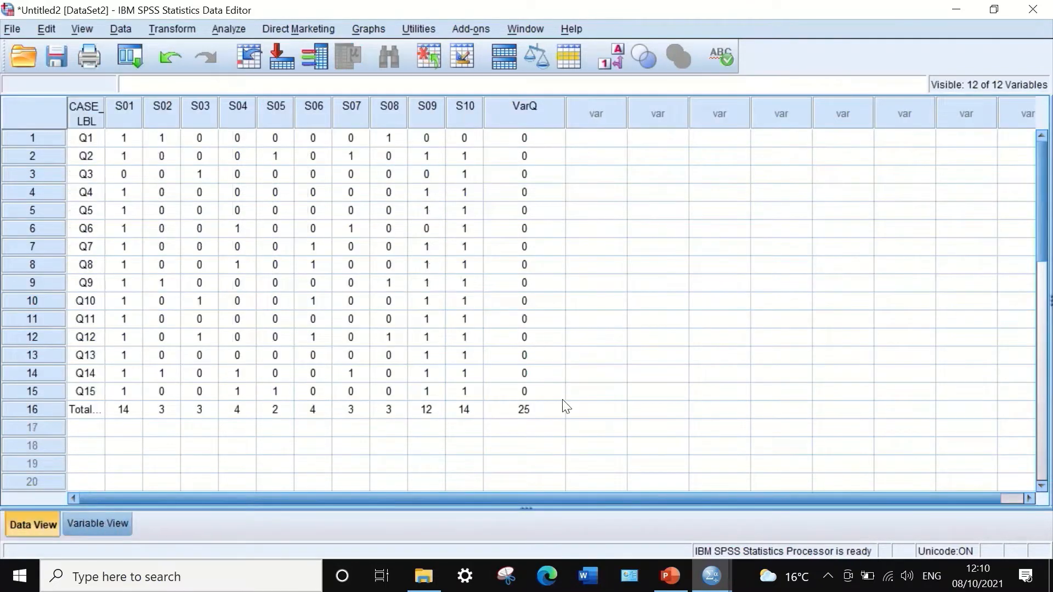
{"action": "left_click", "coordinate": [524, 412]}
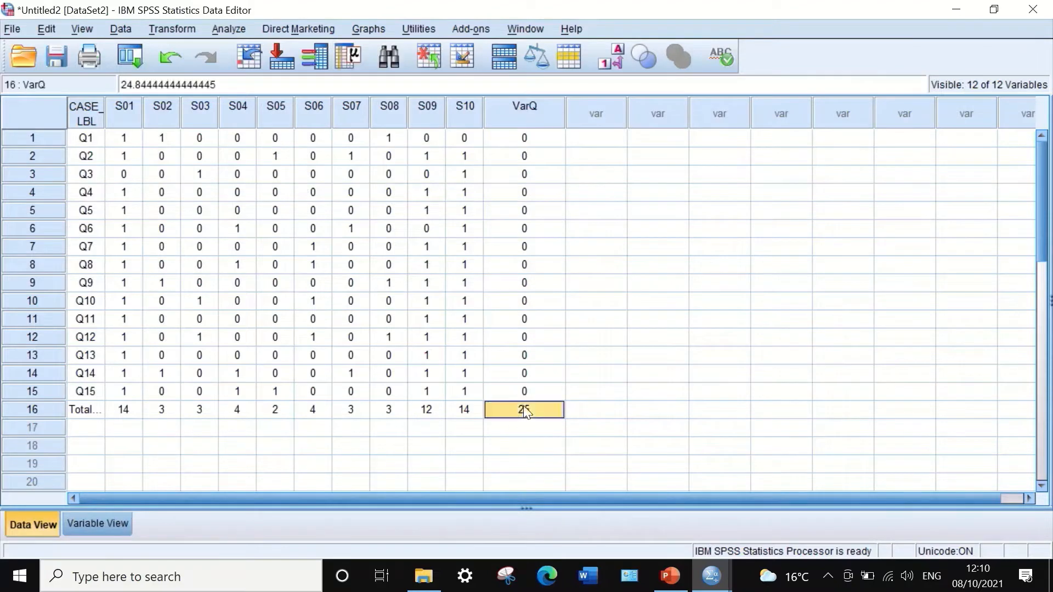
{"action": "key", "text": "Delete"}
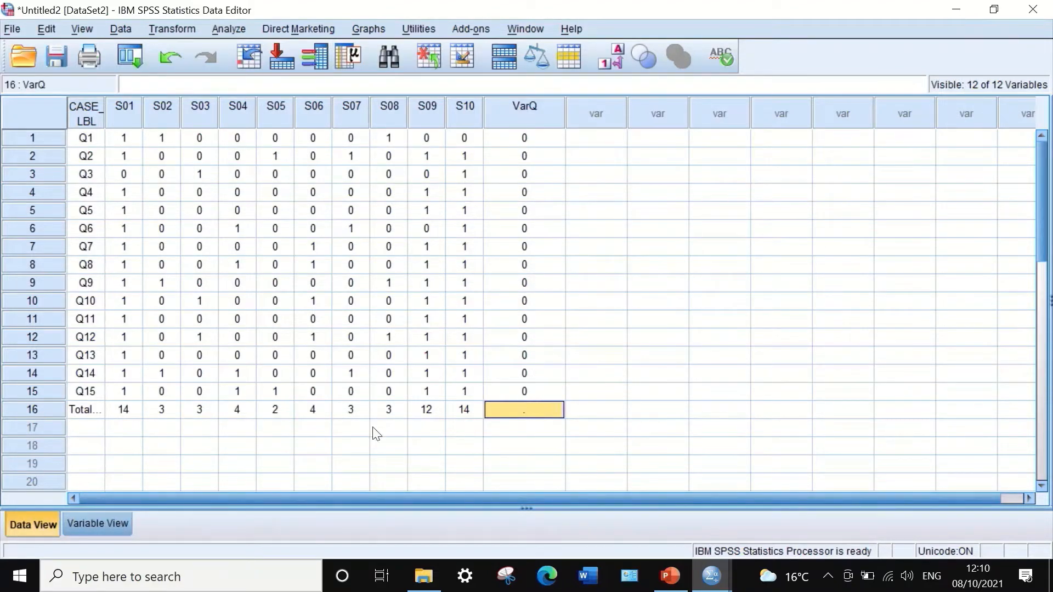
Set the decimals of the VarQ variable to 2 and return to the data values.
{"action": "left_click", "coordinate": [99, 523]}
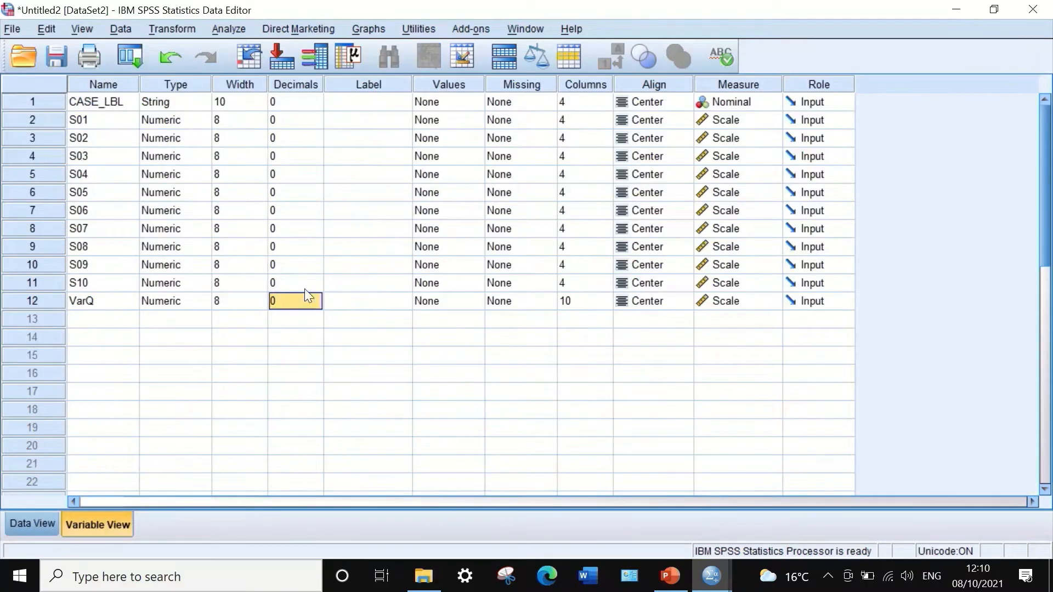
{"action": "left_click", "coordinate": [317, 298]}
{"action": "left_click", "coordinate": [317, 298]}
{"action": "left_click", "coordinate": [32, 525]}
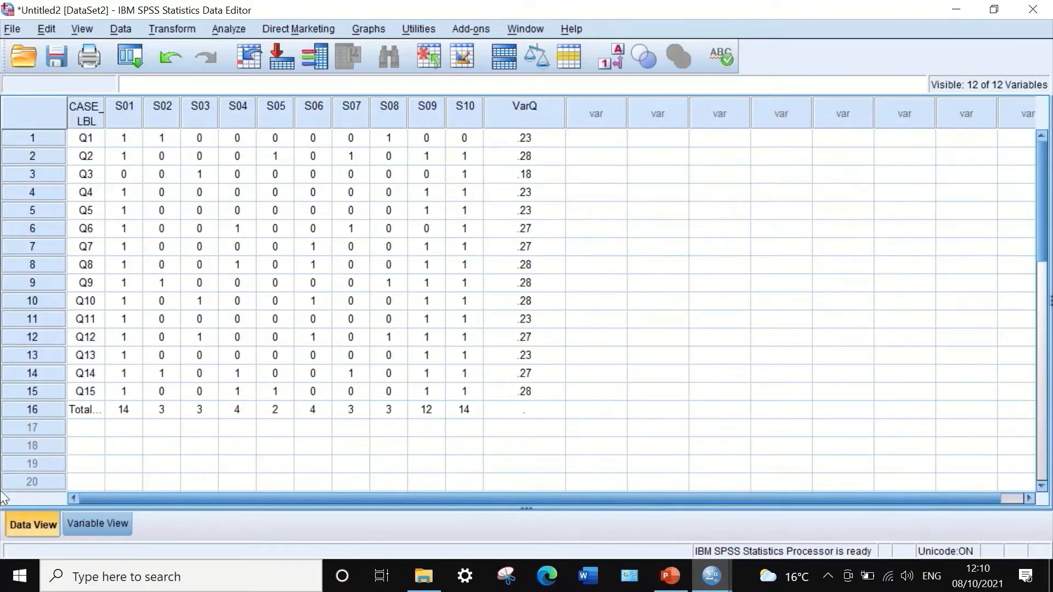
{"action": "left_click", "coordinate": [94, 524]}
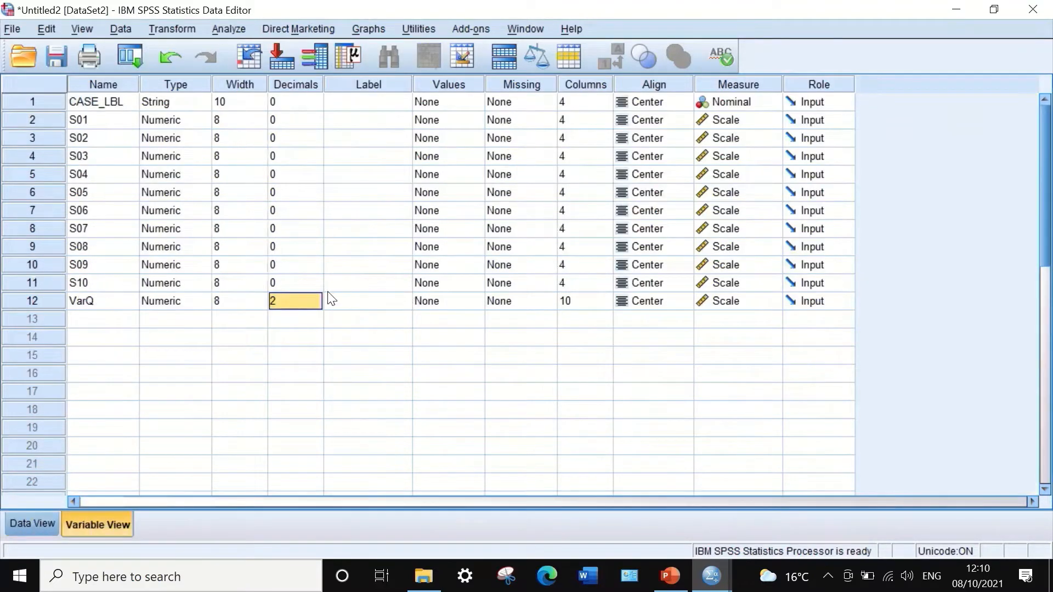
{"action": "left_click", "coordinate": [12, 524]}
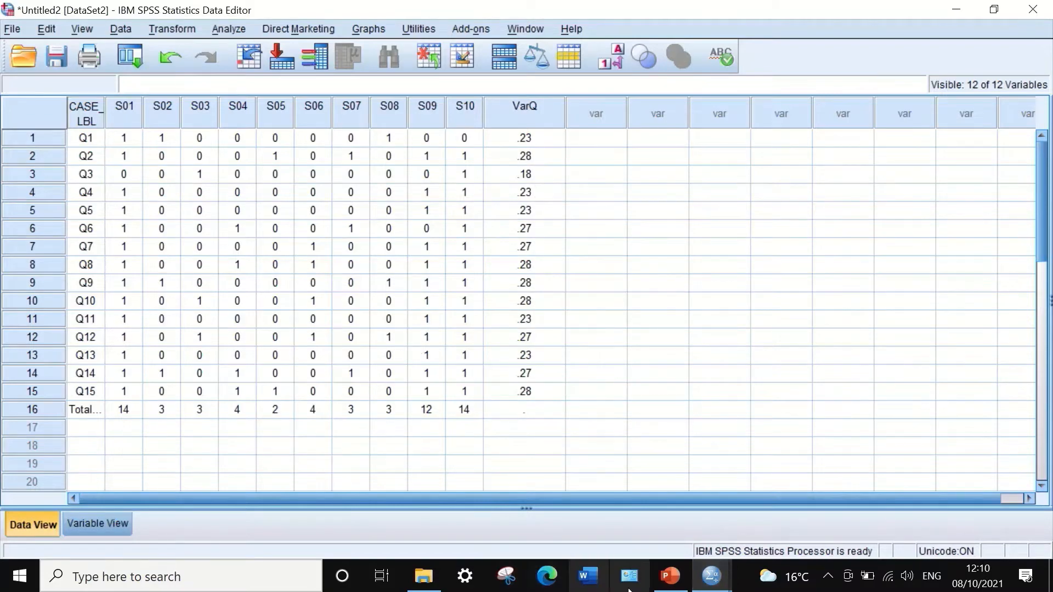
Check the numerator of the alpha formula on the PowerPoint slide, and return to the transposed SPSS dataset.
{"action": "left_click", "coordinate": [647, 483]}
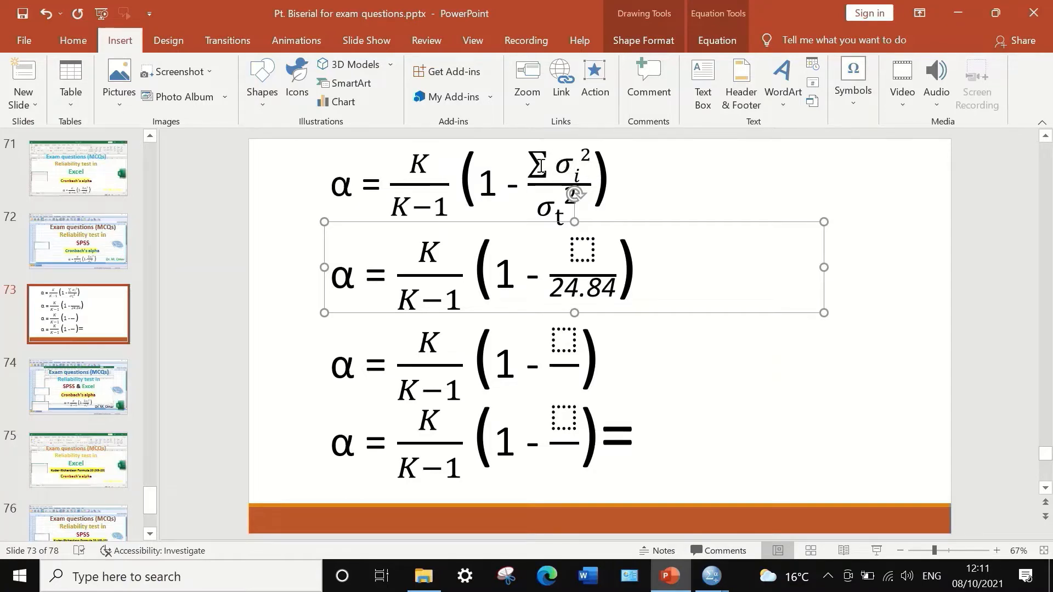
{"action": "mouse_move", "coordinate": [711, 576]}
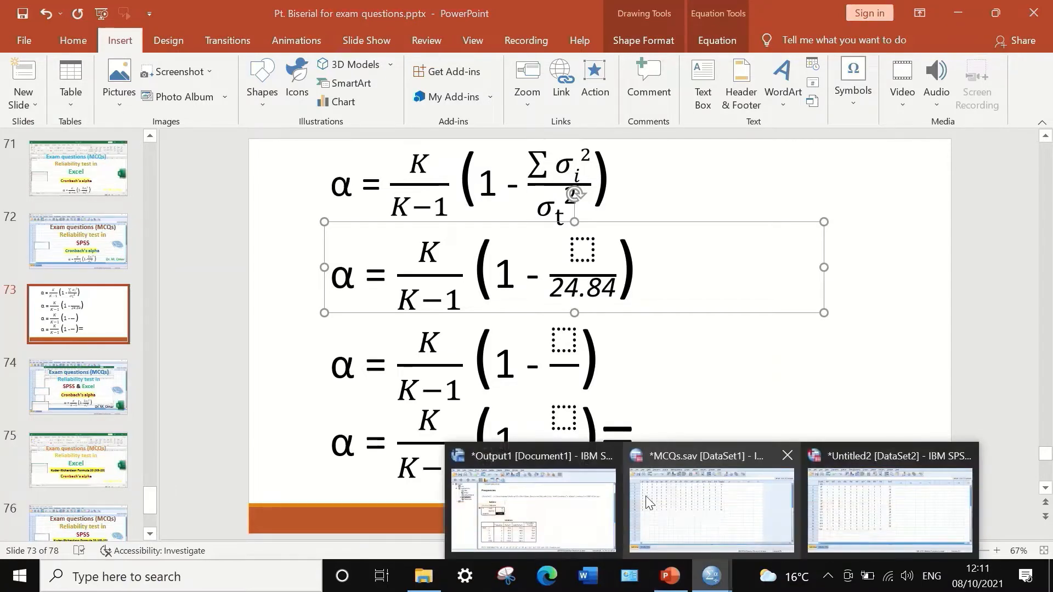
{"action": "left_click", "coordinate": [839, 497]}
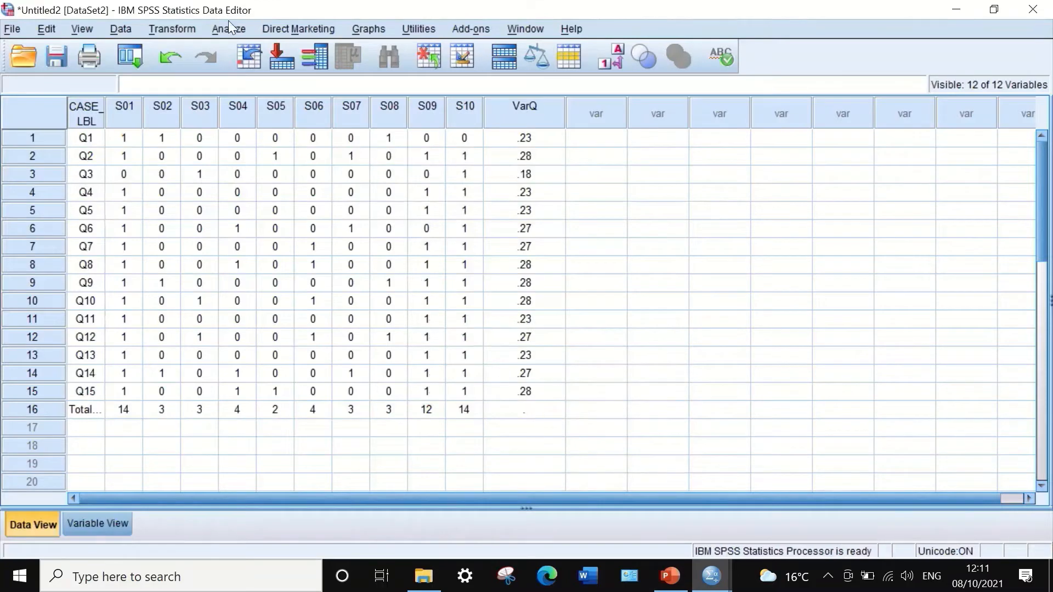
Start a Frequencies analysis with VarQ as the variable to analyze.
{"action": "left_click", "coordinate": [225, 25]}
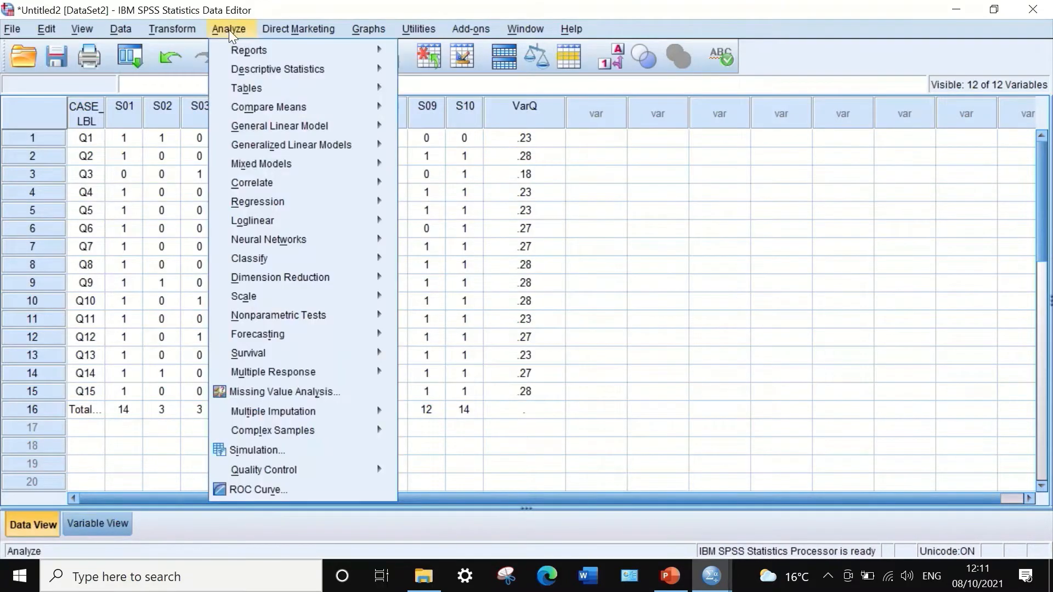
{"action": "mouse_move", "coordinate": [254, 68]}
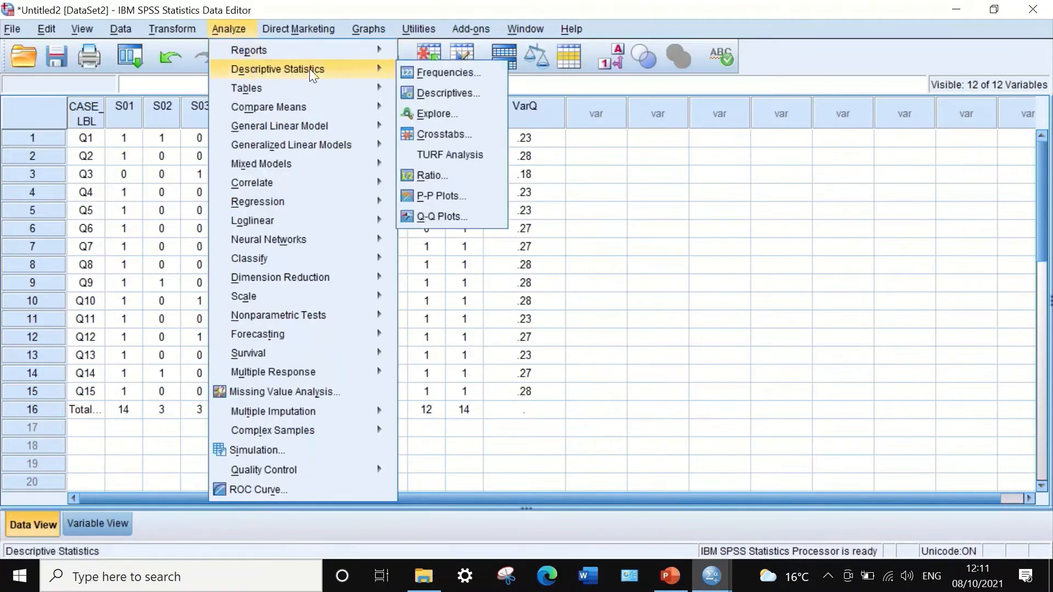
{"action": "left_click", "coordinate": [423, 70]}
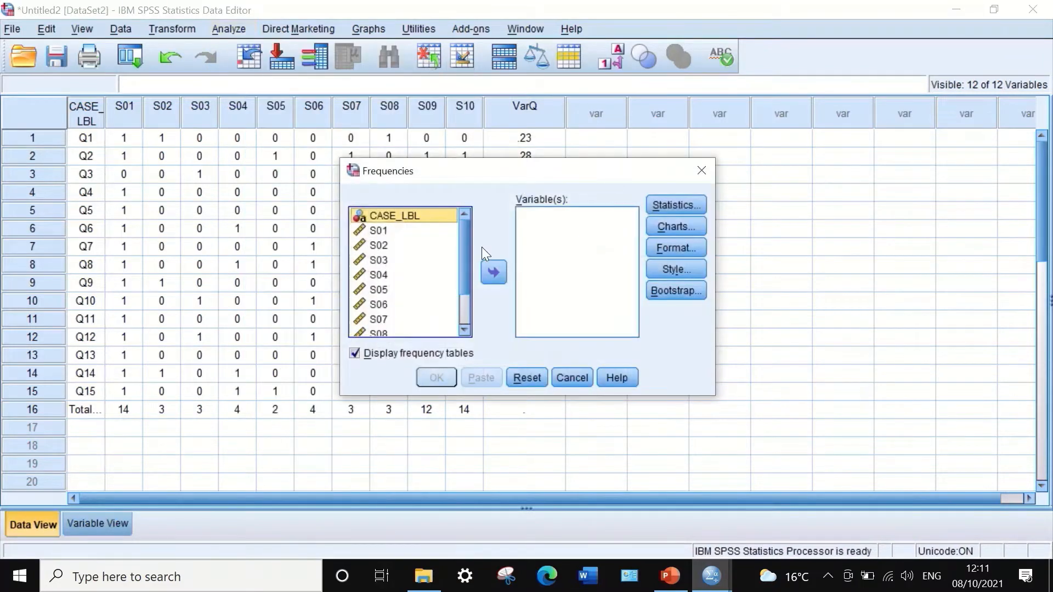
{"action": "left_click_drag", "start_coordinate": [459, 230], "coordinate": [468, 288]}
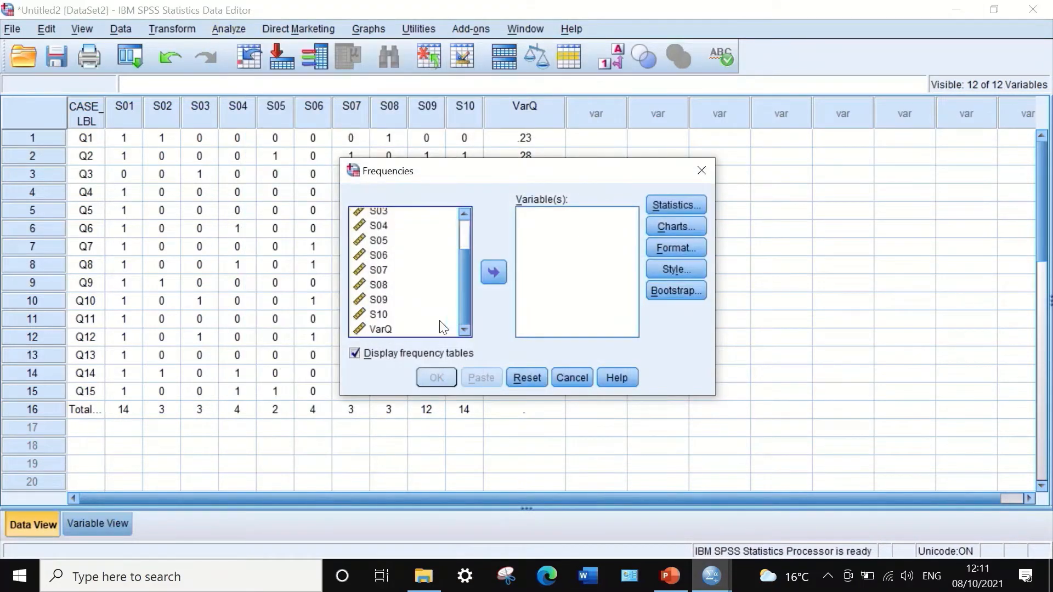
{"action": "left_click", "coordinate": [384, 330]}
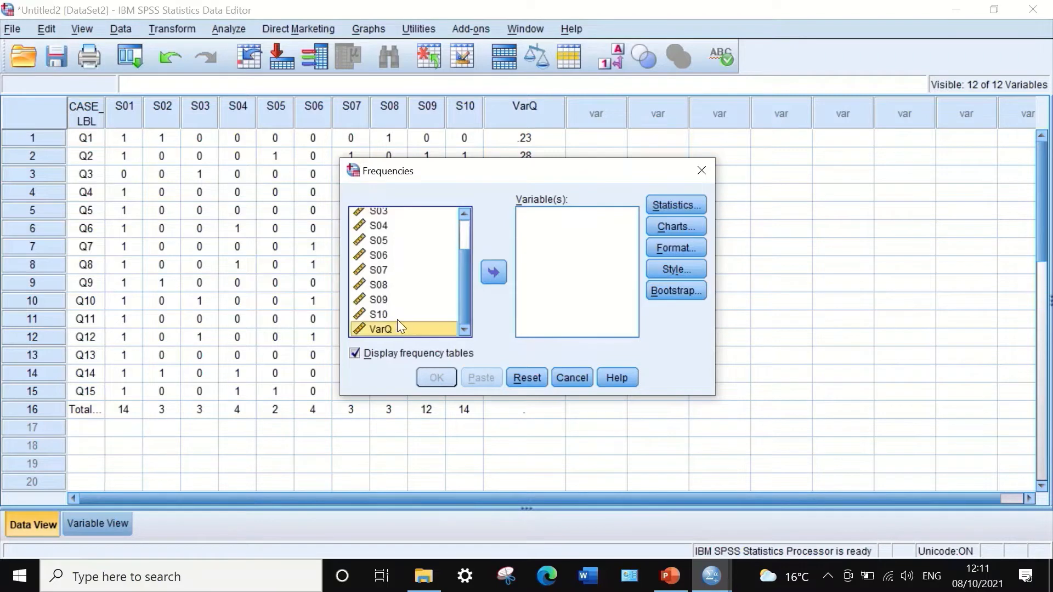
{"action": "left_click", "coordinate": [488, 271]}
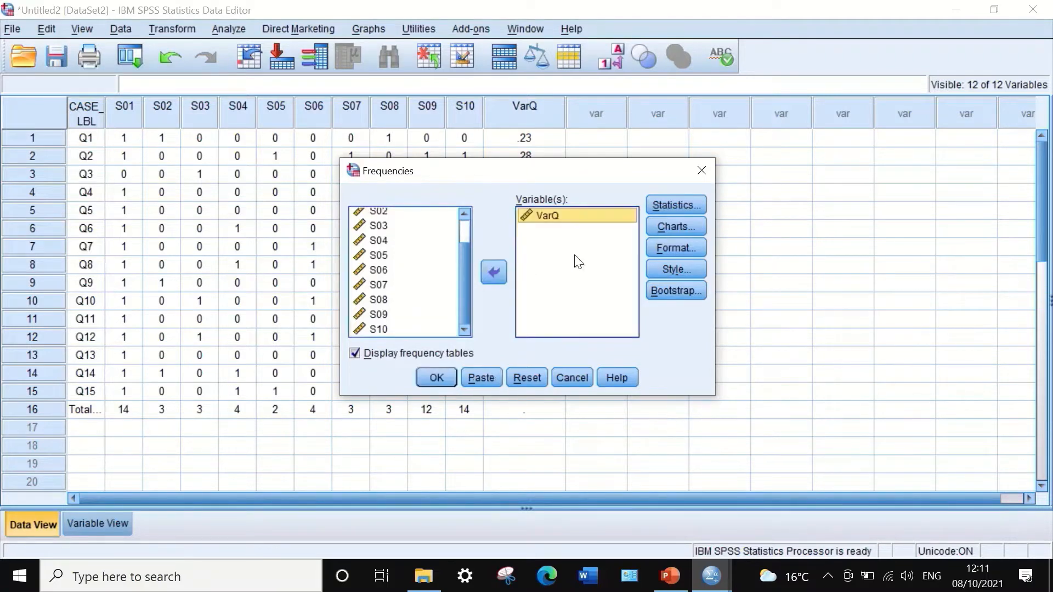
Request the Sum statistic for VarQ and run the Frequencies analysis.
{"action": "left_click", "coordinate": [664, 205]}
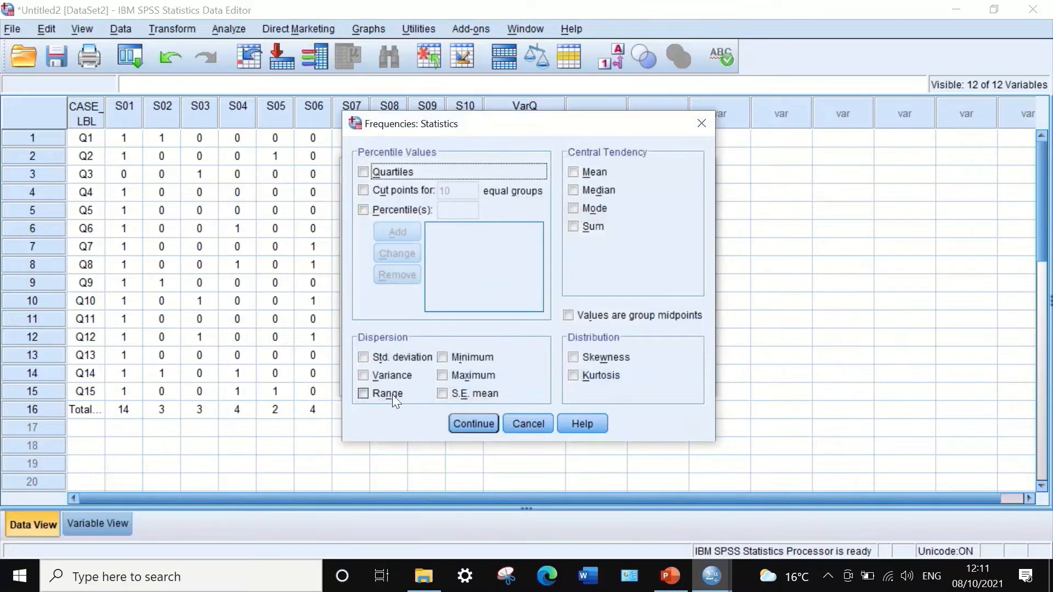
{"action": "left_click", "coordinate": [574, 226]}
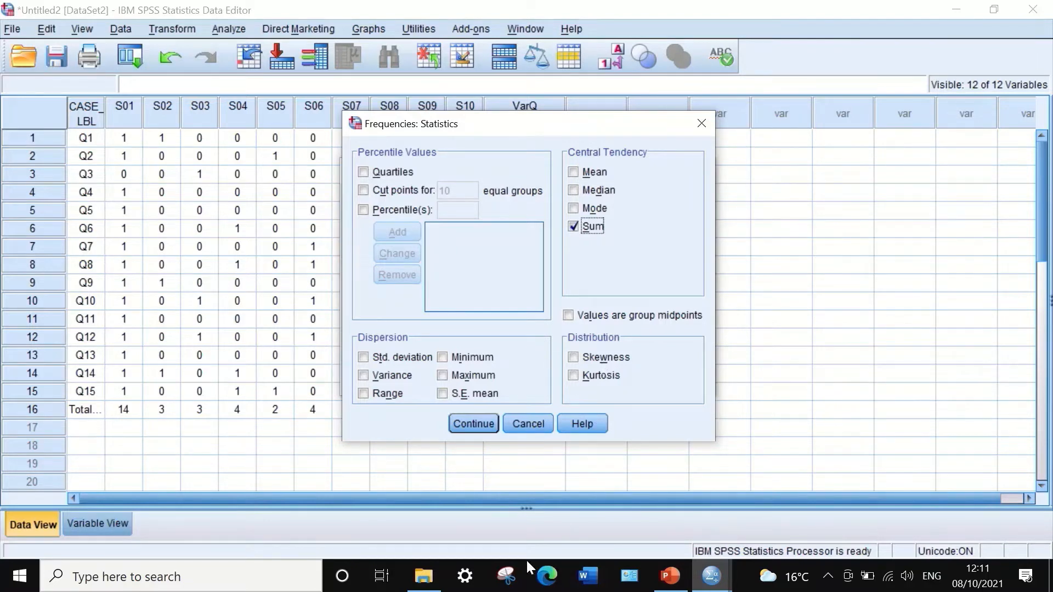
{"action": "left_click", "coordinate": [487, 424]}
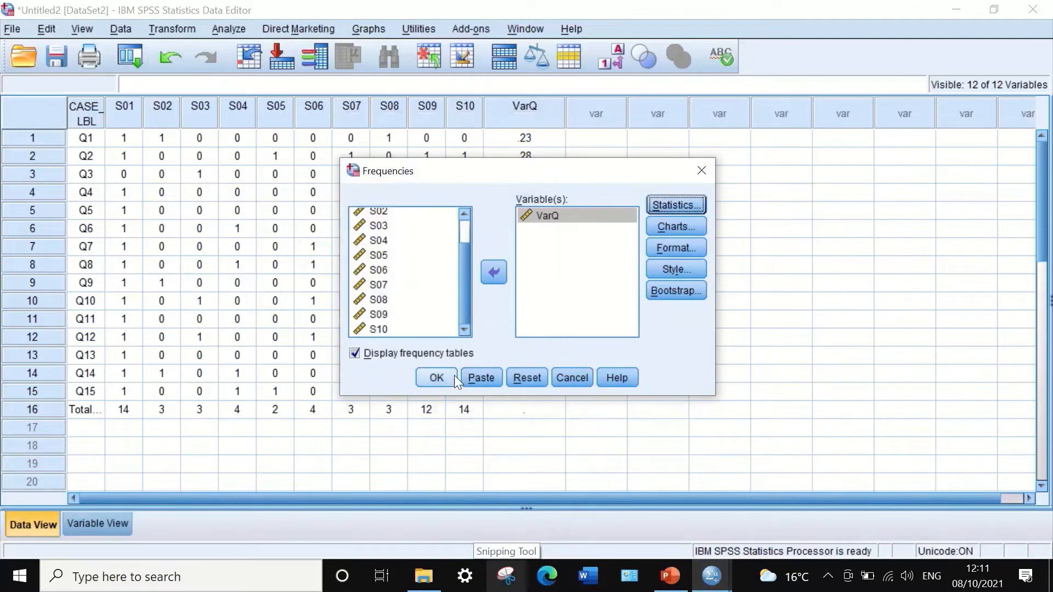
{"action": "left_click", "coordinate": [449, 376]}
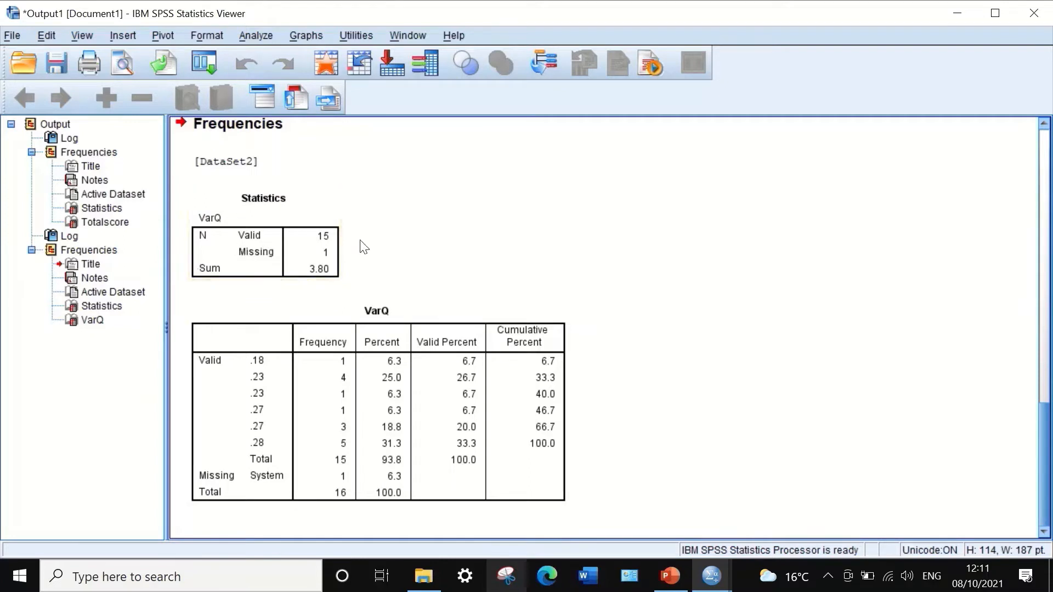
Select the VarQ sum in the Statistics output table, switch to PowerPoint and select the empty numerator above 24.84.
{"action": "double_click", "coordinate": [311, 272]}
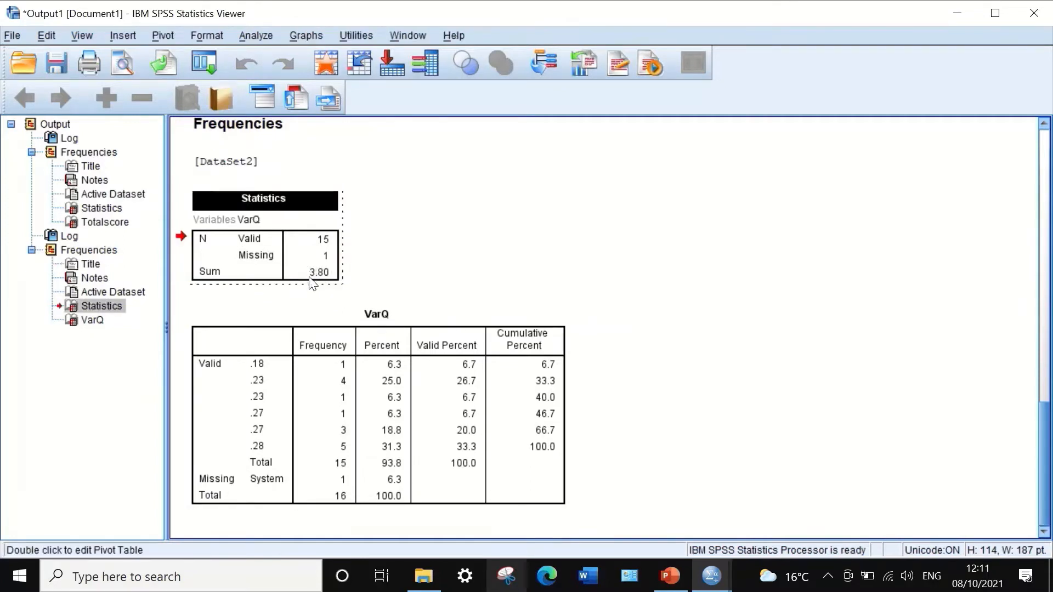
{"action": "double_click", "coordinate": [310, 277]}
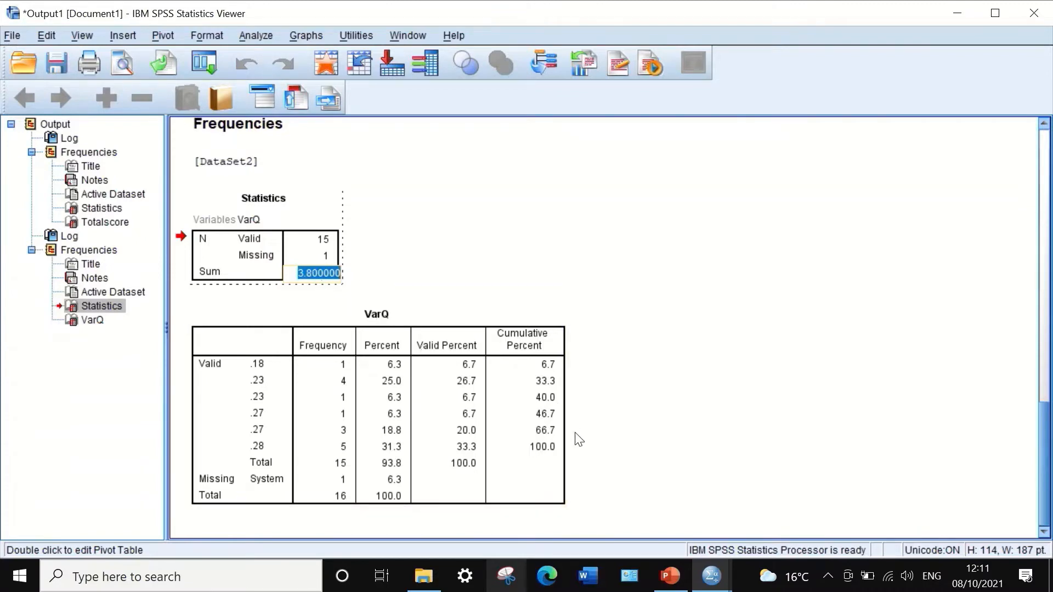
{"action": "left_click", "coordinate": [669, 576]}
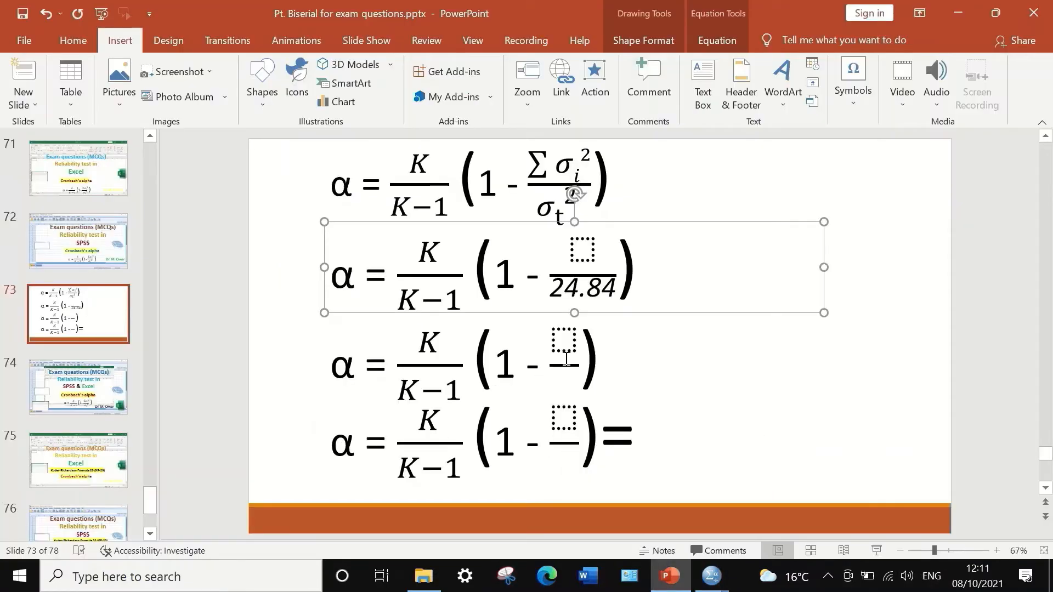
{"action": "left_click", "coordinate": [585, 251]}
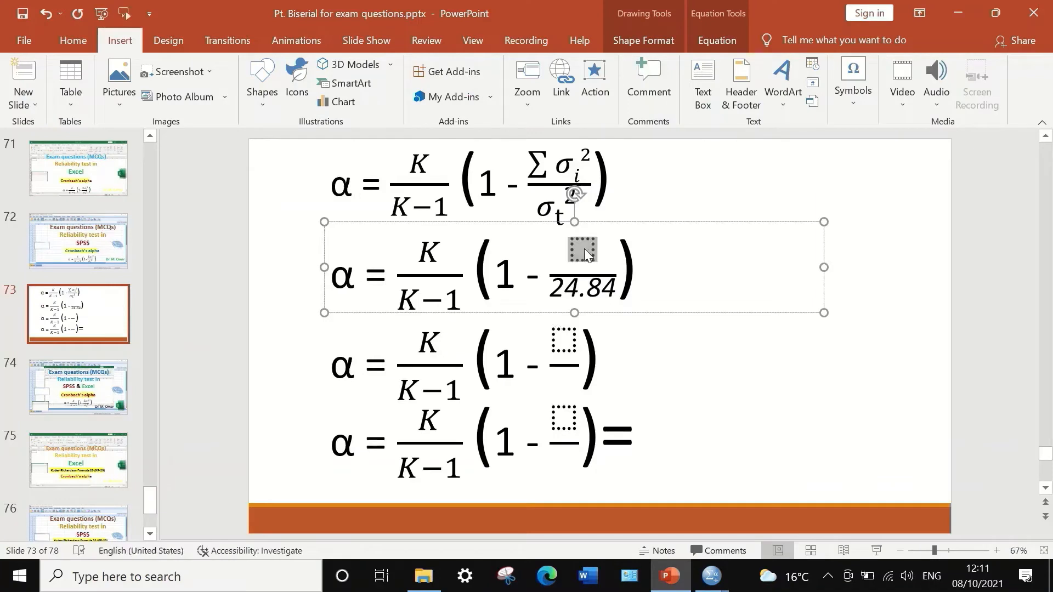
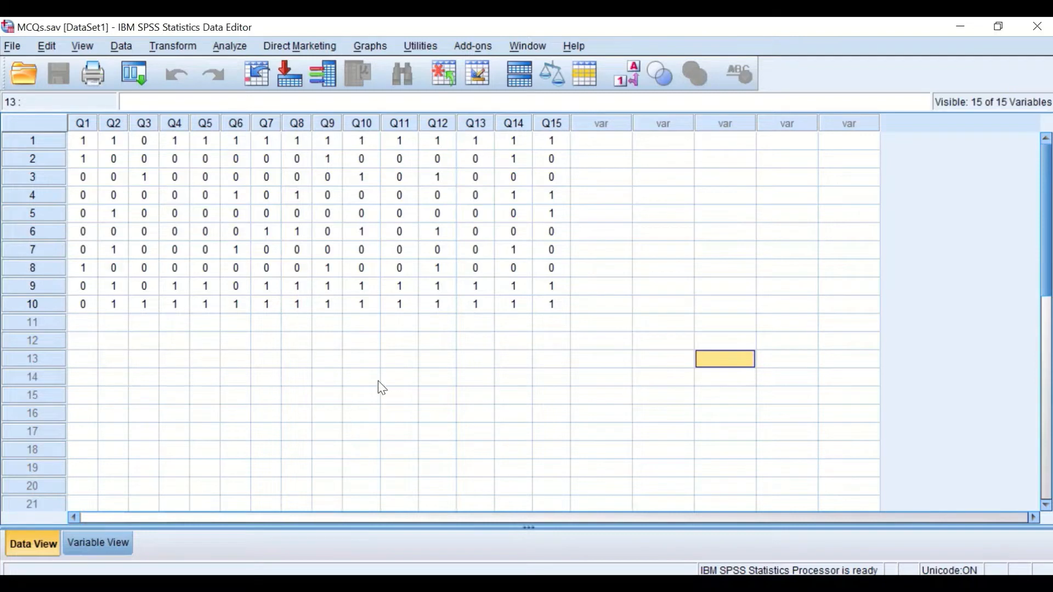
Start a Reliability Analysis on the MCQs.sav dataset with Q1 through Q15 as its items.
{"action": "left_click", "coordinate": [230, 49]}
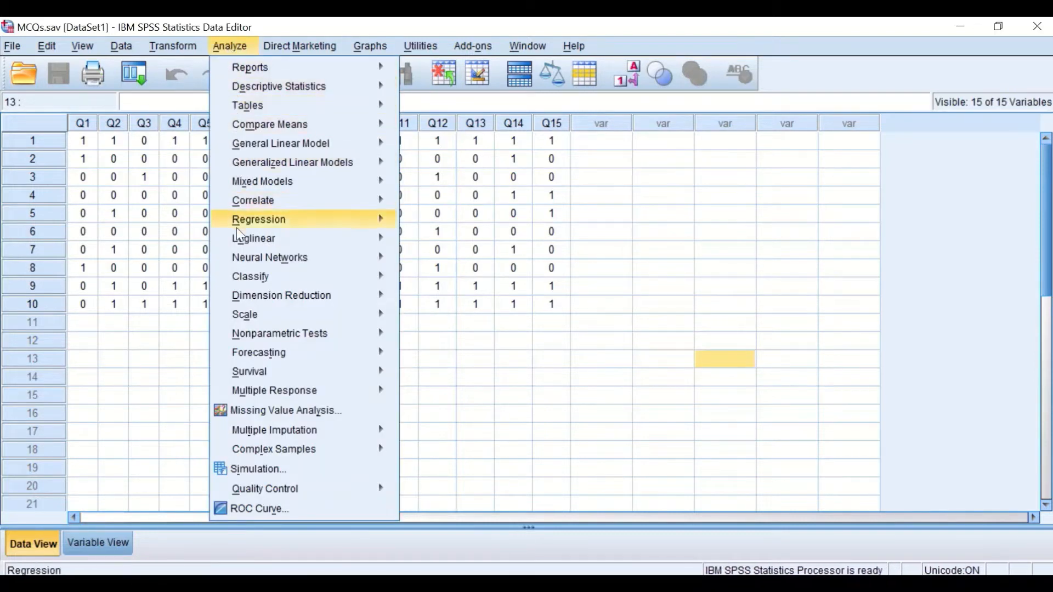
{"action": "mouse_move", "coordinate": [256, 316]}
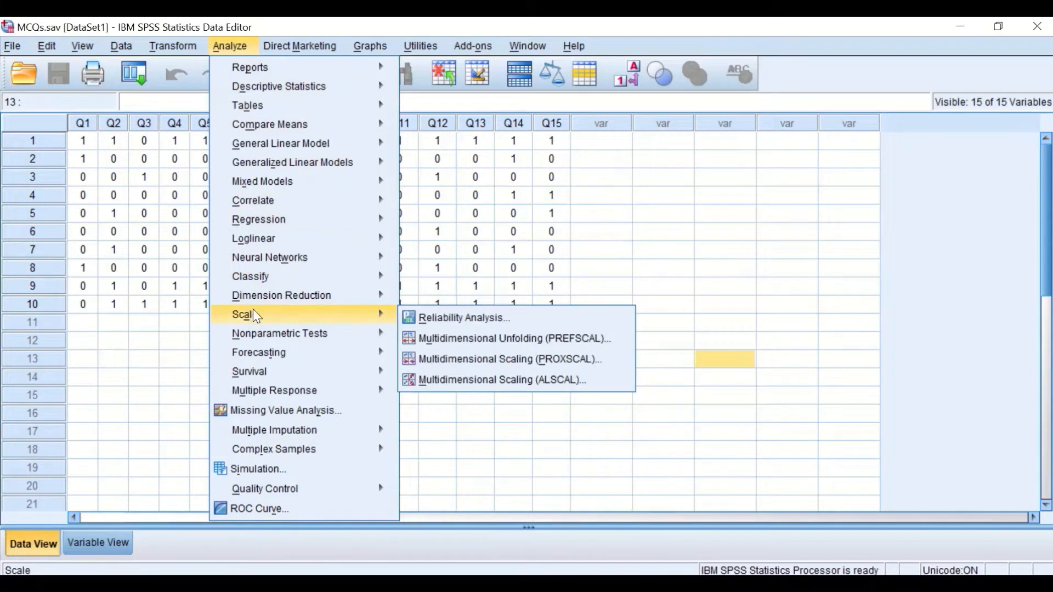
{"action": "left_click", "coordinate": [457, 323]}
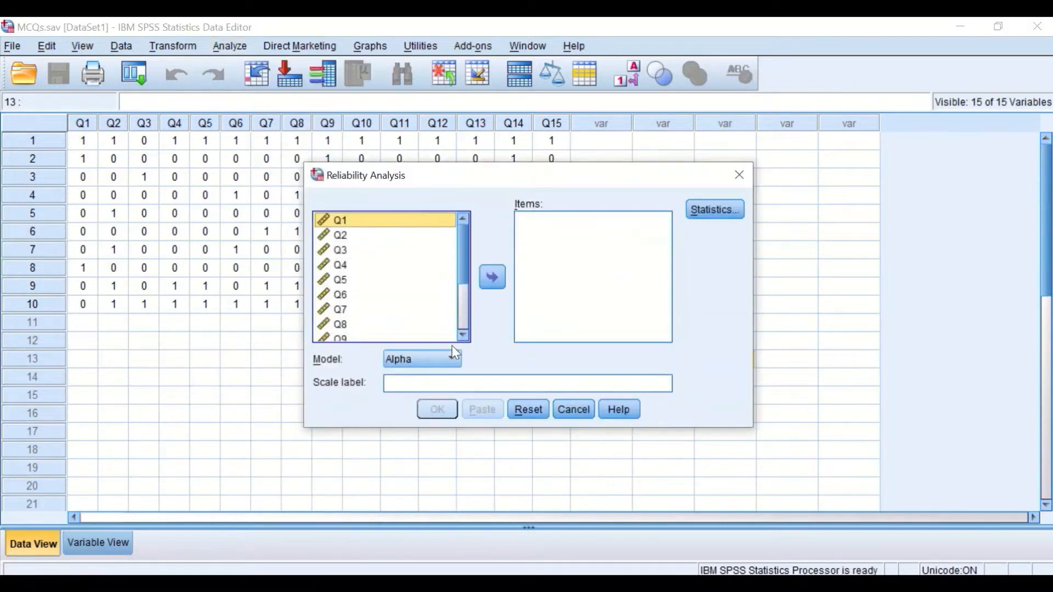
{"action": "left_click_drag", "start_coordinate": [528, 181], "coordinate": [417, 171]}
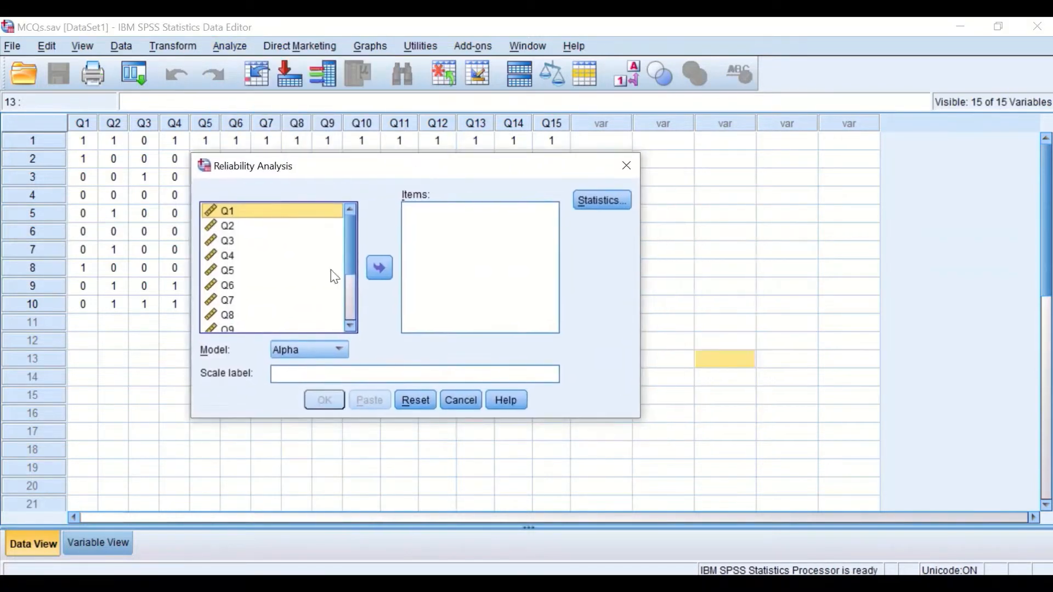
{"action": "mouse_move", "coordinate": [347, 225]}
{"action": "left_mouse_down"}
{"action": "mouse_move", "coordinate": [349, 292]}
{"action": "mouse_move", "coordinate": [343, 211]}
{"action": "left_mouse_up"}
{"action": "key", "text": "ctrl+a"}
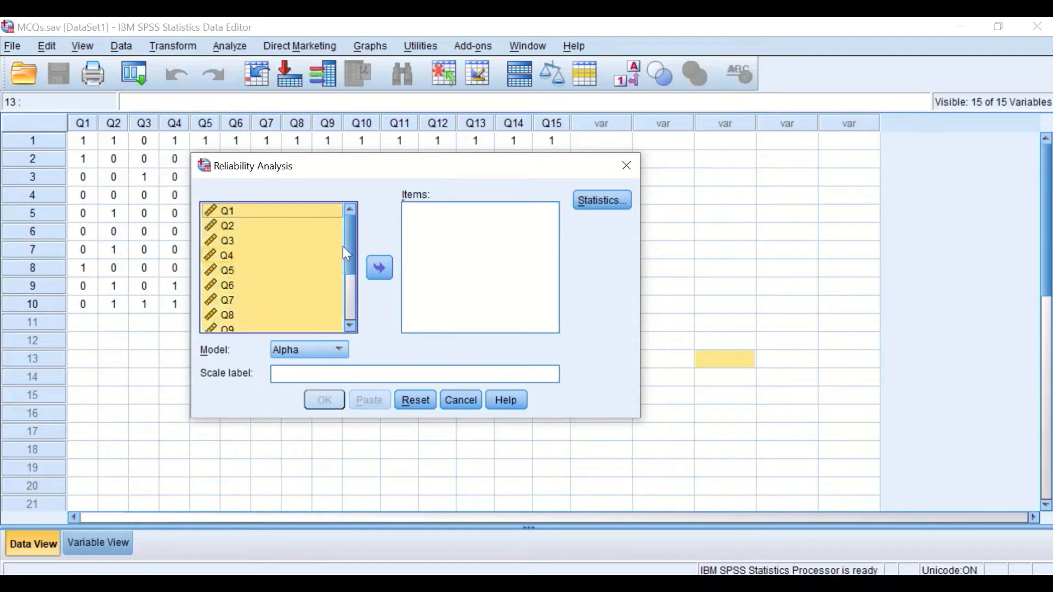
{"action": "left_click", "coordinate": [379, 268]}
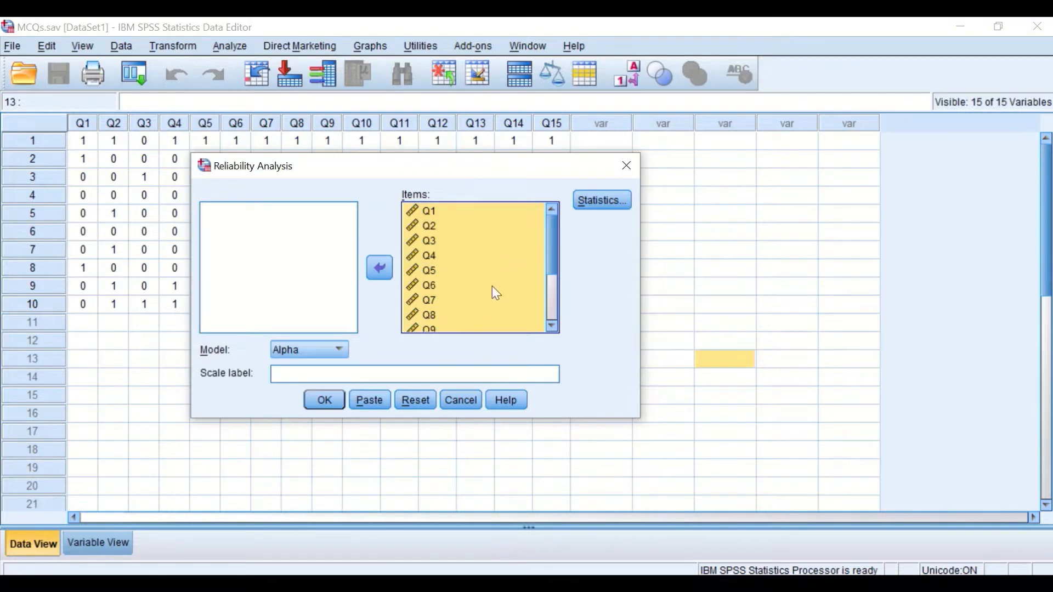
Run the reliability analysis with the Alpha model, Scale if item deleted descriptives and an F test ANOVA table.
{"action": "left_click", "coordinate": [340, 350]}
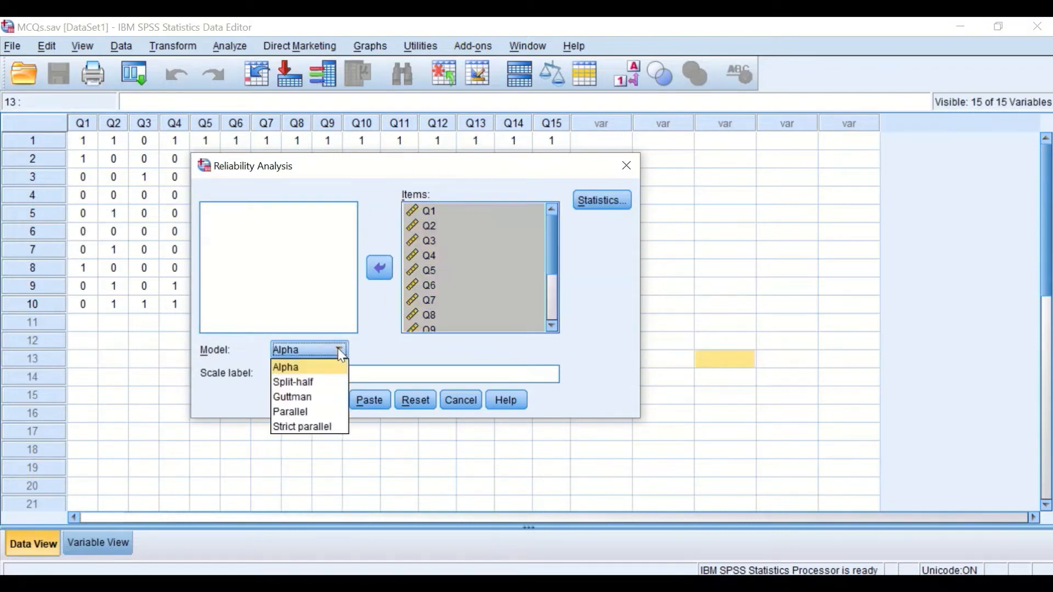
{"action": "left_click", "coordinate": [376, 352]}
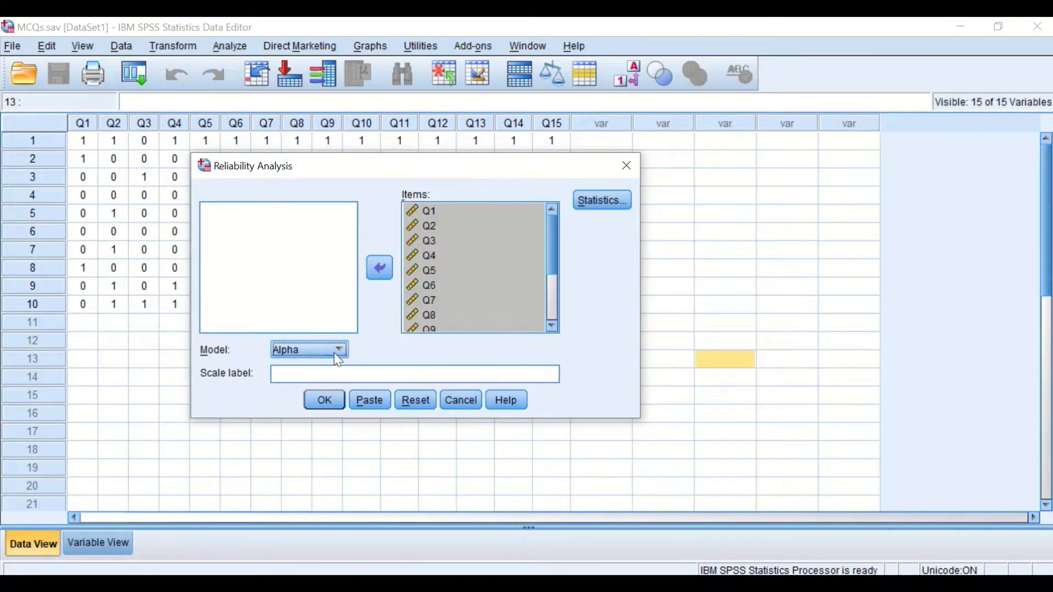
{"action": "left_click", "coordinate": [603, 201]}
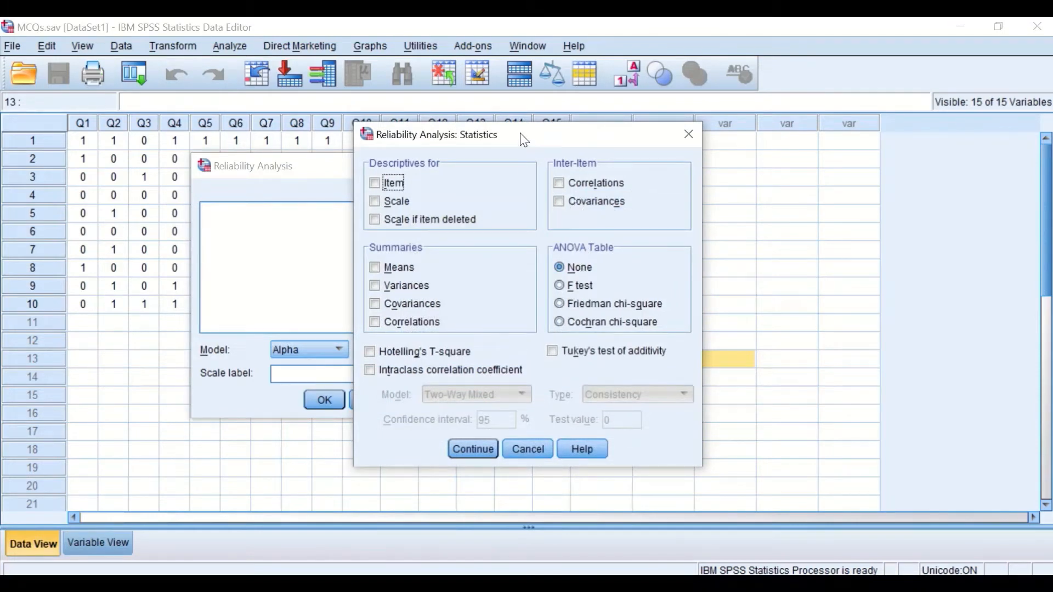
{"action": "left_click_drag", "start_coordinate": [551, 145], "coordinate": [490, 148]}
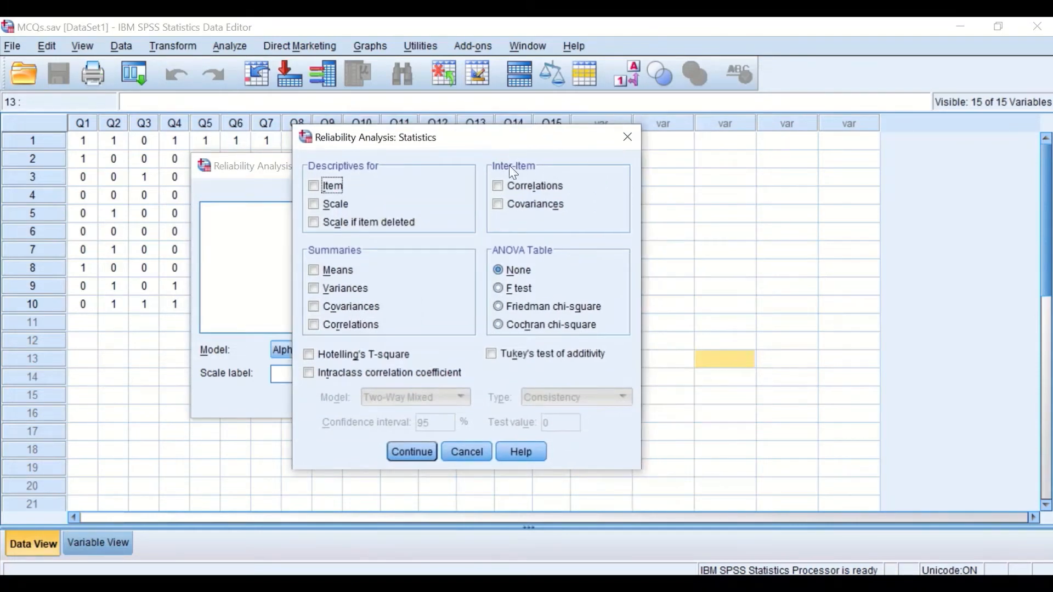
{"action": "left_click", "coordinate": [314, 224]}
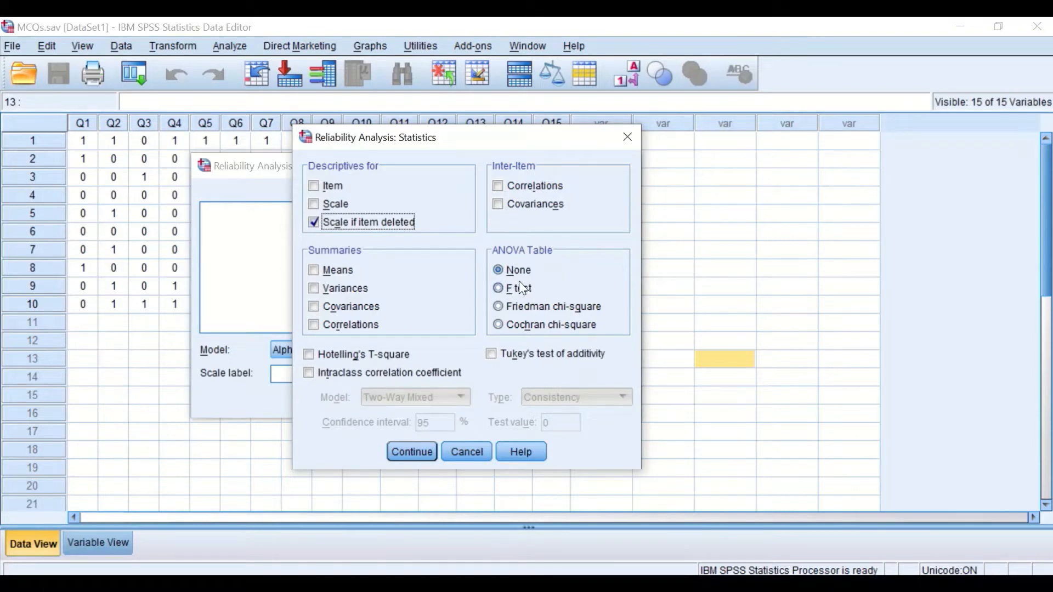
{"action": "left_click", "coordinate": [500, 289]}
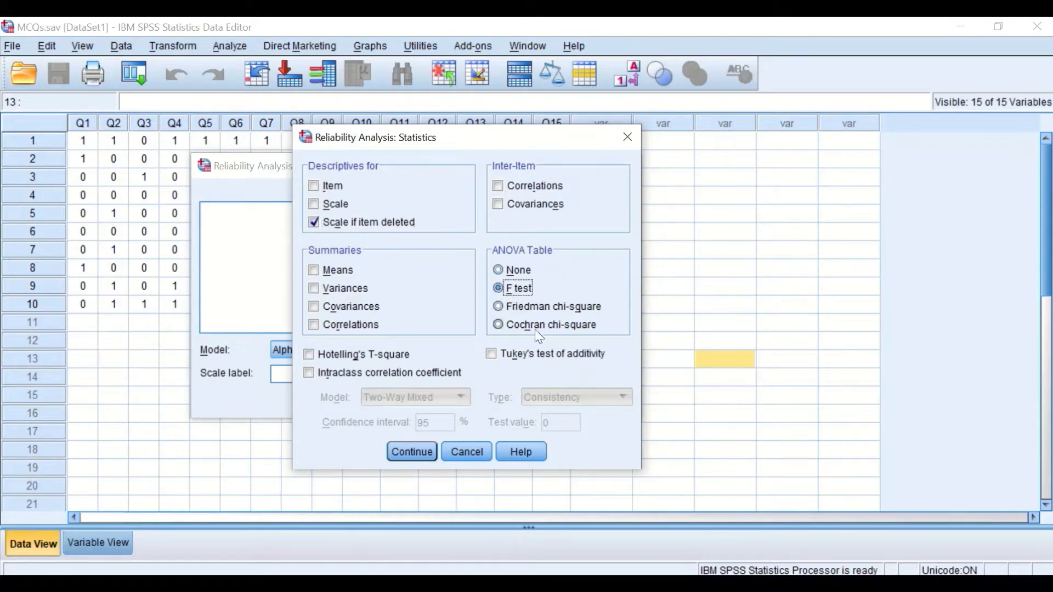
{"action": "left_click", "coordinate": [411, 456]}
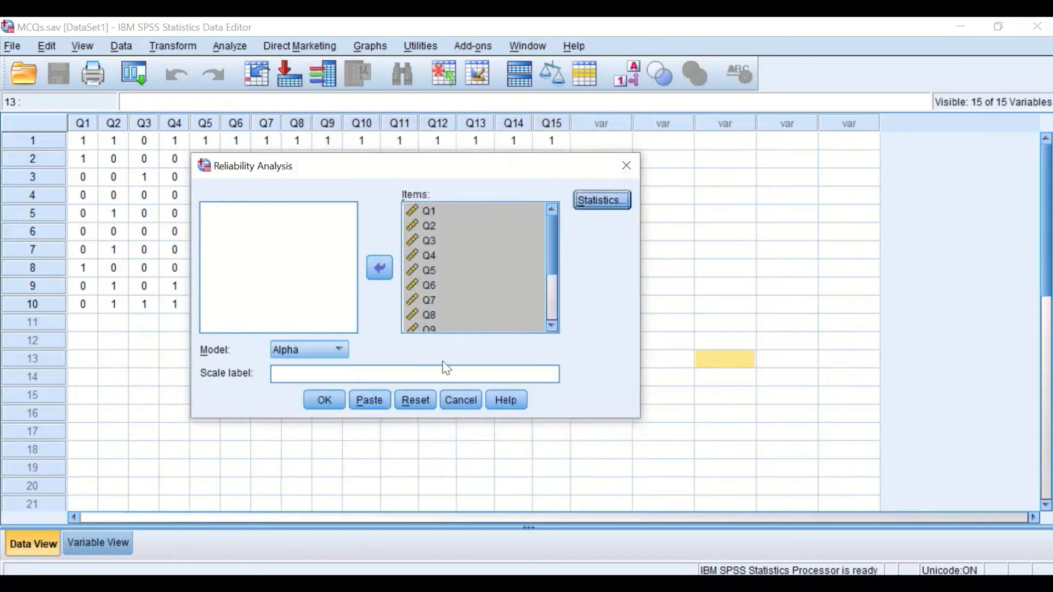
{"action": "left_click", "coordinate": [324, 404]}
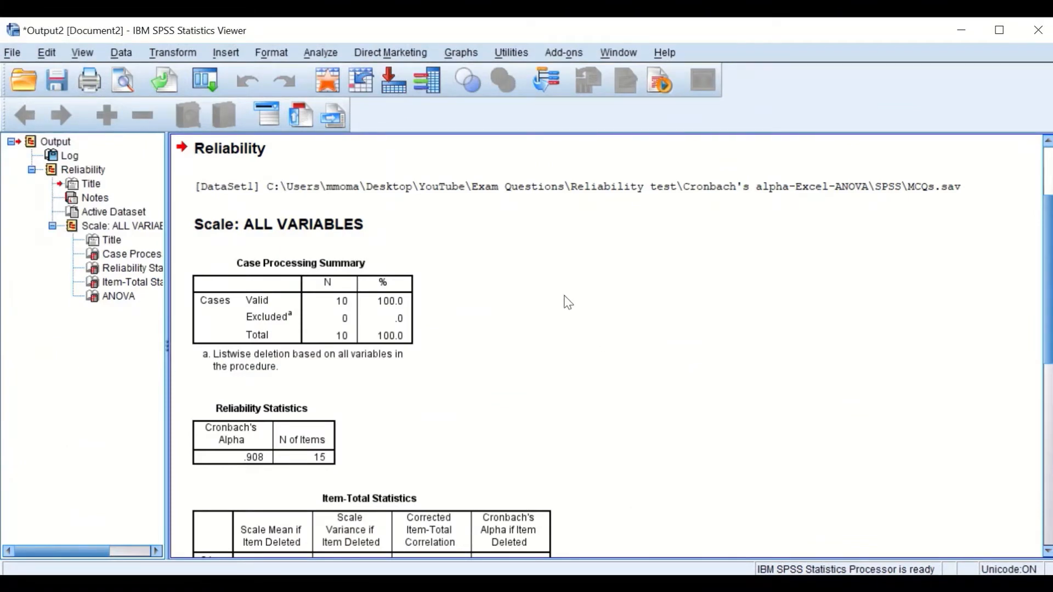
Examine the Case Processing Summary and the overall Cronbach's alpha in the Reliability Statistics table.
{"action": "scroll", "coordinate": [576, 299], "scroll_direction": "down", "scroll_amount": 3}
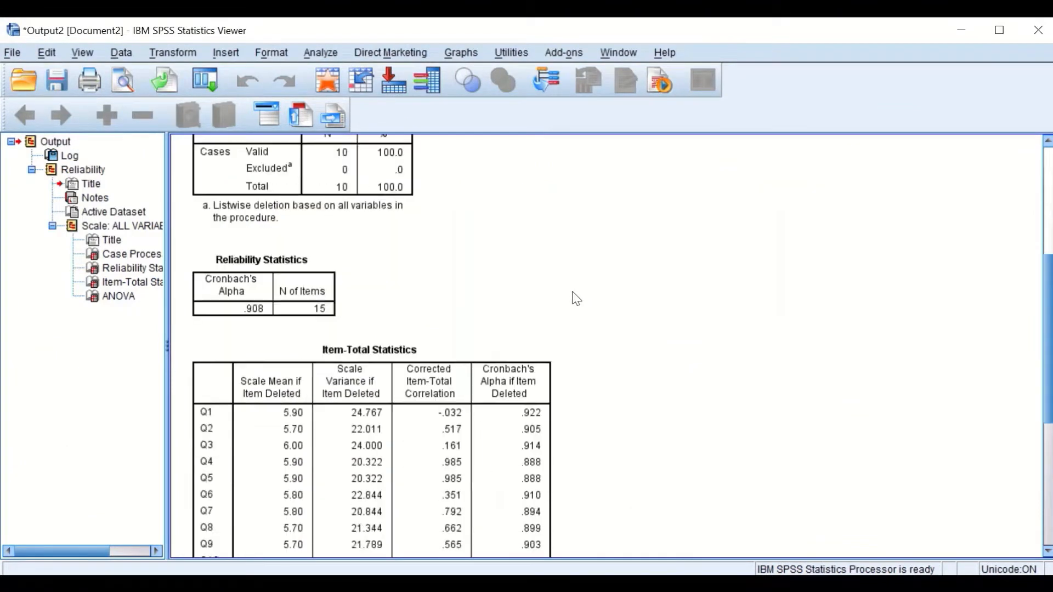
{"action": "scroll", "coordinate": [576, 299], "scroll_direction": "up", "scroll_amount": 5}
{"action": "scroll", "coordinate": [576, 299], "scroll_direction": "down", "scroll_amount": 10}
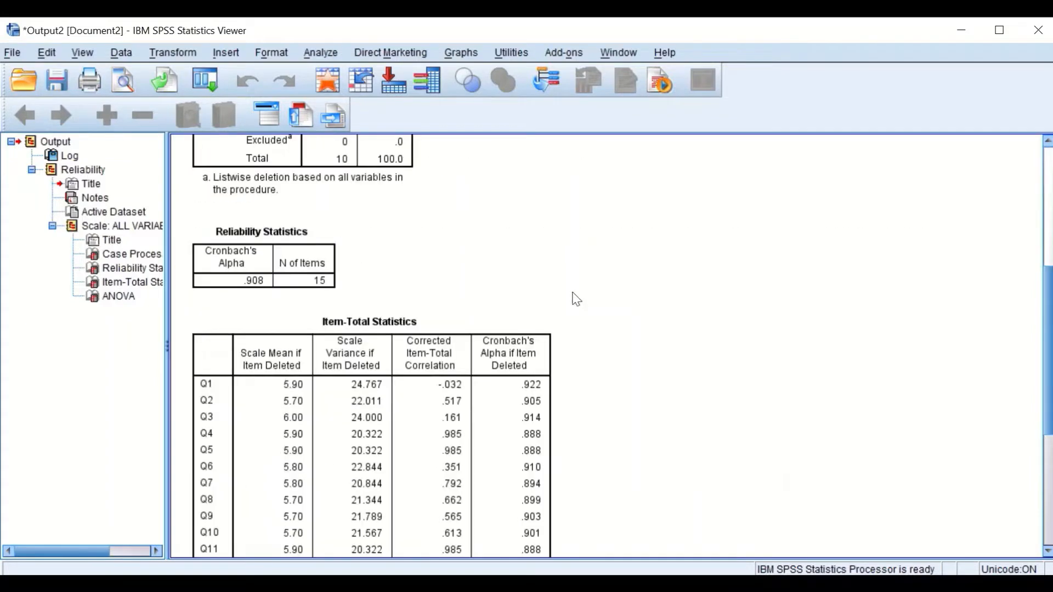
{"action": "scroll", "coordinate": [576, 299], "scroll_direction": "up", "scroll_amount": 8}
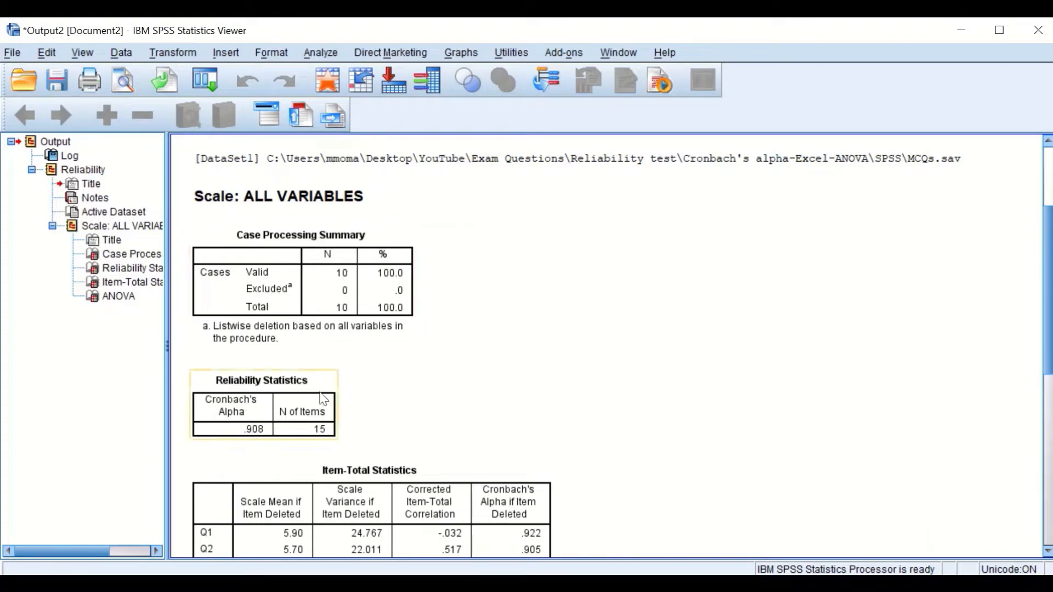
{"action": "scroll", "coordinate": [362, 379], "scroll_direction": "down", "scroll_amount": 3}
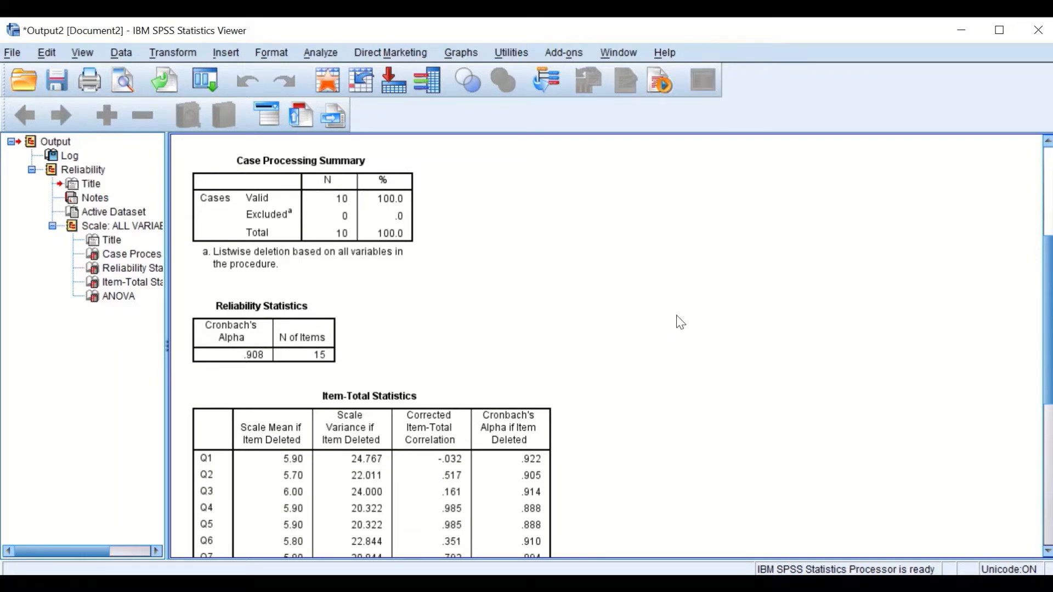
{"action": "scroll", "coordinate": [680, 324], "scroll_direction": "down", "scroll_amount": 3}
{"action": "scroll", "coordinate": [696, 274], "scroll_direction": "up", "scroll_amount": 3}
{"action": "scroll", "coordinate": [711, 351], "scroll_direction": "down", "scroll_amount": 3}
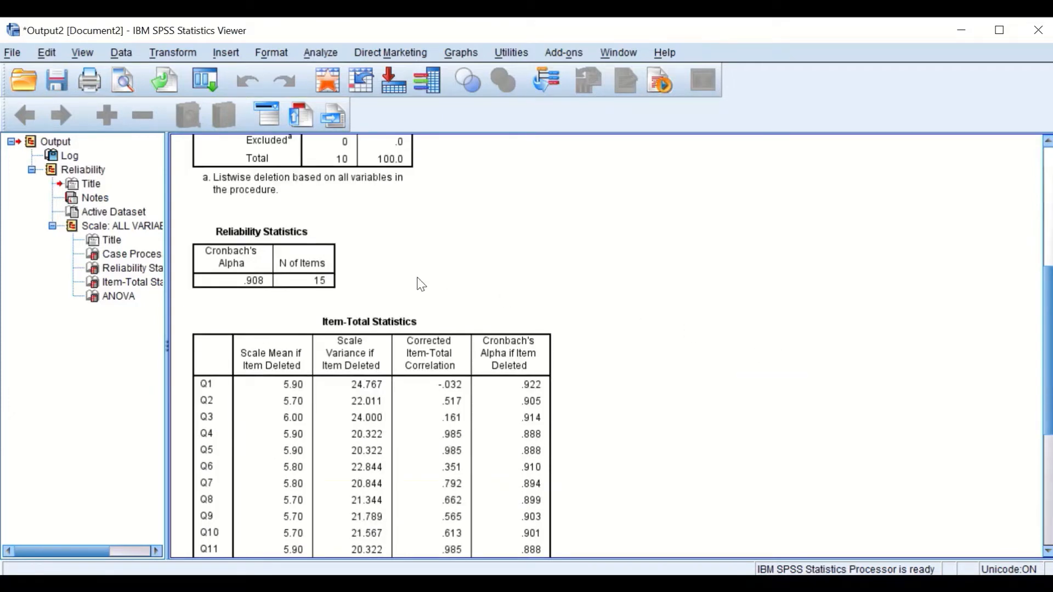
Compare each question's Cronbach's Alpha if Item Deleted in the Item-Total Statistics table with the overall alpha.
{"action": "scroll", "coordinate": [483, 299], "scroll_direction": "down", "scroll_amount": 9}
{"action": "scroll", "coordinate": [483, 294], "scroll_direction": "up", "scroll_amount": 6}
{"action": "left_click", "coordinate": [488, 293]}
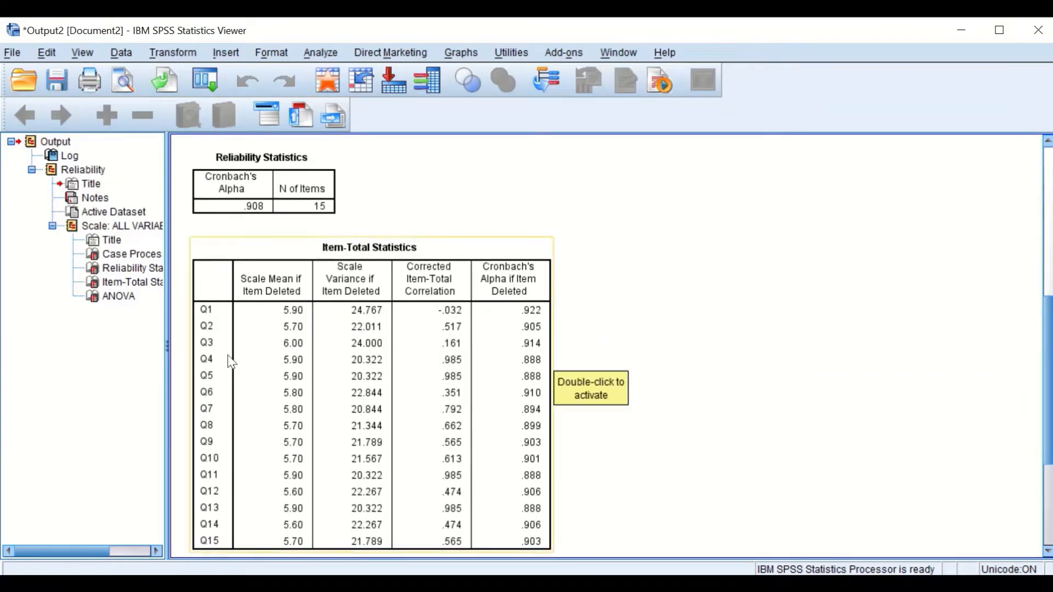
{"action": "scroll", "coordinate": [231, 361], "scroll_direction": "up", "scroll_amount": 3}
{"action": "scroll", "coordinate": [232, 361], "scroll_direction": "down", "scroll_amount": 6}
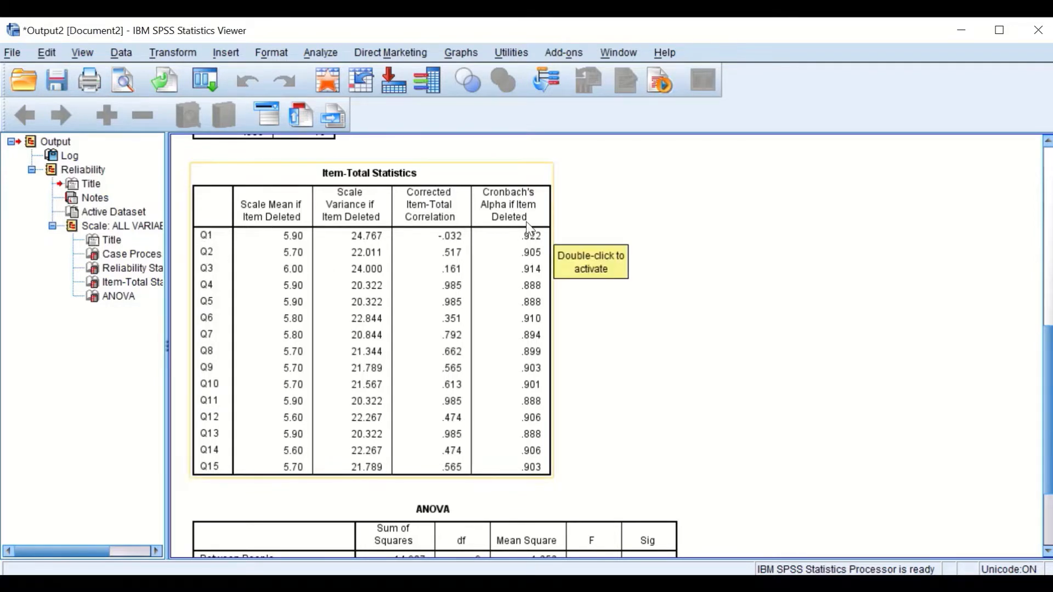
{"action": "scroll", "coordinate": [509, 254], "scroll_direction": "up", "scroll_amount": 4}
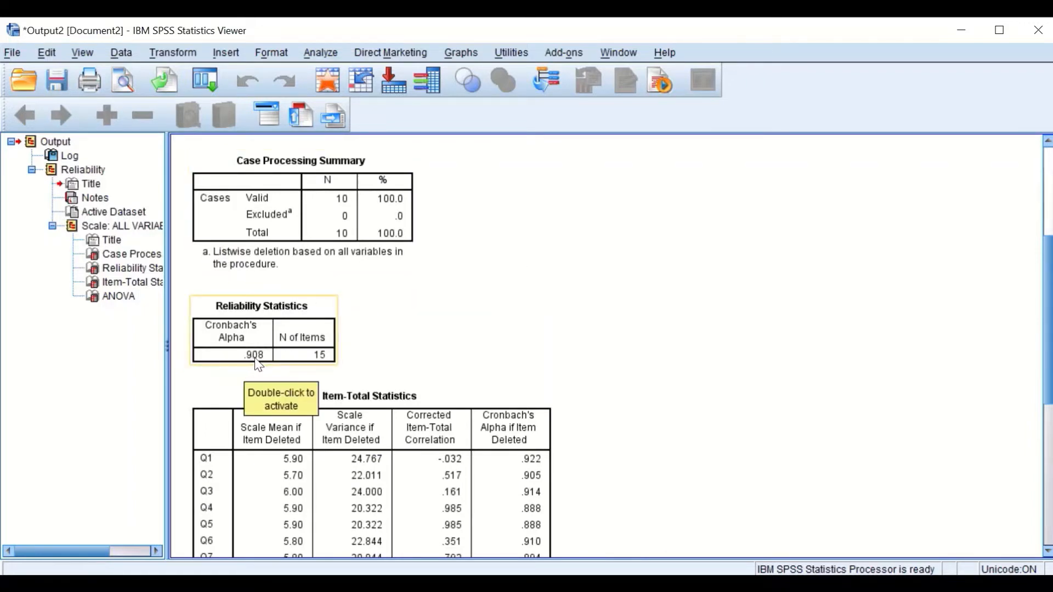
{"action": "scroll", "coordinate": [472, 386], "scroll_direction": "down", "scroll_amount": 4}
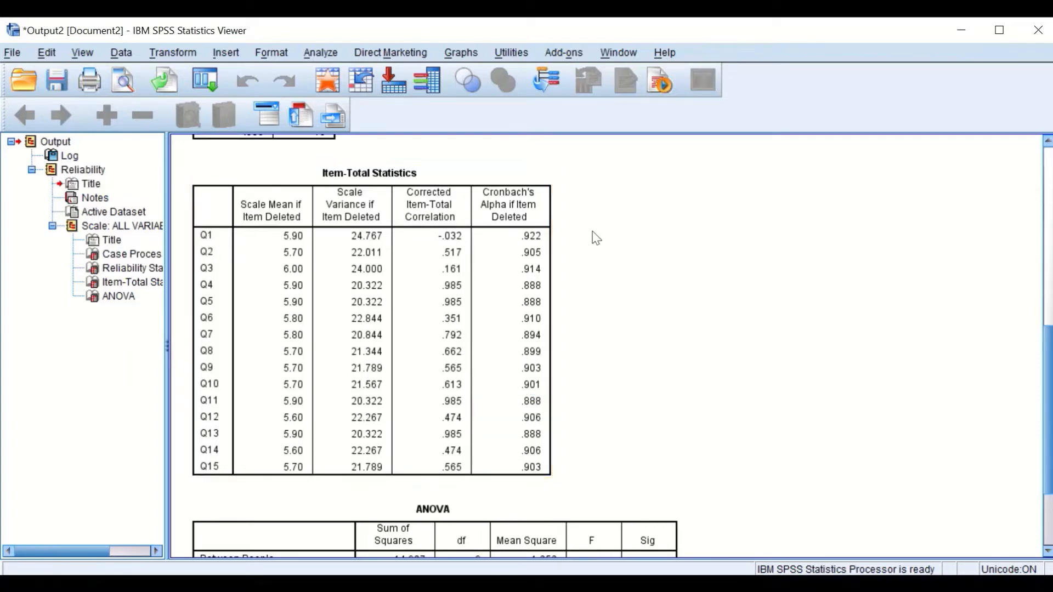
{"action": "scroll", "coordinate": [589, 236], "scroll_direction": "up", "scroll_amount": 3}
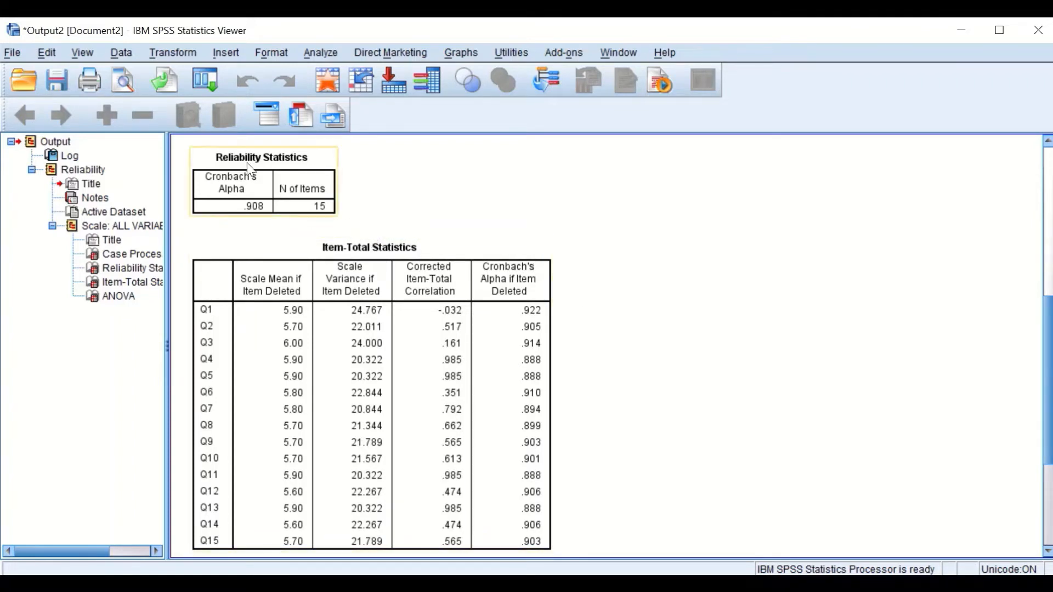
Reopen the Reliability Analysis setup for the Q1 through Q15 items.
{"action": "left_click", "coordinate": [320, 53]}
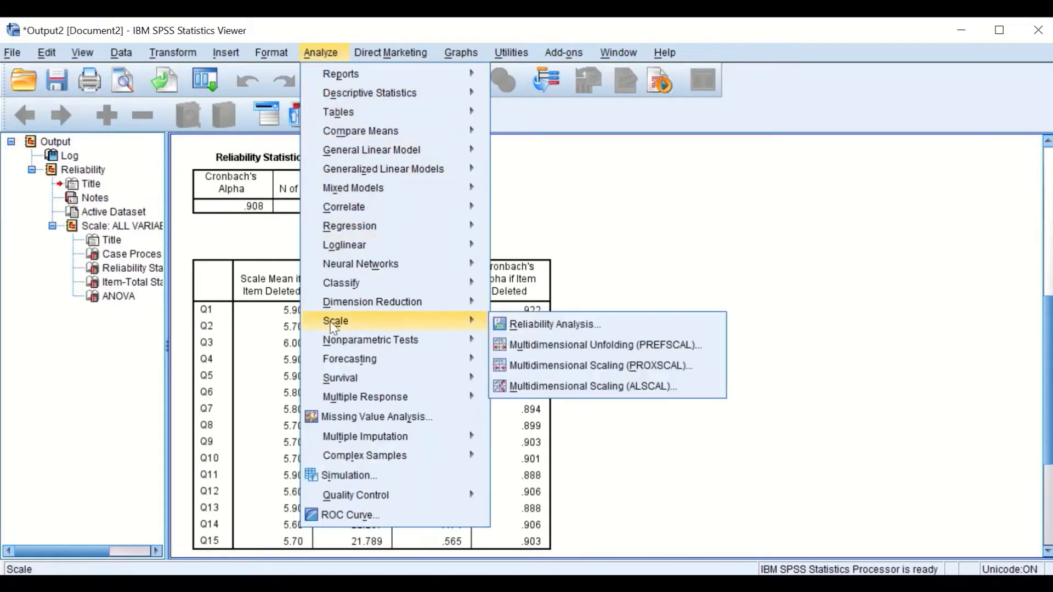
{"action": "mouse_move", "coordinate": [462, 323]}
{"action": "left_click", "coordinate": [521, 324]}
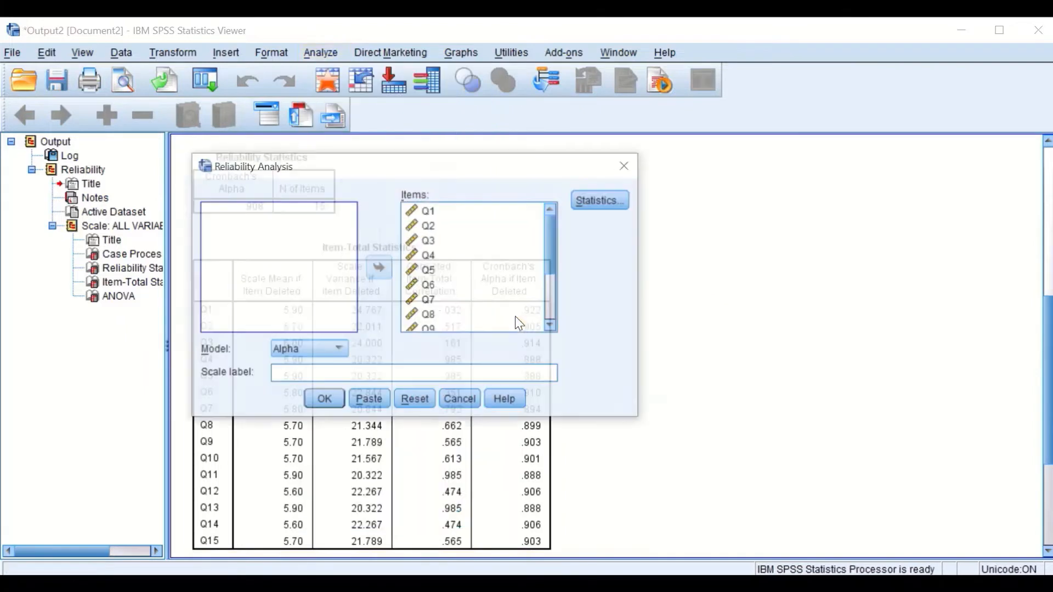
Remove Q1 from the reliability analysis items and rerun the analysis with the Alpha model.
{"action": "left_click", "coordinate": [434, 211]}
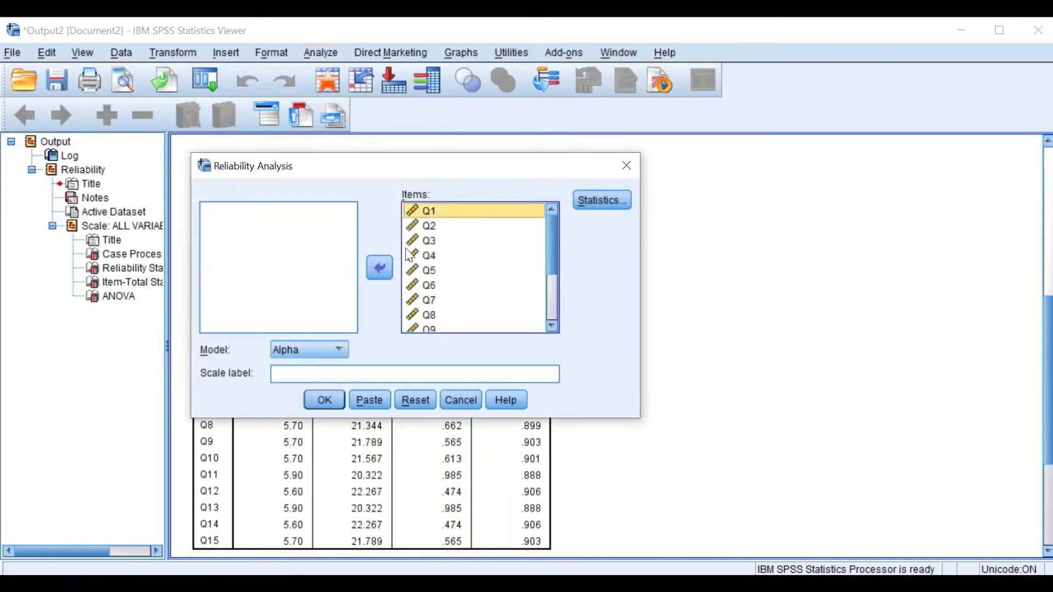
{"action": "left_click", "coordinate": [381, 269]}
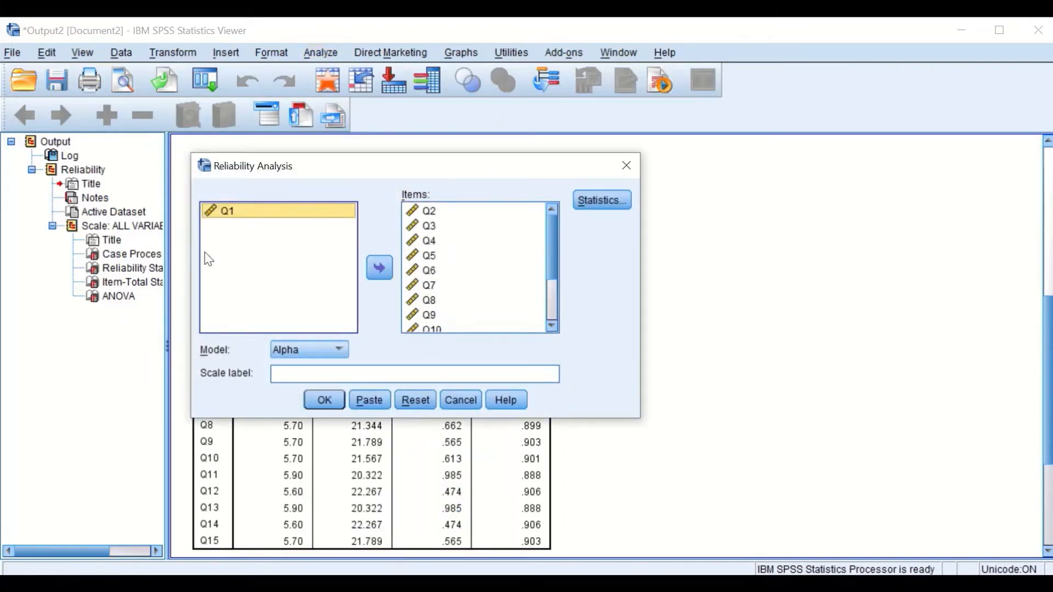
{"action": "left_click", "coordinate": [327, 402]}
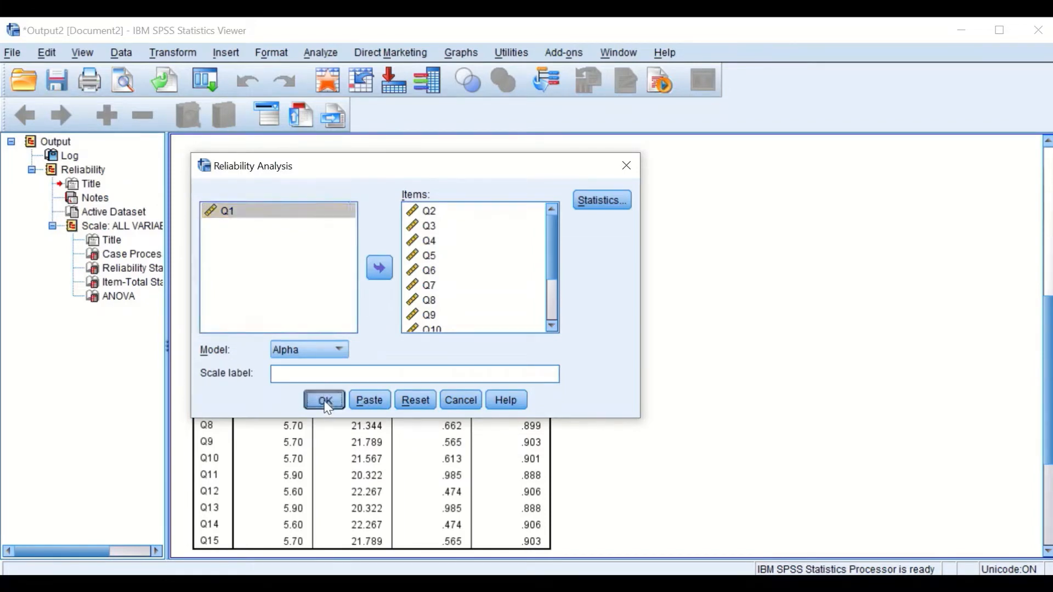
Compare Cronbach's alpha and the number of items between the original output and the rerun without Q1.
{"action": "scroll", "coordinate": [675, 332], "scroll_direction": "down", "scroll_amount": 3}
{"action": "scroll", "coordinate": [663, 322], "scroll_direction": "up", "scroll_amount": 5}
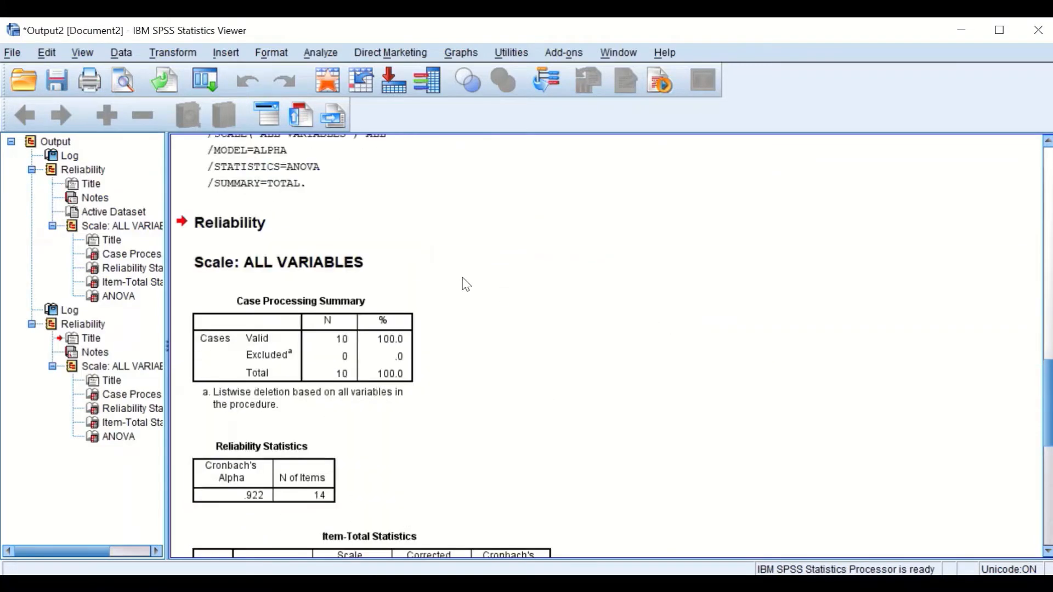
{"action": "scroll", "coordinate": [345, 313], "scroll_direction": "down", "scroll_amount": 3}
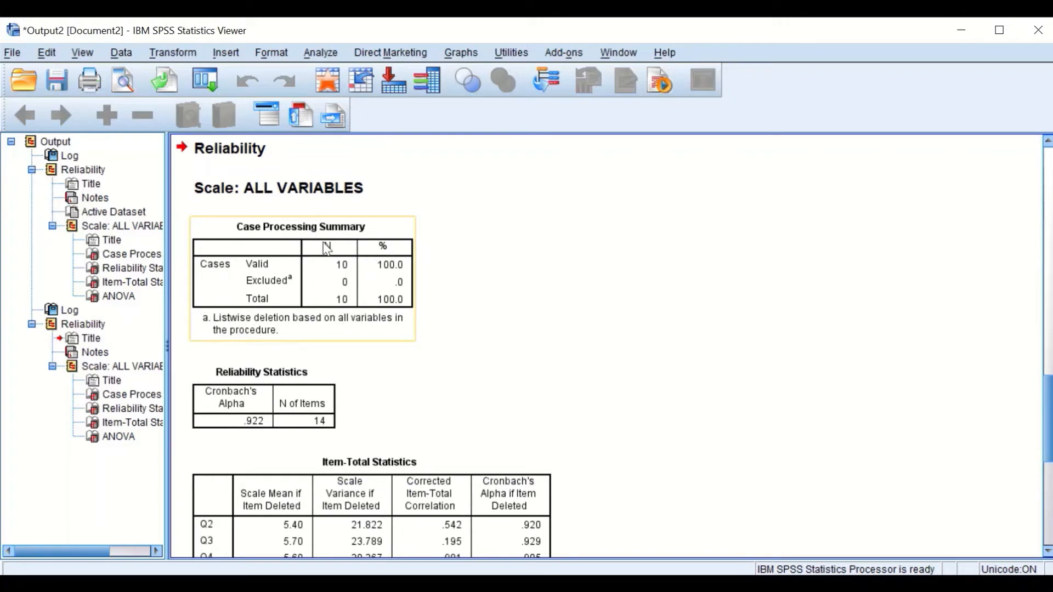
{"action": "scroll", "coordinate": [355, 415], "scroll_direction": "down", "scroll_amount": 3}
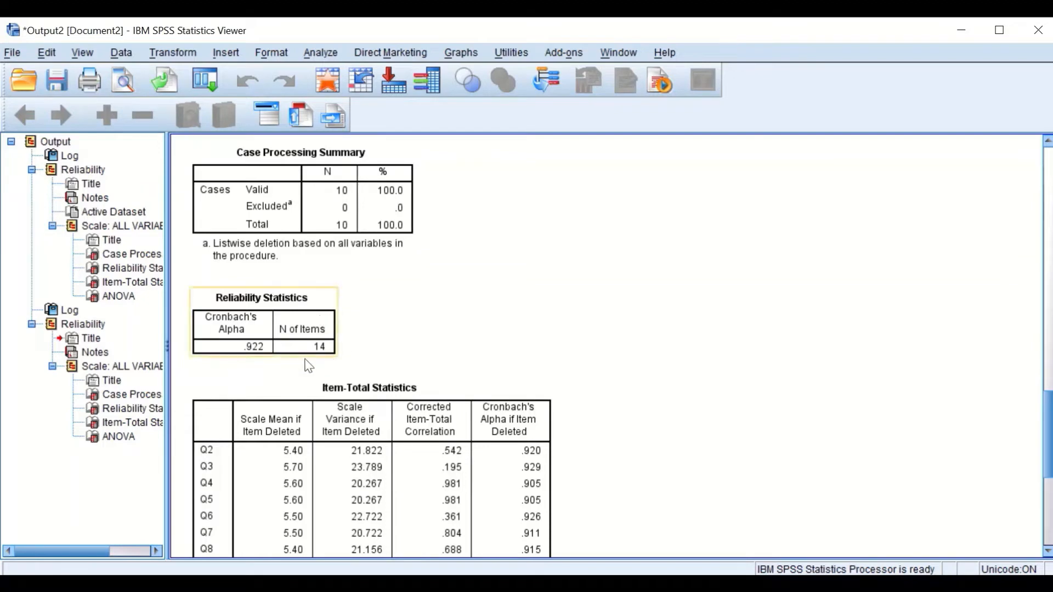
{"action": "scroll", "coordinate": [331, 359], "scroll_direction": "up", "scroll_amount": 20}
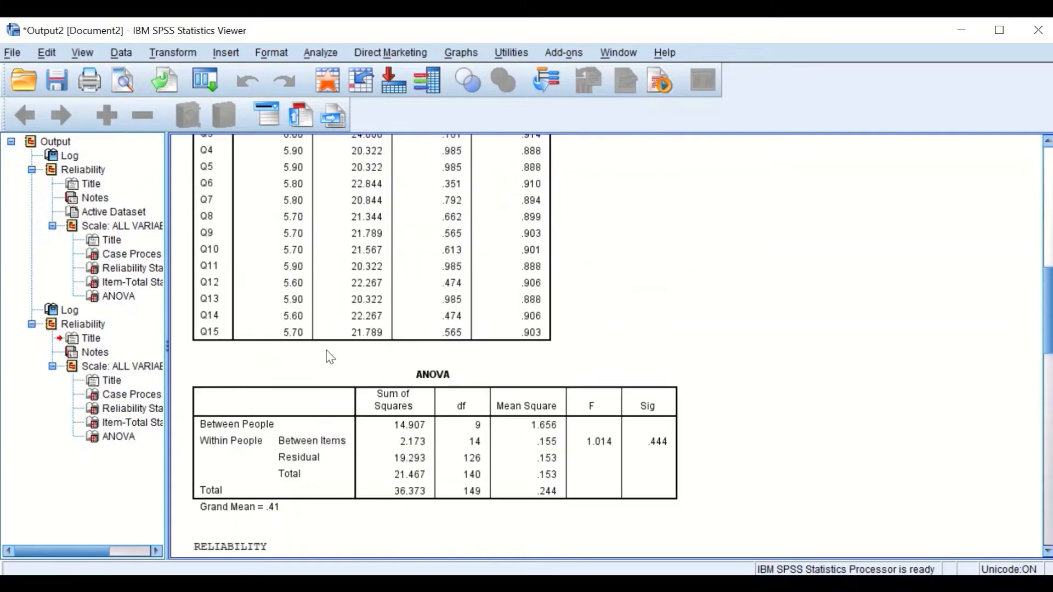
{"action": "scroll", "coordinate": [328, 355], "scroll_direction": "down", "scroll_amount": 3}
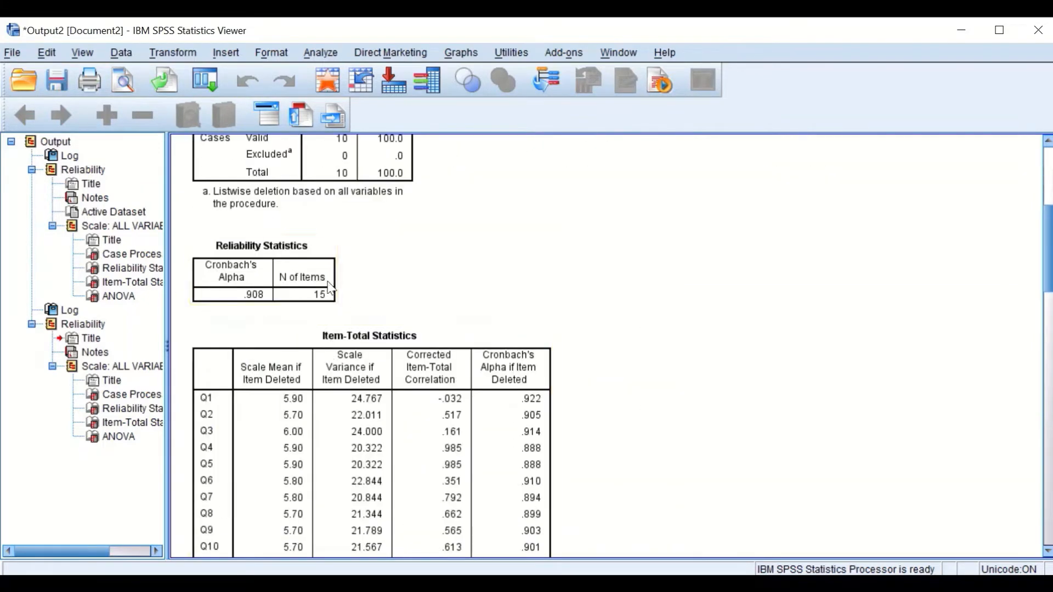
{"action": "scroll", "coordinate": [328, 304], "scroll_direction": "down", "scroll_amount": 20}
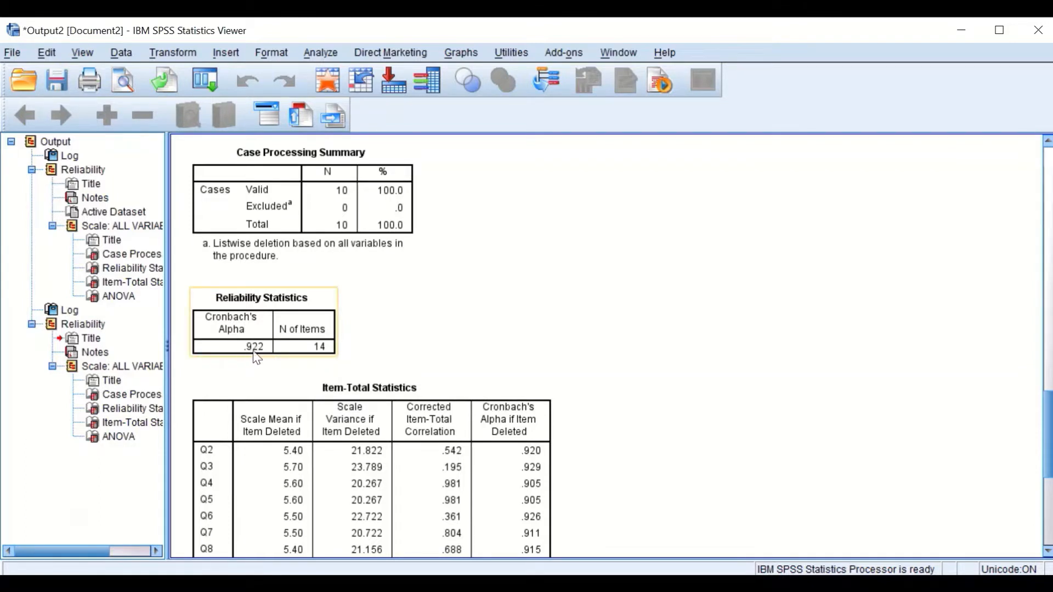
{"action": "scroll", "coordinate": [268, 362], "scroll_direction": "up", "scroll_amount": 15}
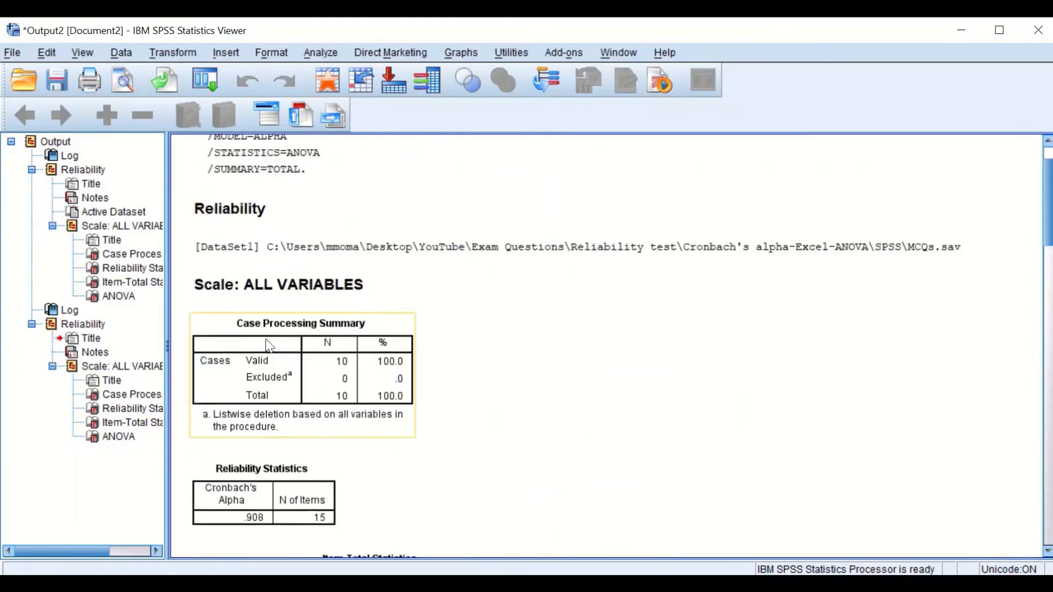
{"action": "scroll", "coordinate": [269, 348], "scroll_direction": "down", "scroll_amount": 3}
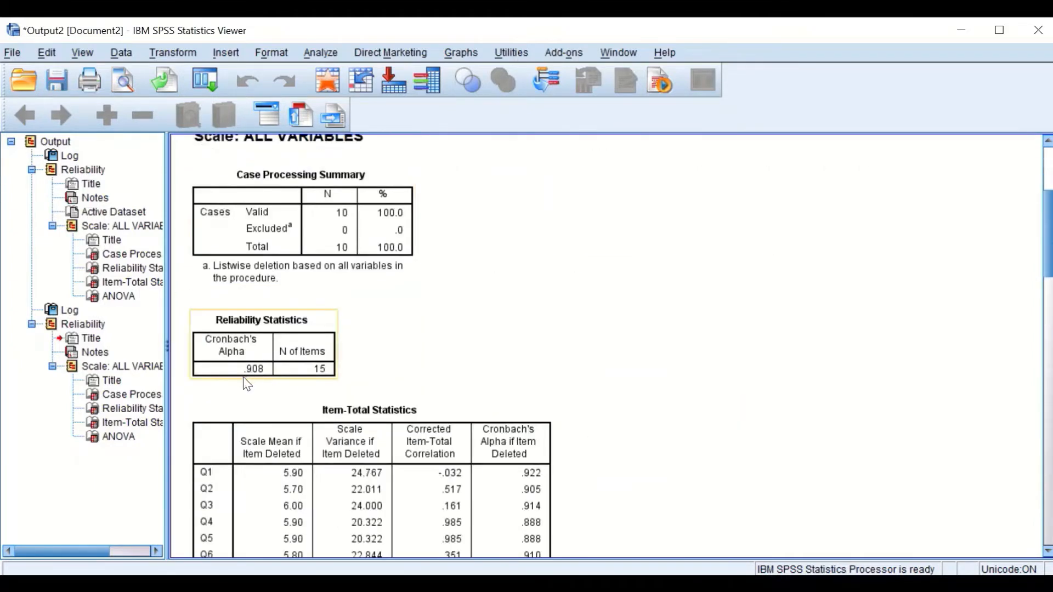
{"action": "scroll", "coordinate": [267, 371], "scroll_direction": "down", "scroll_amount": 14}
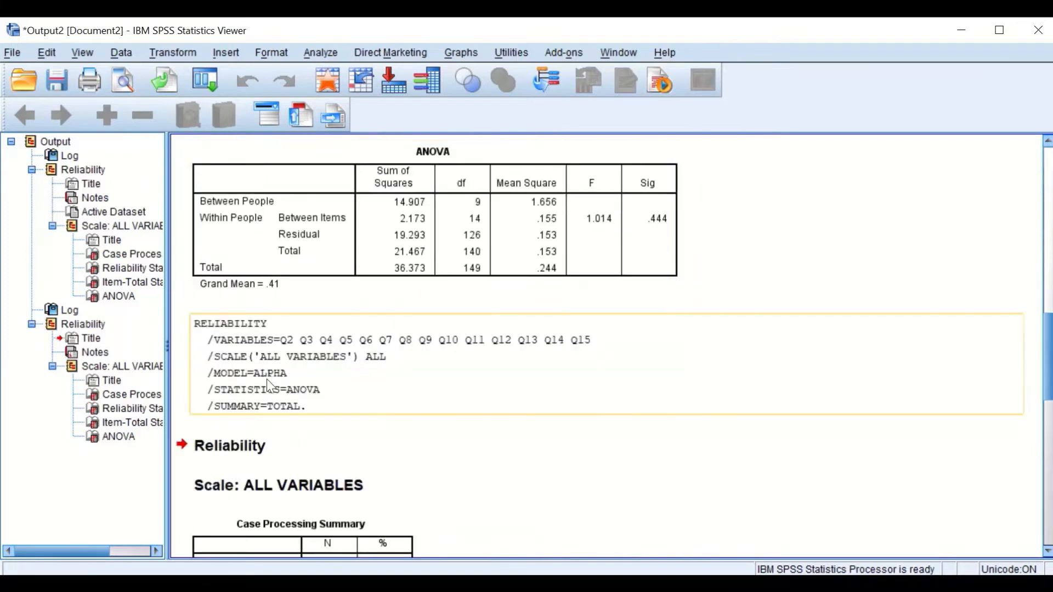
{"action": "scroll", "coordinate": [291, 376], "scroll_direction": "down", "scroll_amount": 8}
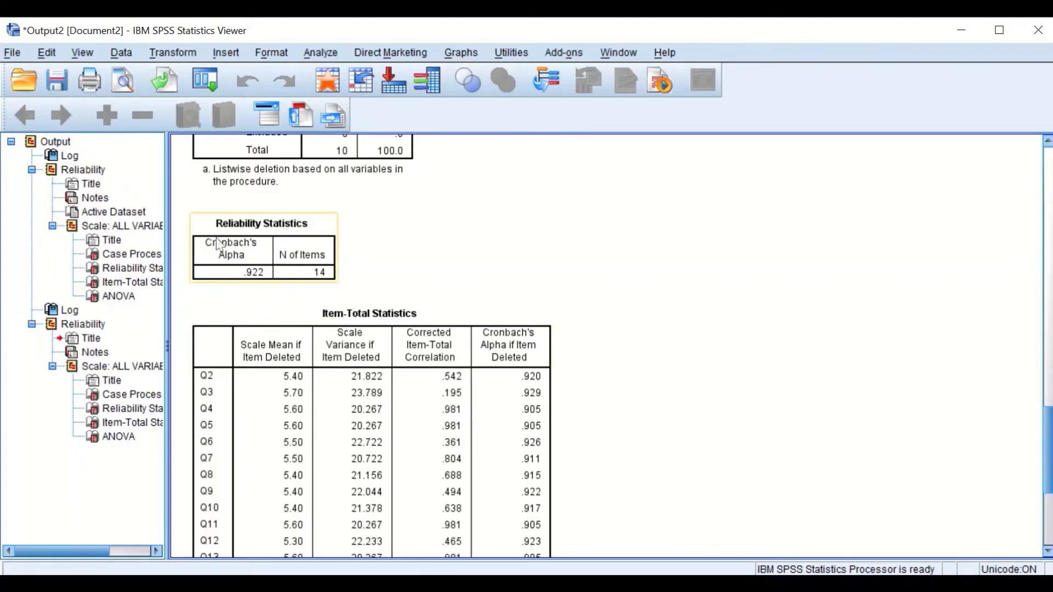
Examine the rerun's item-total statistics and the original run's case processing summary and reliability statistics.
{"action": "scroll", "coordinate": [289, 303], "scroll_direction": "down", "scroll_amount": 5}
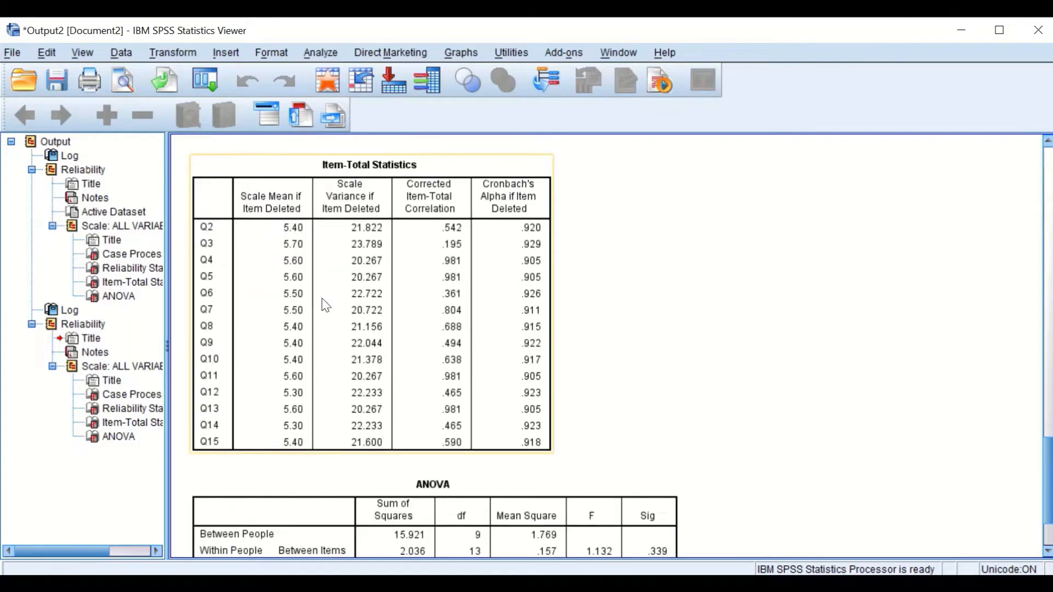
{"action": "scroll", "coordinate": [454, 285], "scroll_direction": "up", "scroll_amount": 3}
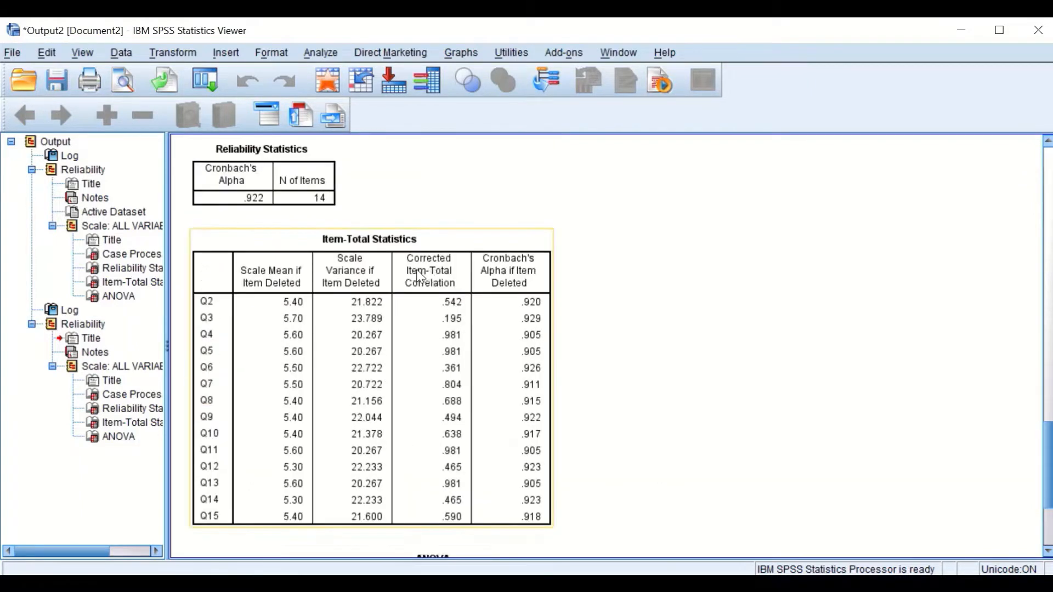
{"action": "scroll", "coordinate": [490, 324], "scroll_direction": "up", "scroll_amount": 3}
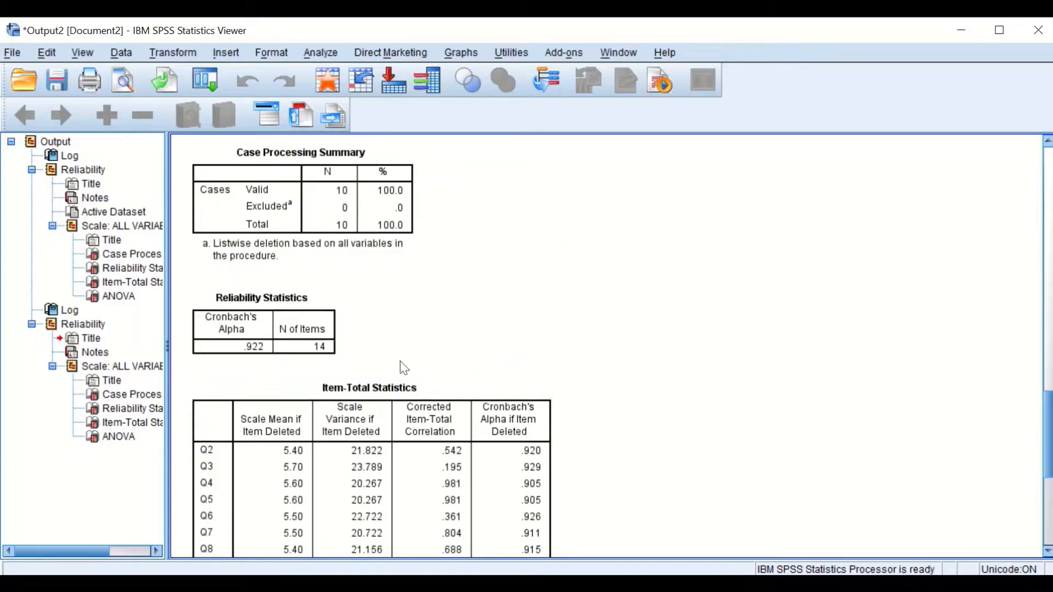
{"action": "scroll", "coordinate": [438, 366], "scroll_direction": "up", "scroll_amount": 1}
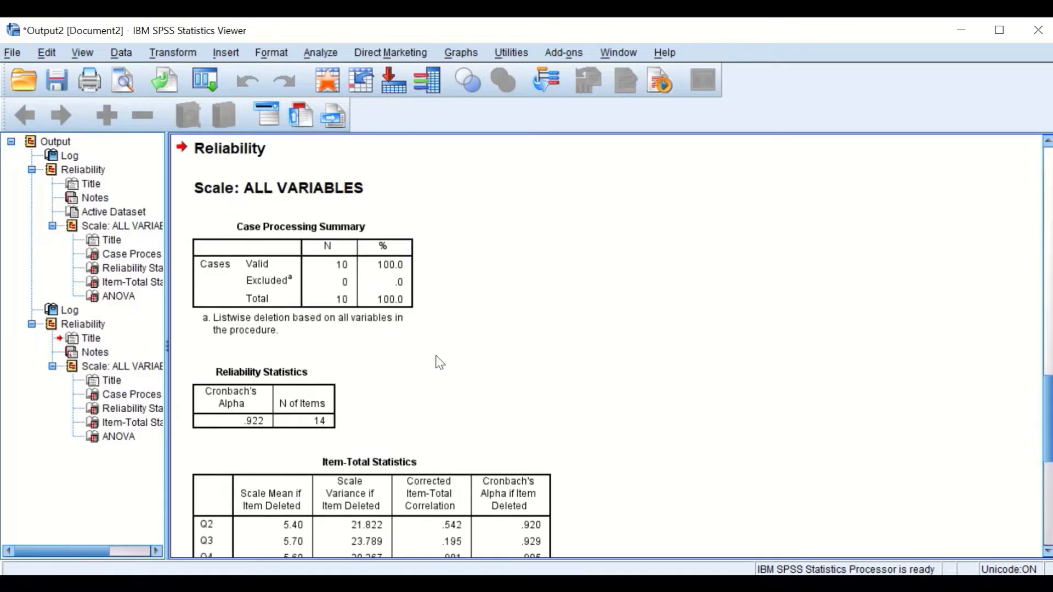
{"action": "scroll", "coordinate": [494, 453], "scroll_direction": "up", "scroll_amount": 6}
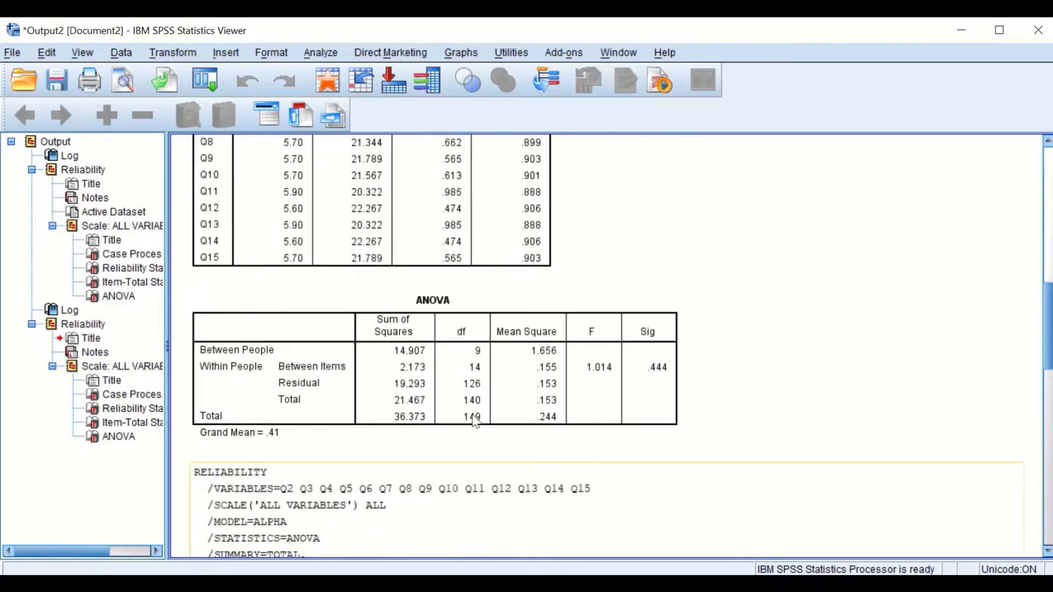
{"action": "scroll", "coordinate": [476, 422], "scroll_direction": "up", "scroll_amount": 8}
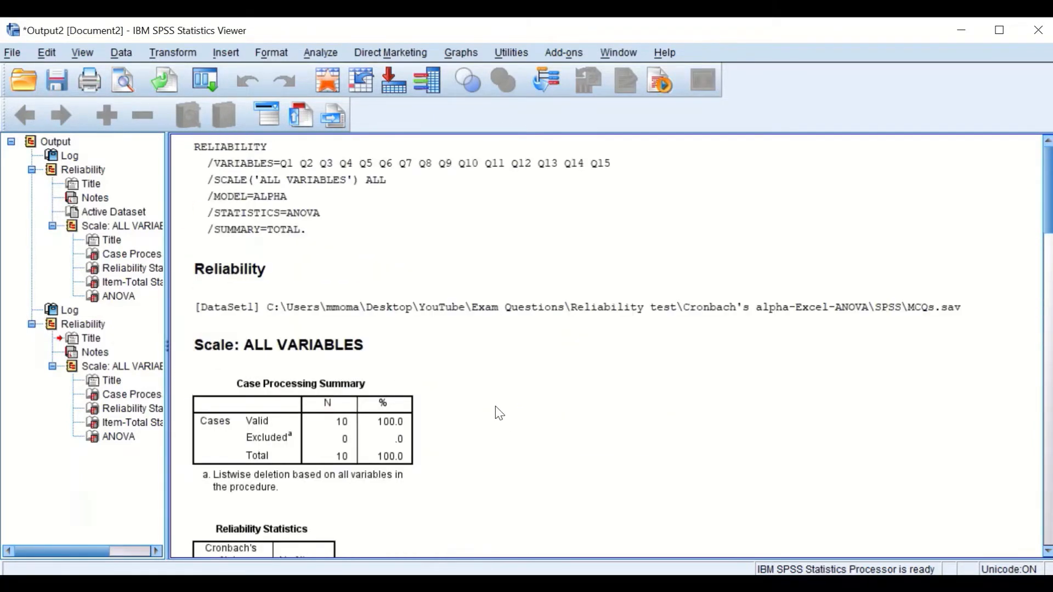
{"action": "scroll", "coordinate": [499, 413], "scroll_direction": "down", "scroll_amount": 3}
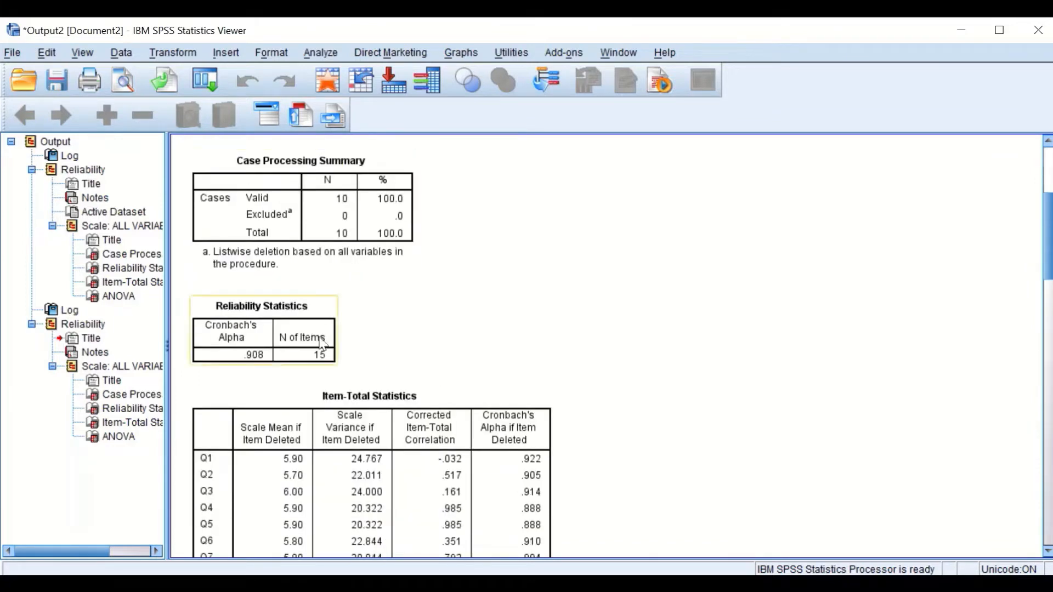
{"action": "scroll", "coordinate": [362, 321], "scroll_direction": "down", "scroll_amount": 1}
{"action": "scroll", "coordinate": [387, 325], "scroll_direction": "up", "scroll_amount": 2}
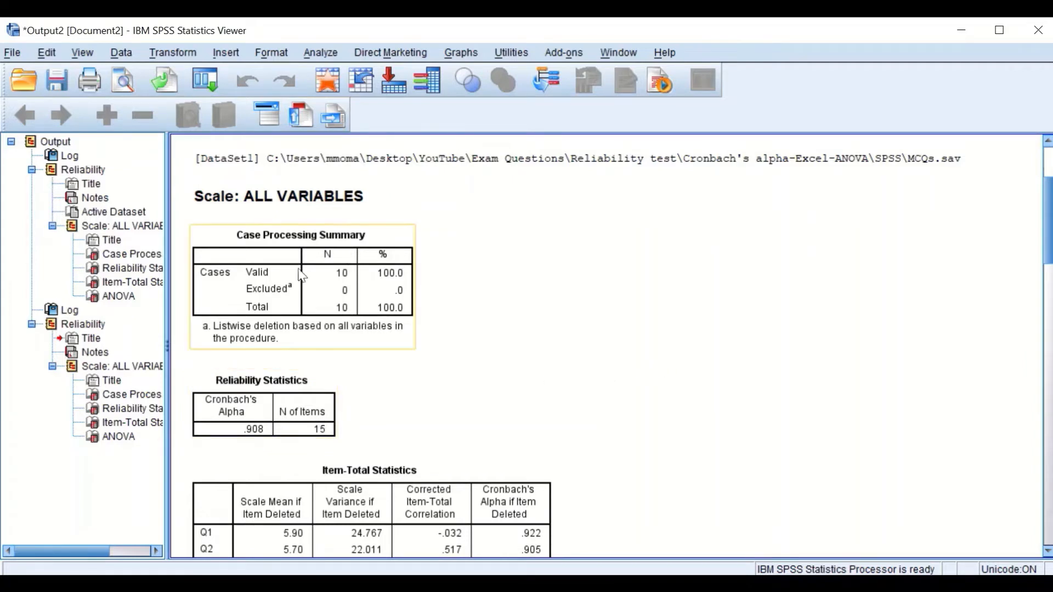
Open the Windows Calculator over the original run's ANOVA table.
{"action": "scroll", "coordinate": [266, 287], "scroll_direction": "down", "scroll_amount": 8}
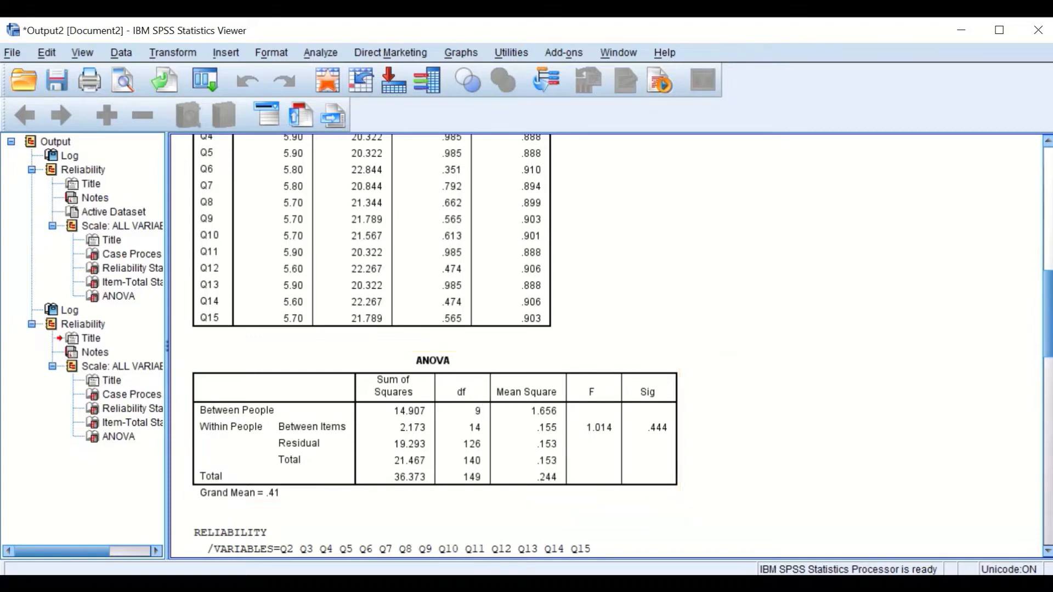
{"action": "key", "text": "super+s"}
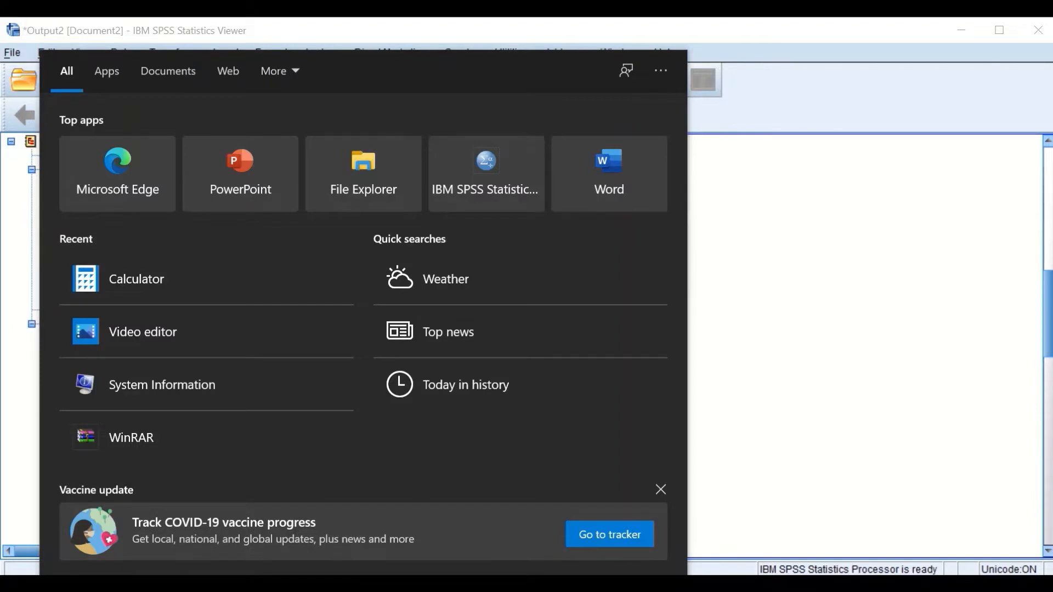
{"action": "type", "text": "cal"}
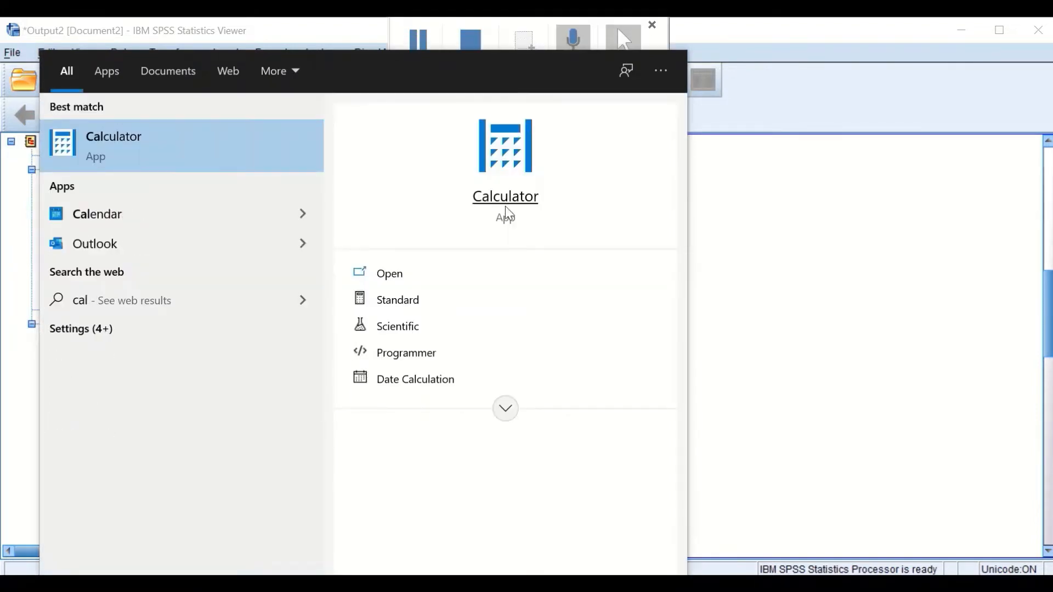
{"action": "left_click", "coordinate": [569, 218]}
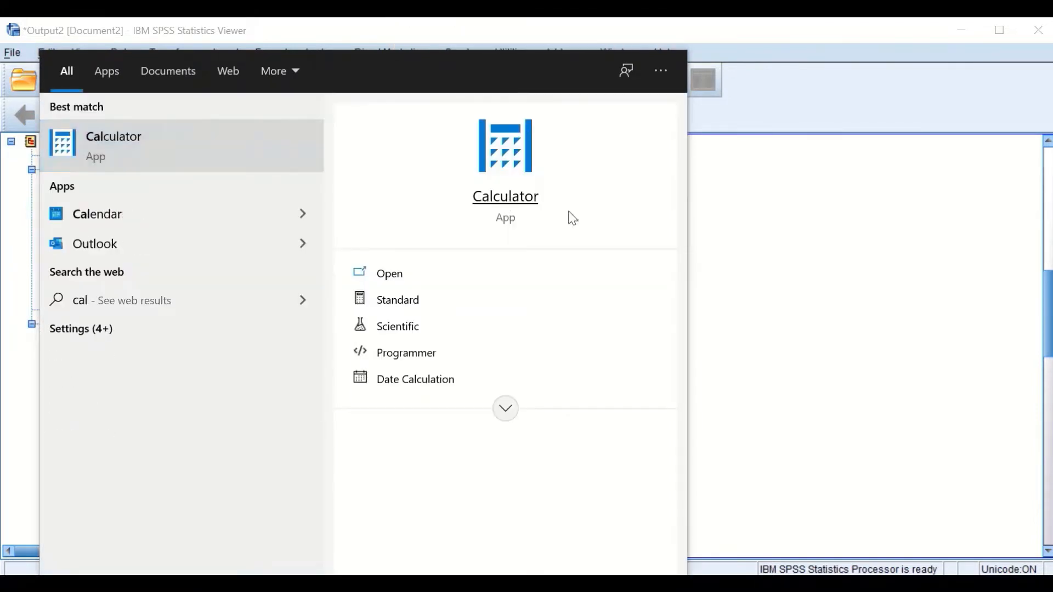
{"action": "left_click_drag", "start_coordinate": [652, 130], "coordinate": [170, 102]}
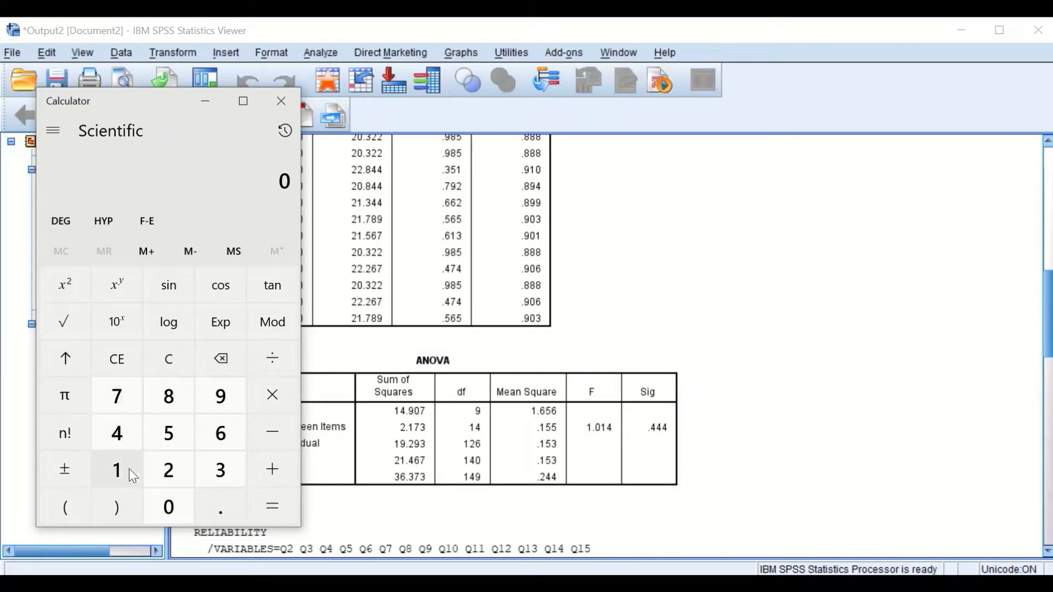
Enter 1 minus the residual mean square of 0.153 in Calculator, moving its window clear of the ANOVA table.
{"action": "left_click", "coordinate": [116, 475]}
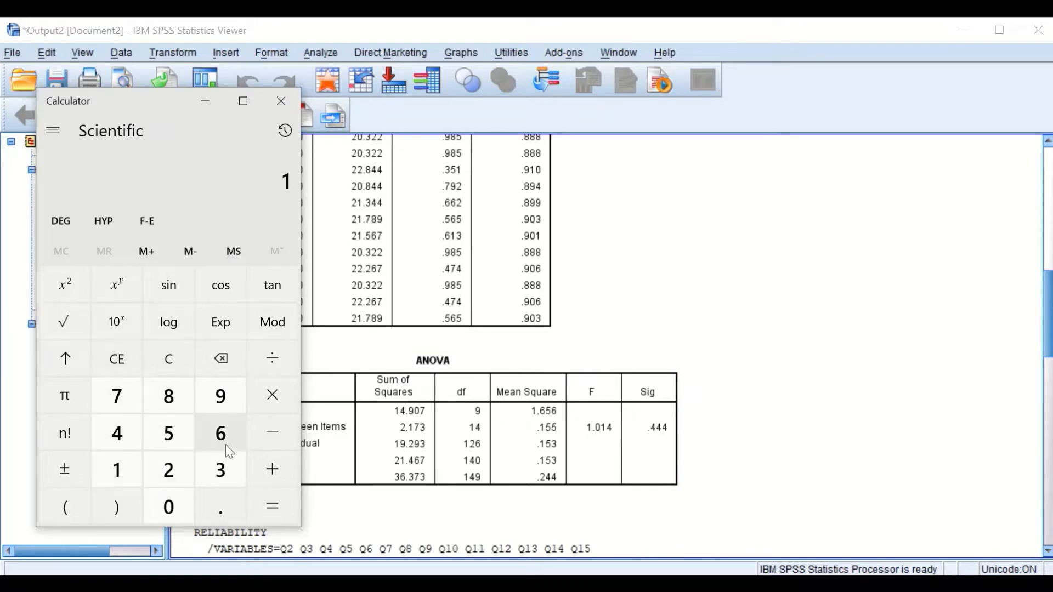
{"action": "left_click", "coordinate": [354, 447]}
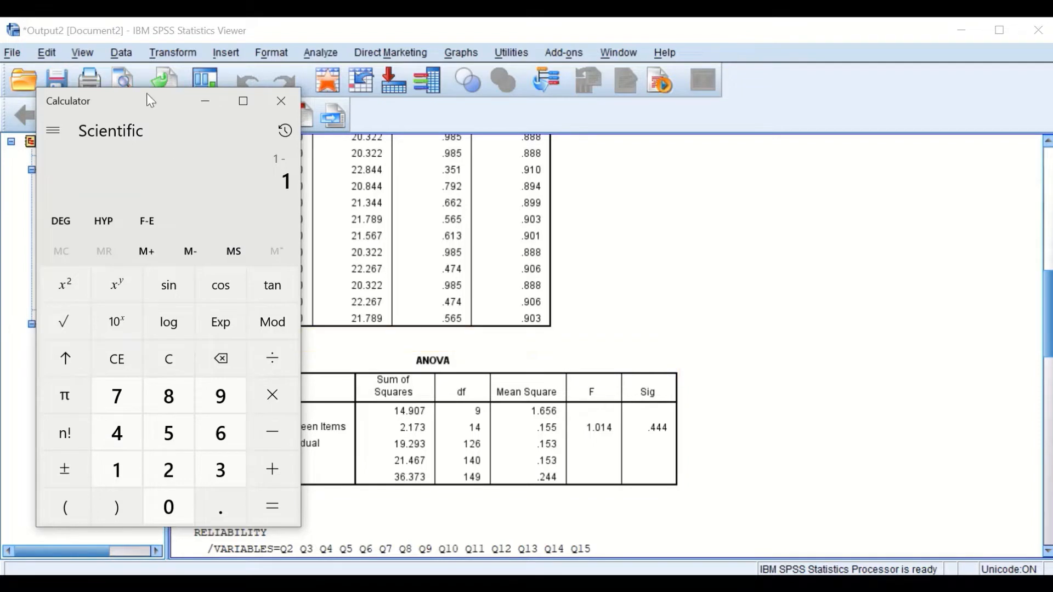
{"action": "left_click_drag", "start_coordinate": [149, 98], "coordinate": [854, 98]}
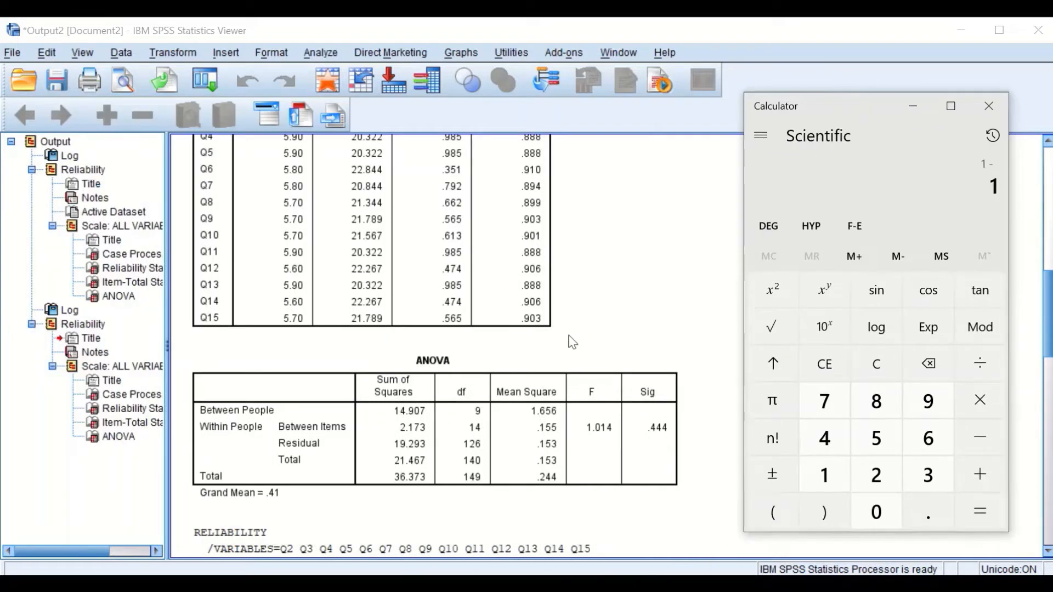
{"action": "left_click", "coordinate": [448, 440]}
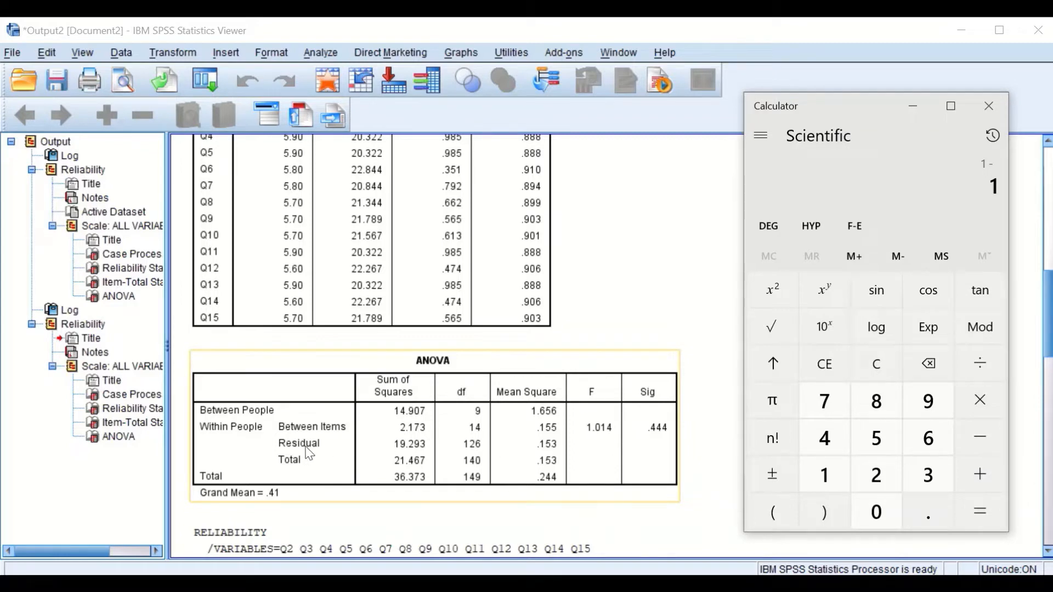
{"action": "left_click", "coordinate": [713, 417]}
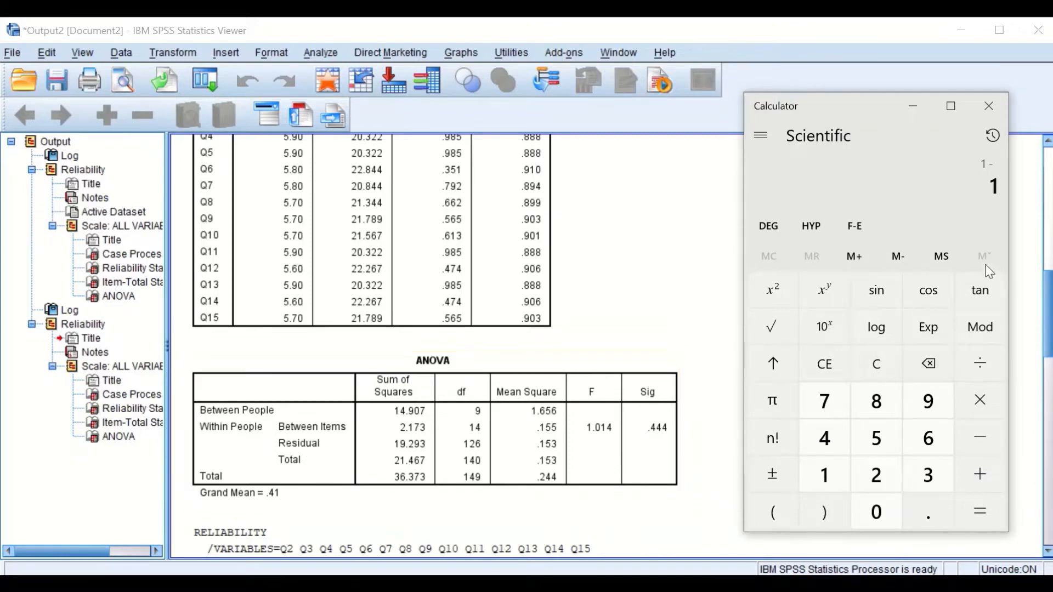
{"action": "left_click", "coordinate": [913, 513]}
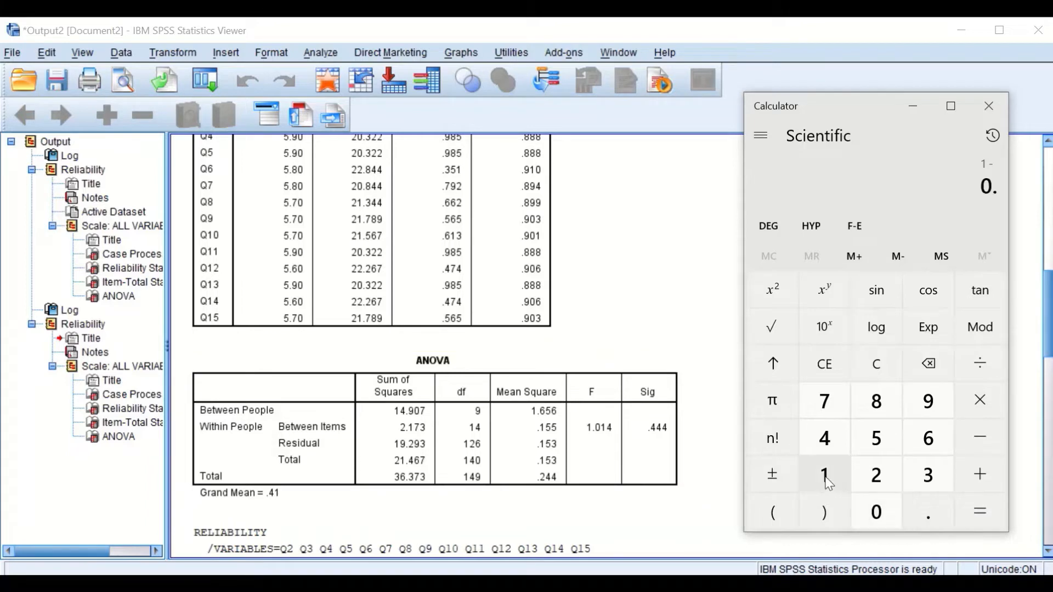
{"action": "left_click", "coordinate": [824, 472]}
{"action": "left_click", "coordinate": [877, 438]}
{"action": "left_click", "coordinate": [928, 473]}
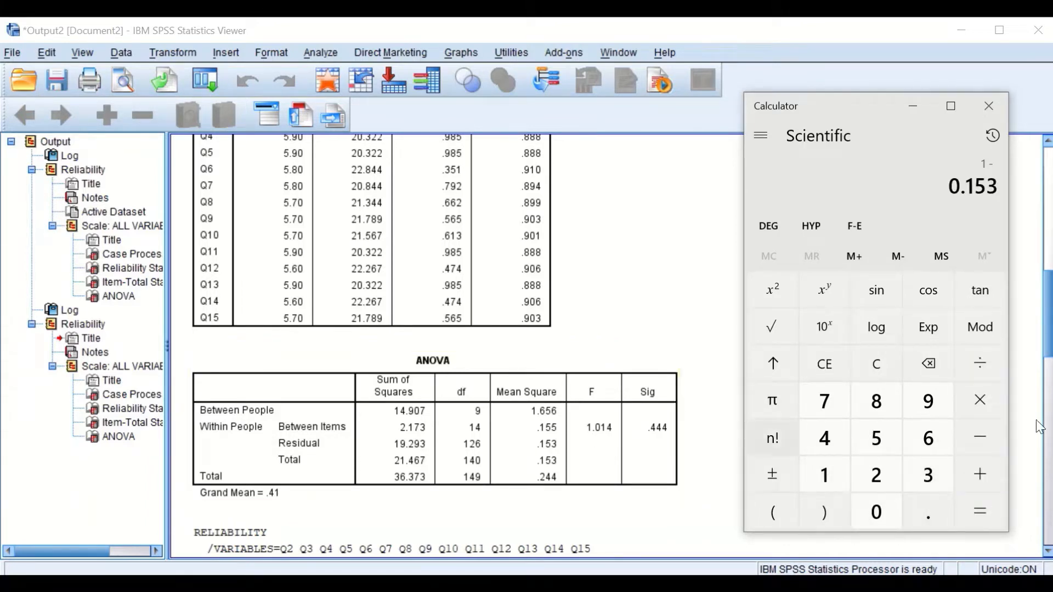
Divide 0.153 by the between-people mean square, entered as 1.65, evaluate the alpha formula in Calculator, and shift the Calculator window slightly.
{"action": "left_click", "coordinate": [995, 364]}
{"action": "left_click", "coordinate": [451, 443]}
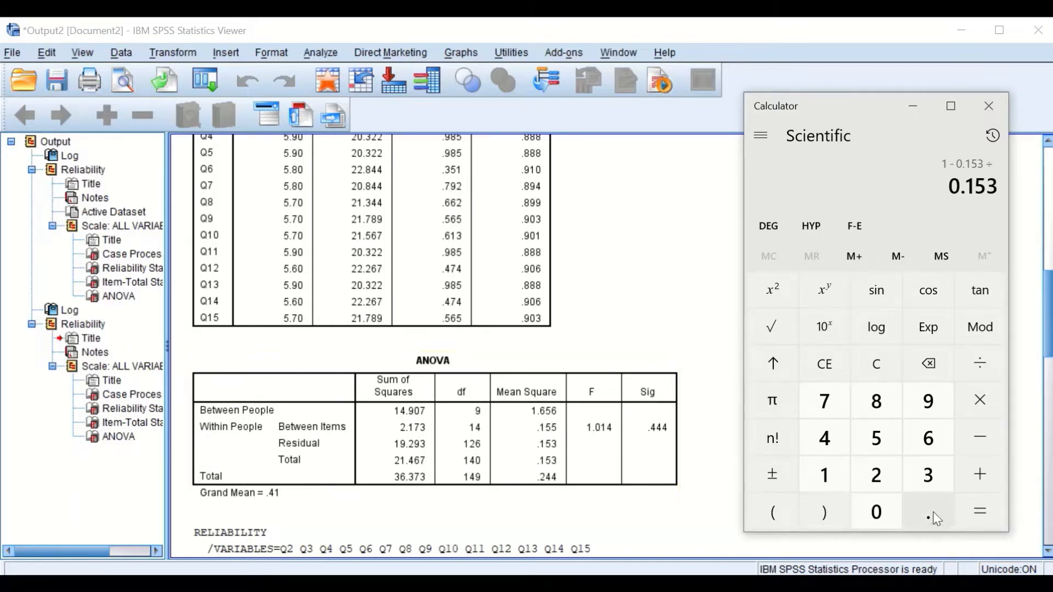
{"action": "left_click", "coordinate": [823, 479]}
{"action": "left_click", "coordinate": [931, 450]}
{"action": "left_click", "coordinate": [877, 448]}
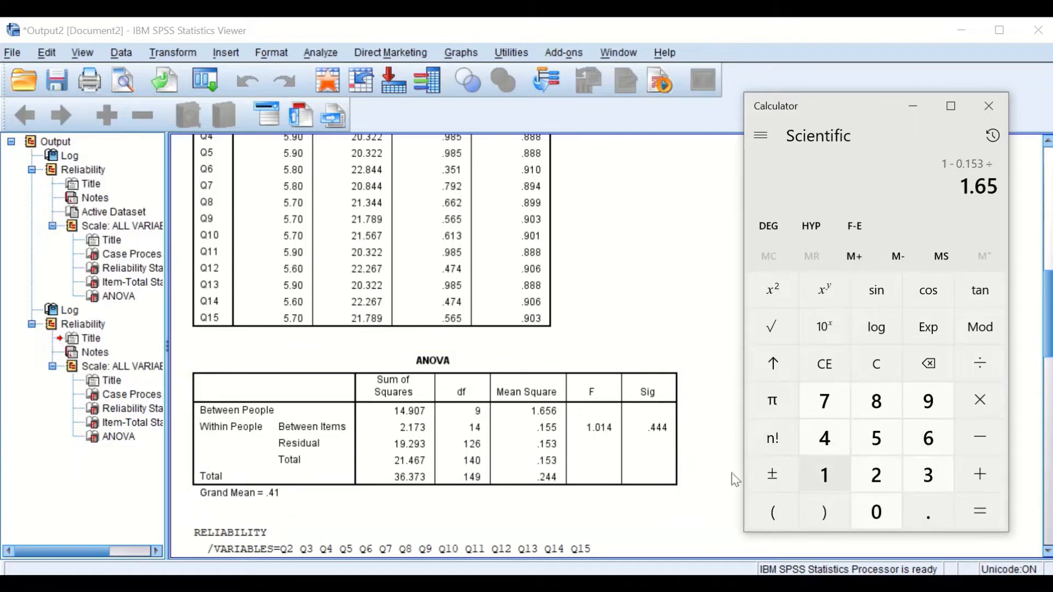
{"action": "left_click", "coordinate": [445, 458]}
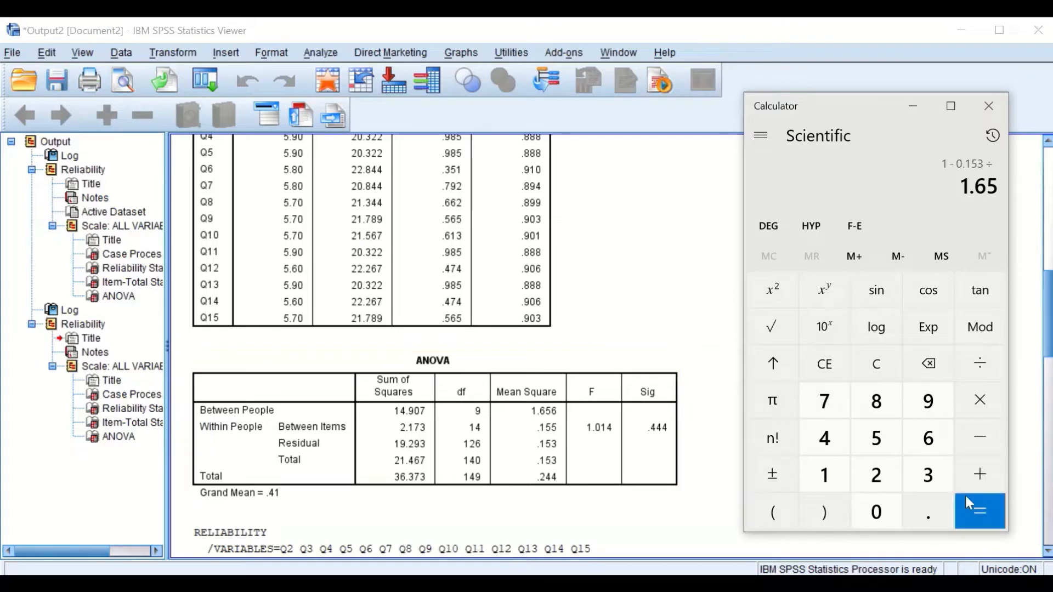
{"action": "left_click", "coordinate": [957, 508]}
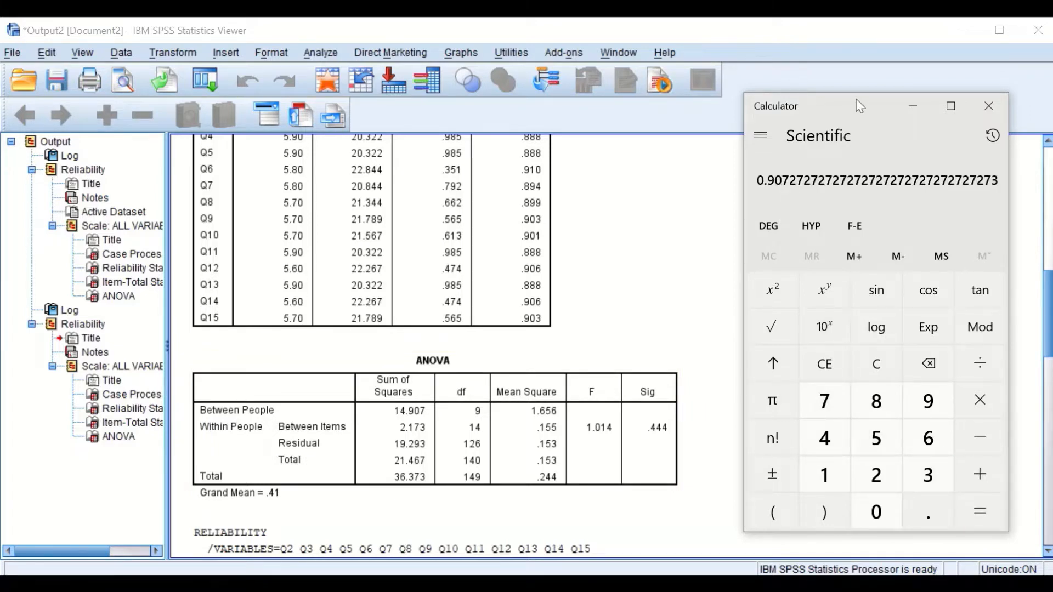
{"action": "left_click_drag", "start_coordinate": [859, 106], "coordinate": [839, 116]}
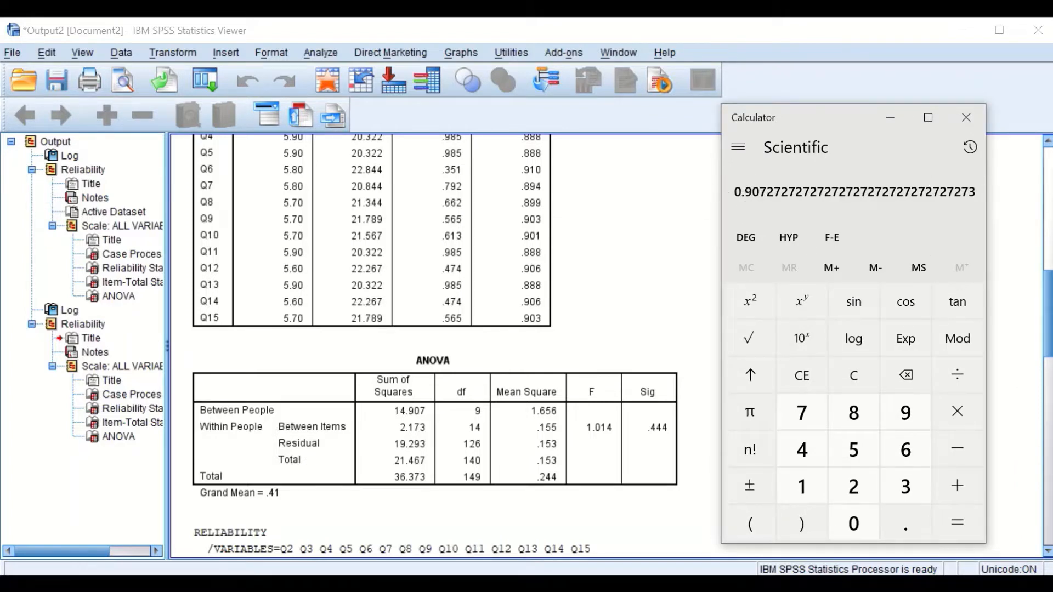
Compare the Calculator result with Cronbach's alpha in the original run's reliability statistics, and return to that run's ANOVA table.
{"action": "left_click", "coordinate": [1028, 226]}
{"action": "scroll", "coordinate": [1028, 226], "scroll_direction": "up", "scroll_amount": 8}
{"action": "scroll", "coordinate": [1020, 211], "scroll_direction": "up", "scroll_amount": 3}
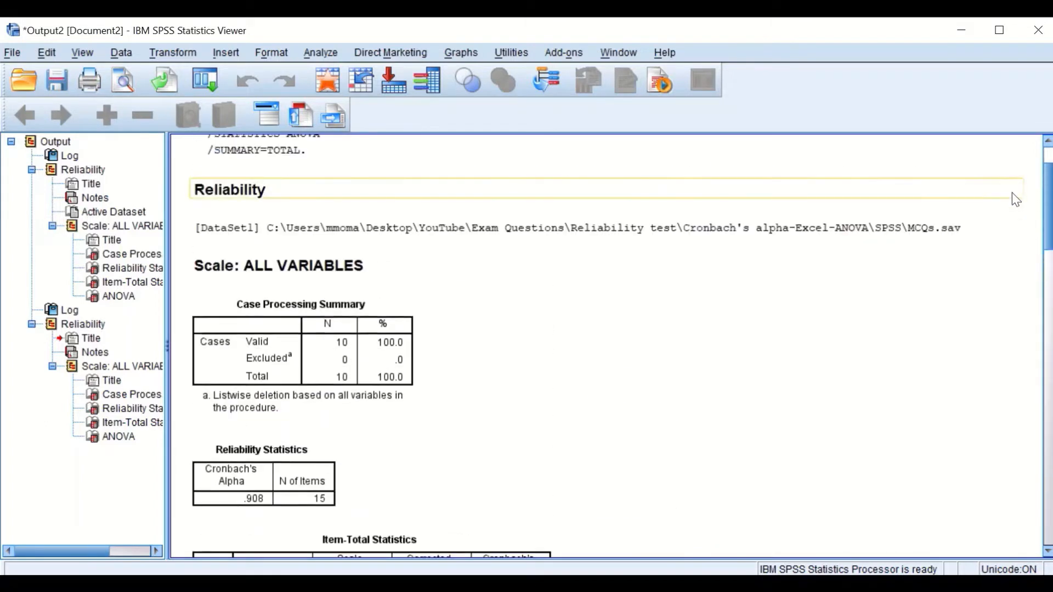
{"action": "scroll", "coordinate": [409, 450], "scroll_direction": "down", "scroll_amount": 3}
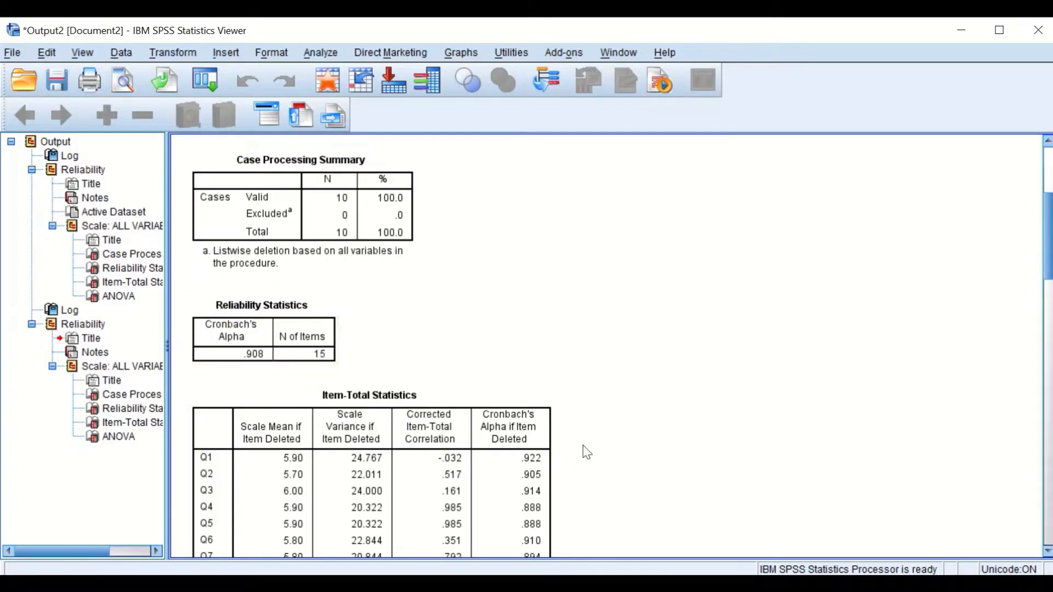
{"action": "key", "text": "alt+Tab"}
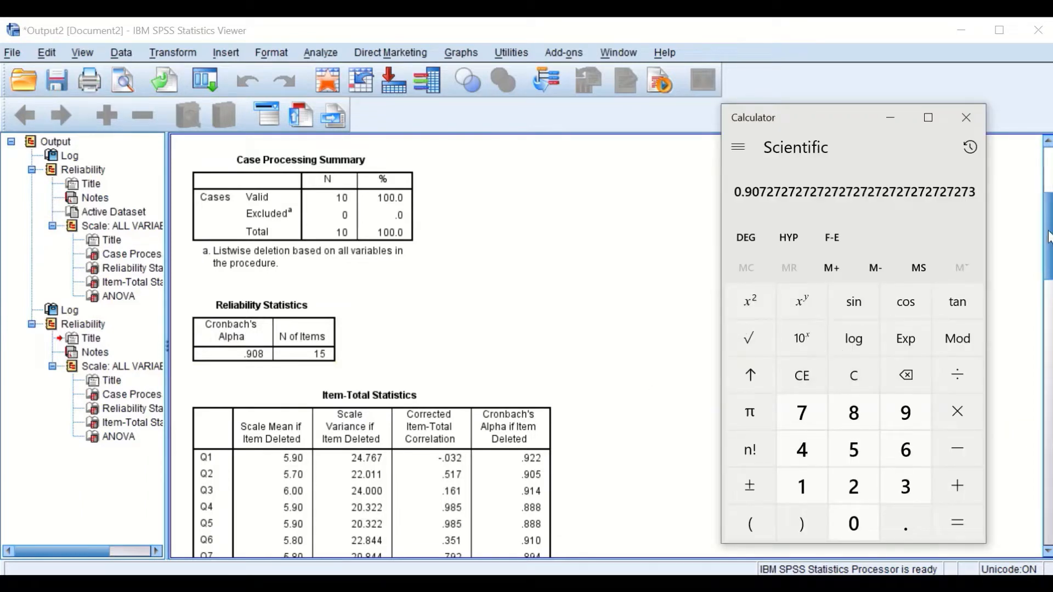
{"action": "left_click_drag", "start_coordinate": [1049, 242], "coordinate": [1025, 251]}
{"action": "scroll", "coordinate": [1018, 249], "scroll_direction": "down", "scroll_amount": 5}
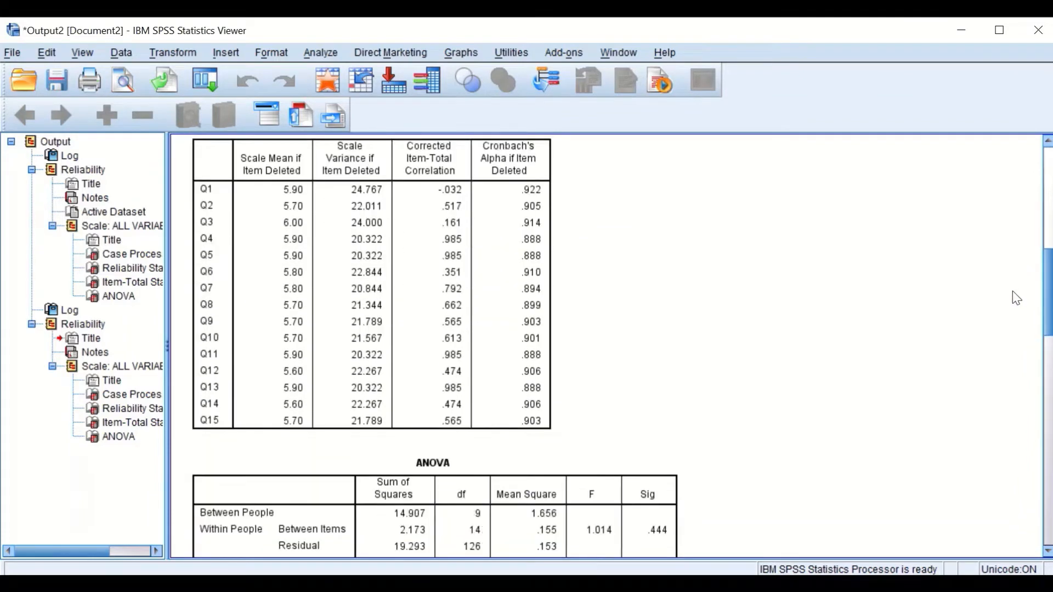
{"action": "left_click", "coordinate": [762, 573]}
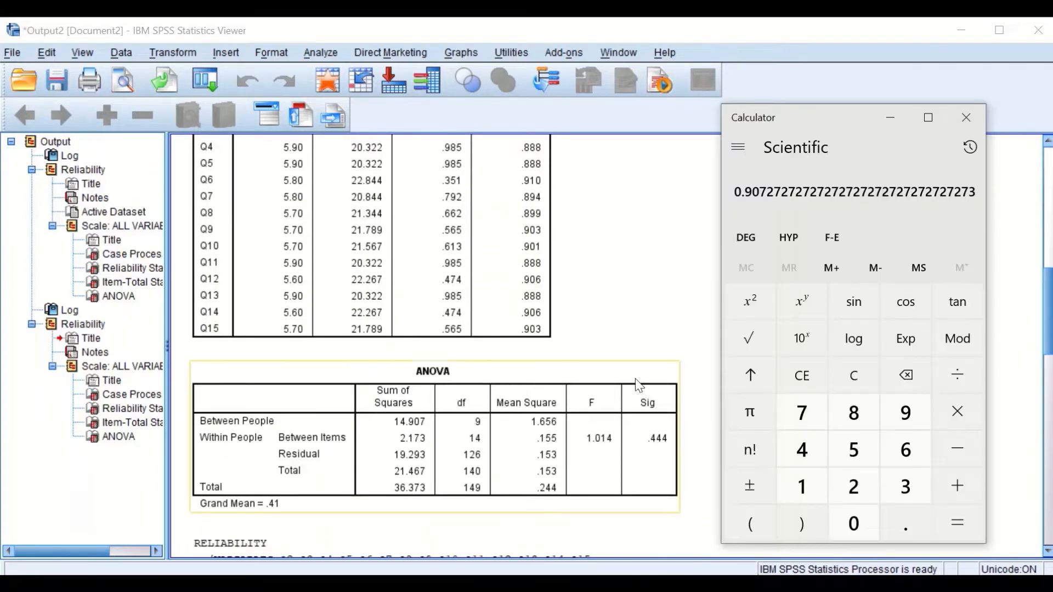
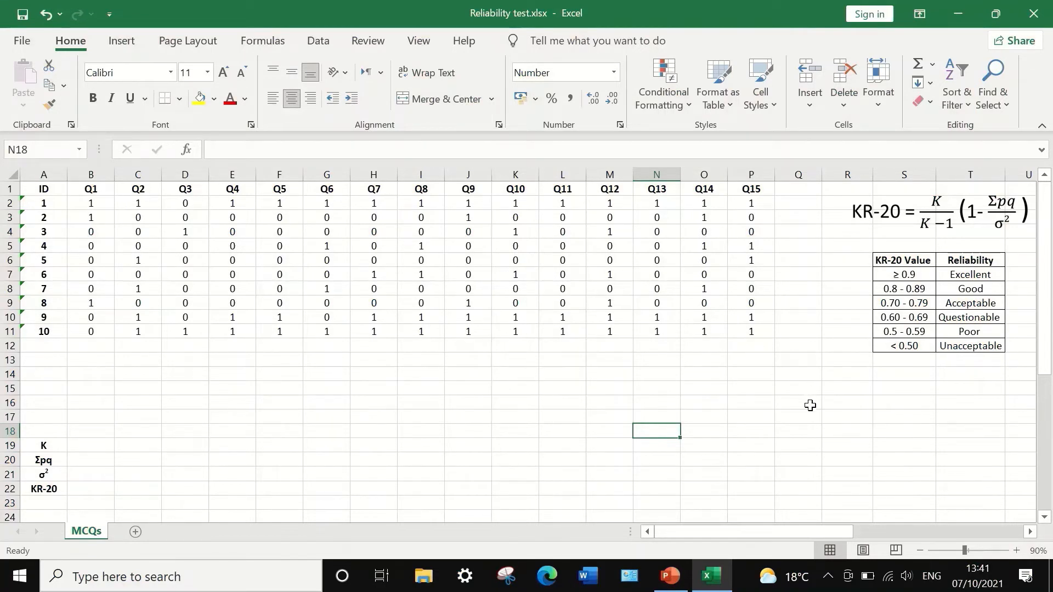
Enter the heading Total Score in cell Q1 of the MCQs sheet in the Excel workbook Reliability test.xlsx.
{"action": "left_click", "coordinate": [800, 190]}
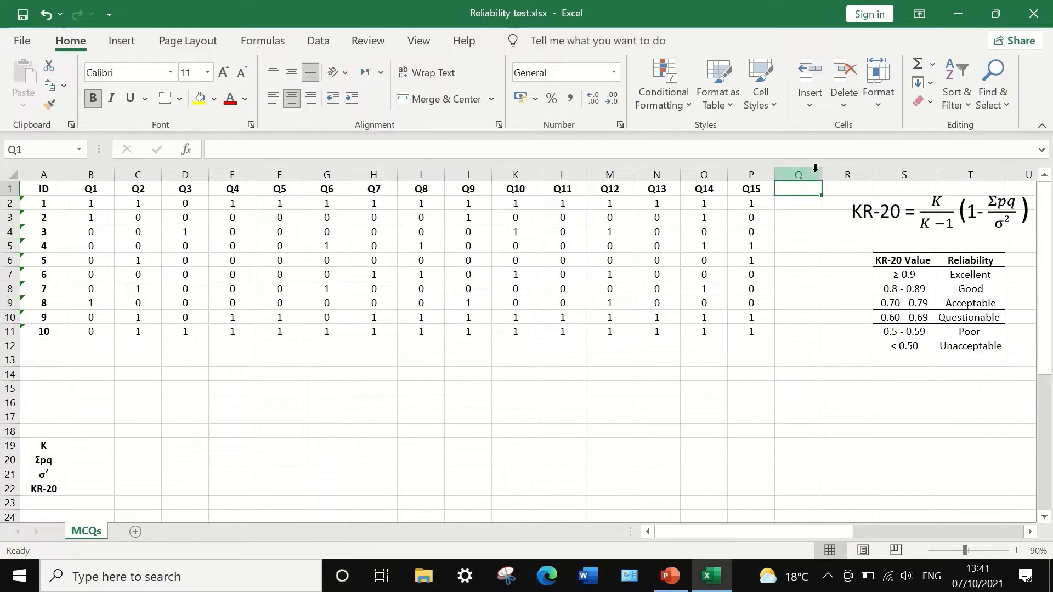
{"action": "type", "text": "Total "}
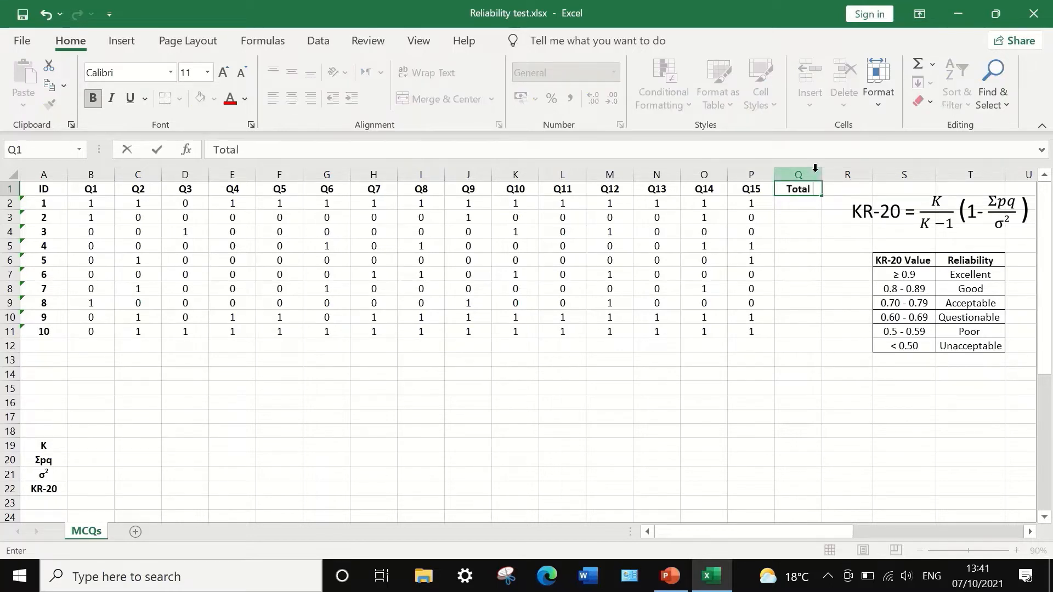
{"action": "type", "text": "Score"}
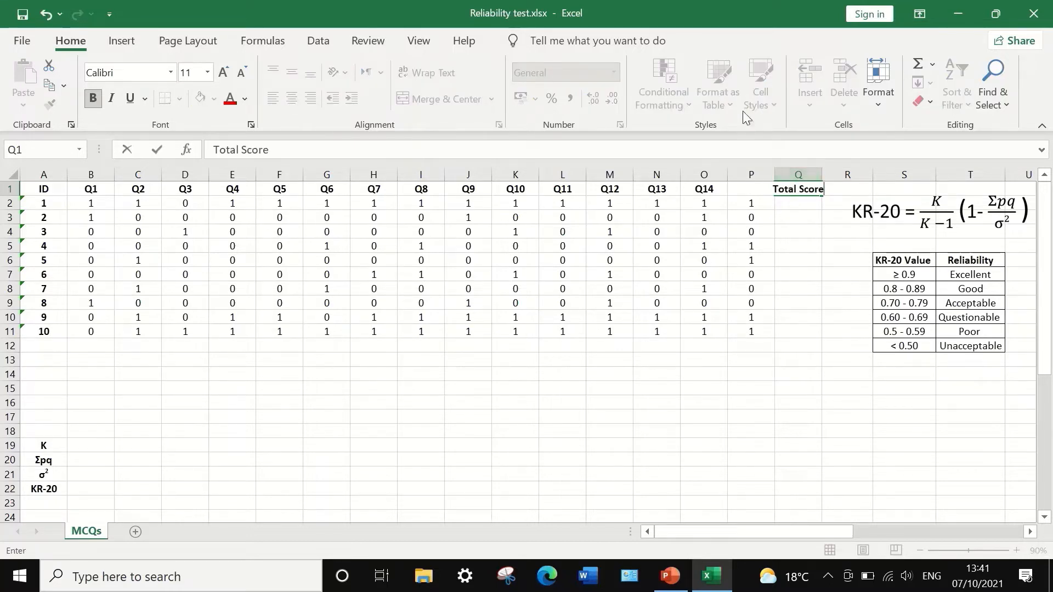
Sum the first student's answers in Q2 with =SUM(B2:P2) and fill the formula down to Q11 for all ten students.
{"action": "left_click", "coordinate": [793, 204]}
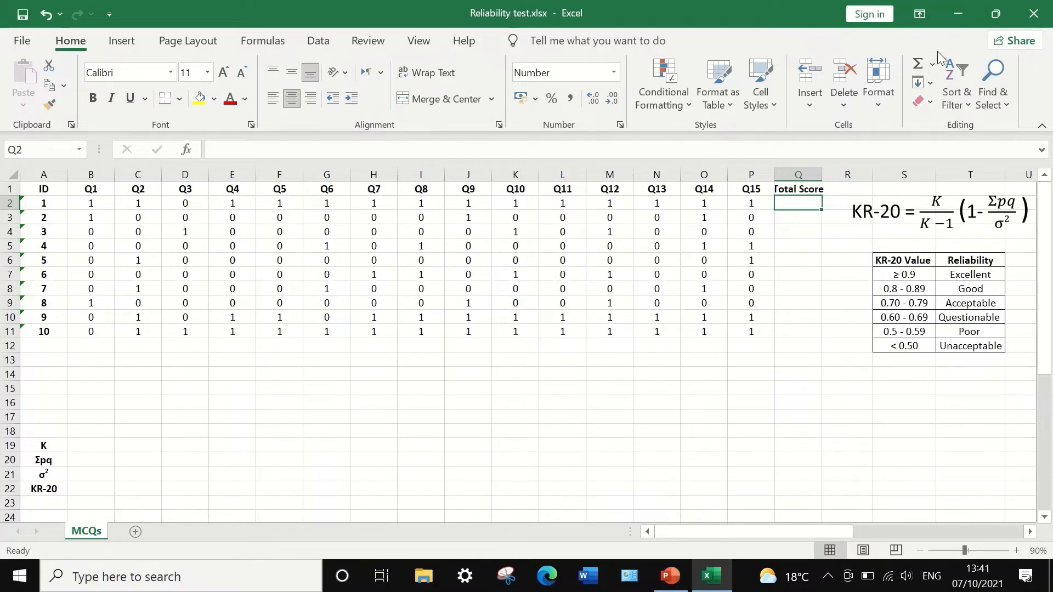
{"action": "left_click", "coordinate": [930, 68]}
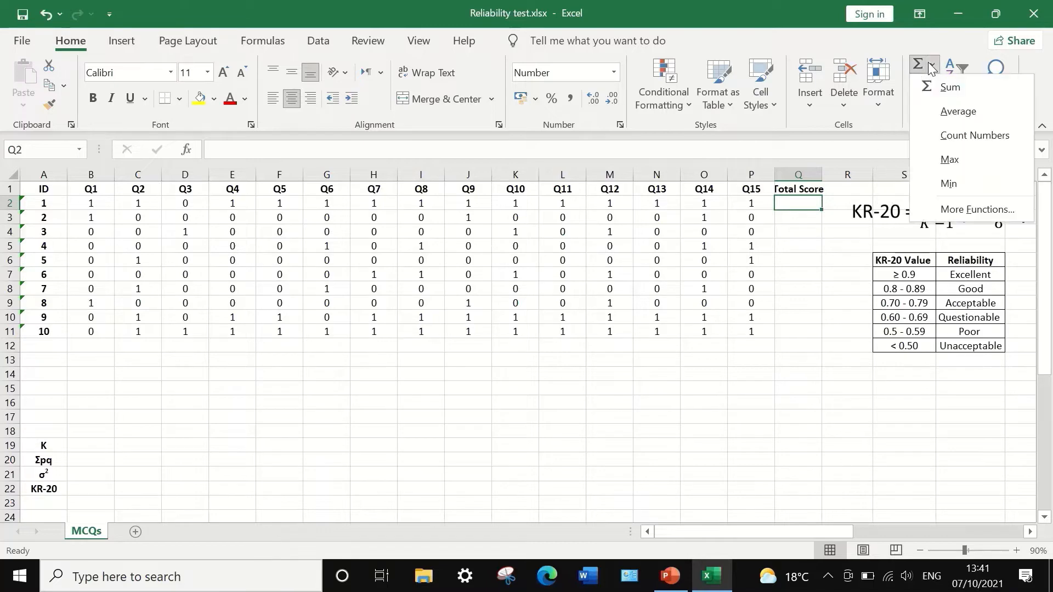
{"action": "left_click", "coordinate": [952, 89]}
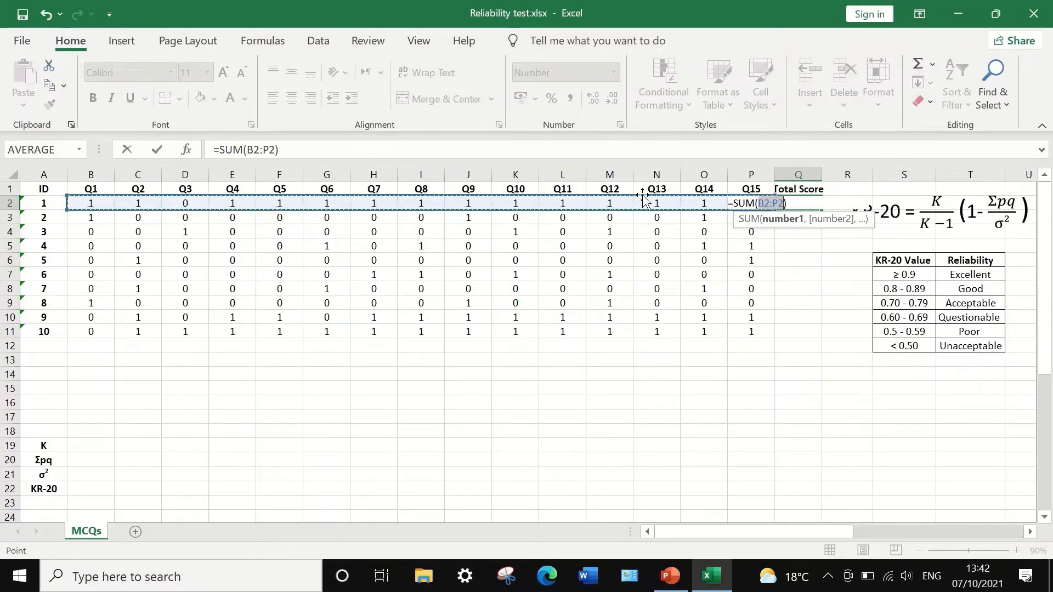
{"action": "key", "text": "Return"}
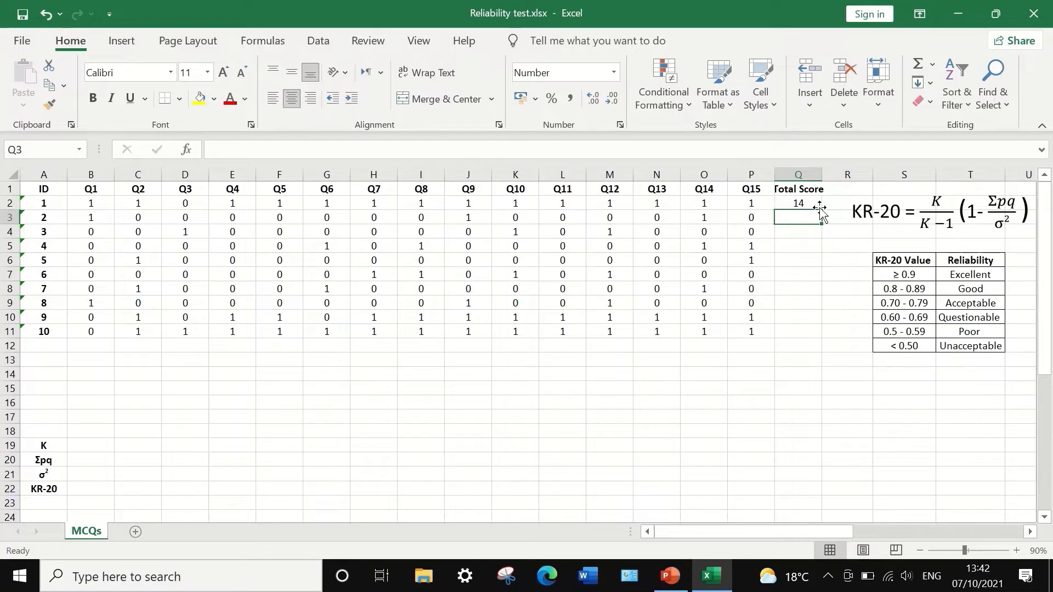
{"action": "left_click", "coordinate": [798, 202]}
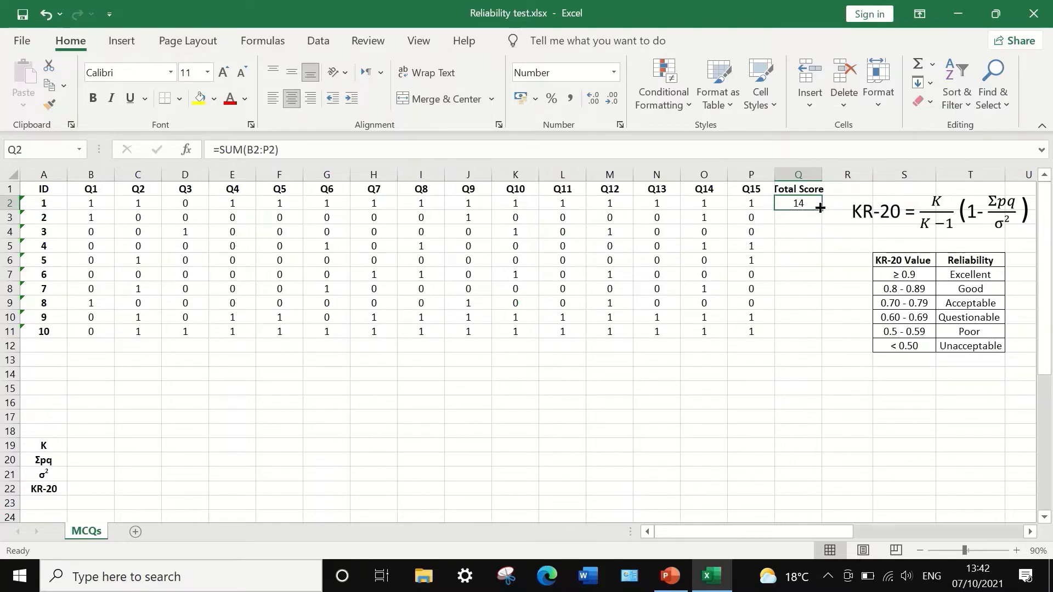
{"action": "left_click_drag", "start_coordinate": [820, 210], "coordinate": [822, 336]}
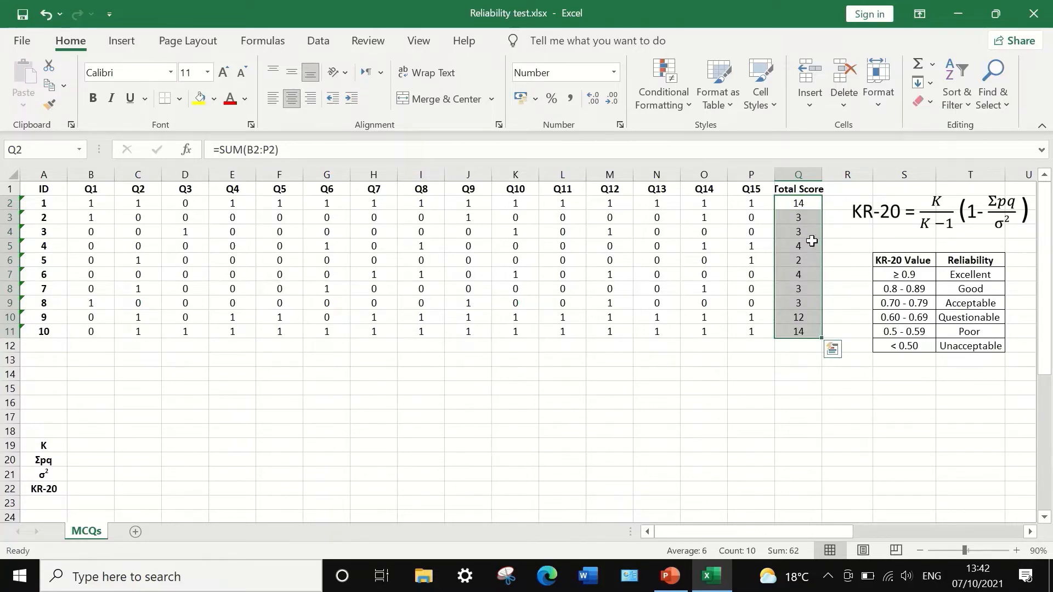
Calculate the population variance of the total scores in Q12 with VAR.P over Q2:Q11.
{"action": "left_click", "coordinate": [800, 359]}
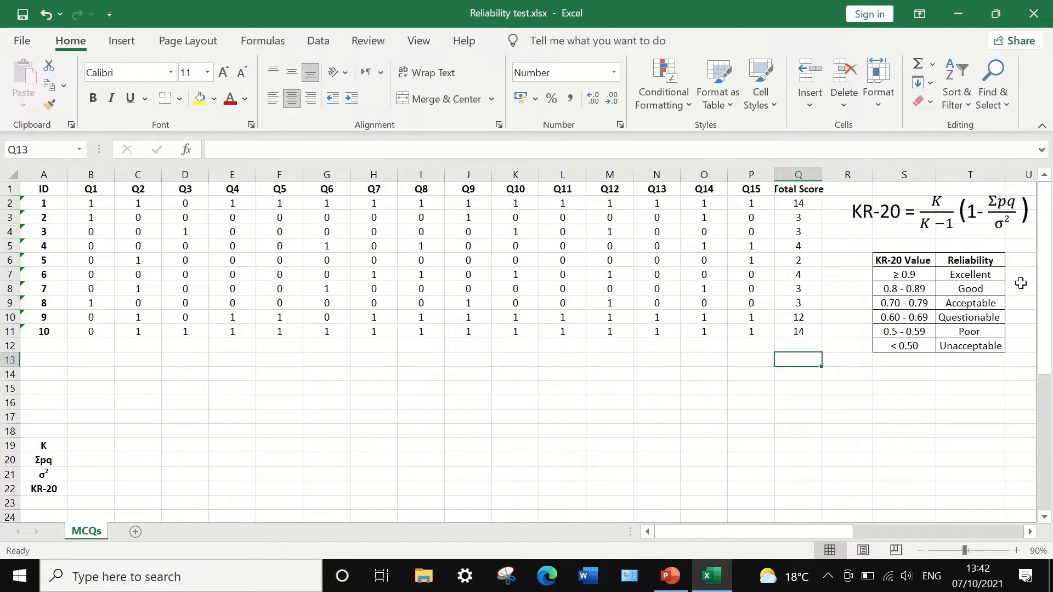
{"action": "left_click", "coordinate": [803, 349]}
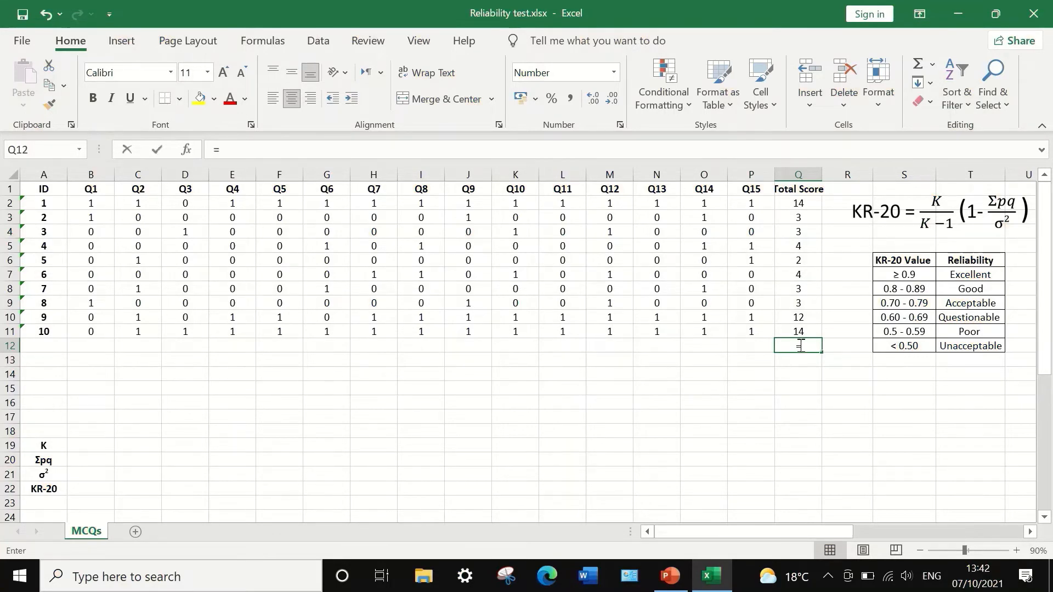
{"action": "type", "text": "="}
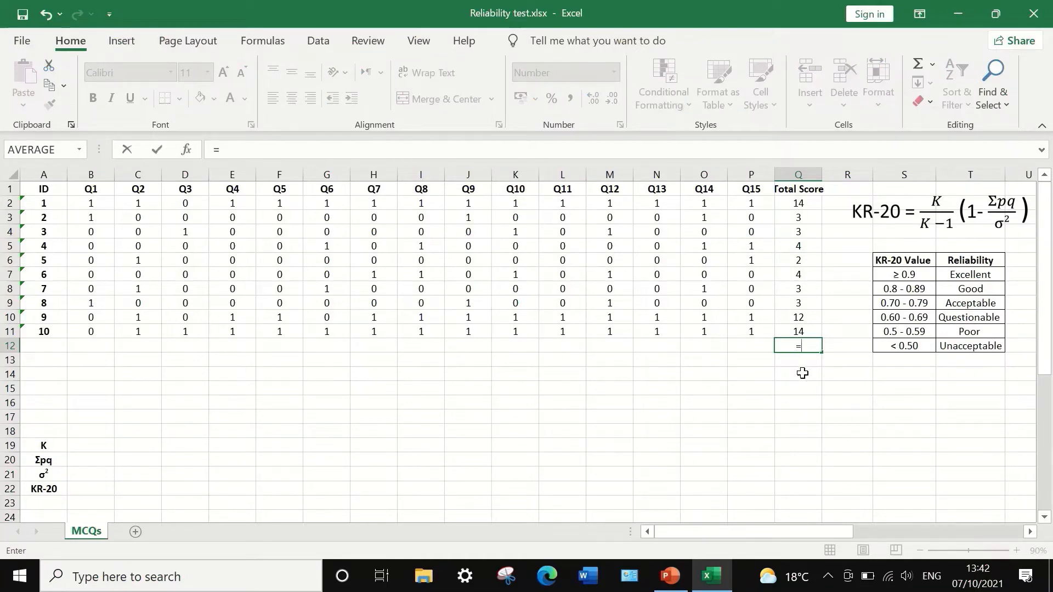
{"action": "type", "text": "var"}
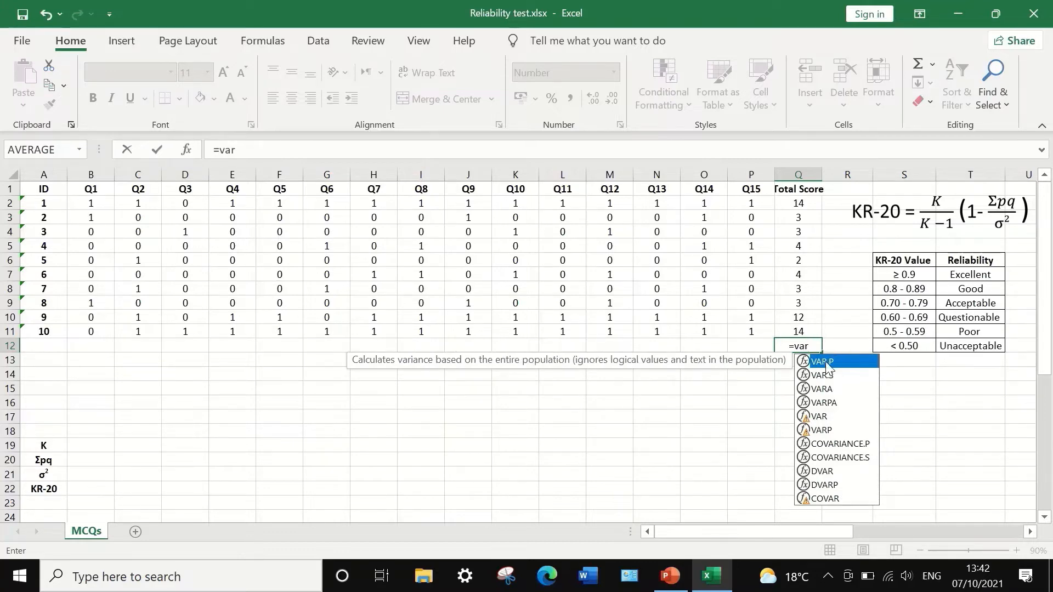
{"action": "double_click", "coordinate": [824, 361]}
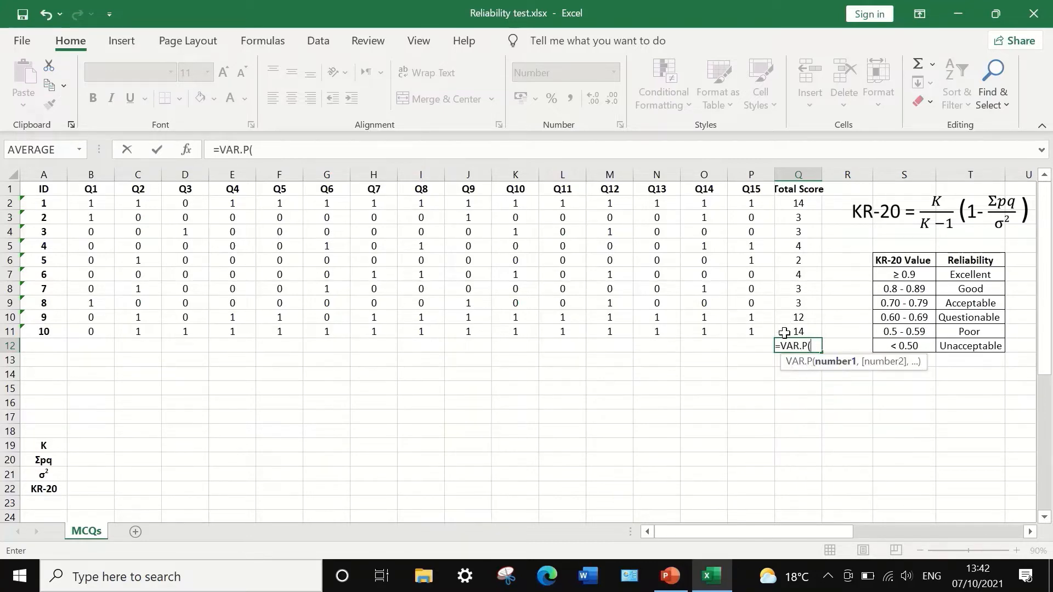
{"action": "left_click_drag", "start_coordinate": [789, 328], "coordinate": [784, 202]}
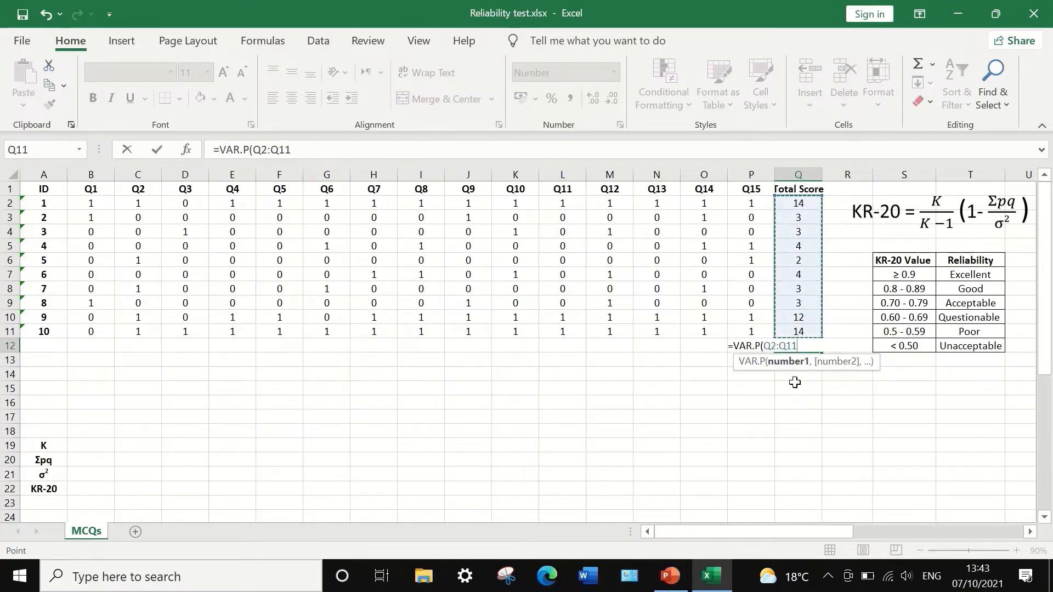
{"action": "key", "text": "Return"}
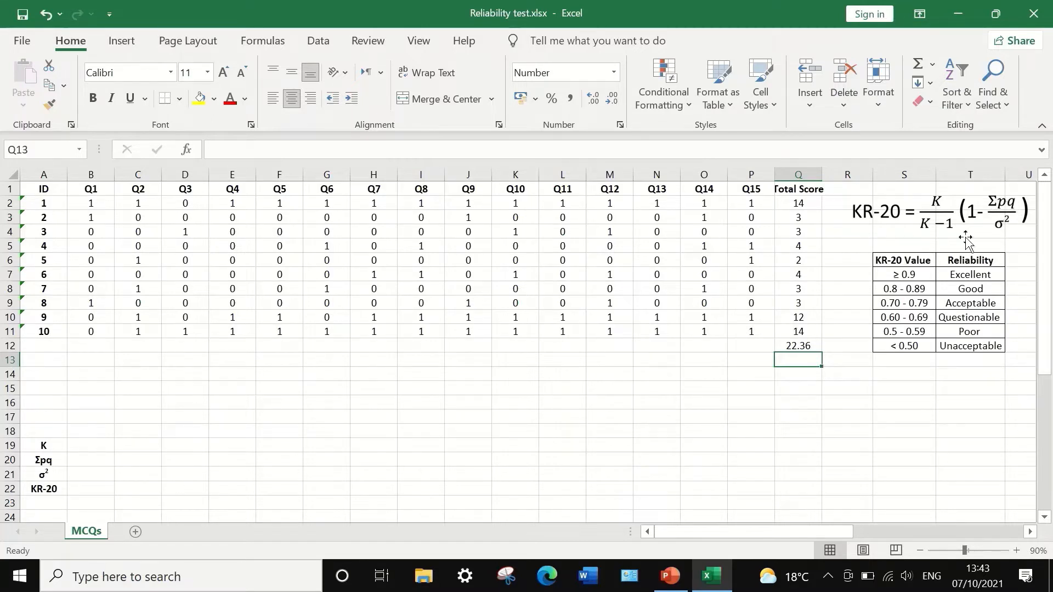
Label cell A14 as p and calculate the proportion of correct Q1 answers in B14 with =AVERAGE(B2:B11).
{"action": "left_click", "coordinate": [38, 373]}
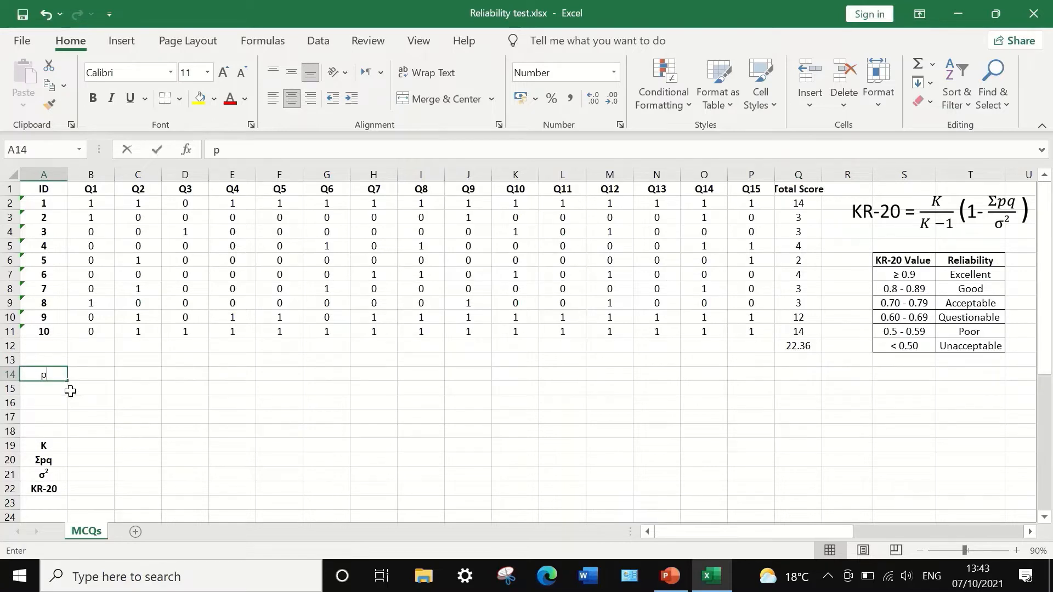
{"action": "type", "text": "p"}
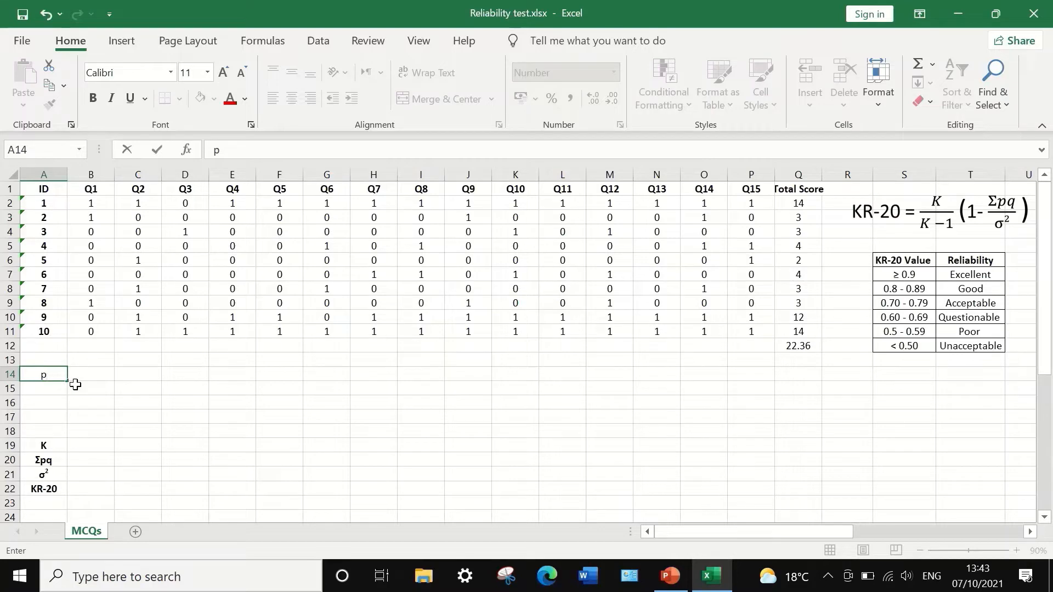
{"action": "left_click", "coordinate": [91, 375]}
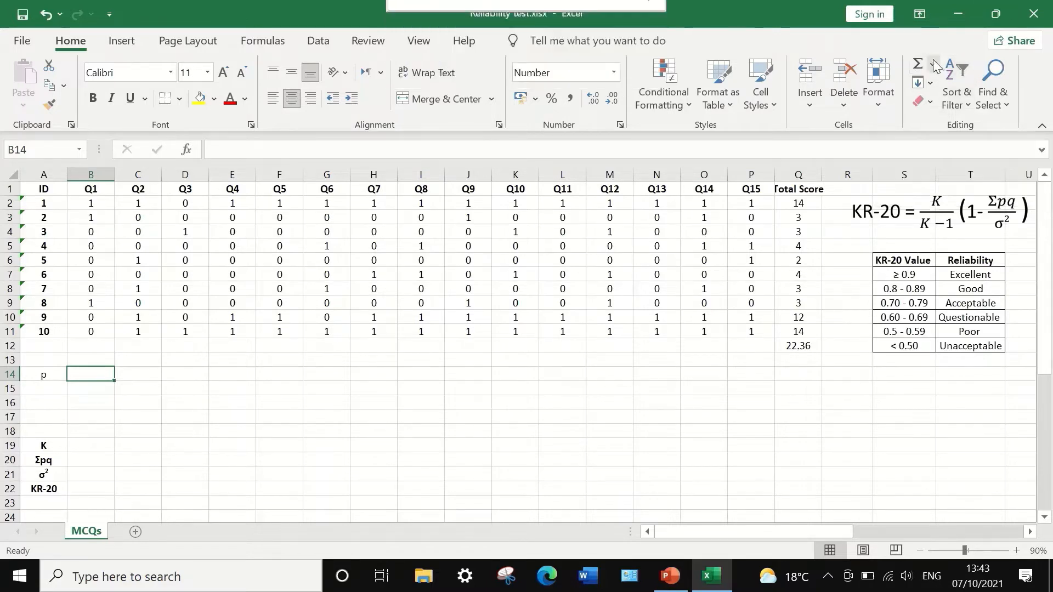
{"action": "left_click", "coordinate": [933, 66]}
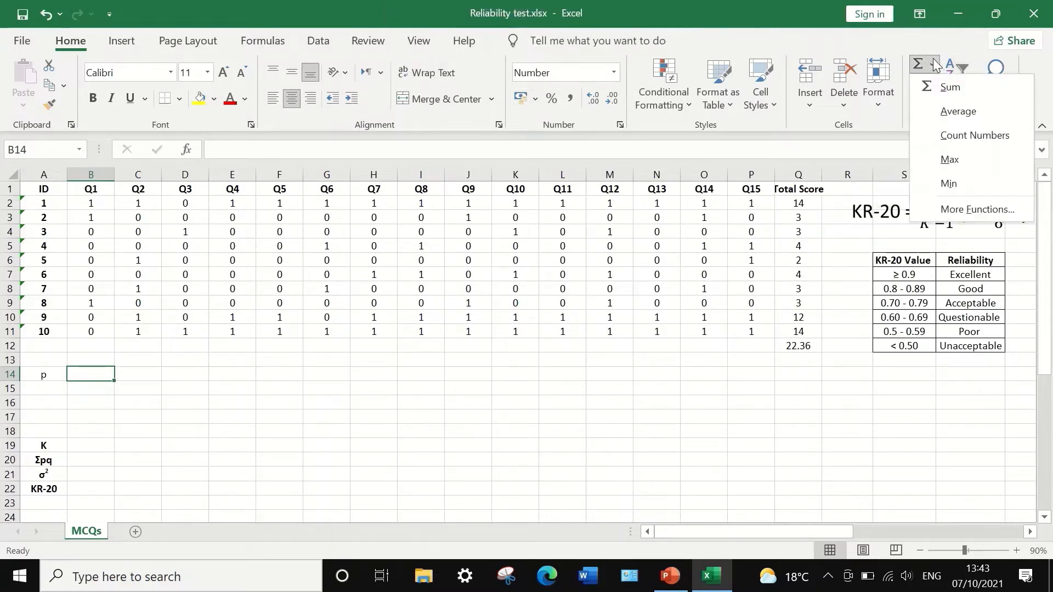
{"action": "left_click", "coordinate": [937, 114]}
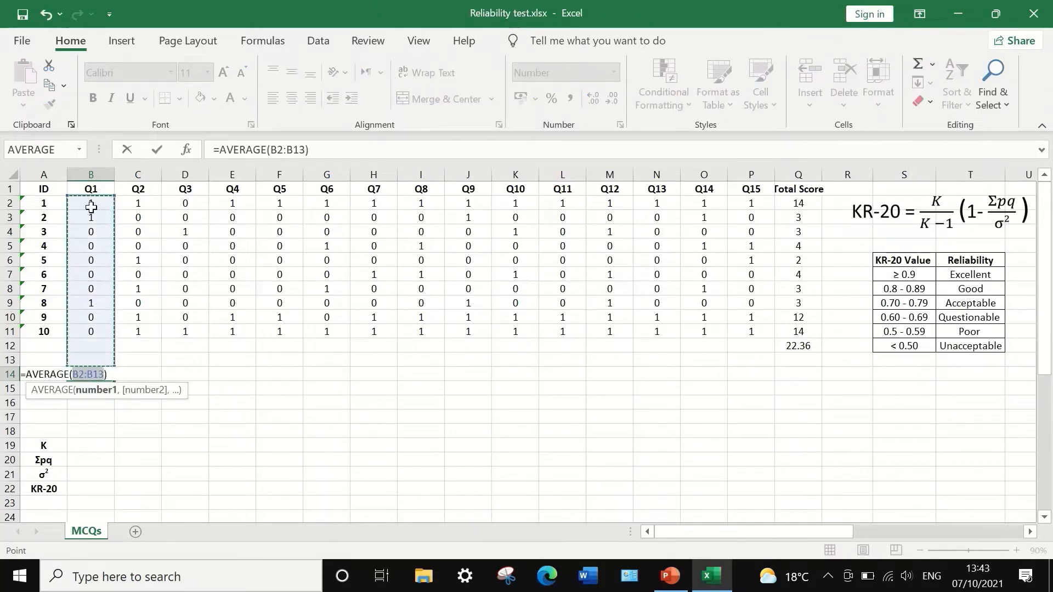
{"action": "left_click_drag", "start_coordinate": [91, 205], "coordinate": [87, 332]}
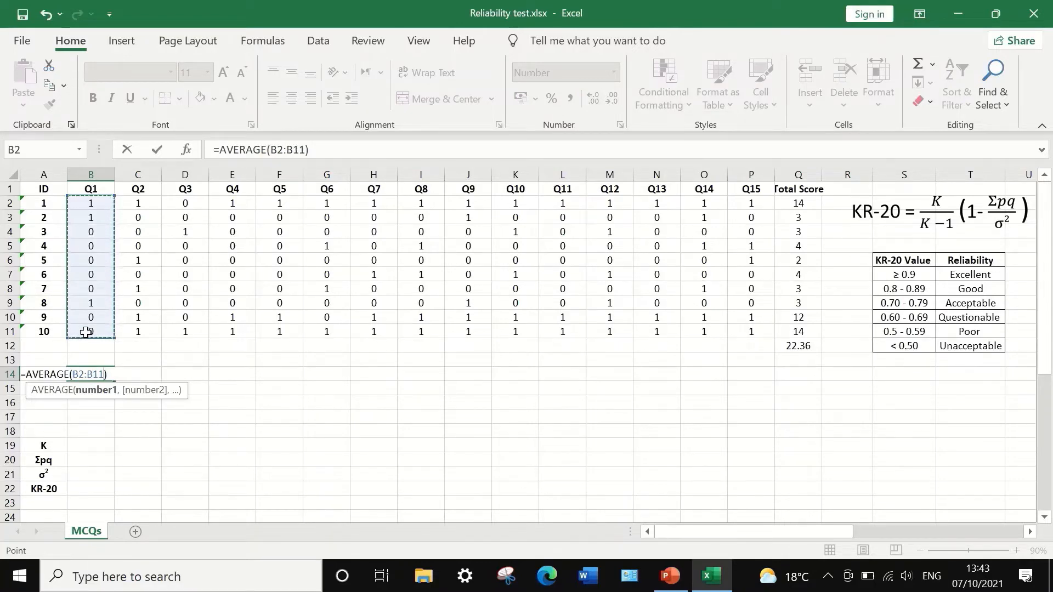
{"action": "key", "text": "Return"}
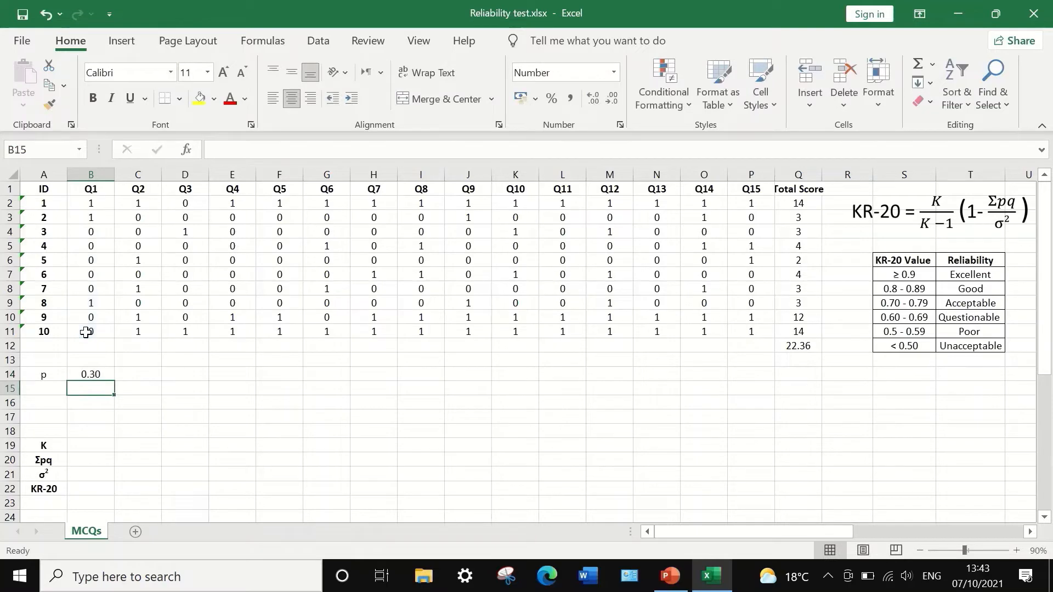
{"action": "left_click", "coordinate": [91, 374]}
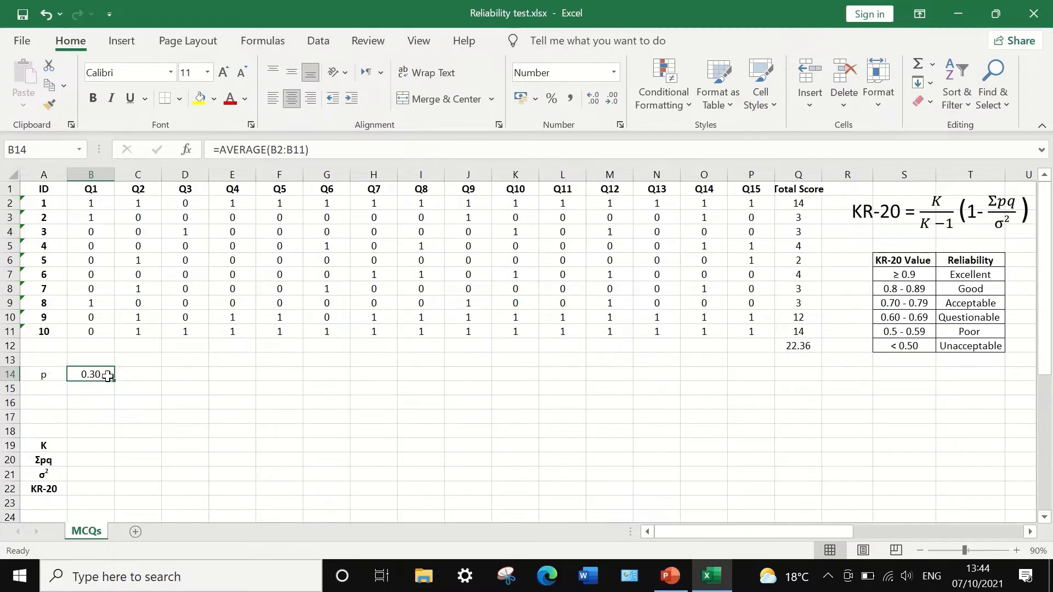
Fill the p formula from B14 across to P14 for all fifteen questions and label cell A15 as q.
{"action": "left_click_drag", "start_coordinate": [114, 382], "coordinate": [761, 388]}
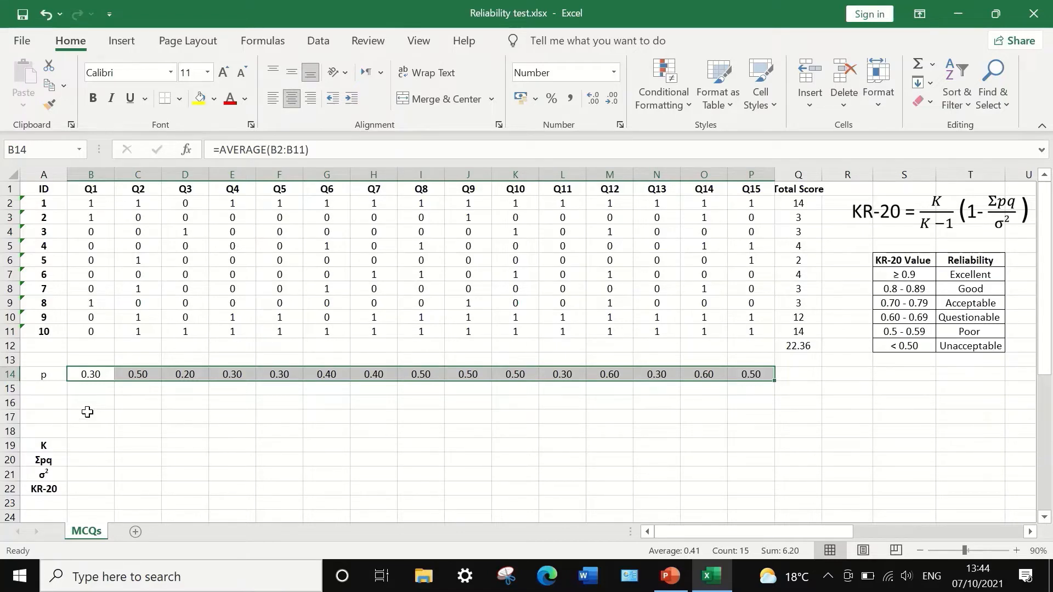
{"action": "left_click", "coordinate": [44, 390]}
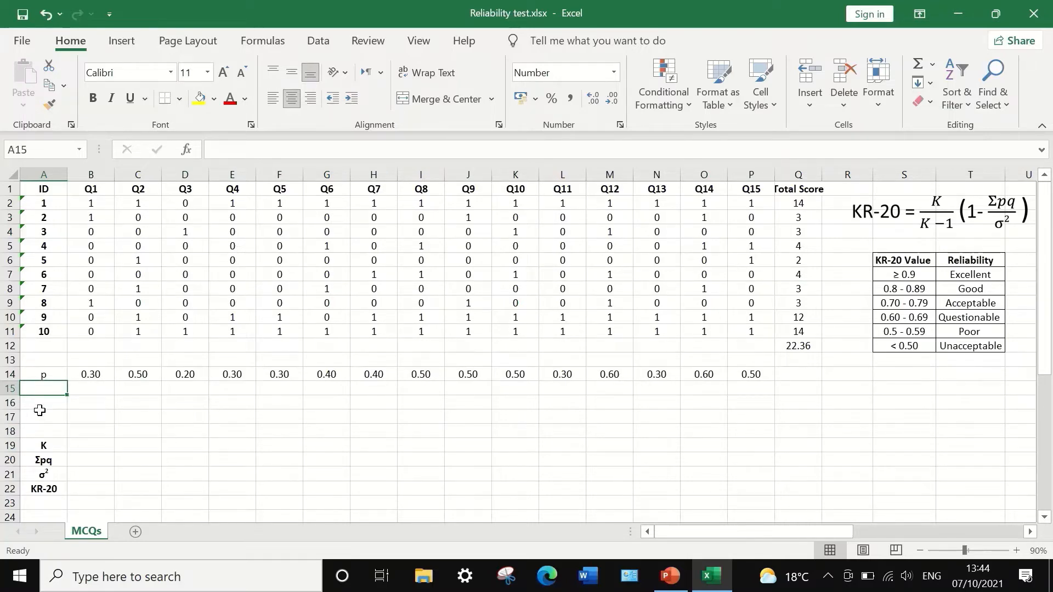
{"action": "type", "text": "q"}
Calculate q for Q1 in B15 with =1-B14 and fill the formula across to P15.
{"action": "left_click", "coordinate": [96, 389]}
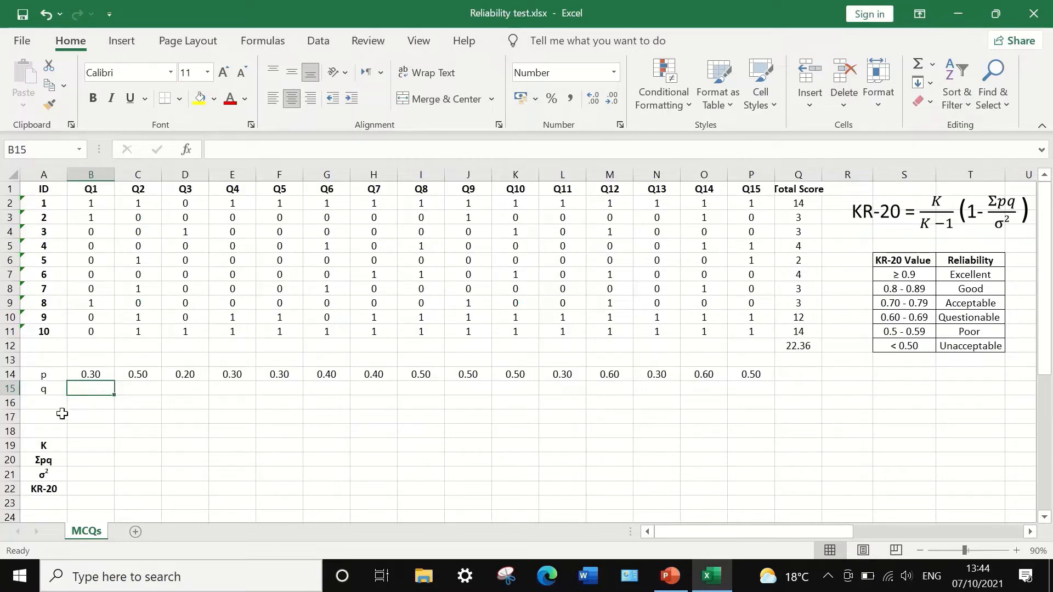
{"action": "type", "text": "="}
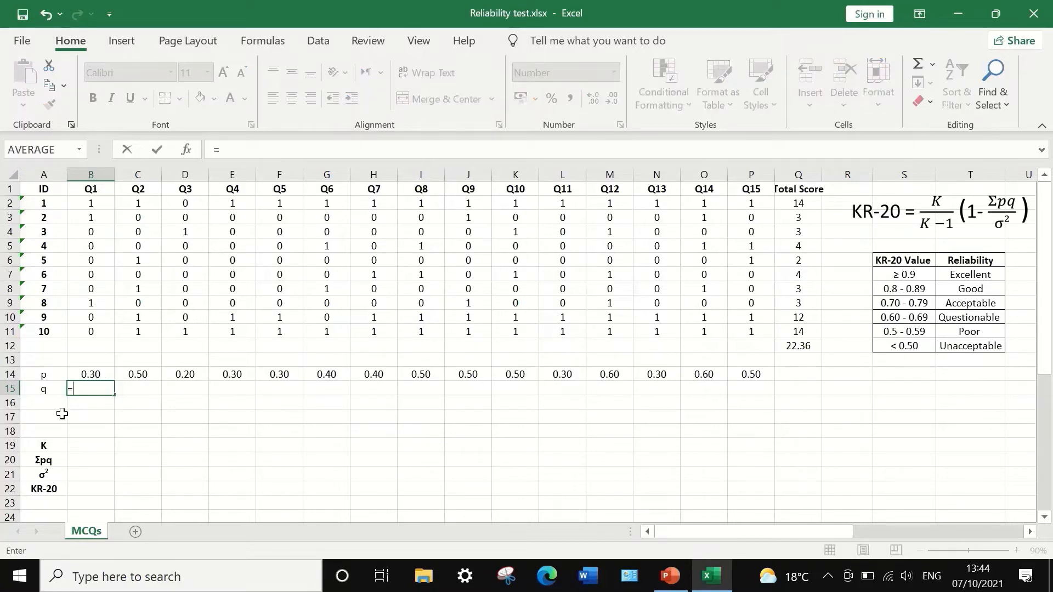
{"action": "type", "text": "1-"}
{"action": "left_click", "coordinate": [94, 373]}
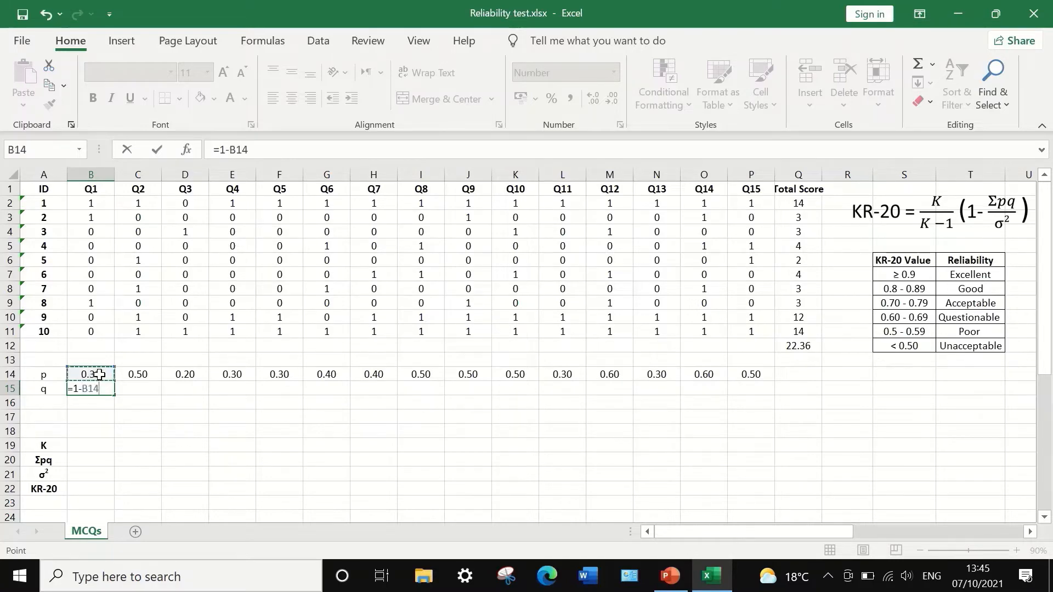
{"action": "key", "text": "Return"}
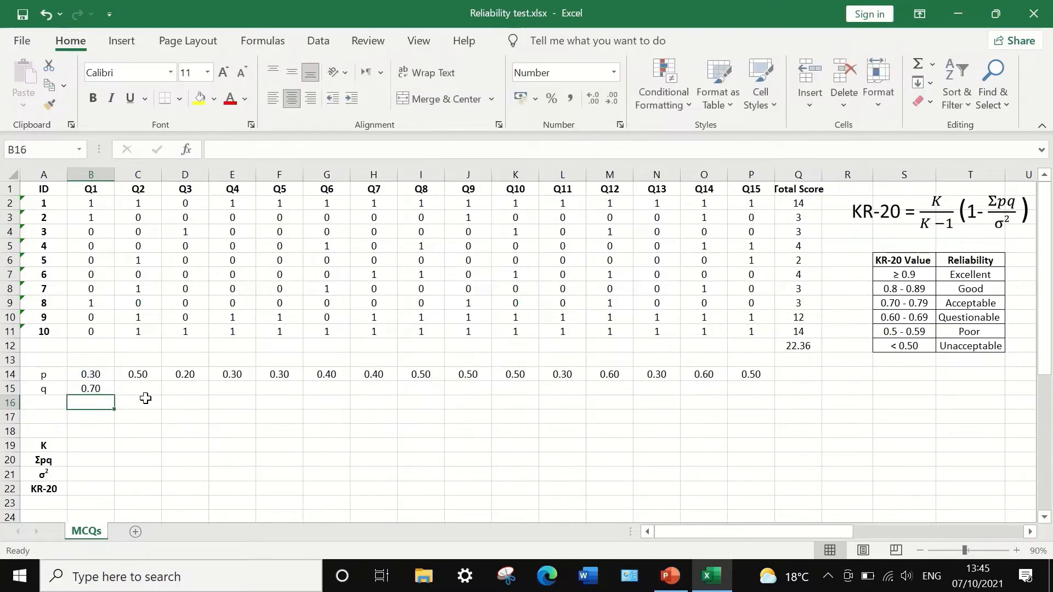
{"action": "left_click", "coordinate": [92, 390]}
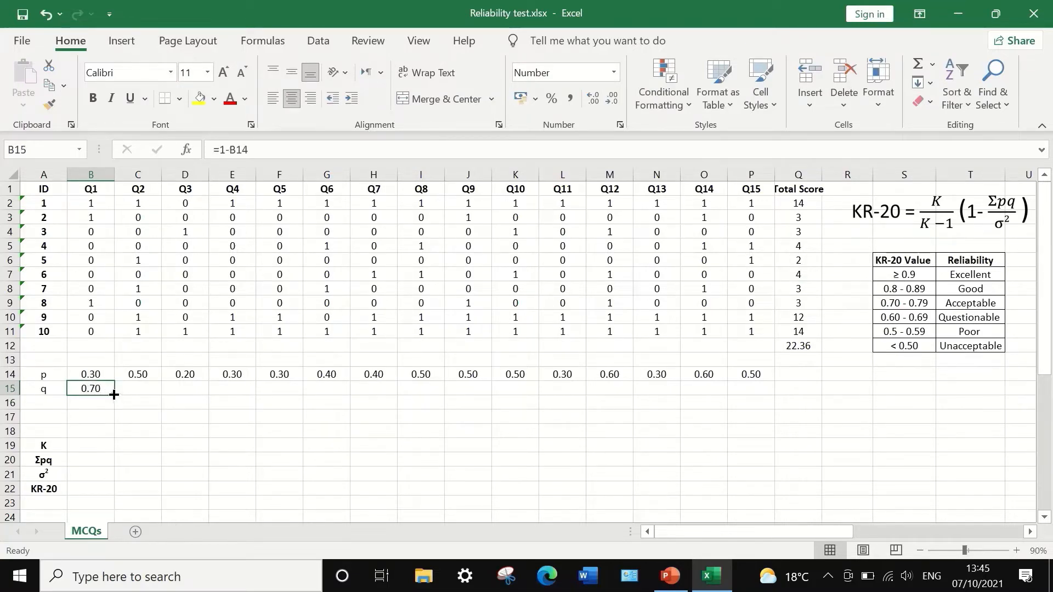
{"action": "left_click_drag", "start_coordinate": [114, 395], "coordinate": [114, 395]}
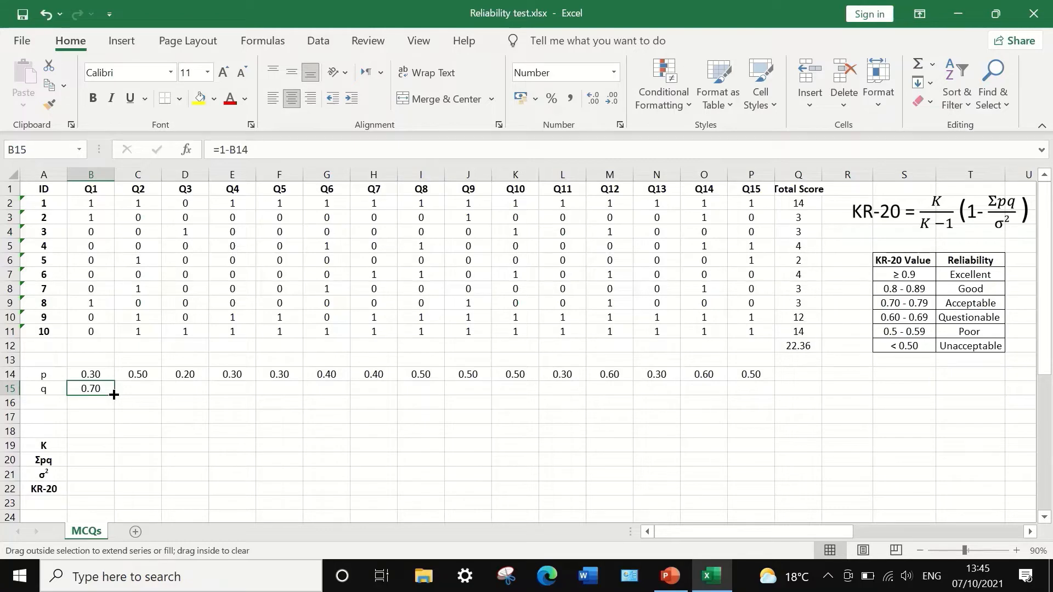
{"action": "left_click_drag", "start_coordinate": [116, 394], "coordinate": [755, 390]}
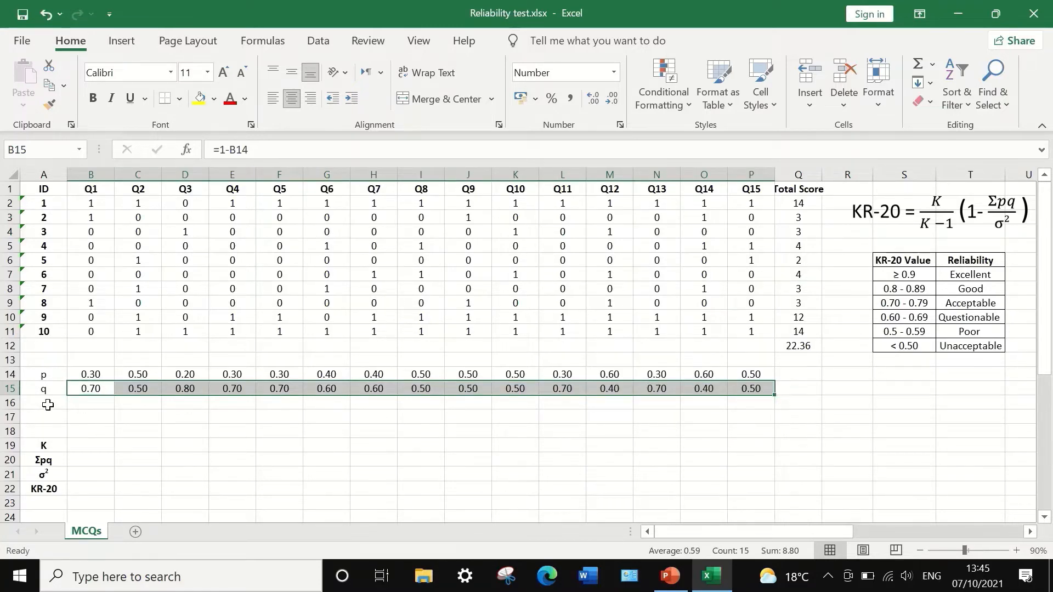
Label cell A16 as pq and calculate the product for every question in B16:P16, starting with =B14*B15.
{"action": "left_click", "coordinate": [48, 405]}
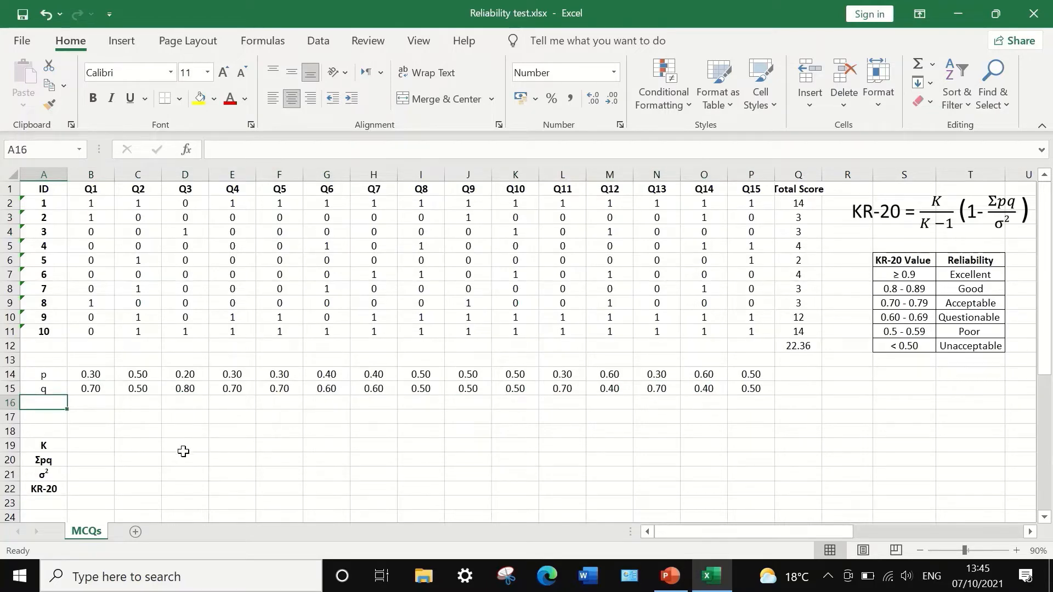
{"action": "type", "text": "pq"}
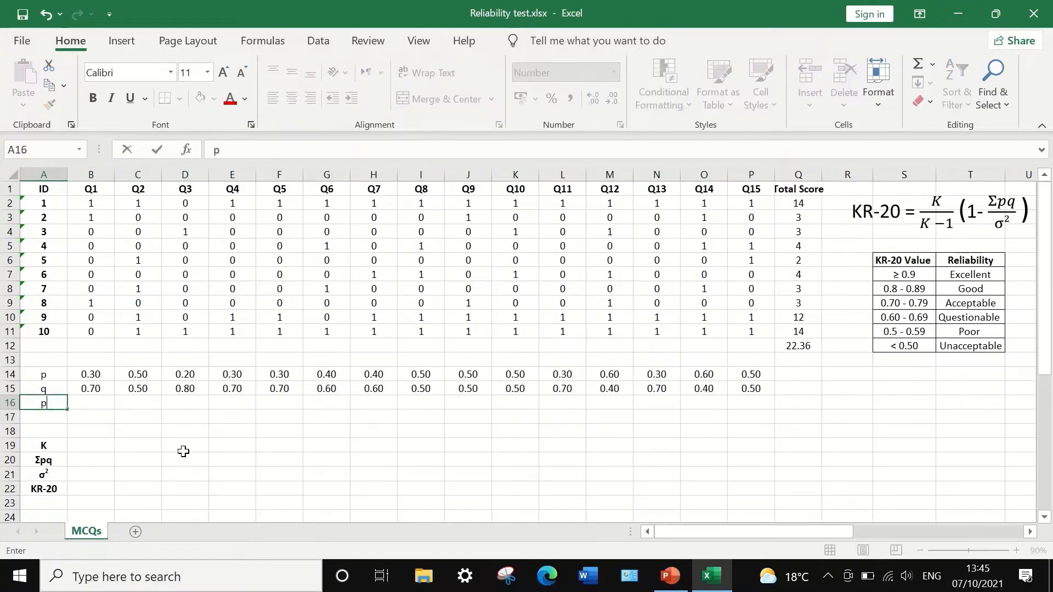
{"action": "left_click", "coordinate": [91, 404]}
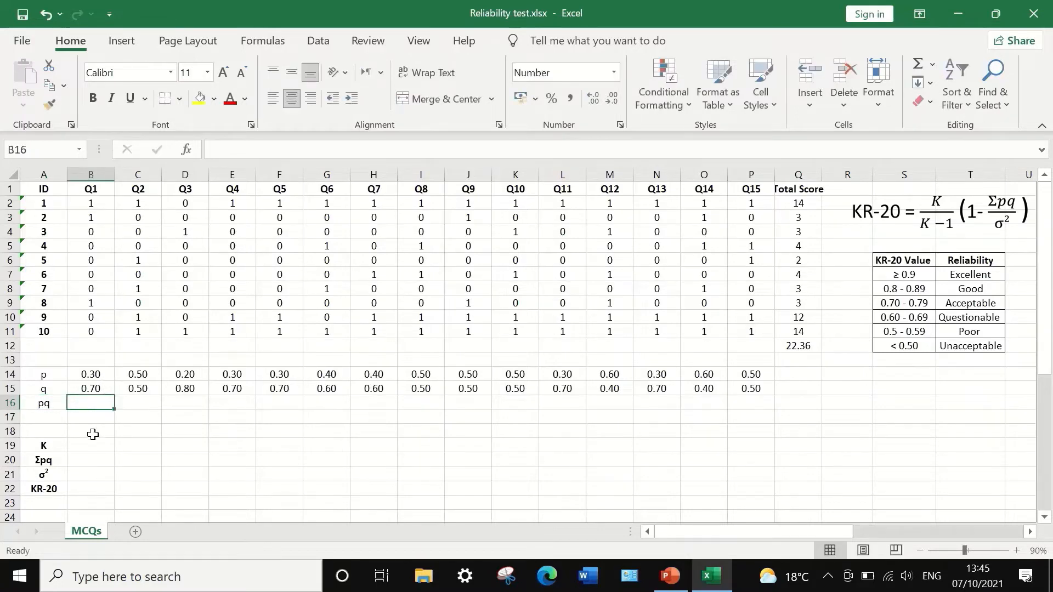
{"action": "type", "text": "="}
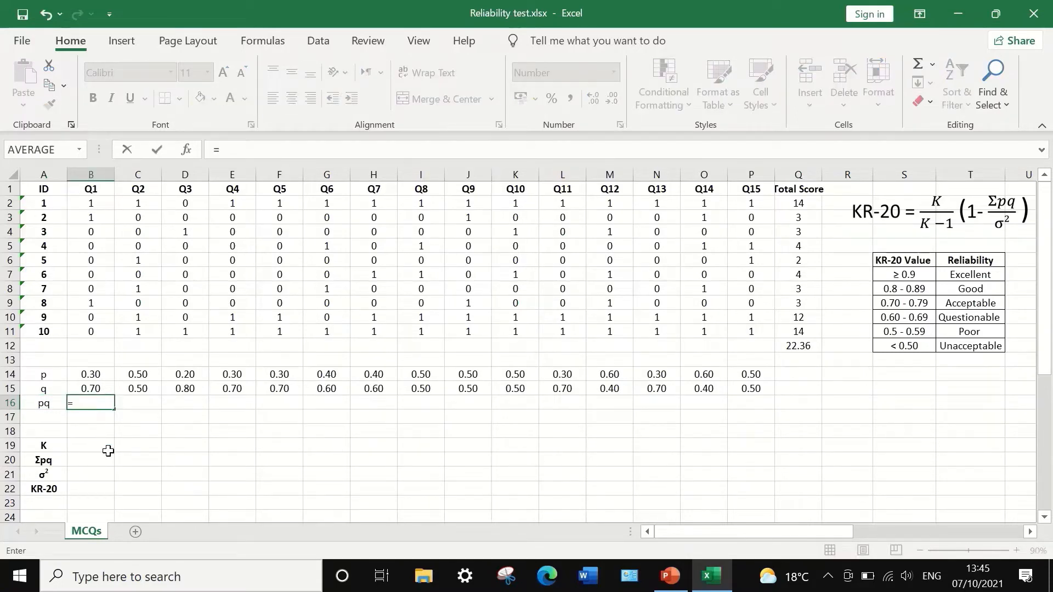
{"action": "left_click", "coordinate": [88, 374]}
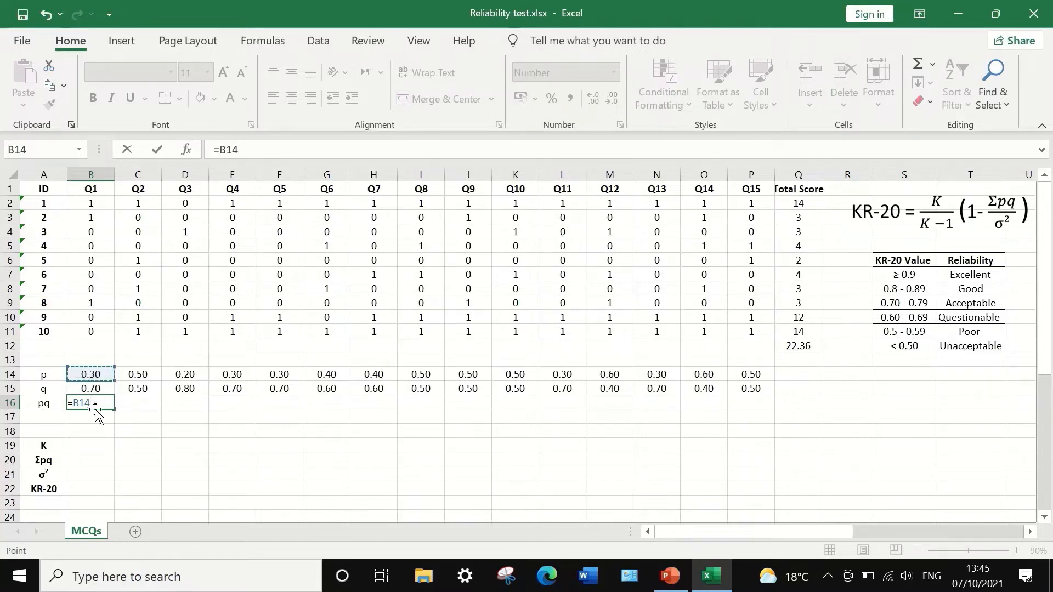
{"action": "type", "text": "*"}
{"action": "left_click", "coordinate": [99, 390]}
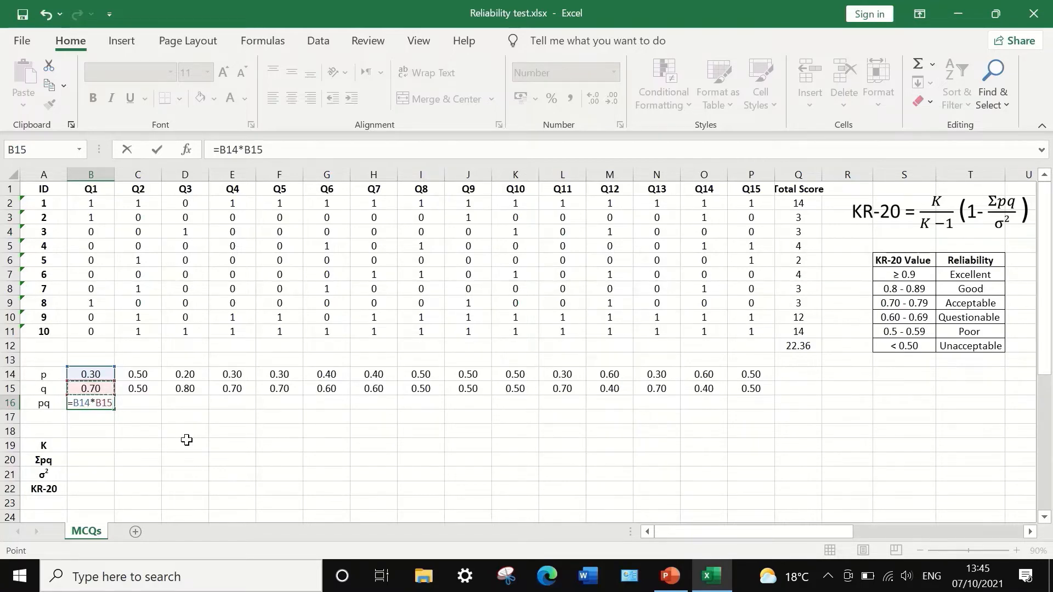
{"action": "key", "text": "Return"}
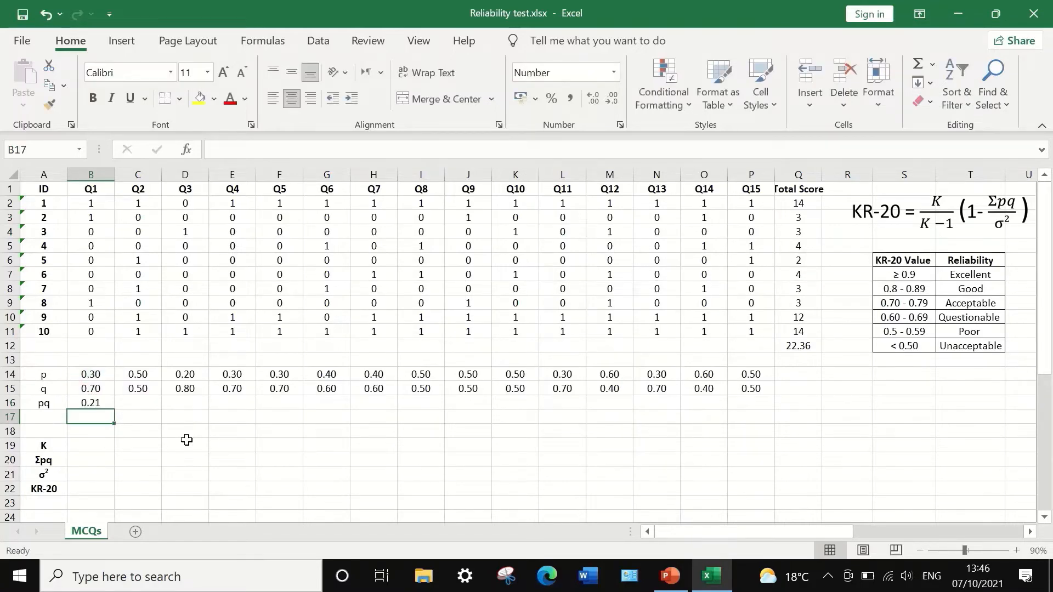
{"action": "left_click", "coordinate": [92, 403]}
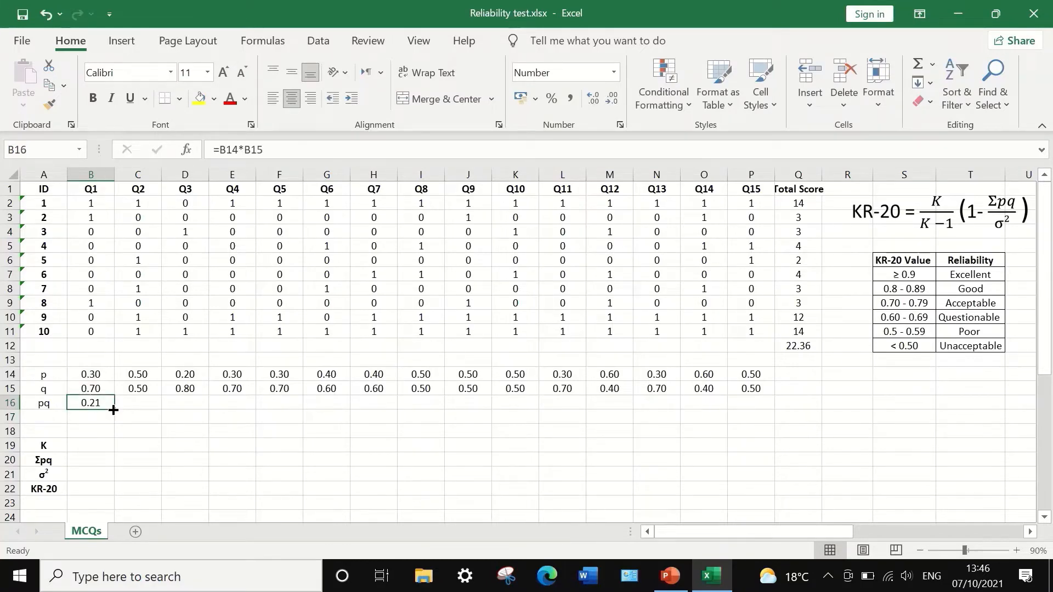
{"action": "left_click_drag", "start_coordinate": [114, 408], "coordinate": [757, 402]}
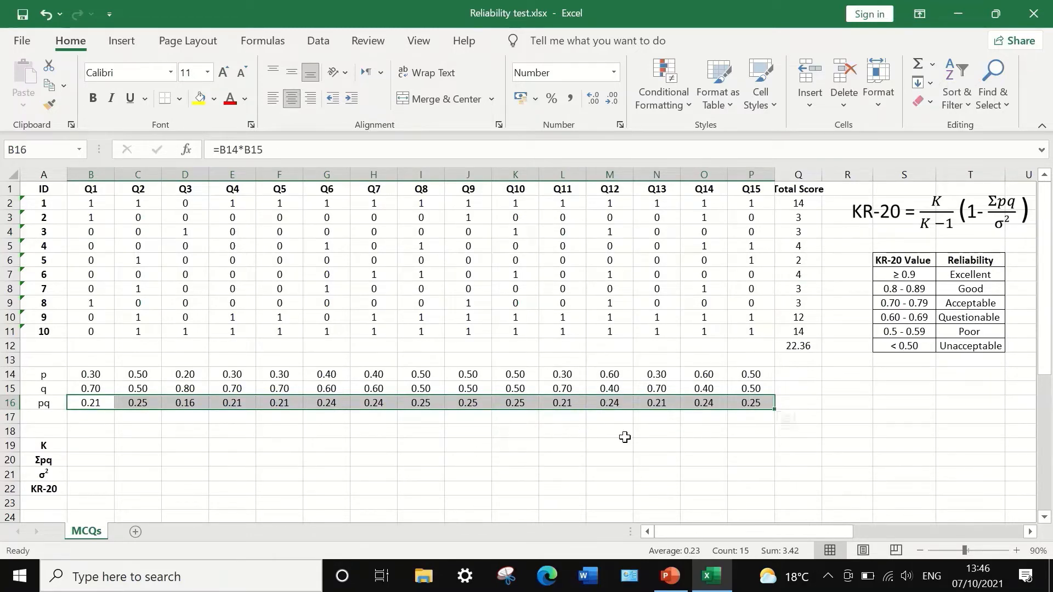
Total the pq products in Q16 with =SUM(B16:P16).
{"action": "left_click", "coordinate": [757, 416]}
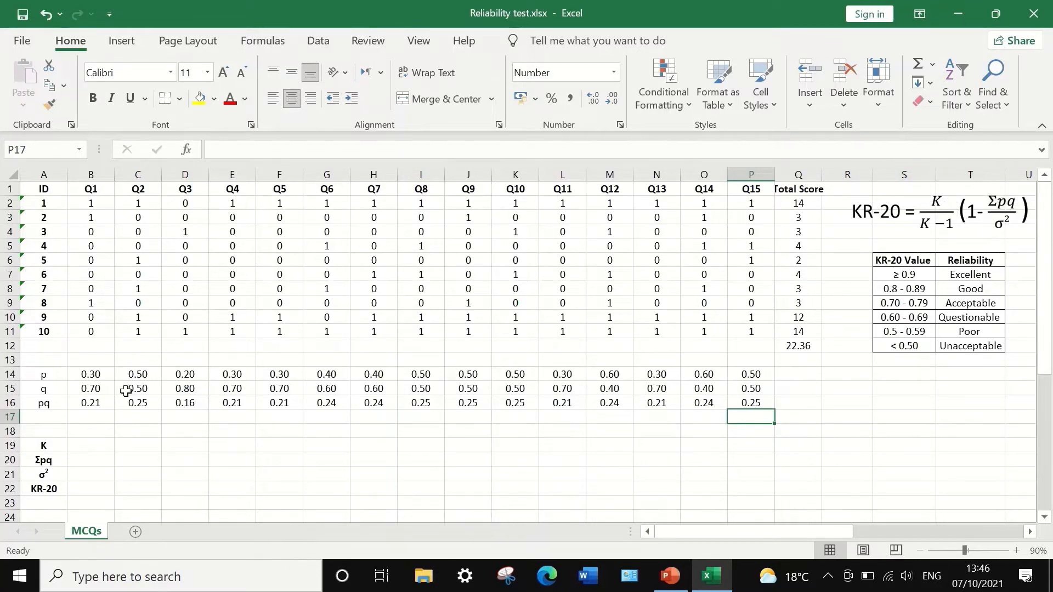
{"action": "left_click", "coordinate": [791, 404]}
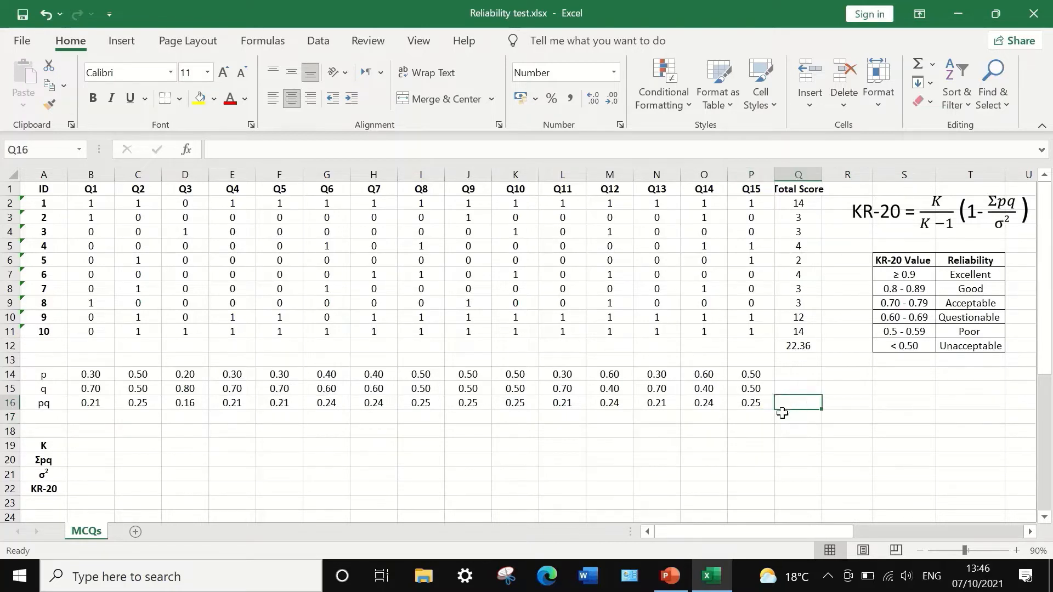
{"action": "left_click", "coordinate": [935, 68]}
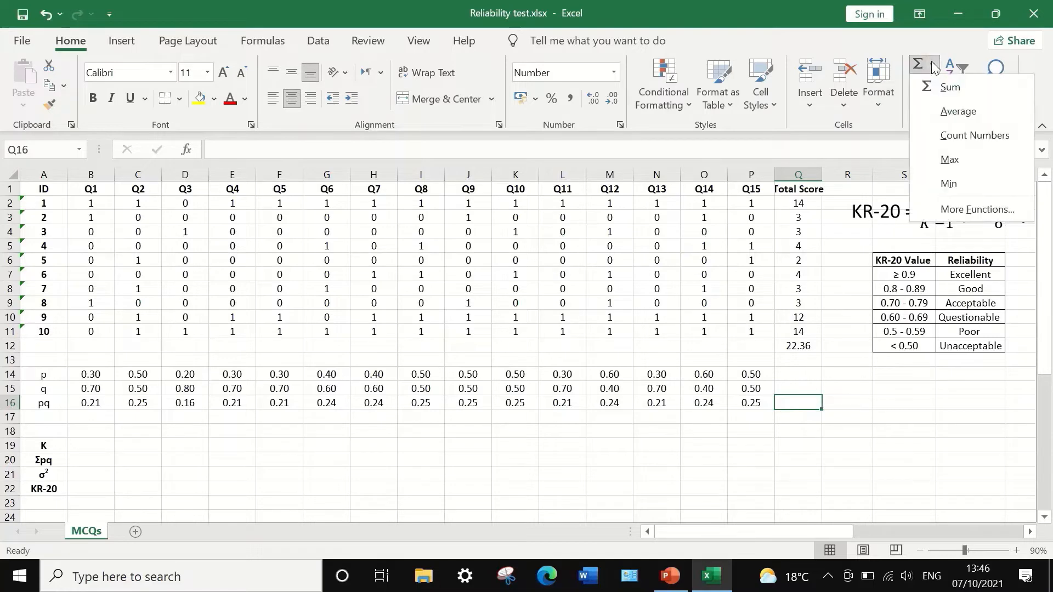
{"action": "left_click", "coordinate": [944, 87]}
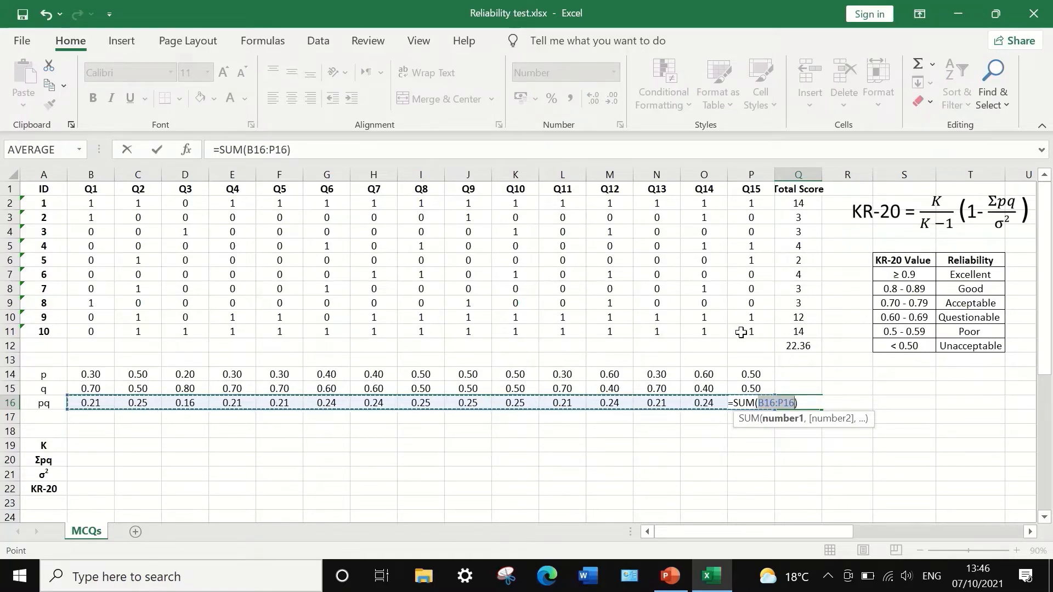
{"action": "key", "text": "Return"}
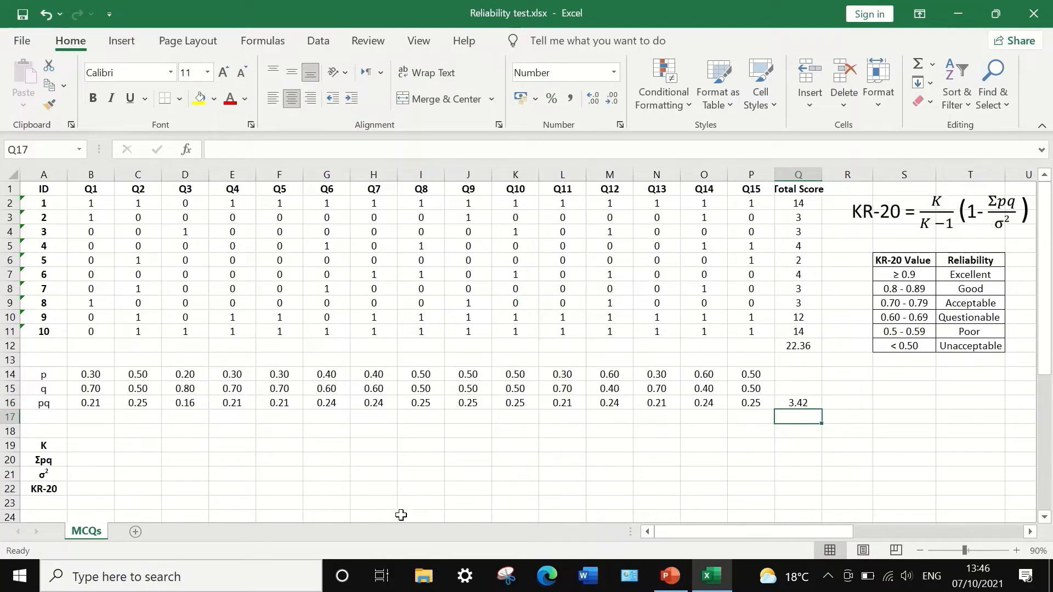
Enter 15 as K in B19 and paste the pq total from Q16 into B20 as a value only.
{"action": "left_click", "coordinate": [91, 446]}
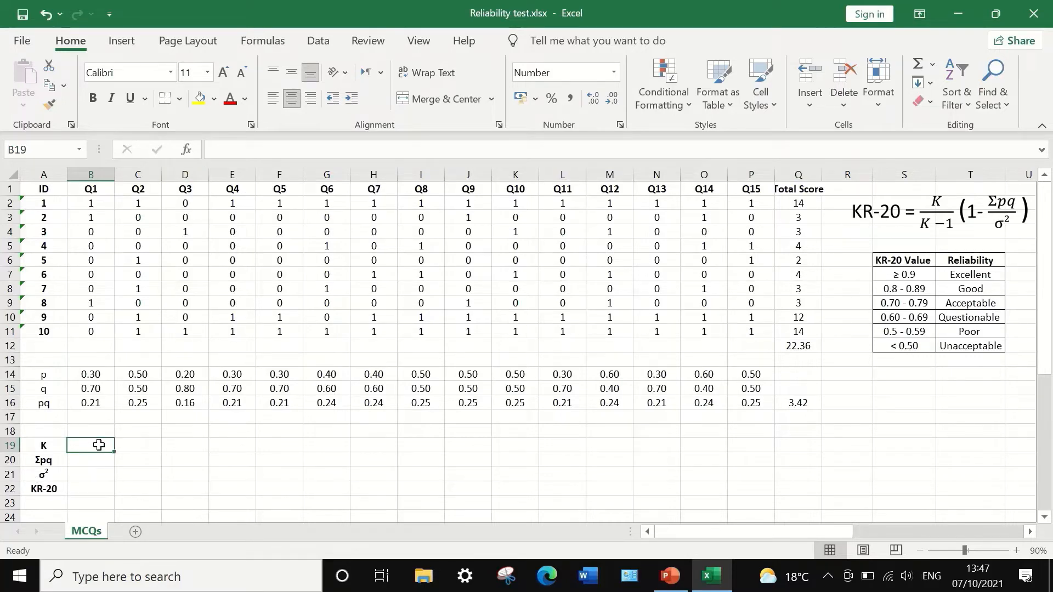
{"action": "type", "text": "15"}
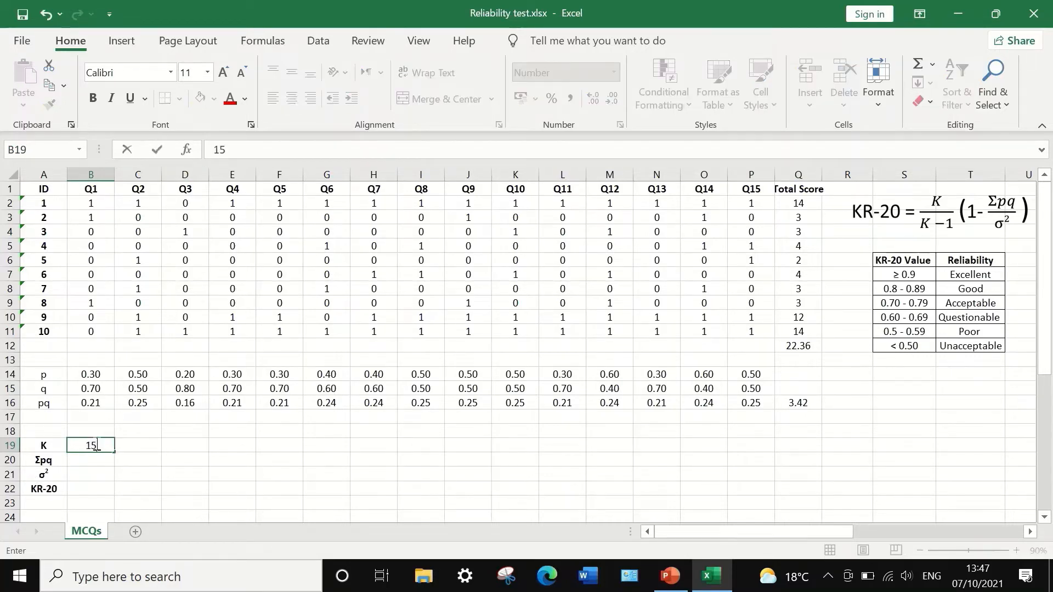
{"action": "left_click", "coordinate": [83, 460]}
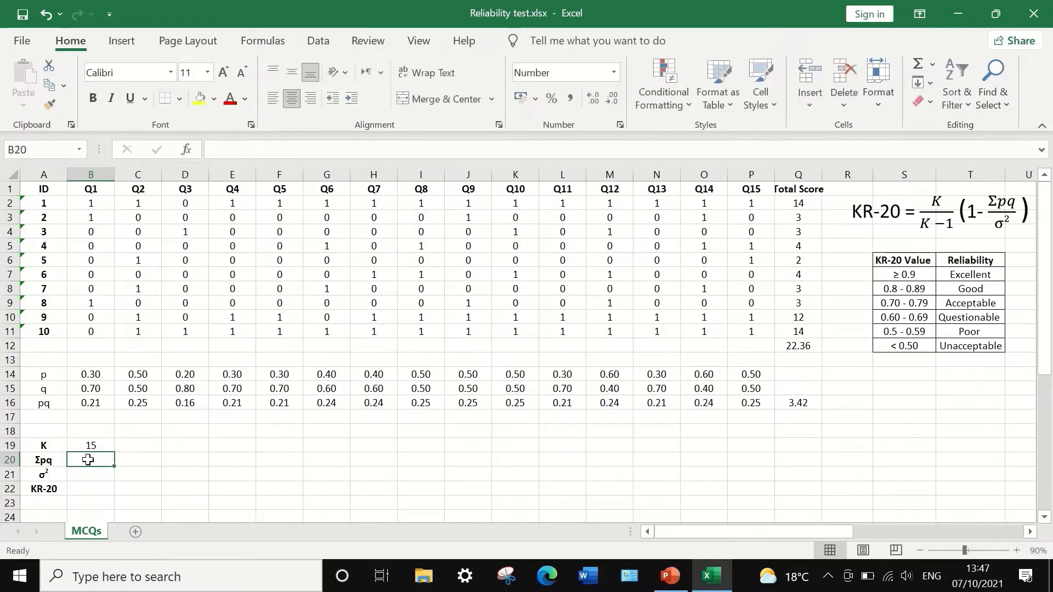
{"action": "left_click", "coordinate": [790, 405]}
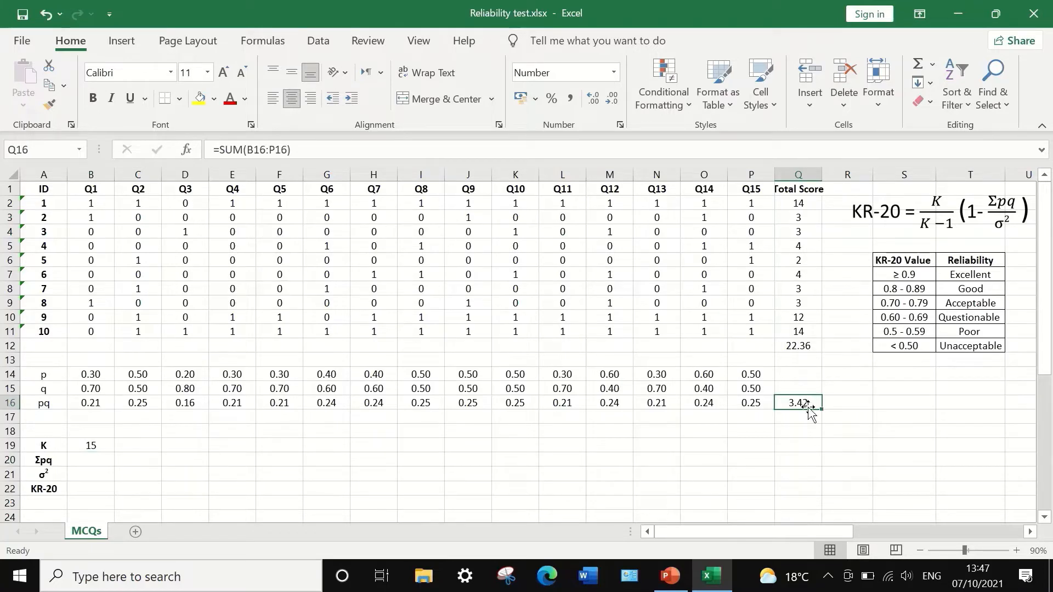
{"action": "right_click", "coordinate": [804, 403]}
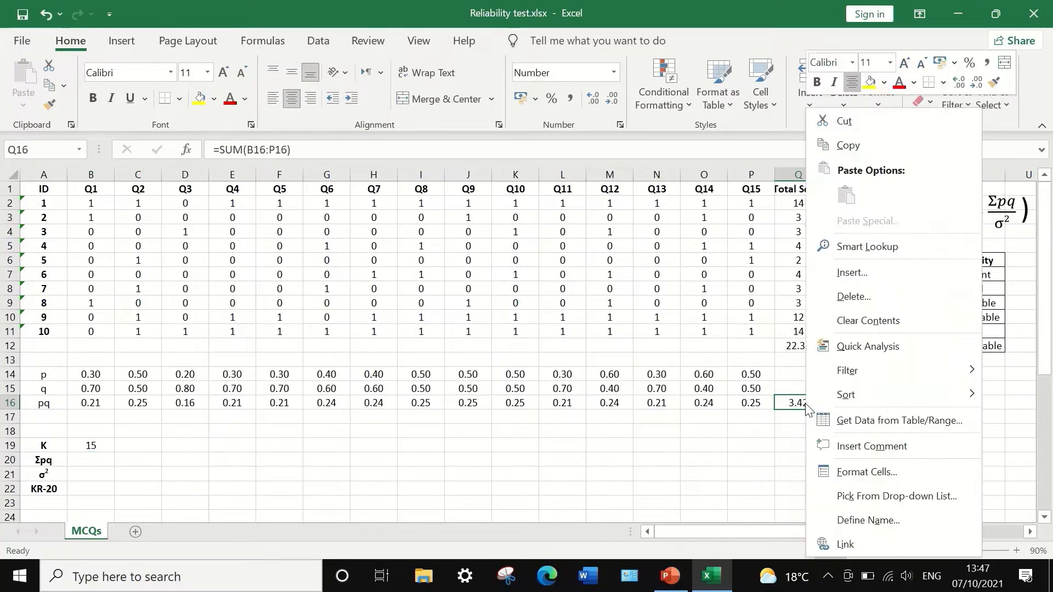
{"action": "left_click", "coordinate": [828, 143]}
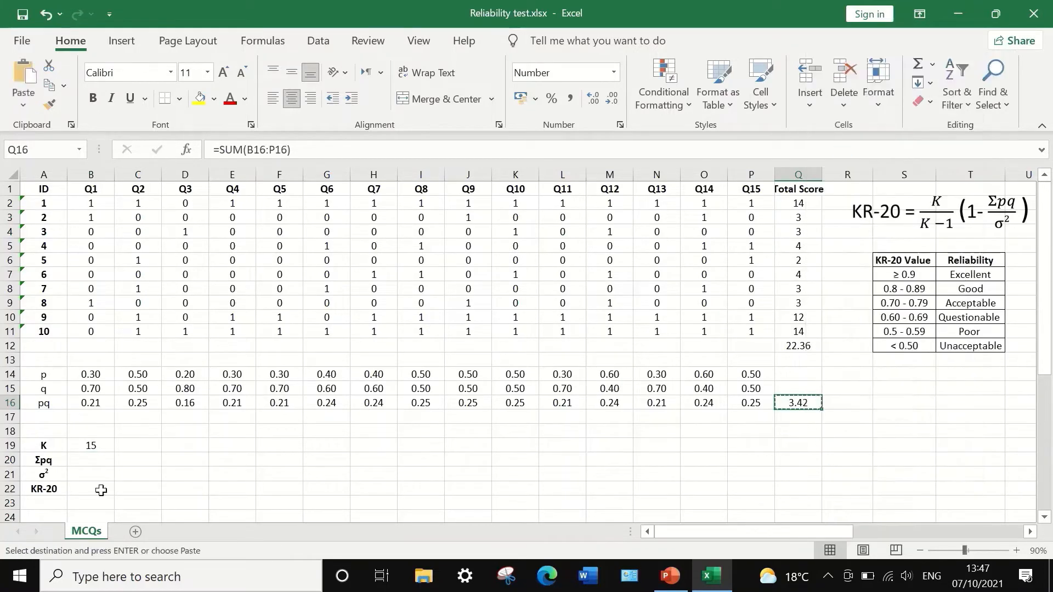
{"action": "left_click", "coordinate": [92, 462]}
{"action": "right_click", "coordinate": [94, 465]}
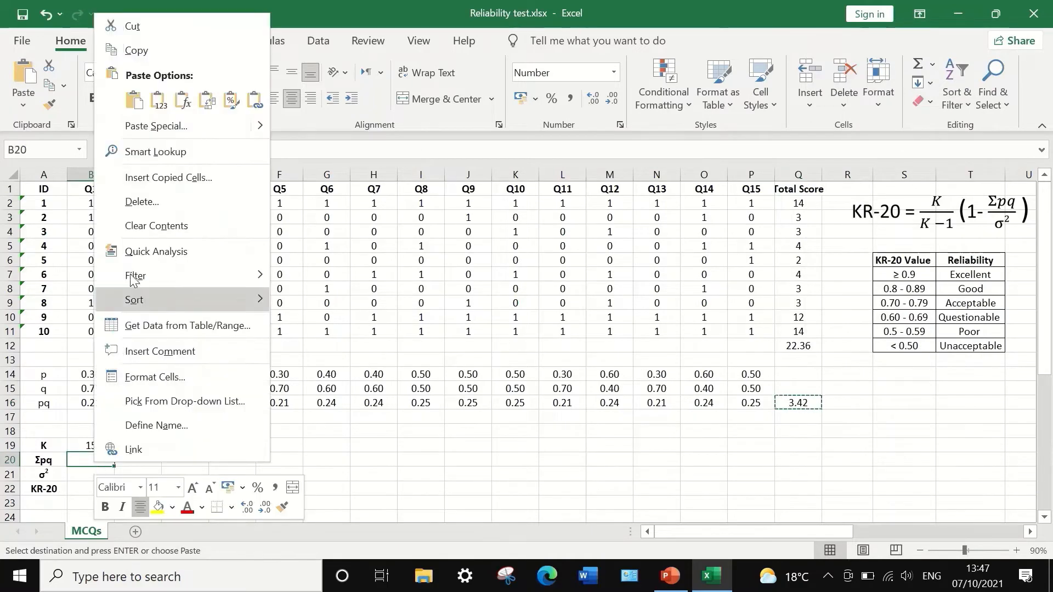
{"action": "left_click", "coordinate": [162, 105]}
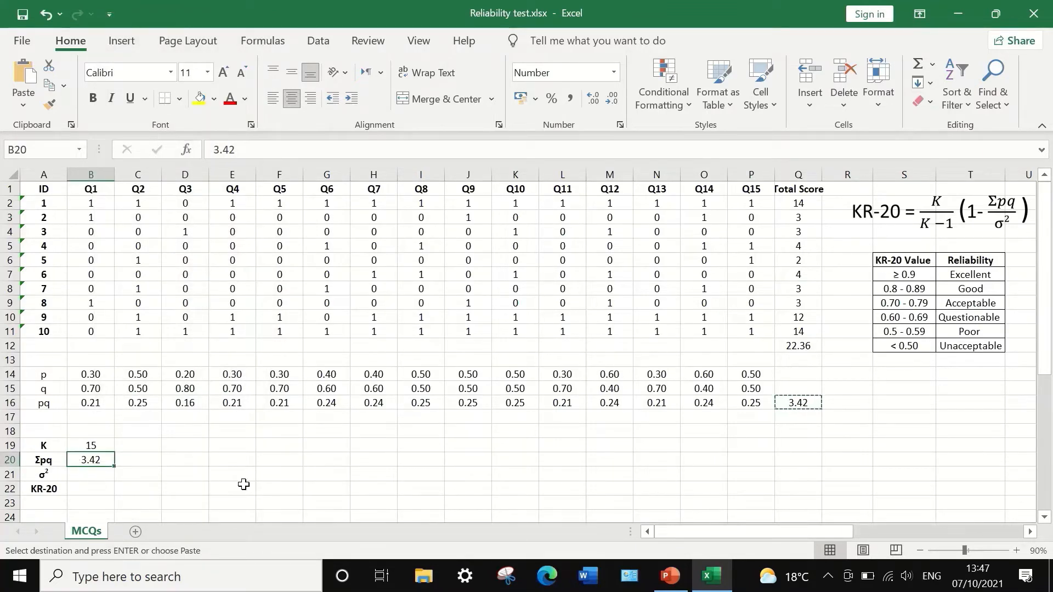
Copy the total-score variance from Q12 and paste it as a value only into the σ² cell B21.
{"action": "left_click", "coordinate": [77, 475]}
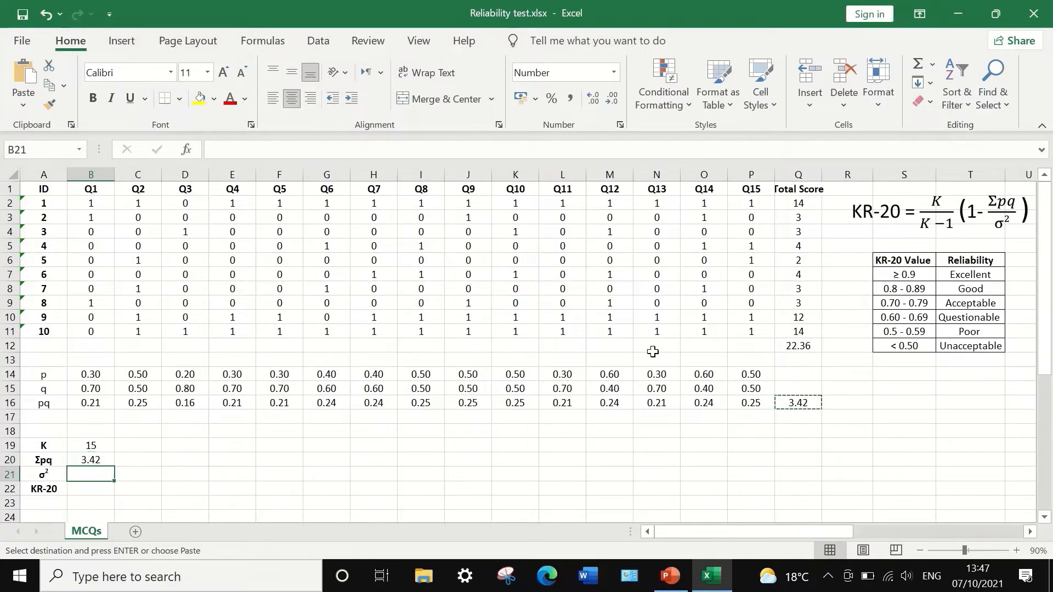
{"action": "left_click", "coordinate": [802, 346]}
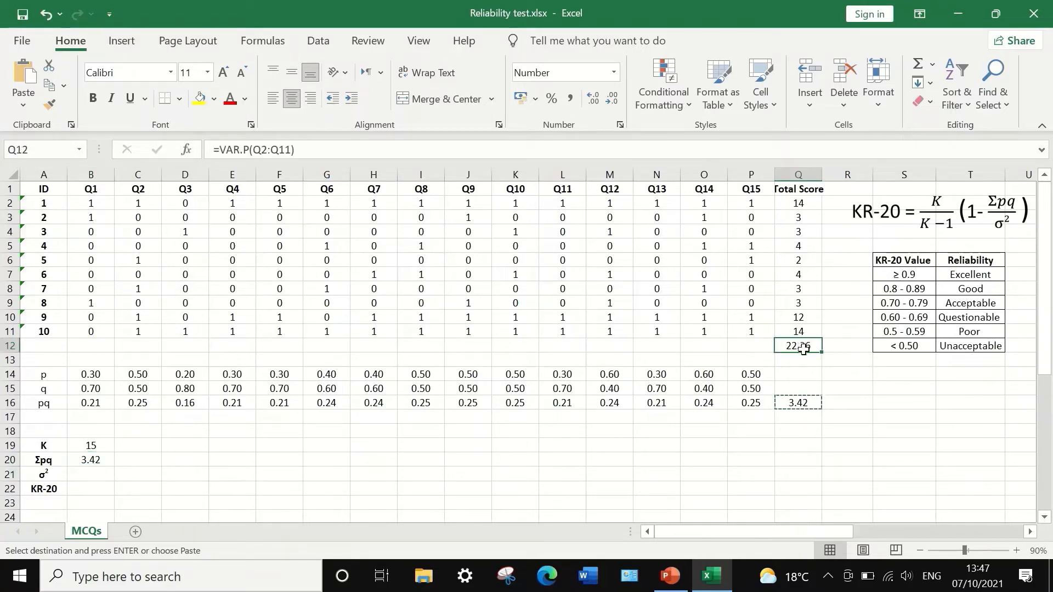
{"action": "right_click", "coordinate": [798, 345]}
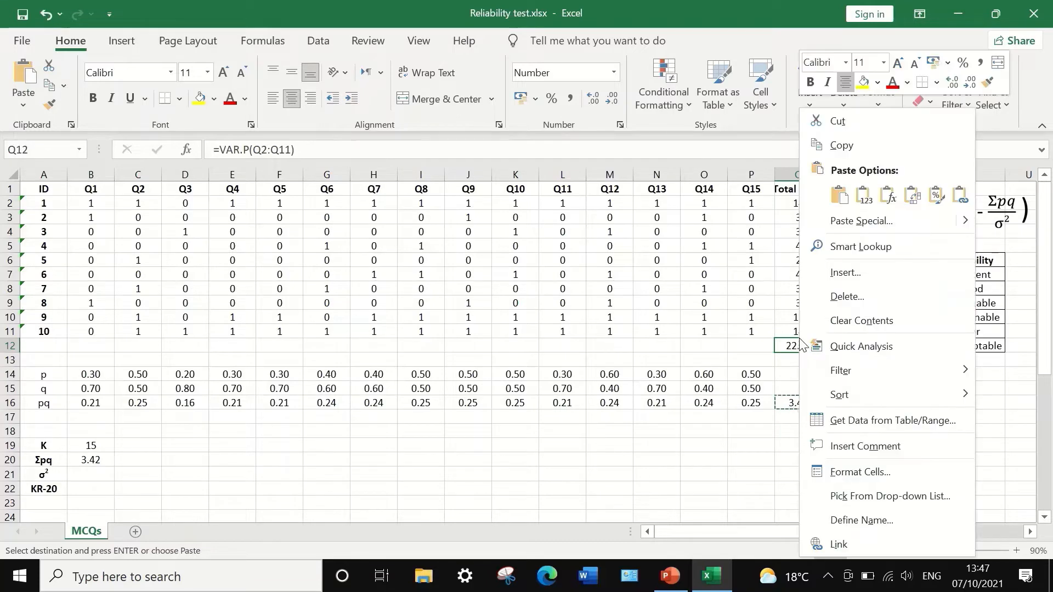
{"action": "left_click", "coordinate": [848, 152]}
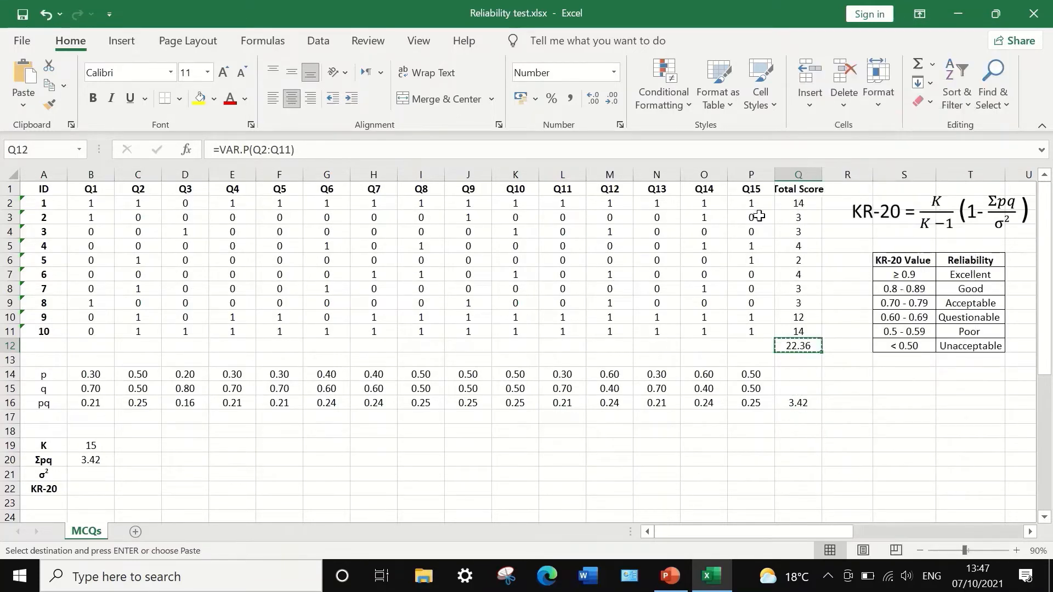
{"action": "left_click", "coordinate": [85, 475]}
{"action": "right_click", "coordinate": [89, 473]}
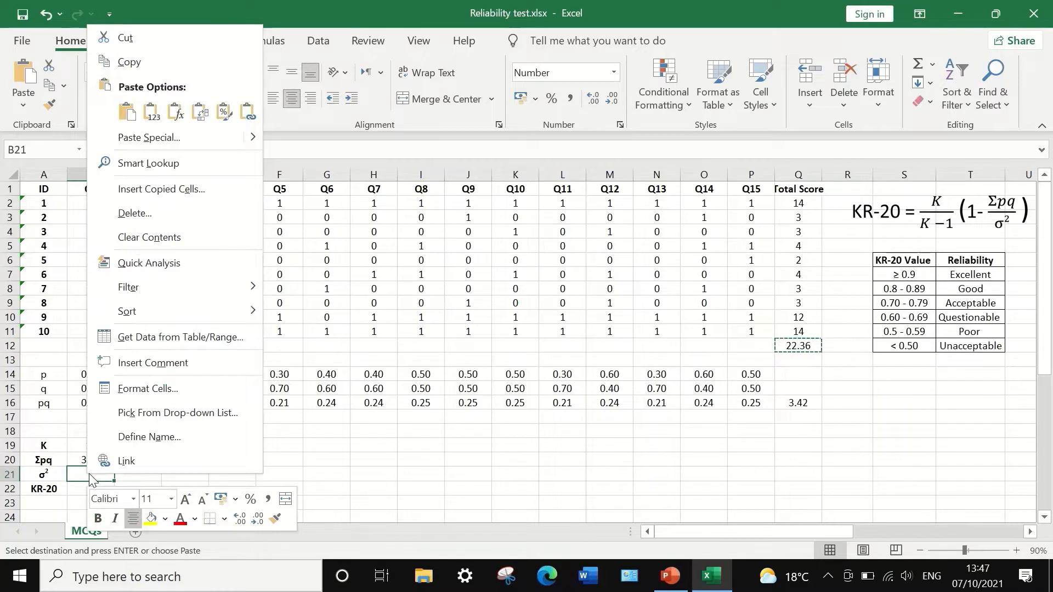
{"action": "left_click", "coordinate": [151, 113]}
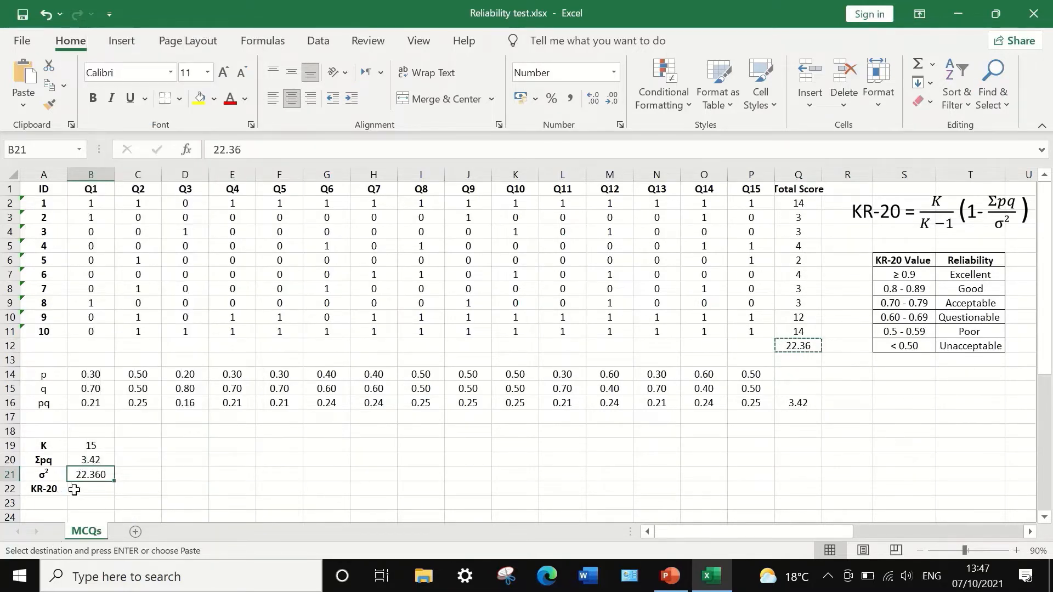
Calculate KR-20 in B22 with the formula =(15/14)*(1-B20/B21).
{"action": "left_click", "coordinate": [75, 490]}
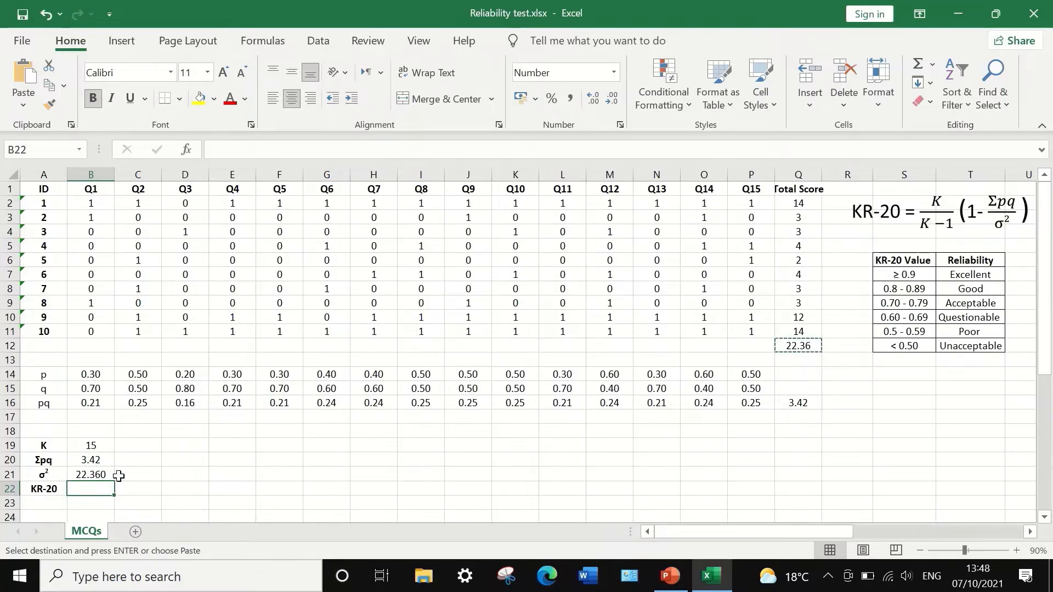
{"action": "type", "text": "="}
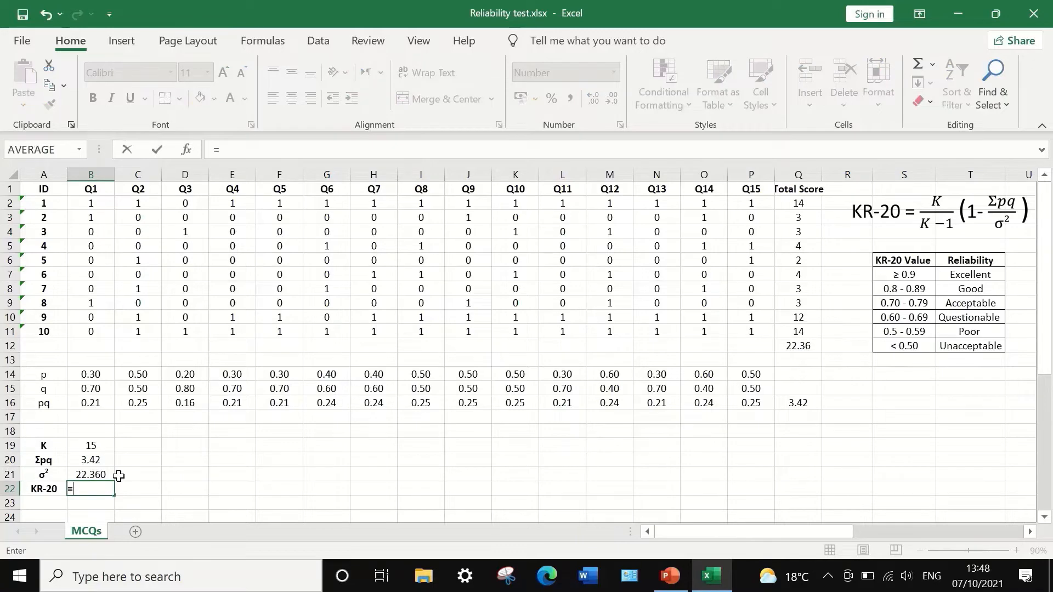
{"action": "type", "text": "()*("}
{"action": "left_click", "coordinate": [88, 496]}
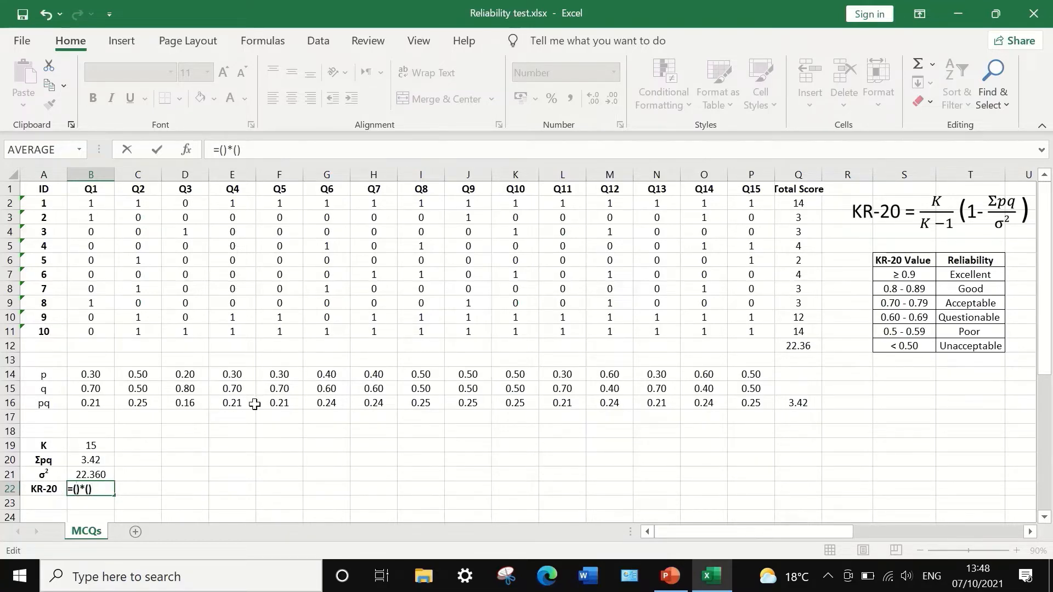
{"action": "type", "text": "15"}
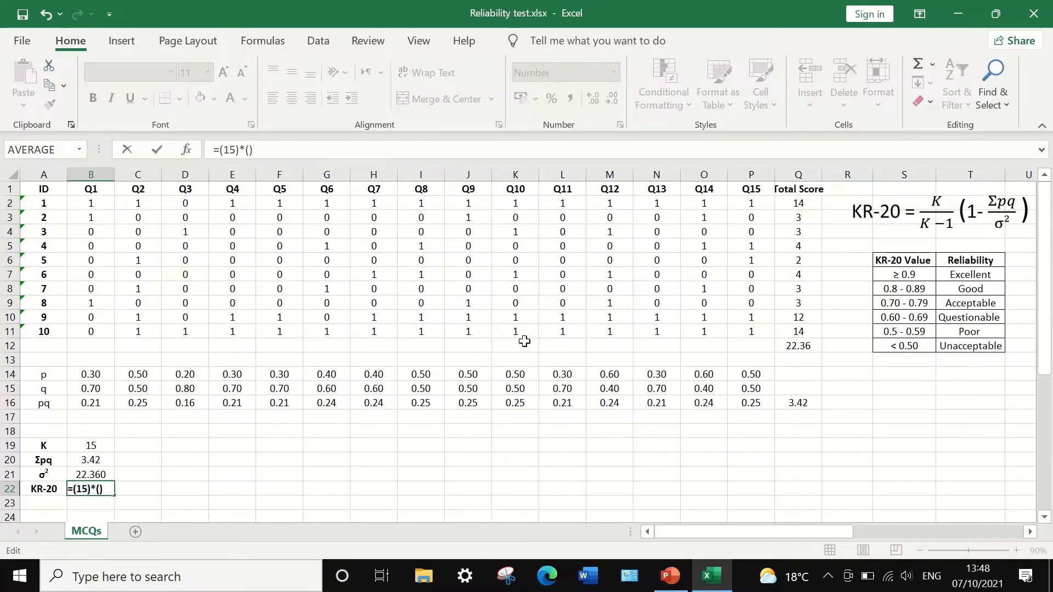
{"action": "type", "text": "/14"}
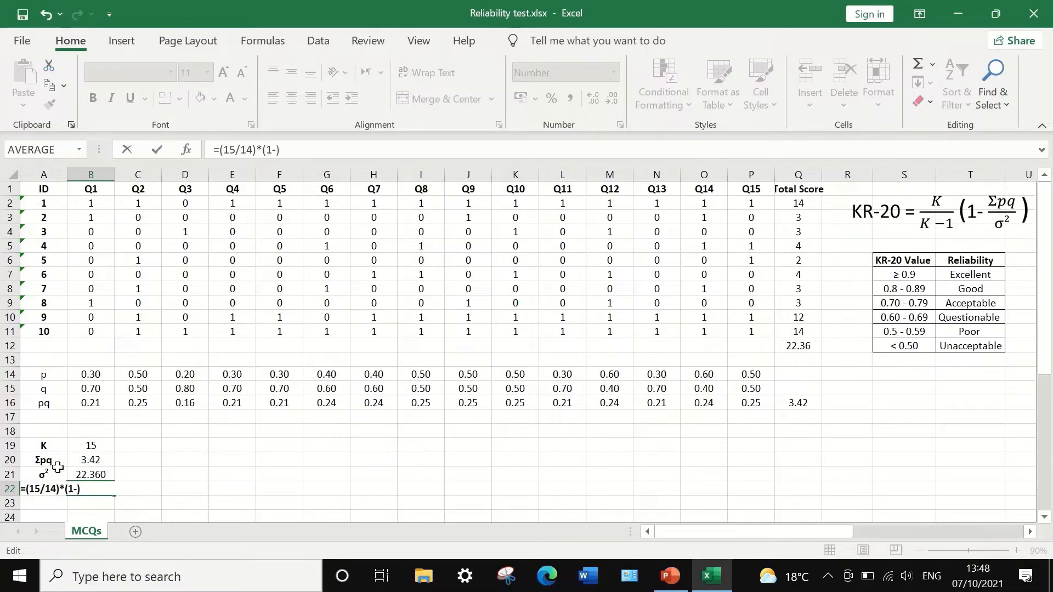
{"action": "left_click", "coordinate": [96, 461]}
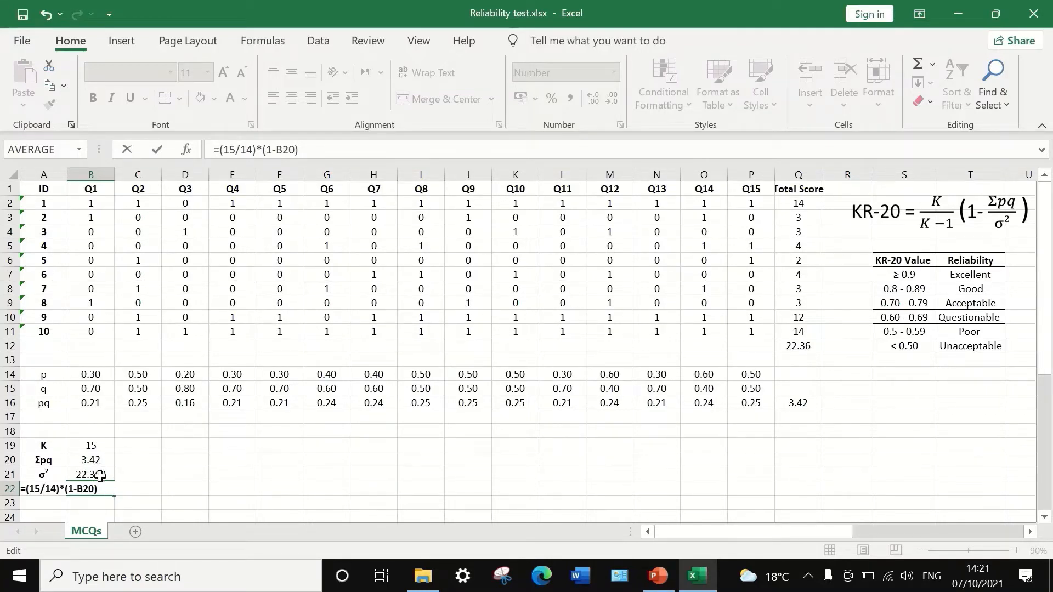
{"action": "type", "text": "/"}
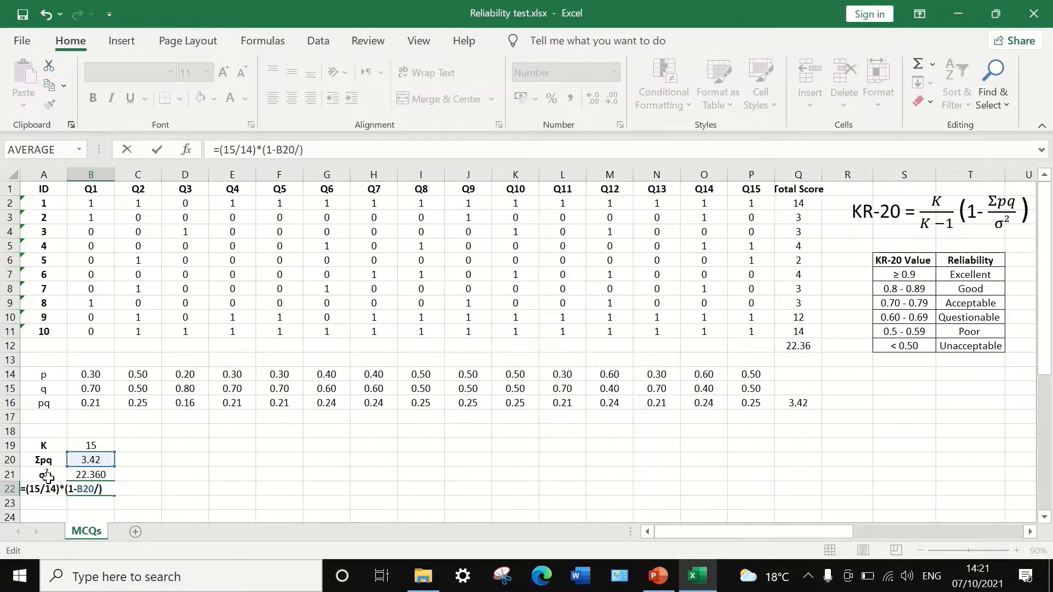
{"action": "left_click", "coordinate": [91, 475]}
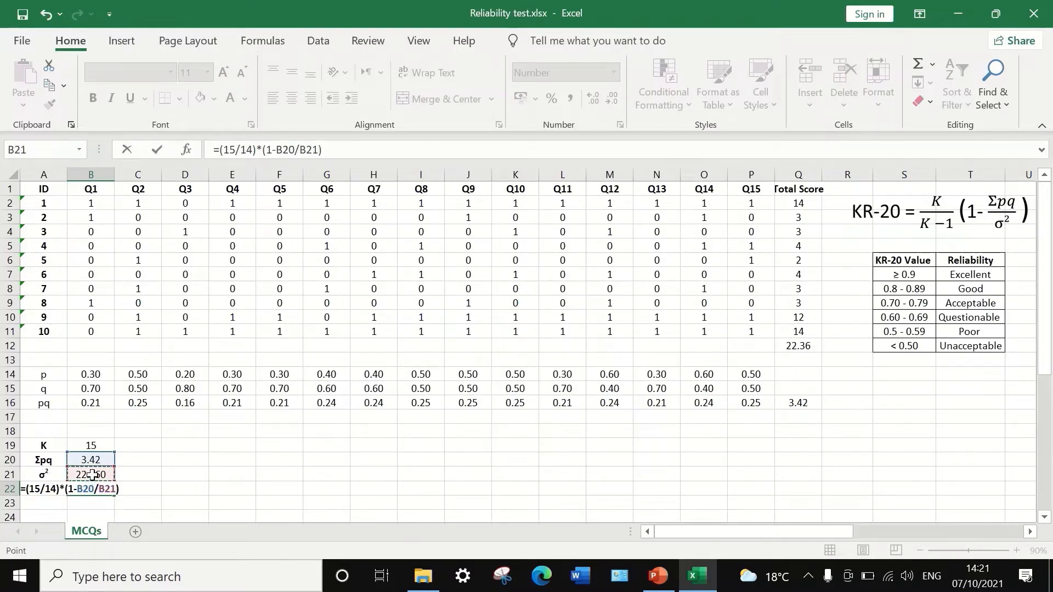
{"action": "key", "text": "Return"}
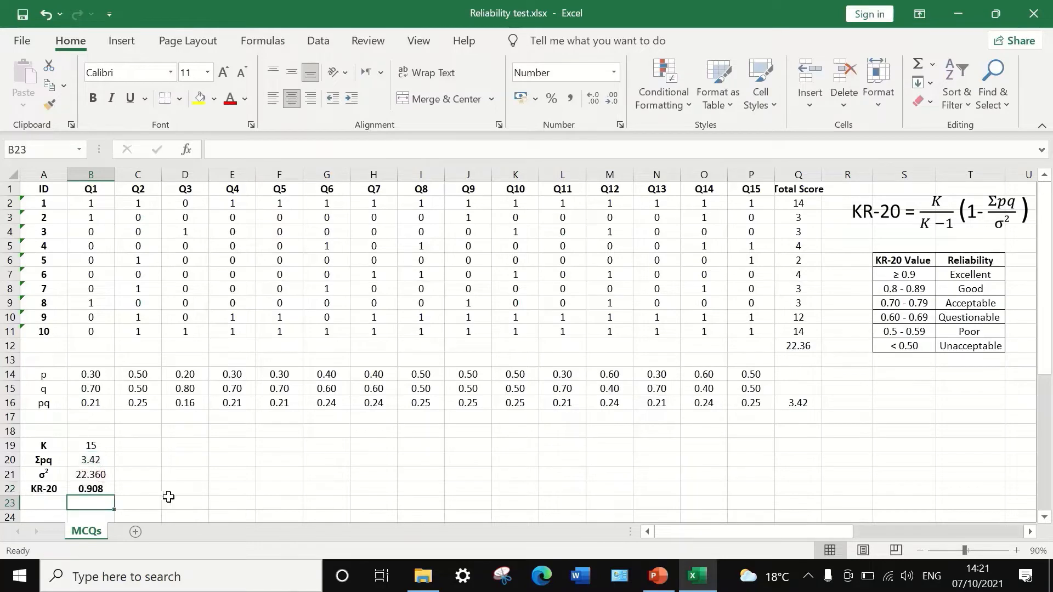
{"action": "left_click", "coordinate": [137, 490]}
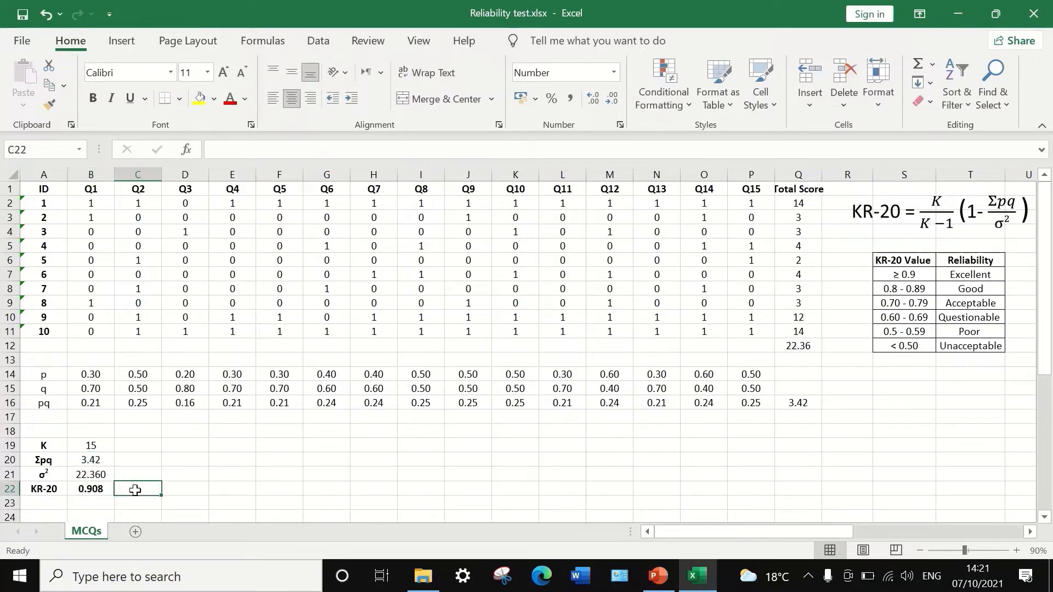
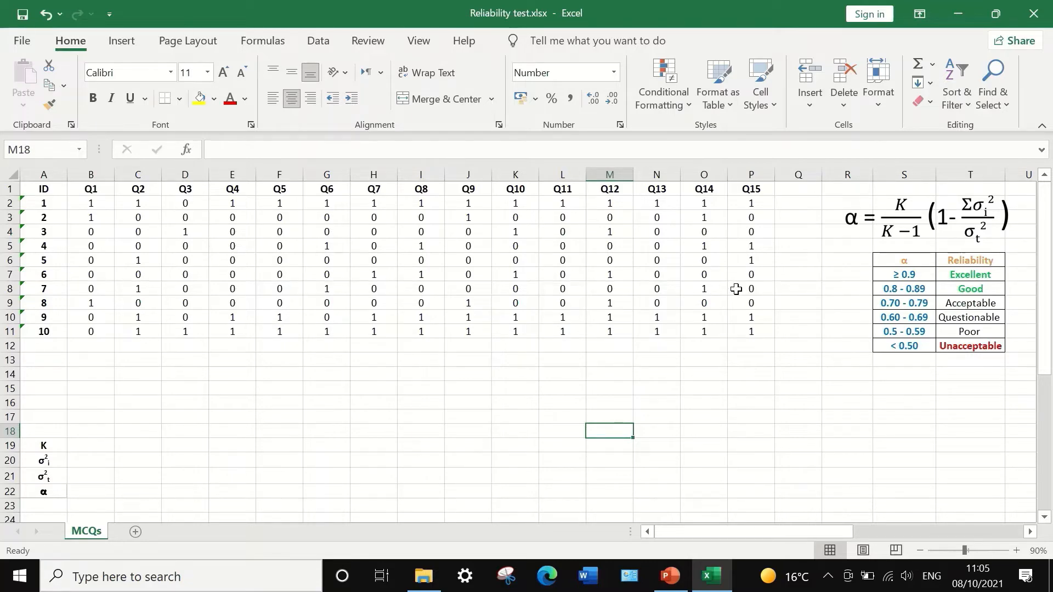
Head column Q as Total score and sum each ID's answers in Q2:Q11, starting with =SUM(B2:P2) and filling down.
{"action": "left_click", "coordinate": [798, 189]}
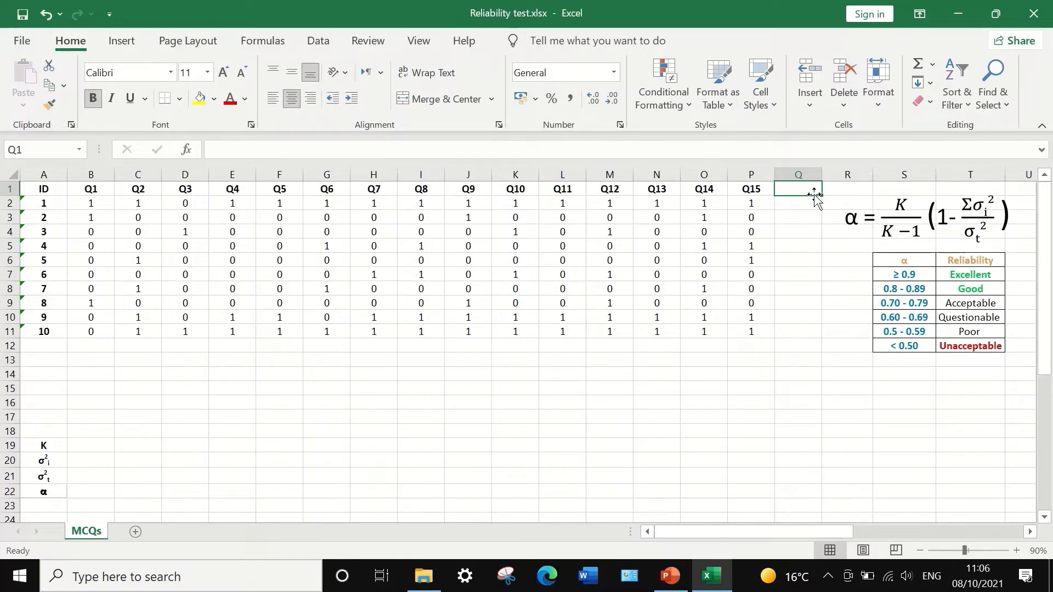
{"action": "type", "text": "Tot"}
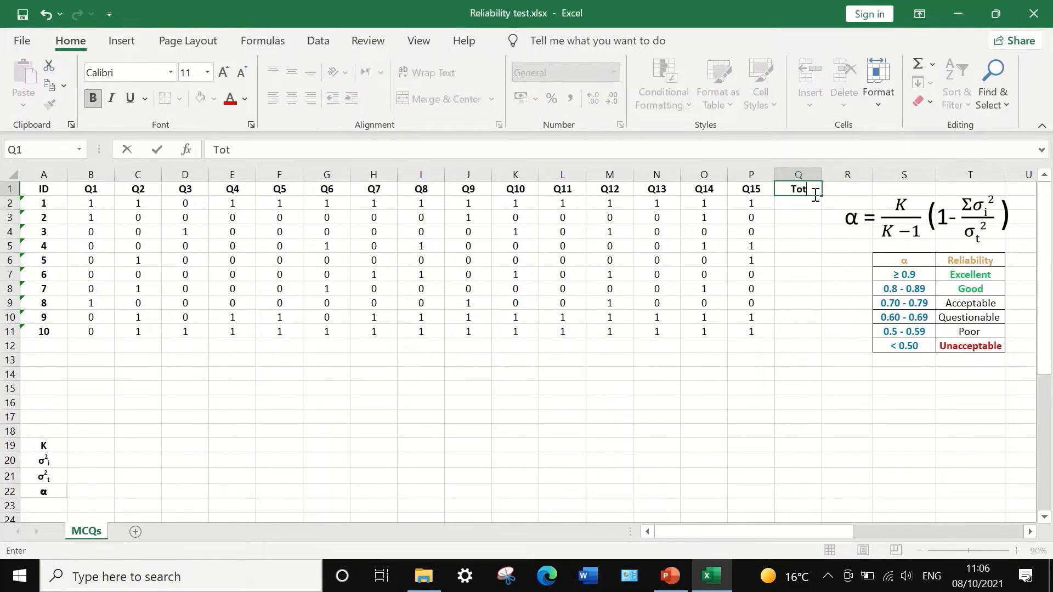
{"action": "type", "text": "al score"}
{"action": "key", "text": "Return"}
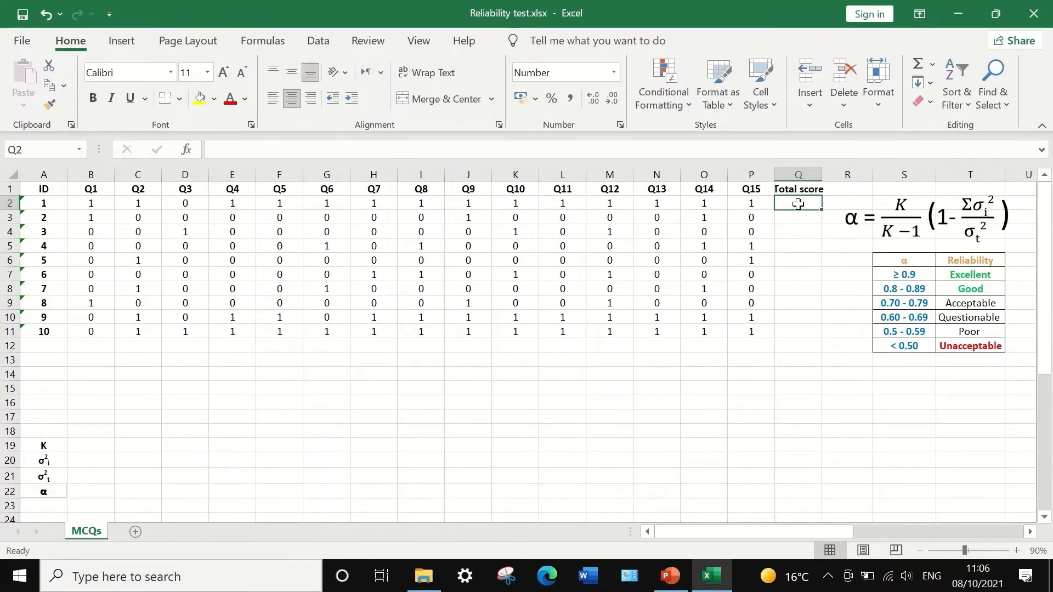
{"action": "left_click", "coordinate": [933, 64]}
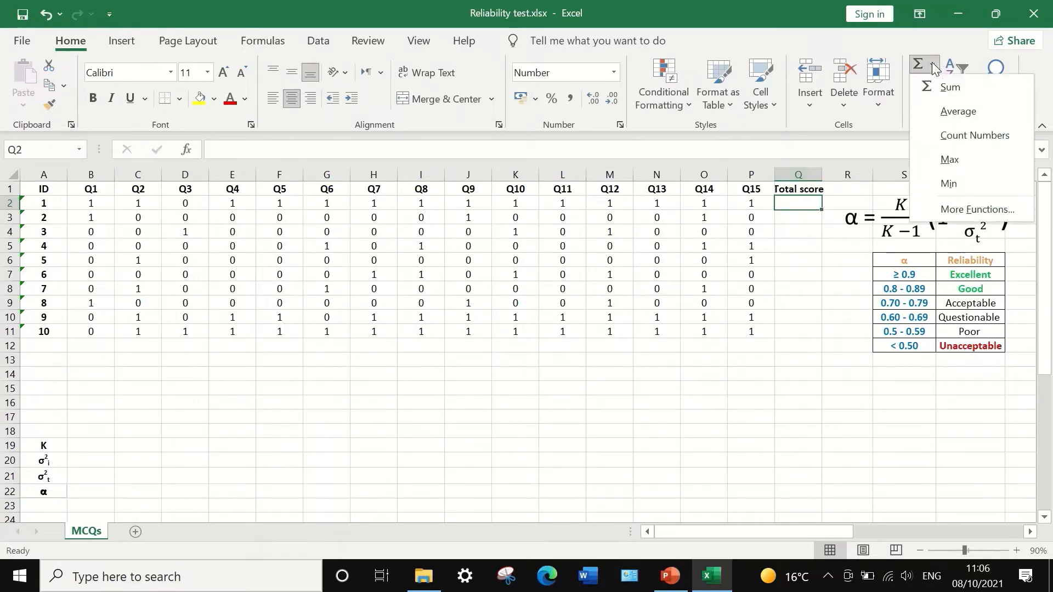
{"action": "left_click", "coordinate": [949, 87]}
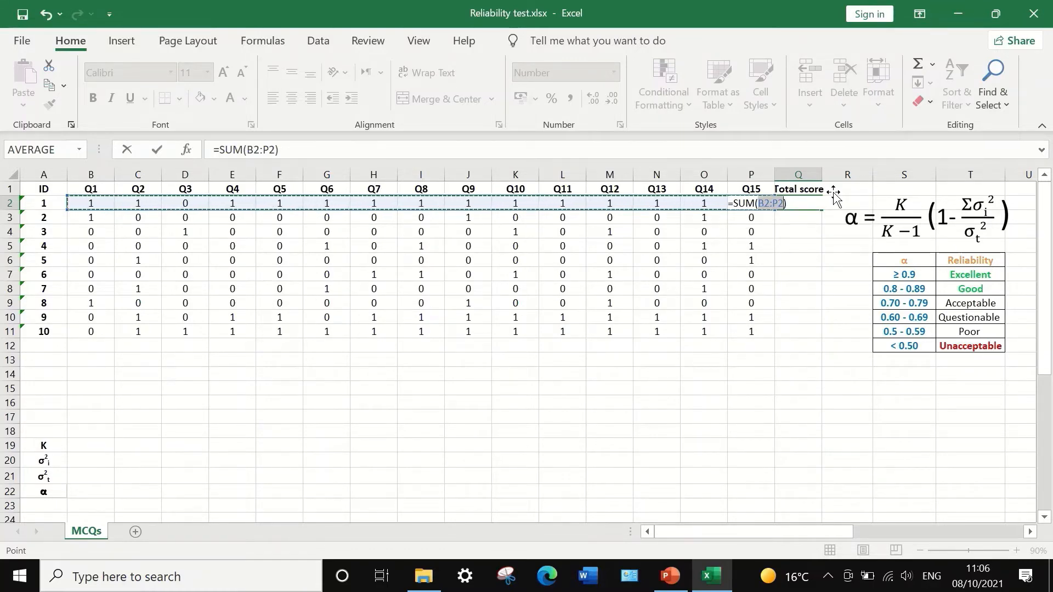
{"action": "key", "text": "Return"}
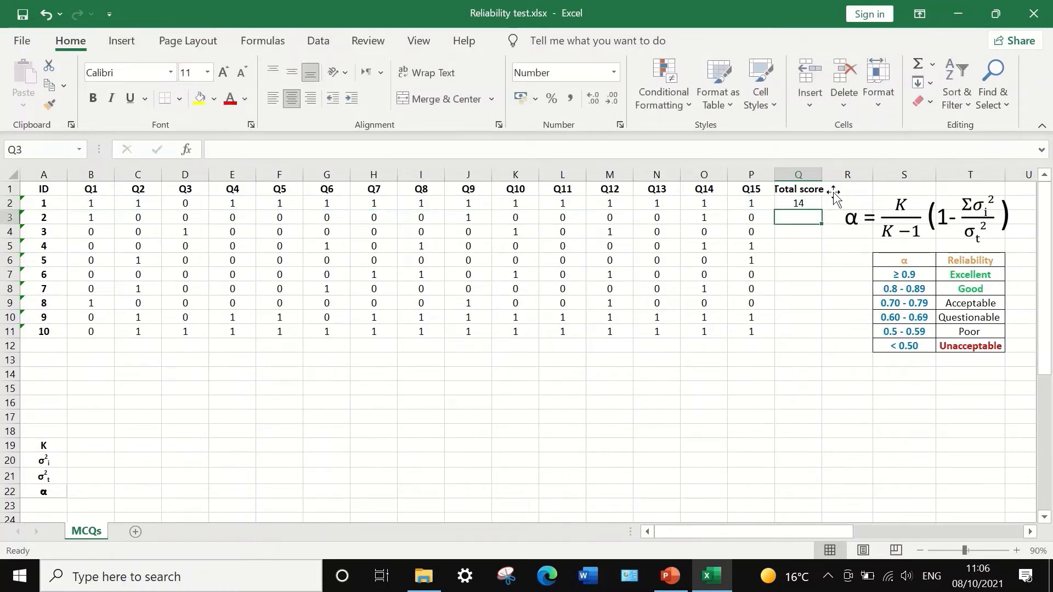
{"action": "left_click", "coordinate": [799, 202]}
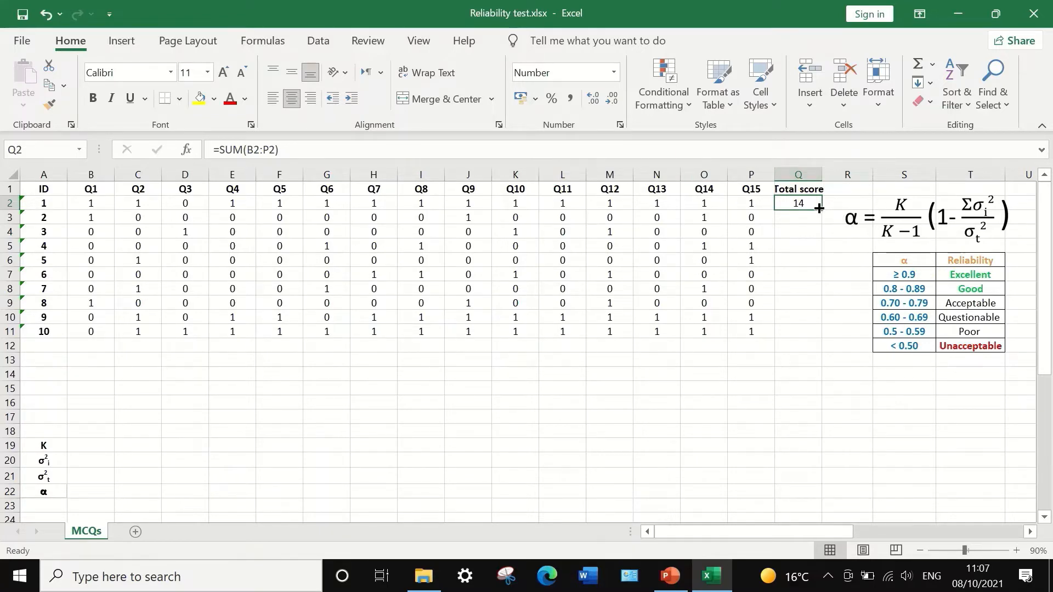
{"action": "left_click_drag", "start_coordinate": [822, 208], "coordinate": [818, 340]}
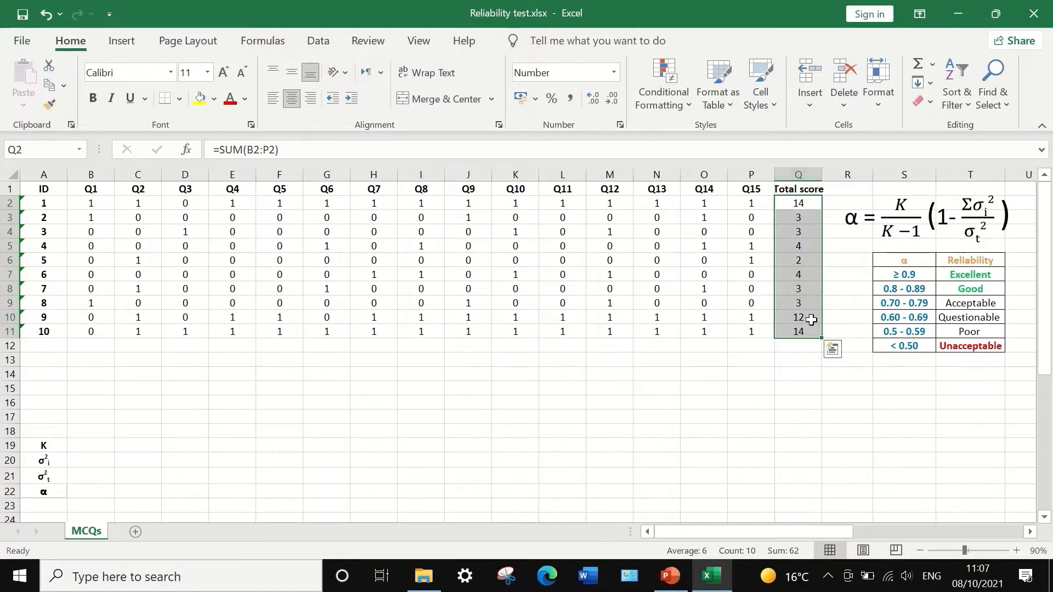
Calculate the population variance of the total scores in Q12 with =VAR.P(Q2:Q11).
{"action": "left_click", "coordinate": [798, 348]}
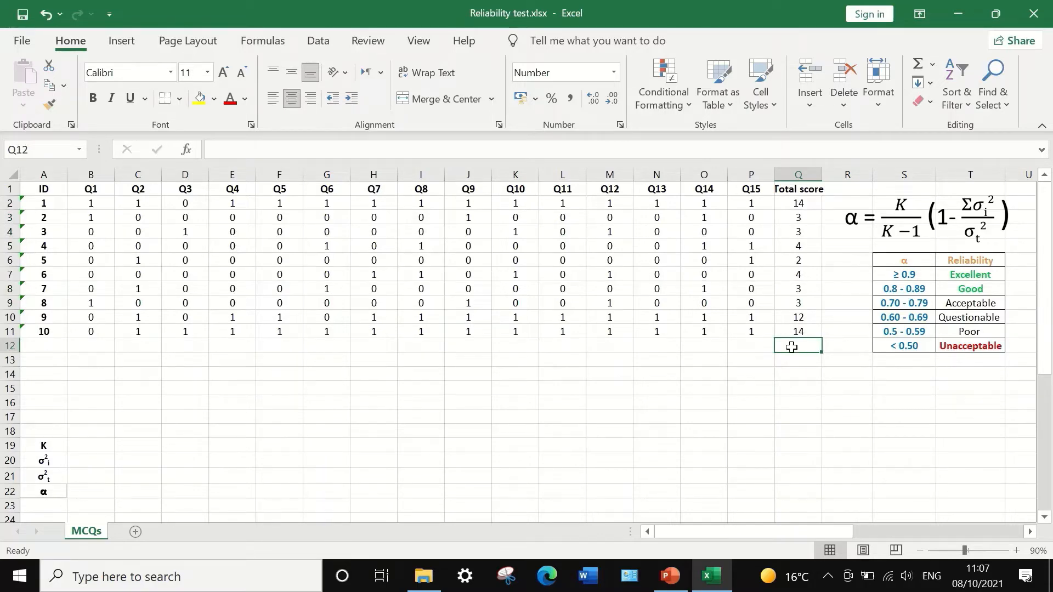
{"action": "type", "text": "="}
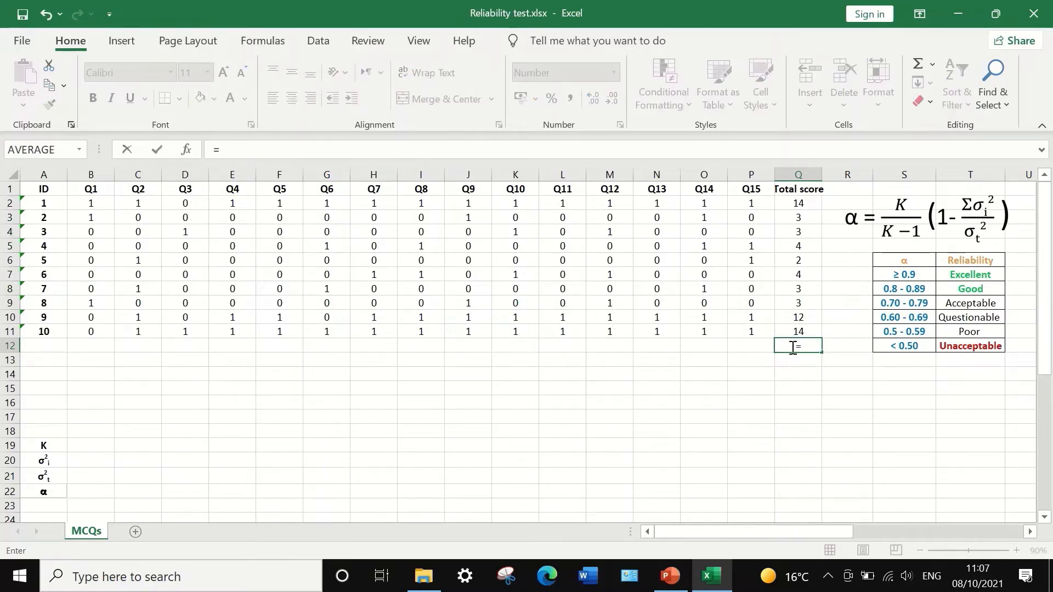
{"action": "type", "text": "v"}
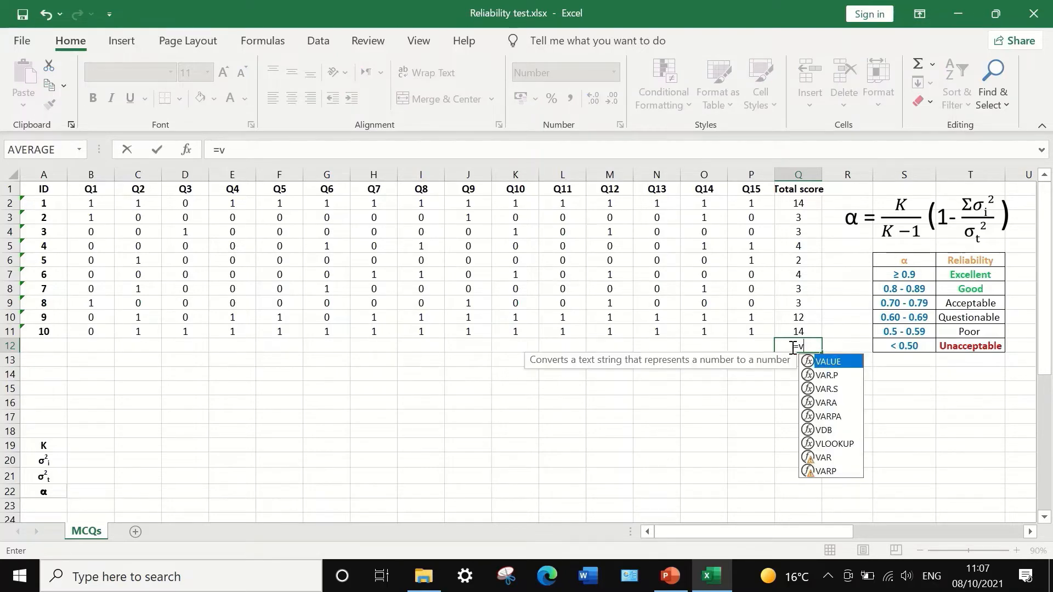
{"action": "type", "text": "ar"}
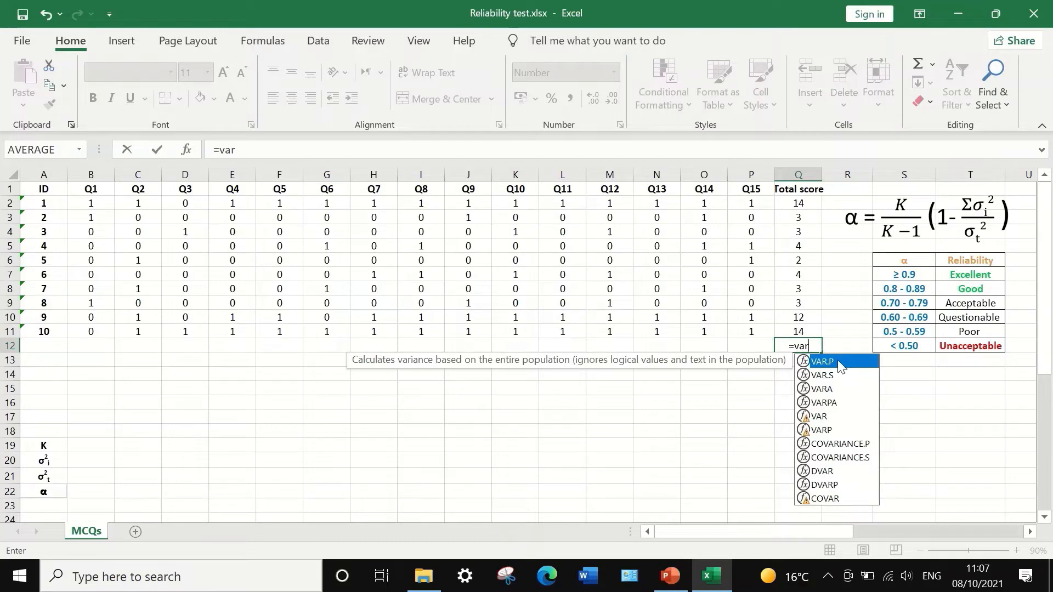
{"action": "double_click", "coordinate": [823, 362]}
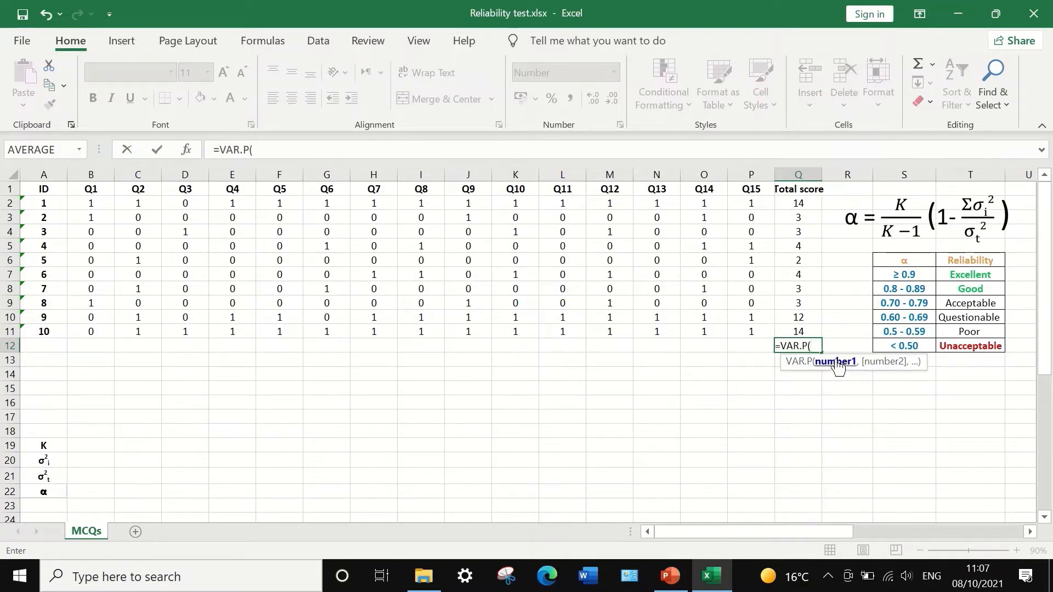
{"action": "left_click_drag", "start_coordinate": [795, 203], "coordinate": [800, 331]}
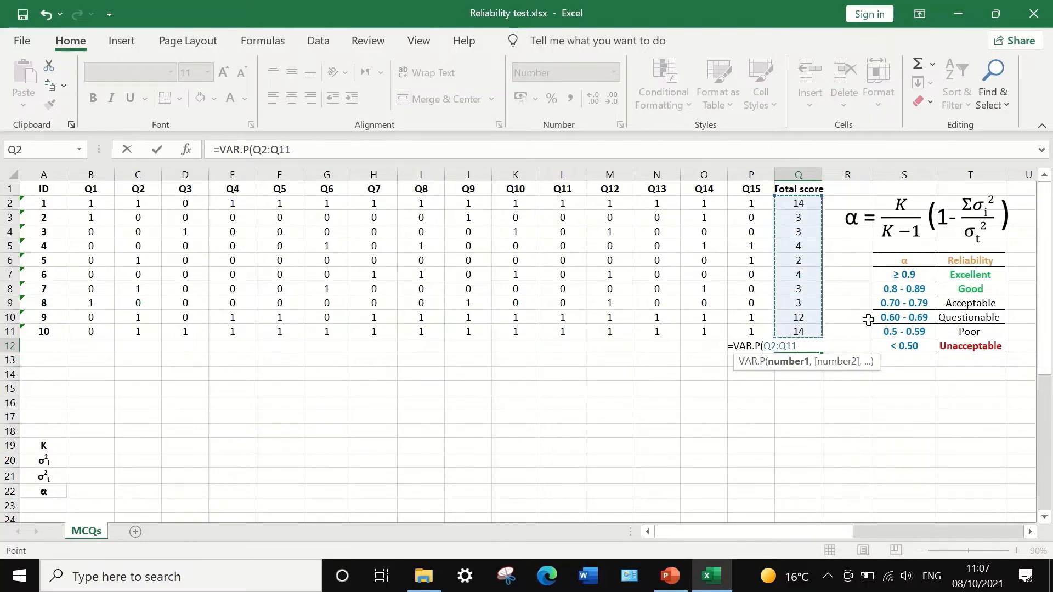
{"action": "key", "text": "Return"}
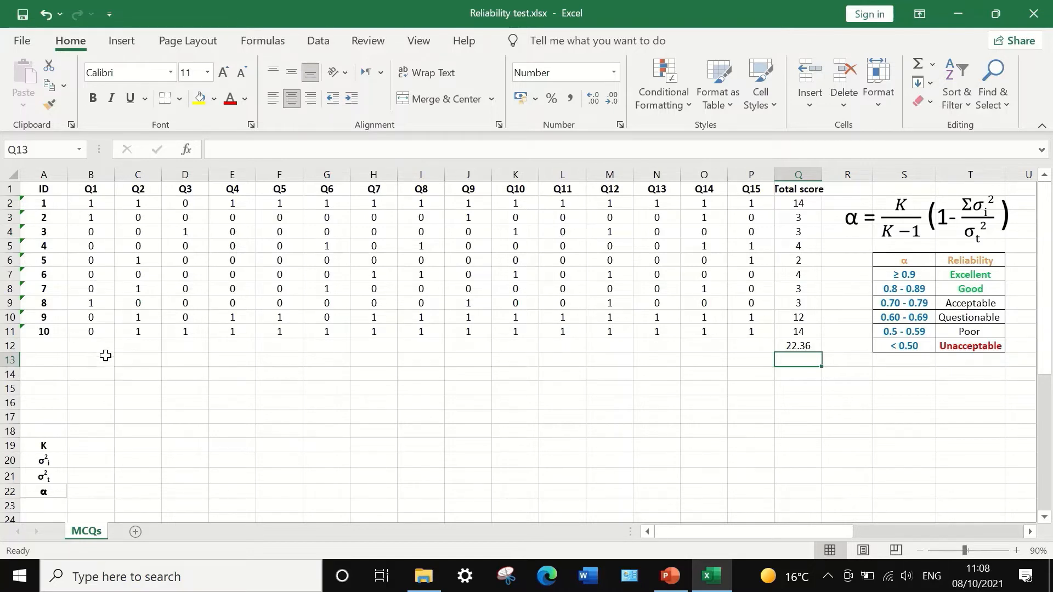
Label row 12 as Var in cell A12.
{"action": "left_click", "coordinate": [45, 345]}
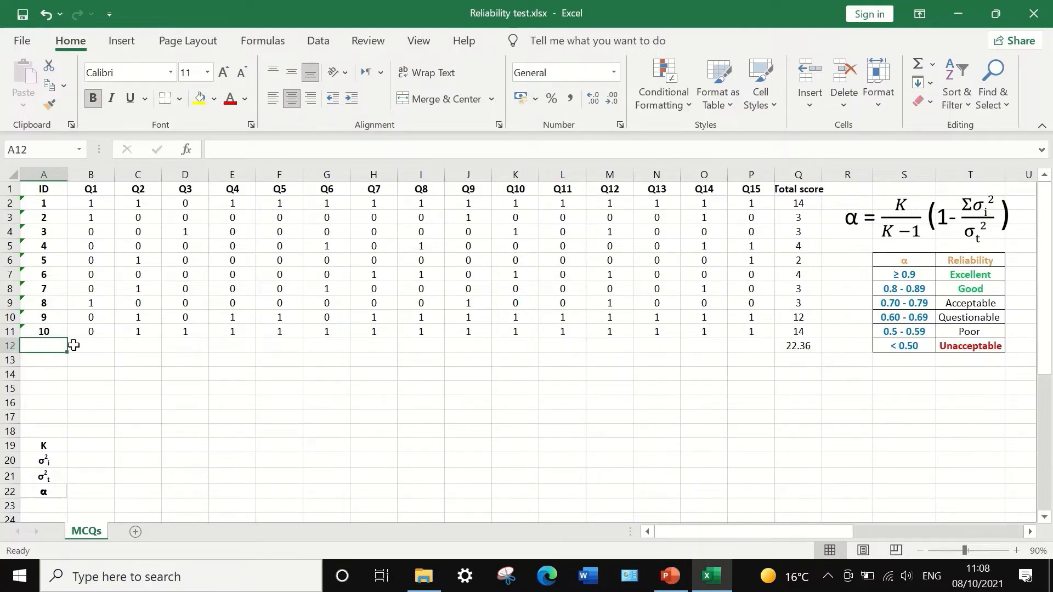
{"action": "type", "text": "Va"}
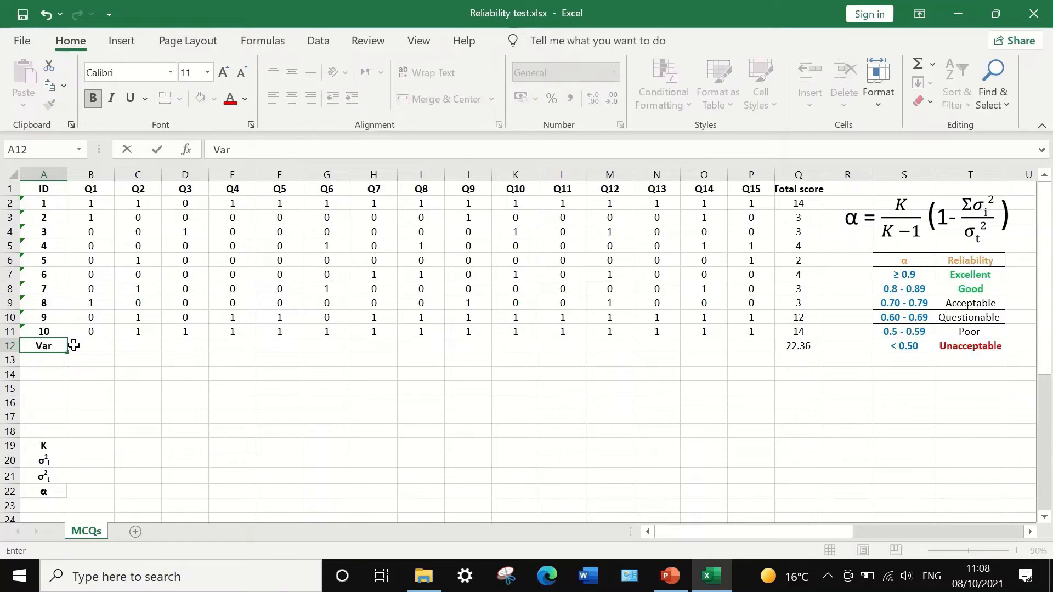
{"action": "type", "text": "r"}
{"action": "left_click", "coordinate": [99, 347]}
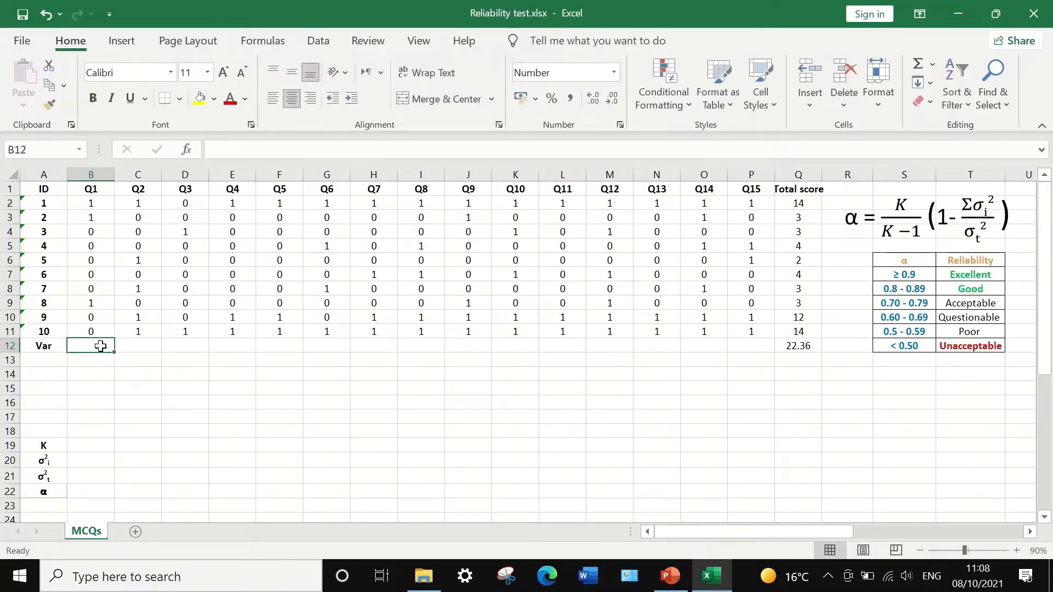
Calculate each question's population variance in row 12, starting with =VAR.P(B2:B11) in B12 and filling across to P12.
{"action": "type", "text": "="}
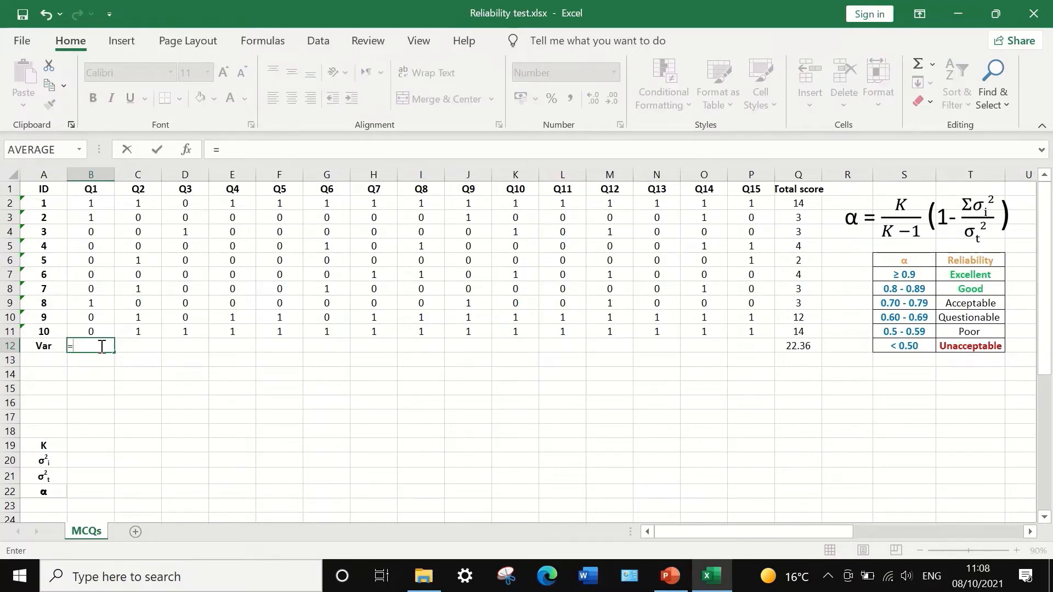
{"action": "type", "text": "var"}
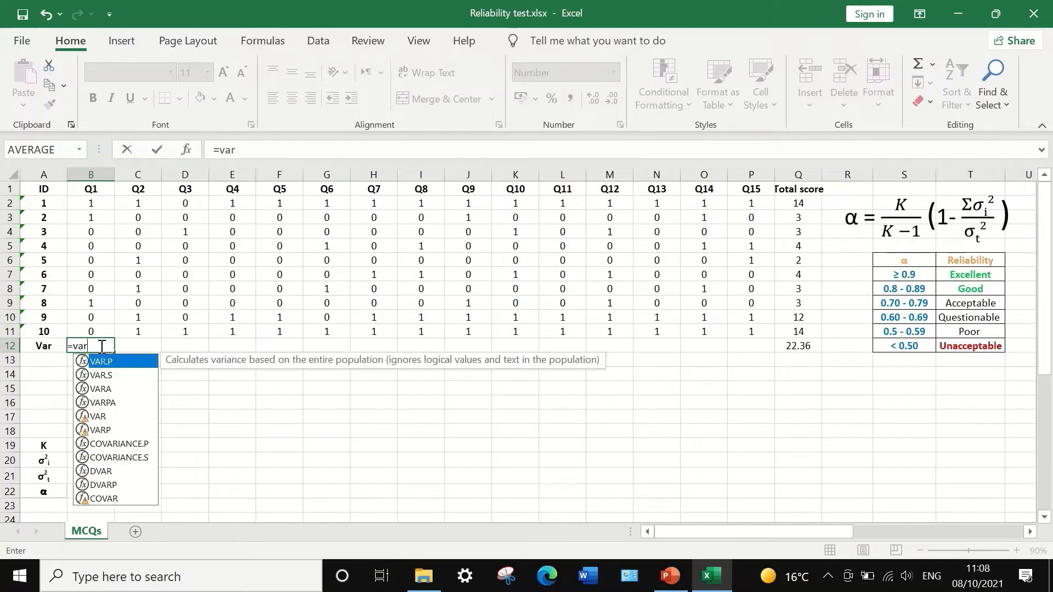
{"action": "double_click", "coordinate": [105, 362]}
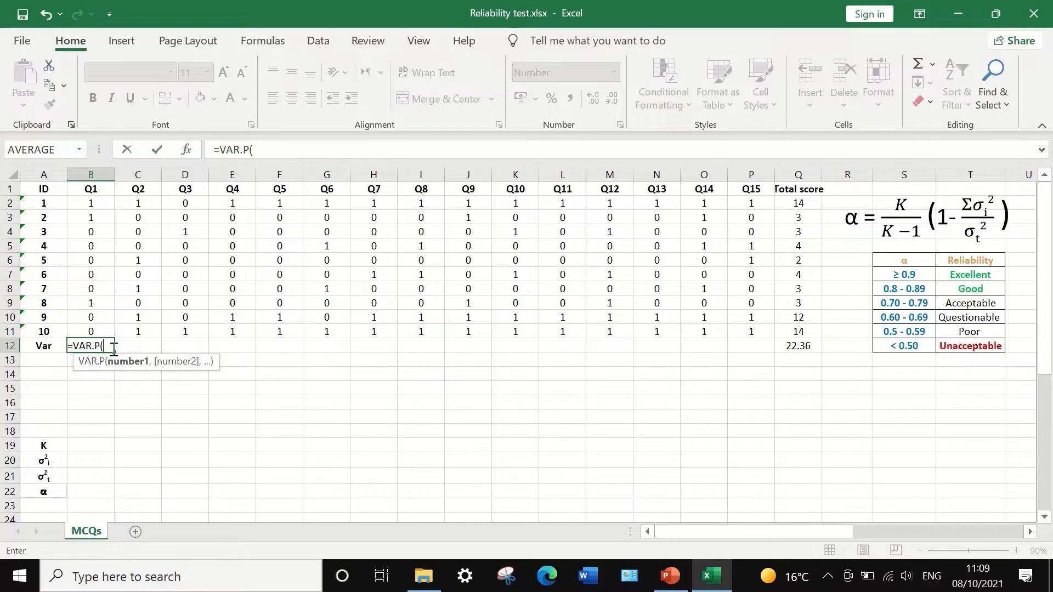
{"action": "left_click", "coordinate": [109, 346]}
{"action": "left_click_drag", "start_coordinate": [89, 205], "coordinate": [107, 330]}
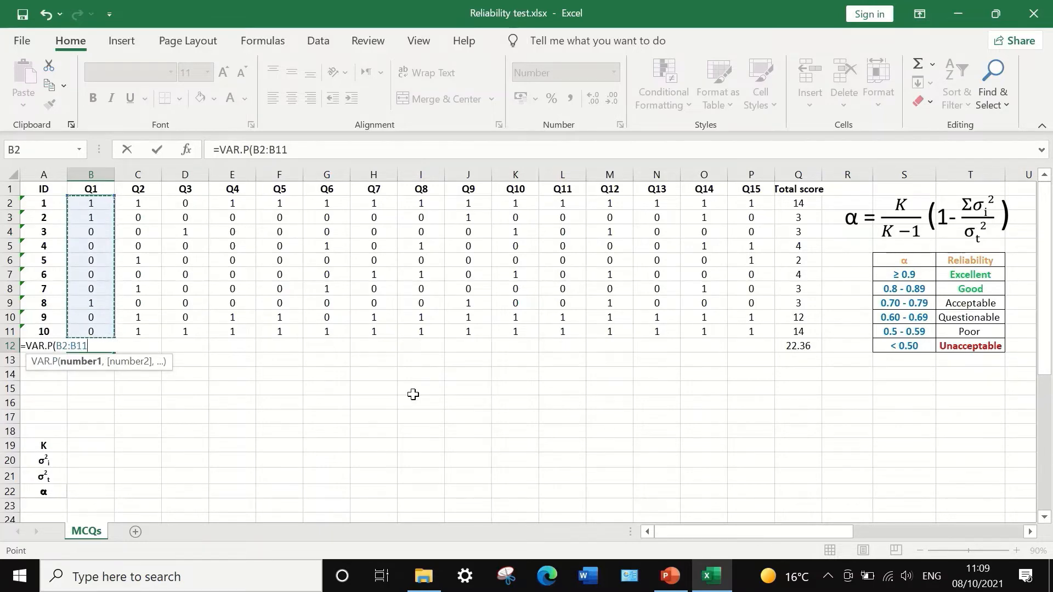
{"action": "left_click", "coordinate": [291, 149]}
{"action": "type", "text": ")"}
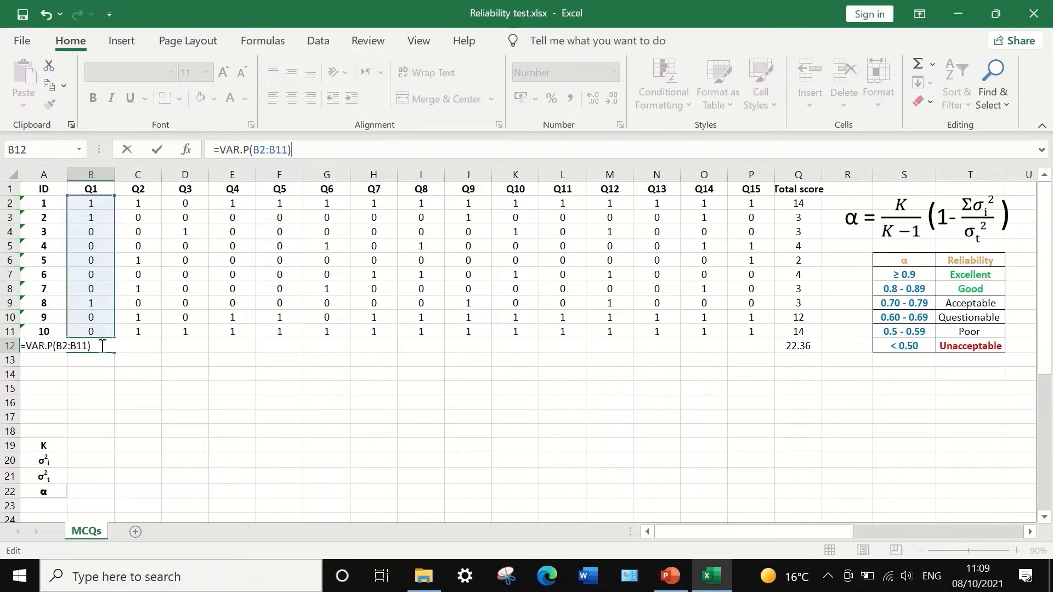
{"action": "key", "text": "Return"}
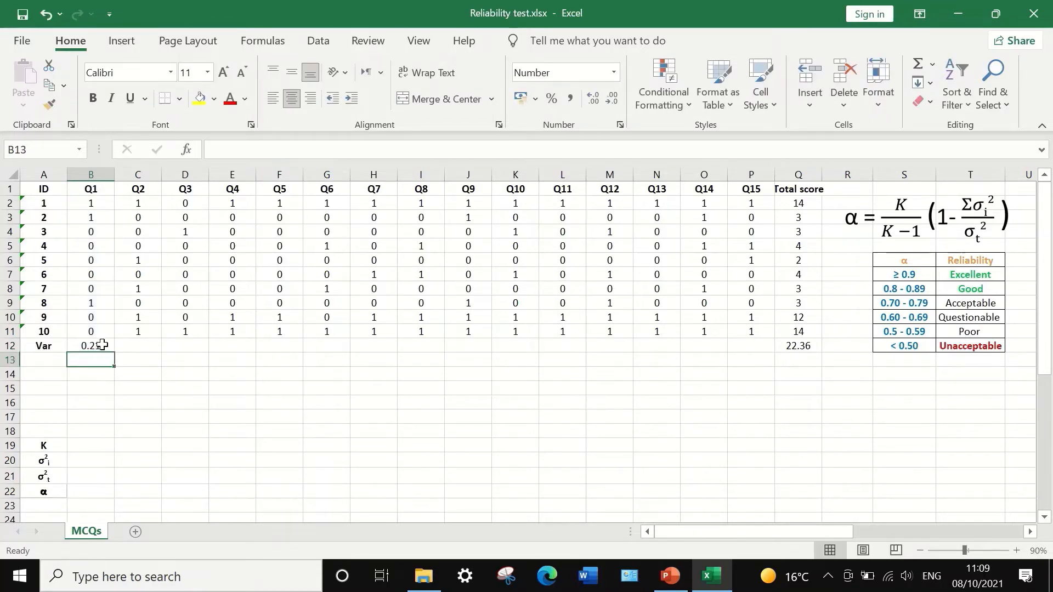
{"action": "left_click", "coordinate": [100, 344]}
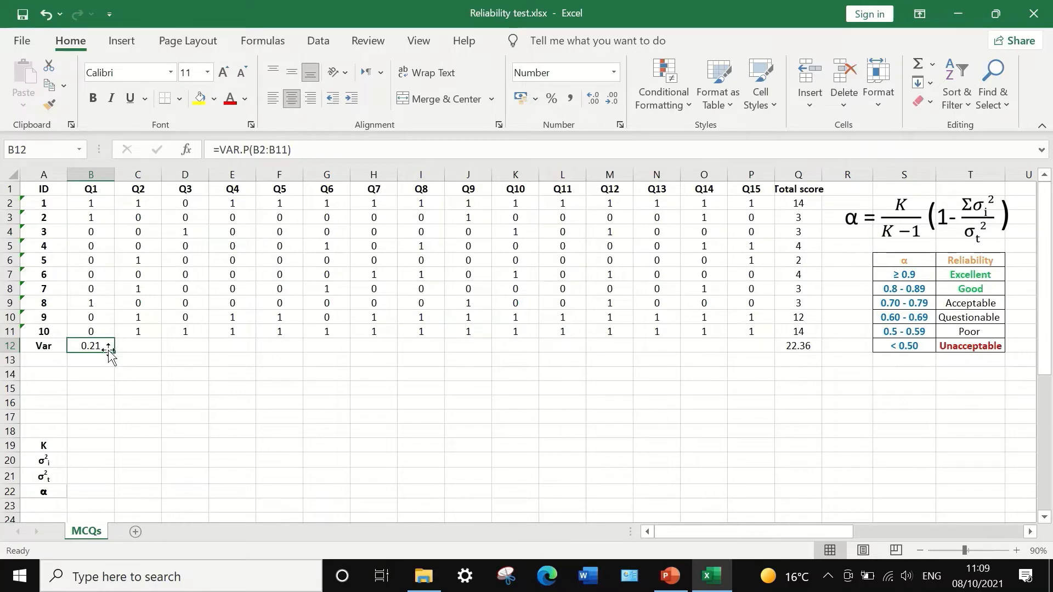
{"action": "left_click_drag", "start_coordinate": [114, 353], "coordinate": [754, 355]}
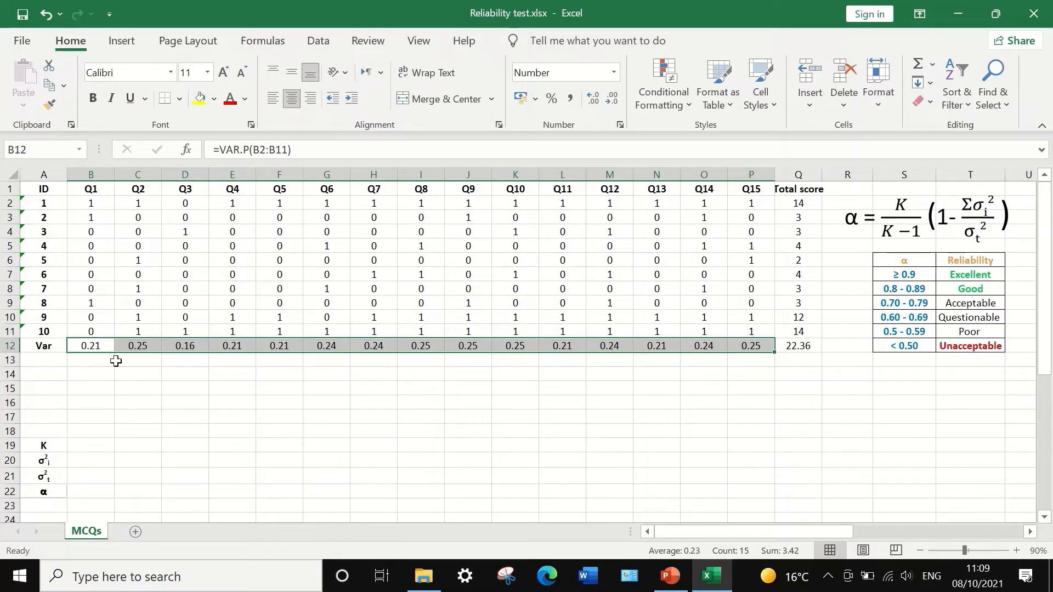
Sum the item variances in B20 with =SUM(B12:P12).
{"action": "left_click", "coordinate": [88, 462]}
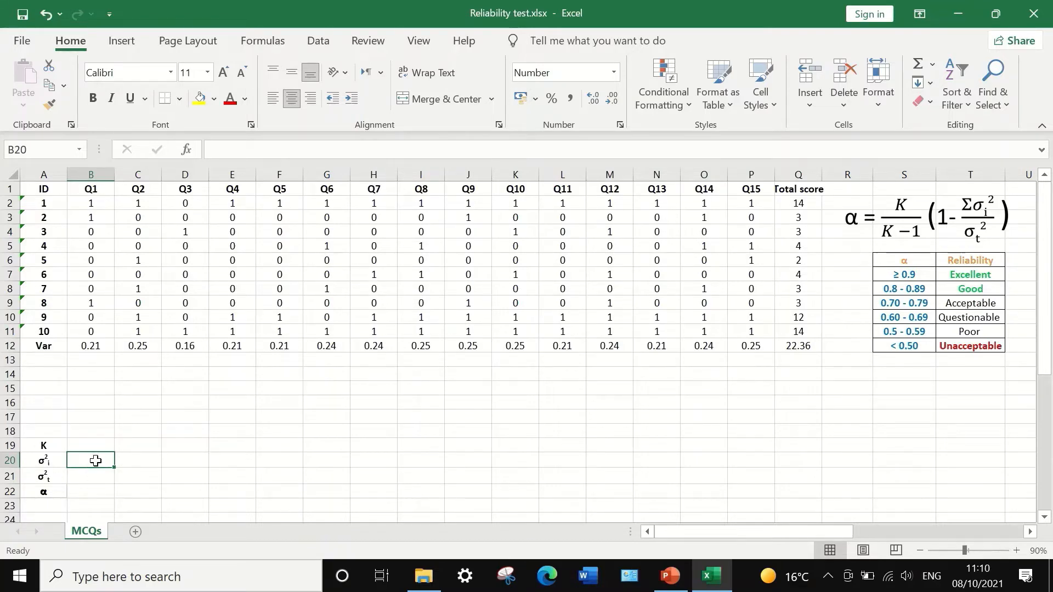
{"action": "left_click", "coordinate": [932, 66]}
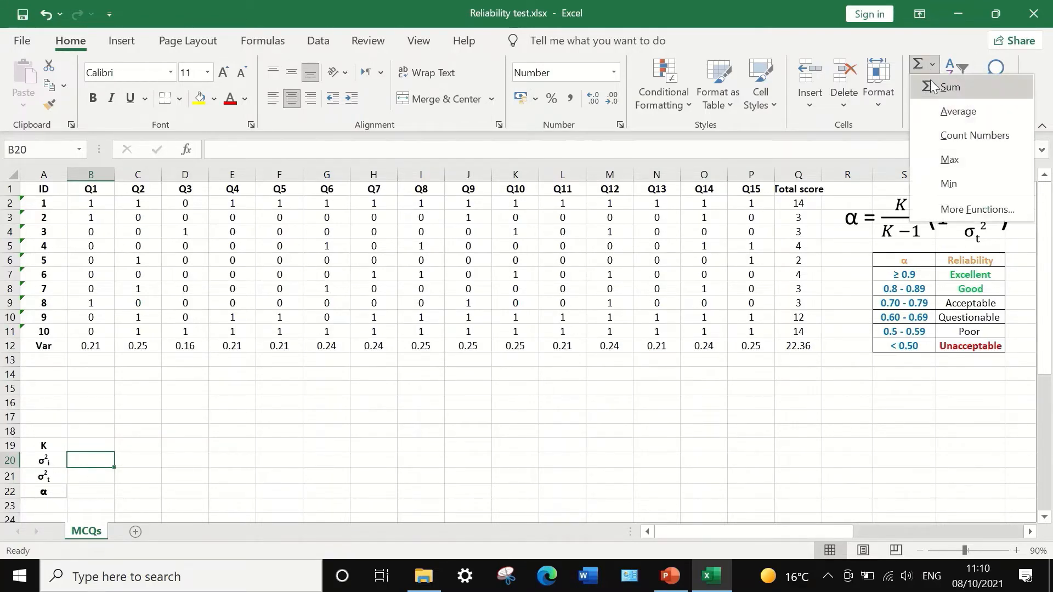
{"action": "left_click", "coordinate": [930, 85]}
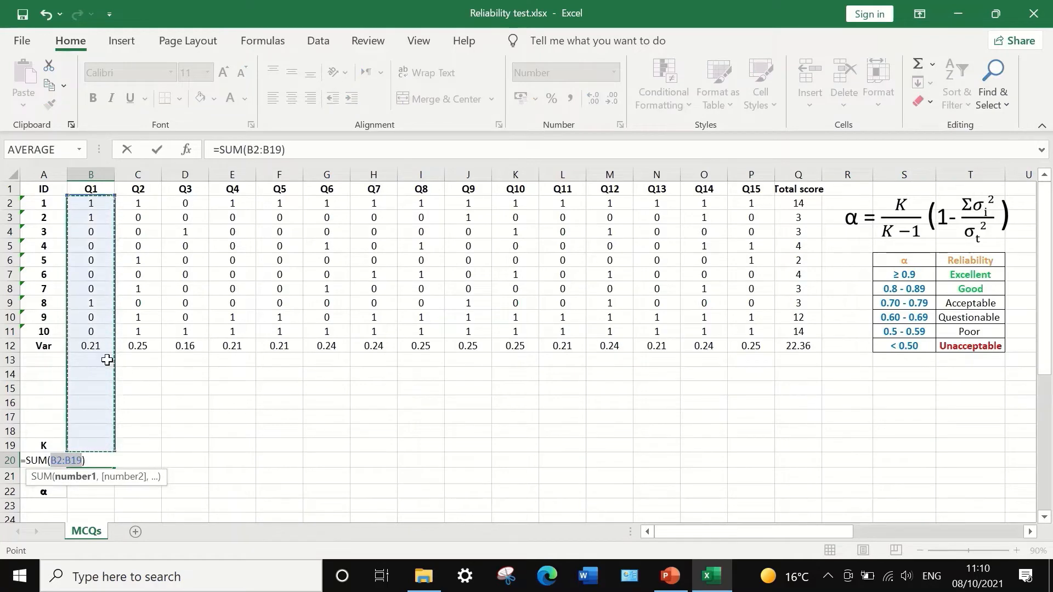
{"action": "left_click_drag", "start_coordinate": [89, 347], "coordinate": [750, 347]}
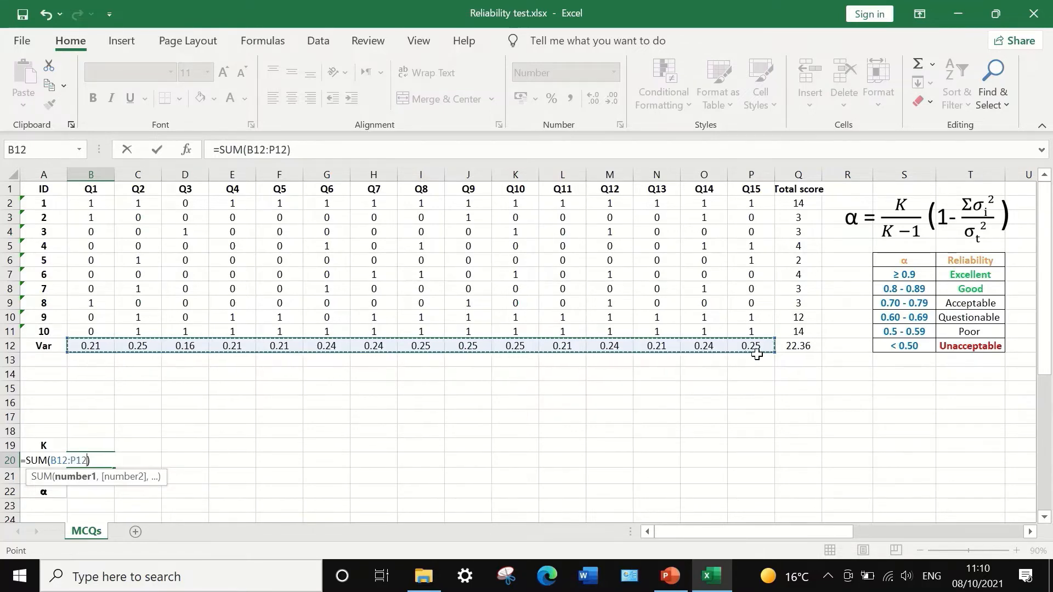
{"action": "key", "text": "Return"}
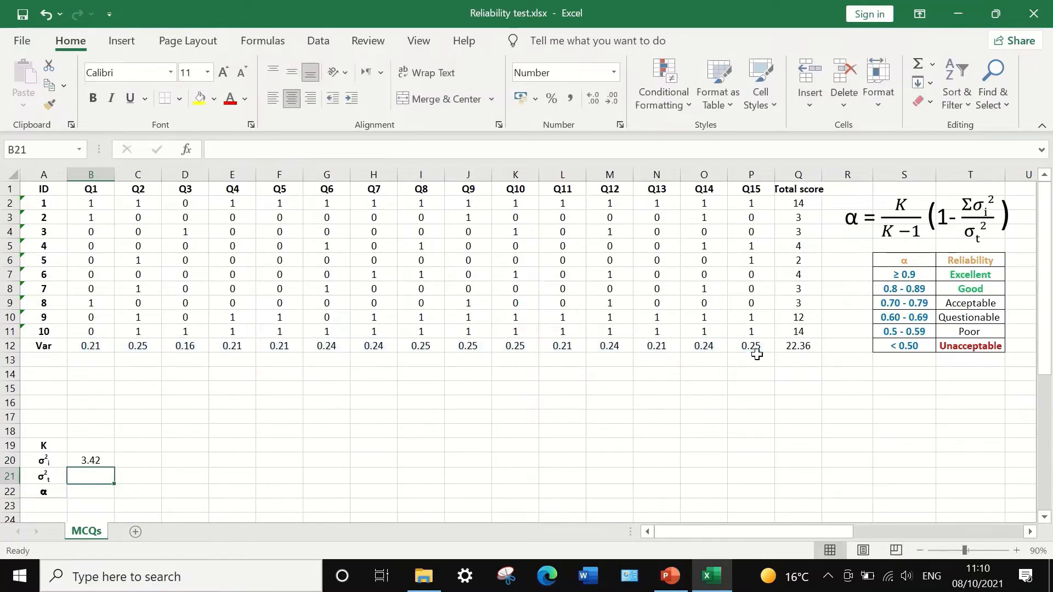
{"action": "left_click", "coordinate": [104, 464]}
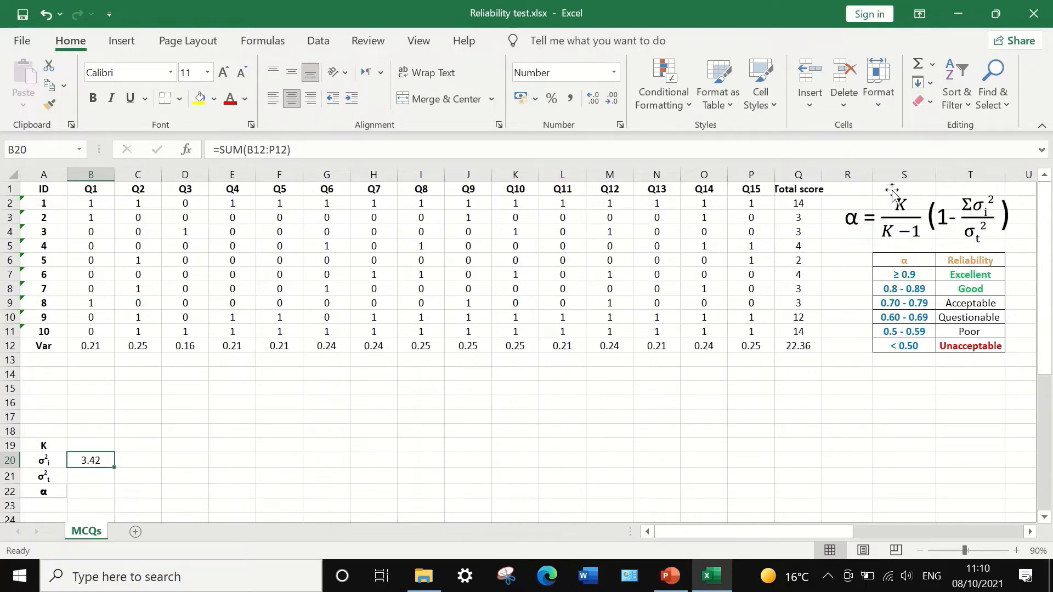
Enter 15 as the number of items K in cell B19.
{"action": "left_click", "coordinate": [98, 445]}
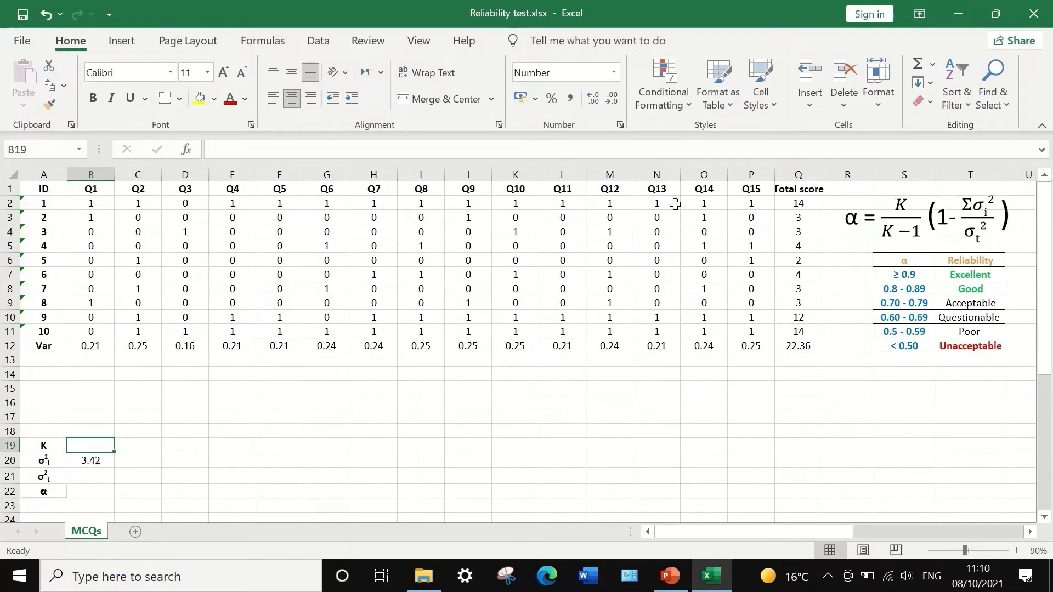
{"action": "type", "text": "1"}
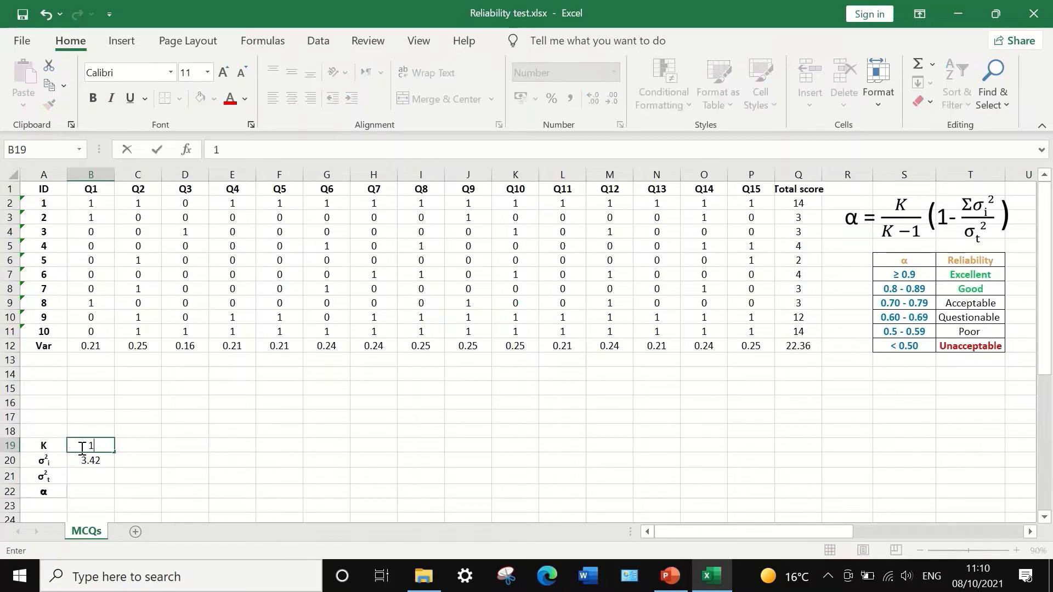
{"action": "type", "text": "5"}
{"action": "left_click", "coordinate": [92, 472]}
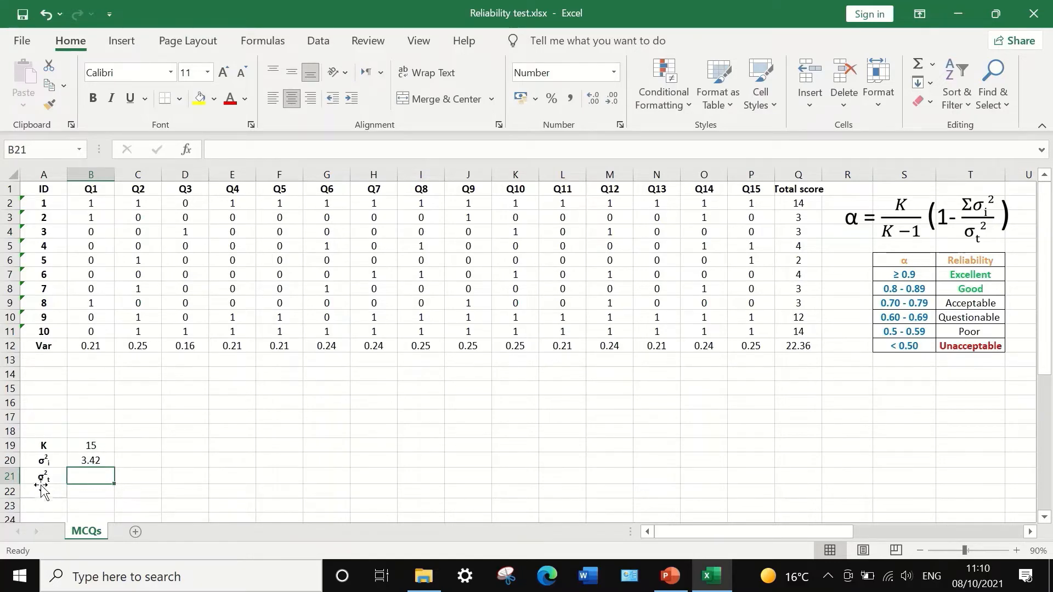
Copy the total-score variance from Q12 and paste it into B21 as a value only.
{"action": "left_click", "coordinate": [794, 350]}
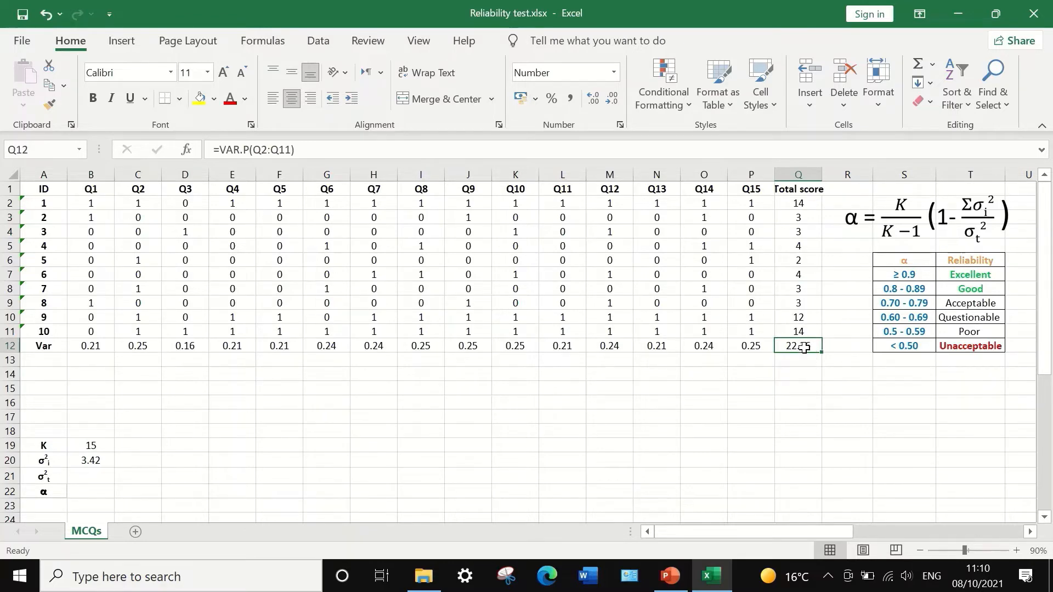
{"action": "right_click", "coordinate": [804, 347]}
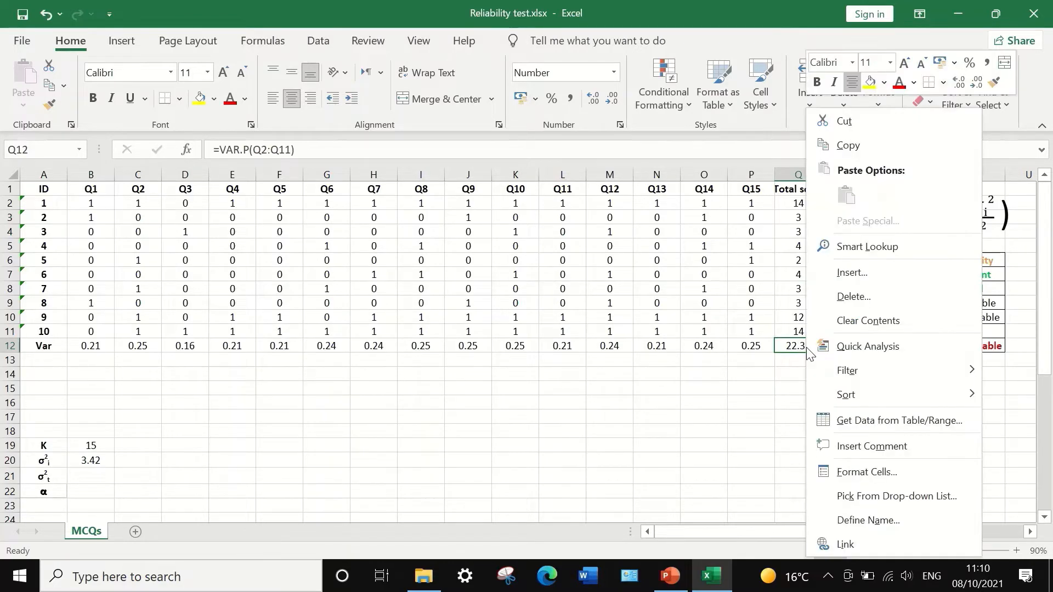
{"action": "left_click", "coordinate": [842, 145]}
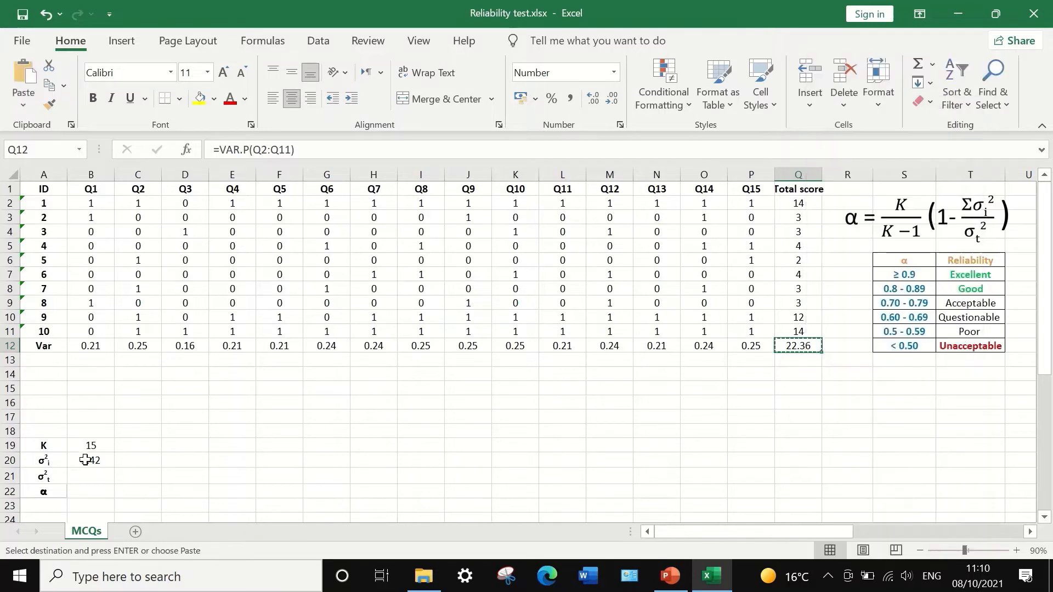
{"action": "left_click", "coordinate": [88, 477]}
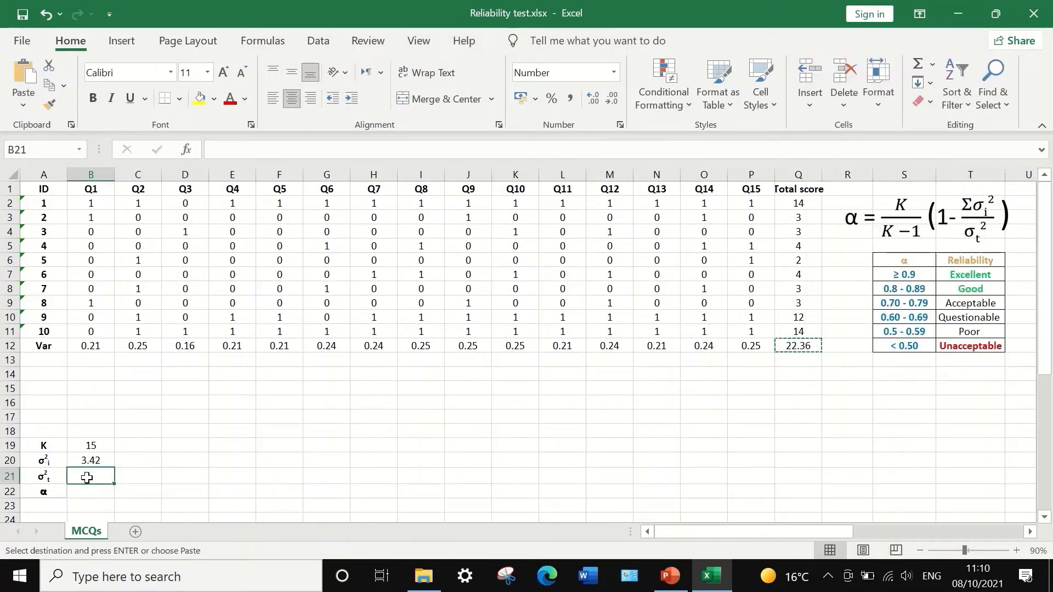
{"action": "right_click", "coordinate": [86, 477]}
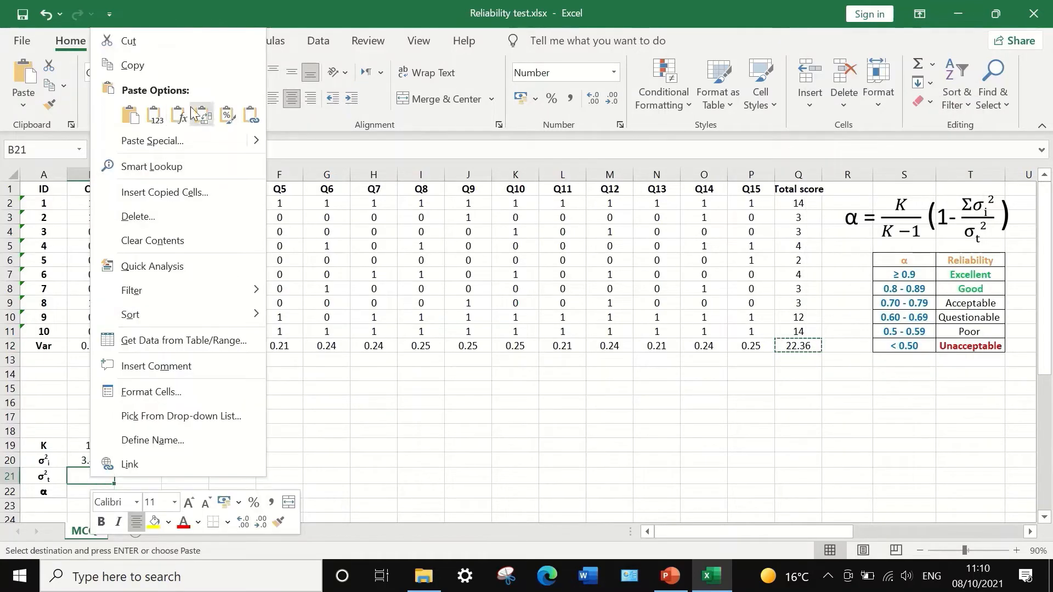
{"action": "left_click", "coordinate": [156, 118]}
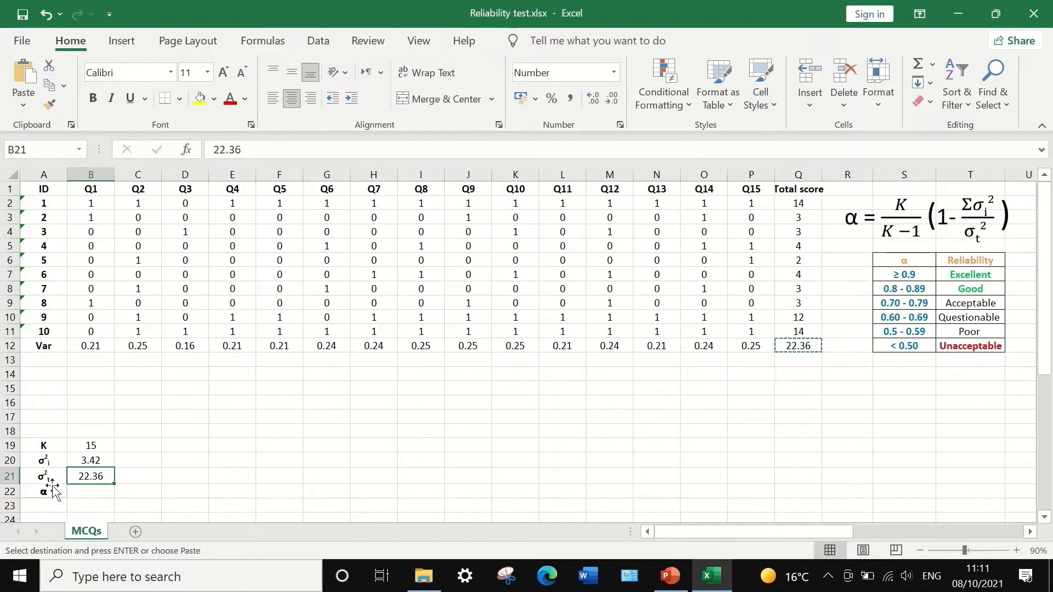
Calculate α in B22 with the formula =(15/14)*(1-B20/B21).
{"action": "left_click", "coordinate": [85, 492]}
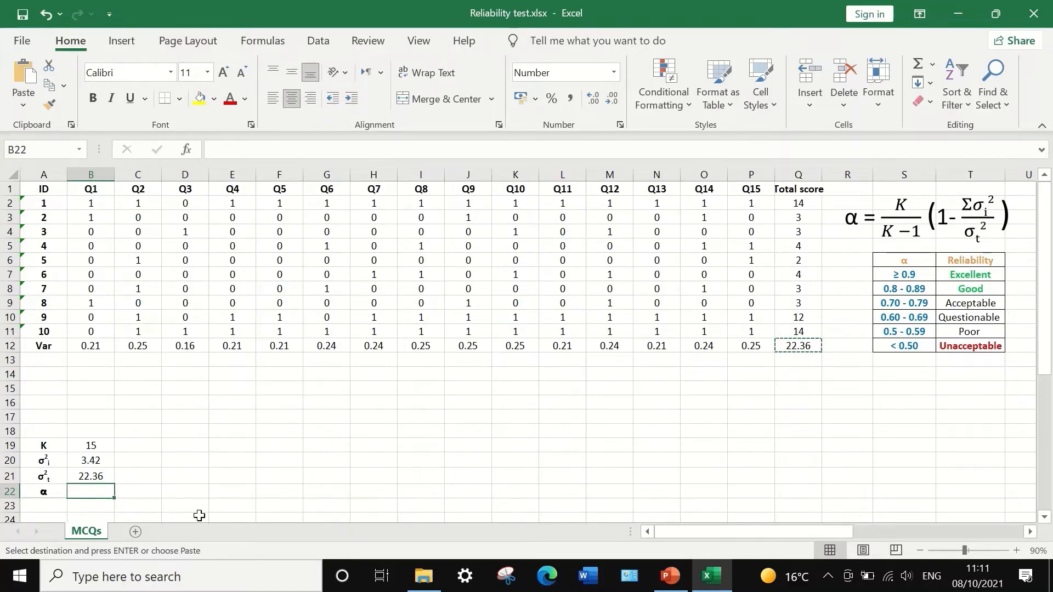
{"action": "type", "text": "="}
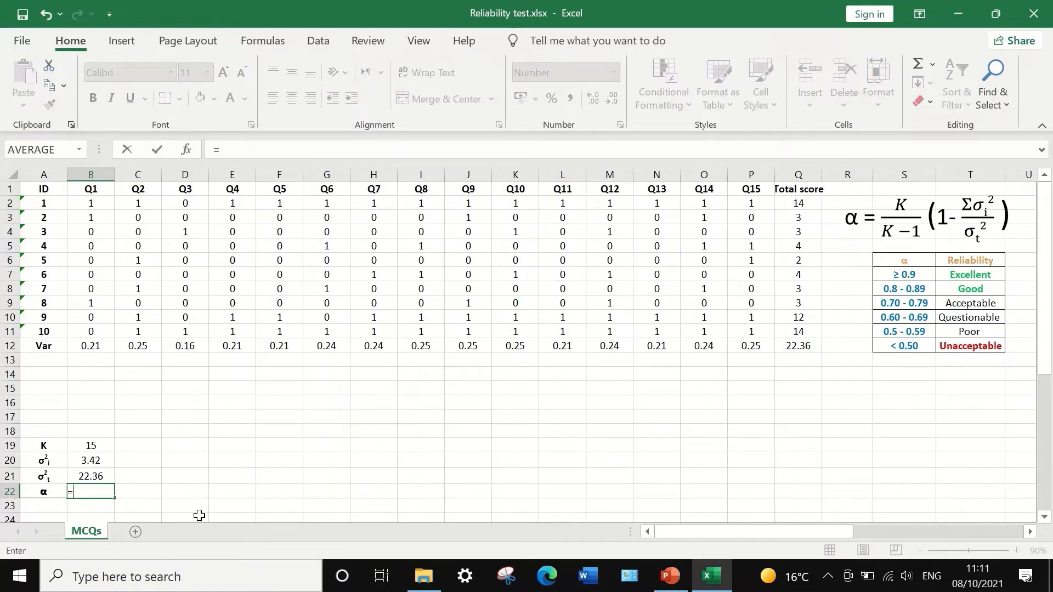
{"action": "type", "text": "()*()"}
{"action": "left_click", "coordinate": [75, 491]}
{"action": "left_click", "coordinate": [75, 491]}
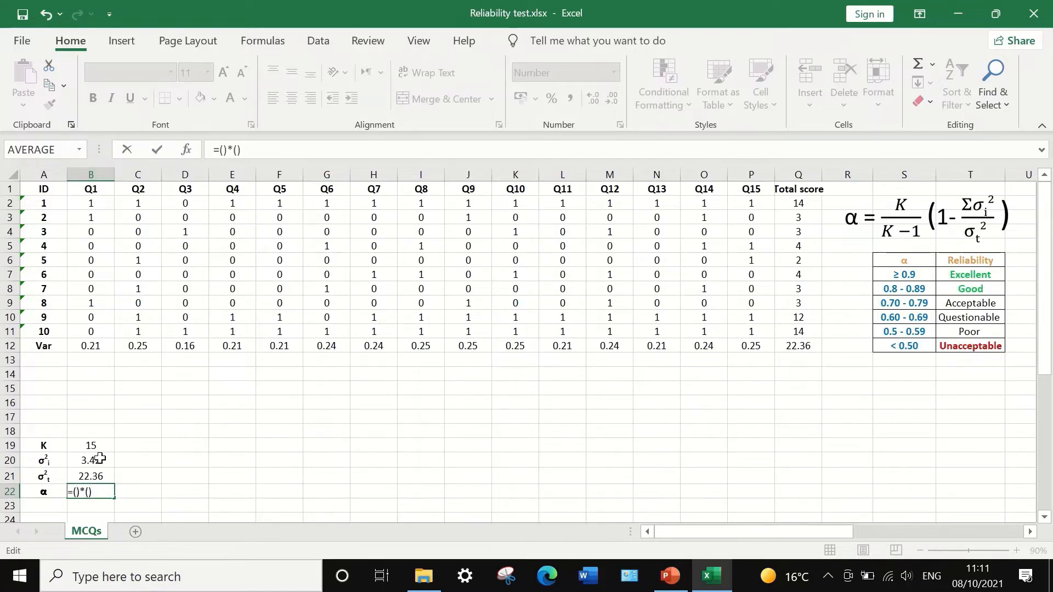
{"action": "type", "text": "15/14"}
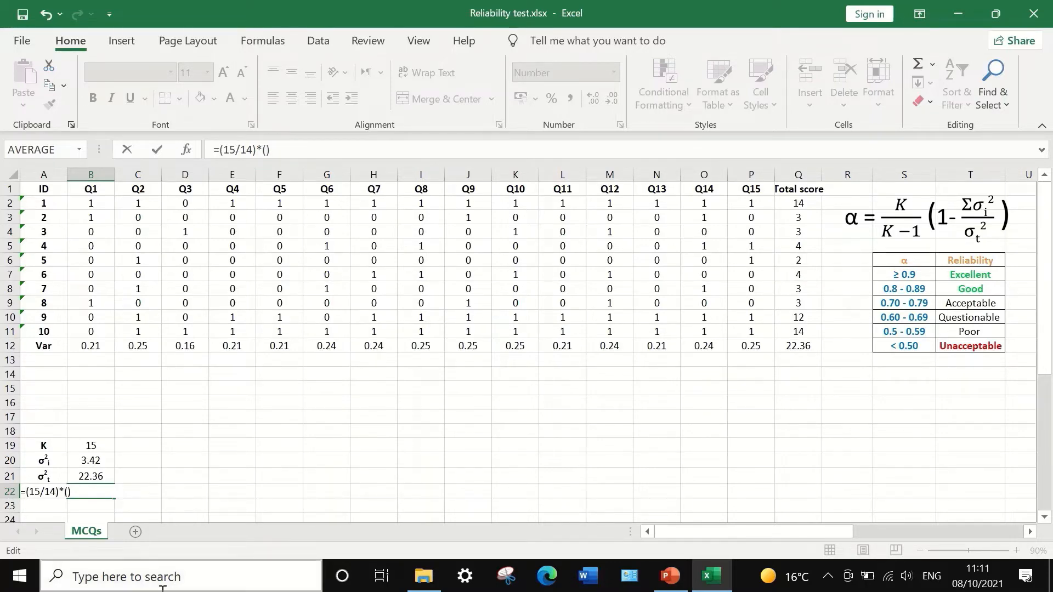
{"action": "type", "text": "1-"}
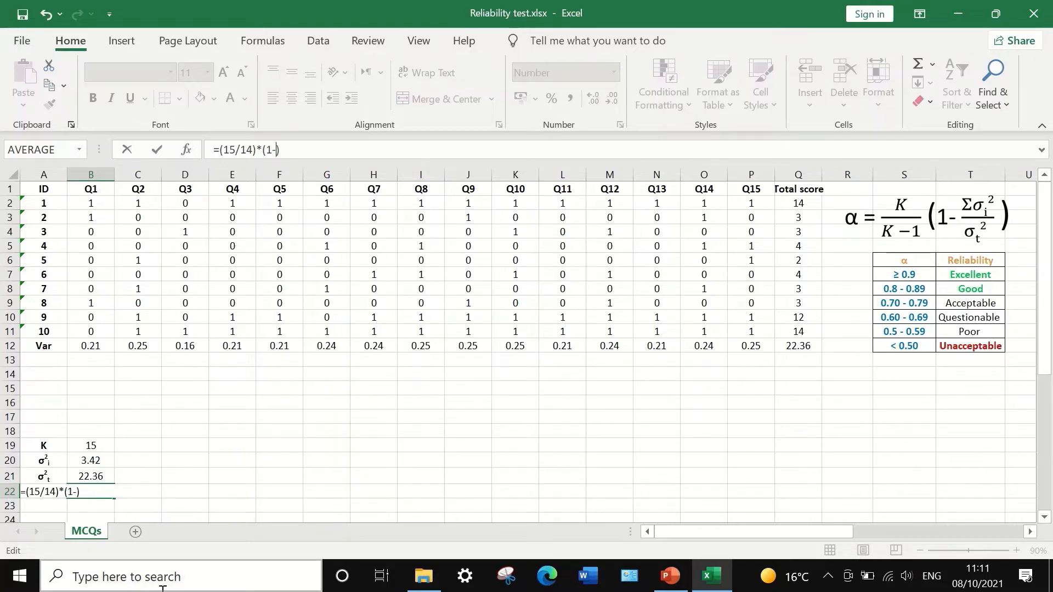
{"action": "left_click", "coordinate": [91, 460]}
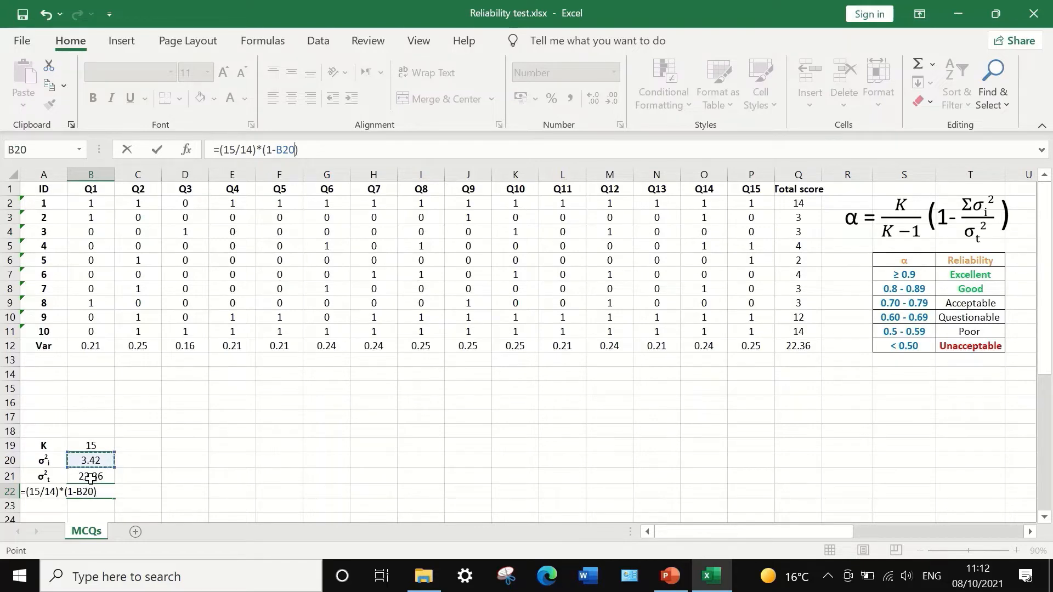
{"action": "type", "text": "/"}
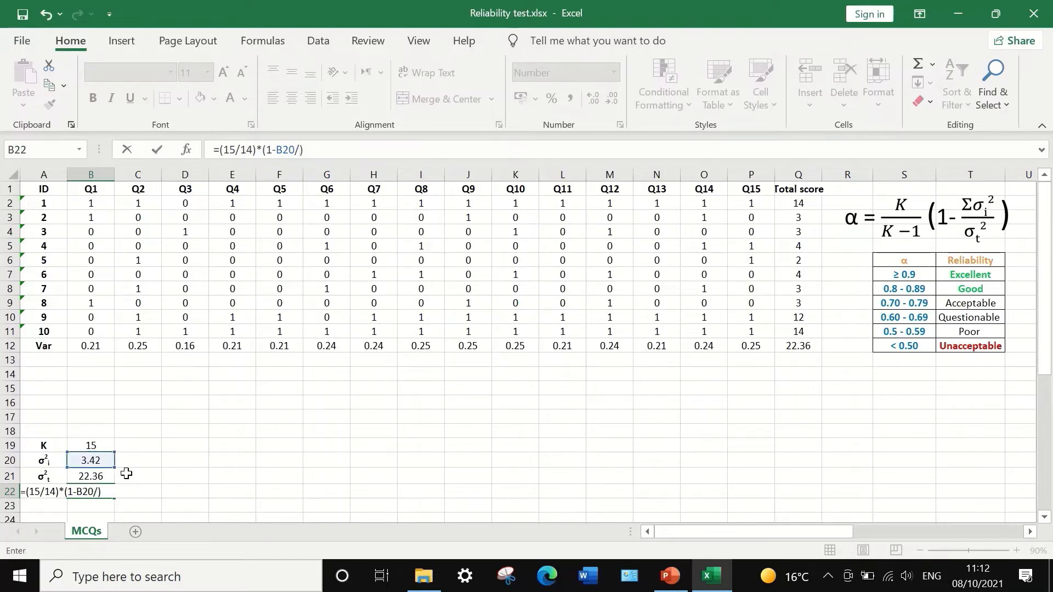
{"action": "left_click", "coordinate": [85, 479]}
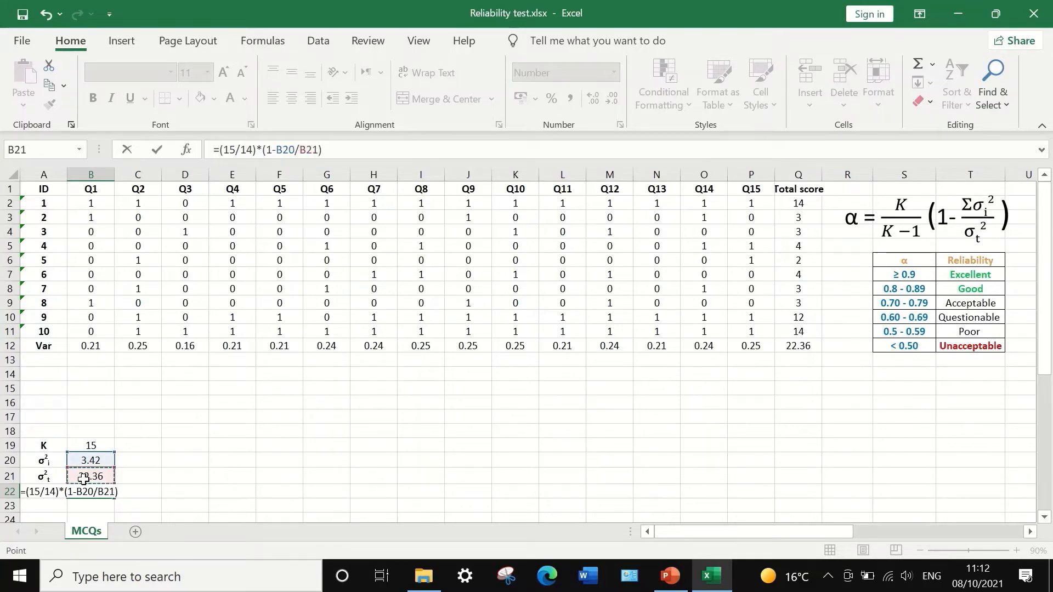
{"action": "key", "text": "Return"}
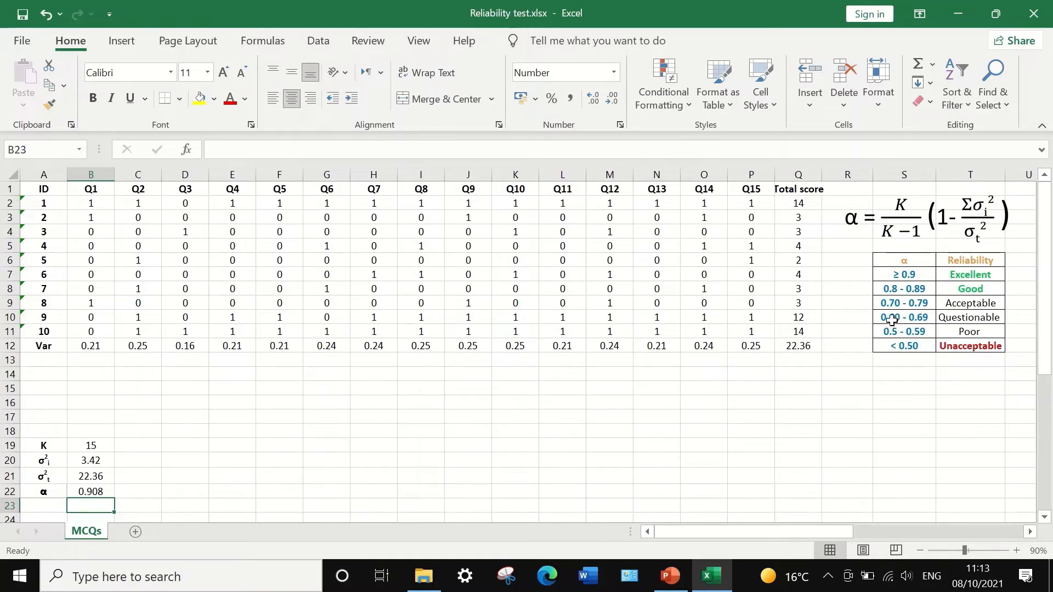
{"action": "left_click", "coordinate": [892, 323]}
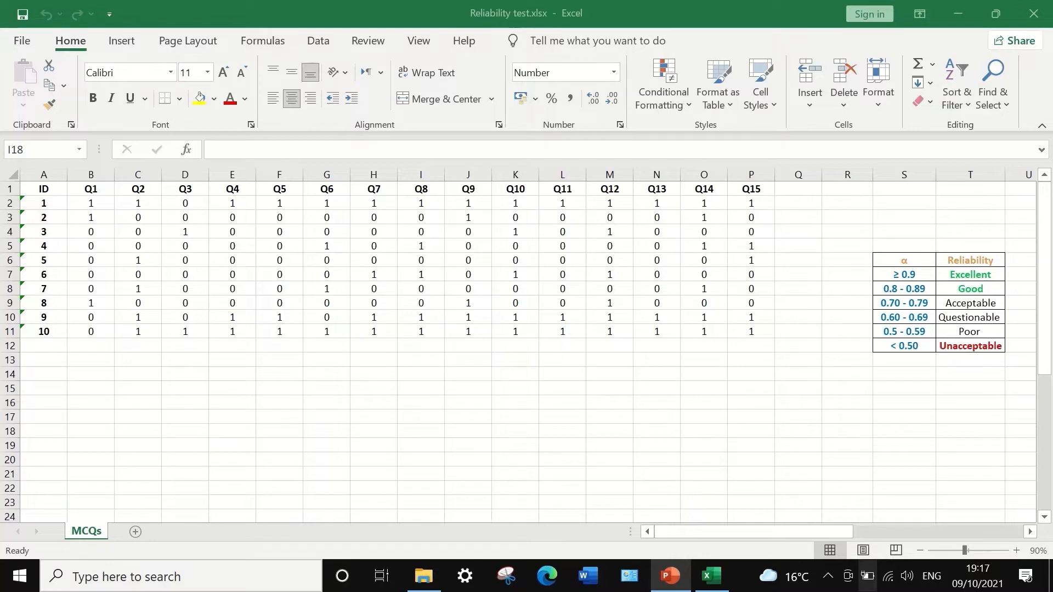
Start the Anova: Two-Factor Without Replication tool from Data Analysis.
{"action": "left_click", "coordinate": [319, 38]}
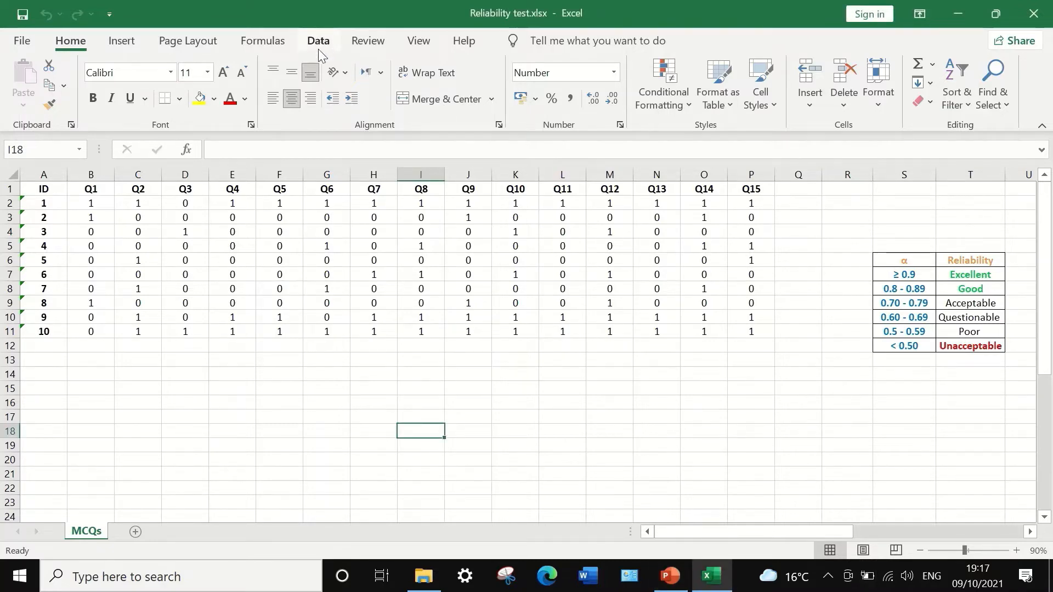
{"action": "left_click", "coordinate": [319, 41]}
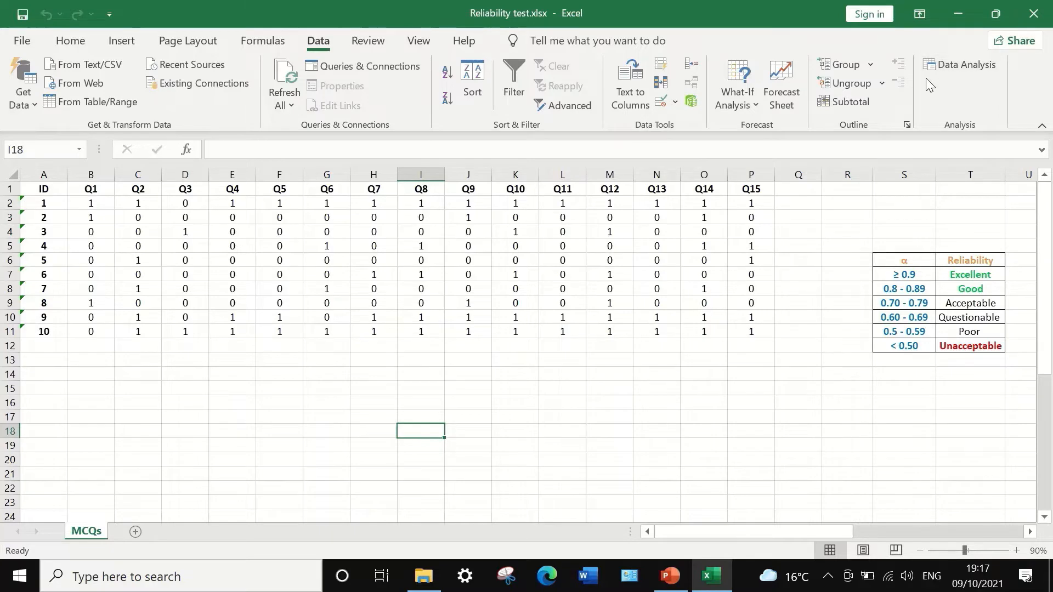
{"action": "left_click", "coordinate": [951, 66]}
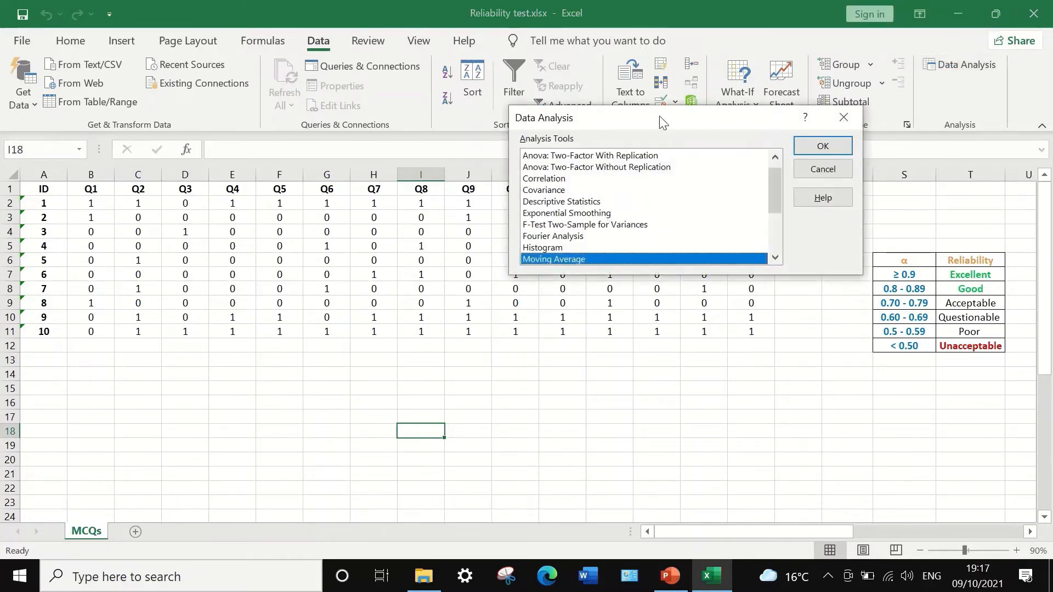
{"action": "left_click_drag", "start_coordinate": [687, 119], "coordinate": [495, 148]}
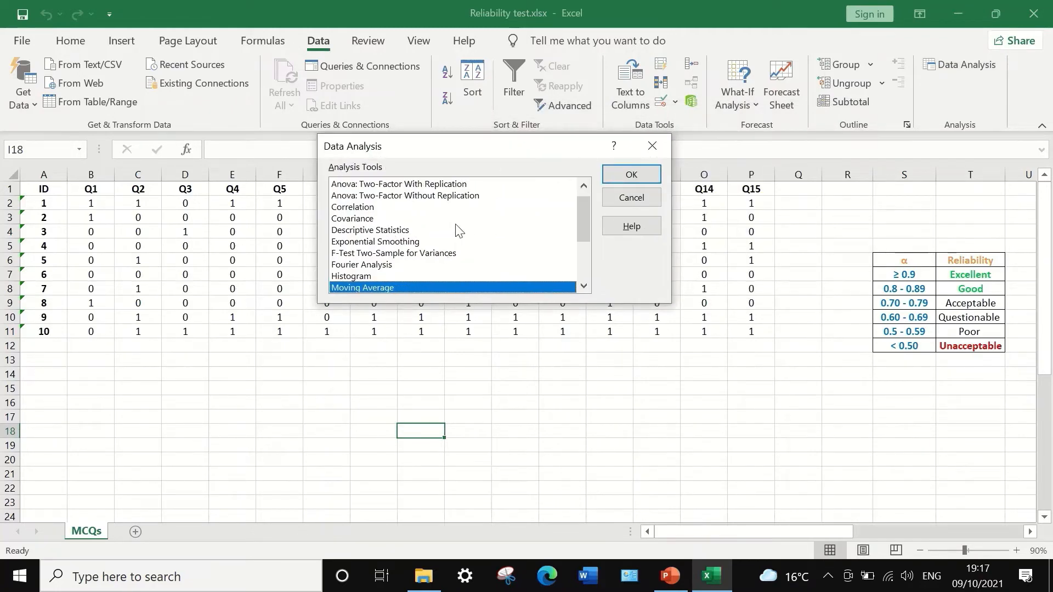
{"action": "left_click", "coordinate": [392, 196]}
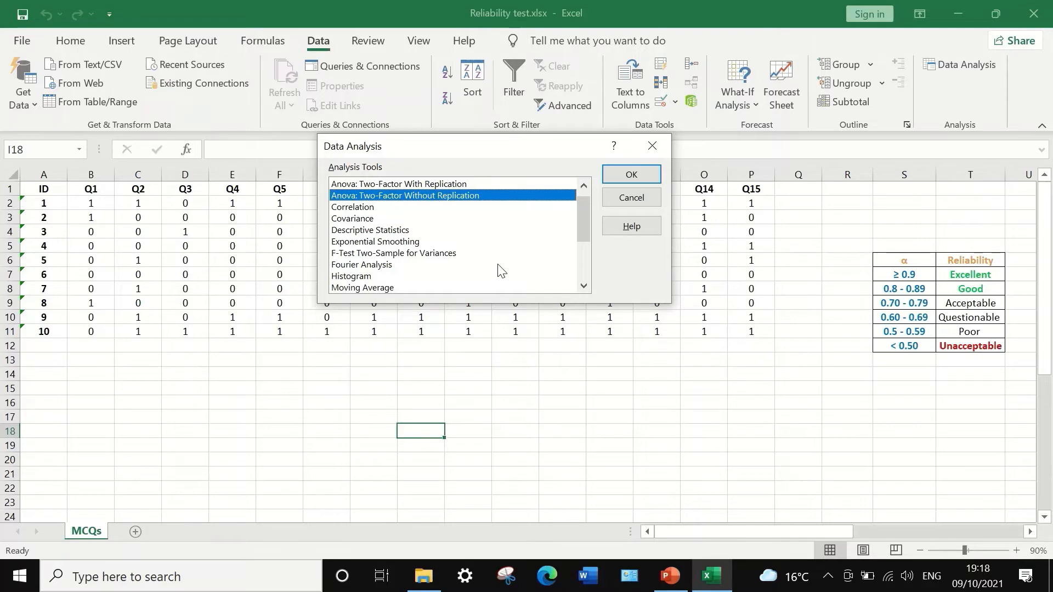
{"action": "left_click", "coordinate": [620, 174]}
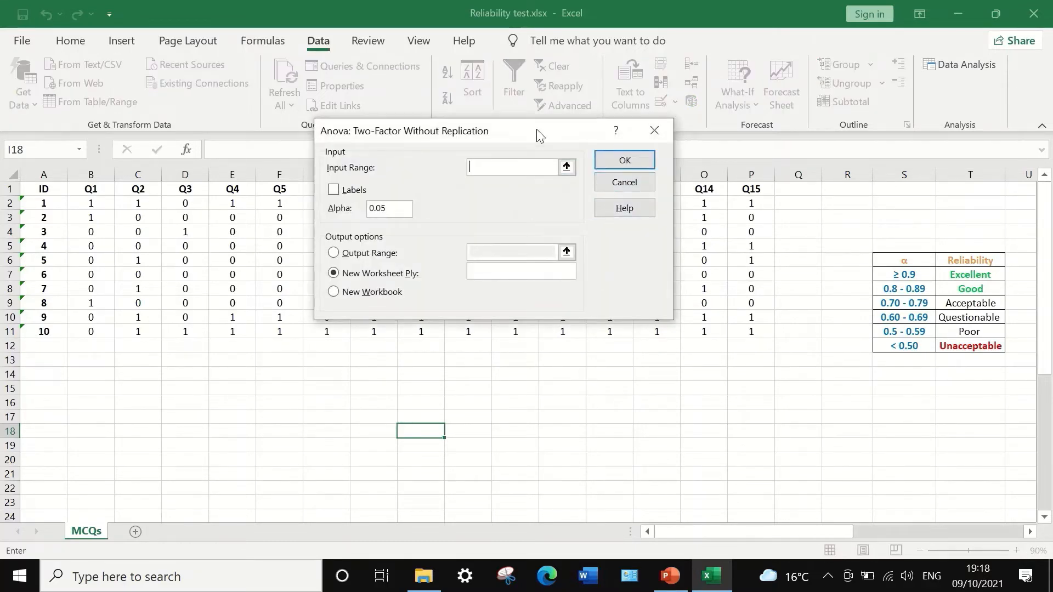
Set the Anova input range to all students' answers for Q1 to Q15, $B$2:$P$11.
{"action": "left_click_drag", "start_coordinate": [536, 129], "coordinate": [549, 144]}
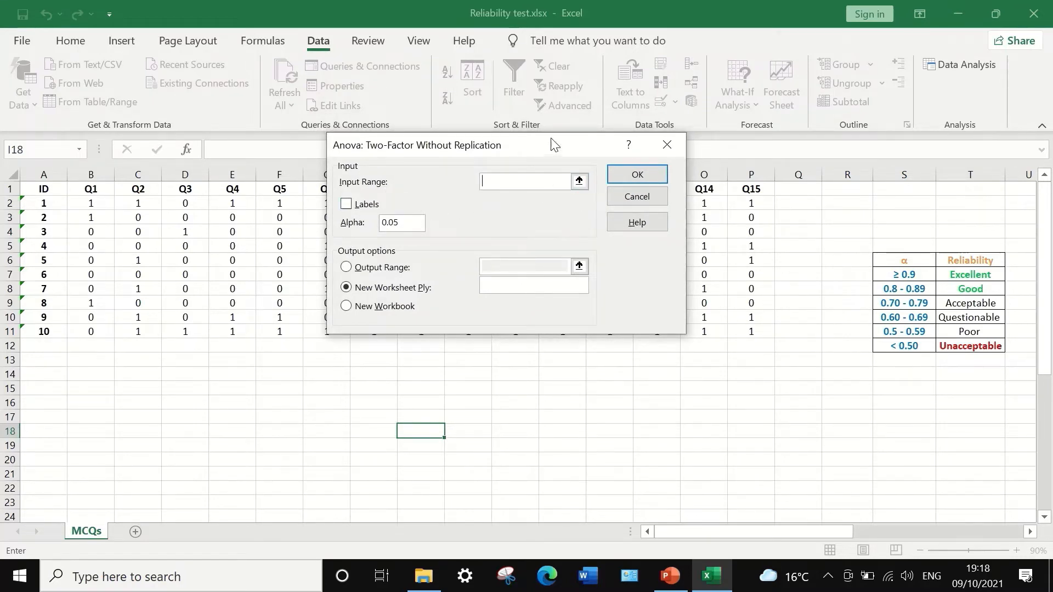
{"action": "left_click_drag", "start_coordinate": [553, 143], "coordinate": [701, 151]}
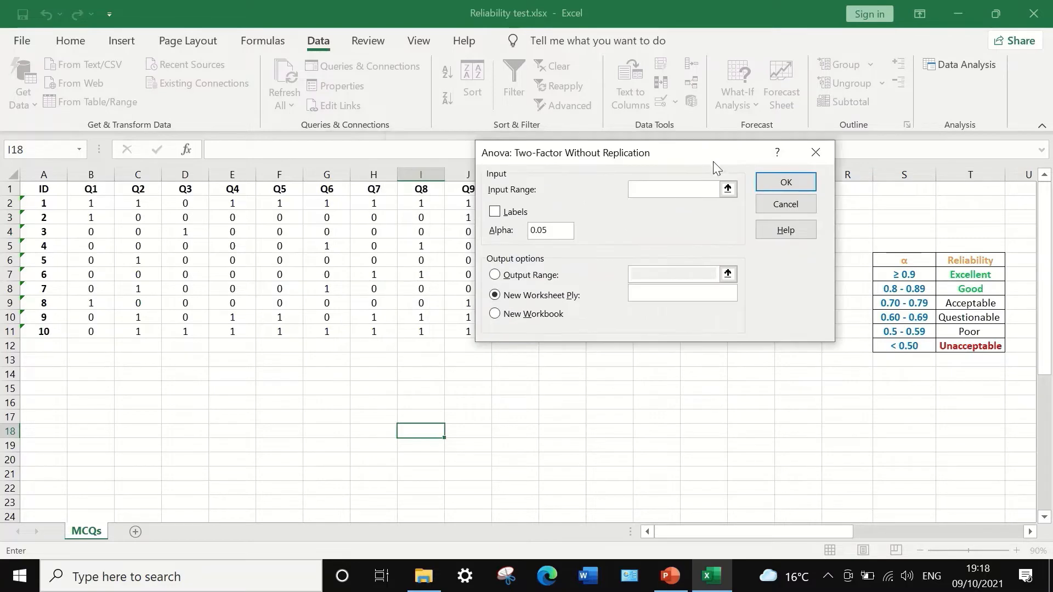
{"action": "left_click", "coordinate": [728, 189]}
{"action": "left_click_drag", "start_coordinate": [88, 204], "coordinate": [739, 333]}
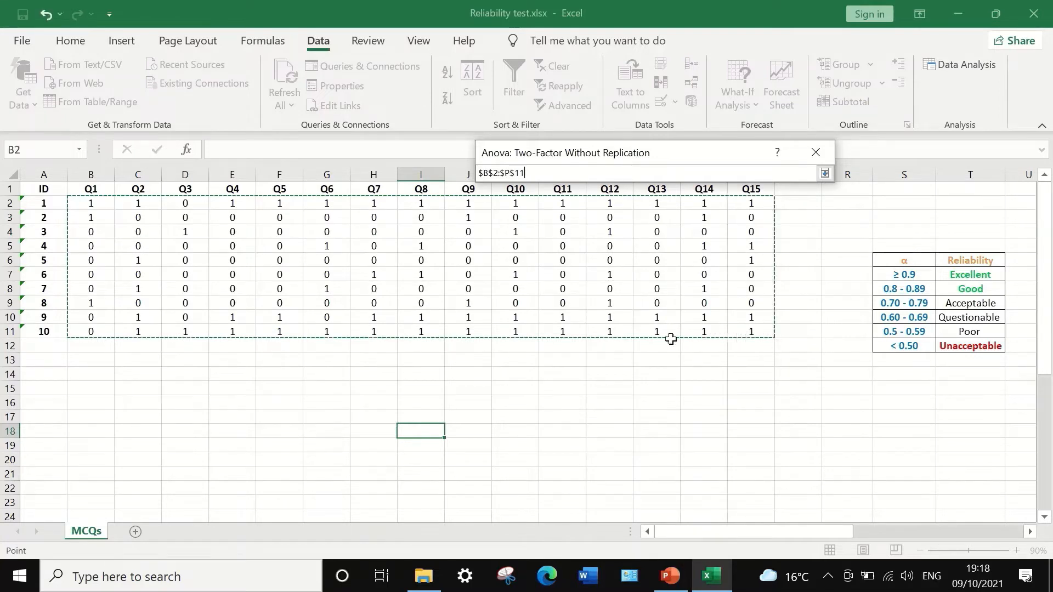
{"action": "left_click", "coordinate": [824, 172]}
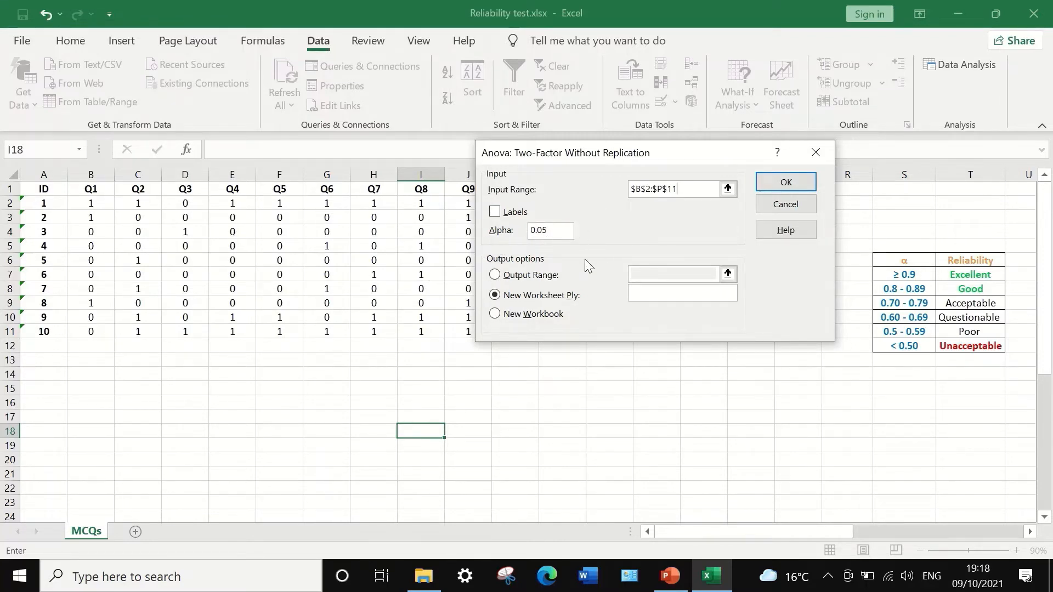
Send the Anova output to the range starting at $I$18 and run the analysis.
{"action": "left_click", "coordinate": [494, 275]}
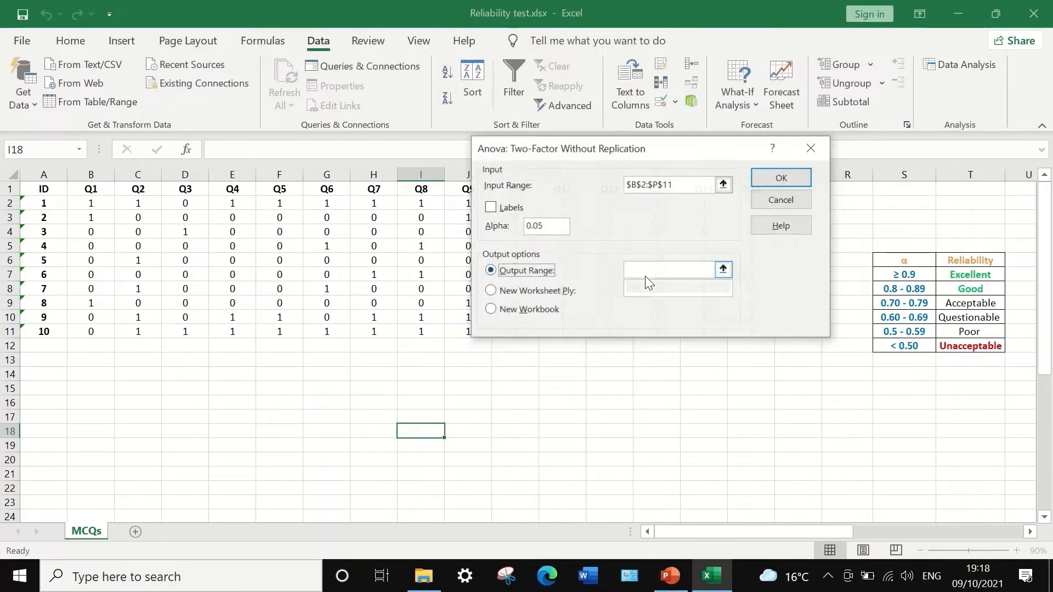
{"action": "left_click", "coordinate": [723, 269]}
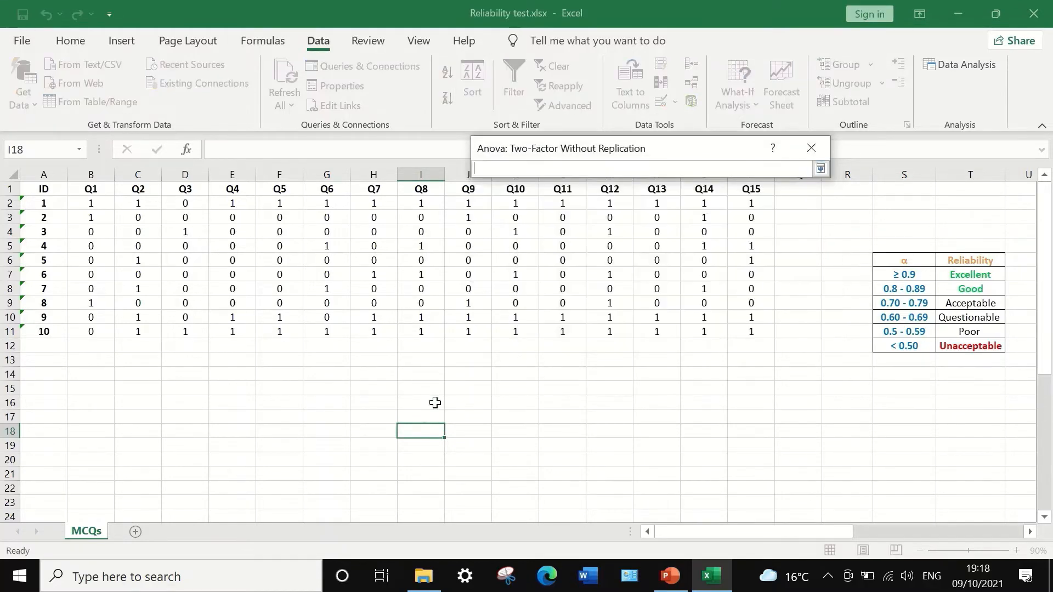
{"action": "left_click", "coordinate": [421, 438]}
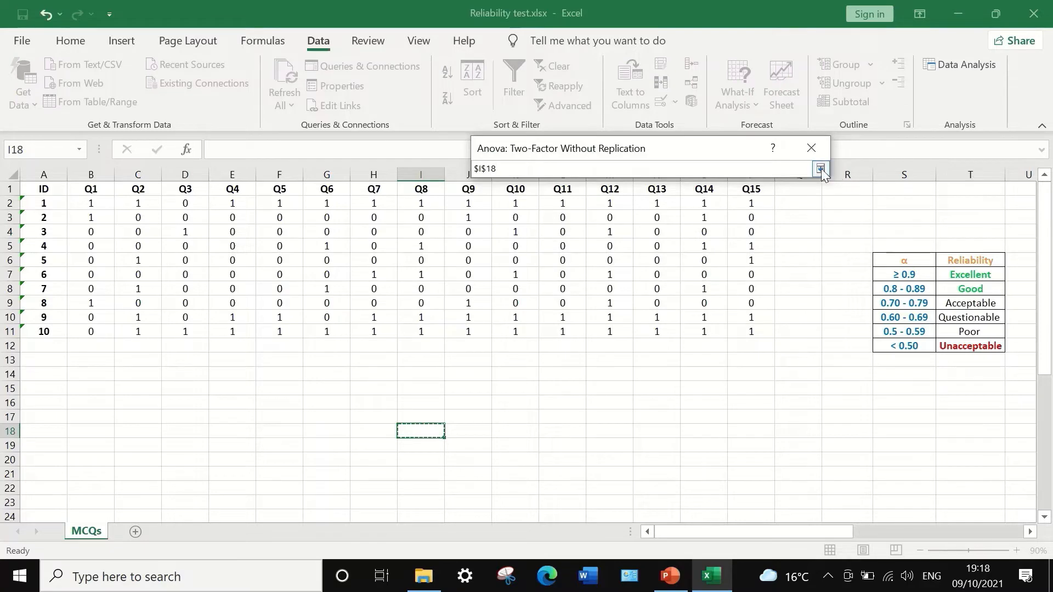
{"action": "left_click", "coordinate": [821, 169]}
{"action": "left_click", "coordinate": [773, 178]}
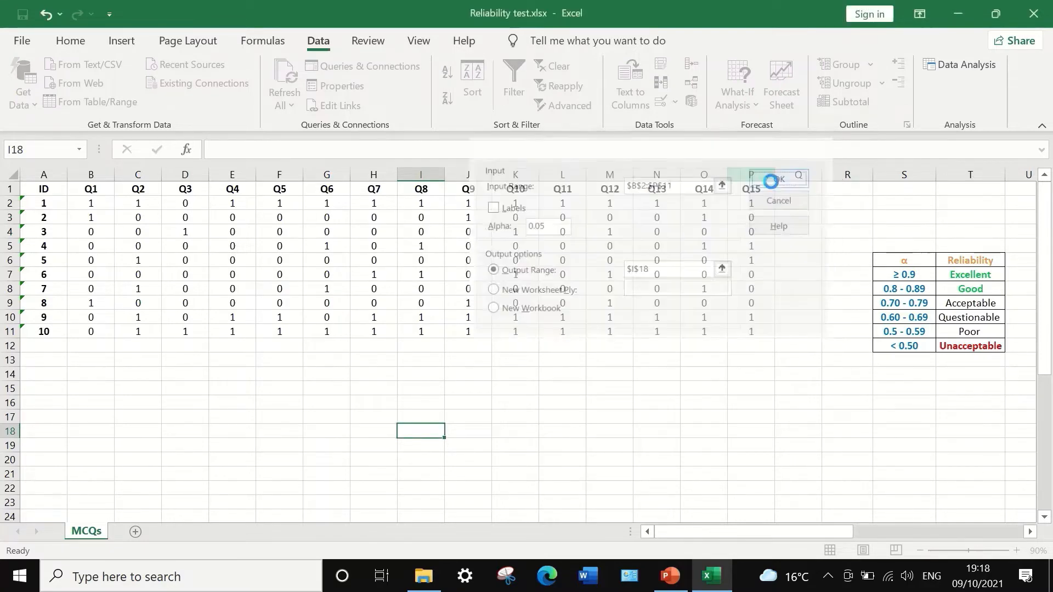
Examine the Anova output, comparing the row and column summaries with the ANOVA table below them.
{"action": "scroll", "coordinate": [630, 357], "scroll_direction": "down", "scroll_amount": 9}
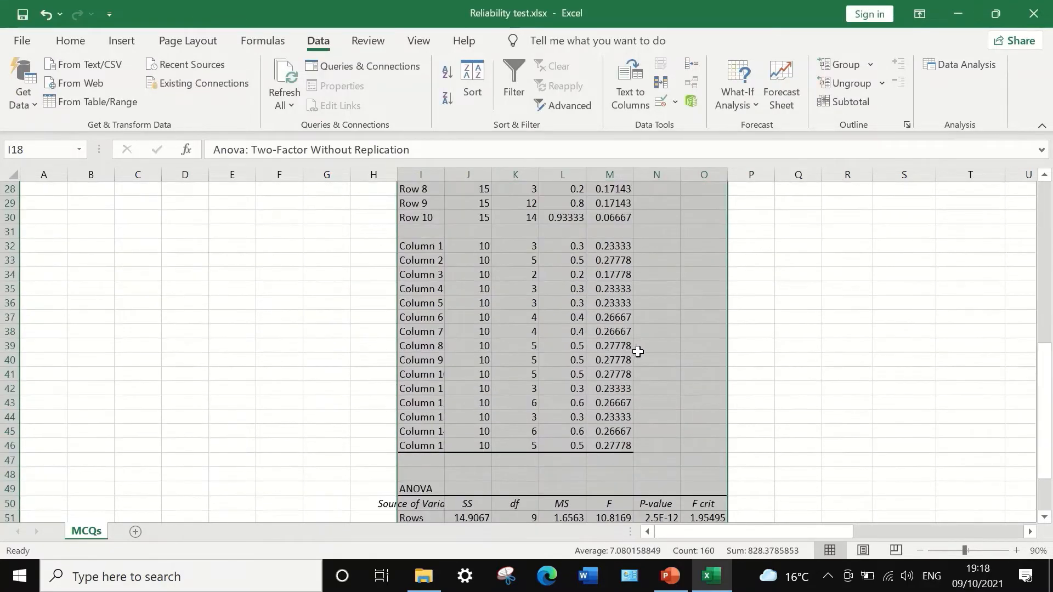
{"action": "scroll", "coordinate": [638, 352], "scroll_direction": "down", "scroll_amount": 3}
{"action": "scroll", "coordinate": [642, 343], "scroll_direction": "up", "scroll_amount": 9}
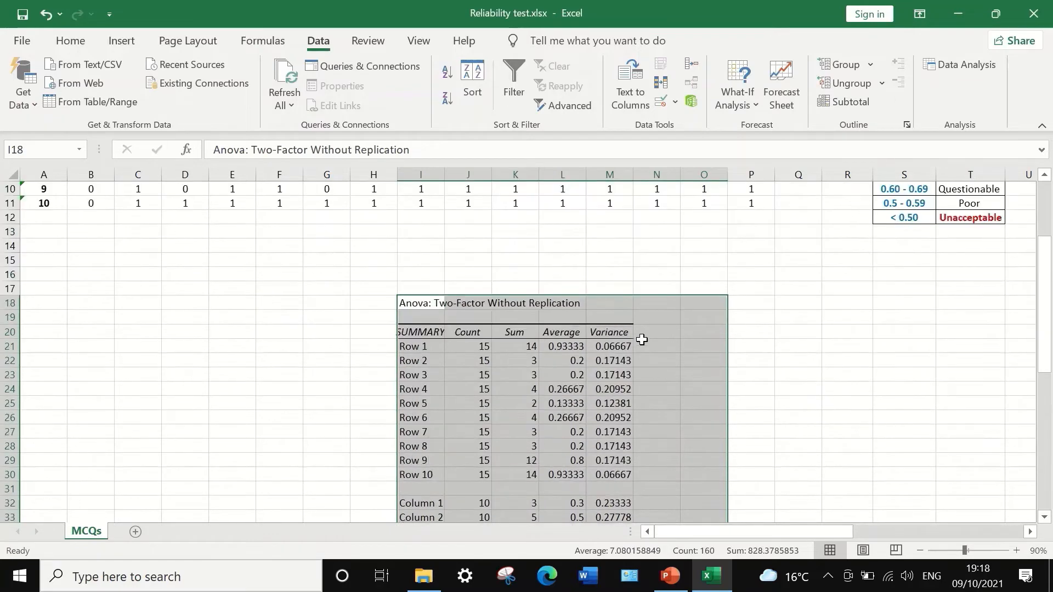
{"action": "scroll", "coordinate": [642, 340], "scroll_direction": "down", "scroll_amount": 3}
{"action": "left_click", "coordinate": [793, 302]}
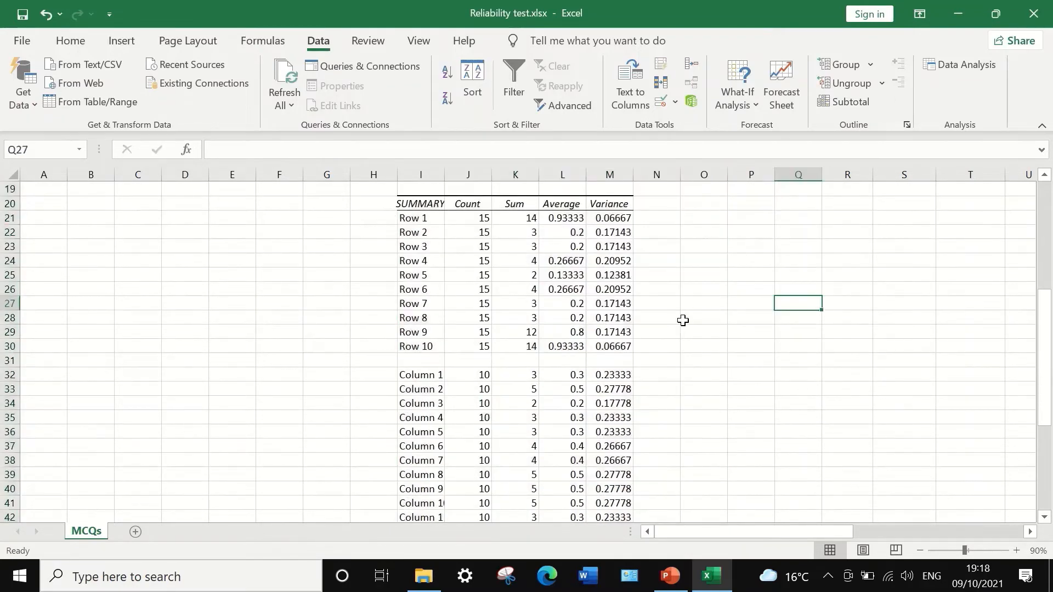
{"action": "scroll", "coordinate": [616, 306], "scroll_direction": "up", "scroll_amount": 2}
{"action": "scroll", "coordinate": [531, 297], "scroll_direction": "down", "scroll_amount": 2}
{"action": "scroll", "coordinate": [459, 258], "scroll_direction": "down", "scroll_amount": 1}
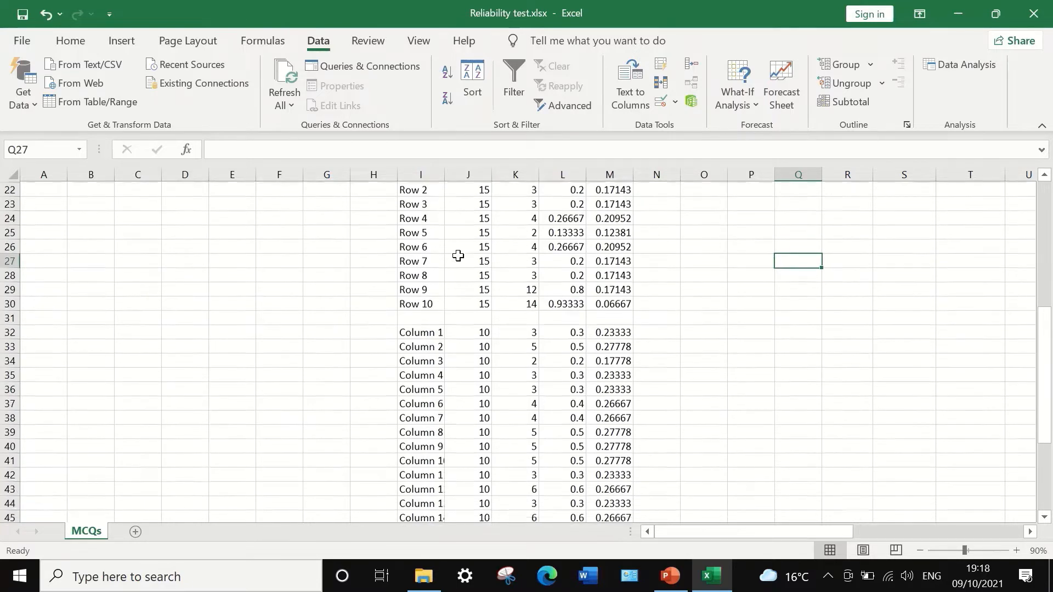
{"action": "scroll", "coordinate": [470, 320], "scroll_direction": "up", "scroll_amount": 2}
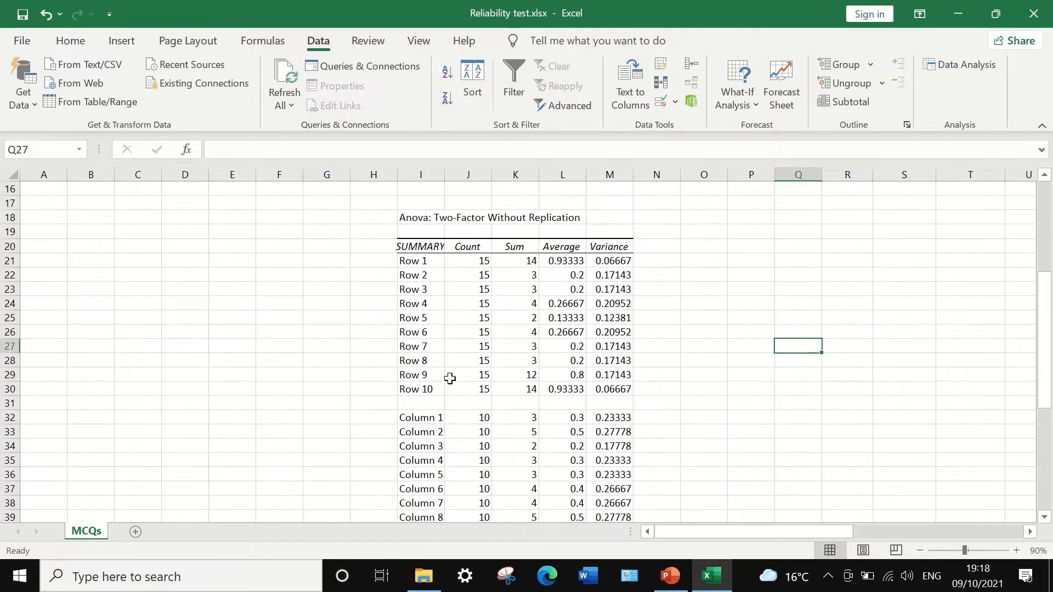
Widen column I so the item labels in the Anova summary fit completely.
{"action": "scroll", "coordinate": [450, 379], "scroll_direction": "down", "scroll_amount": 3}
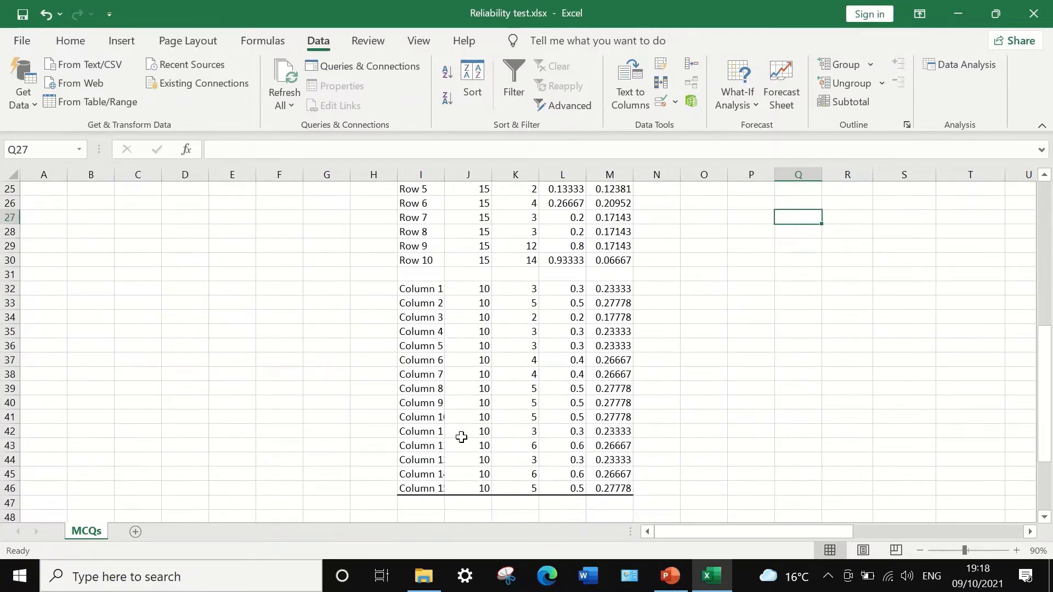
{"action": "left_click_drag", "start_coordinate": [444, 174], "coordinate": [467, 174]}
{"action": "scroll", "coordinate": [422, 389], "scroll_direction": "down", "scroll_amount": 2}
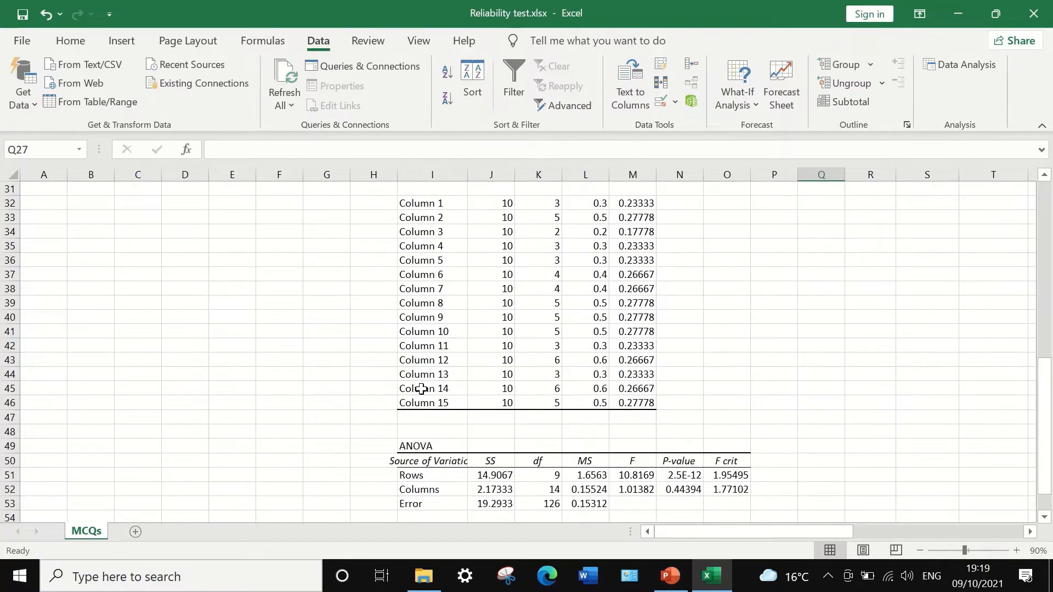
Color the MS values for Rows (L51) and Error (L53) in the ANOVA table red.
{"action": "scroll", "coordinate": [422, 389], "scroll_direction": "down", "scroll_amount": 2}
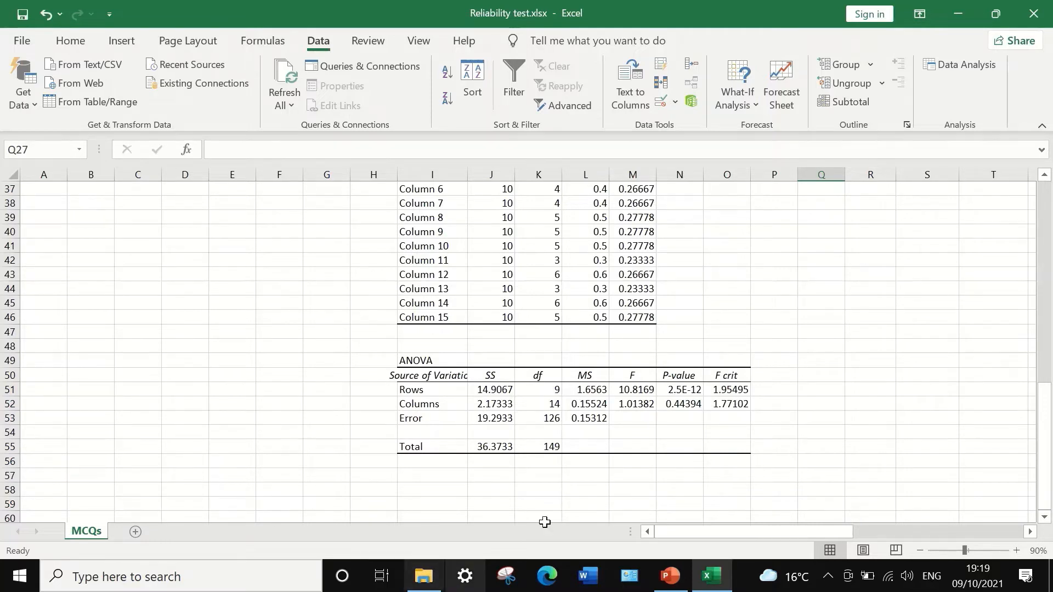
{"action": "left_click", "coordinate": [591, 389]}
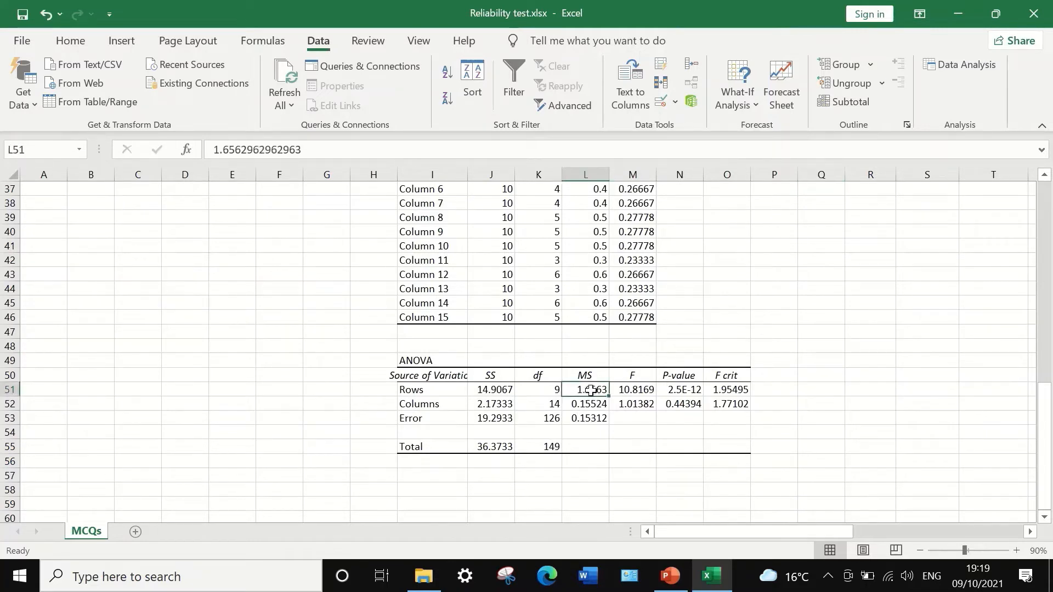
{"action": "left_click", "coordinate": [591, 418], "text": "ctrl"}
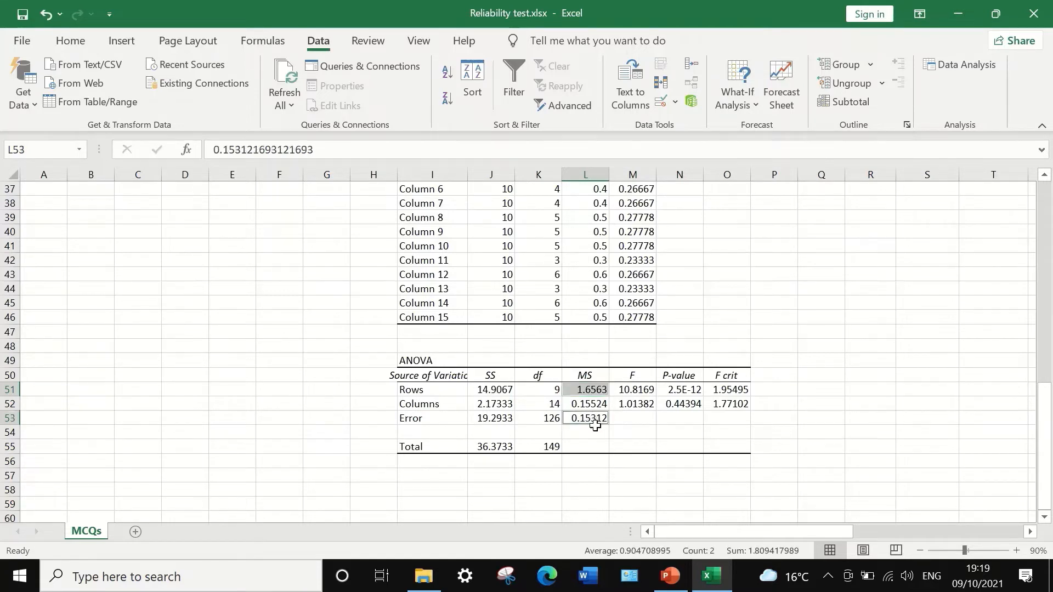
{"action": "left_click", "coordinate": [71, 42]}
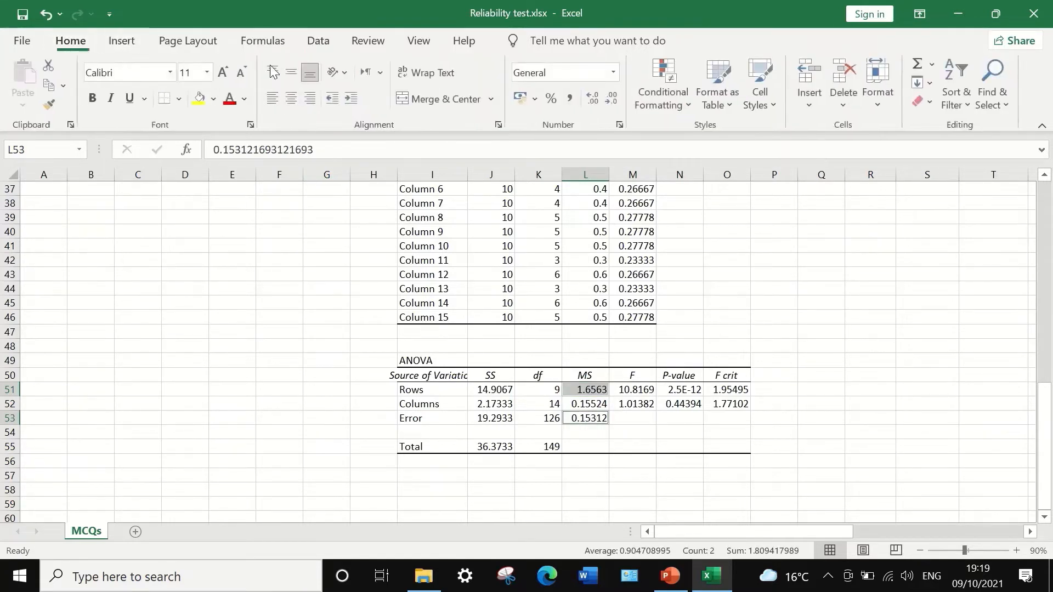
{"action": "left_click", "coordinate": [225, 106]}
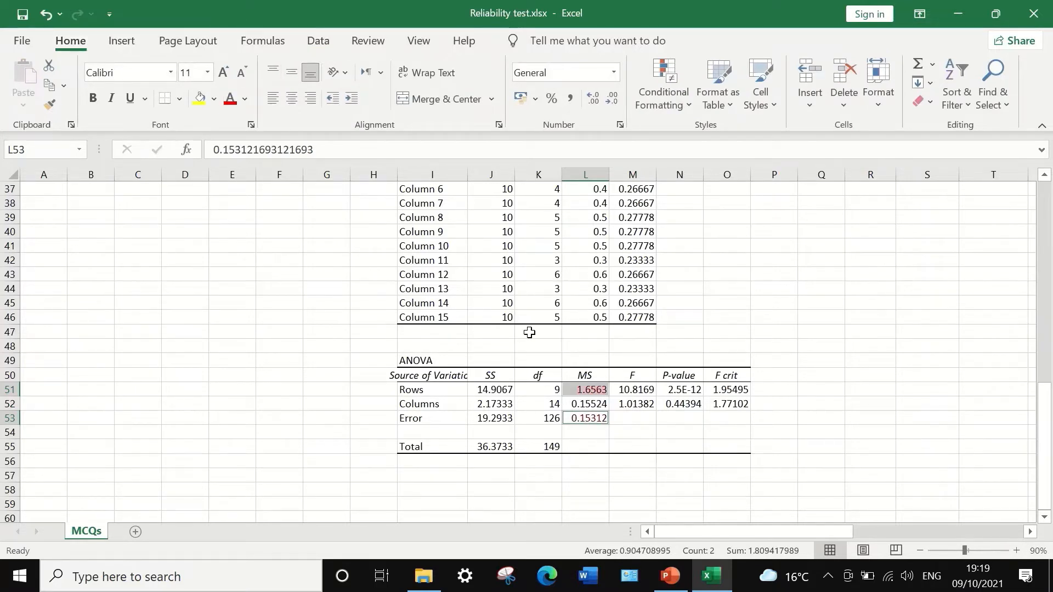
{"action": "left_click", "coordinate": [631, 477]}
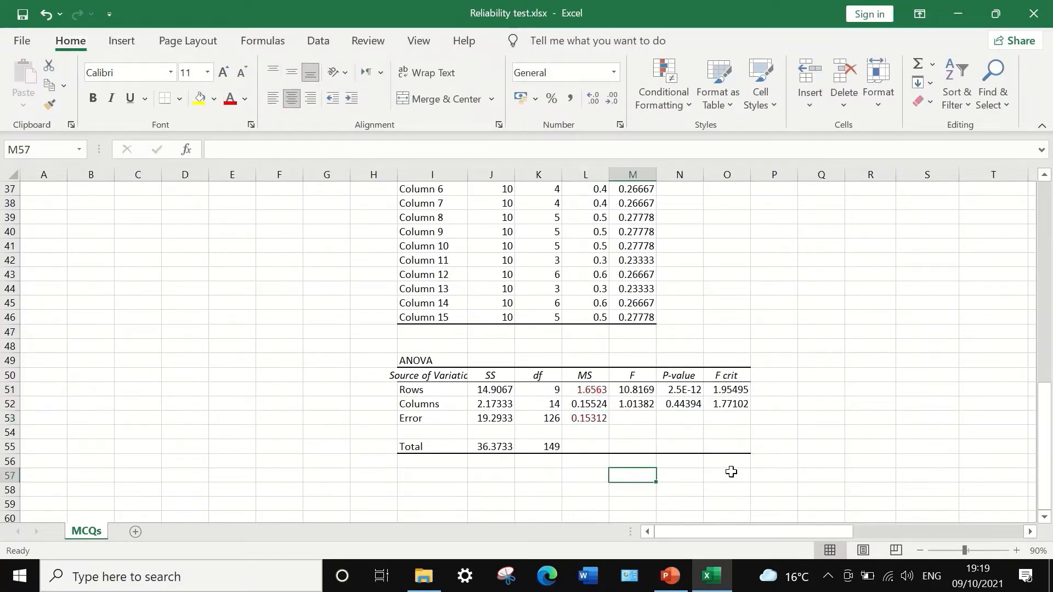
Enter the label "alpha" in cell I58 below the ANOVA table.
{"action": "scroll", "coordinate": [606, 459], "scroll_direction": "down", "scroll_amount": 2}
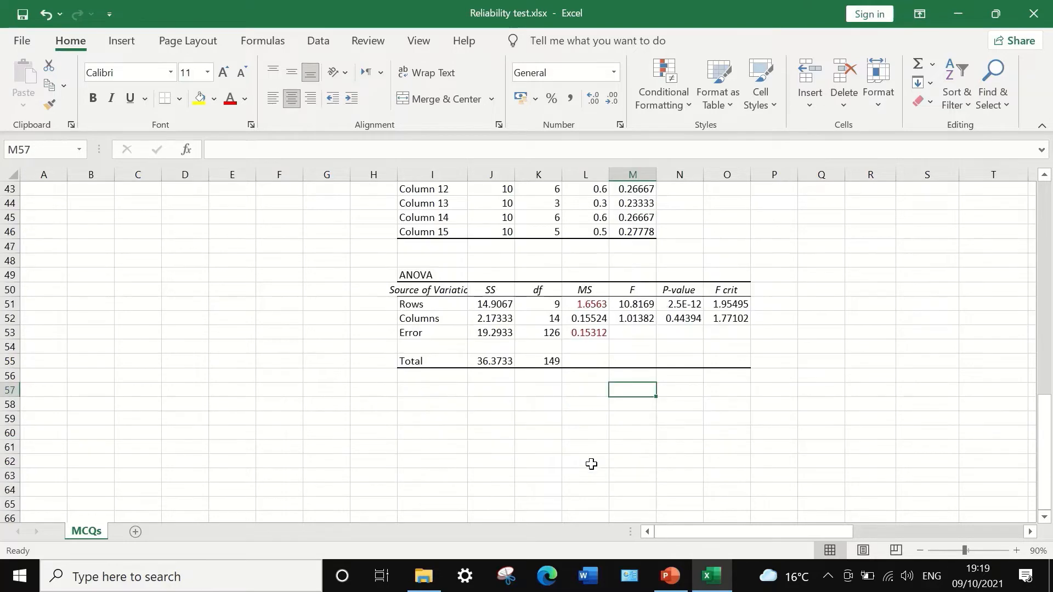
{"action": "left_click", "coordinate": [447, 406]}
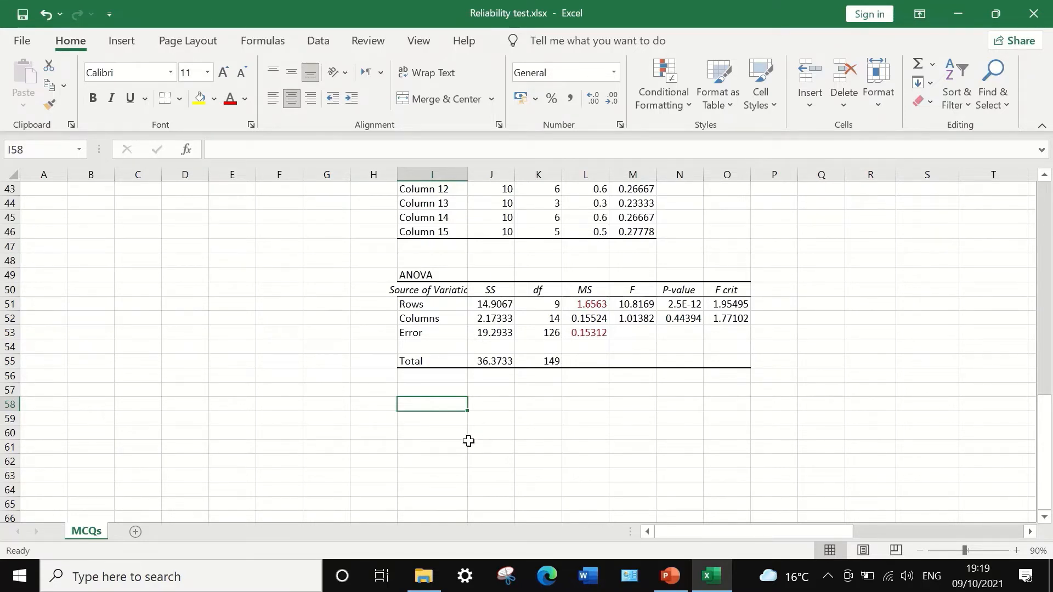
{"action": "type", "text": "alpha"}
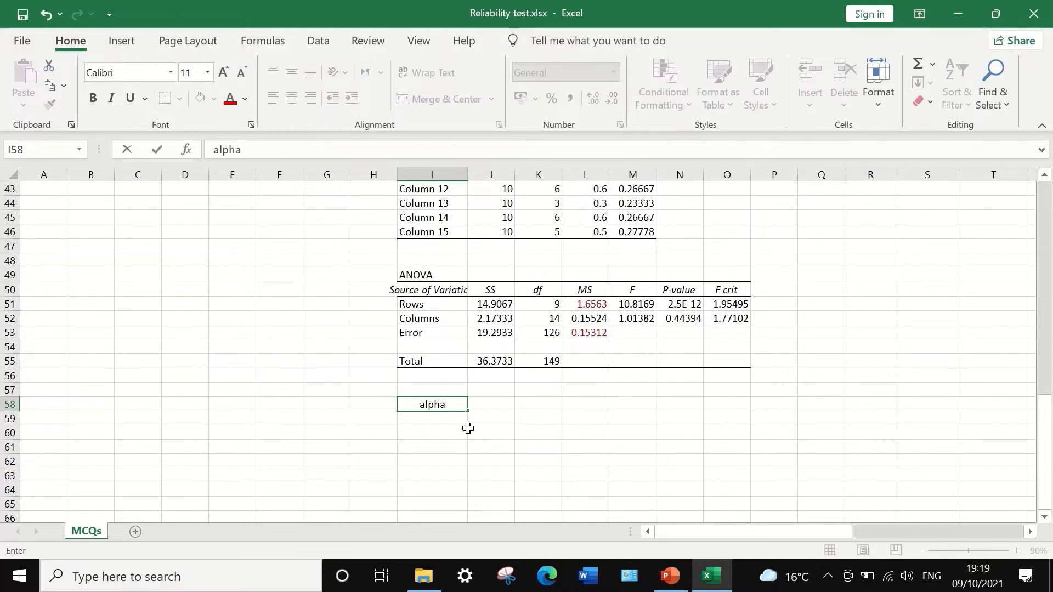
Calculate alpha in J58 from the Error and Rows mean squares with the formula =1-L53/L51.
{"action": "left_click", "coordinate": [485, 402]}
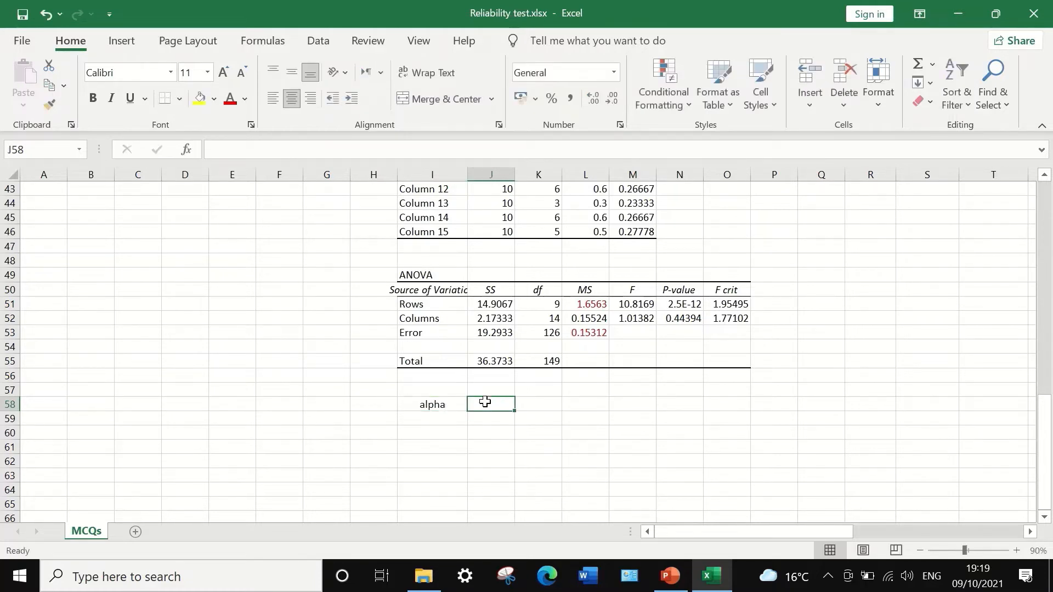
{"action": "type", "text": "="}
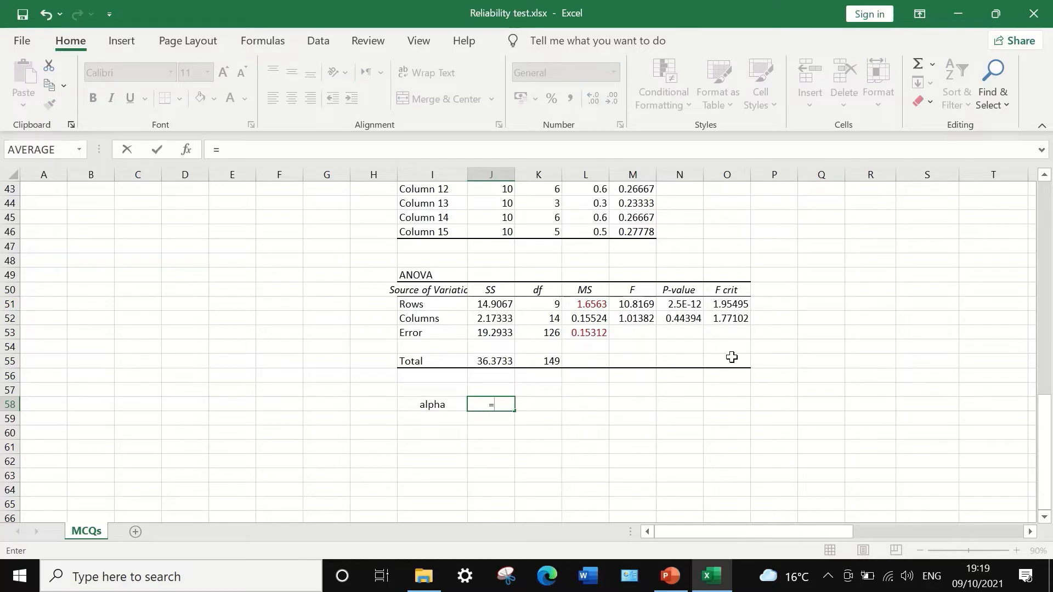
{"action": "type", "text": "1-"}
{"action": "left_click", "coordinate": [601, 340]}
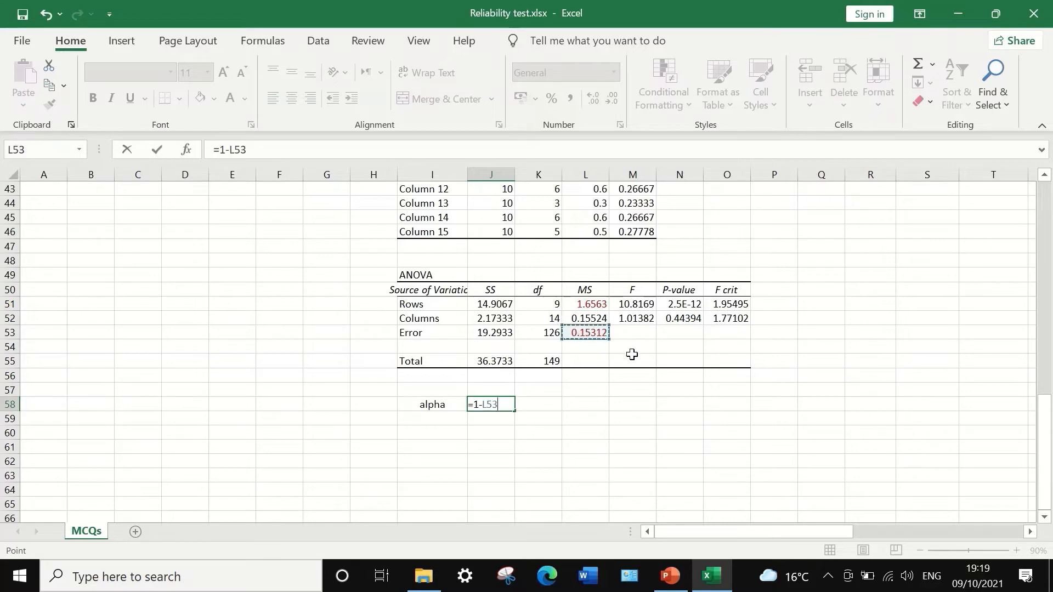
{"action": "type", "text": "/"}
{"action": "left_click", "coordinate": [580, 305]}
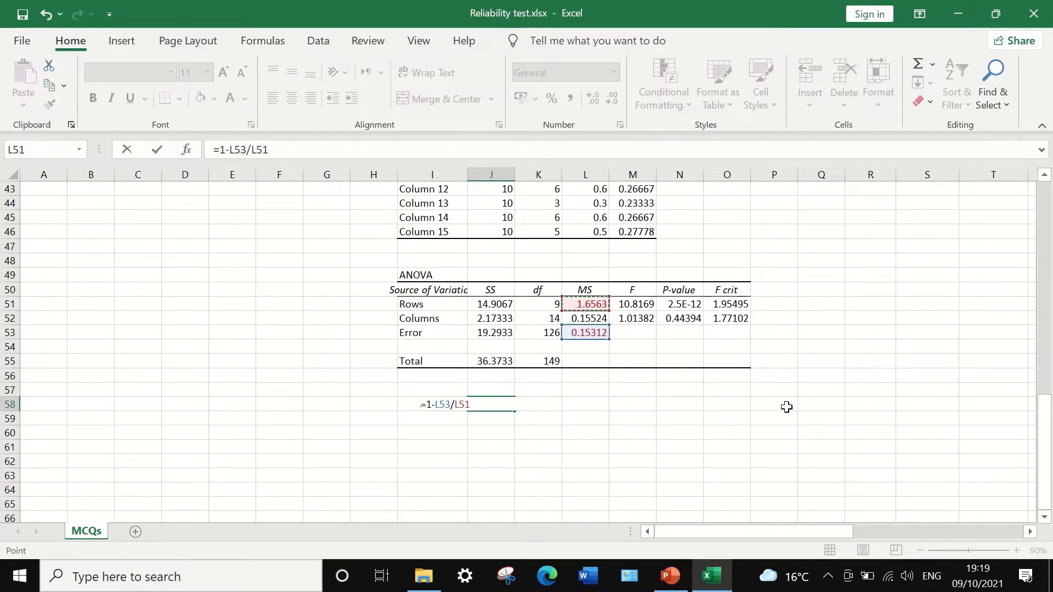
{"action": "key", "text": "Return"}
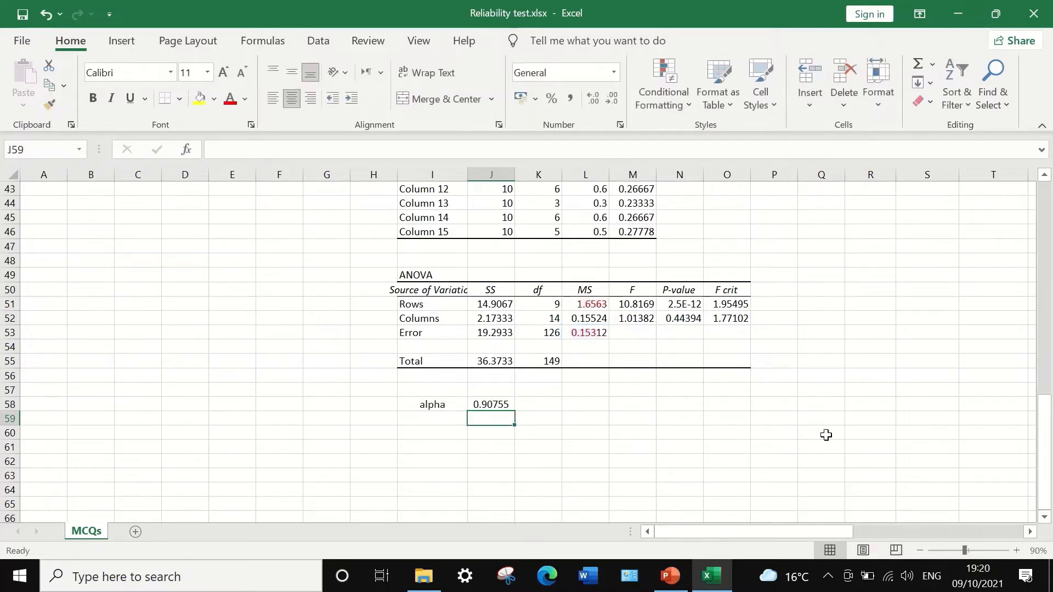
Check the alpha value in J58 against the reliability interpretation table in columns S and T.
{"action": "left_click", "coordinate": [494, 404]}
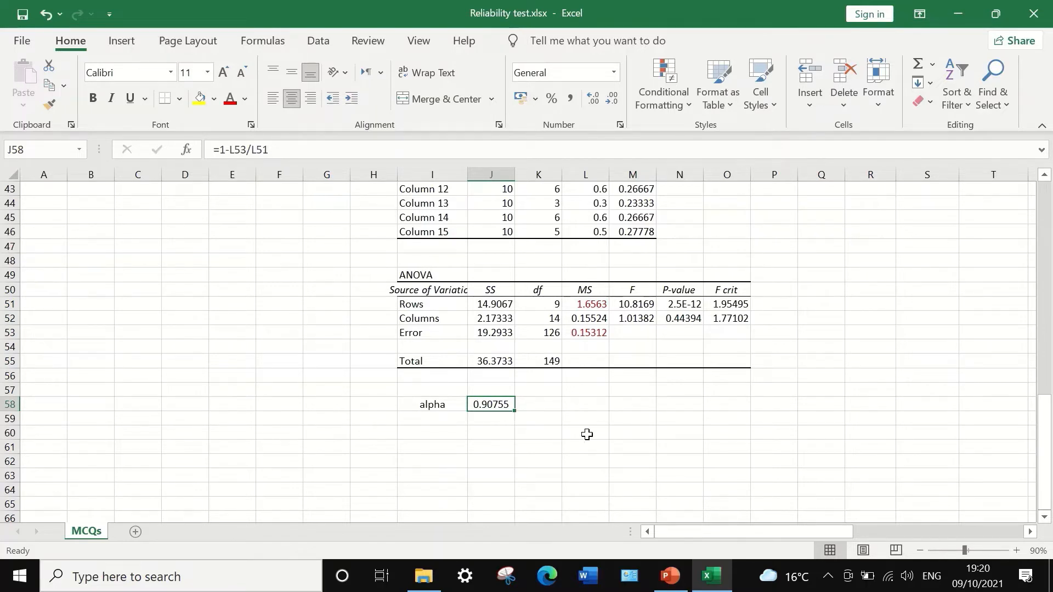
{"action": "scroll", "coordinate": [586, 434], "scroll_direction": "up", "scroll_amount": 1}
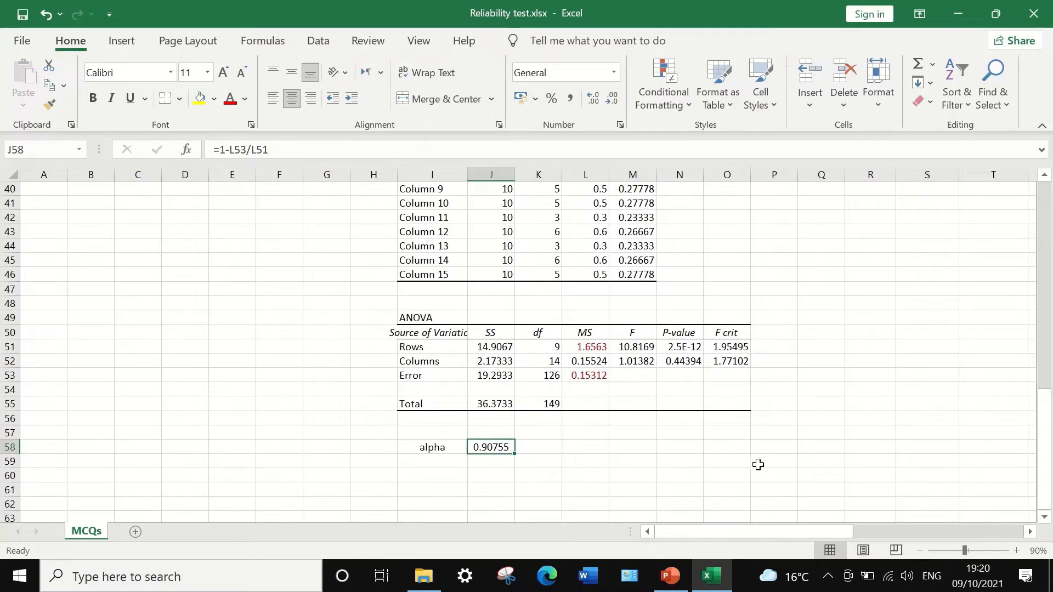
{"action": "scroll", "coordinate": [760, 464], "scroll_direction": "up", "scroll_amount": 4}
{"action": "scroll", "coordinate": [762, 462], "scroll_direction": "up", "scroll_amount": 9}
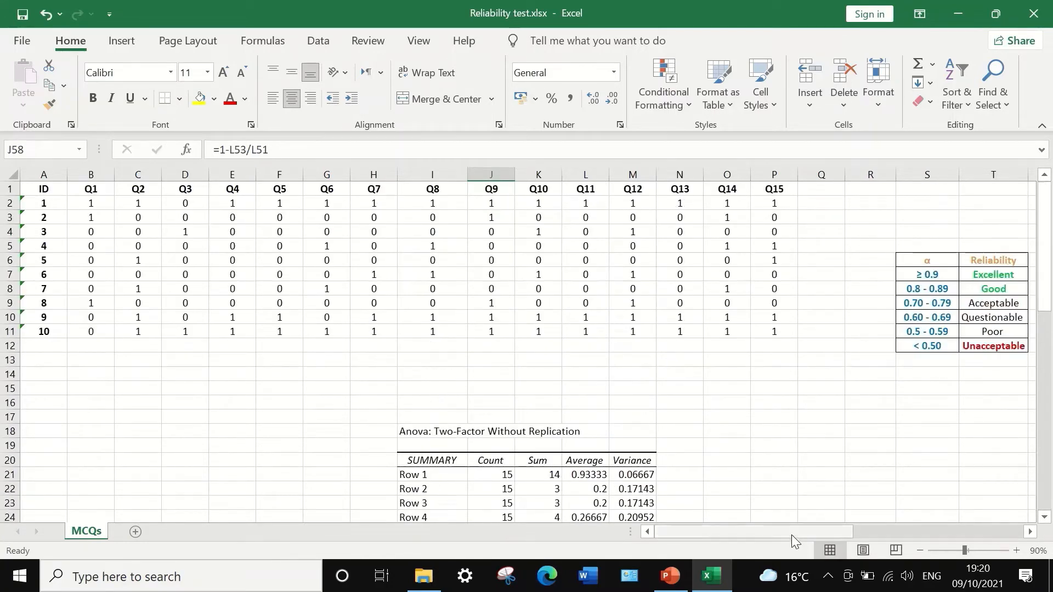
{"action": "left_click_drag", "start_coordinate": [791, 535], "coordinate": [788, 459]}
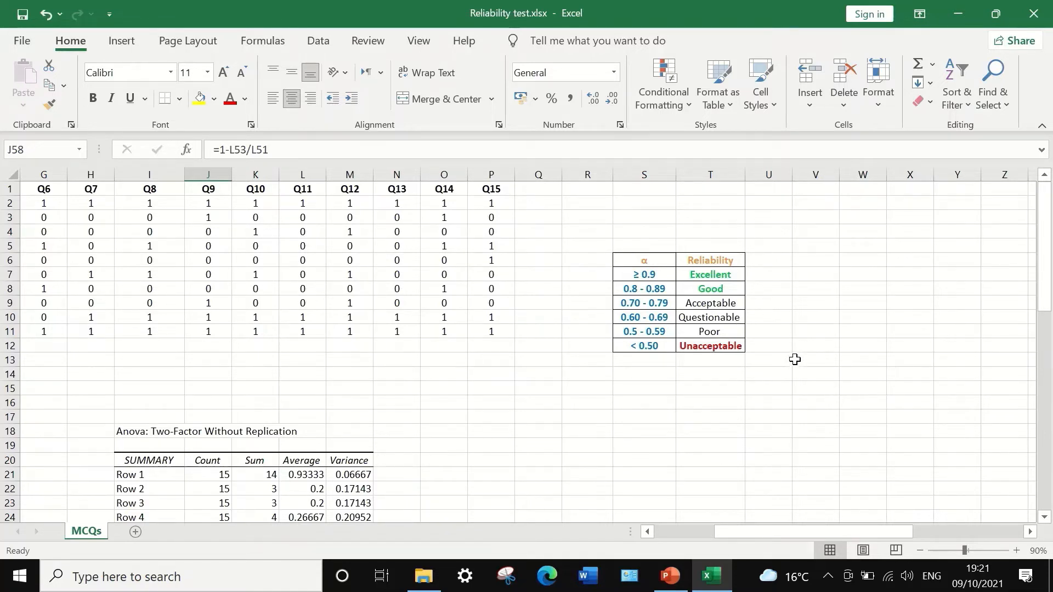
{"action": "scroll", "coordinate": [795, 356], "scroll_direction": "down", "scroll_amount": 5}
{"action": "scroll", "coordinate": [795, 359], "scroll_direction": "up", "scroll_amount": 5}
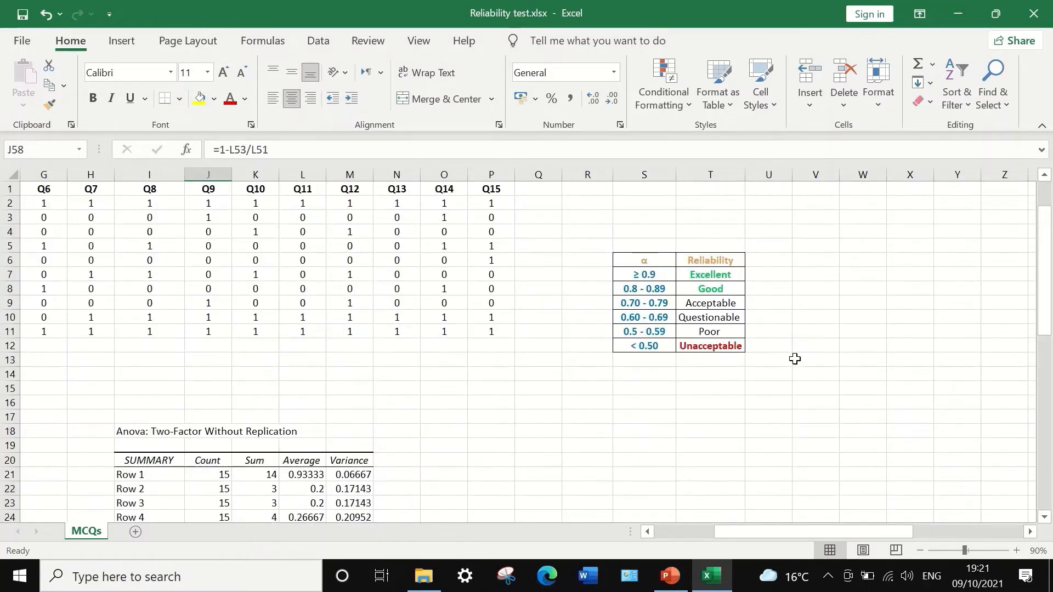
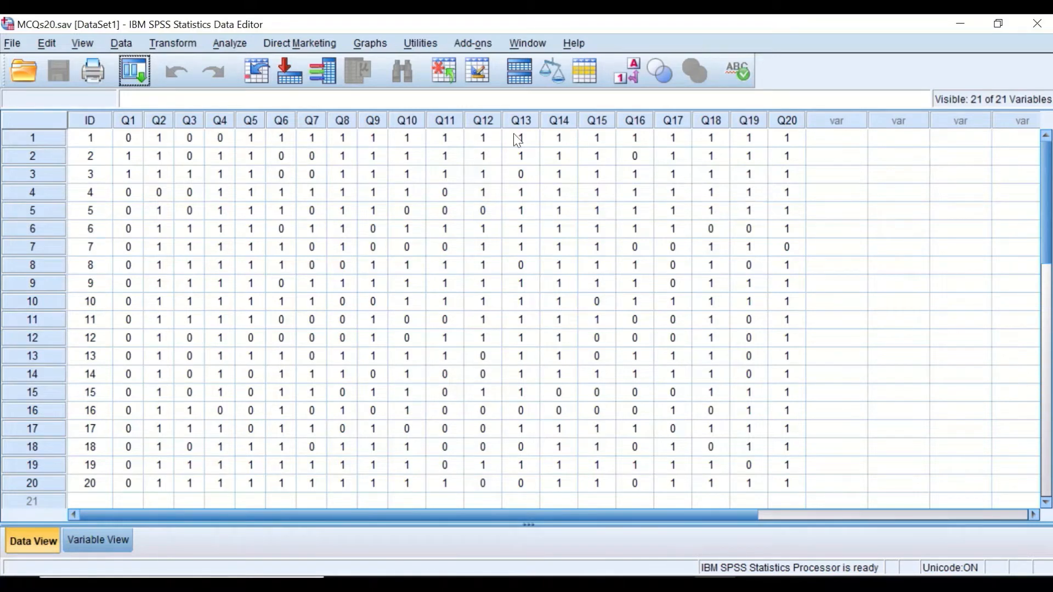
Start computing a new variable in the MCQs20.sav data set in SPSS, with TOTALSCORE as the target variable.
{"action": "left_click", "coordinate": [174, 45]}
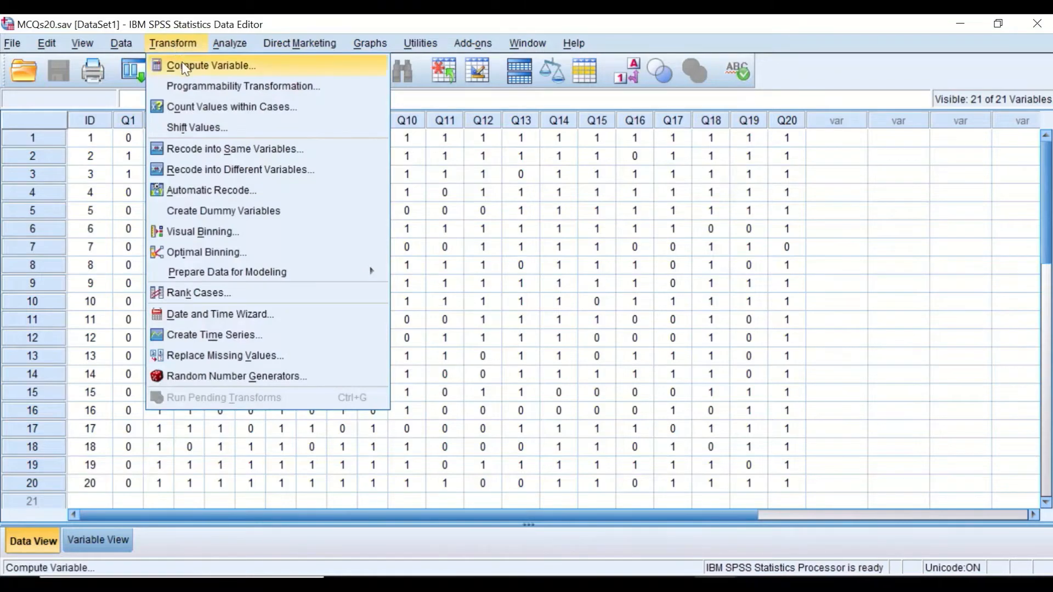
{"action": "left_click", "coordinate": [185, 67]}
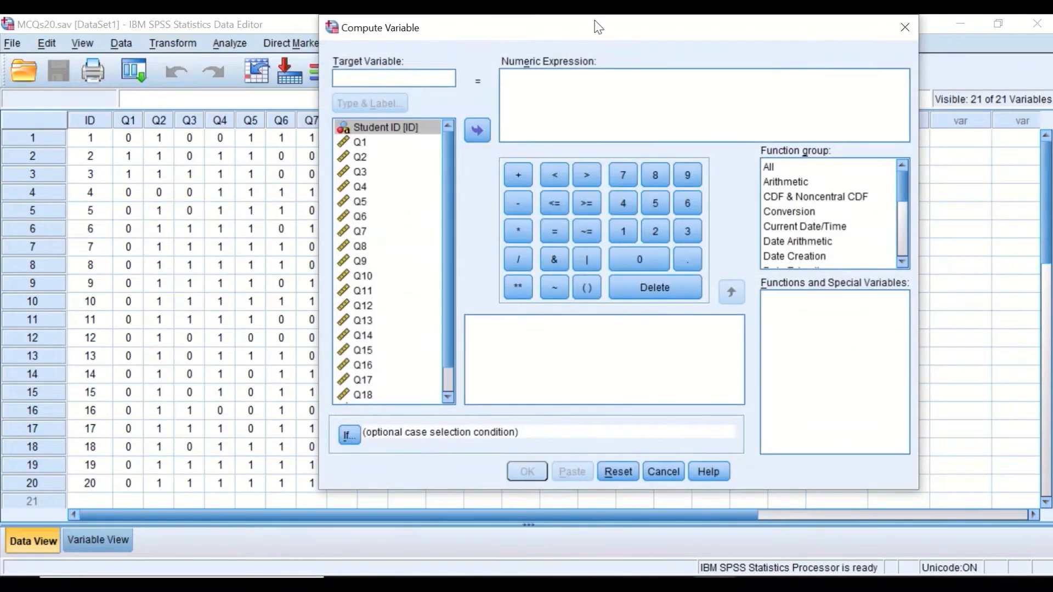
{"action": "left_click_drag", "start_coordinate": [765, 31], "coordinate": [774, 98]}
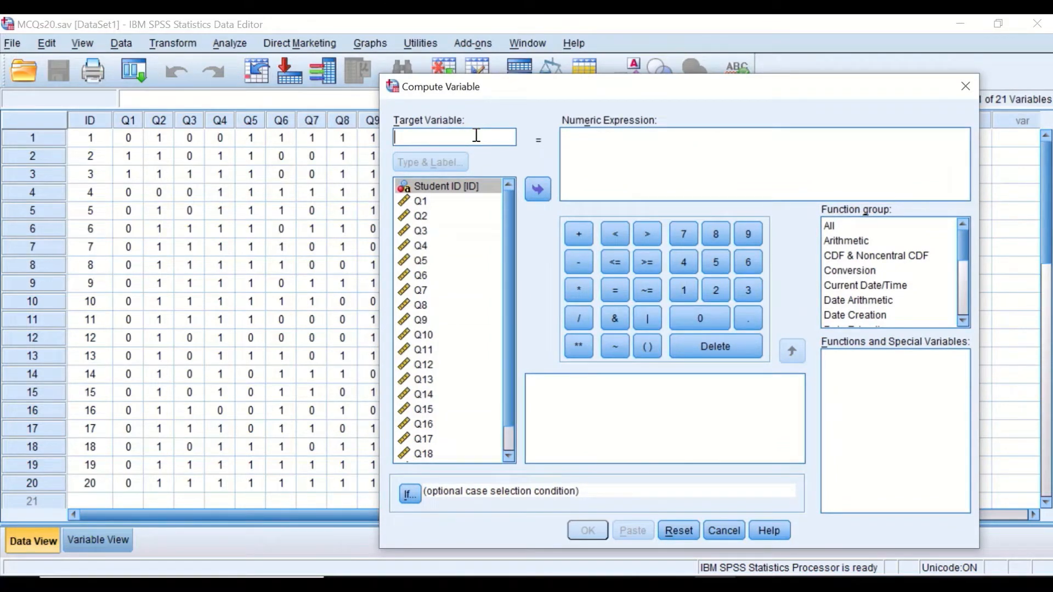
{"action": "type", "text": "TOTAL"}
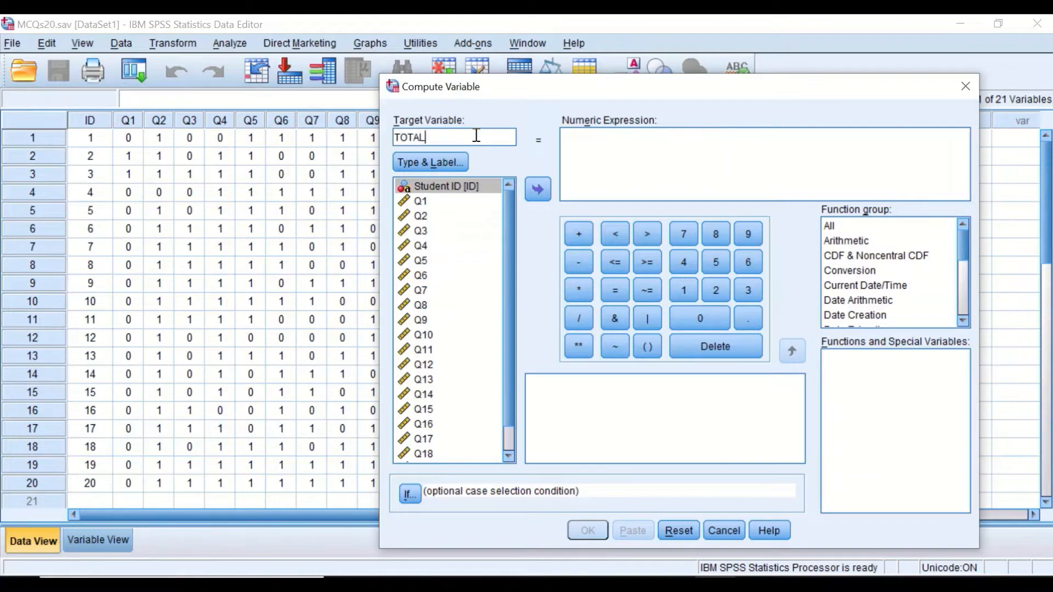
{"action": "type", "text": "SCORE"}
{"action": "left_click_drag", "start_coordinate": [734, 88], "coordinate": [876, 264]}
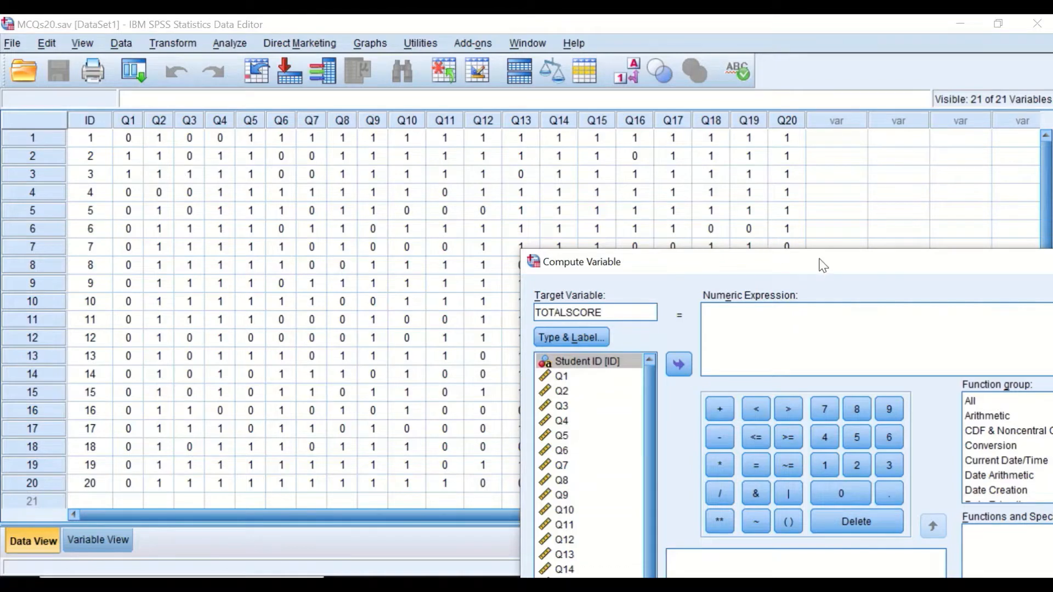
{"action": "left_click_drag", "start_coordinate": [824, 266], "coordinate": [537, 173]}
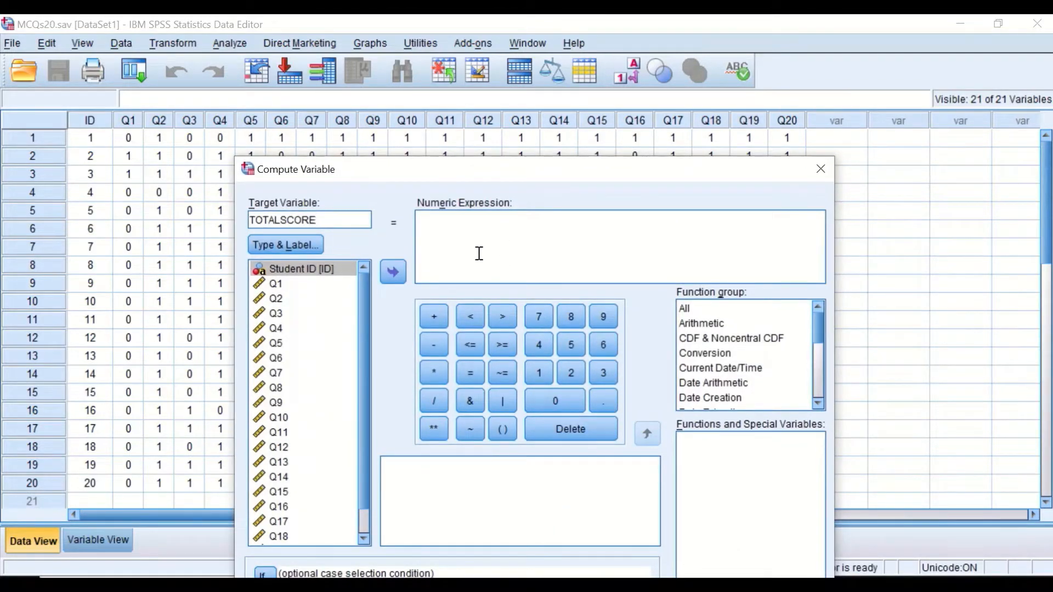
Insert the Statistical function Sum into the numeric expression and clear its placeholder arguments.
{"action": "left_click", "coordinate": [615, 239]}
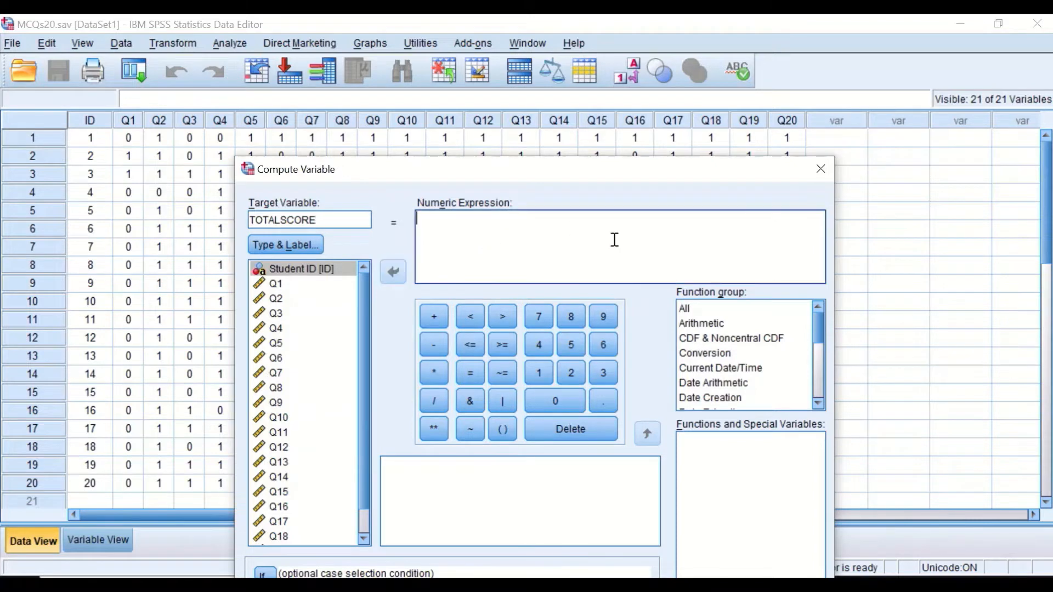
{"action": "left_click", "coordinate": [682, 308]}
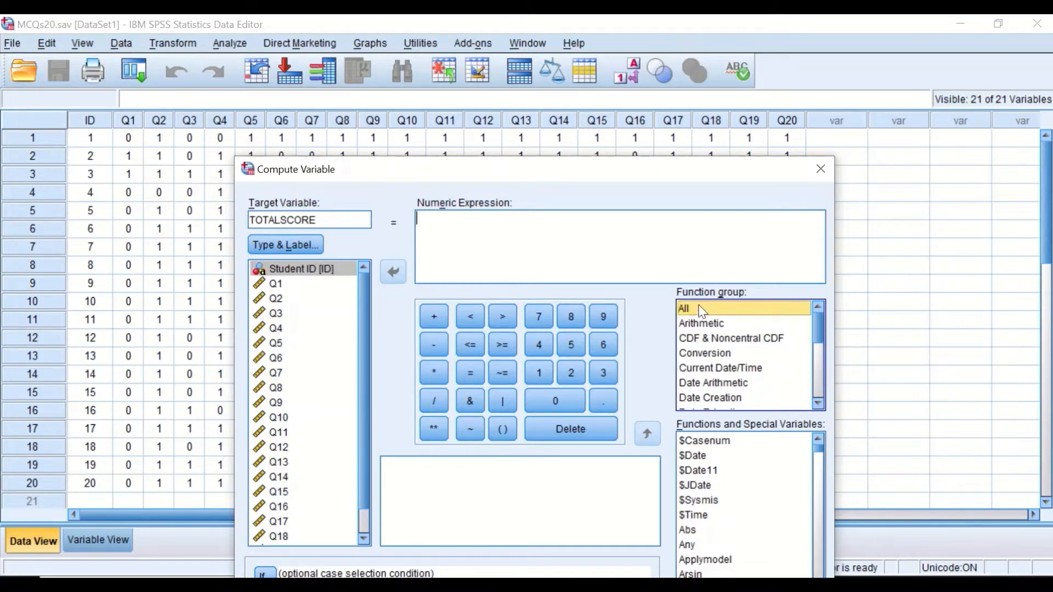
{"action": "left_click_drag", "start_coordinate": [819, 328], "coordinate": [750, 368]}
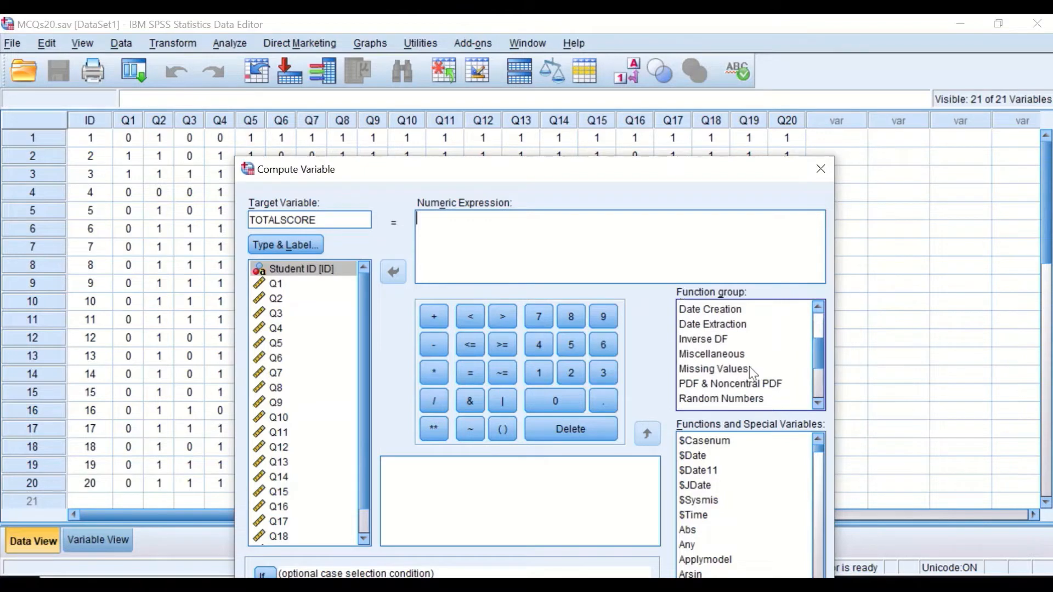
{"action": "scroll", "coordinate": [740, 380], "scroll_direction": "down", "scroll_amount": 3}
{"action": "left_click", "coordinate": [713, 344]}
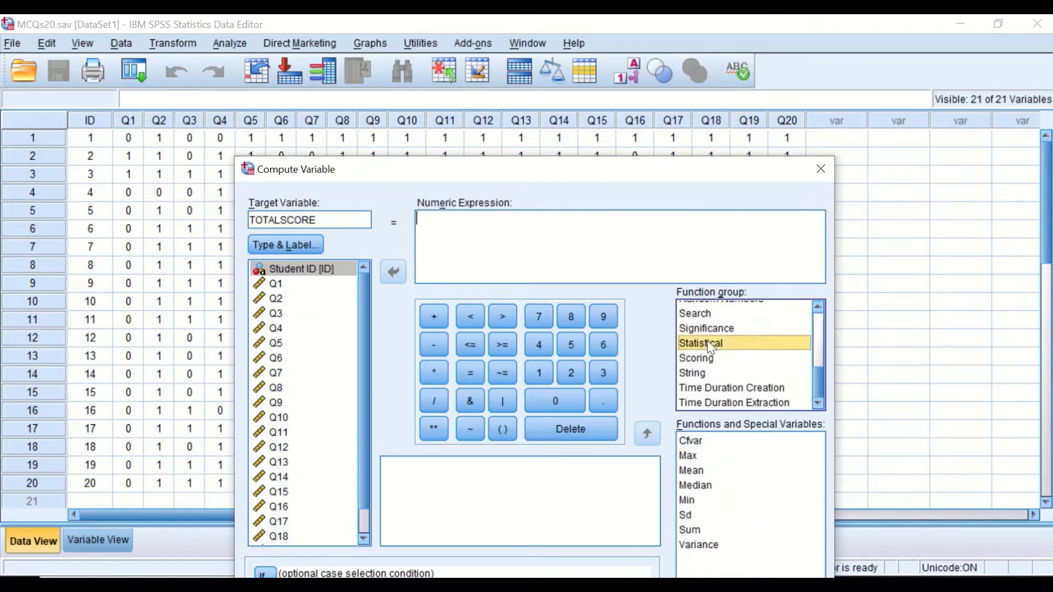
{"action": "left_click", "coordinate": [698, 530]}
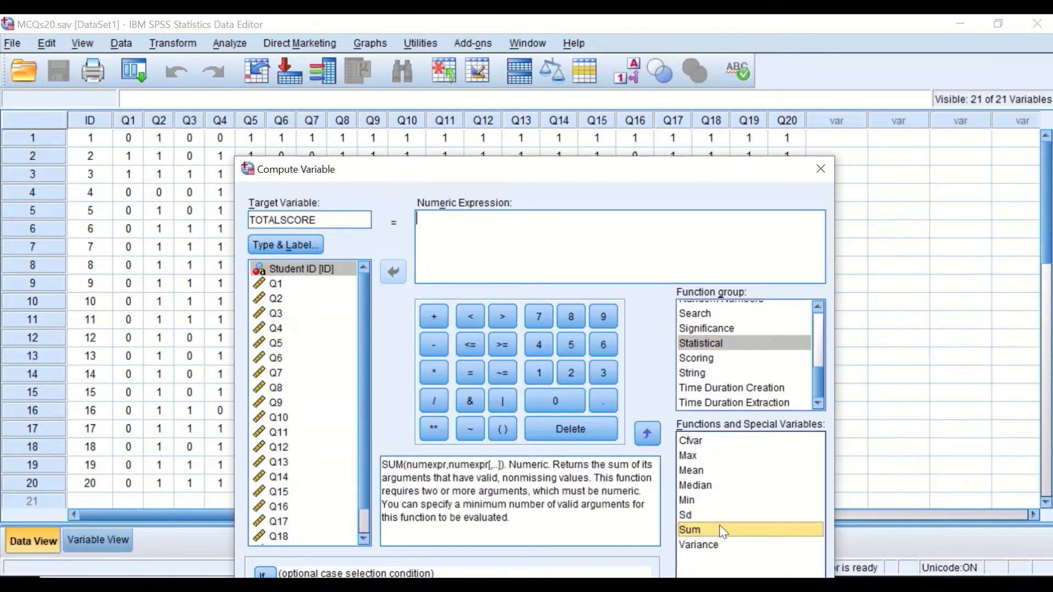
{"action": "left_click_drag", "start_coordinate": [735, 535], "coordinate": [444, 213]}
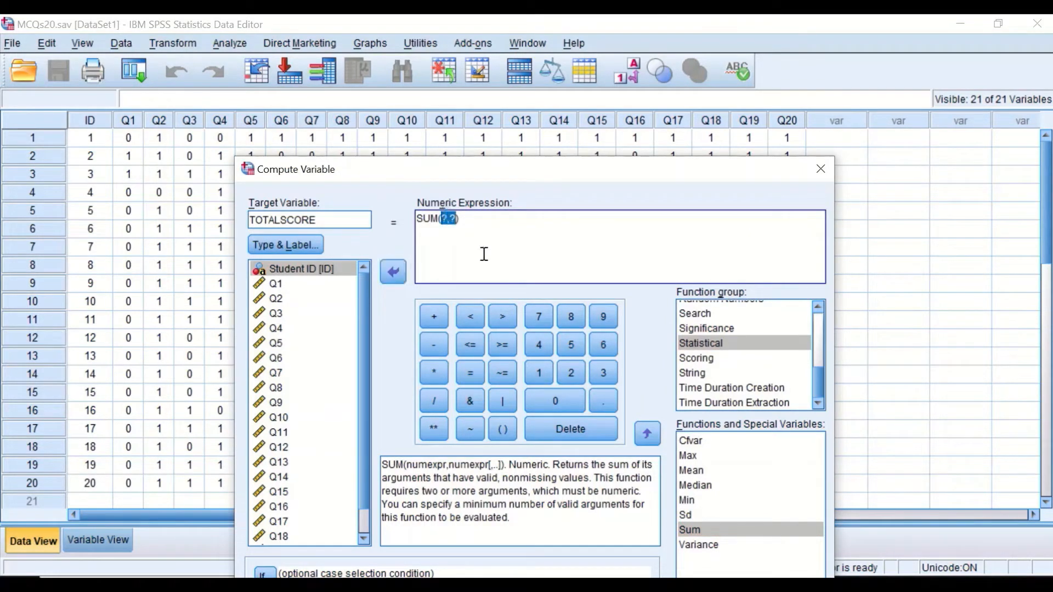
{"action": "key", "text": "Delete"}
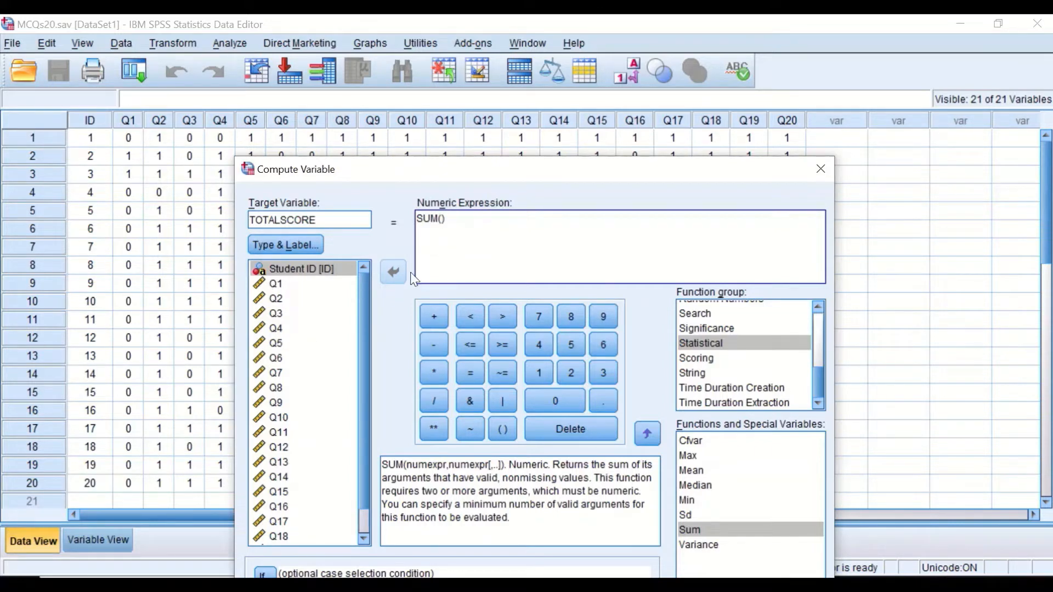
Add Q1, Q2 and Q3 as comma-separated arguments inside the SUM function.
{"action": "left_click", "coordinate": [304, 285]}
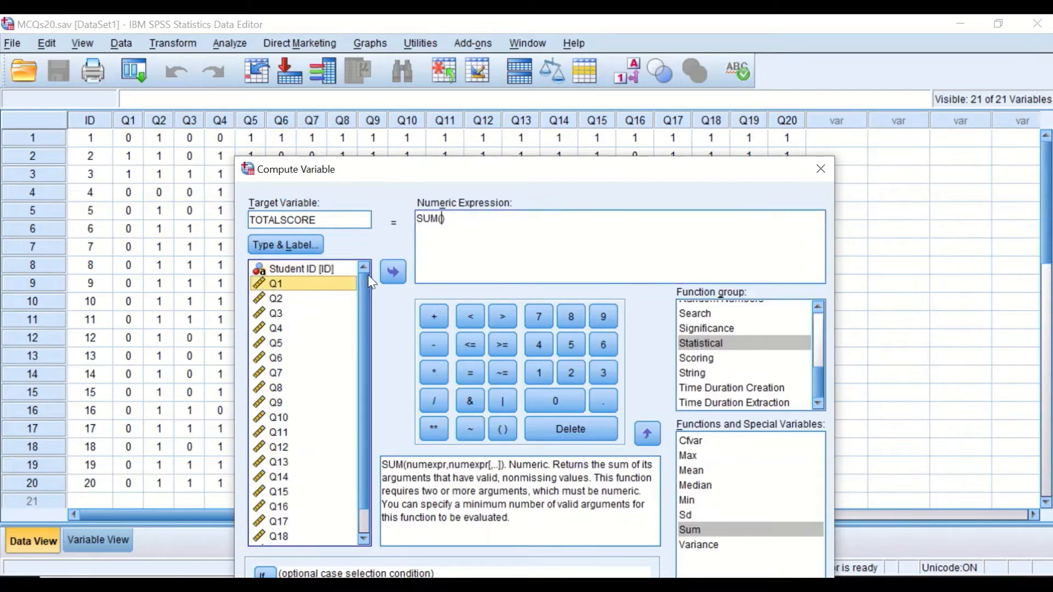
{"action": "left_click", "coordinate": [392, 272]}
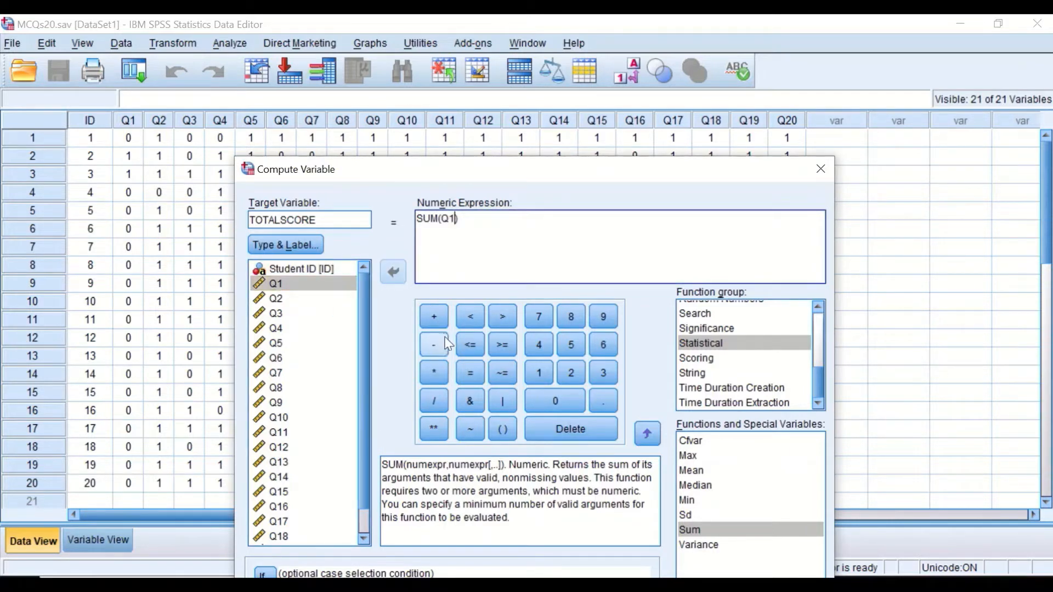
{"action": "type", "text": ","}
{"action": "left_click", "coordinate": [277, 299]}
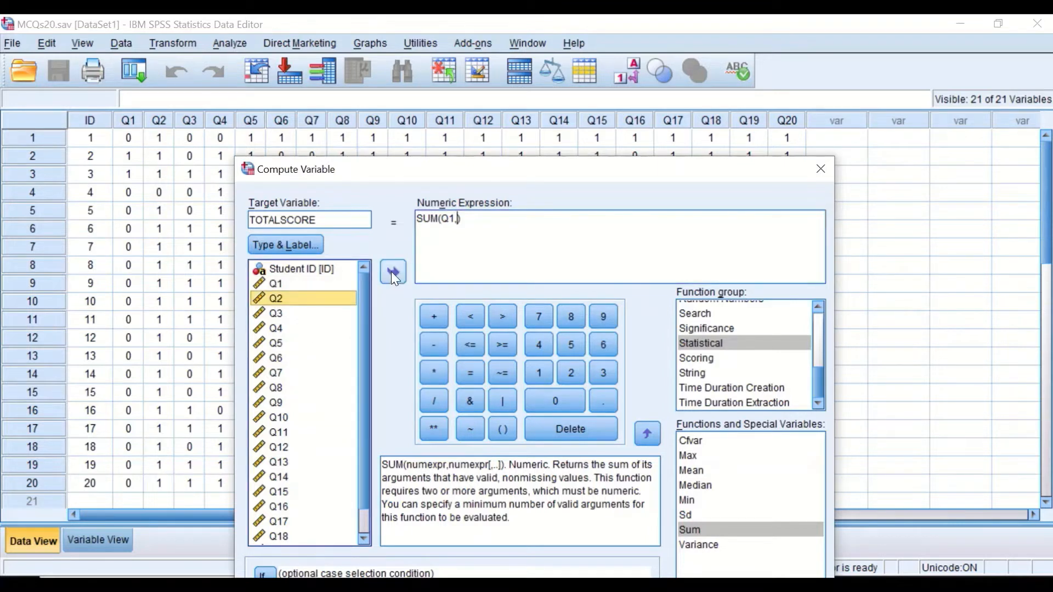
{"action": "left_click", "coordinate": [393, 272]}
{"action": "type", "text": ","}
{"action": "left_click", "coordinate": [335, 315]}
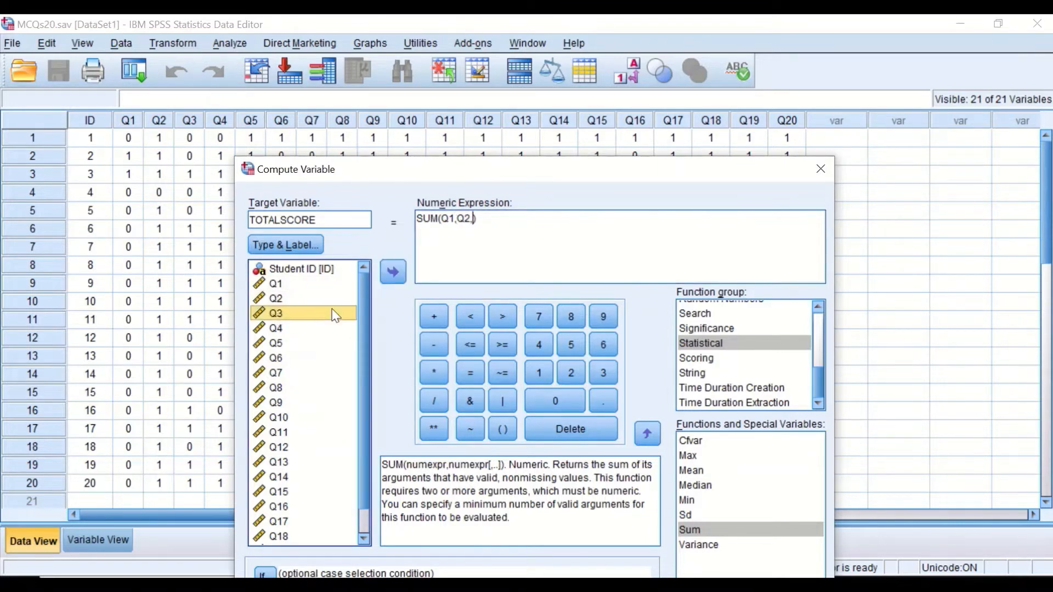
{"action": "left_click", "coordinate": [390, 273]}
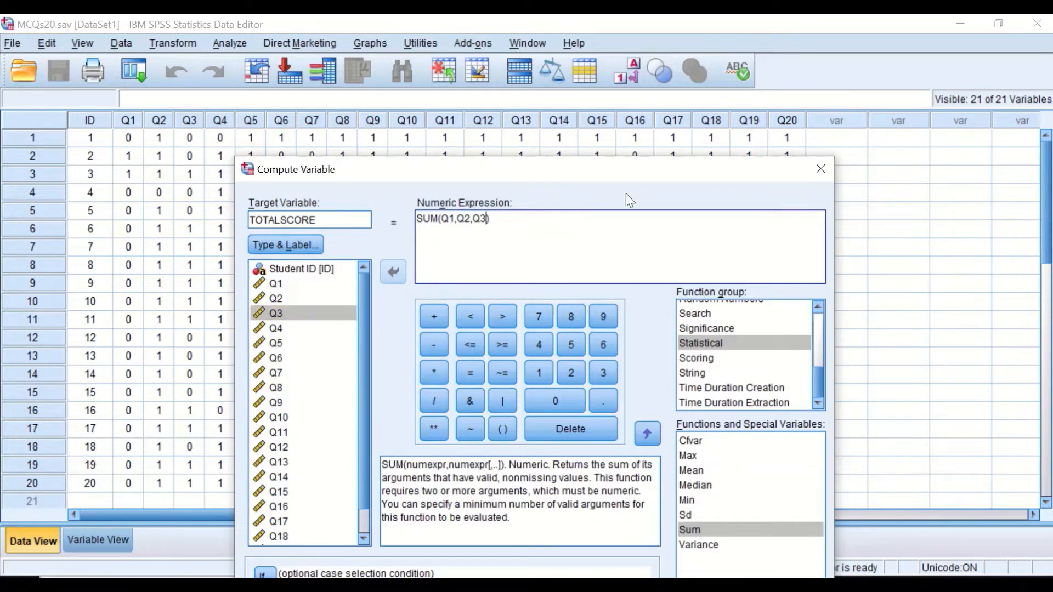
Copy the comma-separated list Q1 to Q20 from the Plus.docx document in Word.
{"action": "left_click_drag", "start_coordinate": [640, 170], "coordinate": [718, 93]}
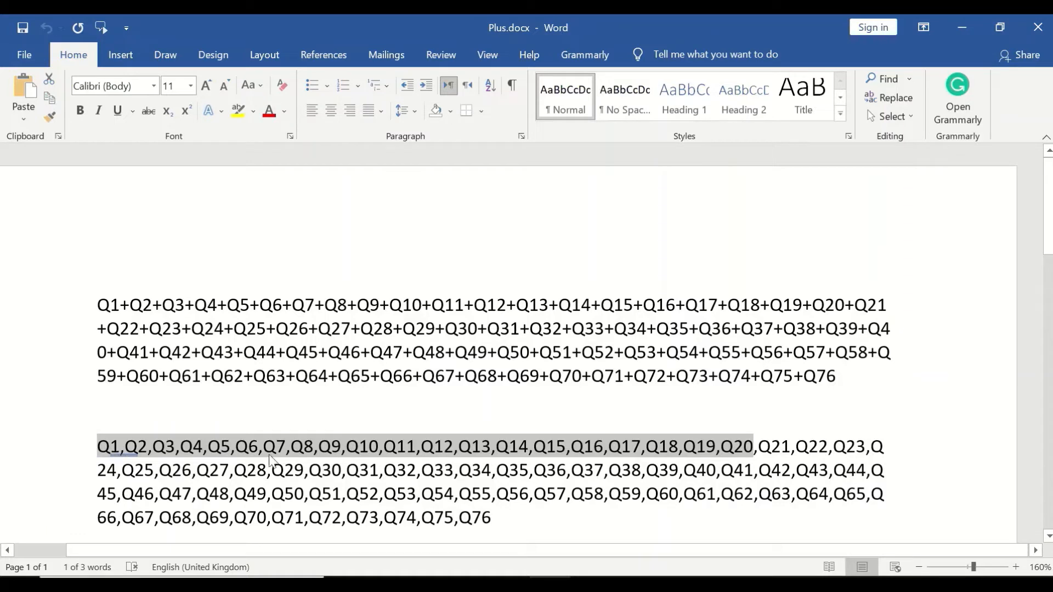
{"action": "left_click", "coordinate": [118, 446]}
{"action": "left_click_drag", "start_coordinate": [538, 445], "coordinate": [753, 447]}
{"action": "right_click", "coordinate": [679, 455]}
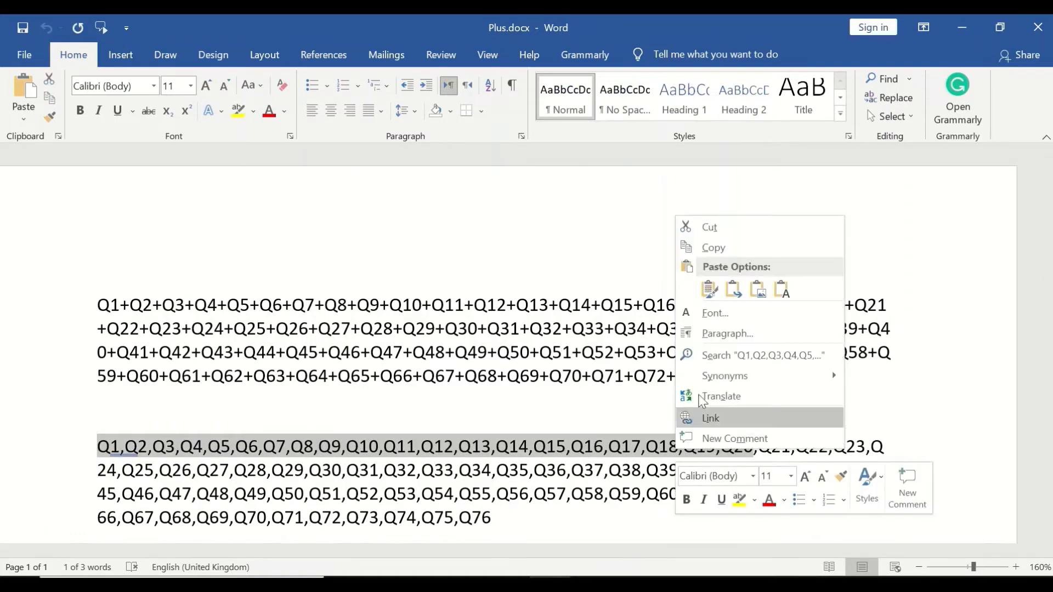
{"action": "left_click", "coordinate": [728, 245]}
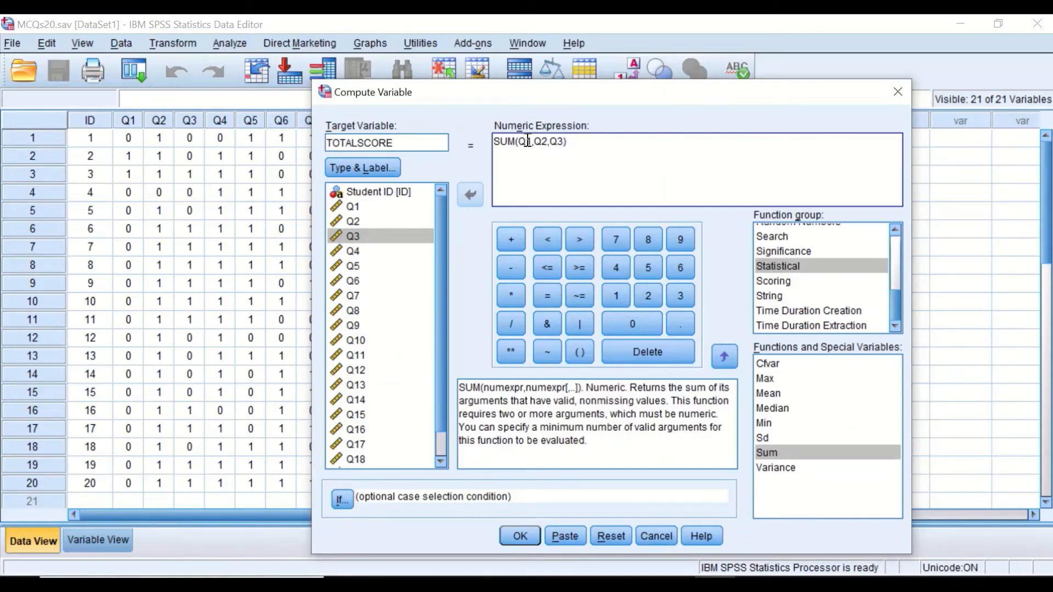
Replace the SUM arguments in SPSS with the copied Q1 to Q20 list, run the computation and return to the data editor.
{"action": "left_click_drag", "start_coordinate": [518, 143], "coordinate": [566, 144]}
{"action": "key", "text": "Delete"}
{"action": "key", "text": "ctrl+v"}
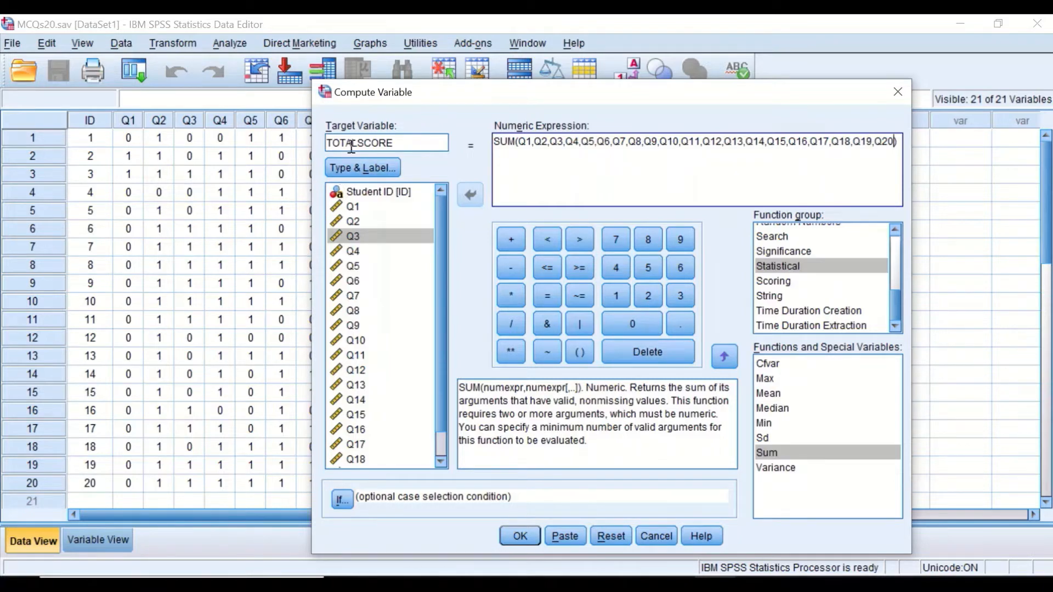
{"action": "left_click", "coordinate": [521, 535]}
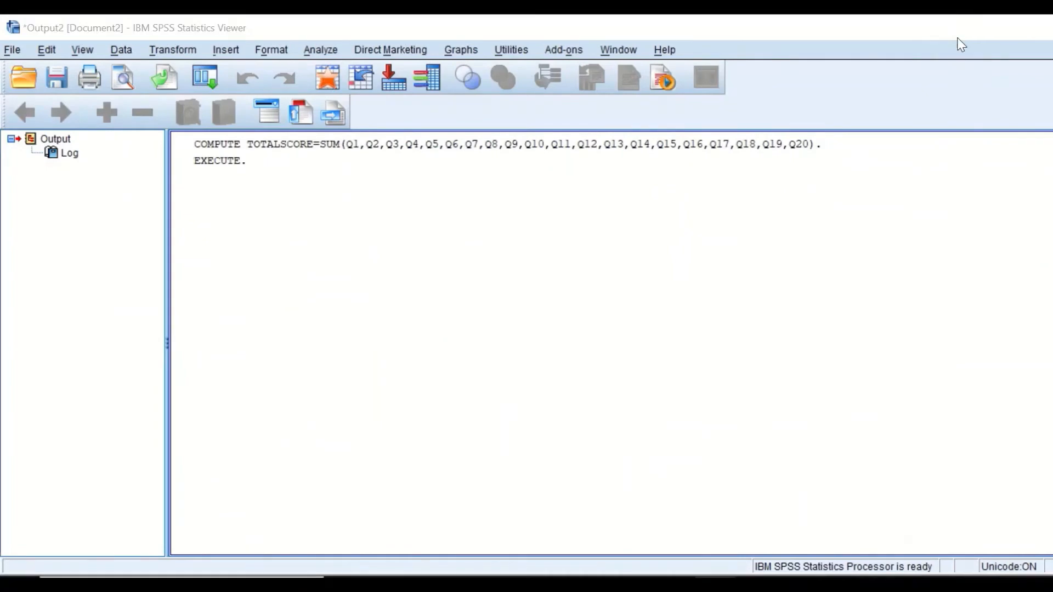
{"action": "left_click", "coordinate": [960, 34]}
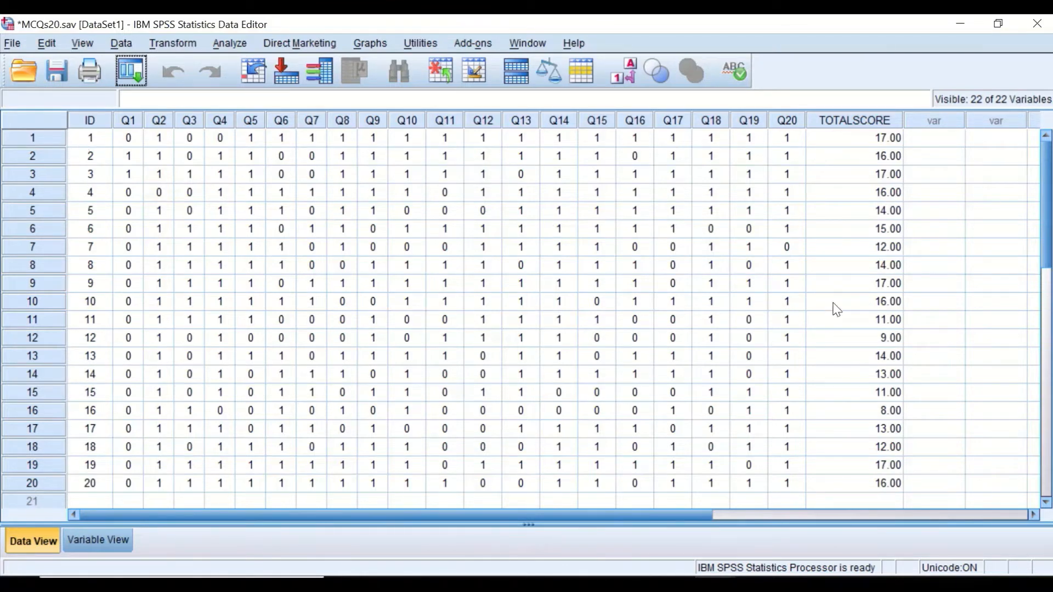
Set the TOTALSCORE variable to 0 decimals and Center alignment in its variable properties.
{"action": "left_click", "coordinate": [862, 120]}
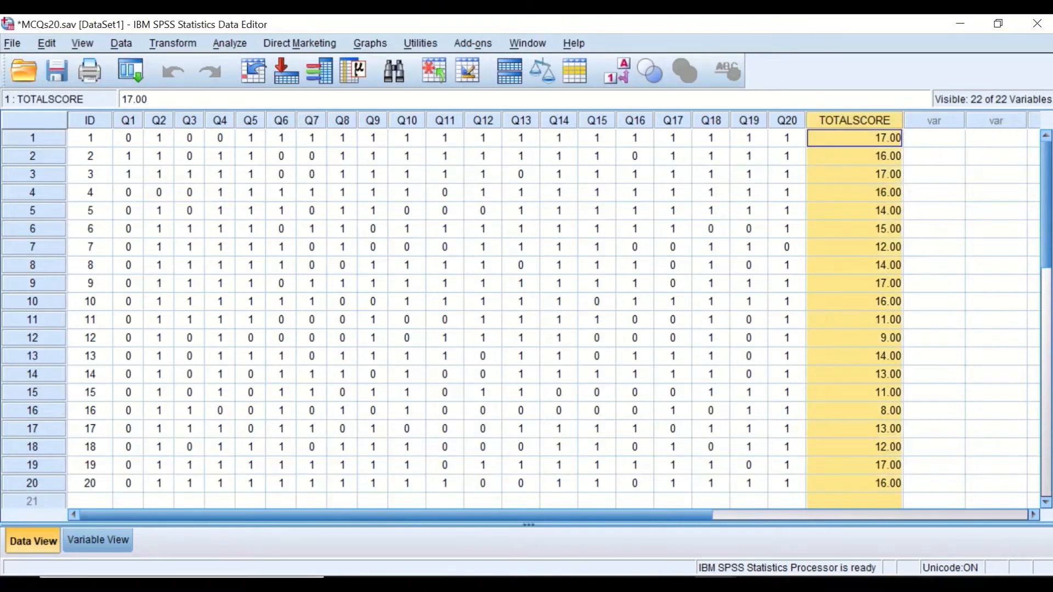
{"action": "left_click", "coordinate": [92, 546]}
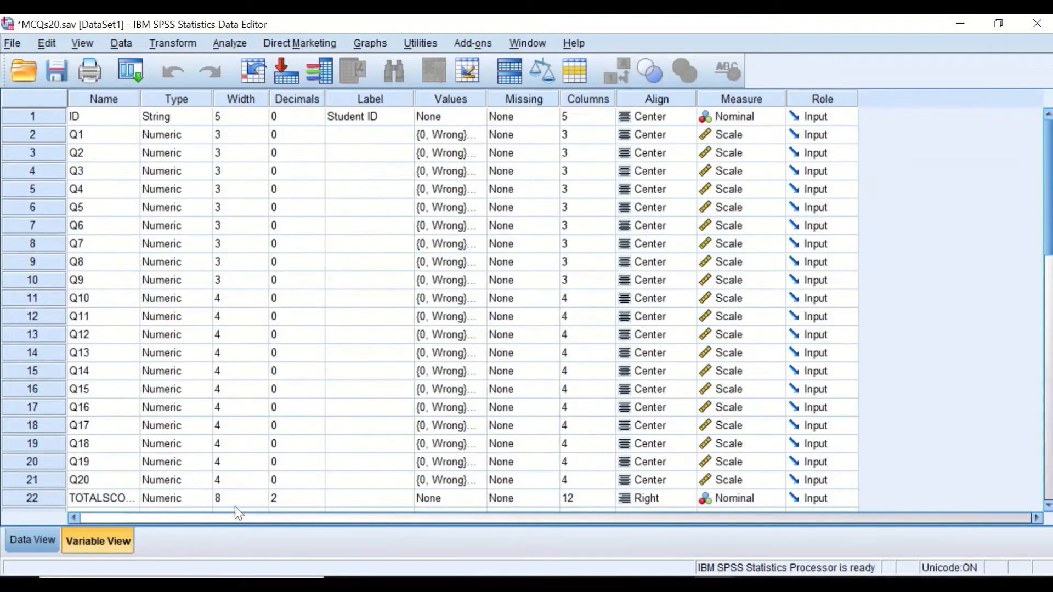
{"action": "left_click", "coordinate": [318, 503]}
{"action": "left_click", "coordinate": [318, 502]}
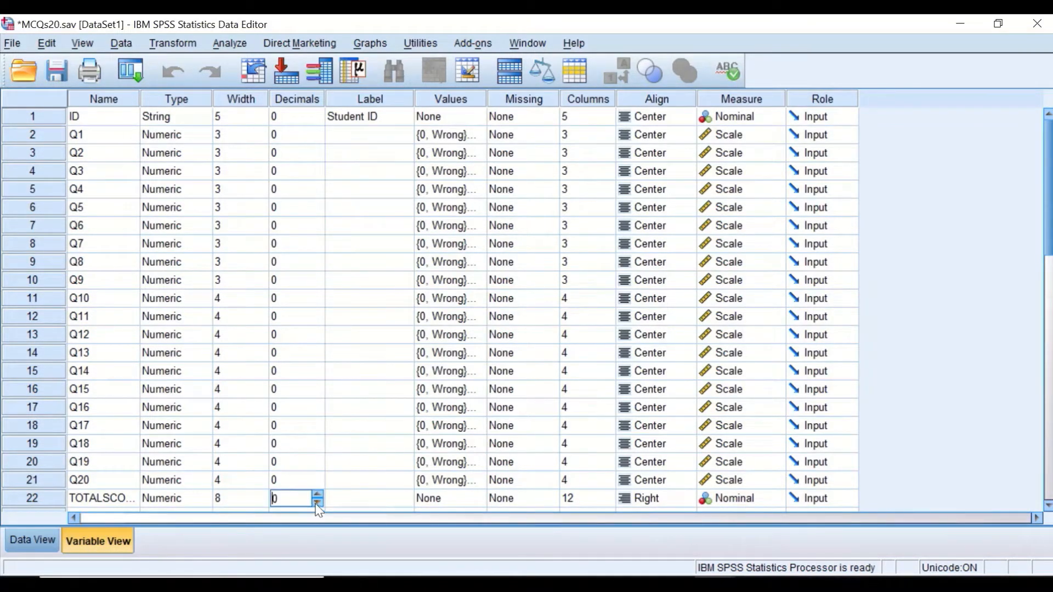
{"action": "left_click", "coordinate": [666, 498]}
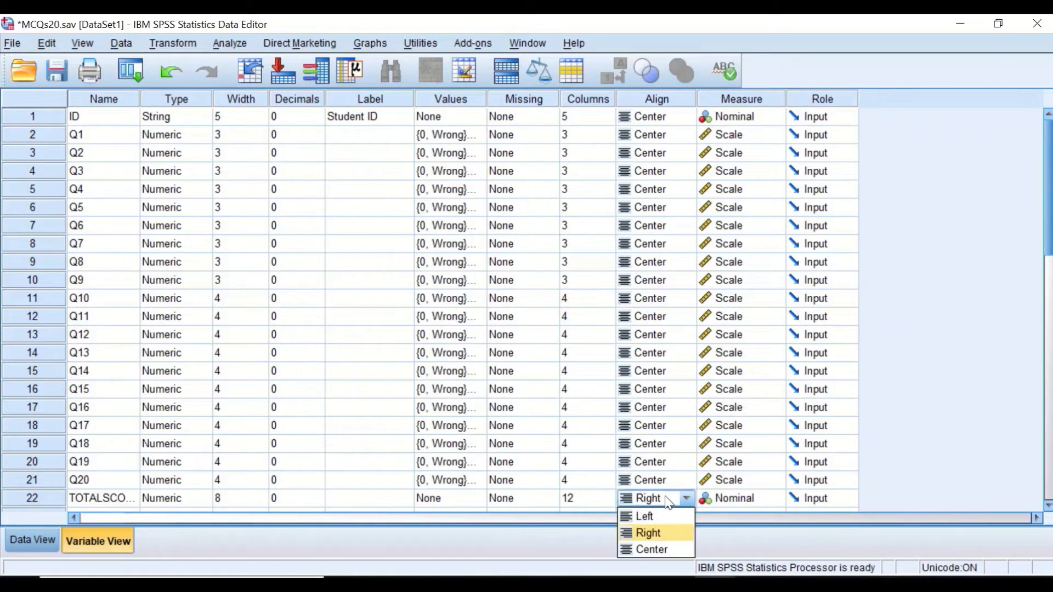
{"action": "left_click", "coordinate": [659, 546]}
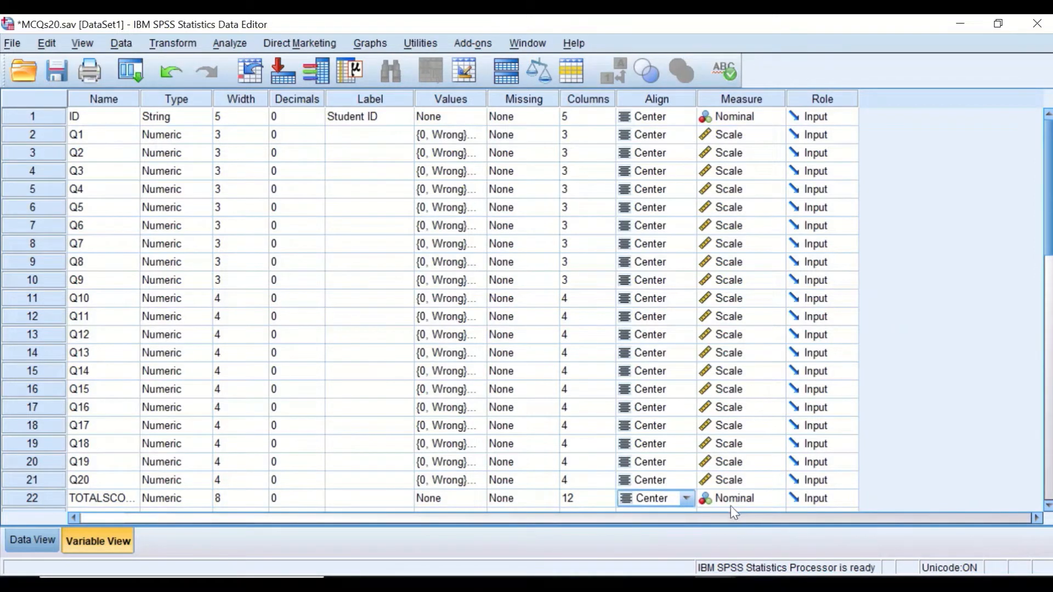
Set the TOTALSCORE variable's measure to Scale and column width to 6, and check its scores in the data view.
{"action": "left_click", "coordinate": [730, 505]}
{"action": "left_click", "coordinate": [726, 514]}
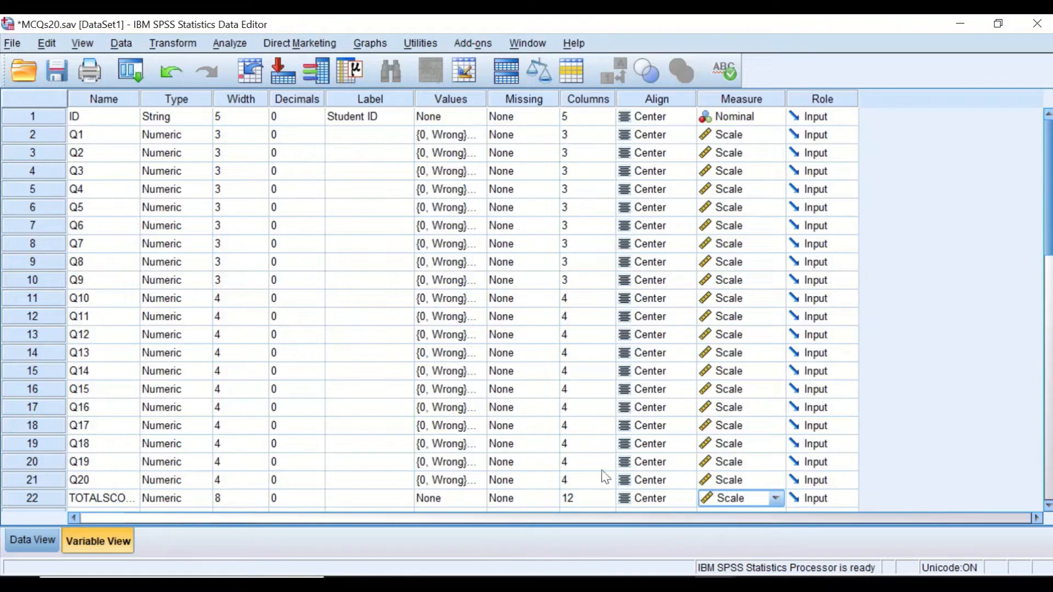
{"action": "left_click", "coordinate": [584, 501]}
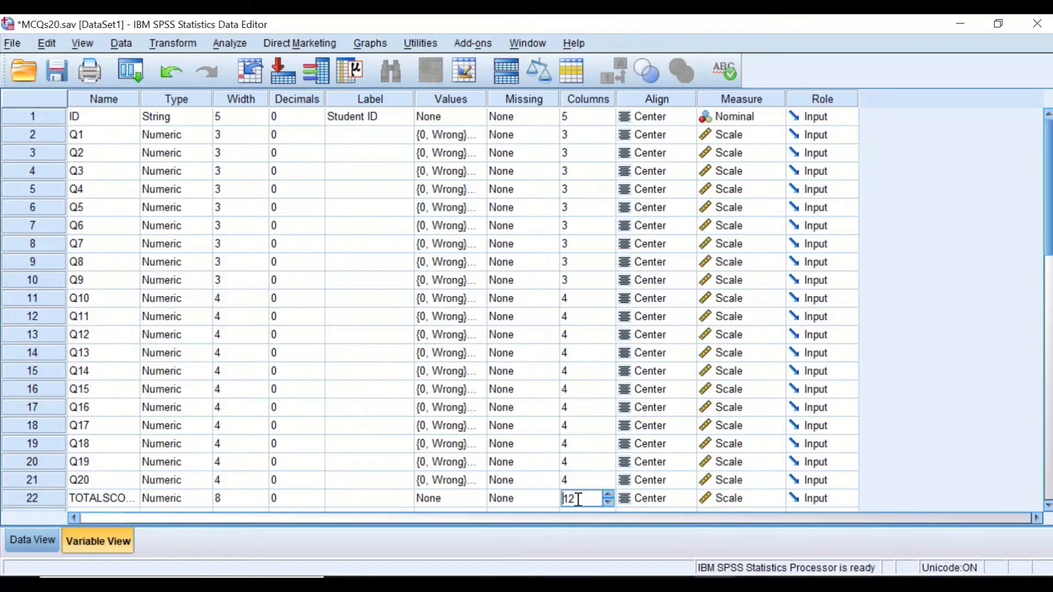
{"action": "left_click", "coordinate": [571, 499]}
{"action": "double_click", "coordinate": [570, 501]}
{"action": "type", "text": "6"}
{"action": "left_click", "coordinate": [41, 539]}
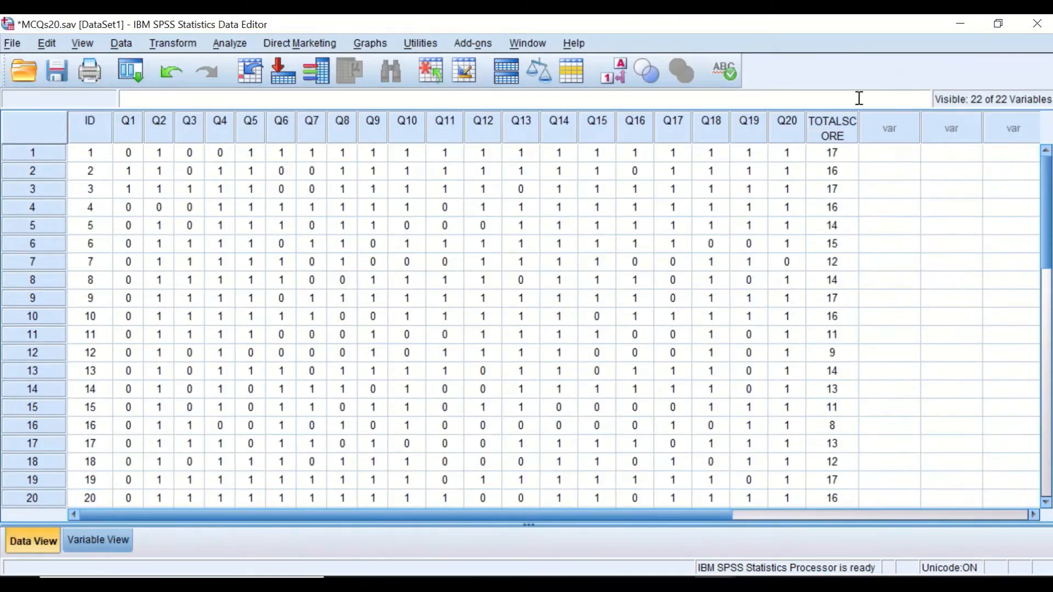
{"action": "scroll", "coordinate": [843, 193], "scroll_direction": "down", "scroll_amount": 1}
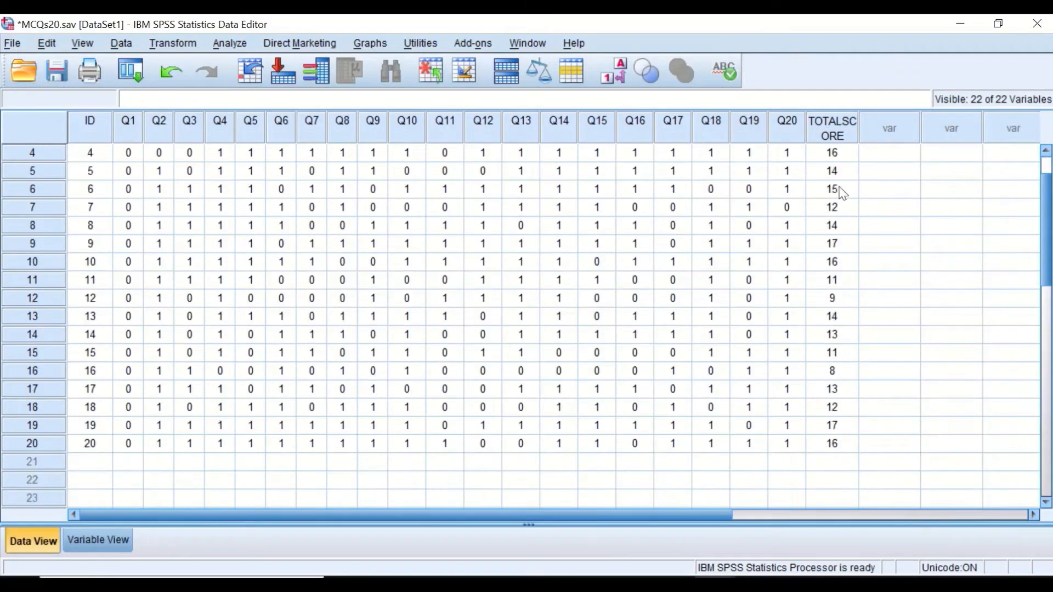
{"action": "scroll", "coordinate": [839, 197], "scroll_direction": "up", "scroll_amount": 1}
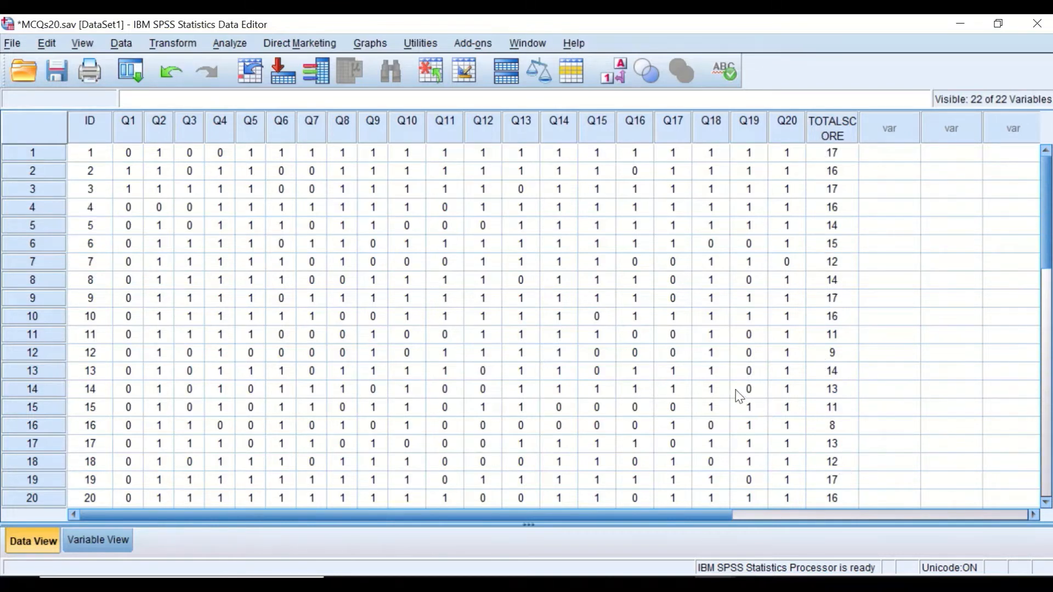
Sort the cases by TOTALSCORE in descending order and review the sorted scores in the data editor.
{"action": "left_click", "coordinate": [122, 44]}
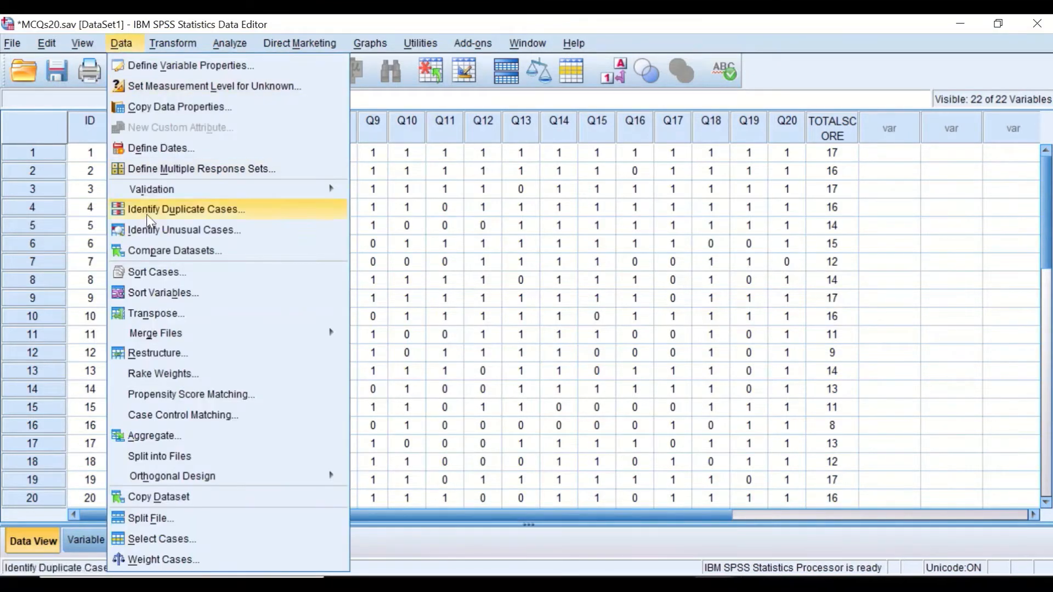
{"action": "left_click", "coordinate": [163, 274]}
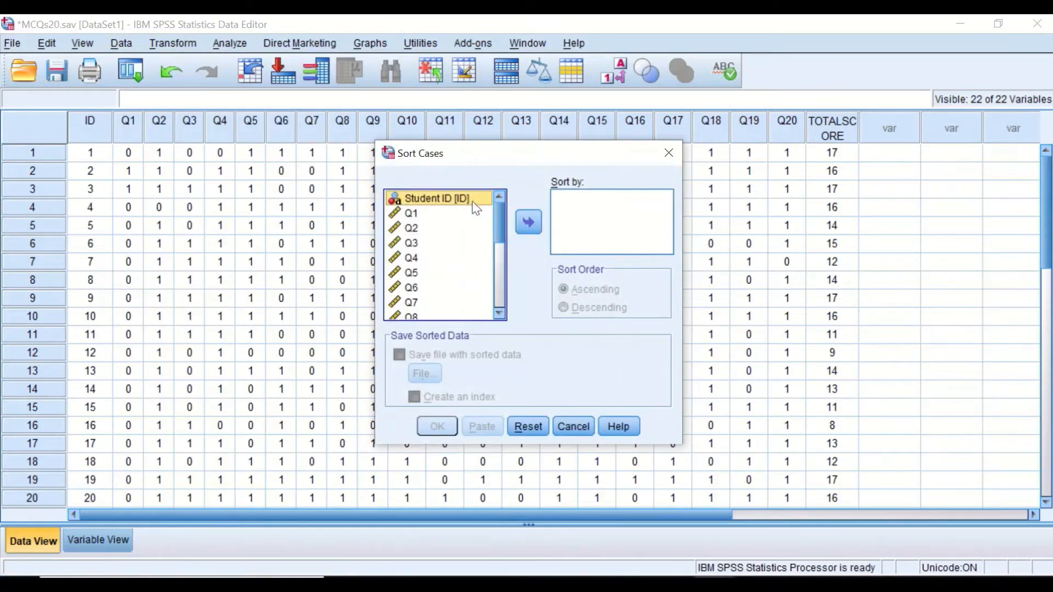
{"action": "scroll", "coordinate": [494, 230], "scroll_direction": "down", "scroll_amount": 5}
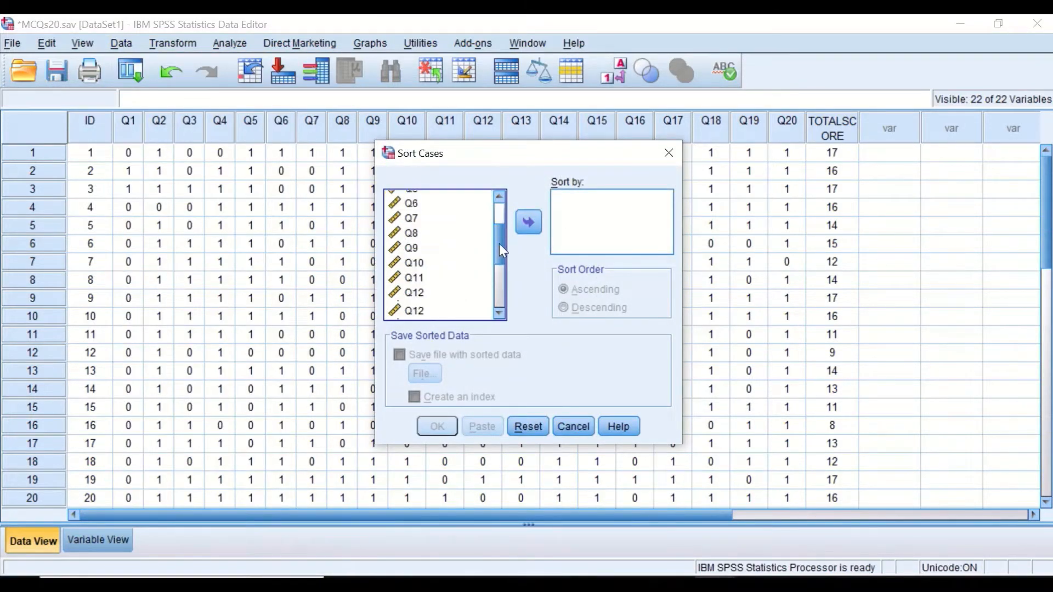
{"action": "left_click", "coordinate": [433, 312]}
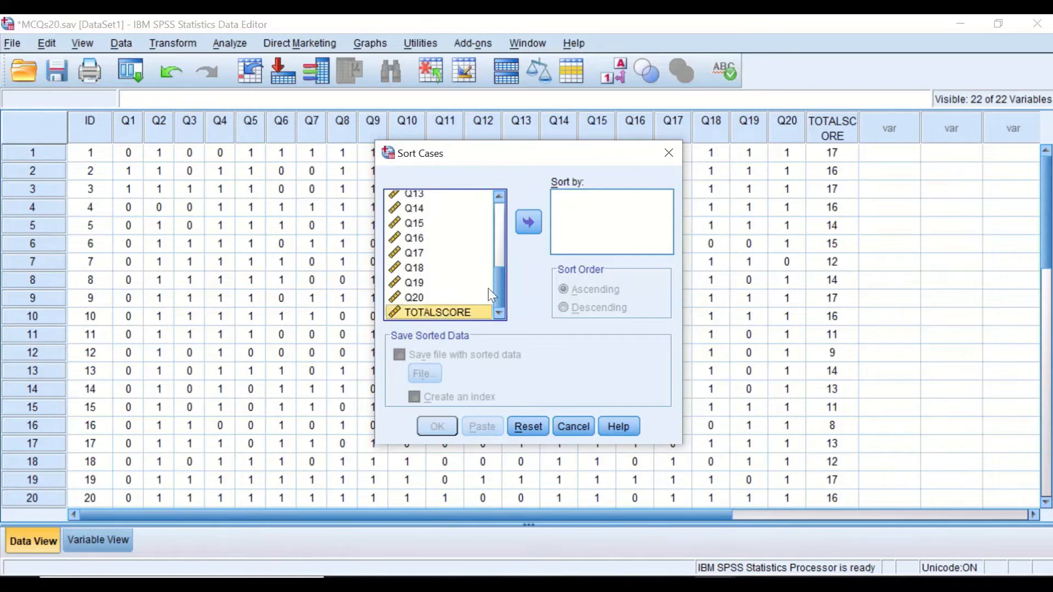
{"action": "left_click", "coordinate": [522, 223]}
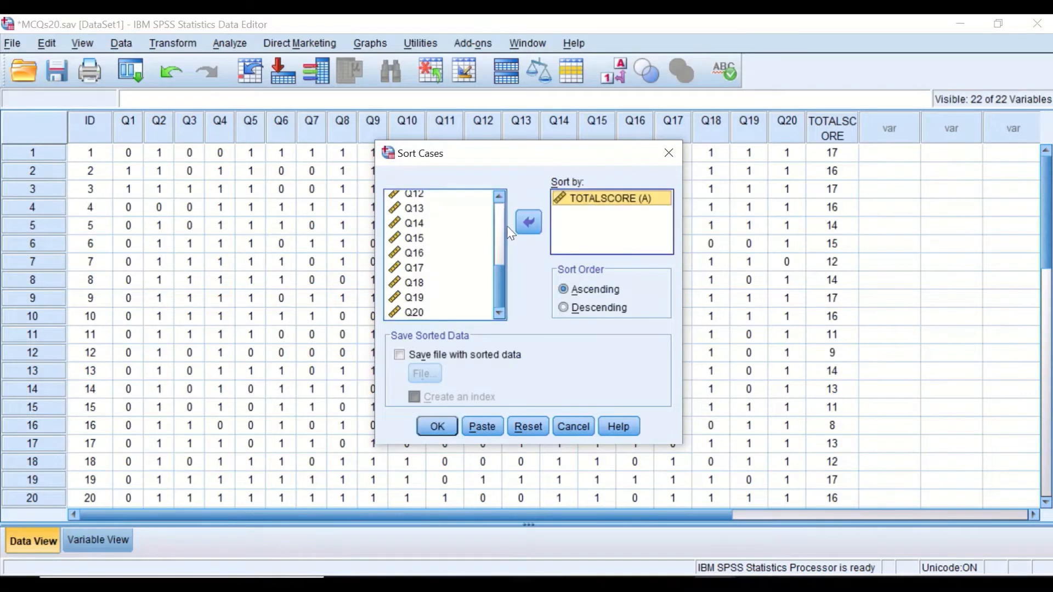
{"action": "left_click", "coordinate": [580, 309]}
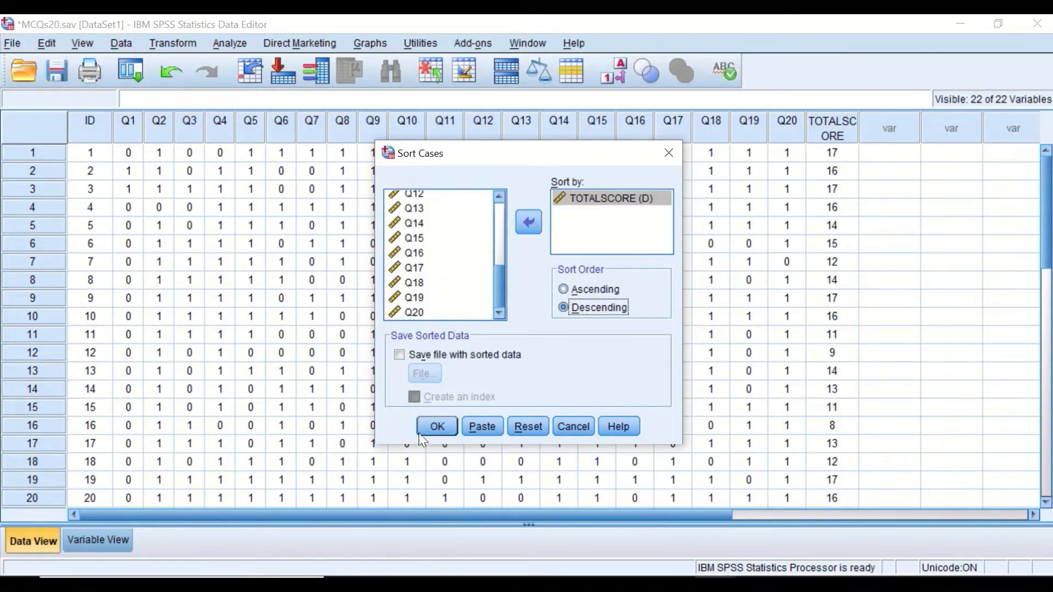
{"action": "left_click", "coordinate": [433, 429]}
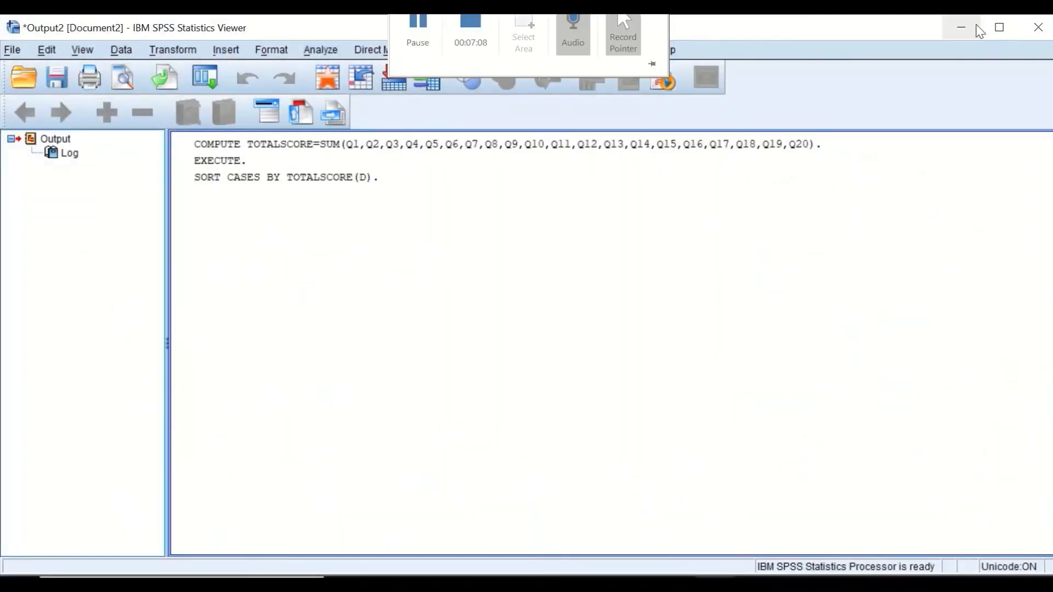
{"action": "left_click", "coordinate": [965, 26]}
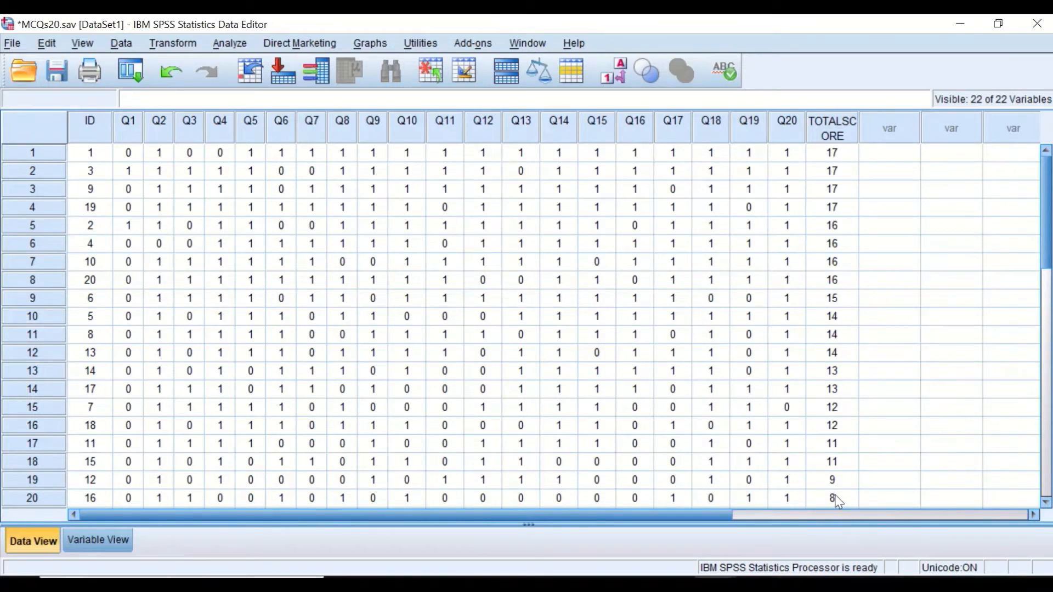
{"action": "scroll", "coordinate": [835, 495], "scroll_direction": "down", "scroll_amount": 1}
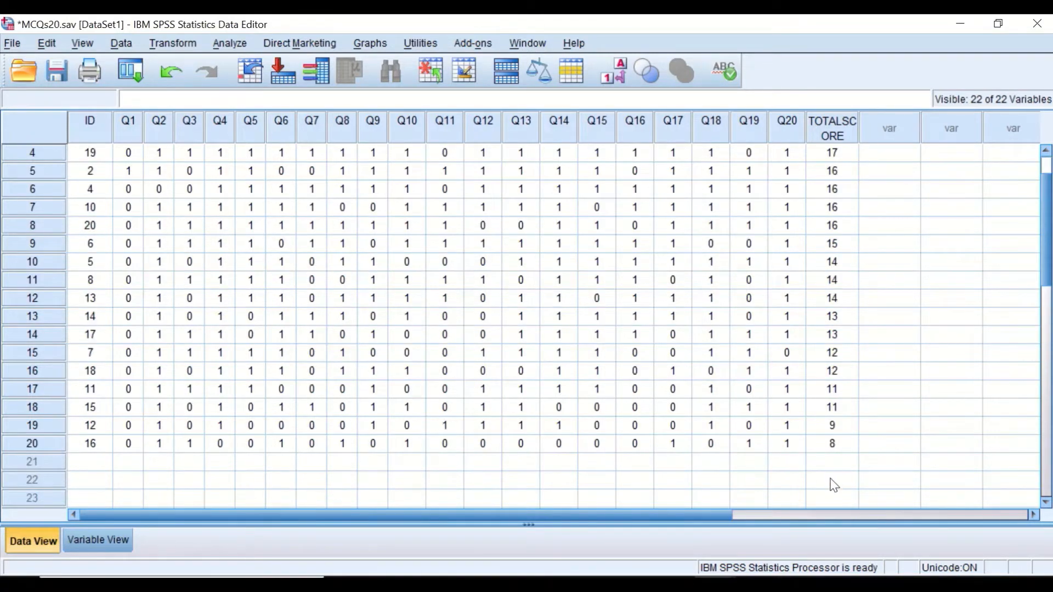
{"action": "scroll", "coordinate": [825, 463], "scroll_direction": "up", "scroll_amount": 1}
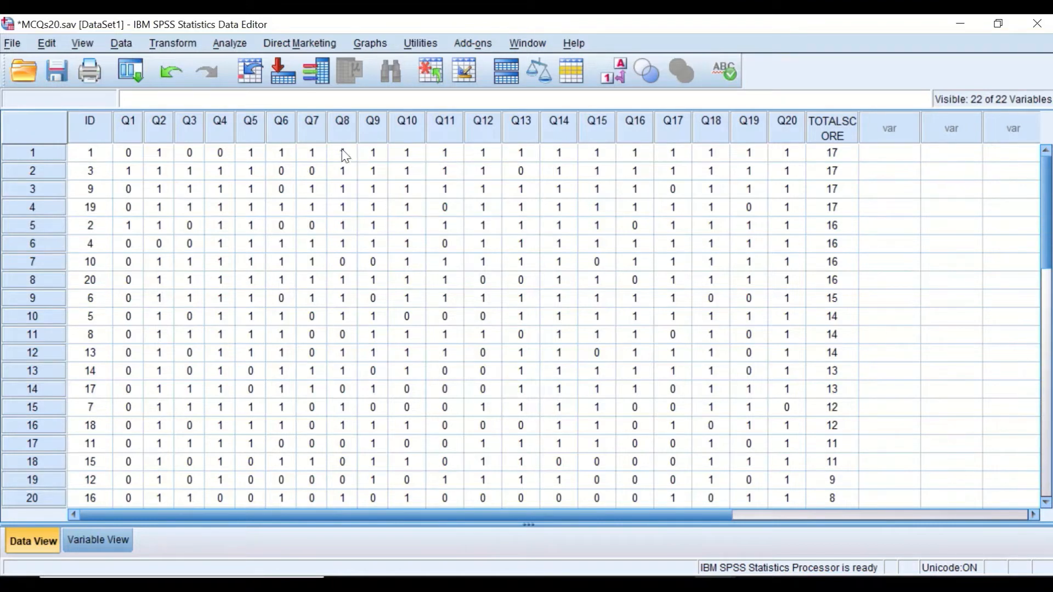
Transpose the variables Q1 through Q20 and TOTALSCORE, using Student ID as the name variable.
{"action": "left_click", "coordinate": [122, 42]}
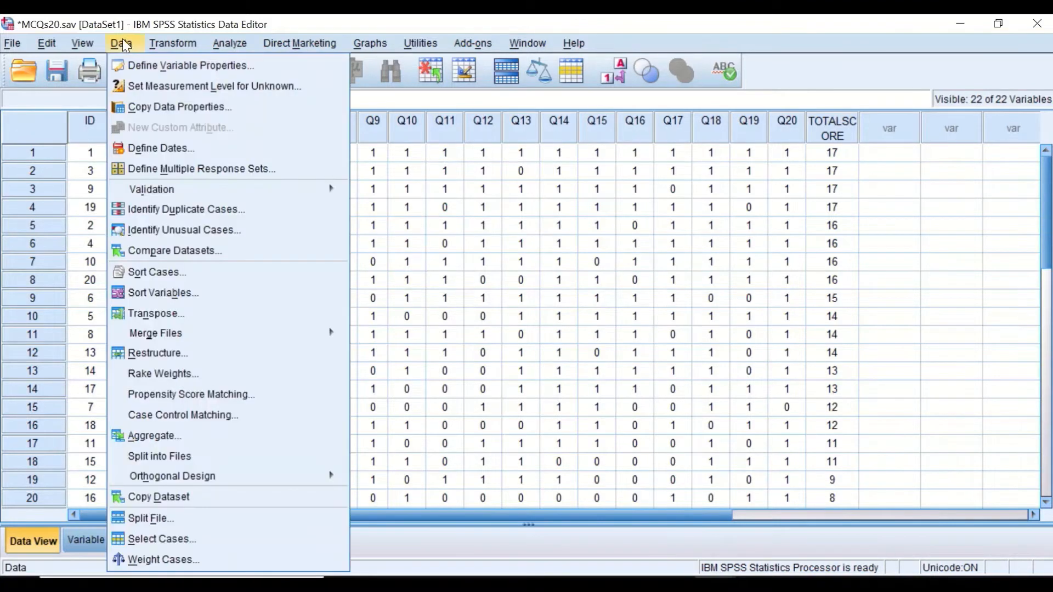
{"action": "left_click", "coordinate": [144, 315]}
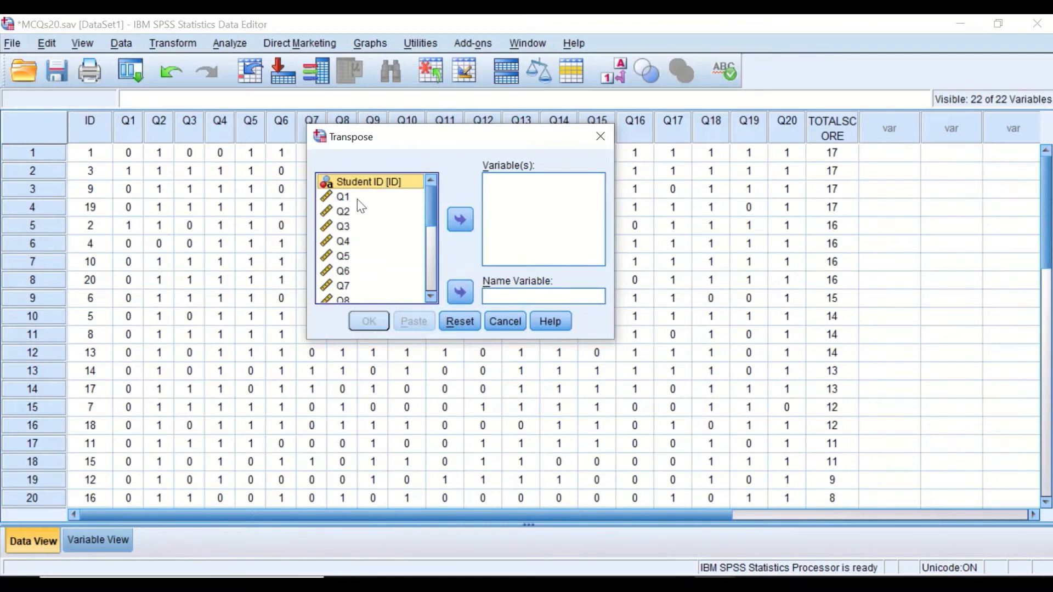
{"action": "left_click", "coordinate": [409, 198]}
{"action": "left_click_drag", "start_coordinate": [427, 195], "coordinate": [420, 277]}
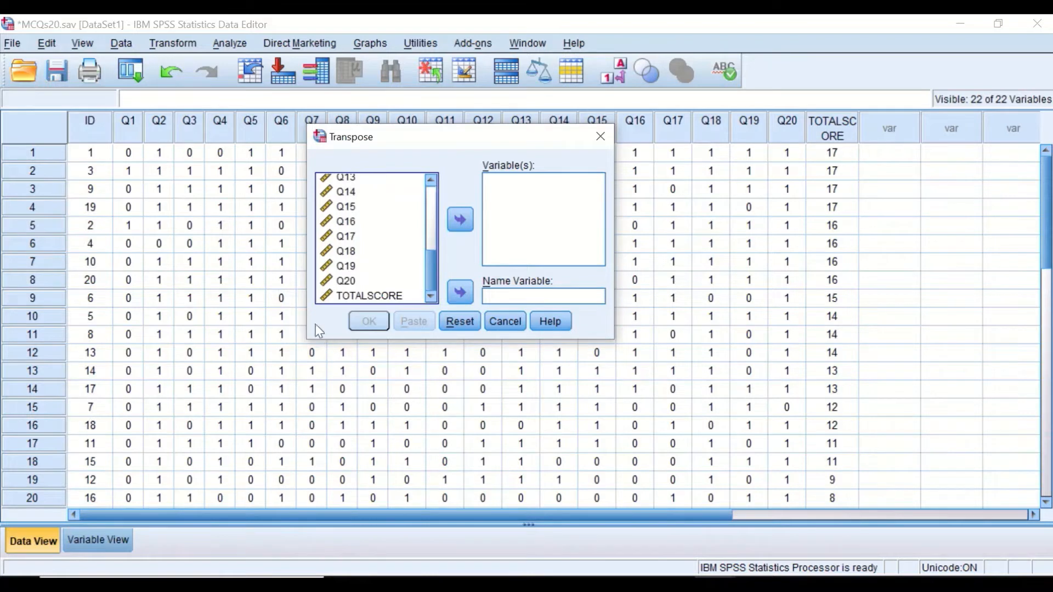
{"action": "left_click", "coordinate": [382, 295], "text": "shift"}
{"action": "left_click", "coordinate": [460, 219]}
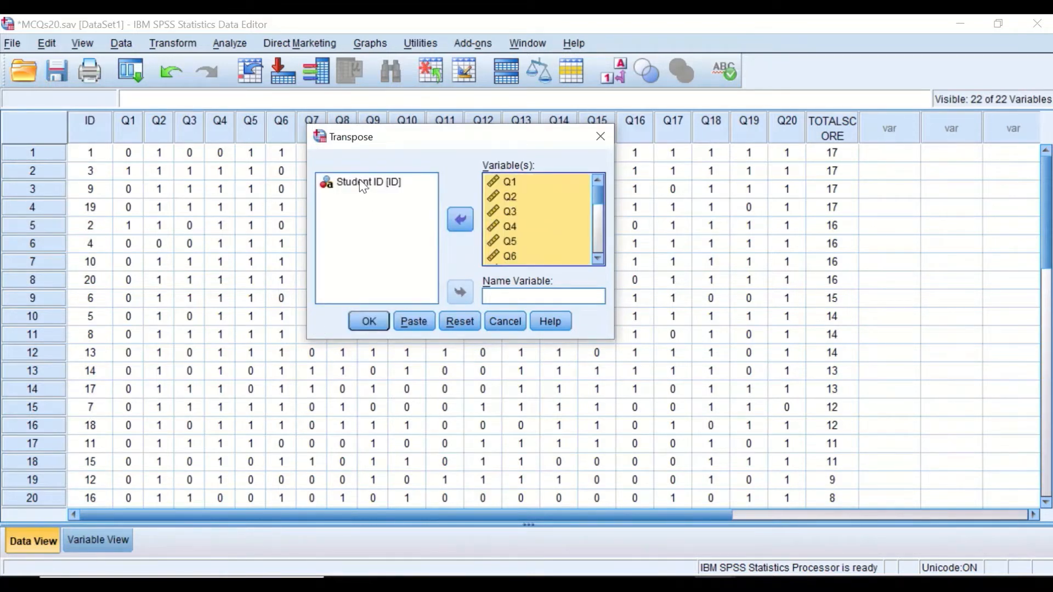
{"action": "left_click_drag", "start_coordinate": [362, 186], "coordinate": [502, 293]}
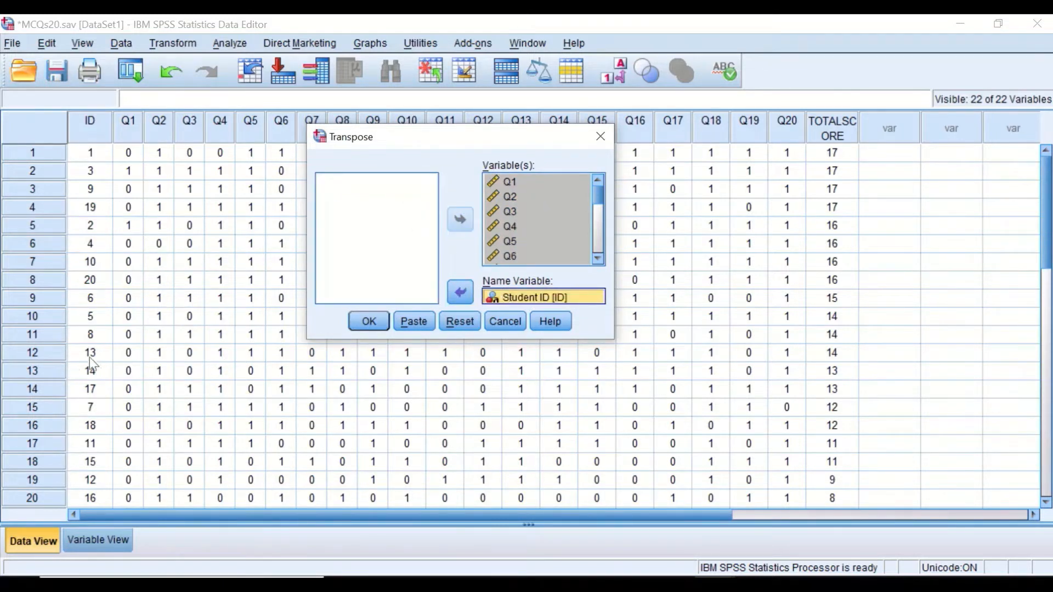
{"action": "left_click", "coordinate": [368, 322]}
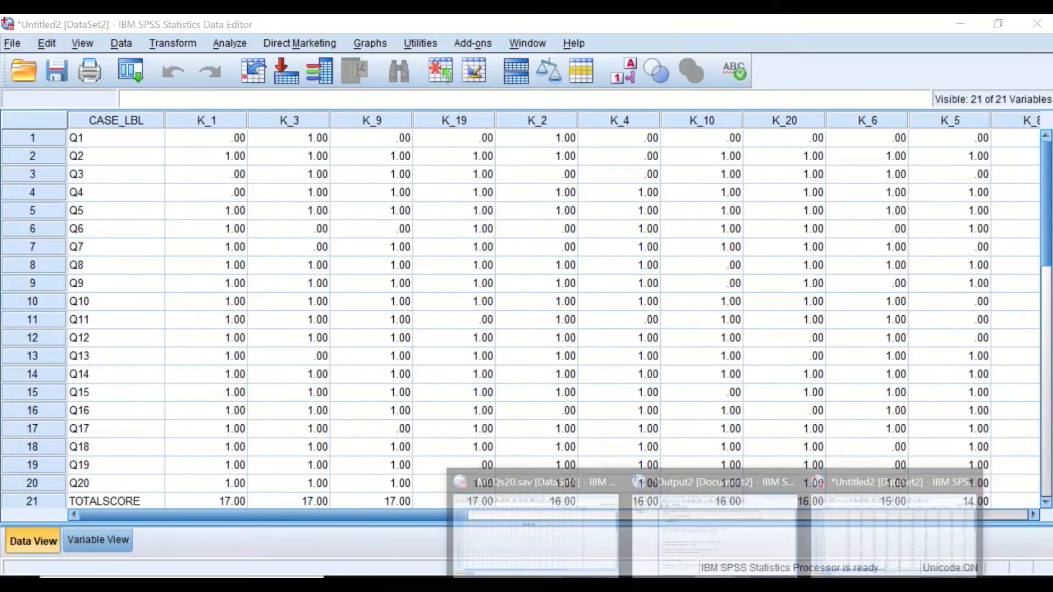
Compare the student IDs in MCQs20.sav with the variable names in the transposed dataset.
{"action": "left_click", "coordinate": [557, 536]}
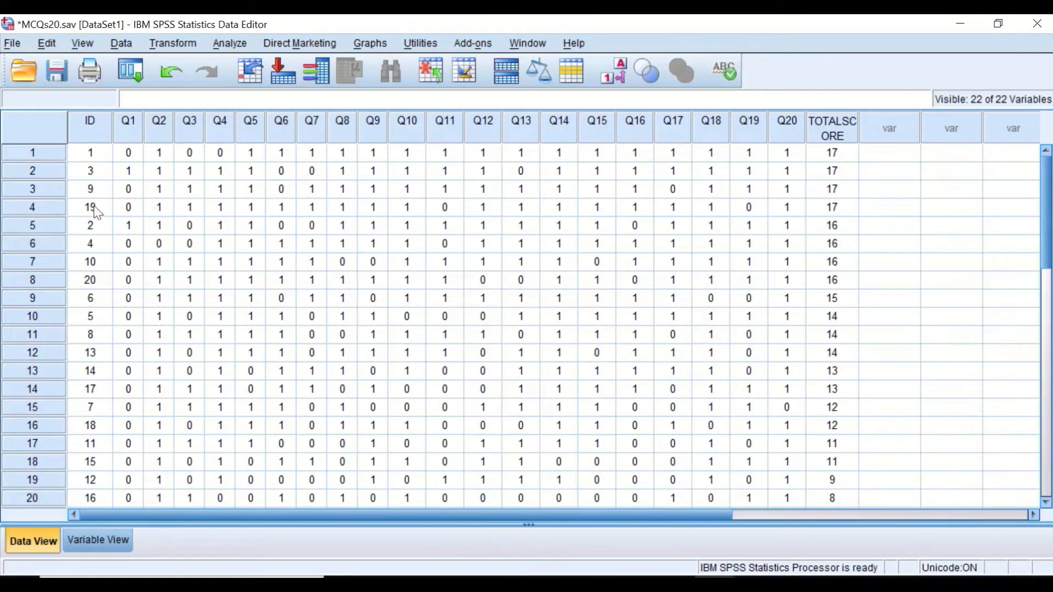
{"action": "mouse_move", "coordinate": [715, 571]}
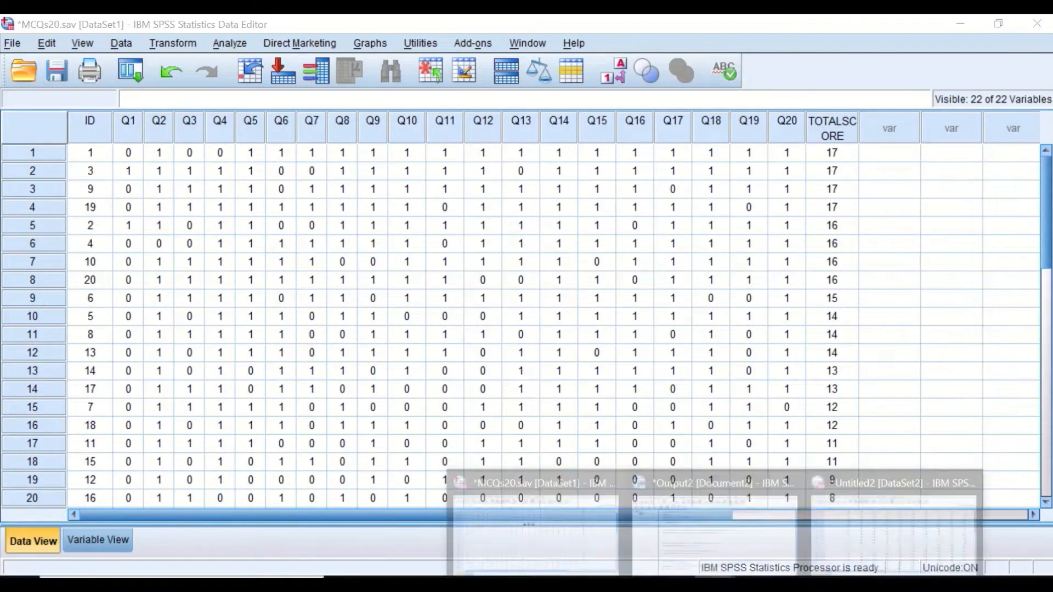
{"action": "left_click", "coordinate": [842, 545]}
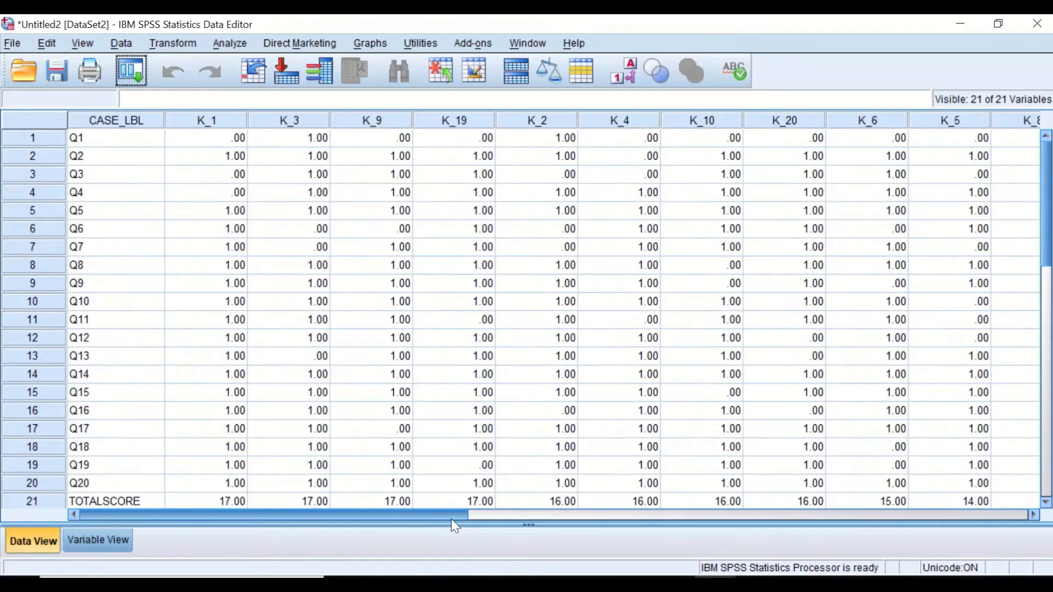
{"action": "left_click_drag", "start_coordinate": [428, 519], "coordinate": [175, 512]}
Set the decimals of variable K_1 to 0 in the transposed dataset's variable properties.
{"action": "left_click", "coordinate": [104, 540]}
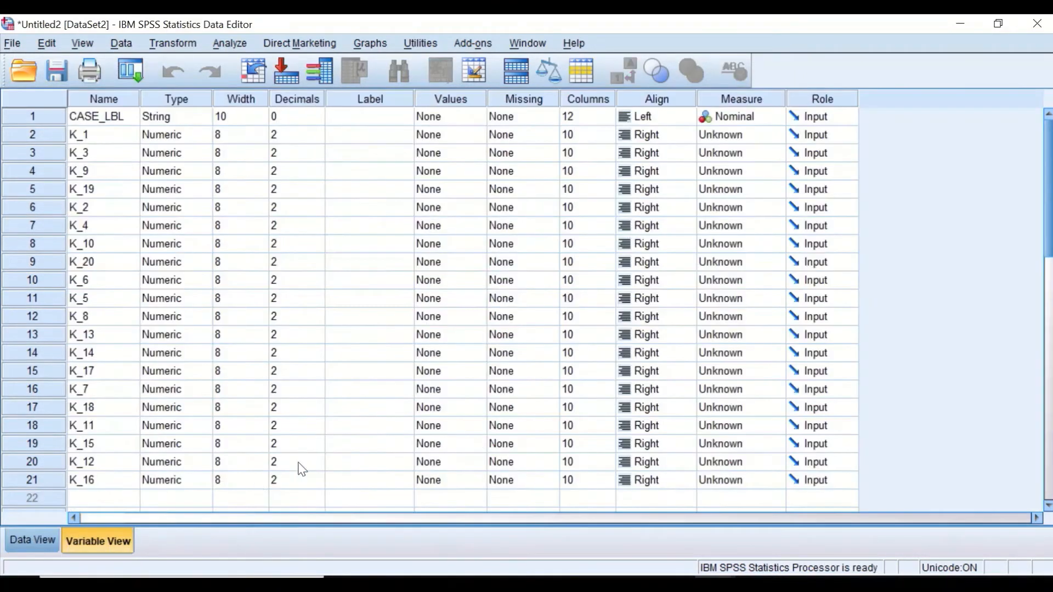
{"action": "left_click", "coordinate": [315, 138]}
{"action": "left_click_drag", "start_coordinate": [290, 135], "coordinate": [267, 132]}
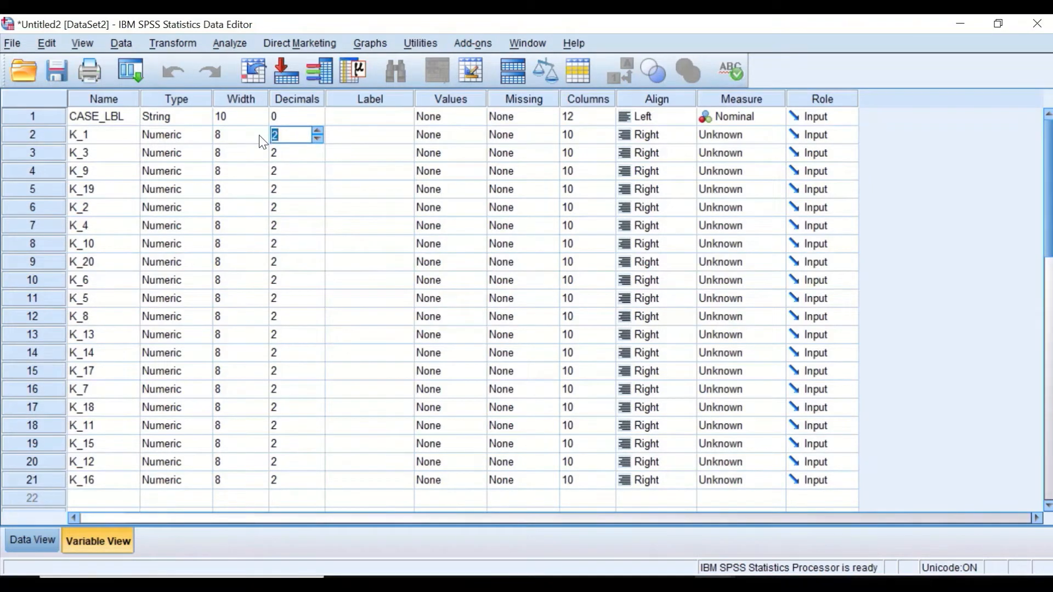
{"action": "type", "text": "0"}
Copy the 0 decimals setting to all remaining variables from K_3 down to K_16.
{"action": "left_click", "coordinate": [288, 152]}
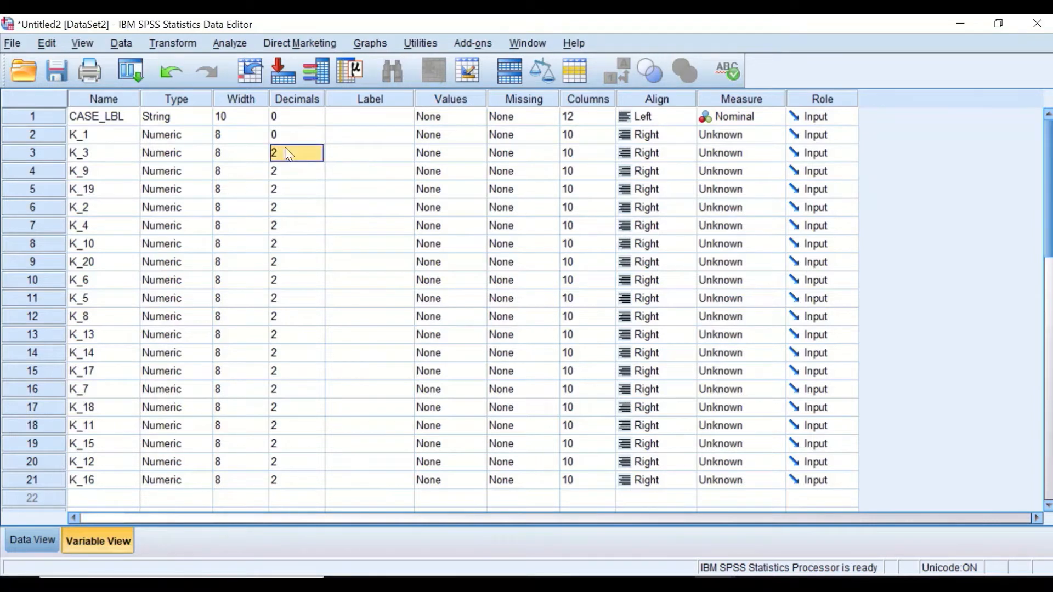
{"action": "left_click", "coordinate": [287, 153]}
{"action": "left_click", "coordinate": [290, 140]}
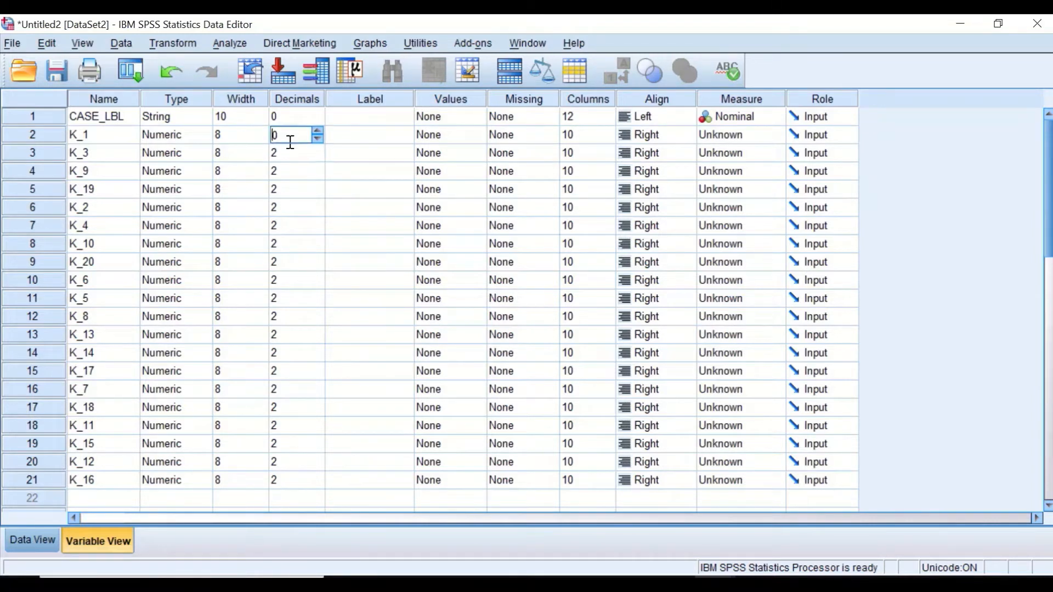
{"action": "left_click", "coordinate": [288, 153]}
{"action": "left_click", "coordinate": [285, 122]}
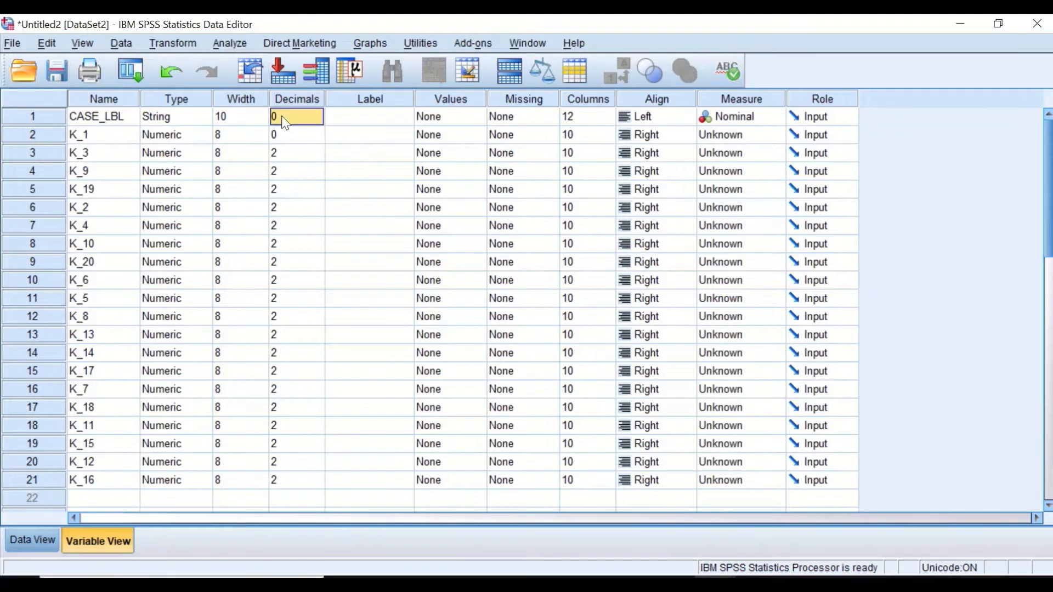
{"action": "right_click", "coordinate": [285, 123]}
{"action": "left_click", "coordinate": [297, 136]}
{"action": "left_click_drag", "start_coordinate": [302, 155], "coordinate": [278, 480]}
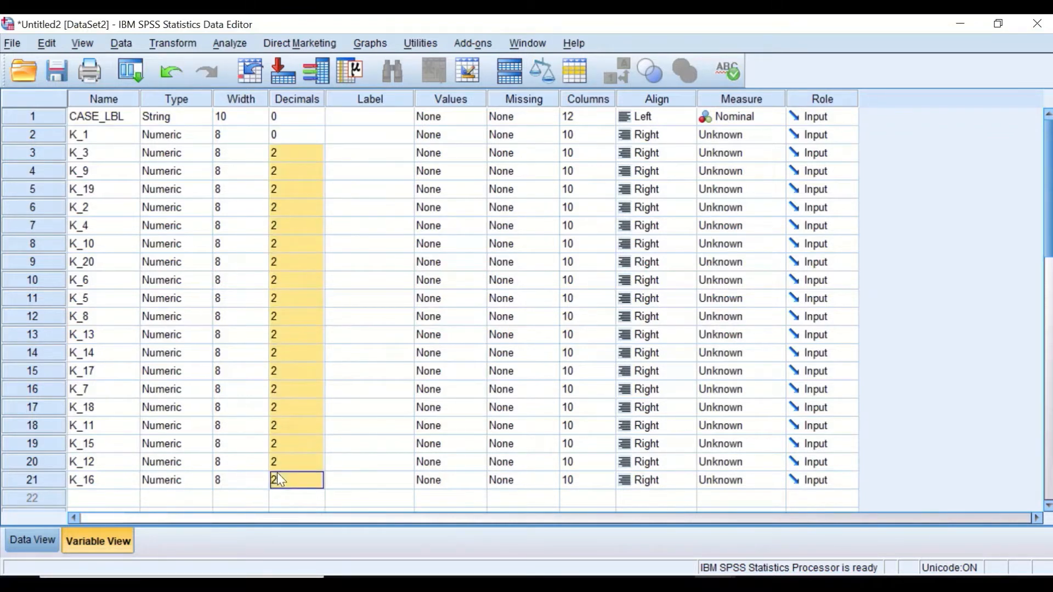
{"action": "right_click", "coordinate": [283, 195]}
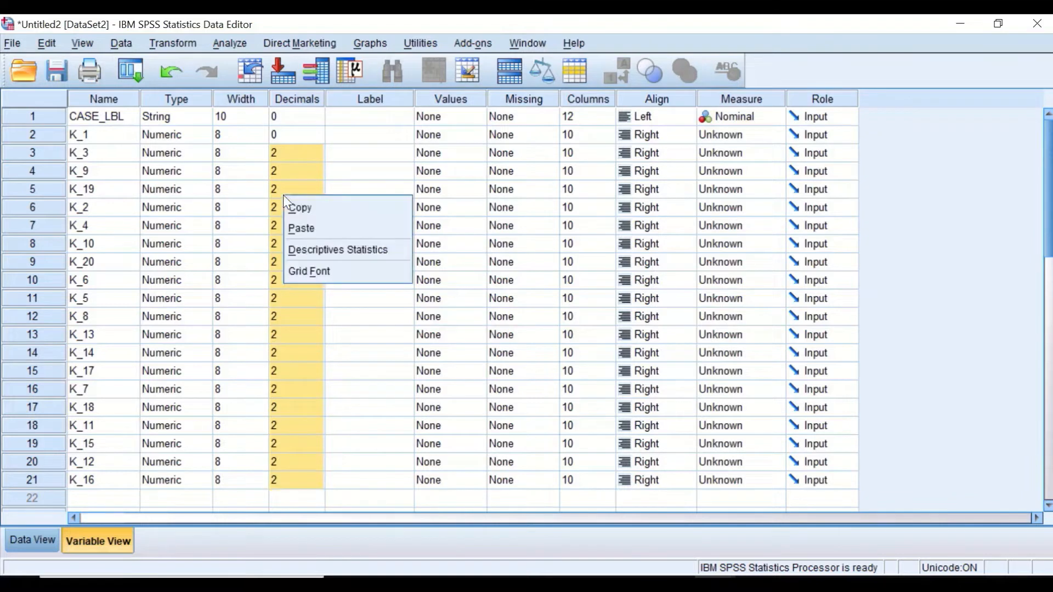
{"action": "left_click", "coordinate": [299, 225]}
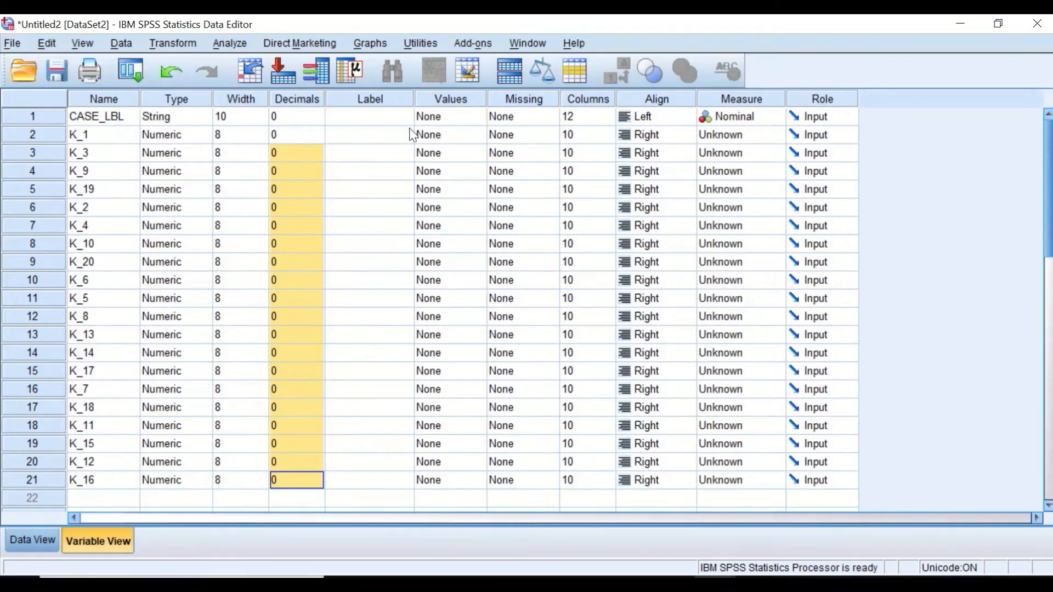
Set the display column width of CASE_LBL and K_1 to 6 in the variable properties.
{"action": "left_click", "coordinate": [597, 123]}
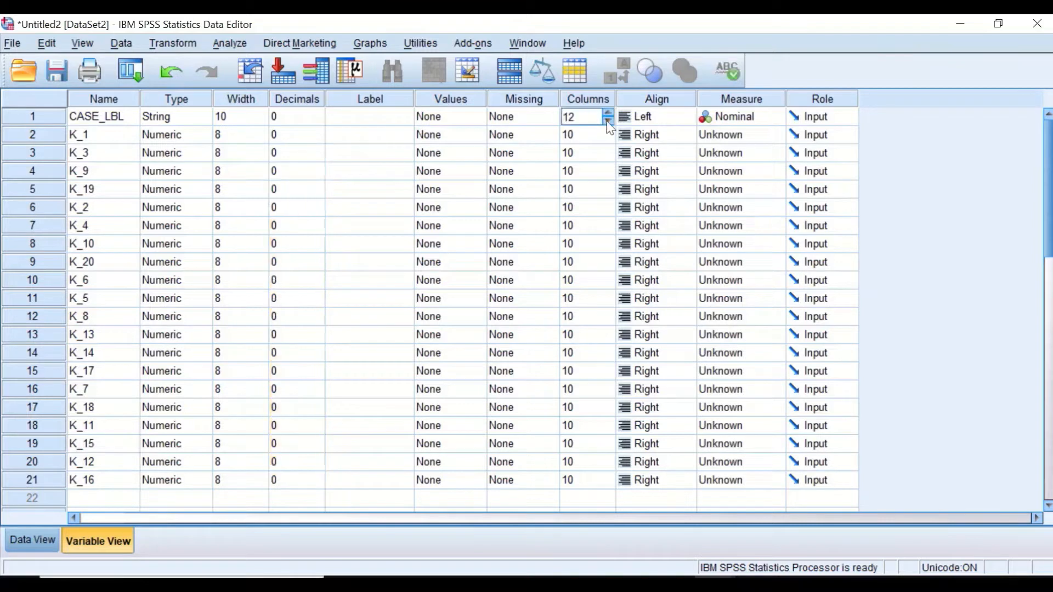
{"action": "left_click_drag", "start_coordinate": [578, 118], "coordinate": [557, 117]}
{"action": "type", "text": "6"}
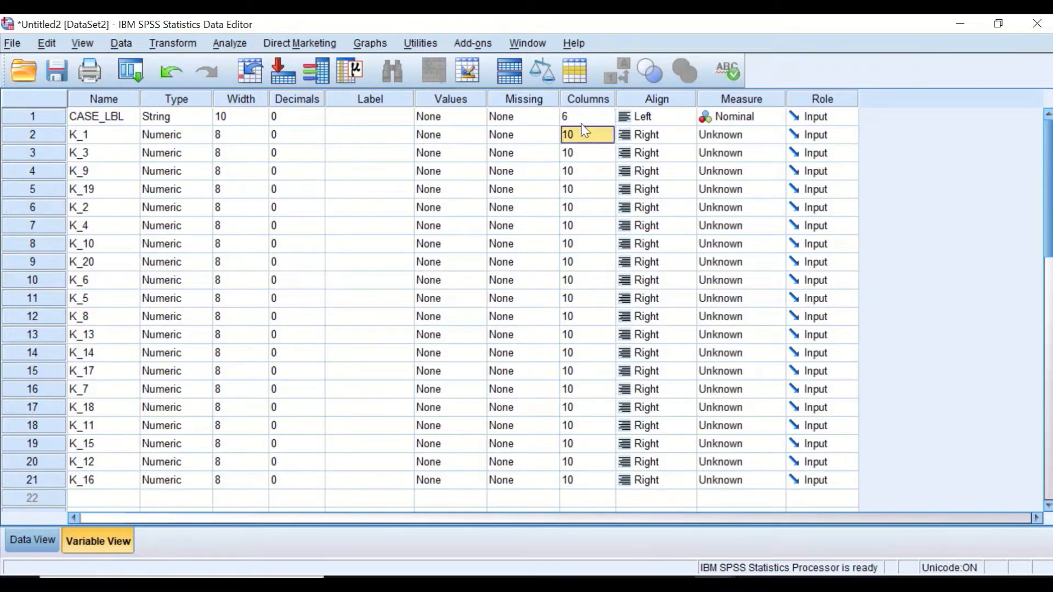
{"action": "left_click", "coordinate": [579, 141]}
{"action": "type", "text": "6"}
{"action": "key", "text": "Return"}
Copy the column width of 6 from CASE_LBL to all variables from K_3 down to K_16.
{"action": "left_click", "coordinate": [578, 116]}
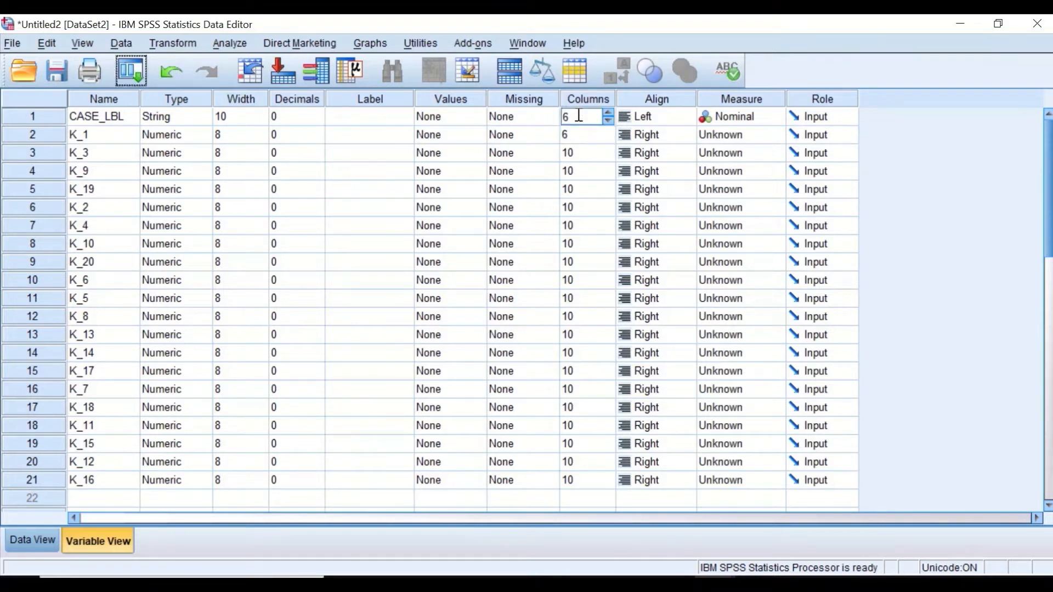
{"action": "double_click", "coordinate": [578, 116]}
{"action": "right_click", "coordinate": [586, 116]}
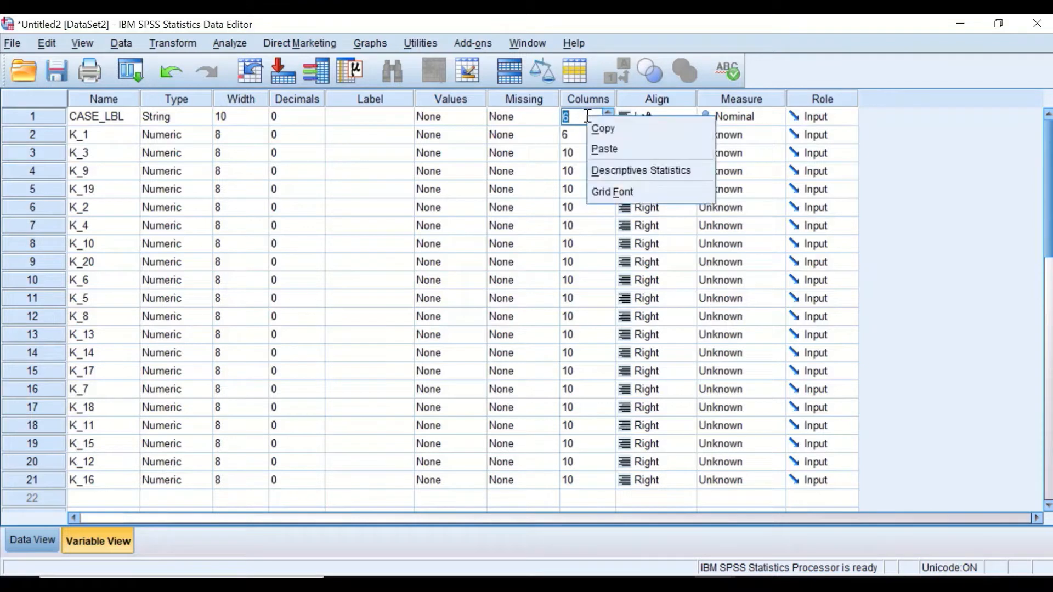
{"action": "left_click", "coordinate": [598, 132]}
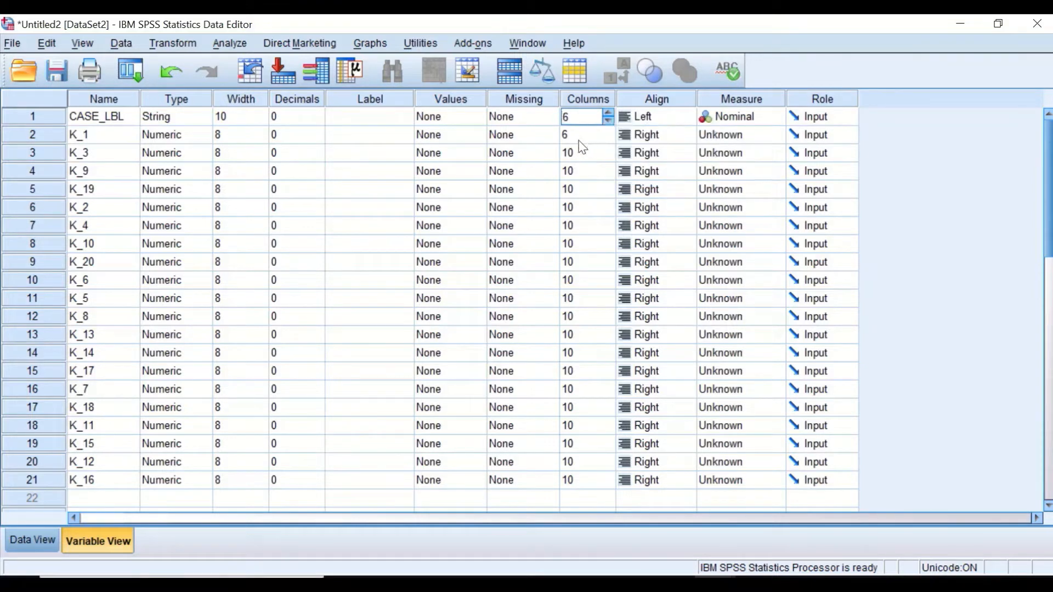
{"action": "left_click_drag", "start_coordinate": [576, 153], "coordinate": [578, 226]}
{"action": "left_click_drag", "start_coordinate": [586, 267], "coordinate": [599, 480]}
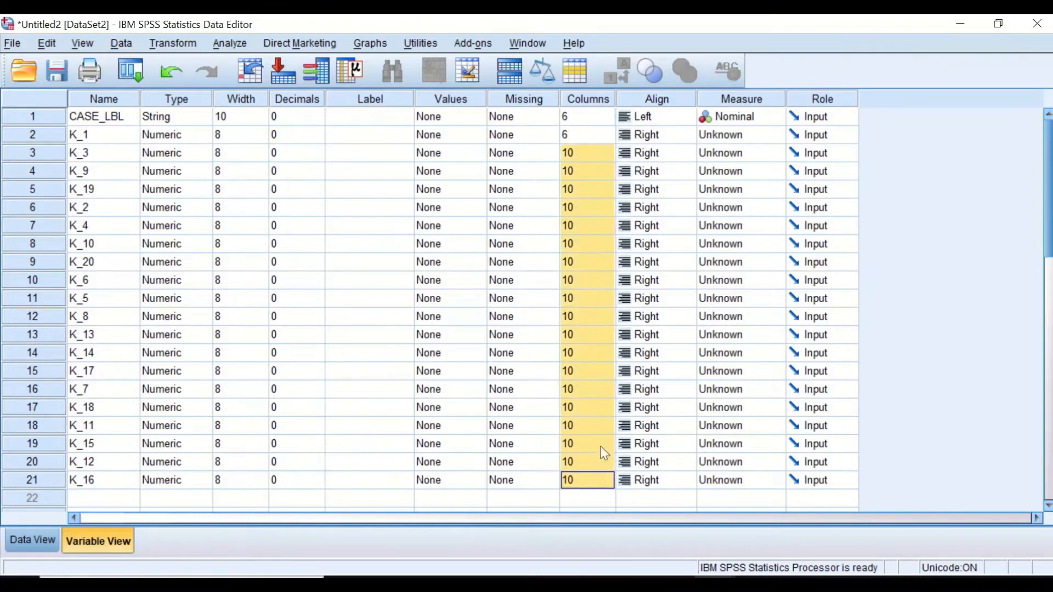
{"action": "right_click", "coordinate": [591, 212]}
{"action": "left_click_drag", "start_coordinate": [576, 152], "coordinate": [569, 482]}
{"action": "right_click", "coordinate": [585, 172]}
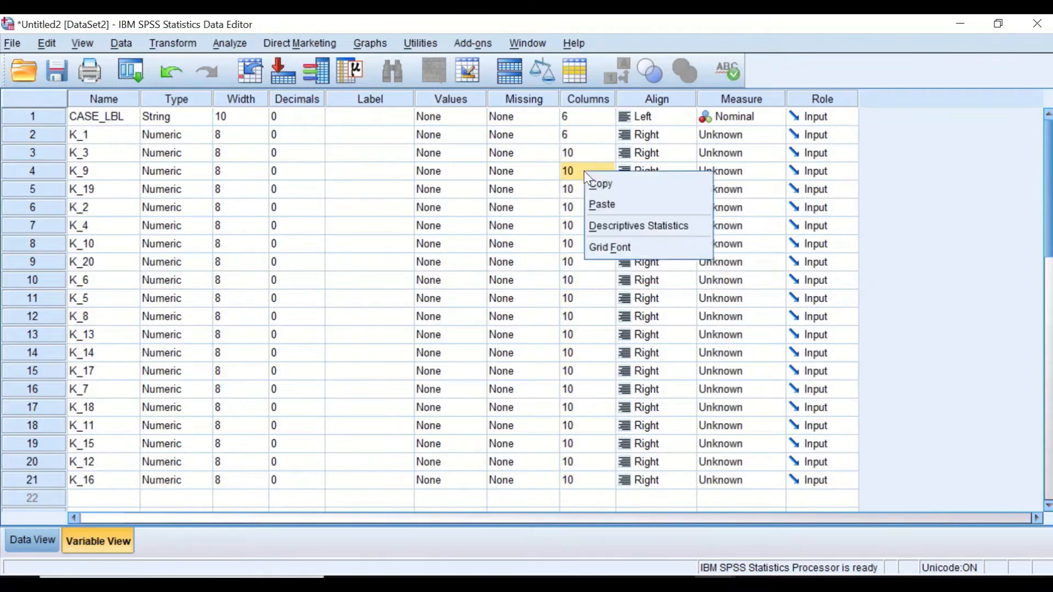
{"action": "left_click_drag", "start_coordinate": [581, 153], "coordinate": [604, 479]}
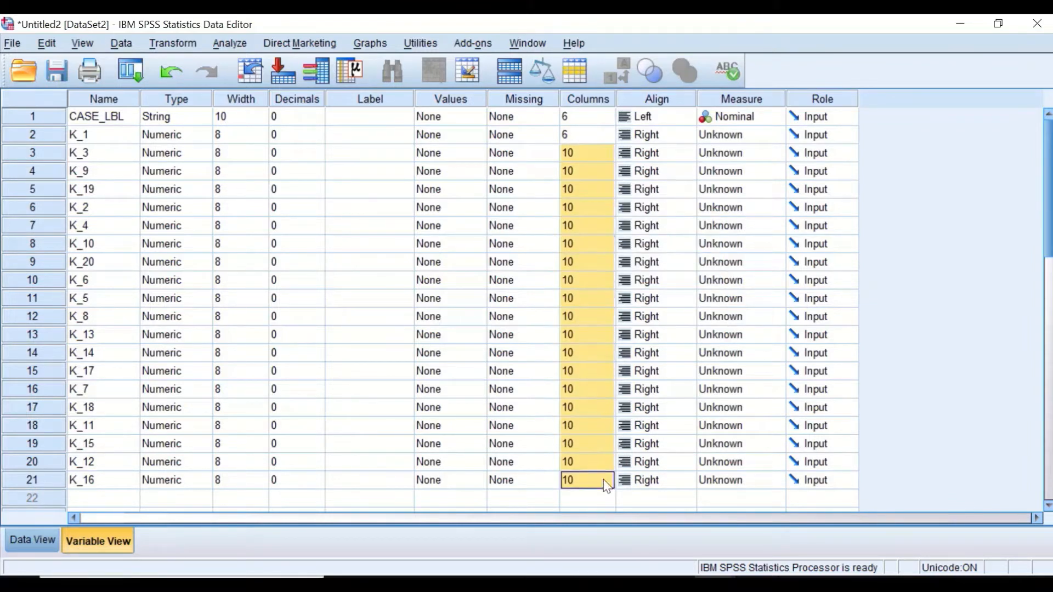
{"action": "key", "text": "ctrl+v"}
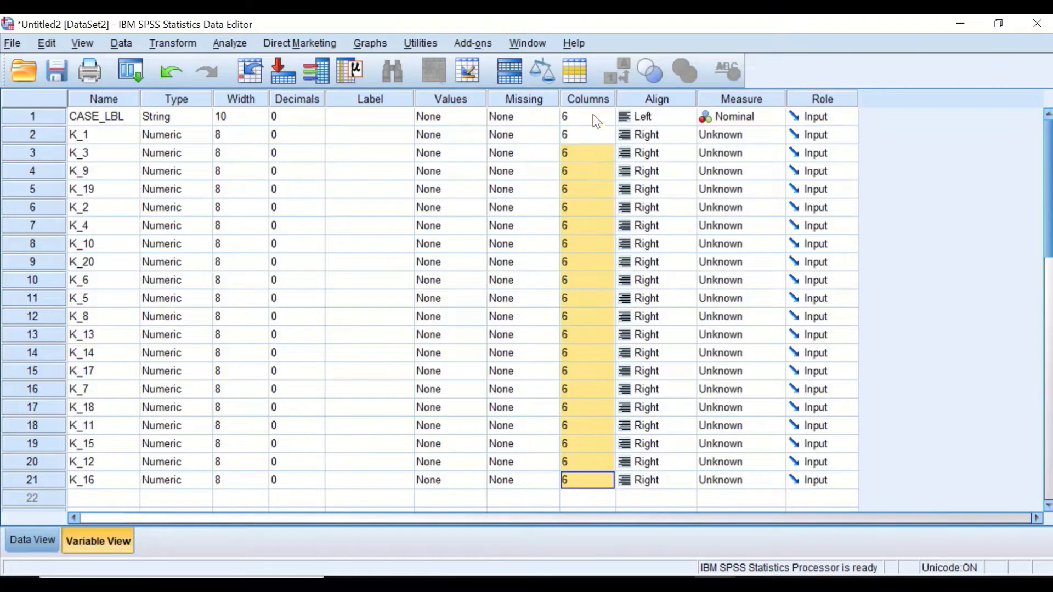
Set the alignment of CASE_LBL and K_1 to Center.
{"action": "left_click", "coordinate": [663, 137]}
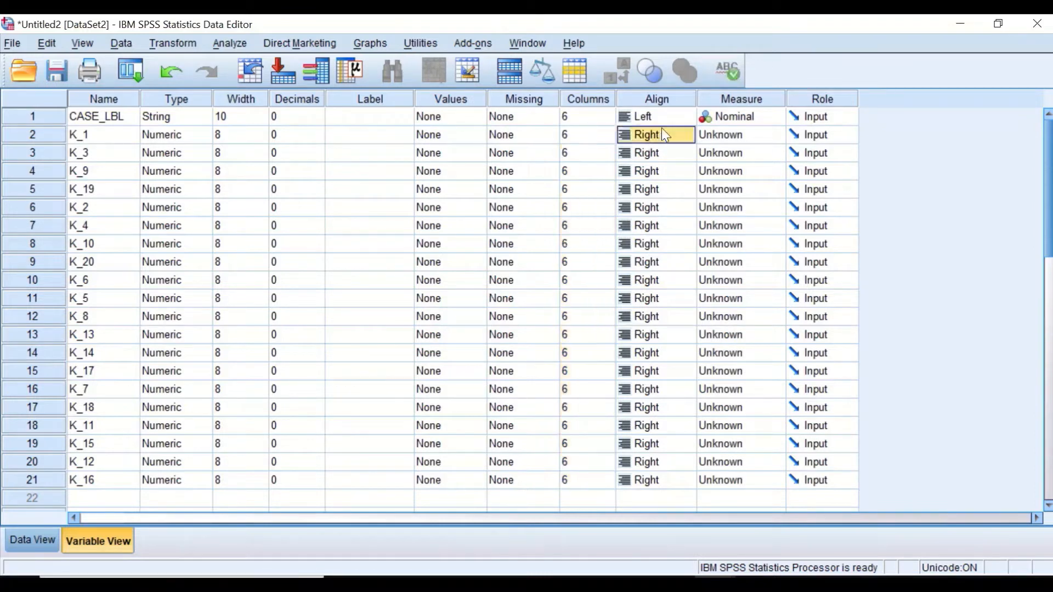
{"action": "left_click", "coordinate": [665, 115]}
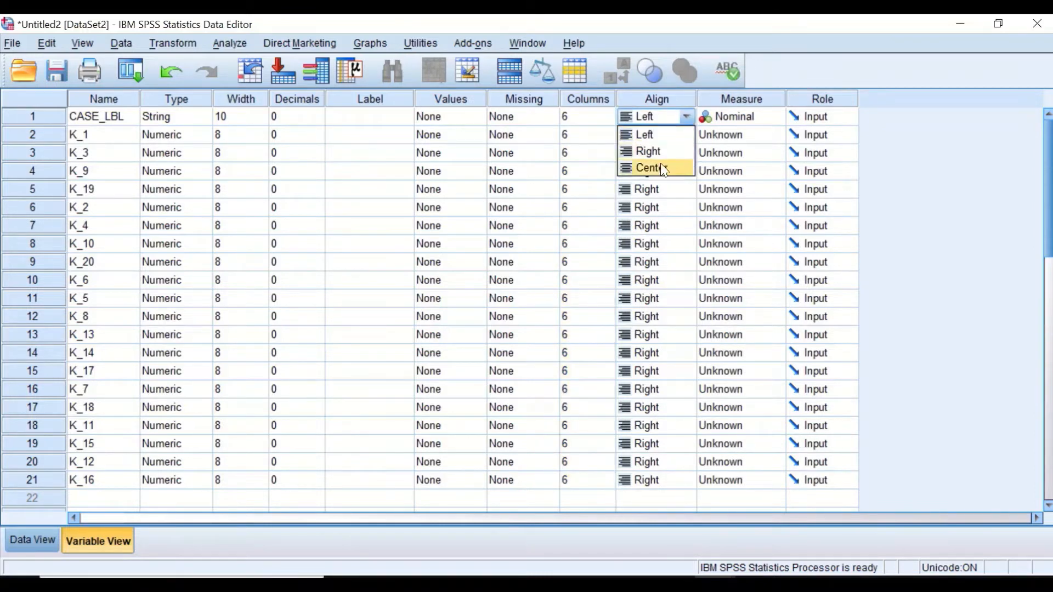
{"action": "left_click", "coordinate": [661, 167]}
{"action": "left_click", "coordinate": [662, 137]}
{"action": "left_click", "coordinate": [665, 139]}
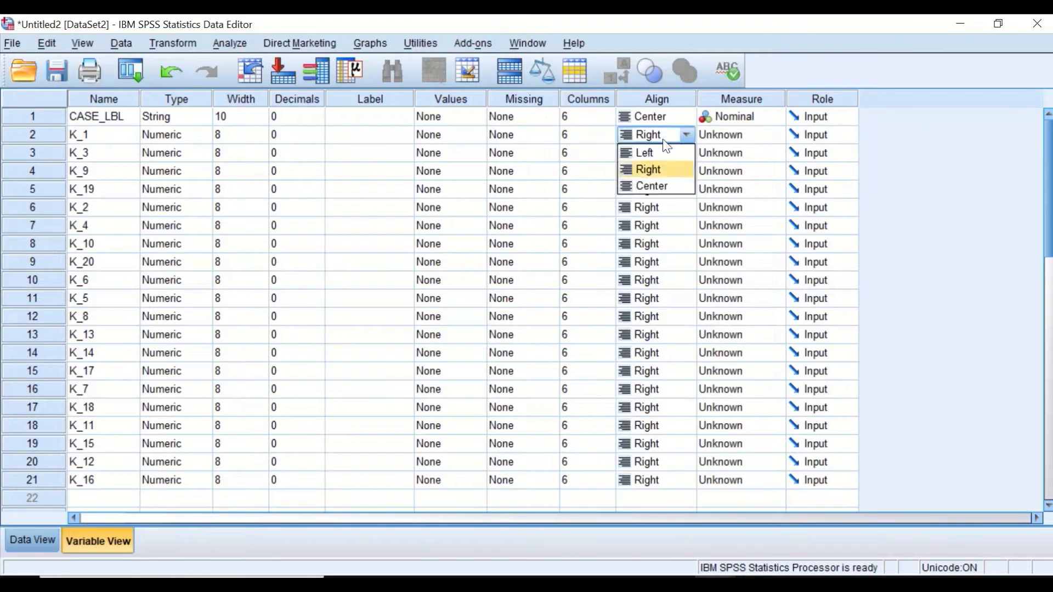
{"action": "left_click", "coordinate": [666, 186]}
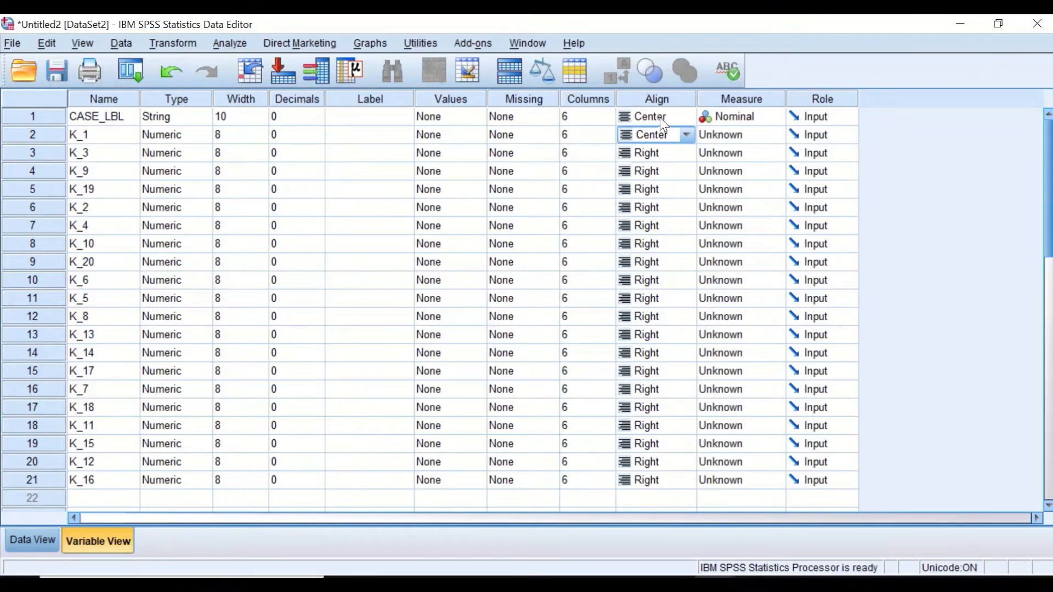
Copy the Center alignment from CASE_LBL to all variables from K_1 down to K_16.
{"action": "left_click", "coordinate": [661, 118]}
{"action": "left_click", "coordinate": [661, 117]}
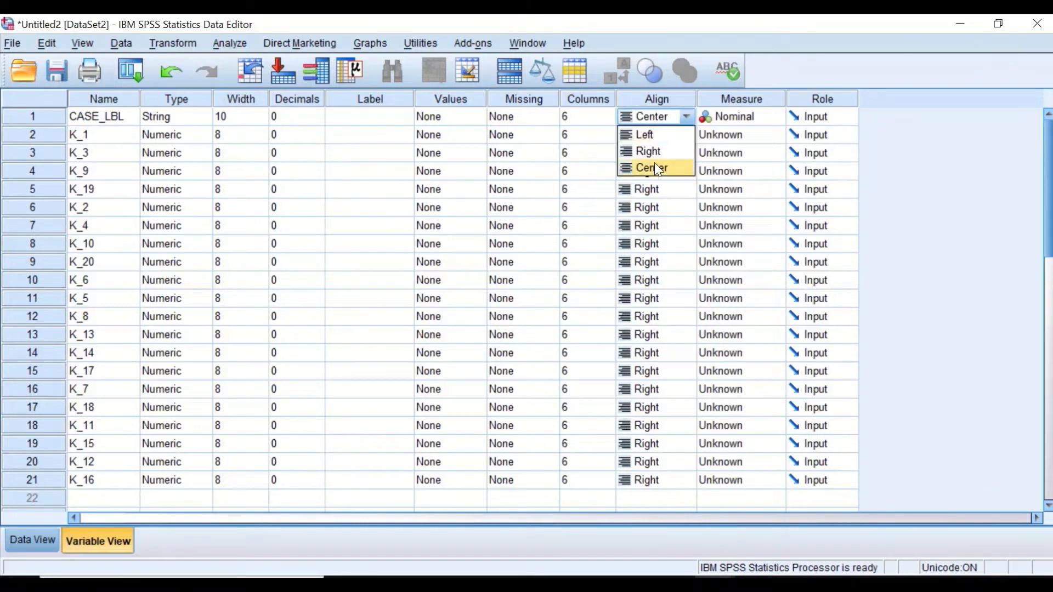
{"action": "left_click", "coordinate": [658, 169]}
{"action": "left_click", "coordinate": [658, 117]}
{"action": "left_click", "coordinate": [657, 168]}
{"action": "left_click_drag", "start_coordinate": [652, 136], "coordinate": [684, 481]}
{"action": "right_click", "coordinate": [669, 194]}
{"action": "left_click", "coordinate": [682, 225]}
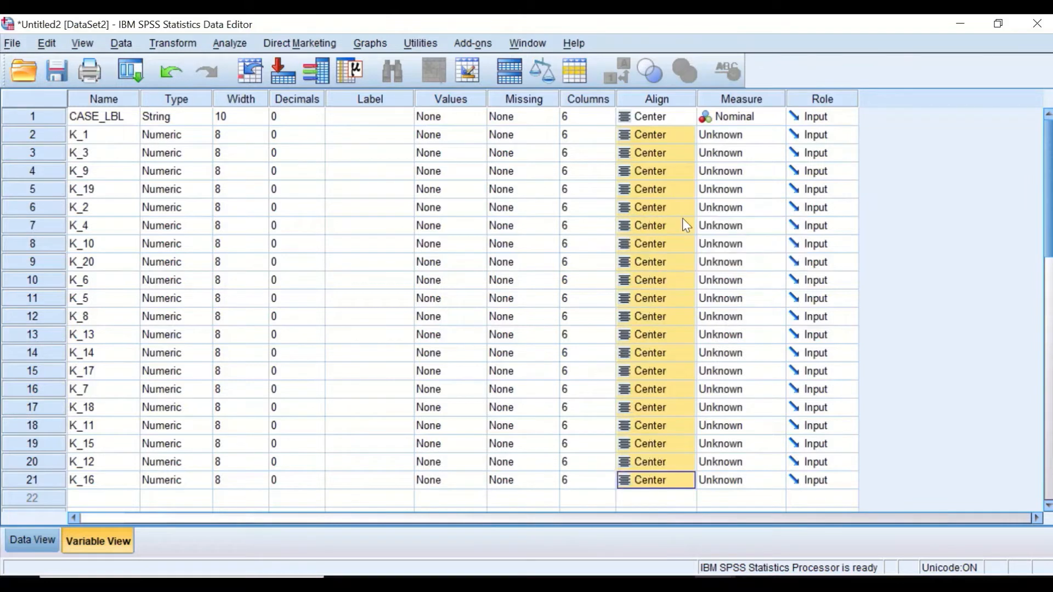
Set the measurement level of variables K_1 and K_3 to Scale.
{"action": "left_click", "coordinate": [740, 137]}
{"action": "left_click", "coordinate": [742, 154]}
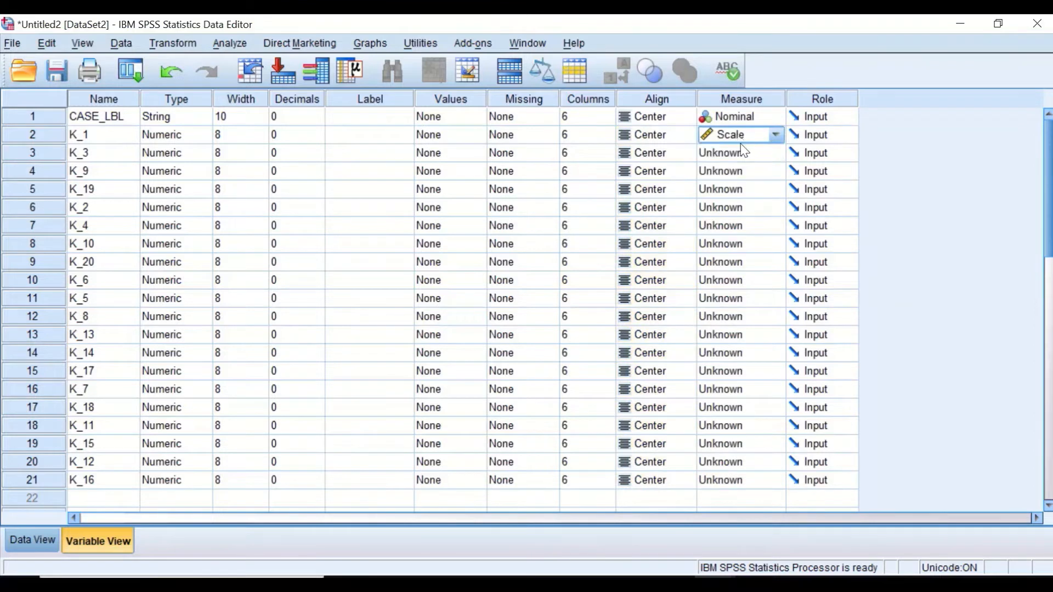
{"action": "left_click", "coordinate": [742, 152]}
{"action": "left_click", "coordinate": [738, 169]}
Copy the Scale measurement level from K_1 to the remaining variables from K_9 down to K_16.
{"action": "left_click", "coordinate": [740, 140]}
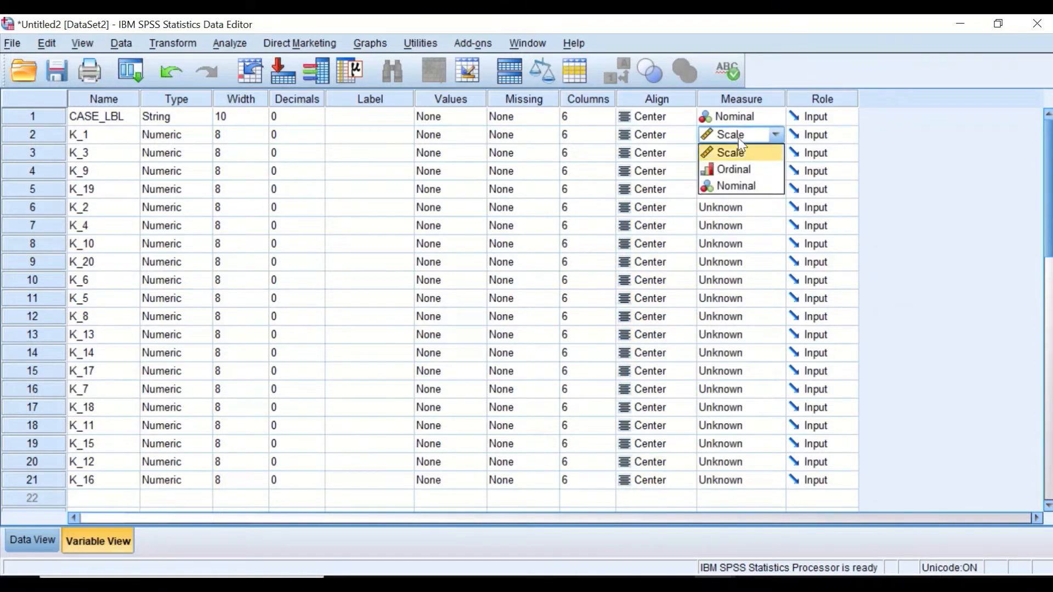
{"action": "left_click", "coordinate": [745, 154]}
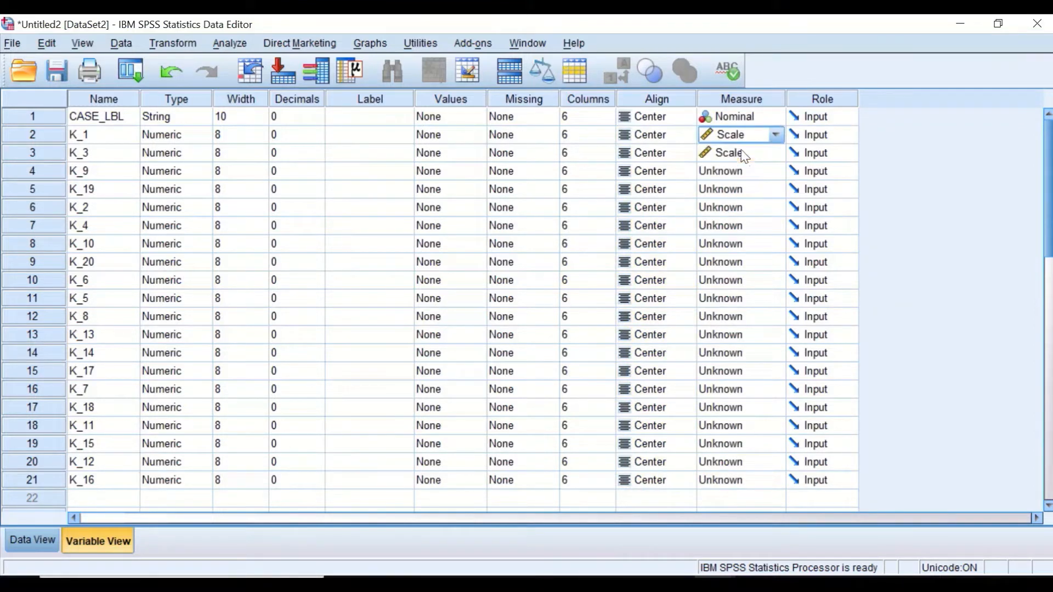
{"action": "left_click_drag", "start_coordinate": [735, 170], "coordinate": [737, 481]}
{"action": "right_click", "coordinate": [732, 268]}
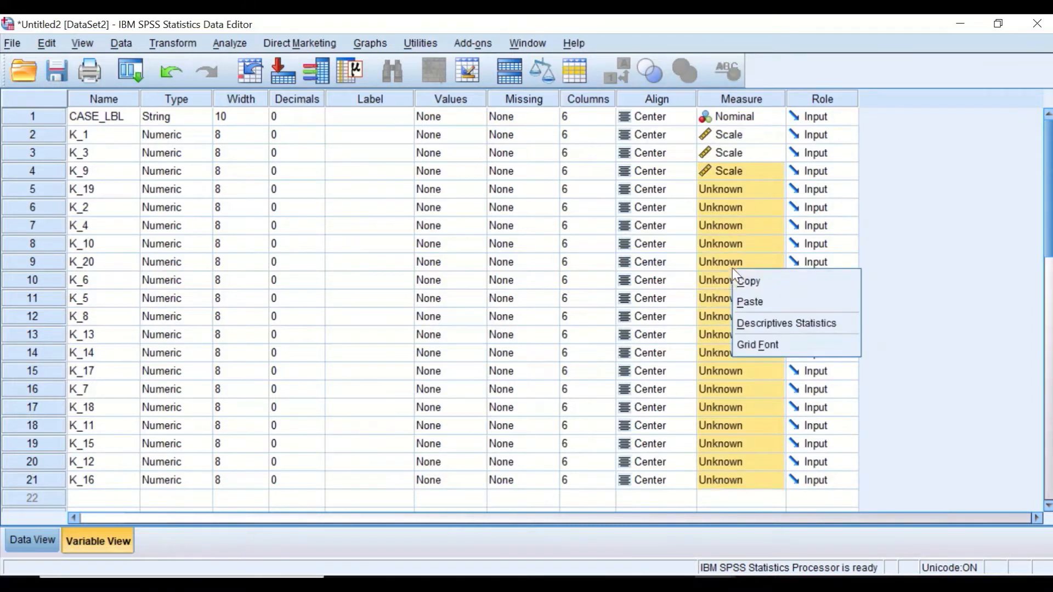
{"action": "left_click", "coordinate": [755, 301]}
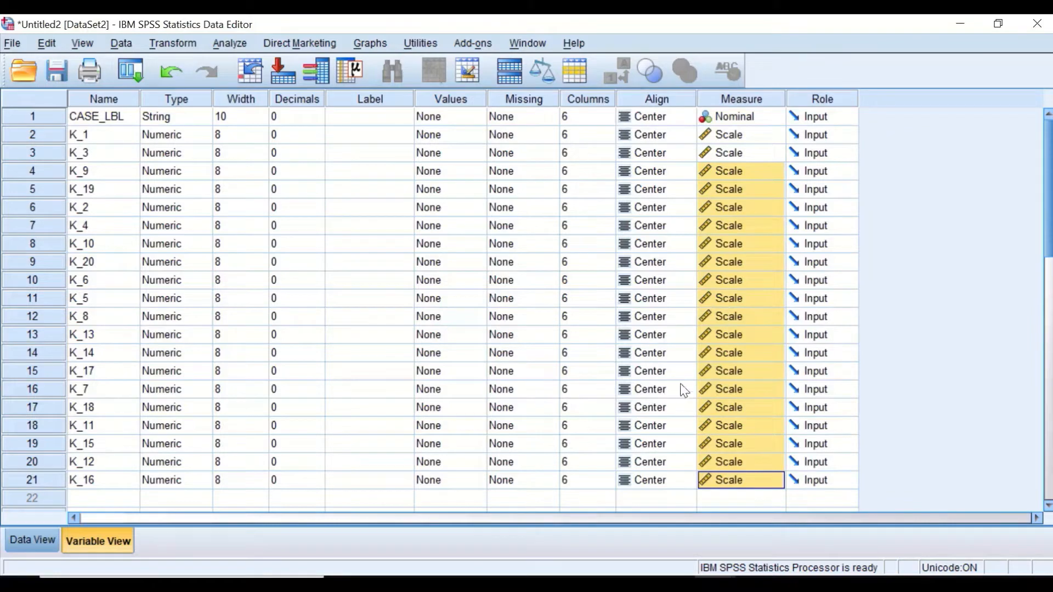
Examine the transposed data values, comparing the Q1 to Q20 rows and the total score row across the students.
{"action": "left_click", "coordinate": [33, 543]}
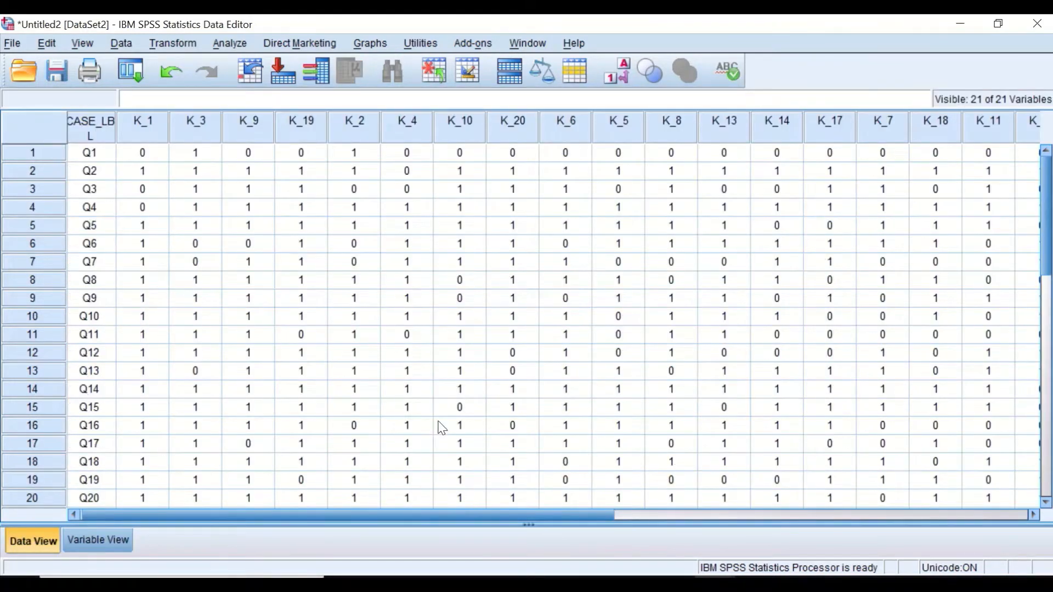
{"action": "scroll", "coordinate": [442, 428], "scroll_direction": "down", "scroll_amount": 1}
{"action": "left_click_drag", "start_coordinate": [458, 510], "coordinate": [376, 505]}
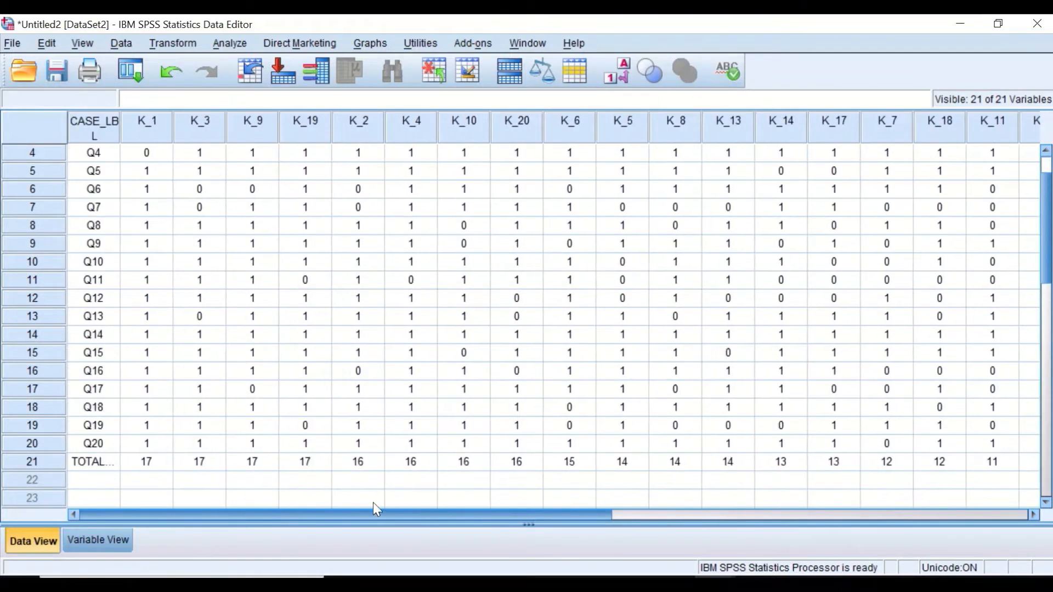
{"action": "scroll", "coordinate": [338, 385], "scroll_direction": "down", "scroll_amount": 1}
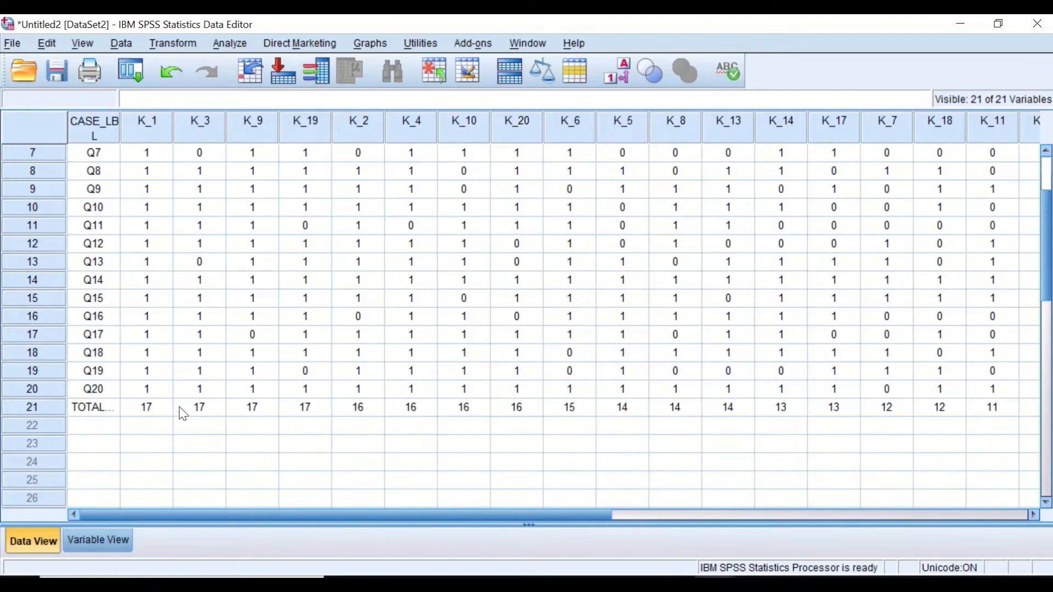
{"action": "mouse_move", "coordinate": [196, 510]}
{"action": "left_mouse_down"}
{"action": "mouse_move", "coordinate": [433, 514]}
{"action": "mouse_move", "coordinate": [192, 499]}
{"action": "left_mouse_up"}
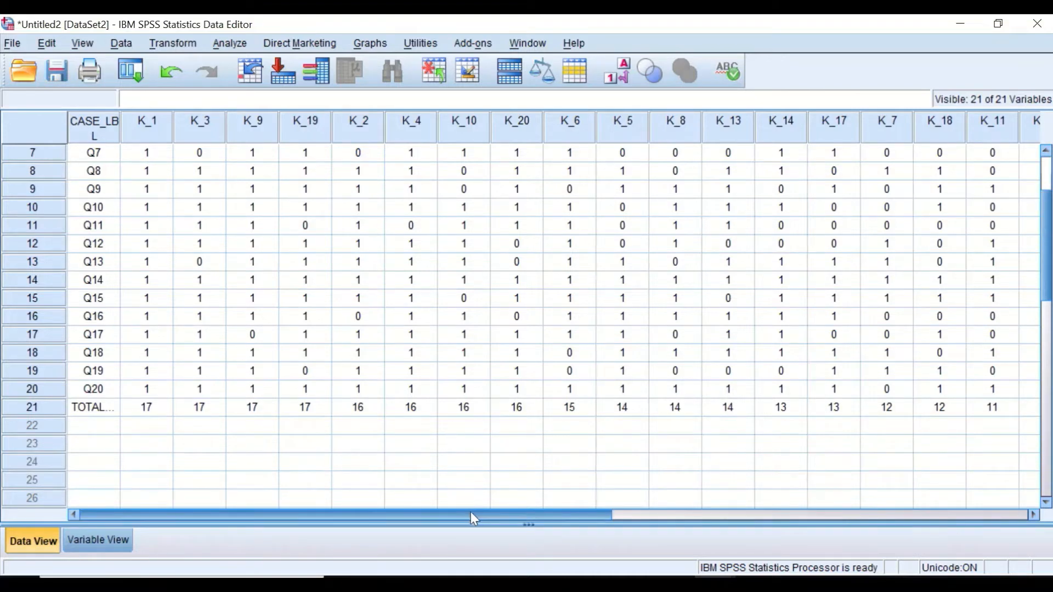
{"action": "scroll", "coordinate": [414, 347], "scroll_direction": "up", "scroll_amount": 2}
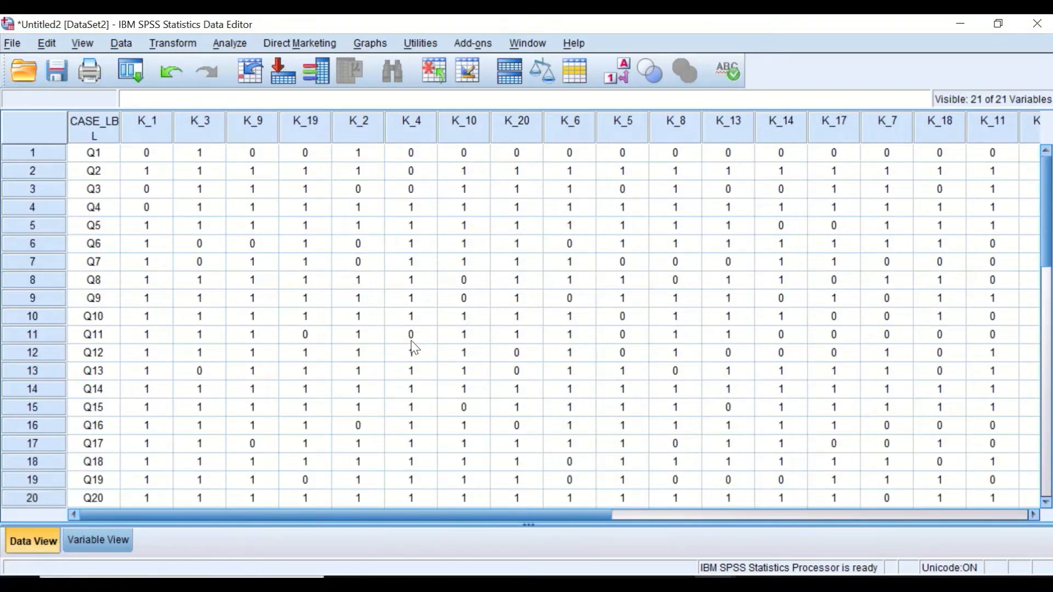
{"action": "left_click_drag", "start_coordinate": [471, 513], "coordinate": [415, 478]}
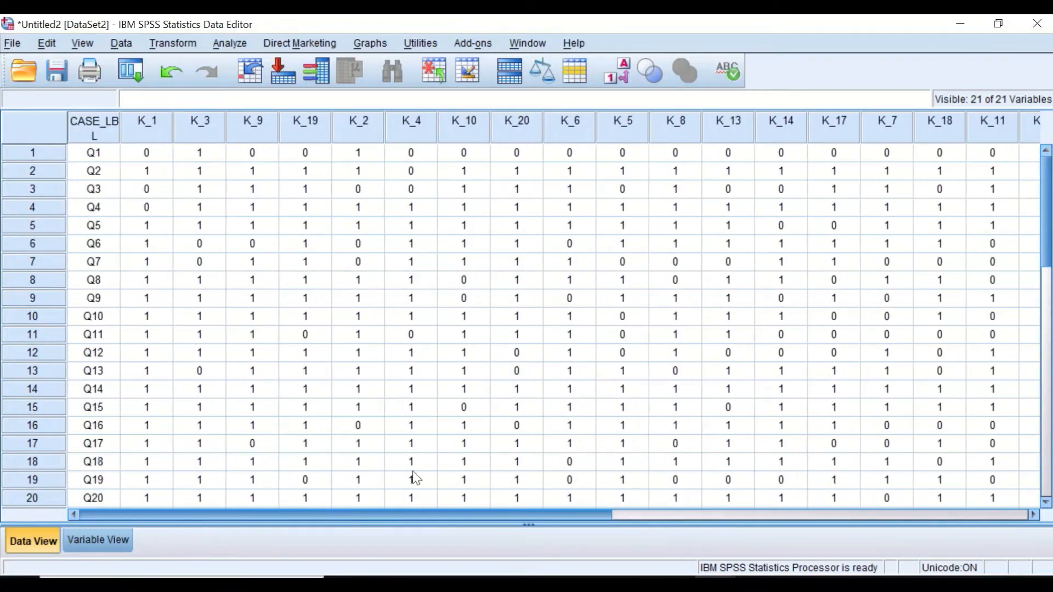
{"action": "scroll", "coordinate": [442, 333], "scroll_direction": "down", "scroll_amount": 4}
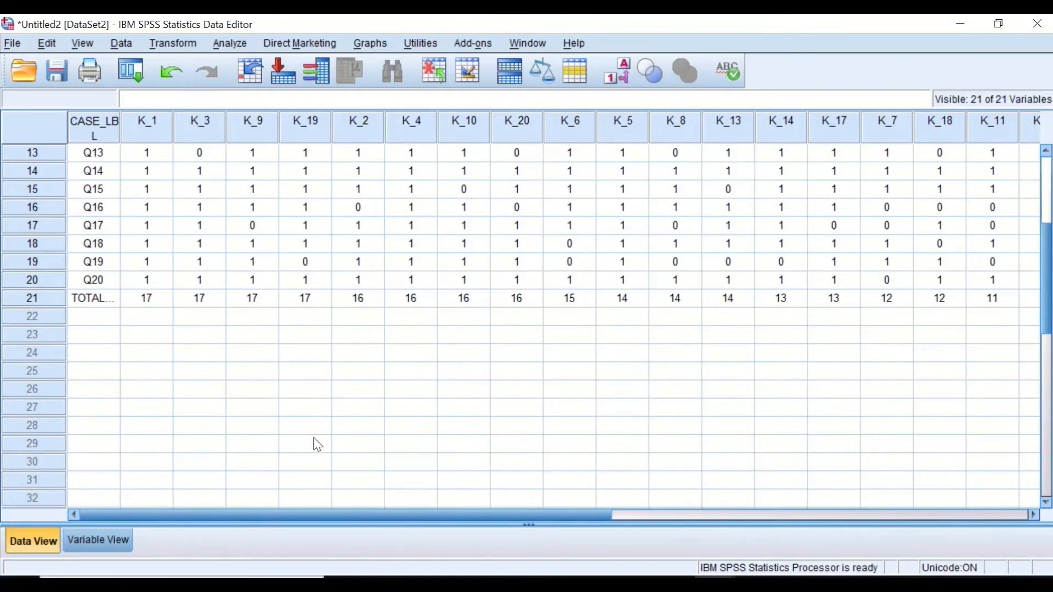
{"action": "scroll", "coordinate": [154, 355], "scroll_direction": "up", "scroll_amount": 1}
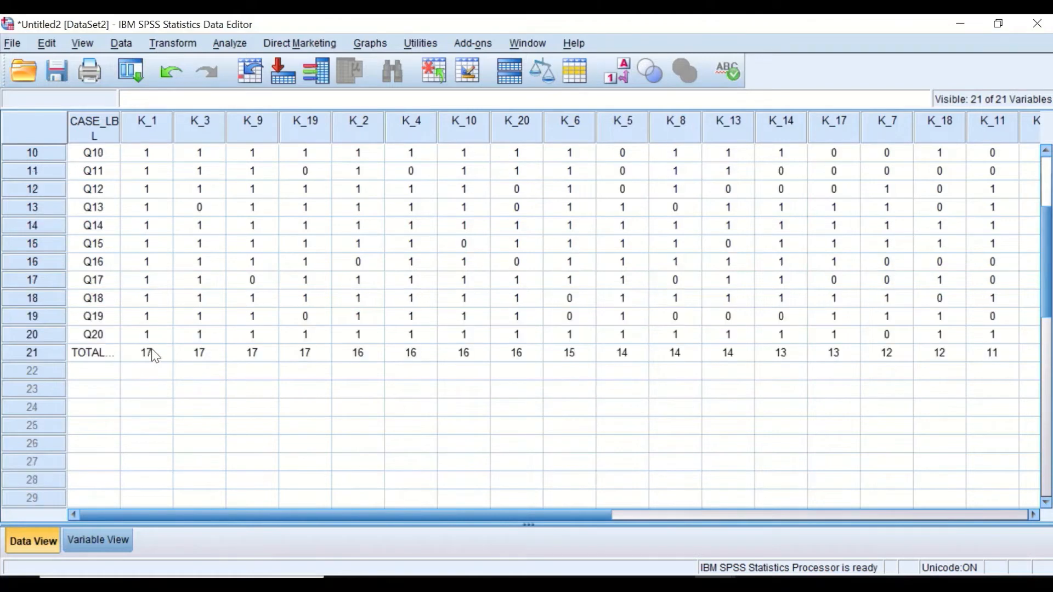
{"action": "scroll", "coordinate": [155, 357], "scroll_direction": "up", "scroll_amount": 3}
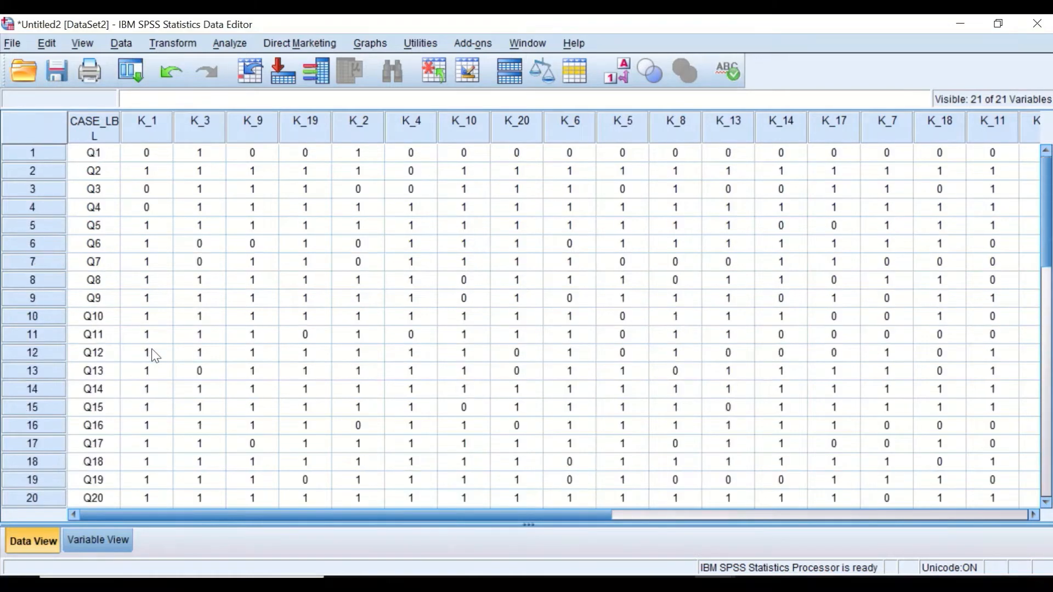
{"action": "scroll", "coordinate": [155, 356], "scroll_direction": "down", "scroll_amount": 1}
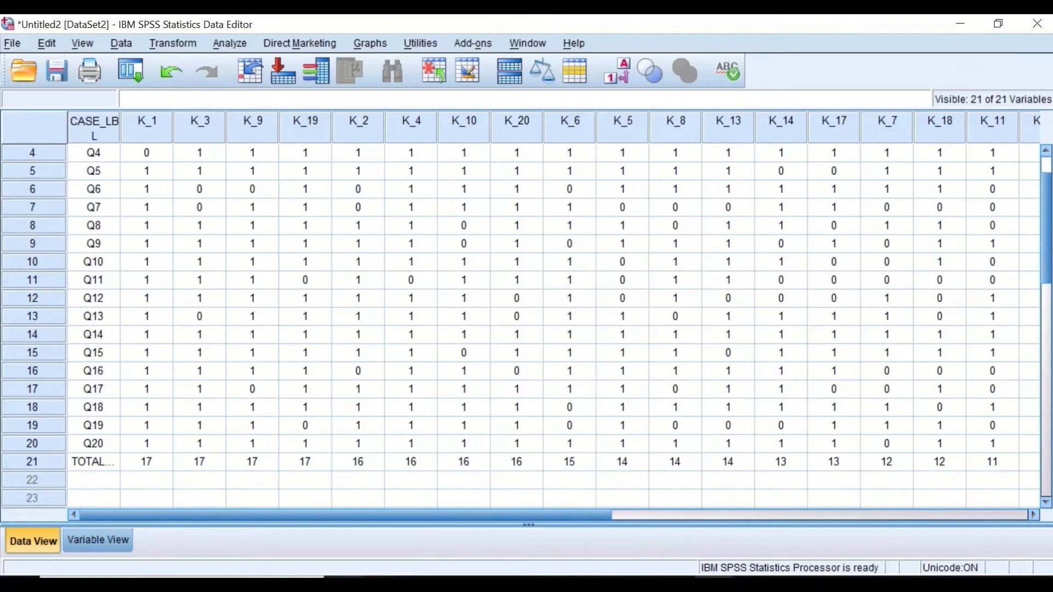
Switch to the Windows Calculator app, keeping only one calculator window open.
{"action": "key", "text": "super"}
{"action": "type", "text": "c"}
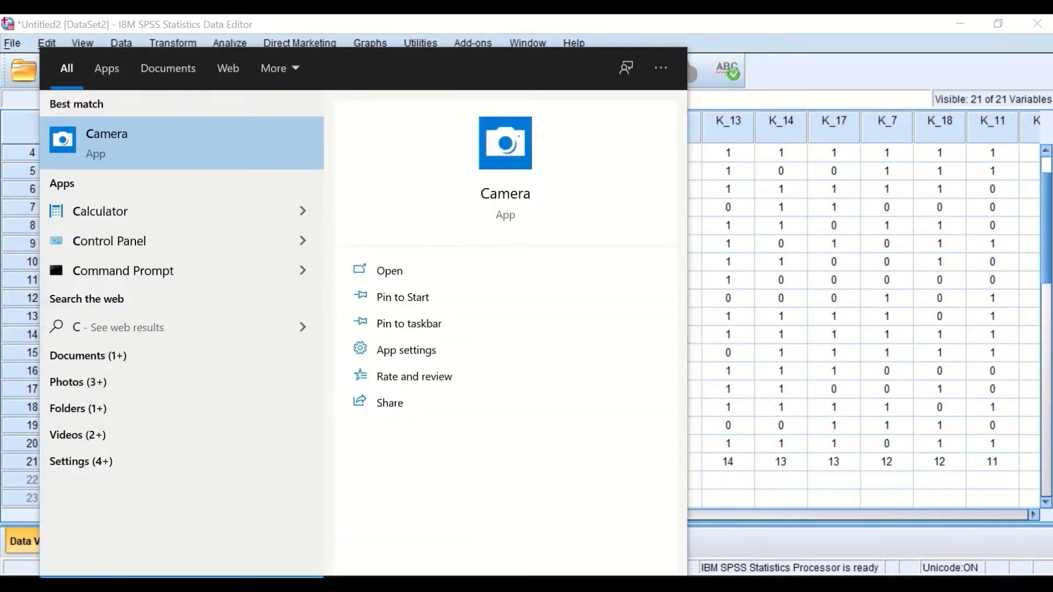
{"action": "type", "text": "a"}
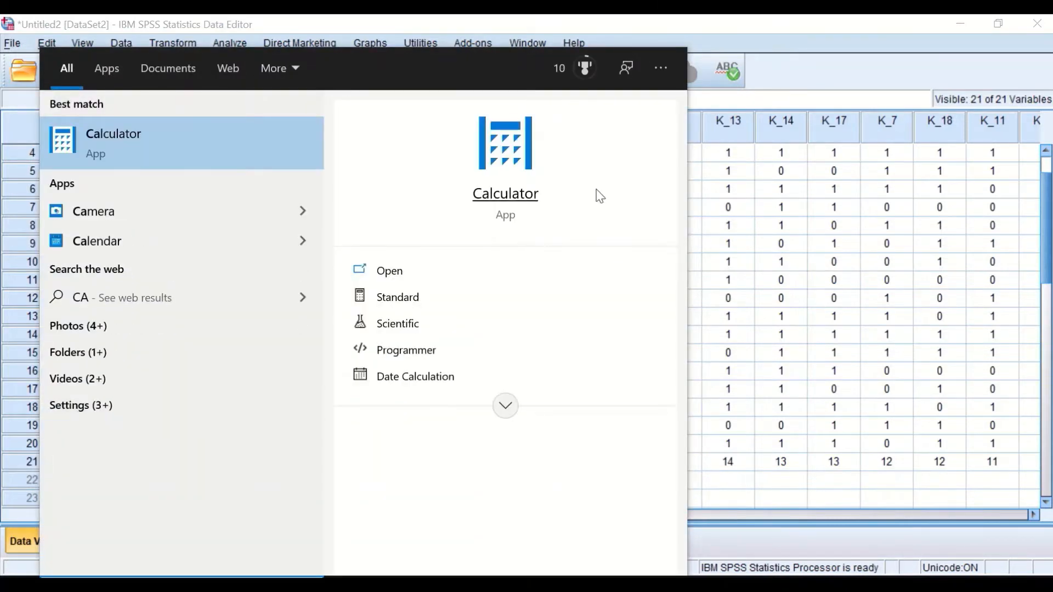
{"action": "left_click", "coordinate": [505, 198]}
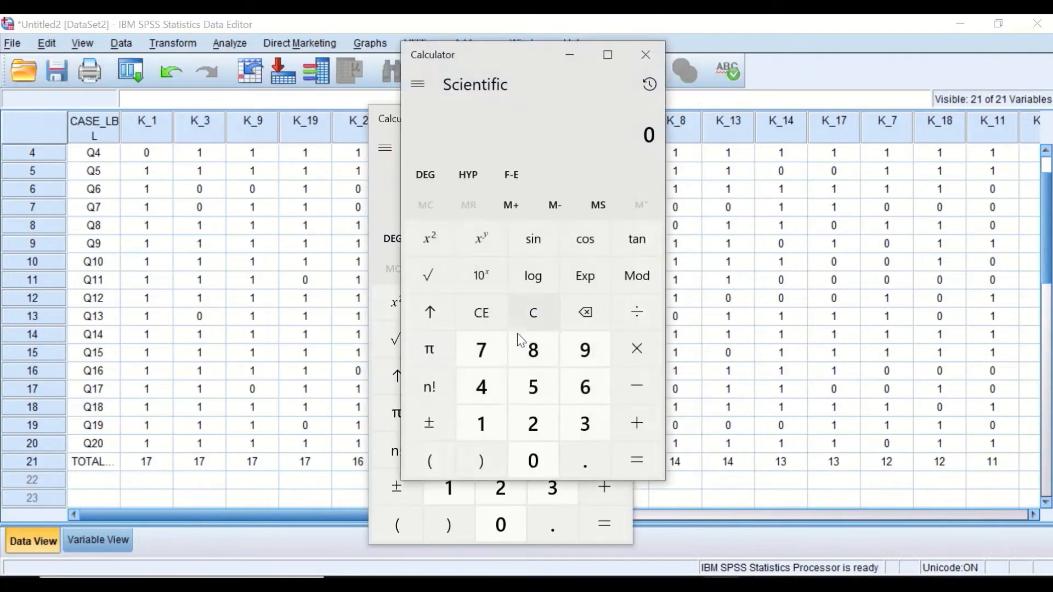
{"action": "left_click", "coordinate": [653, 52]}
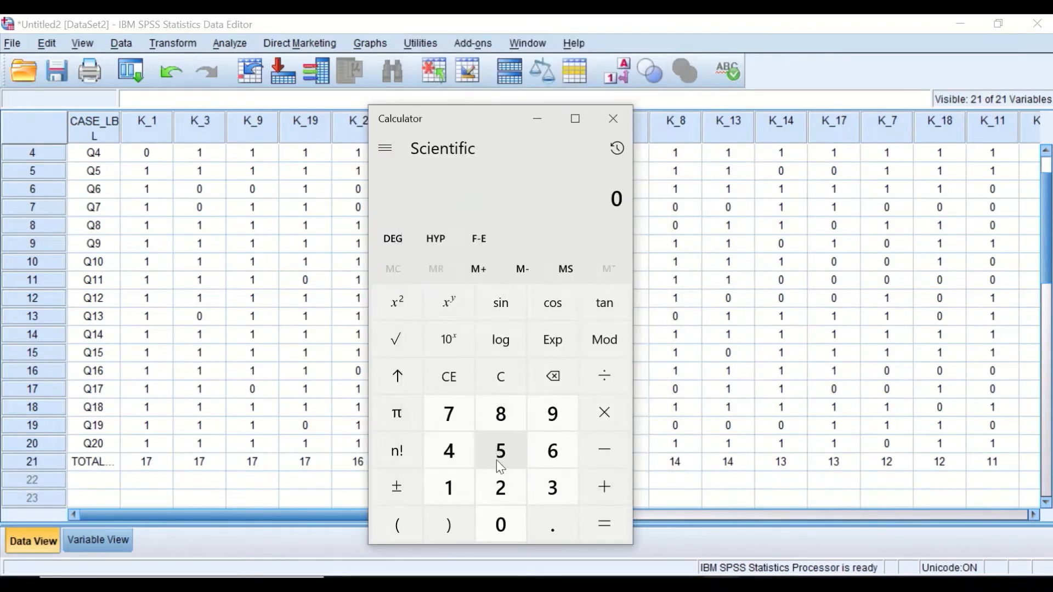
Calculate 20 × 0.27 and close the calculator.
{"action": "left_click", "coordinate": [501, 487]}
{"action": "left_click", "coordinate": [501, 527]}
{"action": "left_click", "coordinate": [605, 422]}
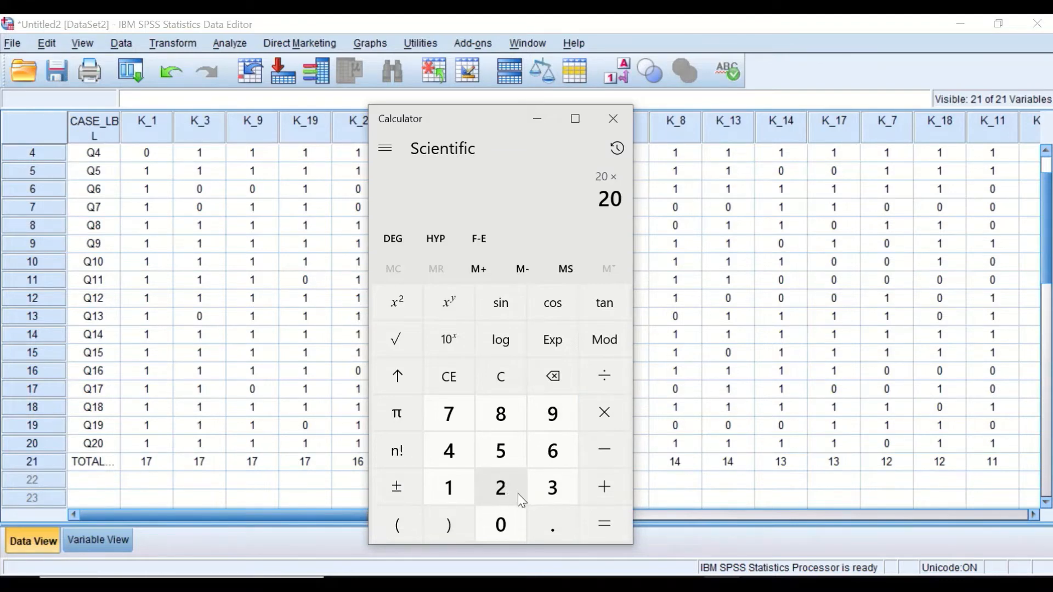
{"action": "left_click", "coordinate": [605, 417]}
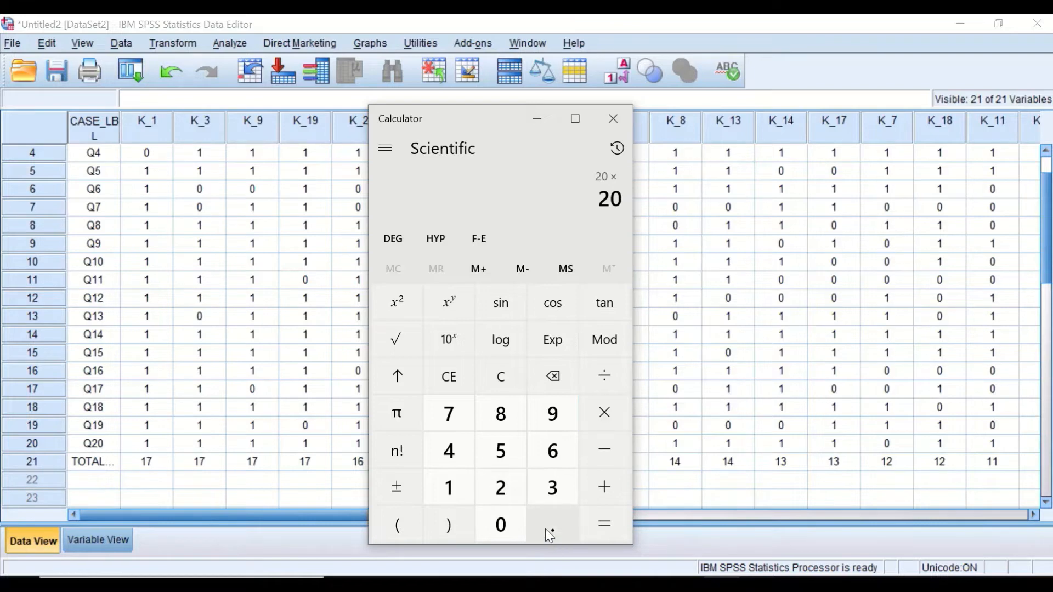
{"action": "left_click", "coordinate": [491, 486]}
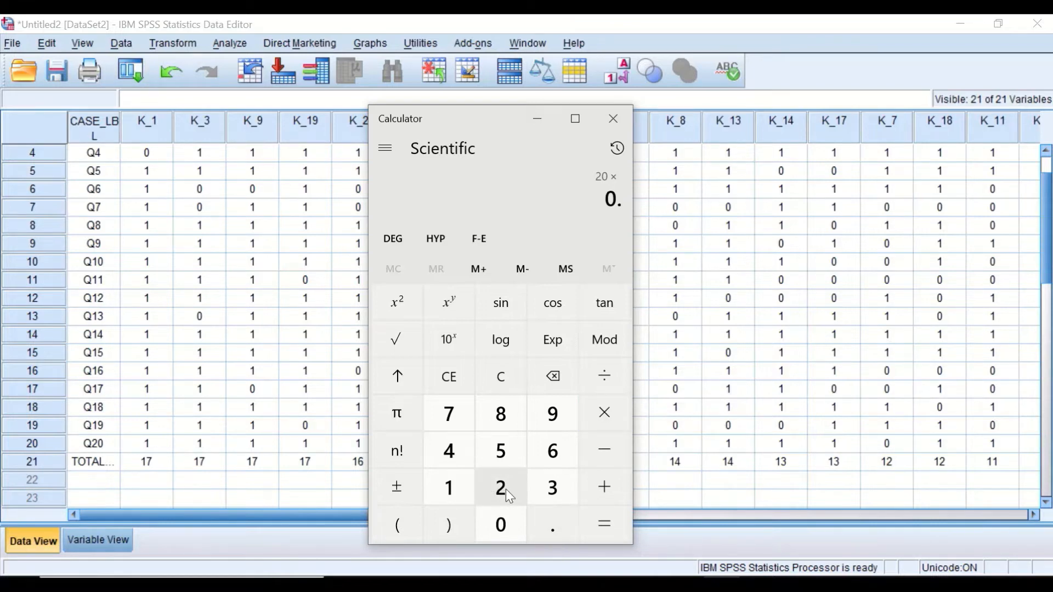
{"action": "left_click", "coordinate": [506, 489]}
{"action": "left_click", "coordinate": [455, 420]}
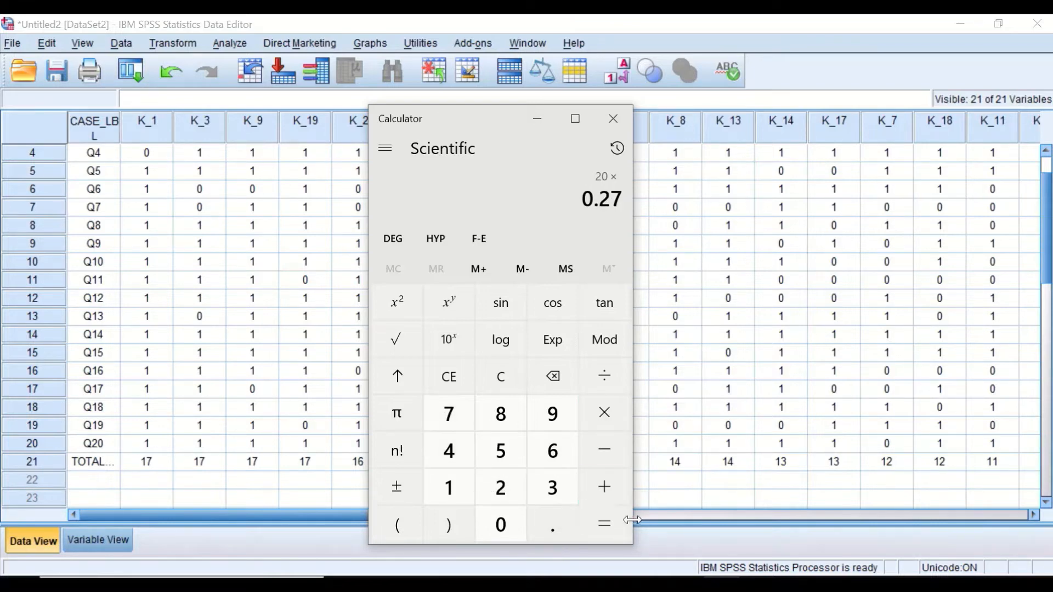
{"action": "left_click", "coordinate": [595, 527]}
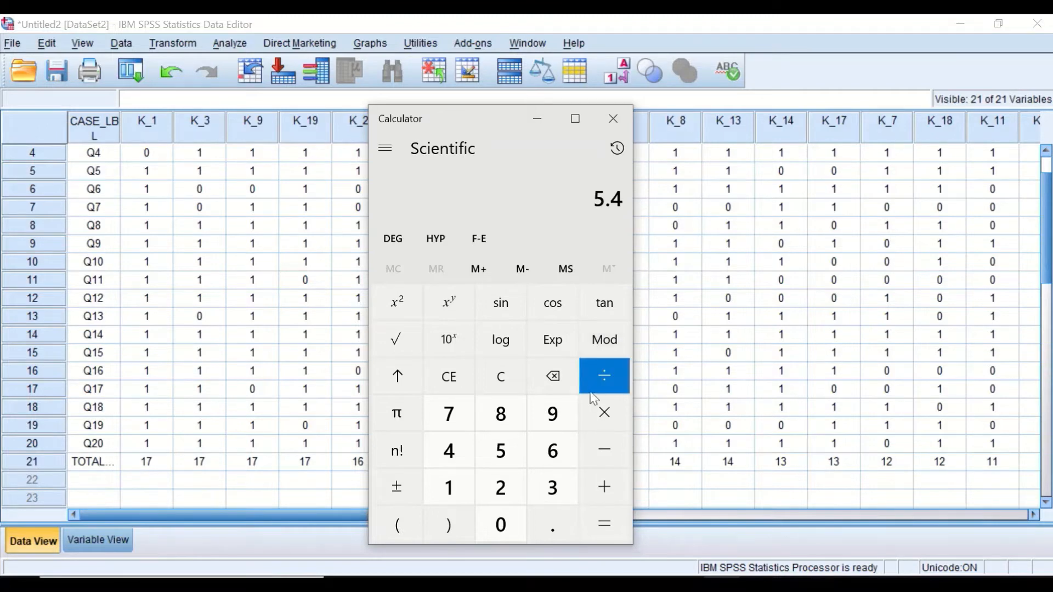
{"action": "left_click", "coordinate": [613, 118]}
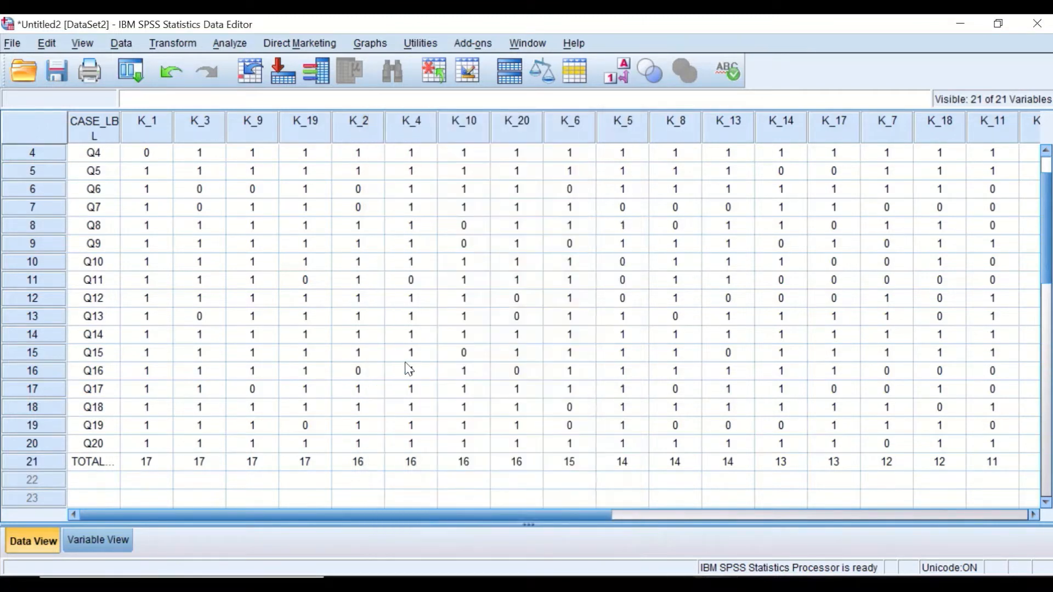
Examine the transposed student columns from the Q1 row down to the total score row.
{"action": "scroll", "coordinate": [287, 333], "scroll_direction": "up", "scroll_amount": 1}
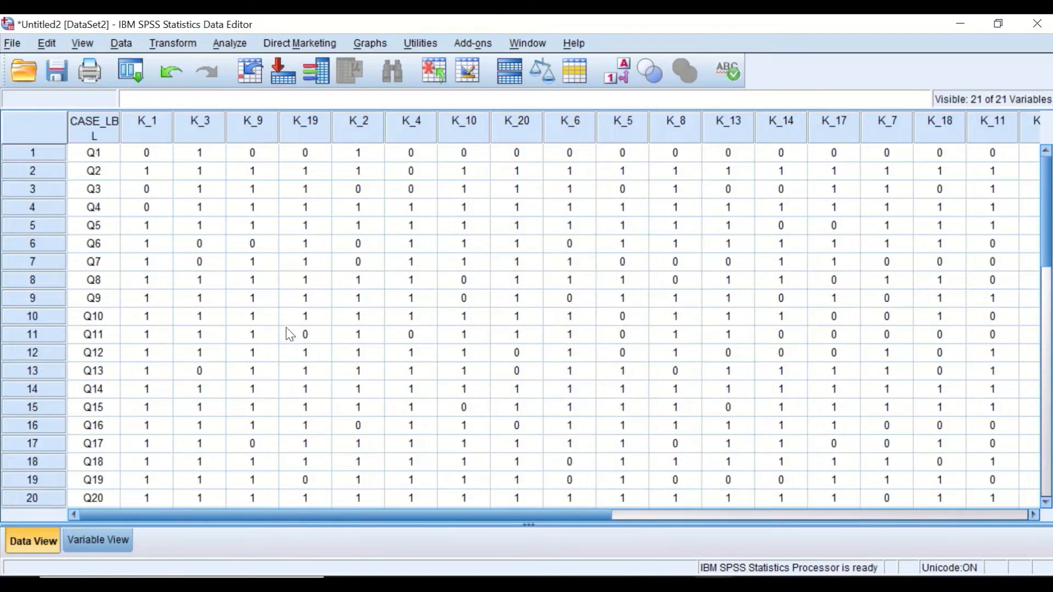
{"action": "scroll", "coordinate": [289, 341], "scroll_direction": "down", "scroll_amount": 1}
{"action": "scroll", "coordinate": [290, 347], "scroll_direction": "up", "scroll_amount": 1}
{"action": "scroll", "coordinate": [286, 351], "scroll_direction": "down", "scroll_amount": 1}
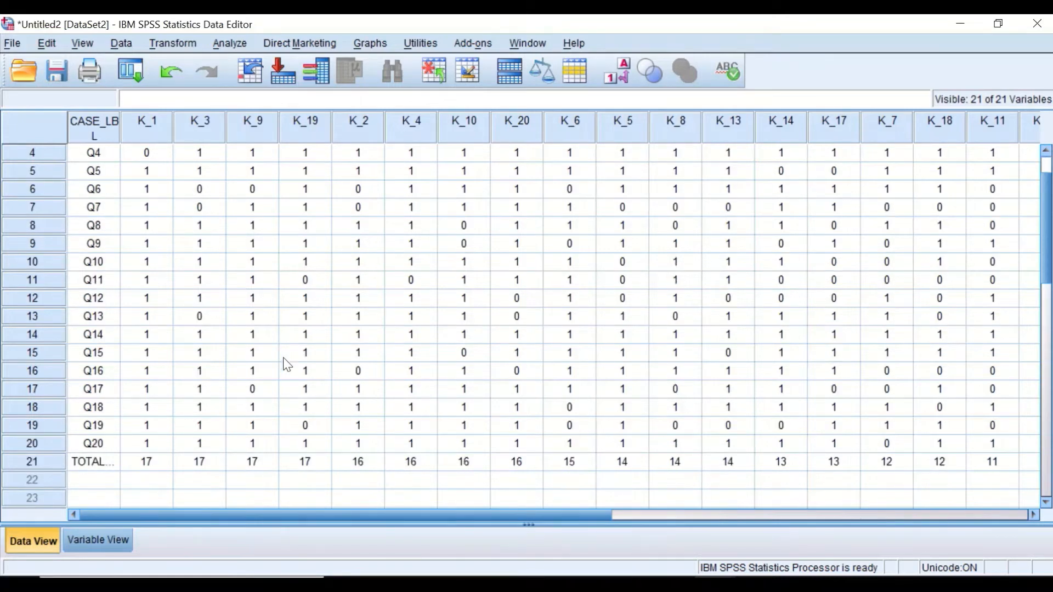
{"action": "scroll", "coordinate": [286, 365], "scroll_direction": "up", "scroll_amount": 1}
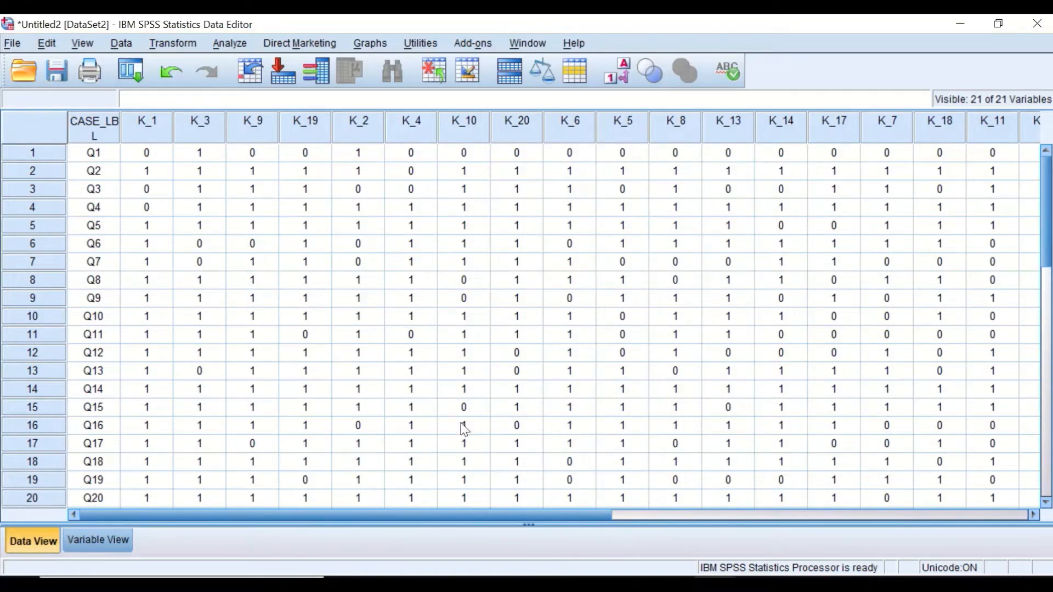
{"action": "scroll", "coordinate": [482, 430], "scroll_direction": "down", "scroll_amount": 1}
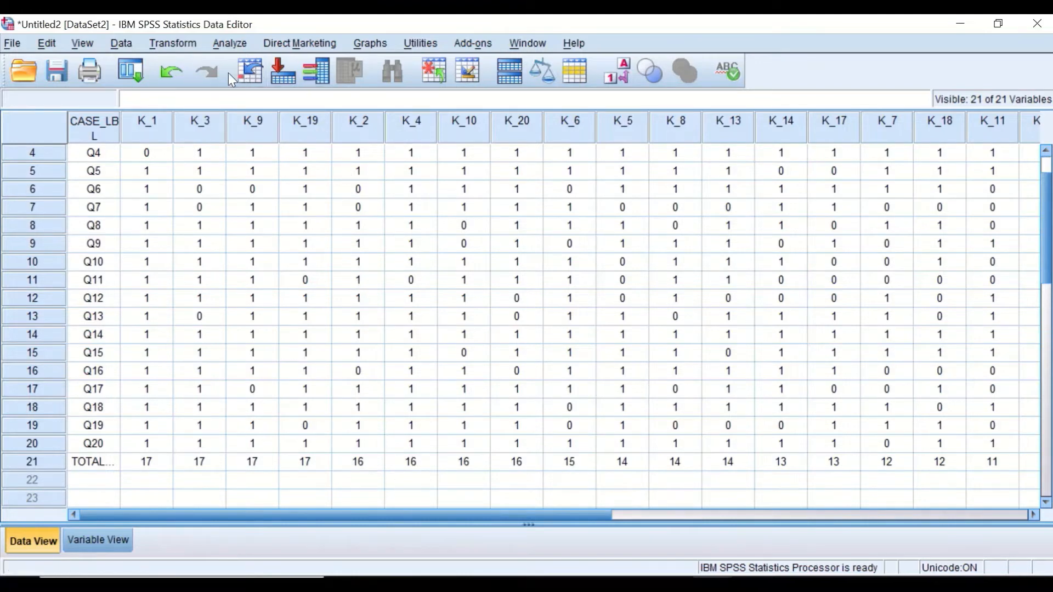
Start computing a new variable with UG as the target variable name.
{"action": "left_click_drag", "start_coordinate": [386, 514], "coordinate": [765, 519]}
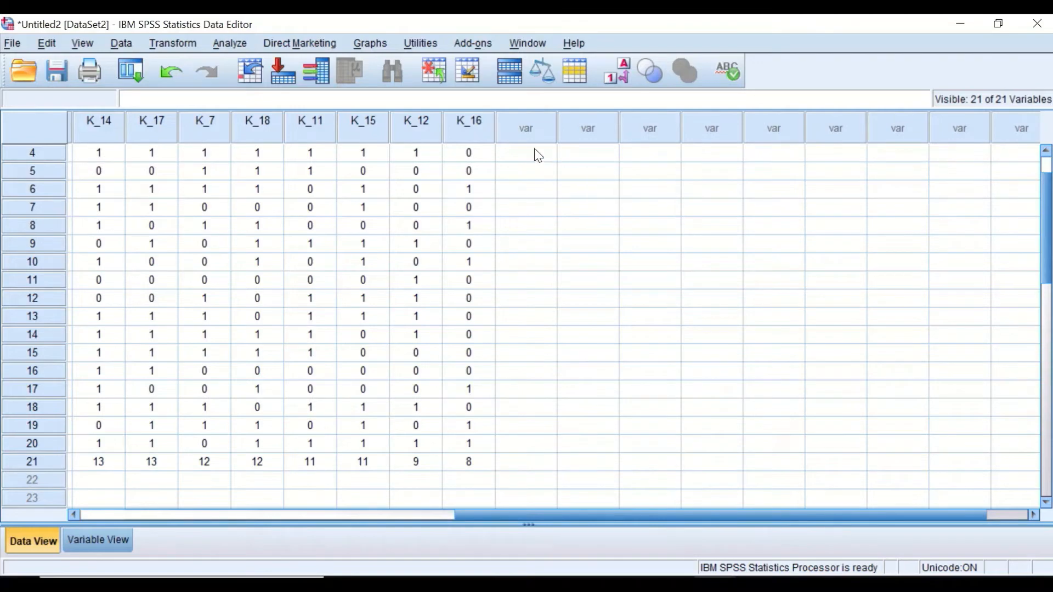
{"action": "left_click", "coordinate": [187, 45]}
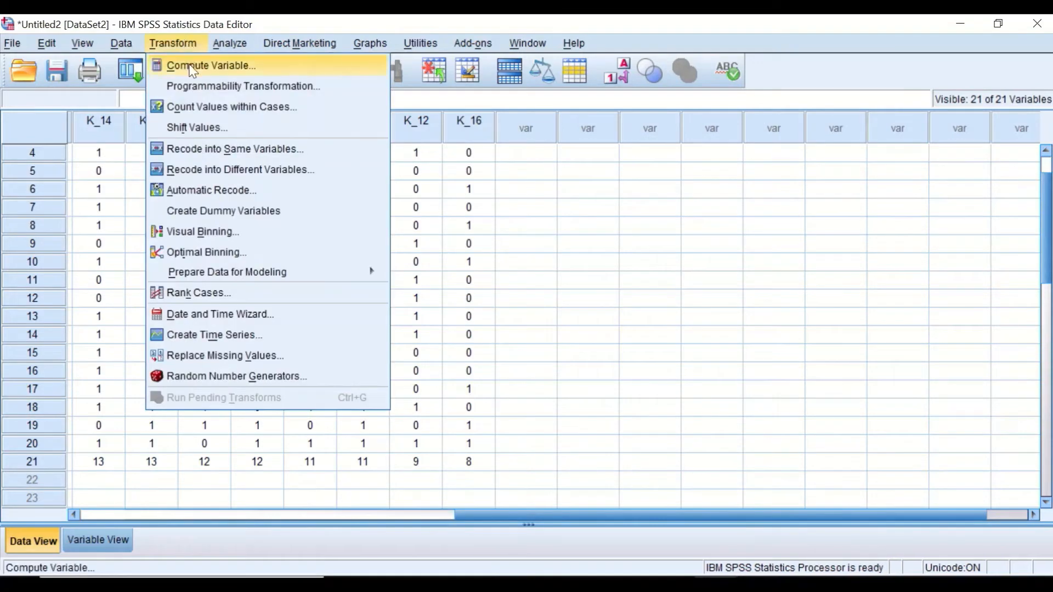
{"action": "left_click", "coordinate": [193, 67]}
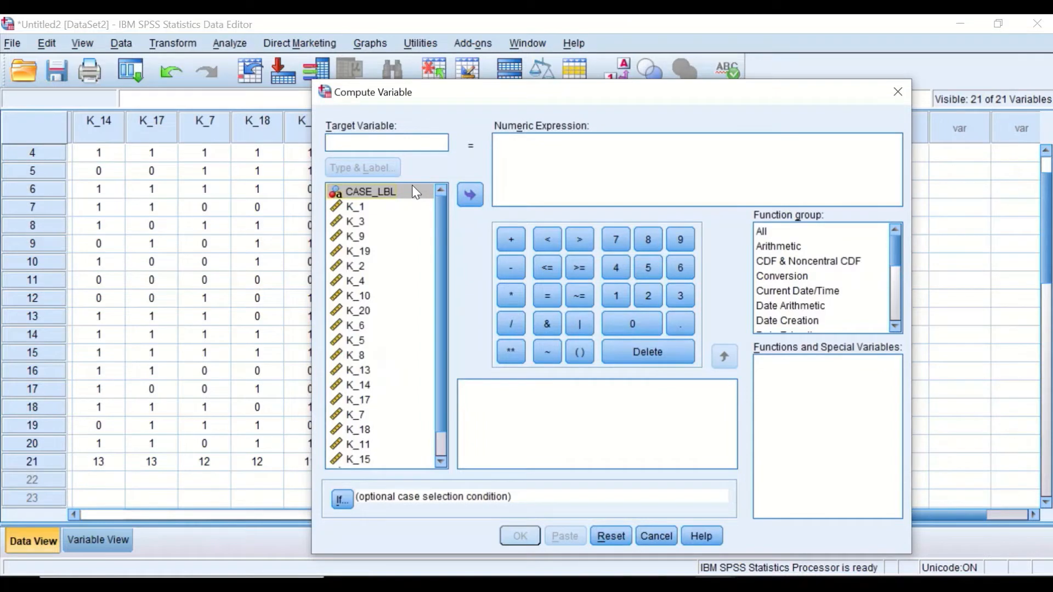
{"action": "type", "text": "UG"}
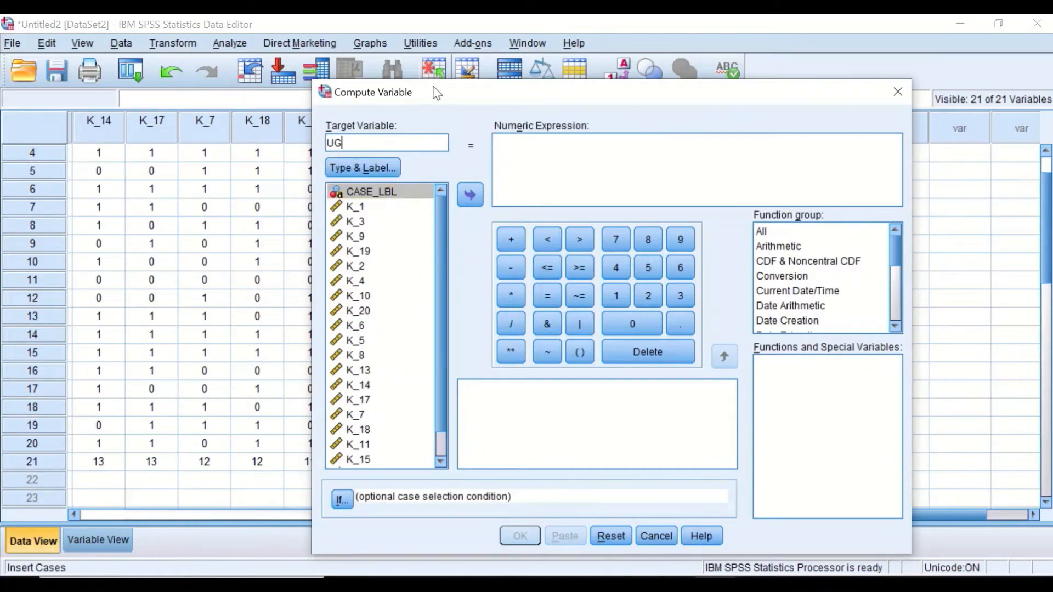
Check the total scores of the first six student columns, K_1, K_3, K_9, K_19, K_2 and K_4, keeping the Compute Variable dialog open.
{"action": "left_click_drag", "start_coordinate": [437, 93], "coordinate": [579, 89]}
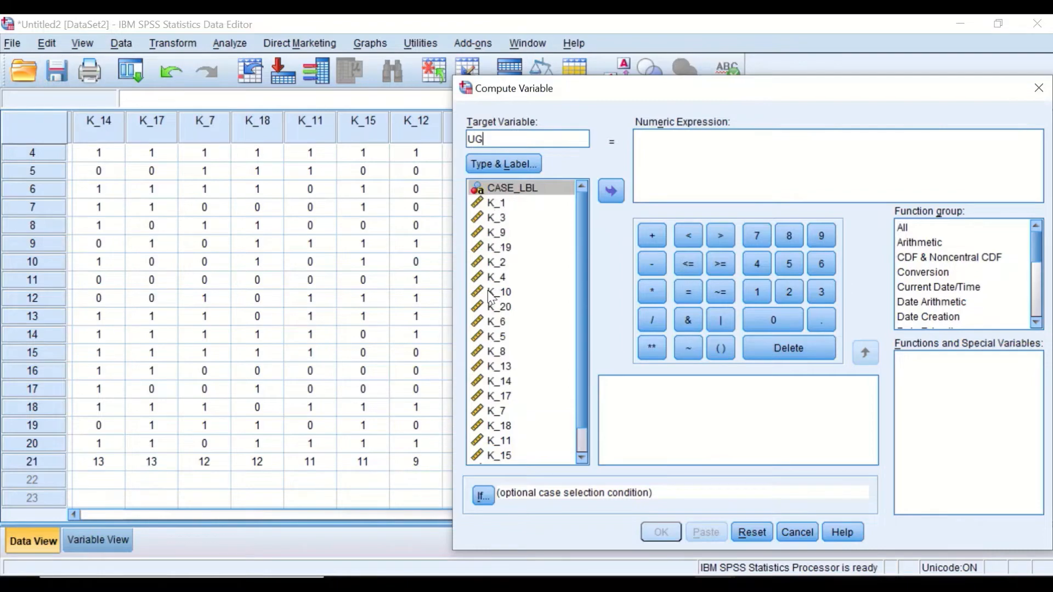
{"action": "left_click_drag", "start_coordinate": [582, 89], "coordinate": [936, 174]}
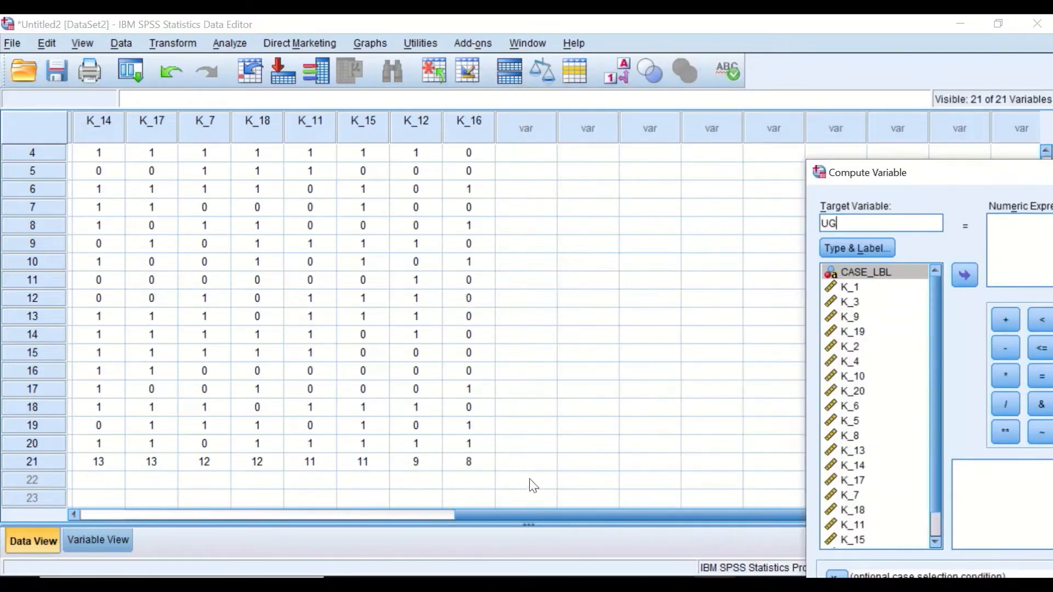
{"action": "left_click_drag", "start_coordinate": [551, 511], "coordinate": [141, 475]}
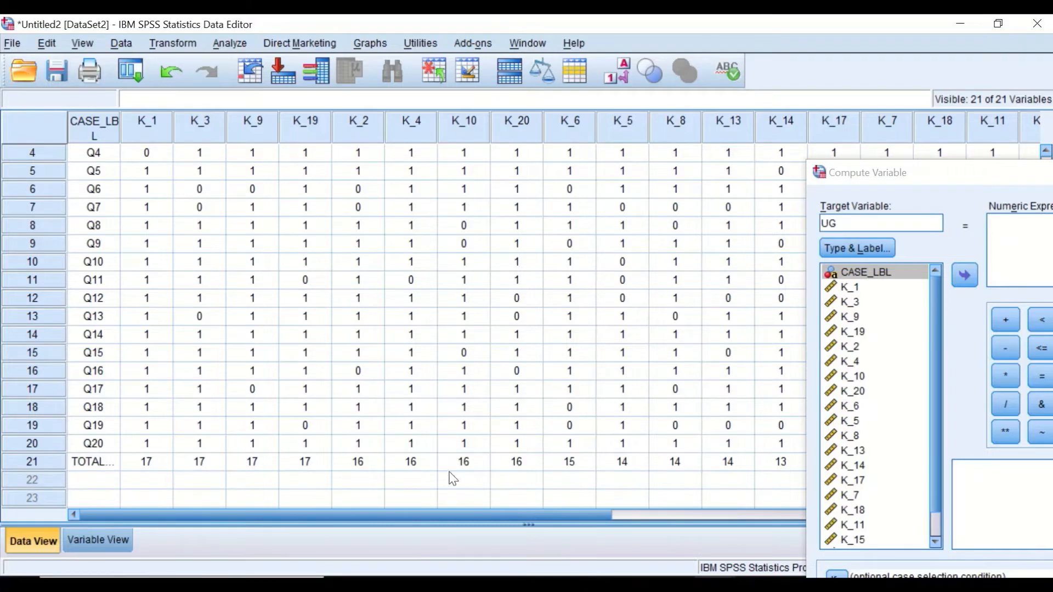
{"action": "left_click", "coordinate": [160, 460]}
{"action": "left_click", "coordinate": [198, 464]}
{"action": "left_click", "coordinate": [259, 462]}
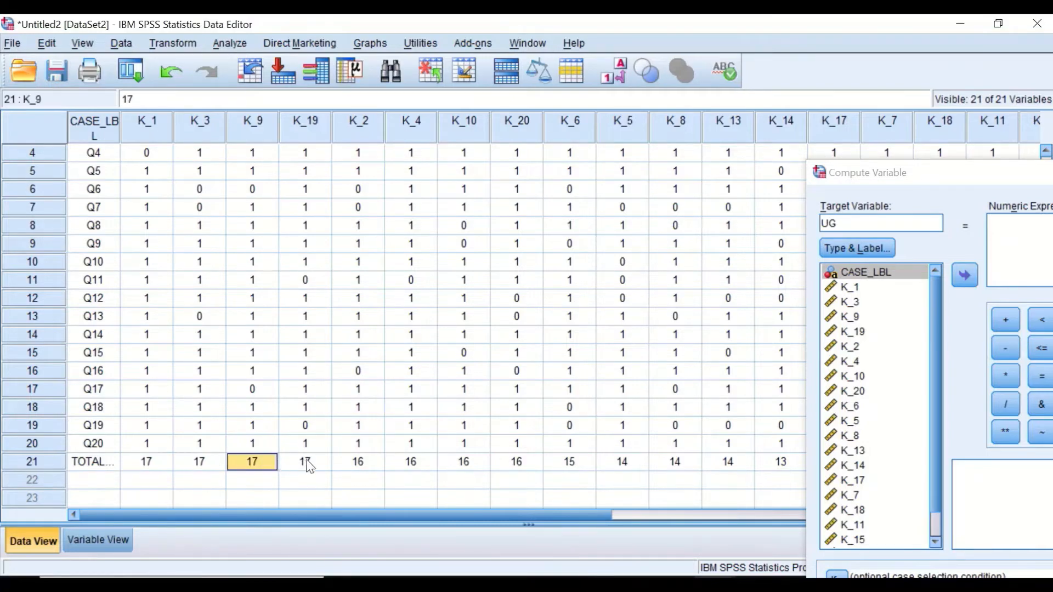
{"action": "left_click", "coordinate": [303, 465]}
{"action": "left_click", "coordinate": [366, 466]}
{"action": "left_click", "coordinate": [426, 467]}
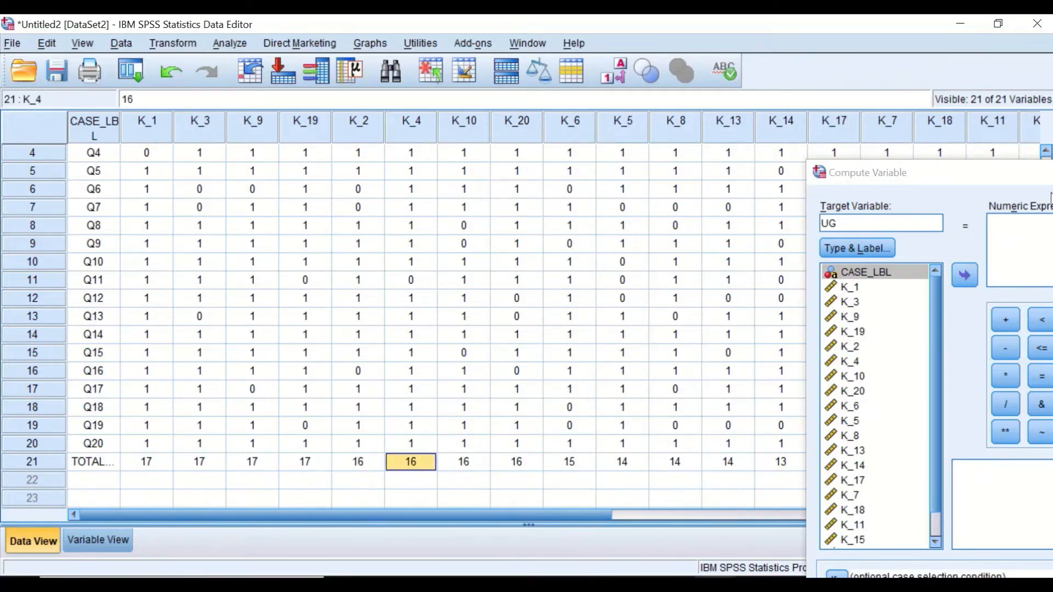
Begin the numeric expression for UG with the parenthesised sum (K_1 + K_3 + K_9).
{"action": "left_click_drag", "start_coordinate": [972, 173], "coordinate": [388, 78]}
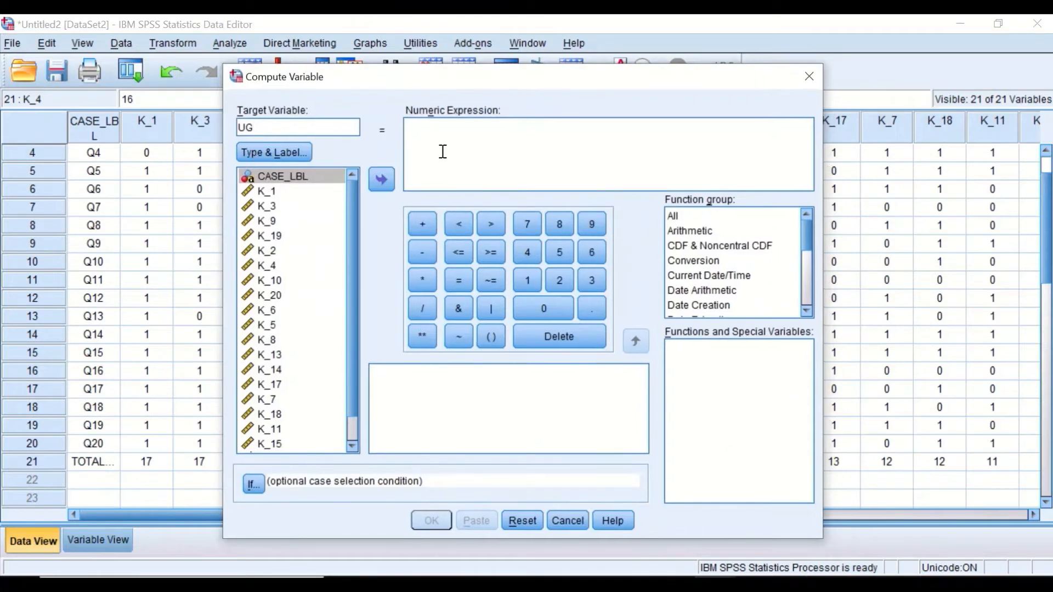
{"action": "left_click", "coordinate": [489, 337]}
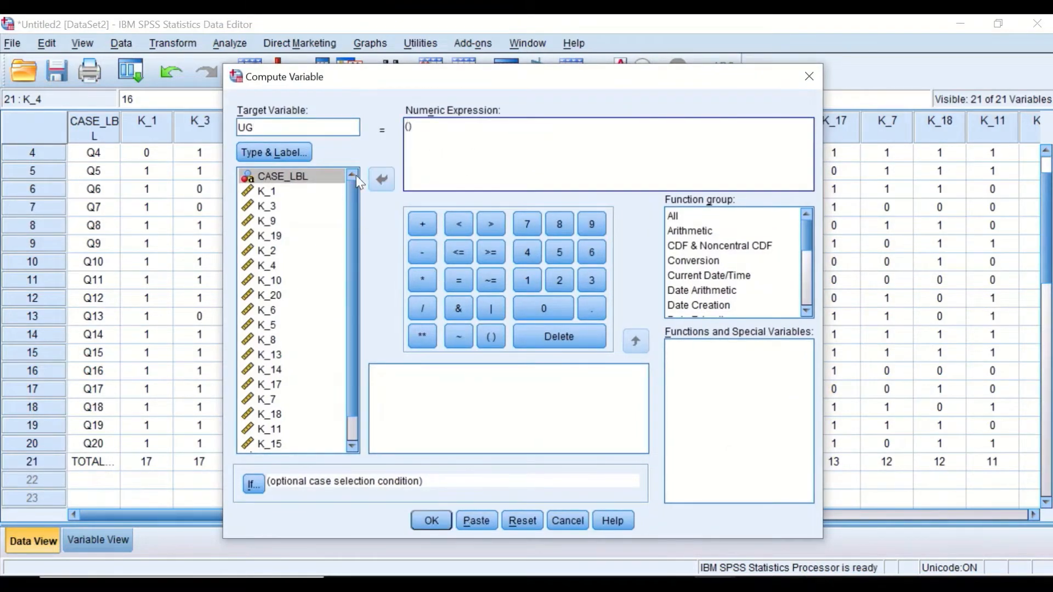
{"action": "left_click", "coordinate": [273, 192]}
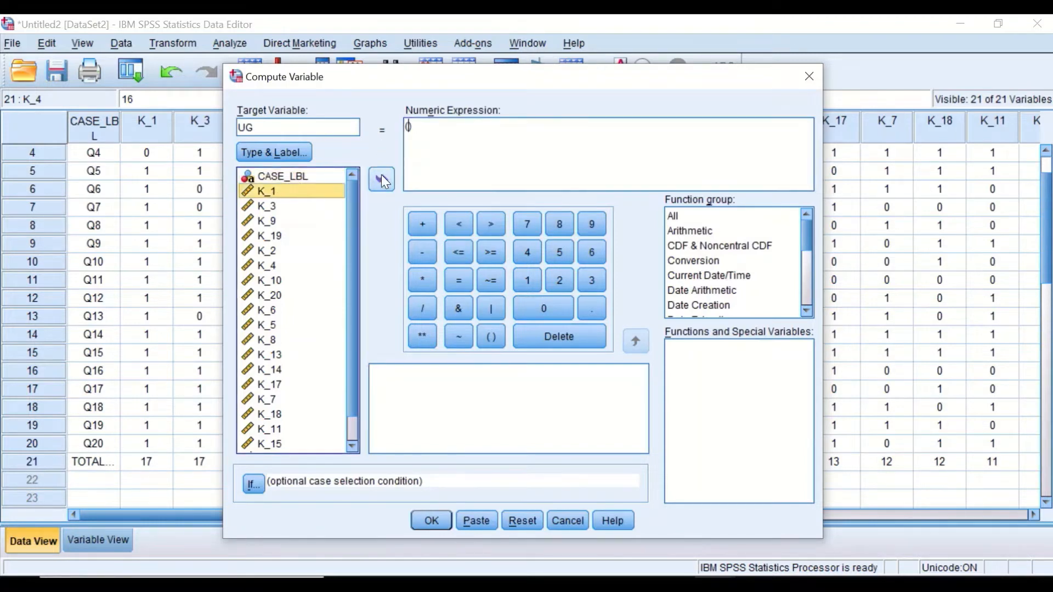
{"action": "left_click", "coordinate": [382, 180]}
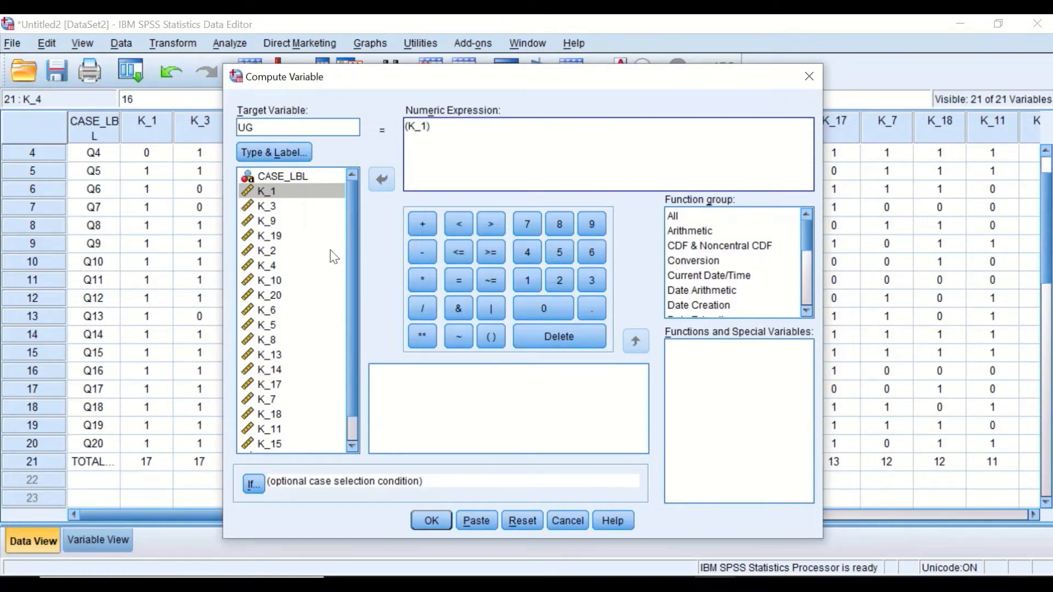
{"action": "left_click", "coordinate": [423, 225]}
{"action": "left_click", "coordinate": [276, 211]}
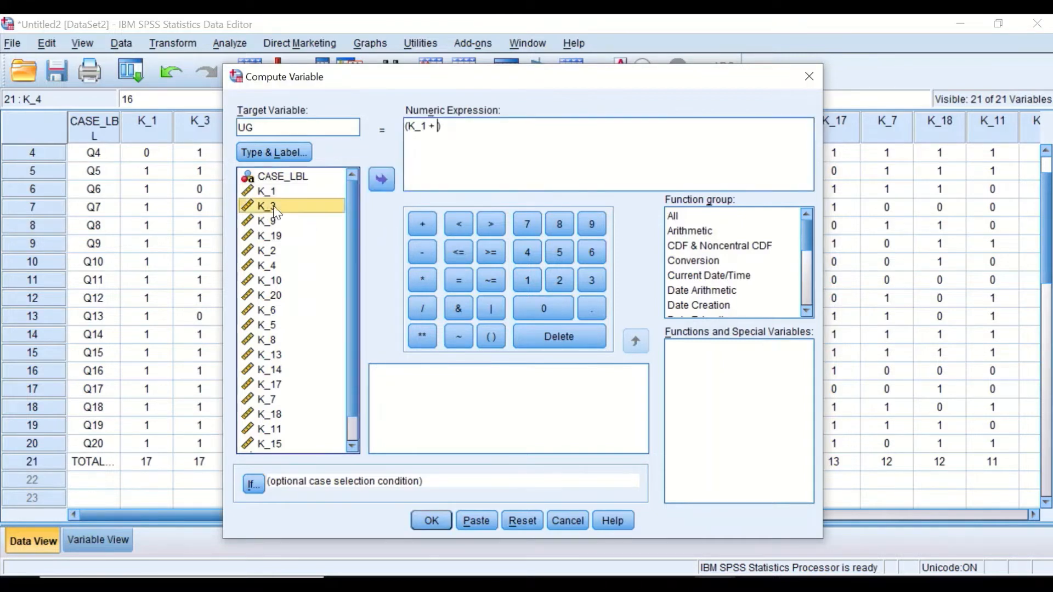
{"action": "left_click", "coordinate": [381, 179]}
{"action": "left_click", "coordinate": [422, 225]}
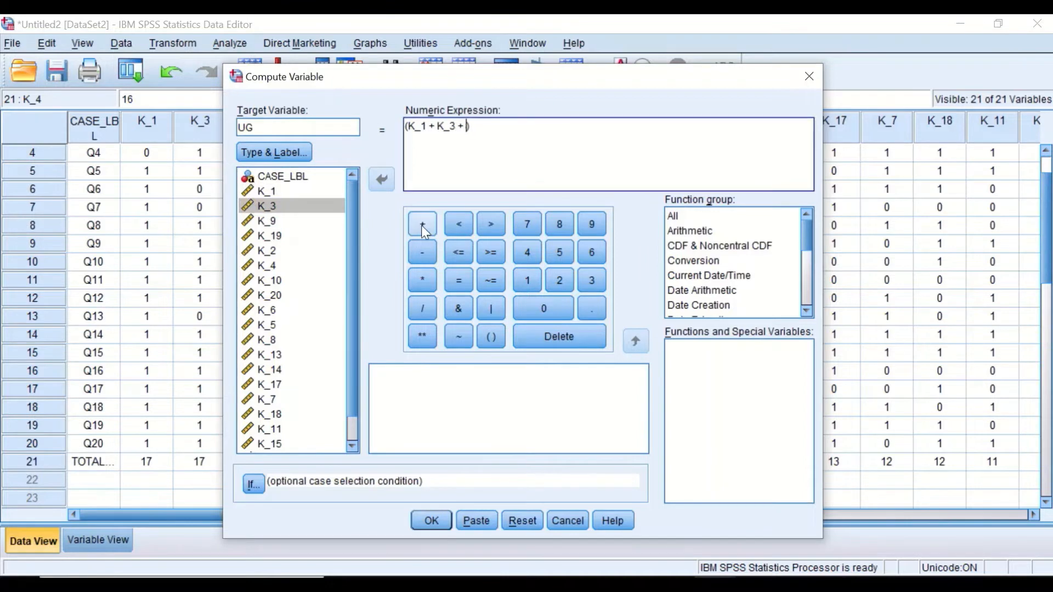
{"action": "left_click", "coordinate": [267, 221]}
{"action": "left_click", "coordinate": [380, 177]}
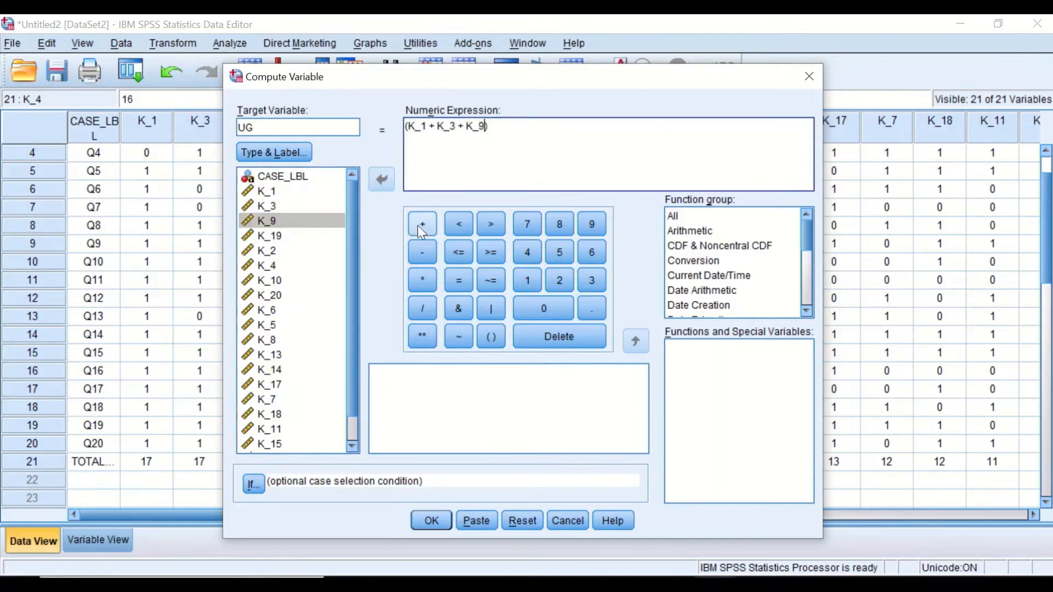
Add K_19, K_2 and K_4 to the sum inside the parentheses of the UG expression.
{"action": "left_click", "coordinate": [422, 225]}
{"action": "left_click", "coordinate": [272, 236]}
{"action": "left_click", "coordinate": [381, 179]}
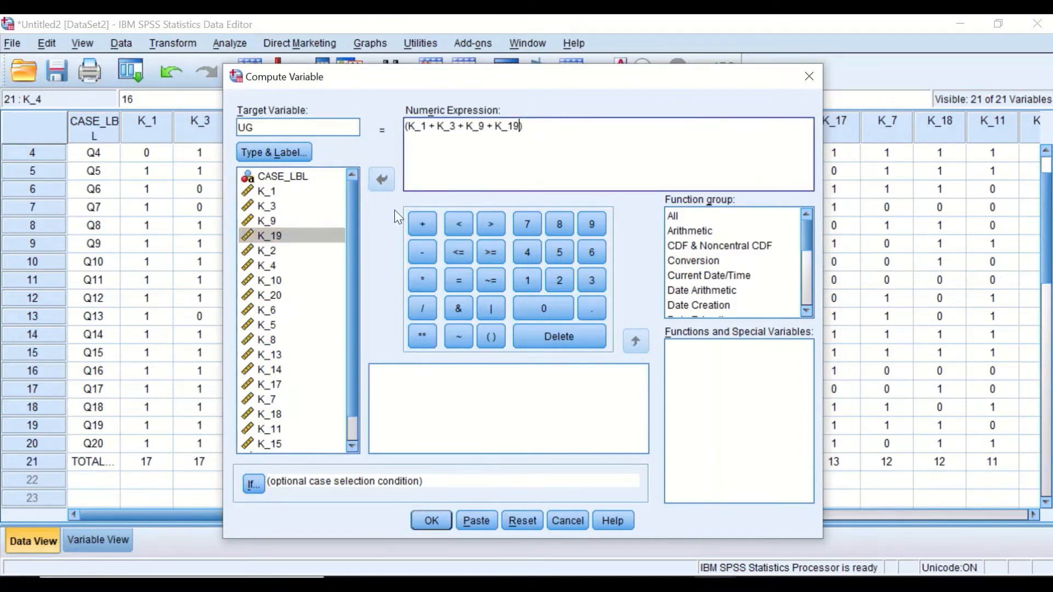
{"action": "left_click", "coordinate": [424, 228]}
{"action": "left_click", "coordinate": [274, 252]}
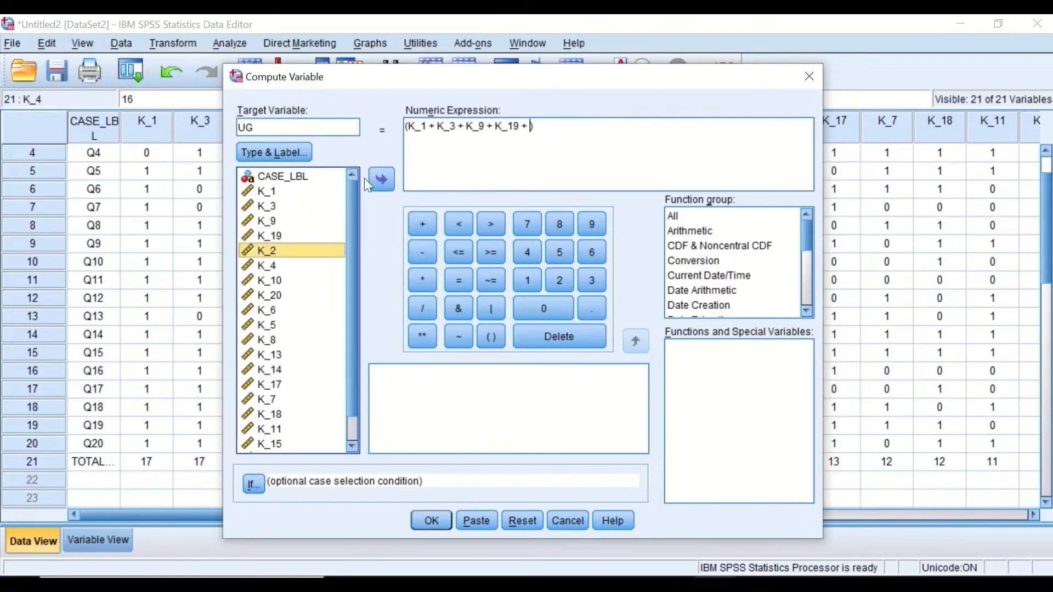
{"action": "left_click", "coordinate": [381, 179]}
{"action": "left_click", "coordinate": [422, 225]}
{"action": "left_click", "coordinate": [268, 266]}
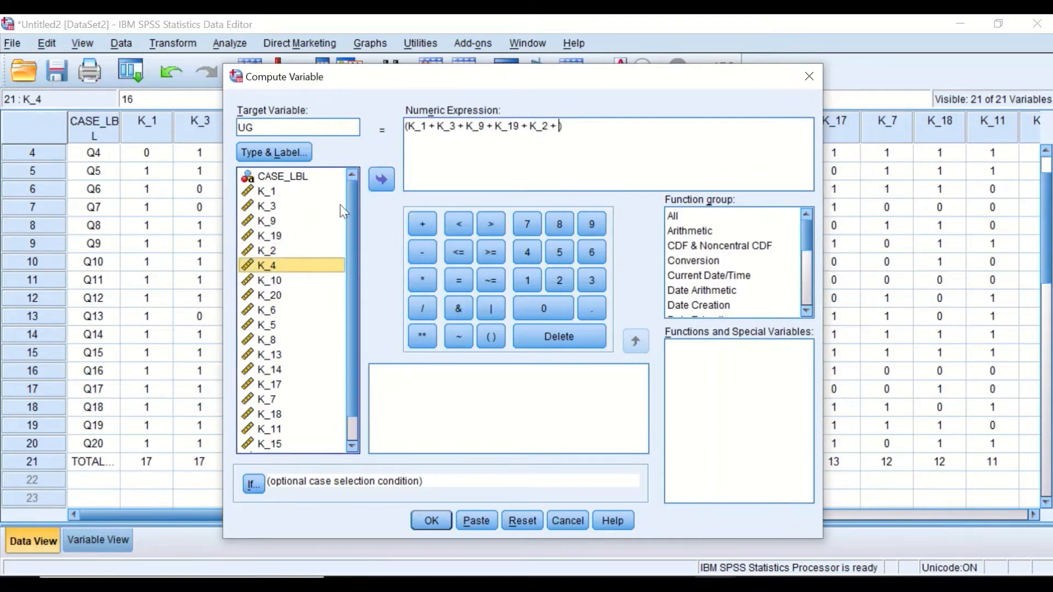
{"action": "left_click", "coordinate": [381, 180]}
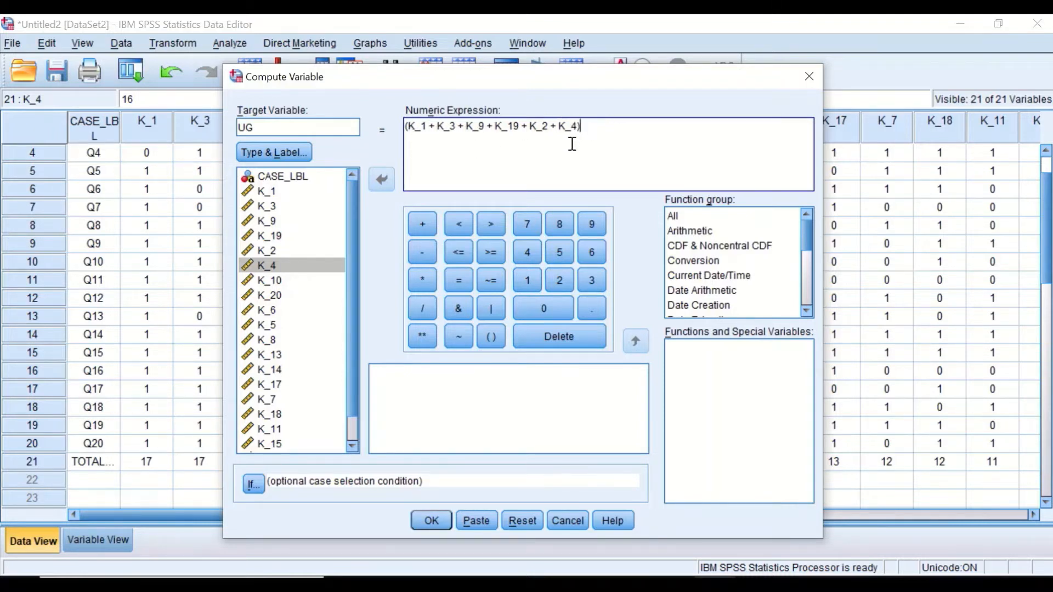
Divide the parenthesised sum by 6, run the UG computation, and check the new UG column in the data.
{"action": "left_click", "coordinate": [422, 309]}
{"action": "left_click", "coordinate": [593, 250]}
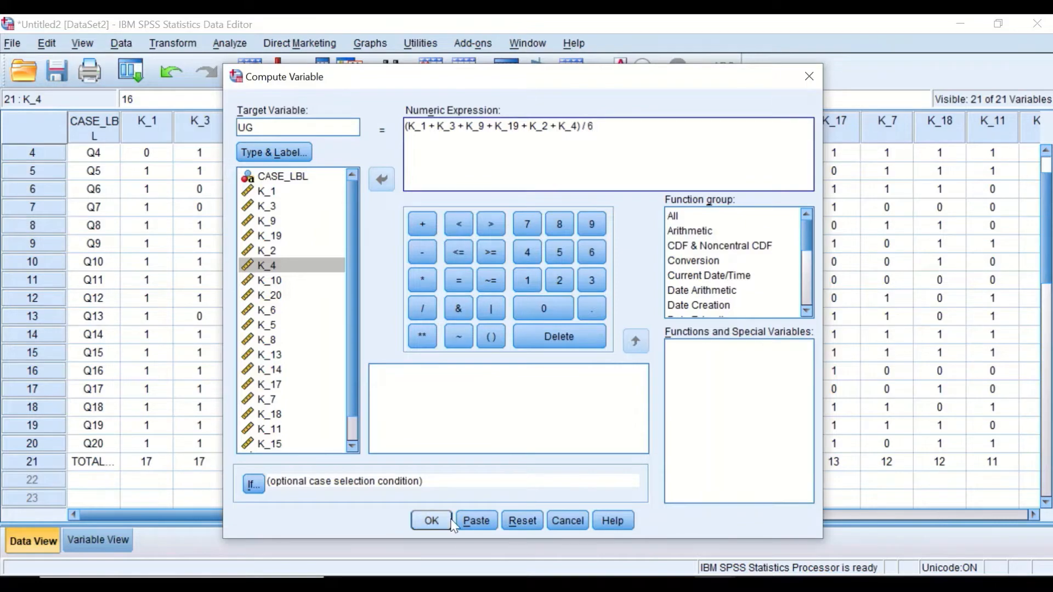
{"action": "left_click", "coordinate": [431, 522]}
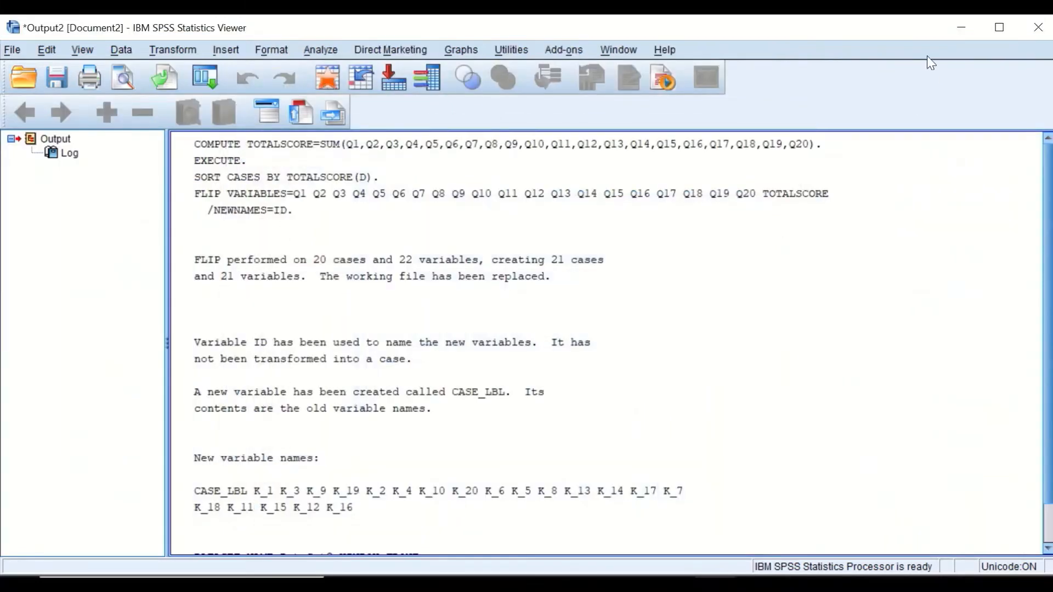
{"action": "left_click", "coordinate": [957, 30]}
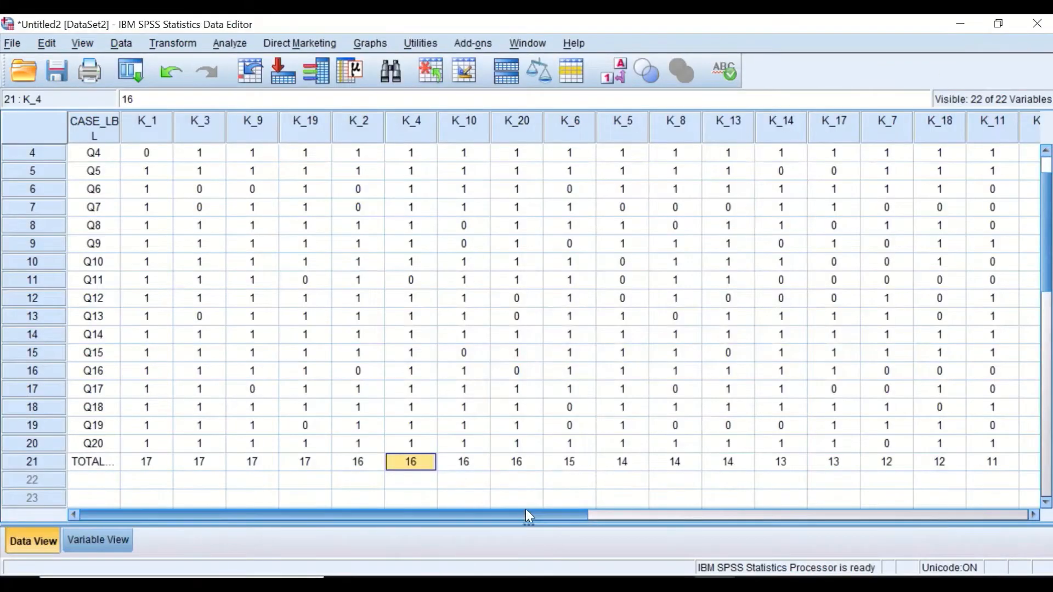
{"action": "left_click_drag", "start_coordinate": [525, 511], "coordinate": [783, 493]}
{"action": "scroll", "coordinate": [724, 204], "scroll_direction": "up", "scroll_amount": 1}
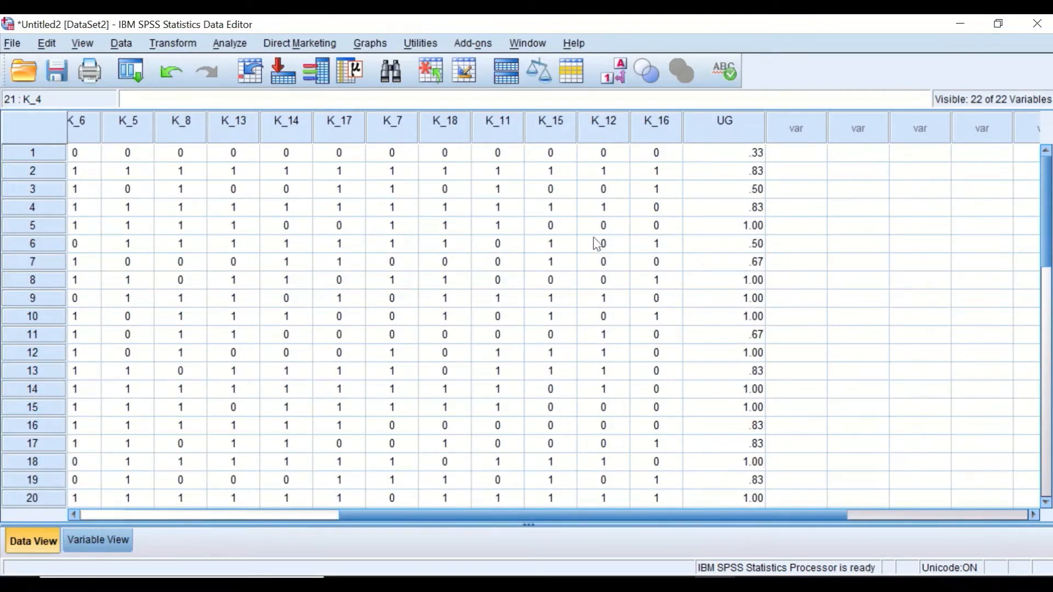
{"action": "scroll", "coordinate": [601, 242], "scroll_direction": "down", "scroll_amount": 1}
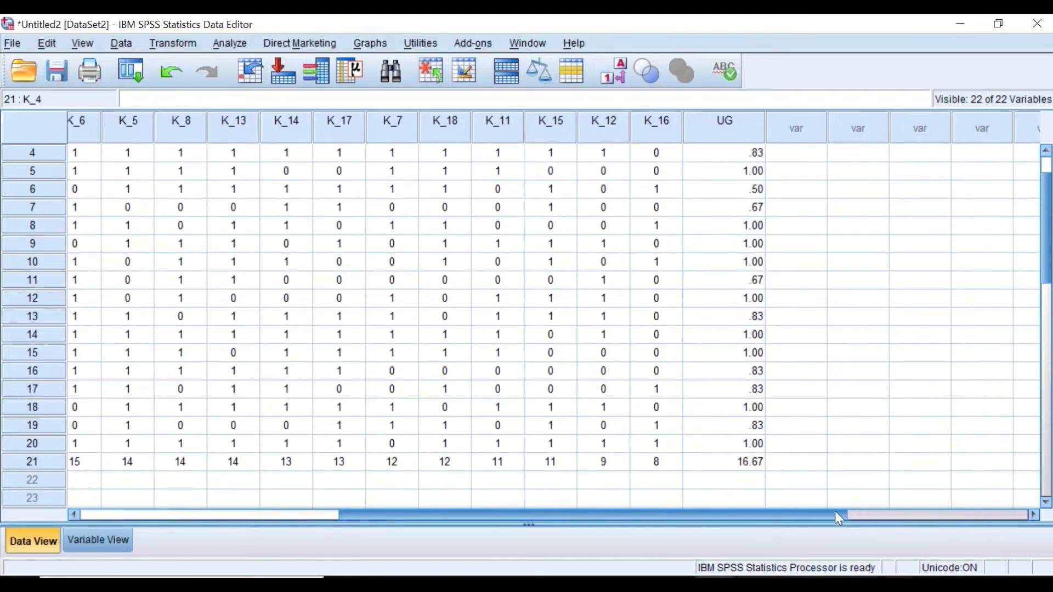
Reopen Compute Variable, set the target variable to LG, and clear the old sum from the expression, leaving () / 6.
{"action": "scroll", "coordinate": [869, 408], "scroll_direction": "up", "scroll_amount": 1}
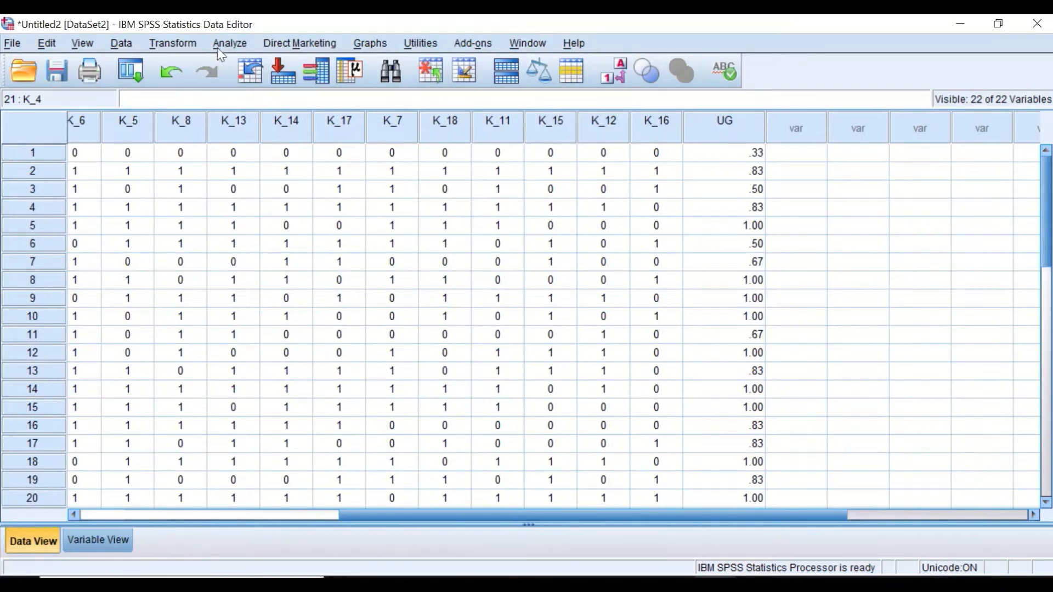
{"action": "left_click", "coordinate": [194, 48]}
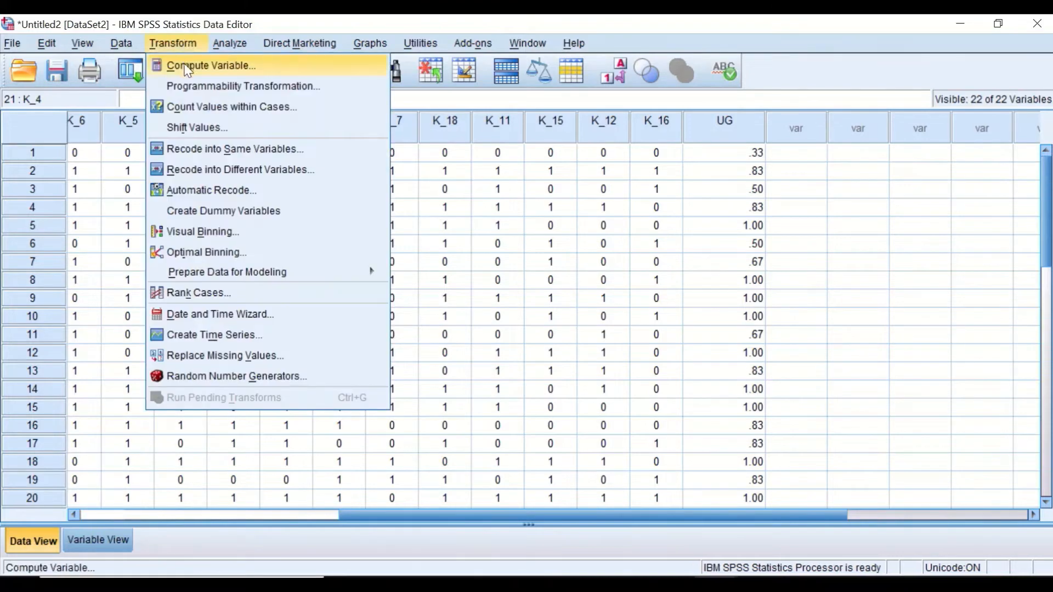
{"action": "left_click", "coordinate": [190, 64]}
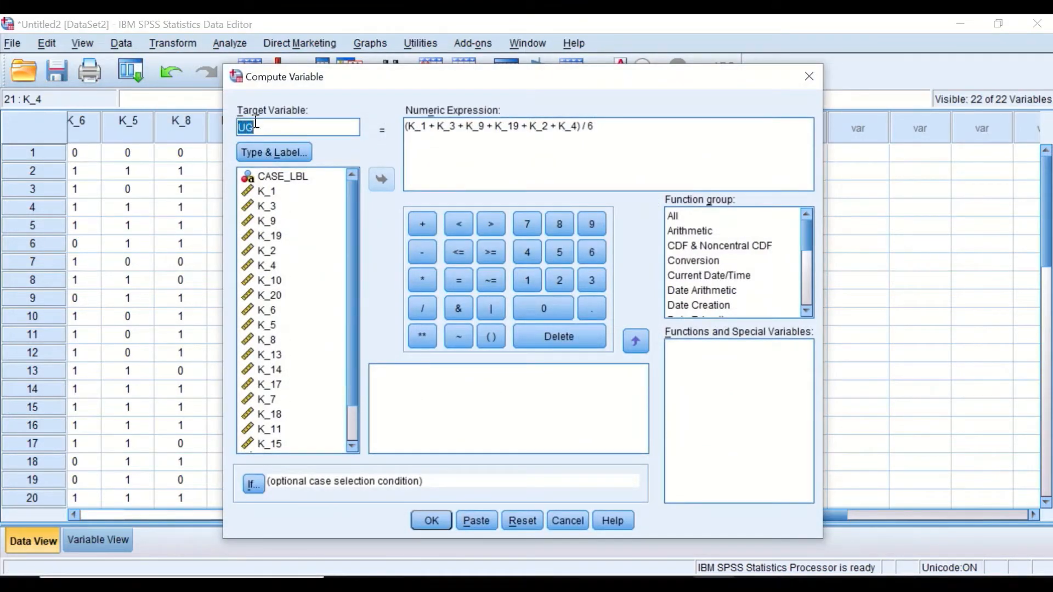
{"action": "type", "text": "LG"}
{"action": "left_click_drag", "start_coordinate": [579, 125], "coordinate": [455, 130]}
{"action": "left_click_drag", "start_coordinate": [434, 127], "coordinate": [406, 126]}
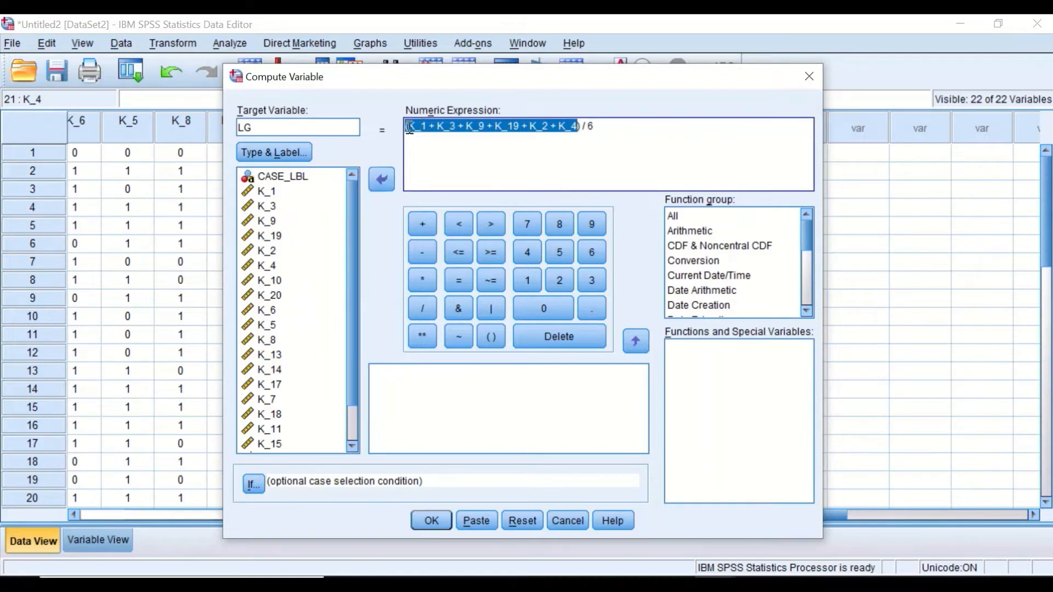
{"action": "key", "text": "Delete"}
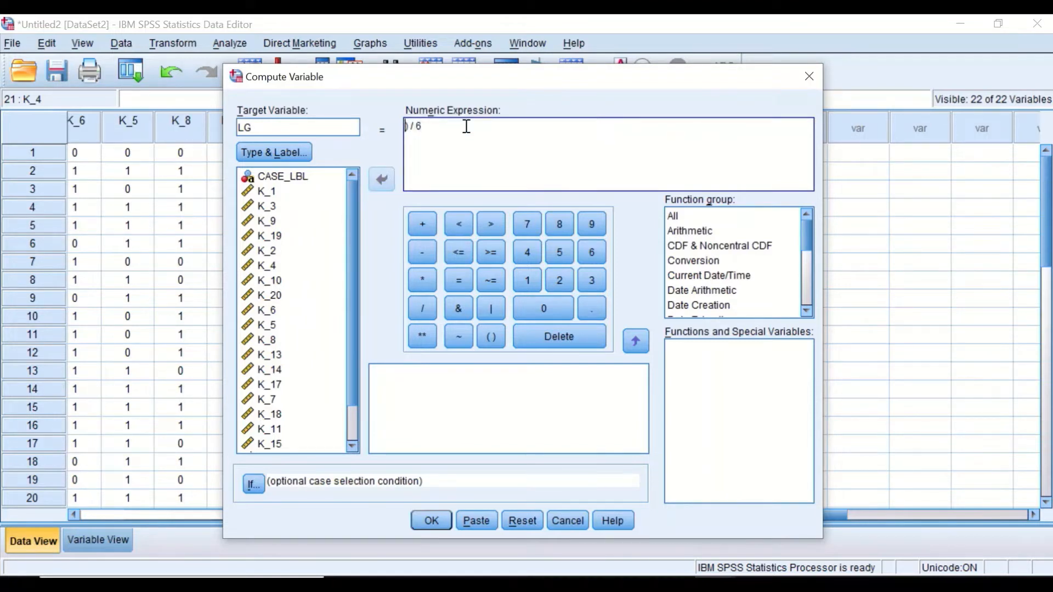
{"action": "type", "text": "("}
Insert K_7 + K_18 inside the parentheses of the LG expression.
{"action": "scroll", "coordinate": [323, 283], "scroll_direction": "down", "scroll_amount": 1}
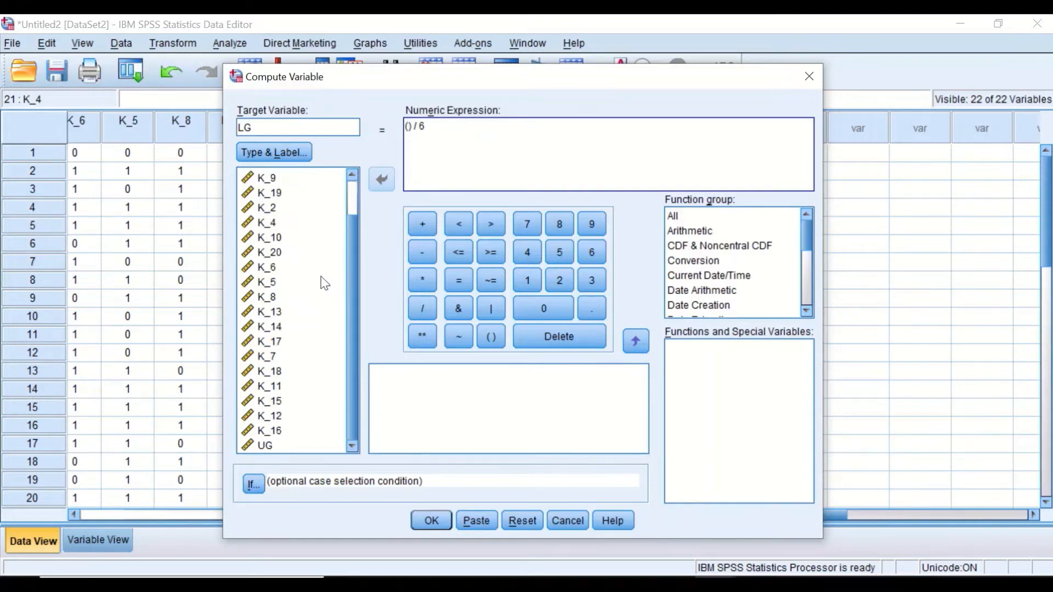
{"action": "left_click", "coordinate": [263, 445]}
{"action": "left_click", "coordinate": [265, 431]}
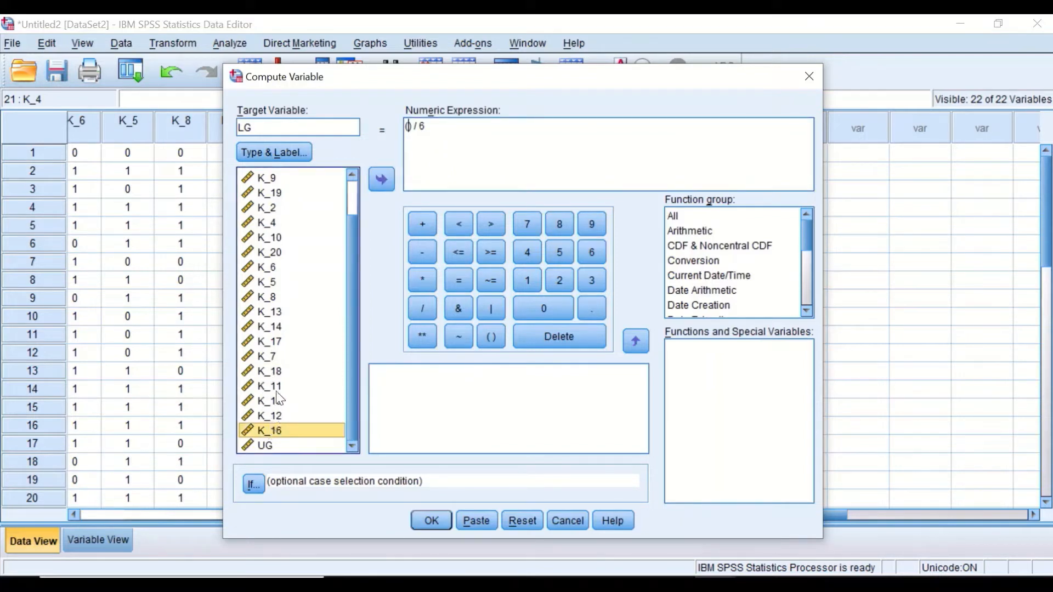
{"action": "left_click", "coordinate": [268, 356]}
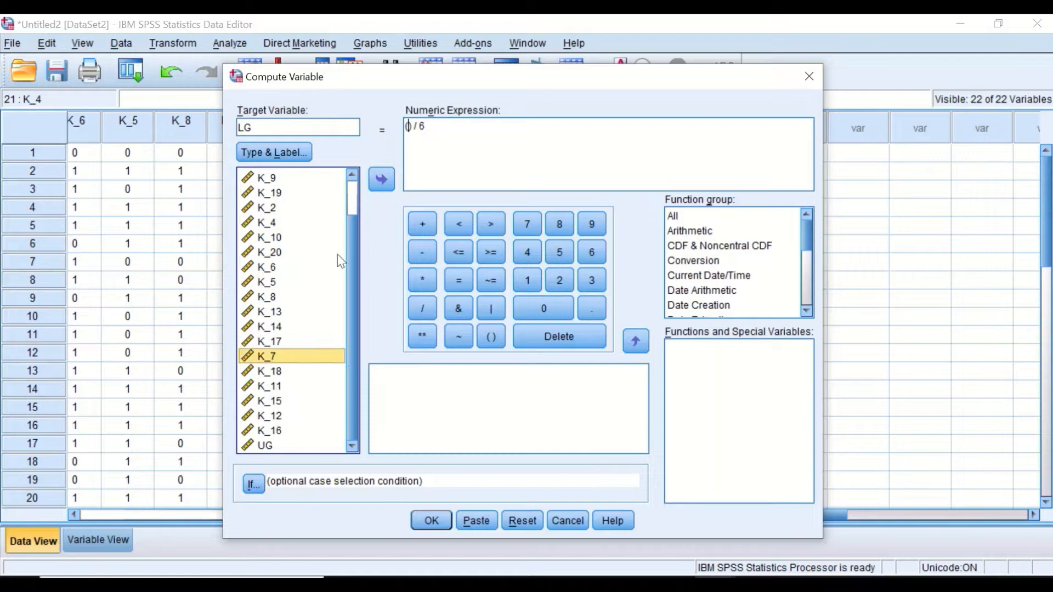
{"action": "left_click", "coordinate": [377, 172]}
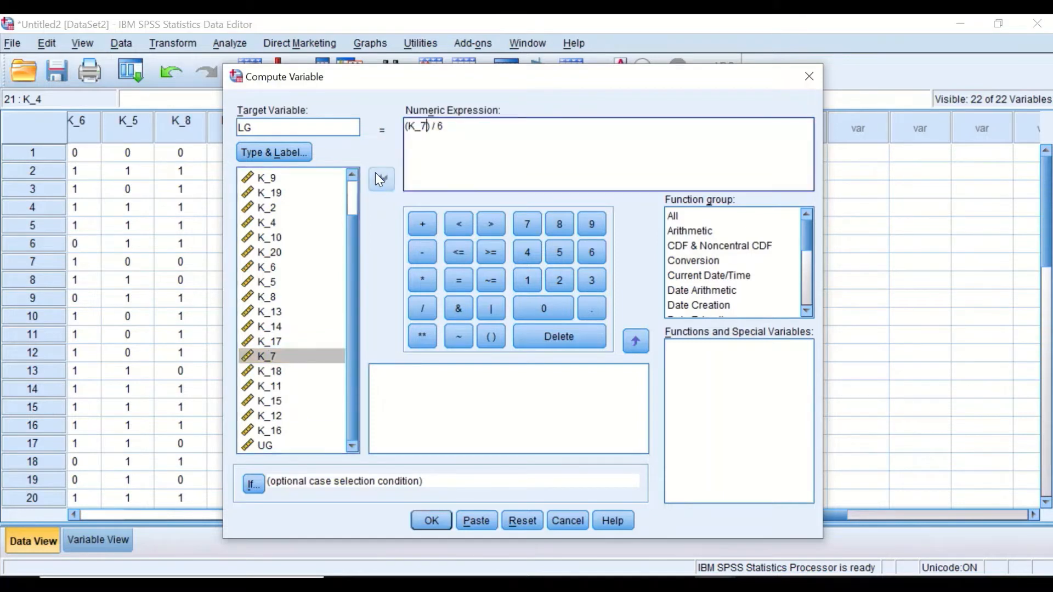
{"action": "left_click", "coordinate": [428, 222]}
{"action": "left_click", "coordinate": [272, 371]}
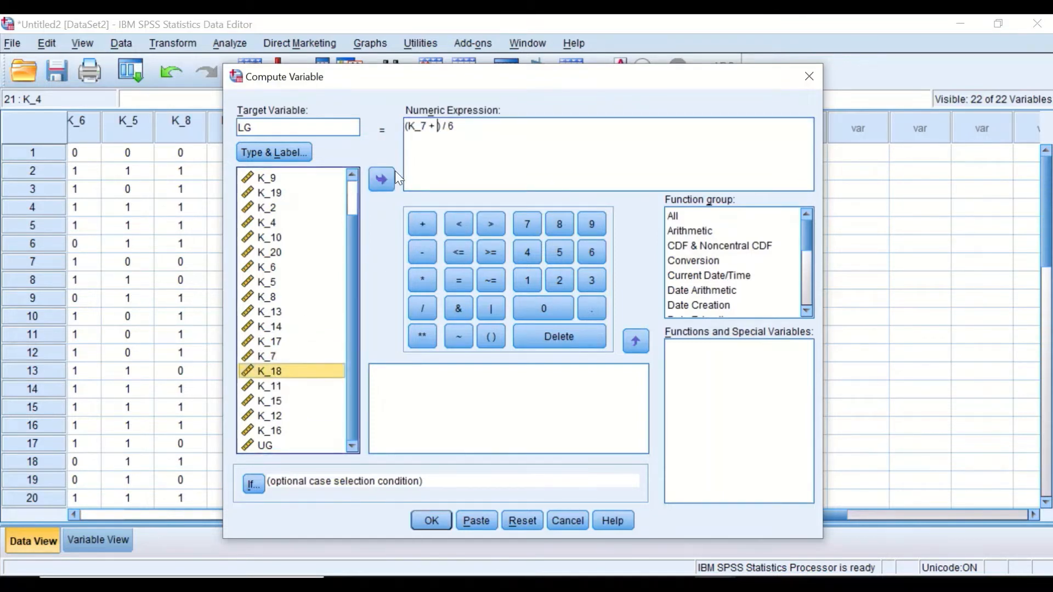
{"action": "left_click", "coordinate": [378, 178]}
Extend the sum inside the parentheses of the LG expression with K_11 and K_15.
{"action": "left_click", "coordinate": [424, 222]}
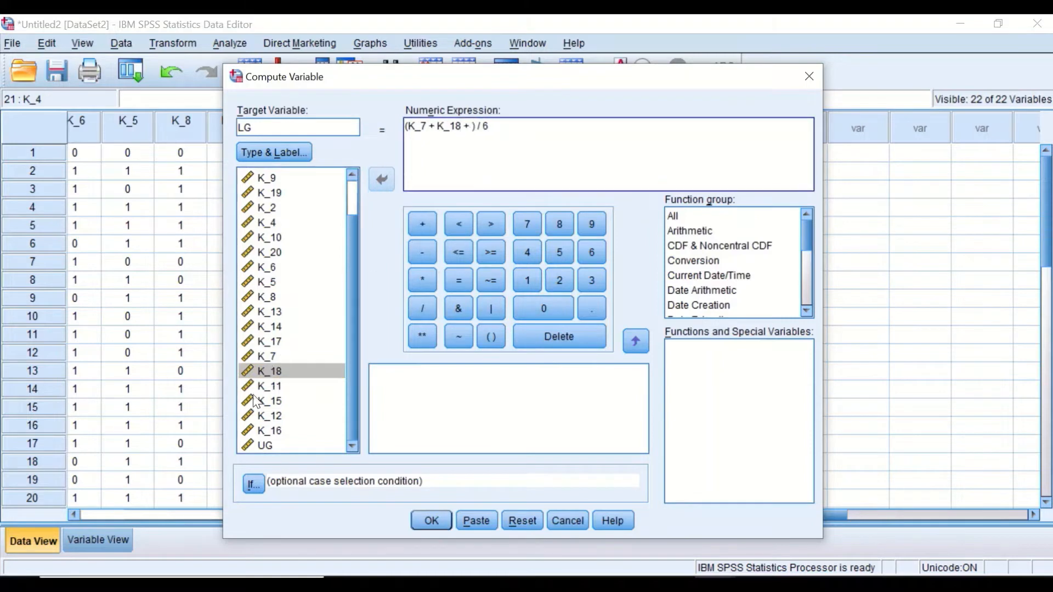
{"action": "left_click", "coordinate": [269, 386]}
{"action": "left_click", "coordinate": [420, 223]}
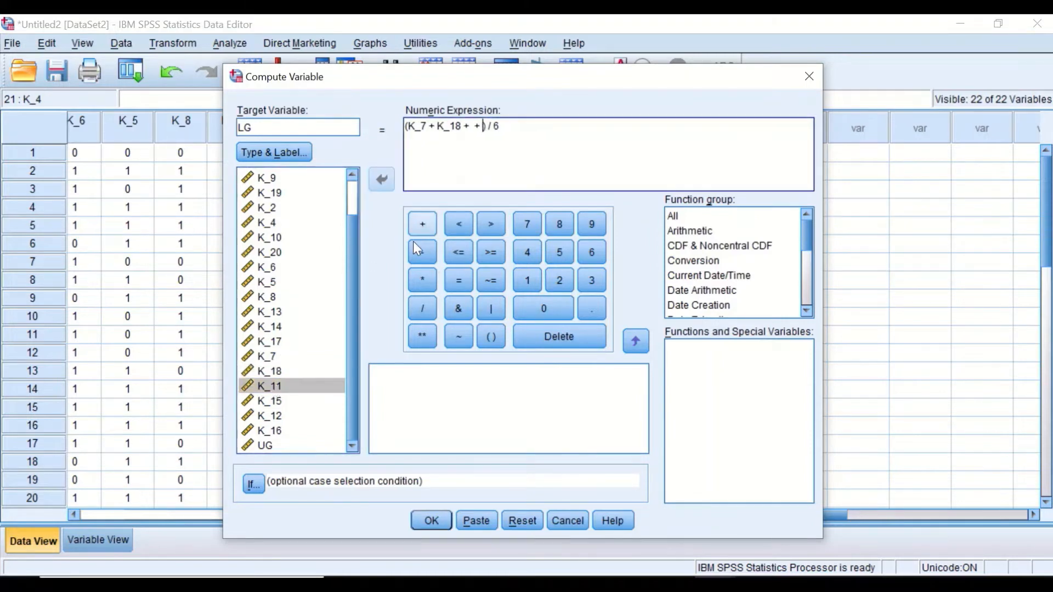
{"action": "left_click", "coordinate": [267, 401]}
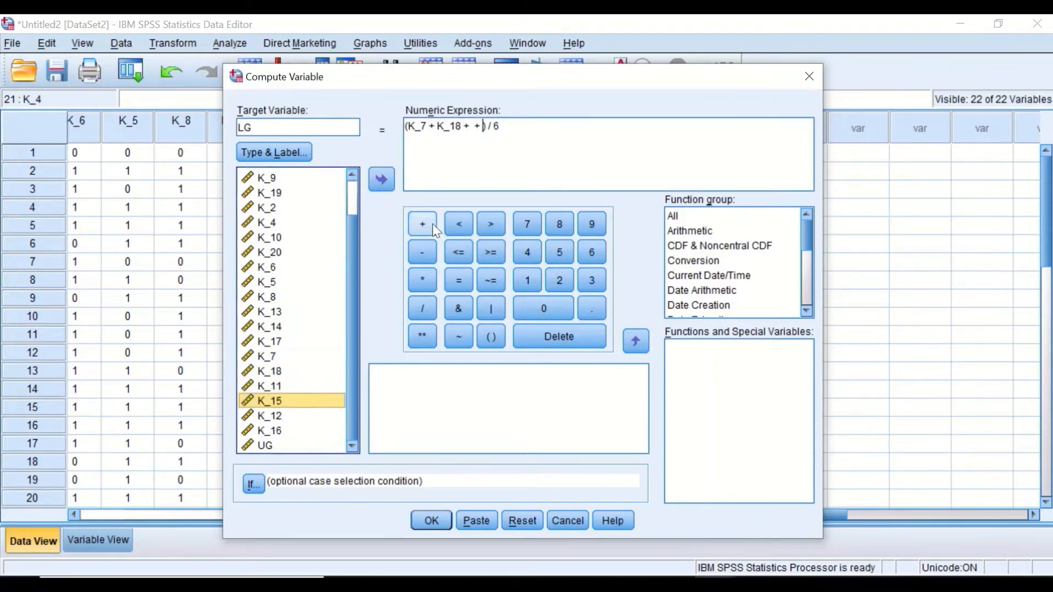
{"action": "left_click", "coordinate": [472, 126]}
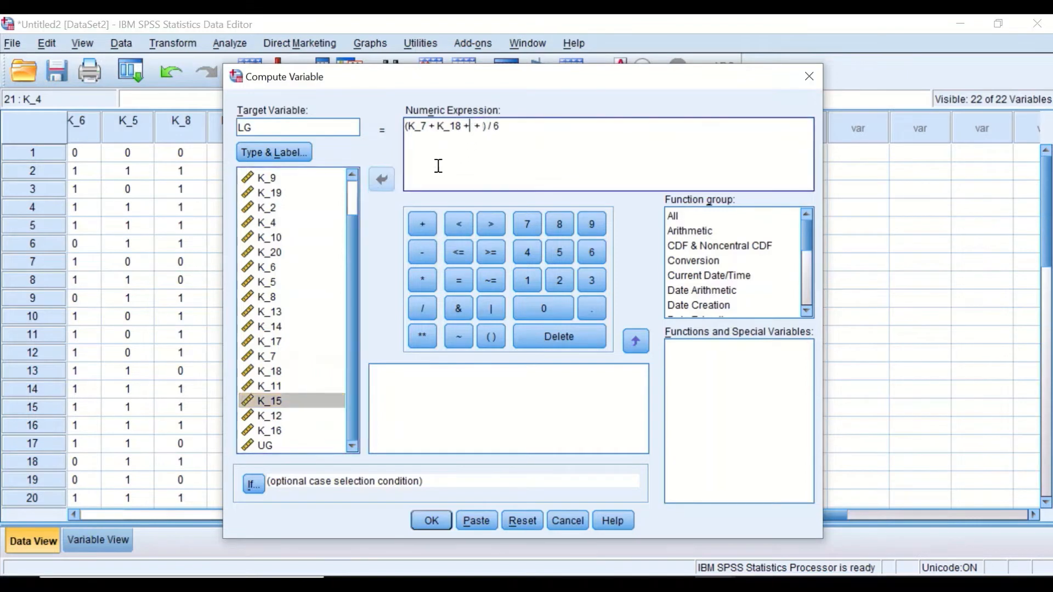
{"action": "left_click", "coordinate": [284, 385]}
{"action": "left_click", "coordinate": [383, 175]}
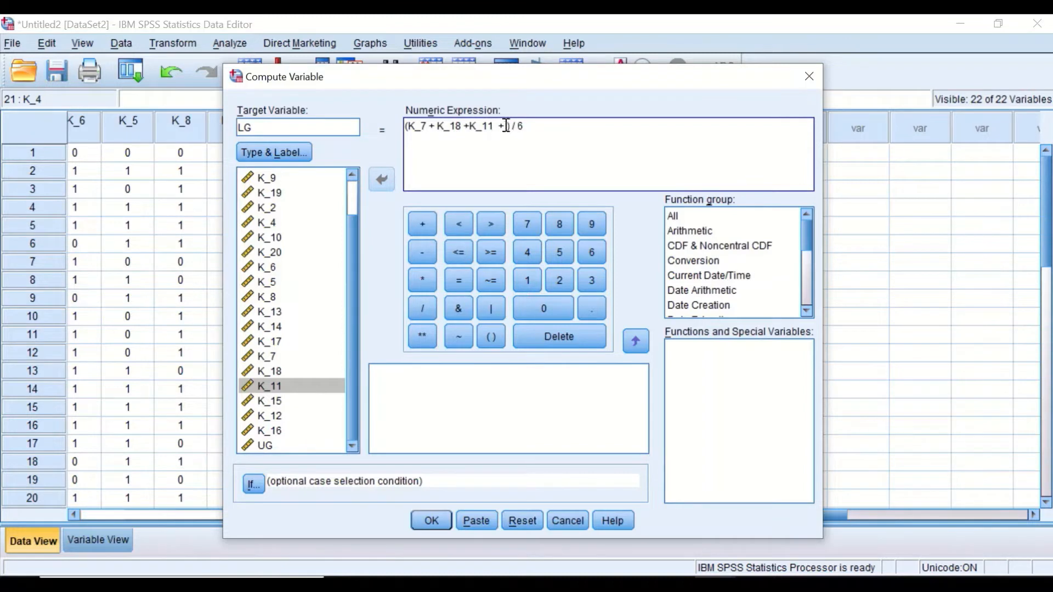
{"action": "left_click", "coordinate": [274, 401]}
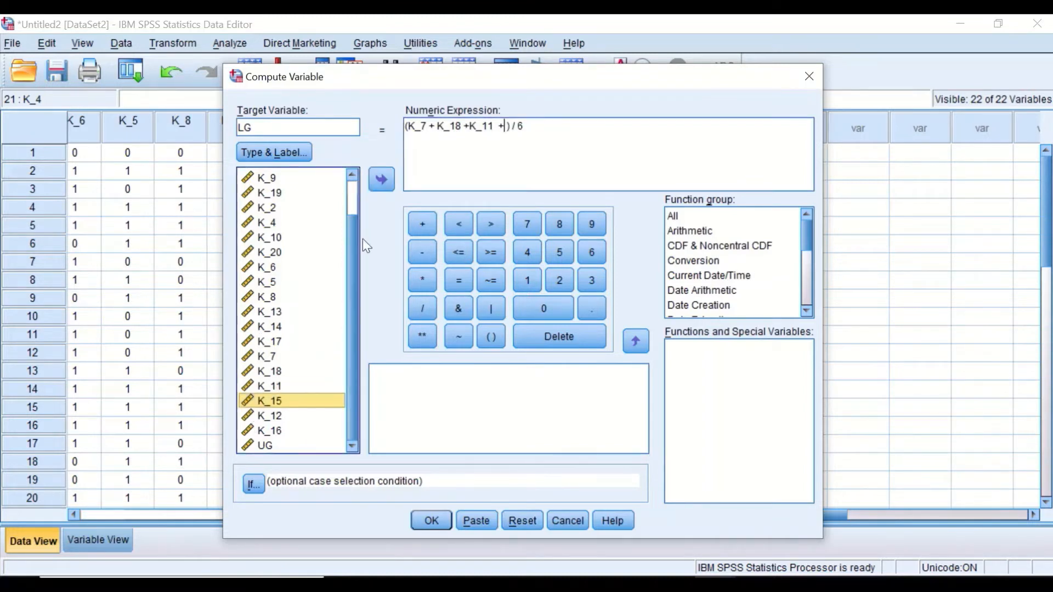
{"action": "left_click", "coordinate": [381, 180]}
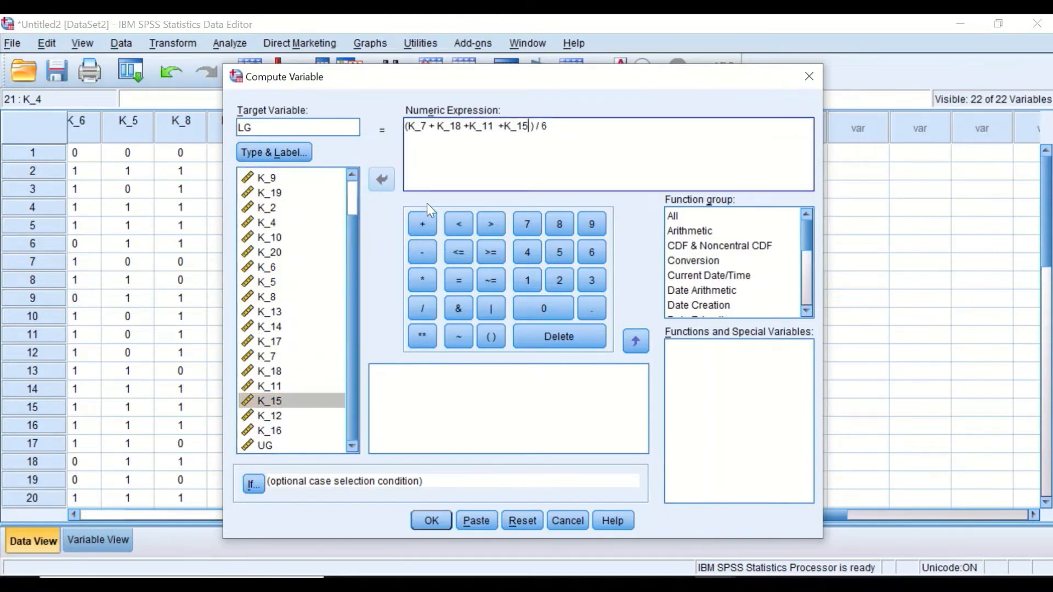
Complete the parenthesised LG sum with K_12 and K_16, run the computation, and return to the data.
{"action": "left_click", "coordinate": [422, 224]}
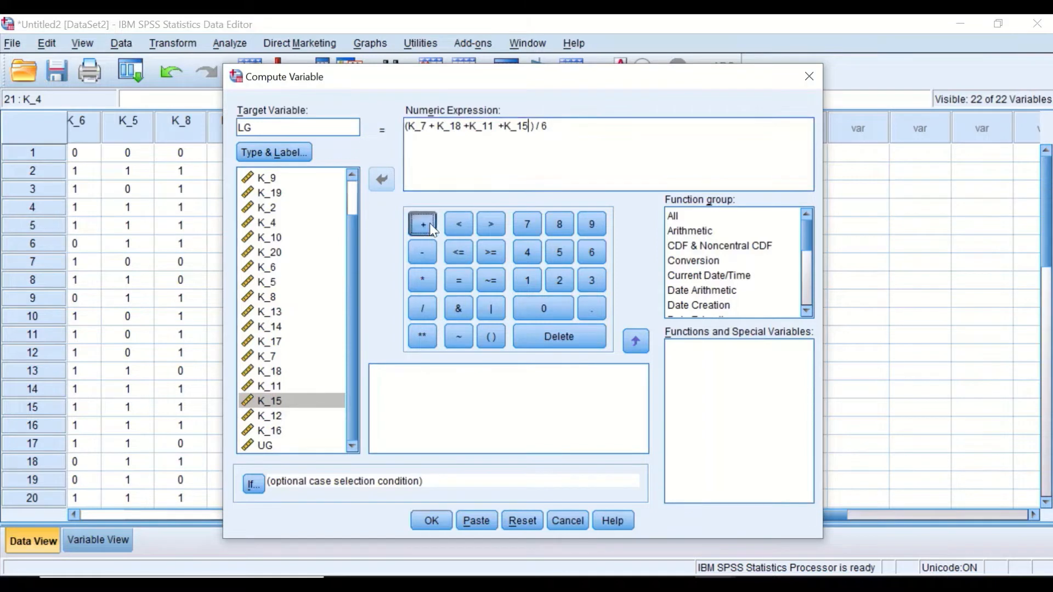
{"action": "left_click", "coordinate": [269, 415]}
{"action": "left_click", "coordinate": [382, 179]}
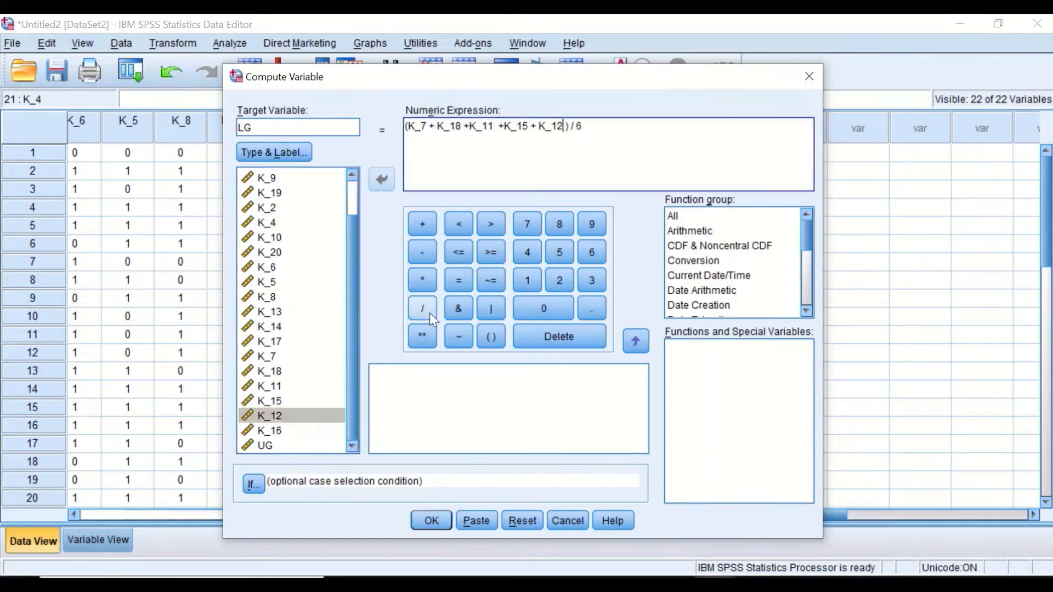
{"action": "left_click", "coordinate": [423, 224]}
{"action": "left_click", "coordinate": [269, 430]}
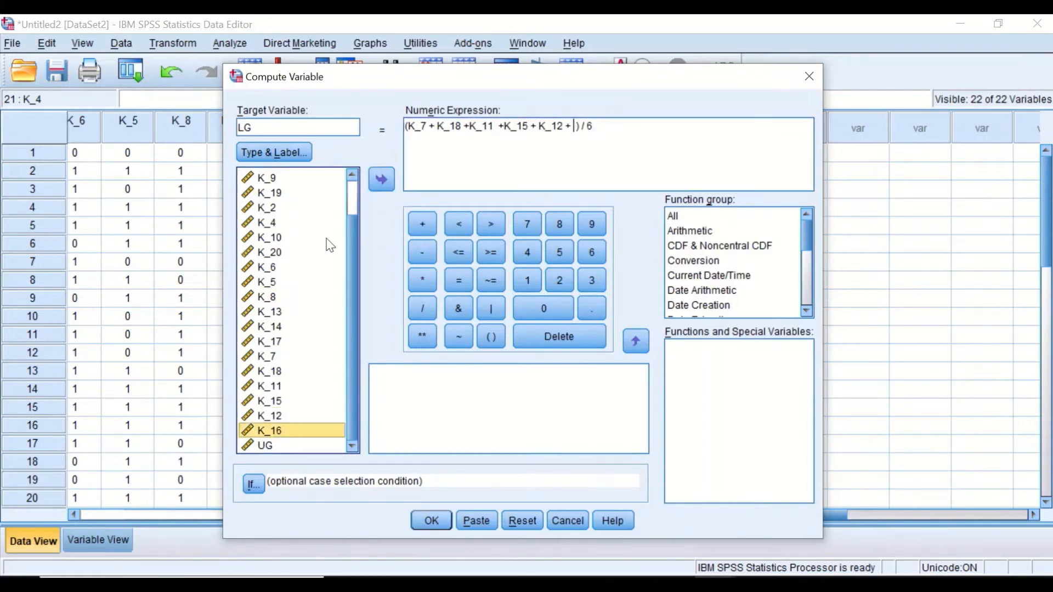
{"action": "left_click", "coordinate": [381, 177]}
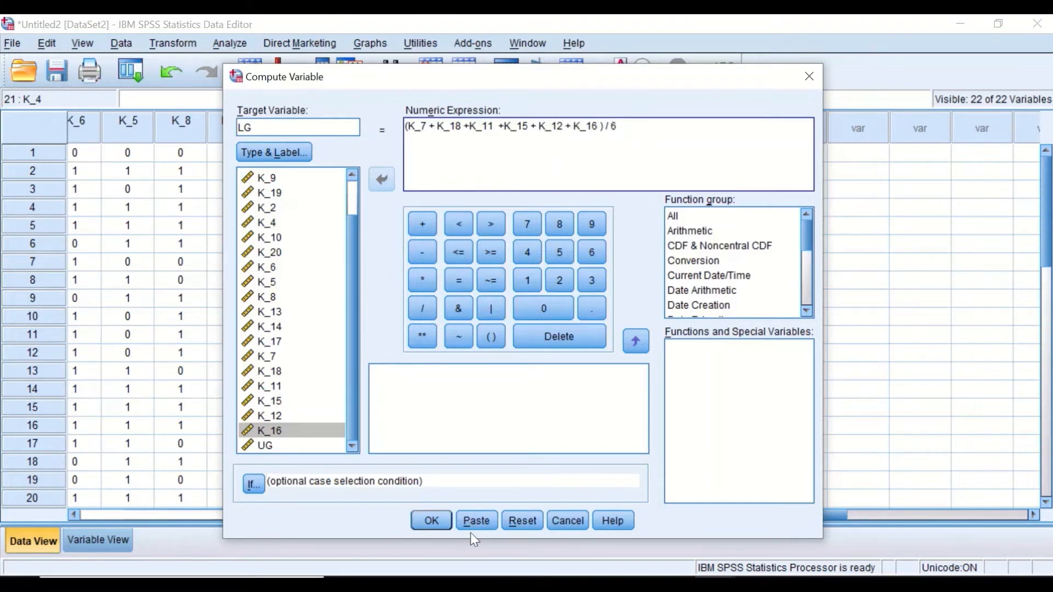
{"action": "left_click", "coordinate": [429, 522]}
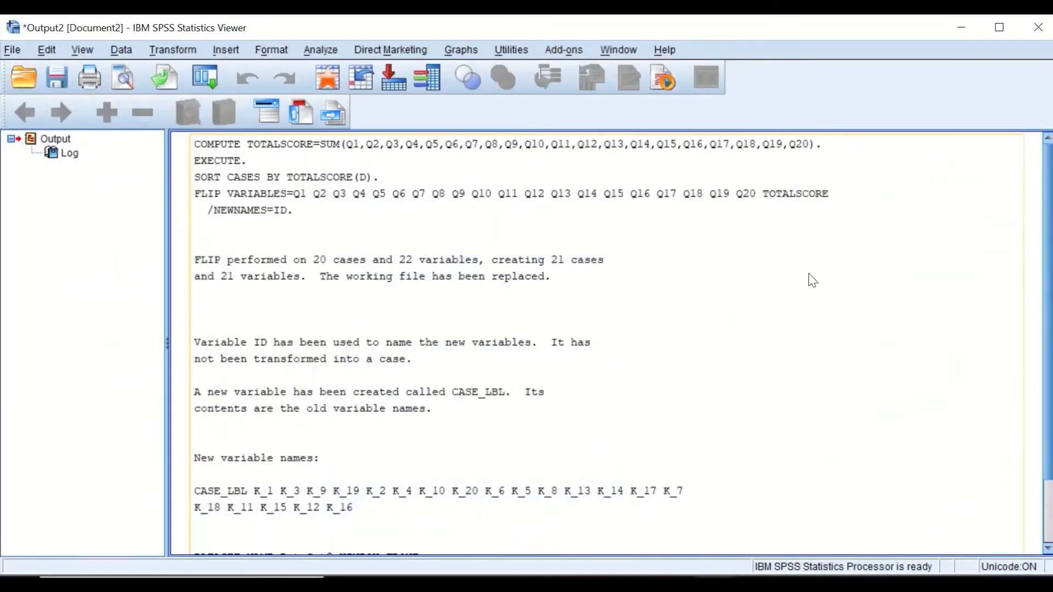
{"action": "left_click", "coordinate": [959, 29]}
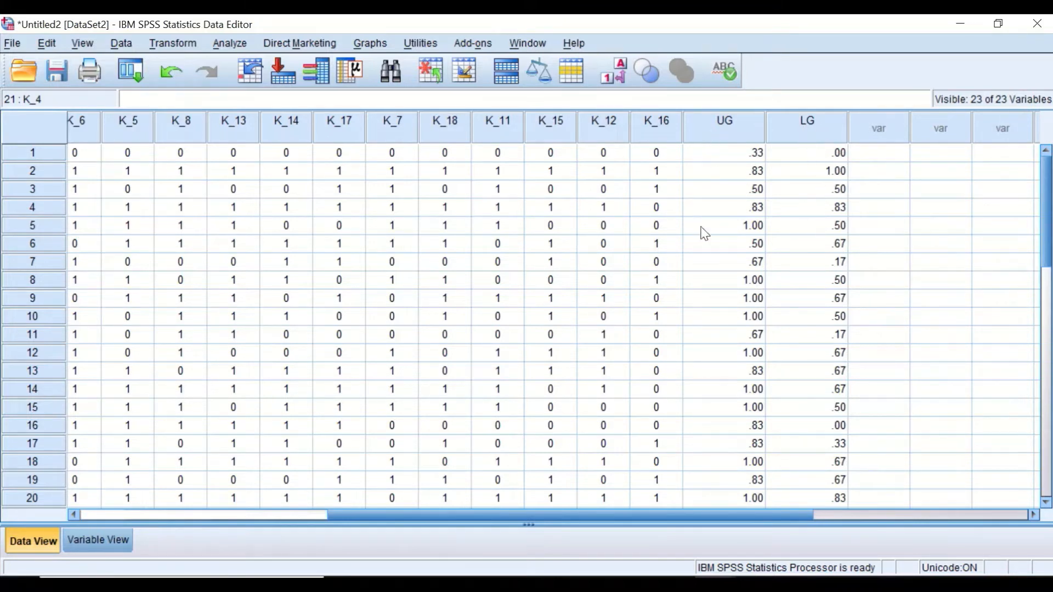
Start another variable computation with all previous entries reset and name the target variable ID.
{"action": "left_click", "coordinate": [158, 50]}
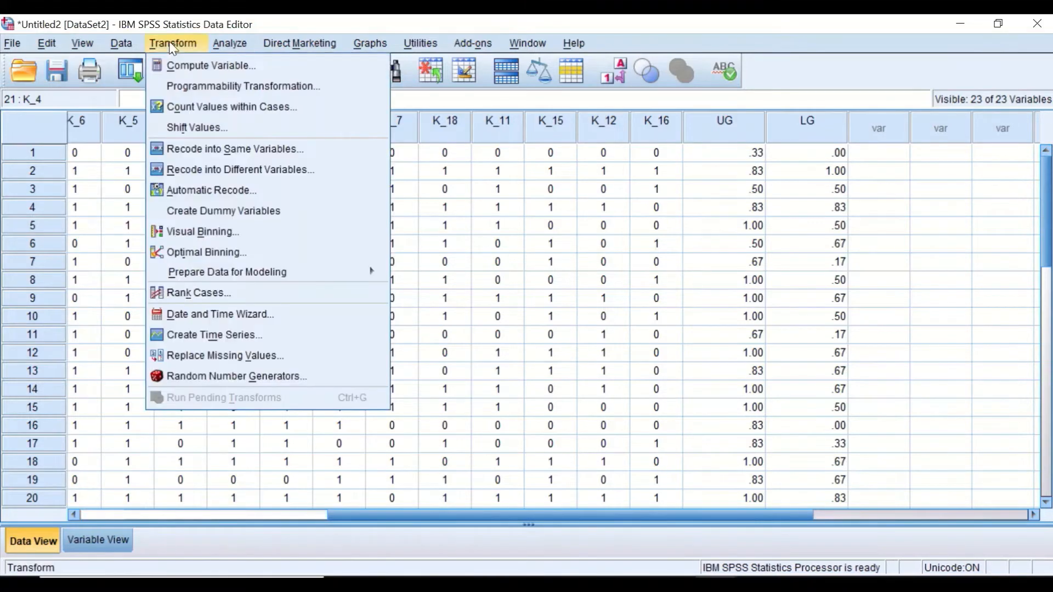
{"action": "left_click", "coordinate": [182, 66]}
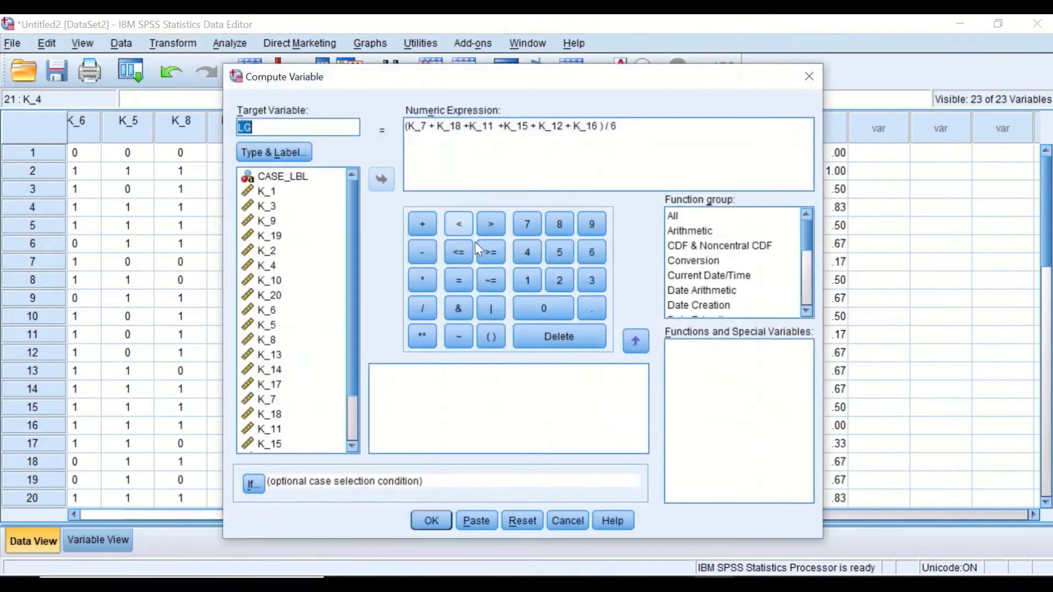
{"action": "left_click", "coordinate": [518, 520]}
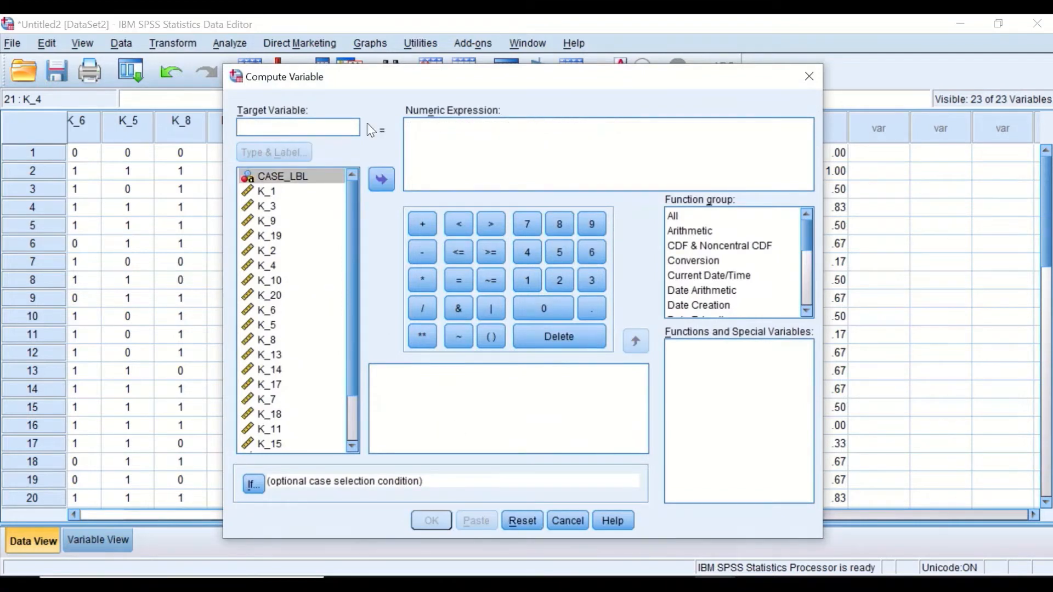
{"action": "type", "text": "ID"}
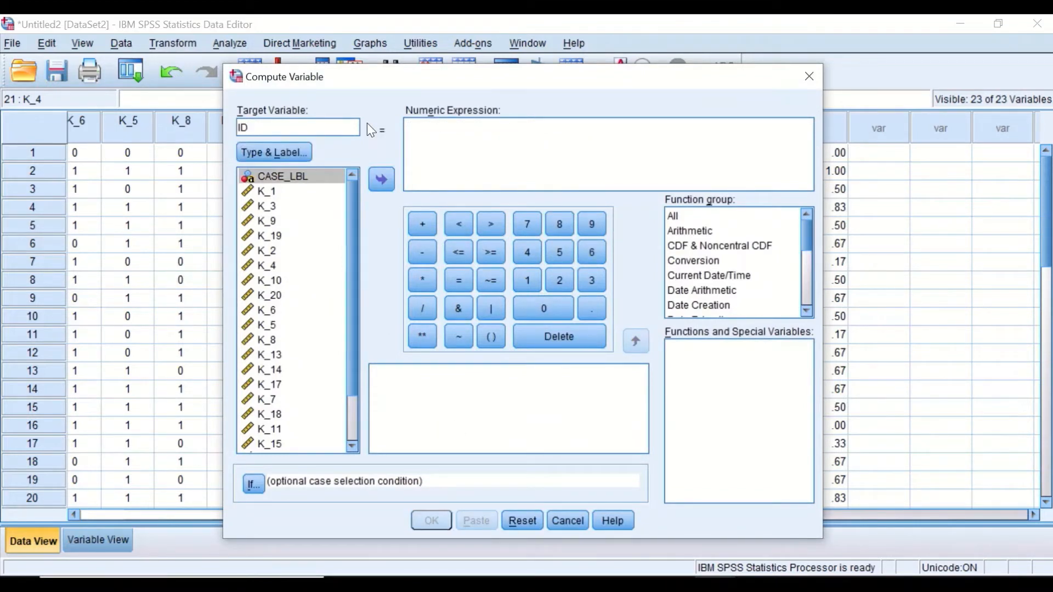
Build the numeric expression UG - LG for the ID variable.
{"action": "scroll", "coordinate": [353, 191], "scroll_direction": "down", "scroll_amount": 2}
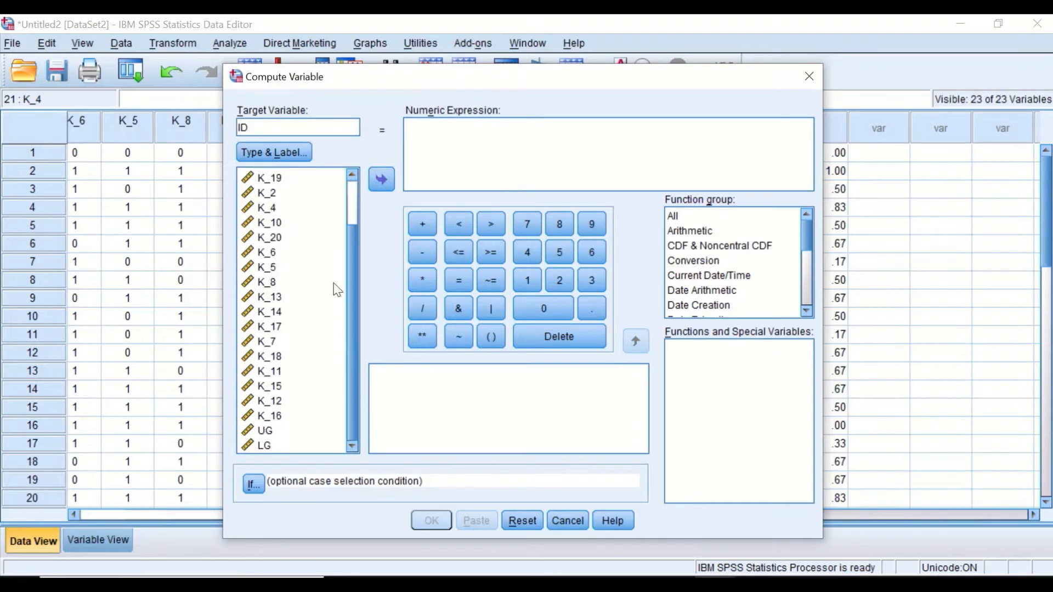
{"action": "left_click", "coordinate": [263, 430]}
{"action": "left_click", "coordinate": [383, 176]}
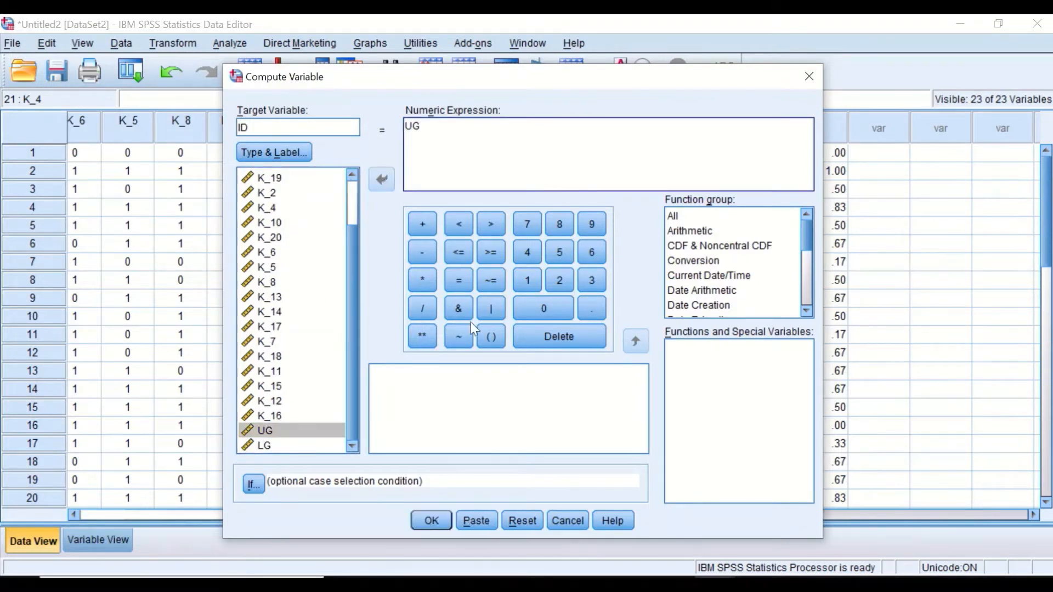
{"action": "left_click", "coordinate": [420, 254]}
{"action": "left_click", "coordinate": [268, 445]}
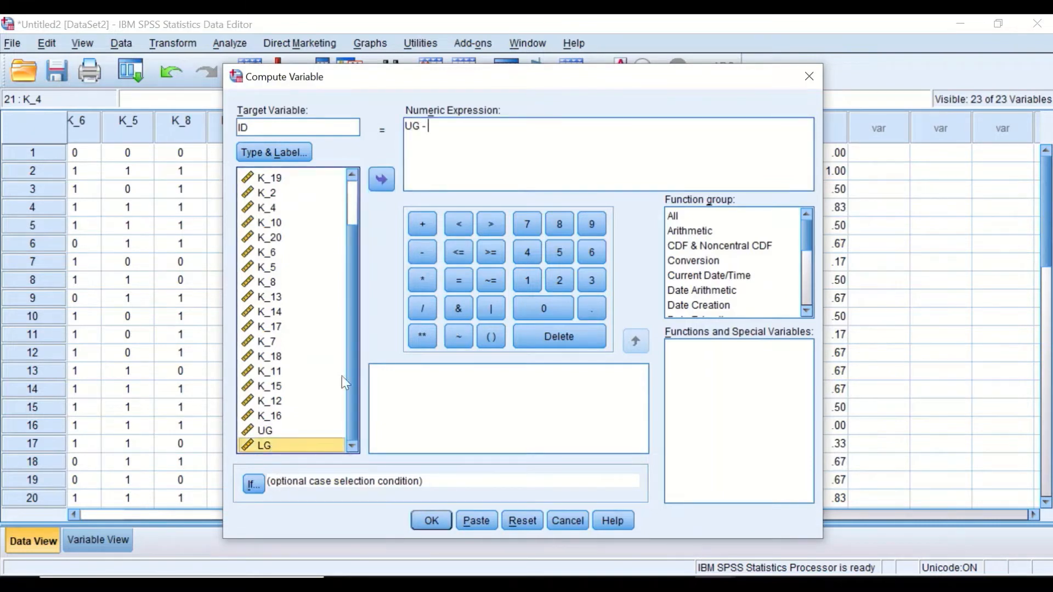
{"action": "left_click", "coordinate": [385, 177]}
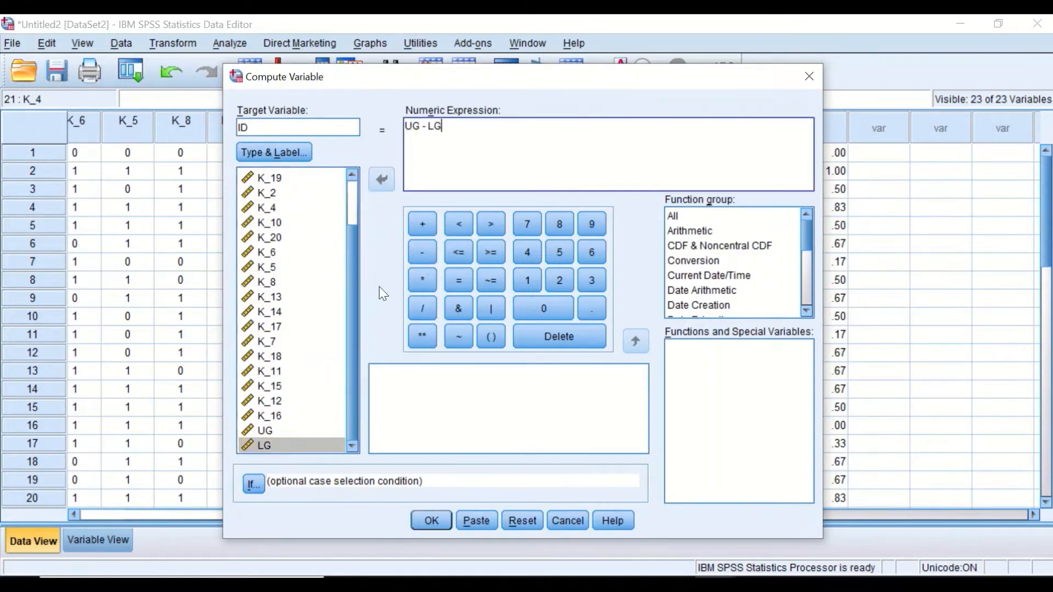
Run the ID computation and check the UG, LG and ID columns against the question rows in the data.
{"action": "left_click", "coordinate": [431, 521]}
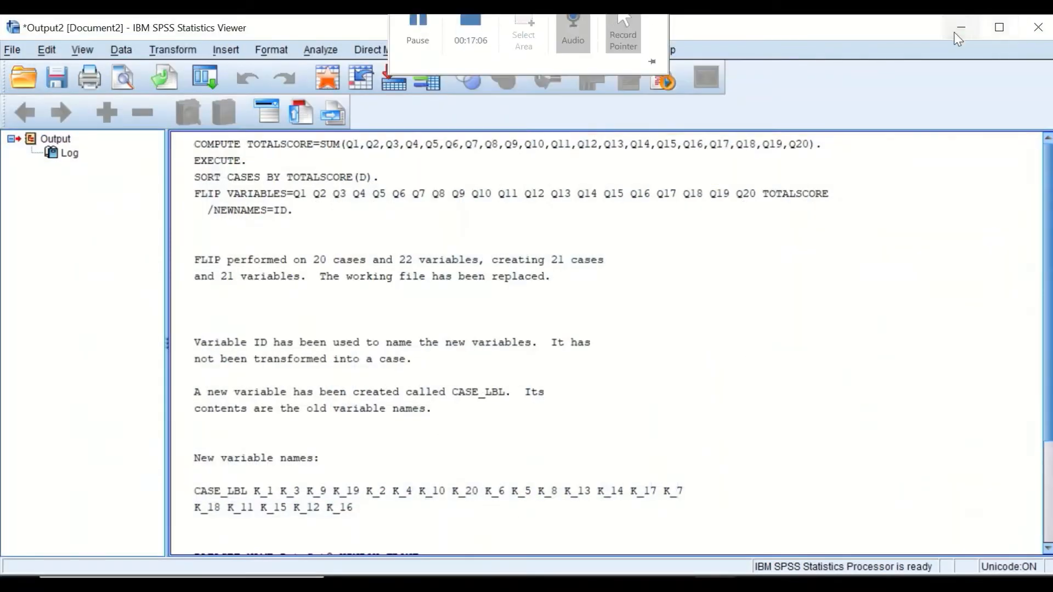
{"action": "left_click", "coordinate": [961, 27]}
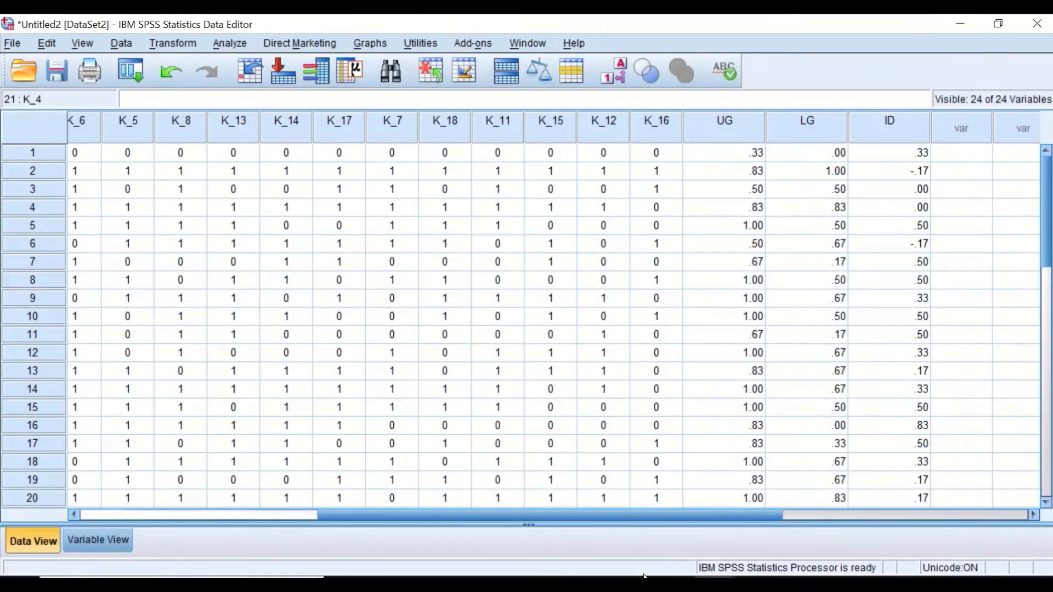
{"action": "left_click_drag", "start_coordinate": [672, 515], "coordinate": [864, 514]}
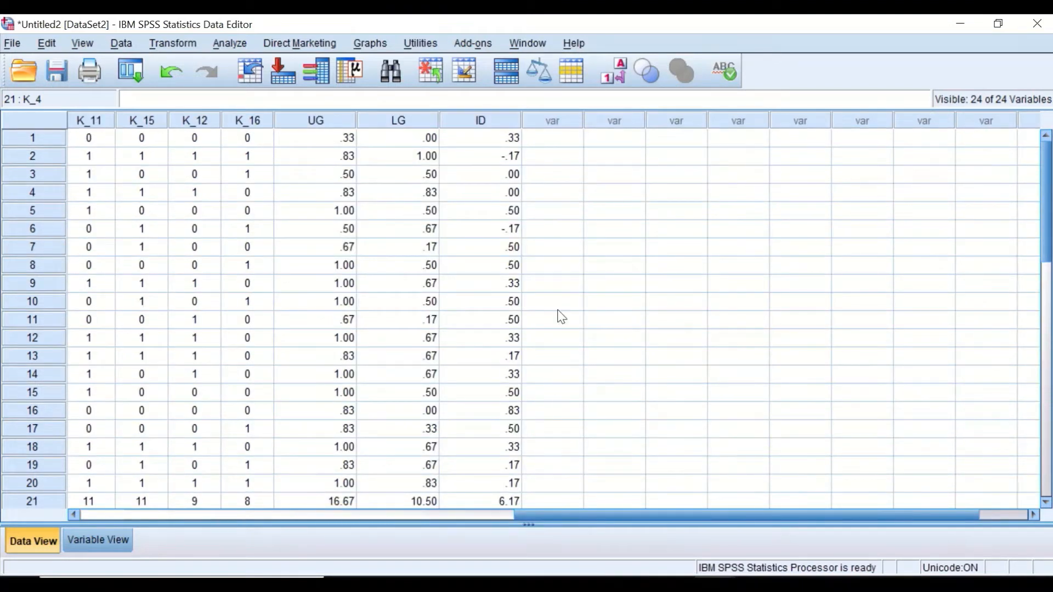
{"action": "scroll", "coordinate": [548, 446], "scroll_direction": "down", "scroll_amount": 2}
{"action": "scroll", "coordinate": [551, 451], "scroll_direction": "up", "scroll_amount": 1}
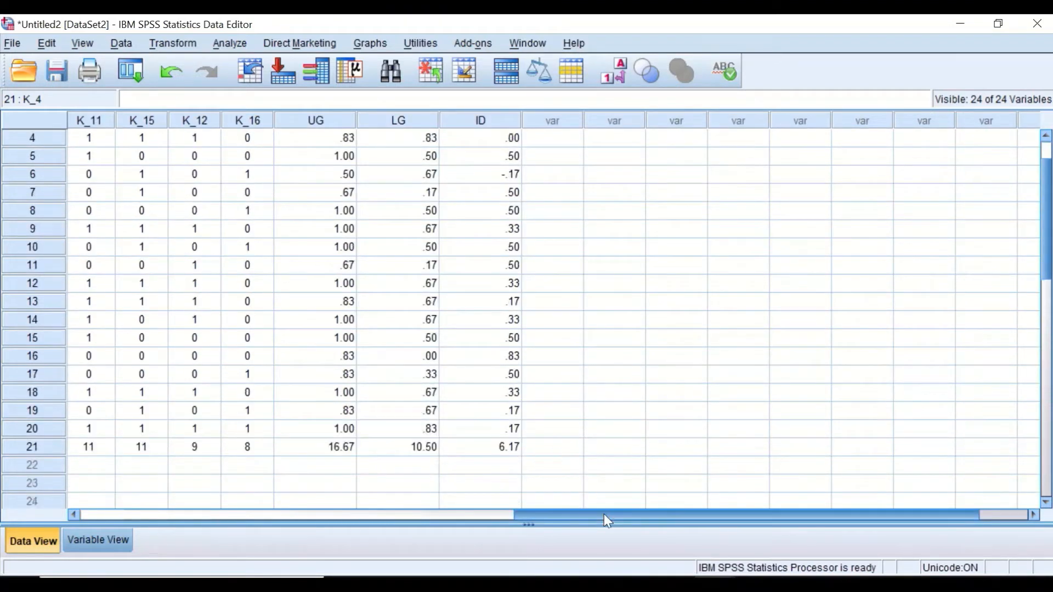
{"action": "left_click_drag", "start_coordinate": [604, 515], "coordinate": [127, 486]}
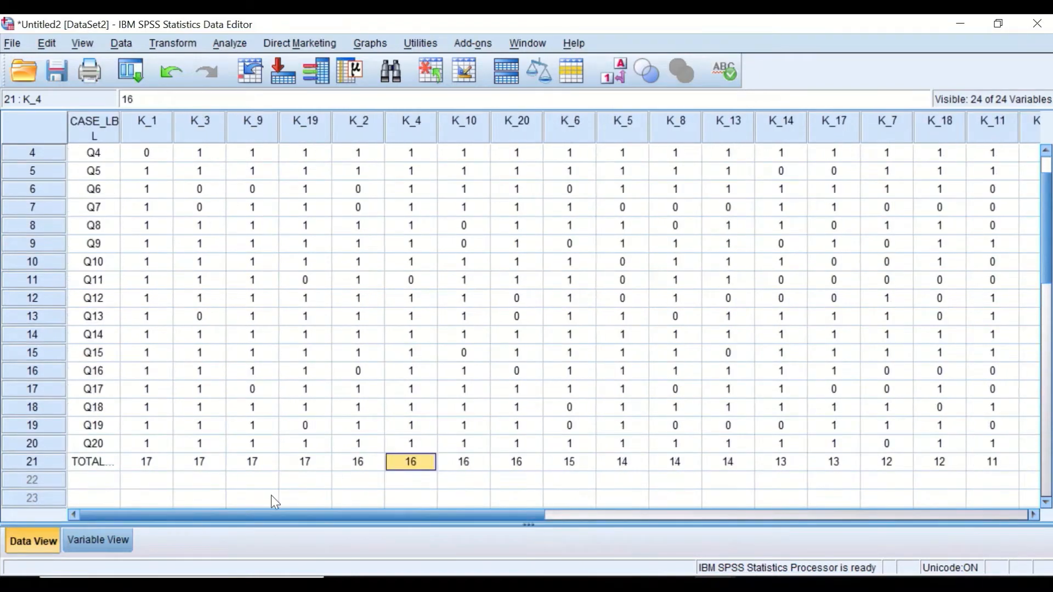
{"action": "left_click_drag", "start_coordinate": [306, 513], "coordinate": [641, 523]}
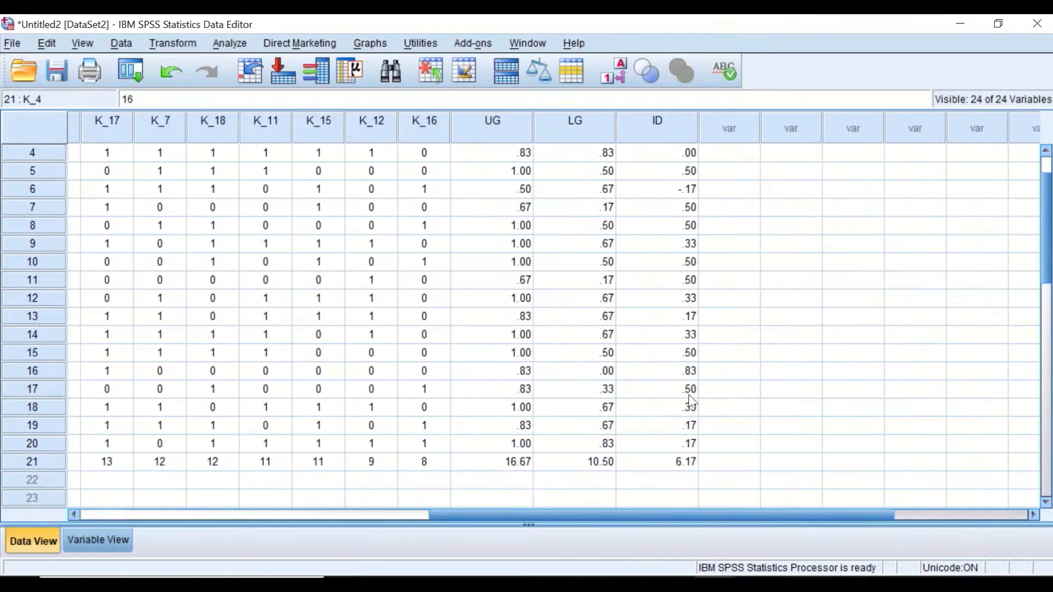
Examine the UG, LG and ID values of the first items, including the ID of item 3 and LG of item 4.
{"action": "scroll", "coordinate": [705, 410], "scroll_direction": "up", "scroll_amount": 1}
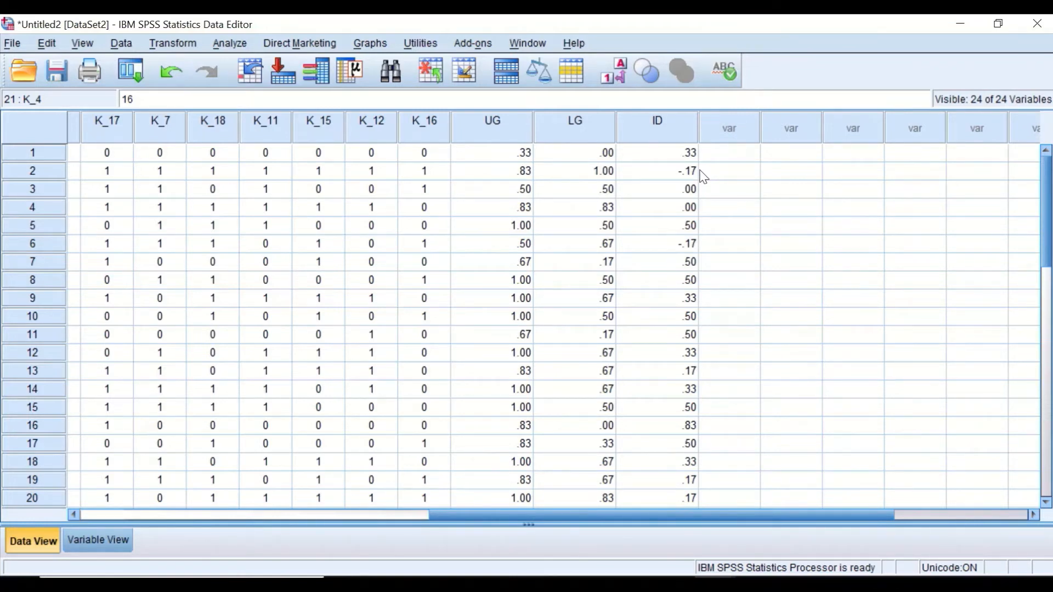
{"action": "left_click_drag", "start_coordinate": [811, 515], "coordinate": [772, 449]}
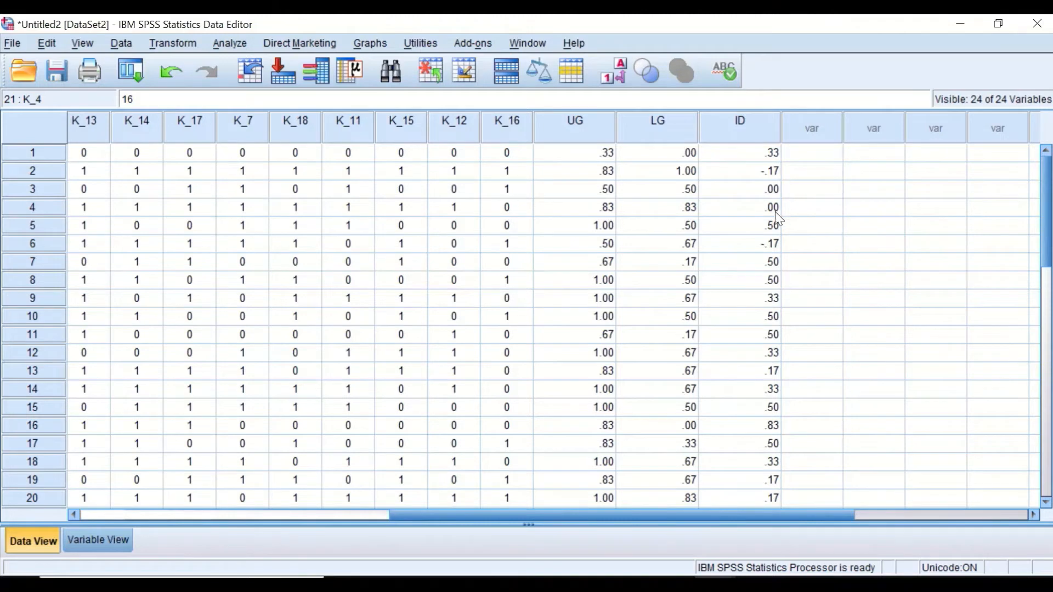
{"action": "left_click", "coordinate": [768, 196]}
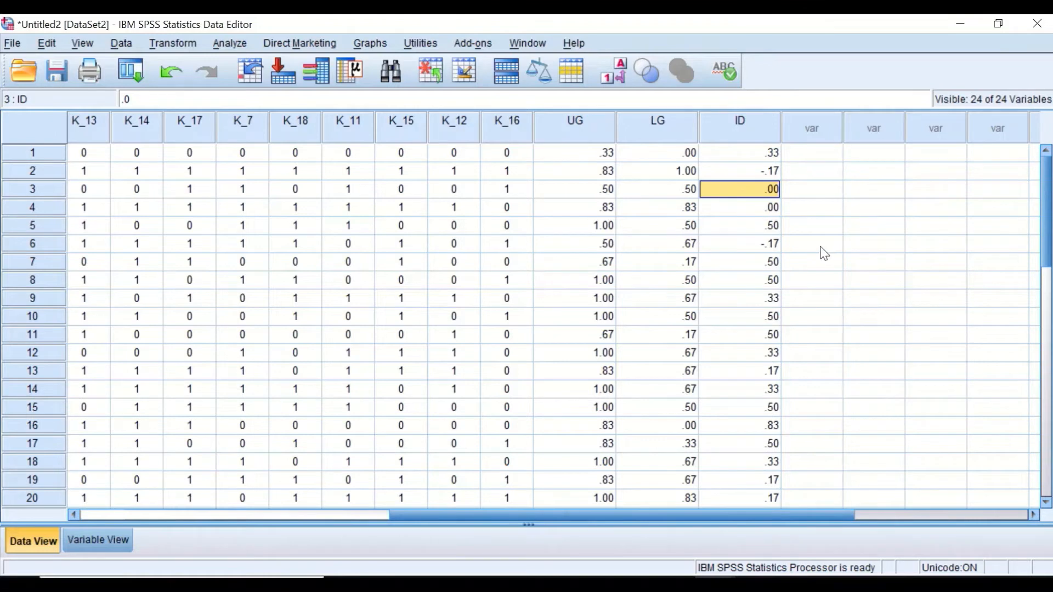
{"action": "left_click", "coordinate": [684, 210]}
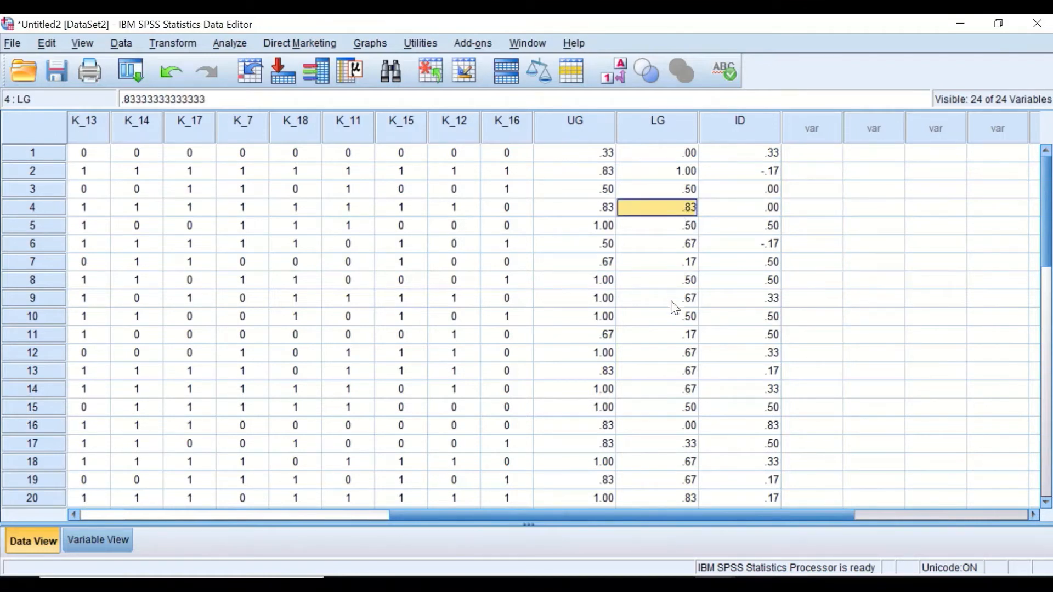
{"action": "scroll", "coordinate": [786, 237], "scroll_direction": "down", "scroll_amount": 1}
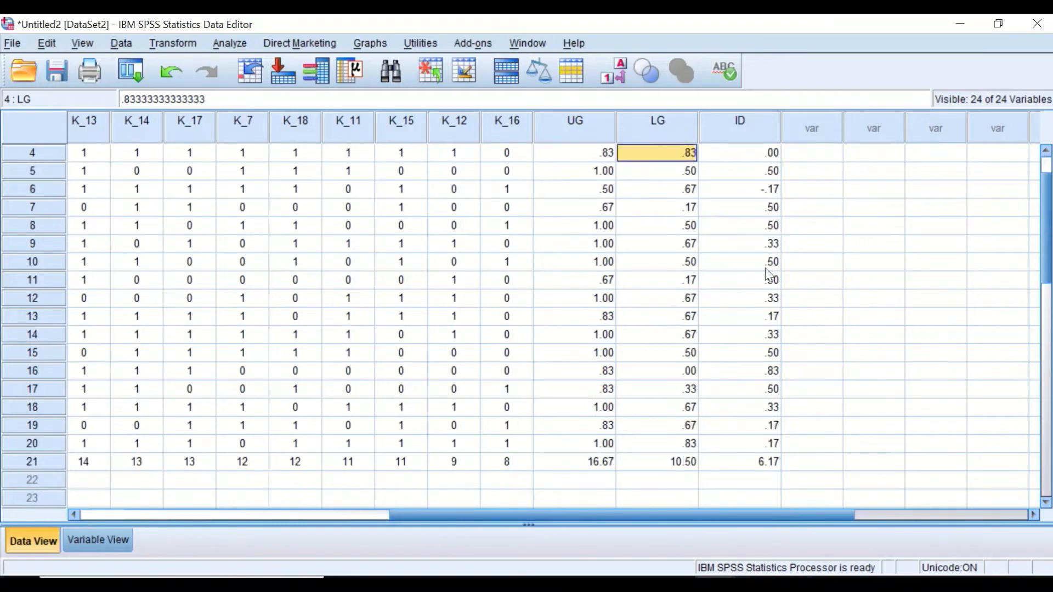
Examine the Q16 row from its individual responses through to its UG, LG and ID values.
{"action": "left_click", "coordinate": [757, 373]}
{"action": "left_click", "coordinate": [33, 371]}
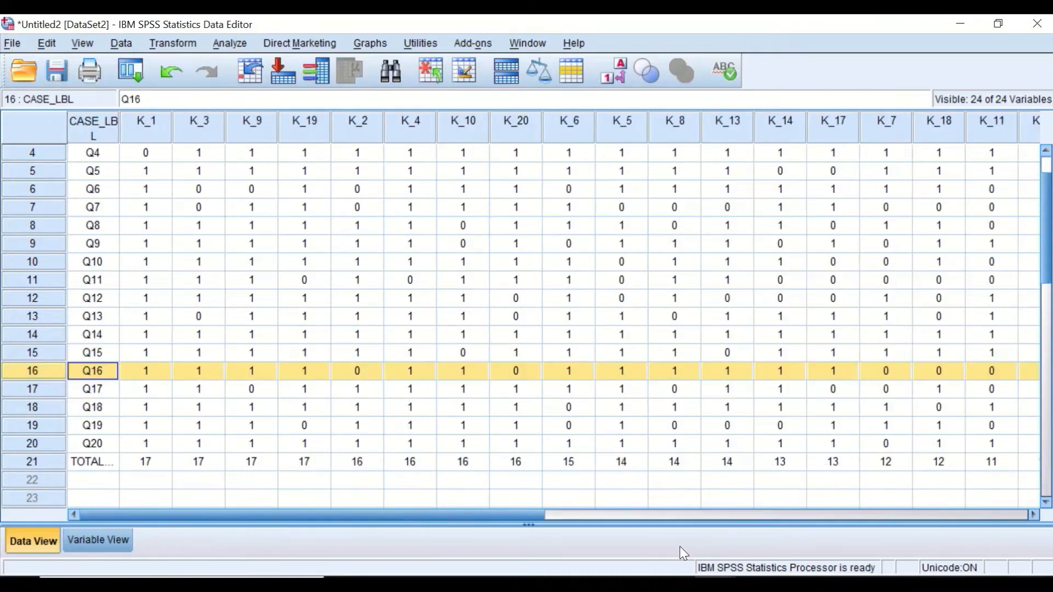
{"action": "left_click_drag", "start_coordinate": [514, 518], "coordinate": [872, 516]}
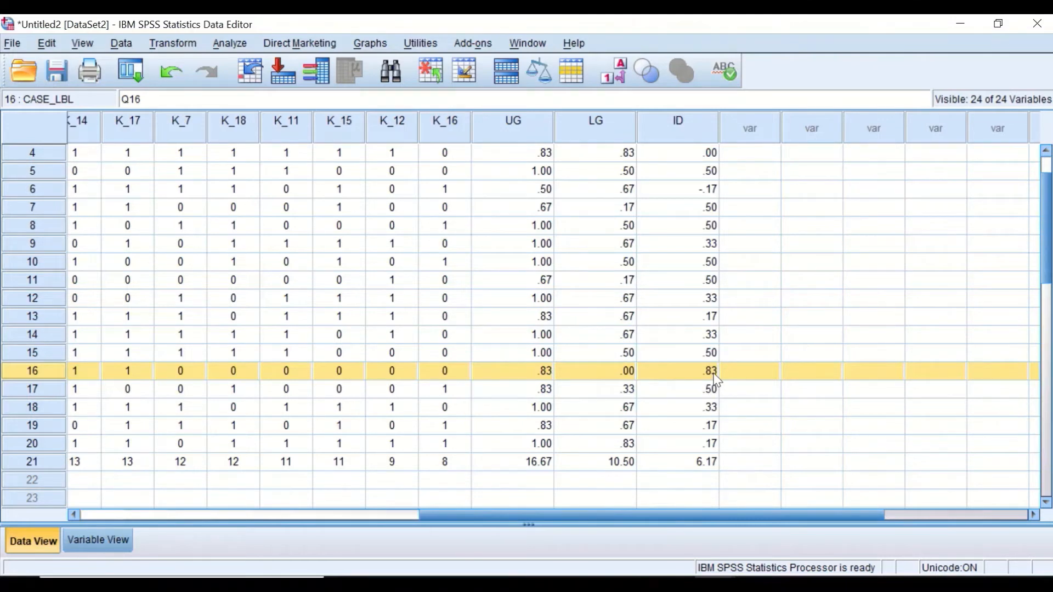
{"action": "left_click", "coordinate": [755, 355]}
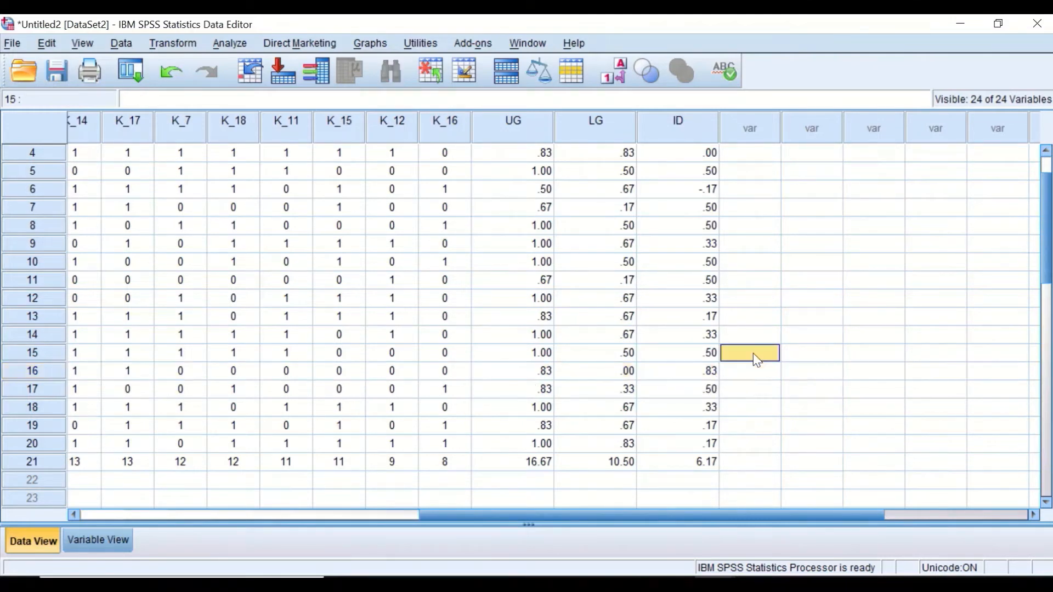
{"action": "left_click", "coordinate": [706, 373]}
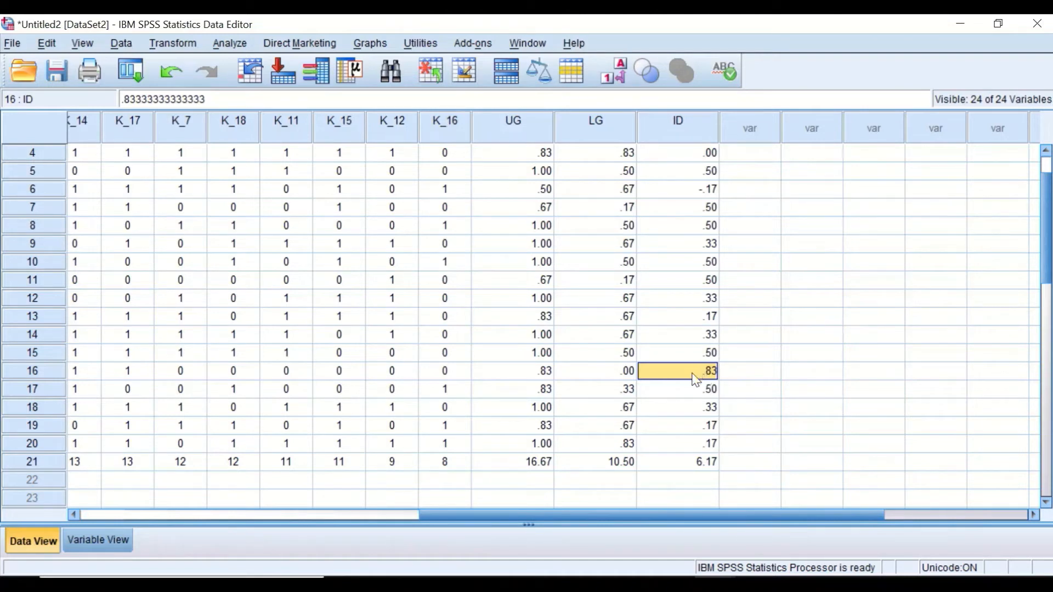
Inspect the discrimination index values in the ID column one by one, from row 19 up to row 9.
{"action": "left_click", "coordinate": [706, 432]}
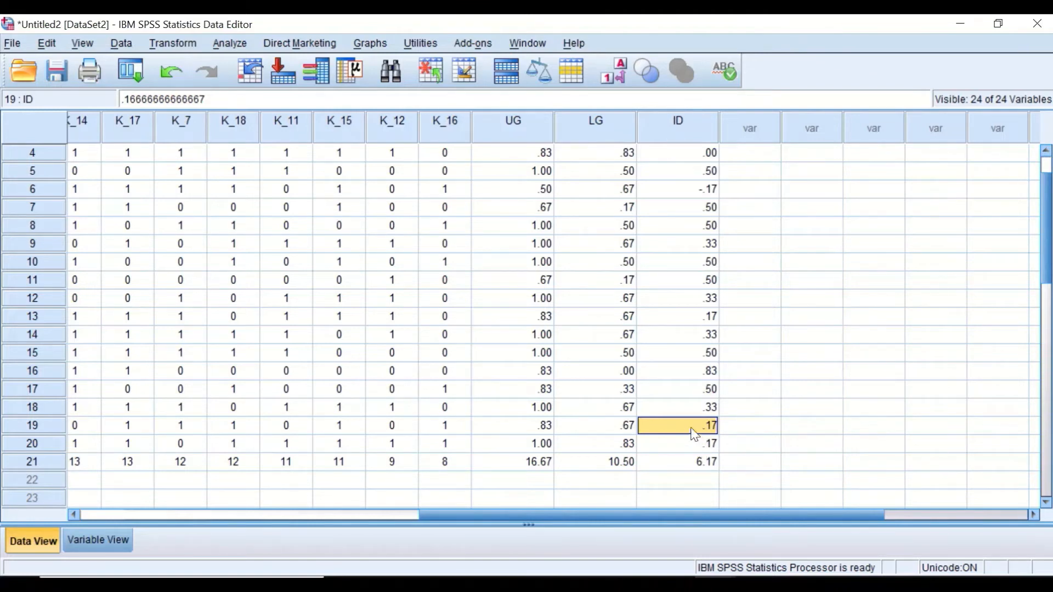
{"action": "right_click", "coordinate": [691, 425]}
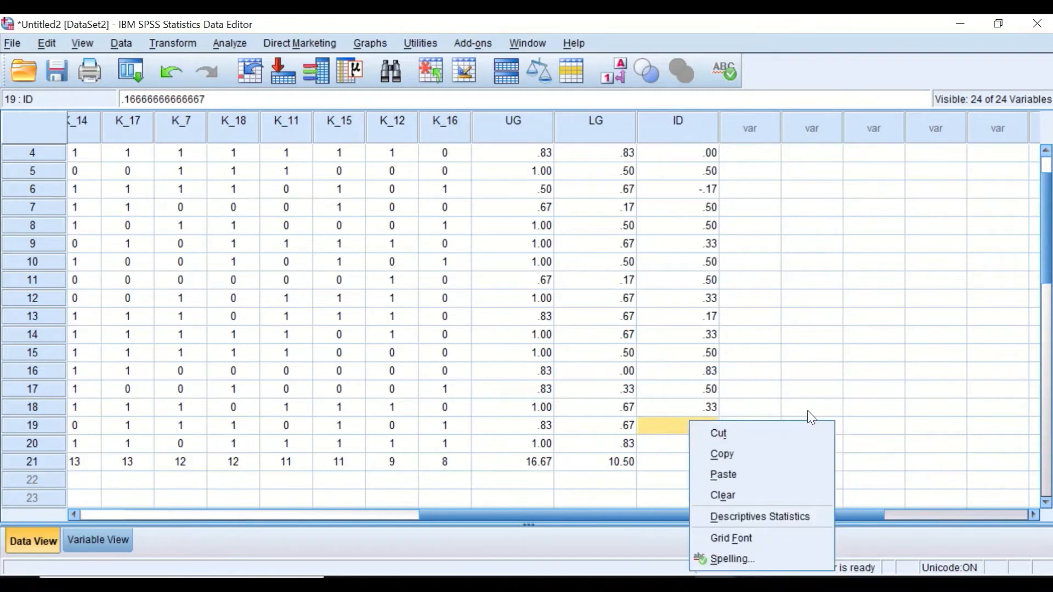
{"action": "left_click", "coordinate": [808, 413]}
{"action": "left_click", "coordinate": [700, 440]}
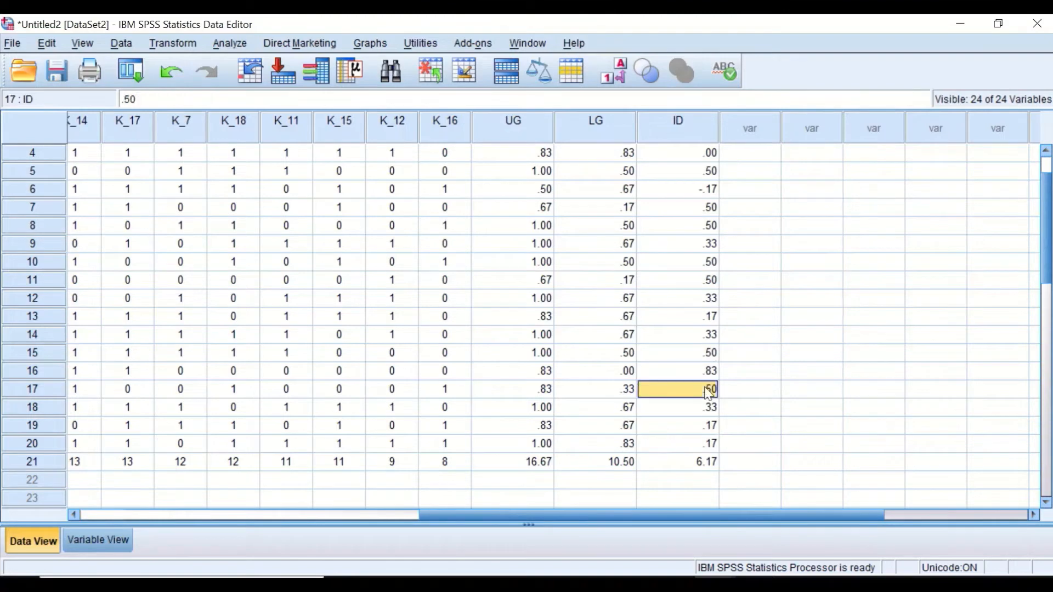
{"action": "left_click", "coordinate": [710, 392]}
{"action": "left_click", "coordinate": [709, 355]}
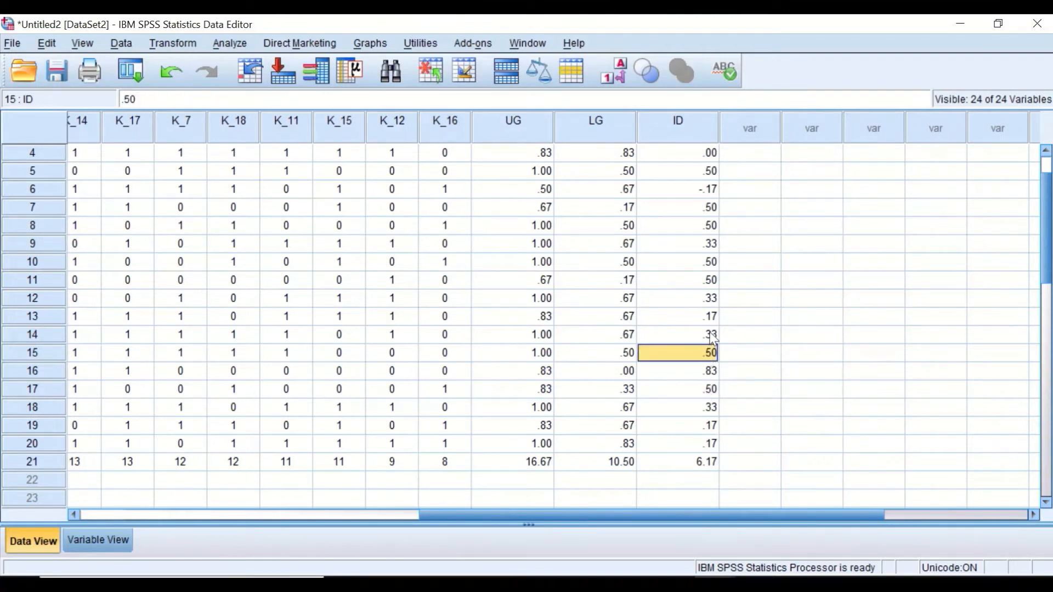
{"action": "left_click", "coordinate": [713, 336]}
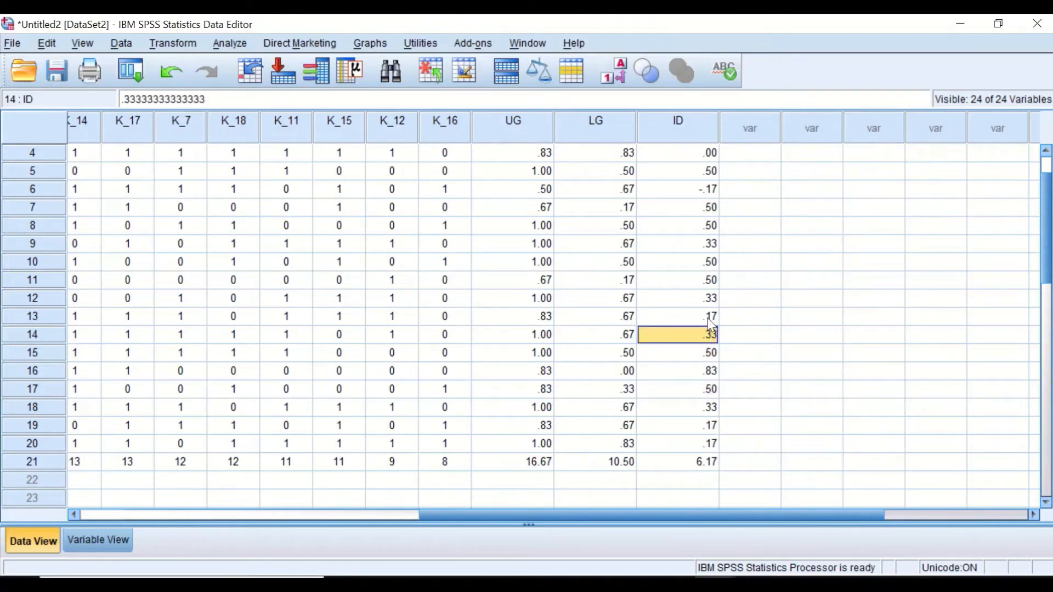
{"action": "left_click", "coordinate": [711, 324]}
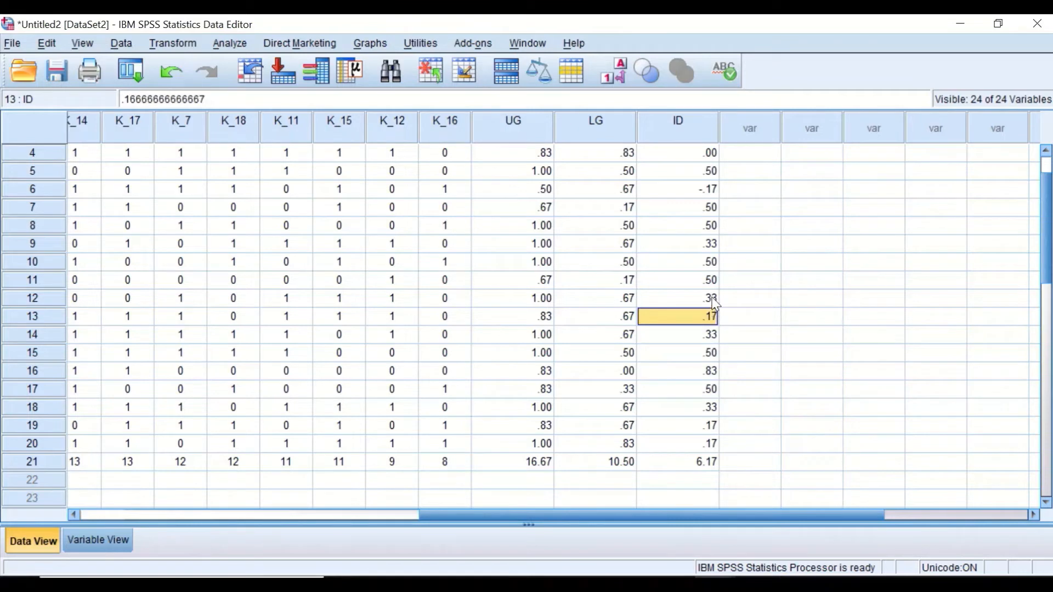
{"action": "left_click", "coordinate": [714, 302]}
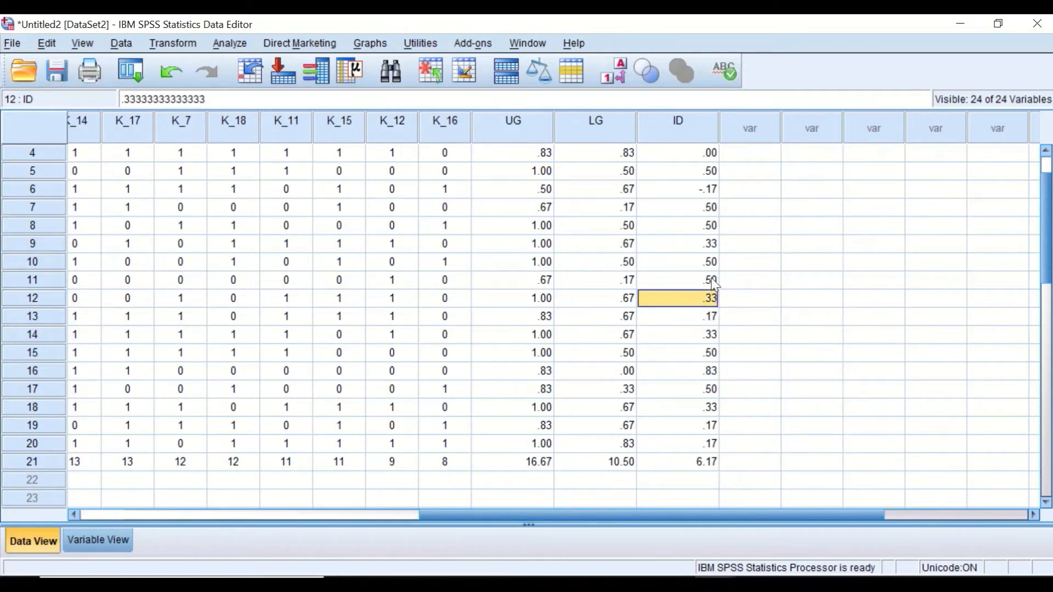
{"action": "left_click", "coordinate": [714, 283]}
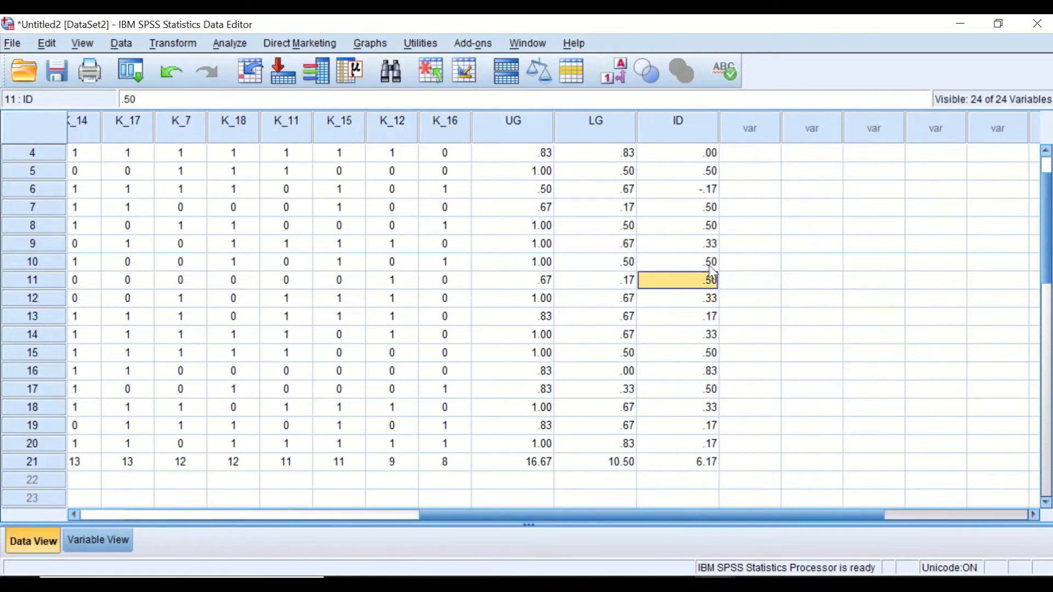
{"action": "left_click", "coordinate": [712, 262]}
{"action": "left_click", "coordinate": [711, 244]}
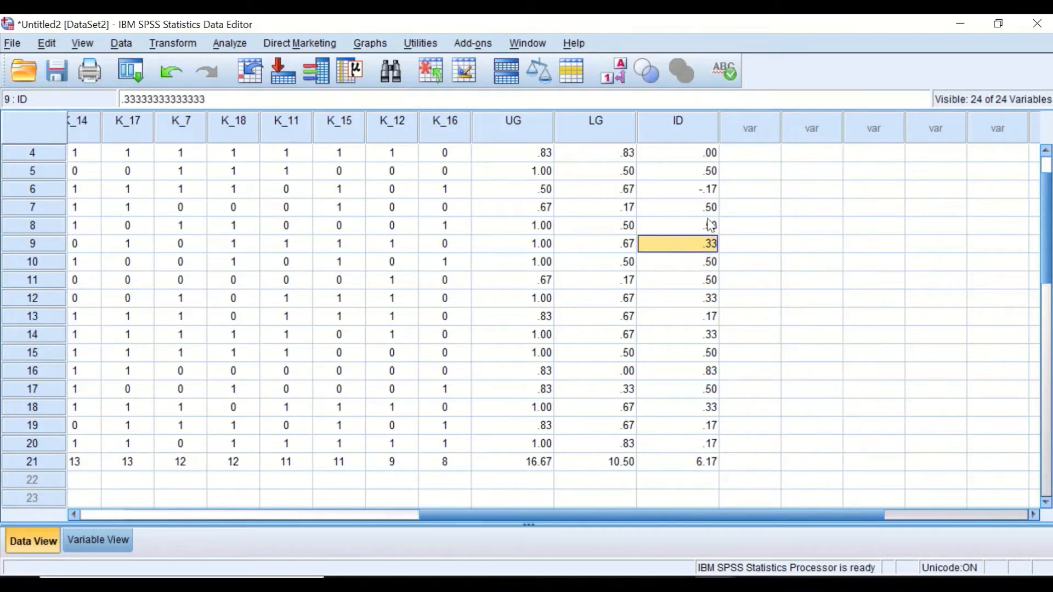
{"action": "scroll", "coordinate": [771, 367], "scroll_direction": "up", "scroll_amount": 1}
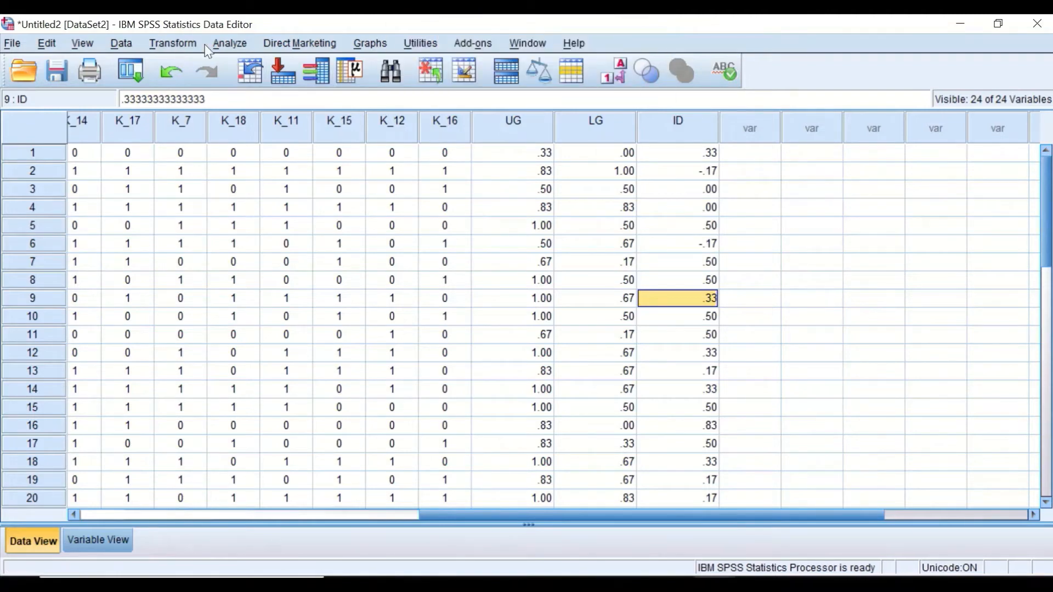
Start a Compute Variable operation with IDpERCENTAGE as the target variable.
{"action": "left_click", "coordinate": [181, 46]}
{"action": "left_click", "coordinate": [198, 63]}
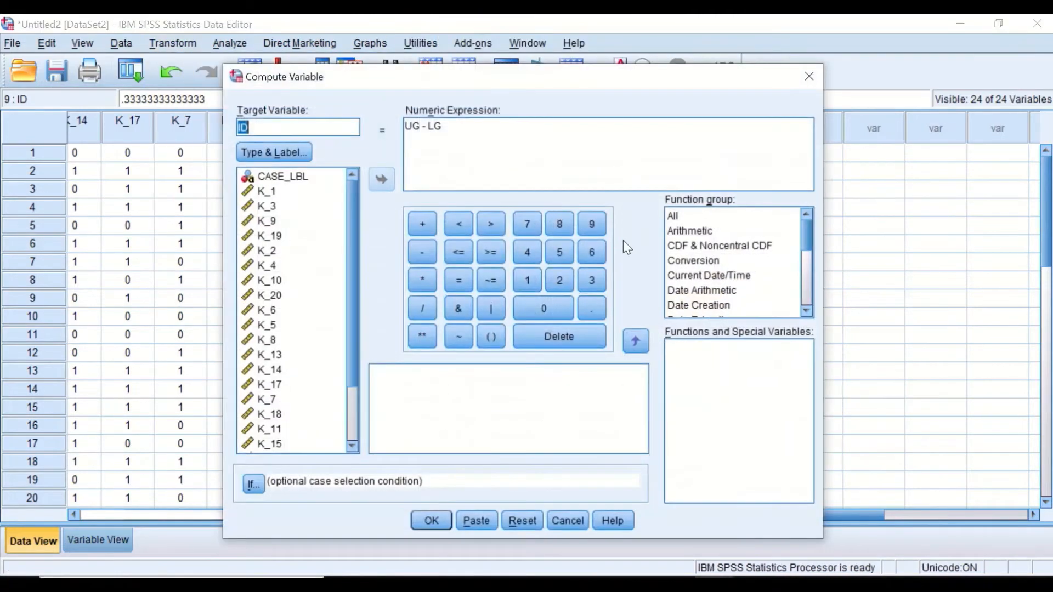
{"action": "left_click", "coordinate": [285, 126]}
{"action": "type", "text": "pERCENTAGE"}
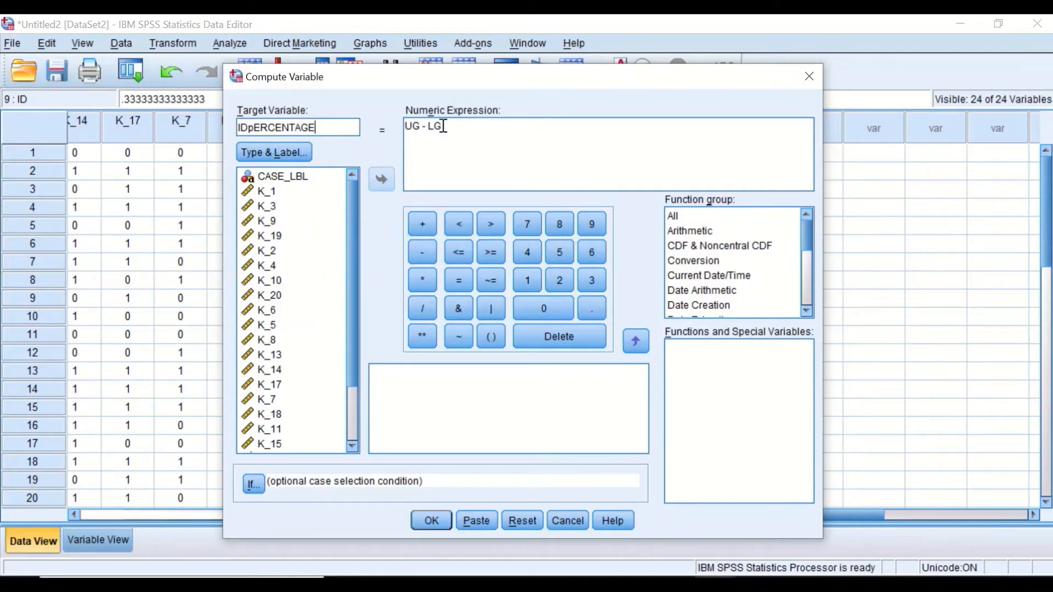
Replace the numeric expression with ID * 100, compute the variable and review its column in the dataset.
{"action": "left_click_drag", "start_coordinate": [449, 128], "coordinate": [405, 126]}
{"action": "key", "text": "BackSpace"}
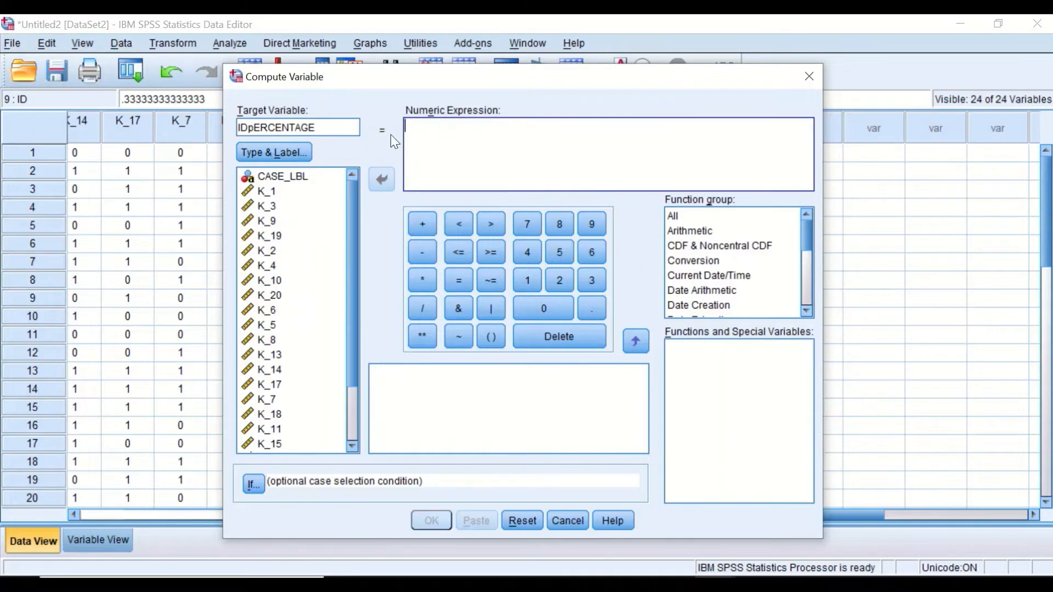
{"action": "left_click_drag", "start_coordinate": [351, 308], "coordinate": [351, 363]}
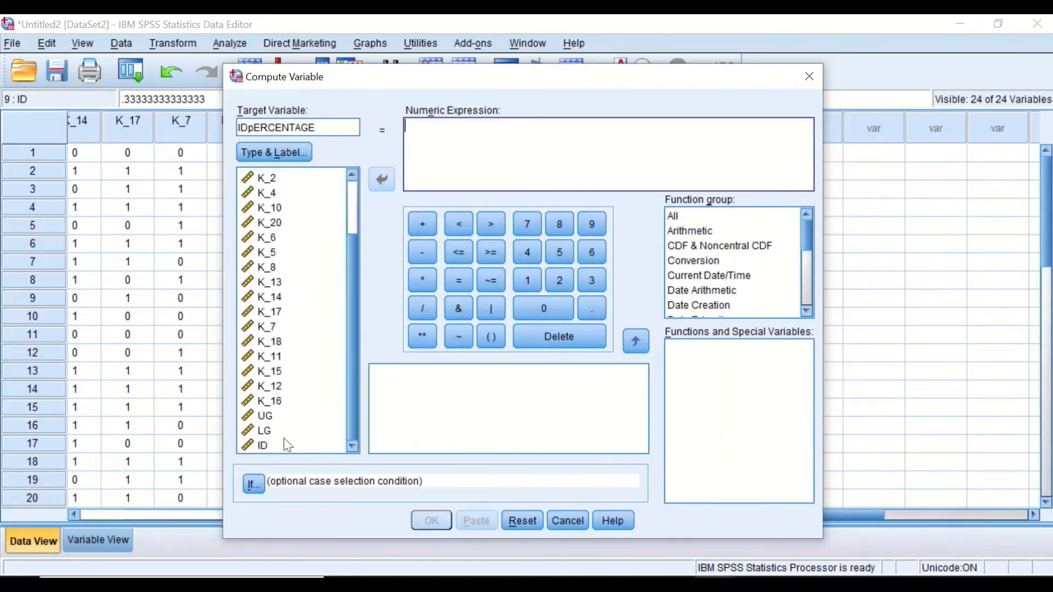
{"action": "left_click", "coordinate": [268, 444]}
{"action": "left_click", "coordinate": [380, 180]}
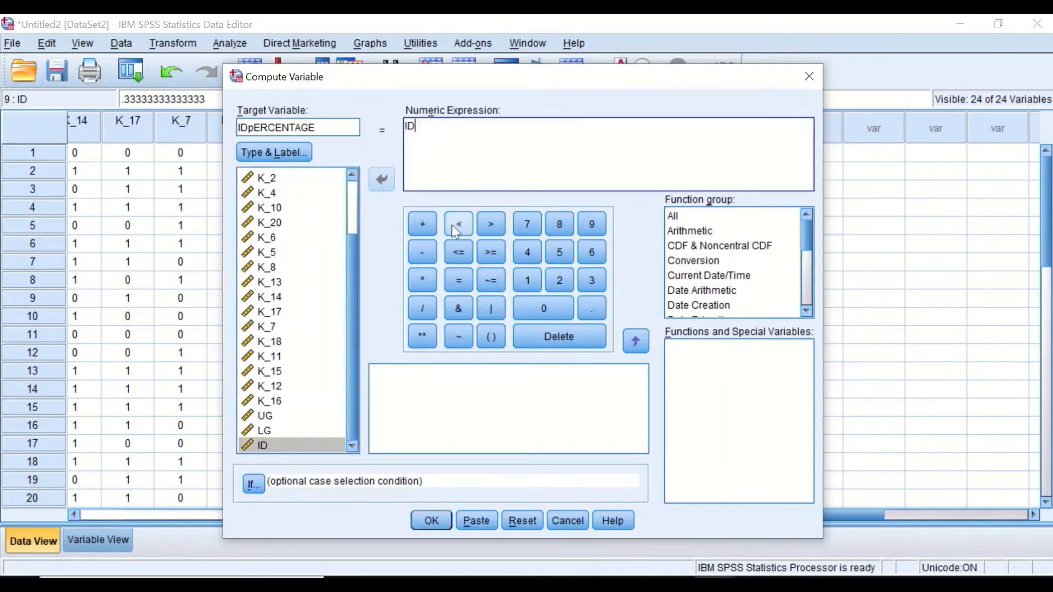
{"action": "left_click", "coordinate": [421, 281]}
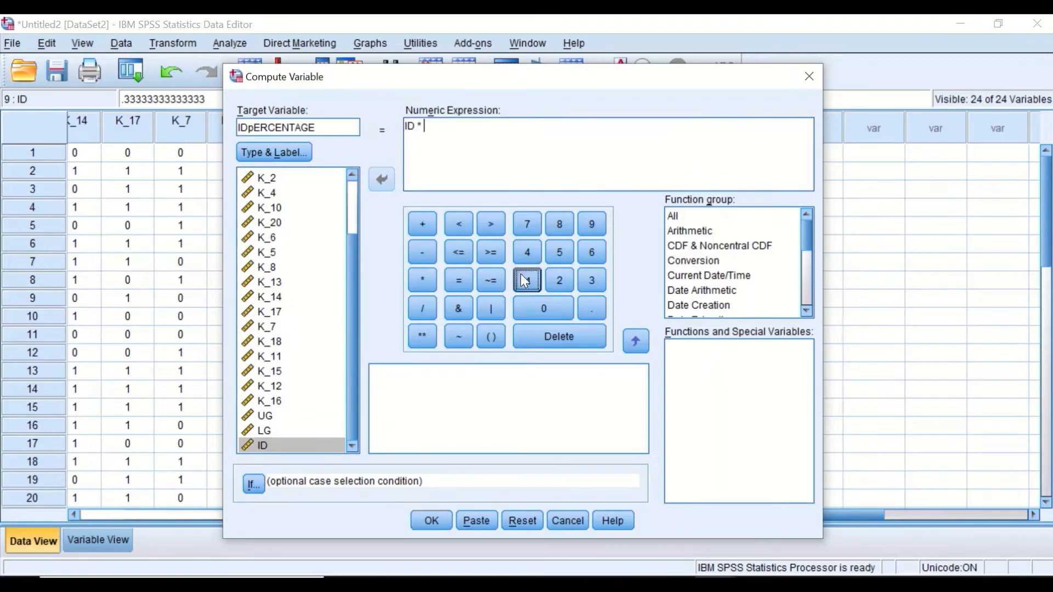
{"action": "left_click", "coordinate": [521, 275]}
{"action": "left_click", "coordinate": [538, 305]}
{"action": "left_click", "coordinate": [539, 305]}
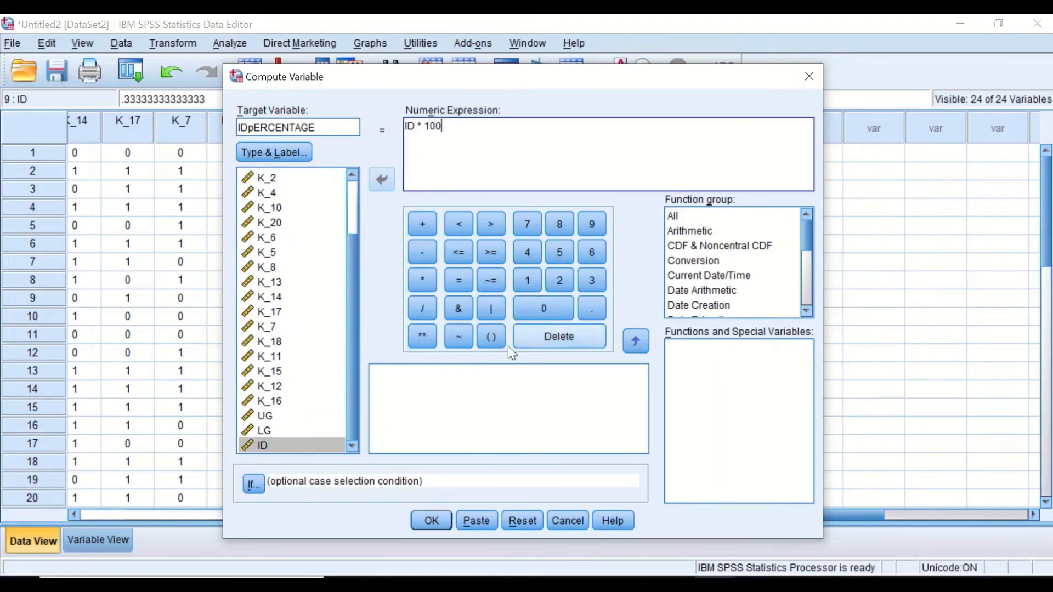
{"action": "left_click", "coordinate": [431, 521]}
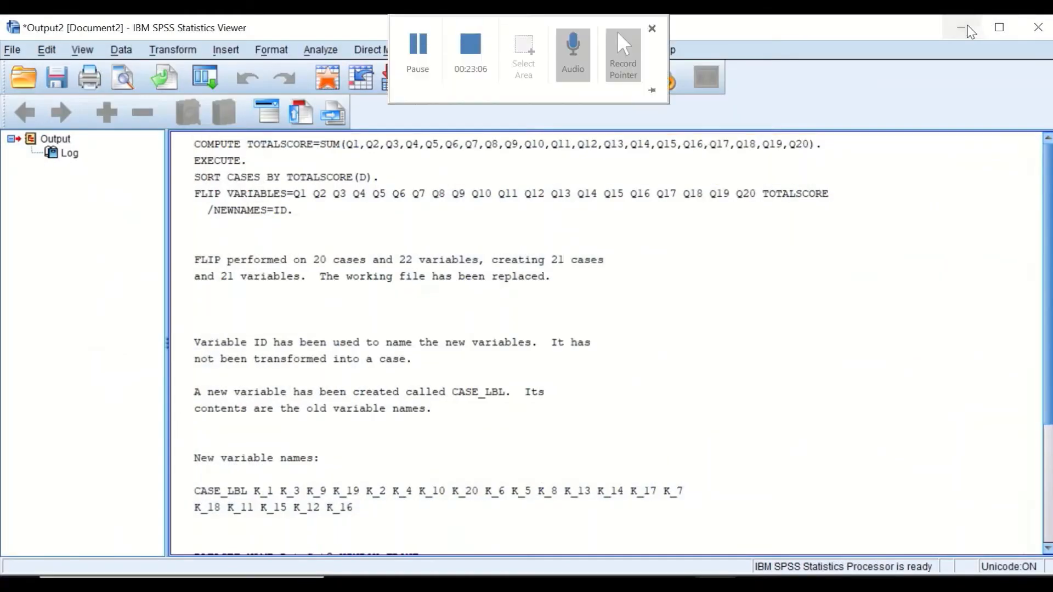
{"action": "left_click", "coordinate": [961, 27]}
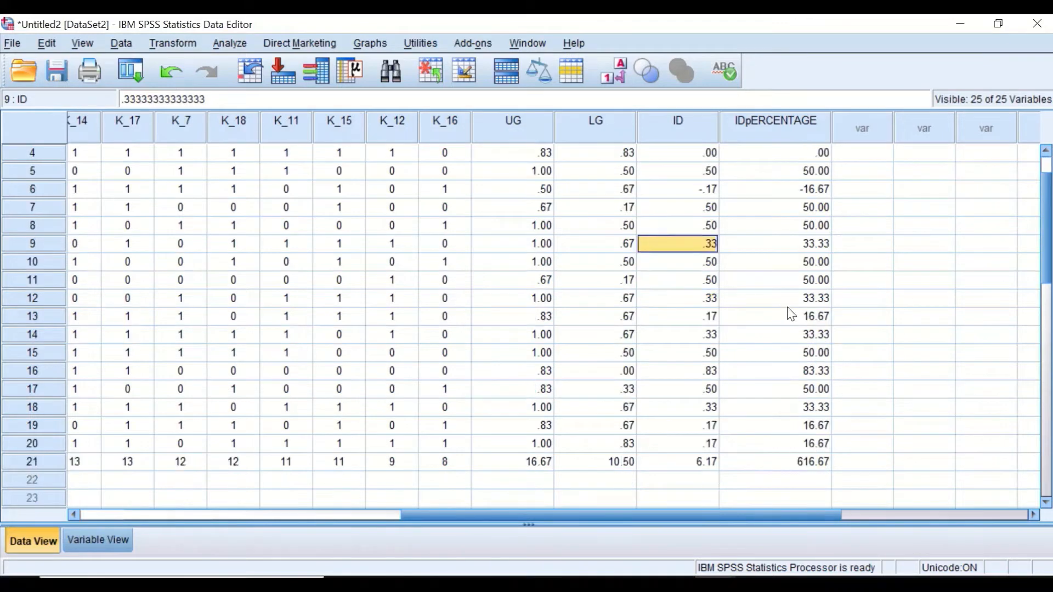
{"action": "scroll", "coordinate": [790, 315], "scroll_direction": "down", "scroll_amount": 1}
{"action": "scroll", "coordinate": [788, 364], "scroll_direction": "up", "scroll_amount": 1}
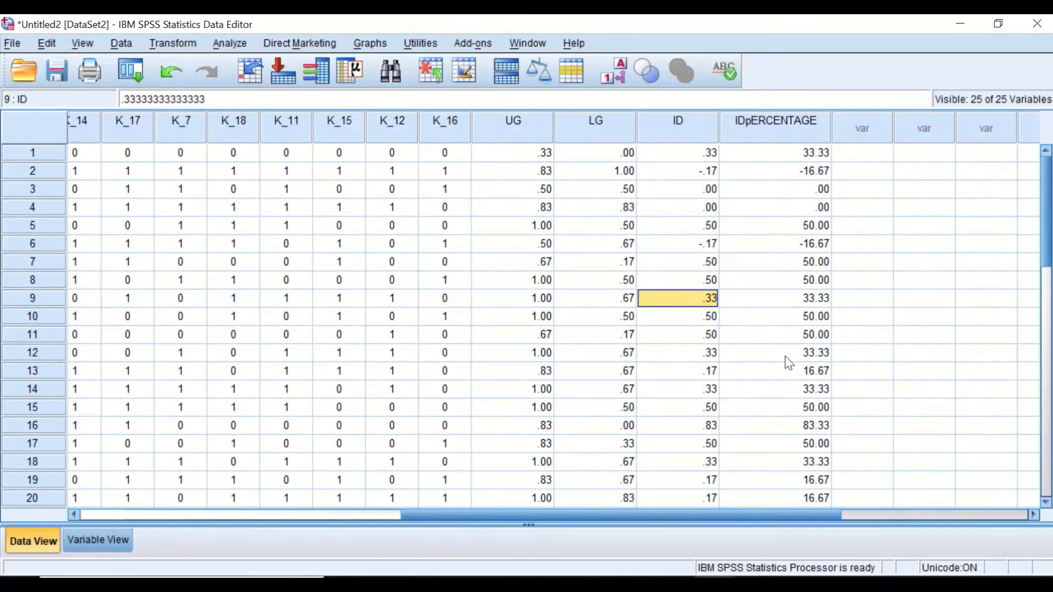
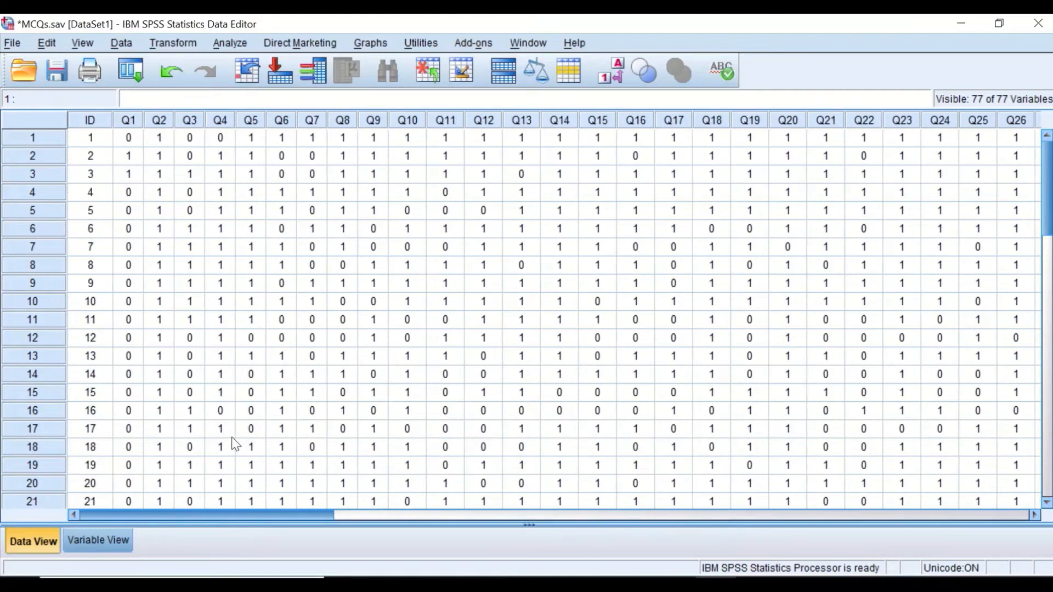
Look through the item response columns of the MCQs.sav dataset, from Q1 to Q76.
{"action": "scroll", "coordinate": [235, 444], "scroll_direction": "right", "scroll_amount": 15}
{"action": "scroll", "coordinate": [947, 428], "scroll_direction": "left", "scroll_amount": 8}
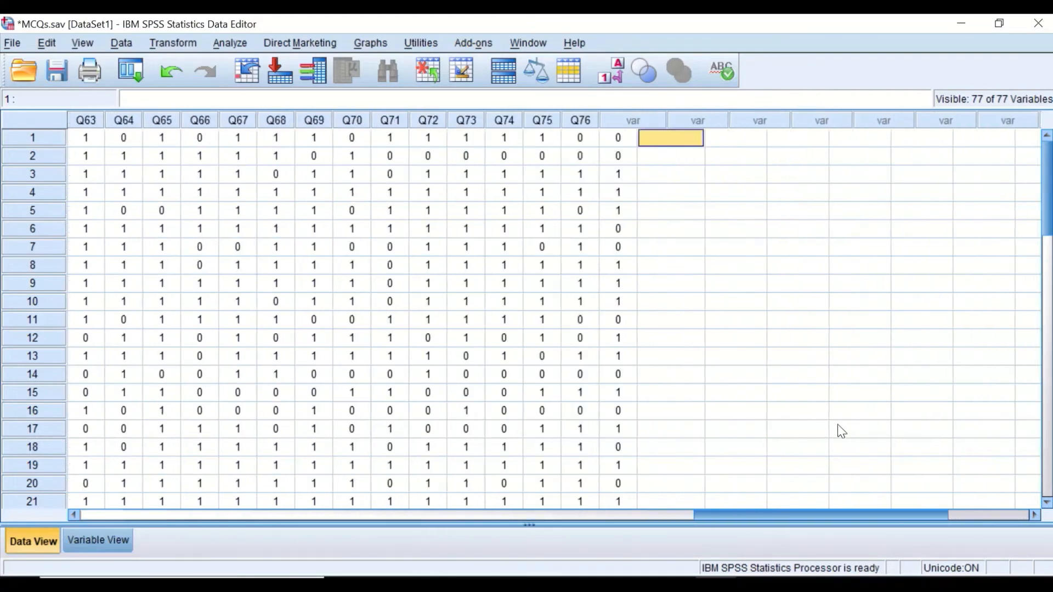
{"action": "scroll", "coordinate": [423, 405], "scroll_direction": "left", "scroll_amount": 9}
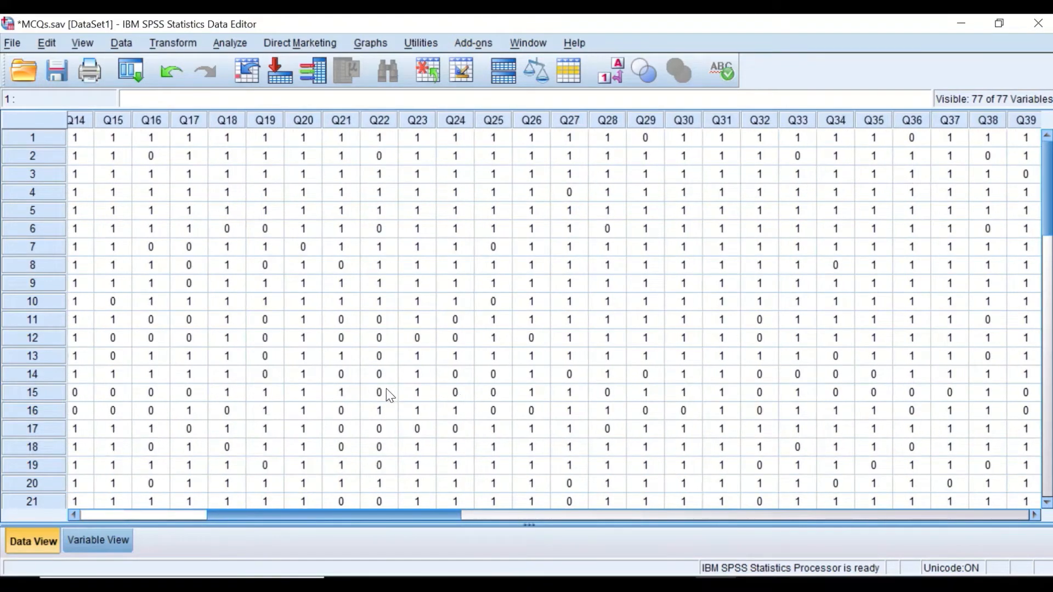
{"action": "scroll", "coordinate": [430, 395], "scroll_direction": "right", "scroll_amount": 1}
{"action": "scroll", "coordinate": [430, 395], "scroll_direction": "right", "scroll_amount": 15}
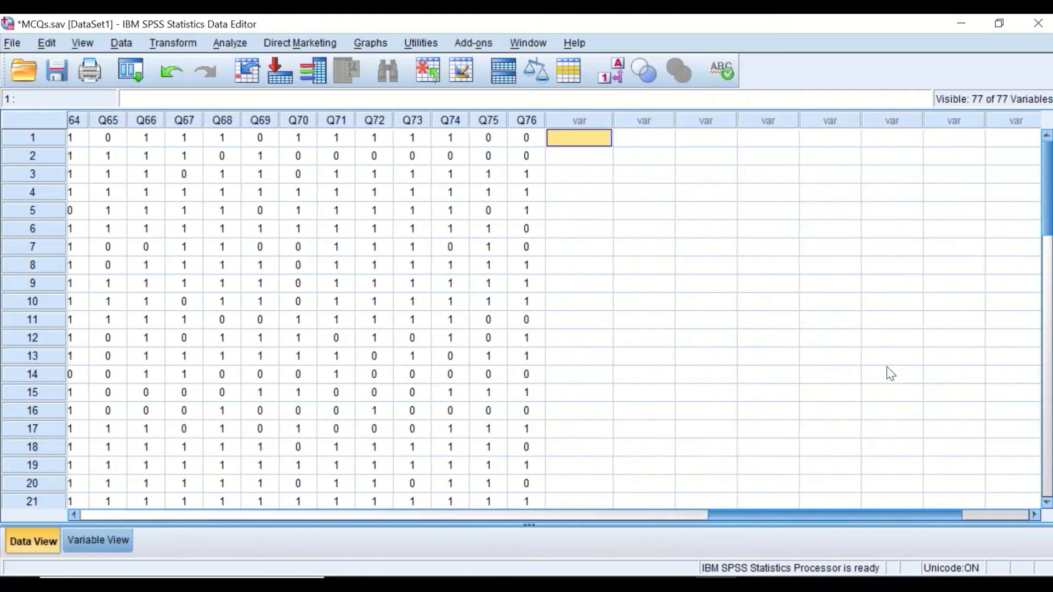
{"action": "scroll", "coordinate": [430, 317], "scroll_direction": "left", "scroll_amount": 13}
{"action": "scroll", "coordinate": [429, 317], "scroll_direction": "left", "scroll_amount": 12}
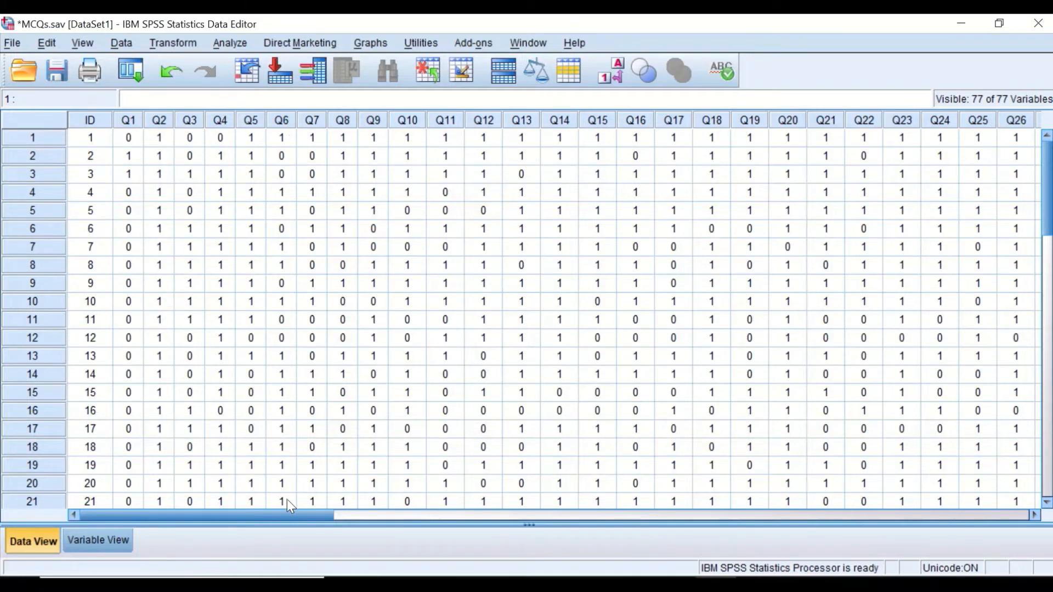
{"action": "left_click_drag", "start_coordinate": [287, 512], "coordinate": [231, 452]}
{"action": "left_click_drag", "start_coordinate": [290, 517], "coordinate": [137, 448]}
{"action": "left_click_drag", "start_coordinate": [209, 514], "coordinate": [809, 513]}
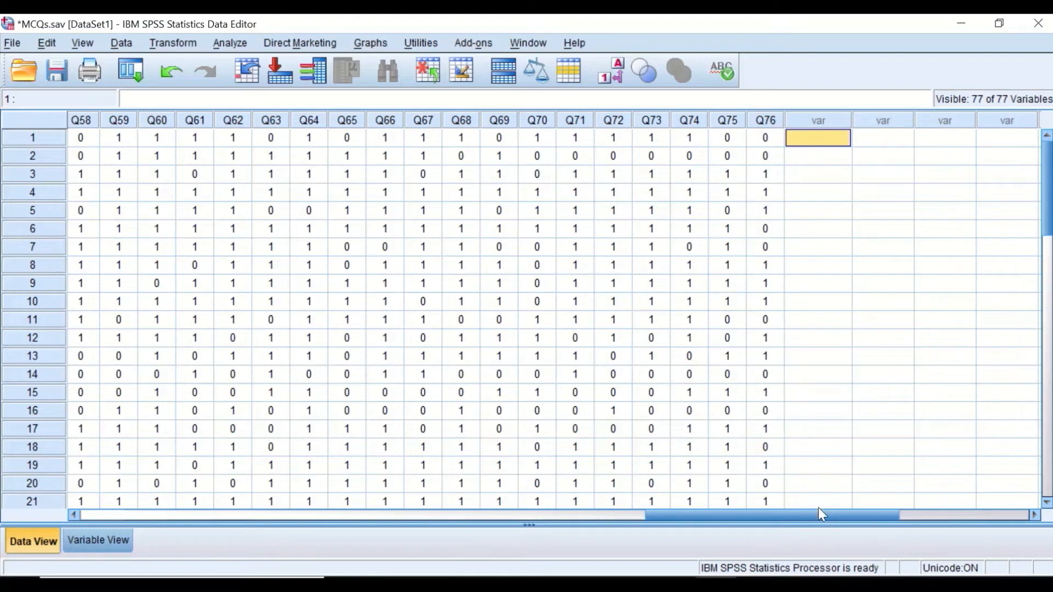
Check the extent of the item columns from Q1 to Q76 and start a Compute Variable operation.
{"action": "left_click_drag", "start_coordinate": [831, 518], "coordinate": [213, 255]}
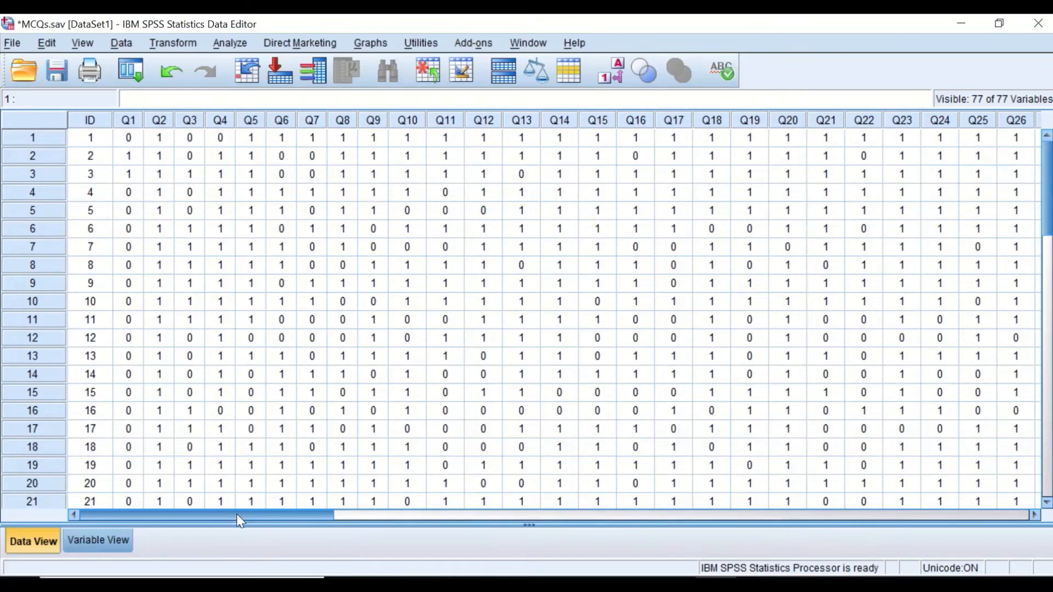
{"action": "left_click_drag", "start_coordinate": [236, 515], "coordinate": [782, 451]}
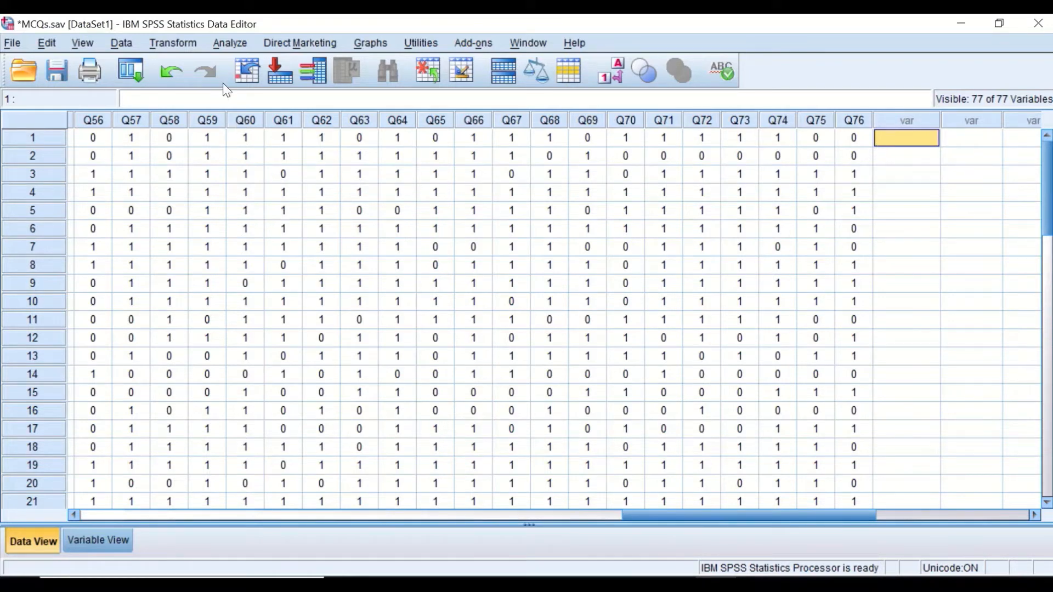
{"action": "left_click", "coordinate": [176, 40]}
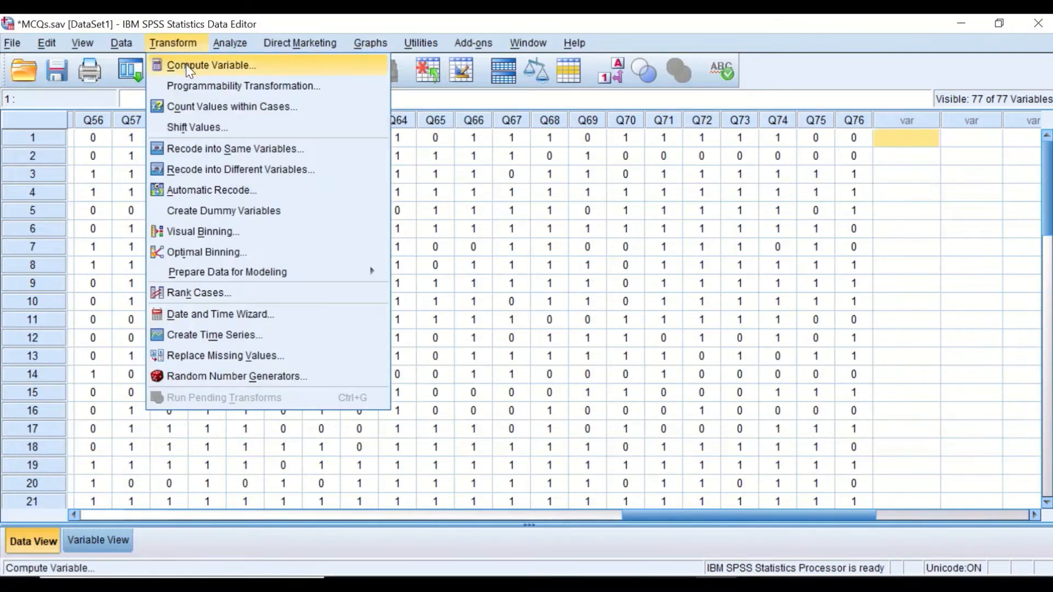
{"action": "left_click", "coordinate": [186, 65]}
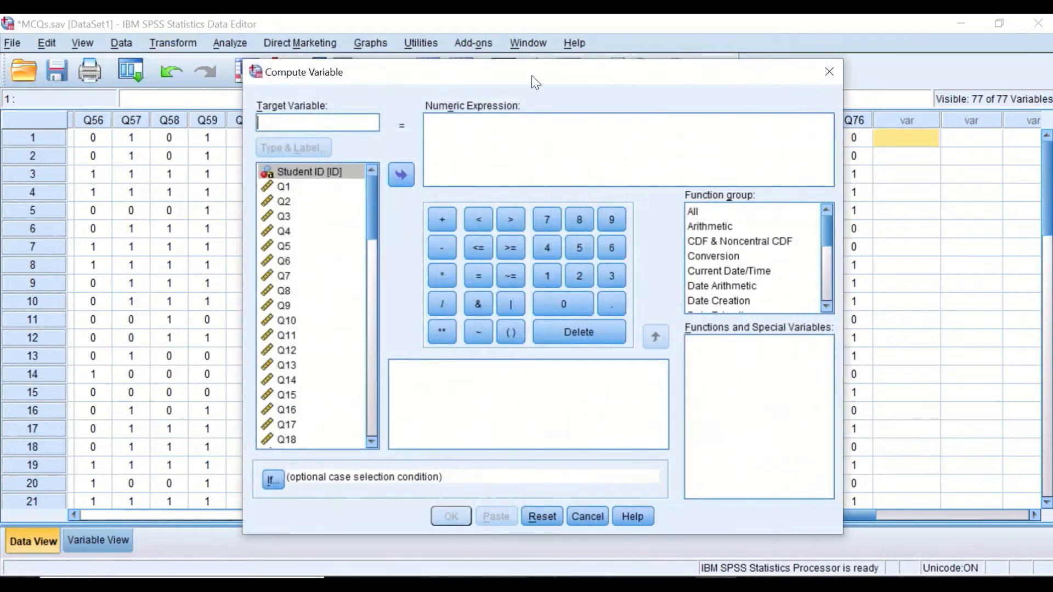
{"action": "left_click_drag", "start_coordinate": [532, 74], "coordinate": [403, 80]}
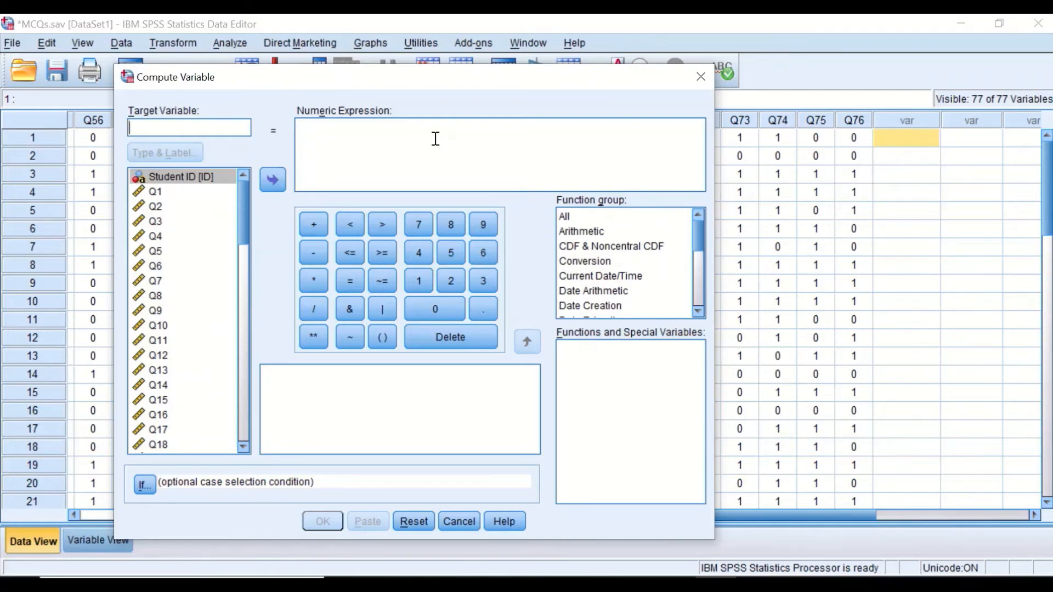
Build a bracketed addition of Q1, Q2 and Q3 as the numeric expression, with a plus sign between the items.
{"action": "left_click", "coordinate": [382, 341]}
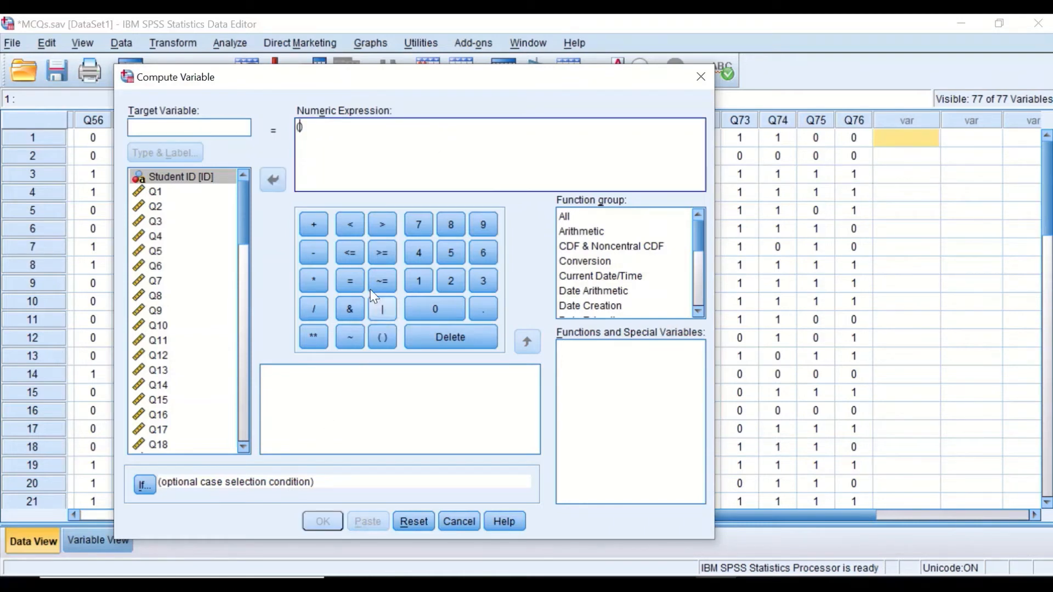
{"action": "left_click", "coordinate": [156, 192]}
{"action": "left_click", "coordinate": [270, 178]}
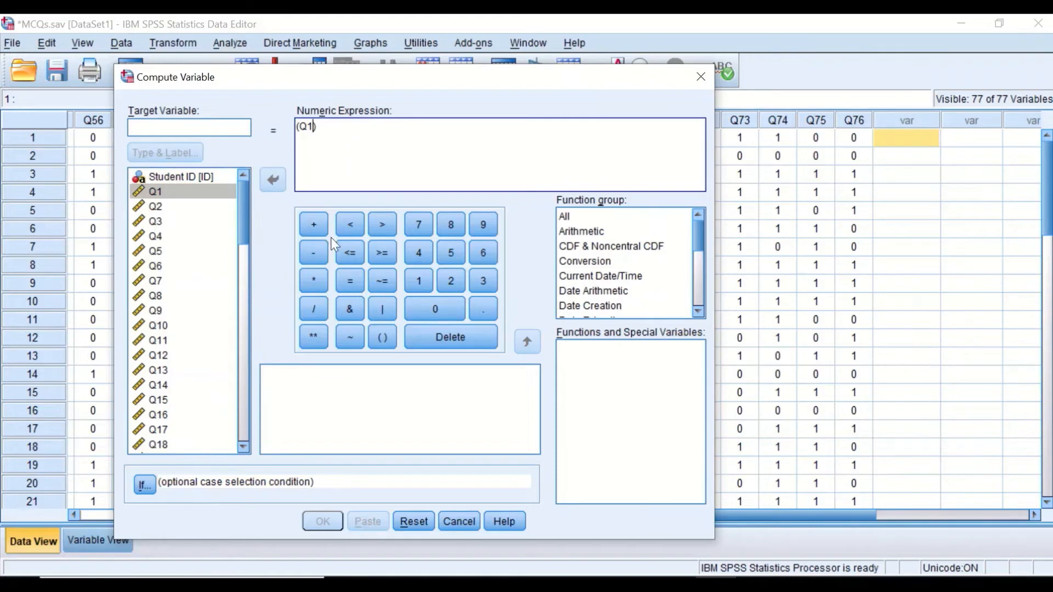
{"action": "left_click", "coordinate": [313, 226]}
{"action": "left_click", "coordinate": [163, 207]}
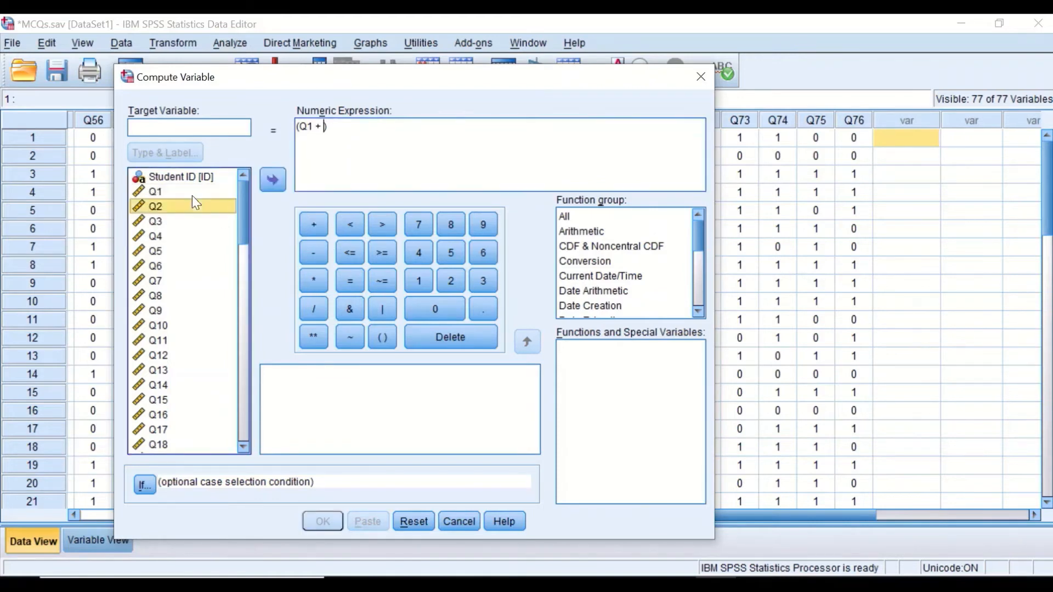
{"action": "left_click", "coordinate": [270, 178]}
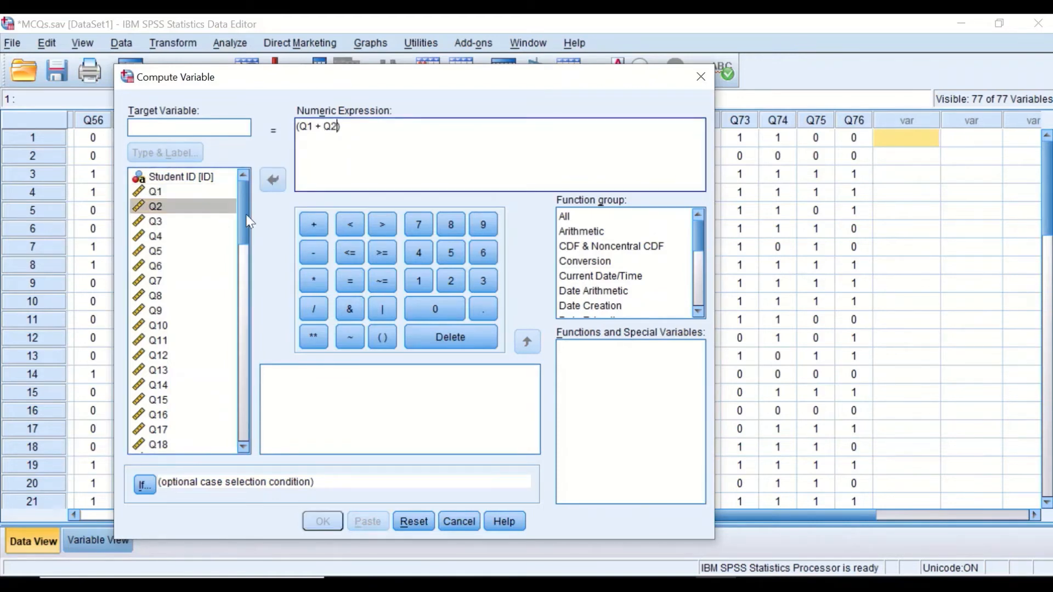
{"action": "left_click", "coordinate": [312, 224]}
{"action": "left_click", "coordinate": [168, 222]}
{"action": "left_click", "coordinate": [309, 223]}
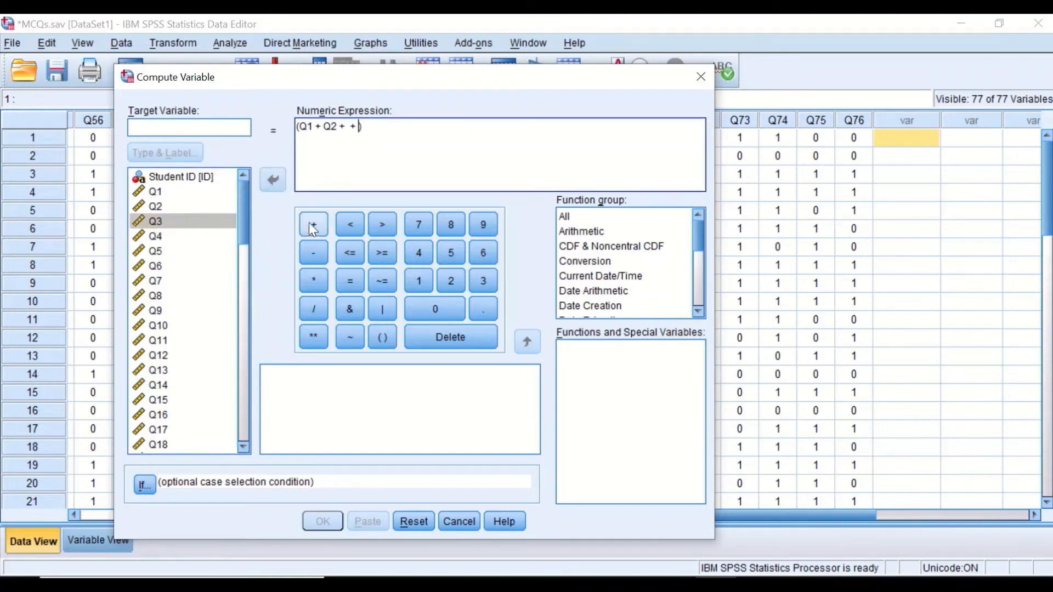
{"action": "left_click", "coordinate": [345, 127]}
{"action": "left_click", "coordinate": [272, 180]}
{"action": "left_click", "coordinate": [371, 127]}
Complete the bracketed addition with / 76 * 100, and clear the whole numeric expression.
{"action": "left_click", "coordinate": [410, 228]}
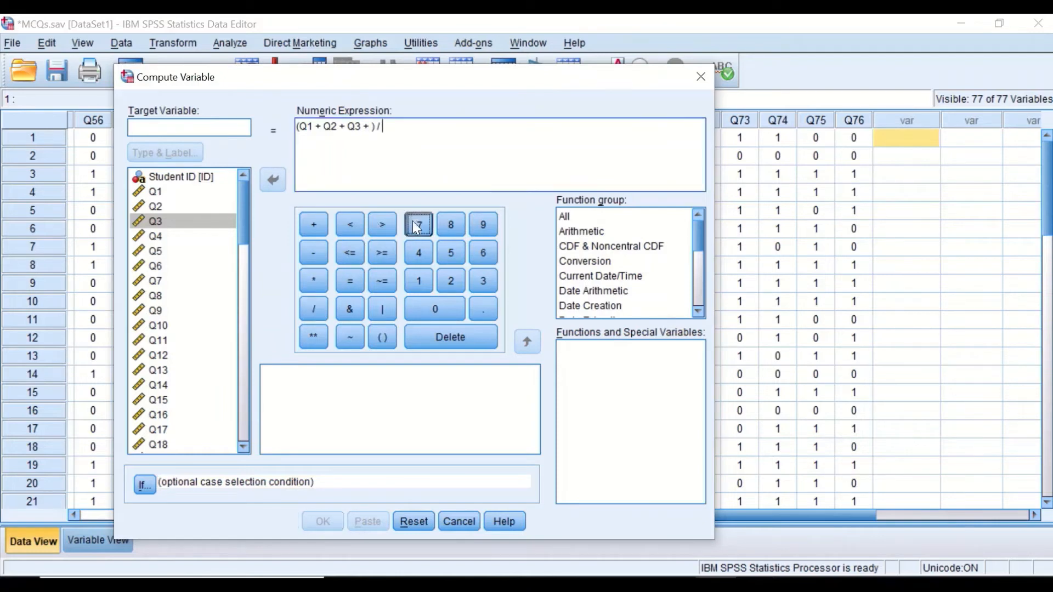
{"action": "left_click", "coordinate": [484, 253]}
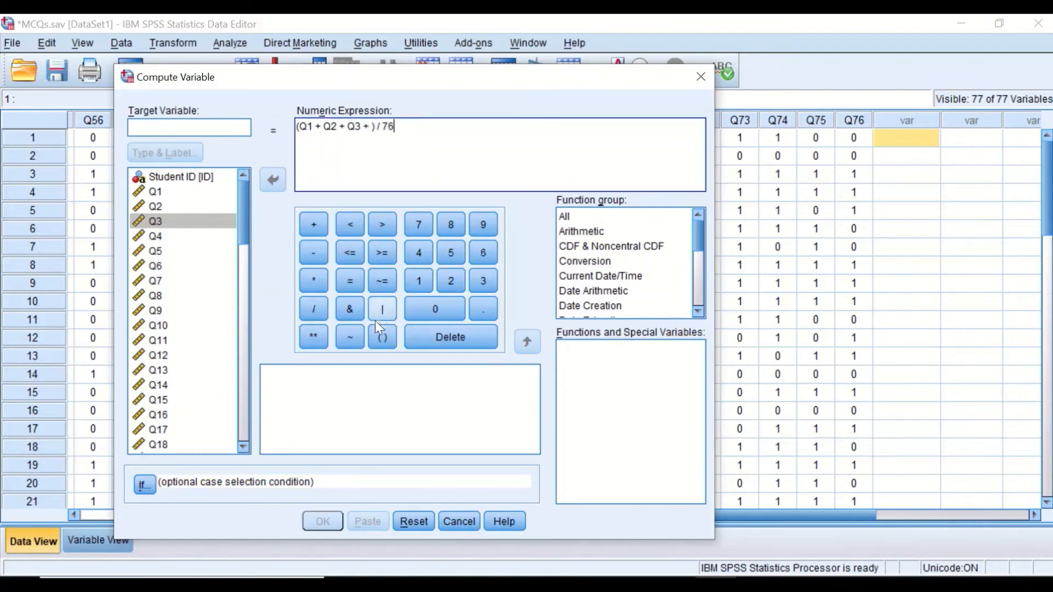
{"action": "left_click", "coordinate": [311, 280]}
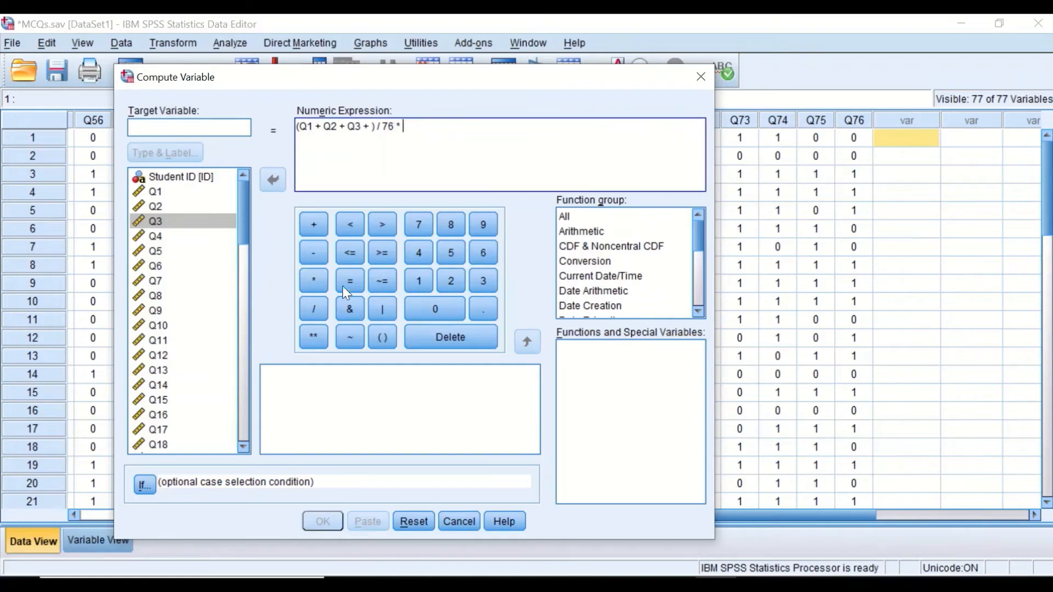
{"action": "left_click", "coordinate": [420, 282]}
{"action": "left_click", "coordinate": [429, 306]}
{"action": "left_click", "coordinate": [428, 305]}
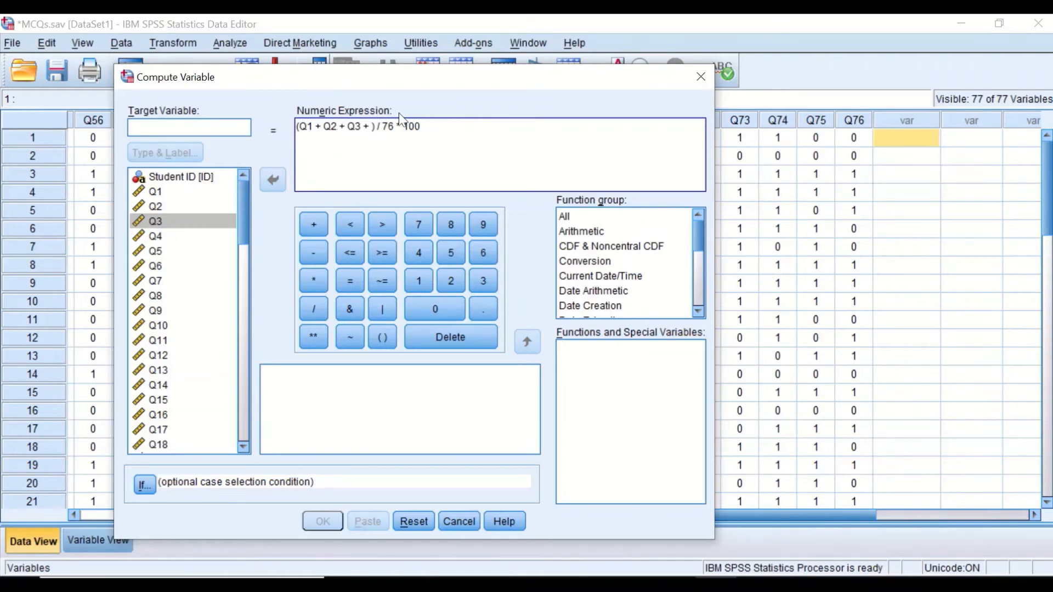
{"action": "left_click_drag", "start_coordinate": [425, 126], "coordinate": [291, 126]}
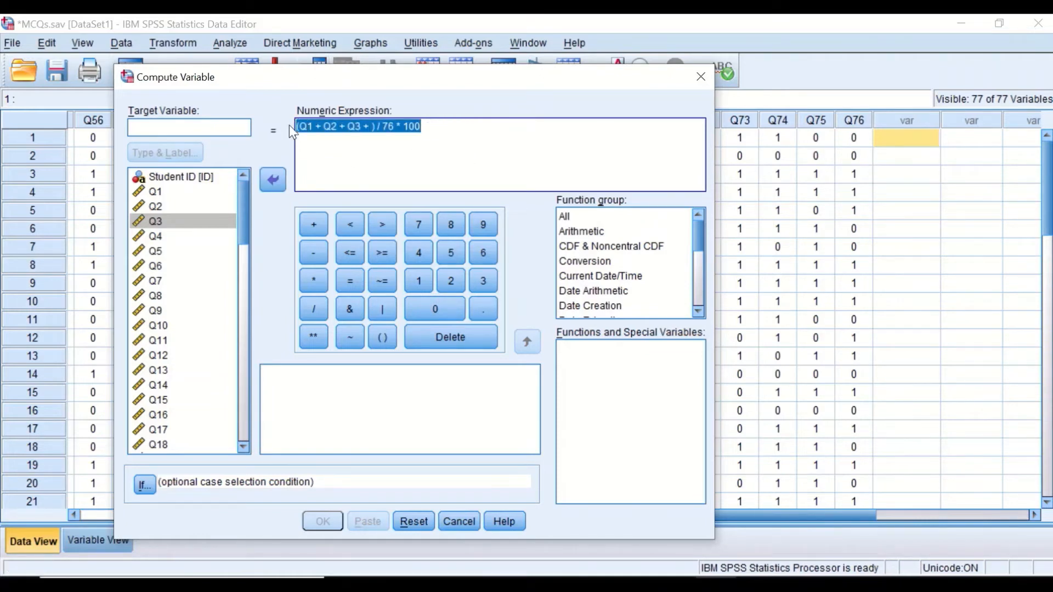
{"action": "key", "text": "BackSpace"}
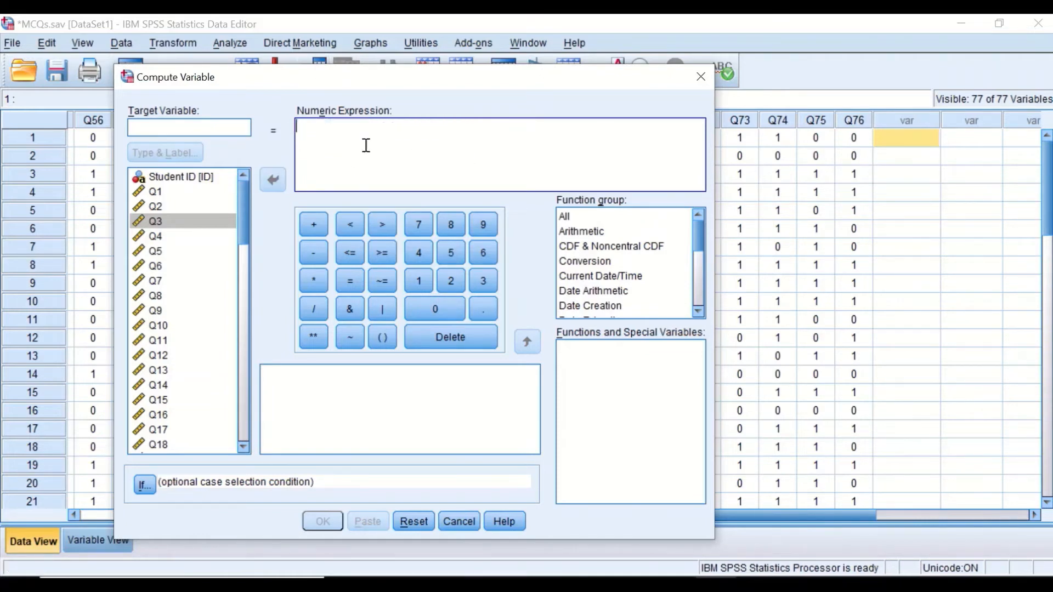
List the functions of the Statistical function group.
{"action": "left_click", "coordinate": [570, 218]}
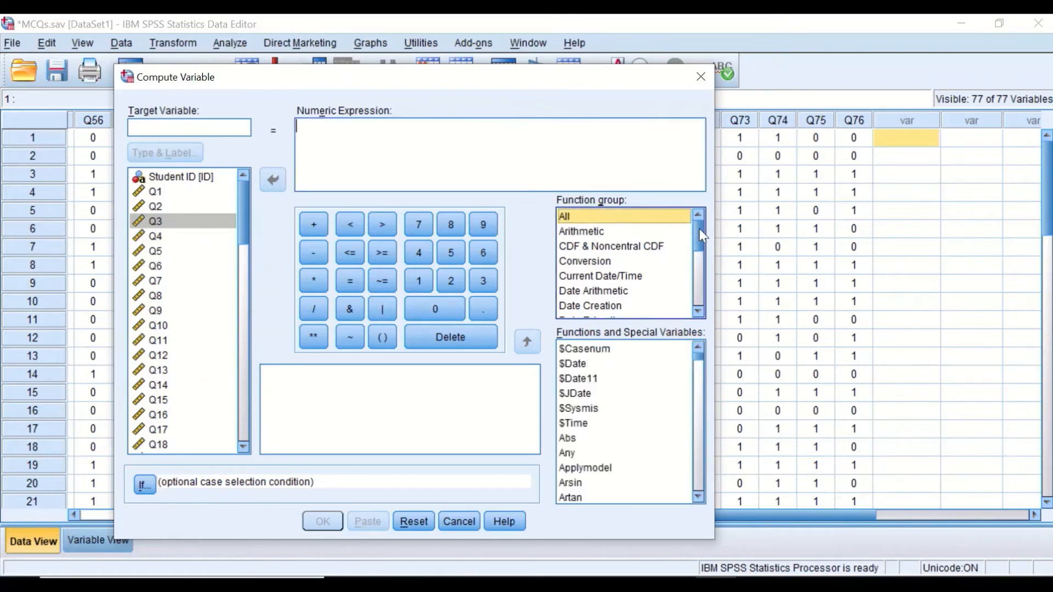
{"action": "left_click_drag", "start_coordinate": [699, 229], "coordinate": [693, 281]}
{"action": "left_click", "coordinate": [598, 267]}
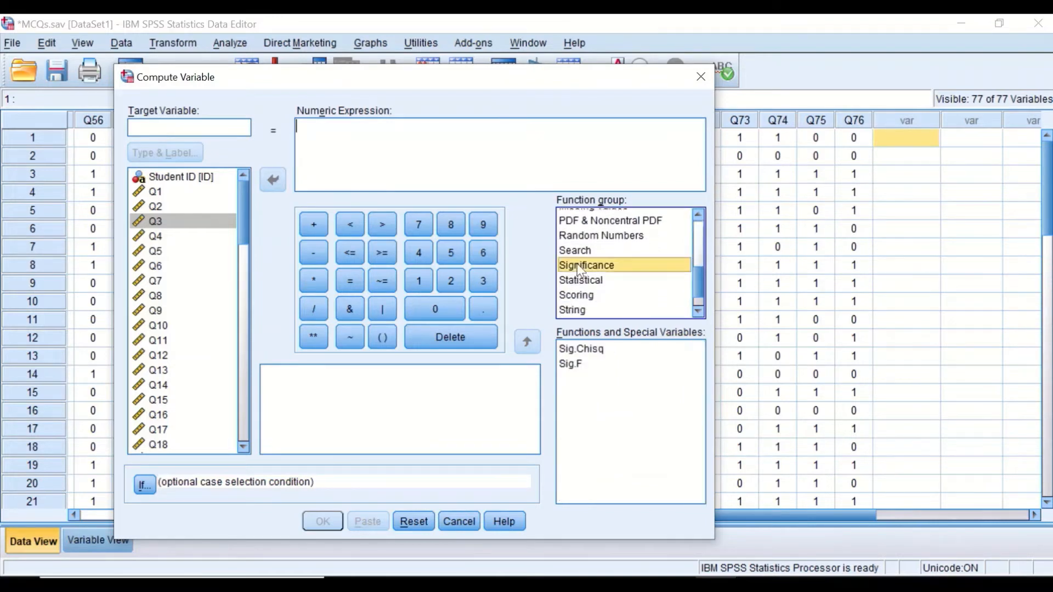
{"action": "left_click", "coordinate": [580, 280]}
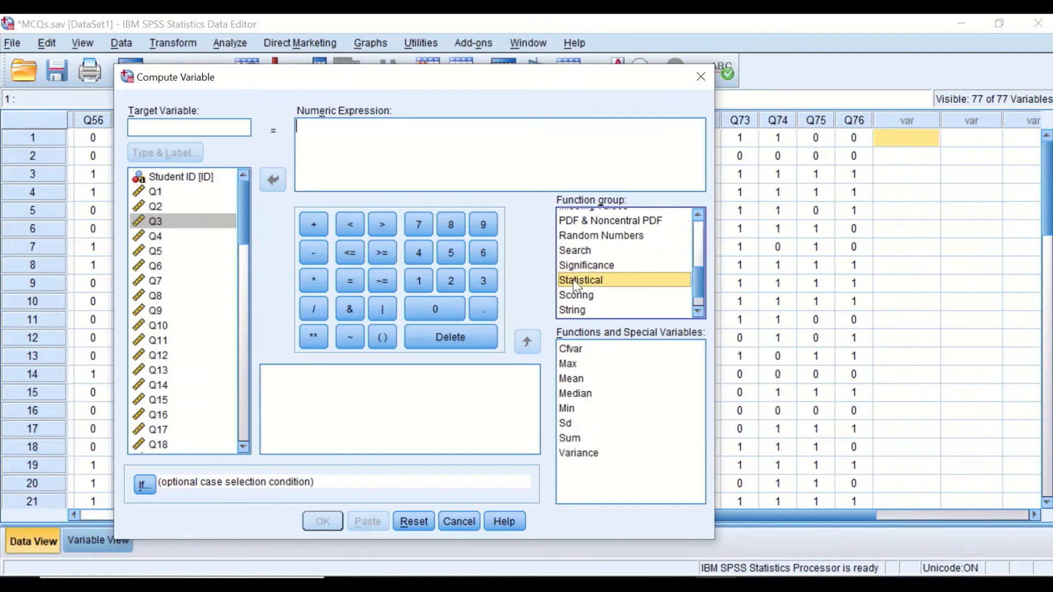
Insert the Sum function into the numeric expression and remove its placeholder arguments.
{"action": "left_click_drag", "start_coordinate": [580, 438], "coordinate": [330, 133]}
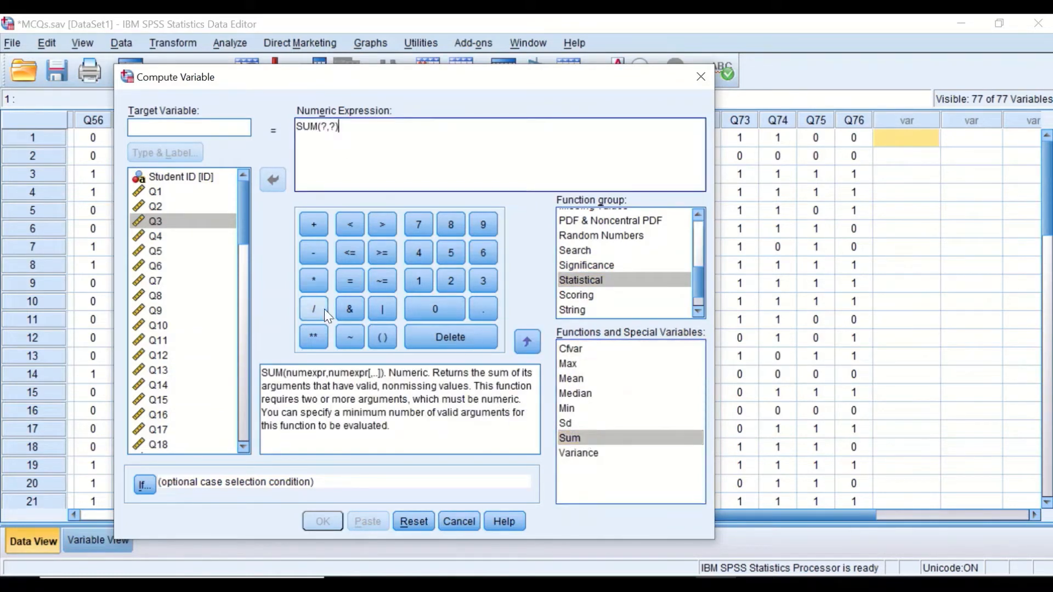
{"action": "double_click", "coordinate": [326, 127]}
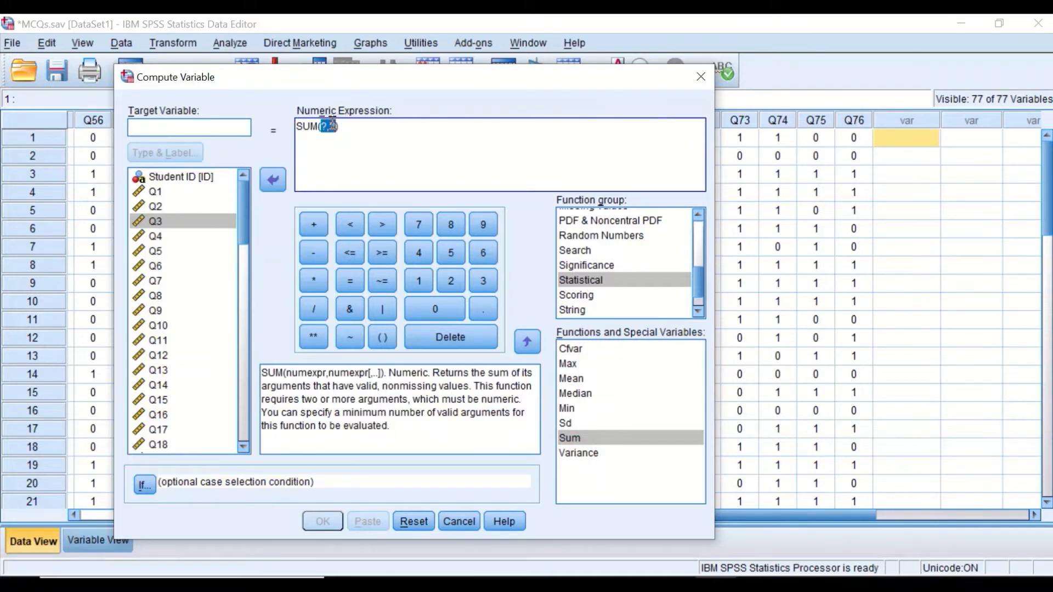
{"action": "key", "text": "Delete"}
{"action": "key", "text": "Delete"}
{"action": "key", "text": "Delete"}
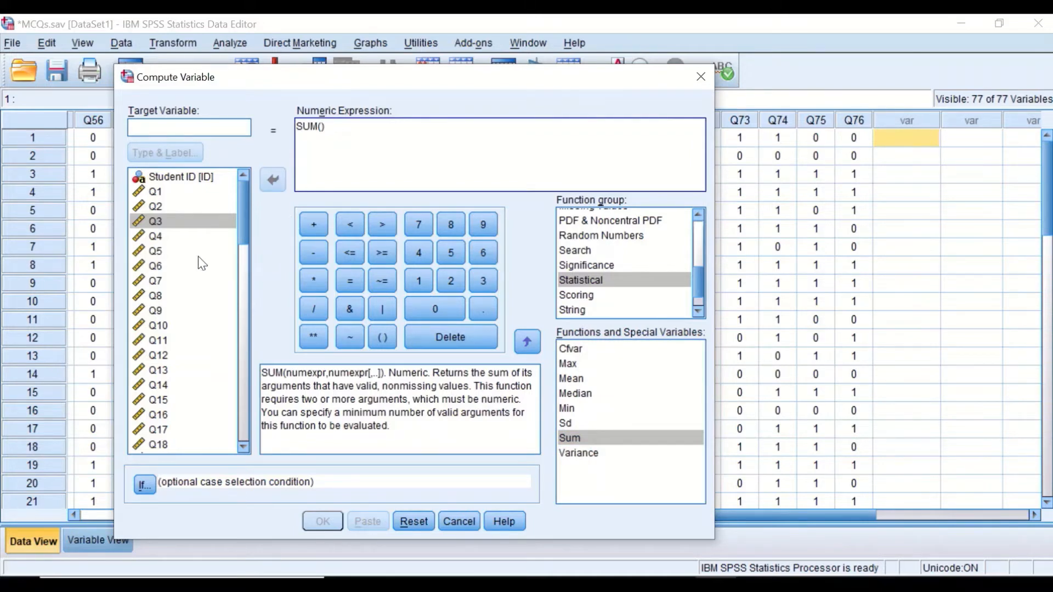
Enter Q1, Q2 and Q3 as comma-separated arguments of the SUM function.
{"action": "left_click", "coordinate": [154, 192]}
{"action": "left_click", "coordinate": [270, 181]}
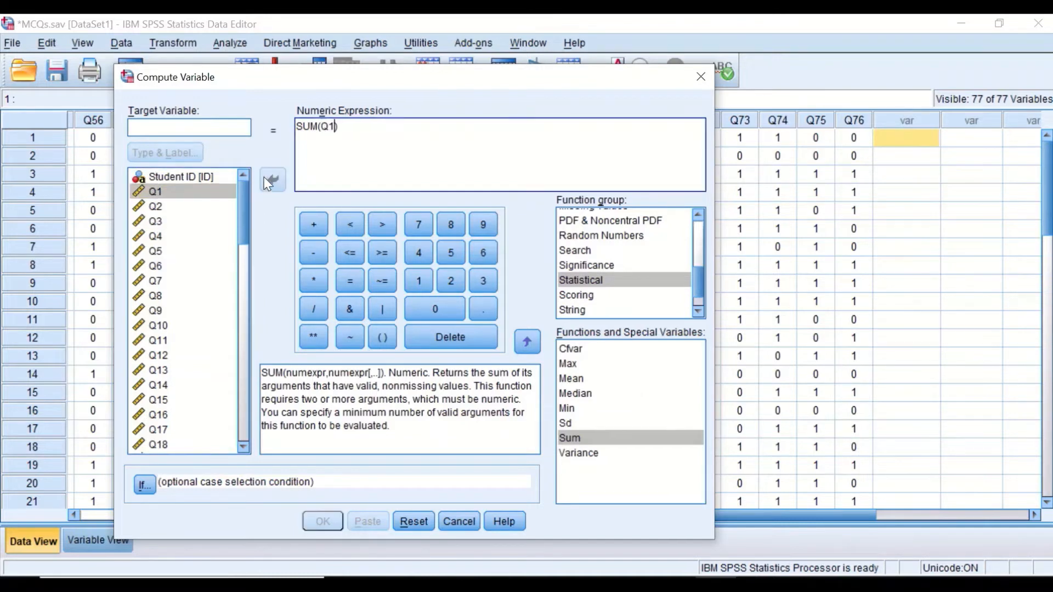
{"action": "type", "text": ","}
{"action": "left_click", "coordinate": [157, 207]}
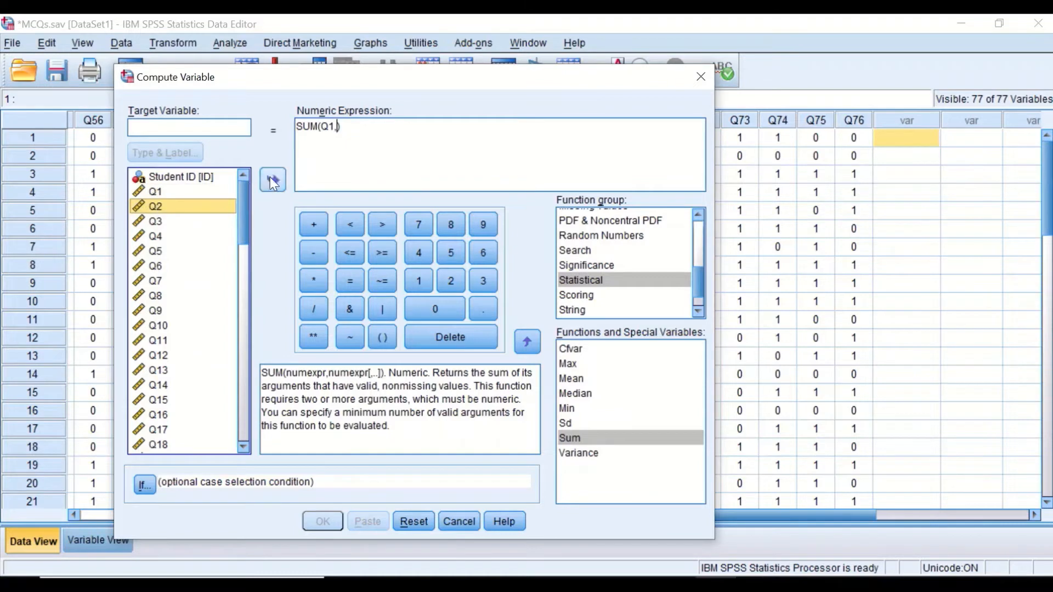
{"action": "left_click", "coordinate": [272, 180]}
{"action": "left_click", "coordinate": [156, 222]}
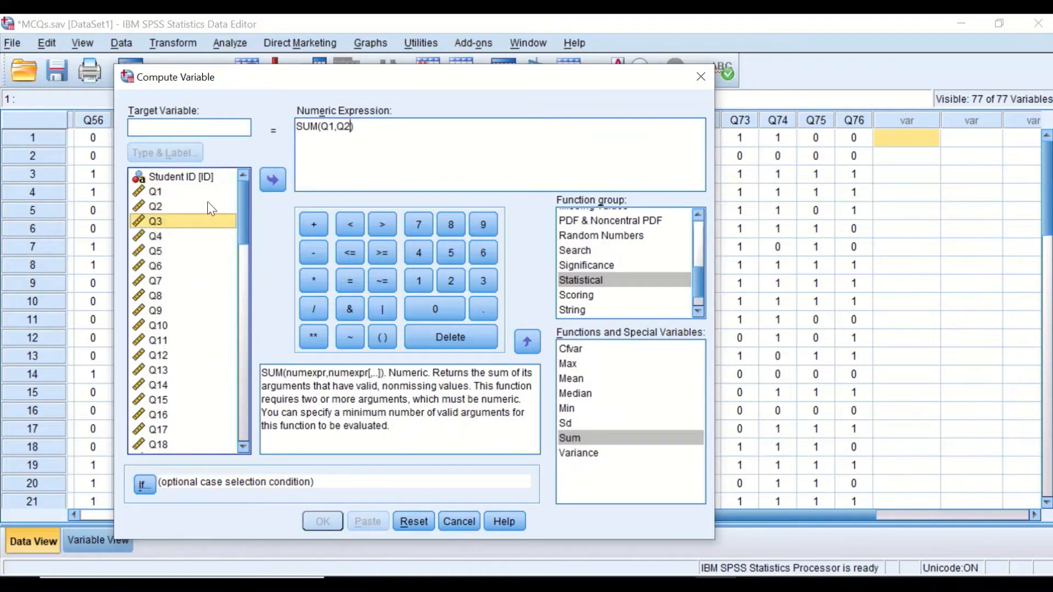
{"action": "left_click", "coordinate": [272, 181]}
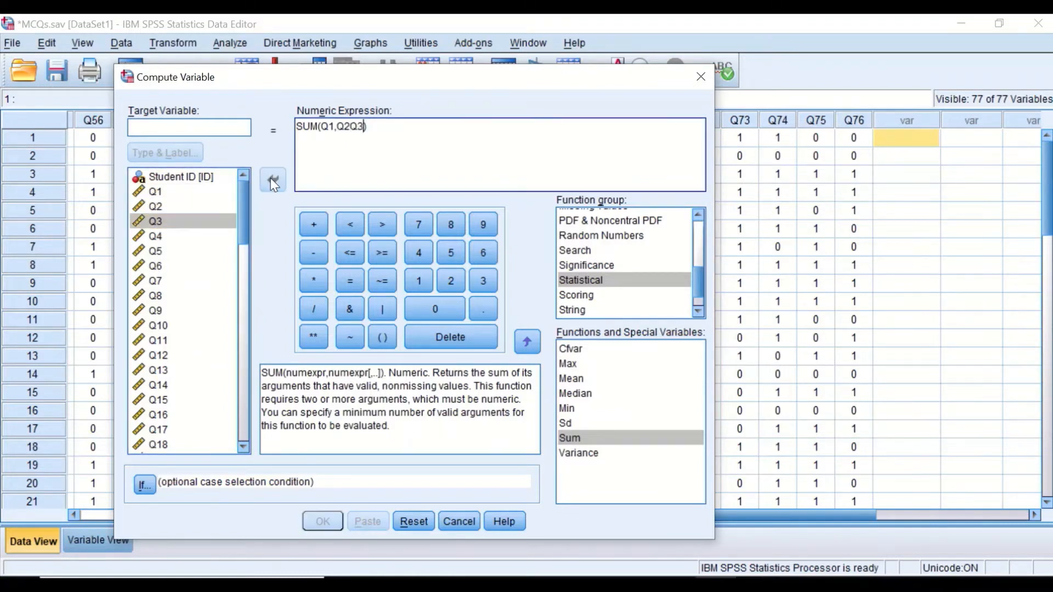
{"action": "left_click", "coordinate": [351, 126]}
{"action": "type", "text": ","}
Append / 76 * 100 to the SUM function, and clear the whole numeric expression.
{"action": "left_click", "coordinate": [309, 307]}
{"action": "left_click", "coordinate": [419, 228]}
{"action": "left_click", "coordinate": [488, 251]}
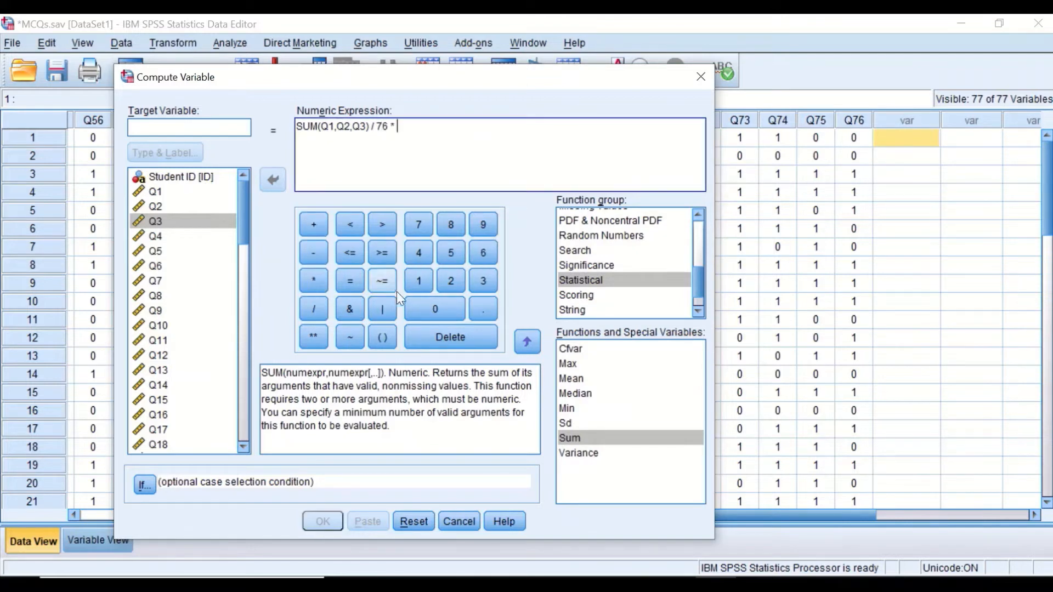
{"action": "left_click", "coordinate": [416, 282]}
{"action": "left_click", "coordinate": [435, 309]}
{"action": "left_click", "coordinate": [434, 309]}
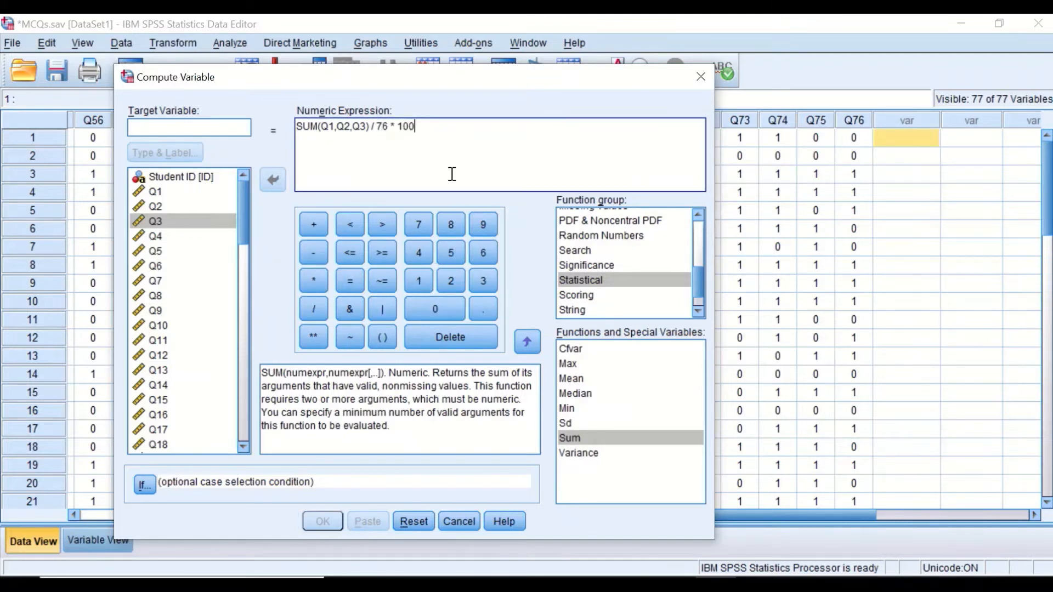
{"action": "left_click_drag", "start_coordinate": [444, 135], "coordinate": [281, 130]}
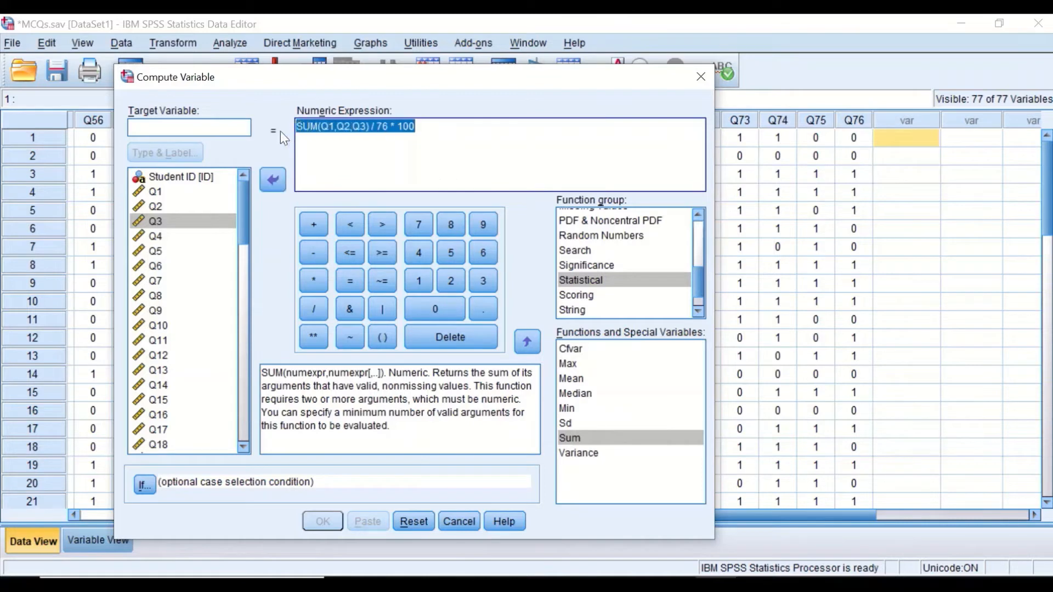
{"action": "key", "text": "Delete"}
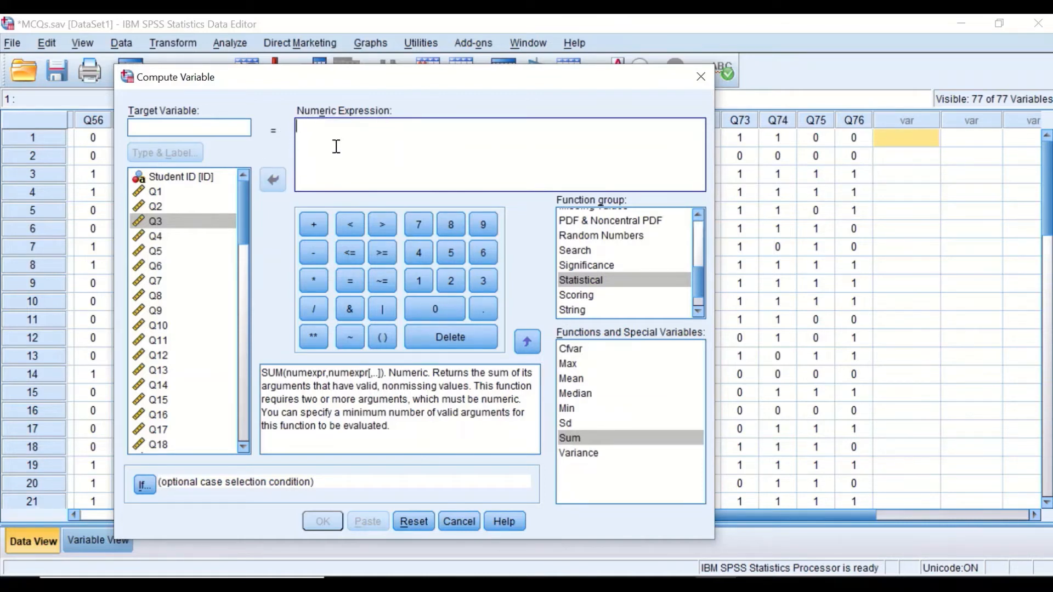
Insert the Mean function into the numeric expression and name the target variable OverallMarks.
{"action": "left_click_drag", "start_coordinate": [581, 378], "coordinate": [351, 145]}
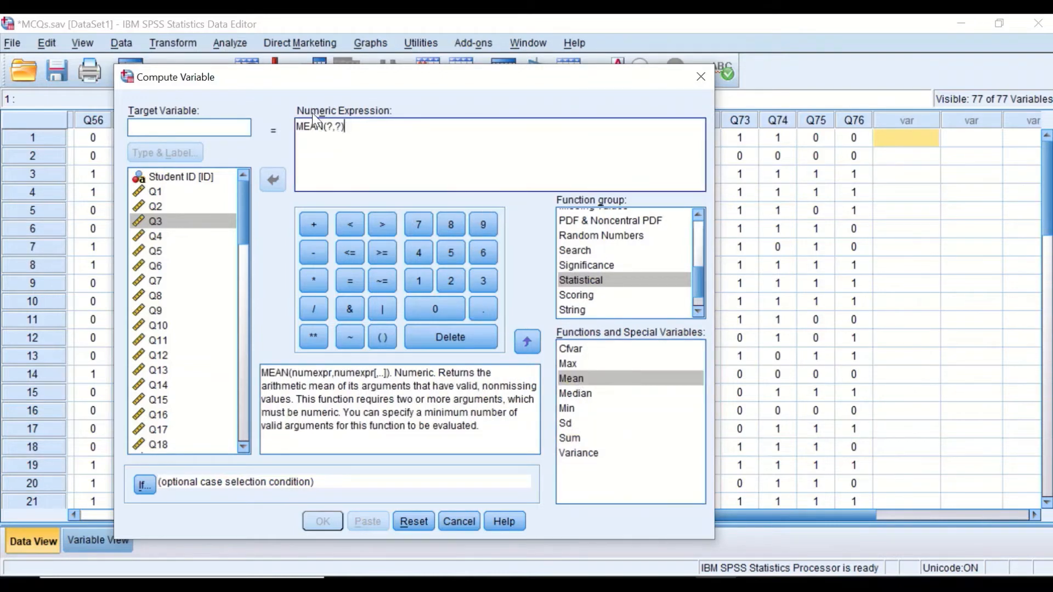
{"action": "left_click", "coordinate": [217, 128]}
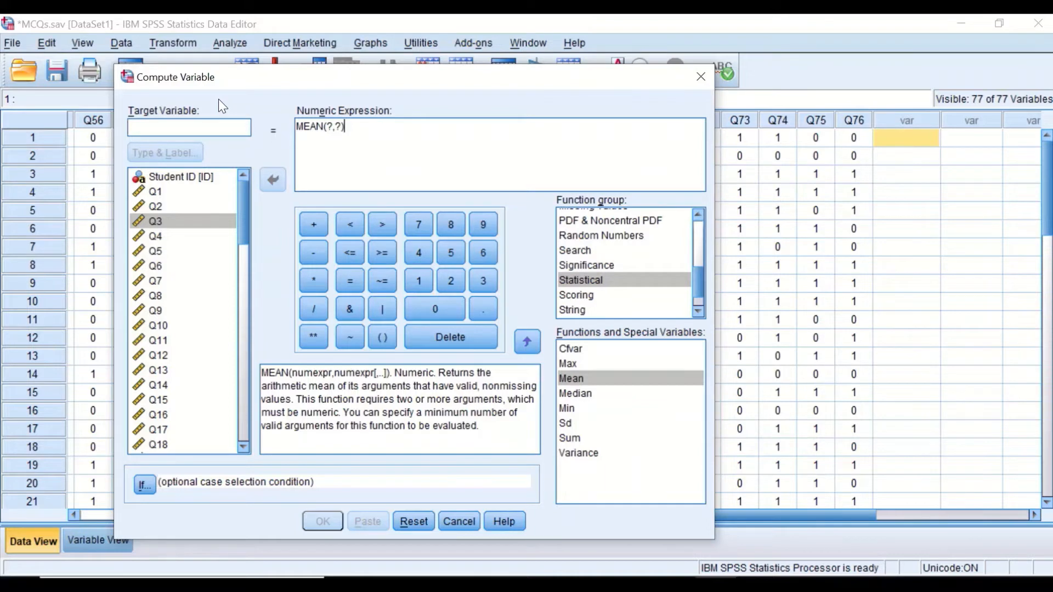
{"action": "type", "text": "Over"}
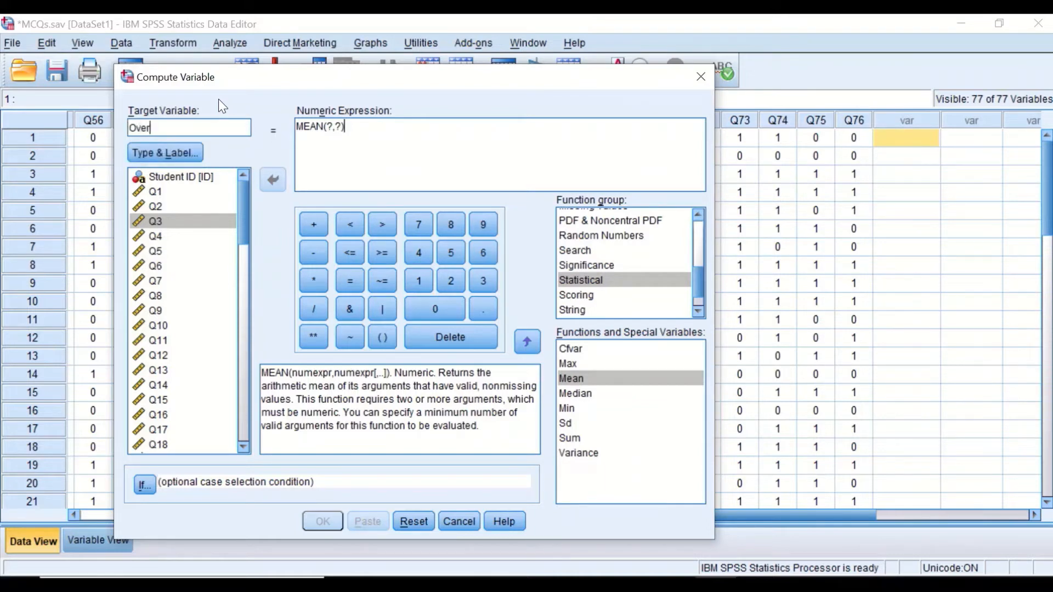
{"action": "type", "text": "allMar"}
{"action": "type", "text": "kks"}
{"action": "key", "text": "BackSpace"}
{"action": "left_click", "coordinate": [175, 193]}
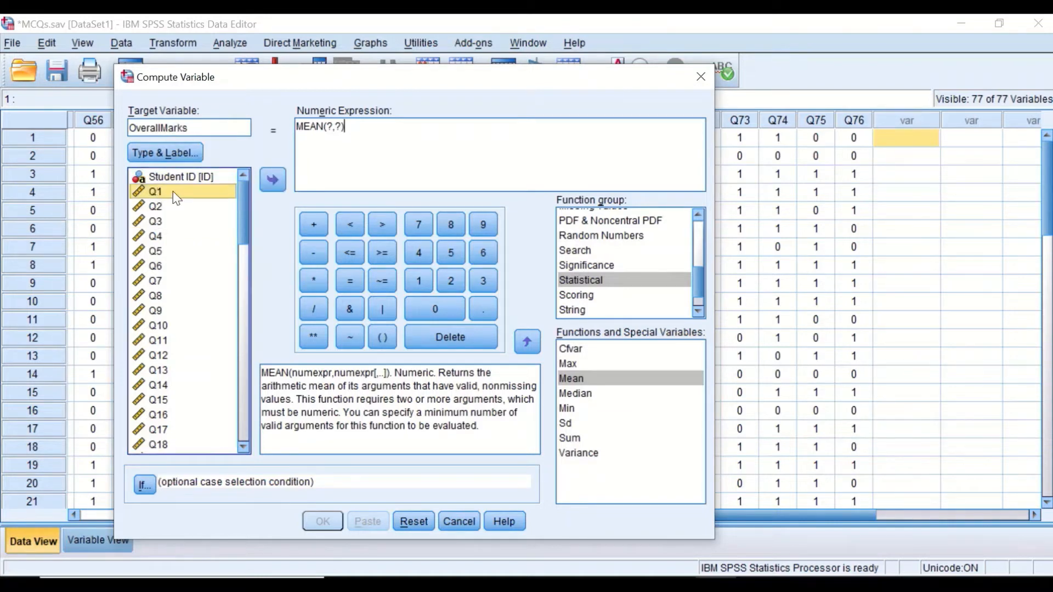
{"action": "left_click", "coordinate": [273, 179]}
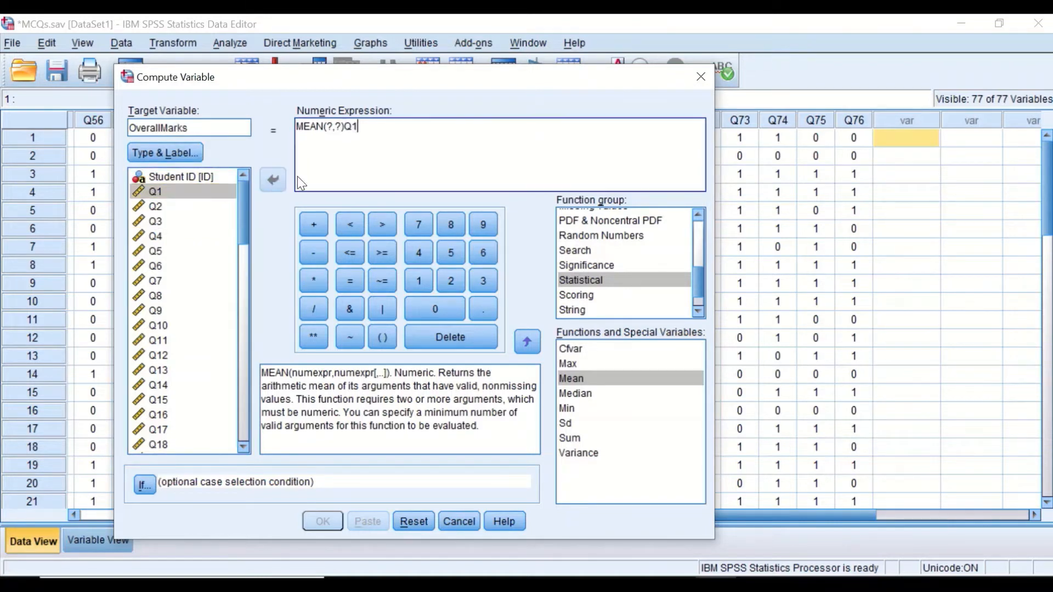
{"action": "double_click", "coordinate": [351, 126]}
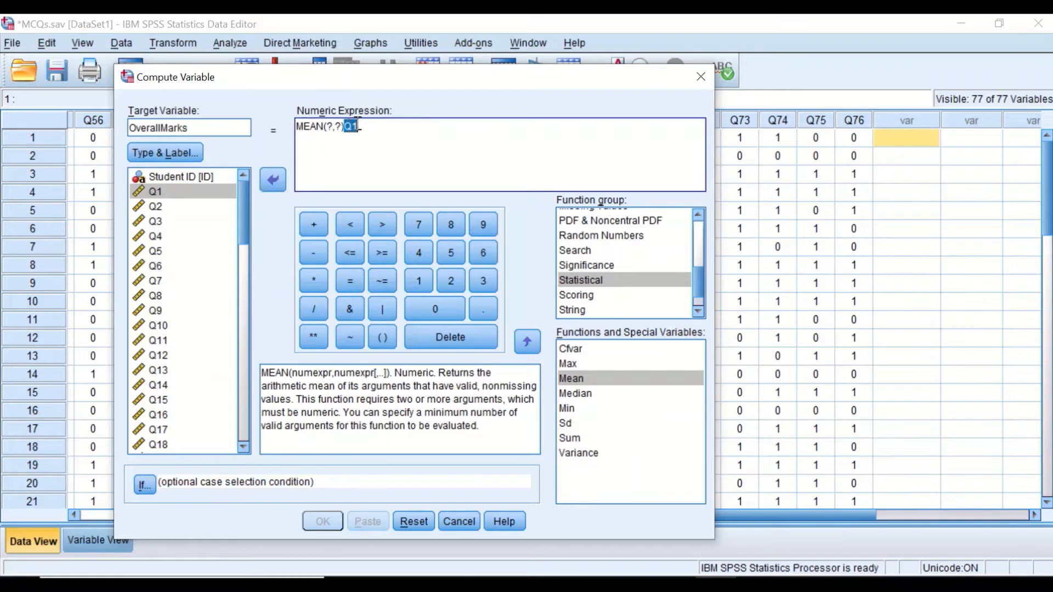
{"action": "key", "text": "Delete"}
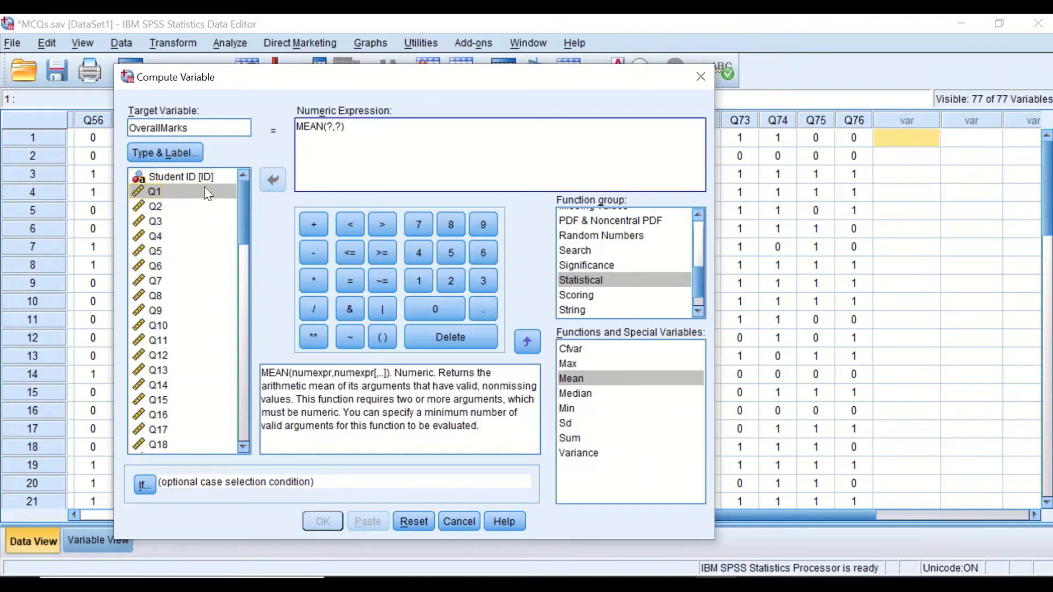
Remove the placeholder arguments from inside the MEAN function's parentheses.
{"action": "double_click", "coordinate": [332, 127]}
{"action": "key", "text": "Delete"}
{"action": "key", "text": "Delete"}
{"action": "key", "text": "Delete"}
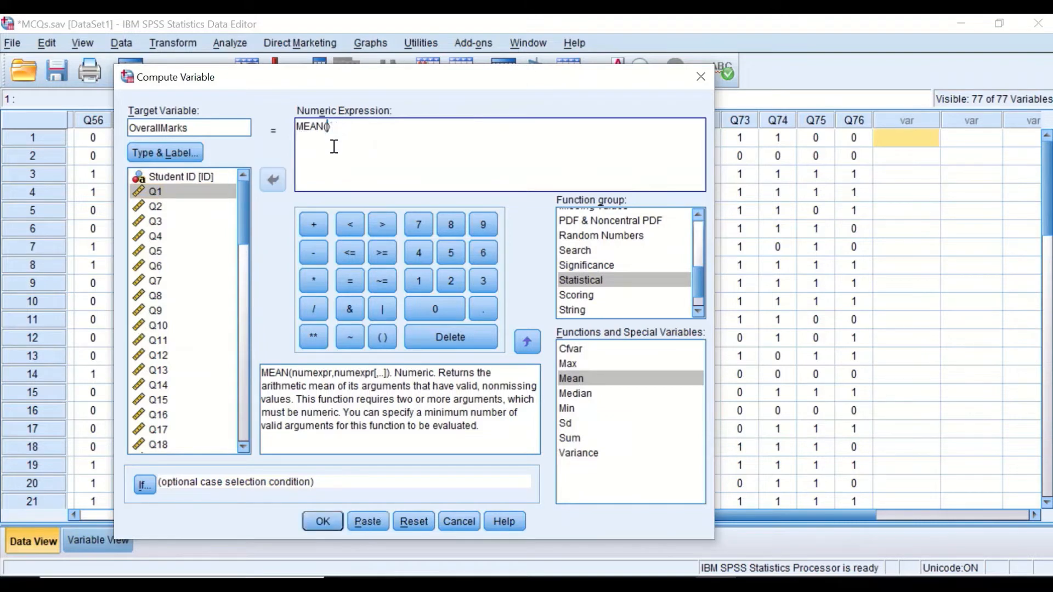
Enter Q1, Q2 and Q3 as comma-separated arguments of the MEAN function.
{"action": "left_click", "coordinate": [165, 192]}
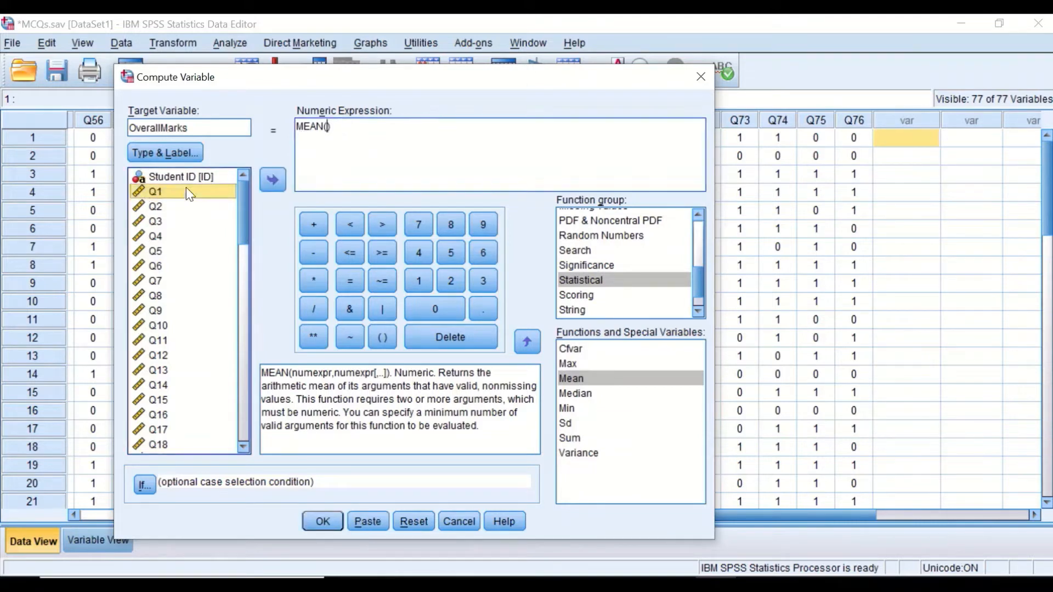
{"action": "left_click", "coordinate": [273, 181]}
{"action": "type", "text": ","}
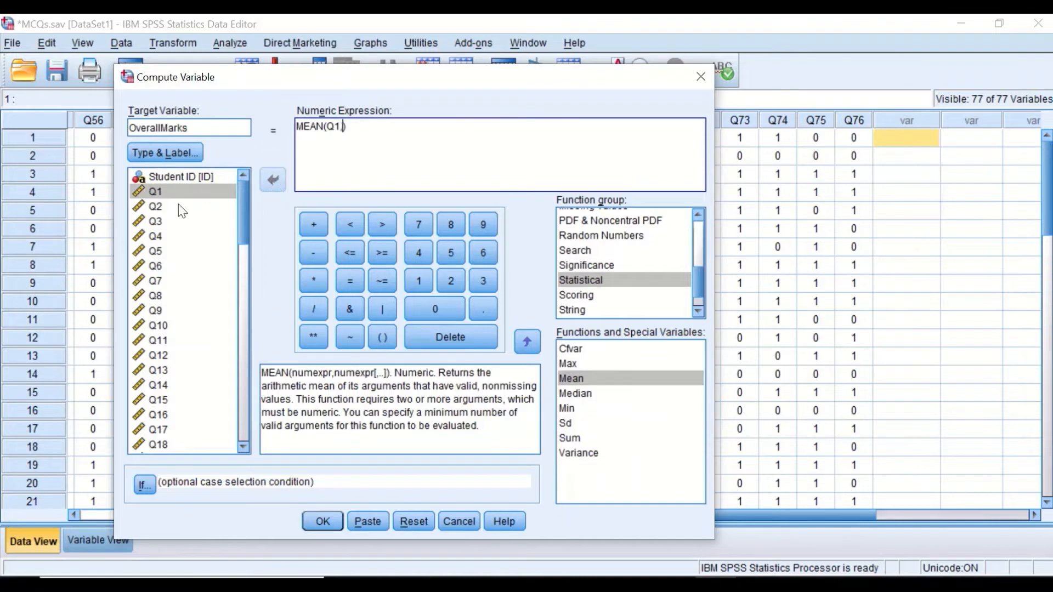
{"action": "left_click", "coordinate": [165, 206]}
{"action": "left_click", "coordinate": [271, 180]}
{"action": "type", "text": ","}
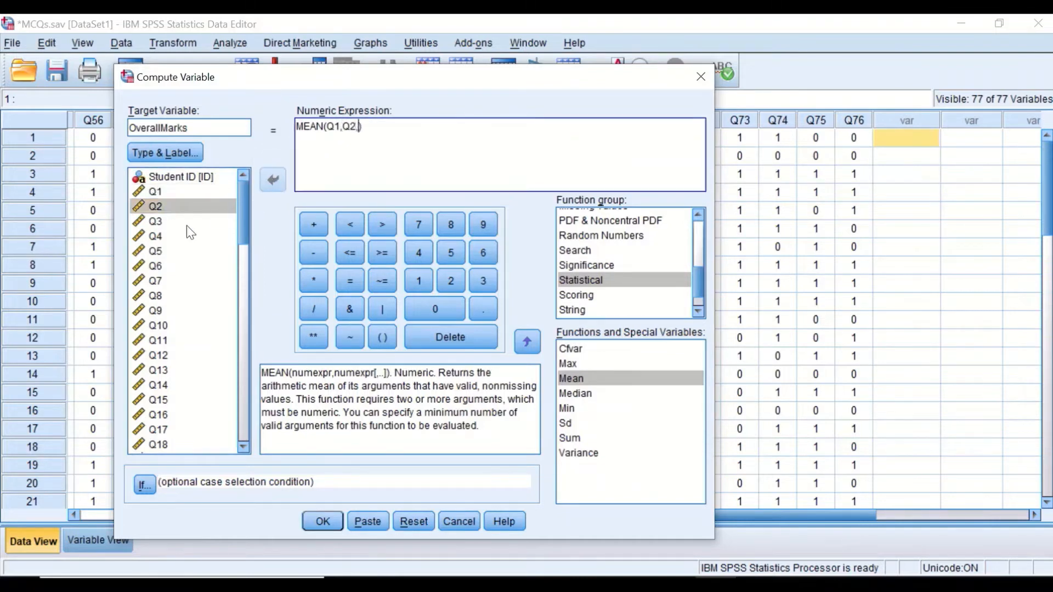
{"action": "left_click", "coordinate": [164, 221]}
{"action": "left_click", "coordinate": [274, 181]}
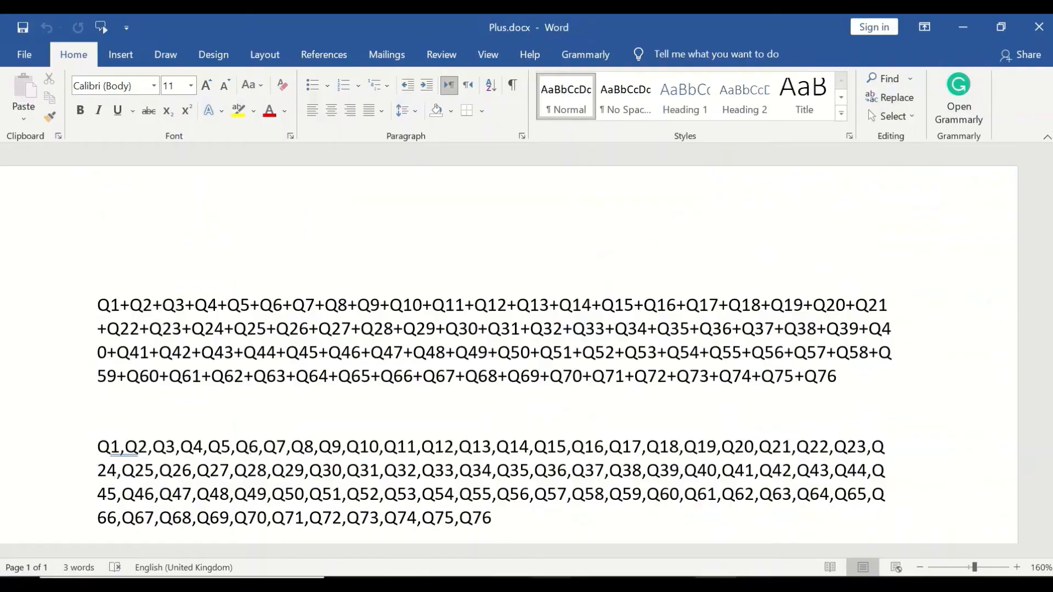
Switch to Plus.docx in Word and copy the comma-separated list of items Q1 to Q76.
{"action": "key", "text": "alt+Tab"}
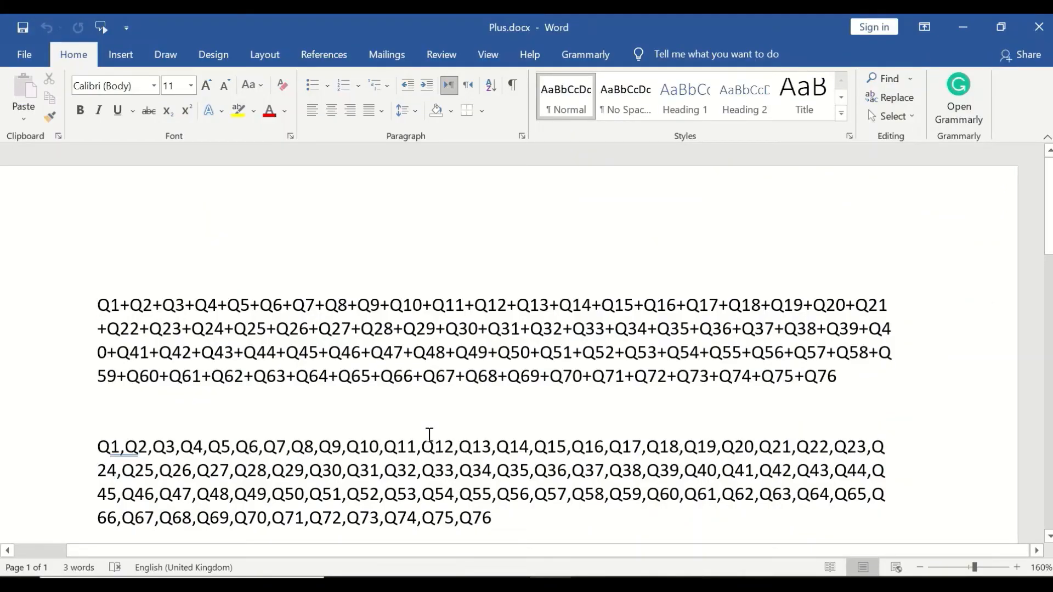
{"action": "scroll", "coordinate": [404, 405], "scroll_direction": "down", "scroll_amount": 2}
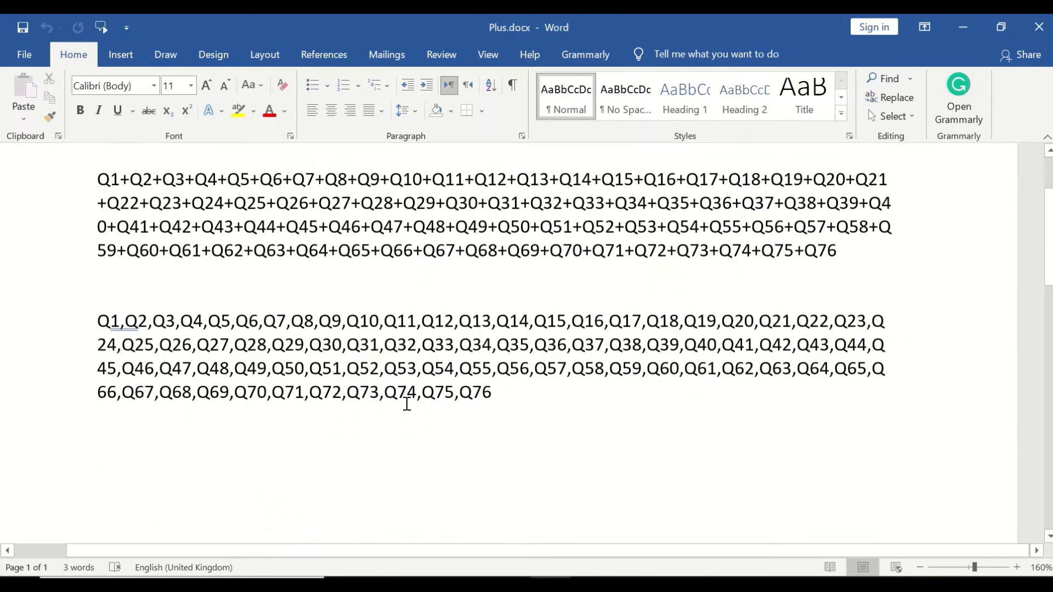
{"action": "scroll", "coordinate": [402, 384], "scroll_direction": "up", "scroll_amount": 1}
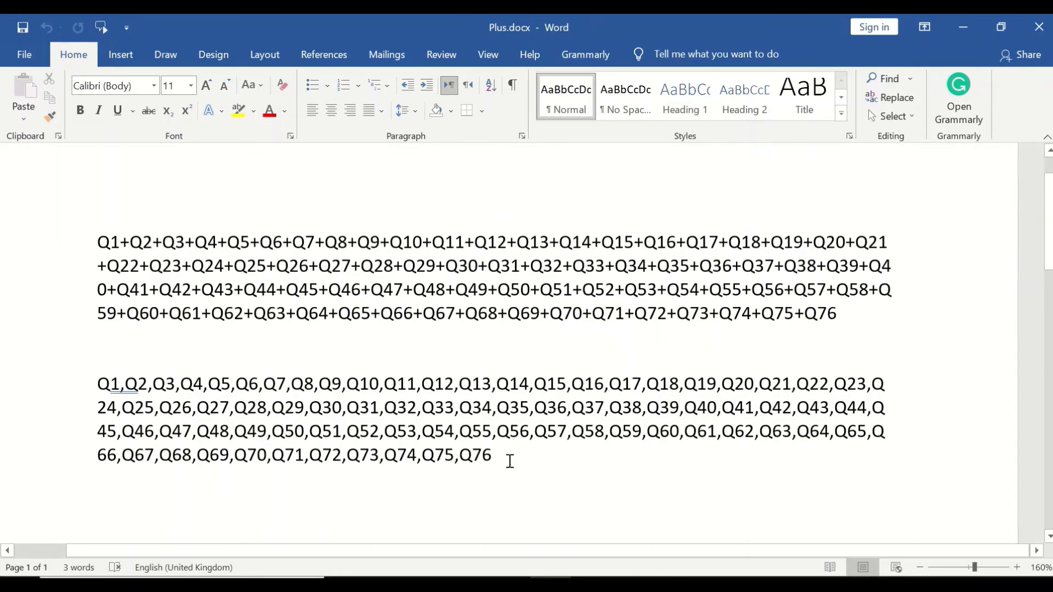
{"action": "left_click_drag", "start_coordinate": [508, 458], "coordinate": [98, 385]}
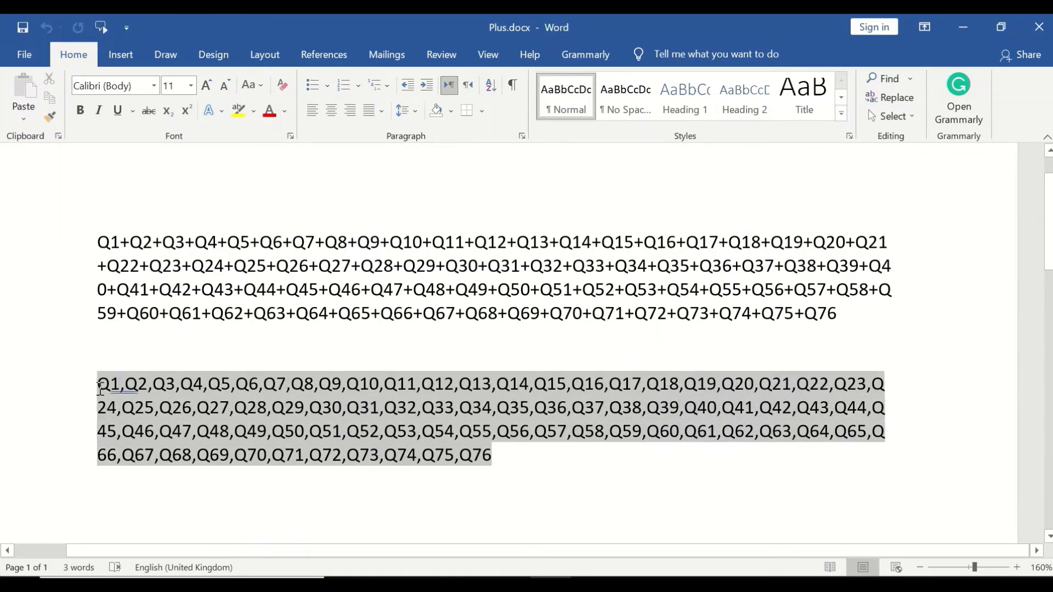
{"action": "right_click", "coordinate": [141, 390]}
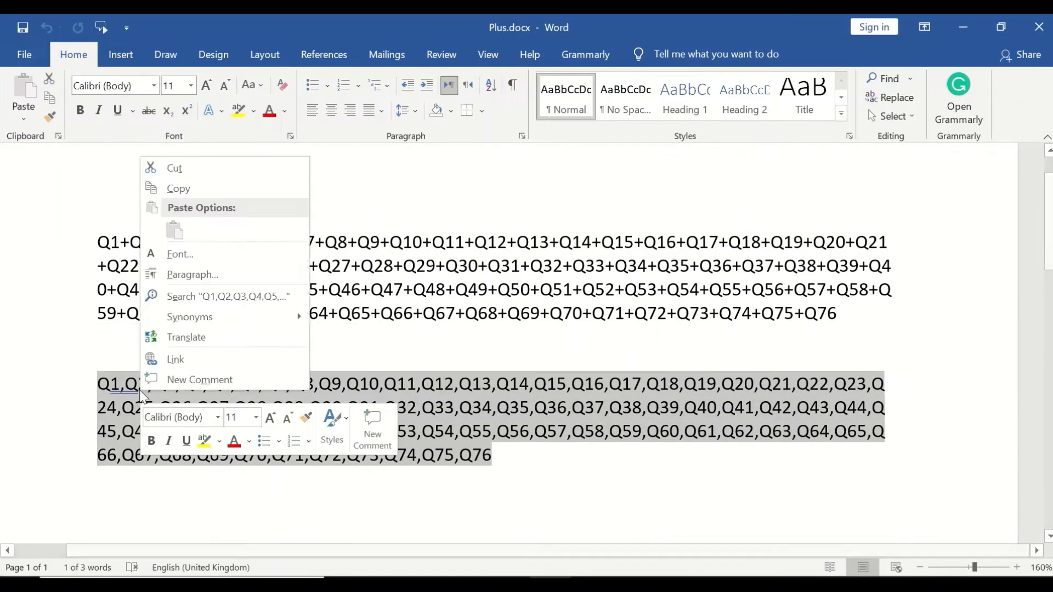
{"action": "left_click", "coordinate": [177, 188]}
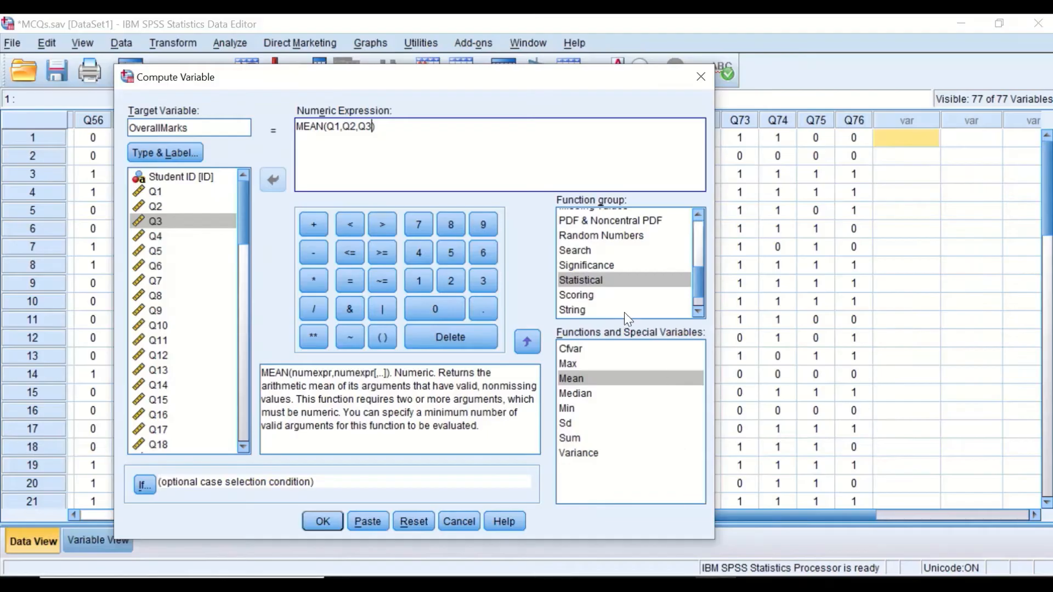
Back in SPSS, replace the arguments Q1,Q2,Q3 of the MEAN function with the copied list of Q1 to Q76.
{"action": "left_click_drag", "start_coordinate": [373, 127], "coordinate": [331, 132]}
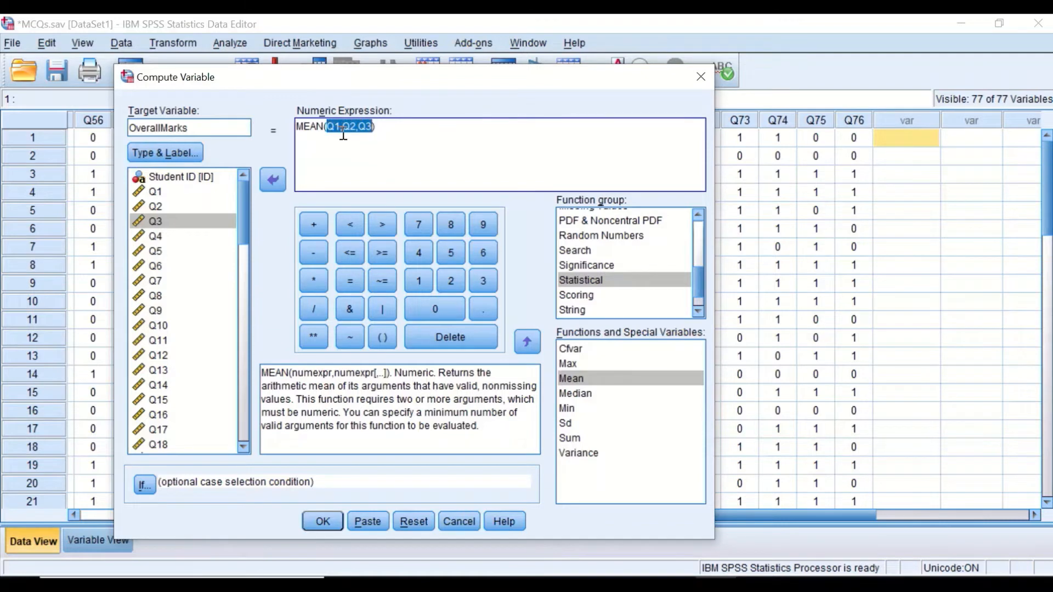
{"action": "right_click", "coordinate": [343, 134]}
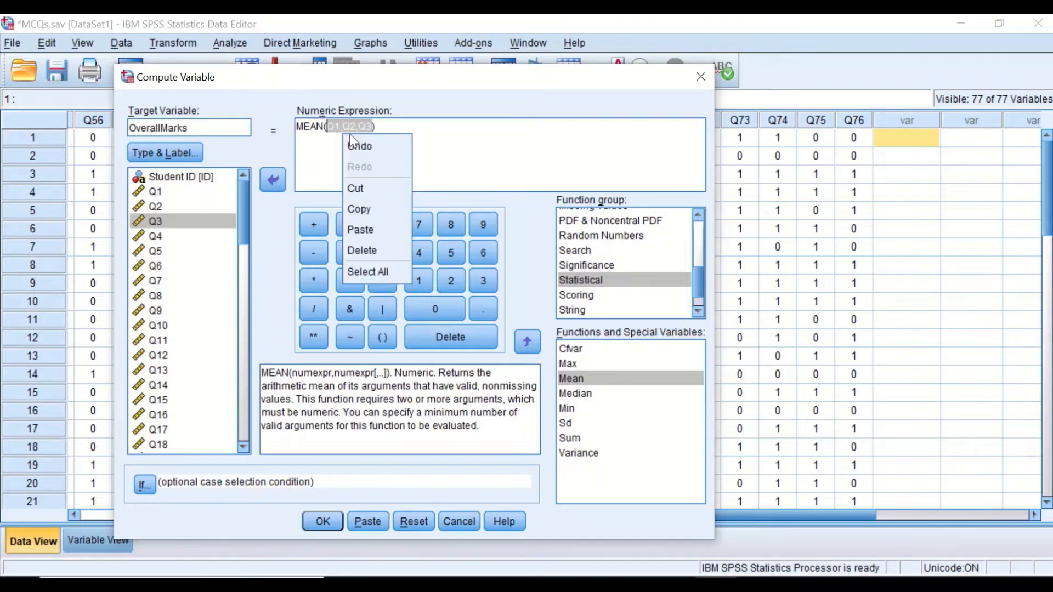
{"action": "left_click", "coordinate": [361, 229]}
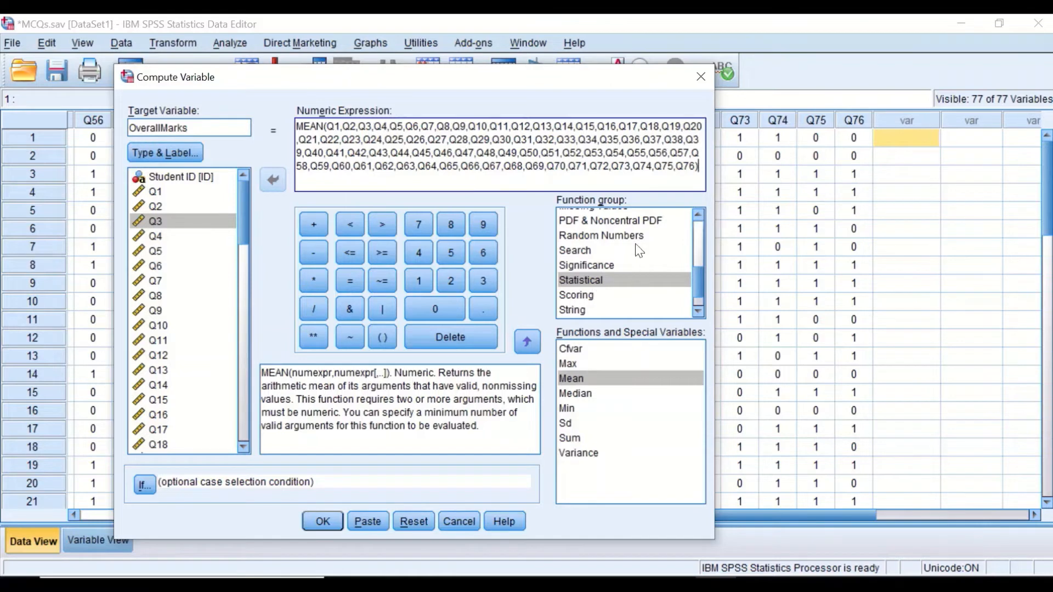
Multiply the MEAN expression by 100 and compute the OverallMarks variable.
{"action": "left_click", "coordinate": [306, 280]}
{"action": "left_click", "coordinate": [410, 277]}
{"action": "left_click", "coordinate": [432, 314]}
{"action": "left_click", "coordinate": [431, 312]}
{"action": "left_click", "coordinate": [322, 522]}
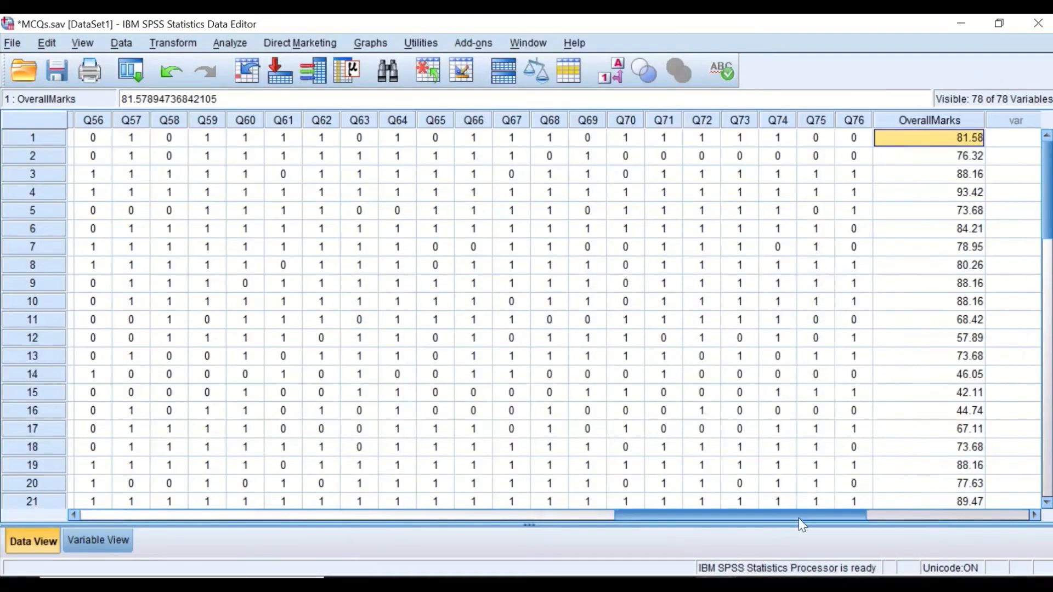
Narrow the OverallMarks column in the data sheet so it fits its heading.
{"action": "left_click_drag", "start_coordinate": [828, 514], "coordinate": [900, 506]}
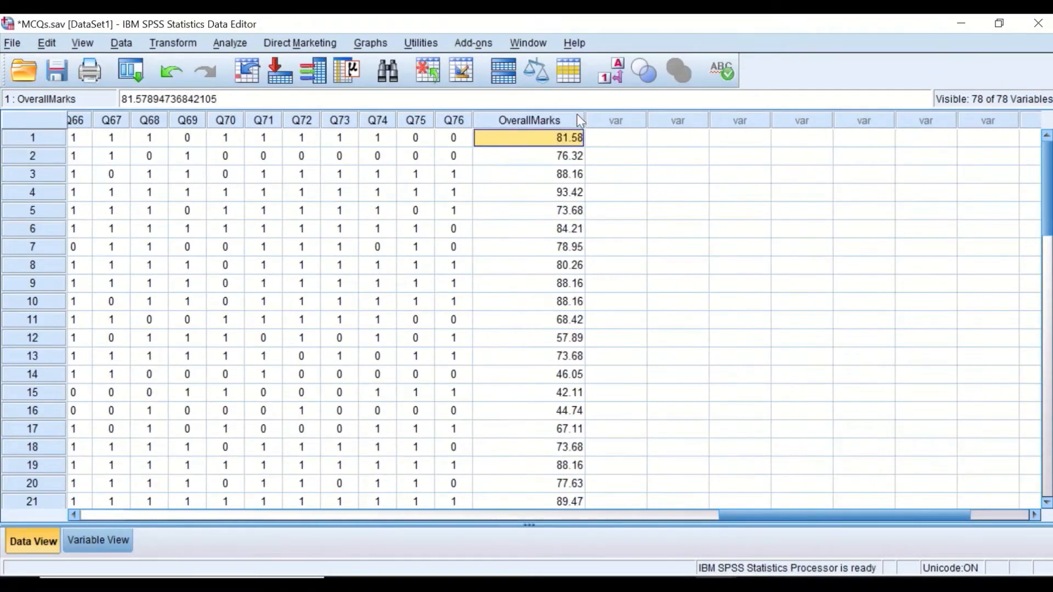
{"action": "left_click_drag", "start_coordinate": [584, 119], "coordinate": [555, 120]}
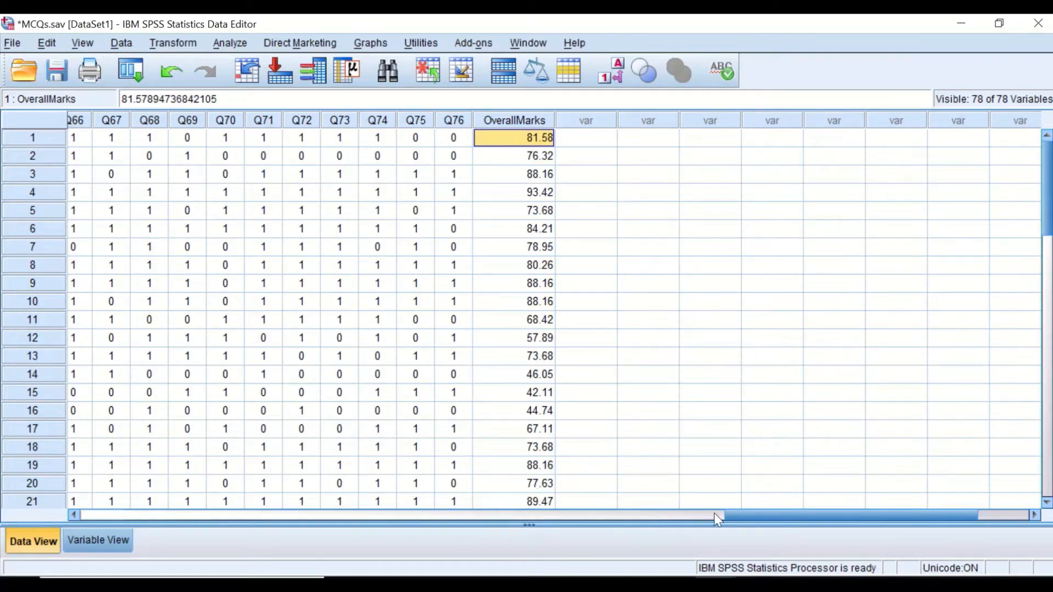
Review the students' item scores from Q1 to Q76 against their OverallMarks values in the data sheet.
{"action": "left_click_drag", "start_coordinate": [805, 519], "coordinate": [720, 391]}
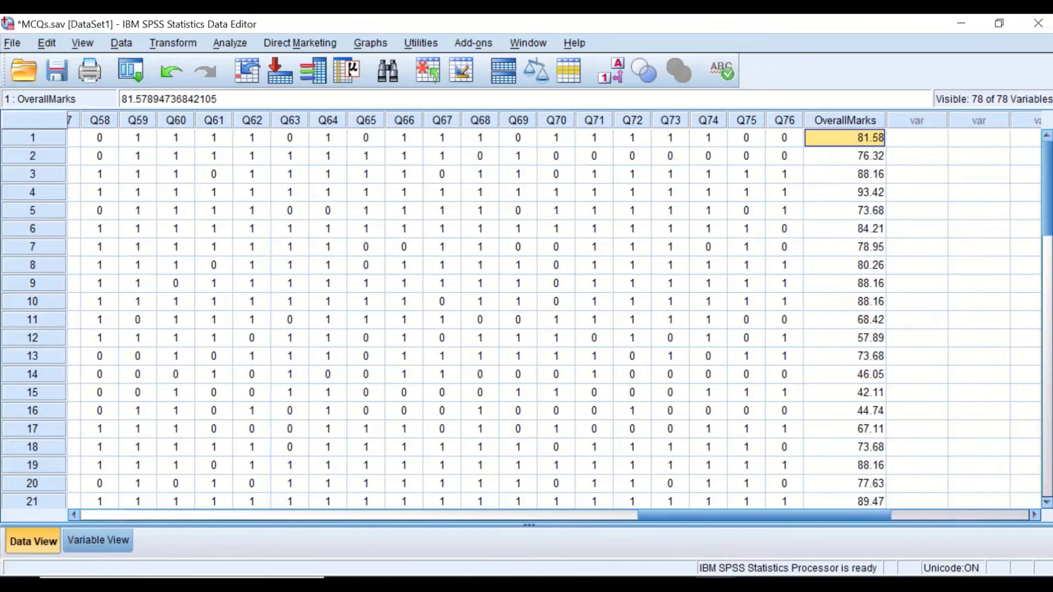
{"action": "left_click_drag", "start_coordinate": [801, 518], "coordinate": [234, 245]}
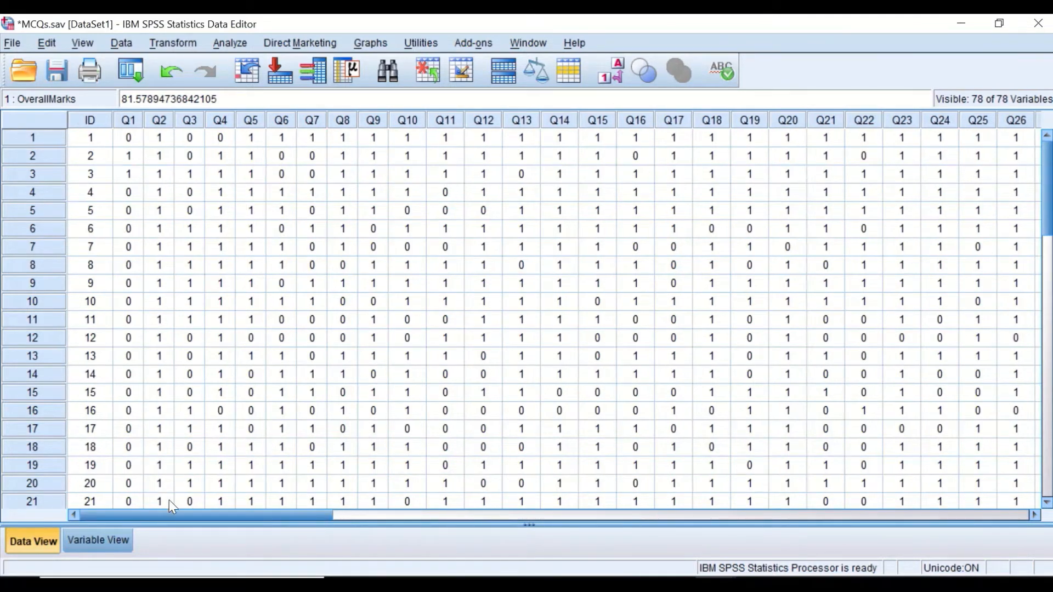
{"action": "left_click_drag", "start_coordinate": [174, 513], "coordinate": [799, 492]}
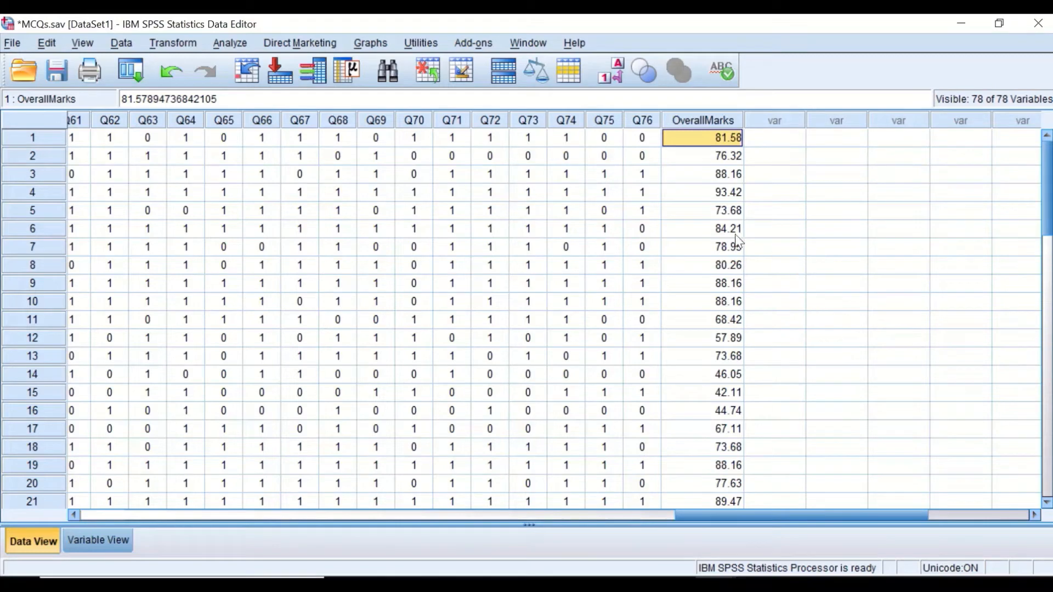
{"action": "left_click_drag", "start_coordinate": [880, 512], "coordinate": [729, 423]}
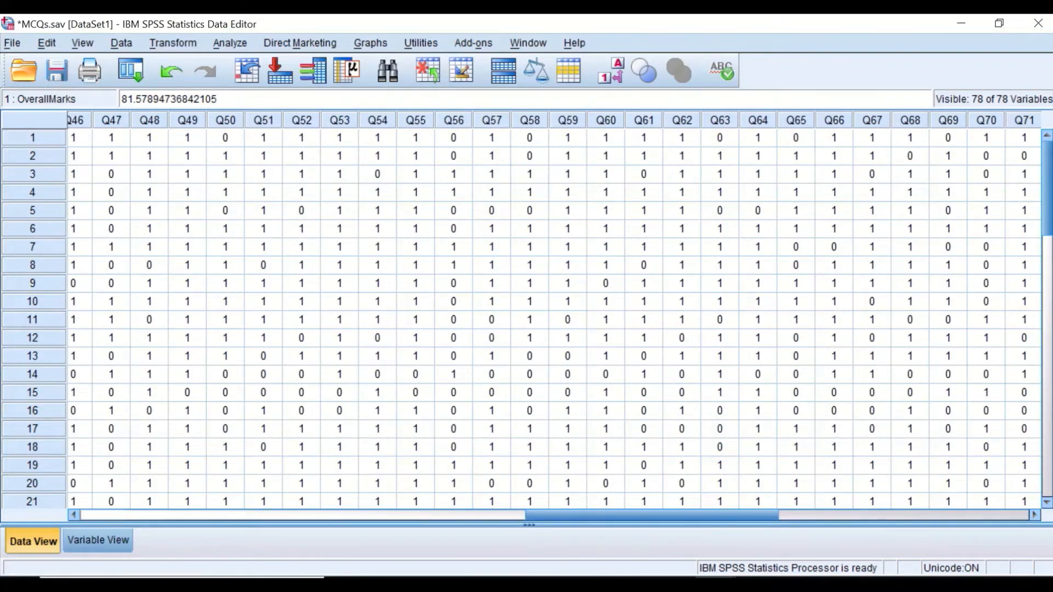
{"action": "left_click_drag", "start_coordinate": [680, 515], "coordinate": [163, 477]}
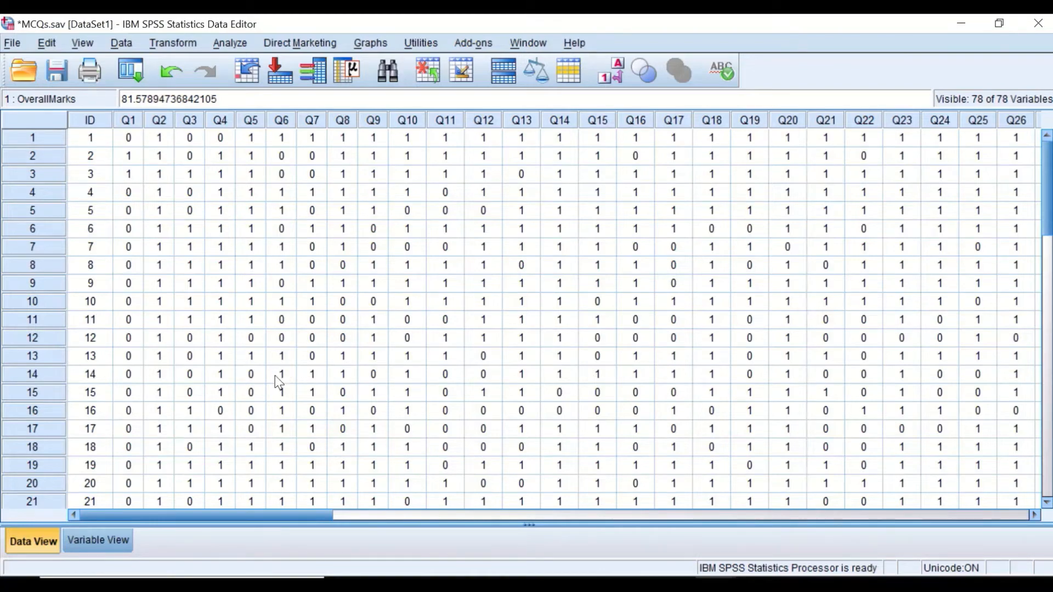
{"action": "left_click_drag", "start_coordinate": [249, 512], "coordinate": [868, 513]}
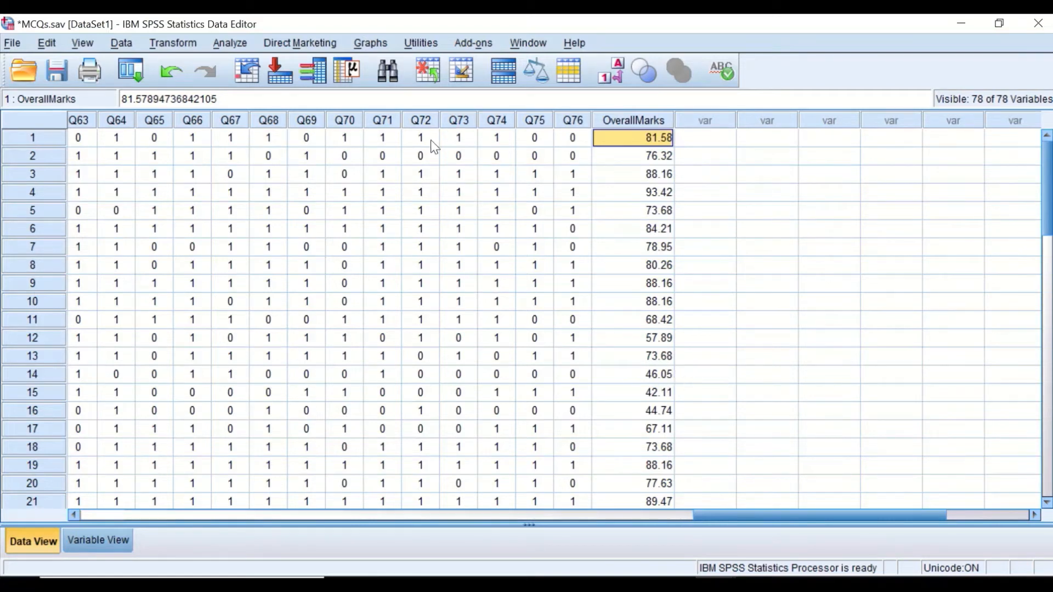
Set up a bivariate correlation, reset to its defaults, with all items Q1 to Q76 and OverallMarks as variables.
{"action": "left_click", "coordinate": [230, 43]}
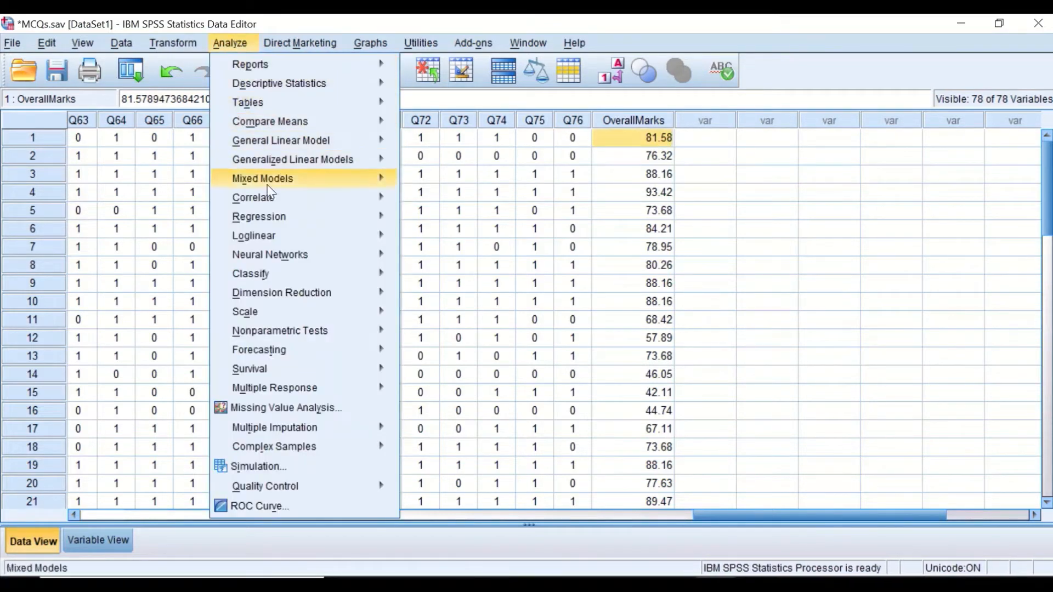
{"action": "mouse_move", "coordinate": [270, 201]}
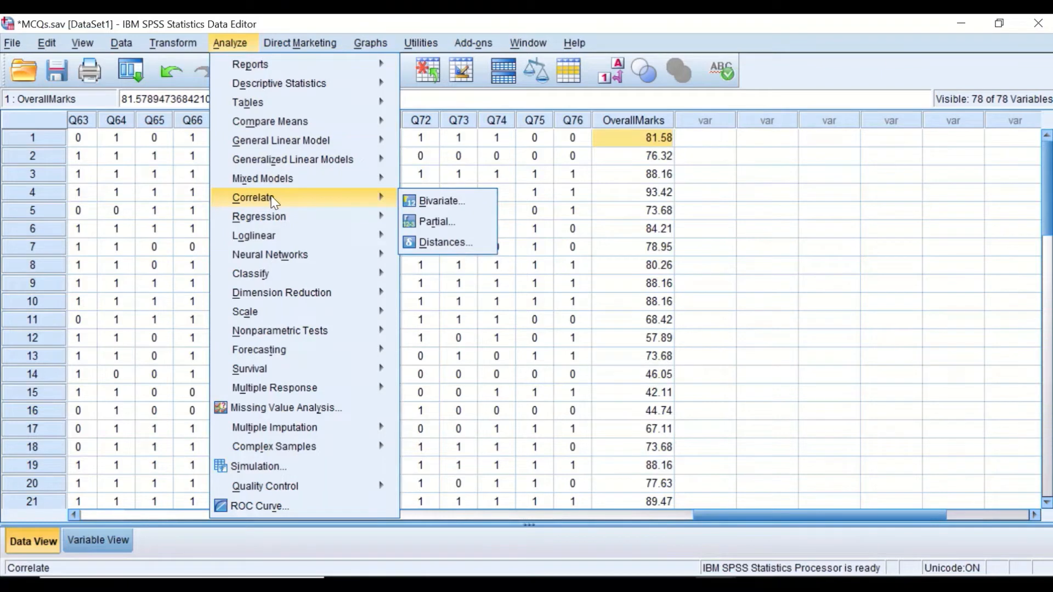
{"action": "left_click", "coordinate": [436, 203]}
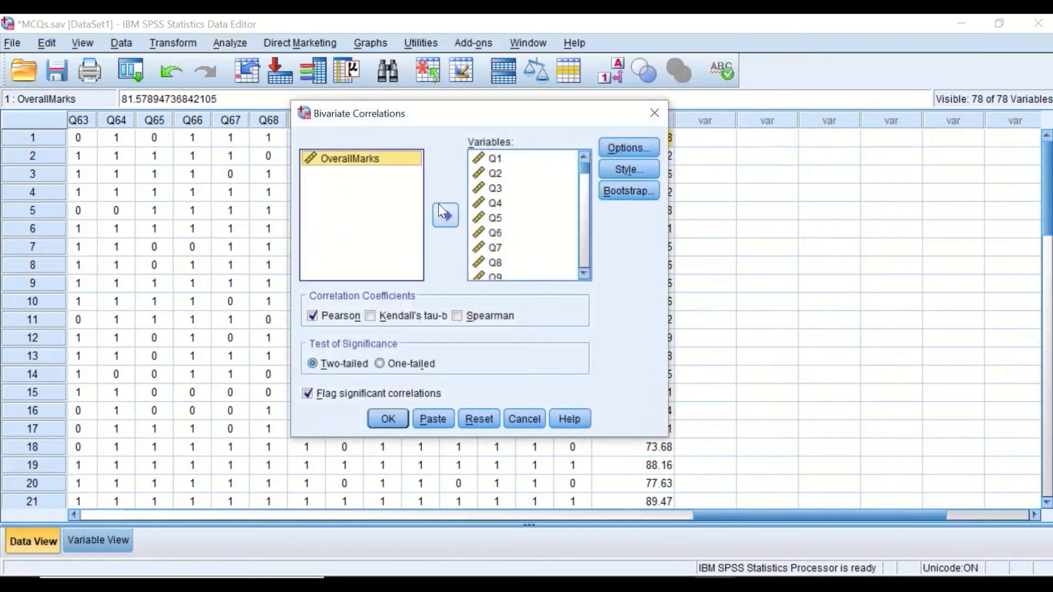
{"action": "left_click", "coordinate": [477, 420]}
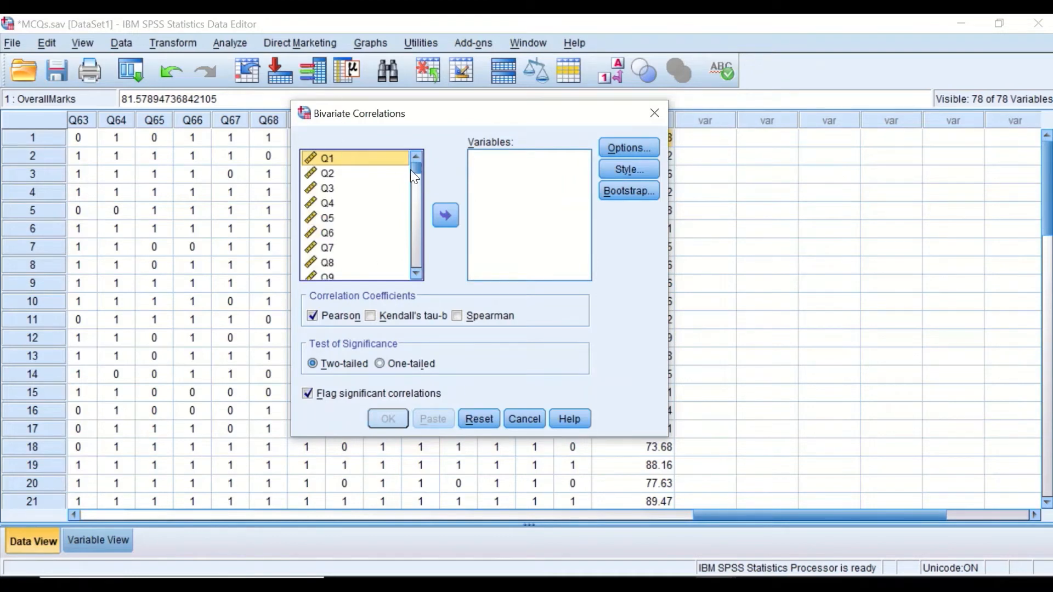
{"action": "left_click_drag", "start_coordinate": [411, 171], "coordinate": [414, 280]}
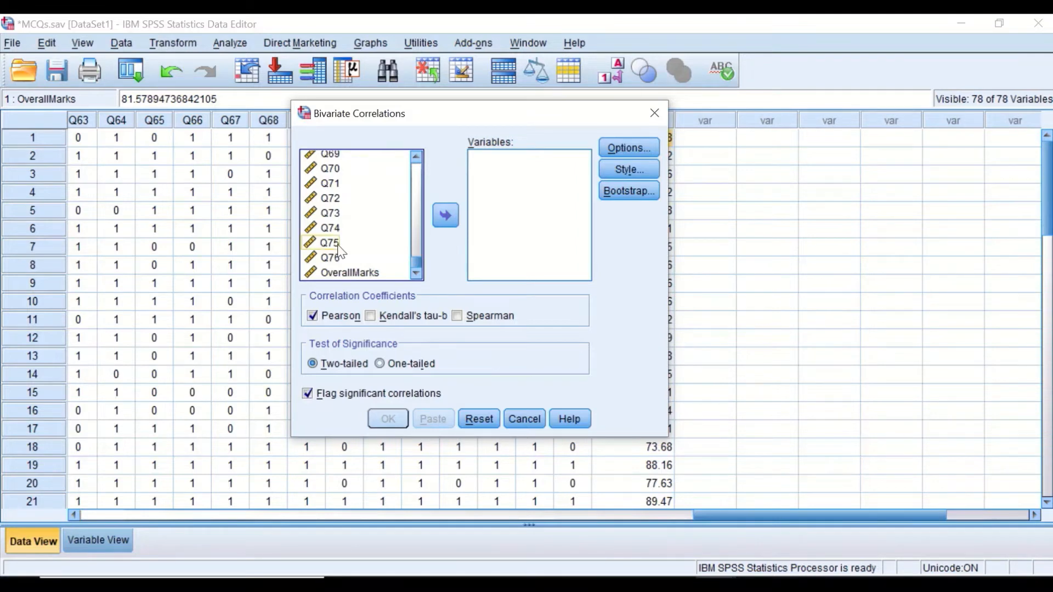
{"action": "key", "text": "ctrl+a"}
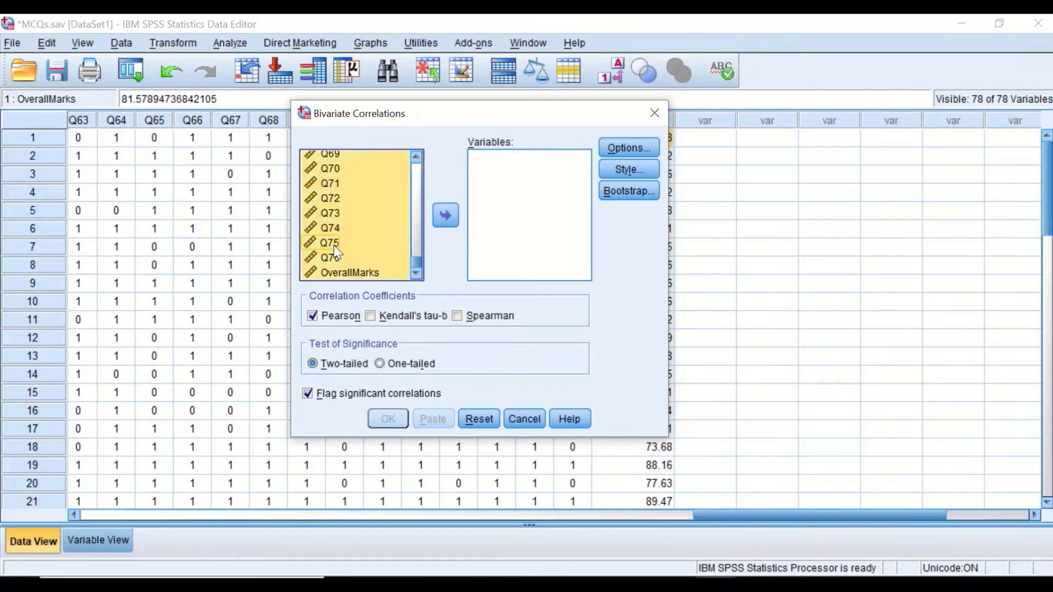
{"action": "left_click", "coordinate": [444, 216]}
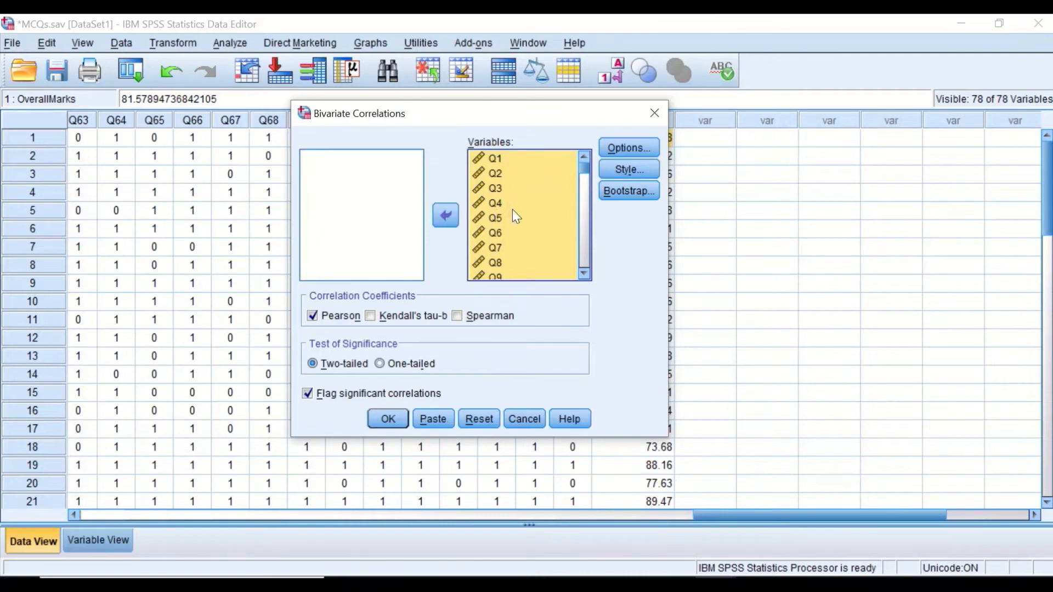
Check the correlation options and table style settings, then run the two-tailed Pearson correlation with significant correlations flagged.
{"action": "left_click", "coordinate": [629, 149]}
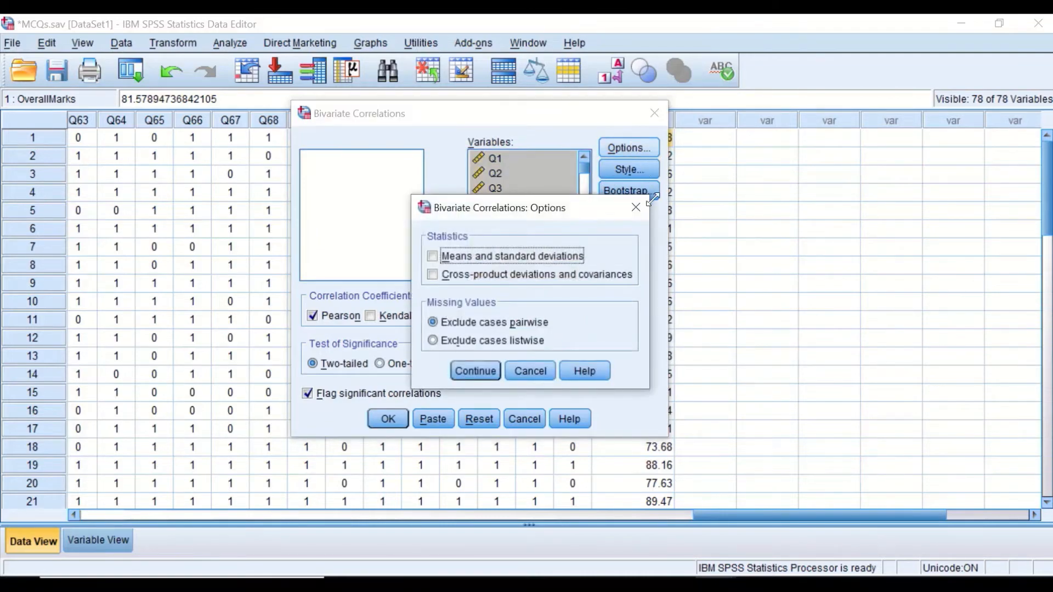
{"action": "left_click", "coordinate": [647, 202]}
{"action": "left_click", "coordinate": [637, 171]}
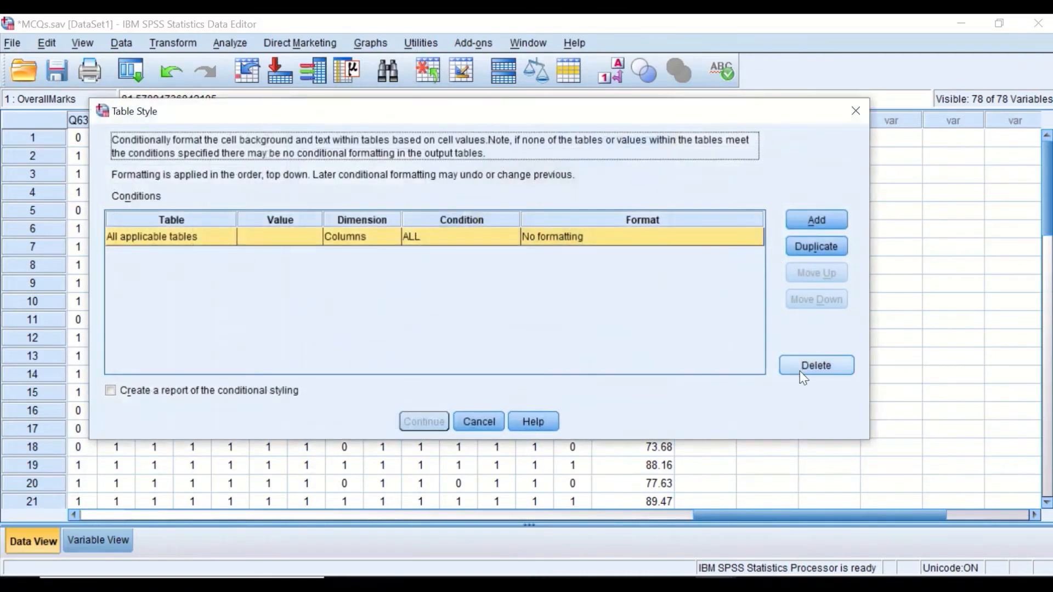
{"action": "left_click", "coordinate": [473, 420]}
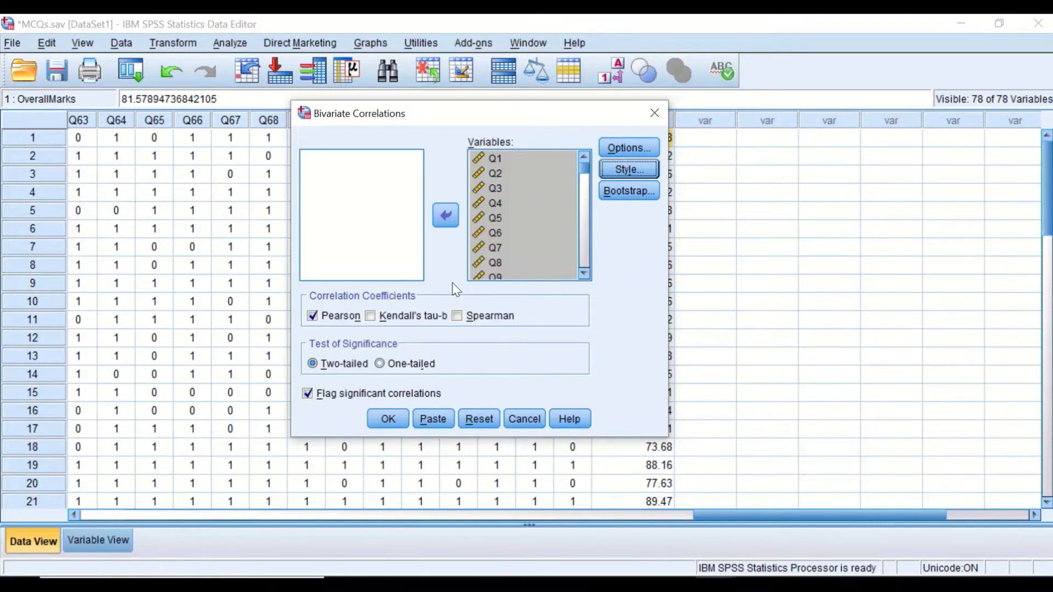
{"action": "left_click", "coordinate": [387, 419]}
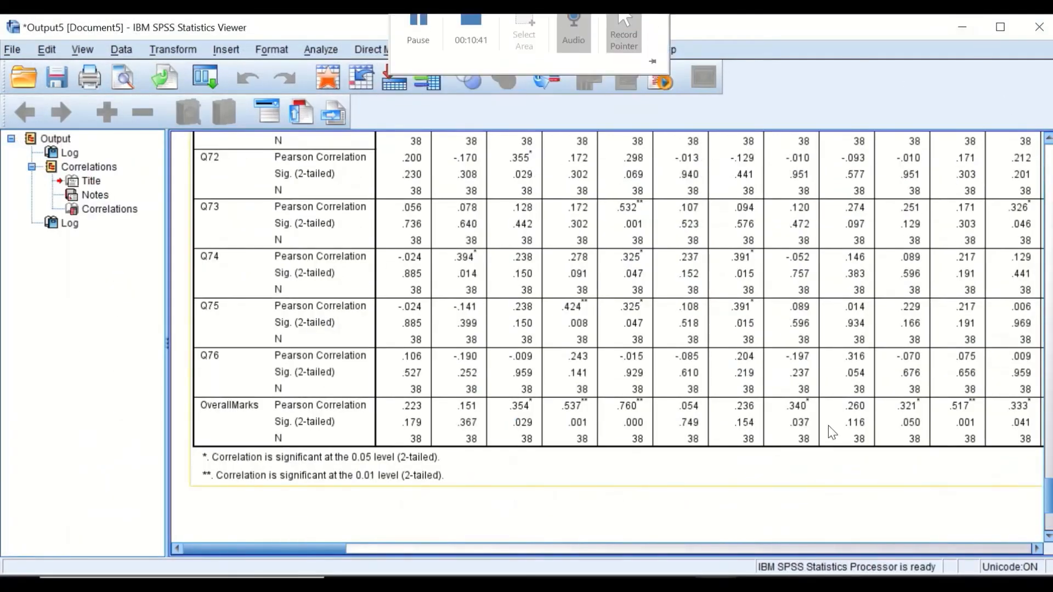
Examine the correlation matrix across the item rows and out to its OverallMarks column.
{"action": "scroll", "coordinate": [832, 433], "scroll_direction": "up", "scroll_amount": 15}
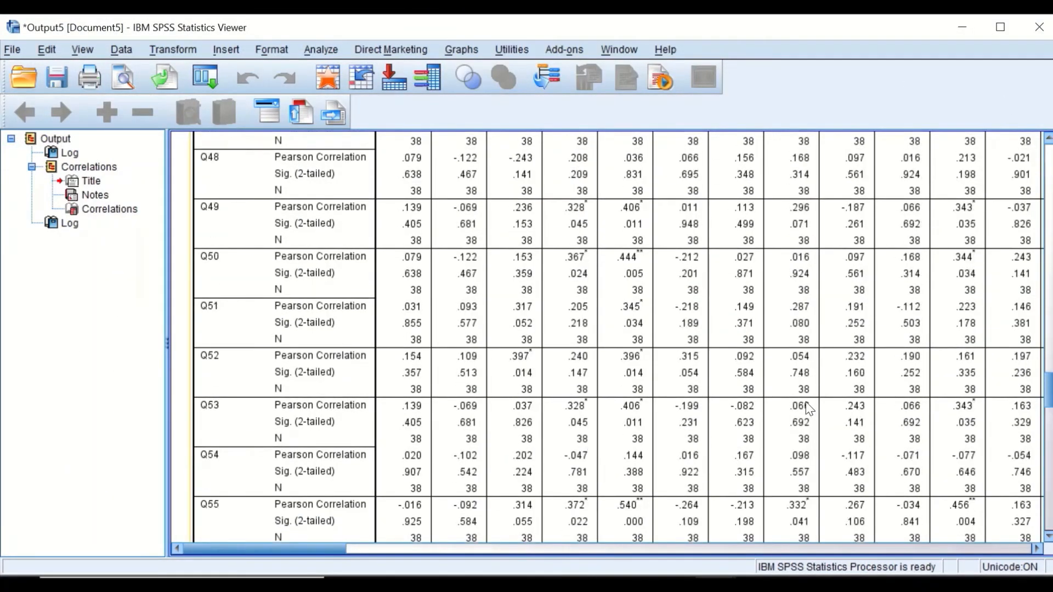
{"action": "scroll", "coordinate": [806, 409], "scroll_direction": "up", "scroll_amount": 20}
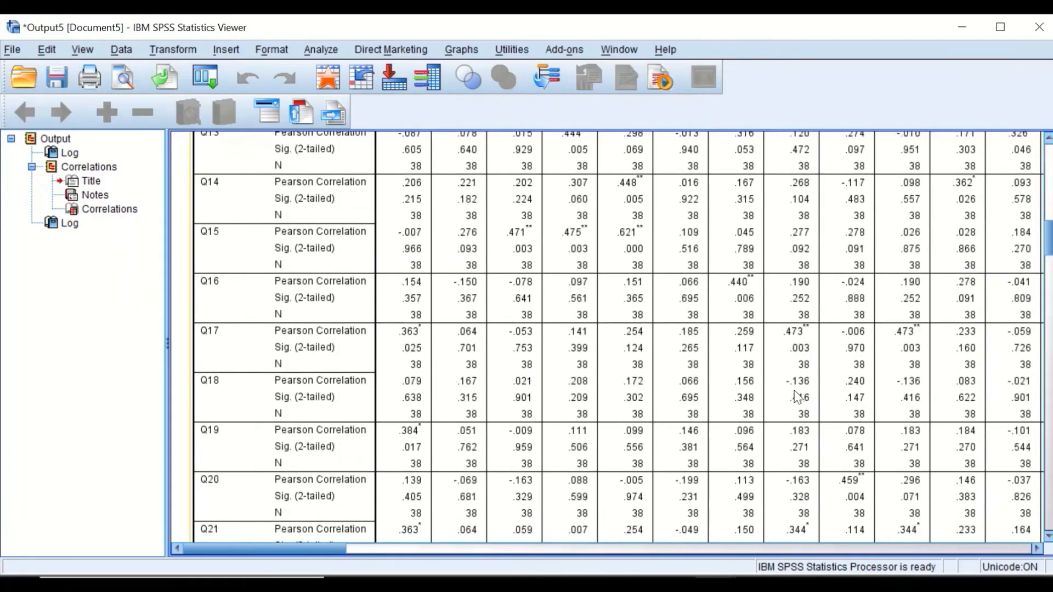
{"action": "scroll", "coordinate": [797, 396], "scroll_direction": "up", "scroll_amount": 15}
{"action": "scroll", "coordinate": [738, 388], "scroll_direction": "down", "scroll_amount": 6}
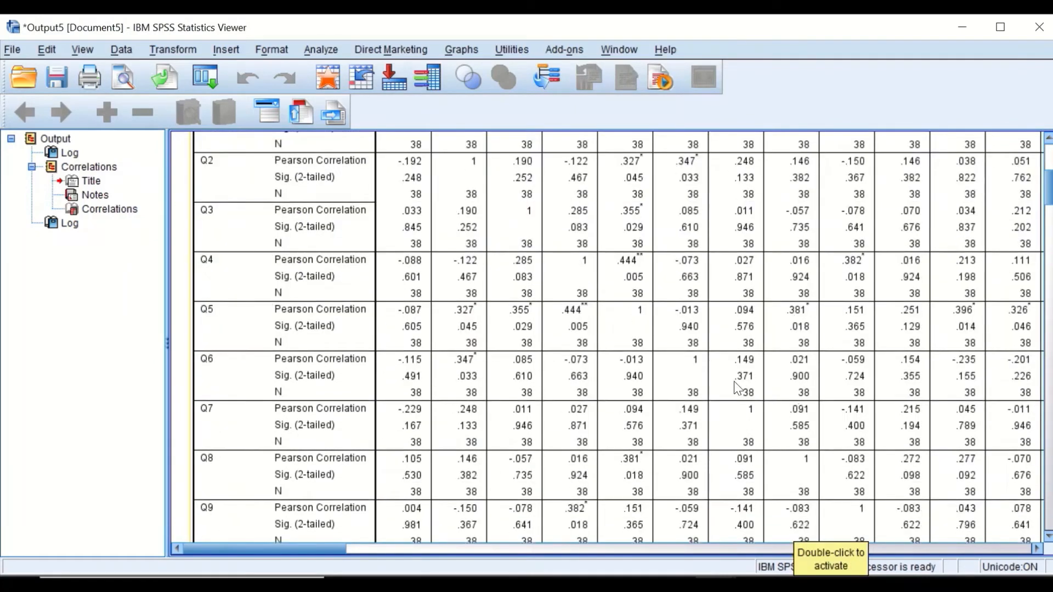
{"action": "scroll", "coordinate": [738, 388], "scroll_direction": "up", "scroll_amount": 5}
{"action": "scroll", "coordinate": [395, 373], "scroll_direction": "down", "scroll_amount": 8}
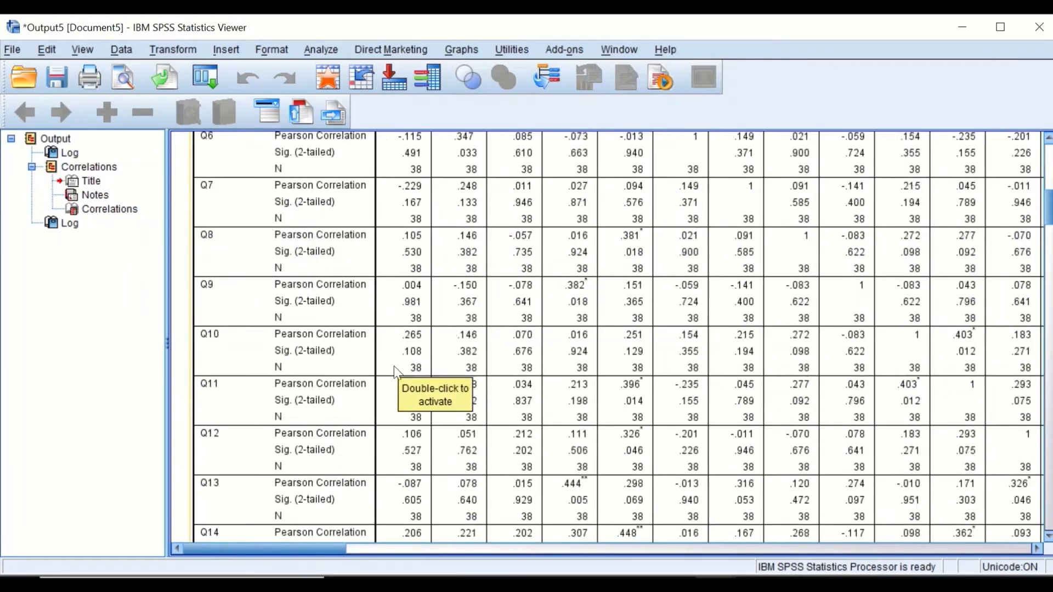
{"action": "scroll", "coordinate": [397, 364], "scroll_direction": "down", "scroll_amount": 8}
{"action": "scroll", "coordinate": [397, 307], "scroll_direction": "up", "scroll_amount": 9}
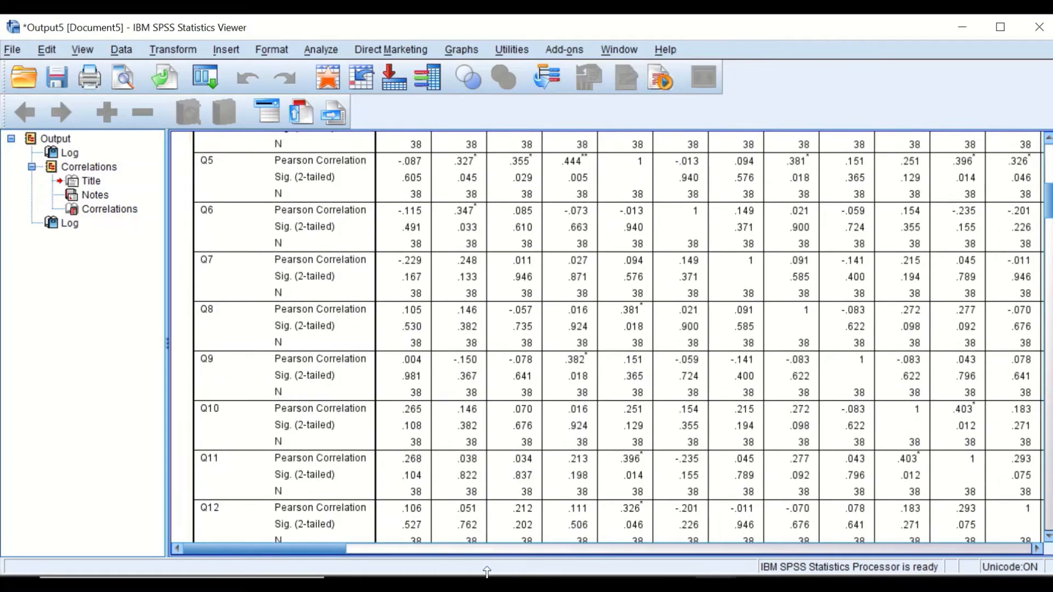
{"action": "left_click_drag", "start_coordinate": [312, 548], "coordinate": [1022, 517]}
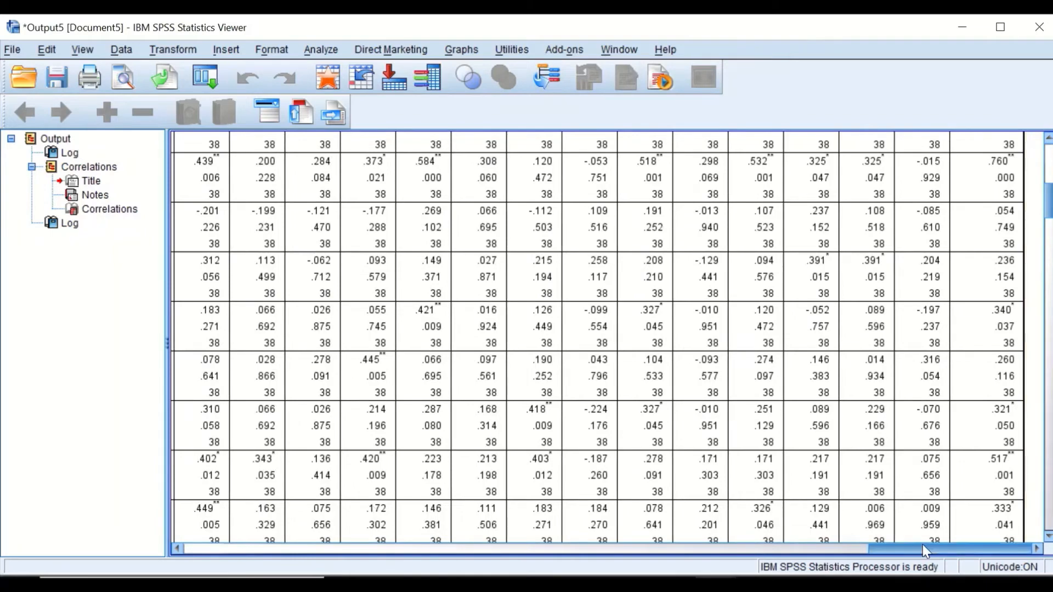
{"action": "left_click_drag", "start_coordinate": [926, 550], "coordinate": [241, 548]}
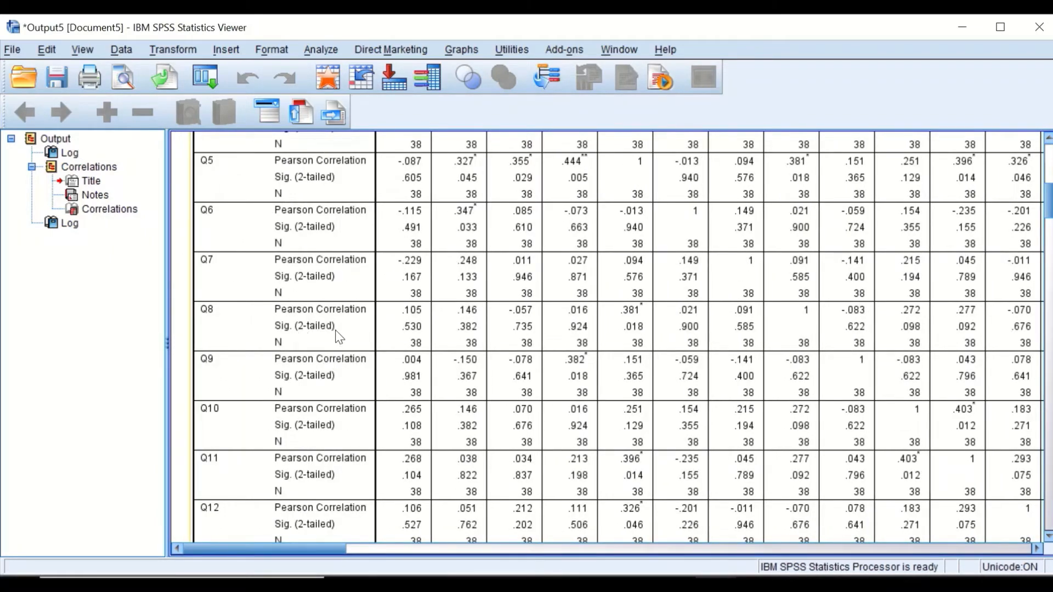
Compare the OverallMarks row at the end of the correlation matrix with the OverallMarks column for the same items.
{"action": "scroll", "coordinate": [379, 324], "scroll_direction": "down", "scroll_amount": 20}
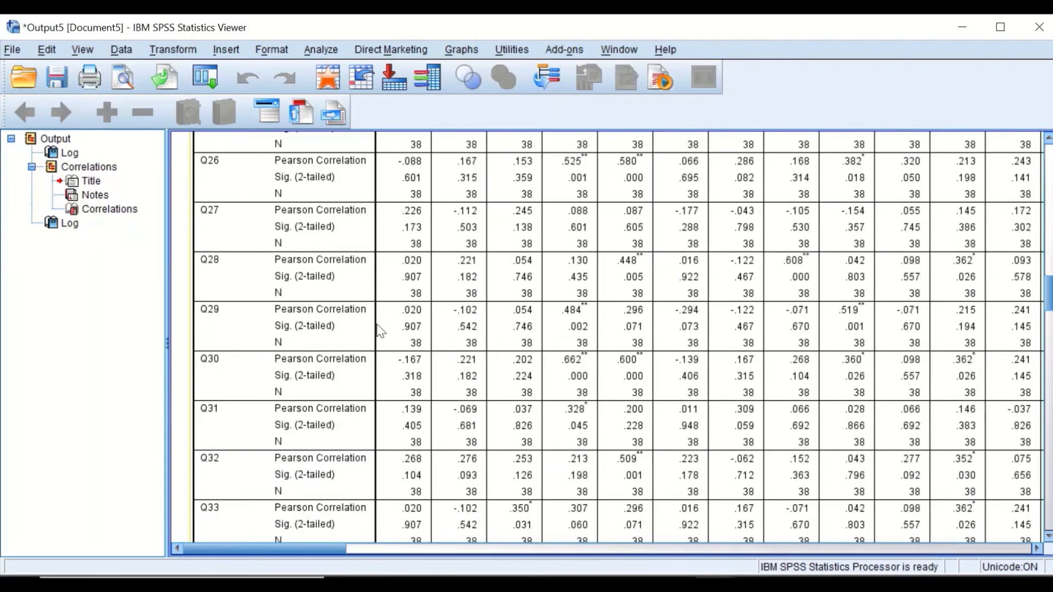
{"action": "scroll", "coordinate": [379, 356], "scroll_direction": "down", "scroll_amount": 18}
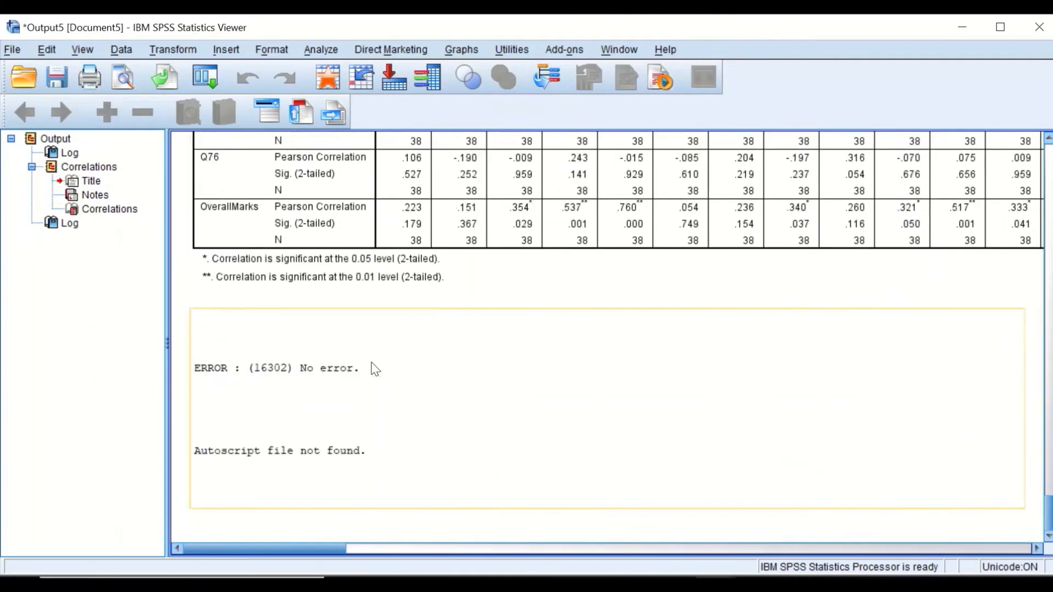
{"action": "scroll", "coordinate": [373, 368], "scroll_direction": "up", "scroll_amount": 4}
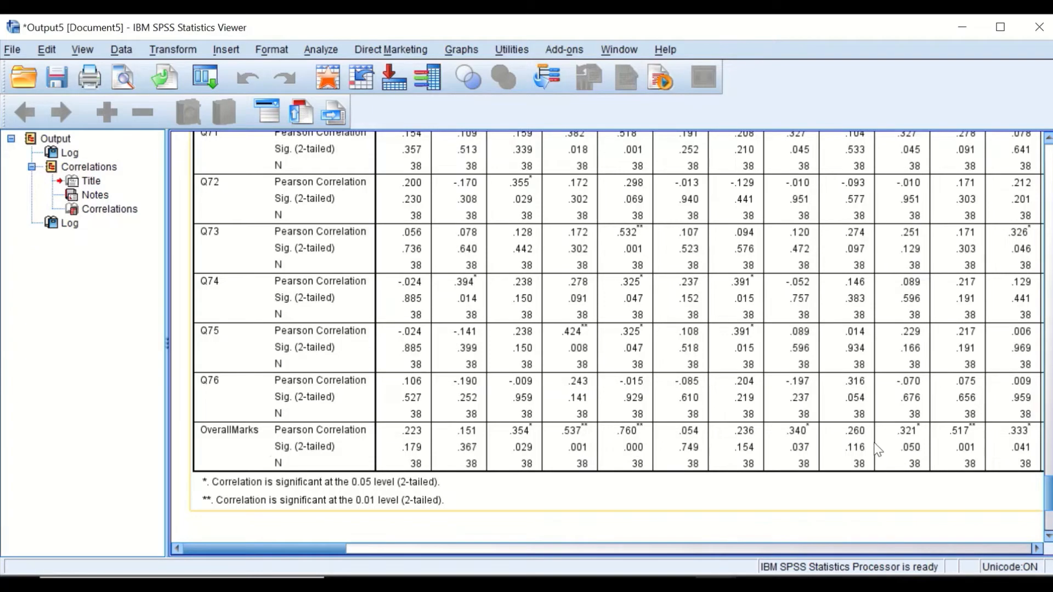
{"action": "left_click_drag", "start_coordinate": [294, 551], "coordinate": [998, 551]}
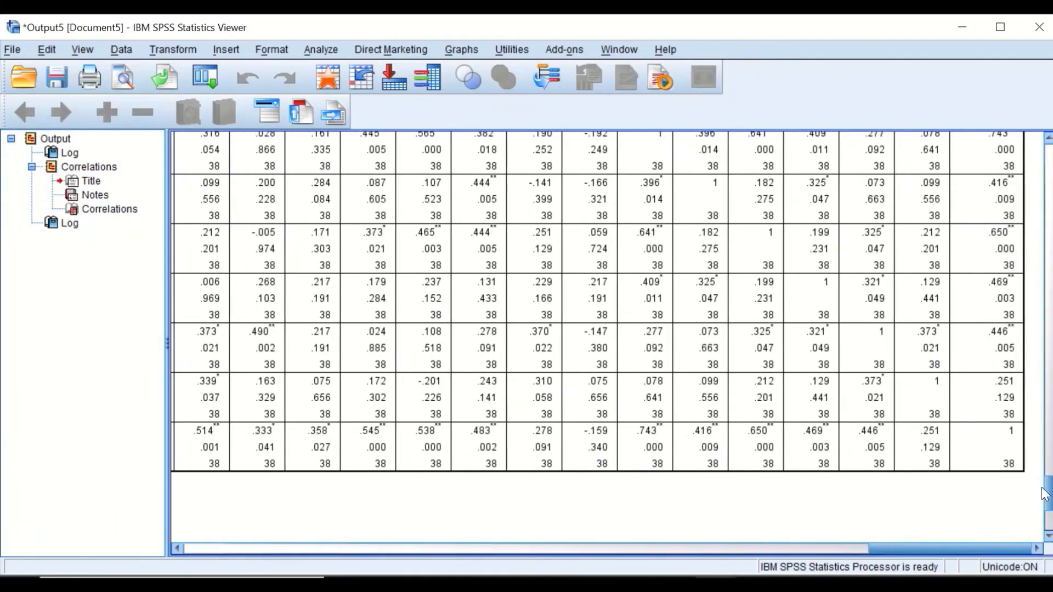
{"action": "left_click_drag", "start_coordinate": [1042, 493], "coordinate": [1048, 160]}
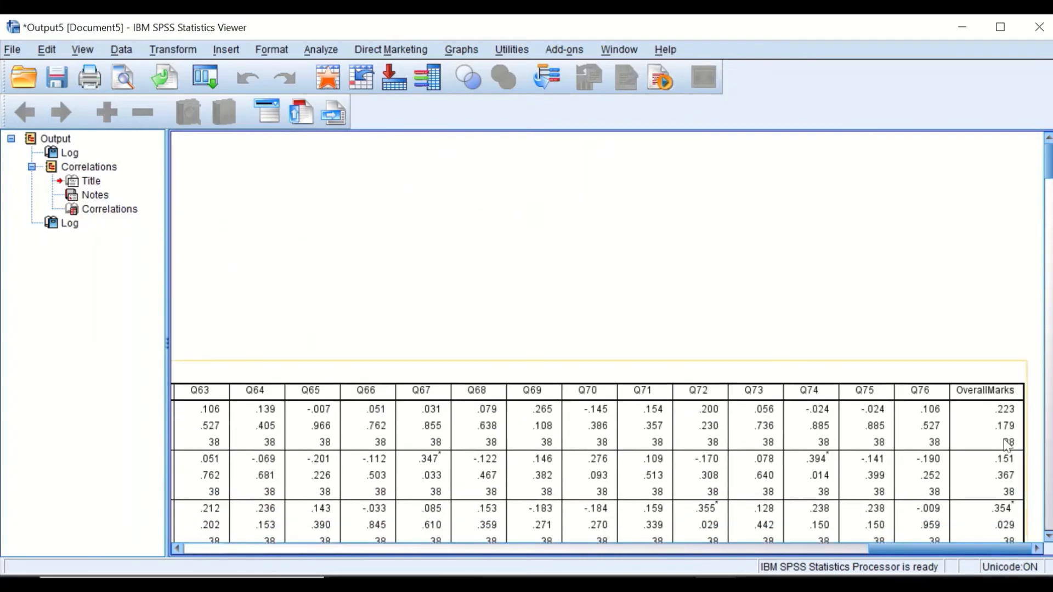
{"action": "scroll", "coordinate": [980, 405], "scroll_direction": "down", "scroll_amount": 1}
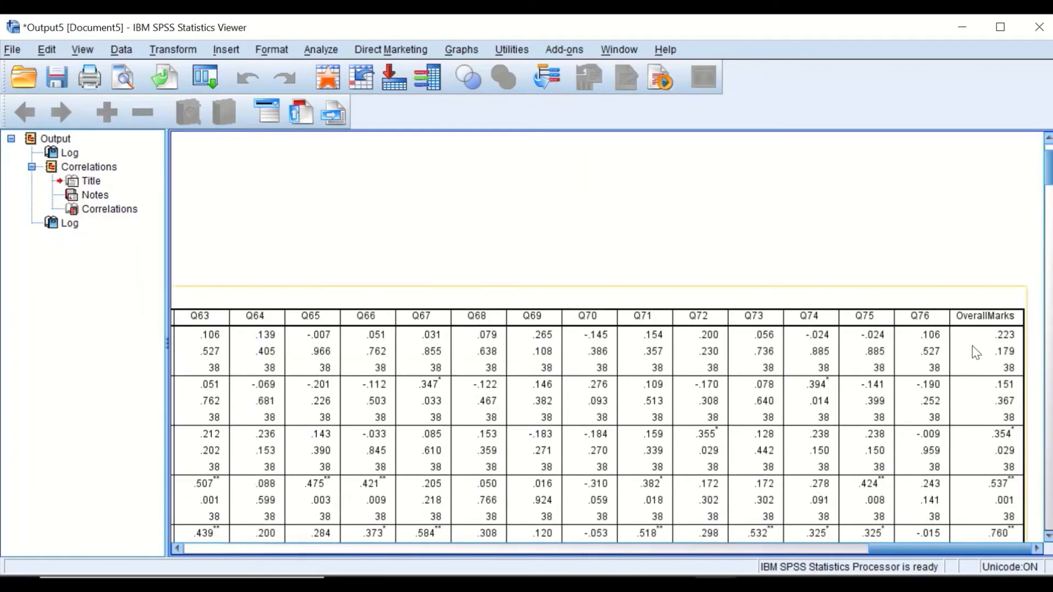
{"action": "scroll", "coordinate": [976, 353], "scroll_direction": "down", "scroll_amount": 5}
{"action": "left_click_drag", "start_coordinate": [1003, 550], "coordinate": [236, 557]}
{"action": "scroll", "coordinate": [364, 471], "scroll_direction": "down", "scroll_amount": 20}
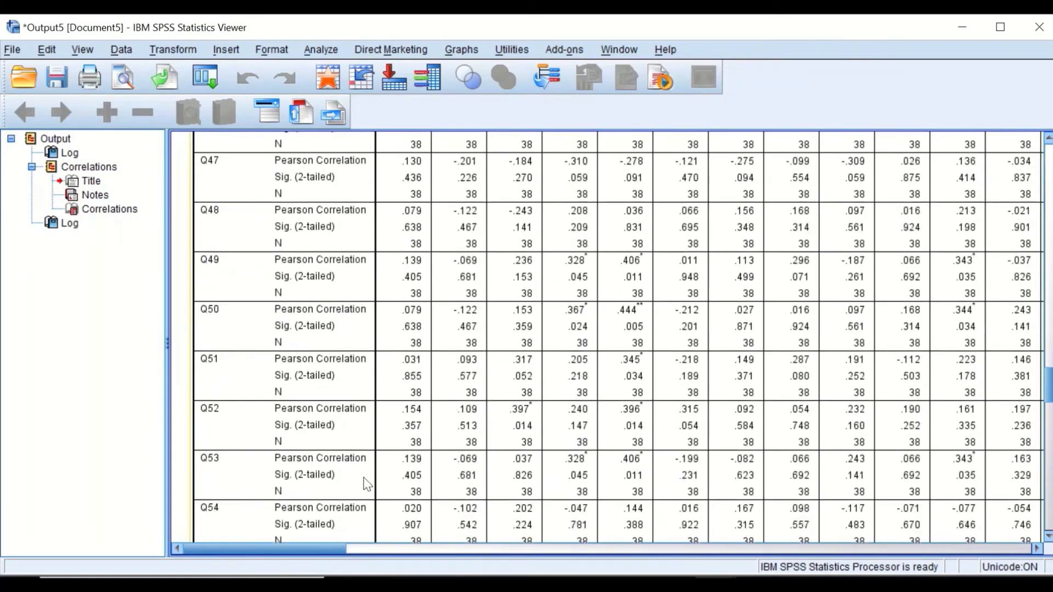
{"action": "scroll", "coordinate": [365, 482], "scroll_direction": "down", "scroll_amount": 20}
{"action": "scroll", "coordinate": [373, 477], "scroll_direction": "up", "scroll_amount": 2}
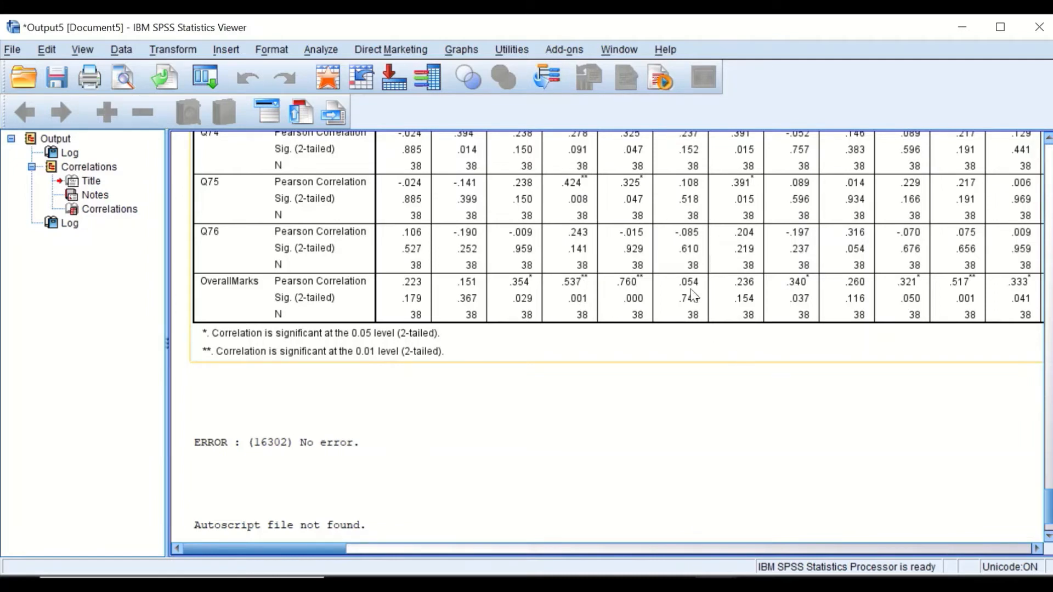
Return to the start of the output and select the whole Correlations table.
{"action": "scroll", "coordinate": [708, 337], "scroll_direction": "up", "scroll_amount": 15}
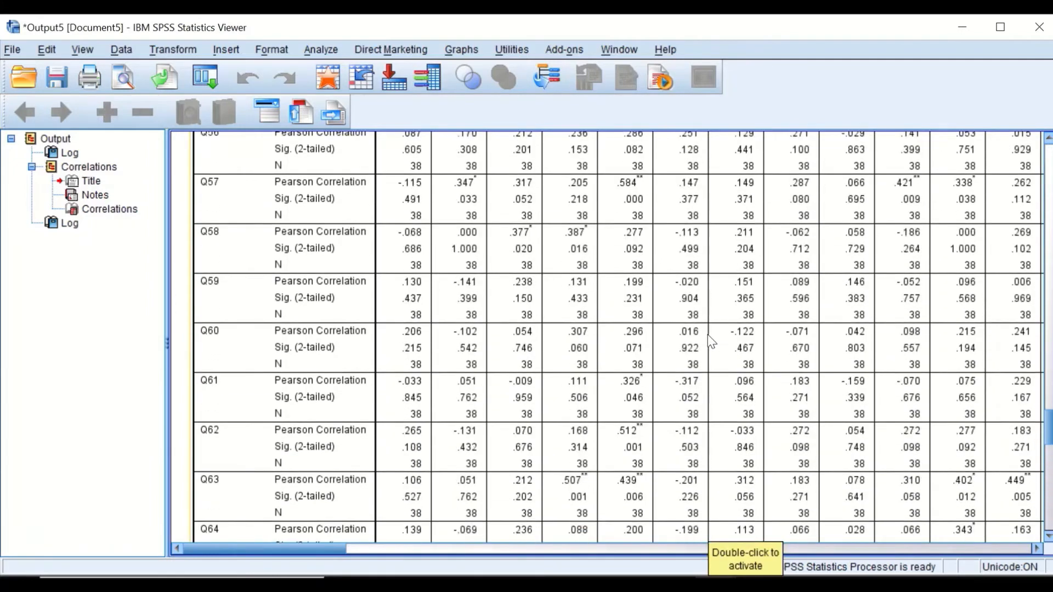
{"action": "scroll", "coordinate": [708, 334], "scroll_direction": "up", "scroll_amount": 20}
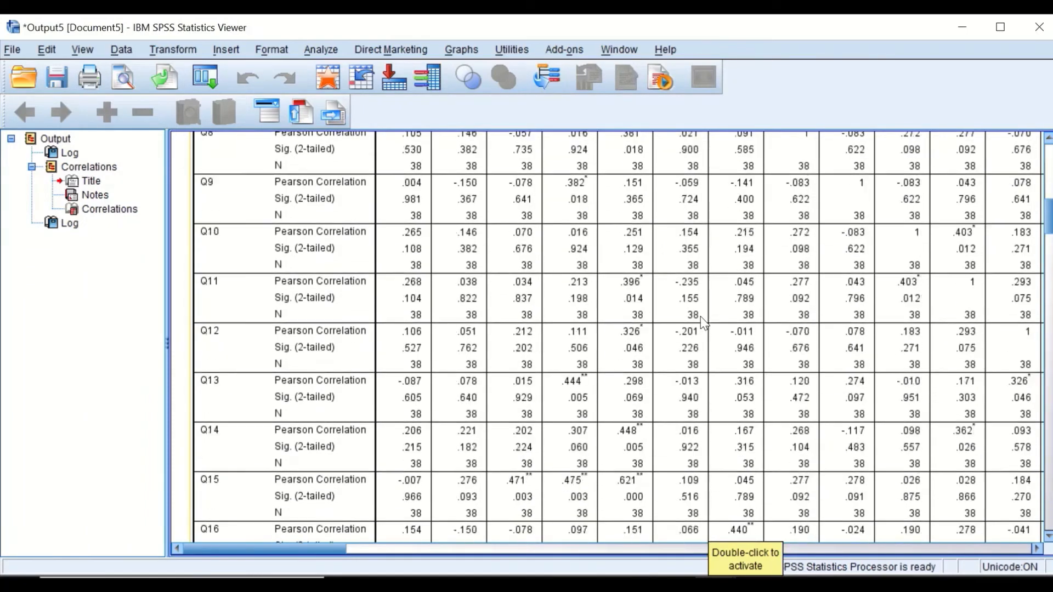
{"action": "scroll", "coordinate": [700, 317], "scroll_direction": "up", "scroll_amount": 10}
{"action": "scroll", "coordinate": [700, 317], "scroll_direction": "down", "scroll_amount": 12}
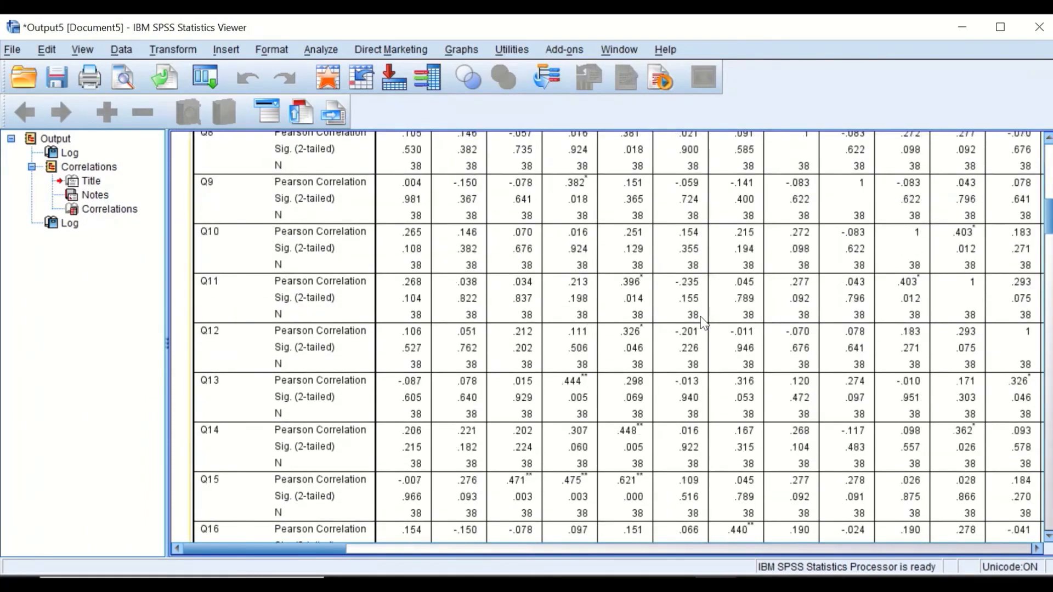
{"action": "scroll", "coordinate": [580, 291], "scroll_direction": "up", "scroll_amount": 5}
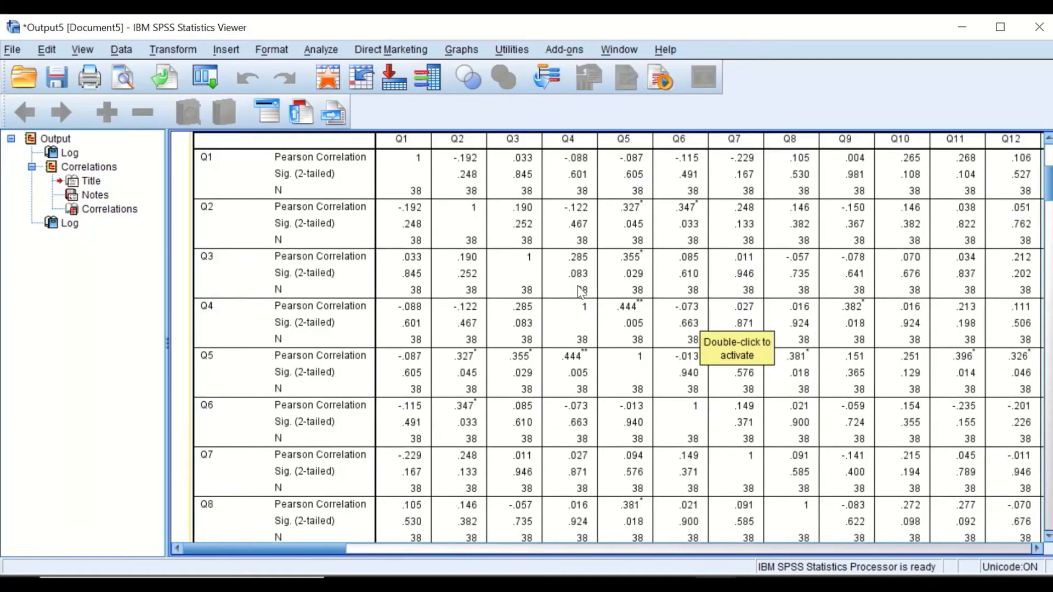
{"action": "scroll", "coordinate": [580, 291], "scroll_direction": "up", "scroll_amount": 5}
{"action": "scroll", "coordinate": [576, 291], "scroll_direction": "down", "scroll_amount": 6}
{"action": "scroll", "coordinate": [494, 296], "scroll_direction": "up", "scroll_amount": 6}
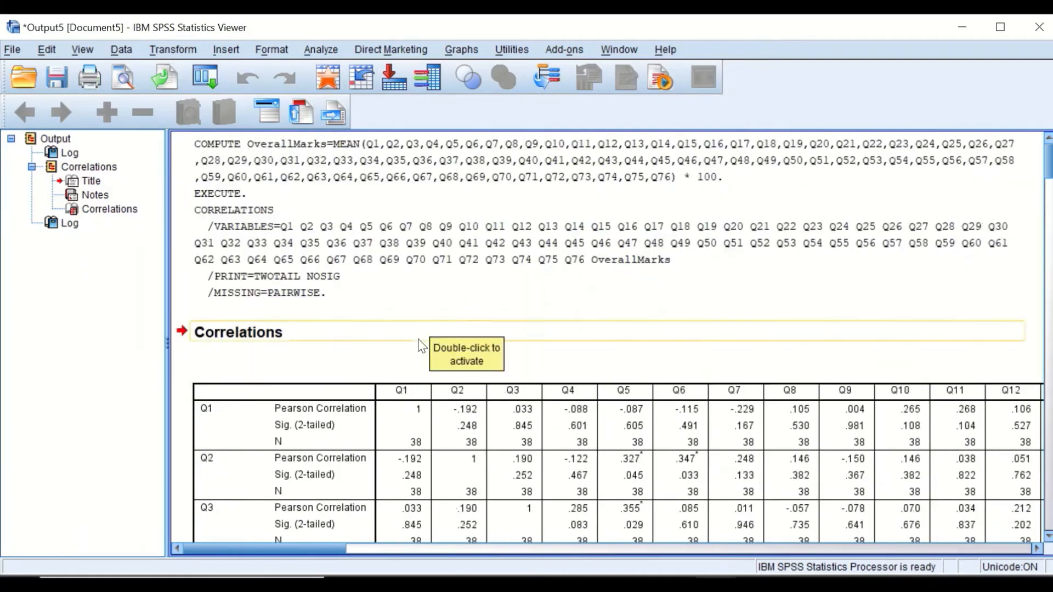
{"action": "scroll", "coordinate": [422, 356], "scroll_direction": "down", "scroll_amount": 3}
{"action": "left_click", "coordinate": [360, 326]}
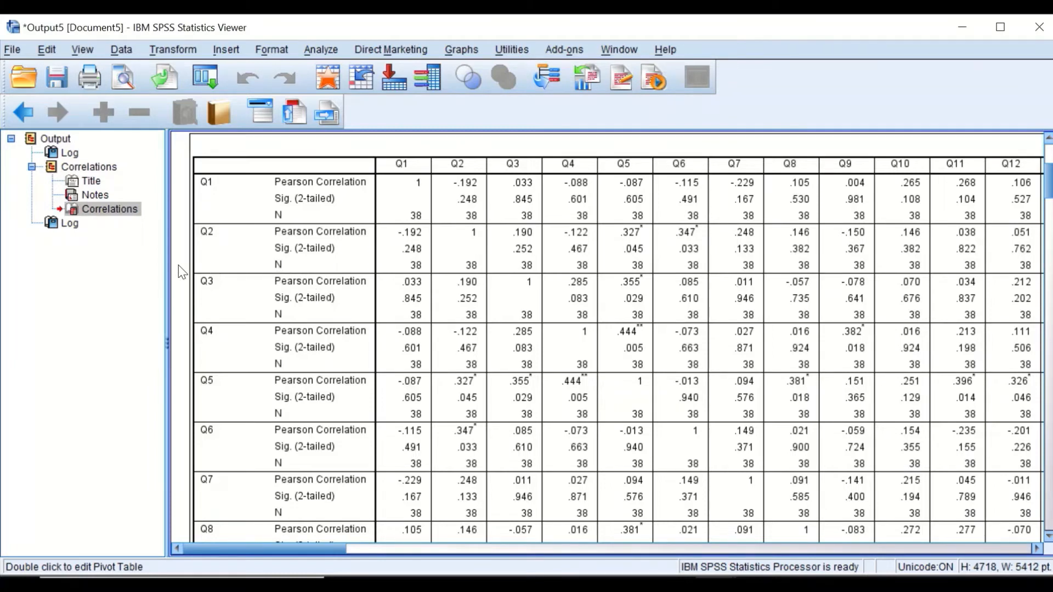
Export only the selected Correlations table as Excel 2007 and Higher to pb.xlsx on the desktop, replacing the existing file.
{"action": "right_click", "coordinate": [205, 279]}
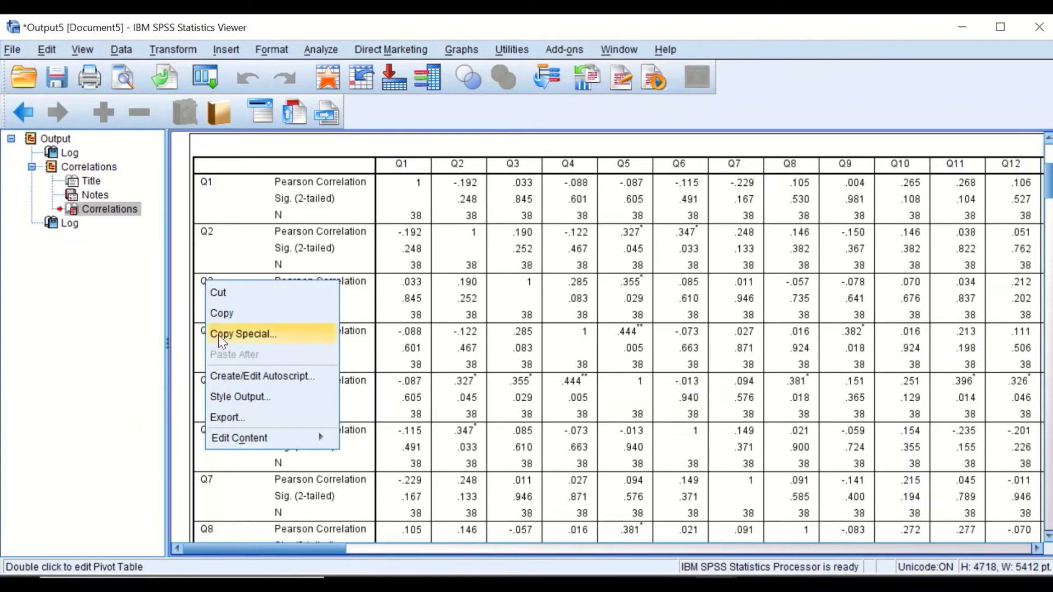
{"action": "left_click", "coordinate": [249, 426]}
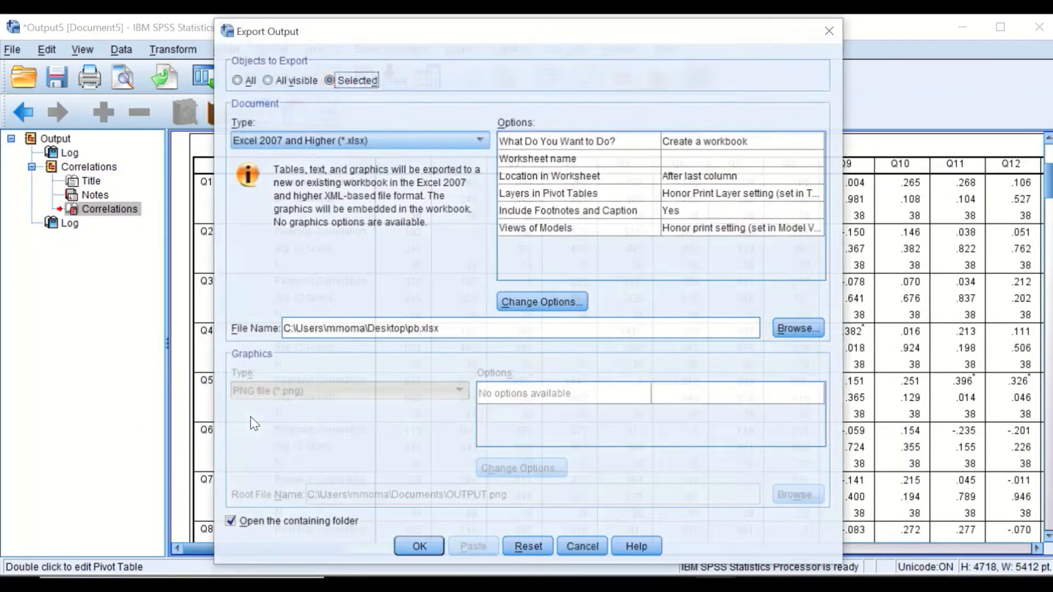
{"action": "left_click_drag", "start_coordinate": [637, 45], "coordinate": [577, 58]}
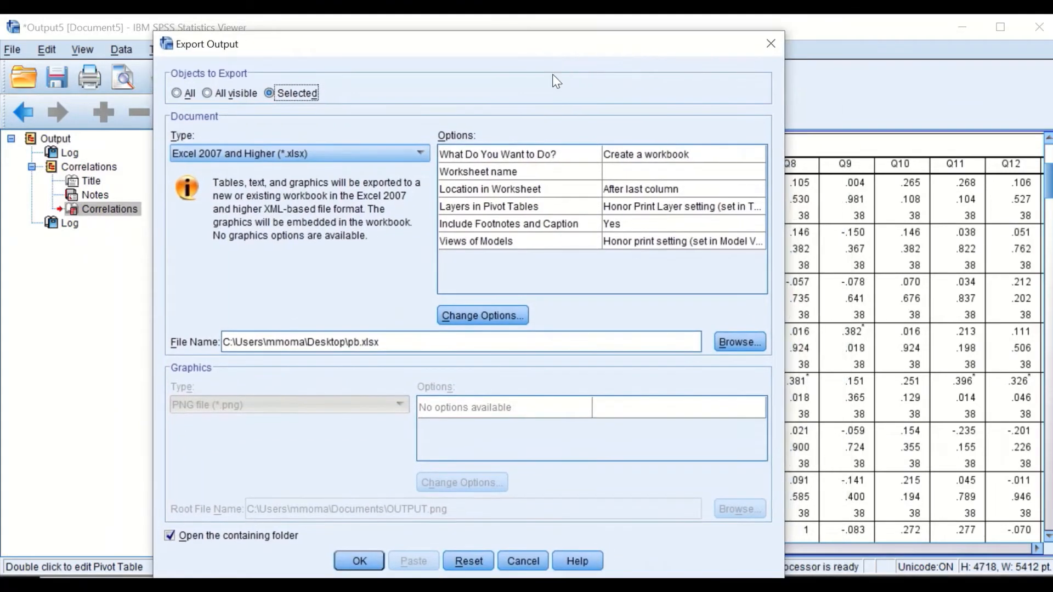
{"action": "left_click", "coordinate": [396, 155]}
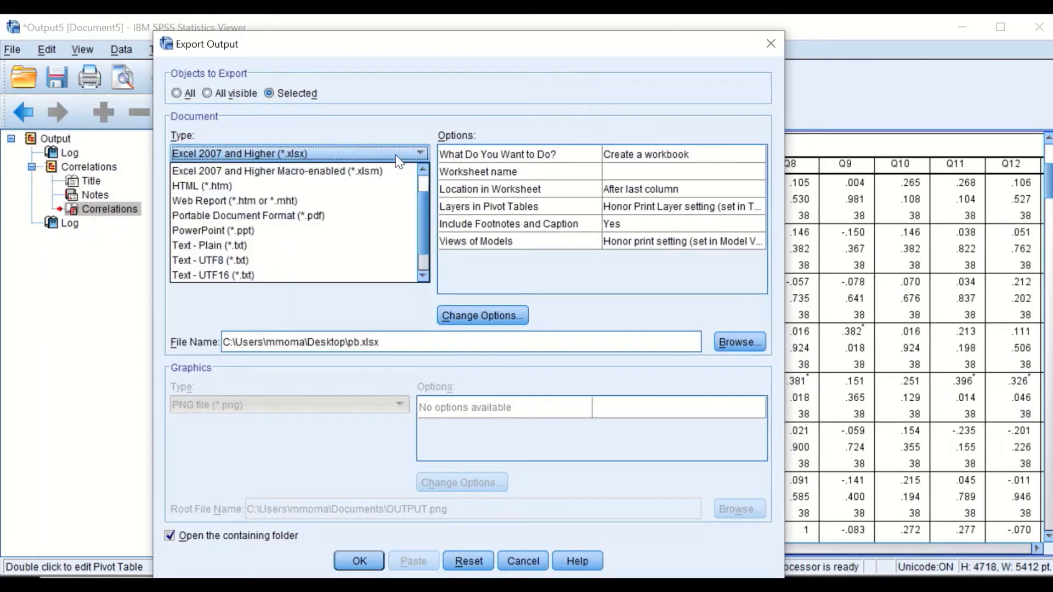
{"action": "scroll", "coordinate": [396, 172], "scroll_direction": "up", "scroll_amount": 1}
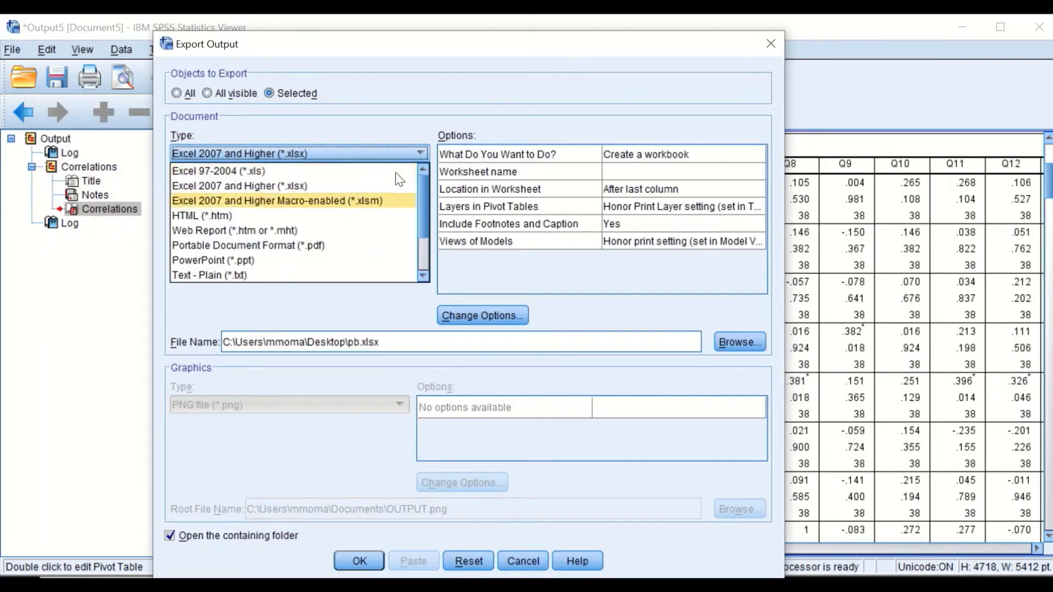
{"action": "left_click", "coordinate": [292, 185]}
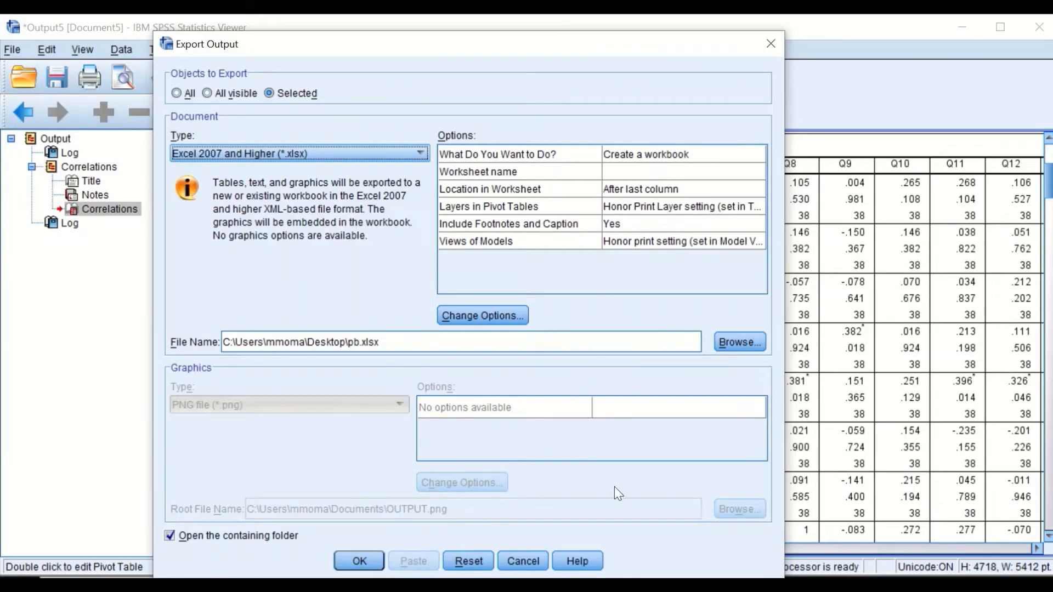
{"action": "left_click", "coordinate": [371, 559]}
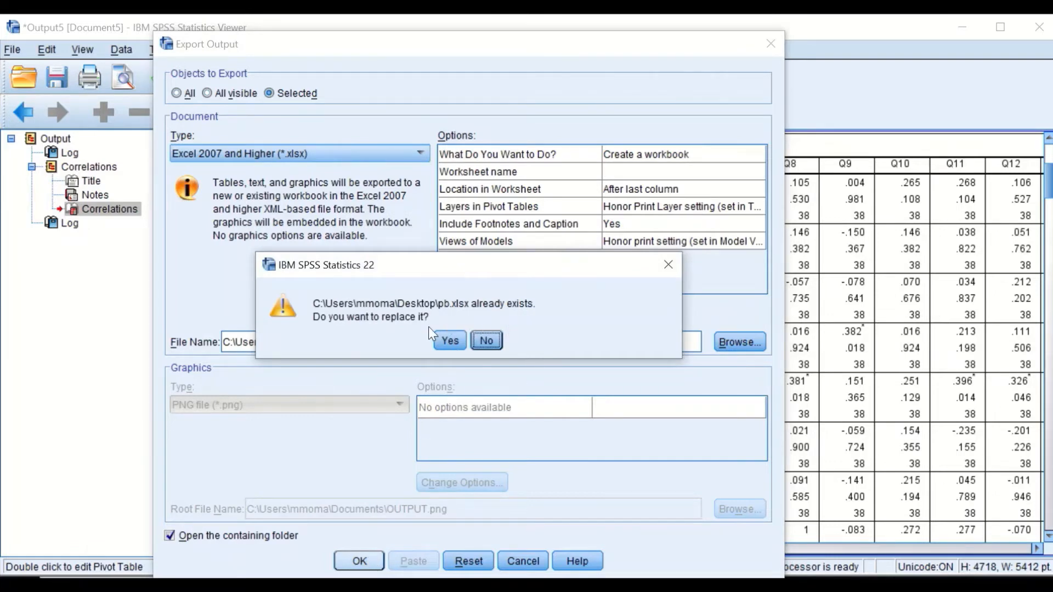
{"action": "left_click", "coordinate": [449, 340]}
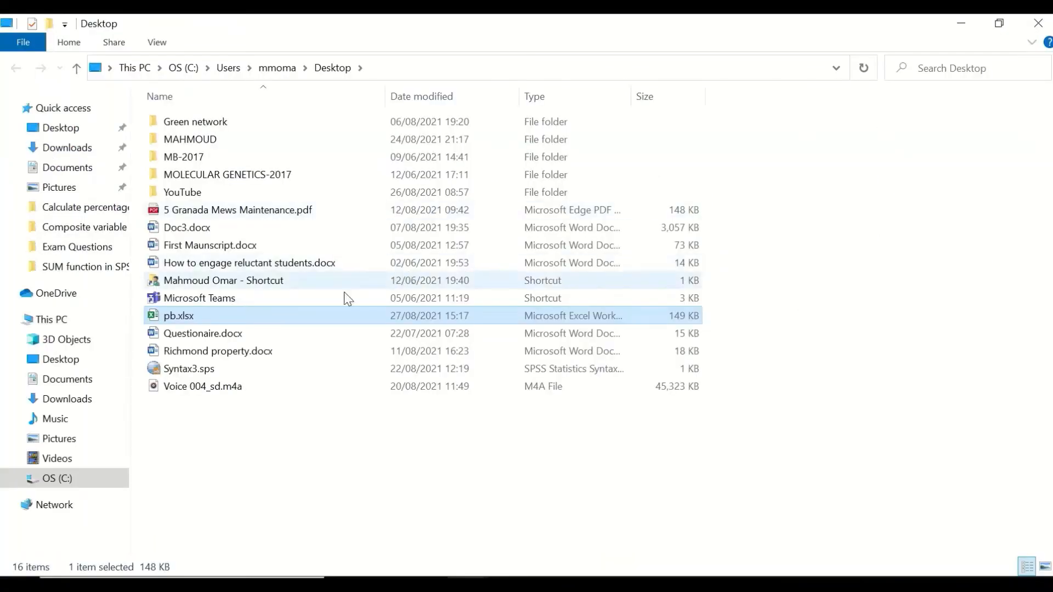
Open pb.xlsx from the desktop in Excel and look through the correlation table down to its OverallMarks row.
{"action": "double_click", "coordinate": [180, 318]}
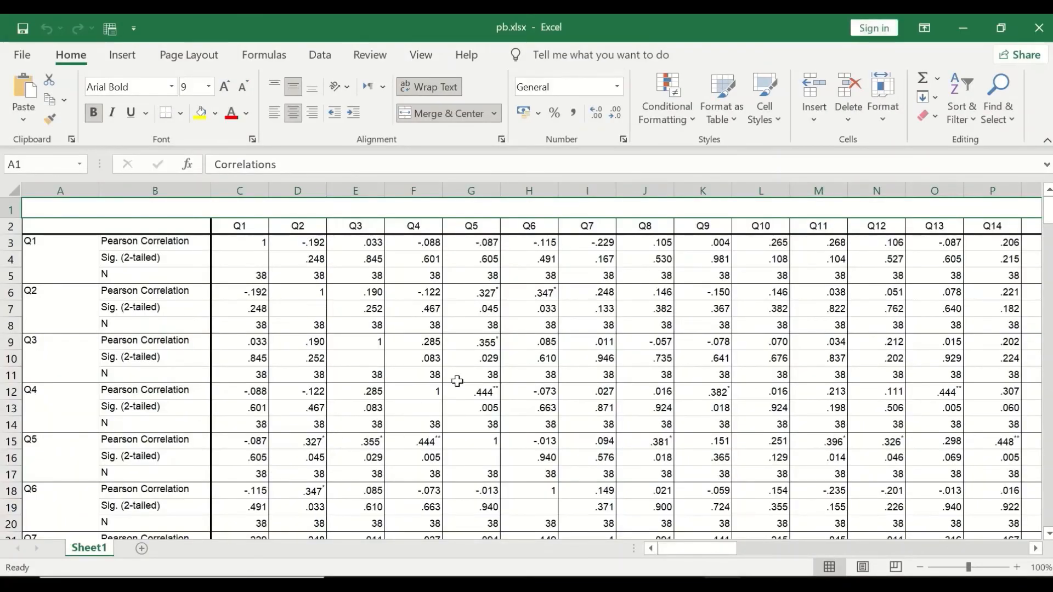
{"action": "scroll", "coordinate": [403, 329], "scroll_direction": "down", "scroll_amount": 2}
{"action": "scroll", "coordinate": [536, 399], "scroll_direction": "down", "scroll_amount": 20}
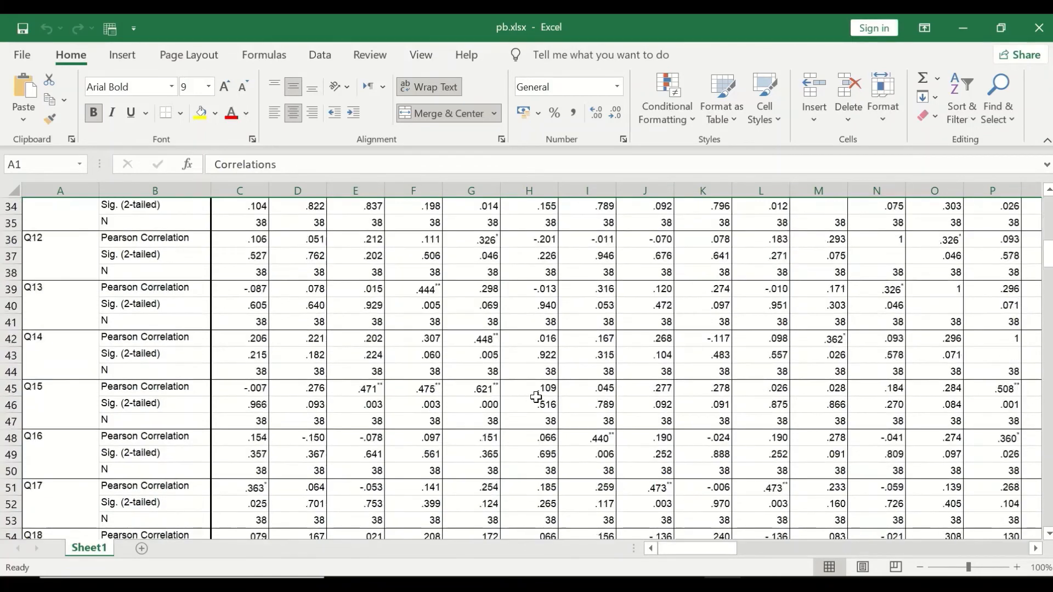
{"action": "scroll", "coordinate": [537, 398], "scroll_direction": "down", "scroll_amount": 20}
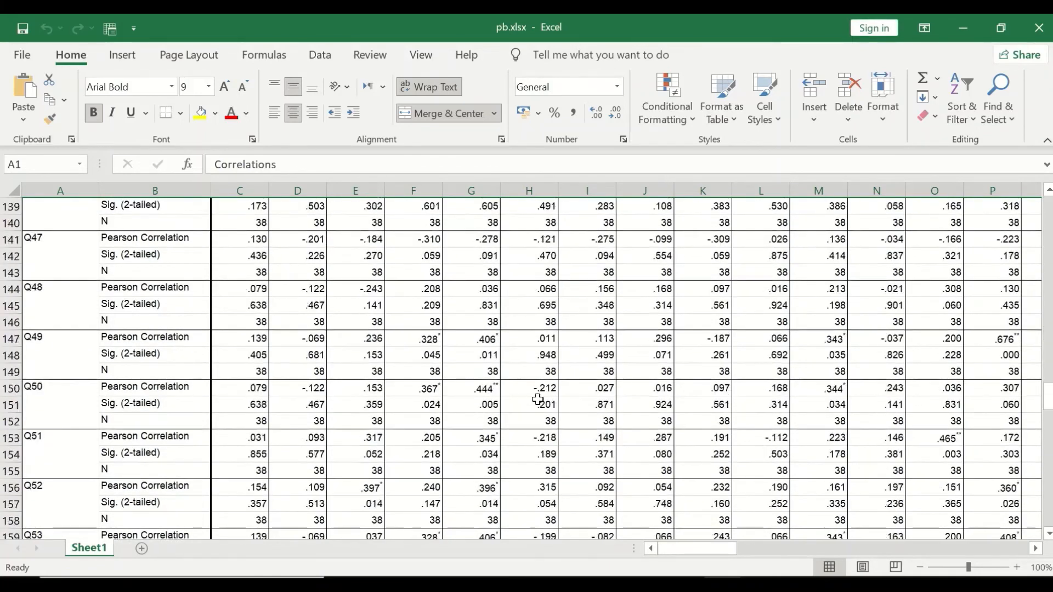
{"action": "scroll", "coordinate": [537, 403], "scroll_direction": "down", "scroll_amount": 11}
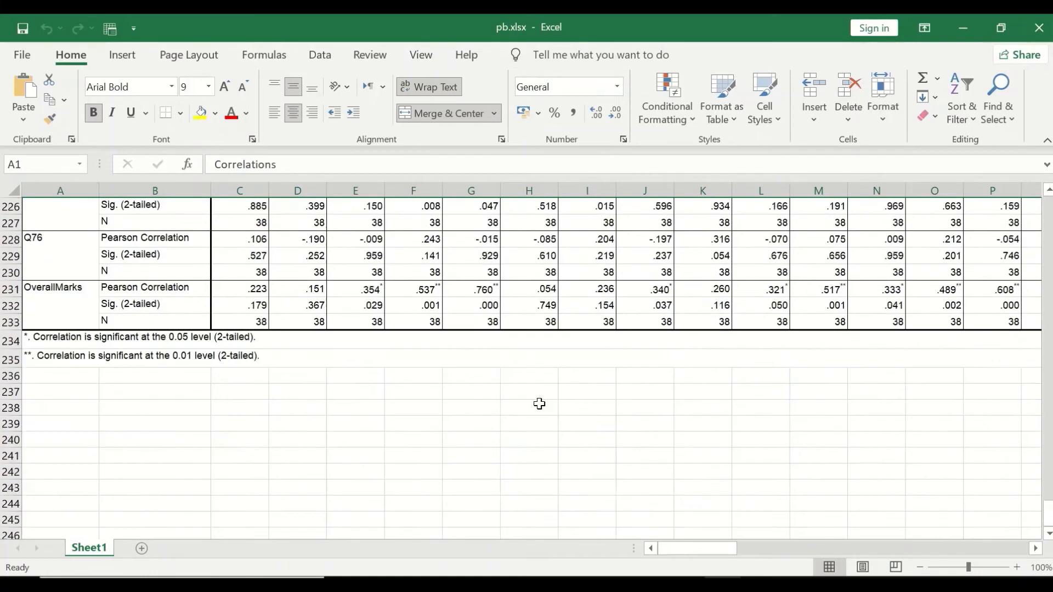
{"action": "scroll", "coordinate": [521, 404], "scroll_direction": "up", "scroll_amount": 4}
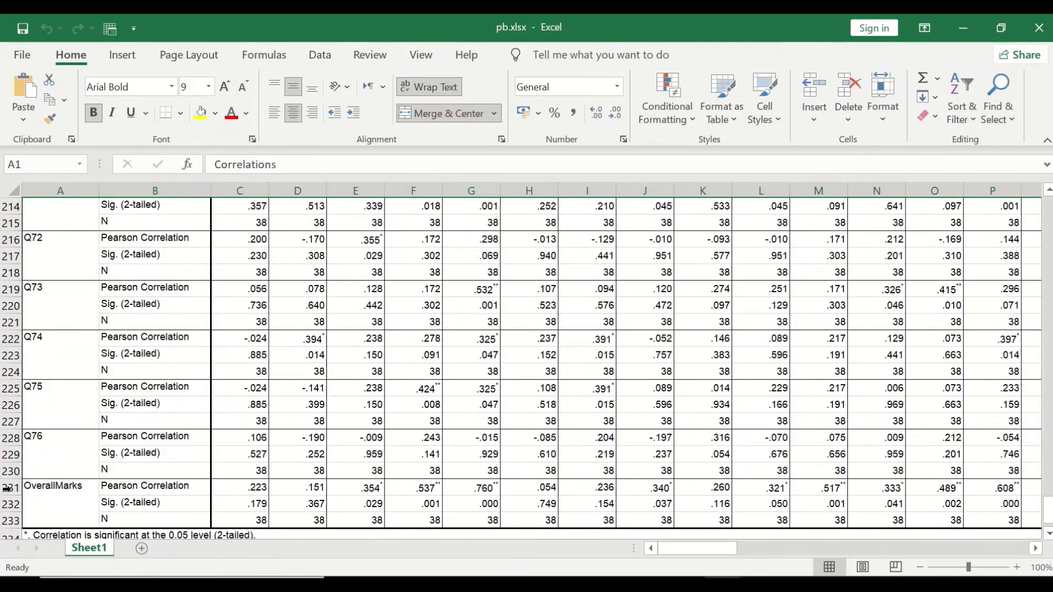
{"action": "left_click_drag", "start_coordinate": [7, 470], "coordinate": [316, 75]}
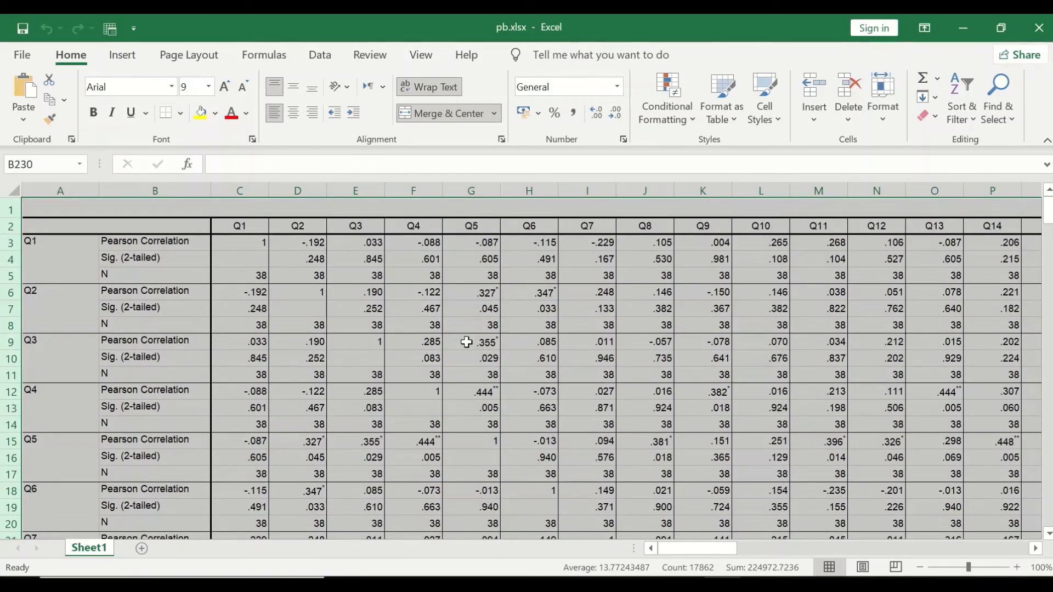
{"action": "left_click", "coordinate": [375, 338]}
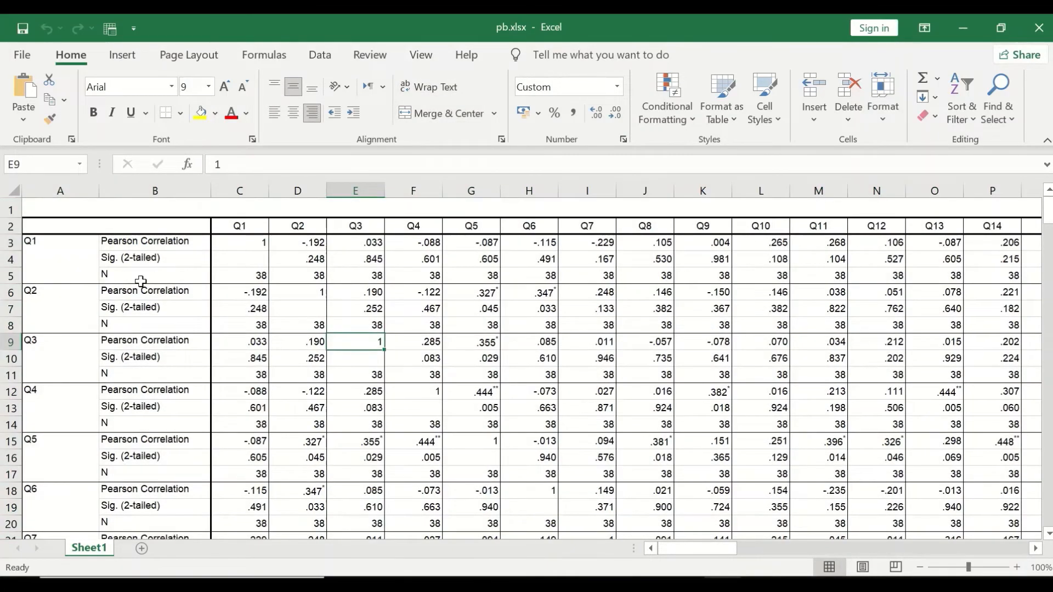
{"action": "scroll", "coordinate": [182, 368], "scroll_direction": "down", "scroll_amount": 2}
{"action": "scroll", "coordinate": [188, 364], "scroll_direction": "up", "scroll_amount": 2}
Delete all item rows Q1 to Q76 across to the OverallMarks column, shifting cells up so only the OverallMarks row stays.
{"action": "left_click_drag", "start_coordinate": [29, 241], "coordinate": [832, 395]}
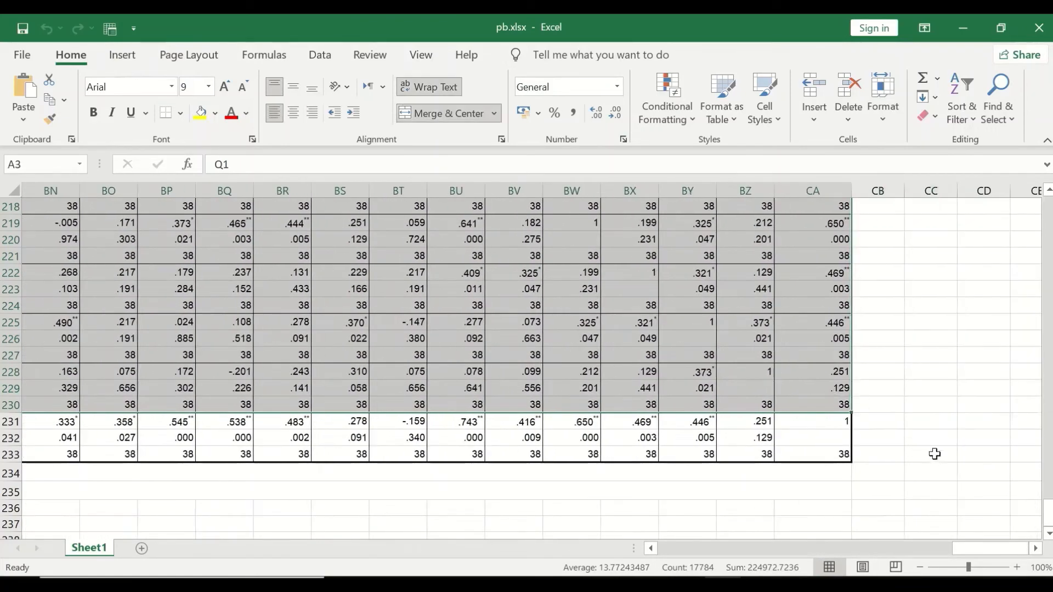
{"action": "left_click_drag", "start_coordinate": [1045, 507], "coordinate": [1044, 204]}
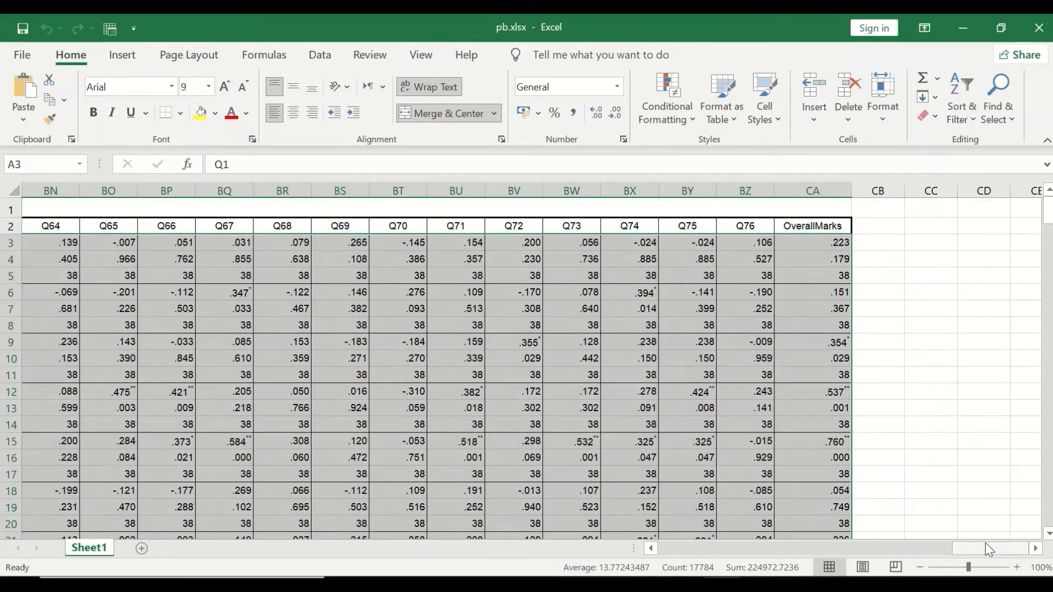
{"action": "left_click_drag", "start_coordinate": [988, 548], "coordinate": [370, 542]}
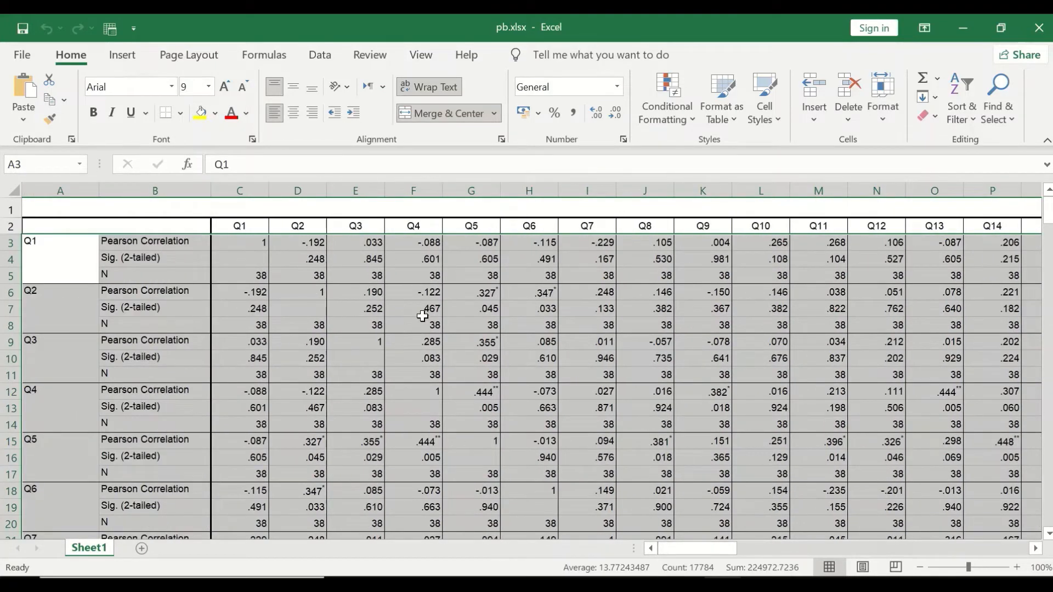
{"action": "right_click", "coordinate": [423, 316]}
{"action": "left_click", "coordinate": [480, 307]}
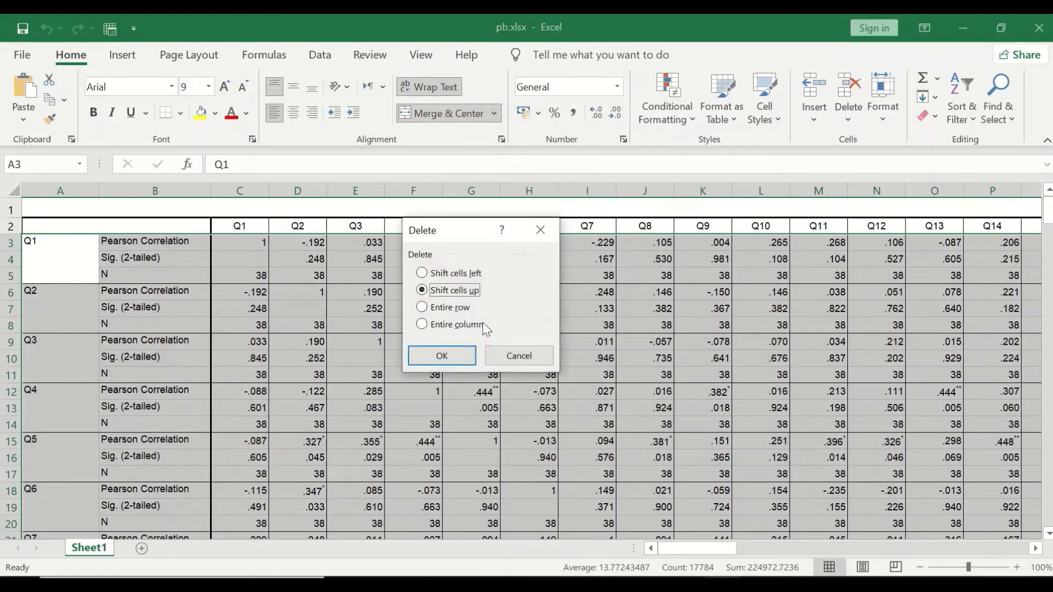
{"action": "left_click", "coordinate": [459, 356]}
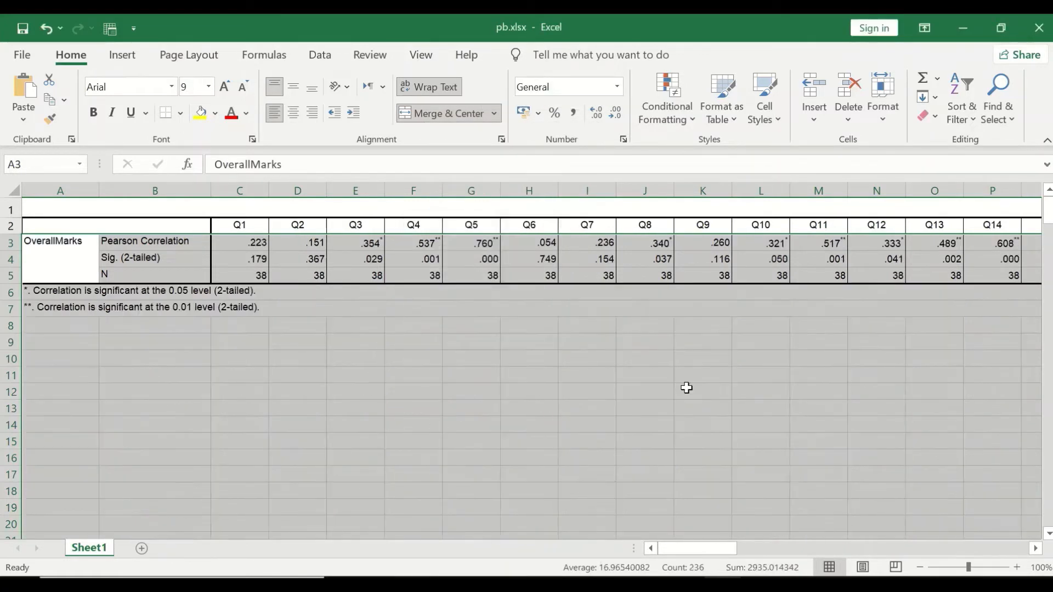
{"action": "left_click", "coordinate": [209, 453]}
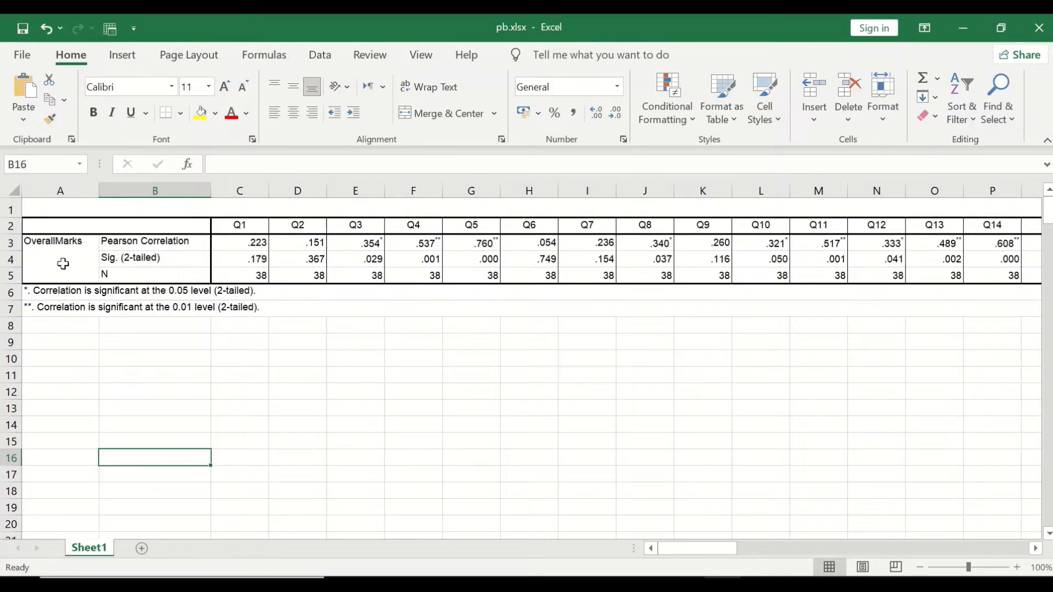
Delete column A with the OverallMarks label and the row of N values.
{"action": "left_click", "coordinate": [59, 190]}
{"action": "right_click", "coordinate": [59, 191]}
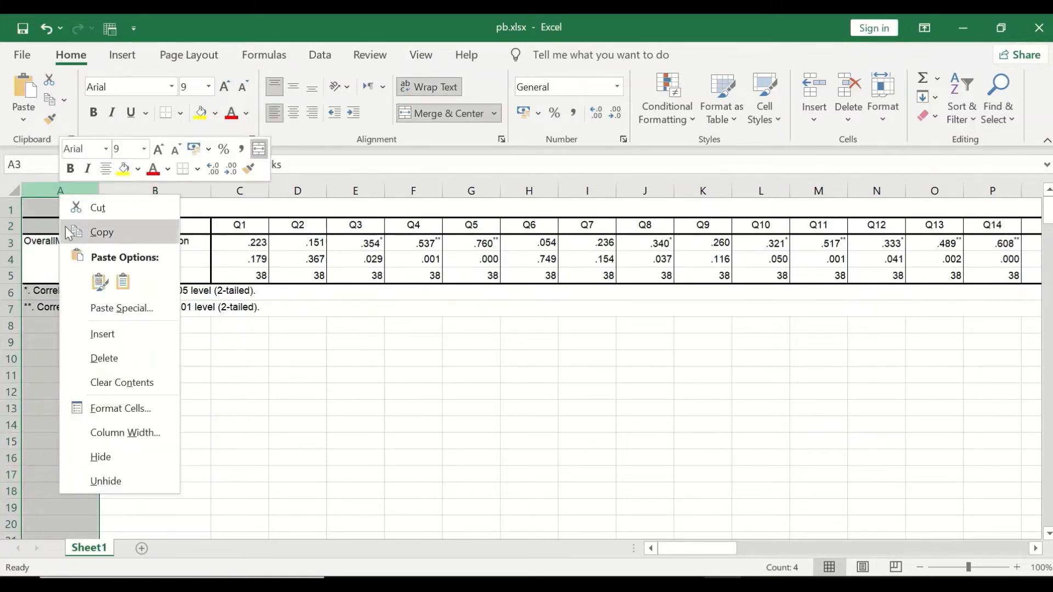
{"action": "left_click", "coordinate": [109, 358]}
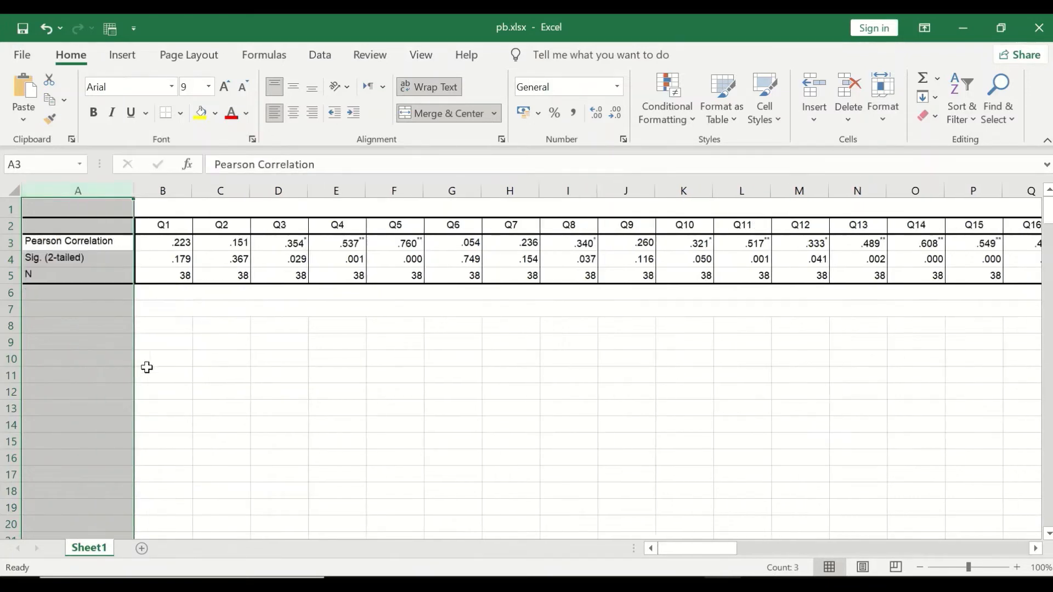
{"action": "left_click", "coordinate": [8, 276]}
{"action": "right_click", "coordinate": [28, 278]}
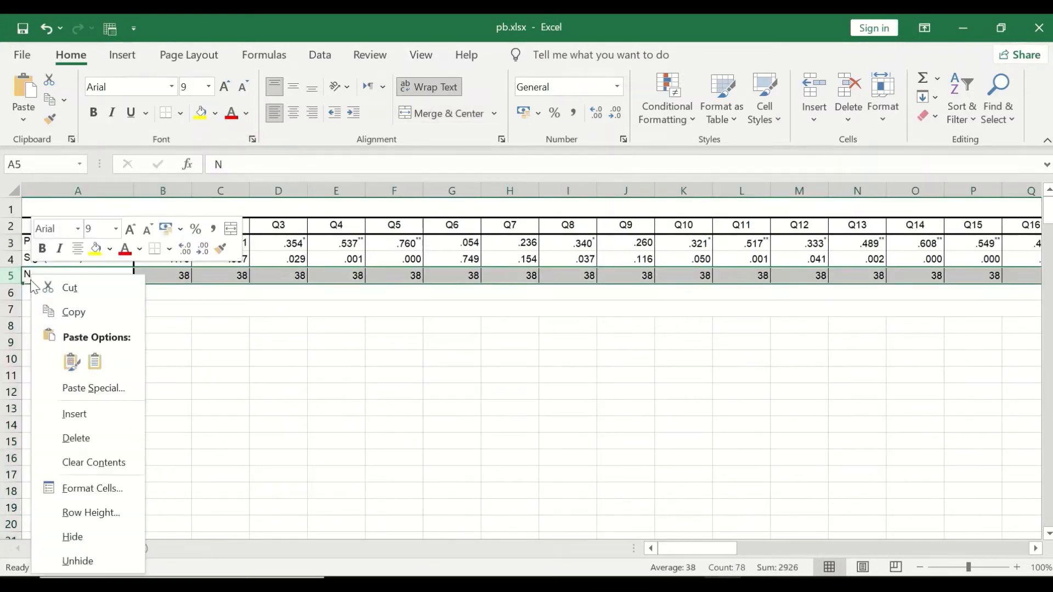
{"action": "left_click", "coordinate": [77, 438]}
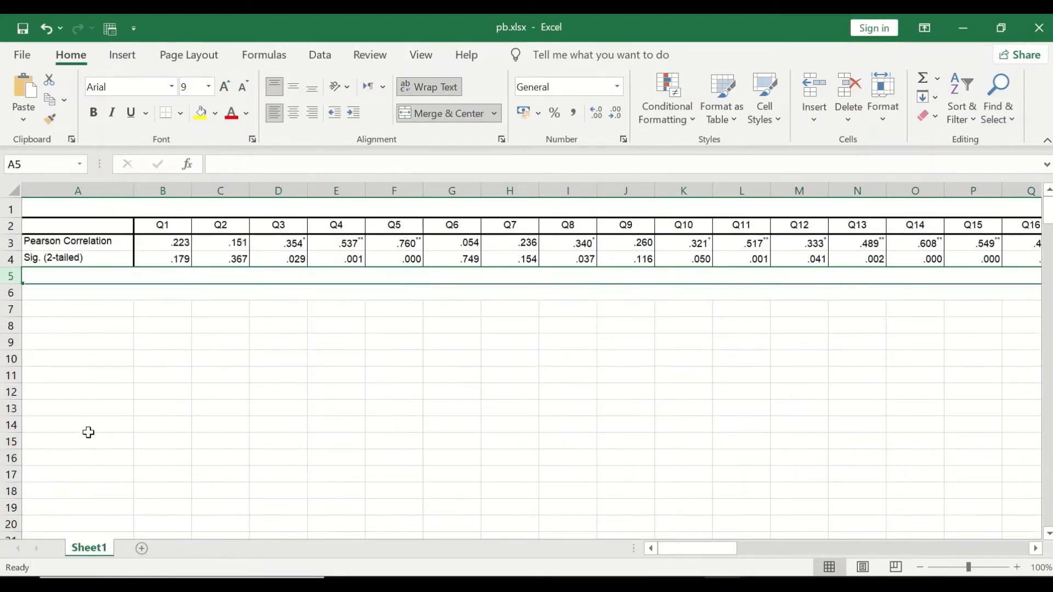
Replace the Pearson Correlation label in cell A3 with Pt.Biserial.
{"action": "left_click", "coordinate": [53, 248]}
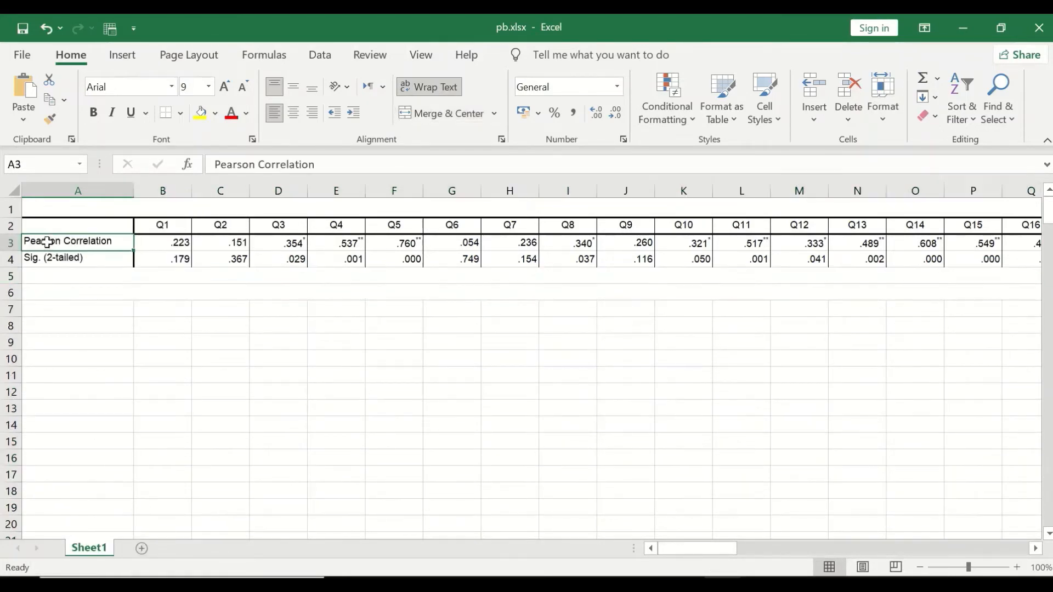
{"action": "left_click_drag", "start_coordinate": [324, 165], "coordinate": [215, 165]}
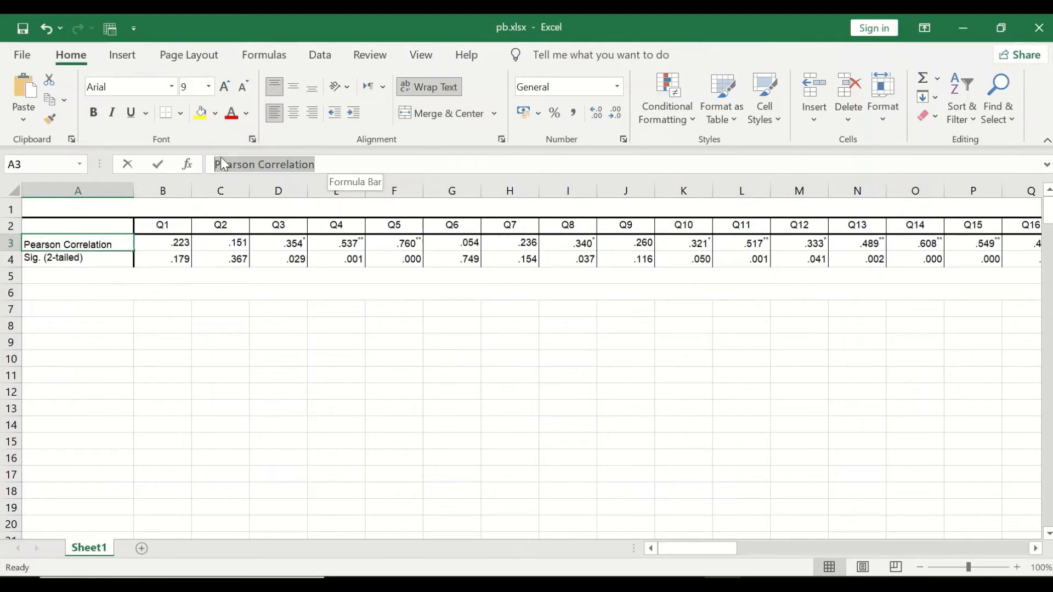
{"action": "type", "text": "Pt.Biserial"}
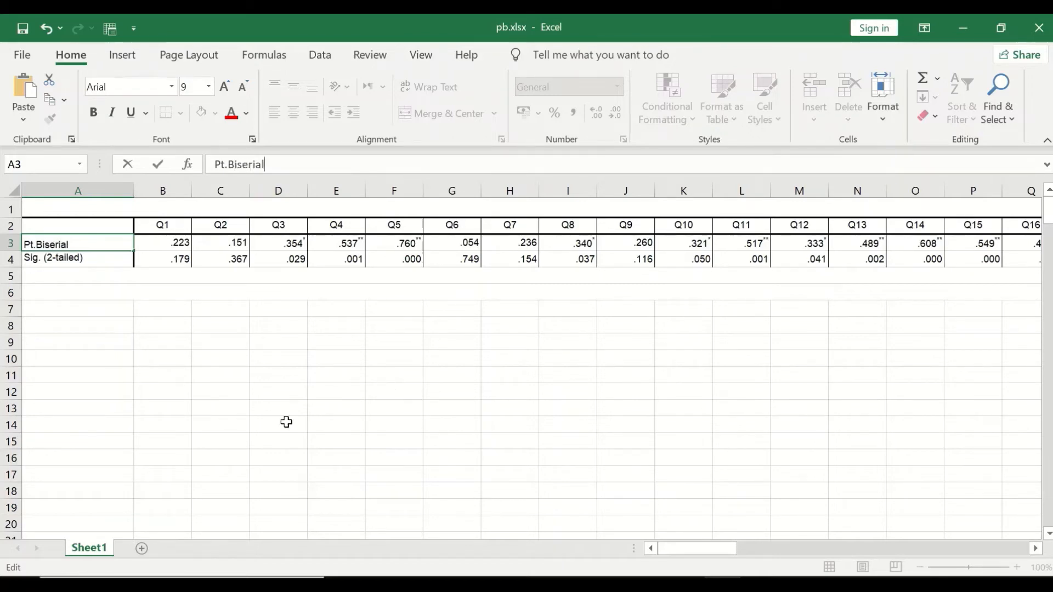
{"action": "left_click", "coordinate": [169, 340]}
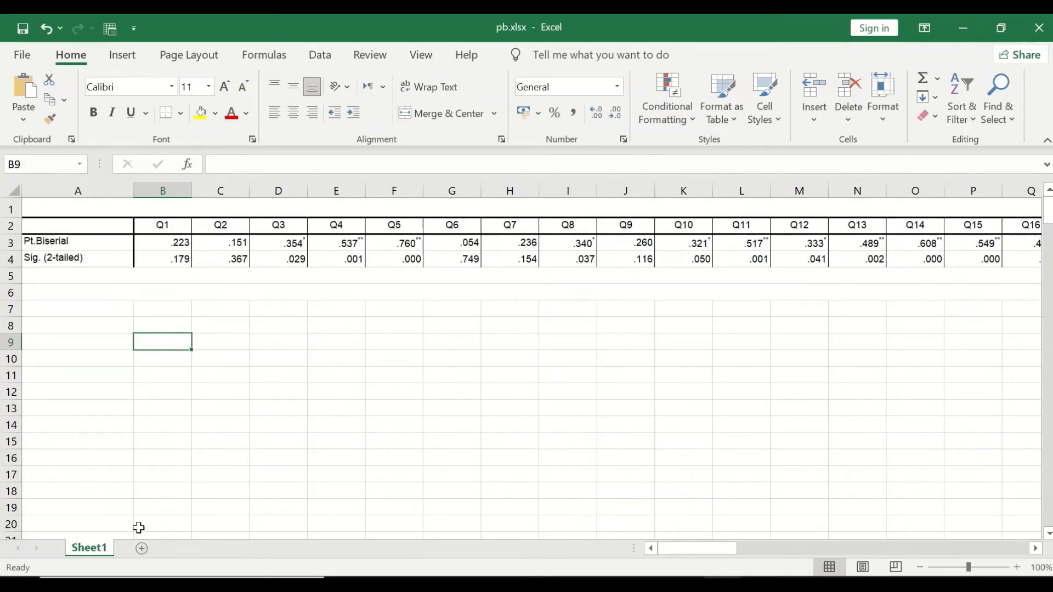
Delete the OverallMarks column at the end of the table, after Q76.
{"action": "left_click_drag", "start_coordinate": [680, 549], "coordinate": [1015, 518]}
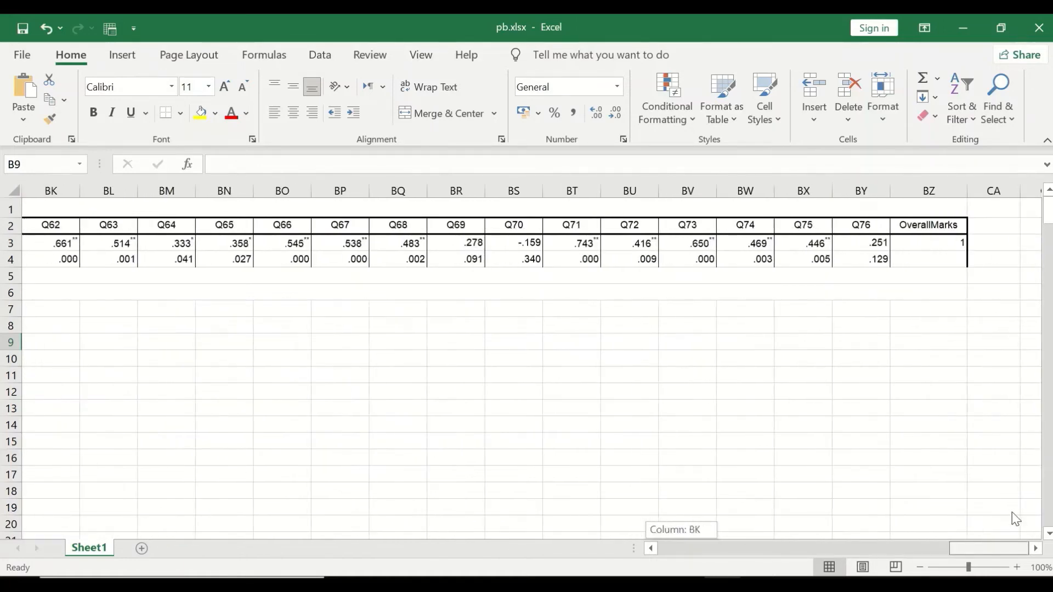
{"action": "left_click", "coordinate": [937, 185]}
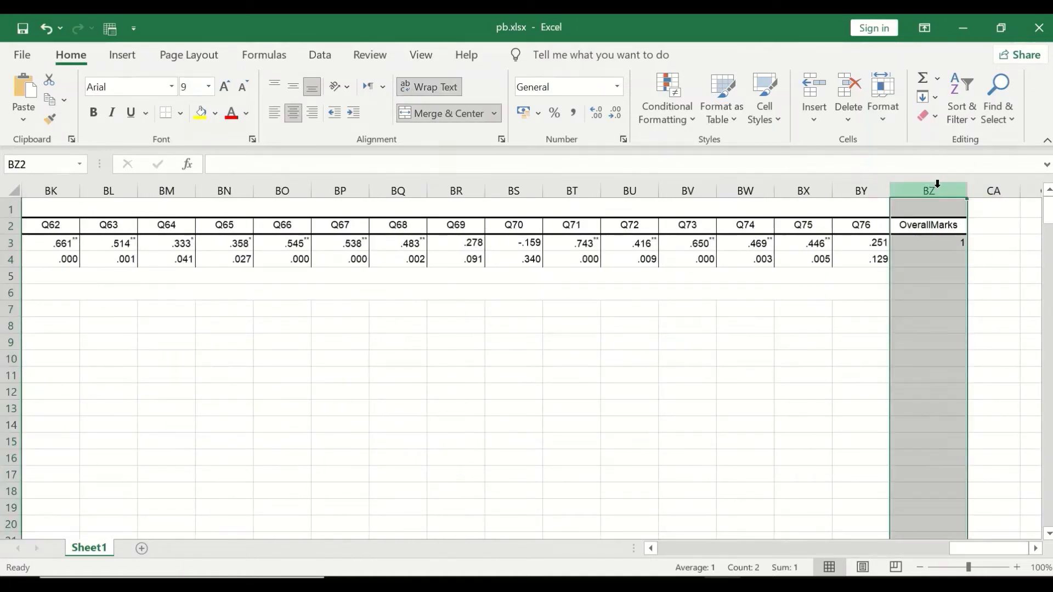
{"action": "right_click", "coordinate": [937, 187]}
{"action": "left_click", "coordinate": [901, 351]}
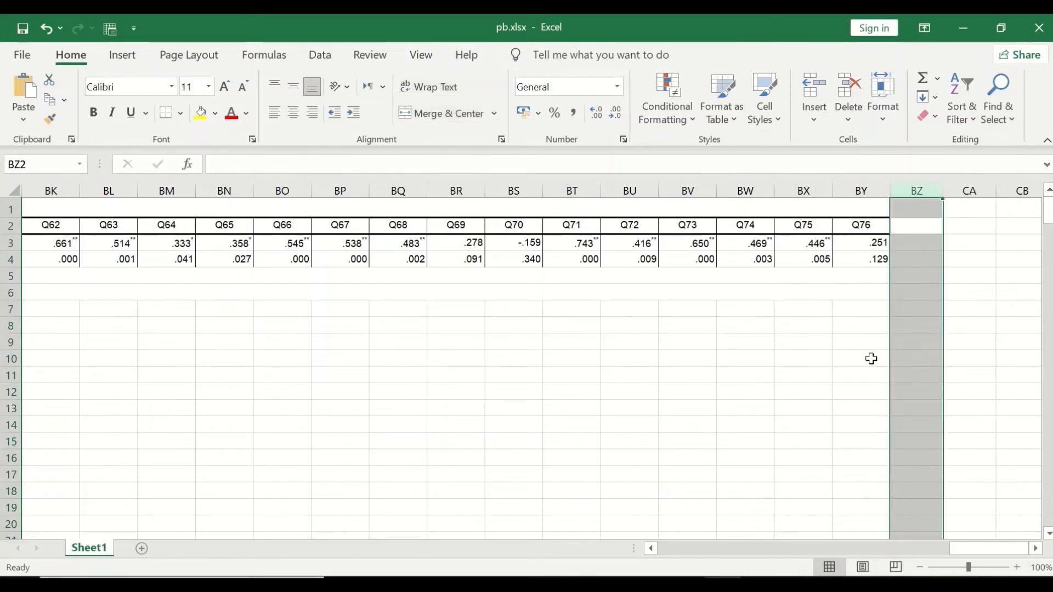
{"action": "left_click", "coordinate": [738, 357]}
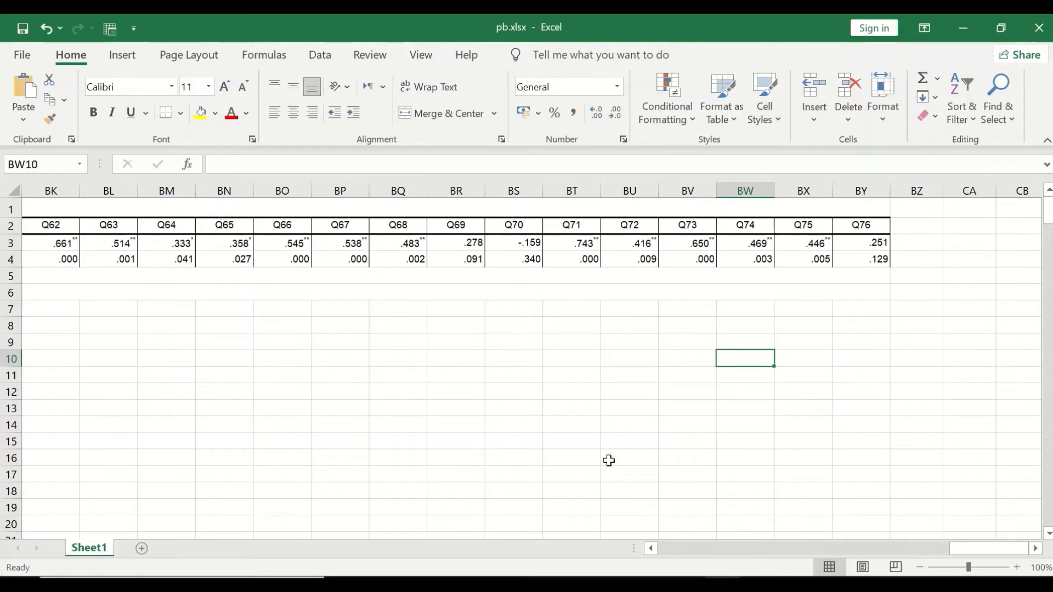
Examine the Pt.Biserial and Sig. (2-tailed) values across the items, including the coefficient of Q70.
{"action": "left_click_drag", "start_coordinate": [966, 548], "coordinate": [598, 513]}
{"action": "left_click_drag", "start_coordinate": [466, 507], "coordinate": [953, 527]}
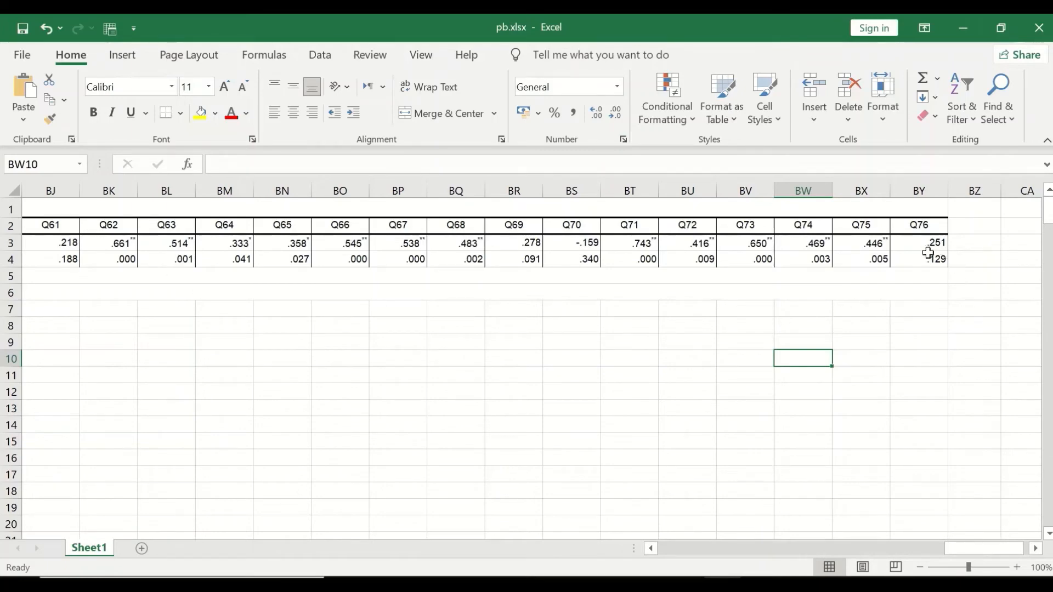
{"action": "left_click", "coordinate": [571, 247]}
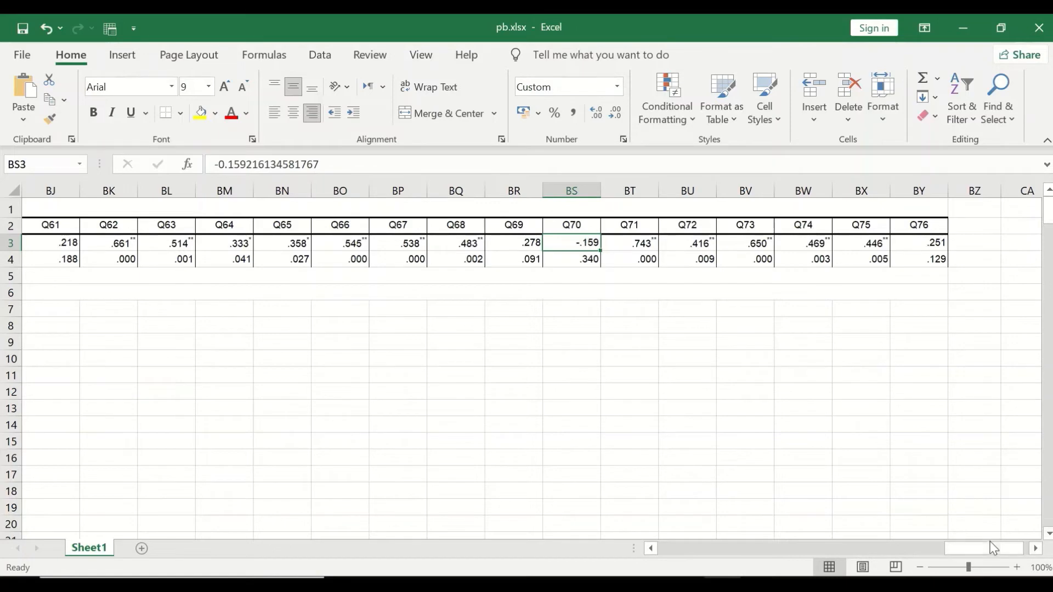
{"action": "left_click_drag", "start_coordinate": [971, 548], "coordinate": [636, 534]}
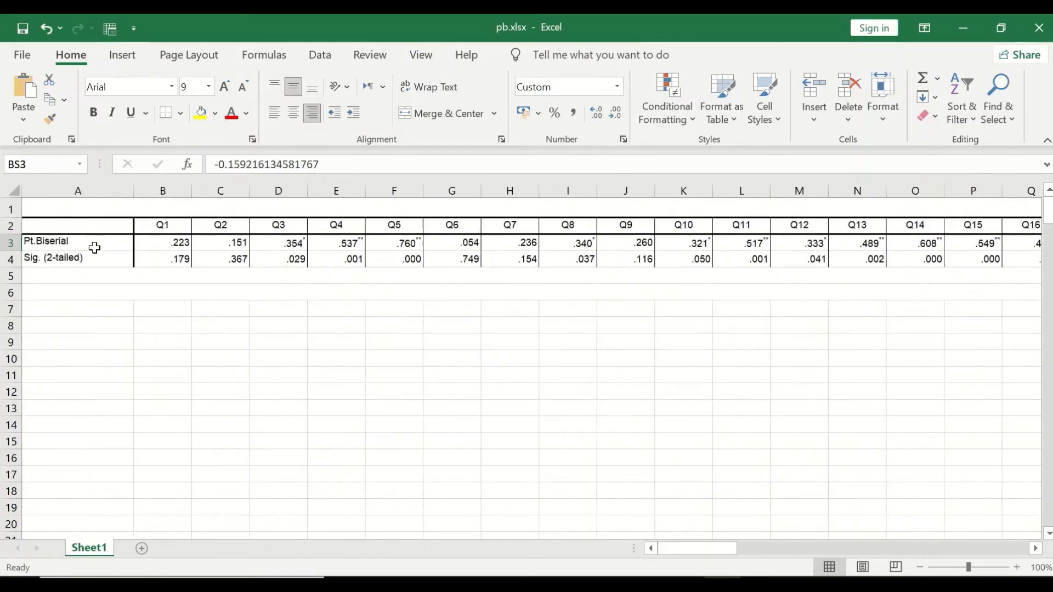
{"action": "left_click", "coordinate": [26, 227]}
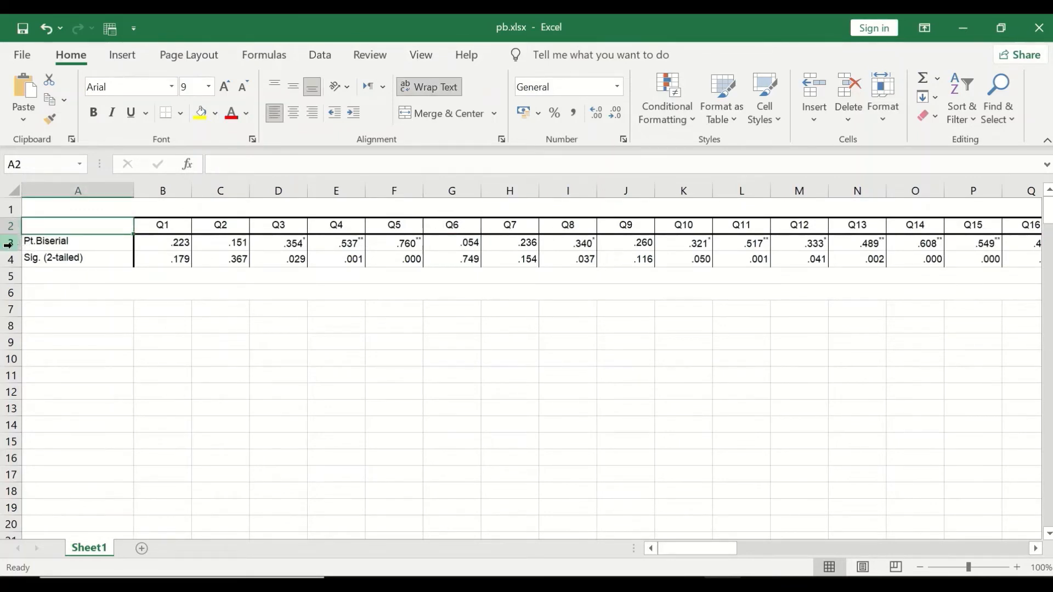
{"action": "left_click", "coordinate": [13, 243]}
{"action": "left_click", "coordinate": [17, 258], "text": "ctrl"}
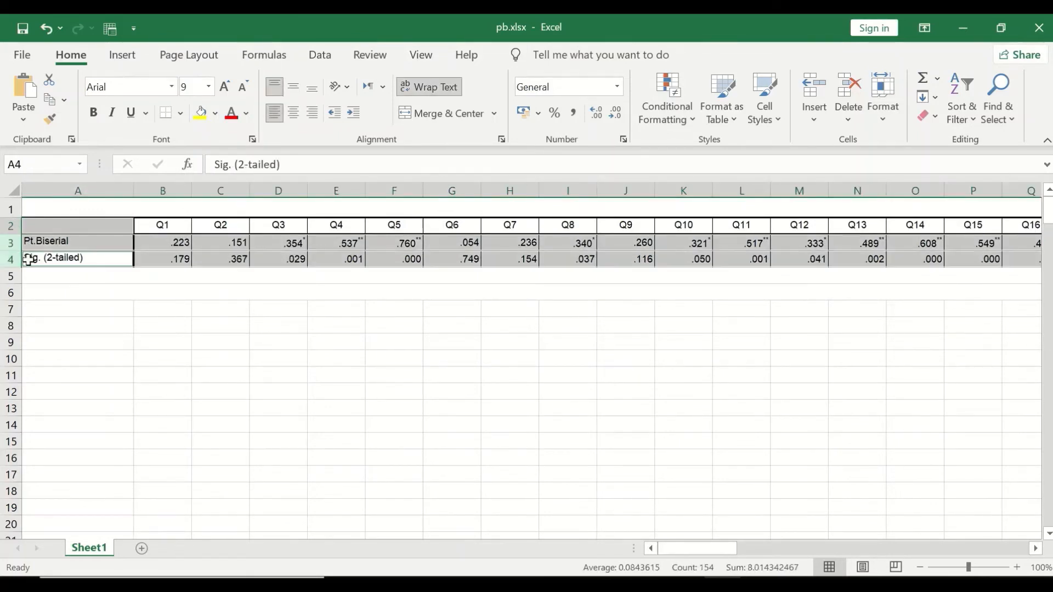
{"action": "left_click", "coordinate": [63, 276]}
Copy the whole Pt.Biserial and Sig. (2-tailed) rows, rows 3 and 4.
{"action": "left_click", "coordinate": [12, 243]}
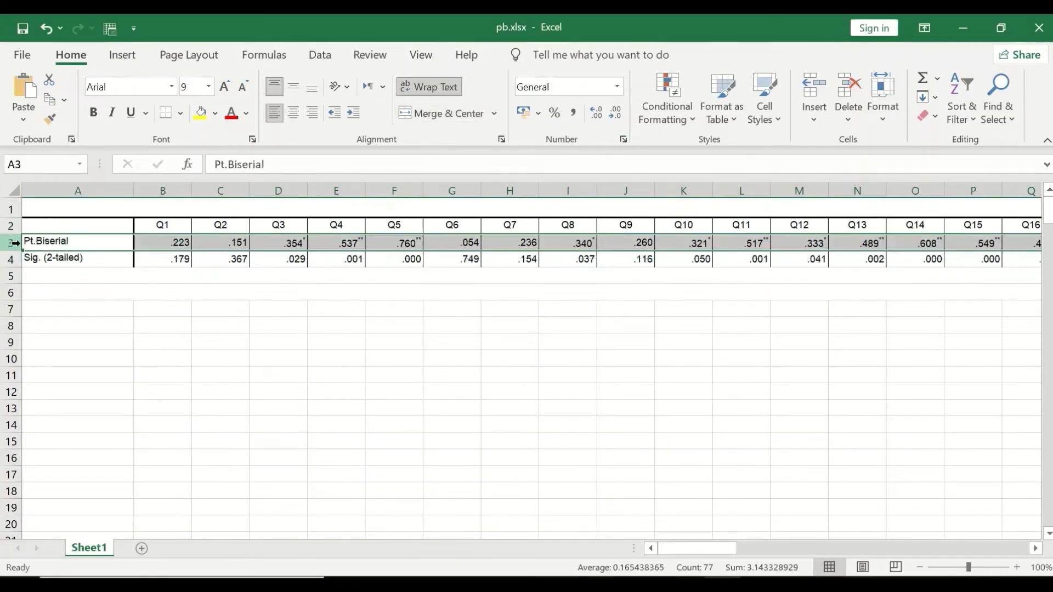
{"action": "left_click", "coordinate": [12, 257], "text": "ctrl"}
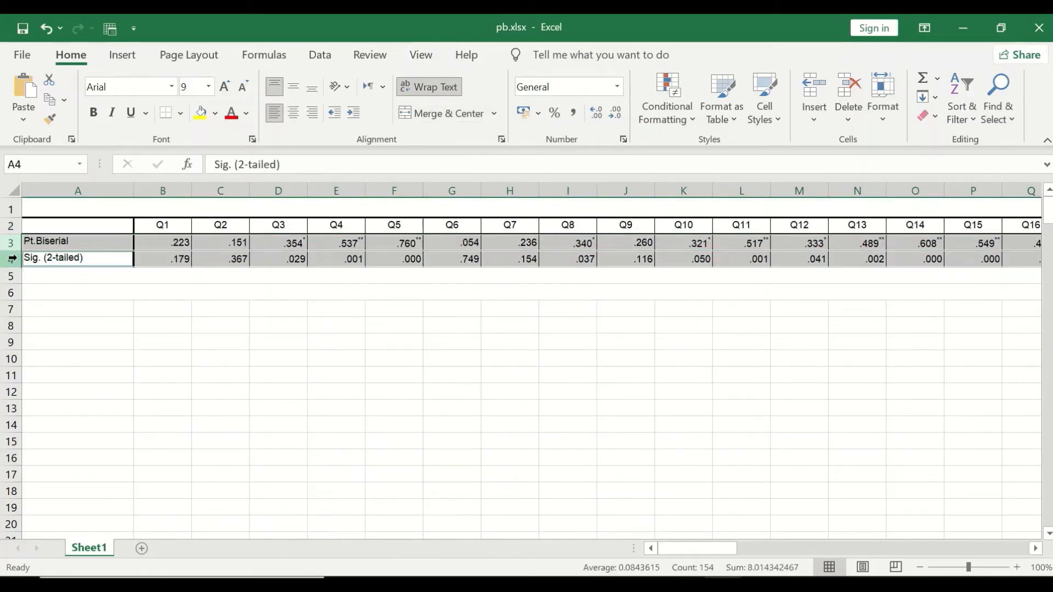
{"action": "key", "text": "ctrl+c"}
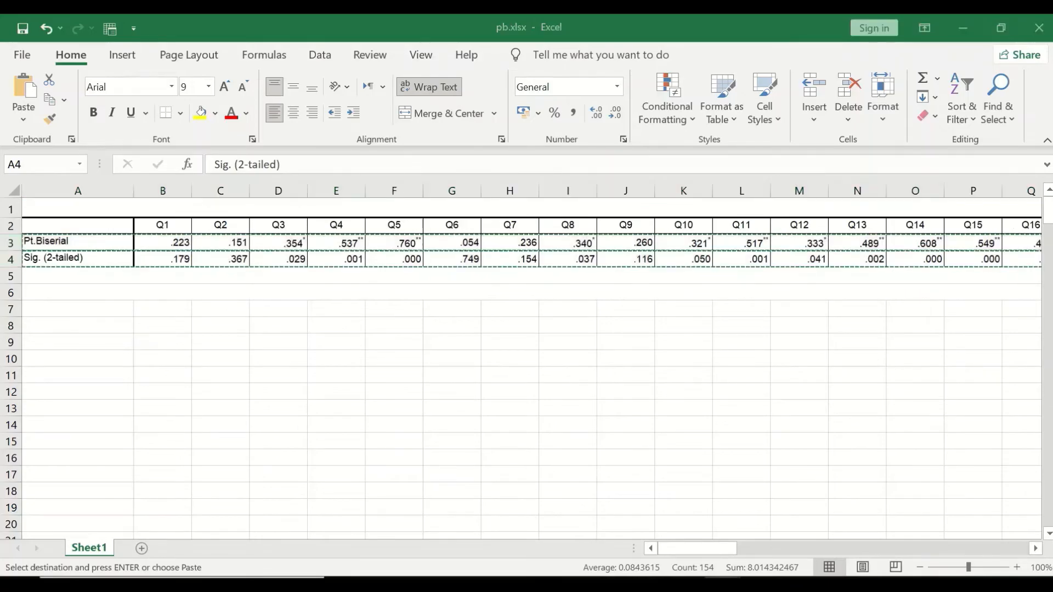
Switch to the Desktop folder window in File Explorer.
{"action": "key", "text": "alt+Tab"}
{"action": "key", "text": "alt+Tab"}
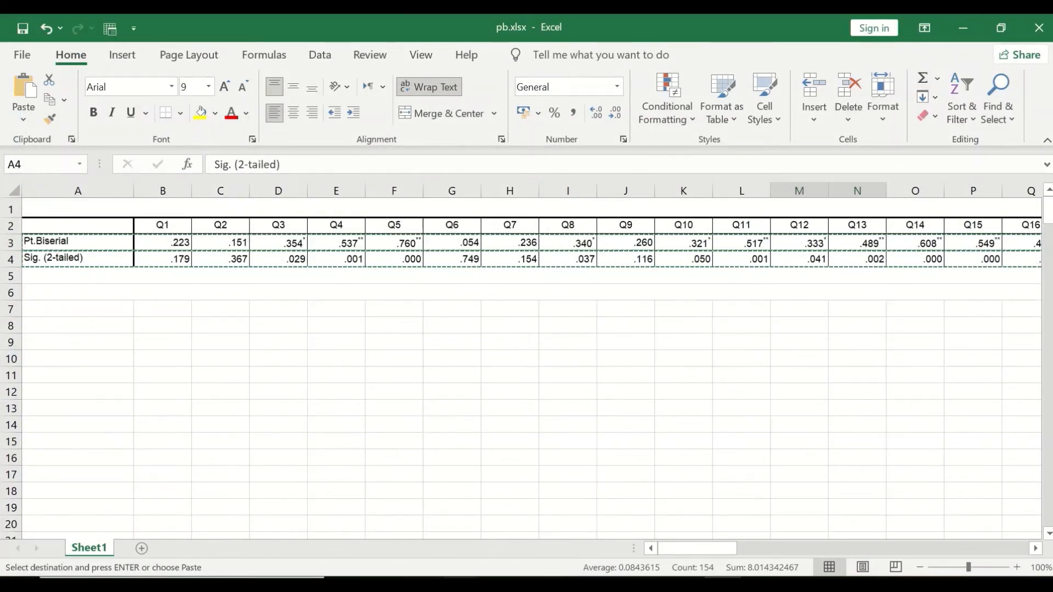
{"action": "mouse_move", "coordinate": [462, 582]}
{"action": "left_click", "coordinate": [668, 520]}
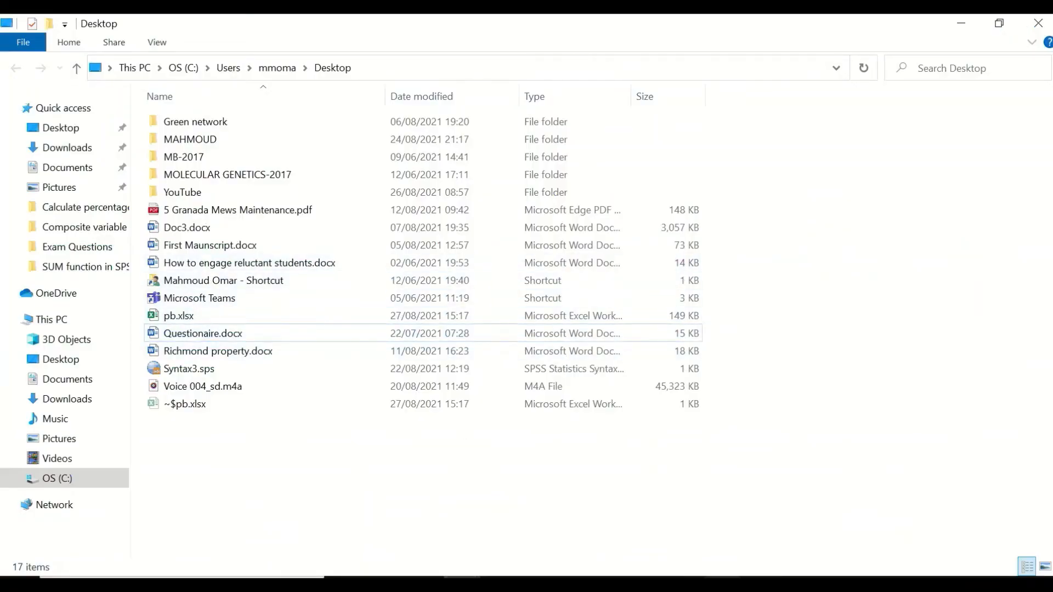
Open the MCQs.xlsx workbook from the Exam Questions folder inside the Desktop's YouTube folder.
{"action": "mouse_move", "coordinate": [463, 581]}
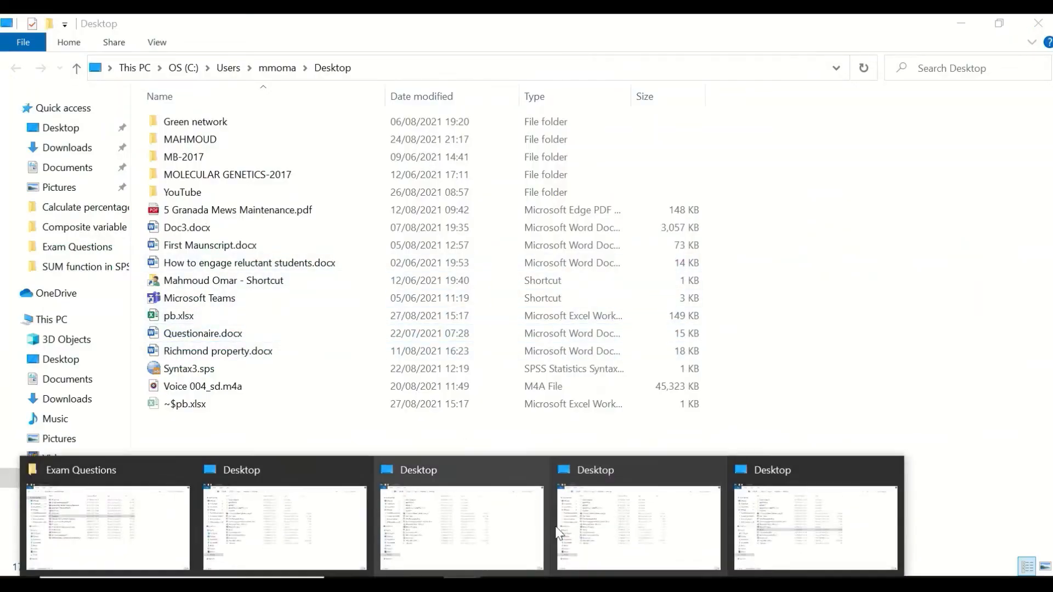
{"action": "left_click", "coordinate": [305, 531]}
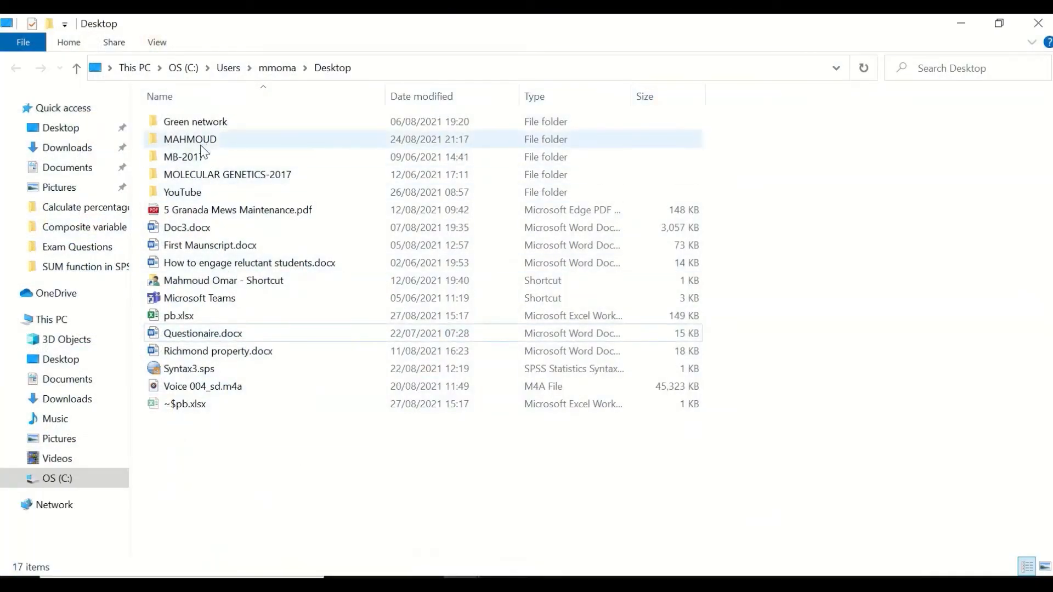
{"action": "double_click", "coordinate": [184, 193]}
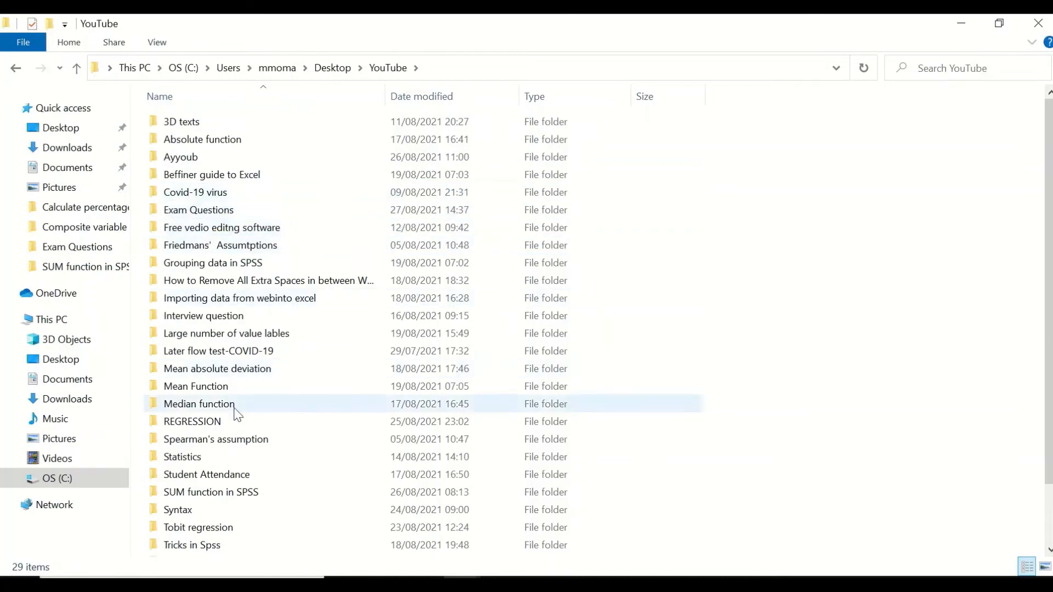
{"action": "double_click", "coordinate": [208, 210]}
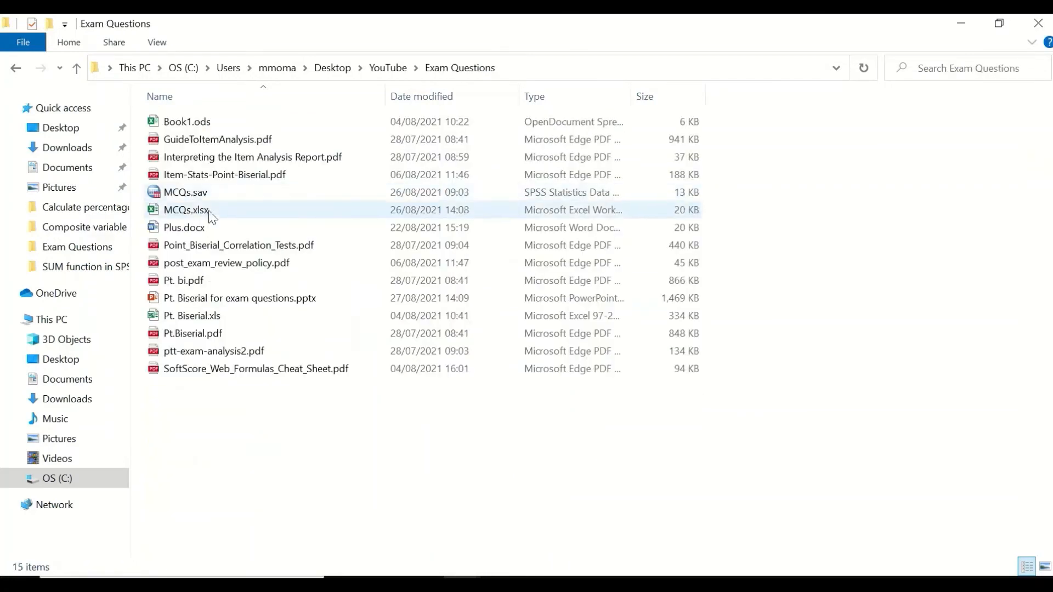
{"action": "left_click", "coordinate": [185, 212]}
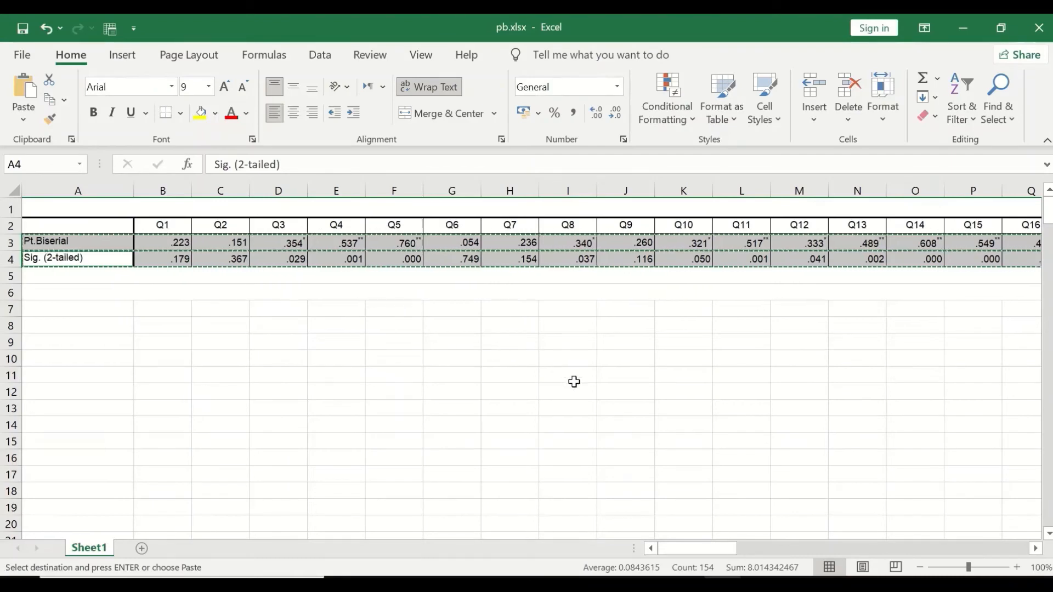
Try pasting the copied rows transposed at cell A40, below the last student row, and undo the paste.
{"action": "scroll", "coordinate": [261, 246], "scroll_direction": "down", "scroll_amount": 10}
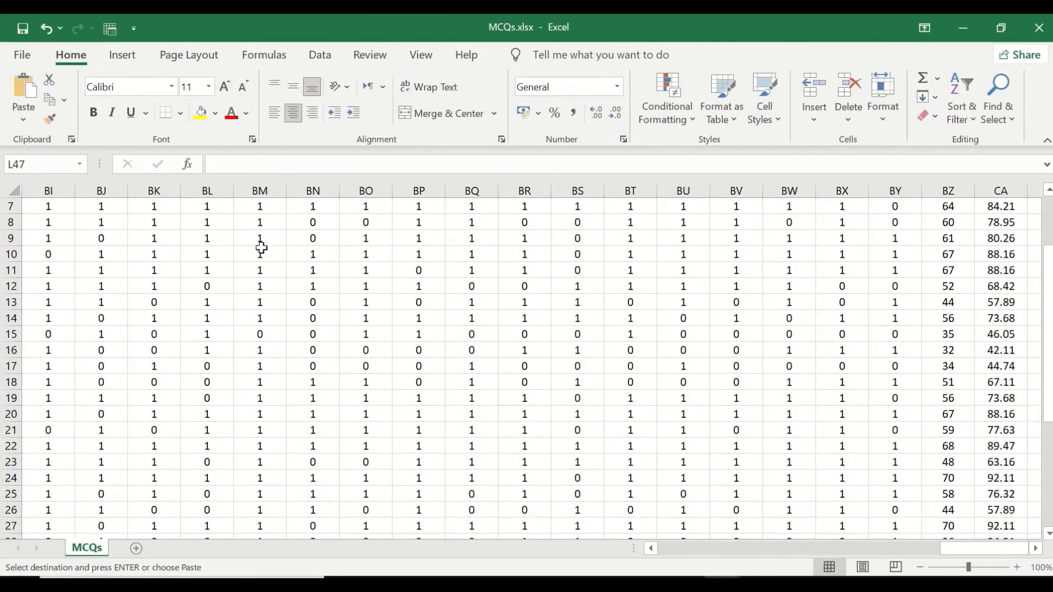
{"action": "scroll", "coordinate": [283, 279], "scroll_direction": "up", "scroll_amount": 9}
{"action": "scroll", "coordinate": [283, 278], "scroll_direction": "down", "scroll_amount": 9}
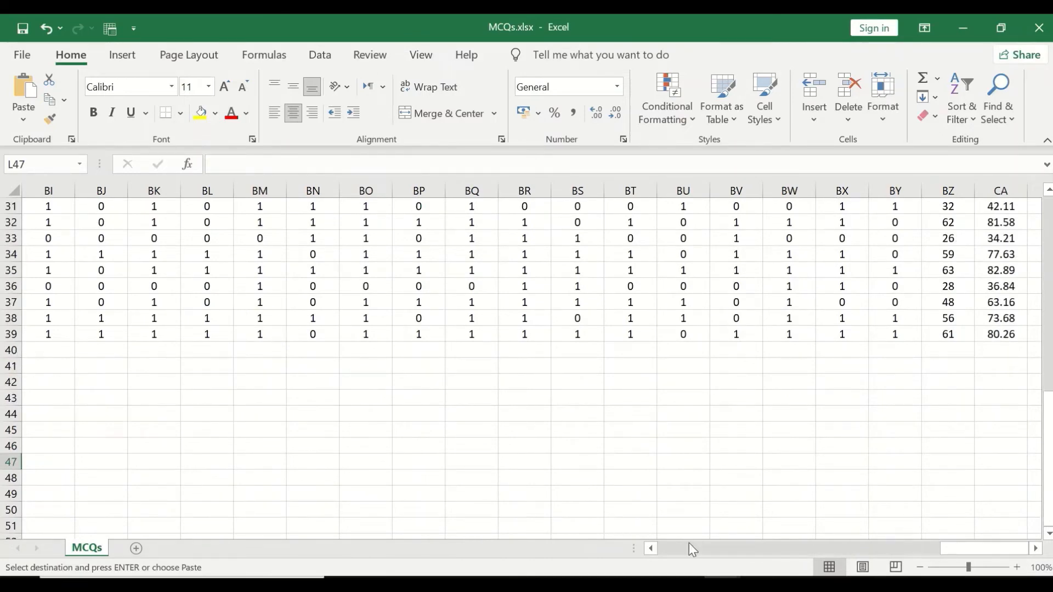
{"action": "left_click_drag", "start_coordinate": [976, 546], "coordinate": [670, 545]}
{"action": "left_click", "coordinate": [34, 350]}
{"action": "right_click", "coordinate": [46, 351]}
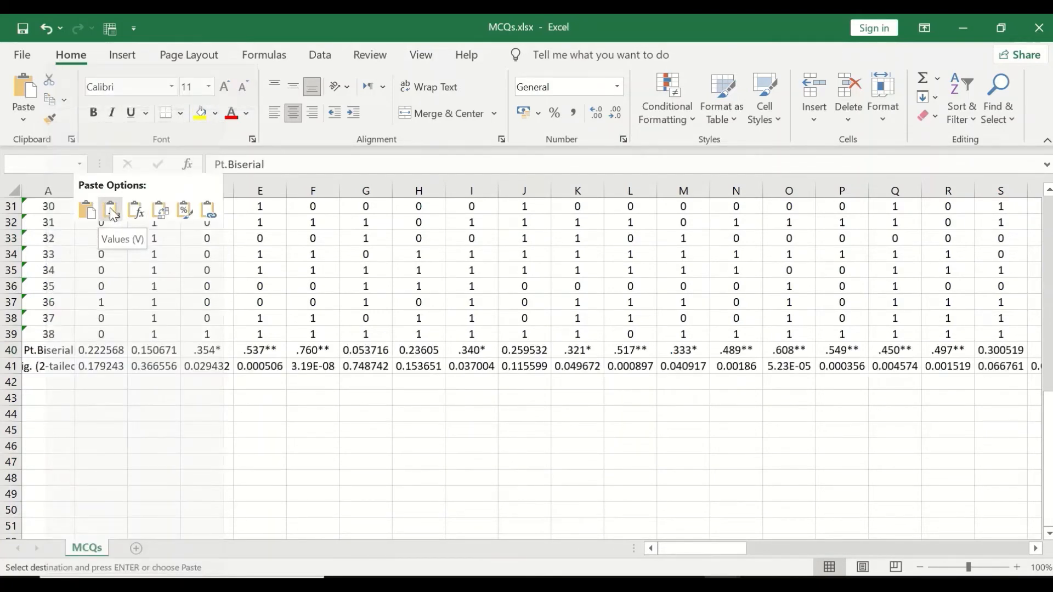
{"action": "left_click", "coordinate": [166, 213]}
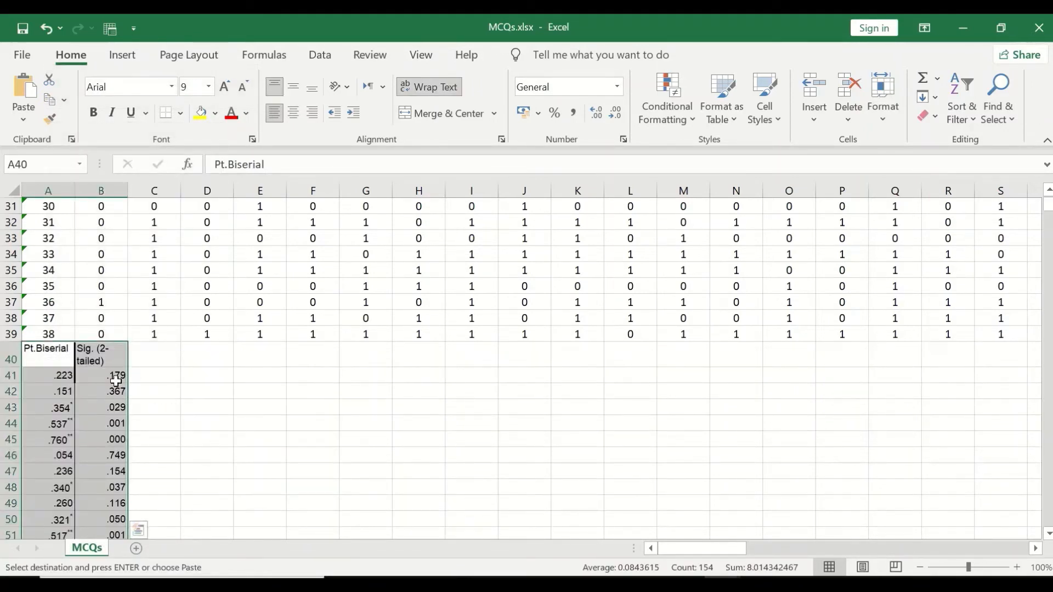
{"action": "left_click", "coordinate": [45, 28]}
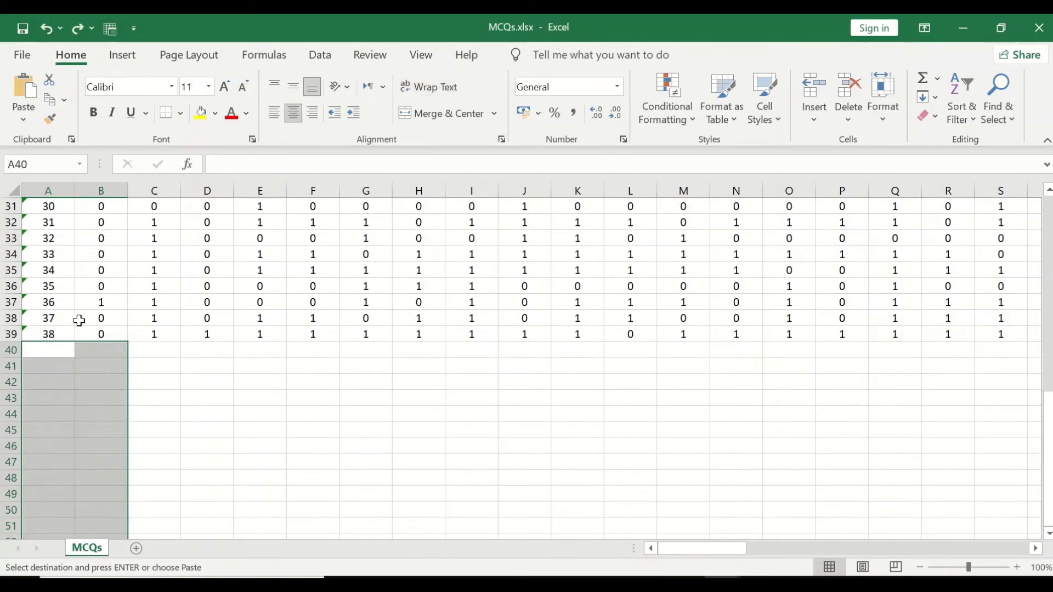
Paste the copied Pt.Biserial and Sig. (2-tailed) rows as values only, starting in cell A40 below the last student.
{"action": "right_click", "coordinate": [43, 349]}
{"action": "key", "text": "Escape"}
{"action": "left_click", "coordinate": [53, 349]}
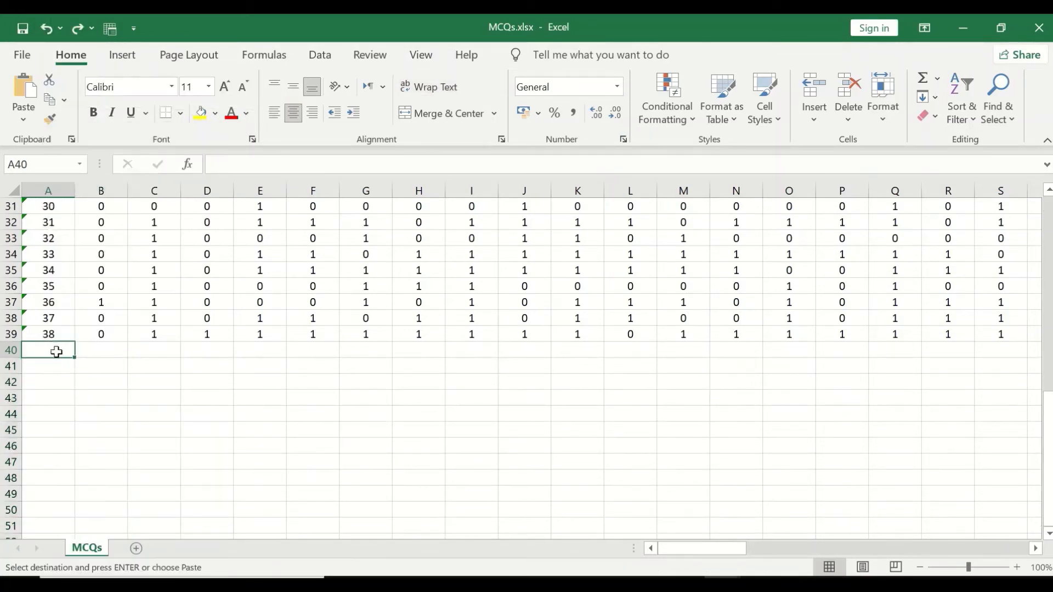
{"action": "right_click", "coordinate": [56, 349]}
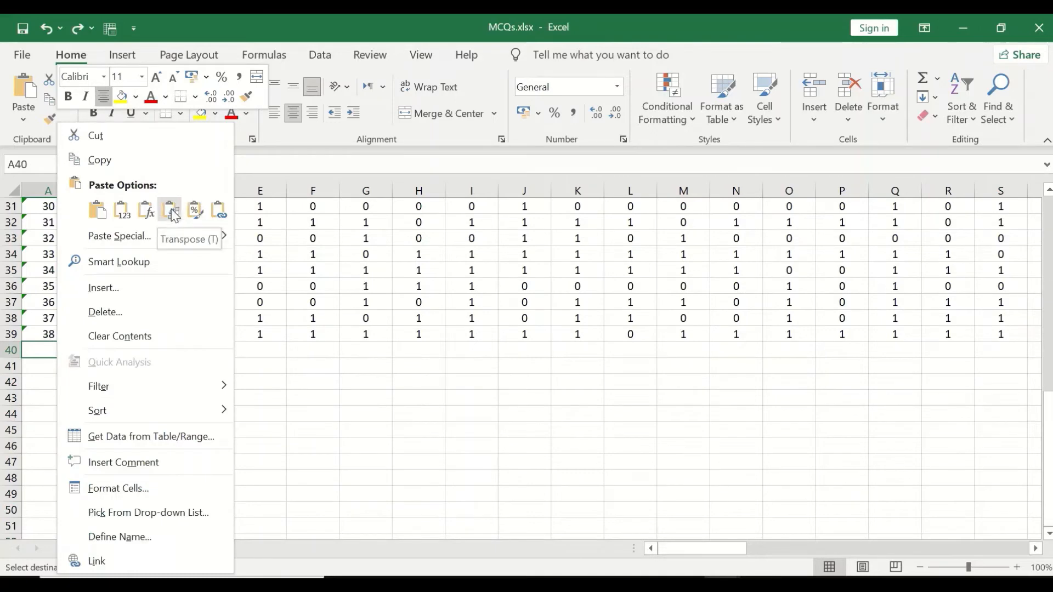
{"action": "left_click", "coordinate": [144, 211]}
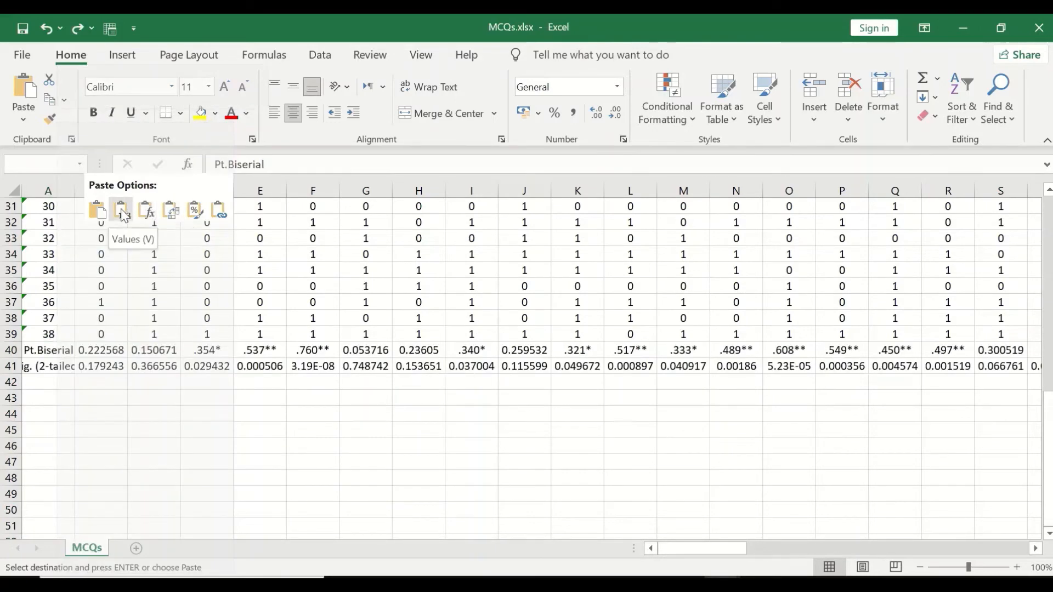
{"action": "left_click", "coordinate": [123, 212]}
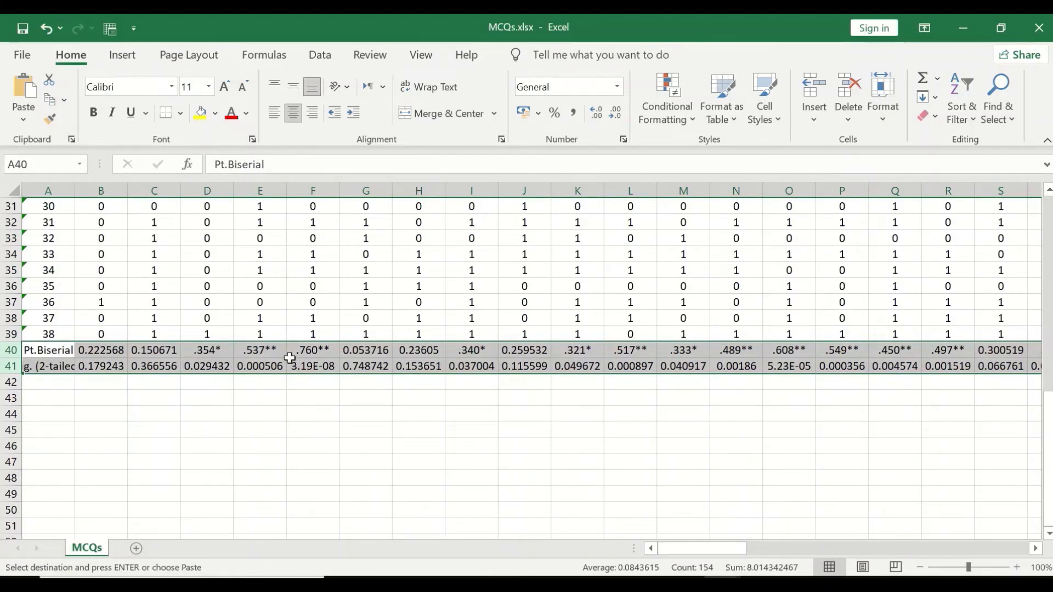
{"action": "left_click", "coordinate": [359, 483]}
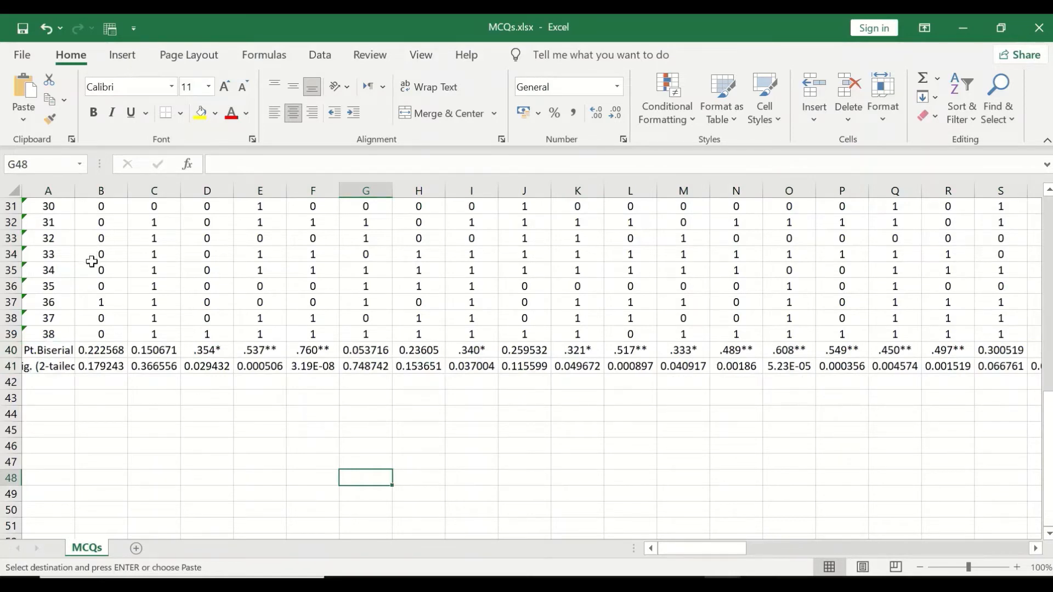
Review the item scores together with the pasted rows 40 and 41, and switch to the Pt. Biserial for exam questions PowerPoint presentation.
{"action": "scroll", "coordinate": [99, 290], "scroll_direction": "up", "scroll_amount": 10}
{"action": "scroll", "coordinate": [107, 263], "scroll_direction": "down", "scroll_amount": 6}
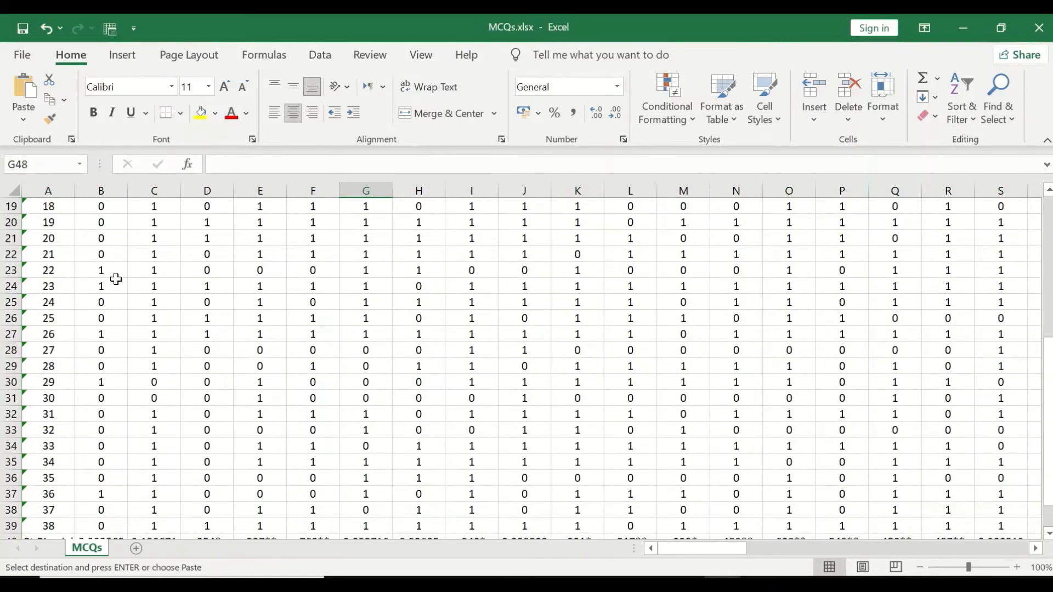
{"action": "scroll", "coordinate": [116, 279], "scroll_direction": "down", "scroll_amount": 4}
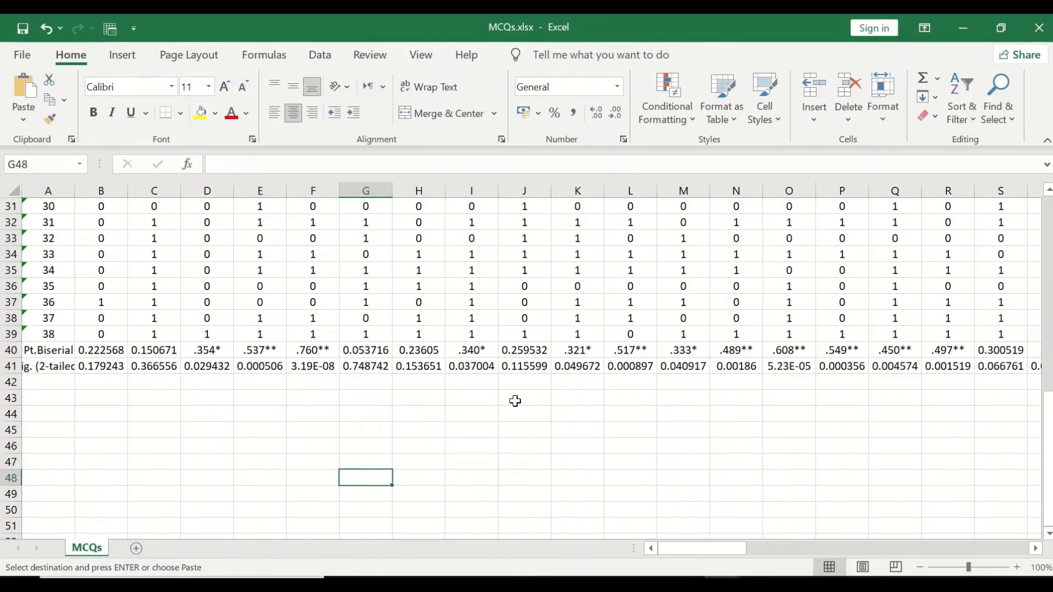
{"action": "scroll", "coordinate": [790, 447], "scroll_direction": "up", "scroll_amount": 10}
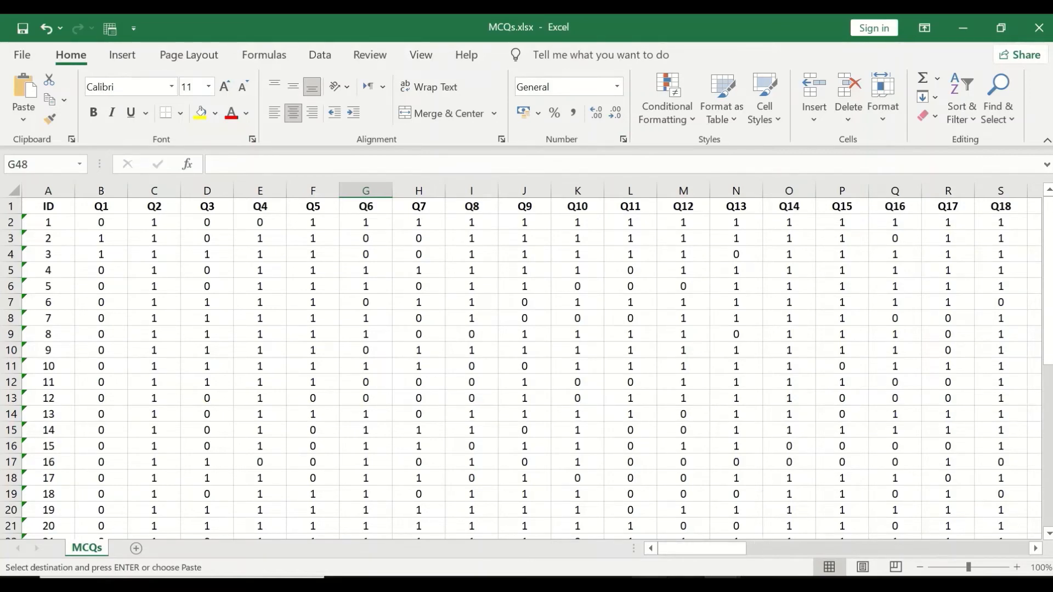
{"action": "left_click", "coordinate": [653, 578]}
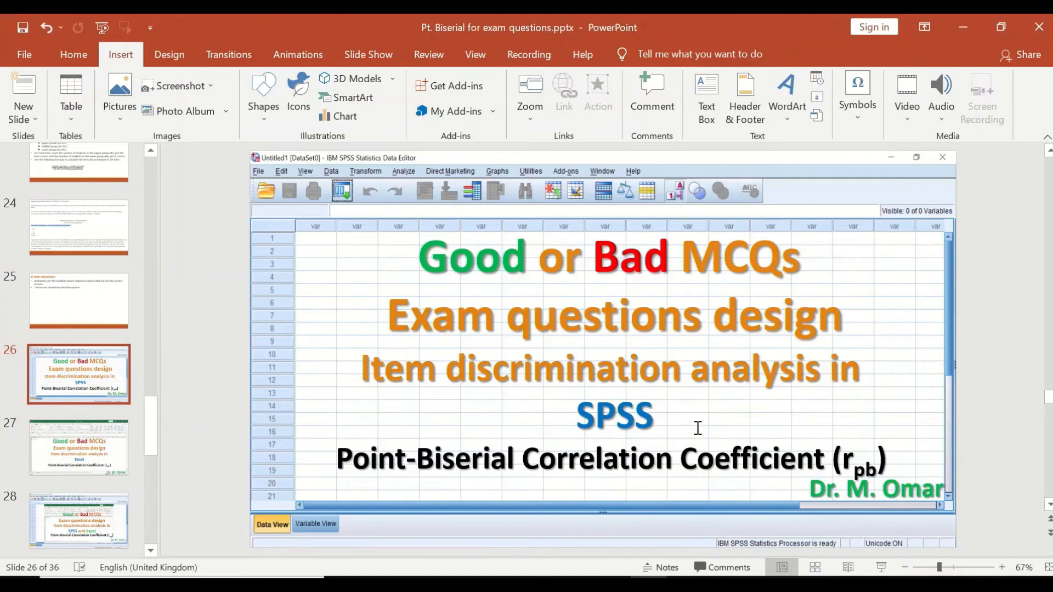
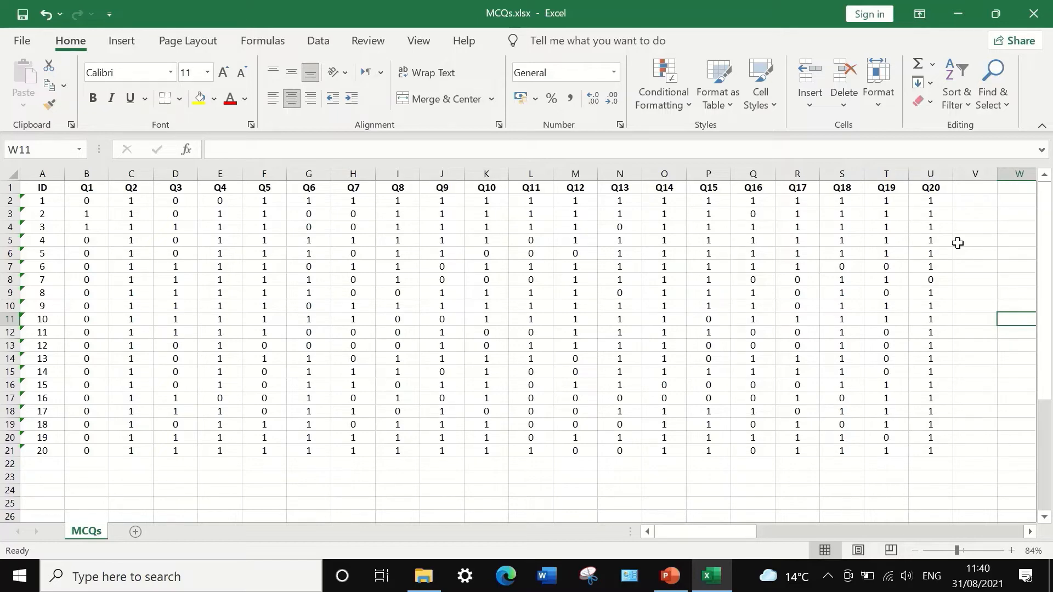
Enter the header "Overall mark" in cell V1, beside the Q20 column.
{"action": "left_click", "coordinate": [979, 190]}
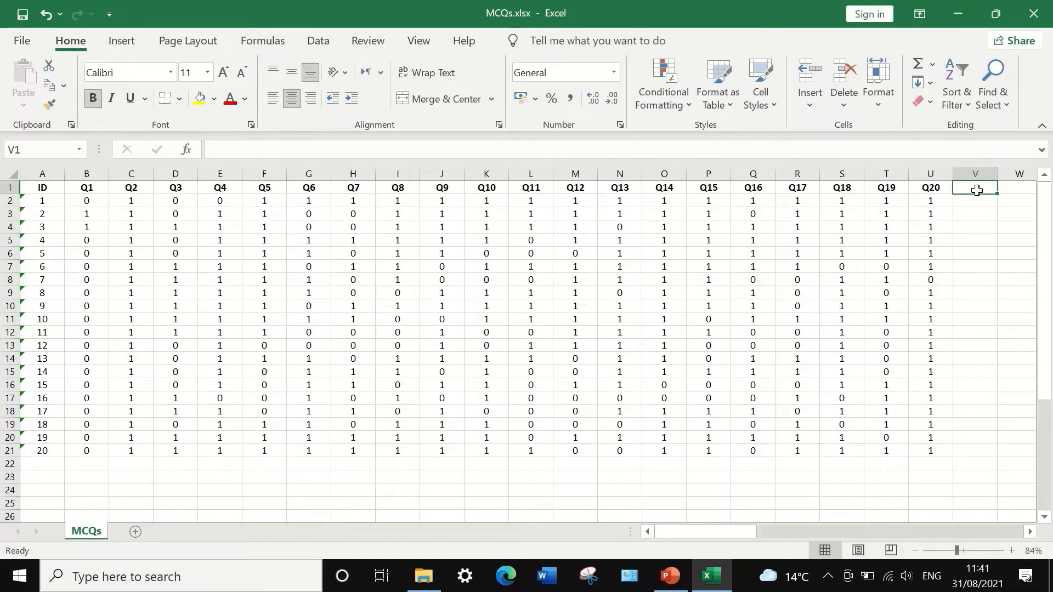
{"action": "type", "text": "oVERALL"}
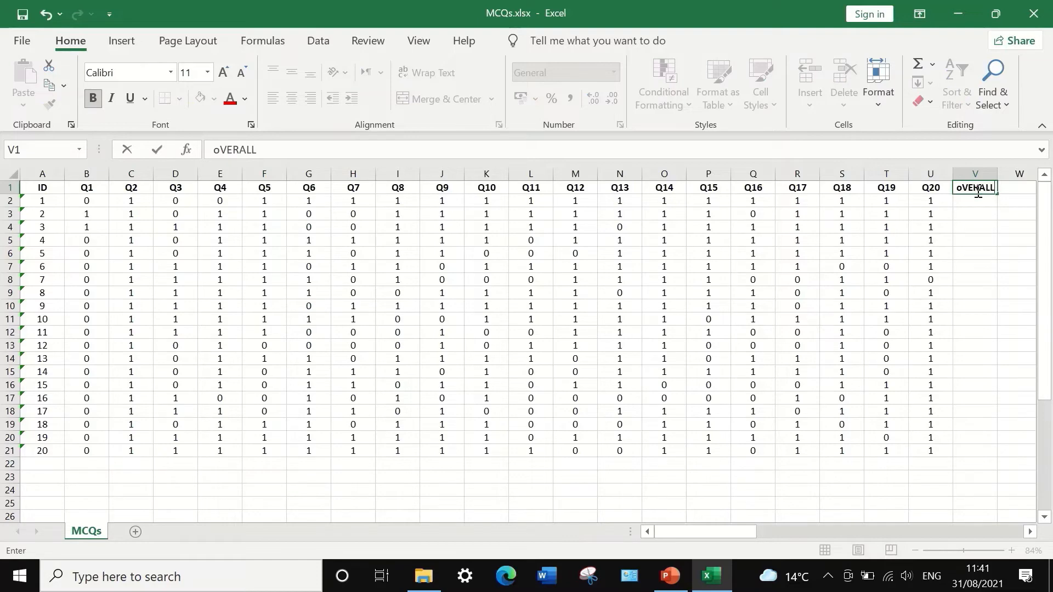
{"action": "type", "text": " mark"}
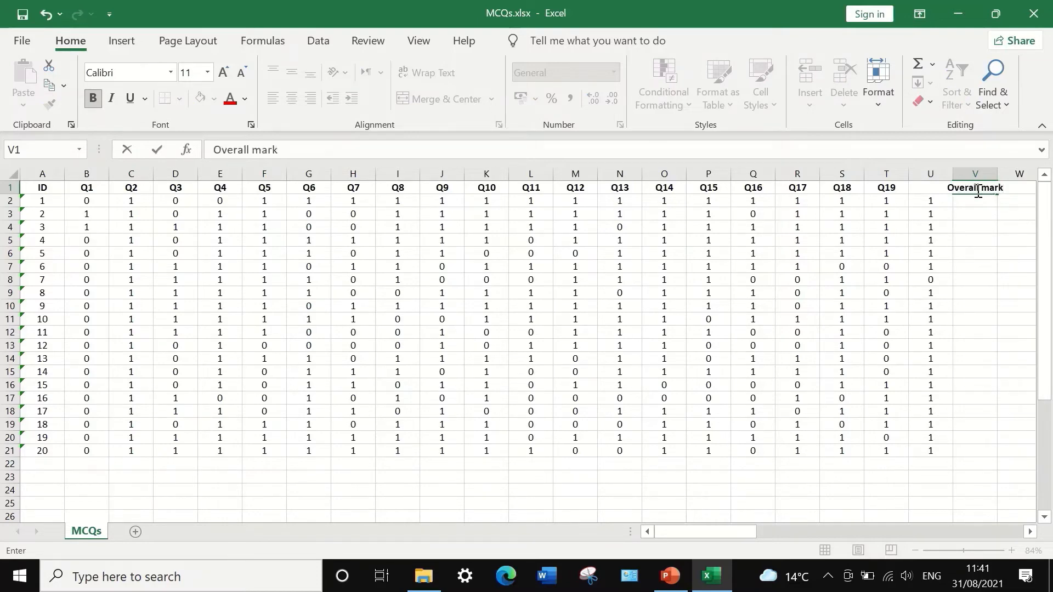
{"action": "key", "text": "ctrl+Return"}
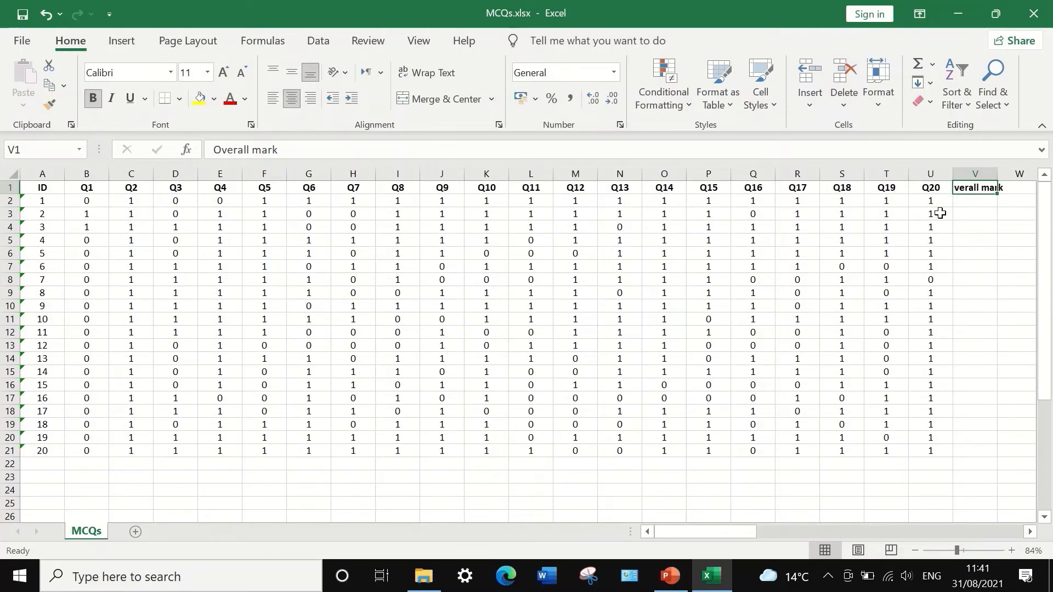
Total the first student's answers in cell V2 with the formula =SUM(B2:U2).
{"action": "left_click", "coordinate": [972, 204]}
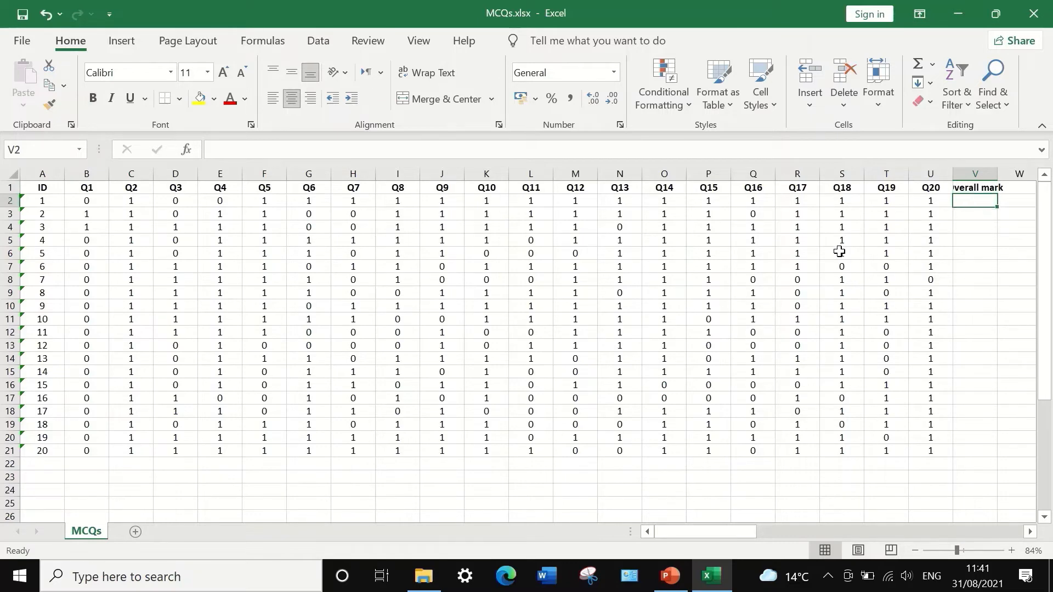
{"action": "type", "text": "="}
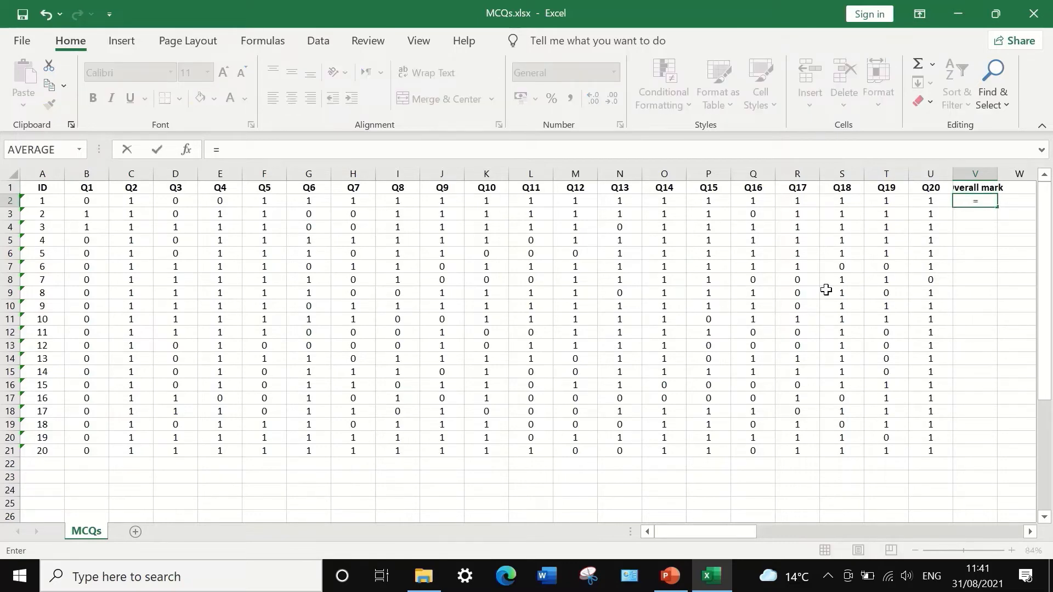
{"action": "type", "text": "sum"}
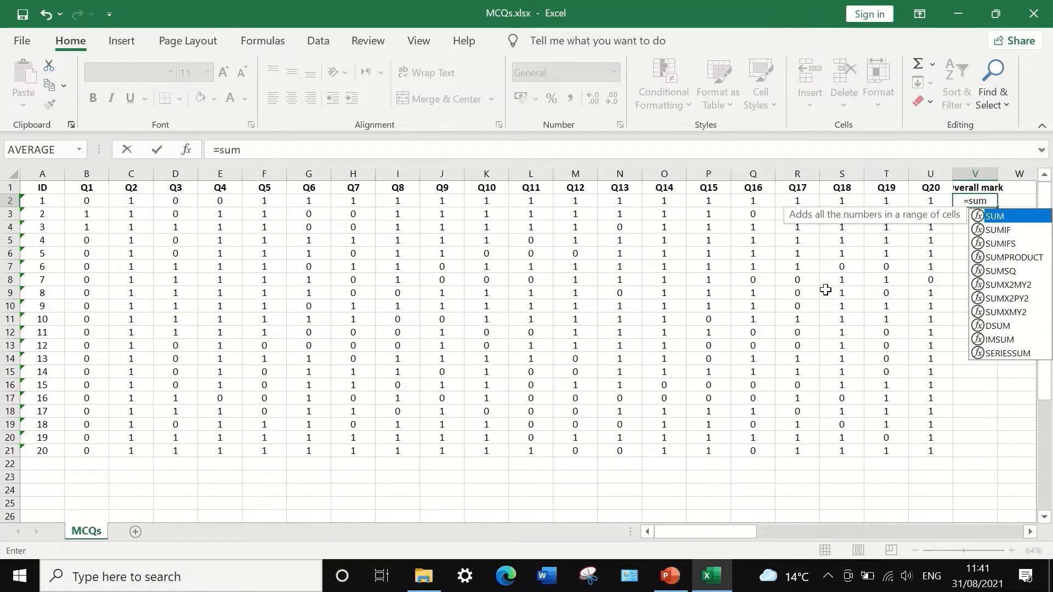
{"action": "double_click", "coordinate": [1008, 218]}
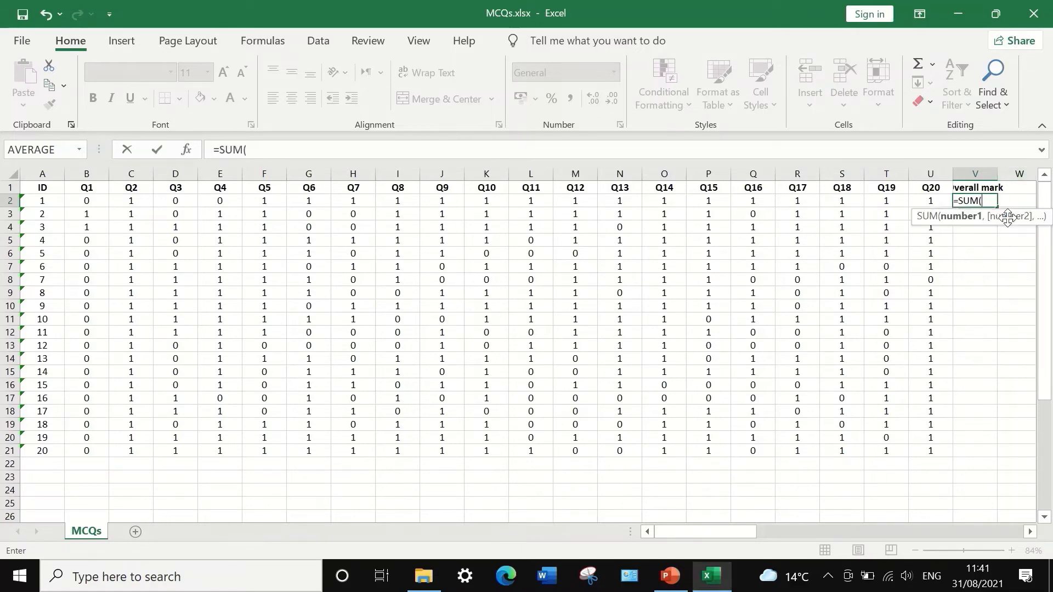
{"action": "left_click_drag", "start_coordinate": [932, 200], "coordinate": [101, 200]}
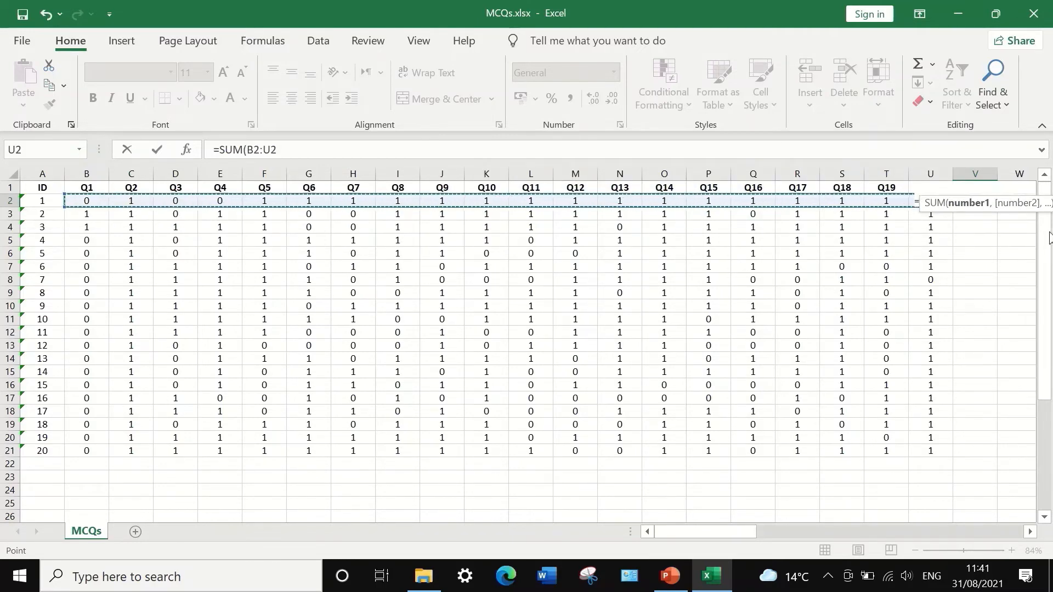
{"action": "type", "text": ")"}
{"action": "key", "text": "Return"}
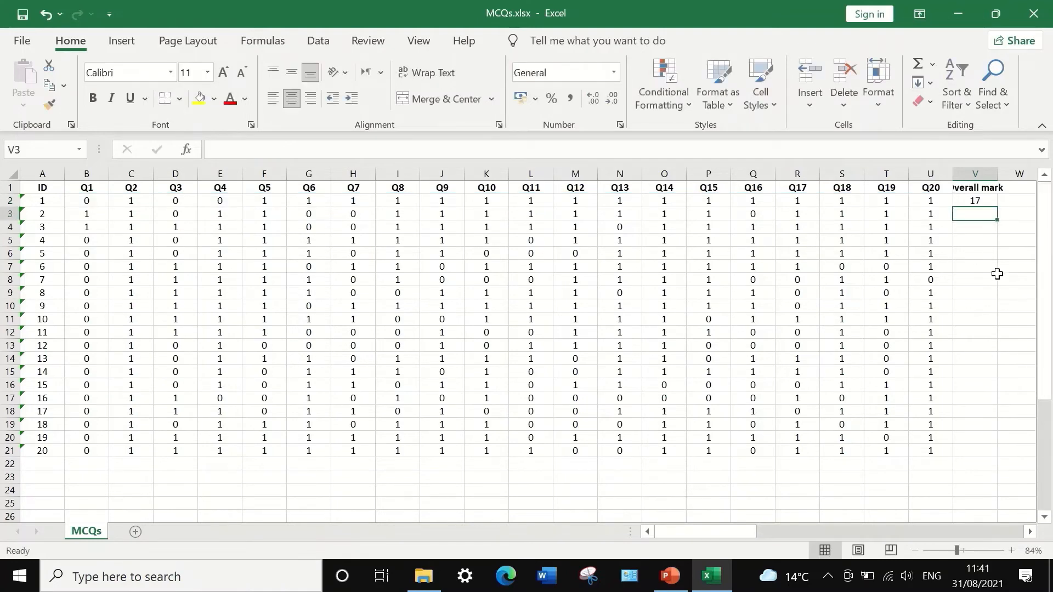
Fill the total formula from V2 down to V21 for all 20 students.
{"action": "left_click", "coordinate": [987, 200]}
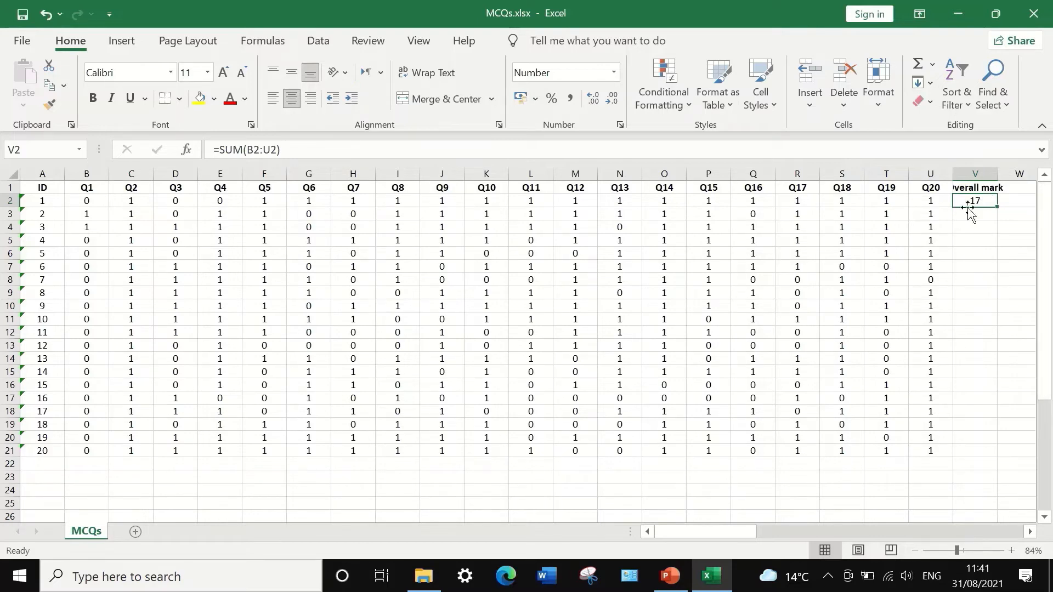
{"action": "left_click_drag", "start_coordinate": [997, 207], "coordinate": [981, 460]}
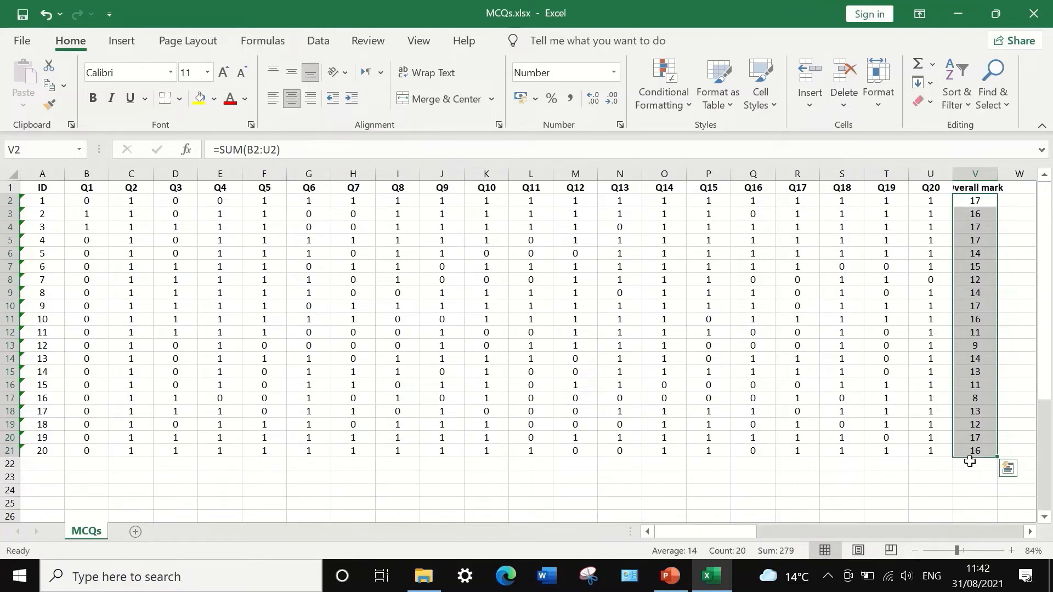
{"action": "left_click", "coordinate": [958, 489]}
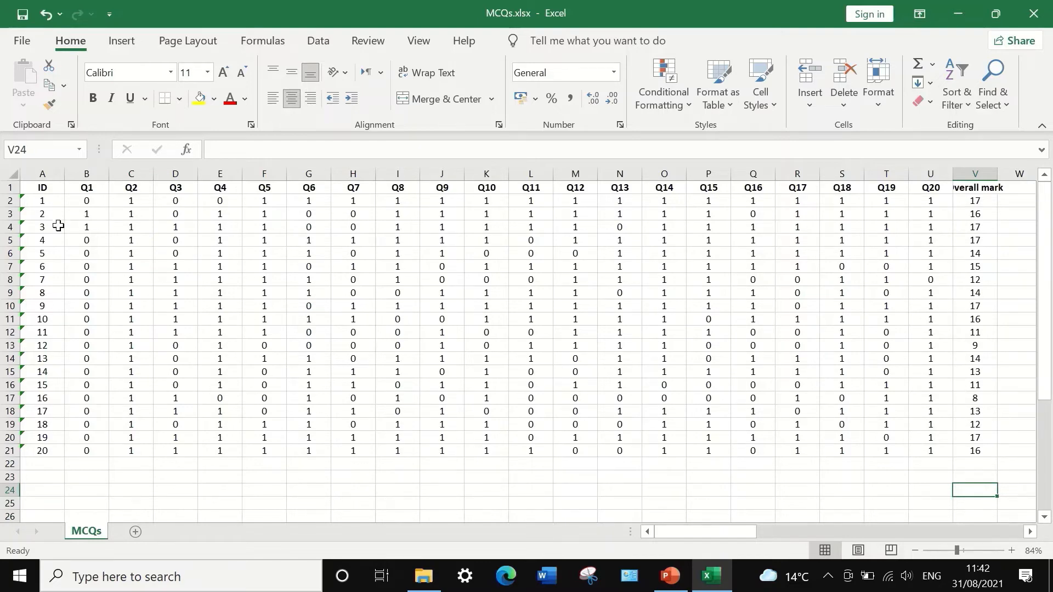
Sort the table A1:V21, headers included, by Overall mark from largest to smallest.
{"action": "left_click_drag", "start_coordinate": [40, 190], "coordinate": [982, 456]}
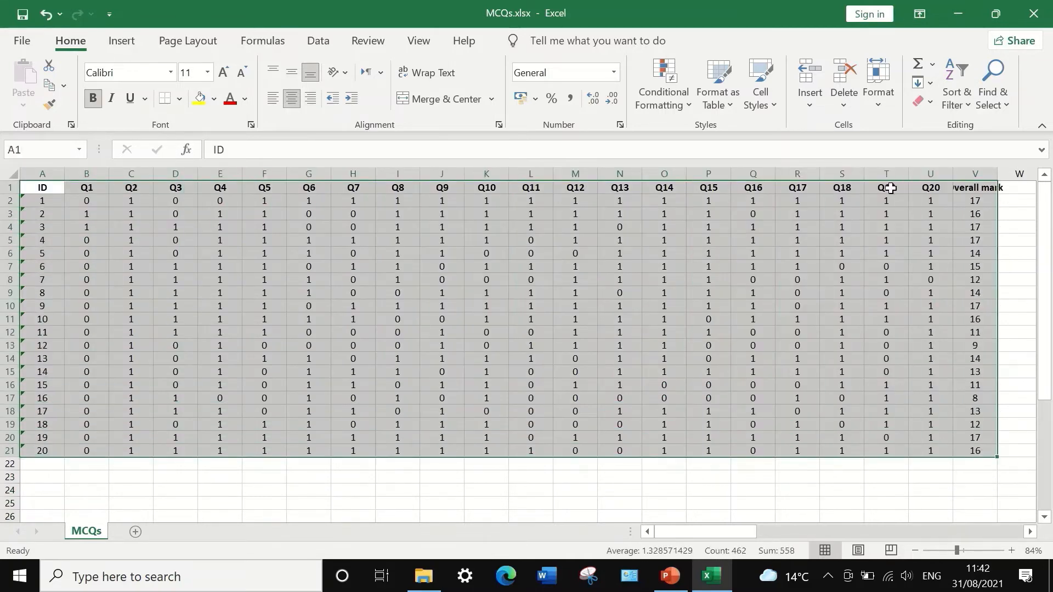
{"action": "left_click", "coordinate": [958, 90]}
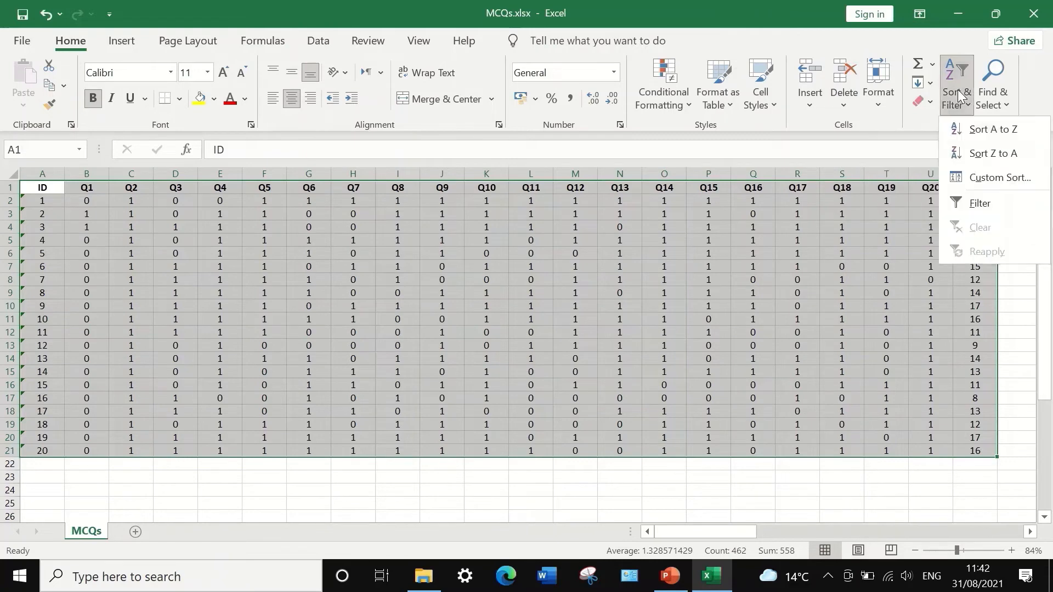
{"action": "left_click", "coordinate": [993, 177]}
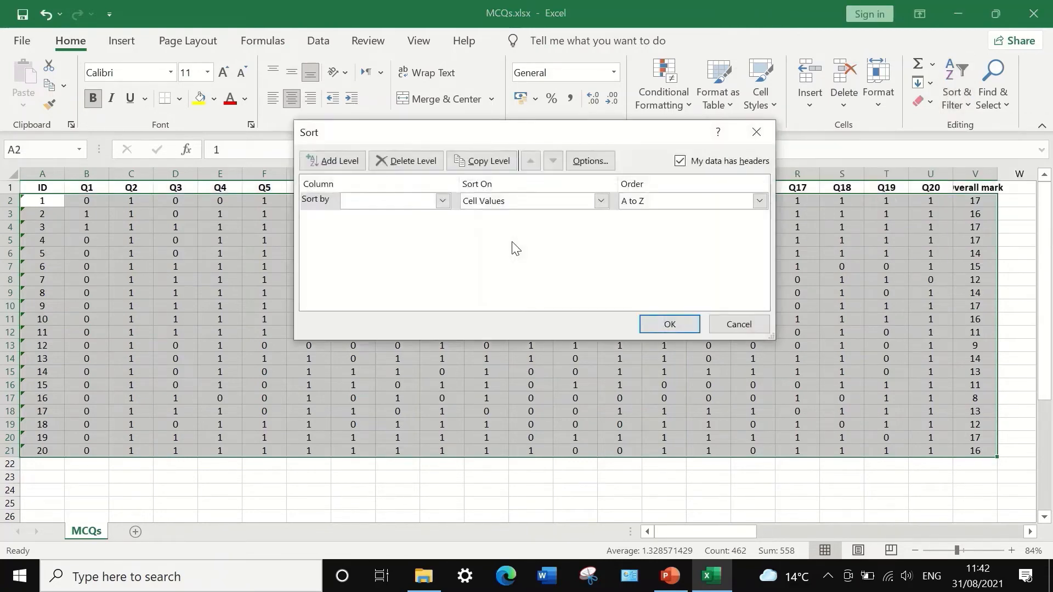
{"action": "left_click_drag", "start_coordinate": [552, 140], "coordinate": [488, 148]}
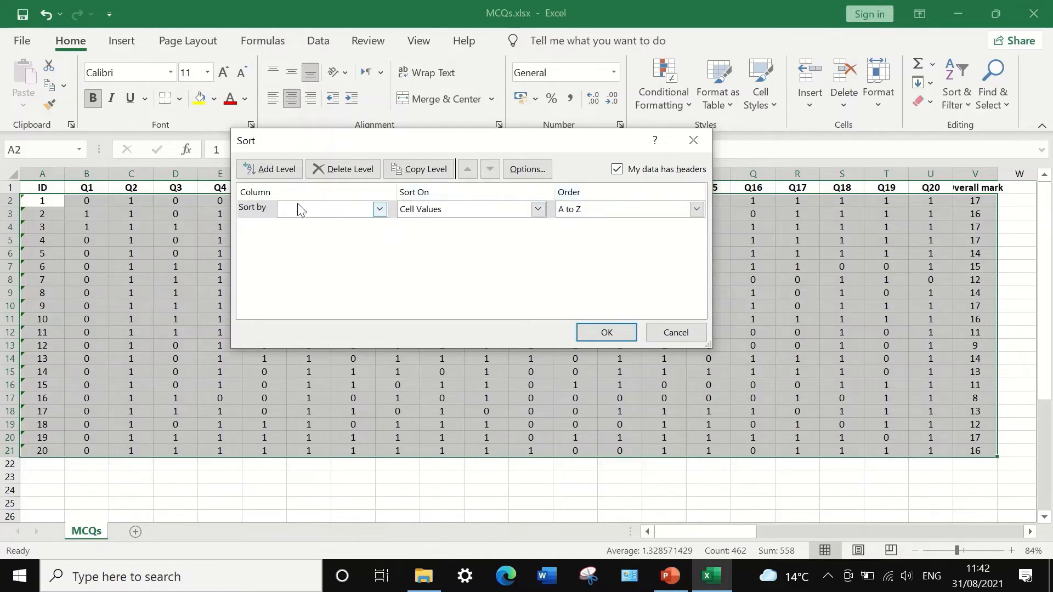
{"action": "left_click", "coordinate": [379, 209]}
{"action": "left_click_drag", "start_coordinate": [380, 238], "coordinate": [378, 303]}
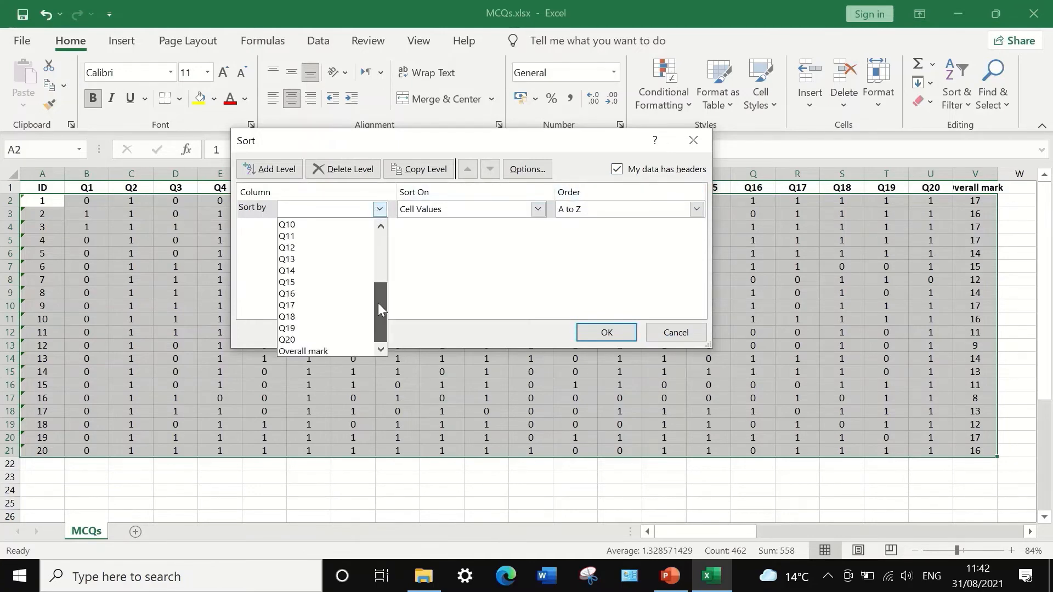
{"action": "left_click", "coordinate": [350, 351]}
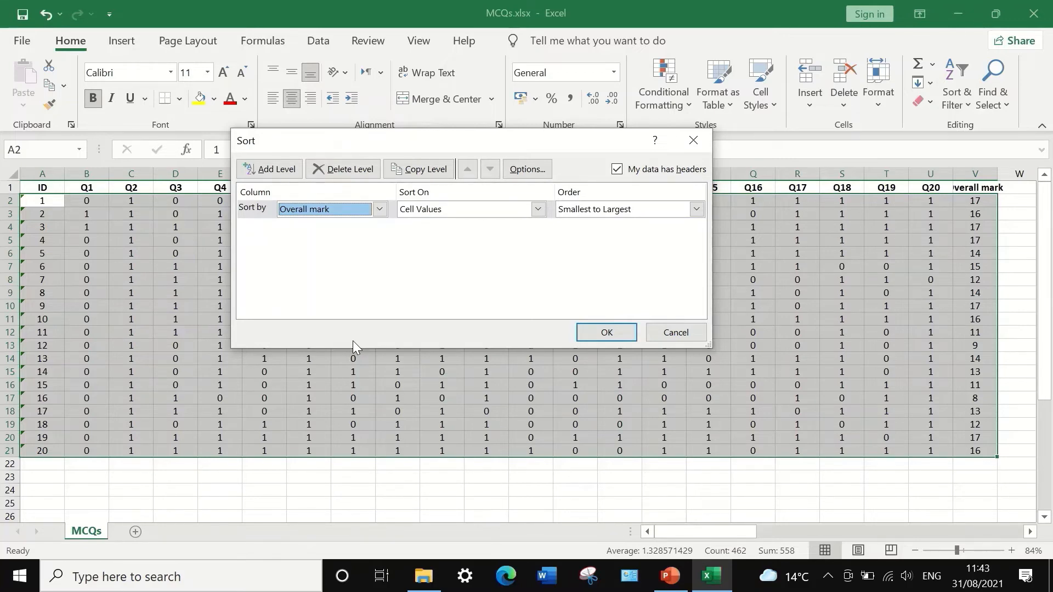
{"action": "left_click", "coordinate": [697, 209]}
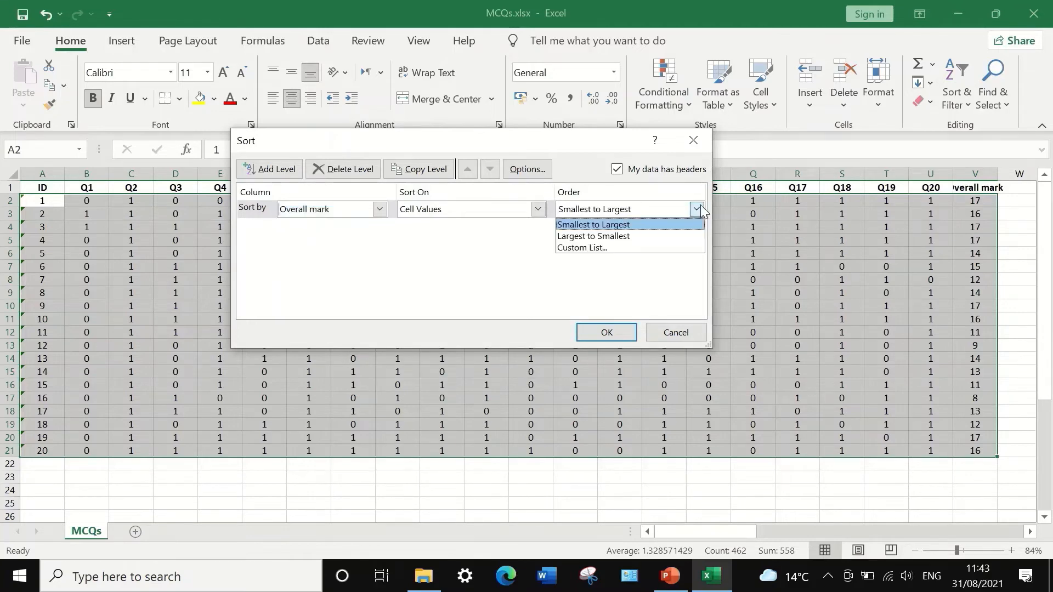
{"action": "left_click", "coordinate": [623, 236]}
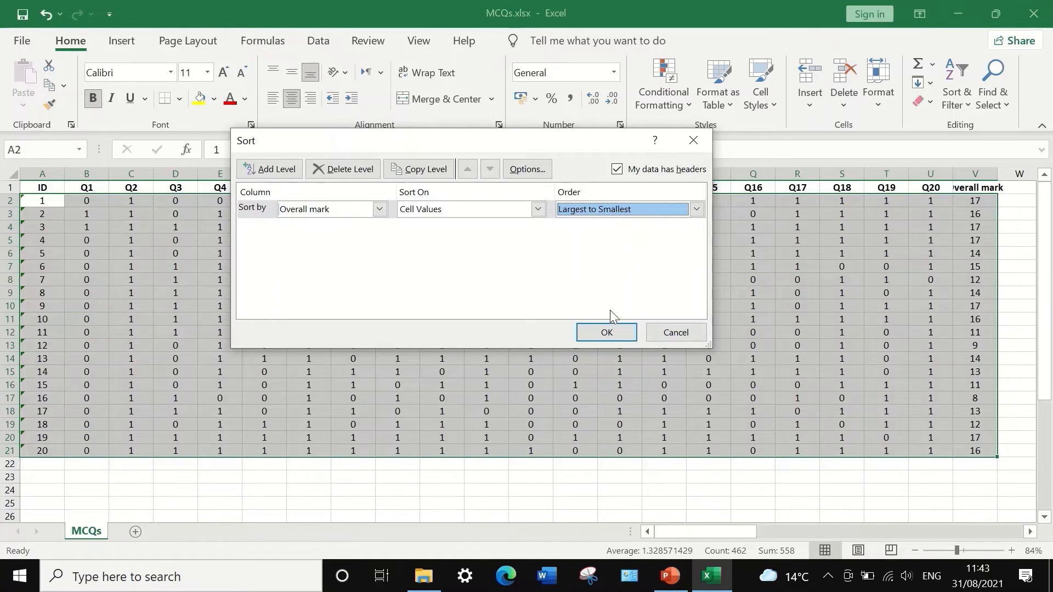
{"action": "left_click", "coordinate": [620, 330]}
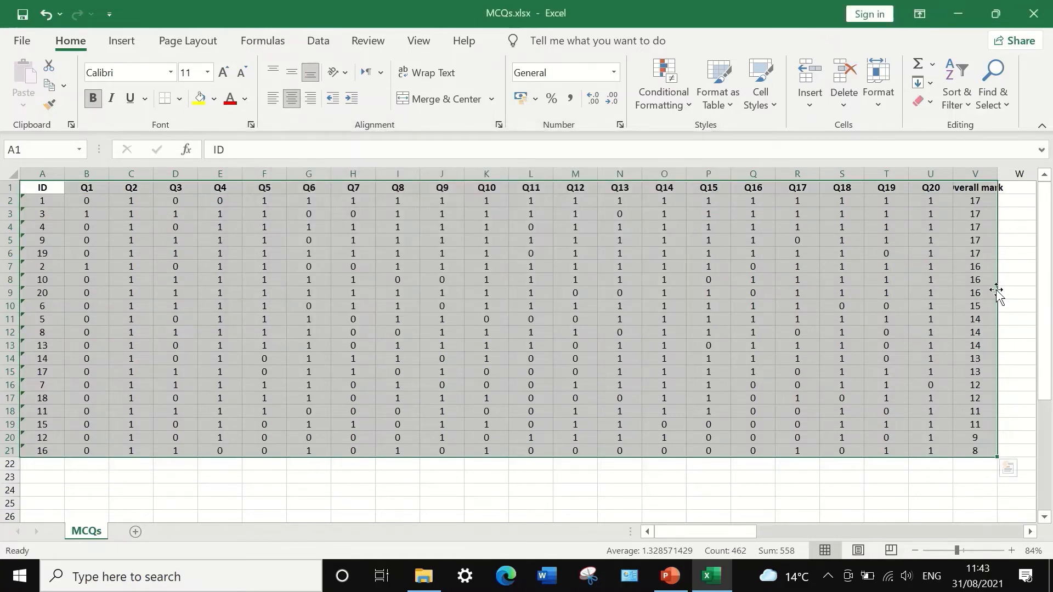
{"action": "left_click", "coordinate": [1018, 215]}
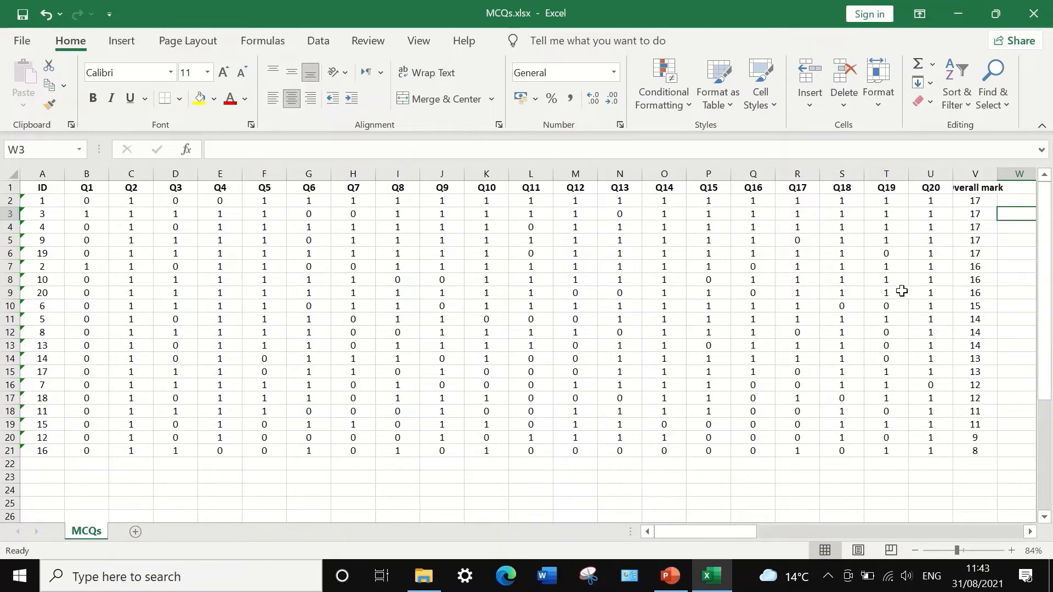
Enter the row labels UP, LG, ID and ID% in cells A23 to A26 below the student data.
{"action": "left_click", "coordinate": [50, 478]}
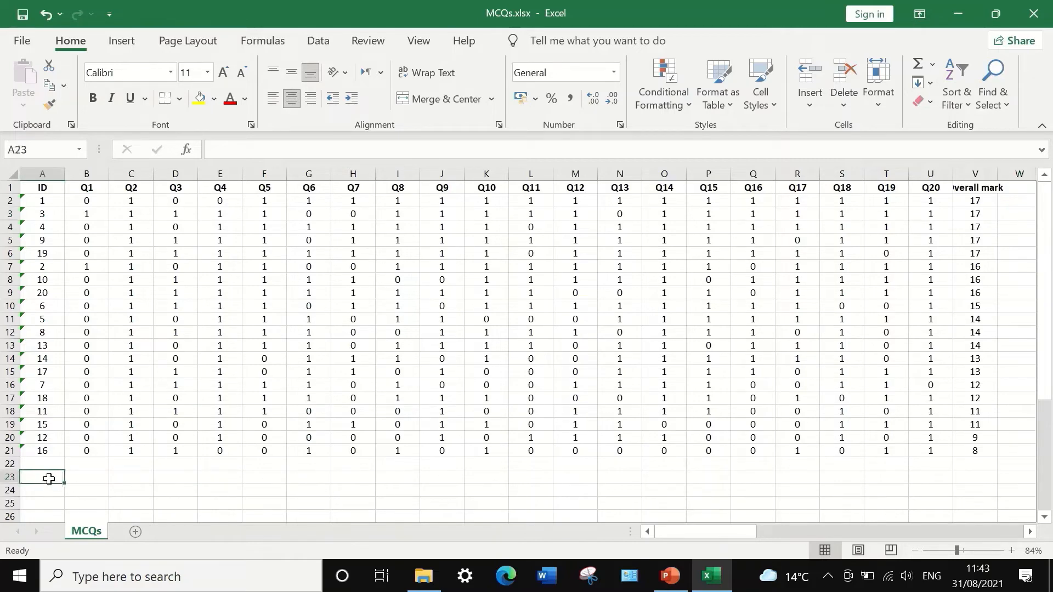
{"action": "type", "text": "UP"}
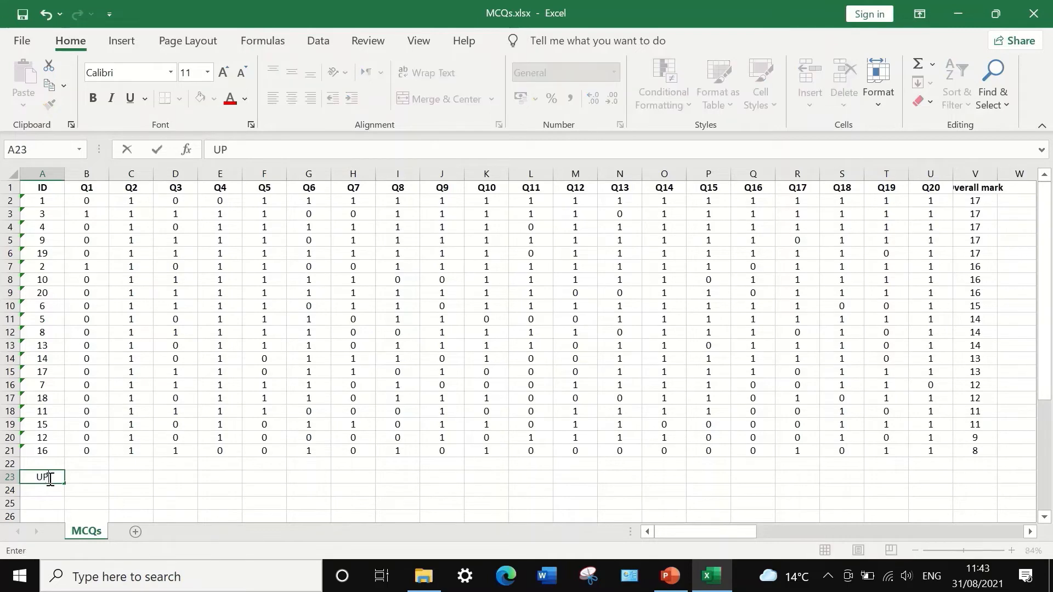
{"action": "key", "text": "ctrl+Return"}
{"action": "key", "text": "Return"}
{"action": "type", "text": "LG"}
{"action": "key", "text": "Return"}
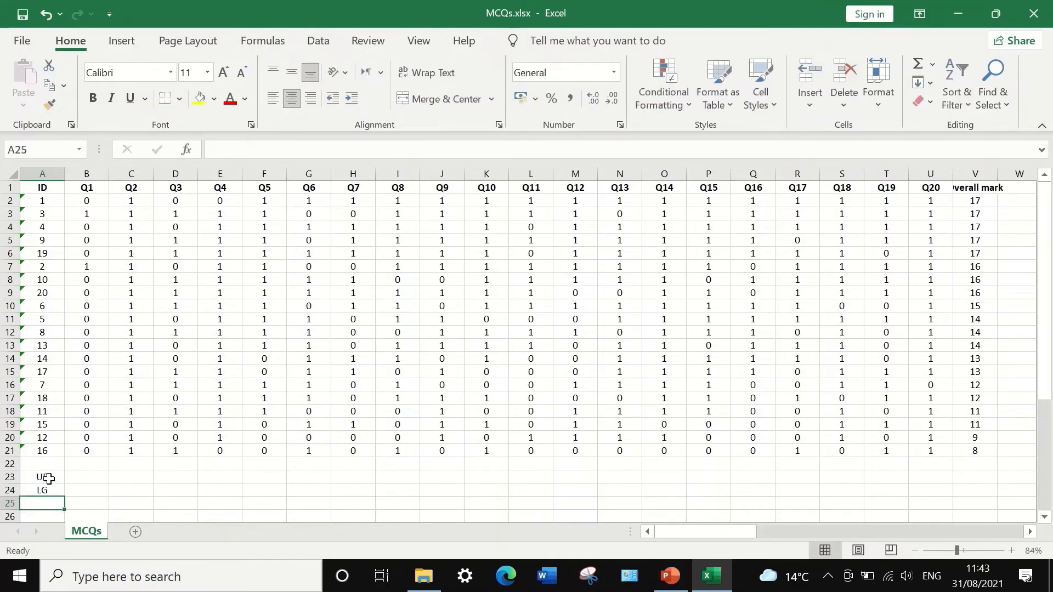
{"action": "type", "text": "ID"}
{"action": "key", "text": "Return"}
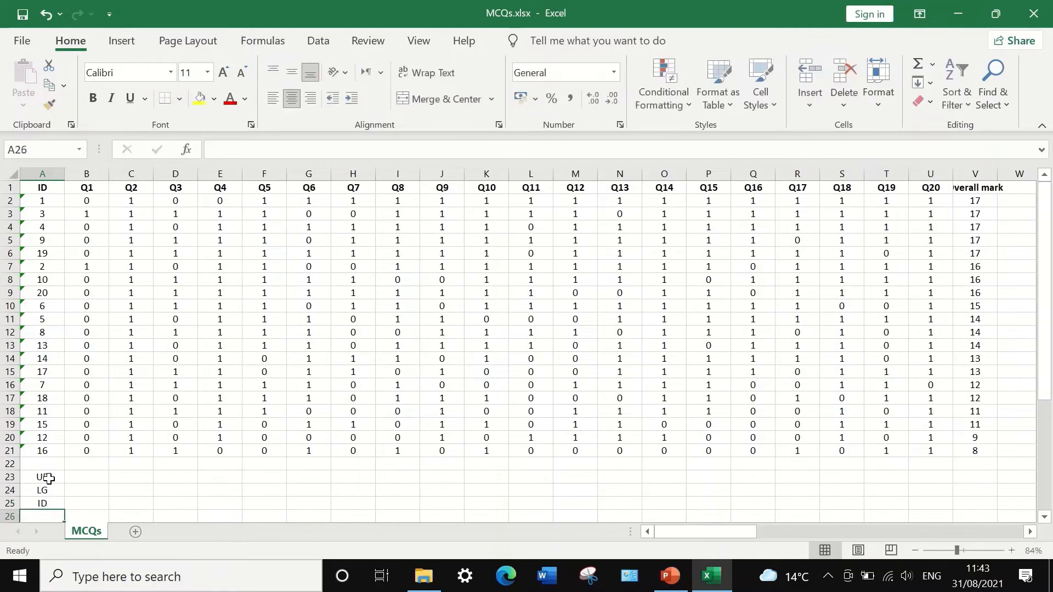
{"action": "type", "text": "ID"}
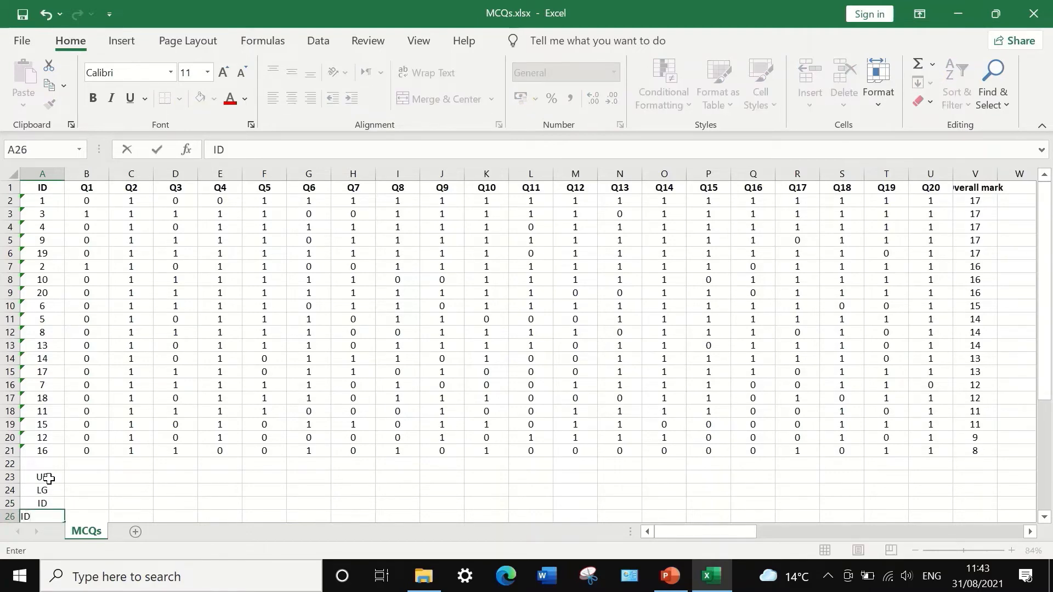
{"action": "type", "text": "%"}
{"action": "key", "text": "Return"}
{"action": "scroll", "coordinate": [79, 480], "scroll_direction": "down", "scroll_amount": 1}
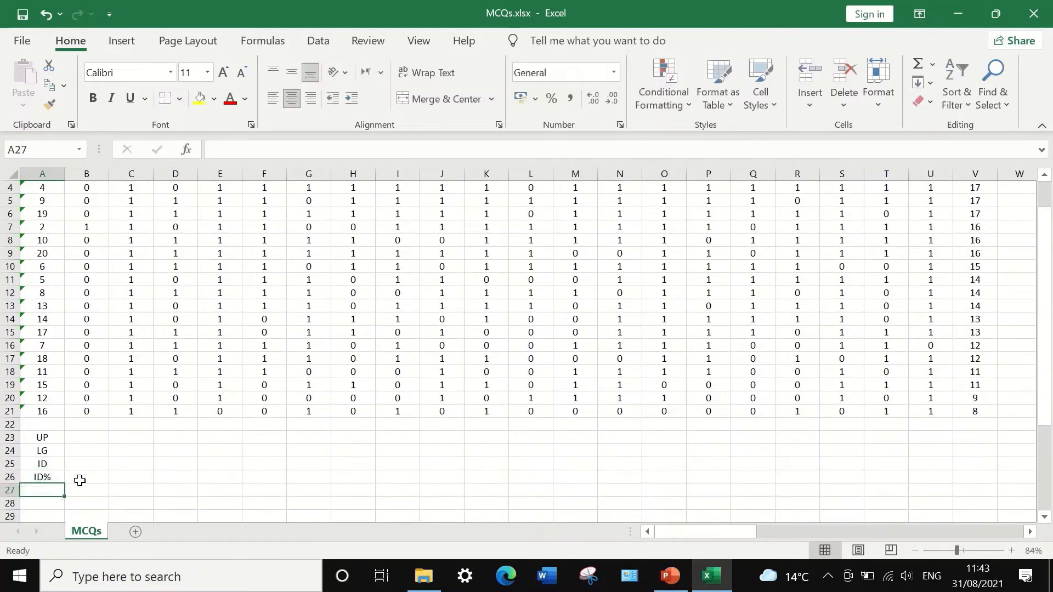
Work out 27% of the 20 students by computing 20 × 0.27 in Calculator, and close it again.
{"action": "scroll", "coordinate": [115, 448], "scroll_direction": "up", "scroll_amount": 1}
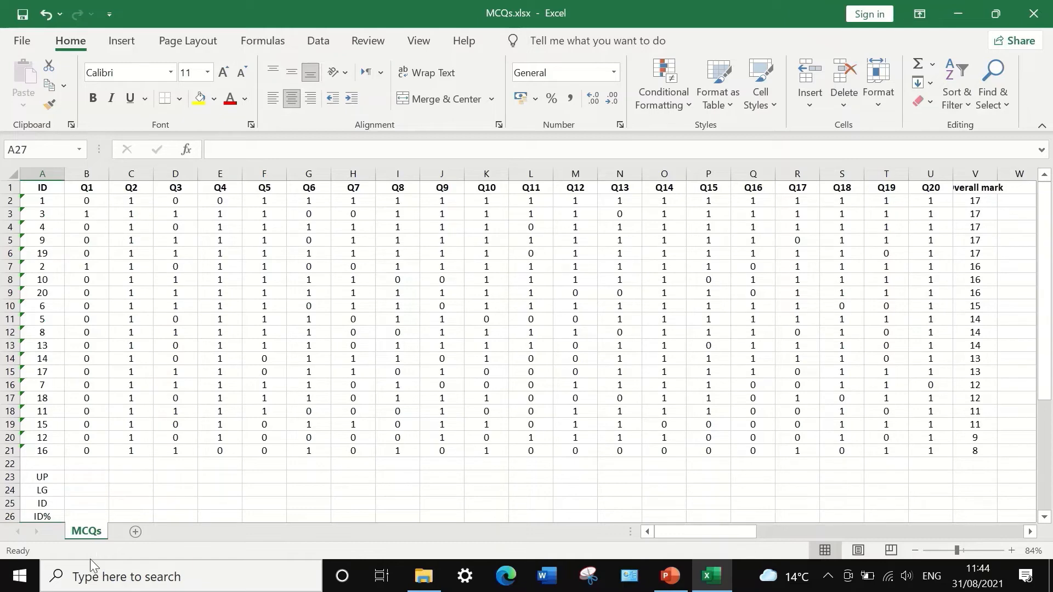
{"action": "left_click", "coordinate": [123, 583]}
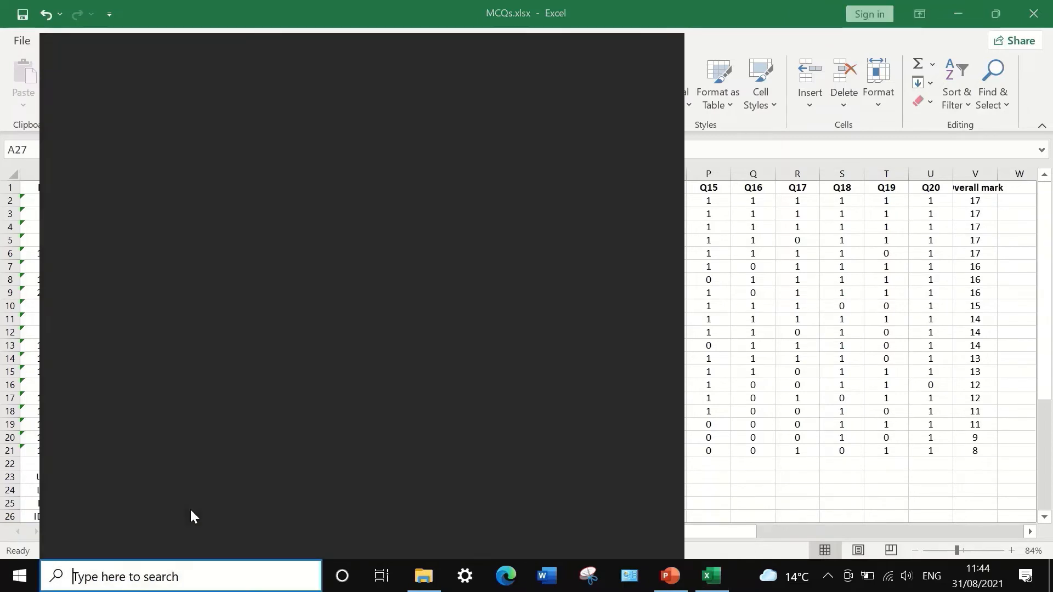
{"action": "left_click", "coordinate": [109, 274]}
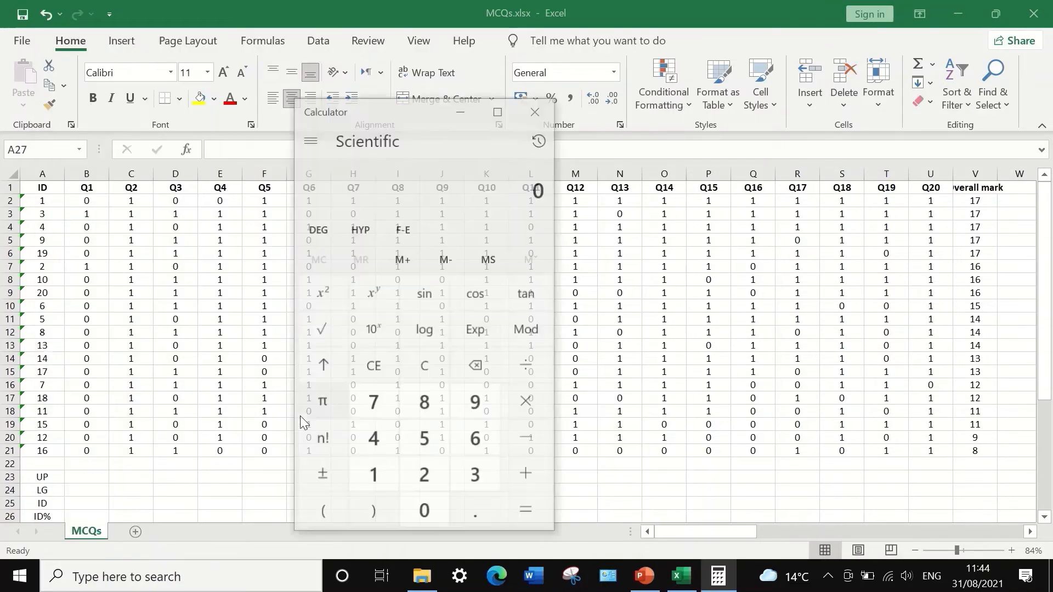
{"action": "left_click", "coordinate": [426, 477]}
{"action": "left_click", "coordinate": [423, 513]}
{"action": "left_click", "coordinate": [529, 416]}
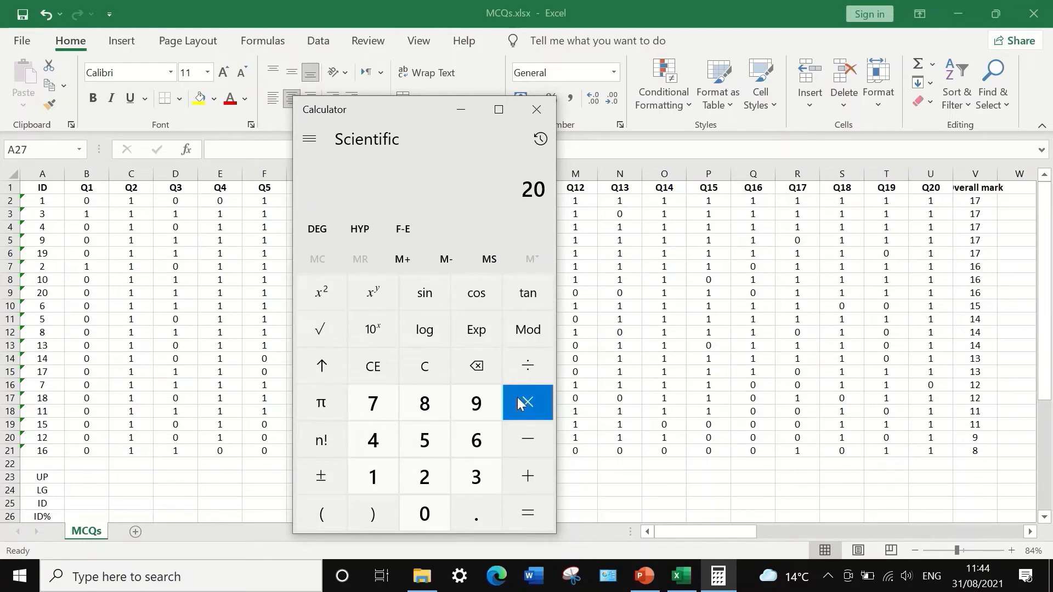
{"action": "left_click", "coordinate": [518, 403]}
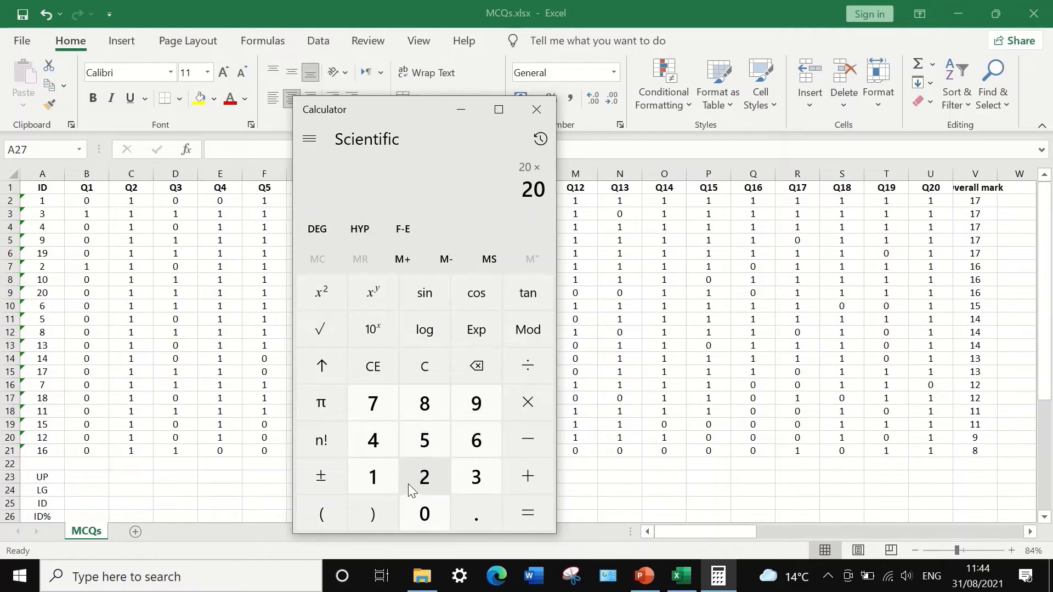
{"action": "left_click", "coordinate": [476, 504]}
{"action": "left_click", "coordinate": [434, 481]}
{"action": "left_click", "coordinate": [373, 405]}
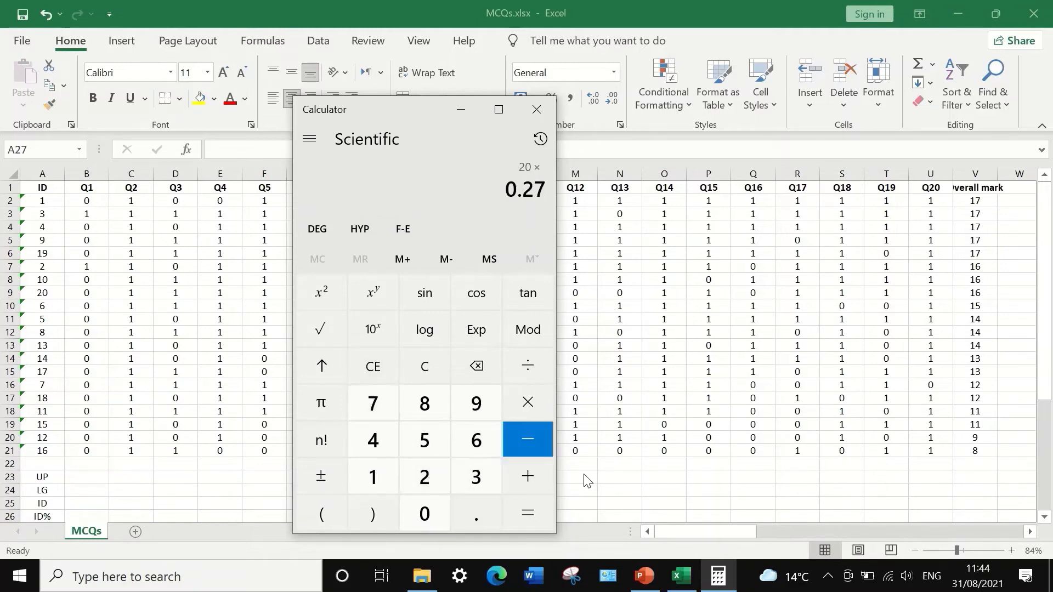
{"action": "left_click", "coordinate": [523, 511]}
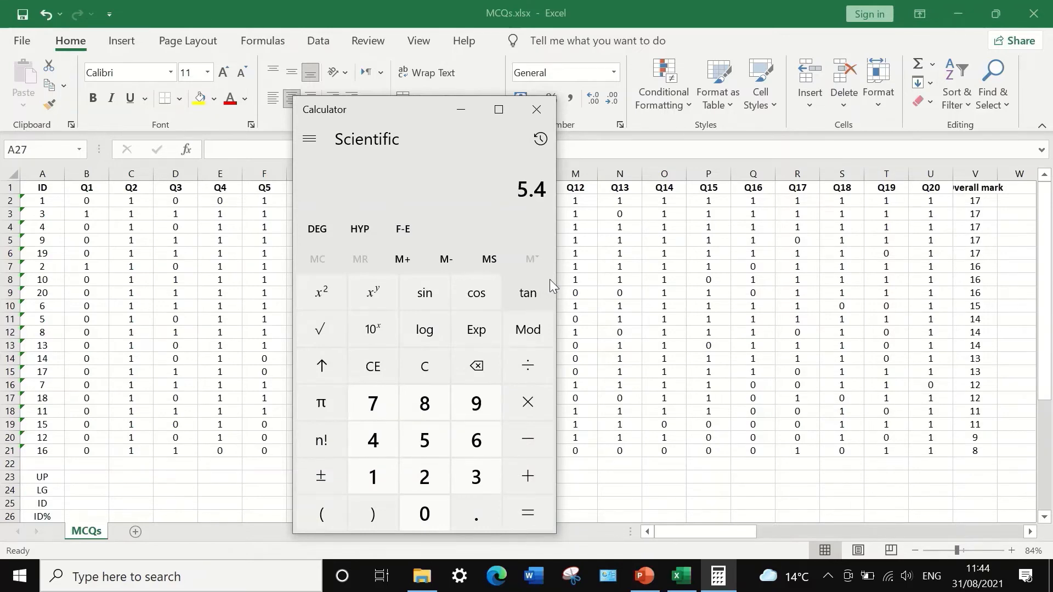
{"action": "left_click", "coordinate": [536, 110]}
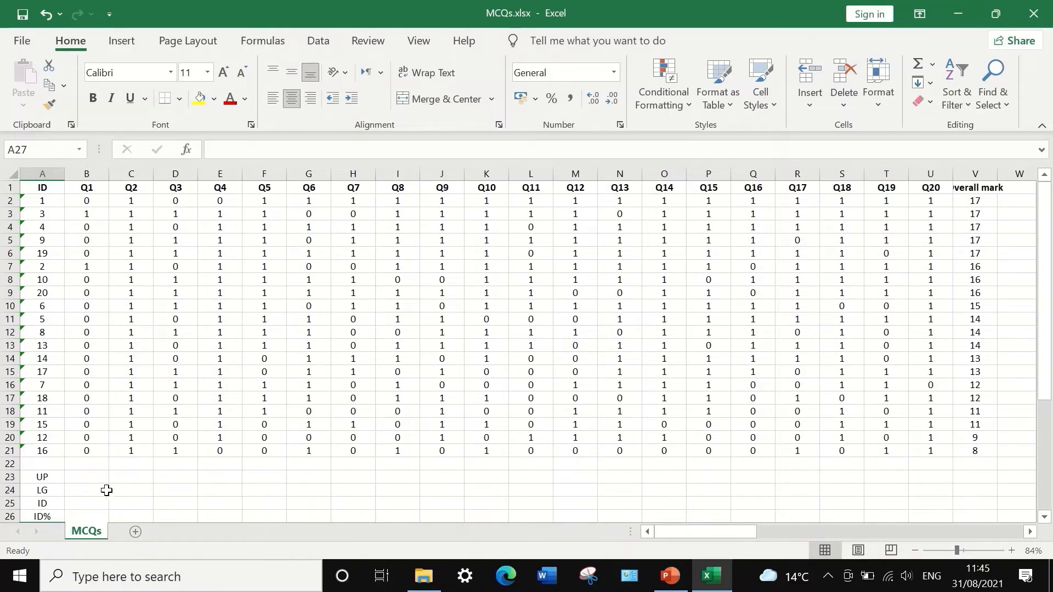
Fill rows 2 to 7, the six highest-scoring students, with the standard light green colour.
{"action": "left_click", "coordinate": [83, 479]}
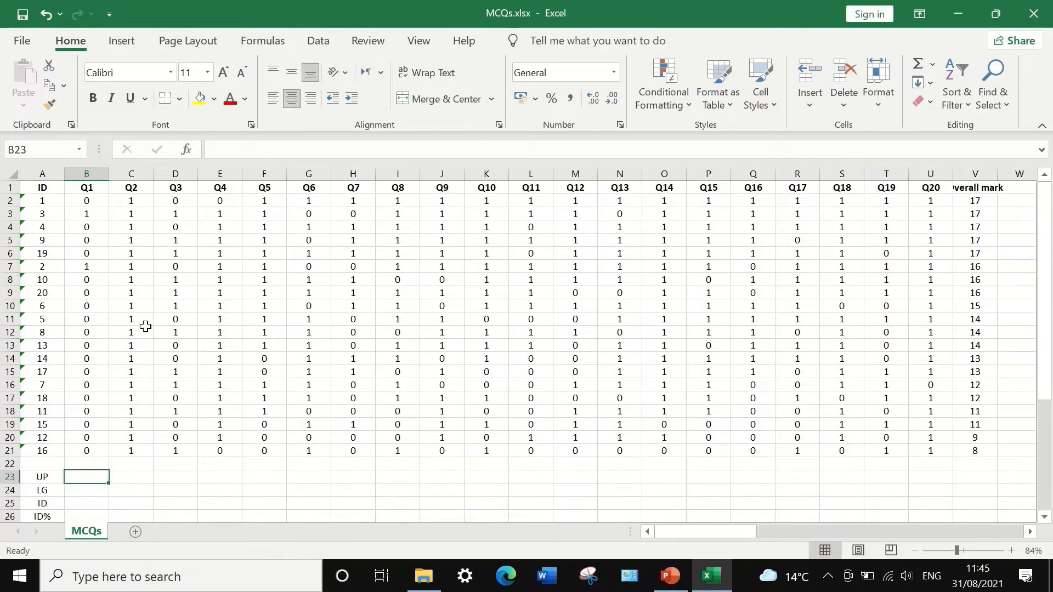
{"action": "left_click", "coordinate": [10, 201]}
{"action": "left_click_drag", "start_coordinate": [9, 201], "coordinate": [15, 269]}
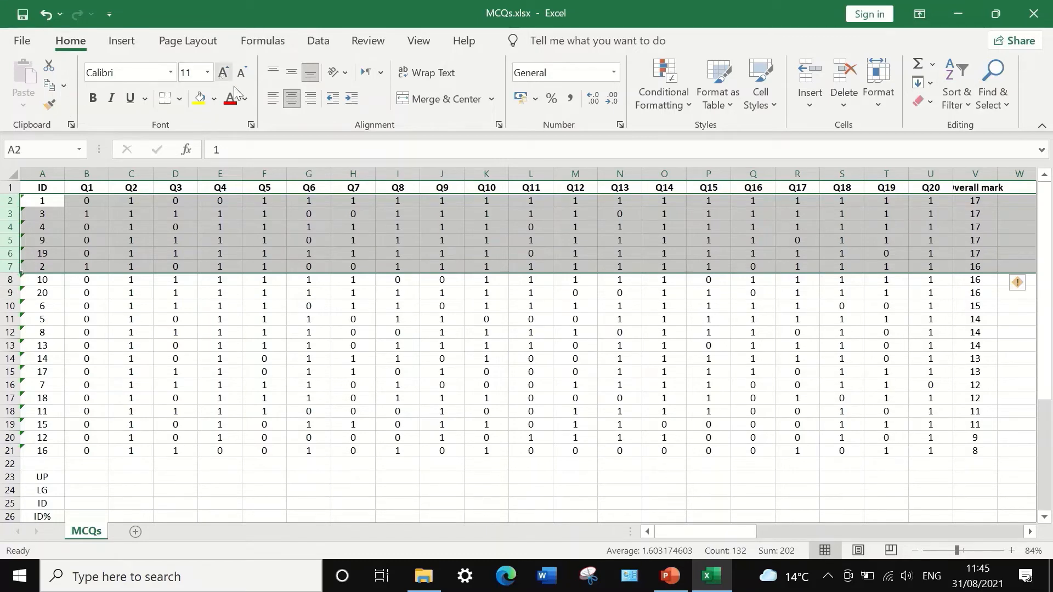
{"action": "left_click", "coordinate": [214, 98]}
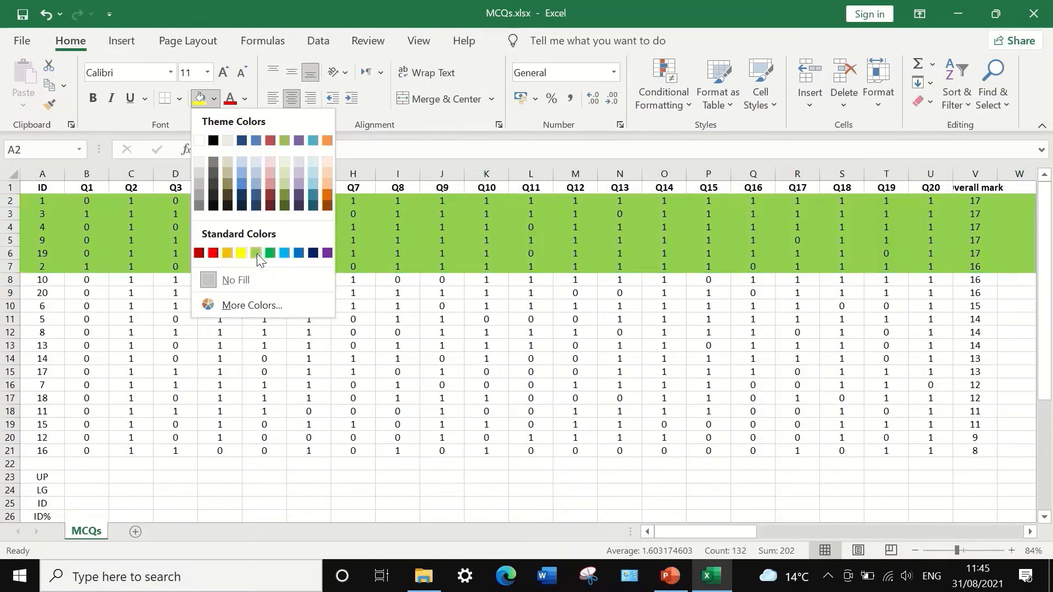
{"action": "left_click", "coordinate": [256, 253]}
Select rows 16 to 21, the six lowest-scoring students.
{"action": "left_click_drag", "start_coordinate": [9, 451], "coordinate": [12, 402]}
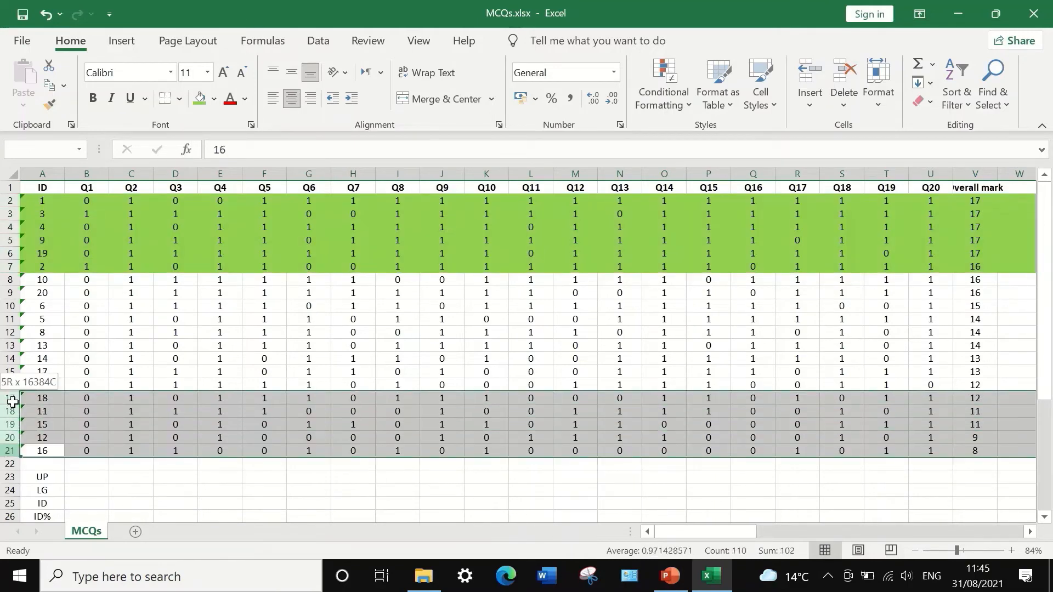
{"action": "left_click_drag", "start_coordinate": [12, 397], "coordinate": [11, 385]}
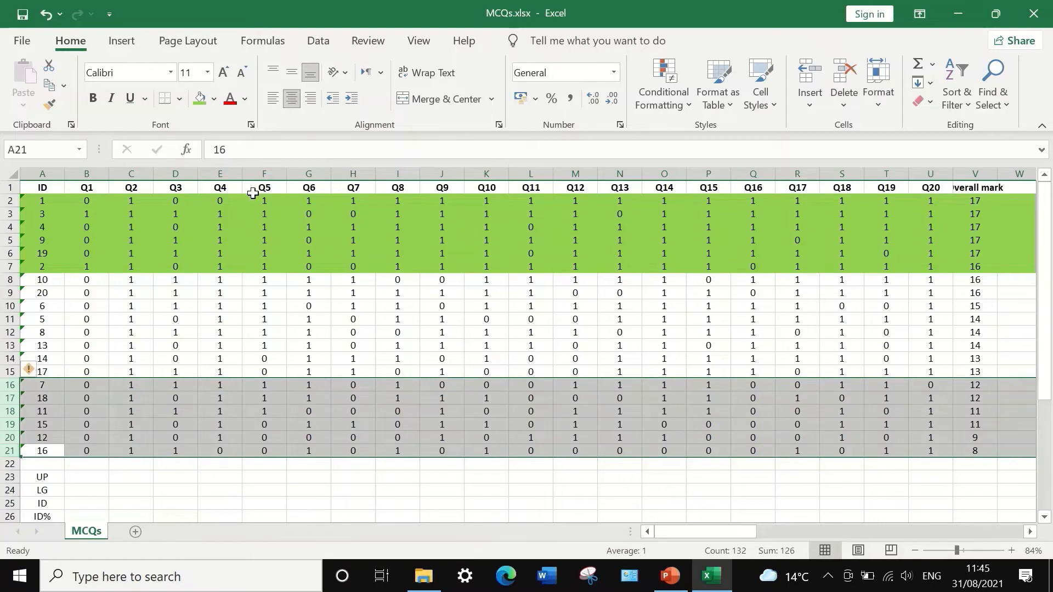
{"action": "left_click", "coordinate": [244, 99]}
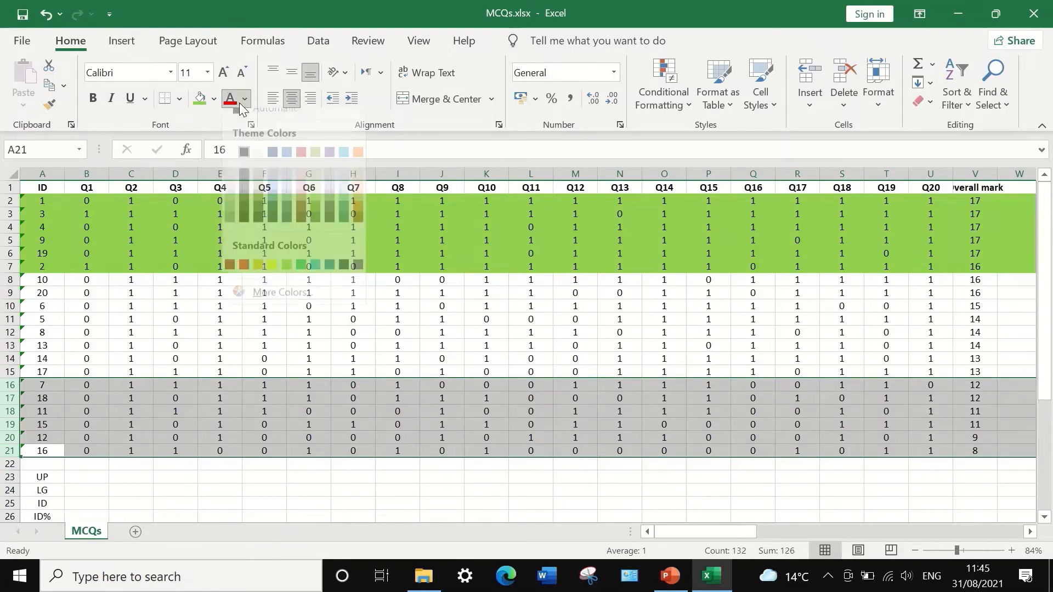
{"action": "left_click", "coordinate": [243, 278]}
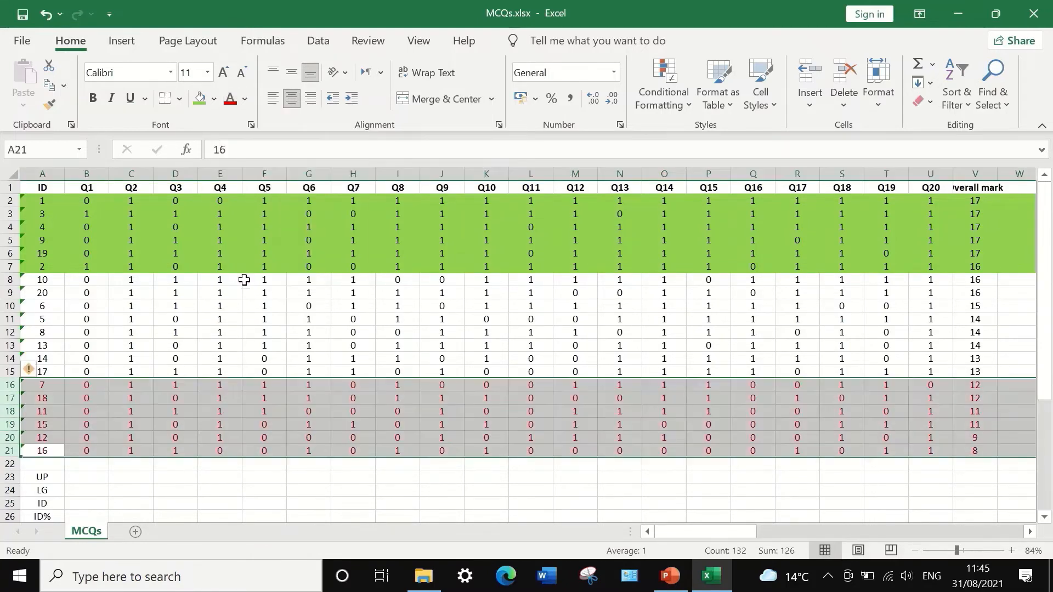
{"action": "left_click", "coordinate": [244, 99]}
{"action": "left_click", "coordinate": [258, 115]}
Fill the selected rows 16 to 21 with the standard red colour.
{"action": "left_click", "coordinate": [214, 100]}
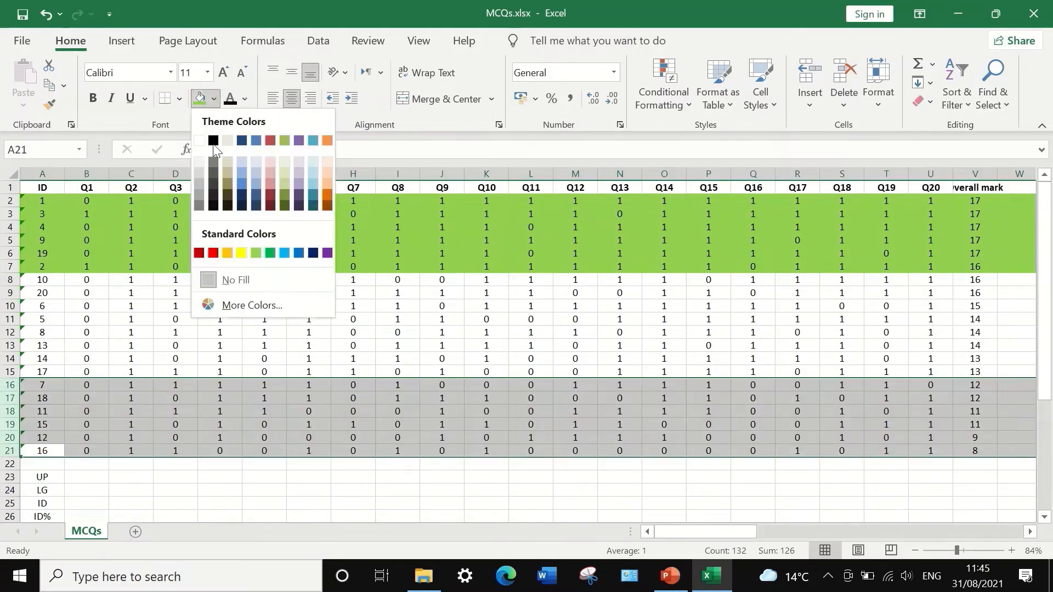
{"action": "left_click", "coordinate": [213, 252]}
{"action": "left_click", "coordinate": [214, 489]}
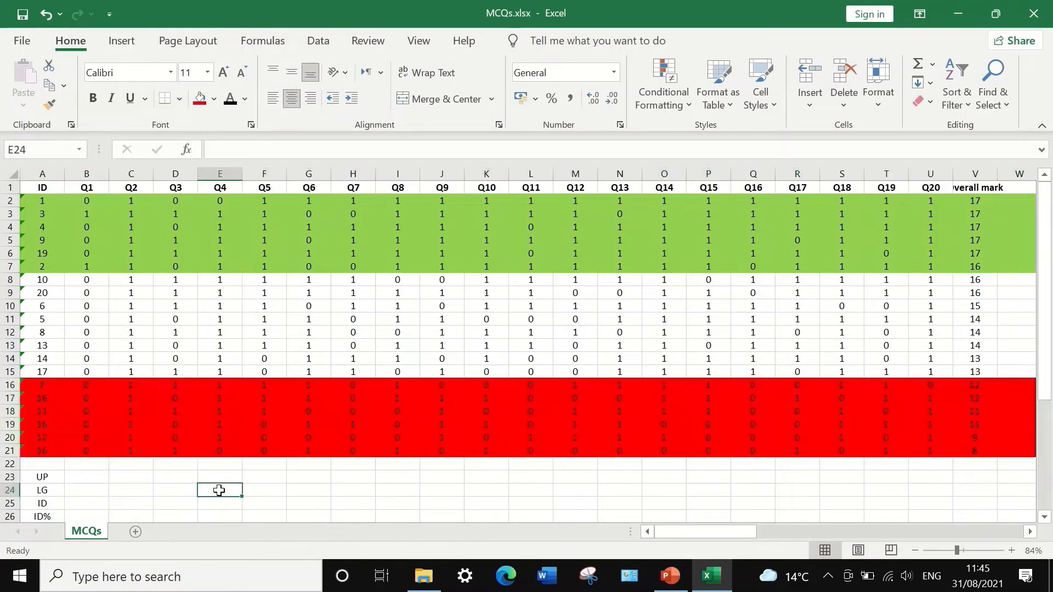
Enter the upper-group formula =(SUM(B2:B7))/6 for Q1 in cell B23.
{"action": "scroll", "coordinate": [214, 452], "scroll_direction": "down", "scroll_amount": 1}
{"action": "scroll", "coordinate": [212, 444], "scroll_direction": "up", "scroll_amount": 1}
{"action": "left_click", "coordinate": [87, 479]}
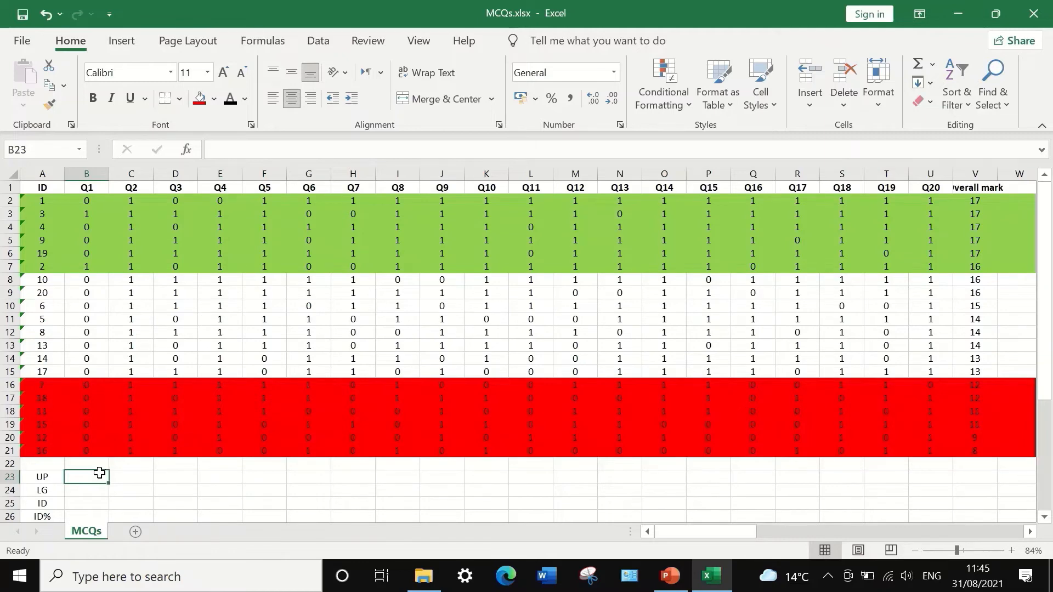
{"action": "type", "text": "="}
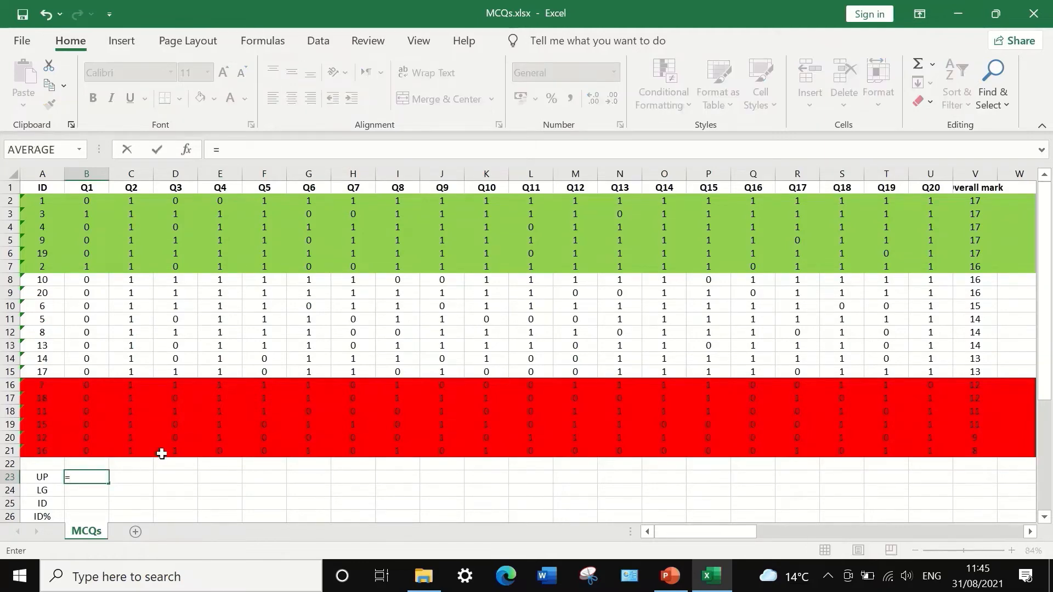
{"action": "type", "text": "SU"}
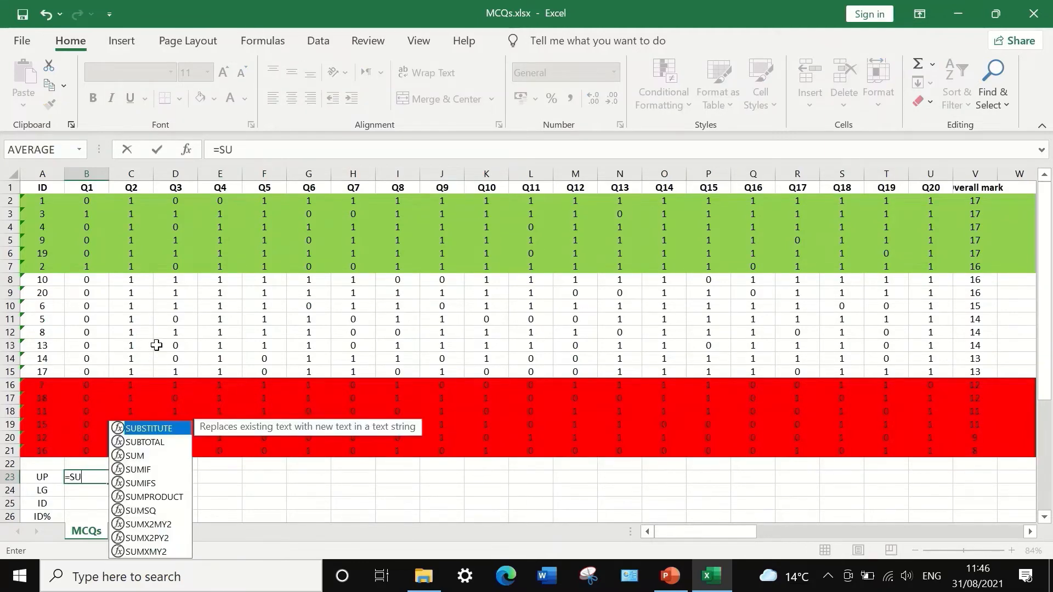
{"action": "type", "text": "M"}
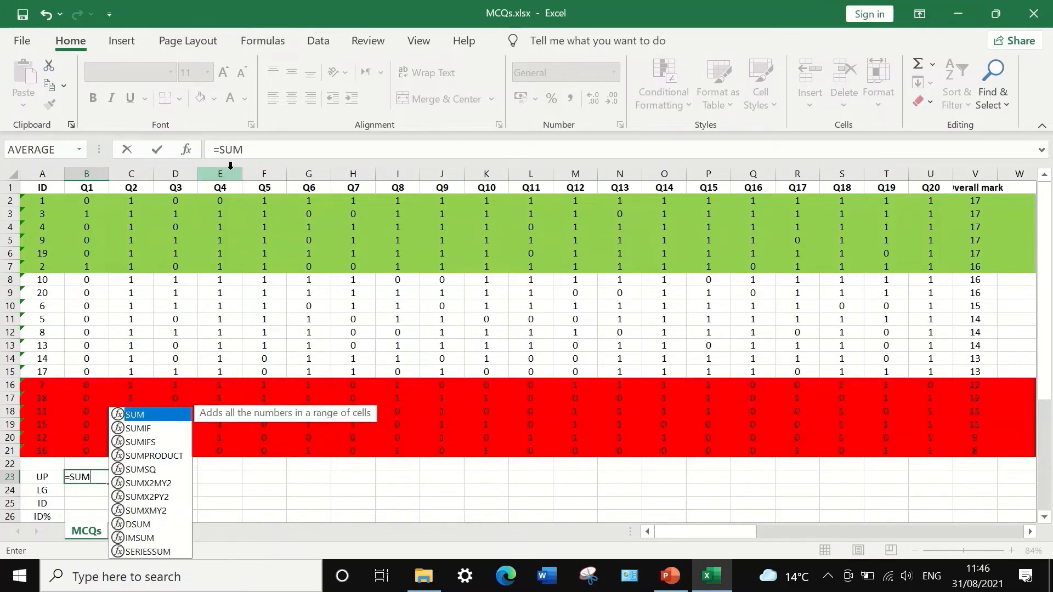
{"action": "double_click", "coordinate": [153, 413]}
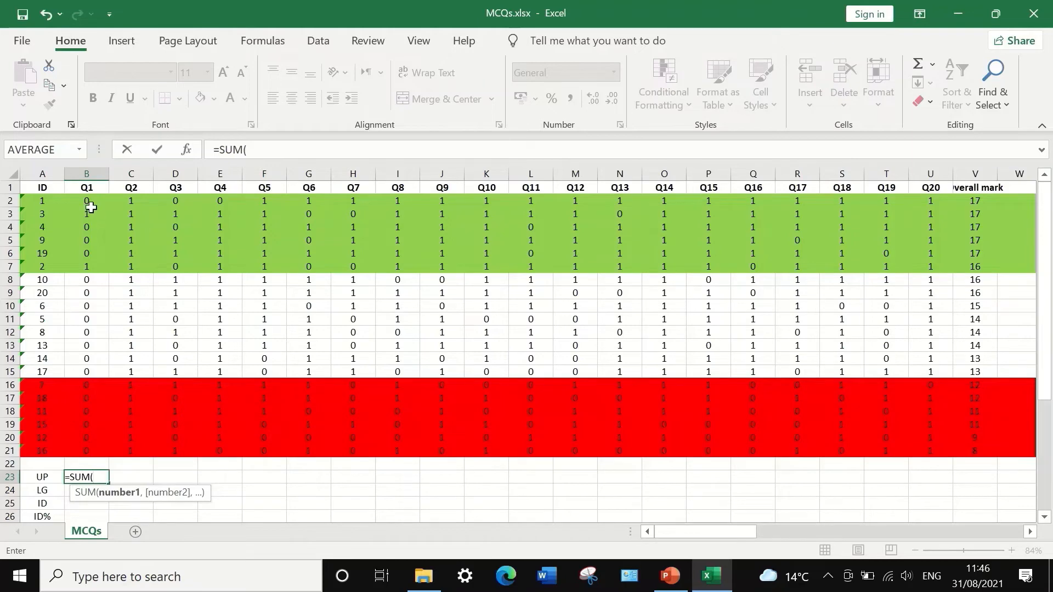
{"action": "left_click_drag", "start_coordinate": [88, 202], "coordinate": [82, 261]}
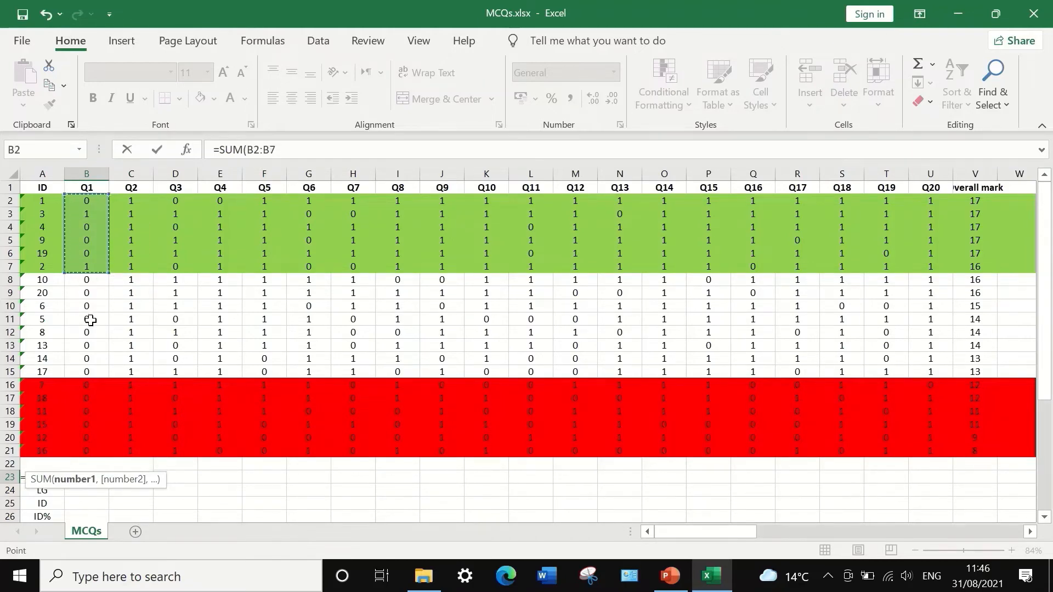
{"action": "left_click", "coordinate": [291, 147]}
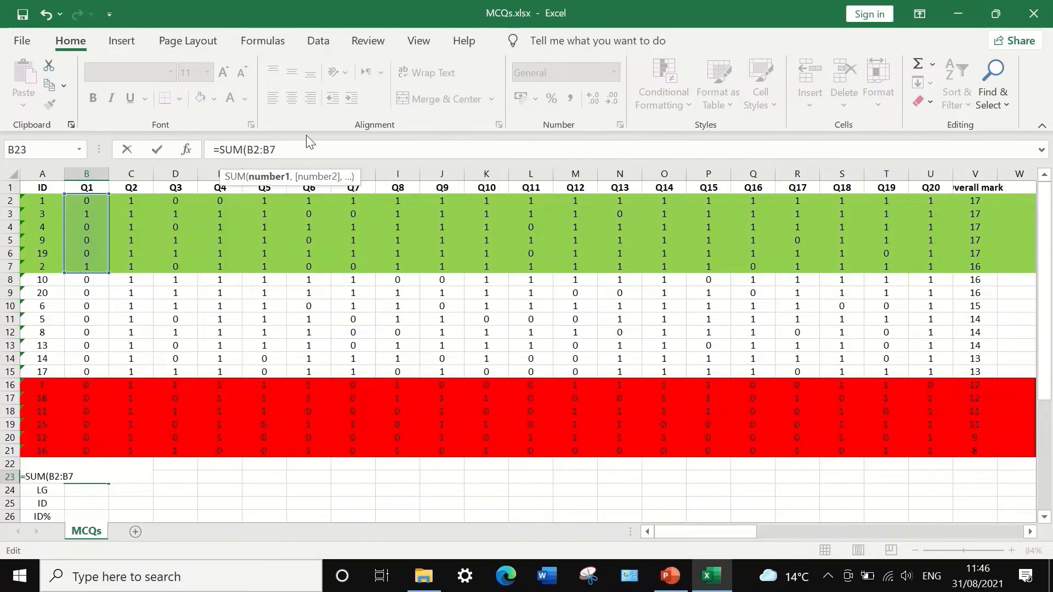
{"action": "type", "text": ")"}
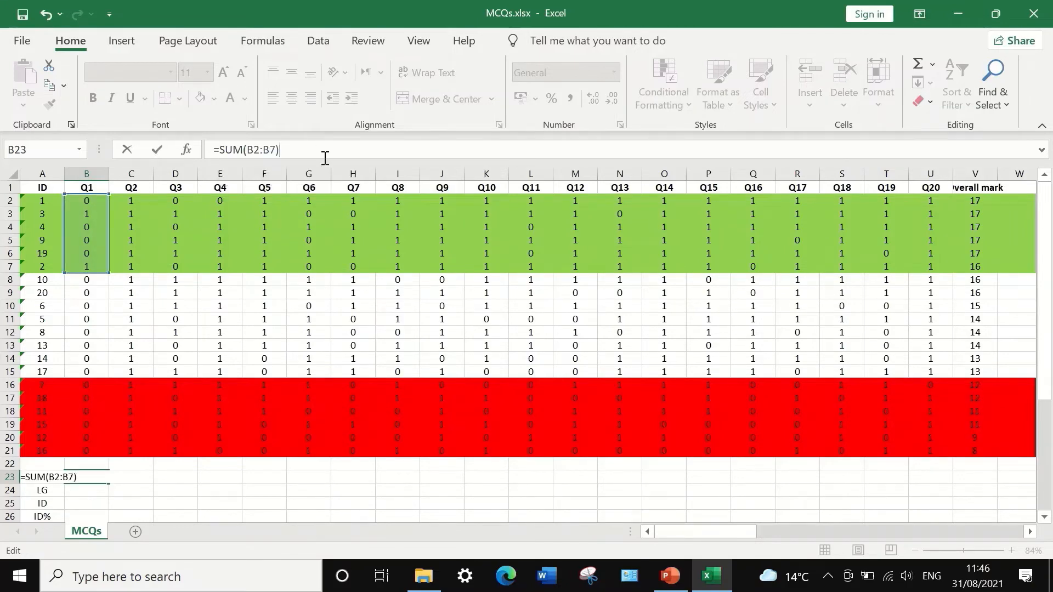
{"action": "left_click", "coordinate": [219, 147]}
{"action": "type", "text": "("}
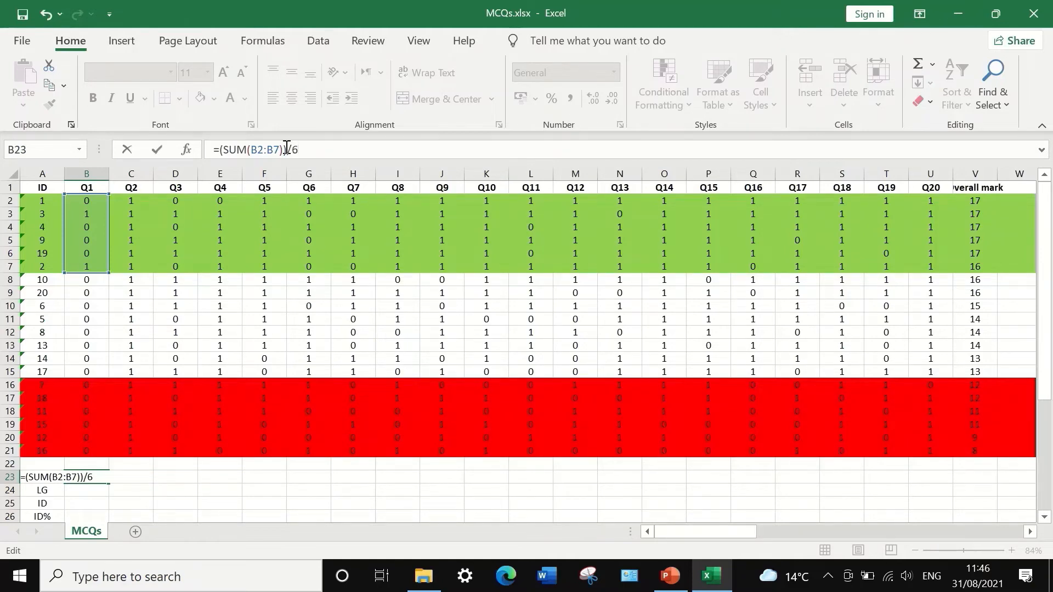
{"action": "key", "text": "Return"}
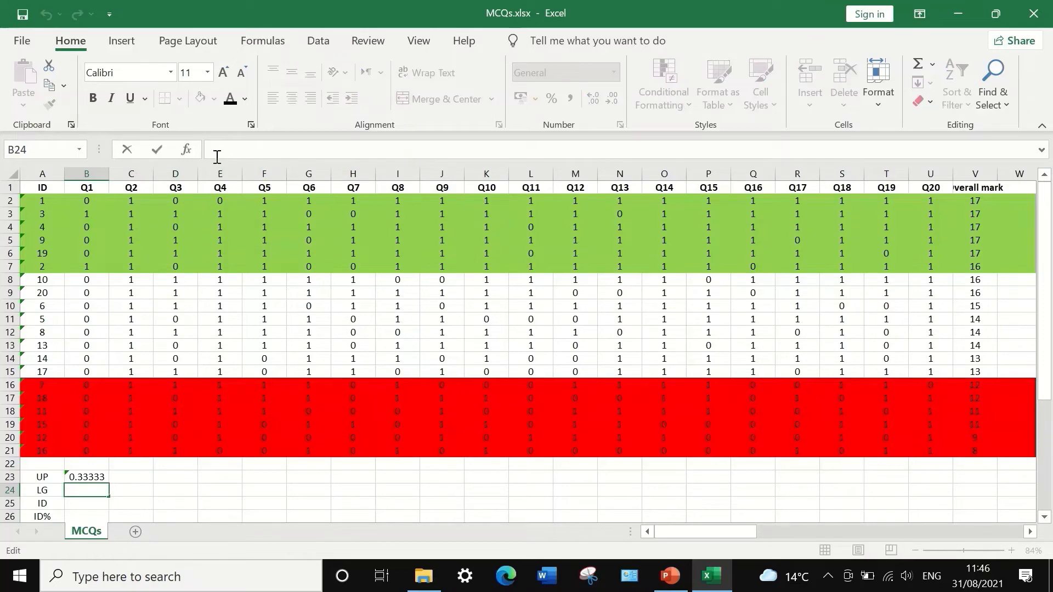
Enter the lower-group formula =(SUM(B16:B21))/6 for Q1 in cell B24.
{"action": "type", "text": "="}
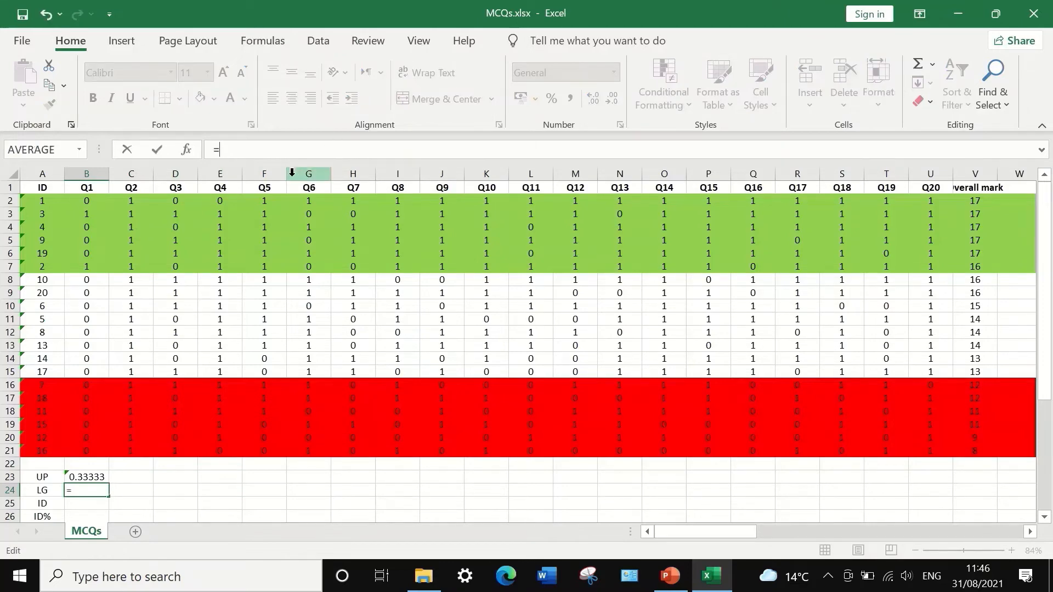
{"action": "type", "text": "SUM"}
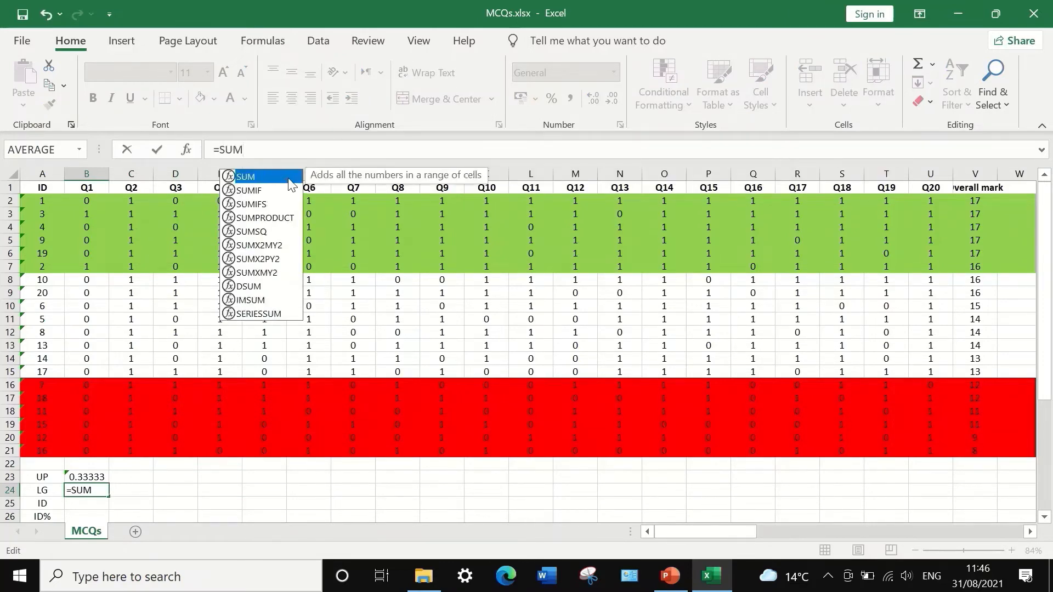
{"action": "double_click", "coordinate": [245, 176]}
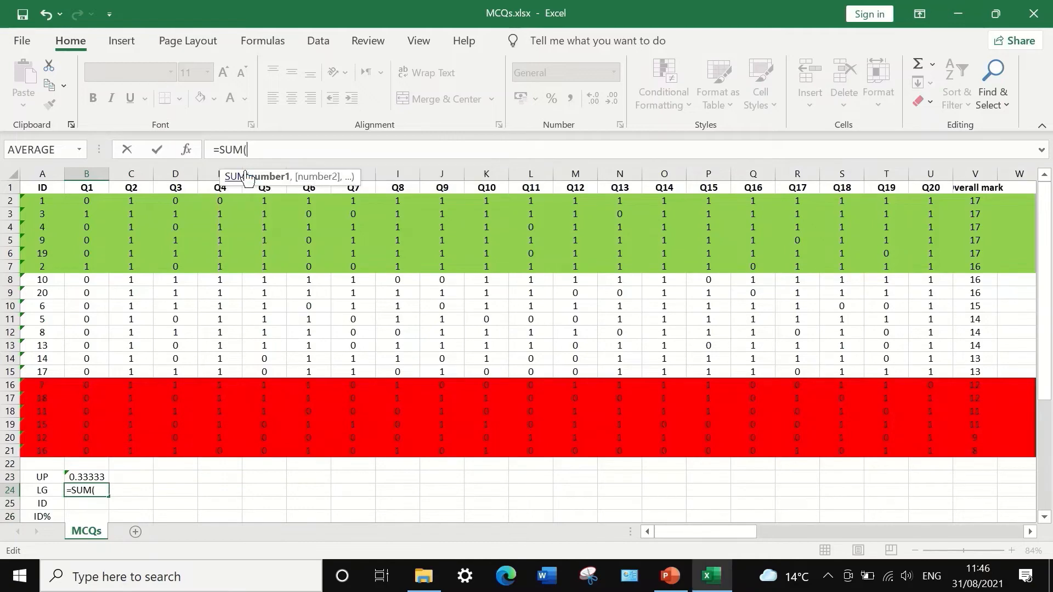
{"action": "left_click_drag", "start_coordinate": [91, 380], "coordinate": [86, 449]}
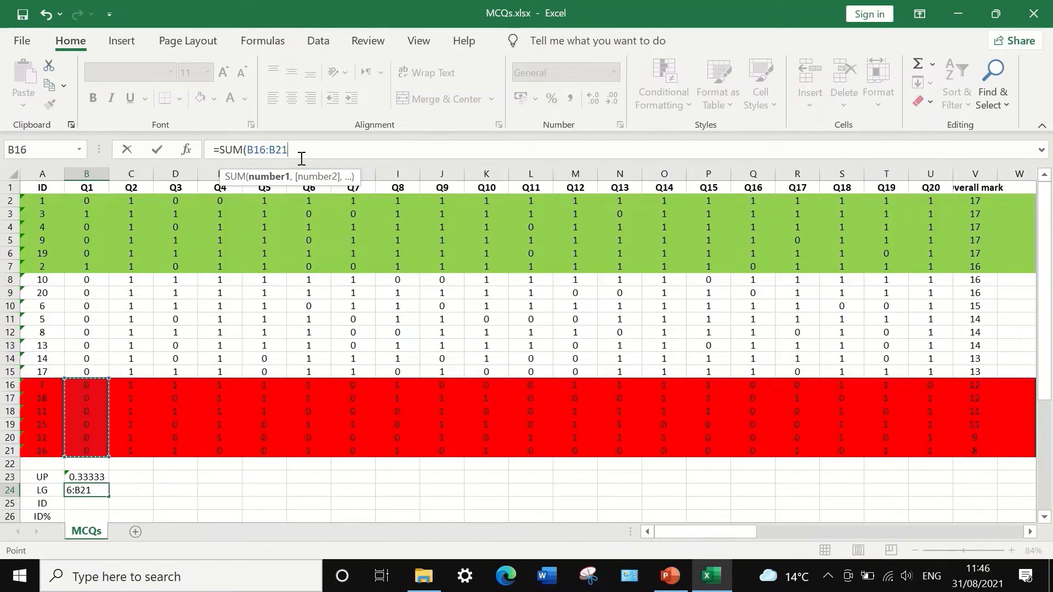
{"action": "type", "text": ")"}
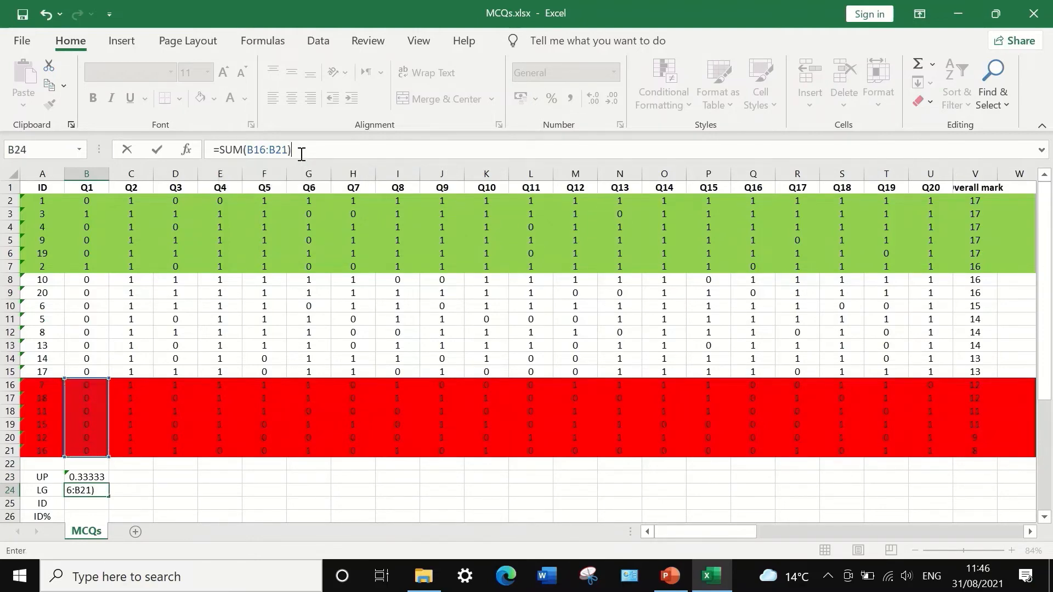
{"action": "left_click", "coordinate": [222, 146]}
{"action": "type", "text": "("}
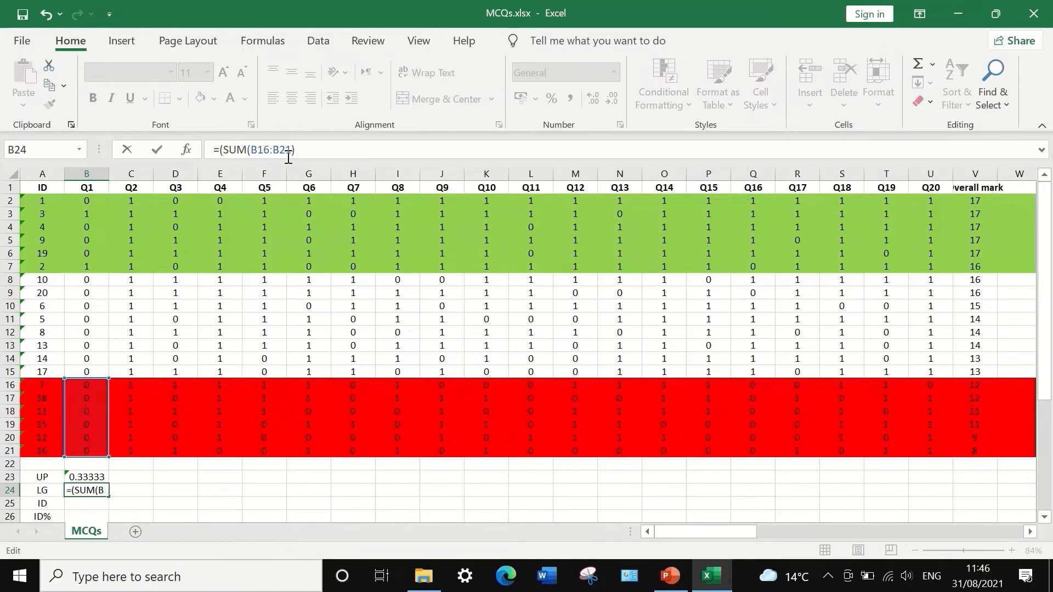
{"action": "left_click", "coordinate": [306, 152]}
{"action": "type", "text": "/6"}
{"action": "scroll", "coordinate": [261, 356], "scroll_direction": "down", "scroll_amount": 1}
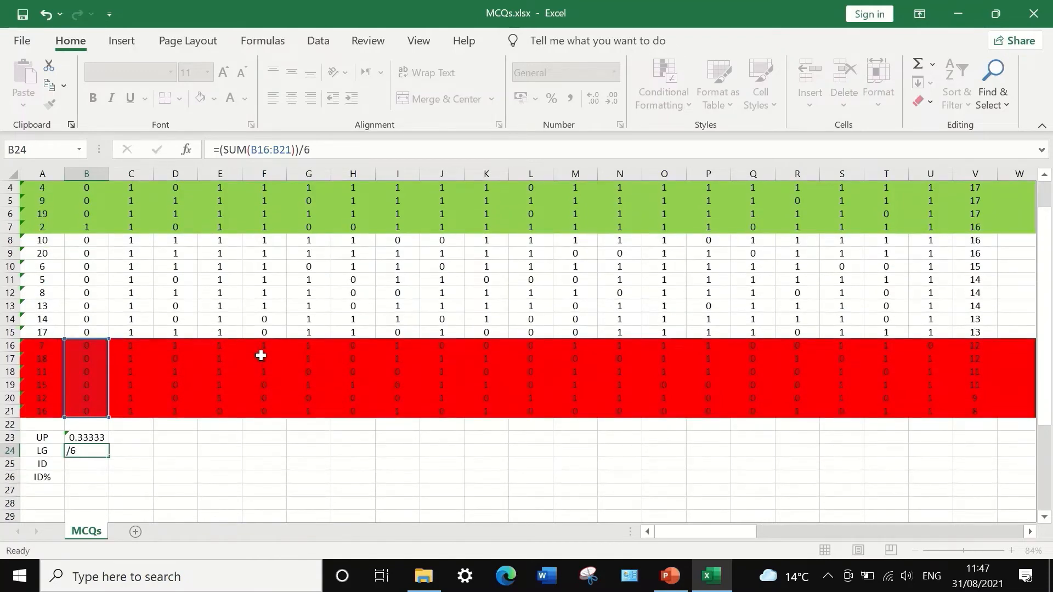
{"action": "key", "text": "Return"}
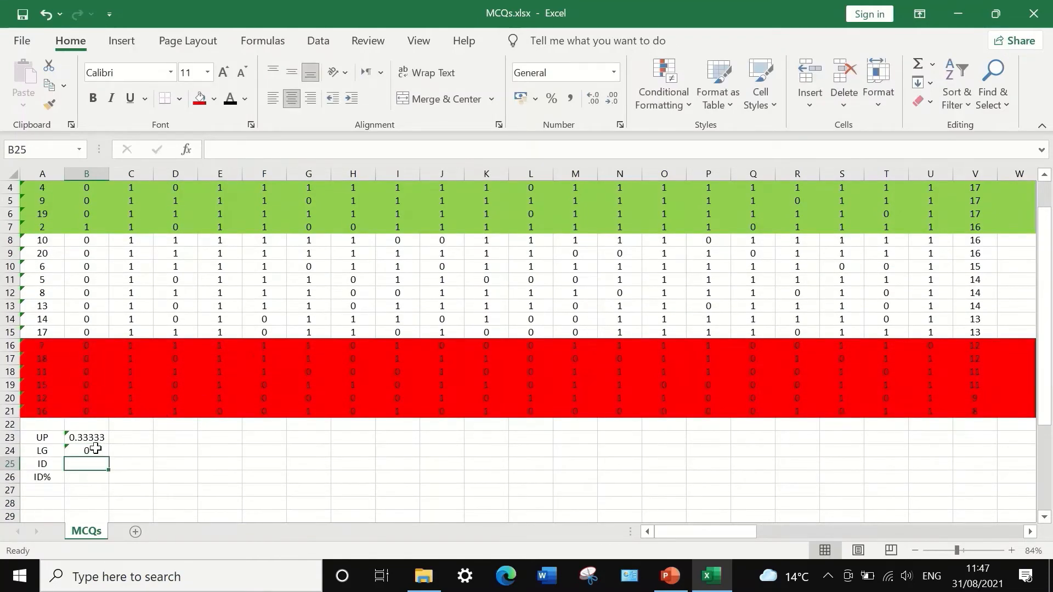
{"action": "scroll", "coordinate": [92, 447], "scroll_direction": "up", "scroll_amount": 1}
{"action": "scroll", "coordinate": [95, 455], "scroll_direction": "down", "scroll_amount": 1}
{"action": "left_click", "coordinate": [92, 438]}
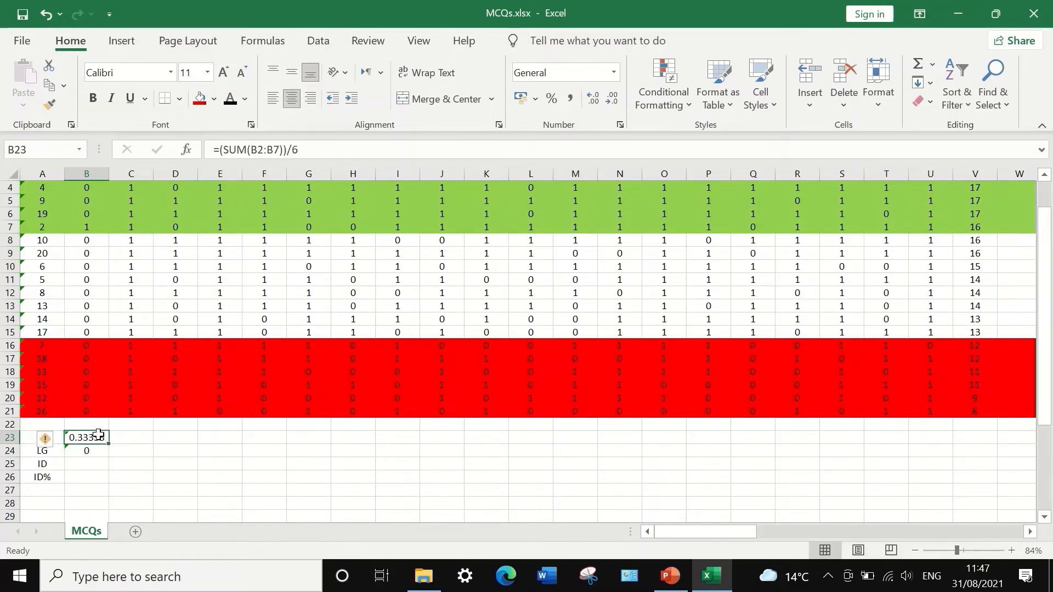
{"action": "left_click_drag", "start_coordinate": [110, 445], "coordinate": [111, 457]}
{"action": "left_click", "coordinate": [90, 451]}
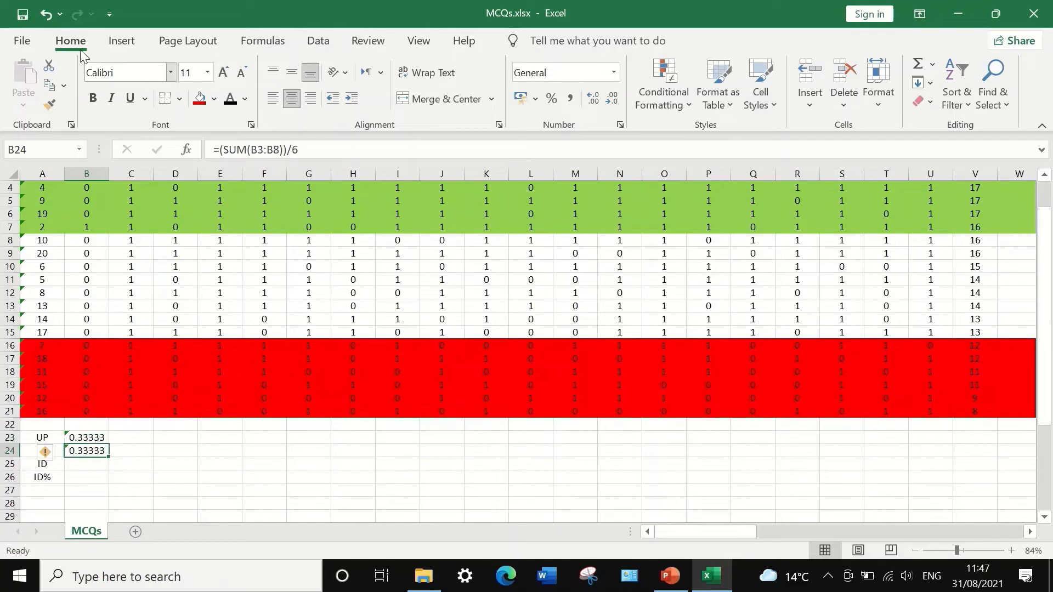
{"action": "left_click", "coordinate": [46, 14]}
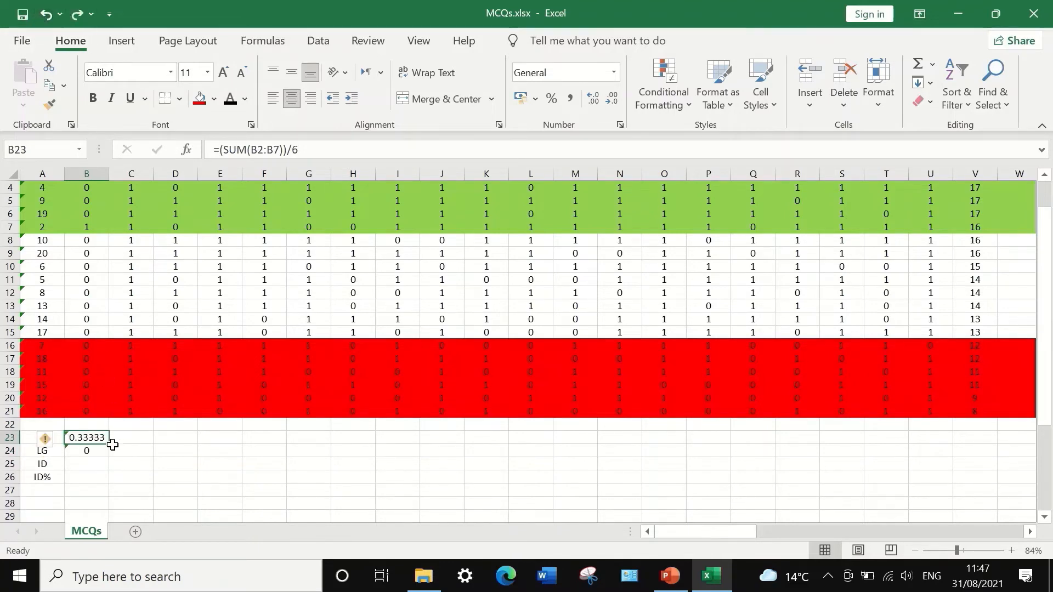
Copy the UP and LG formulas from B23 and B24 across their rows to column U, covering Q2 to Q20.
{"action": "left_click_drag", "start_coordinate": [107, 442], "coordinate": [936, 437]}
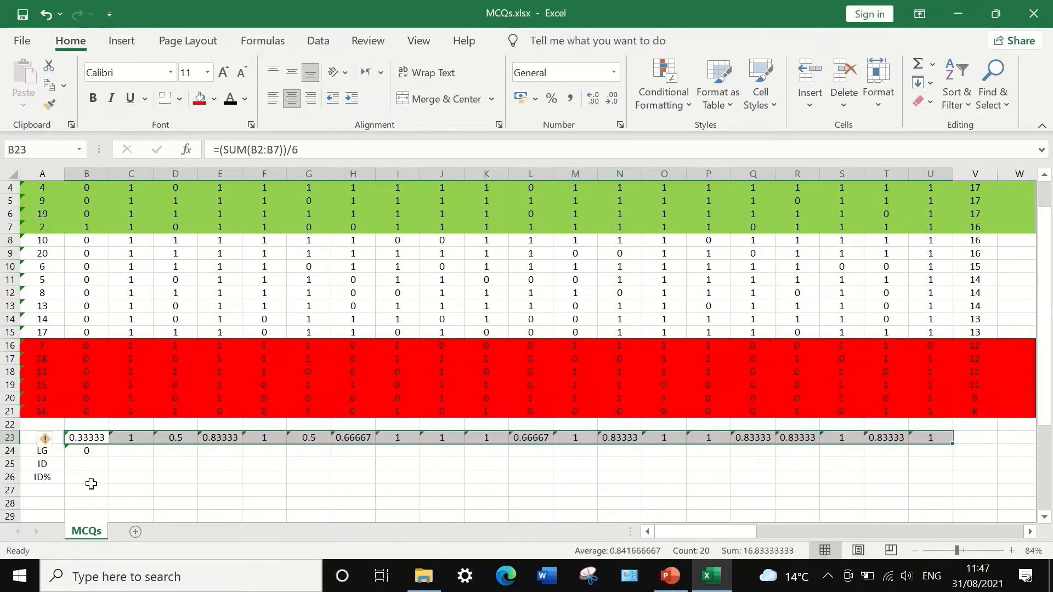
{"action": "left_click", "coordinate": [87, 454]}
{"action": "left_click_drag", "start_coordinate": [108, 459], "coordinate": [934, 453]}
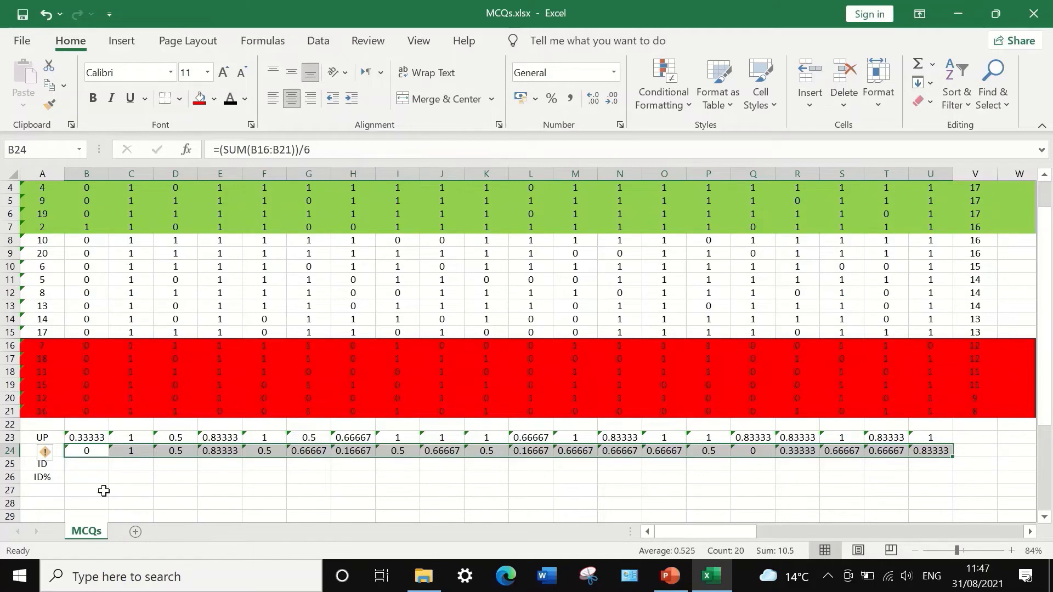
Calculate the item discrimination for Q1 in cell B25 with the formula =B23-B24.
{"action": "left_click", "coordinate": [79, 465]}
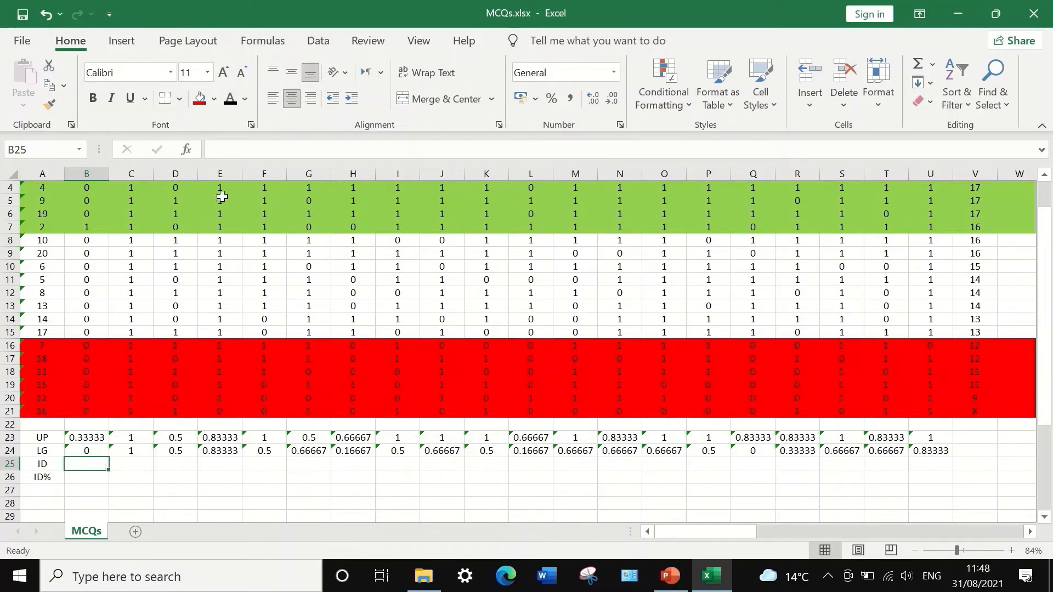
{"action": "left_click", "coordinate": [212, 154]}
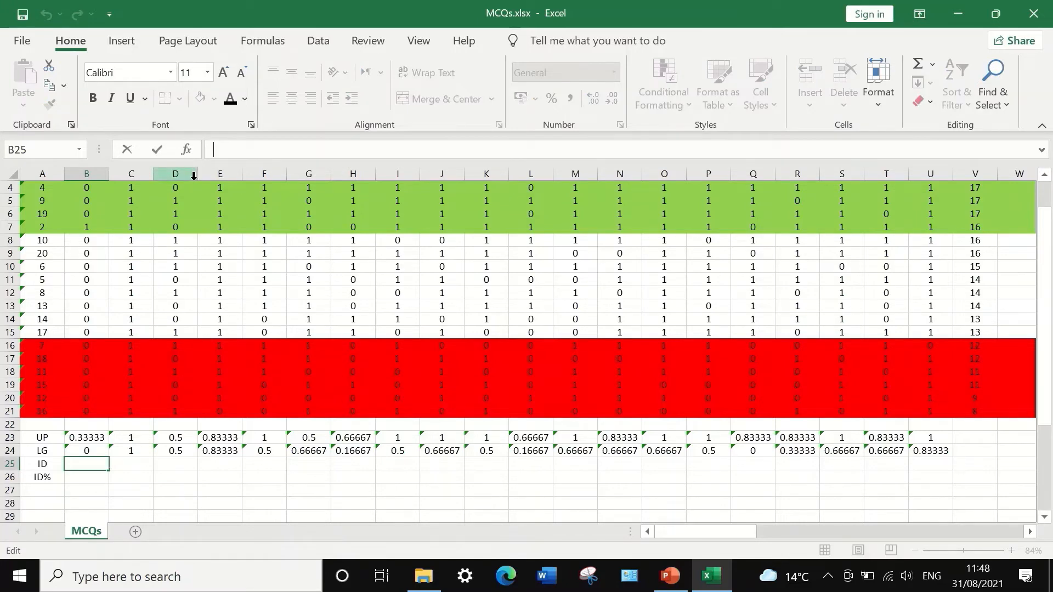
{"action": "type", "text": "="}
{"action": "left_click", "coordinate": [97, 437]}
{"action": "left_click", "coordinate": [244, 151]}
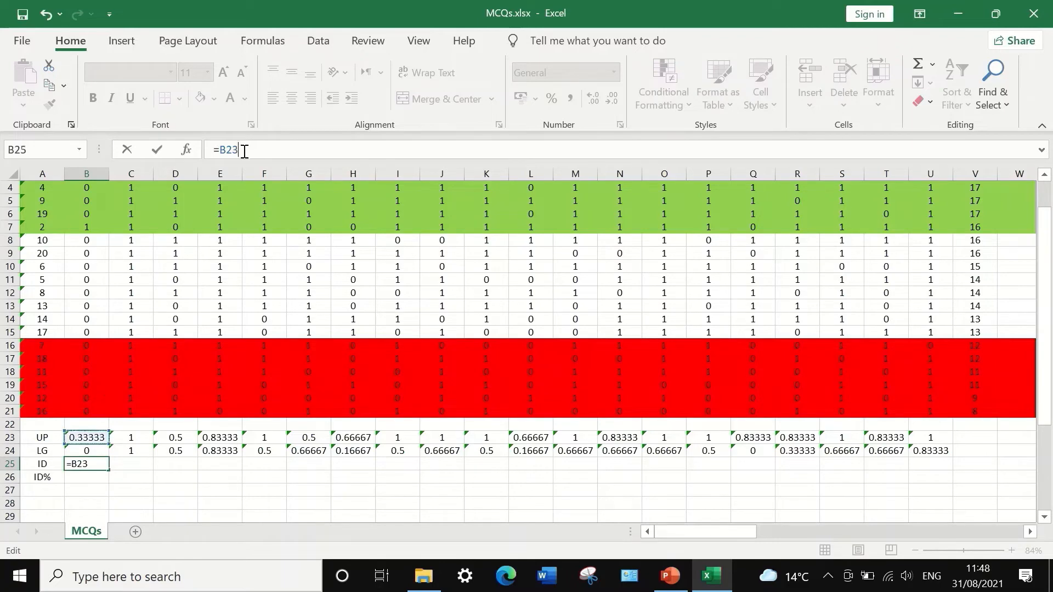
{"action": "type", "text": "-"}
{"action": "left_click", "coordinate": [93, 452]}
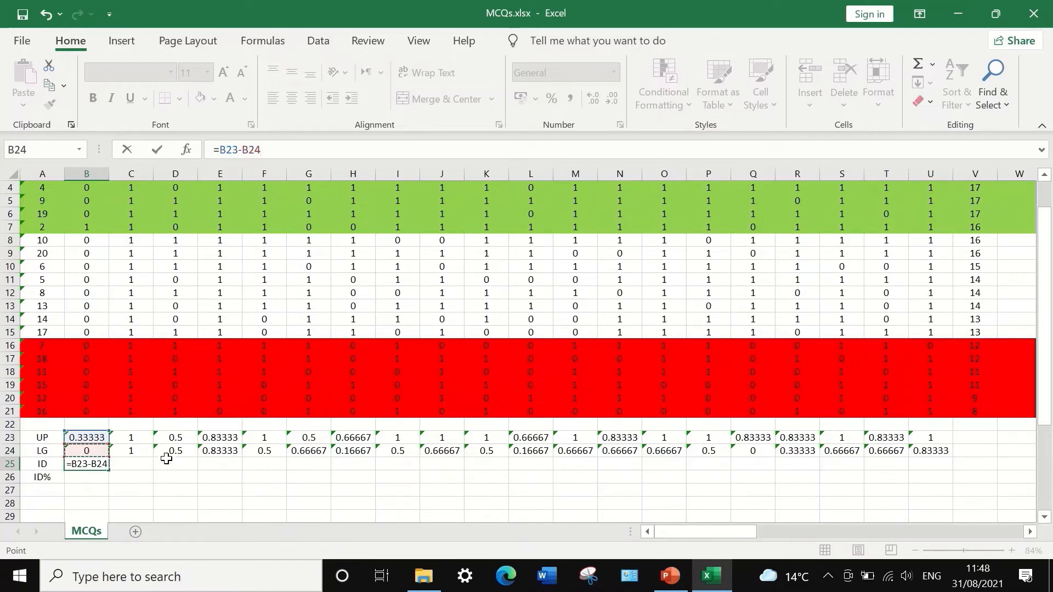
{"action": "key", "text": "Return"}
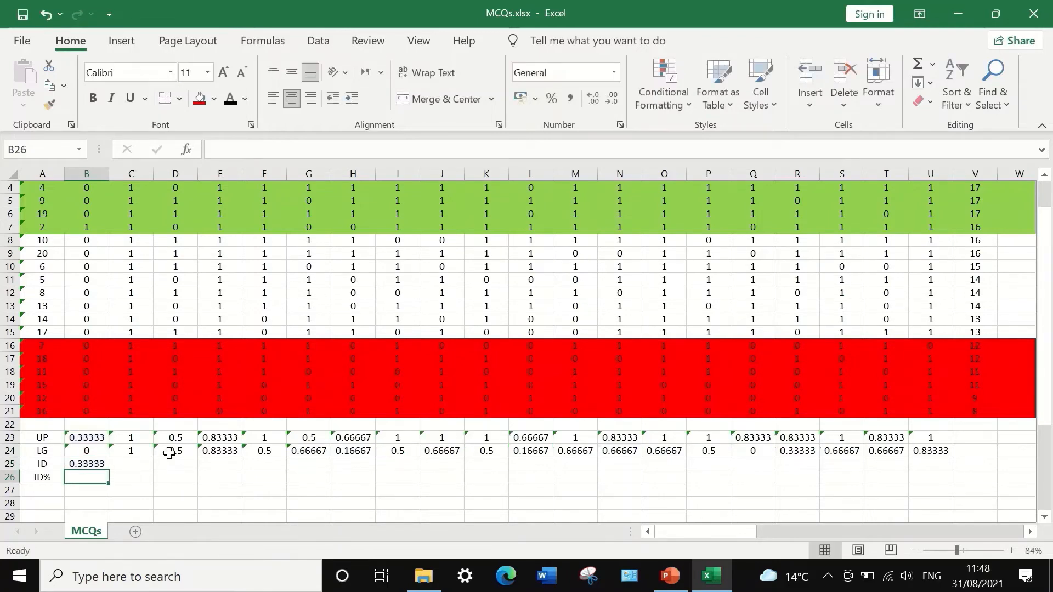
Copy the ID formula from B25 across row 25 to column U, covering Q2 to Q20.
{"action": "left_click", "coordinate": [85, 461]}
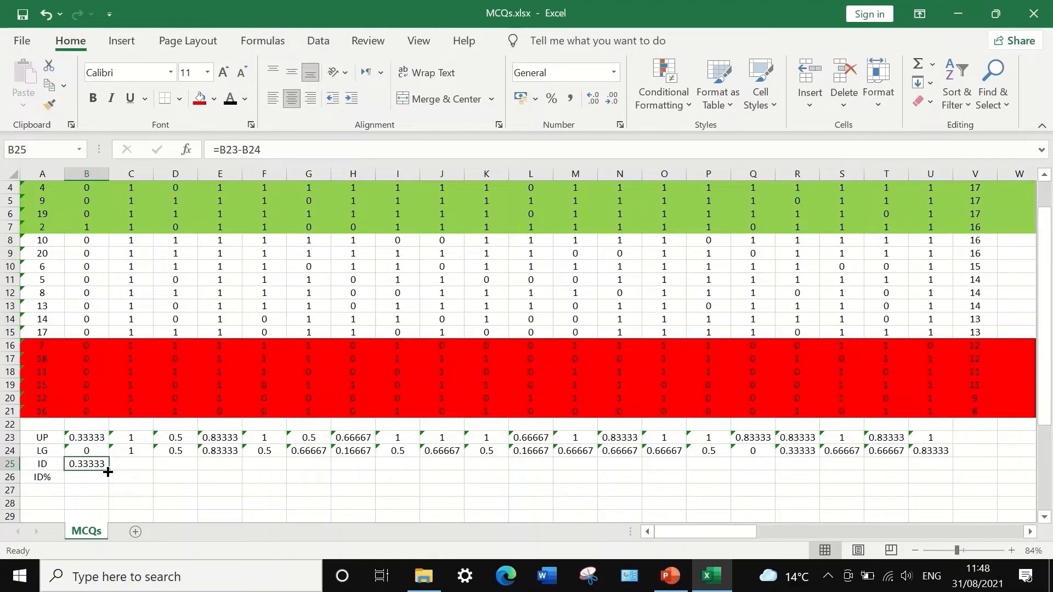
{"action": "left_click_drag", "start_coordinate": [109, 468], "coordinate": [949, 471]}
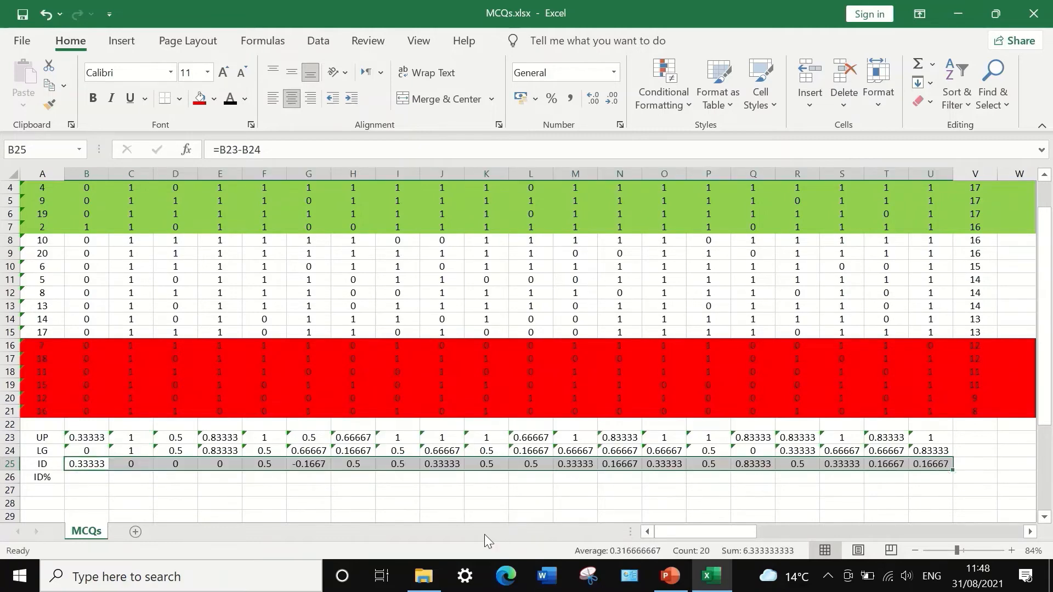
{"action": "left_click", "coordinate": [188, 493]}
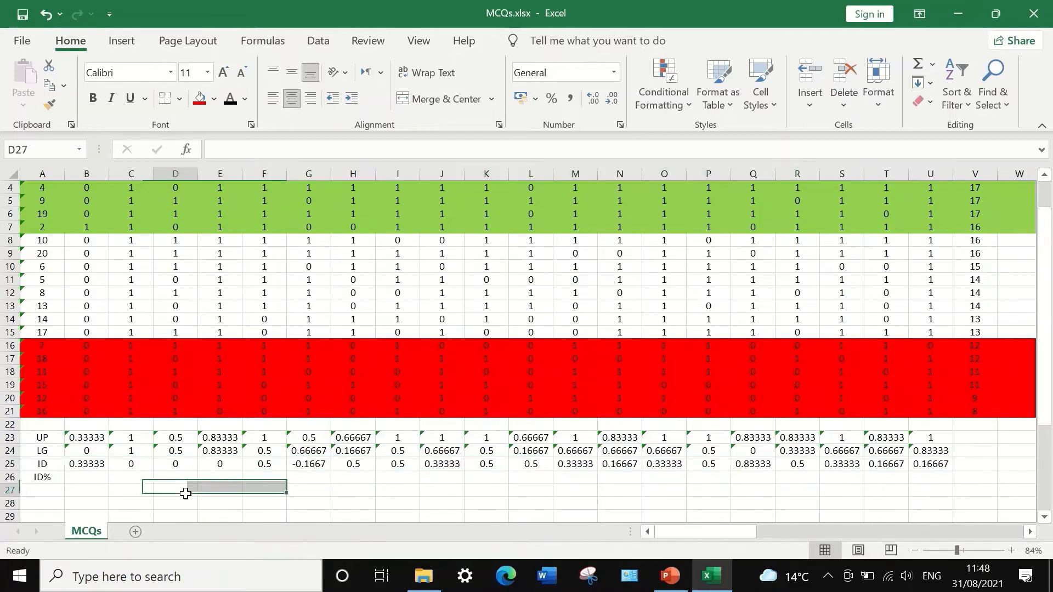
{"action": "left_click", "coordinate": [77, 465]}
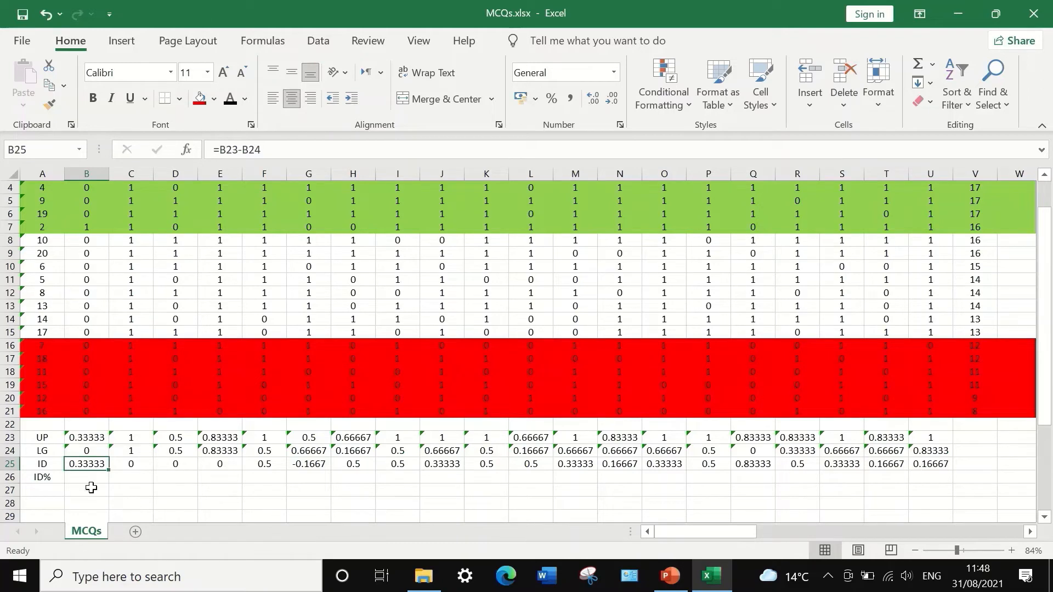
Format the UP, LG and ID rows (23 to 25) as Number with 3 decimal places.
{"action": "left_click", "coordinate": [14, 437]}
{"action": "left_click_drag", "start_coordinate": [14, 437], "coordinate": [15, 465]}
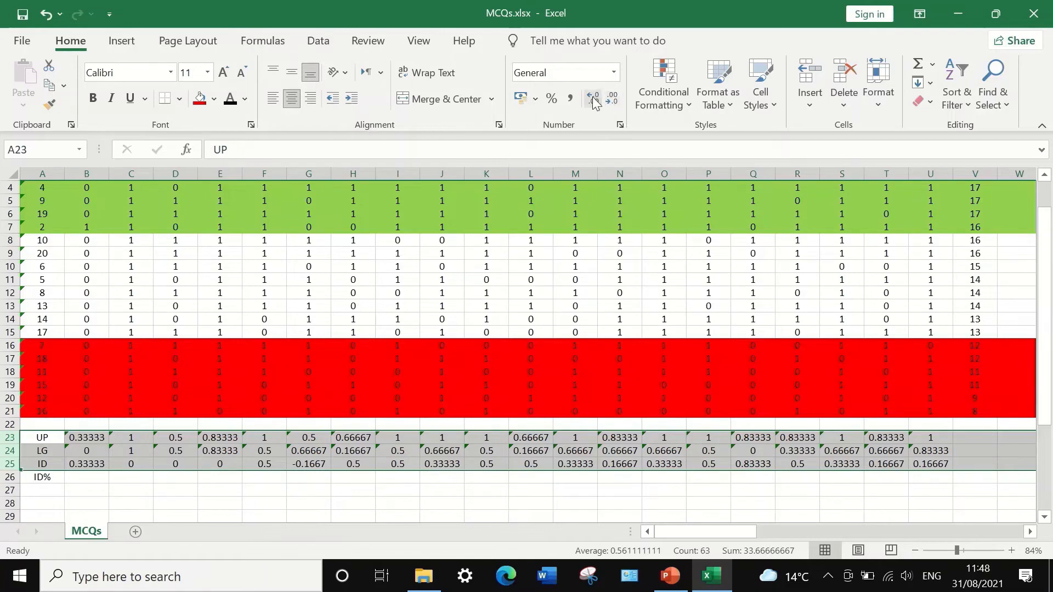
{"action": "right_click", "coordinate": [112, 453]}
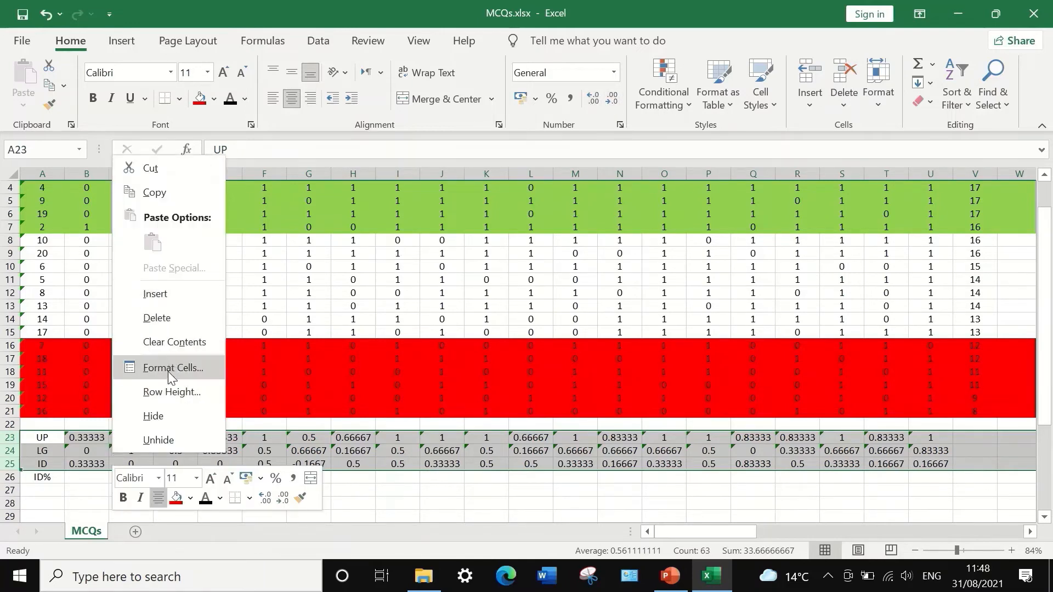
{"action": "left_click", "coordinate": [168, 367]}
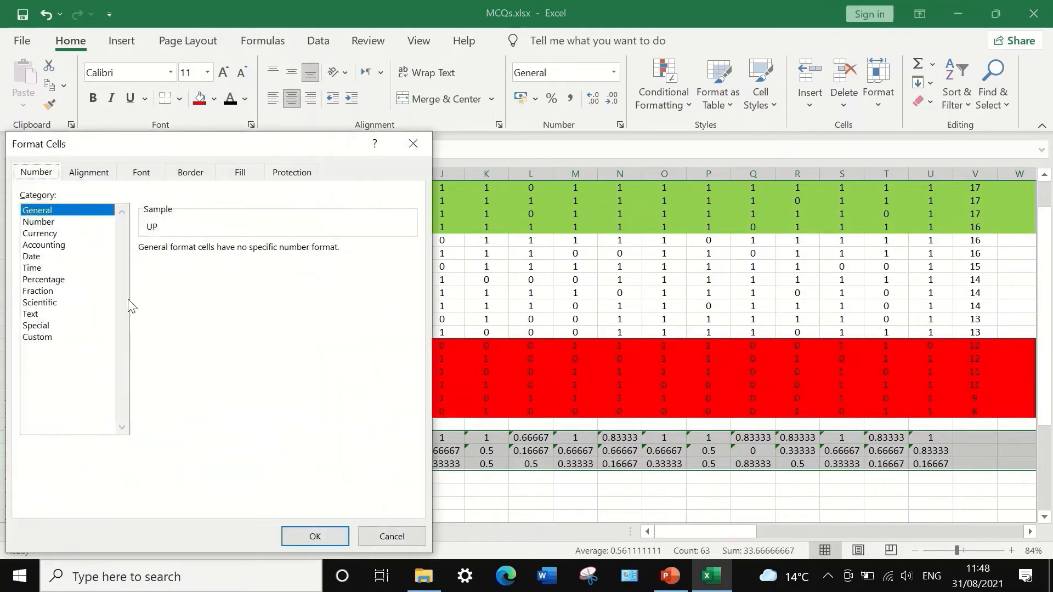
{"action": "left_click", "coordinate": [53, 224]}
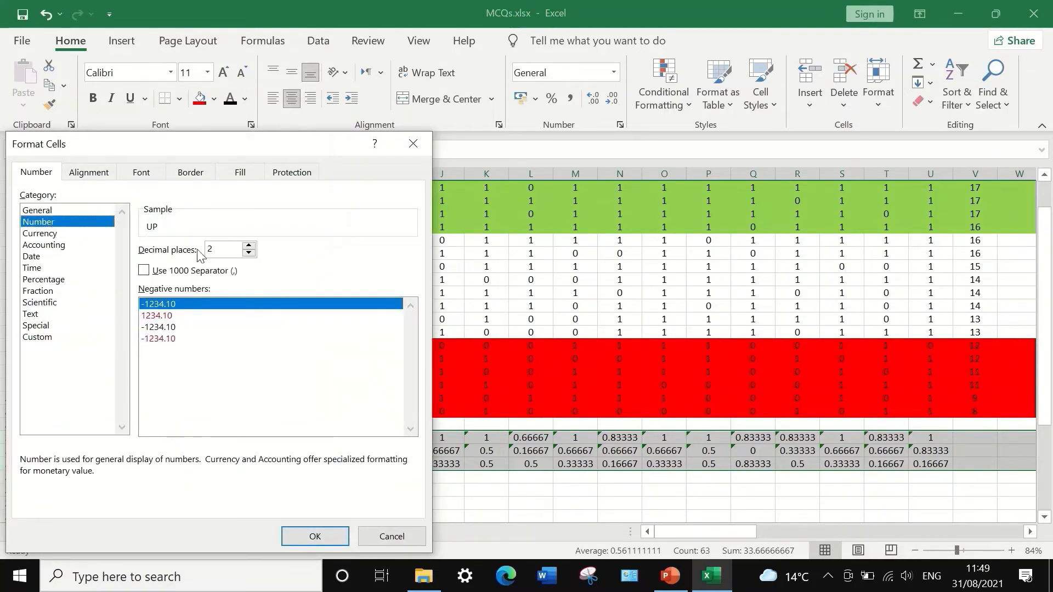
{"action": "left_click", "coordinate": [249, 253]}
{"action": "left_click", "coordinate": [250, 246]}
{"action": "left_click", "coordinate": [249, 246]}
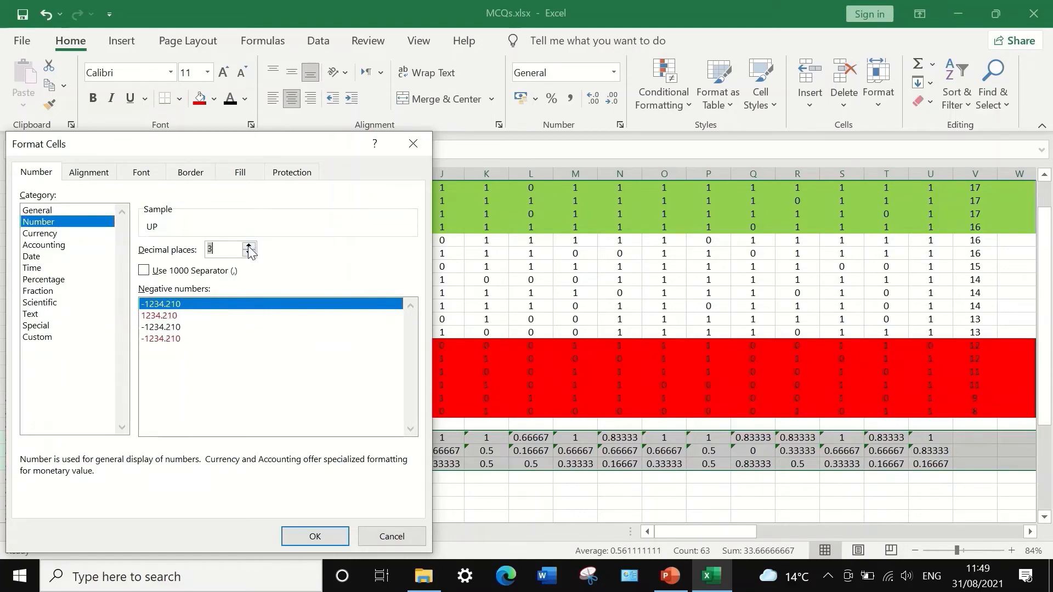
{"action": "left_click", "coordinate": [329, 536]}
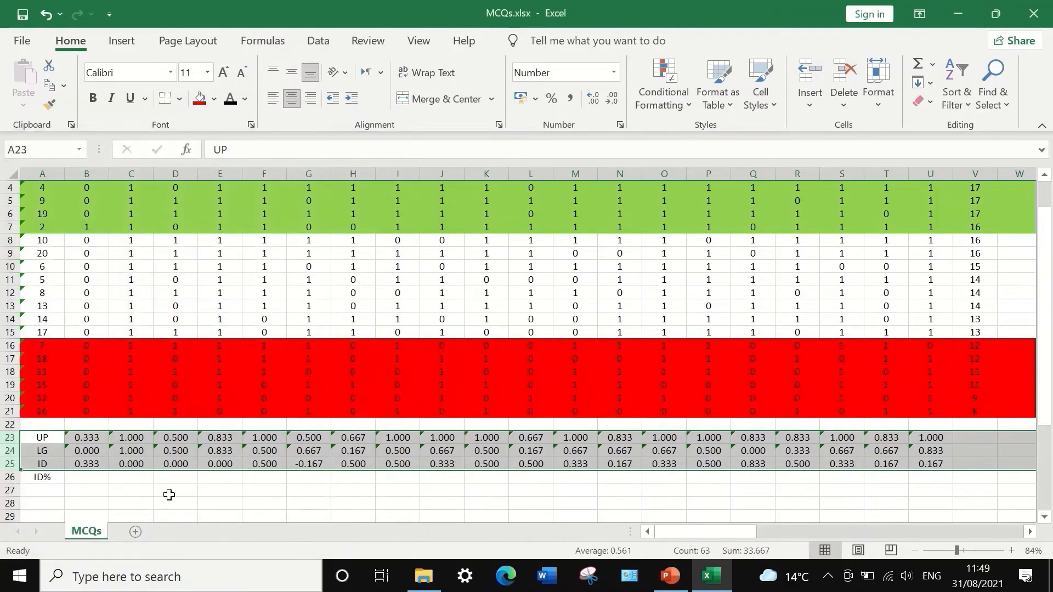
Reduce the number format of rows 23 to 25 to 2 decimal places.
{"action": "right_click", "coordinate": [4, 451]}
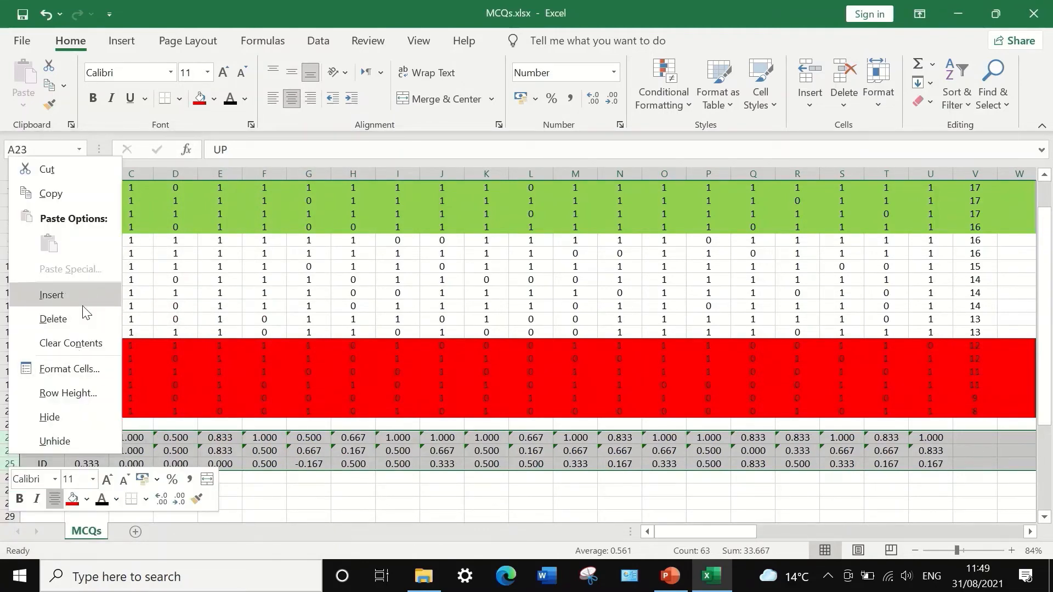
{"action": "left_click", "coordinate": [70, 369]}
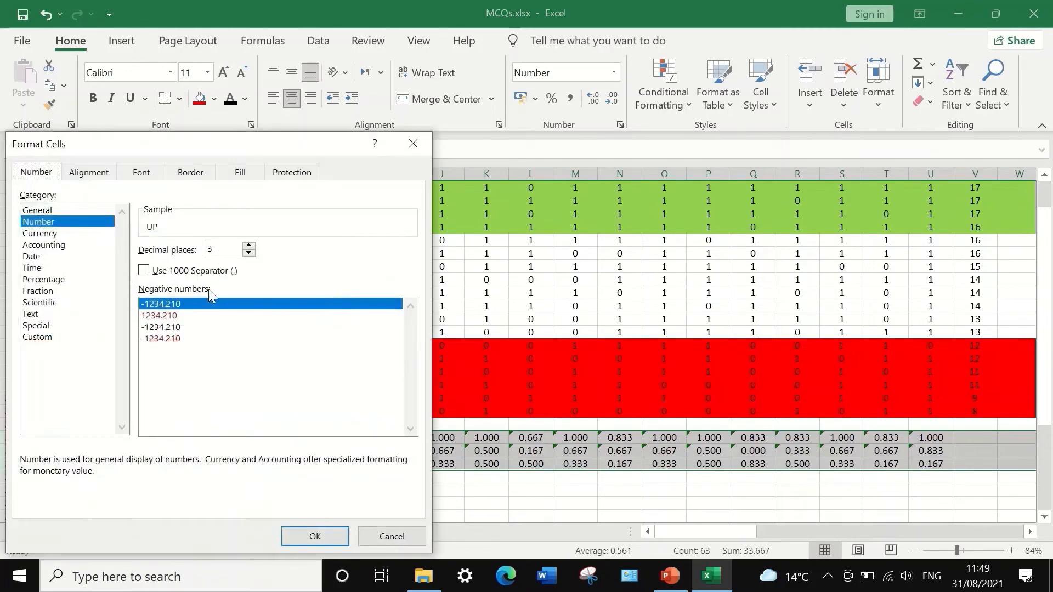
{"action": "left_click", "coordinate": [249, 253]}
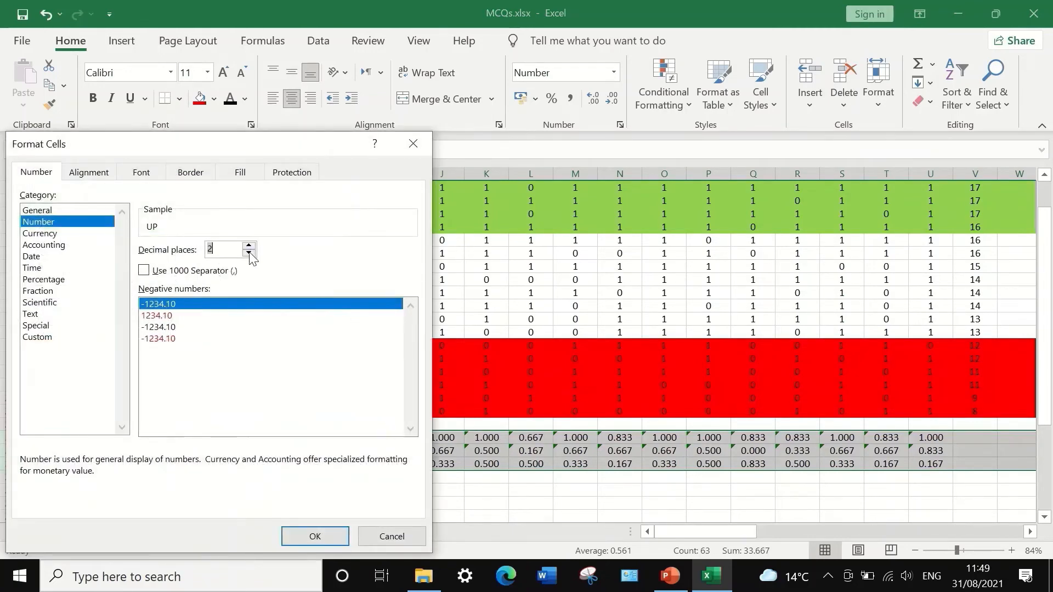
{"action": "left_click", "coordinate": [314, 534]}
{"action": "left_click", "coordinate": [346, 492]}
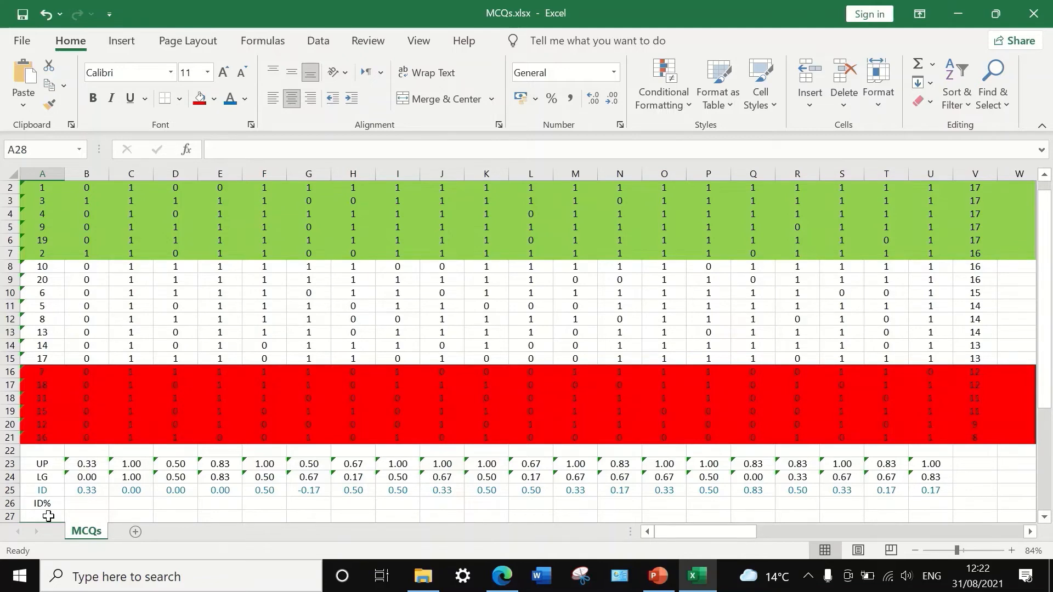
Start a discrimination rating key below the results with "Very Good" in A28 and its criterion >=.4 in B28.
{"action": "scroll", "coordinate": [113, 428], "scroll_direction": "down", "scroll_amount": 1}
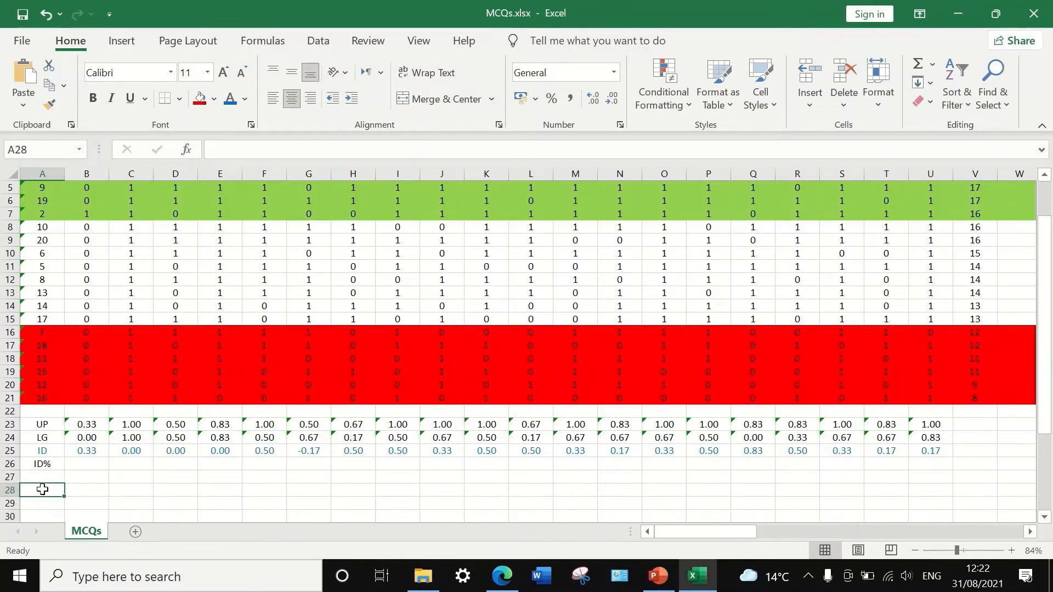
{"action": "type", "text": "Very"}
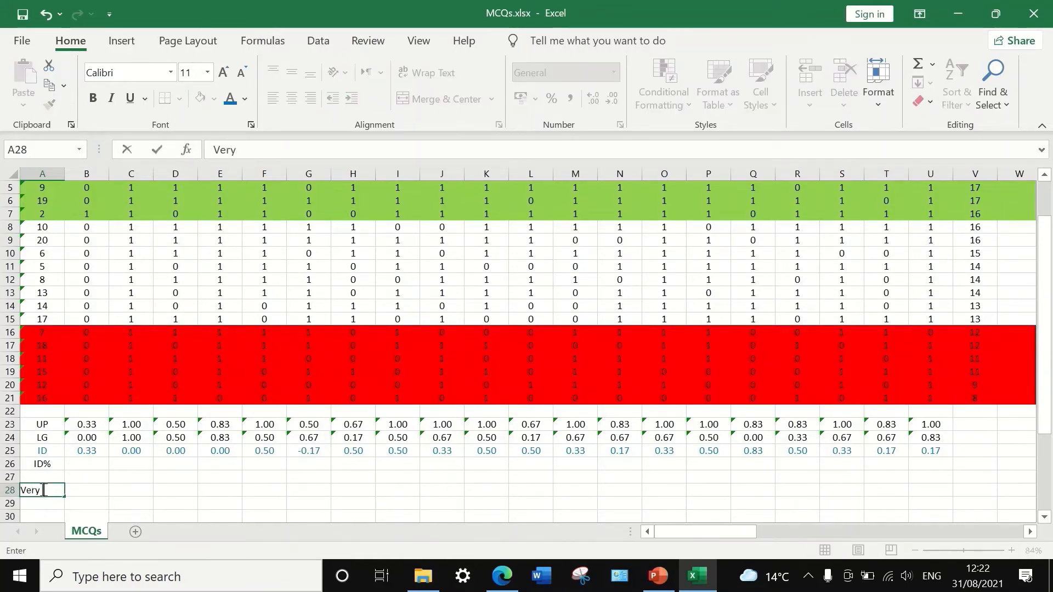
{"action": "type", "text": " Good"}
{"action": "left_click", "coordinate": [94, 493]}
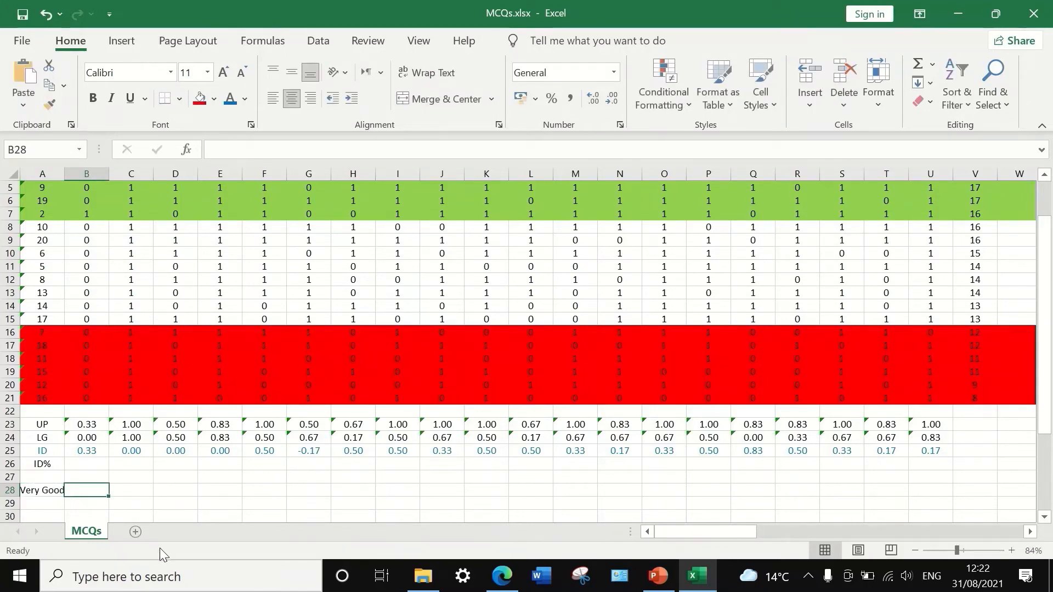
{"action": "type", "text": ">="}
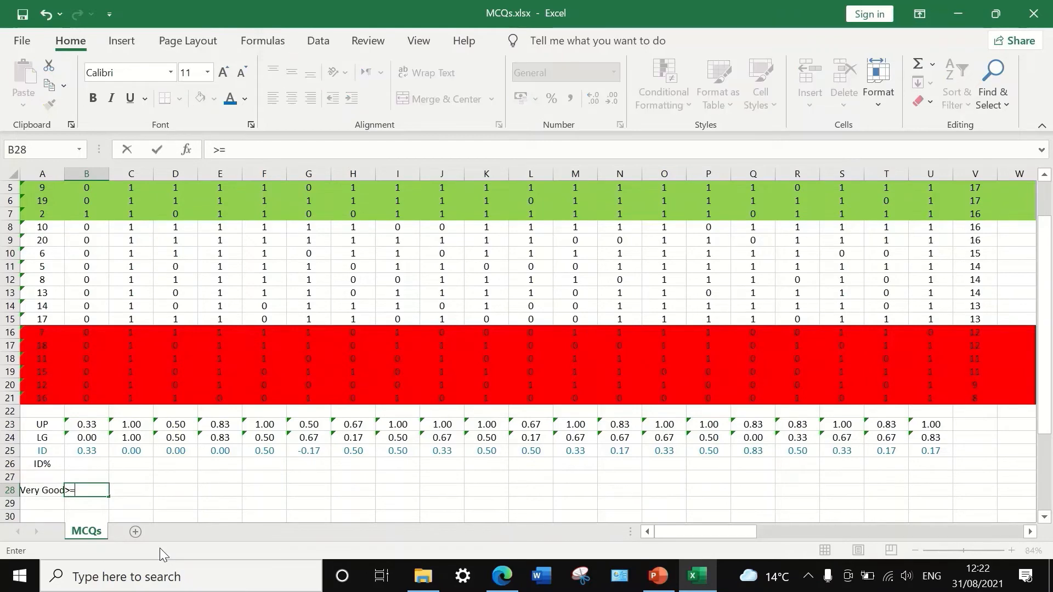
{"action": "type", "text": ".4"}
{"action": "key", "text": "Return"}
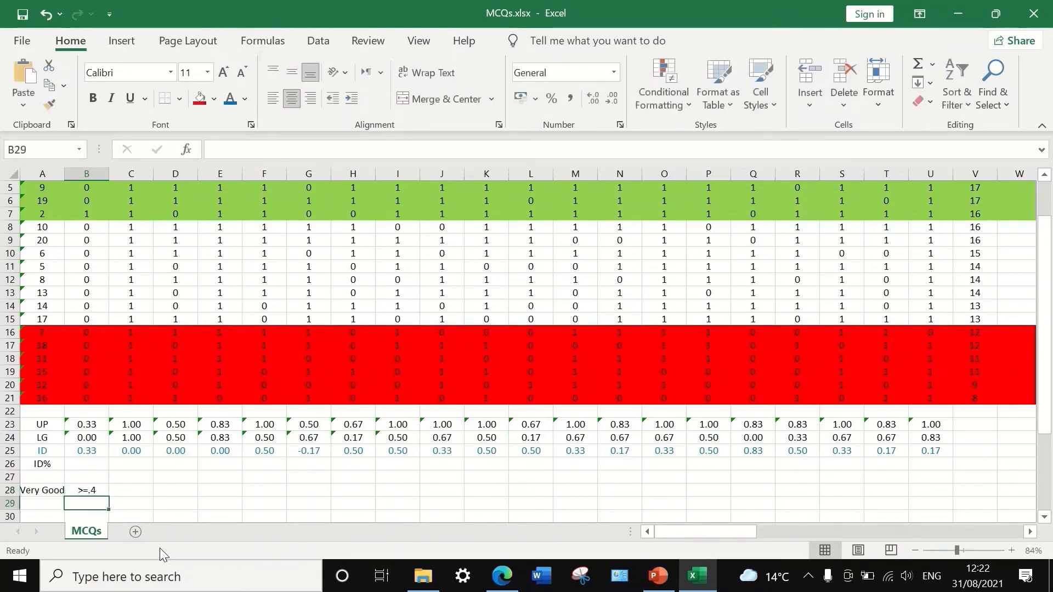
Add the rating "Good" in A29 with its range .25-.39 in B29.
{"action": "left_click", "coordinate": [44, 505]}
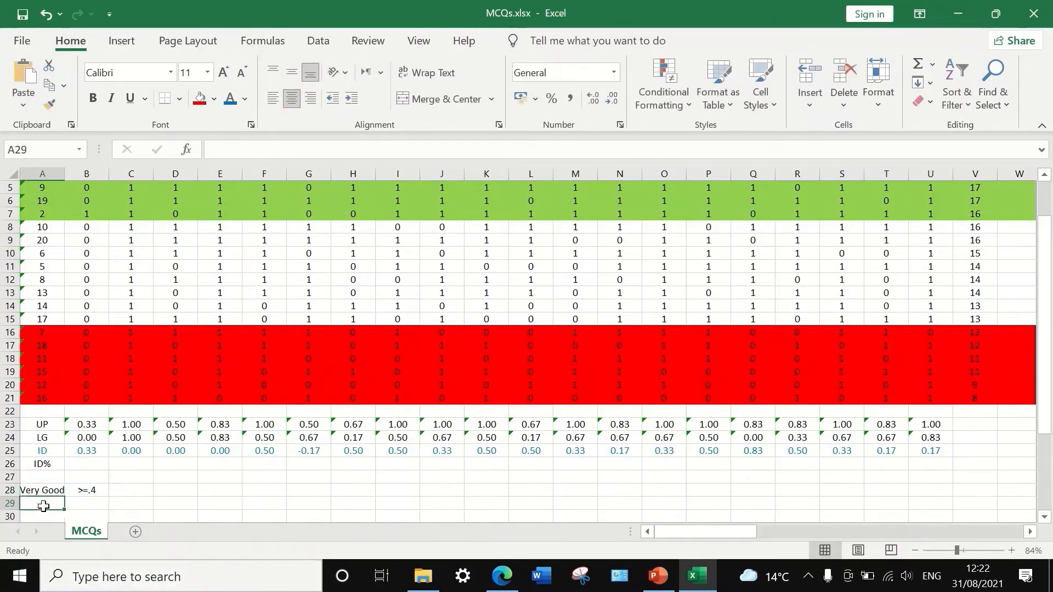
{"action": "type", "text": "Good"}
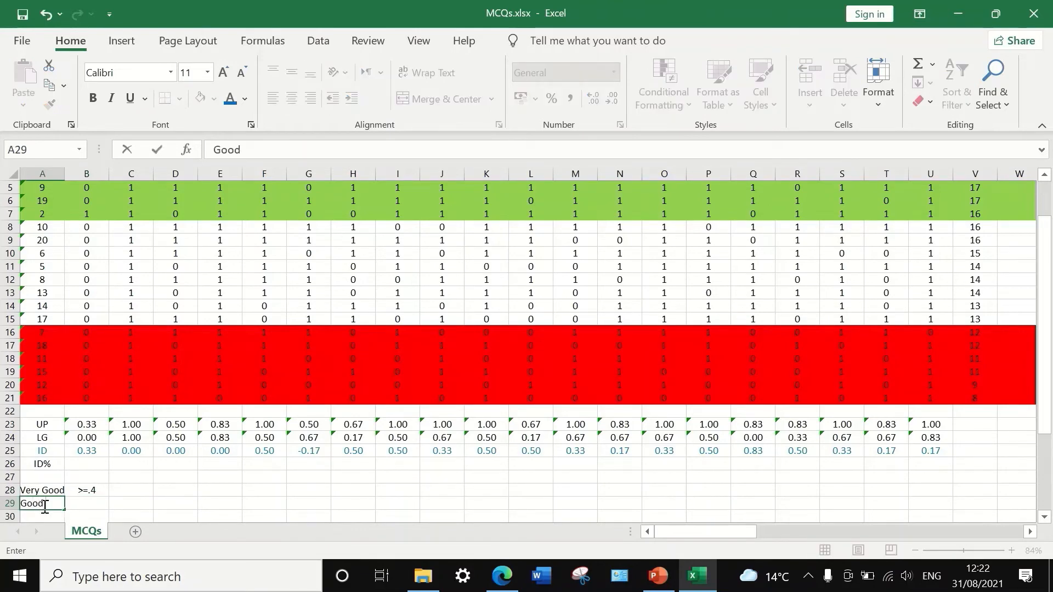
{"action": "left_click", "coordinate": [87, 503]}
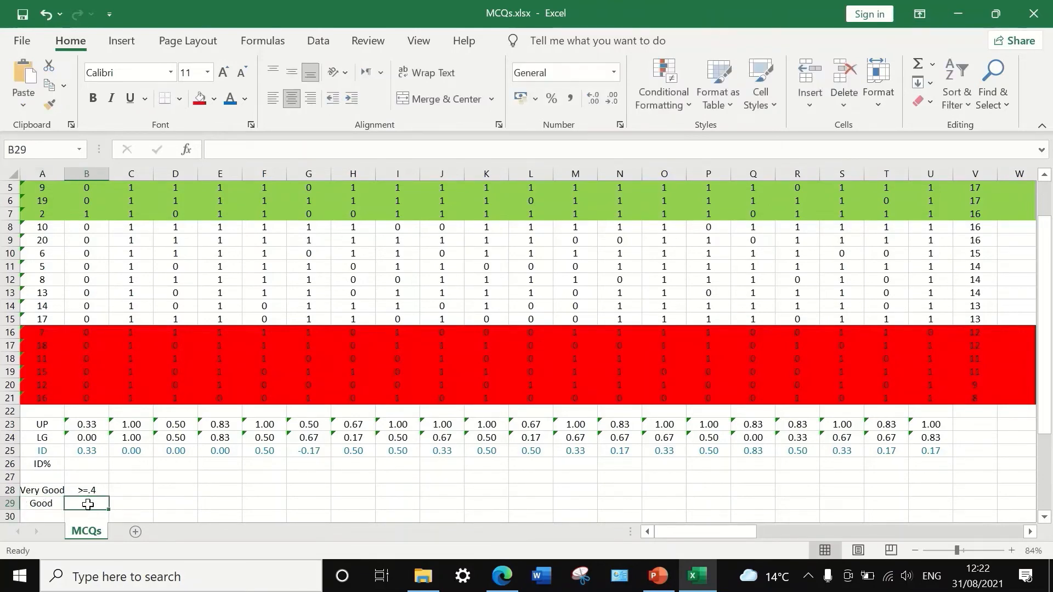
{"action": "type", "text": ".25-.3"}
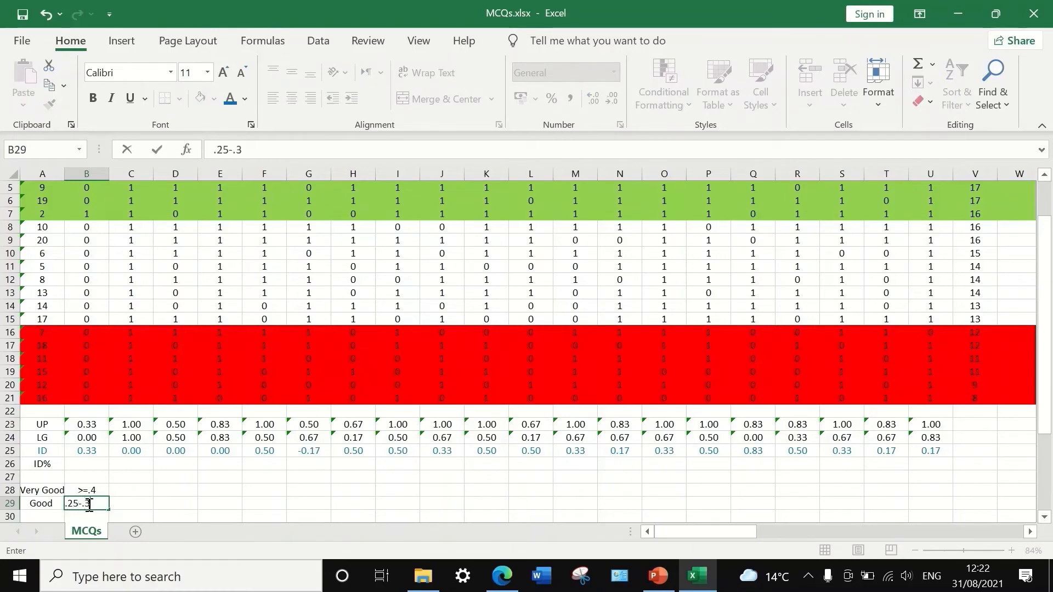
{"action": "type", "text": "9"}
{"action": "left_click", "coordinate": [150, 503]}
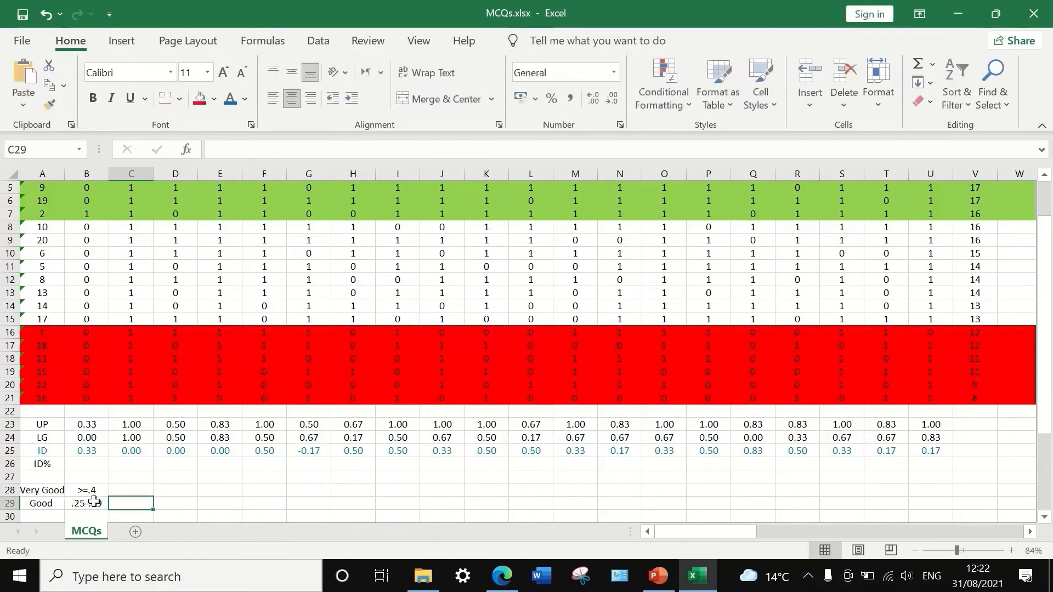
Add the rating "Bad" in A30 with its criterion <.25 in B30.
{"action": "scroll", "coordinate": [39, 500], "scroll_direction": "down", "scroll_amount": 1}
{"action": "left_click", "coordinate": [48, 481]}
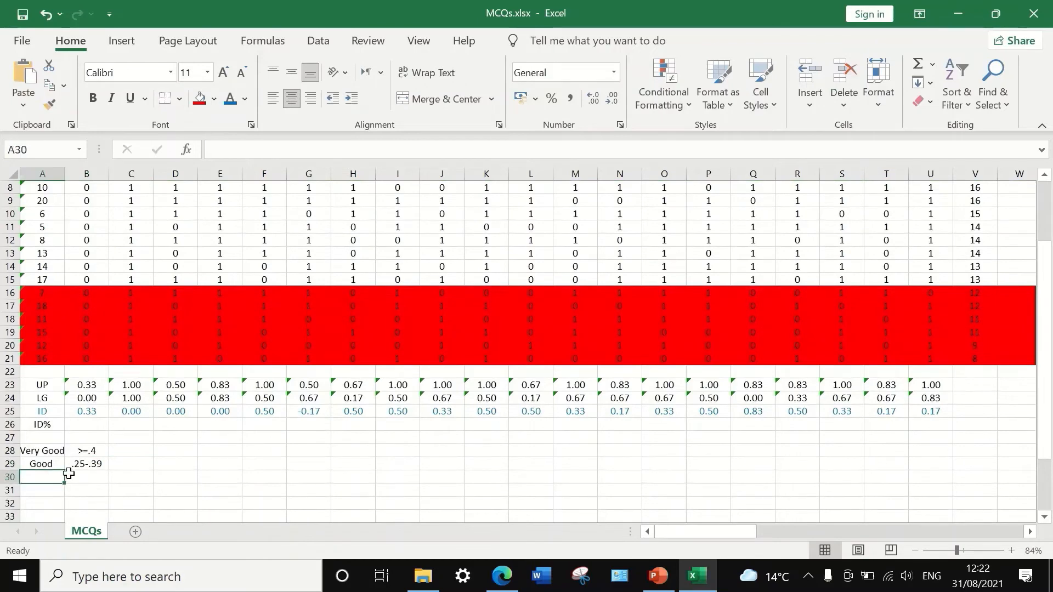
{"action": "type", "text": "Bad"}
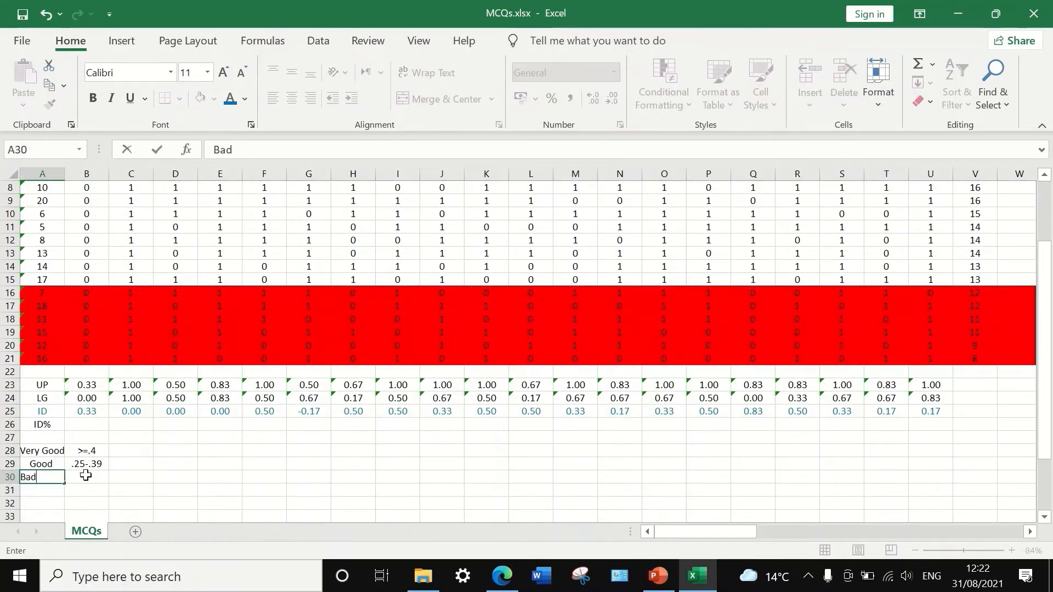
{"action": "left_click", "coordinate": [86, 475]}
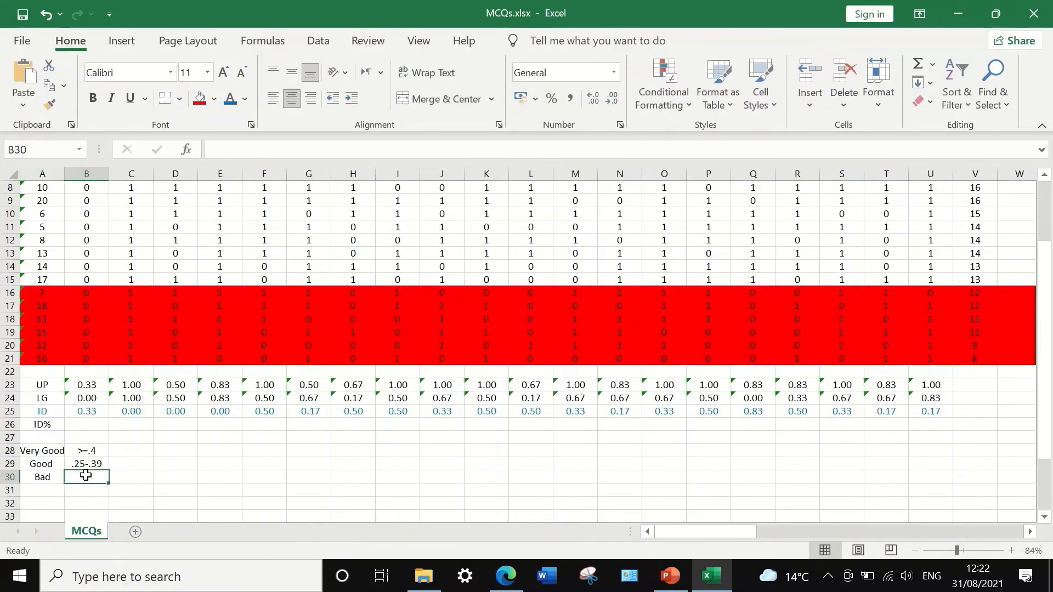
{"action": "type", "text": ","}
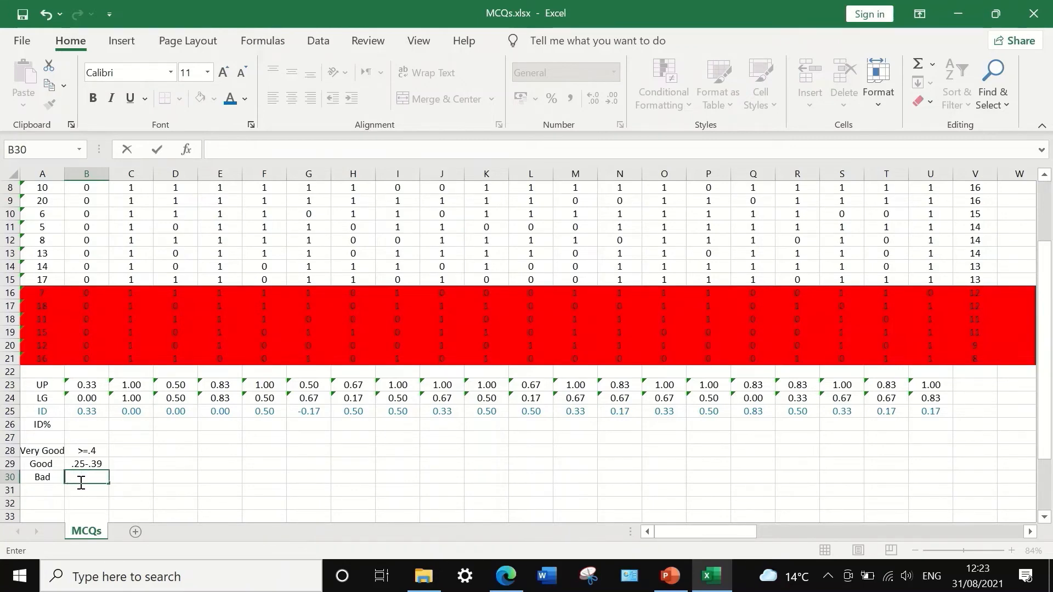
{"action": "type", "text": "<.25"}
{"action": "left_click", "coordinate": [47, 492]}
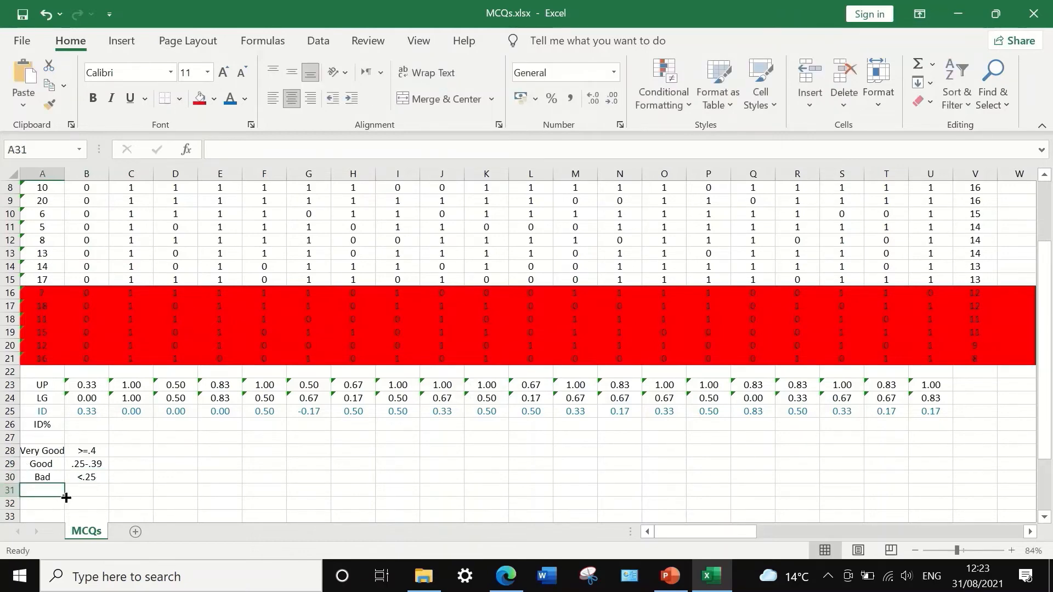
Extend the criteria column of the rating key with 0 in B31 and 0-1 in B32.
{"action": "left_click", "coordinate": [90, 490]}
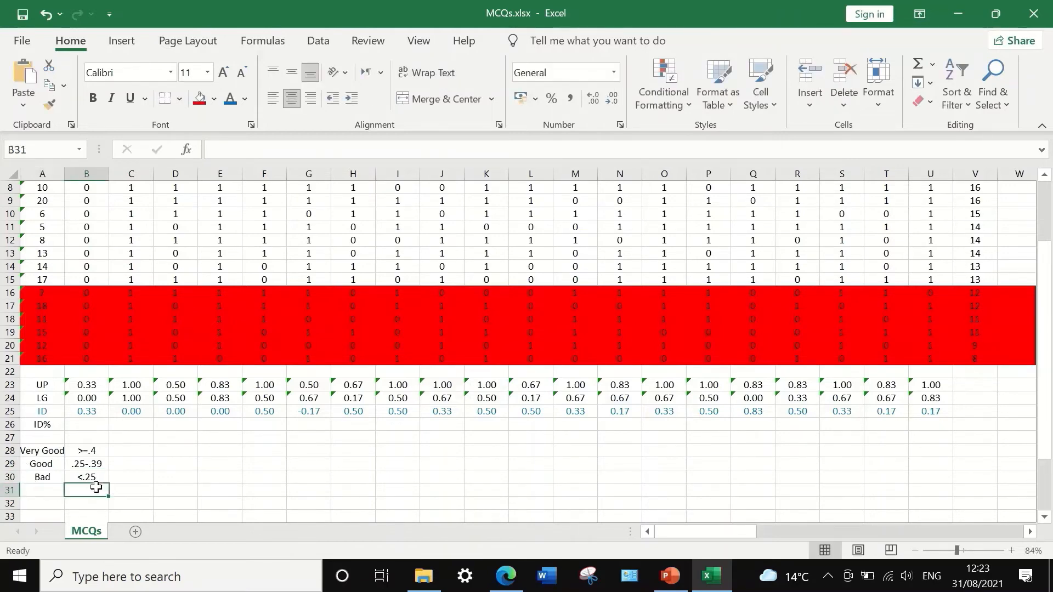
{"action": "scroll", "coordinate": [96, 487], "scroll_direction": "down", "scroll_amount": 1}
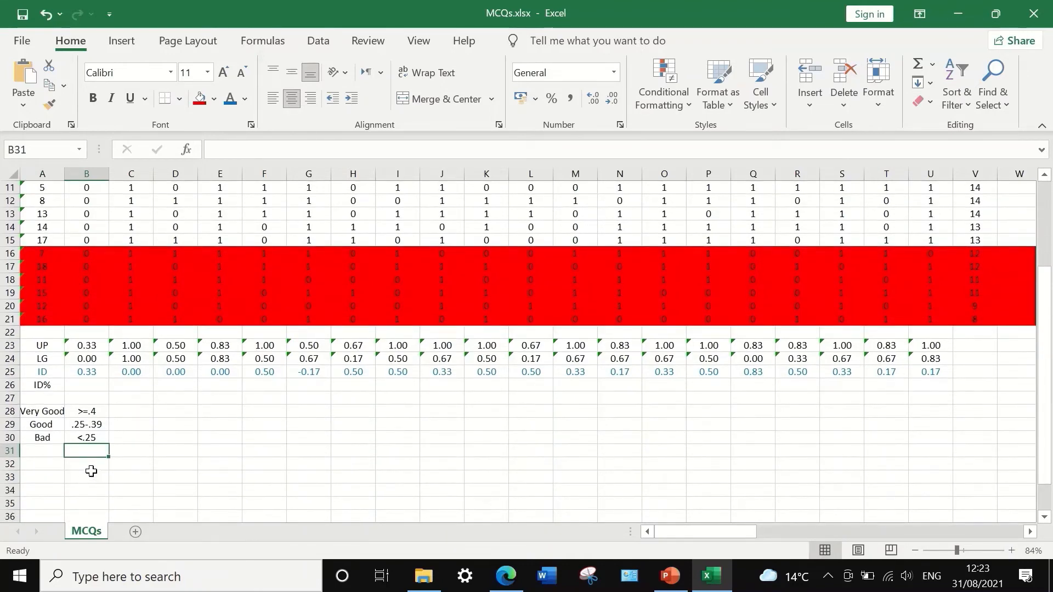
{"action": "type", "text": "0"}
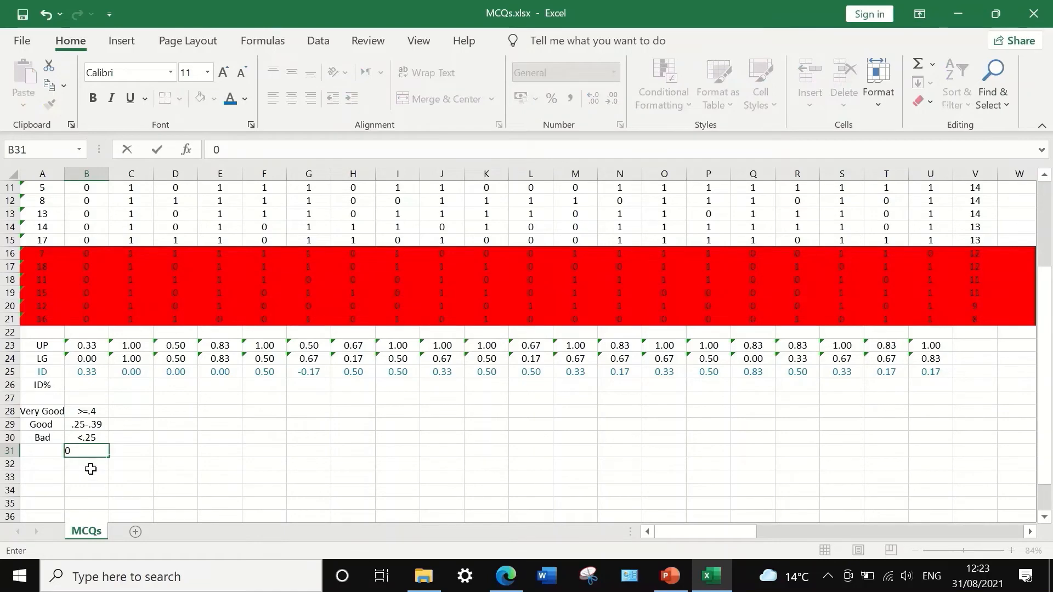
{"action": "key", "text": "Return"}
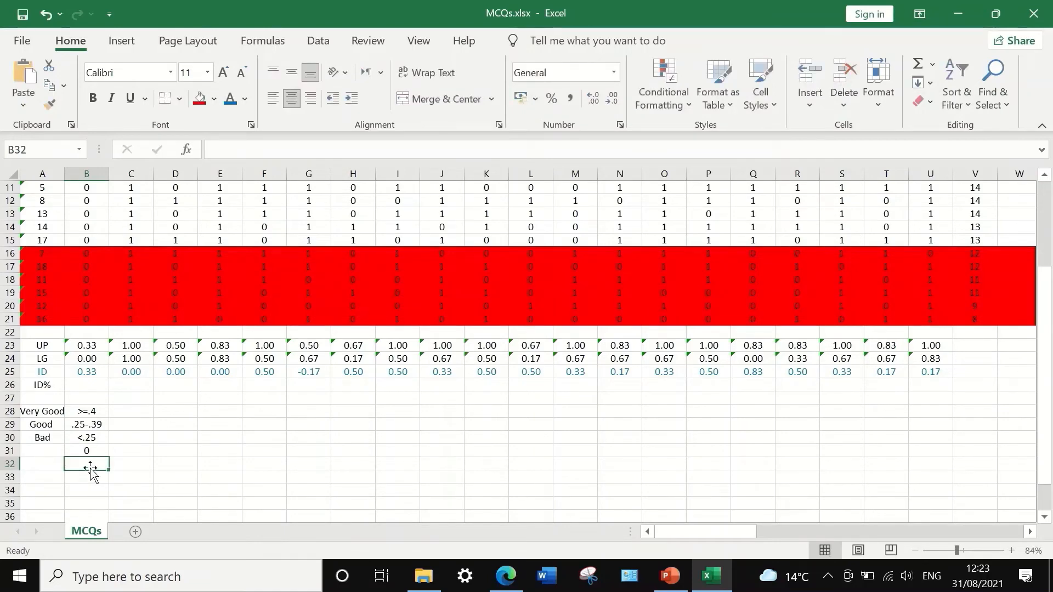
{"action": "type", "text": "0-1"}
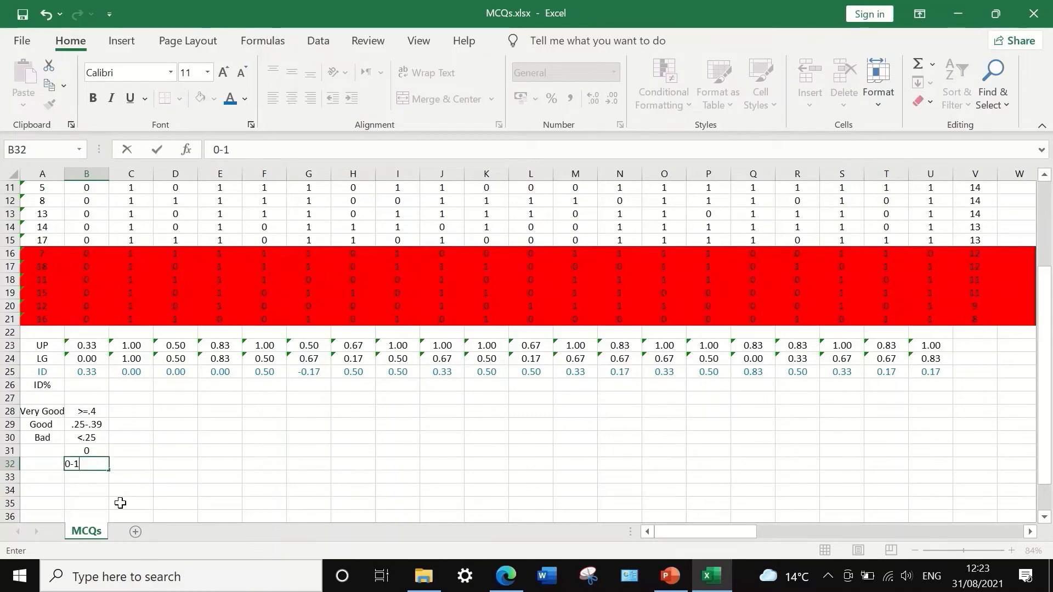
{"action": "key", "text": "Return"}
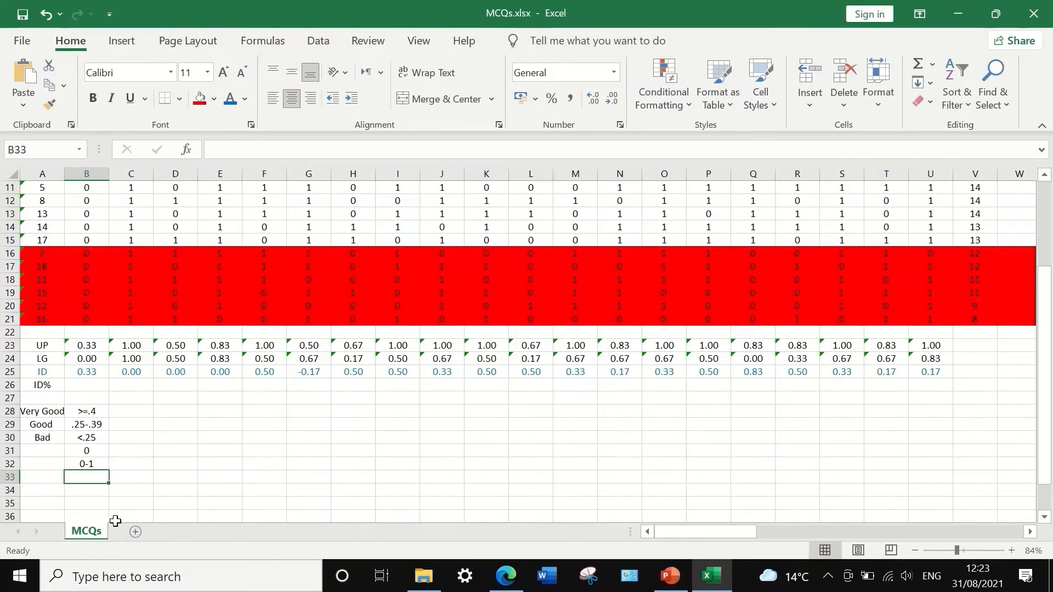
Label the 0 criterion of the rating key as "Bad" in cell A31.
{"action": "scroll", "coordinate": [11, 438], "scroll_direction": "up", "scroll_amount": 1}
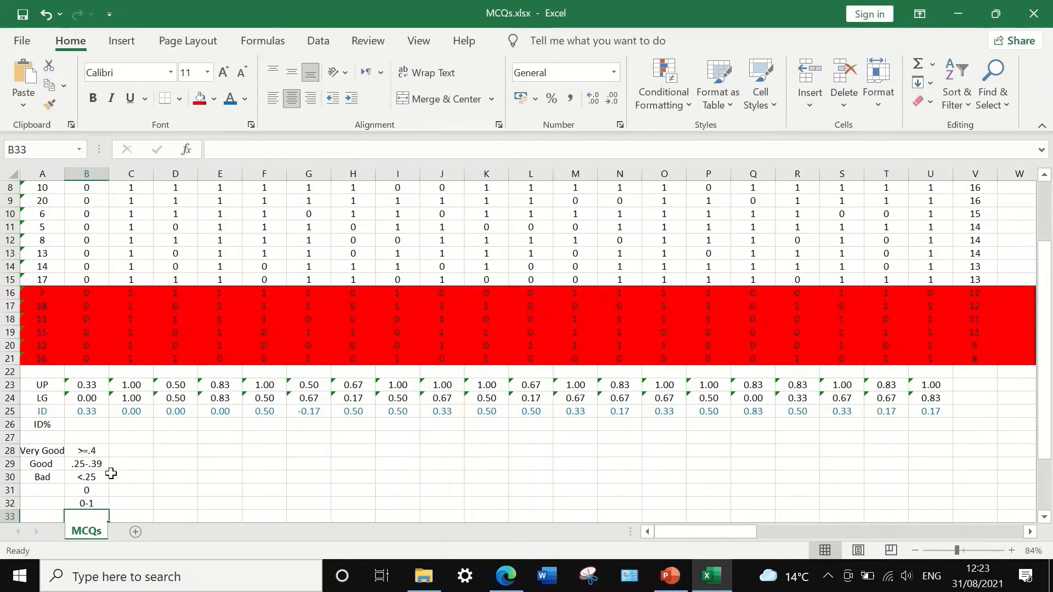
{"action": "left_click", "coordinate": [136, 413]}
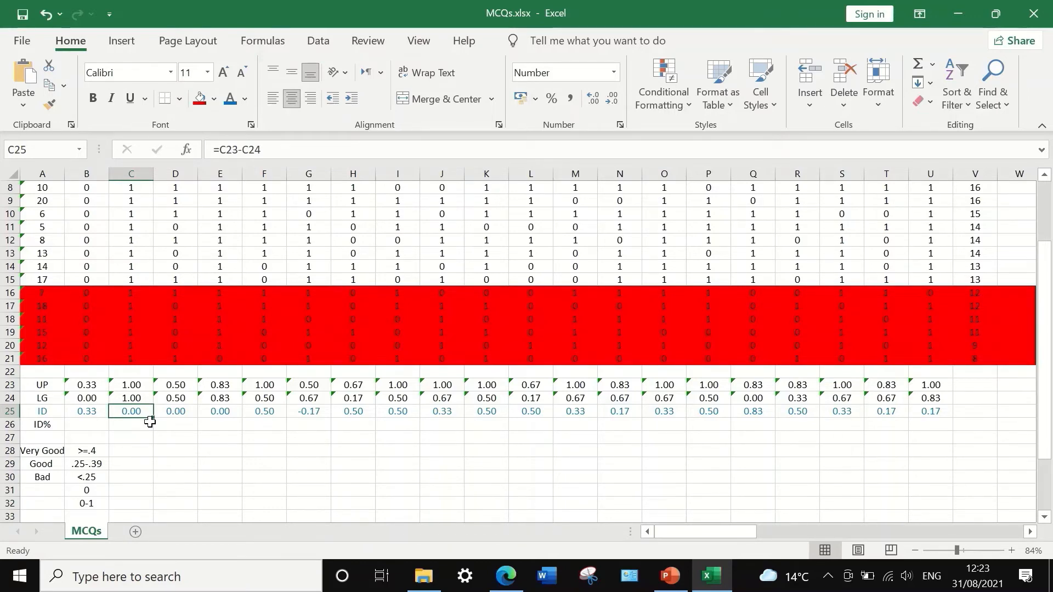
{"action": "left_click", "coordinate": [47, 491]}
{"action": "type", "text": "Bad"}
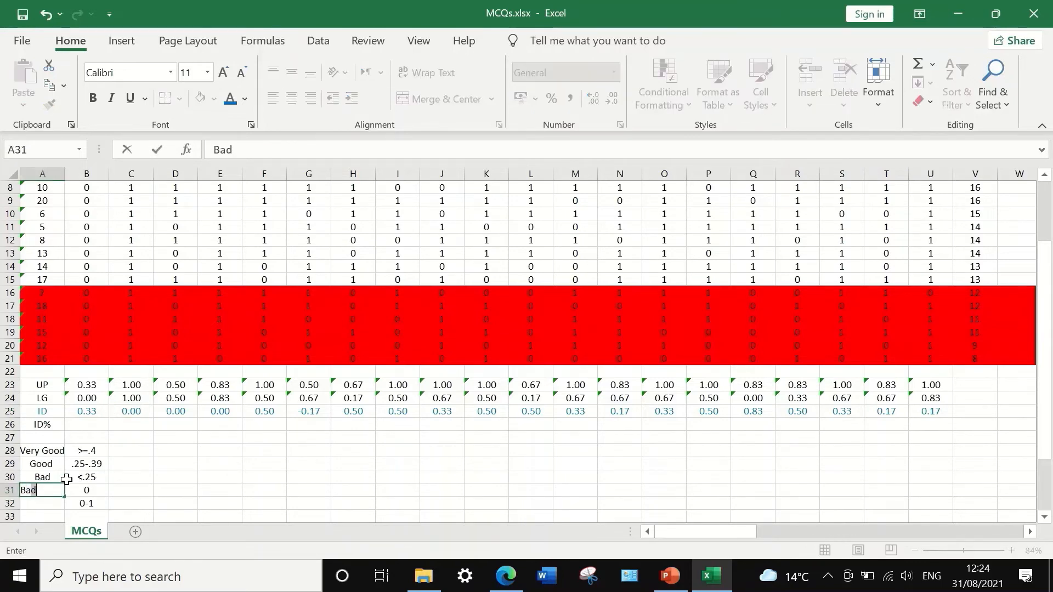
{"action": "left_click", "coordinate": [126, 478]}
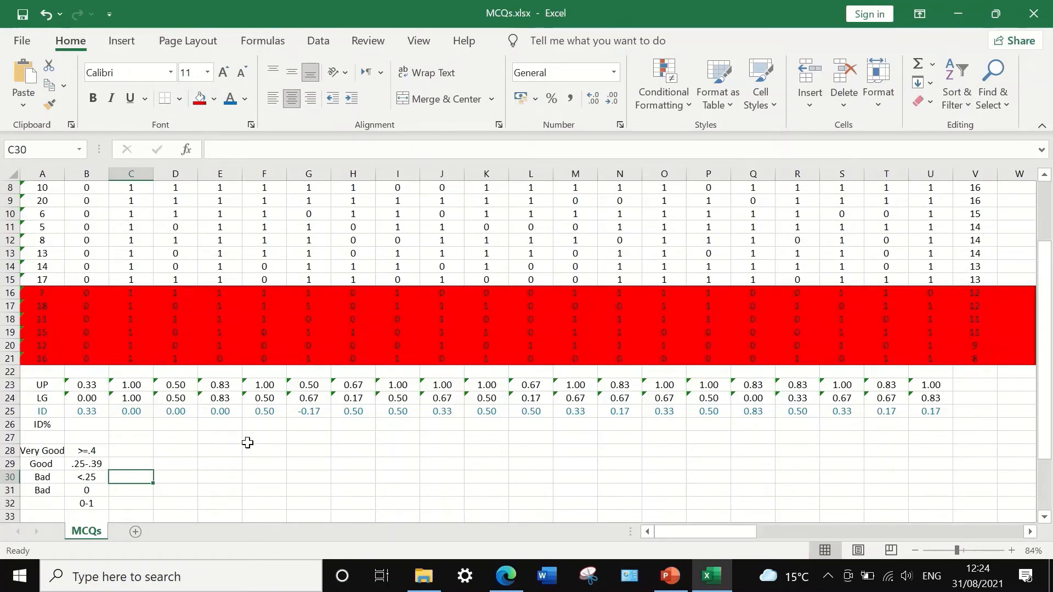
Examine the discrimination values of Q5, Q6, Q16 and Q19 against the upper- and lower-group answers and the rating key.
{"action": "left_click", "coordinate": [267, 413]}
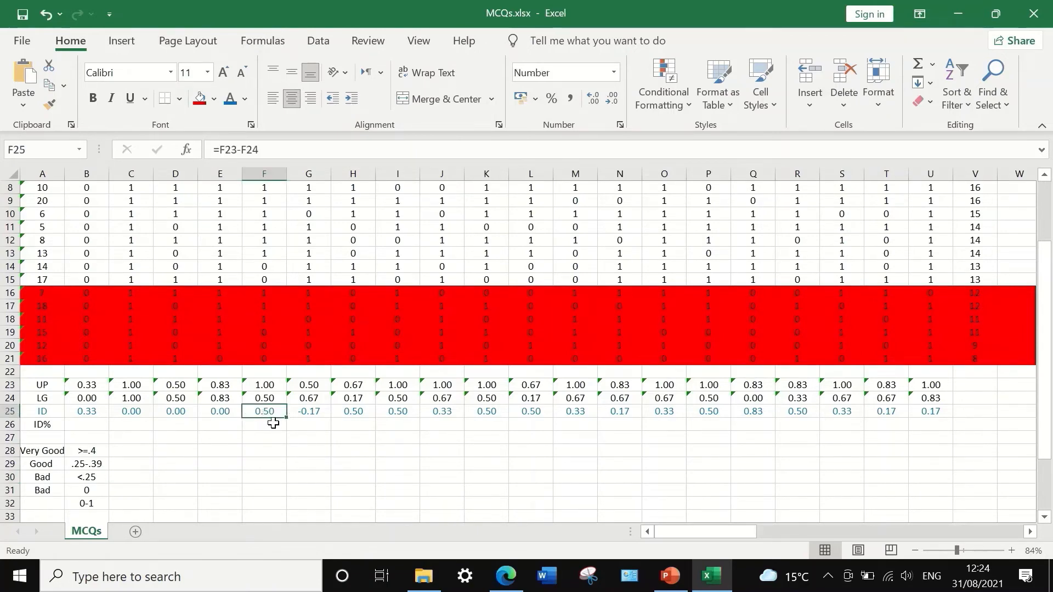
{"action": "scroll", "coordinate": [273, 423], "scroll_direction": "up", "scroll_amount": 3}
{"action": "scroll", "coordinate": [273, 421], "scroll_direction": "down", "scroll_amount": 3}
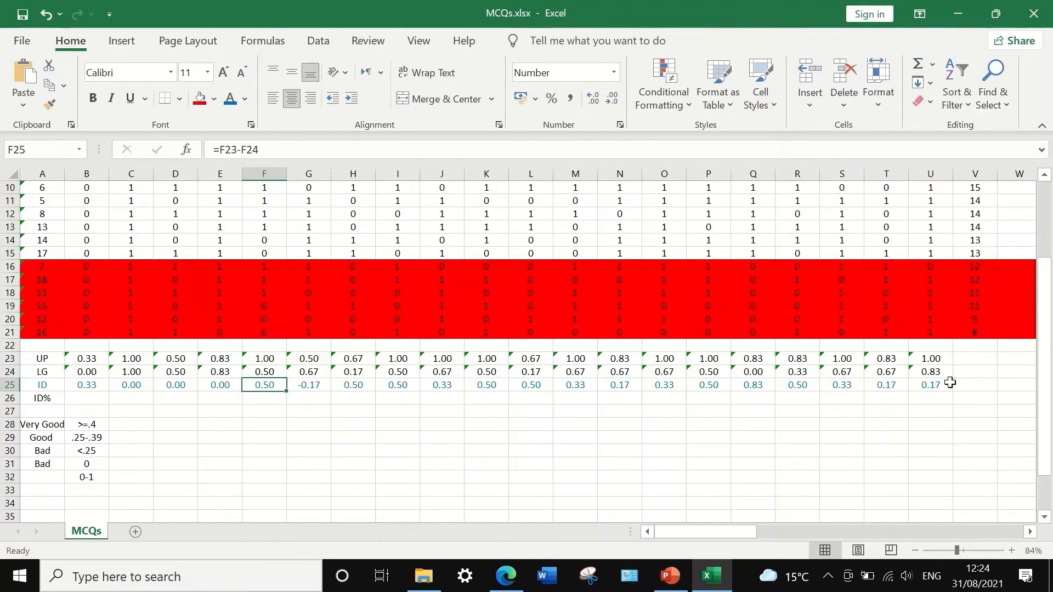
{"action": "left_click", "coordinate": [299, 385]}
{"action": "scroll", "coordinate": [438, 386], "scroll_direction": "up", "scroll_amount": 3}
{"action": "scroll", "coordinate": [450, 380], "scroll_direction": "down", "scroll_amount": 3}
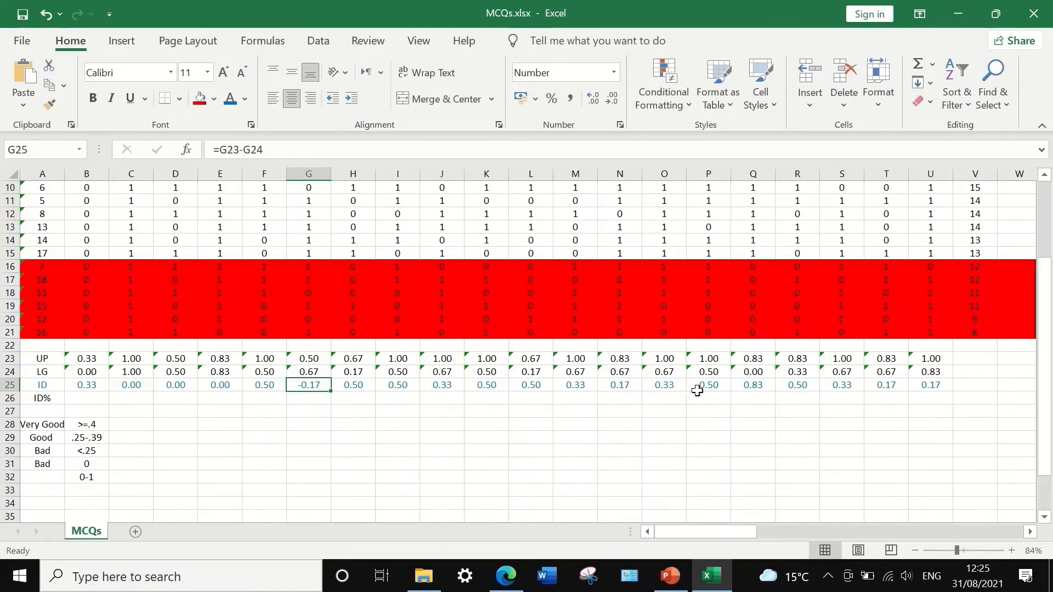
{"action": "left_click", "coordinate": [752, 387]}
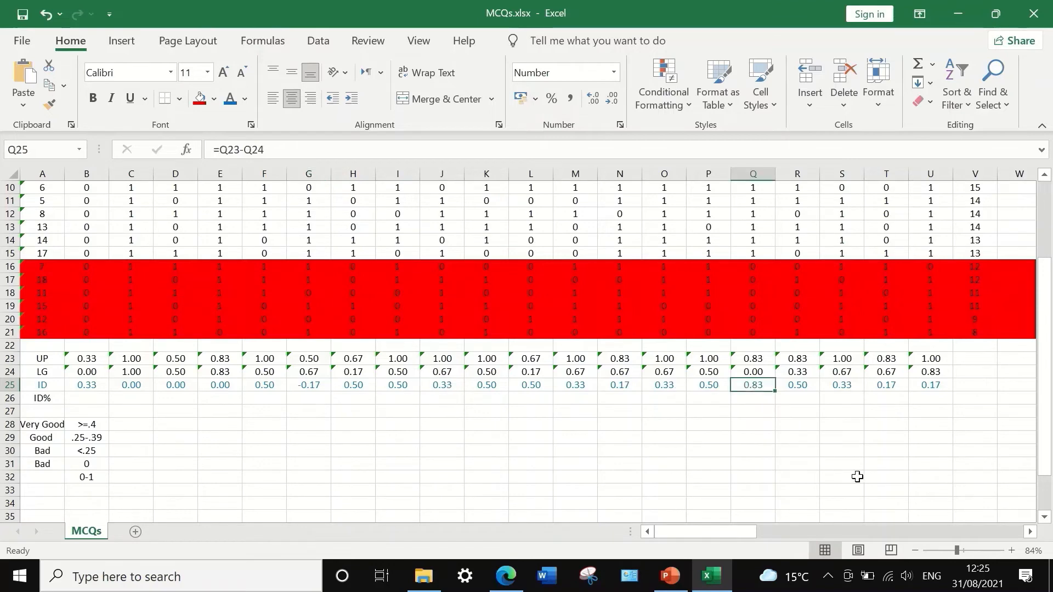
{"action": "scroll", "coordinate": [845, 263], "scroll_direction": "up", "scroll_amount": 3}
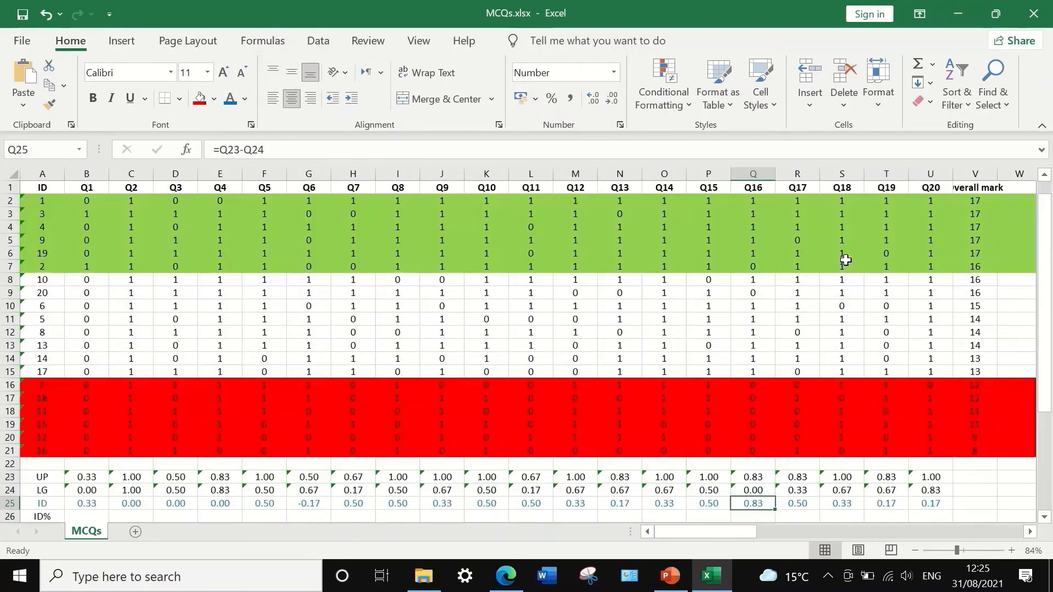
{"action": "scroll", "coordinate": [844, 263], "scroll_direction": "down", "scroll_amount": 3}
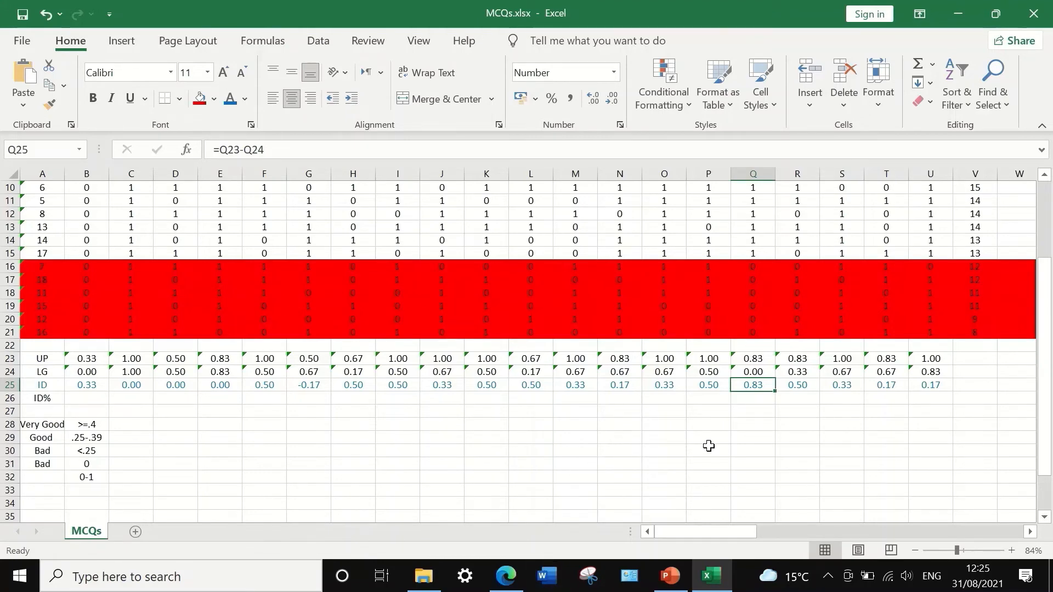
{"action": "left_click", "coordinate": [894, 384]}
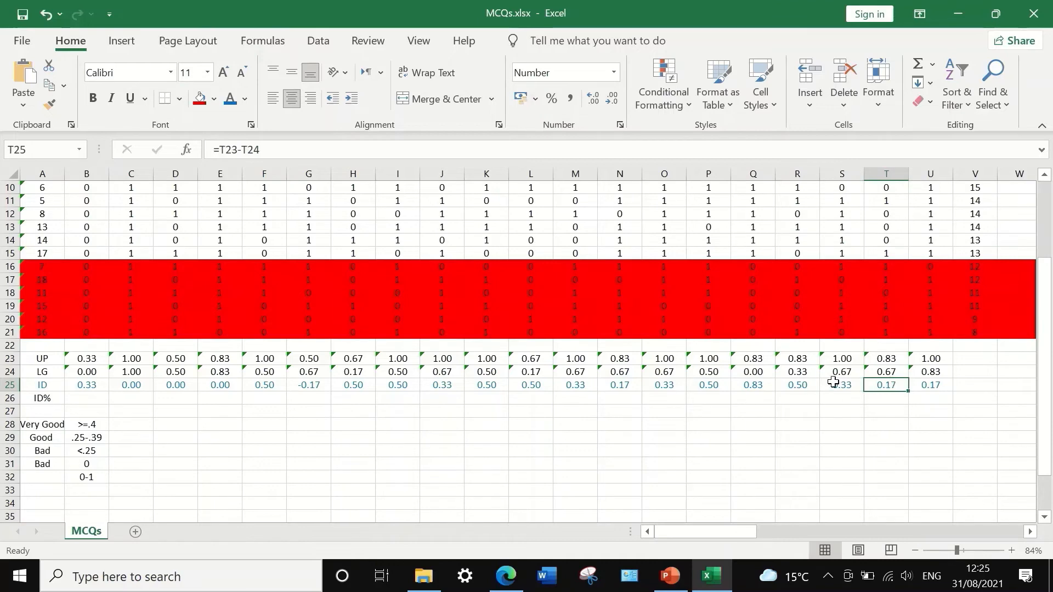
Fill the ID row cells of Q13, Q19 and Q20 (N25, T25 and U25) with red as bad items.
{"action": "left_click", "coordinate": [619, 384]}
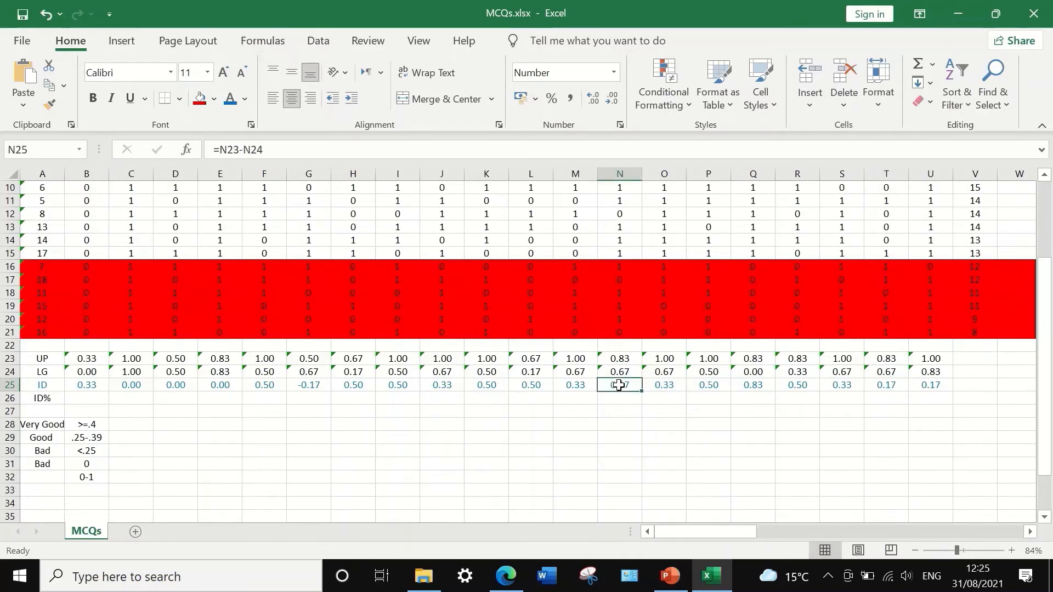
{"action": "scroll", "coordinate": [618, 384], "scroll_direction": "up", "scroll_amount": 3}
{"action": "scroll", "coordinate": [618, 381], "scroll_direction": "down", "scroll_amount": 4}
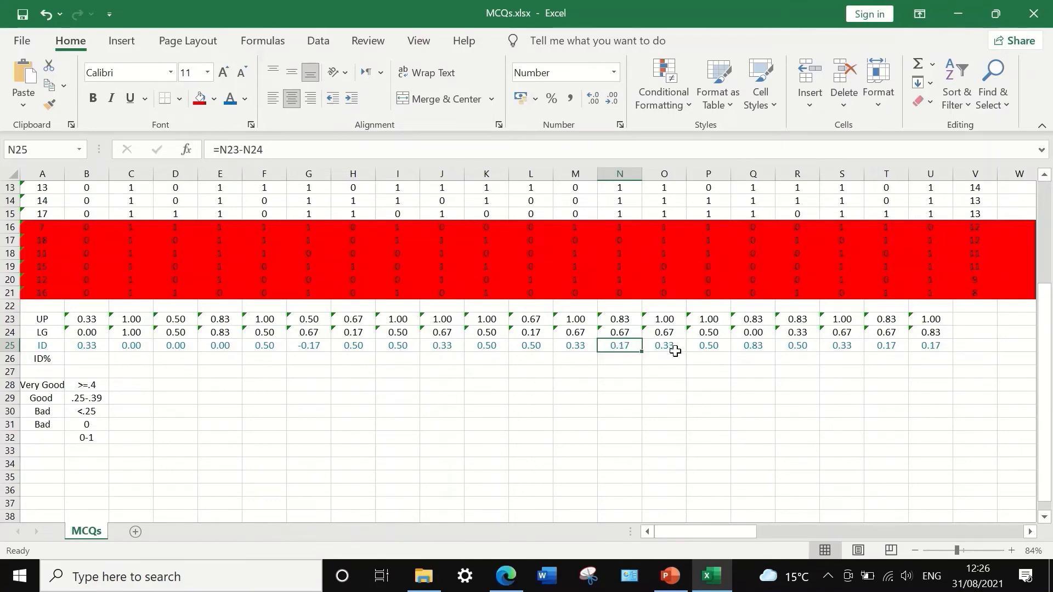
{"action": "left_click", "coordinate": [930, 345], "text": "ctrl"}
{"action": "left_click", "coordinate": [886, 346], "text": "ctrl"}
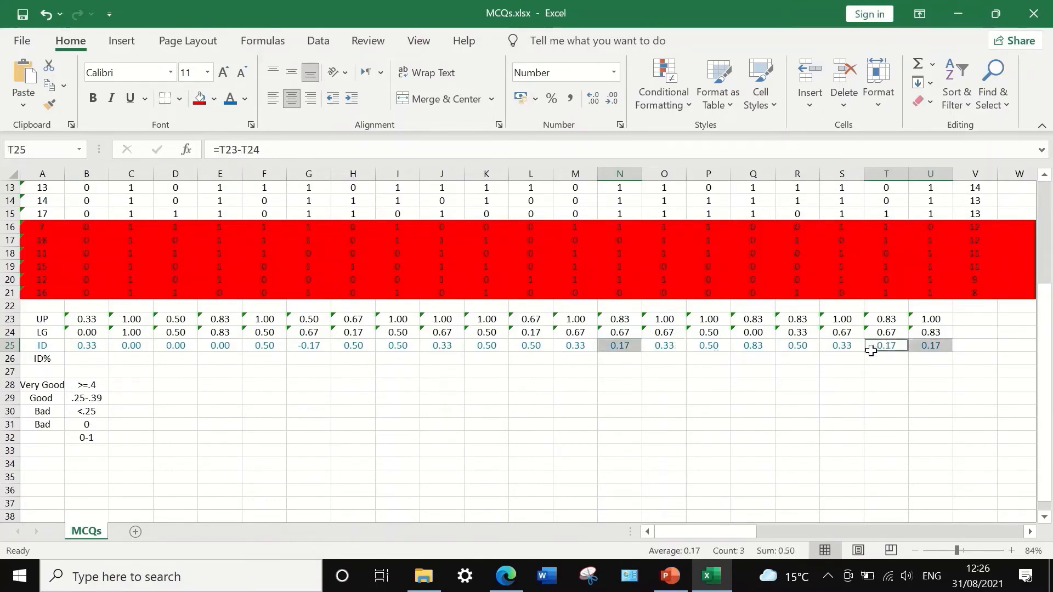
{"action": "left_click", "coordinate": [200, 98]}
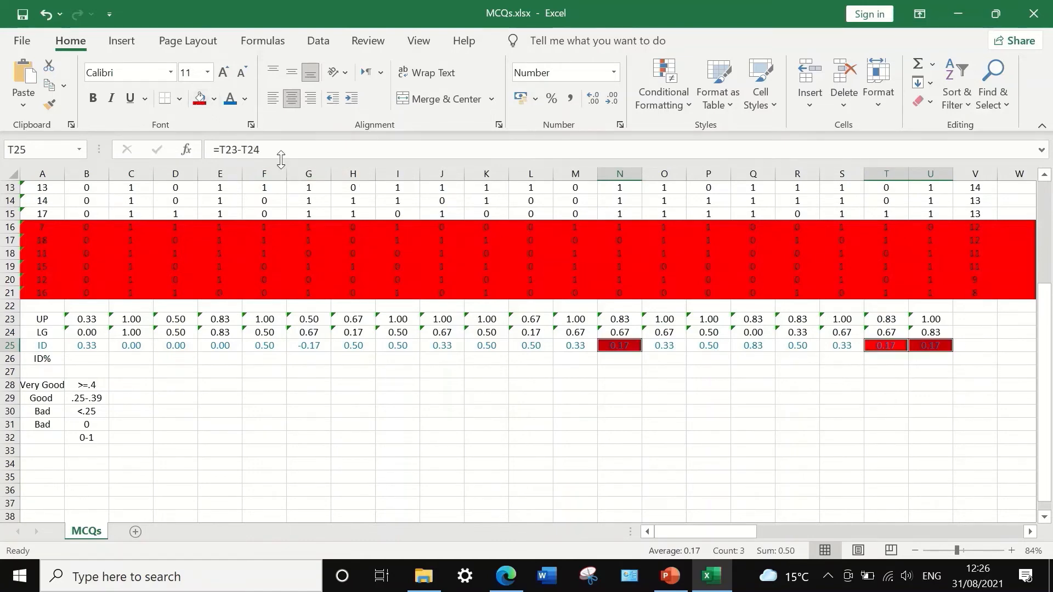
{"action": "left_click", "coordinate": [845, 384]}
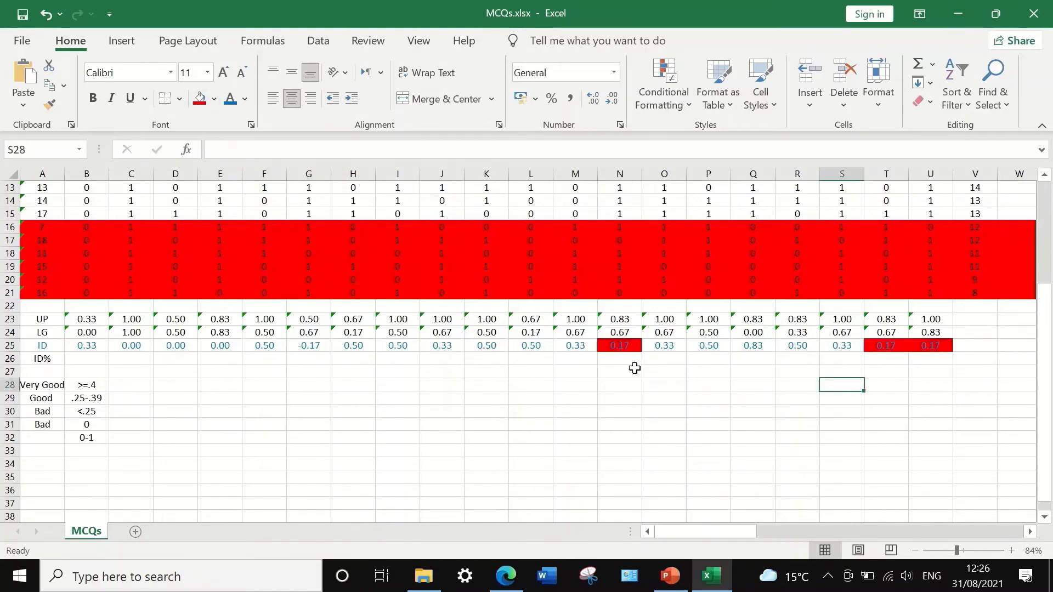
Fill the negative discrimination value in G25 and the zero values in C25:E25 with red.
{"action": "left_click", "coordinate": [318, 347]}
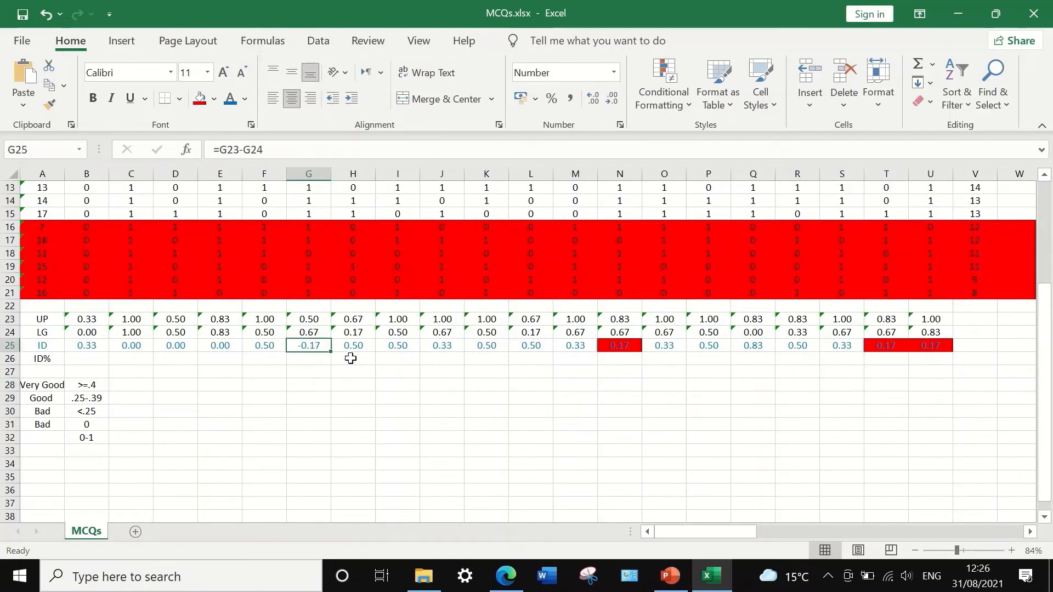
{"action": "left_click", "coordinate": [201, 103]}
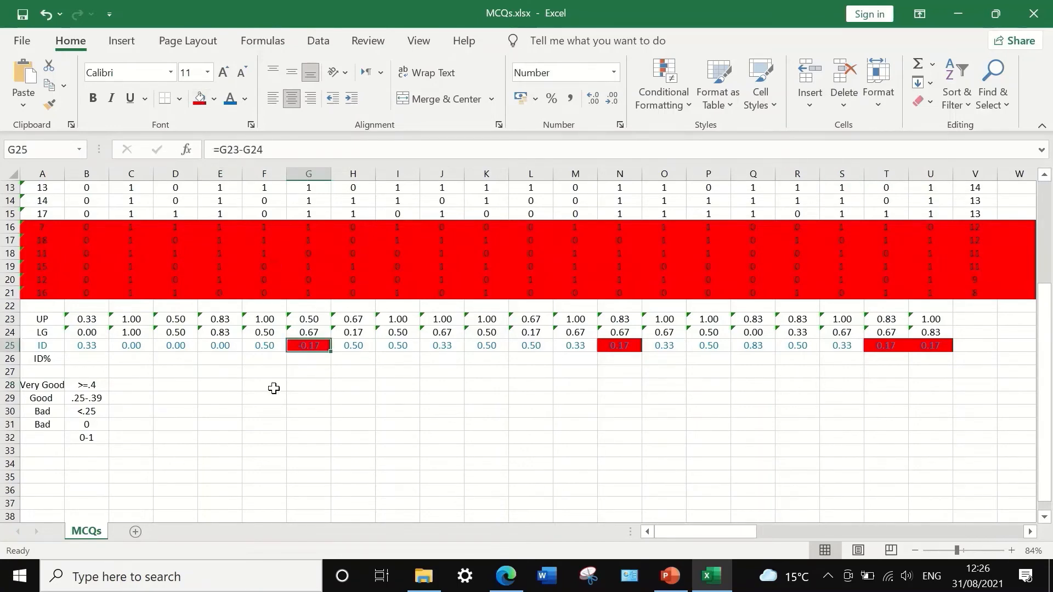
{"action": "left_click", "coordinate": [167, 346]}
{"action": "left_click", "coordinate": [129, 346], "text": "ctrl"}
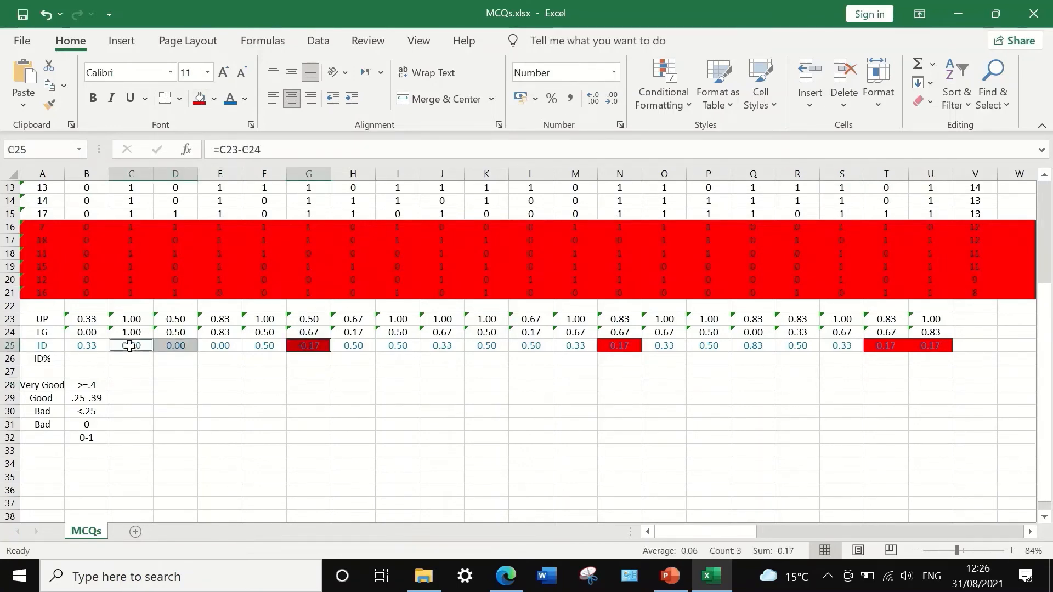
{"action": "left_click", "coordinate": [219, 346], "text": "ctrl"}
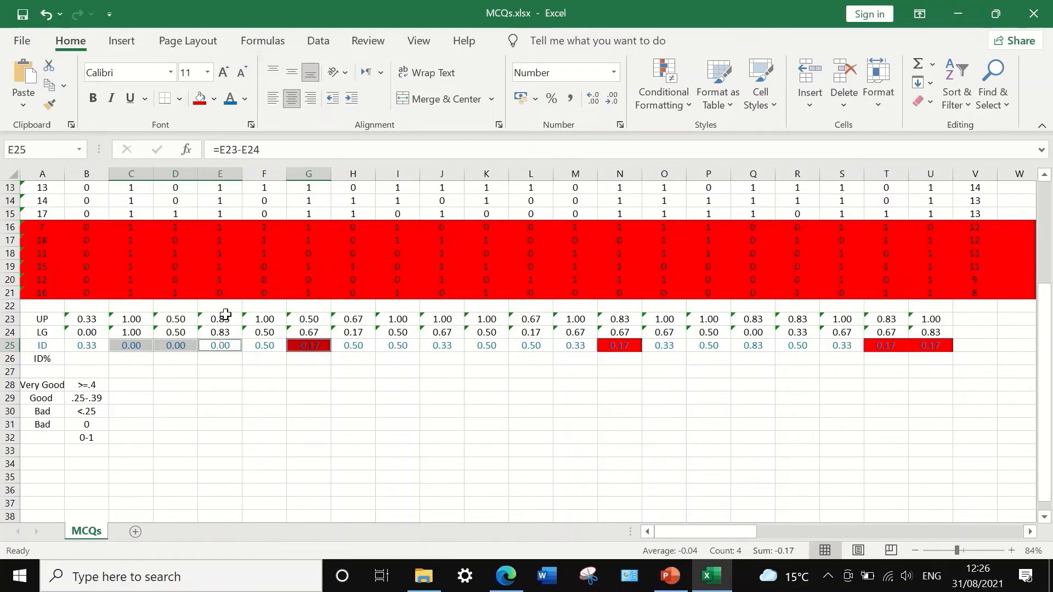
{"action": "left_click", "coordinate": [200, 101]}
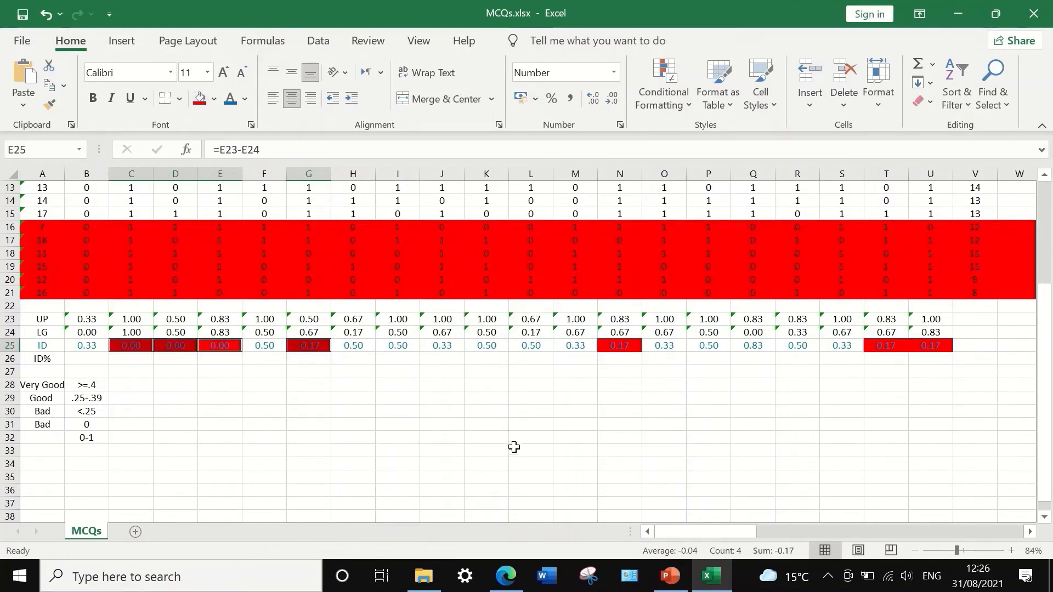
{"action": "left_click", "coordinate": [481, 425]}
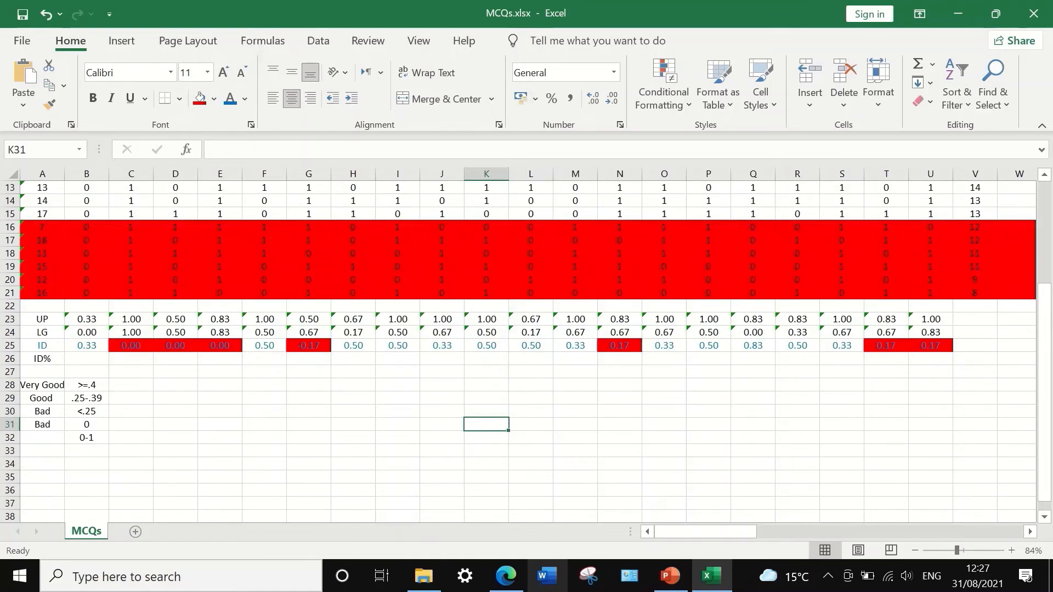
Calculate Q1's discrimination percentage in B26 with the formula =B25*100.
{"action": "left_click", "coordinate": [99, 358]}
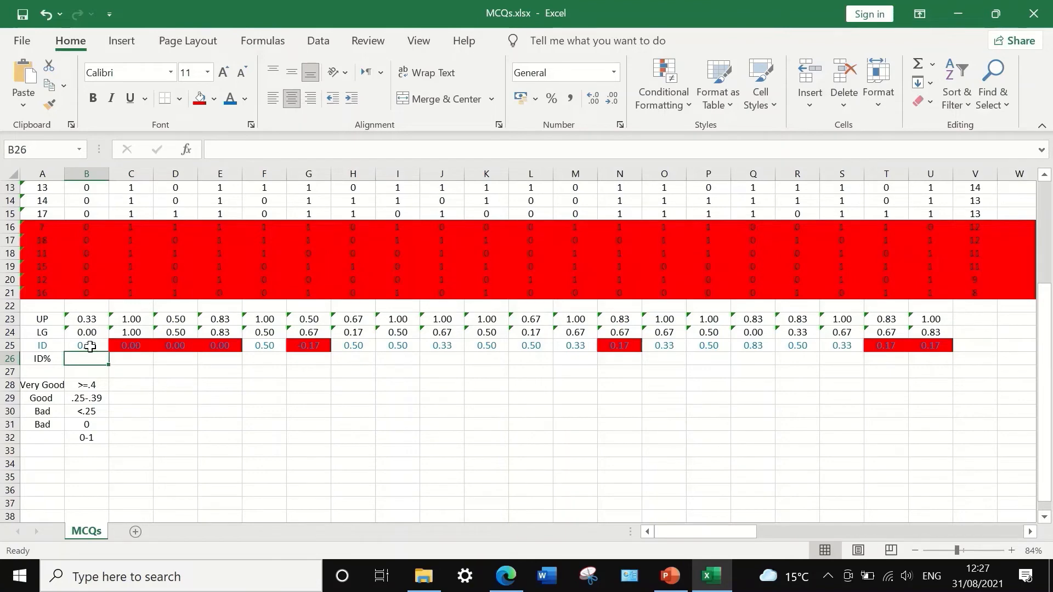
{"action": "left_click", "coordinate": [214, 149]}
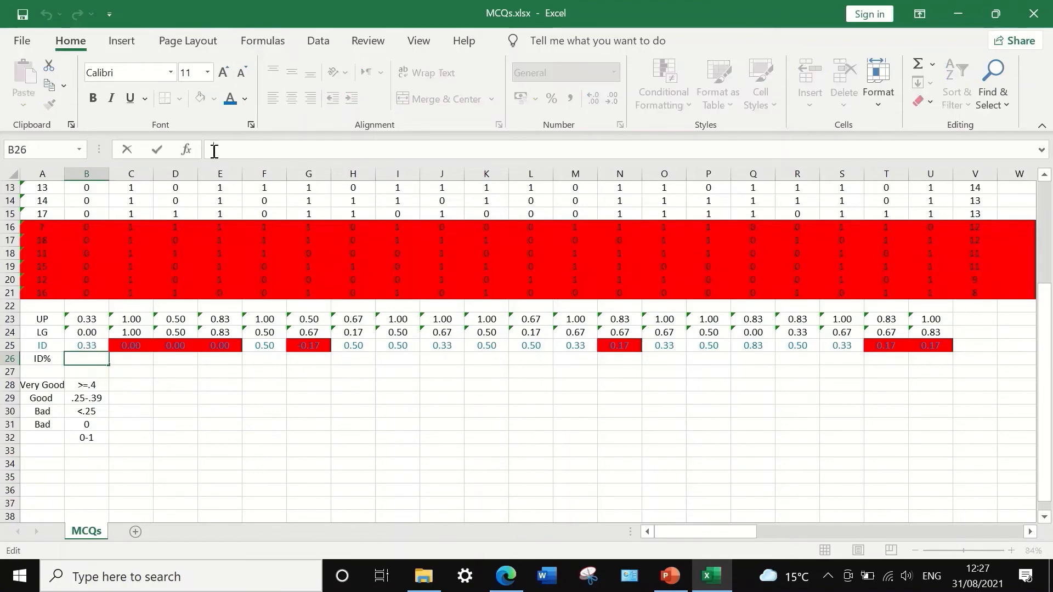
{"action": "type", "text": "="}
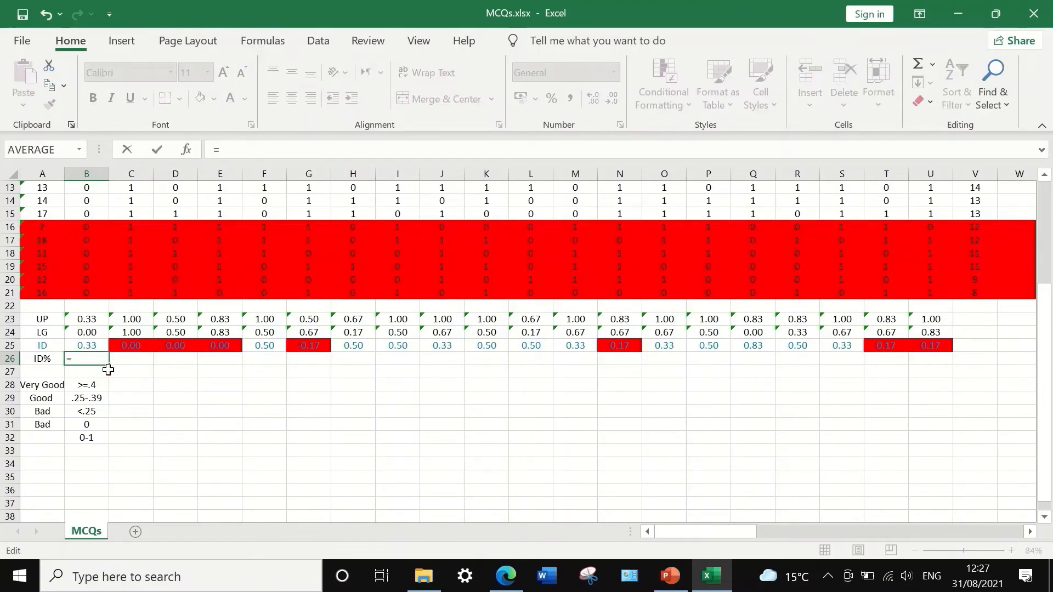
{"action": "left_click", "coordinate": [91, 345]}
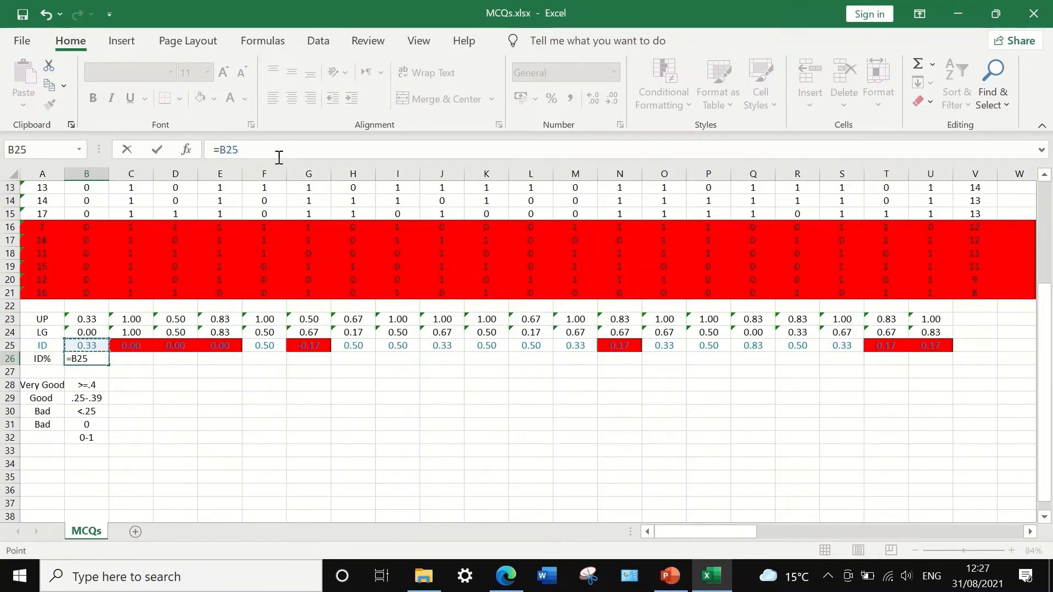
{"action": "type", "text": "*100"}
{"action": "key", "text": "Return"}
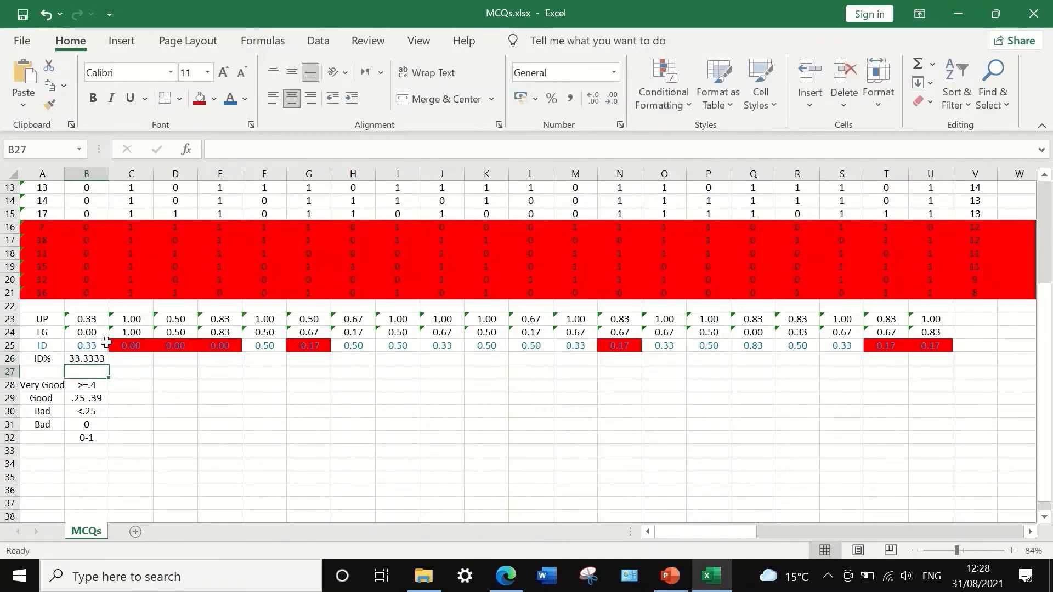
Copy the percentage formula from B26 across the ID% row to U26 and show the values with one decimal place.
{"action": "left_click", "coordinate": [94, 360]}
{"action": "left_click_drag", "start_coordinate": [108, 367], "coordinate": [939, 373]}
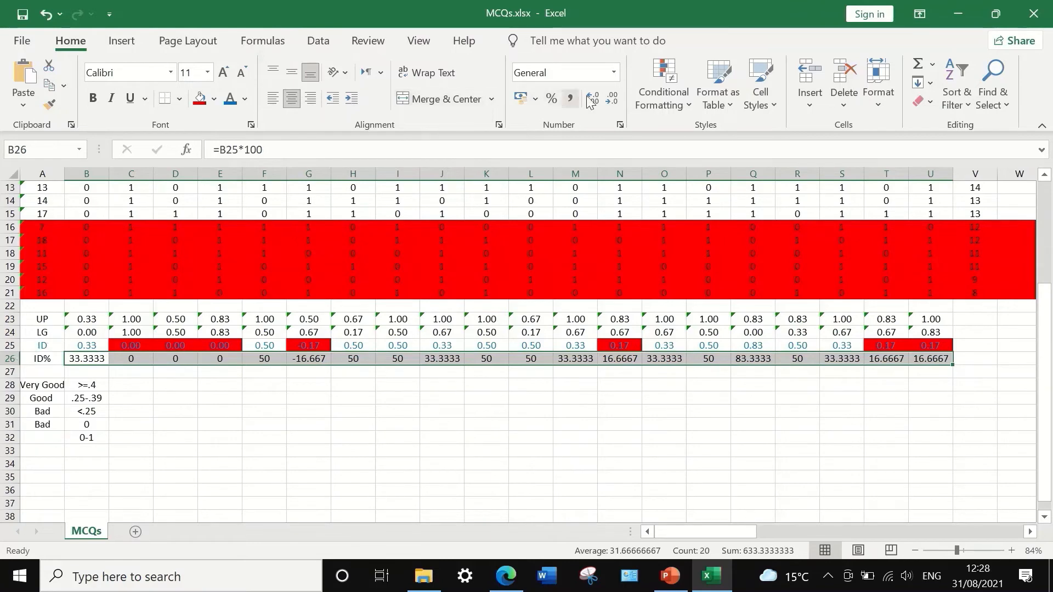
{"action": "left_click", "coordinate": [612, 100]}
{"action": "left_click", "coordinate": [612, 99]}
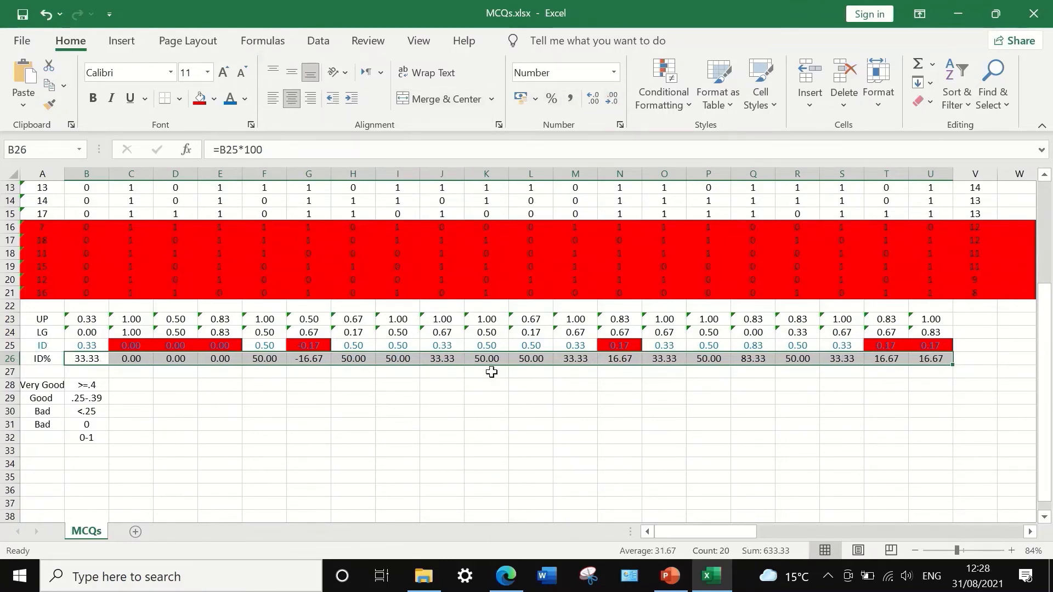
{"action": "left_click", "coordinate": [613, 100]}
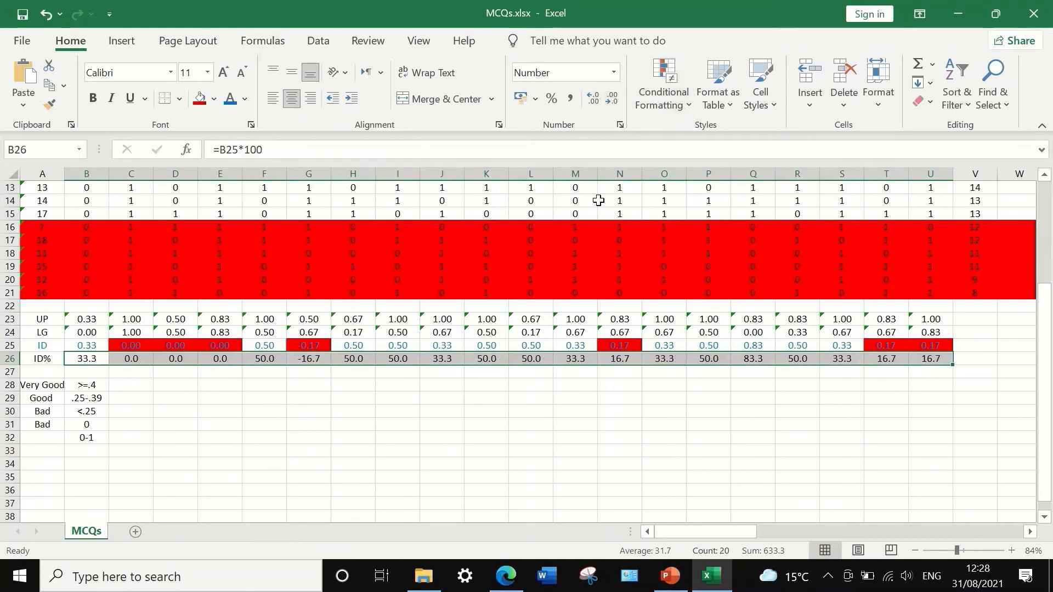
{"action": "left_click", "coordinate": [704, 385]}
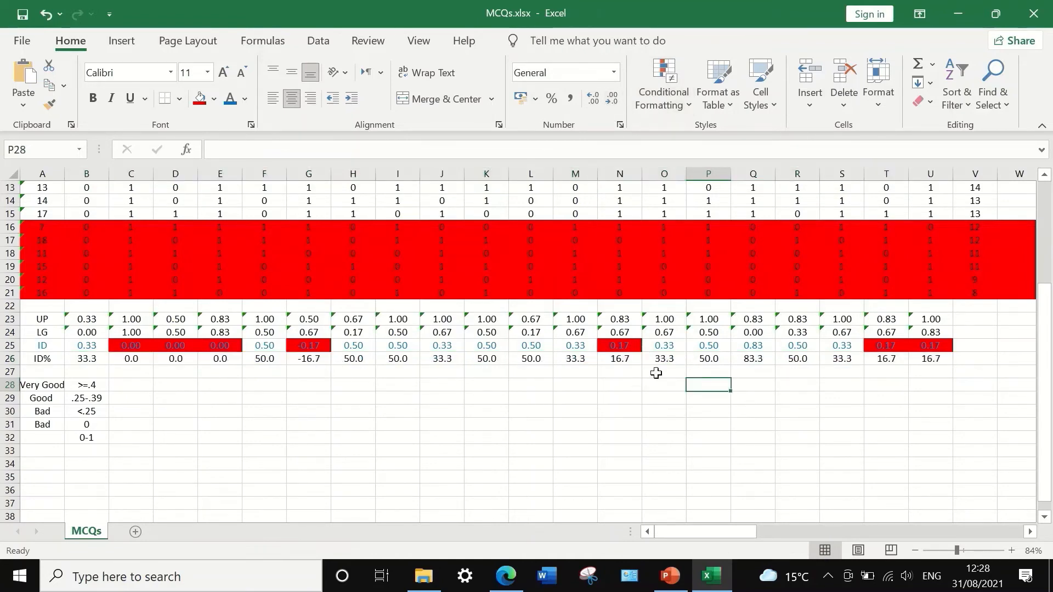
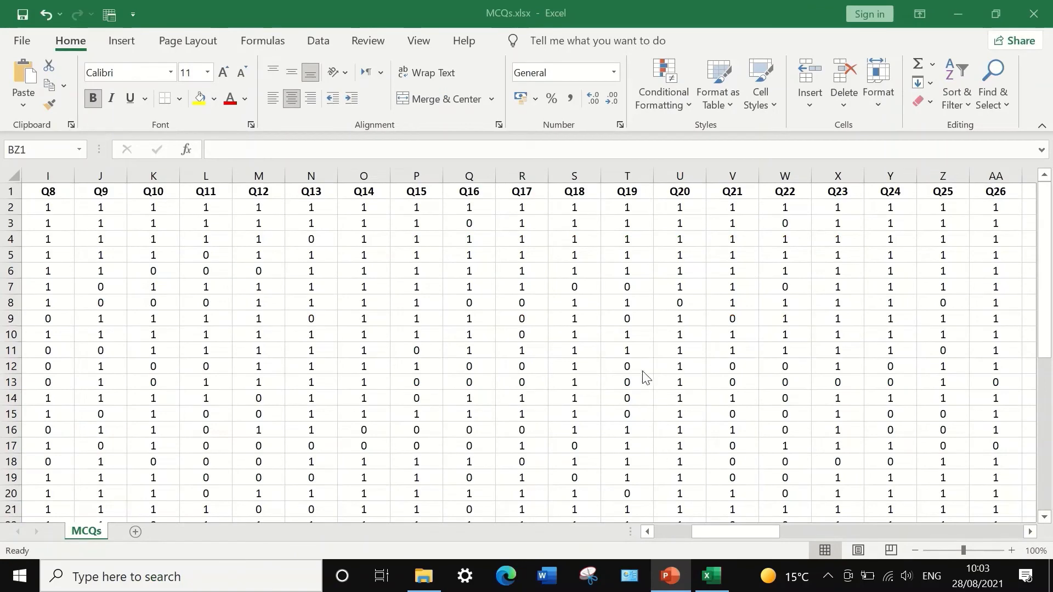
Examine the full MCQs data set, from the first question column to the last and down through the student rows.
{"action": "scroll", "coordinate": [663, 366], "scroll_direction": "down", "scroll_amount": 2}
{"action": "scroll", "coordinate": [666, 362], "scroll_direction": "up", "scroll_amount": 2}
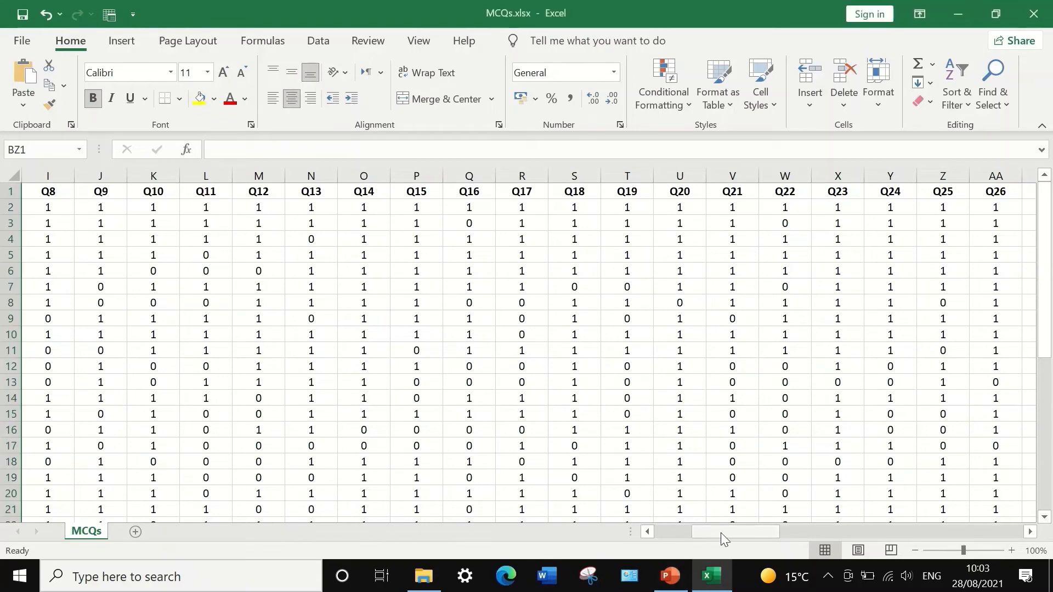
{"action": "left_click_drag", "start_coordinate": [723, 532], "coordinate": [686, 532]}
{"action": "scroll", "coordinate": [431, 348], "scroll_direction": "down", "scroll_amount": 6}
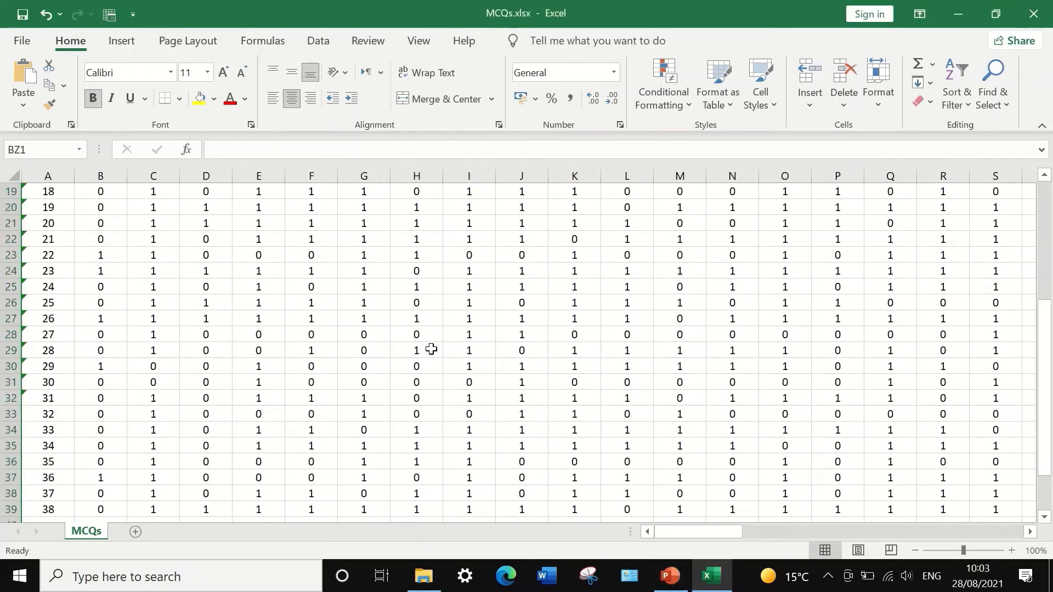
{"action": "scroll", "coordinate": [431, 351], "scroll_direction": "down", "scroll_amount": 2}
{"action": "scroll", "coordinate": [430, 353], "scroll_direction": "up", "scroll_amount": 4}
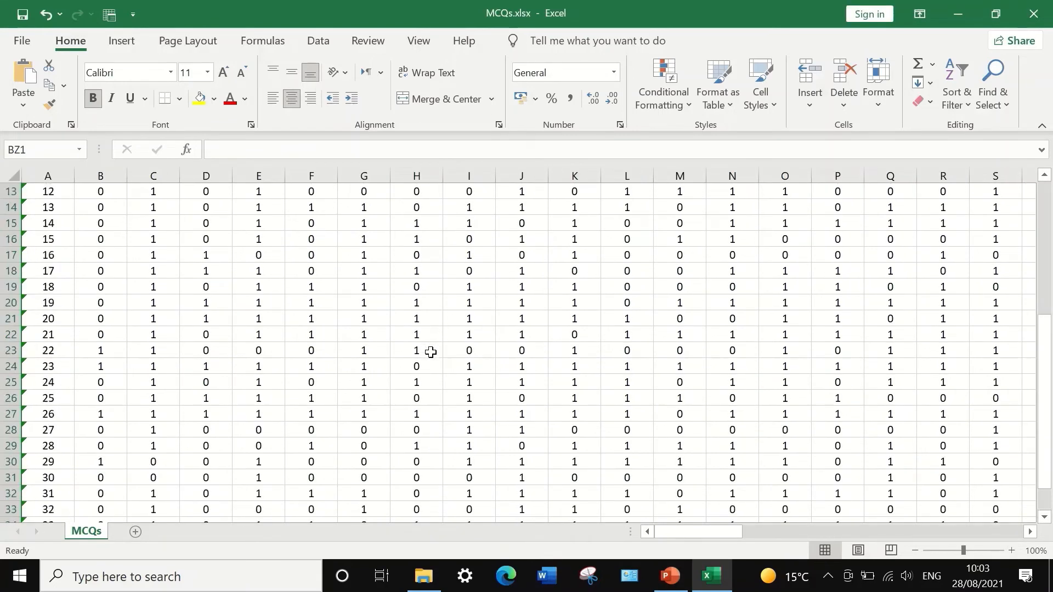
{"action": "scroll", "coordinate": [164, 384], "scroll_direction": "down", "scroll_amount": 4}
{"action": "scroll", "coordinate": [44, 384], "scroll_direction": "up", "scroll_amount": 8}
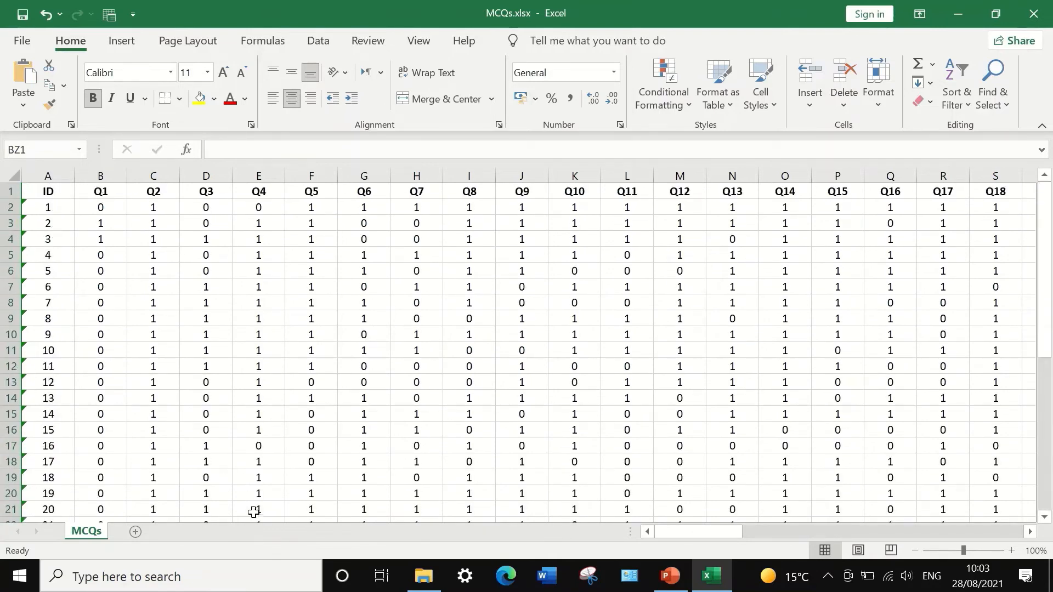
{"action": "left_click_drag", "start_coordinate": [679, 531], "coordinate": [1025, 533]}
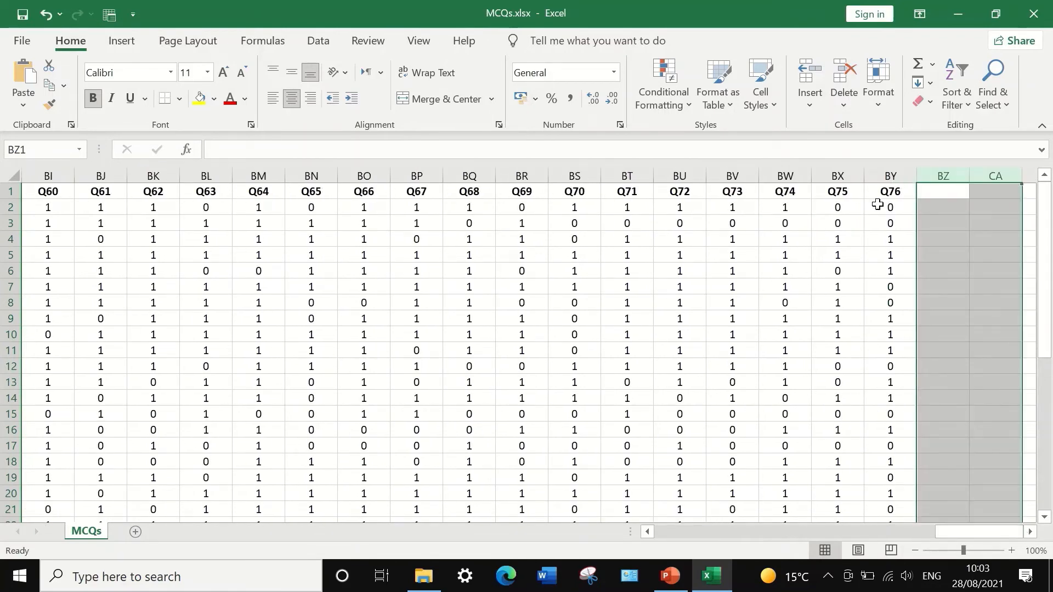
{"action": "left_click_drag", "start_coordinate": [962, 533], "coordinate": [683, 521]}
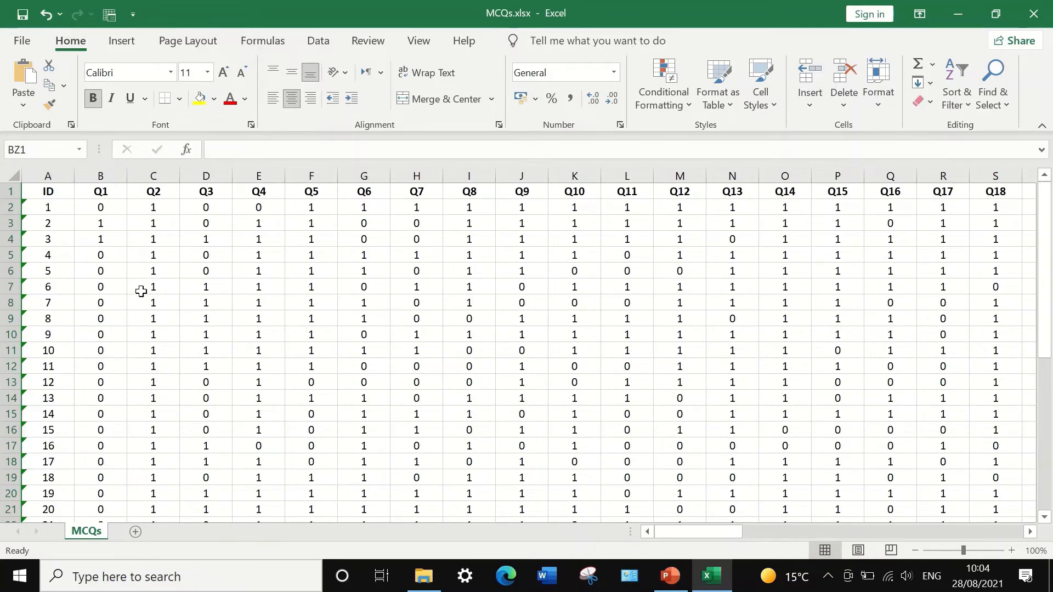
{"action": "scroll", "coordinate": [365, 434], "scroll_direction": "down", "scroll_amount": 1}
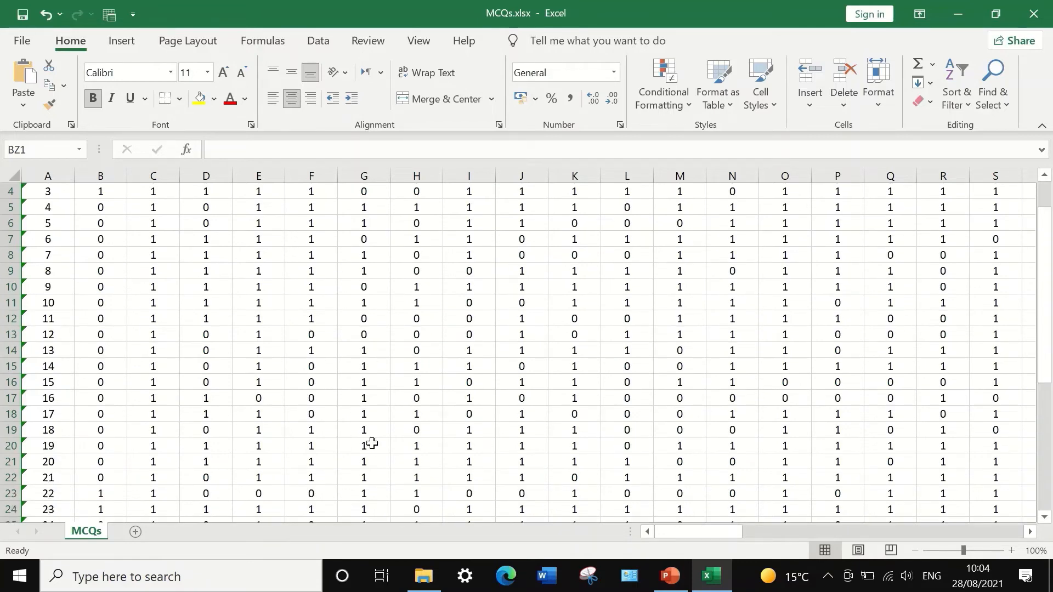
Add the heading Total Score in BZ1, just after the Q76 column.
{"action": "scroll", "coordinate": [372, 443], "scroll_direction": "up", "scroll_amount": 1}
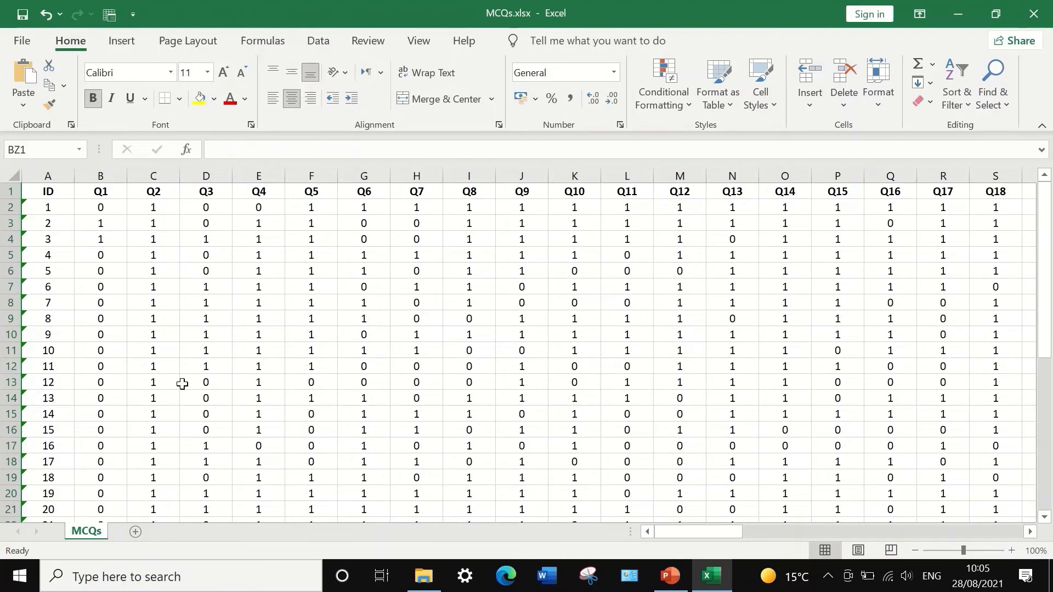
{"action": "left_click_drag", "start_coordinate": [713, 531], "coordinate": [401, 496]}
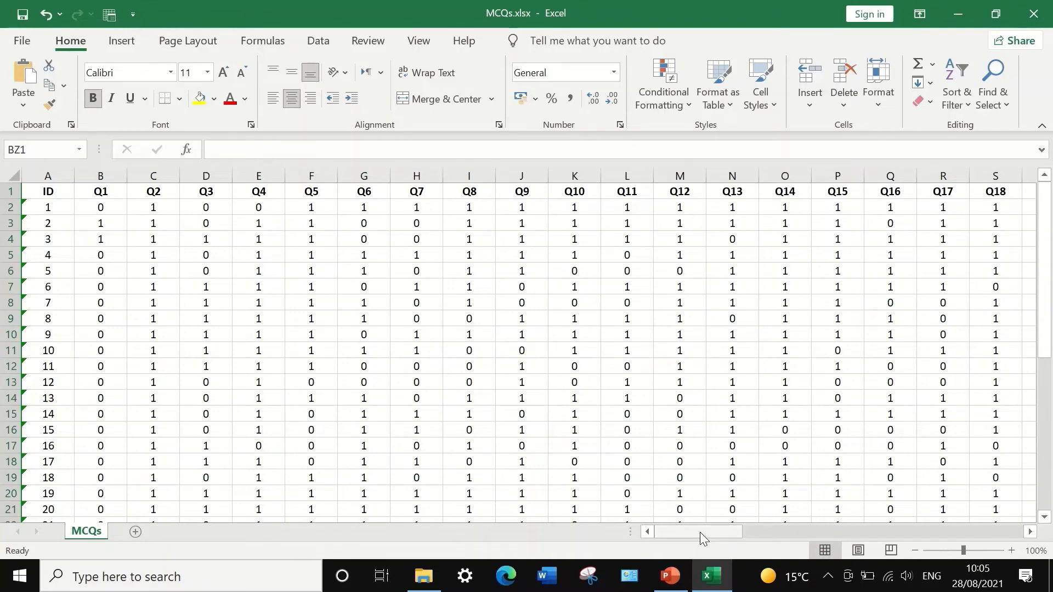
{"action": "left_click_drag", "start_coordinate": [700, 532], "coordinate": [1007, 504]}
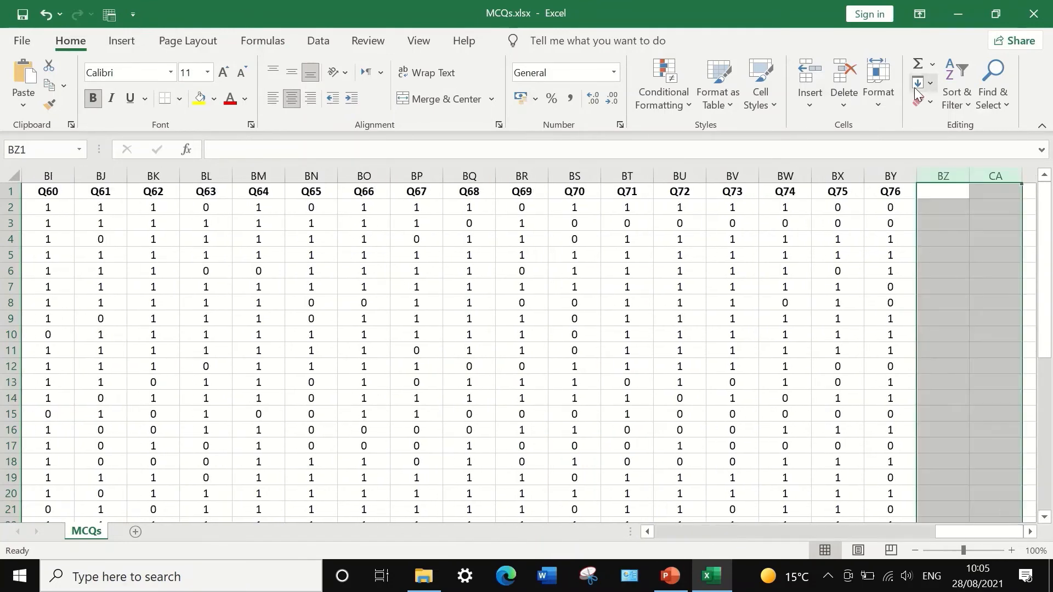
{"action": "left_click", "coordinate": [941, 192]}
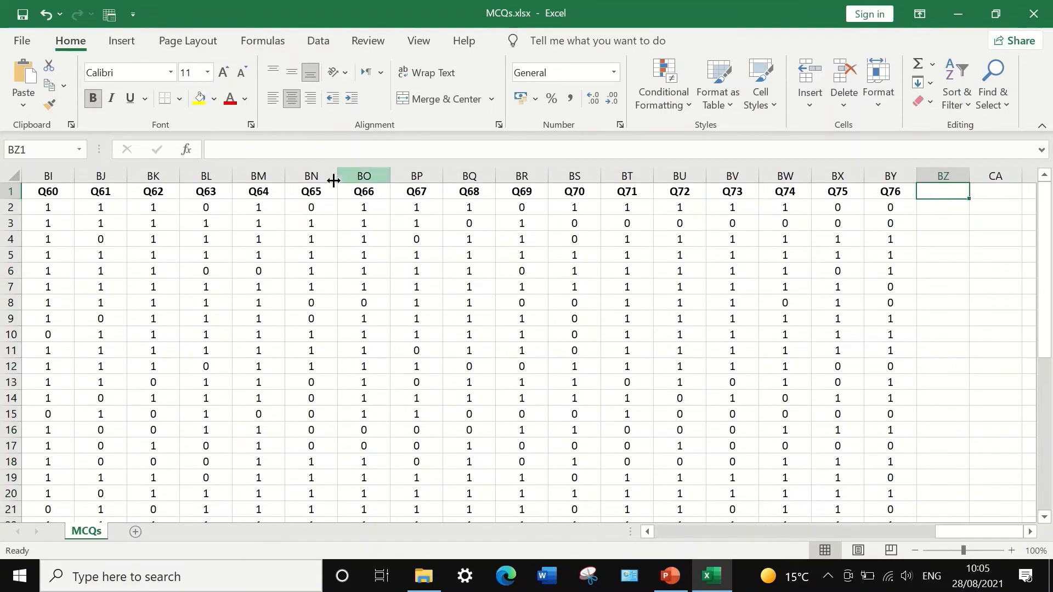
{"action": "left_click", "coordinate": [283, 154]}
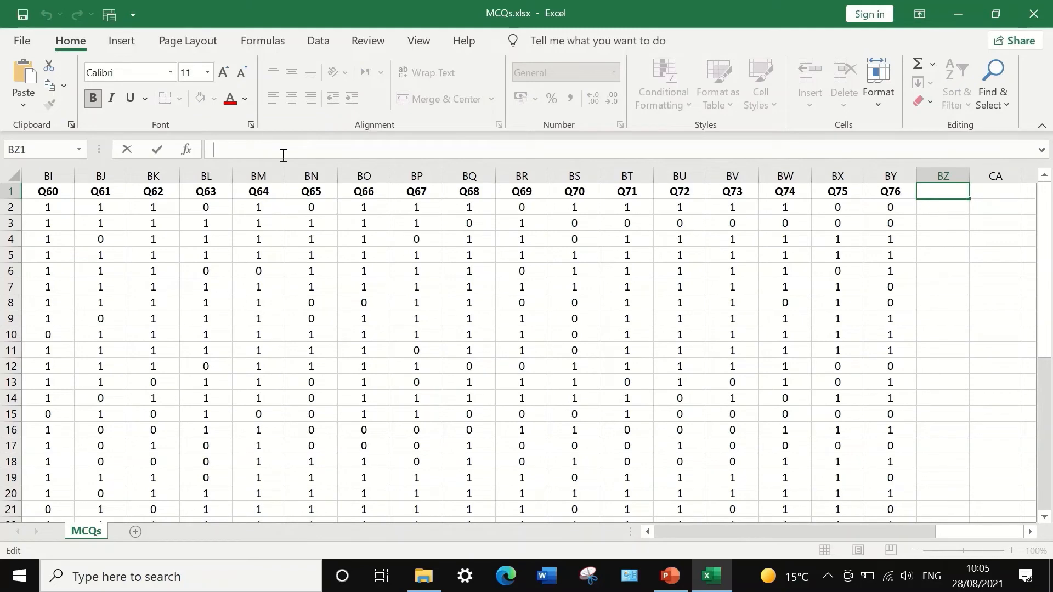
{"action": "type", "text": "Total Score"}
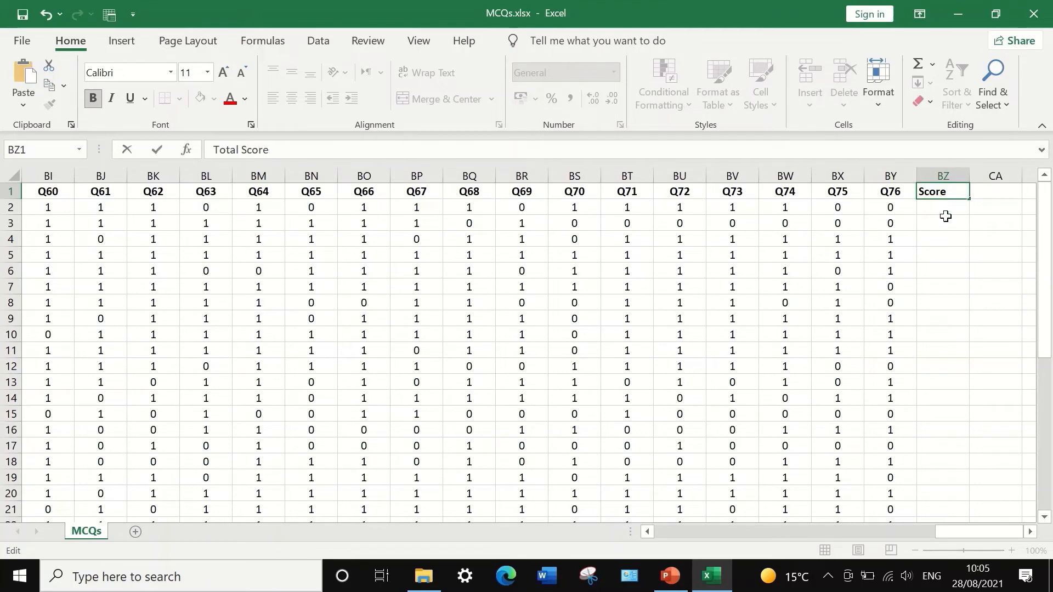
{"action": "key", "text": "Return"}
{"action": "left_click", "coordinate": [944, 193]}
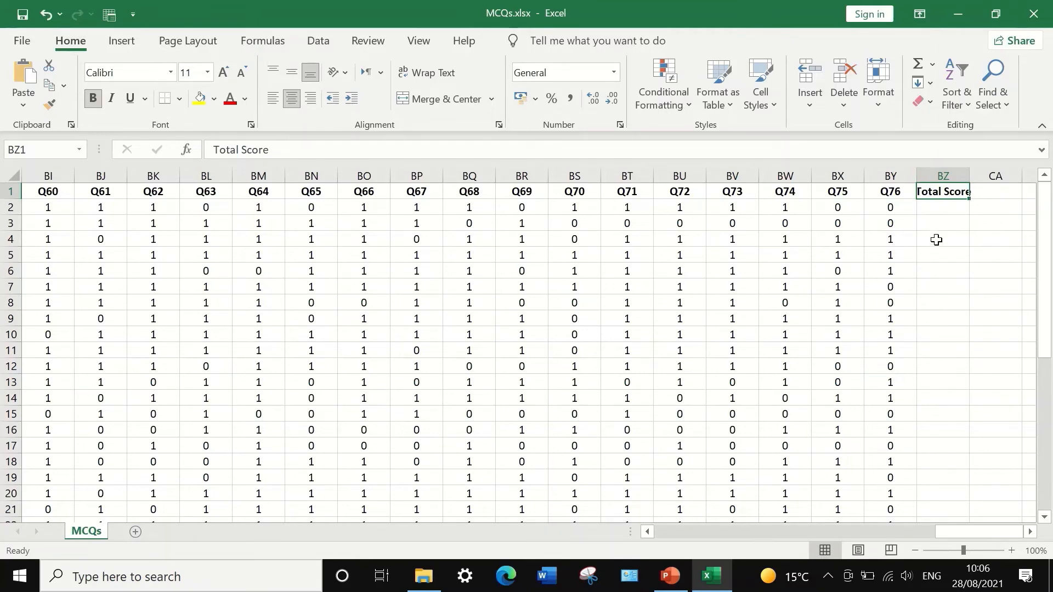
Calculate the first student's percentage score in BZ2 with the formula =SUM(B2:BY2)/76*100.
{"action": "left_click", "coordinate": [943, 209]}
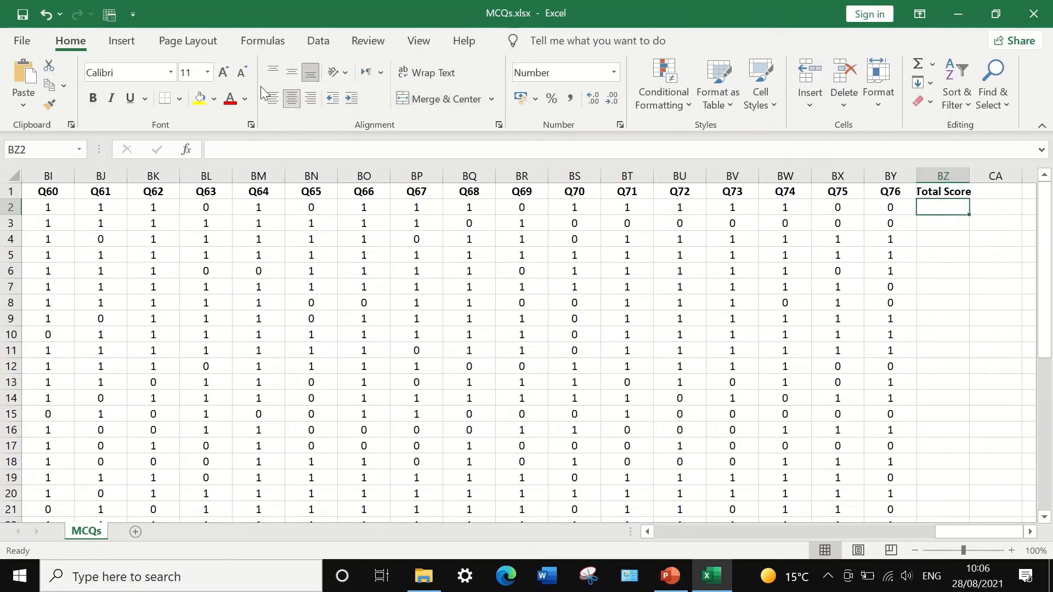
{"action": "left_click", "coordinate": [931, 68]}
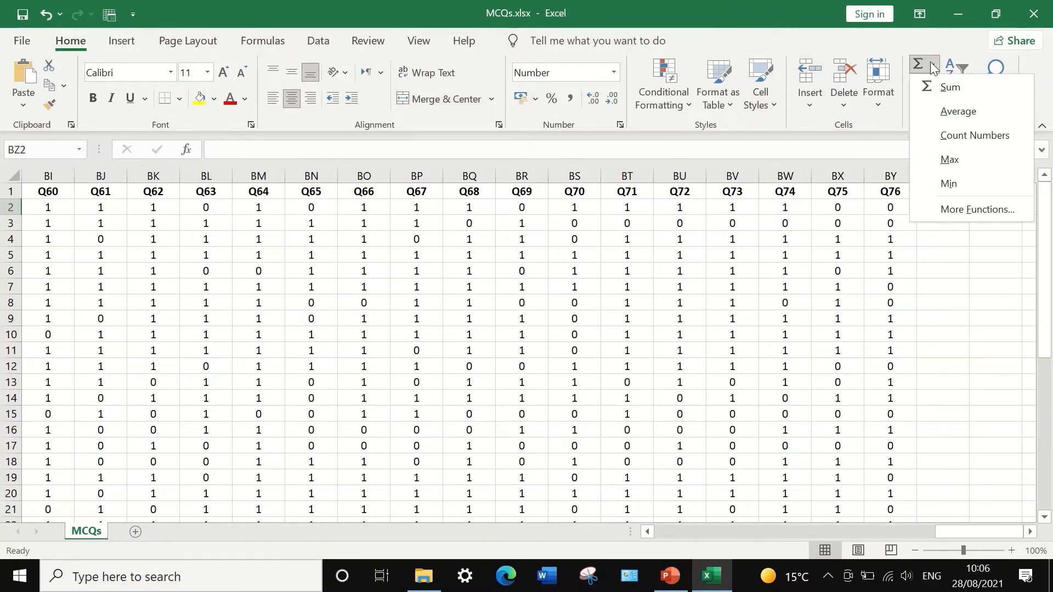
{"action": "left_click", "coordinate": [958, 91]}
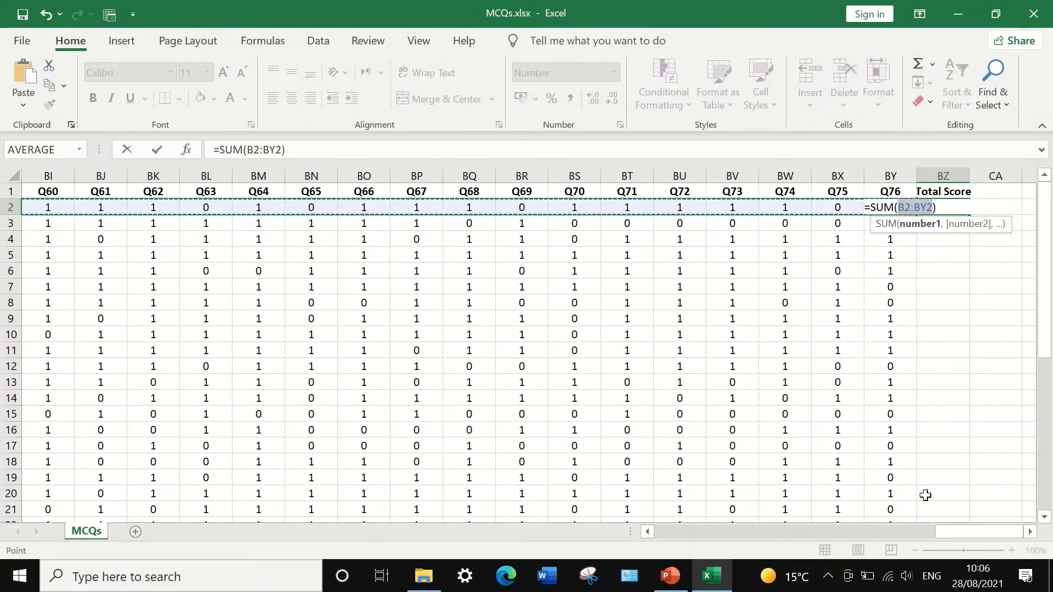
{"action": "left_click_drag", "start_coordinate": [973, 532], "coordinate": [1050, 530]}
{"action": "left_click", "coordinate": [307, 153]}
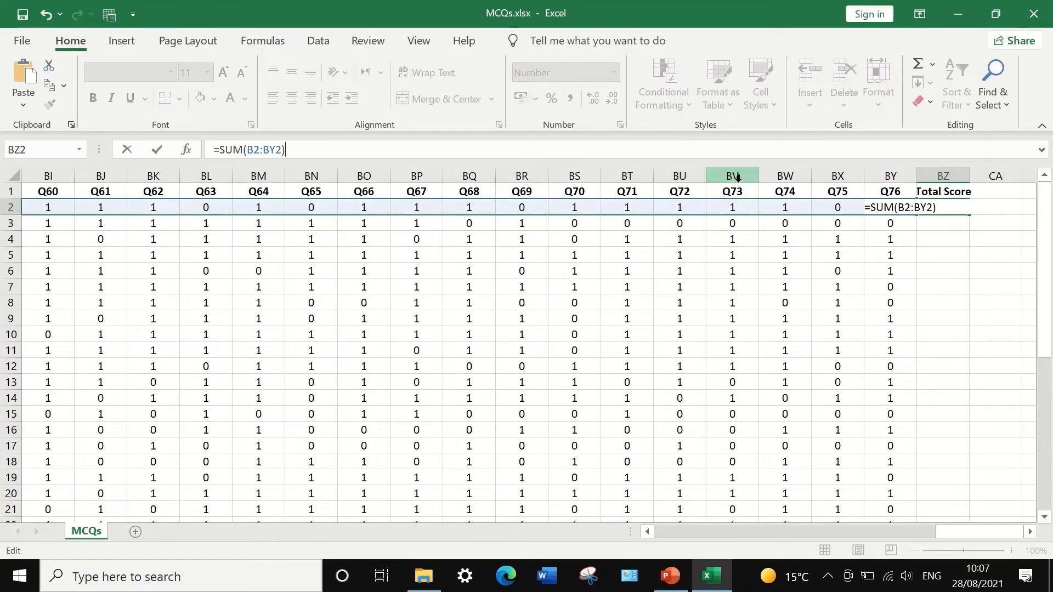
{"action": "type", "text": "/76"}
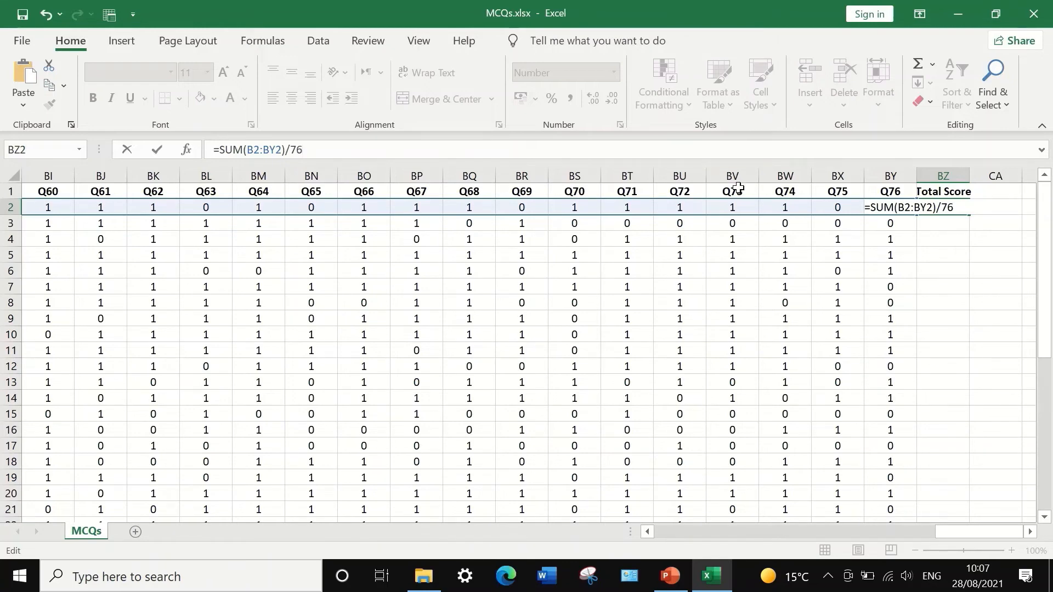
{"action": "type", "text": "*100"}
{"action": "key", "text": "Return"}
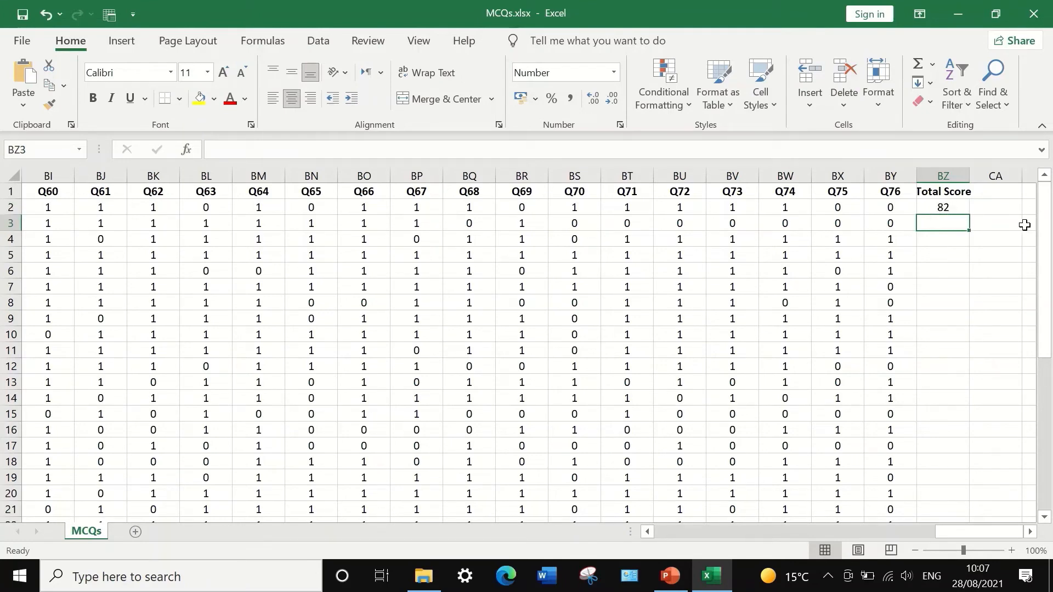
Copy the score formula from BZ2 down the Total Score column to BZ39 and review the filled scores.
{"action": "left_click", "coordinate": [943, 206]}
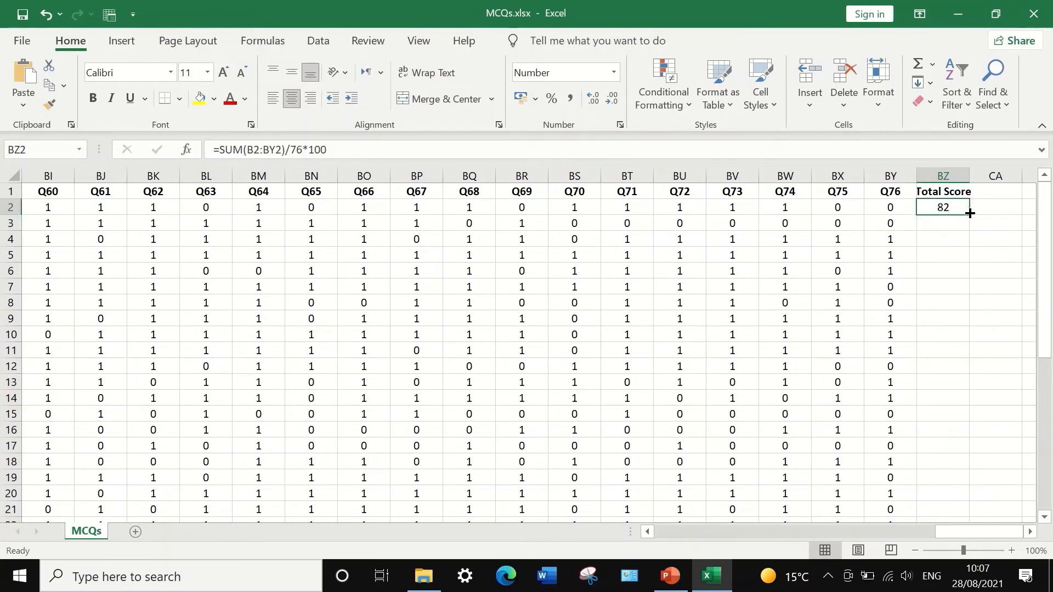
{"action": "left_click_drag", "start_coordinate": [970, 213], "coordinate": [958, 471]}
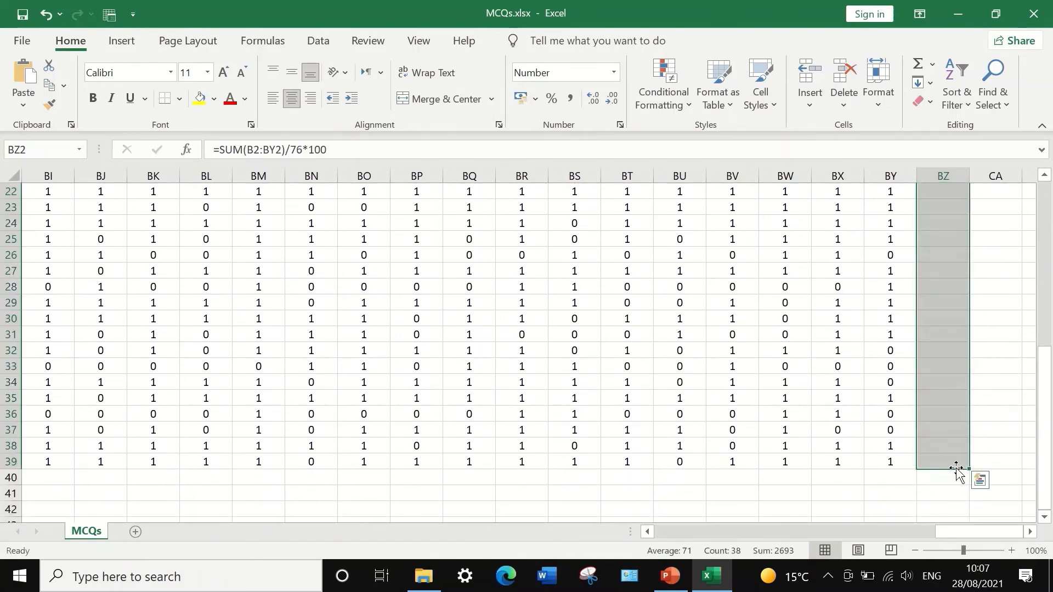
{"action": "scroll", "coordinate": [973, 417], "scroll_direction": "up", "scroll_amount": 7}
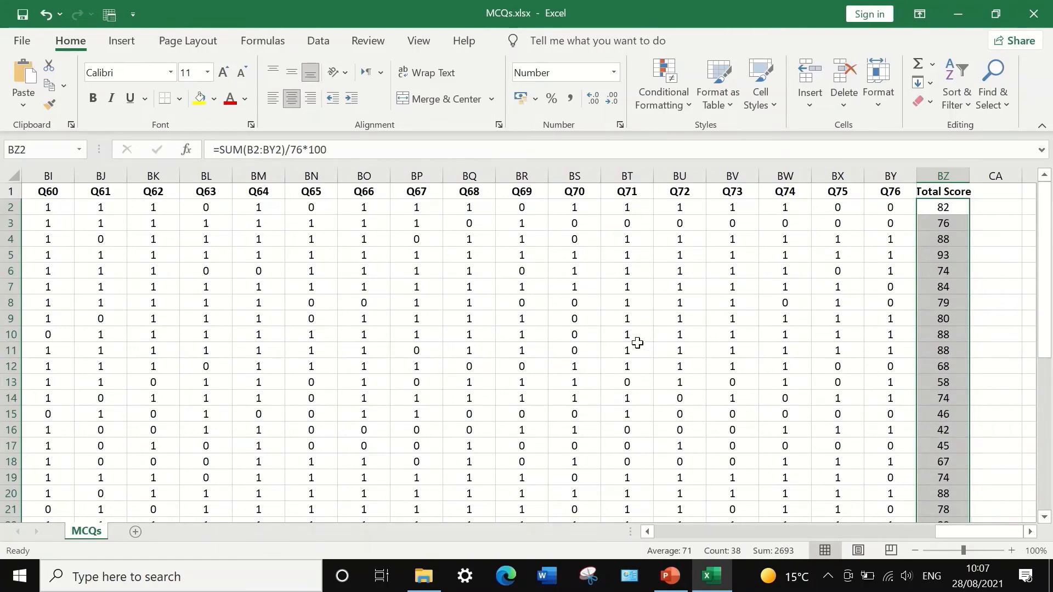
{"action": "left_click_drag", "start_coordinate": [972, 537], "coordinate": [1045, 551]}
{"action": "left_click_drag", "start_coordinate": [983, 536], "coordinate": [1049, 533]}
{"action": "scroll", "coordinate": [955, 442], "scroll_direction": "down", "scroll_amount": 1}
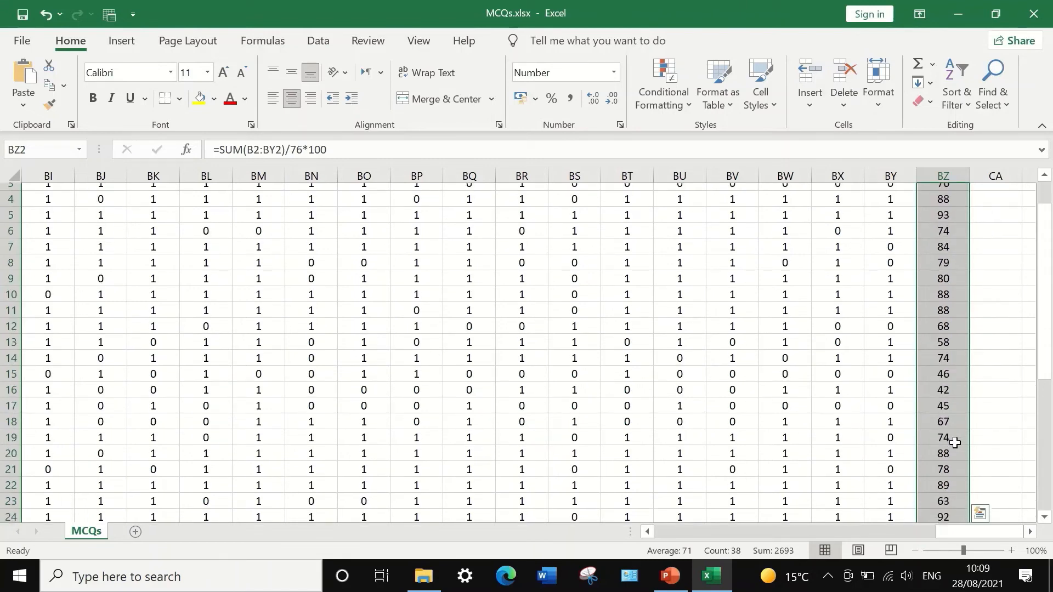
{"action": "scroll", "coordinate": [955, 442], "scroll_direction": "up", "scroll_amount": 1}
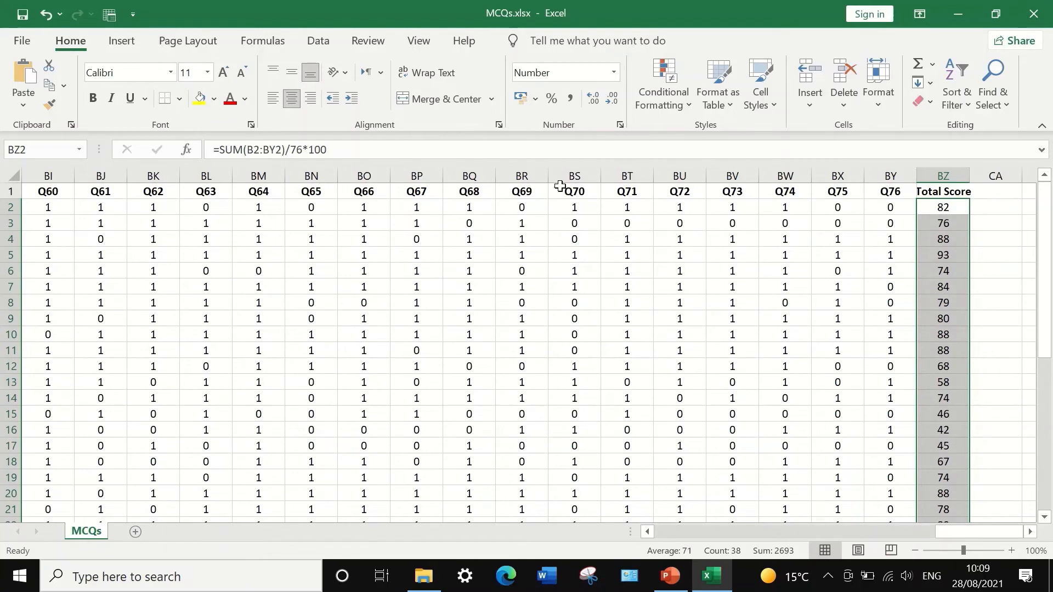
Check in the Excel add-ins settings whether the Analysis ToolPak is enabled, leaving the add-ins as they are.
{"action": "left_click", "coordinate": [319, 42]}
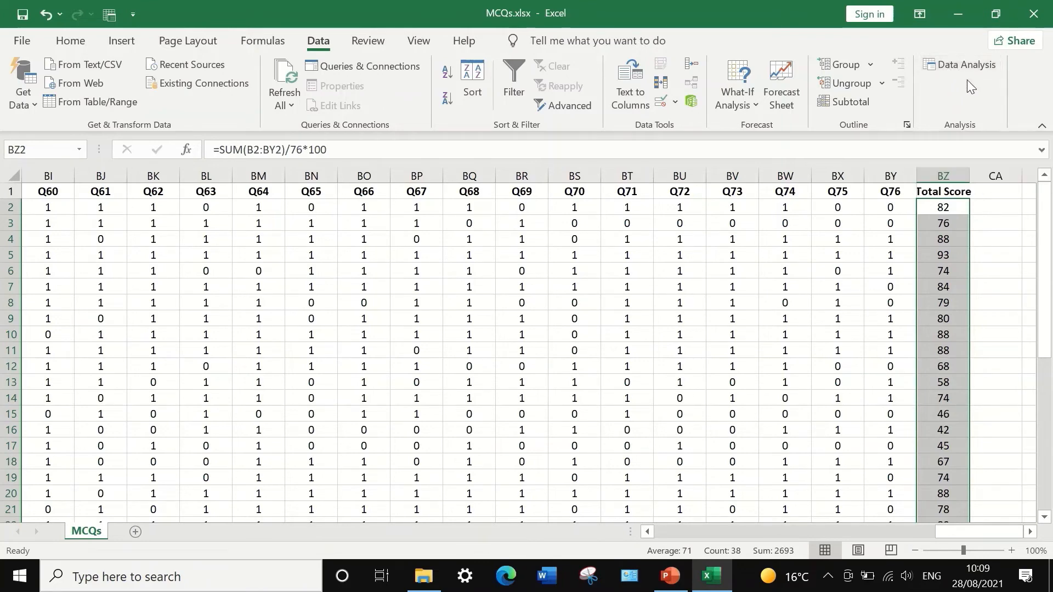
{"action": "left_click", "coordinate": [22, 46]}
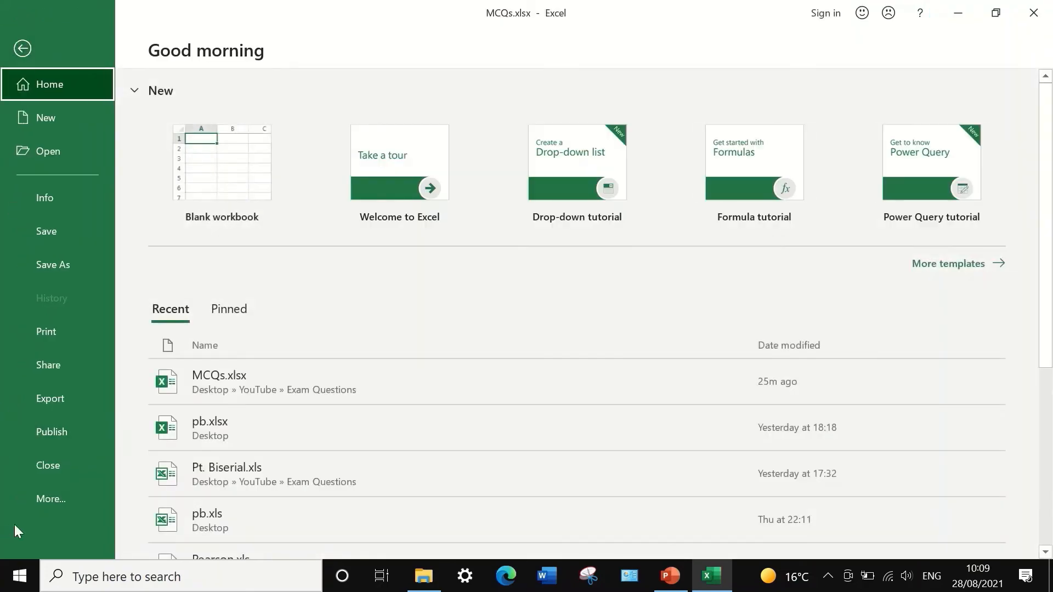
{"action": "left_click", "coordinate": [57, 510]}
{"action": "left_click", "coordinate": [162, 500]}
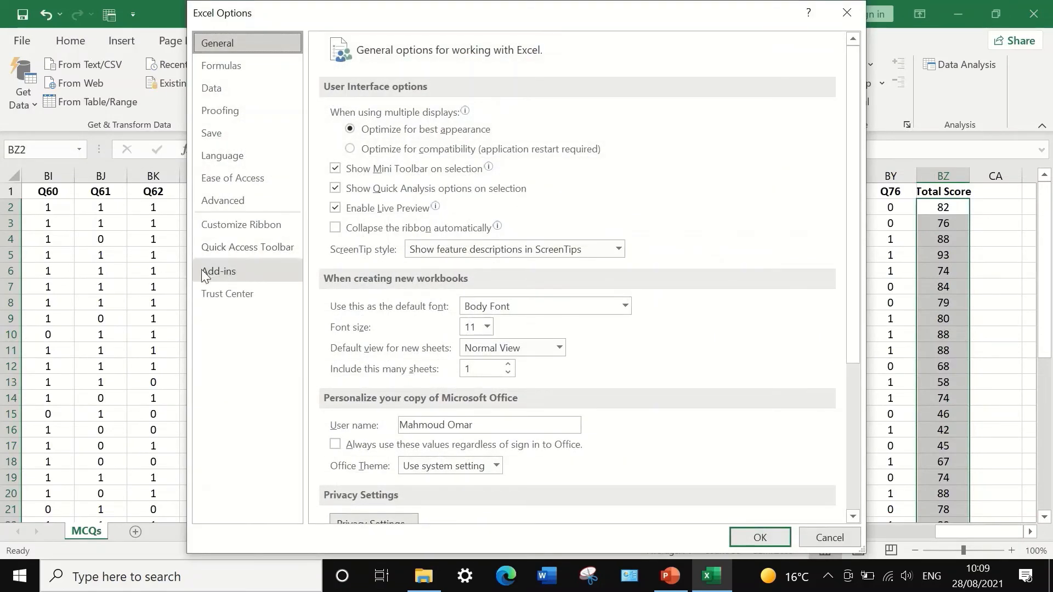
{"action": "left_click", "coordinate": [203, 271]}
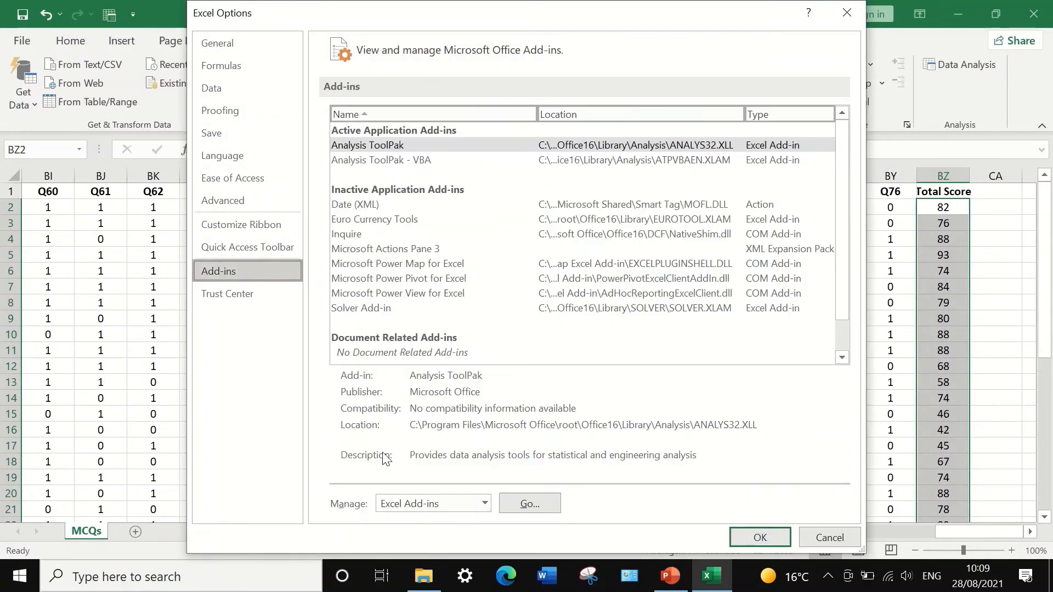
{"action": "left_click", "coordinate": [524, 506]}
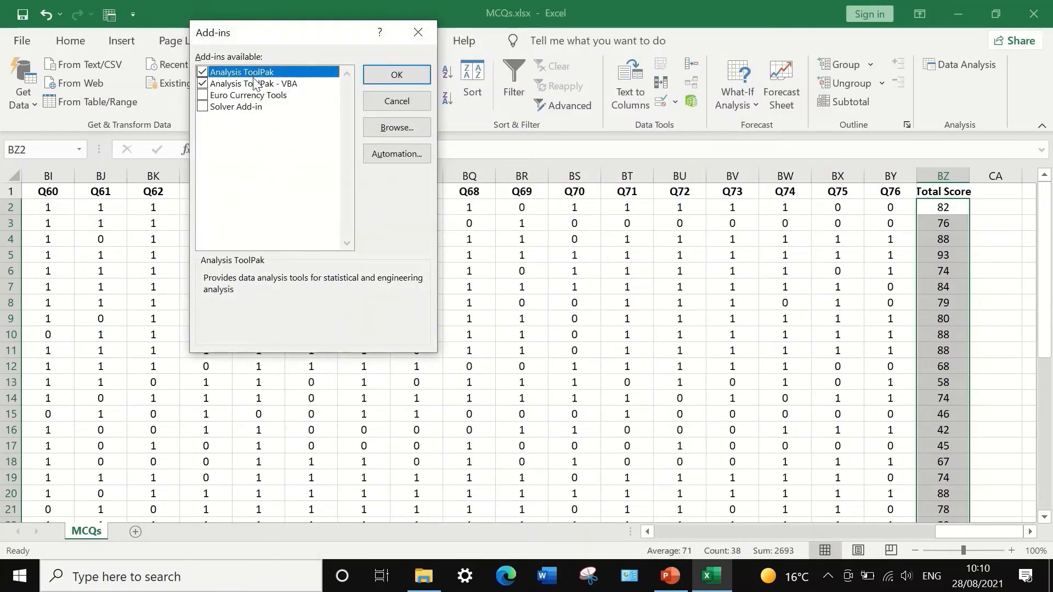
{"action": "left_click", "coordinate": [420, 32]}
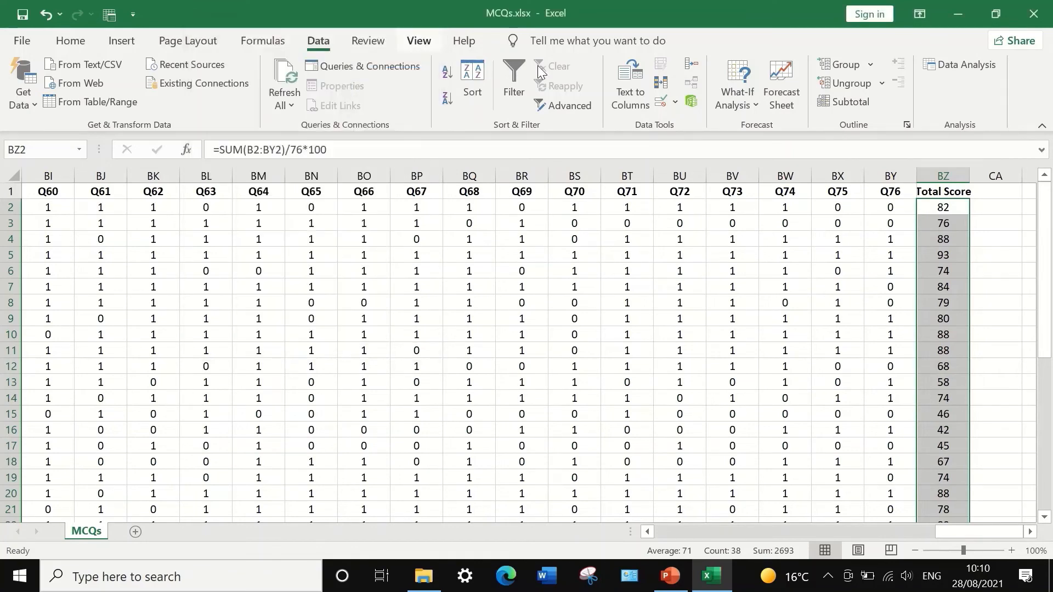
Start the Correlation tool from the data analysis tools and move its dialog aside to uncover the data.
{"action": "left_click", "coordinate": [950, 69]}
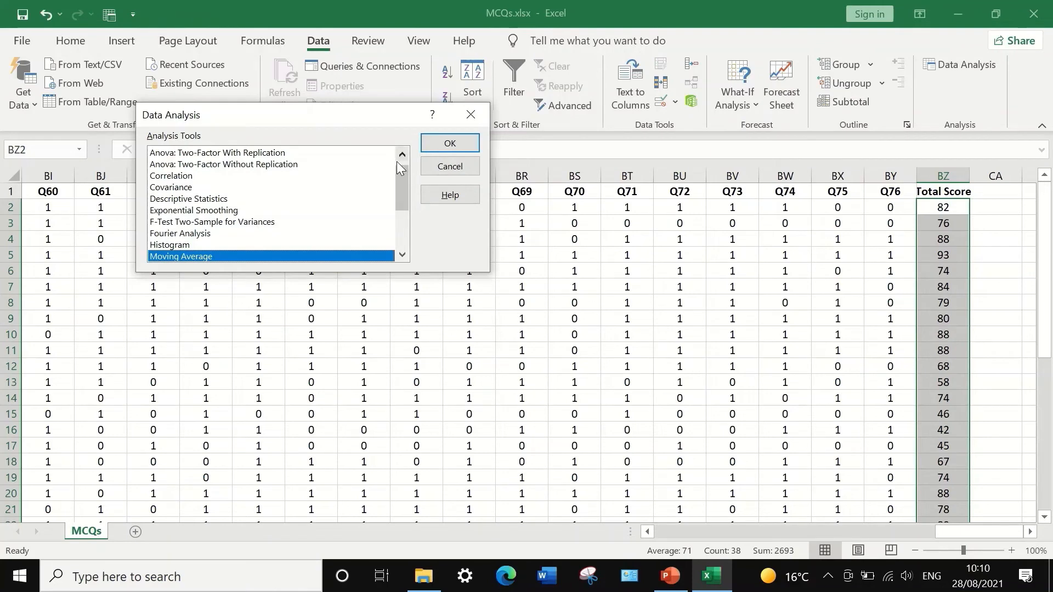
{"action": "mouse_move", "coordinate": [399, 174]}
{"action": "left_mouse_down"}
{"action": "mouse_move", "coordinate": [391, 199]}
{"action": "mouse_move", "coordinate": [397, 158]}
{"action": "left_mouse_up"}
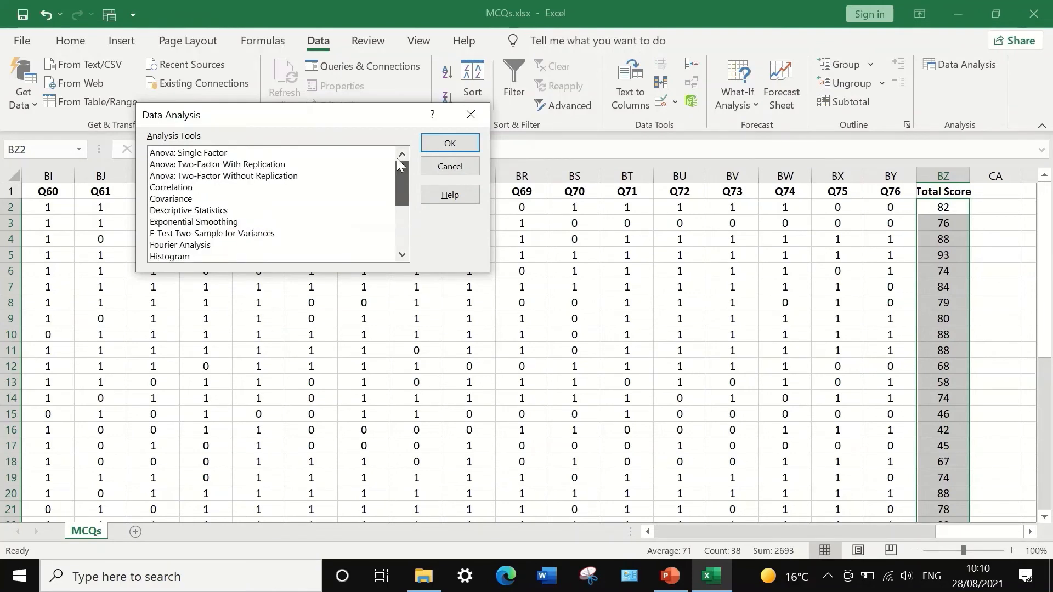
{"action": "left_click", "coordinate": [178, 189]}
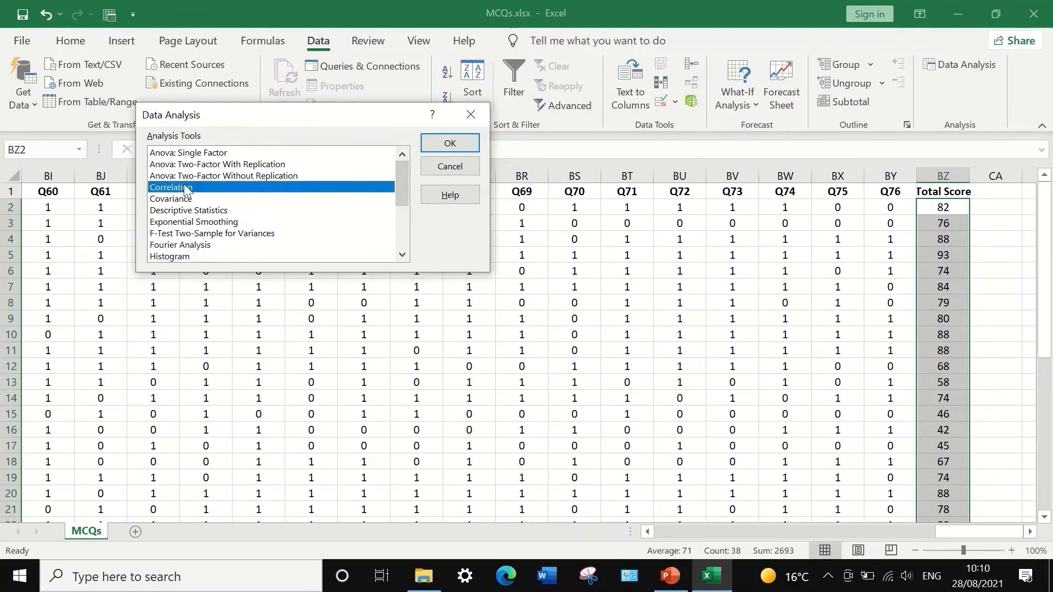
{"action": "left_click", "coordinate": [448, 144]}
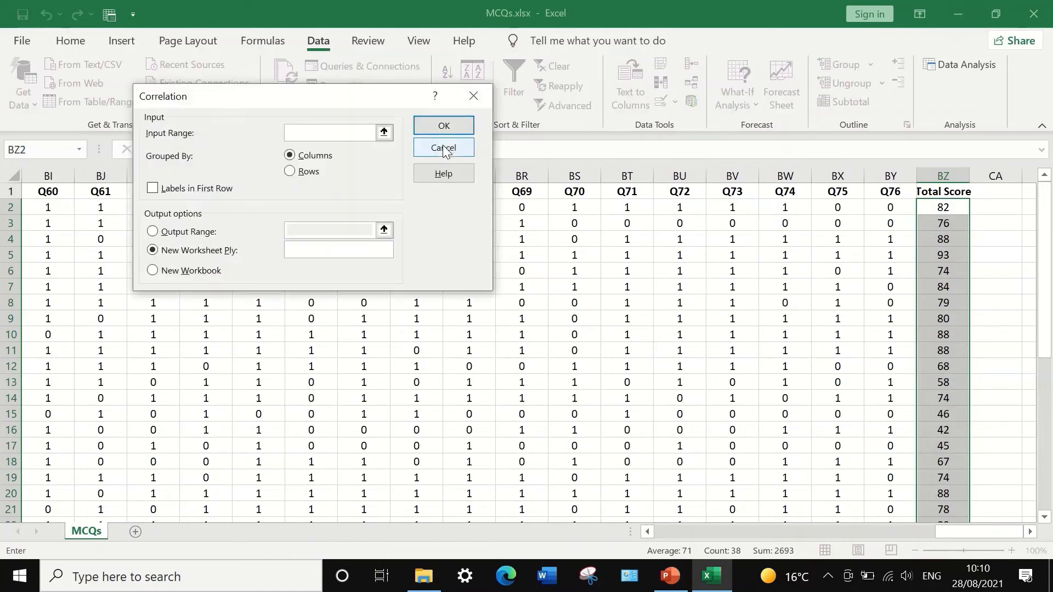
{"action": "left_click_drag", "start_coordinate": [302, 94], "coordinate": [245, 102]}
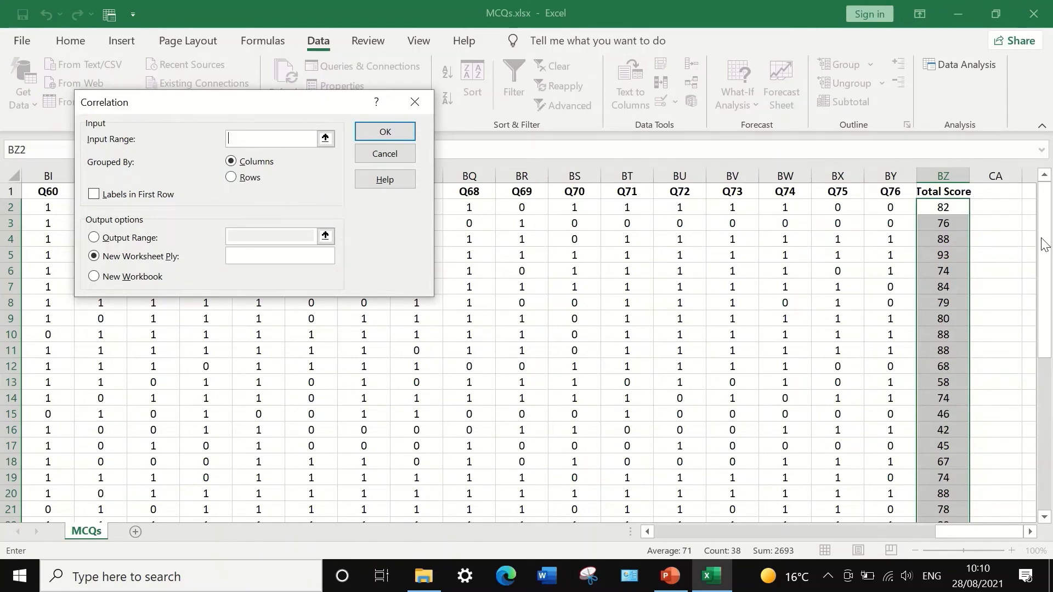
Set the correlation input range to $B$1:$BZ$39, covering the headings and data from Q1 through Total Score.
{"action": "left_click", "coordinate": [325, 139]}
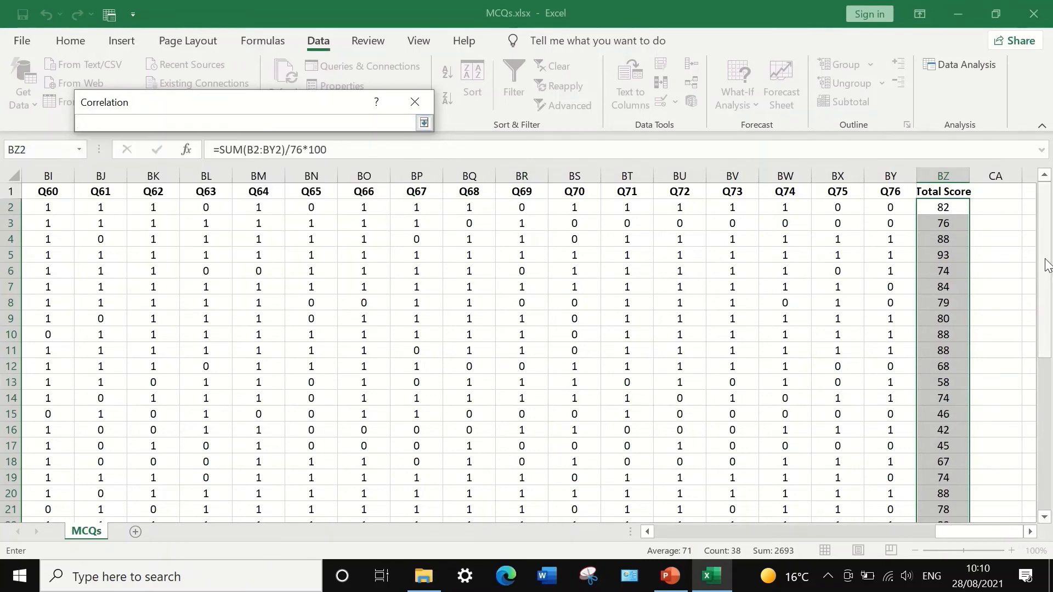
{"action": "left_click", "coordinate": [942, 191]}
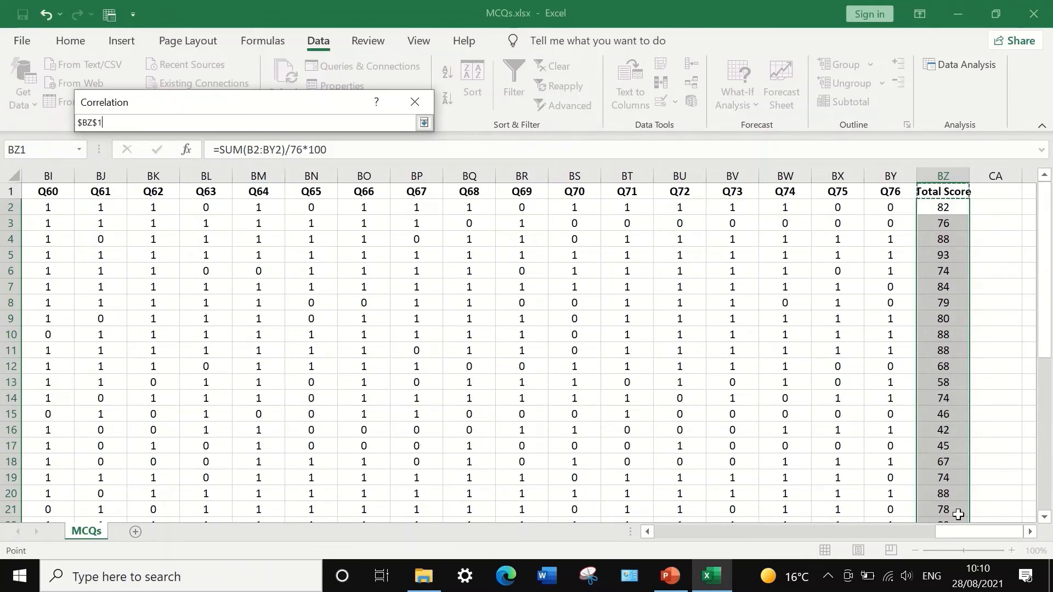
{"action": "left_click_drag", "start_coordinate": [983, 532], "coordinate": [526, 508]}
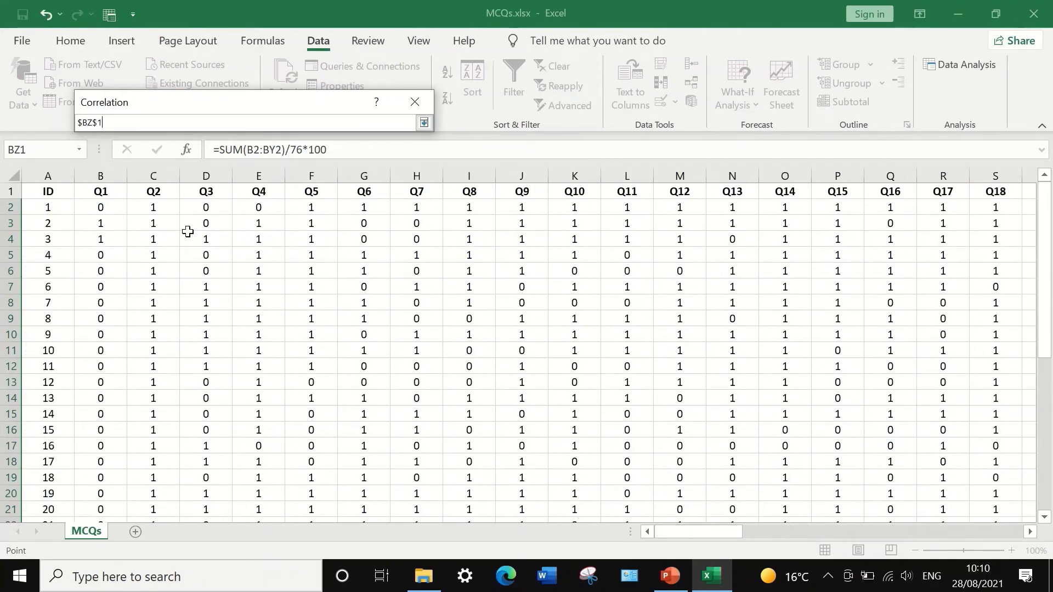
{"action": "left_click", "coordinate": [102, 192], "text": "shift"}
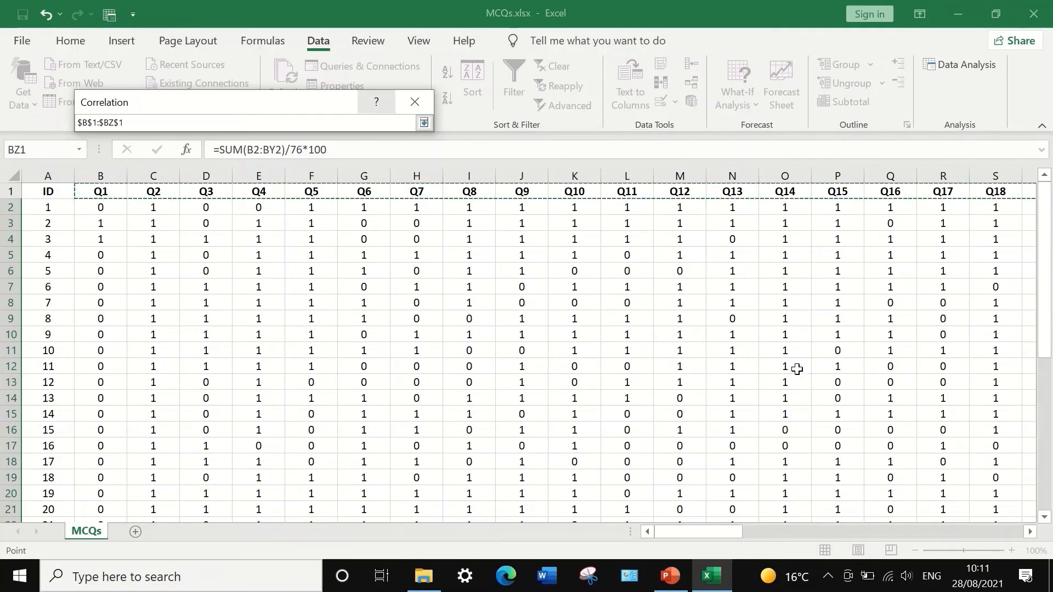
{"action": "left_click_drag", "start_coordinate": [724, 530], "coordinate": [746, 443]}
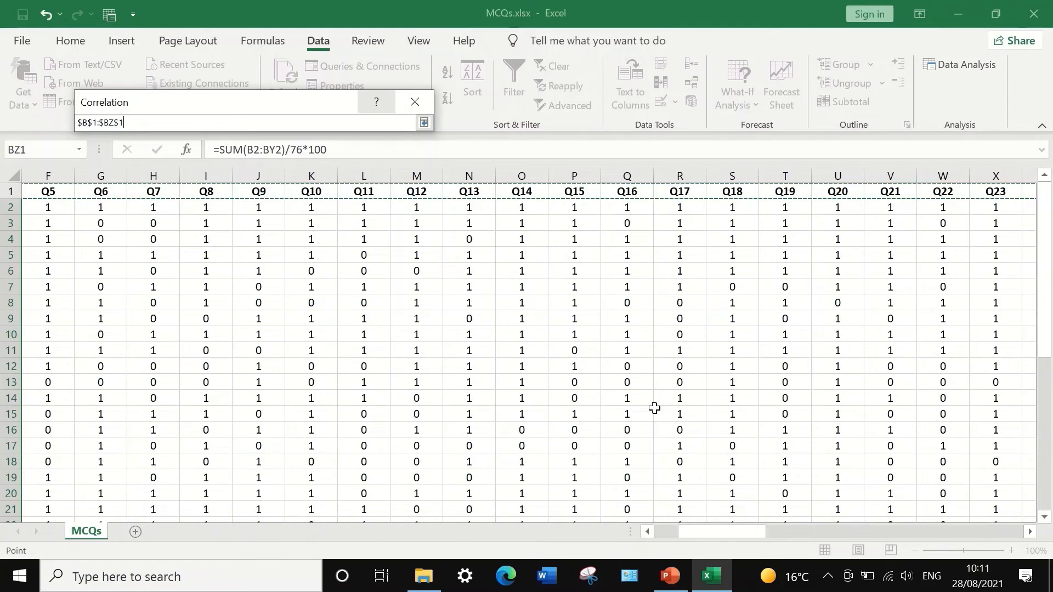
{"action": "key", "text": "ctrl+shift+Down"}
{"action": "scroll", "coordinate": [1050, 469], "scroll_direction": "up", "scroll_amount": 6}
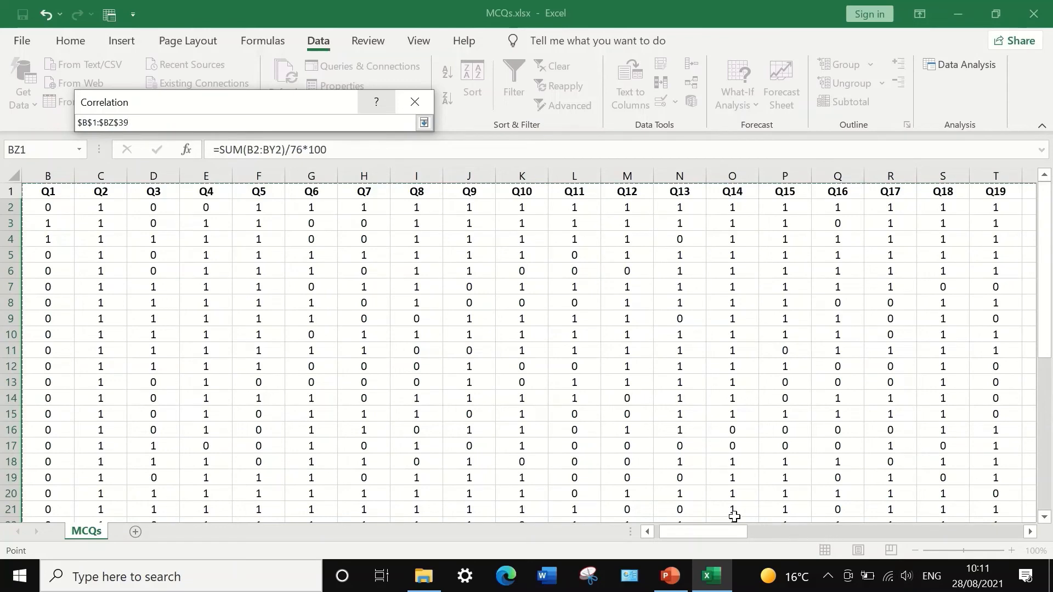
{"action": "left_click_drag", "start_coordinate": [699, 539], "coordinate": [1021, 537]}
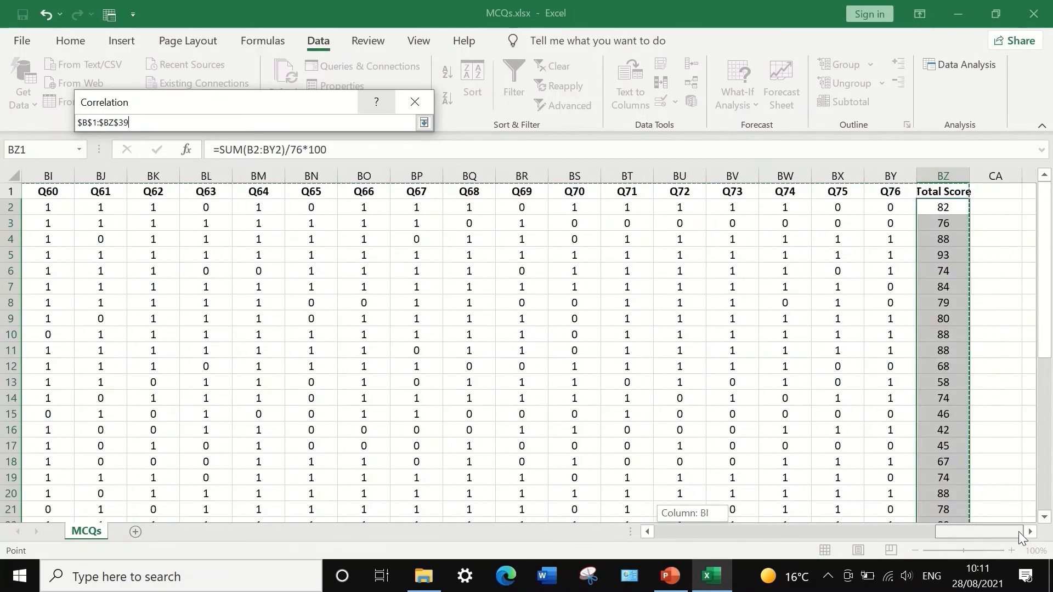
{"action": "left_click_drag", "start_coordinate": [940, 531], "coordinate": [770, 531]}
{"action": "left_click", "coordinate": [424, 123]}
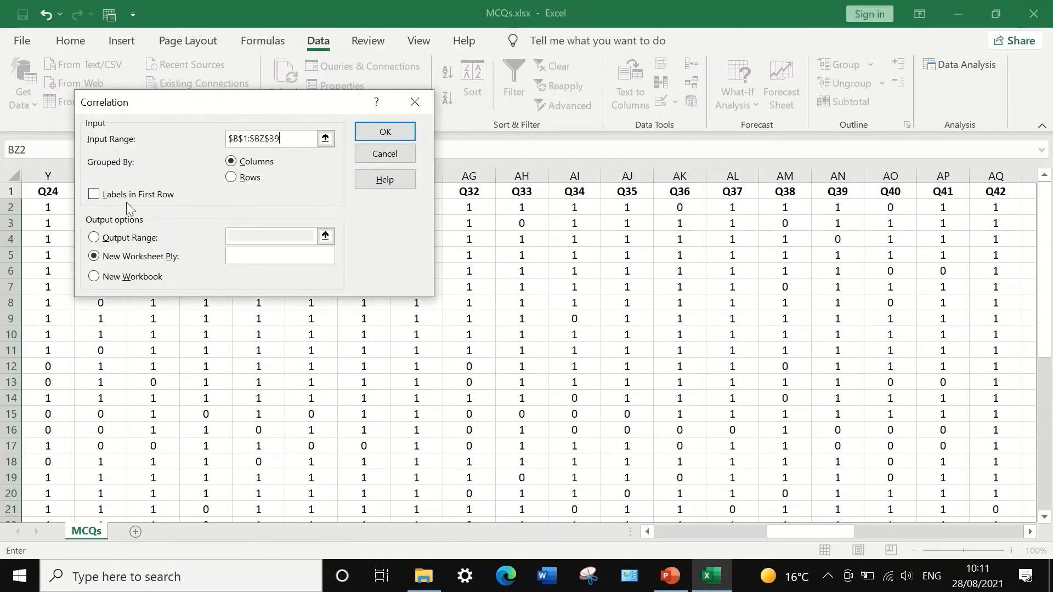
Run the correlation on the entered range with labels in the first row, outputting to a new worksheet.
{"action": "left_click", "coordinate": [93, 195]}
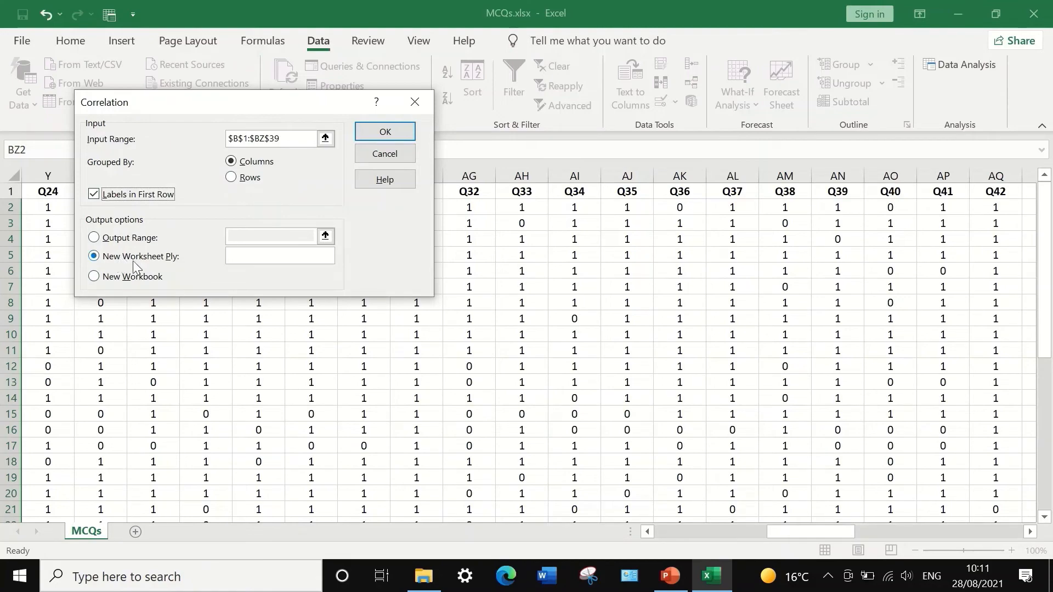
{"action": "left_click", "coordinate": [386, 136]}
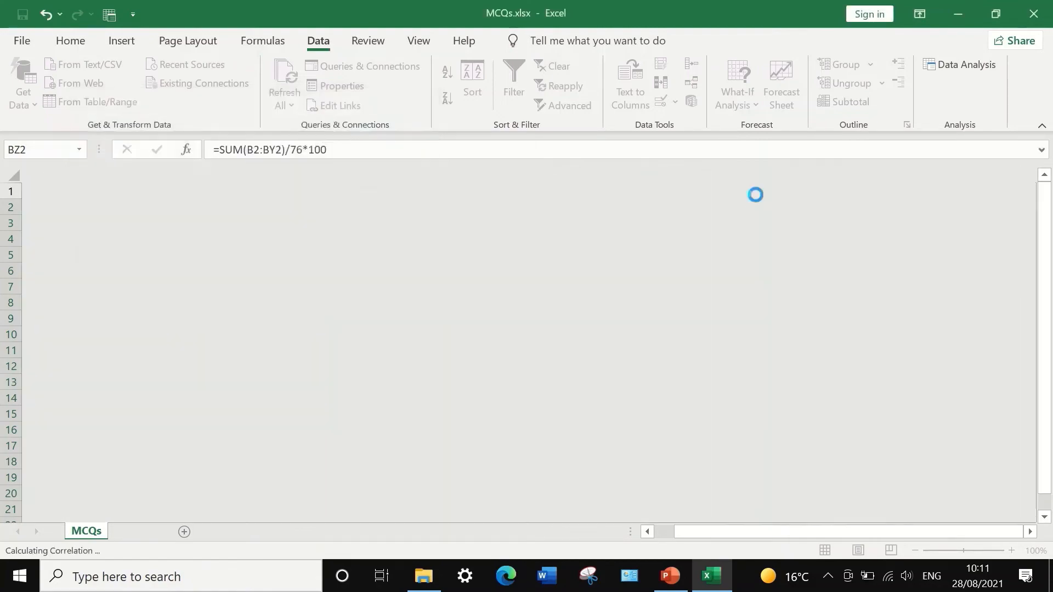
Examine the correlation matrix from the Q1 row down to the Total Score row.
{"action": "scroll", "coordinate": [778, 290], "scroll_direction": "down", "scroll_amount": 3}
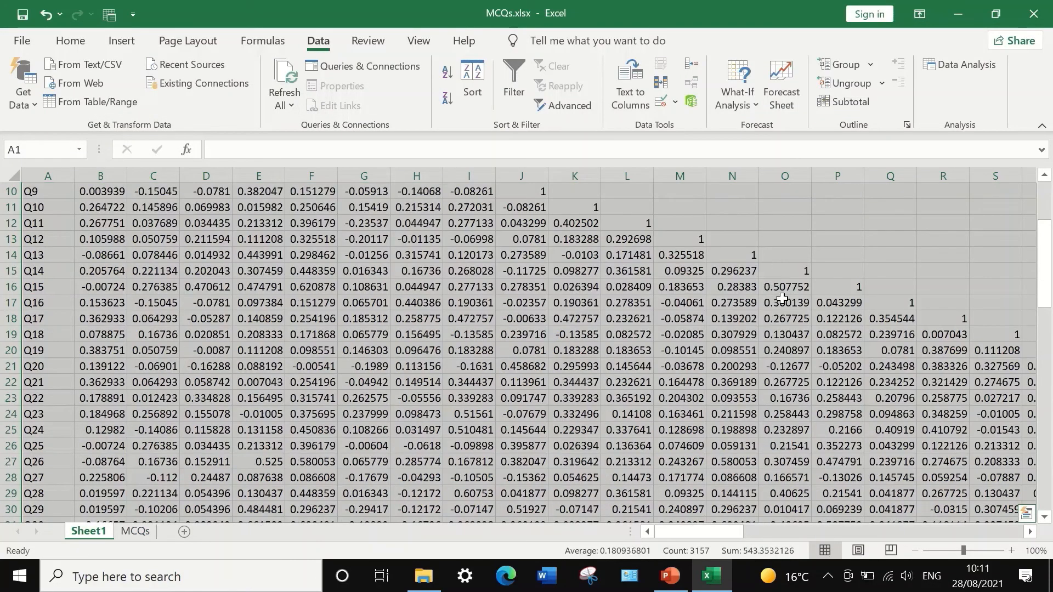
{"action": "scroll", "coordinate": [781, 296], "scroll_direction": "down", "scroll_amount": 7}
{"action": "scroll", "coordinate": [782, 299], "scroll_direction": "down", "scroll_amount": 10}
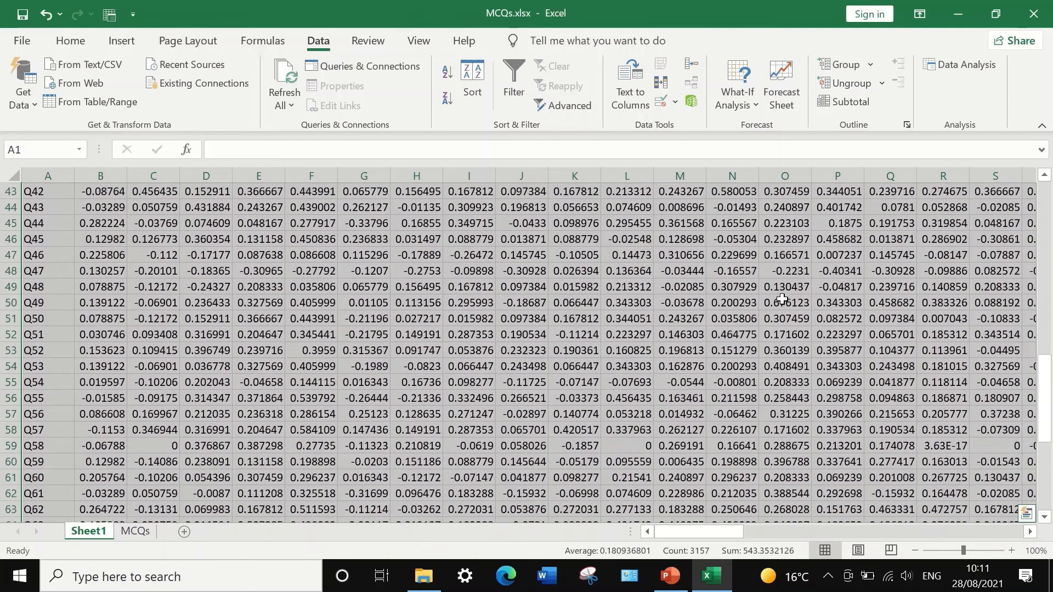
{"action": "scroll", "coordinate": [782, 300], "scroll_direction": "up", "scroll_amount": 20}
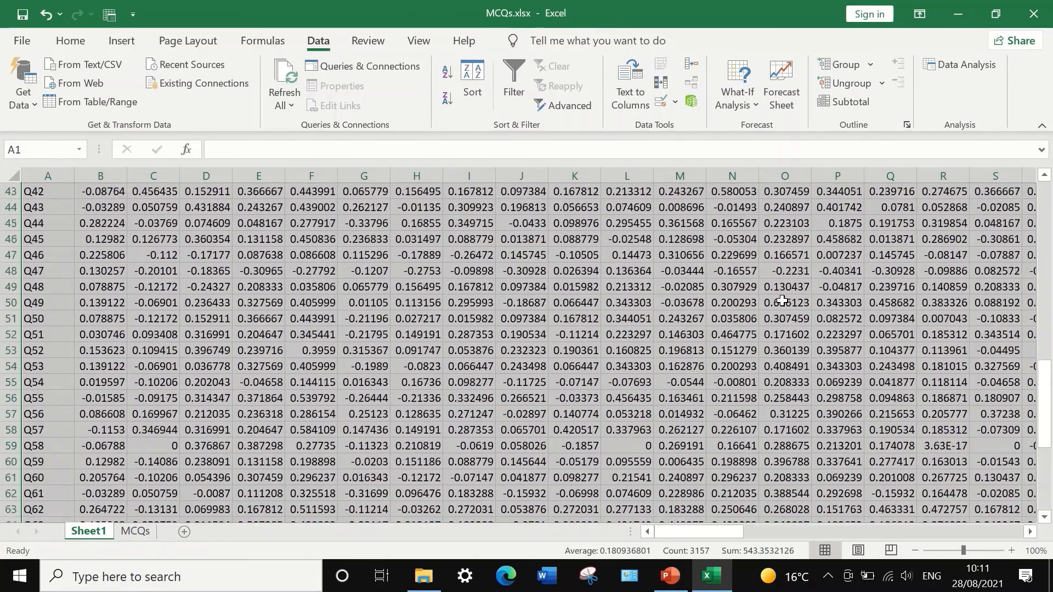
{"action": "scroll", "coordinate": [782, 274], "scroll_direction": "down", "scroll_amount": 4}
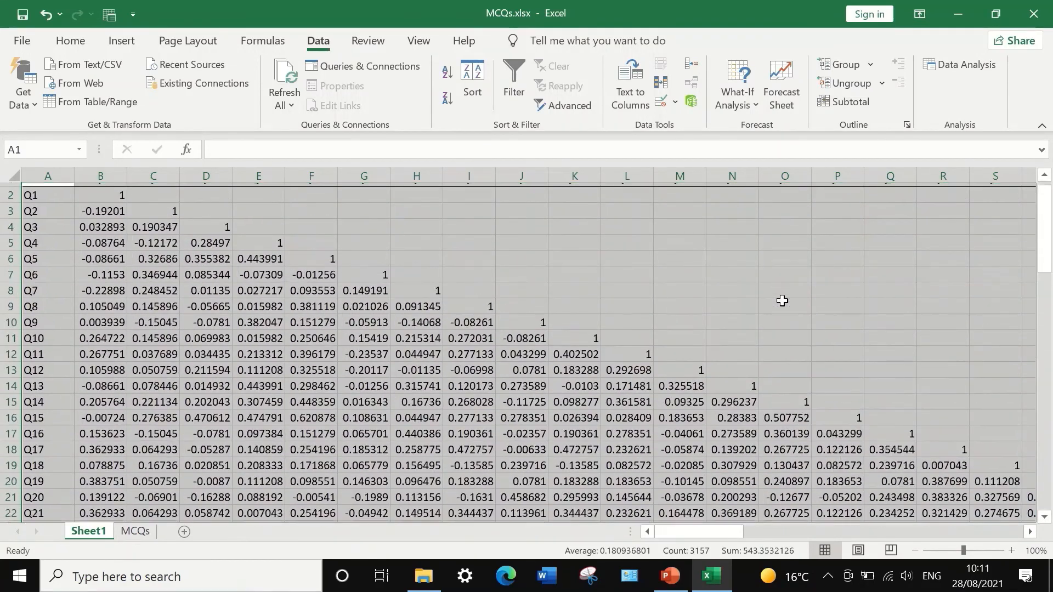
{"action": "scroll", "coordinate": [104, 234], "scroll_direction": "down", "scroll_amount": 17}
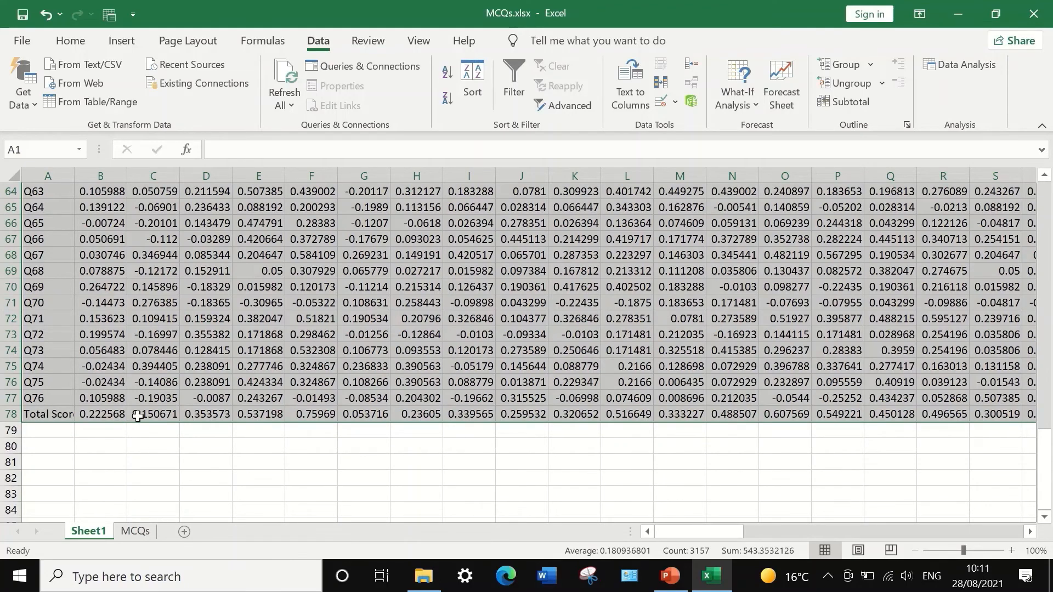
{"action": "scroll", "coordinate": [158, 405], "scroll_direction": "up", "scroll_amount": 13}
{"action": "scroll", "coordinate": [159, 401], "scroll_direction": "up", "scroll_amount": 8}
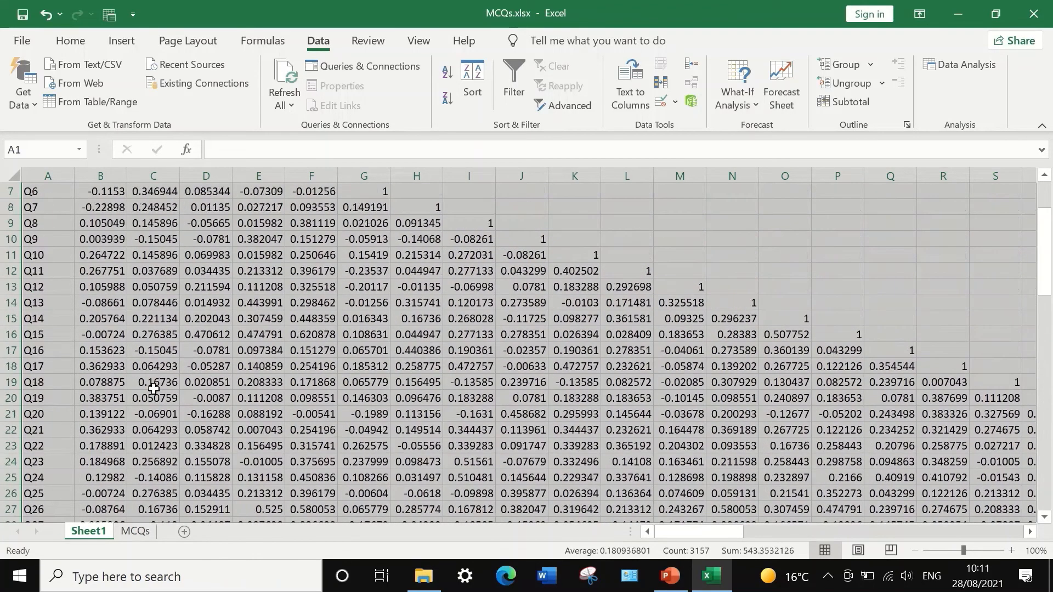
{"action": "scroll", "coordinate": [668, 535], "scroll_direction": "down", "scroll_amount": 4}
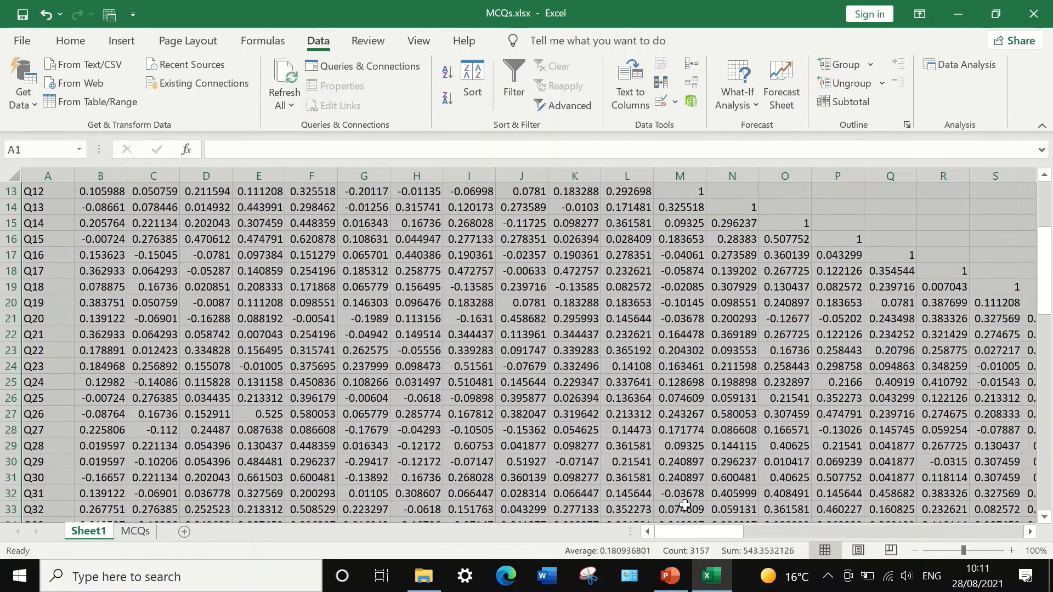
{"action": "mouse_move", "coordinate": [668, 535]}
{"action": "left_mouse_down"}
{"action": "mouse_move", "coordinate": [1048, 531]}
{"action": "mouse_move", "coordinate": [649, 532]}
{"action": "left_mouse_up"}
{"action": "scroll", "coordinate": [293, 394], "scroll_direction": "down", "scroll_amount": 5}
{"action": "scroll", "coordinate": [292, 394], "scroll_direction": "down", "scroll_amount": 11}
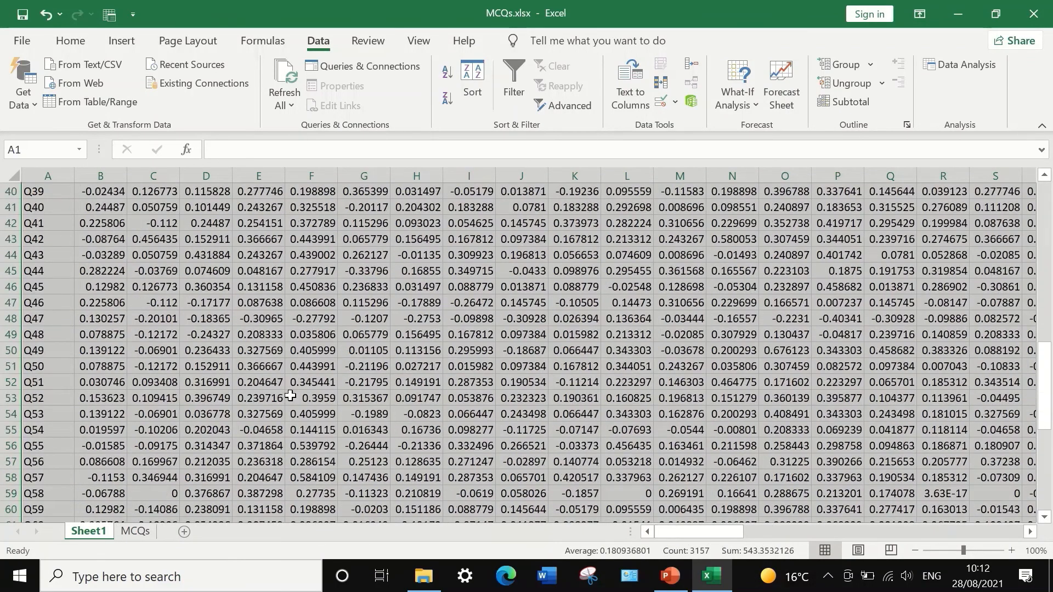
{"action": "scroll", "coordinate": [290, 395], "scroll_direction": "up", "scroll_amount": 20}
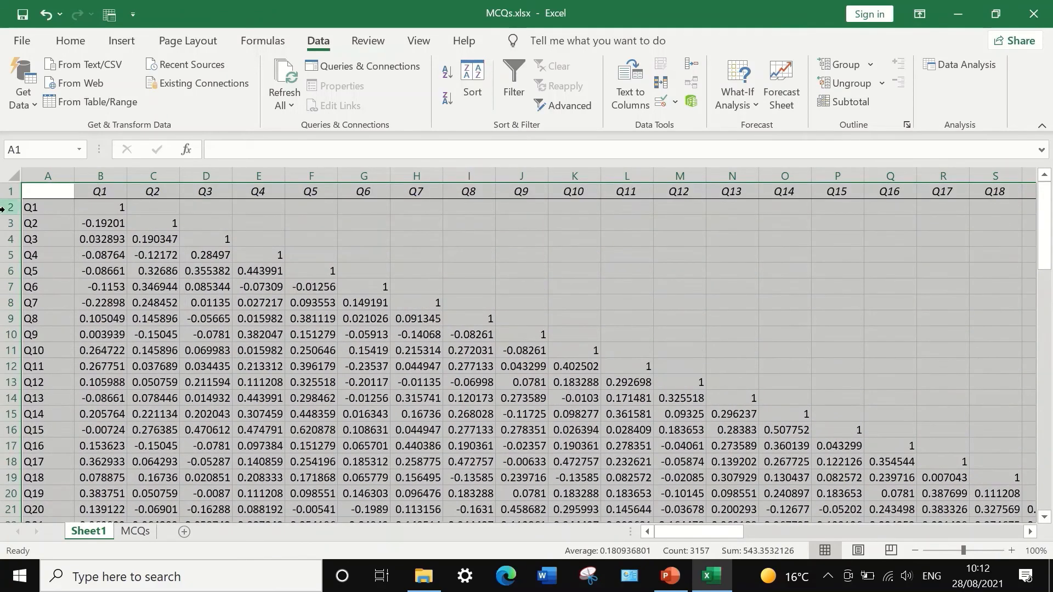
Delete rows 2 to 77 of the matrix, covering Q1 to Q76, to keep only the header and Total Score rows.
{"action": "left_click", "coordinate": [4, 209]}
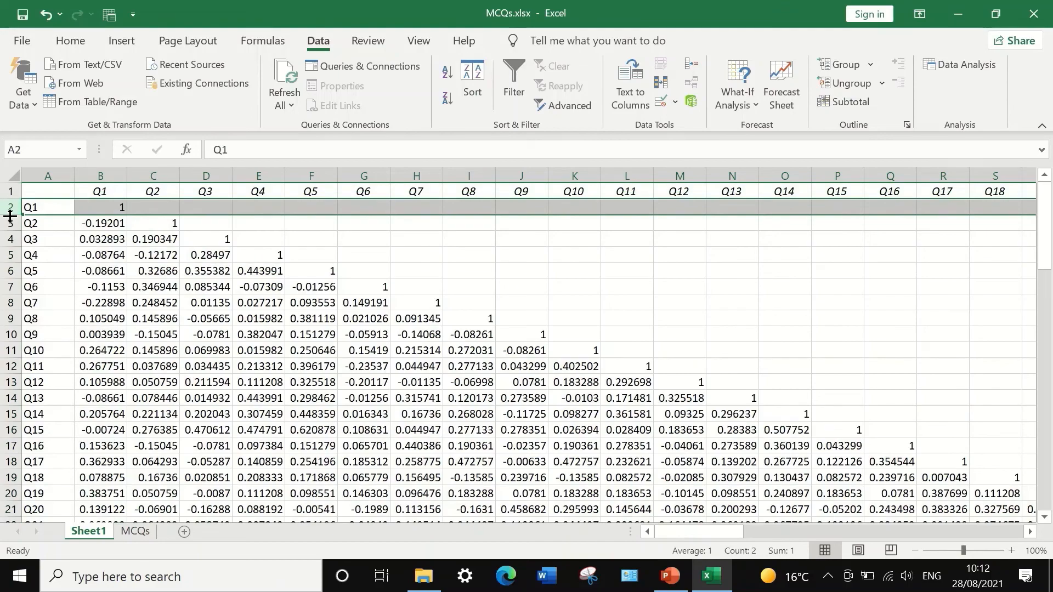
{"action": "scroll", "coordinate": [11, 231], "scroll_direction": "down", "scroll_amount": 13}
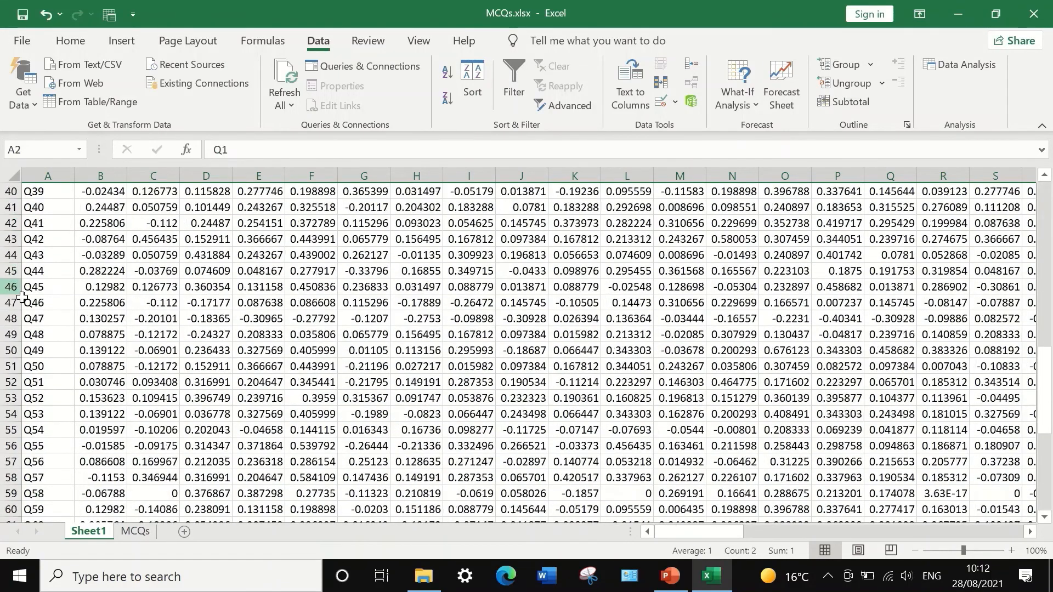
{"action": "scroll", "coordinate": [22, 297], "scroll_direction": "down", "scroll_amount": 9}
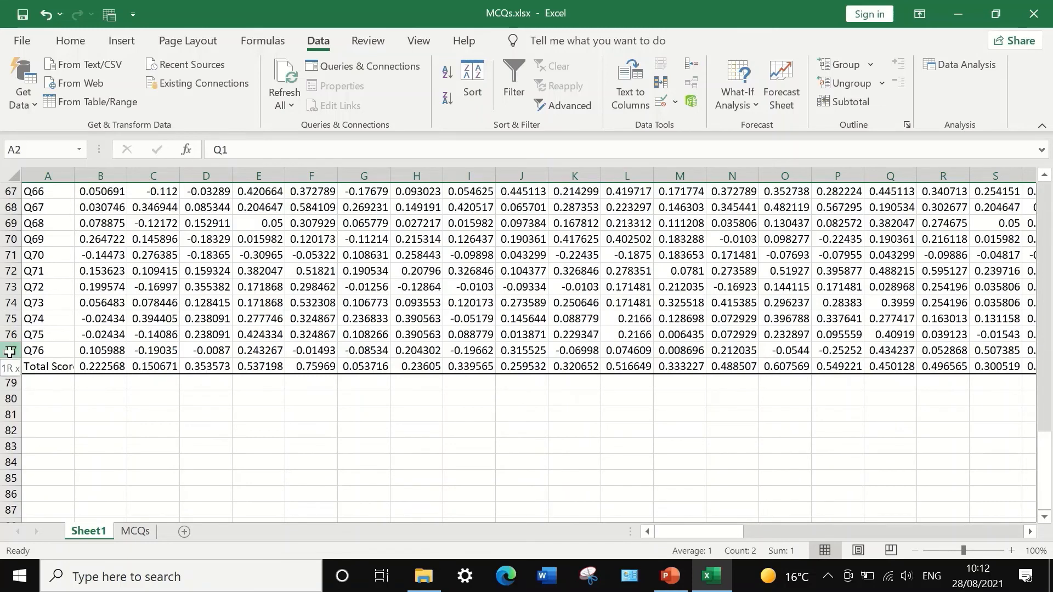
{"action": "left_click", "coordinate": [5, 351], "text": "shift"}
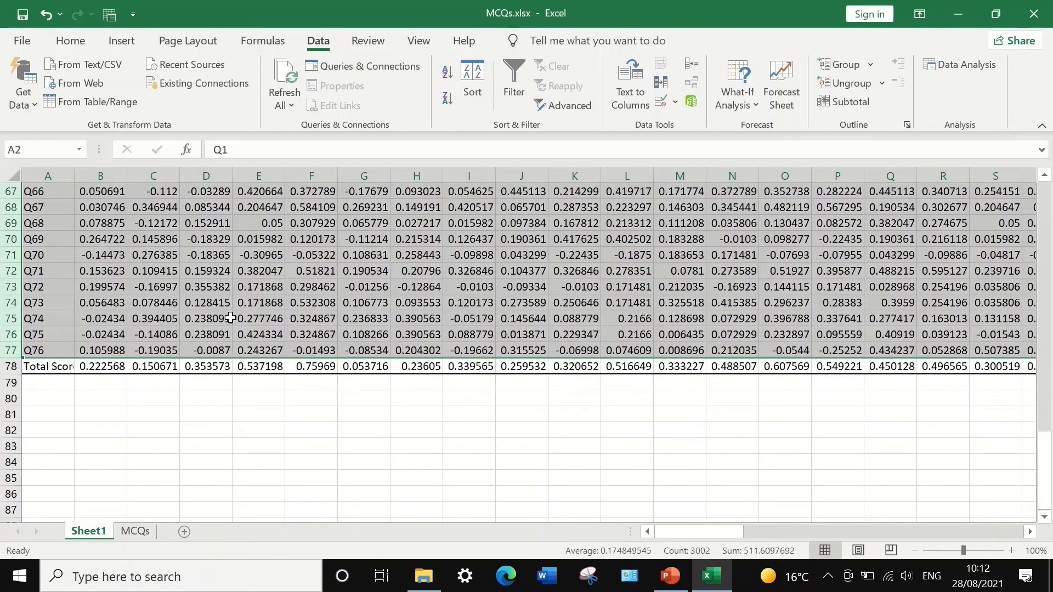
{"action": "right_click", "coordinate": [232, 255]}
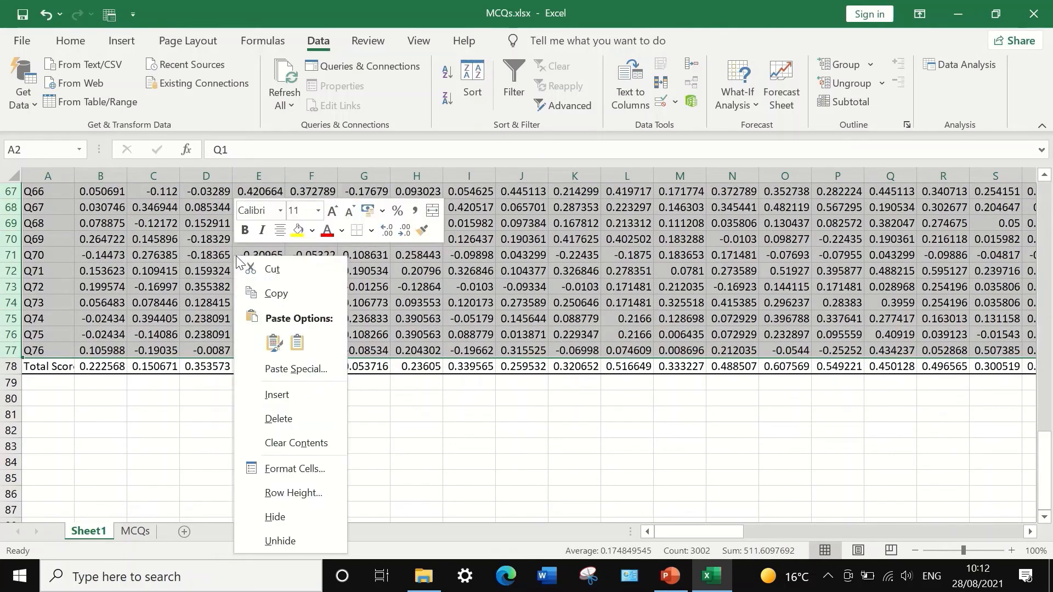
{"action": "left_click", "coordinate": [278, 419]}
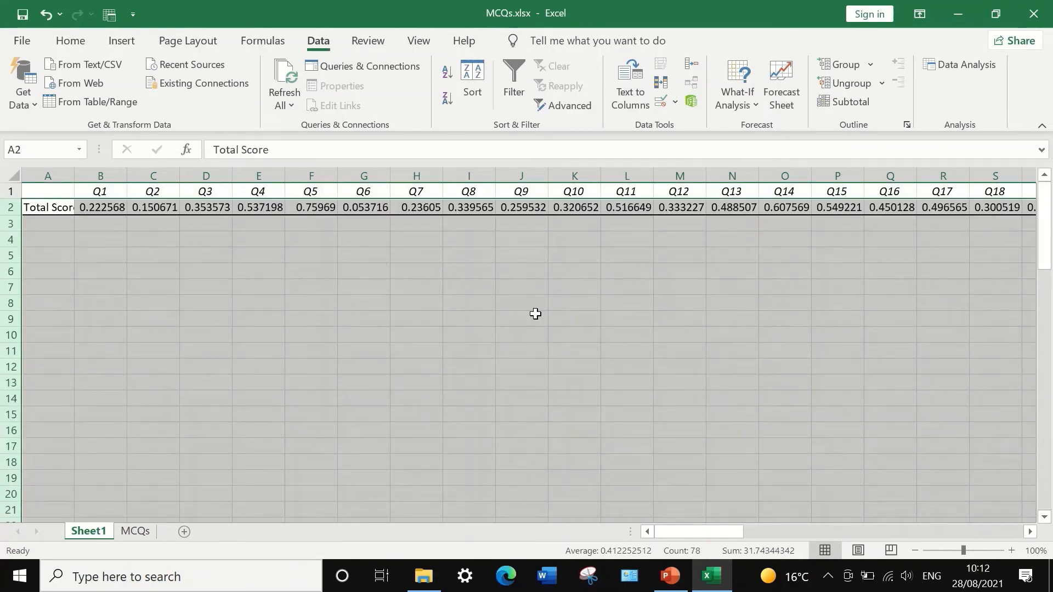
{"action": "left_click", "coordinate": [501, 316]}
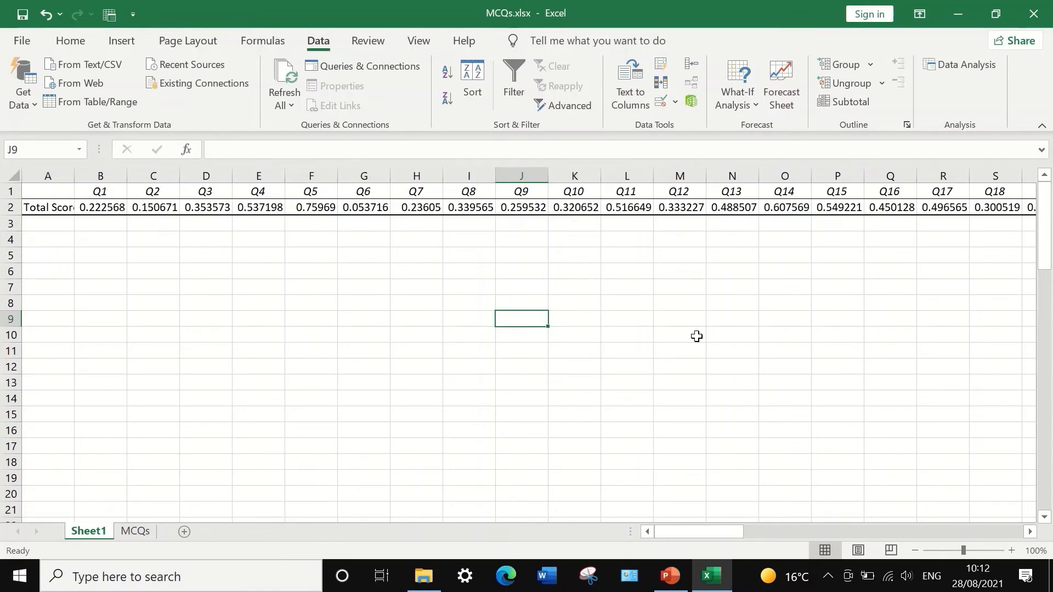
Format the Total Score correlations in row 2 as Number with 3 decimal places.
{"action": "left_click_drag", "start_coordinate": [702, 531], "coordinate": [604, 521]}
{"action": "left_click", "coordinate": [8, 208]}
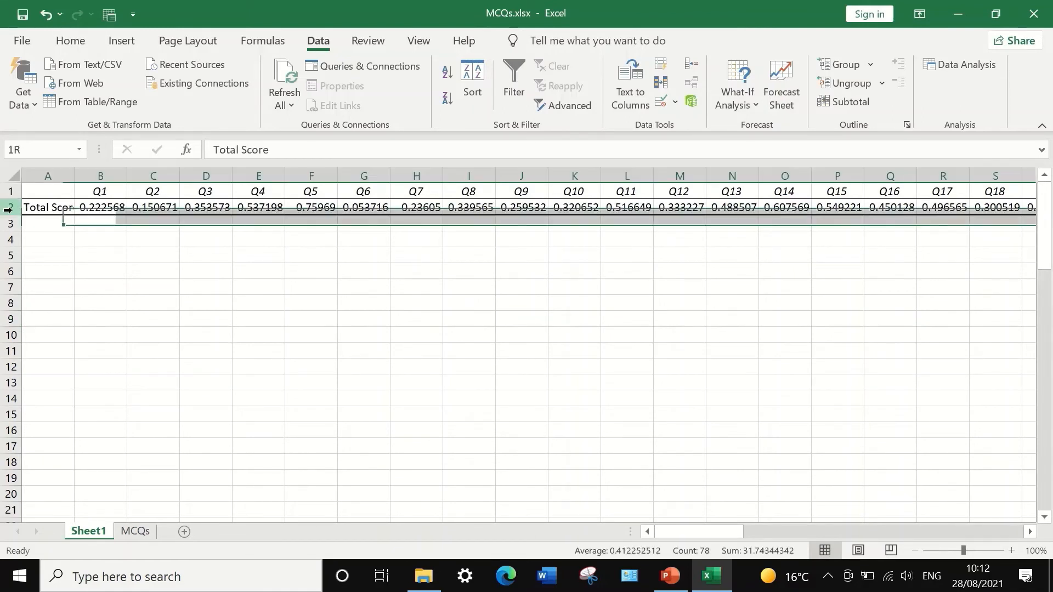
{"action": "right_click", "coordinate": [115, 208]}
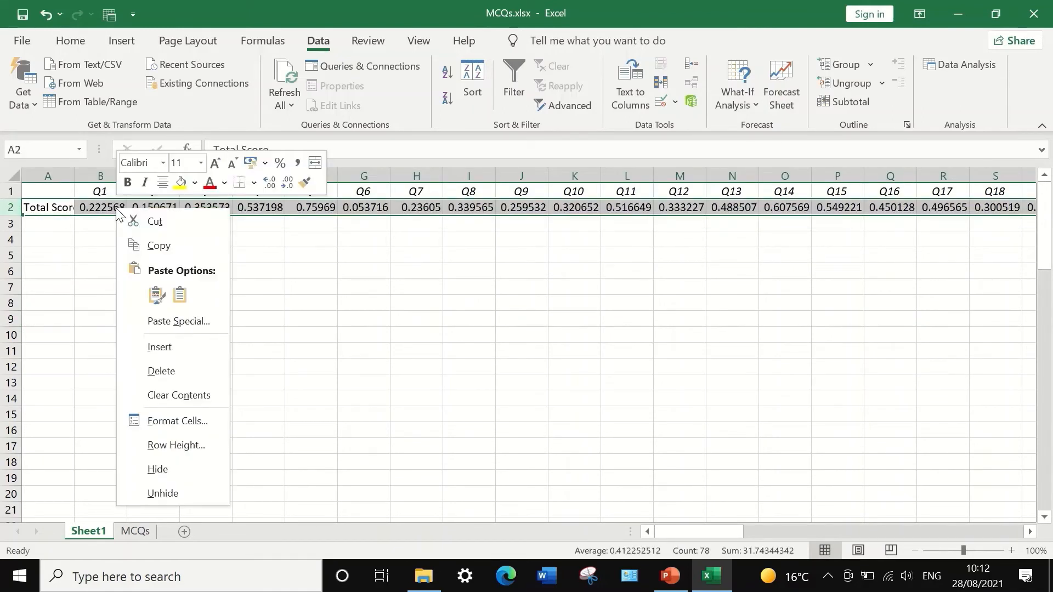
{"action": "left_click", "coordinate": [165, 420]}
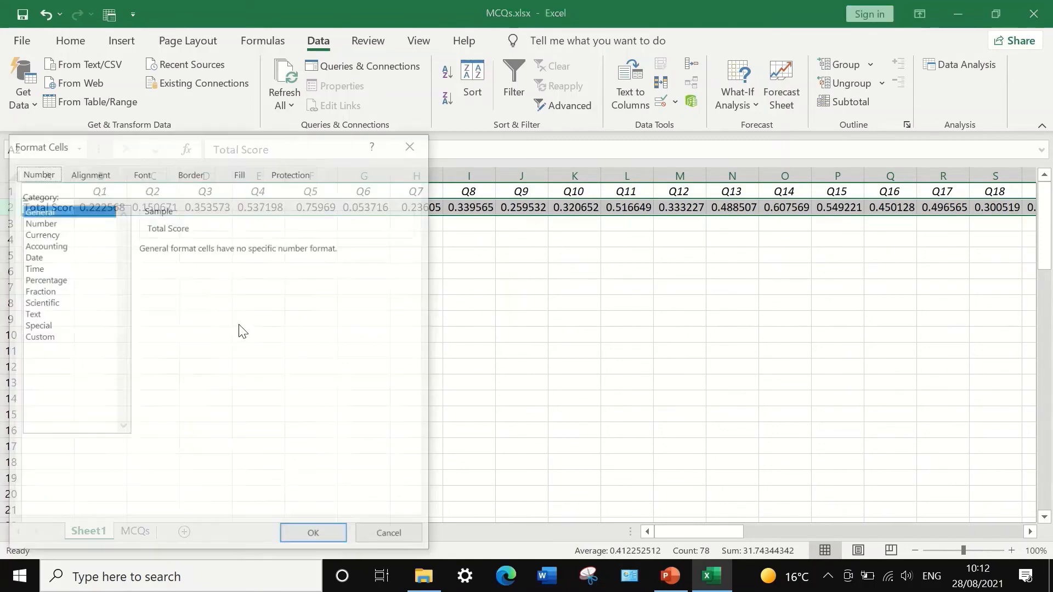
{"action": "left_click", "coordinate": [39, 224]}
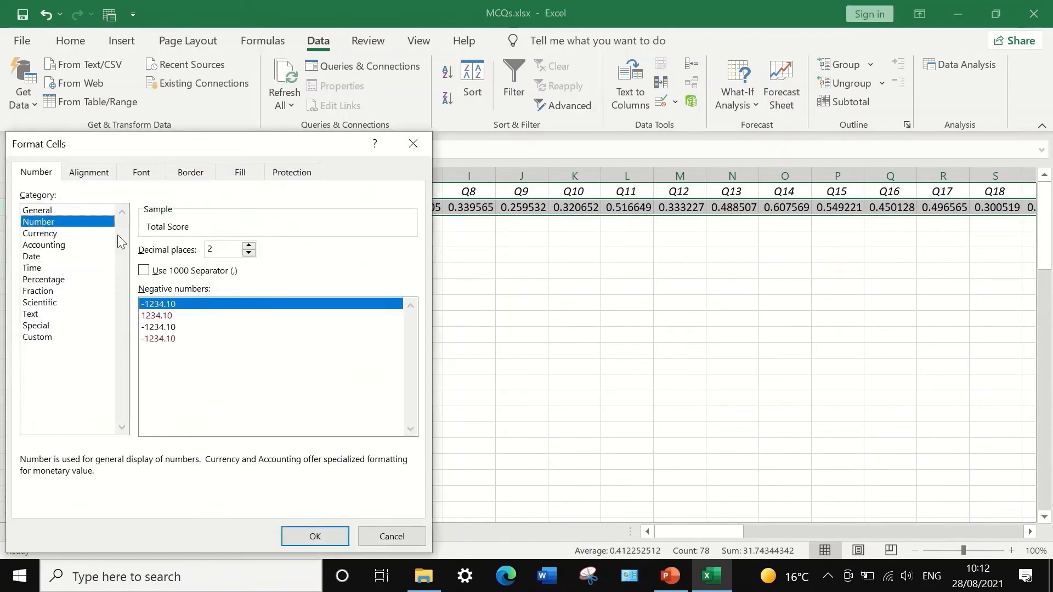
{"action": "left_click", "coordinate": [248, 245]}
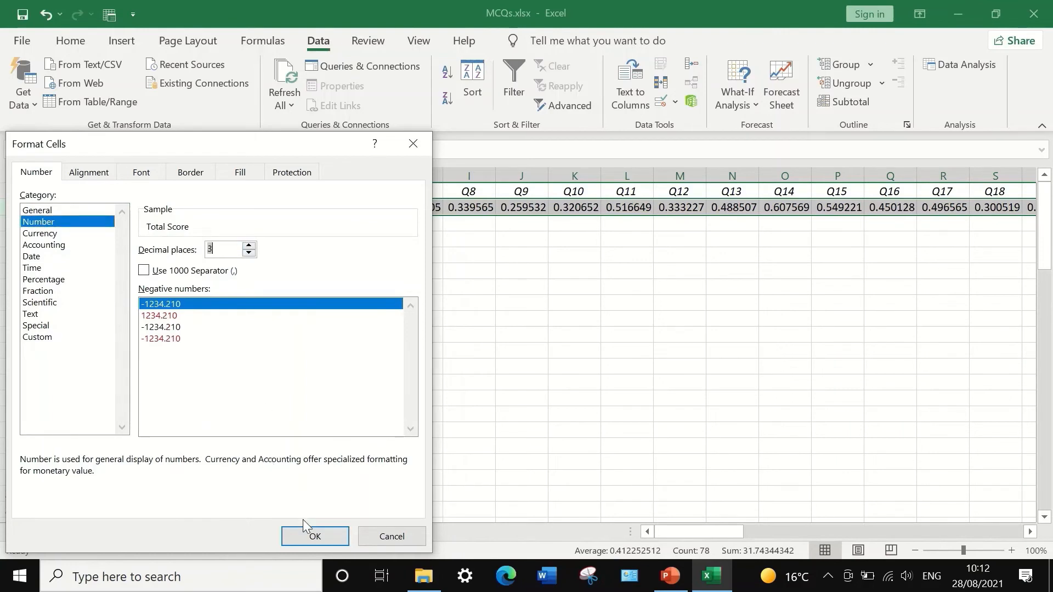
{"action": "left_click", "coordinate": [312, 537]}
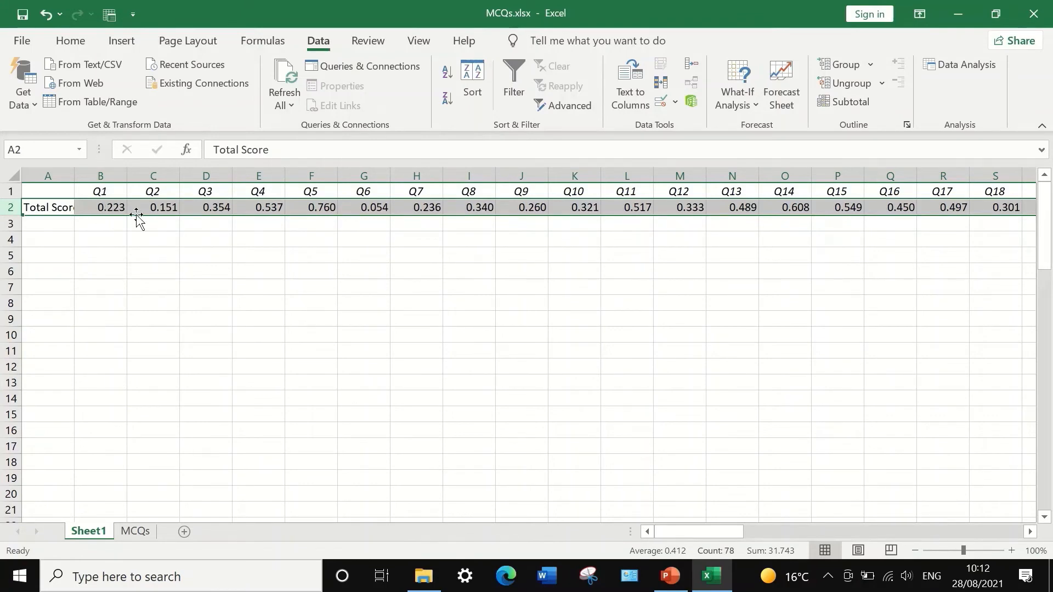
{"action": "left_click", "coordinate": [115, 223]}
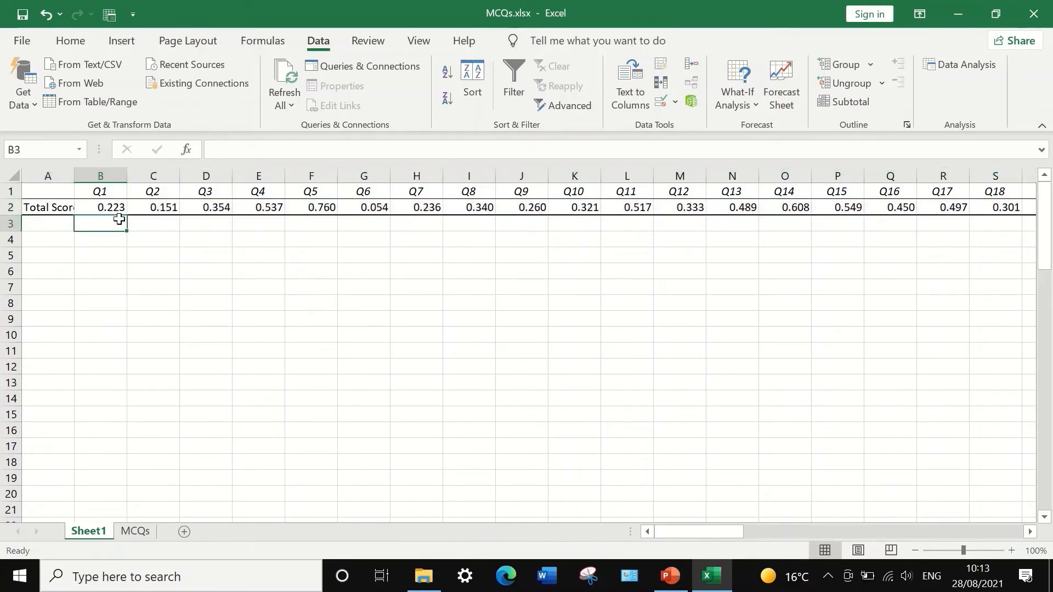
Delete the Total Score column BZ at the far end of the correlation row.
{"action": "left_click", "coordinate": [91, 208]}
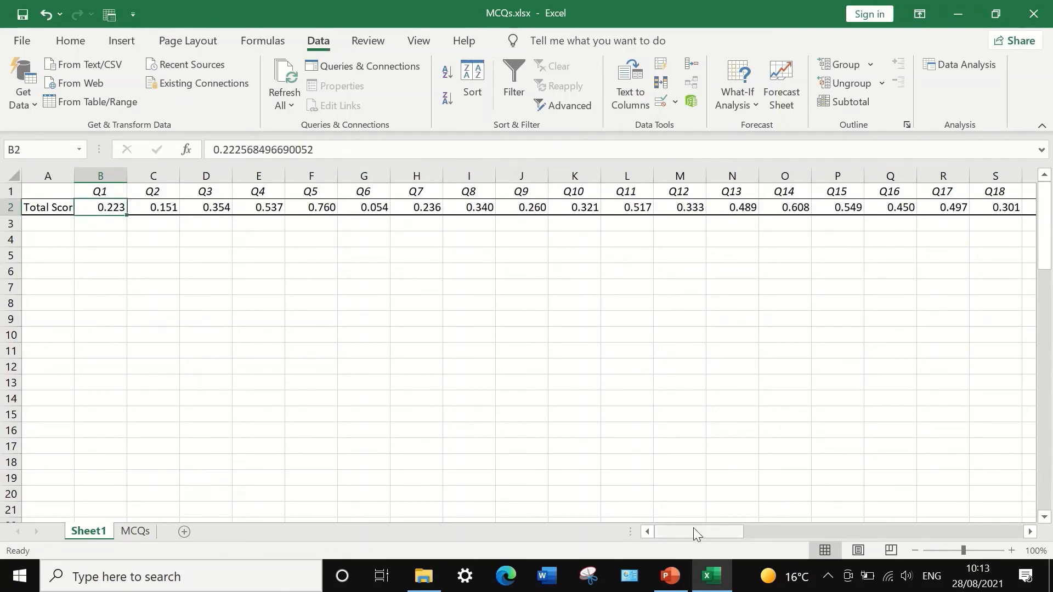
{"action": "left_click_drag", "start_coordinate": [693, 529], "coordinate": [990, 502]}
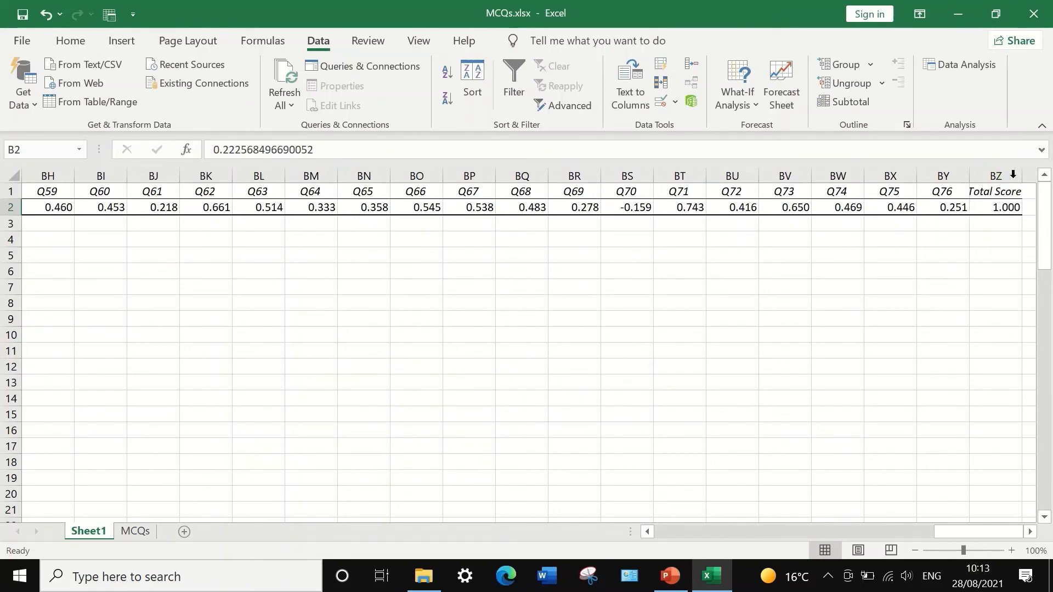
{"action": "left_click", "coordinate": [994, 176]}
{"action": "right_click", "coordinate": [993, 178]}
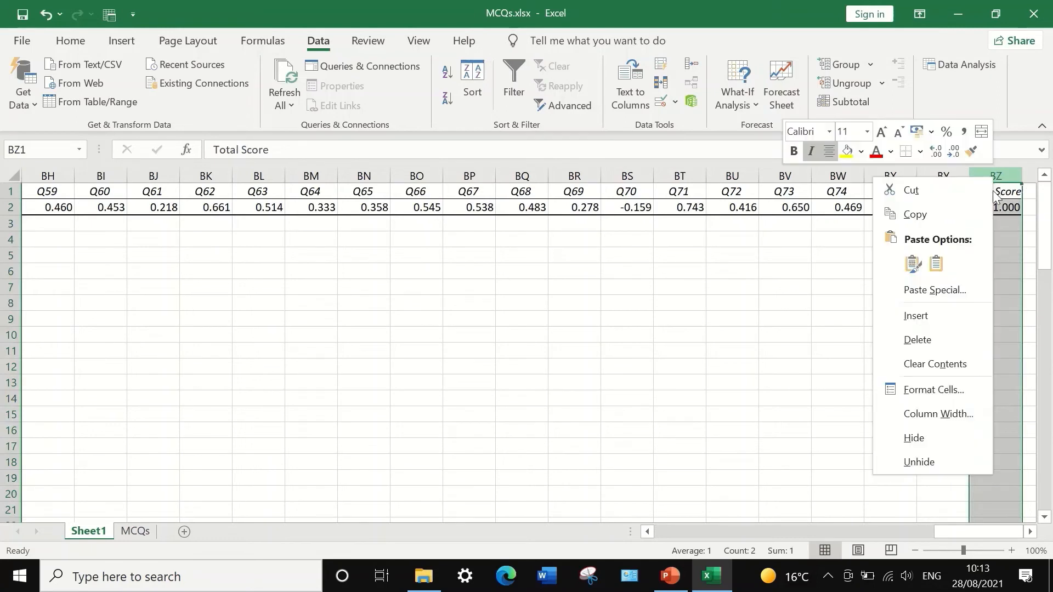
{"action": "left_click", "coordinate": [963, 340]}
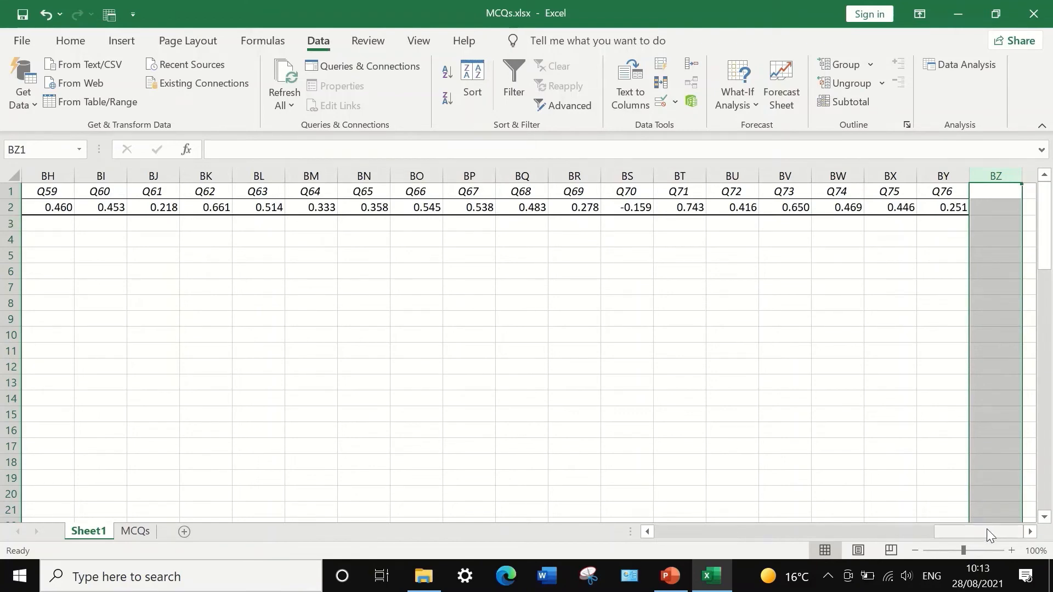
Create a new conditional formatting rule for the correlations in row 2, using the 3-Color Scale format style.
{"action": "left_click_drag", "start_coordinate": [987, 529], "coordinate": [656, 515]}
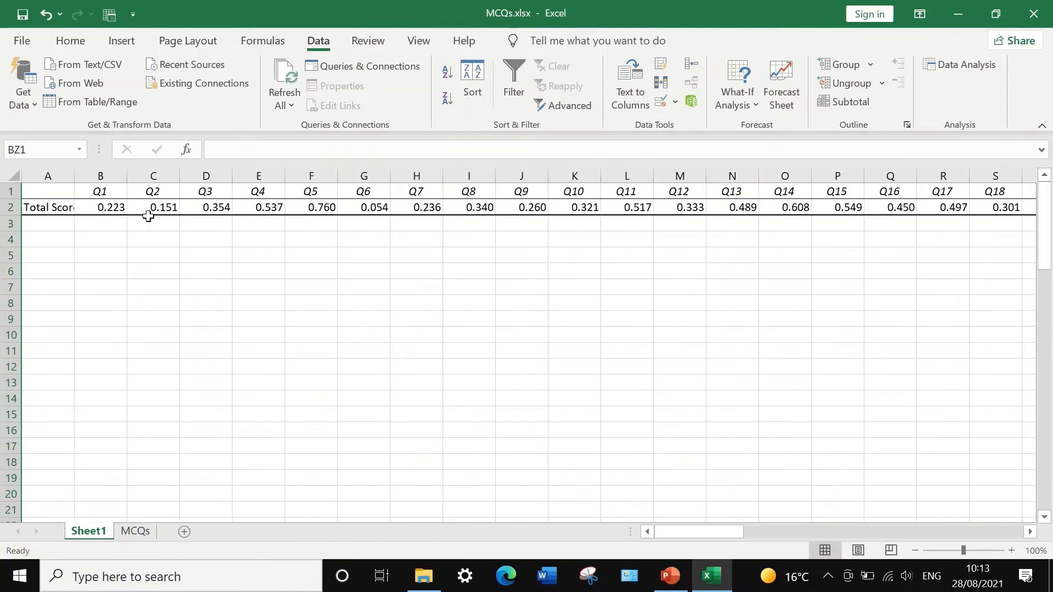
{"action": "left_click", "coordinate": [5, 206]}
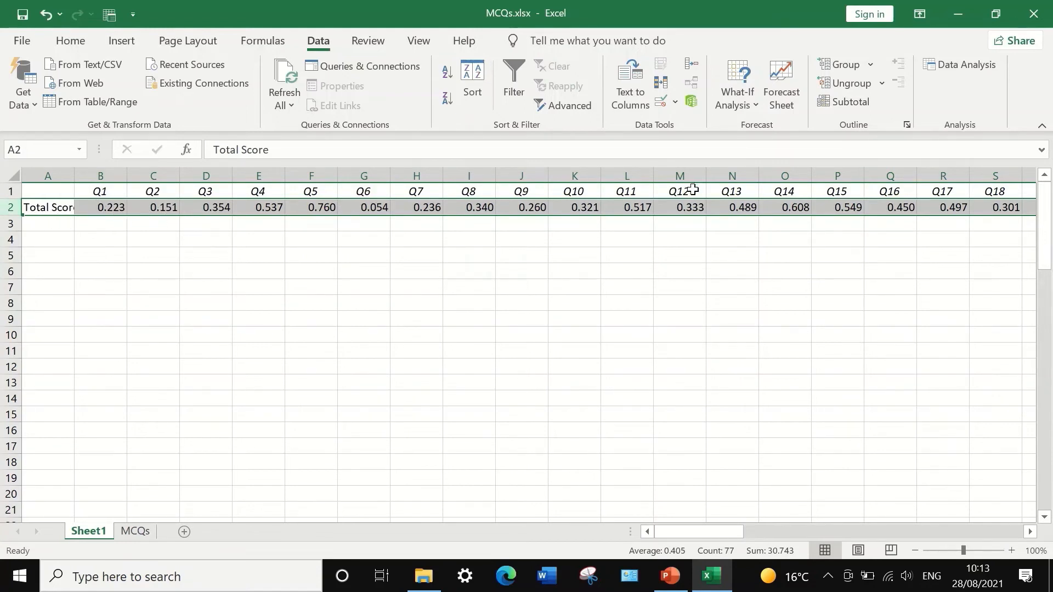
{"action": "left_click", "coordinate": [70, 40]}
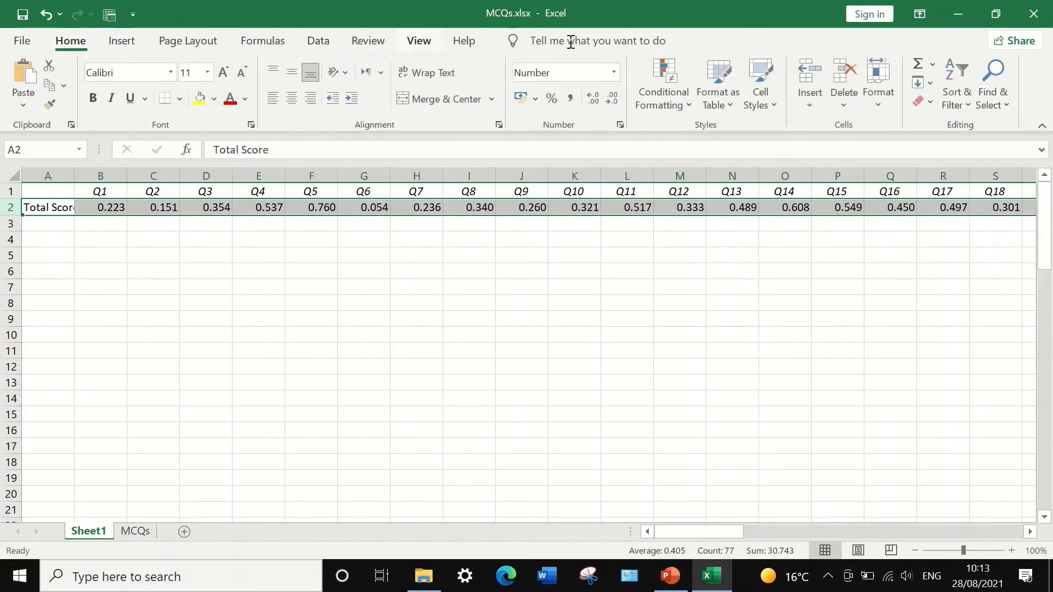
{"action": "left_click", "coordinate": [676, 107]}
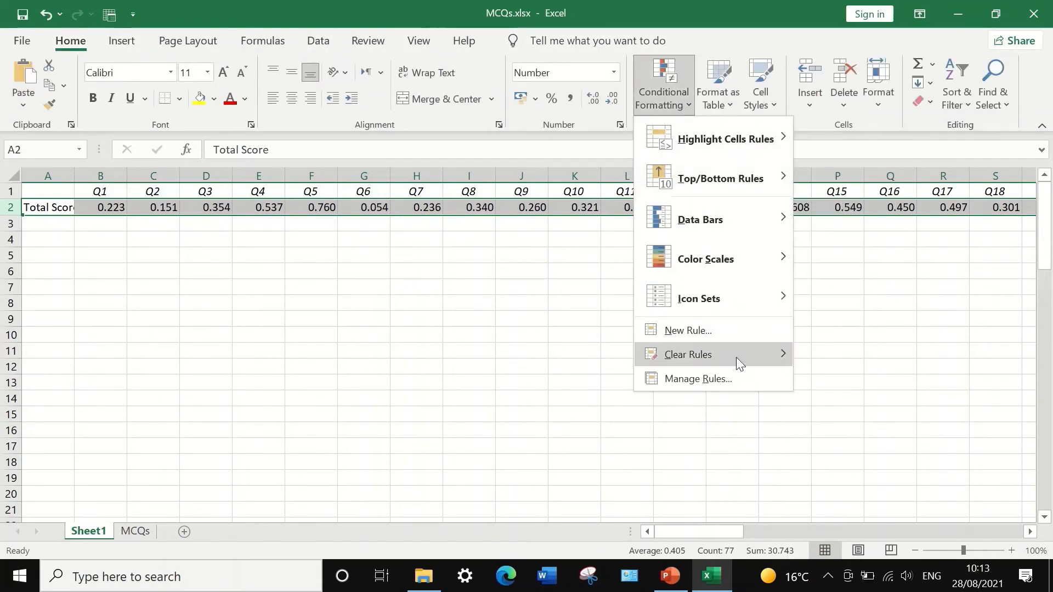
{"action": "left_click", "coordinate": [725, 331]}
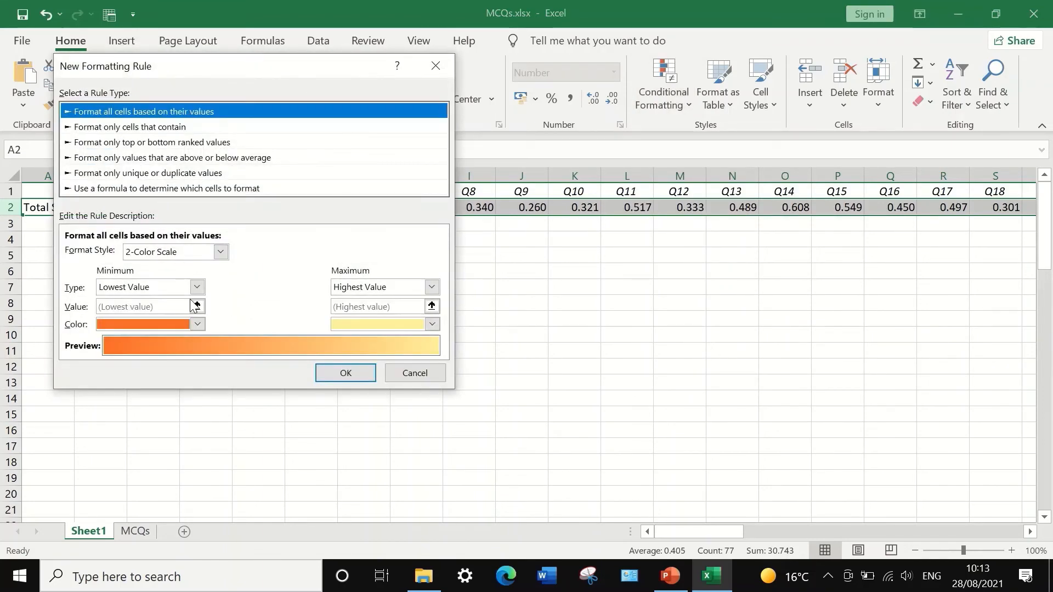
{"action": "left_click", "coordinate": [220, 252]}
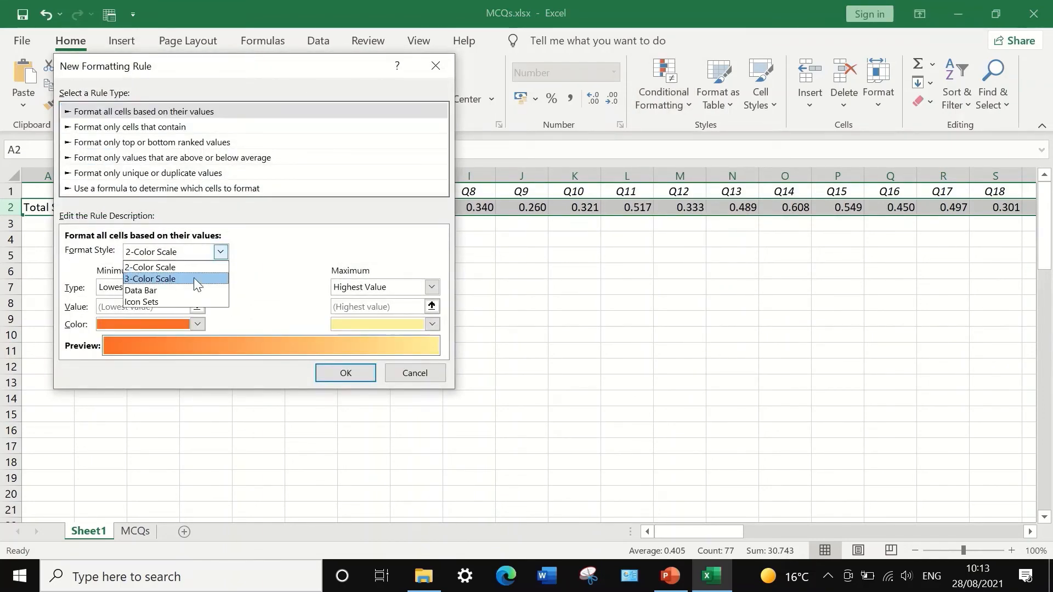
{"action": "left_click", "coordinate": [197, 279]}
Change the minimum, midpoint and maximum types of the color scale to Number.
{"action": "left_click", "coordinate": [196, 288]}
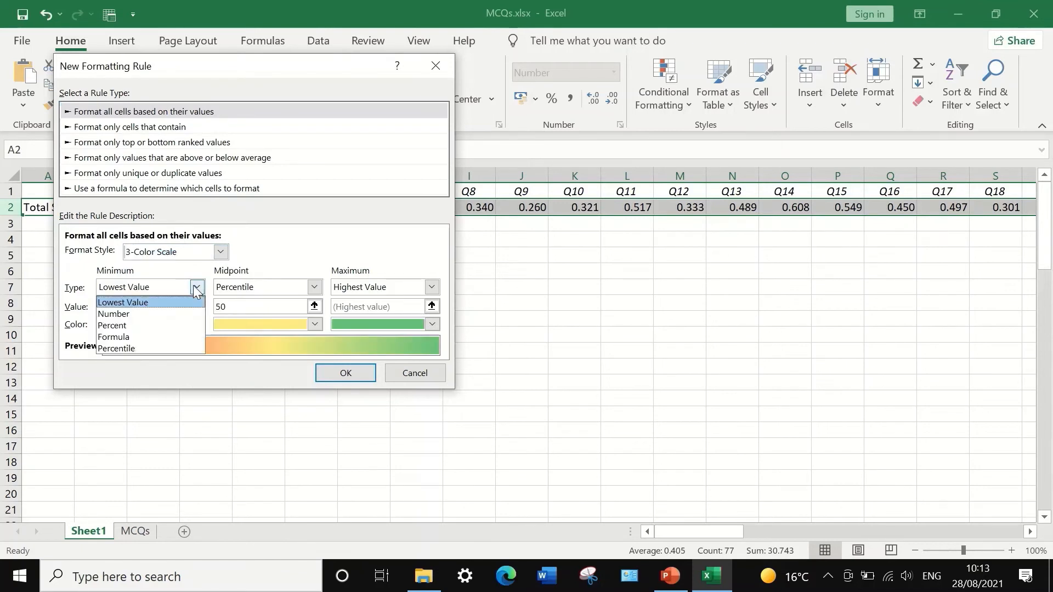
{"action": "left_click", "coordinate": [134, 314]}
{"action": "left_click", "coordinate": [314, 288]}
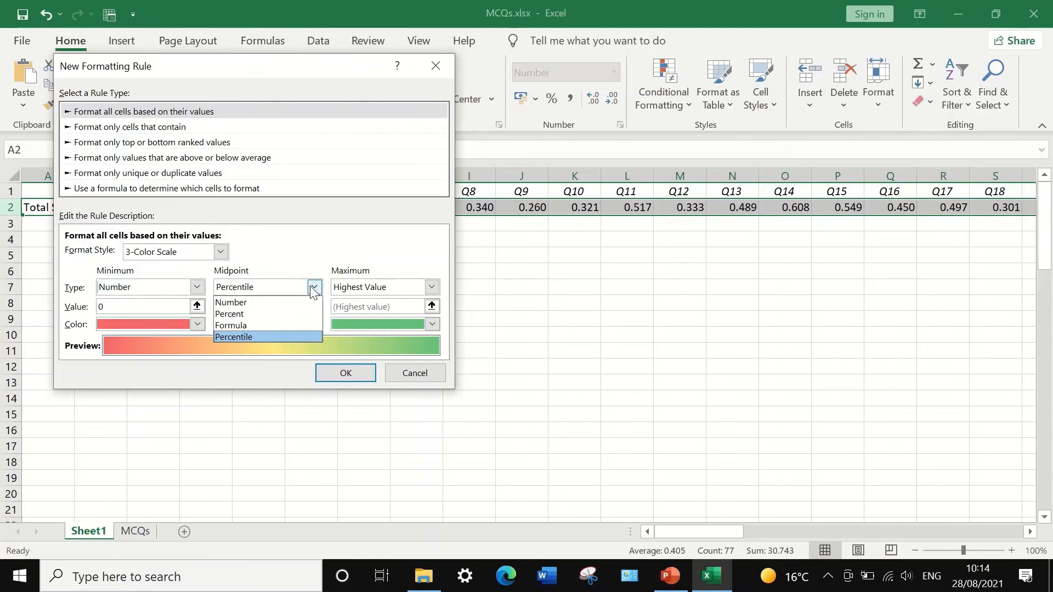
{"action": "left_click", "coordinate": [236, 303]}
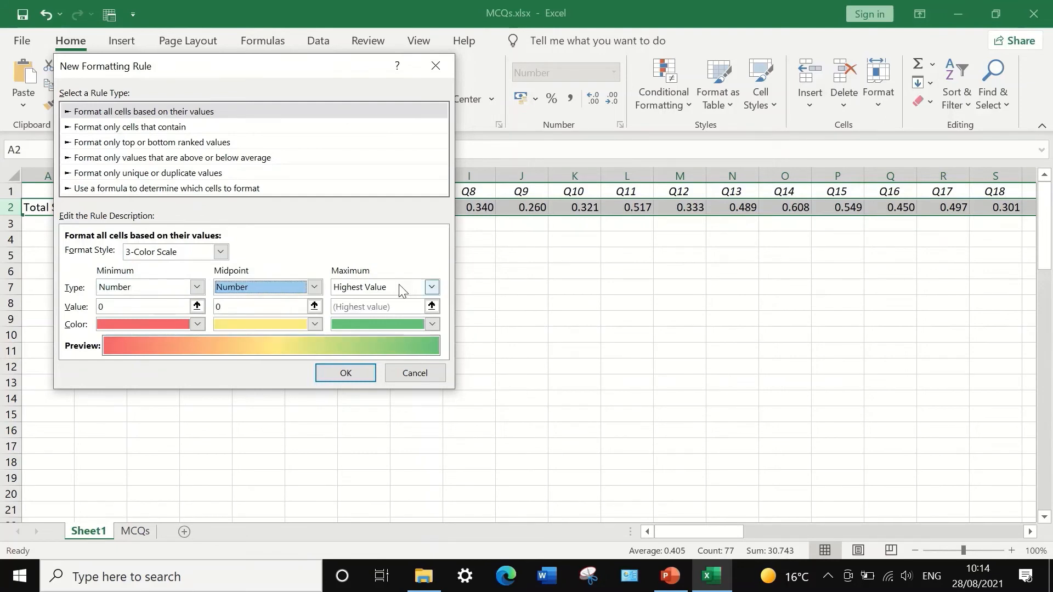
{"action": "left_click", "coordinate": [432, 287]}
{"action": "left_click", "coordinate": [377, 315]}
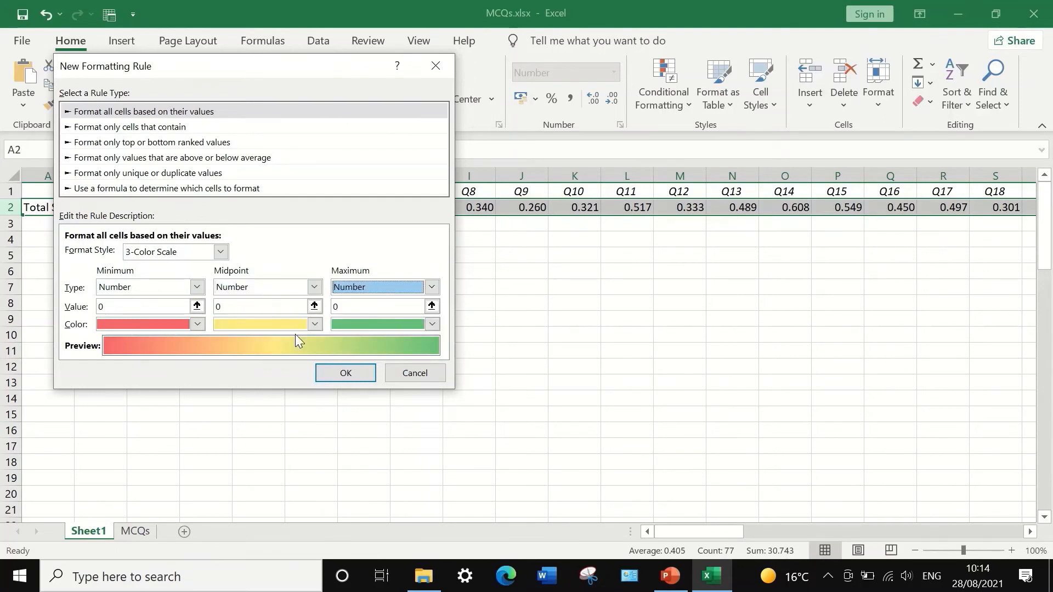
Set the color scale's minimum value to -1 and its maximum value to 1.
{"action": "left_click", "coordinate": [107, 306]}
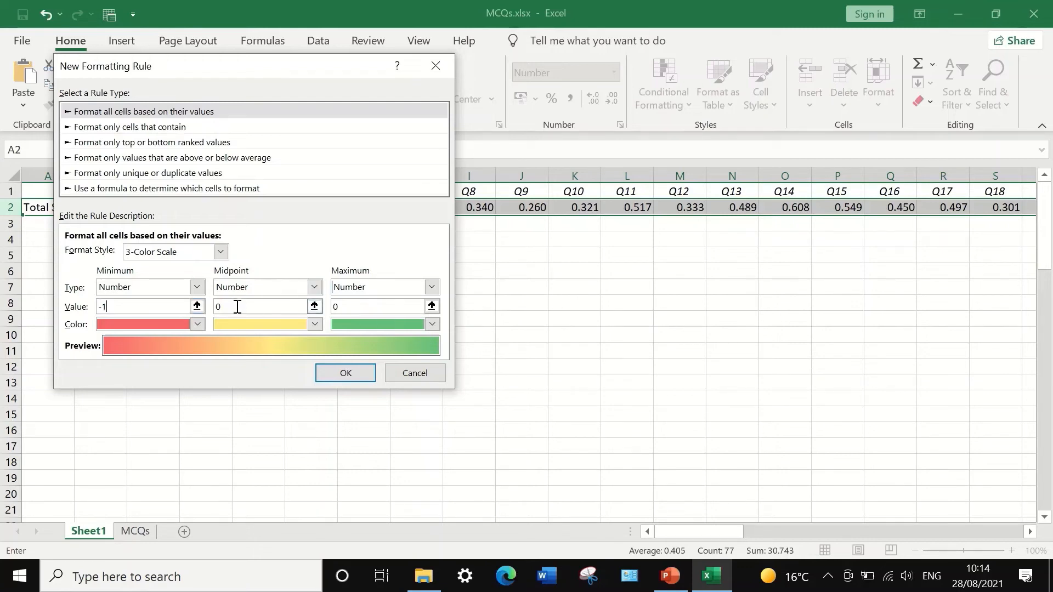
{"action": "left_click", "coordinate": [432, 306]}
{"action": "left_click", "coordinate": [441, 92]}
{"action": "type", "text": "1"}
Color the scale's minimum standard red, its midpoint white and its maximum standard green, and apply the rule.
{"action": "left_click", "coordinate": [198, 324]}
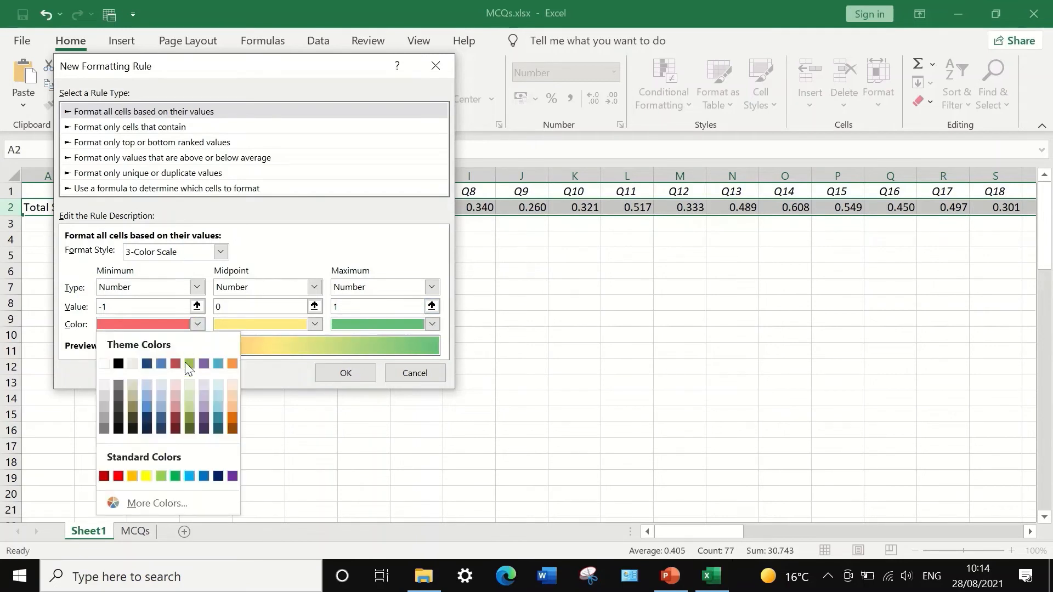
{"action": "left_click", "coordinate": [118, 476]}
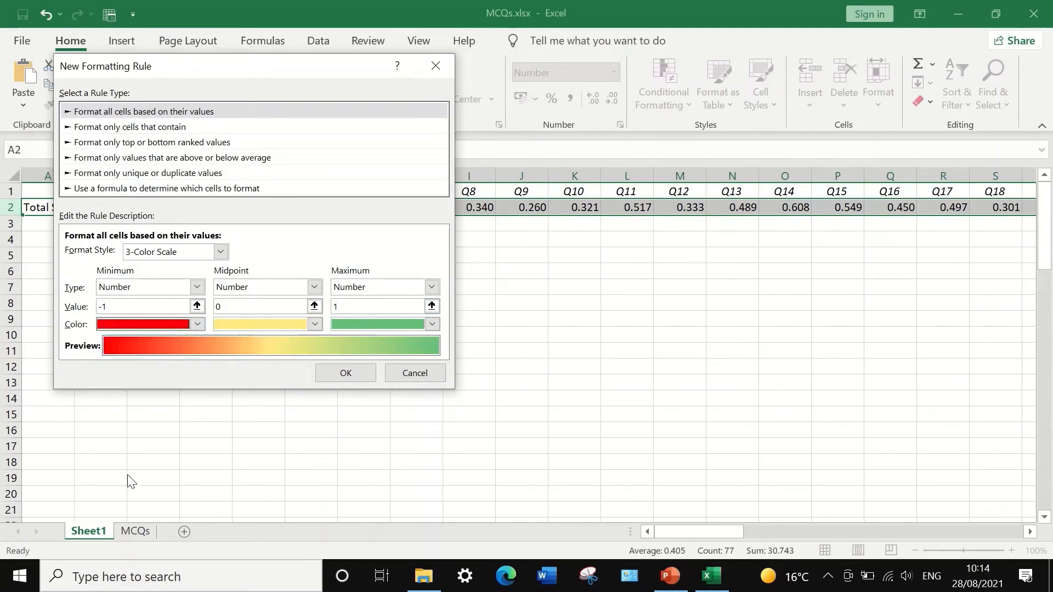
{"action": "left_click", "coordinate": [314, 325]}
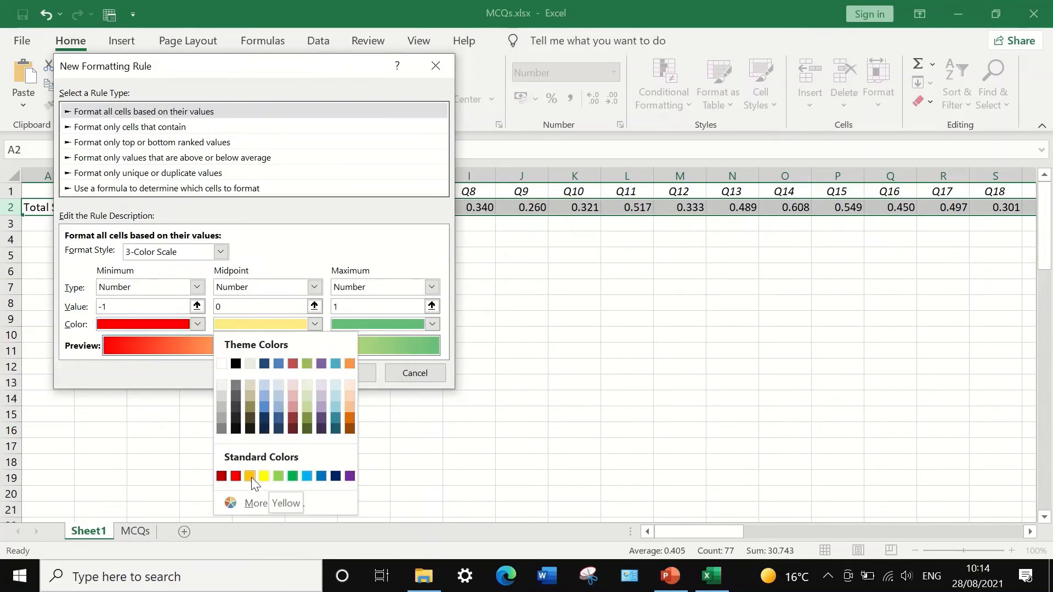
{"action": "left_click", "coordinate": [222, 364]}
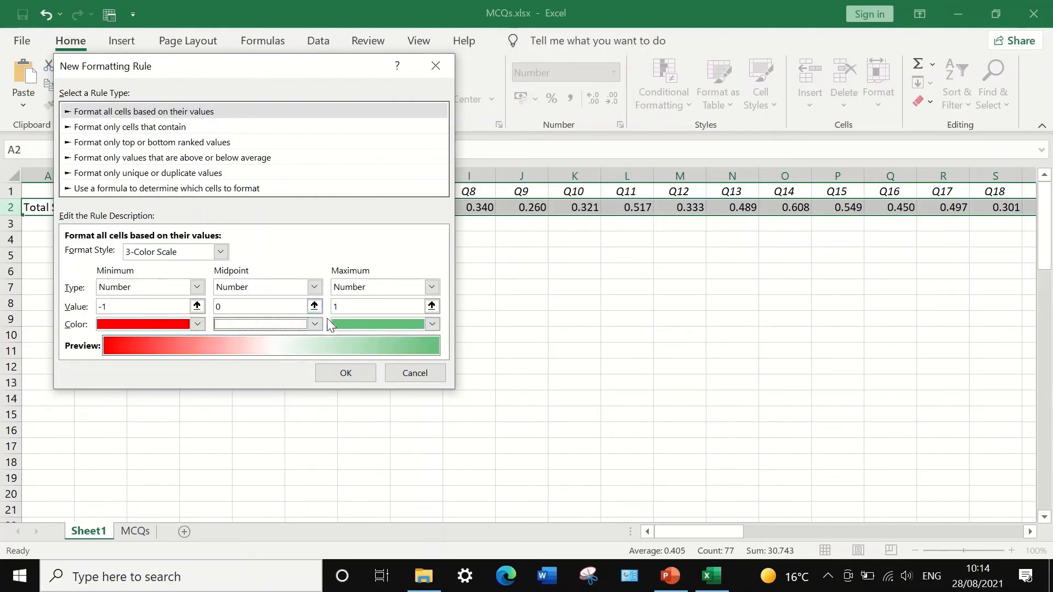
{"action": "left_click", "coordinate": [432, 324]}
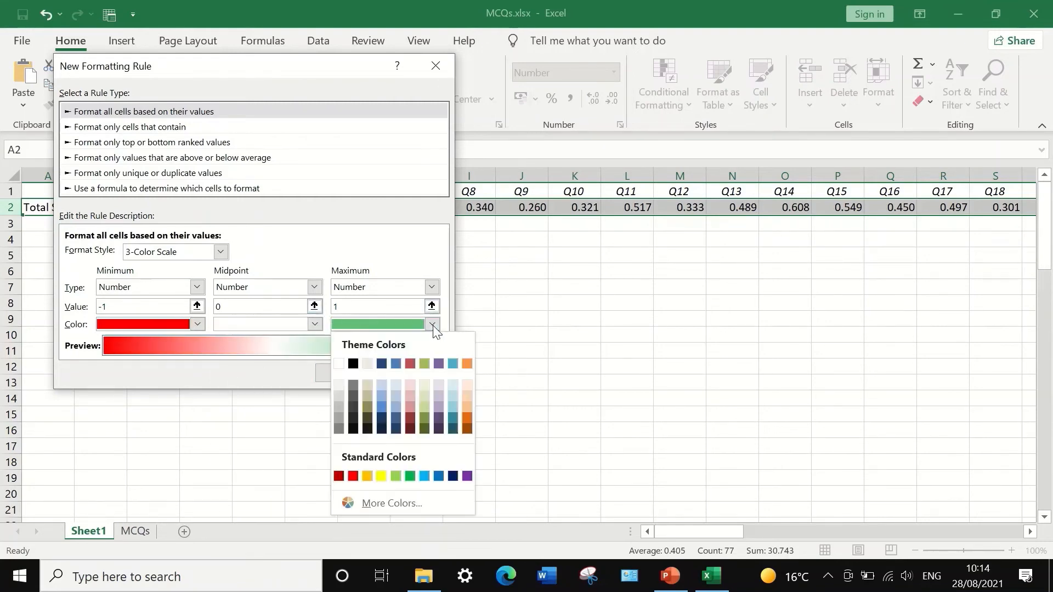
{"action": "left_click", "coordinate": [410, 476]}
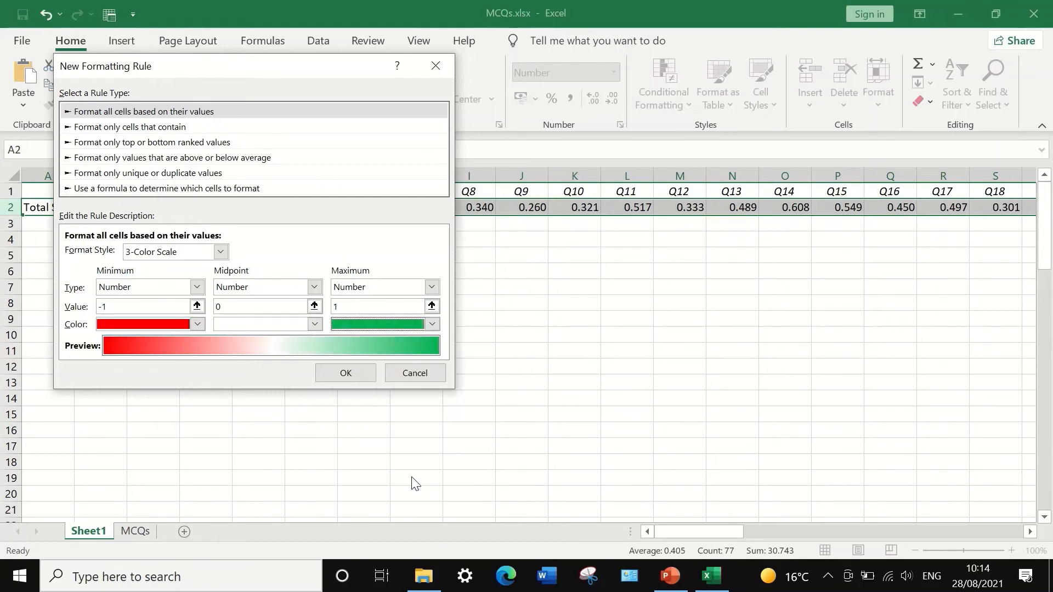
{"action": "left_click", "coordinate": [346, 373]}
Review the color-scaled correlations in row 2 across the question columns and return to Q1.
{"action": "left_click_drag", "start_coordinate": [729, 534], "coordinate": [230, 413]}
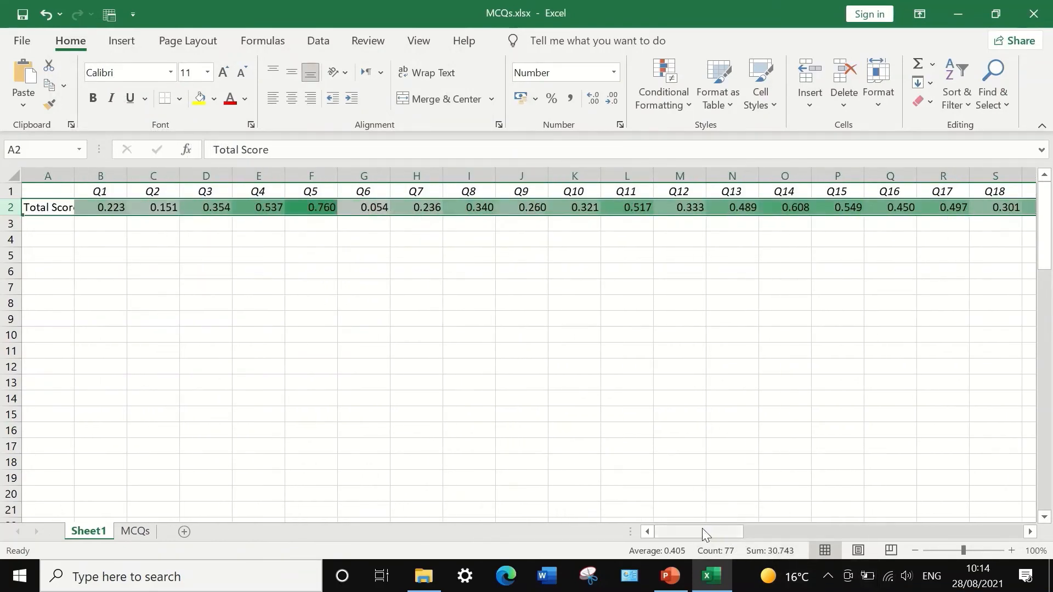
{"action": "left_click_drag", "start_coordinate": [703, 529], "coordinate": [662, 513]}
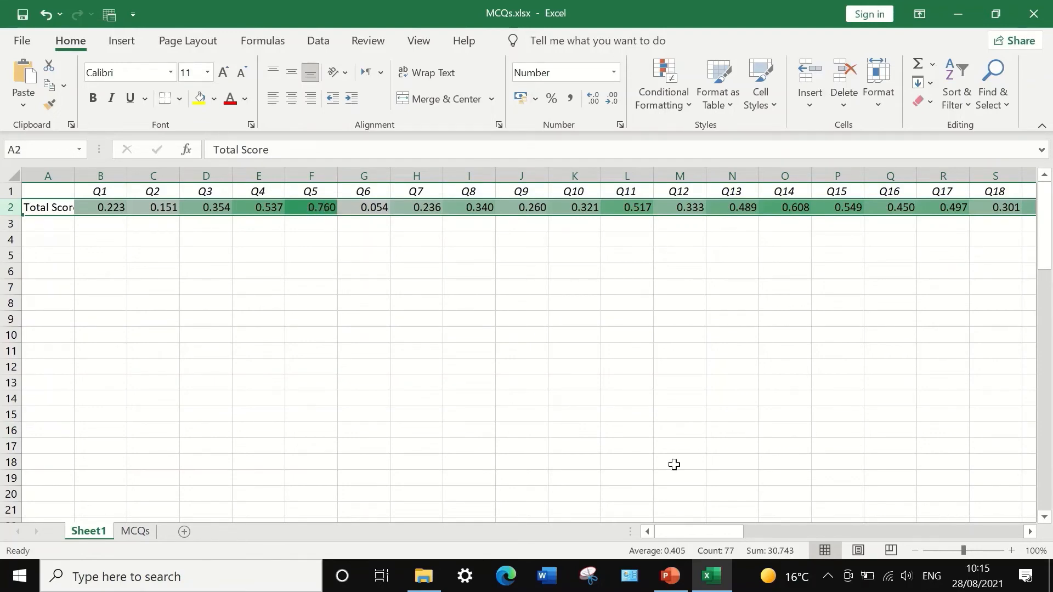
{"action": "left_click_drag", "start_coordinate": [714, 529], "coordinate": [781, 530]}
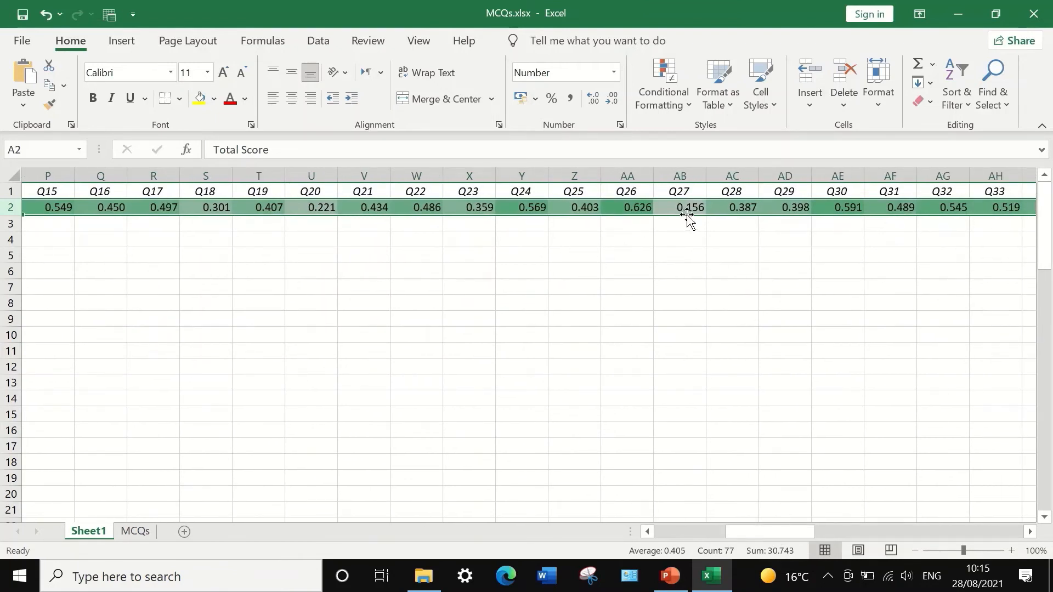
{"action": "left_click_drag", "start_coordinate": [796, 533], "coordinate": [887, 523]}
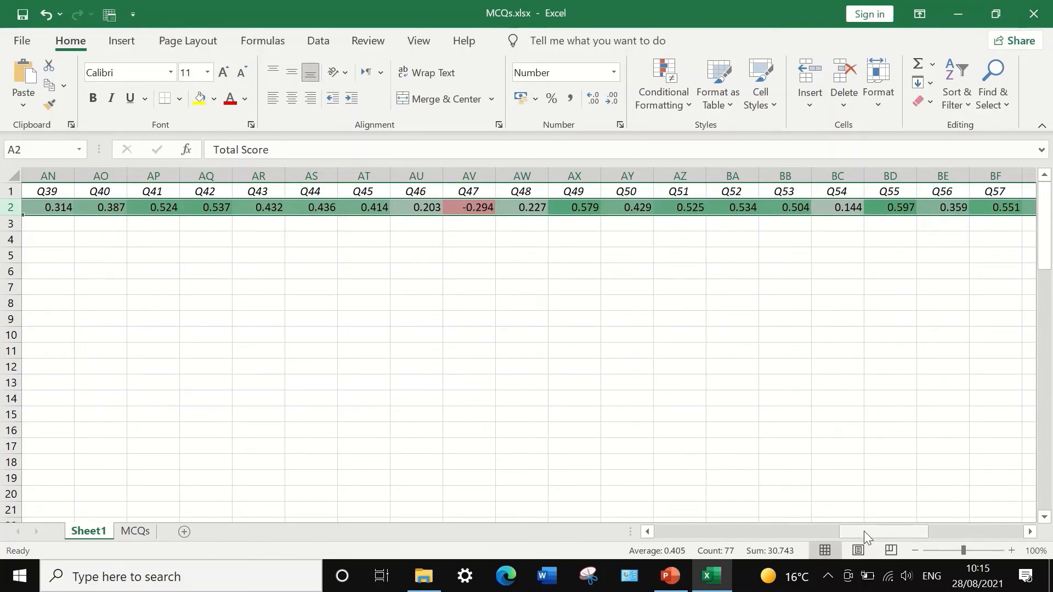
{"action": "left_click_drag", "start_coordinate": [865, 531], "coordinate": [679, 524]}
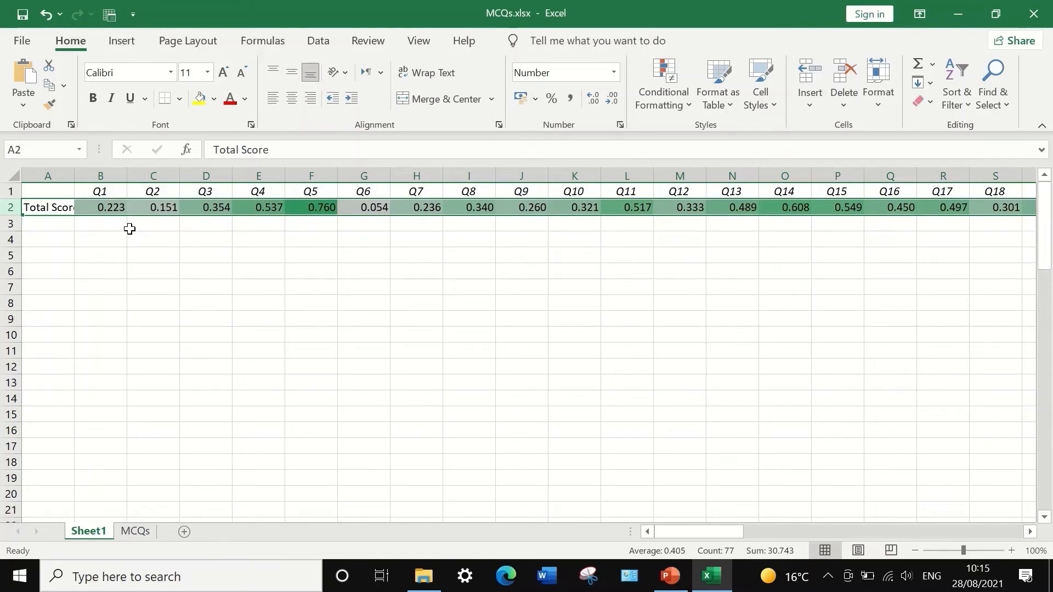
Replace the row label in A2 with "Pt. Biserial" and make it bold.
{"action": "left_click", "coordinate": [65, 207]}
{"action": "type", "text": "Pt"}
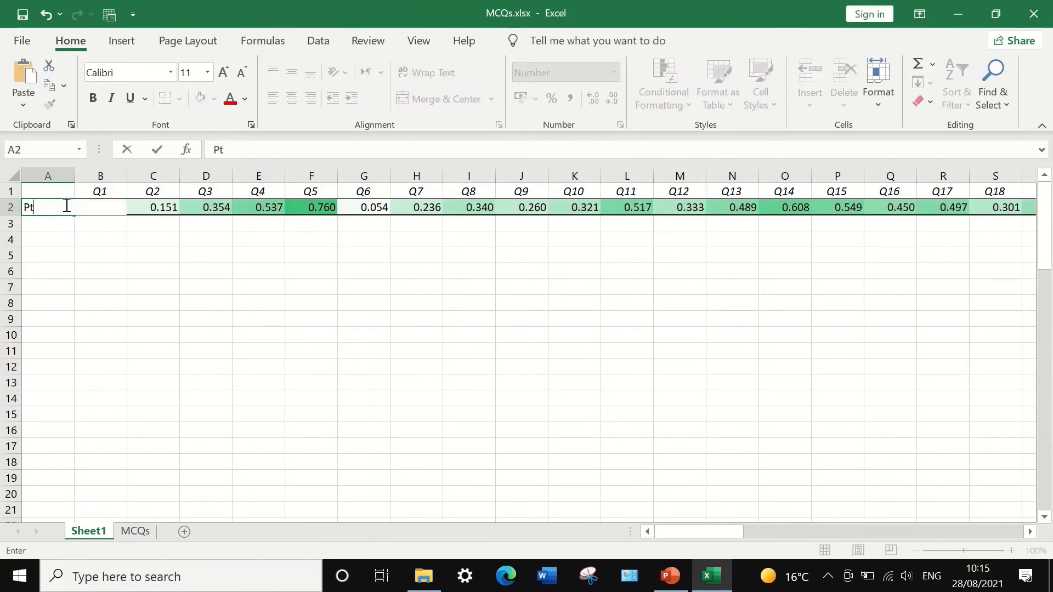
{"action": "type", "text": ". Biserial"}
{"action": "left_click", "coordinate": [53, 211]}
{"action": "left_click", "coordinate": [275, 149]}
{"action": "left_click_drag", "start_coordinate": [275, 150], "coordinate": [152, 109]}
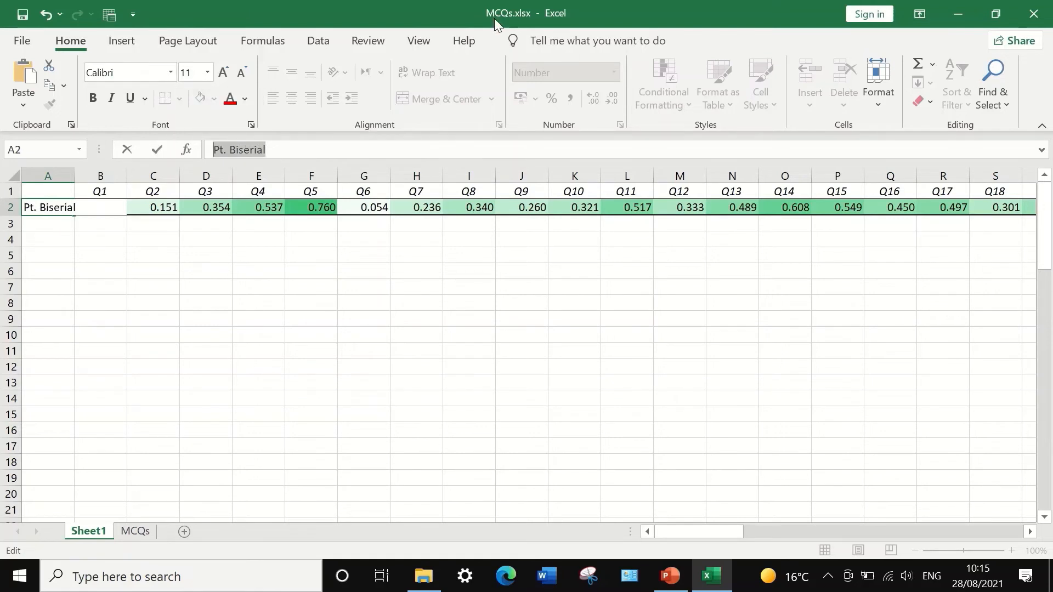
{"action": "left_click", "coordinate": [95, 99]}
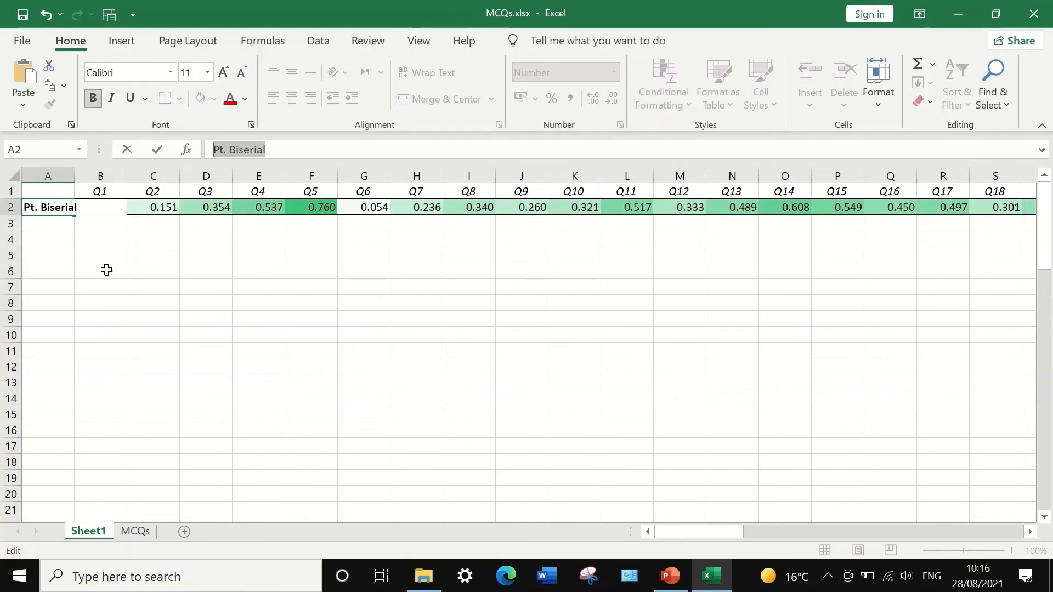
{"action": "left_click", "coordinate": [102, 256]}
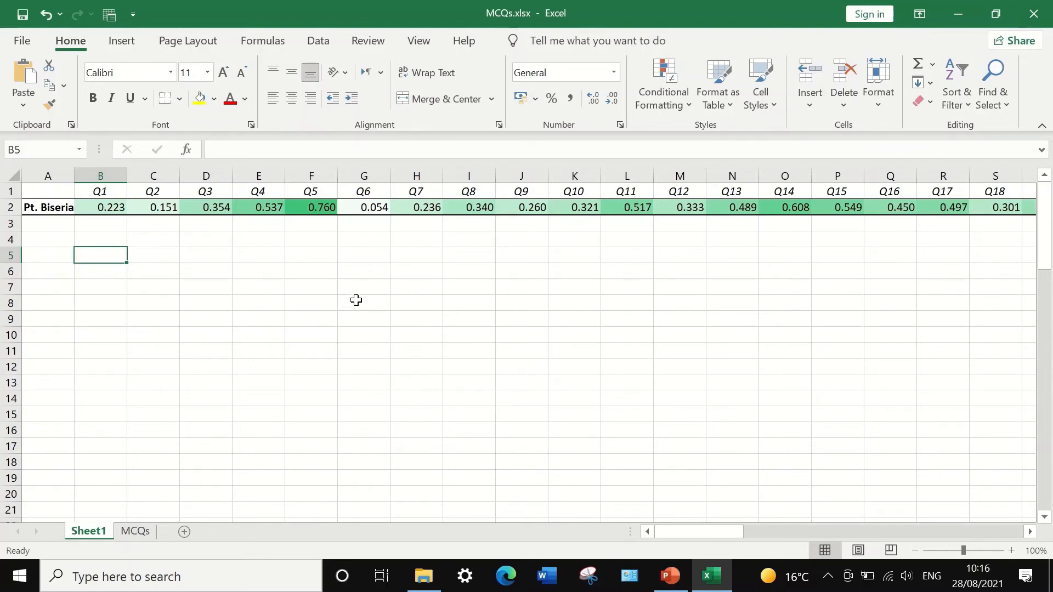
Examine the point-biserial values of Q6, Q47, Q70 and Q5 for weak, negative and strong items.
{"action": "left_click", "coordinate": [367, 209]}
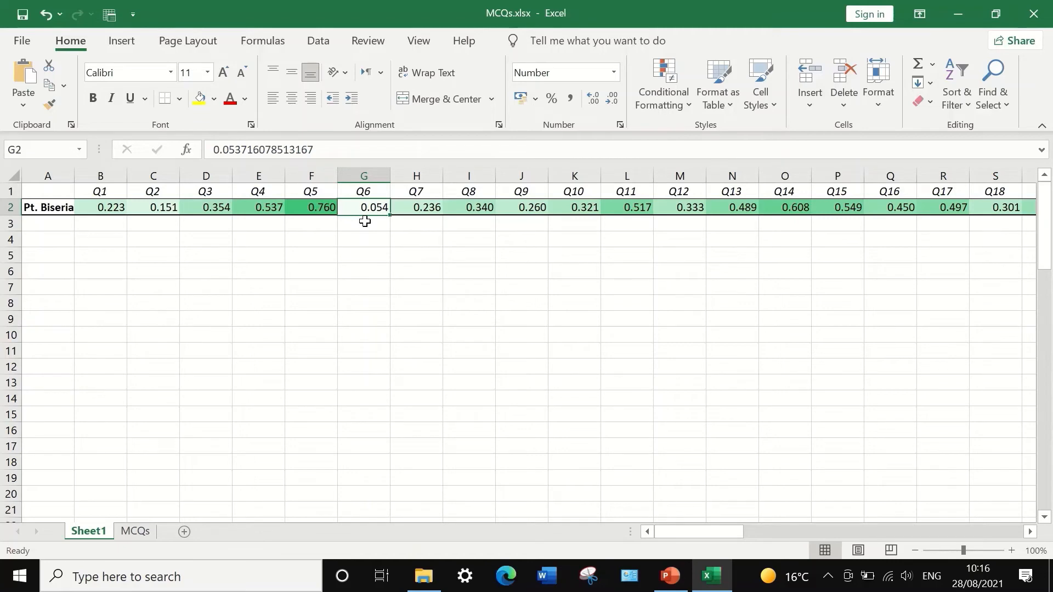
{"action": "left_click_drag", "start_coordinate": [710, 531], "coordinate": [884, 518]}
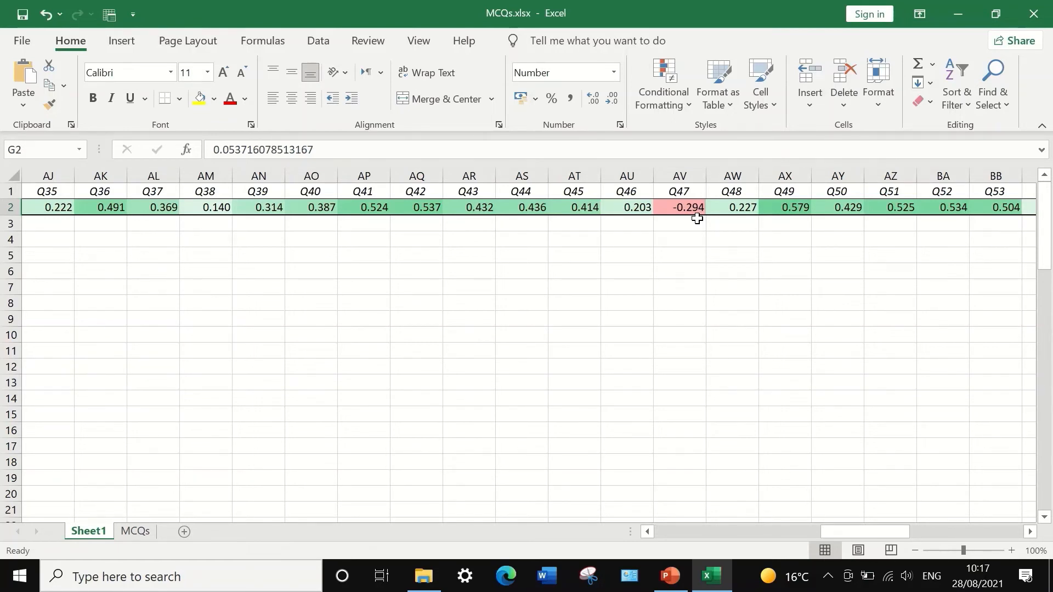
{"action": "left_click_drag", "start_coordinate": [879, 533], "coordinate": [953, 527]}
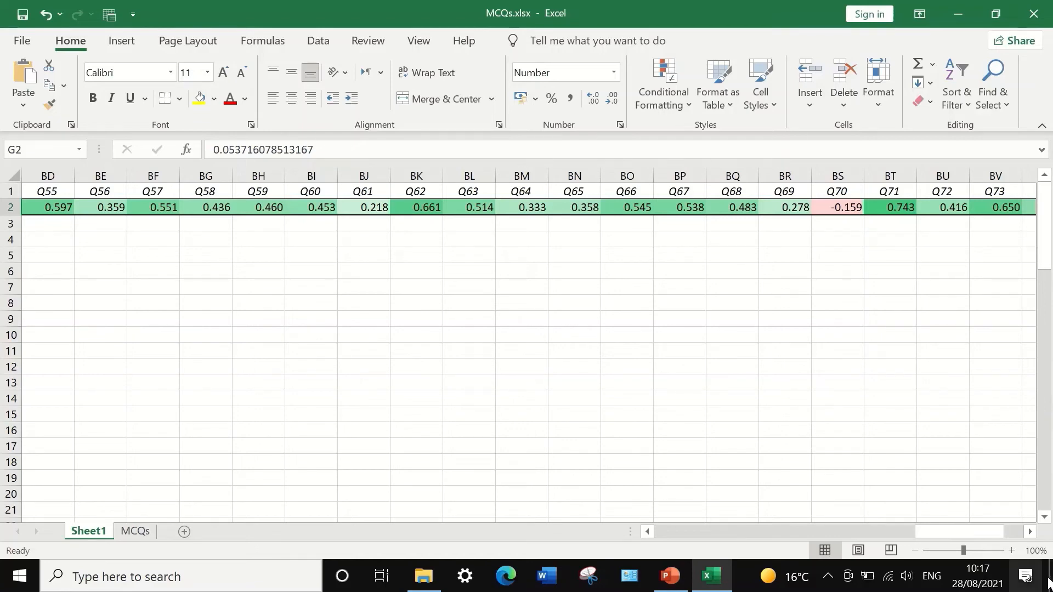
{"action": "left_click_drag", "start_coordinate": [979, 532], "coordinate": [856, 526]}
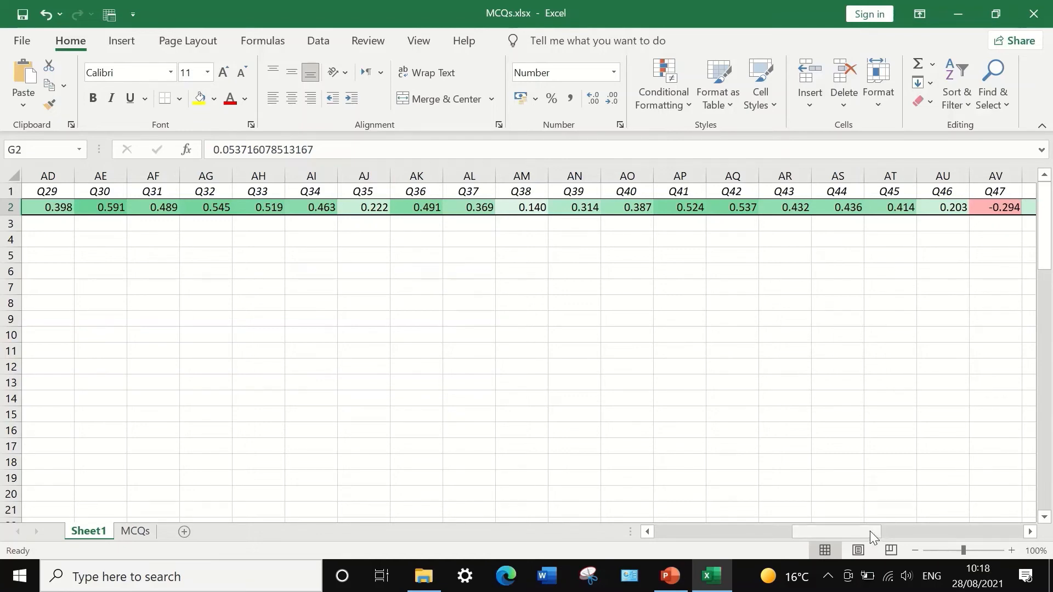
{"action": "left_click_drag", "start_coordinate": [869, 531], "coordinate": [719, 532]}
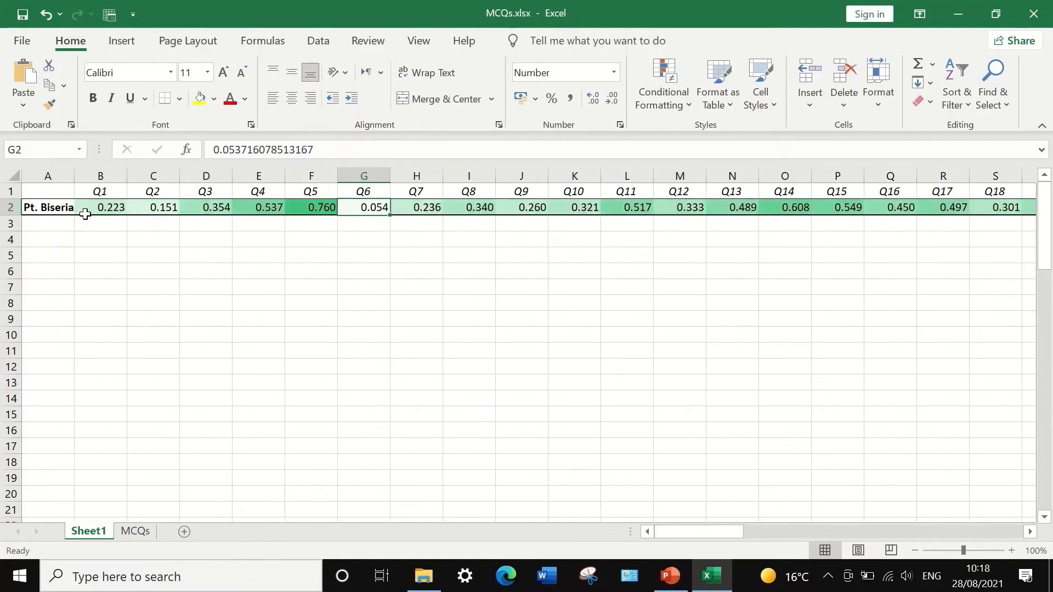
{"action": "left_click", "coordinate": [94, 251]}
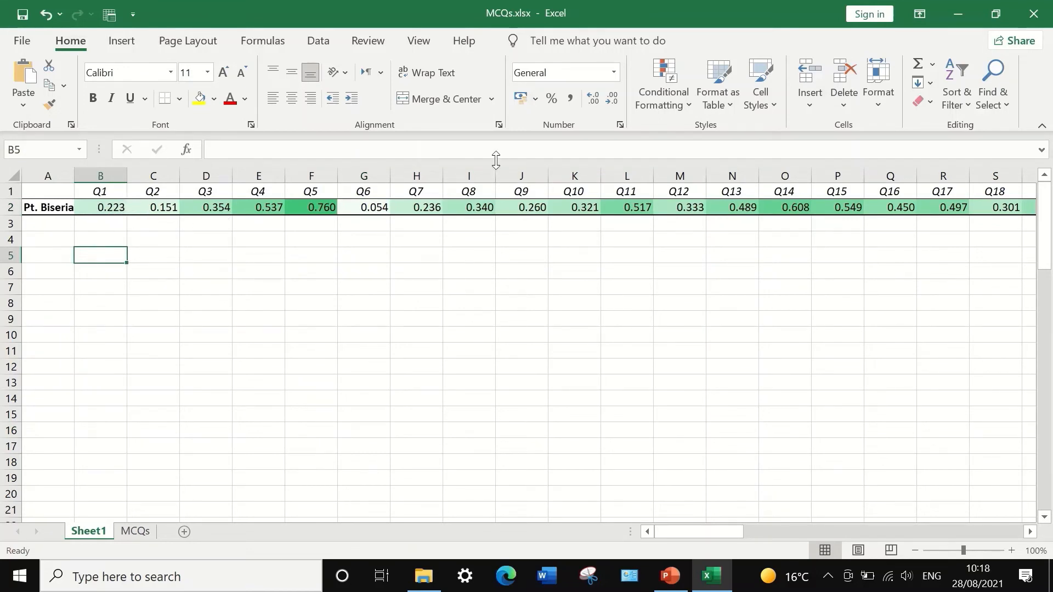
{"action": "left_click", "coordinate": [317, 224]}
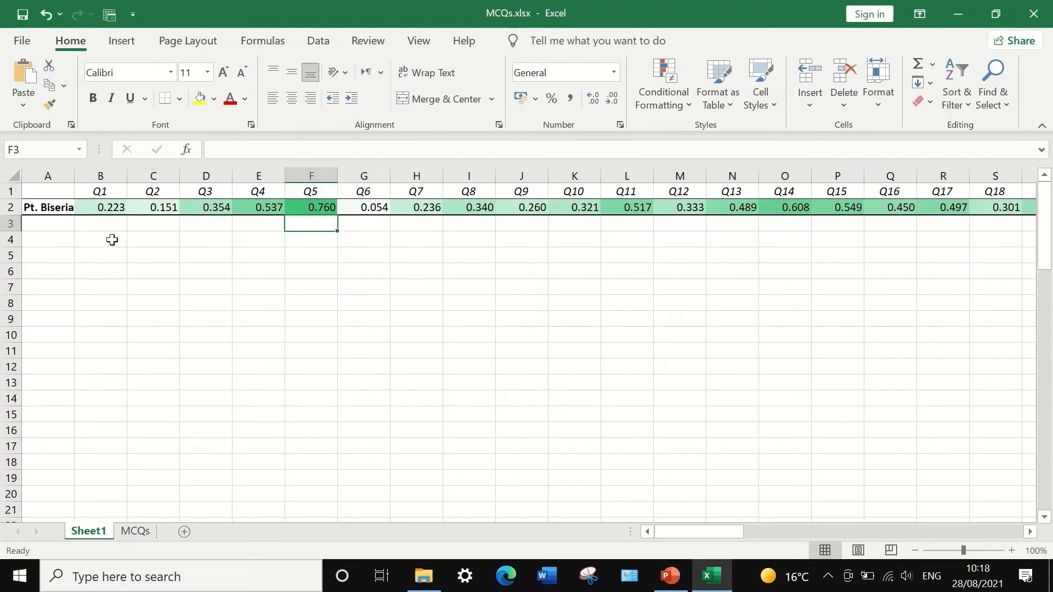
Review the item responses on the MCQs sheet down to the last student row, and return to the point-biserial sheet.
{"action": "left_click", "coordinate": [131, 532]}
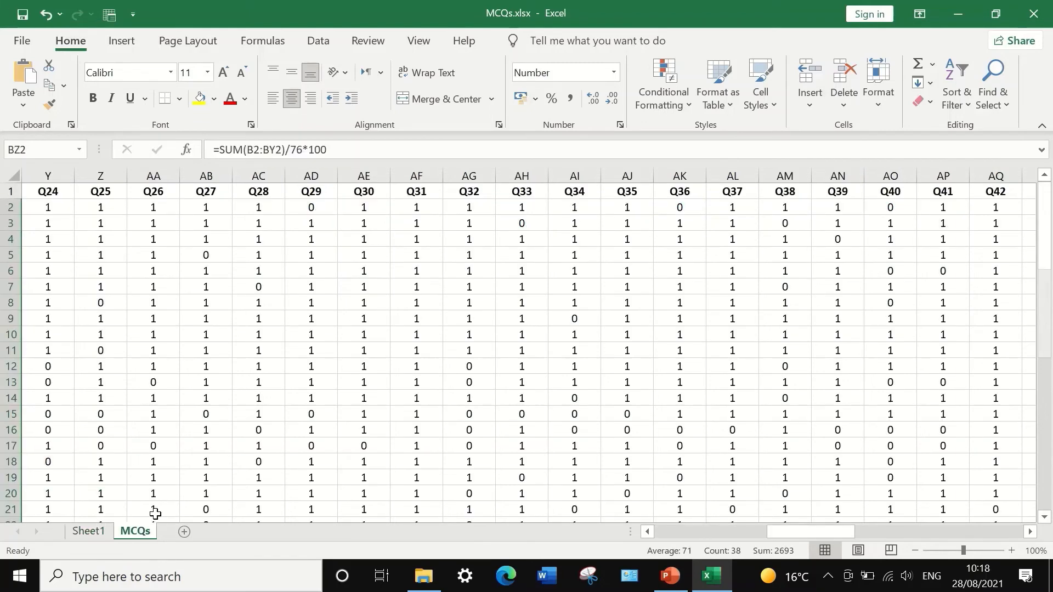
{"action": "scroll", "coordinate": [216, 413], "scroll_direction": "down", "scroll_amount": 3}
{"action": "scroll", "coordinate": [215, 413], "scroll_direction": "down", "scroll_amount": 8}
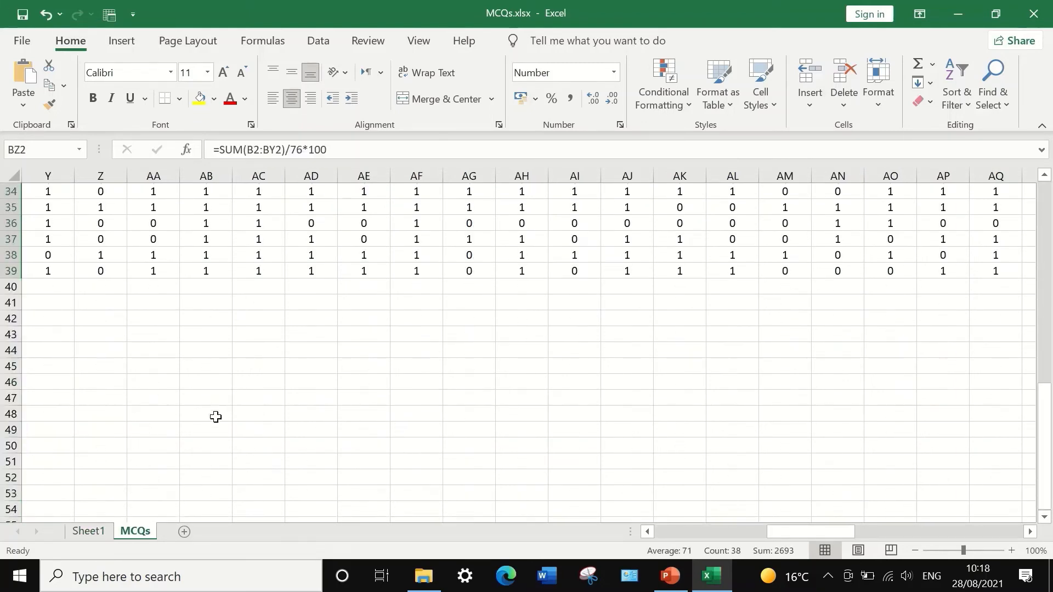
{"action": "scroll", "coordinate": [214, 395], "scroll_direction": "up", "scroll_amount": 5}
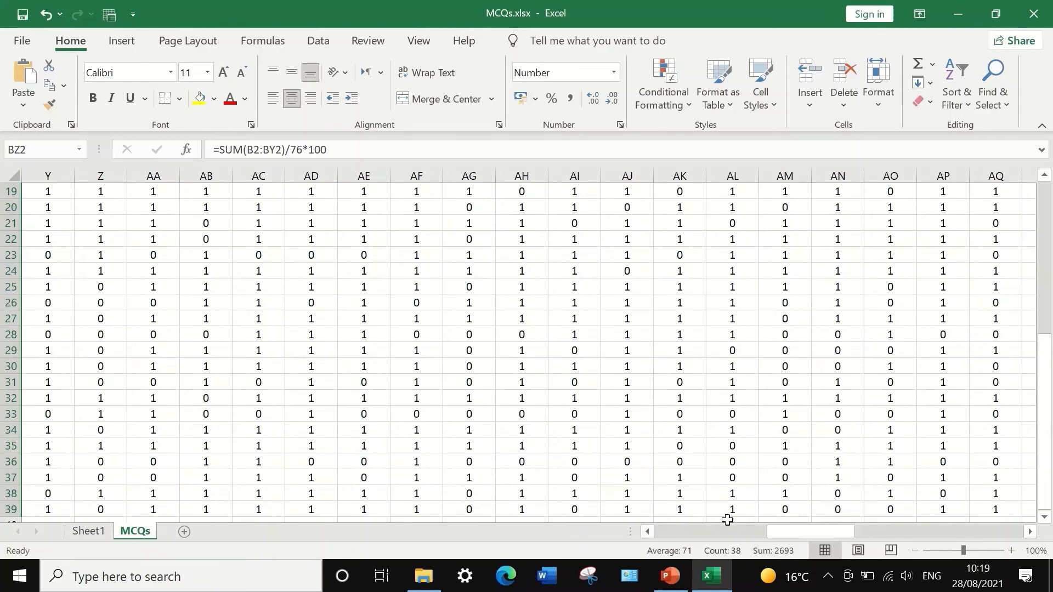
{"action": "scroll", "coordinate": [431, 263], "scroll_direction": "up", "scroll_amount": 6}
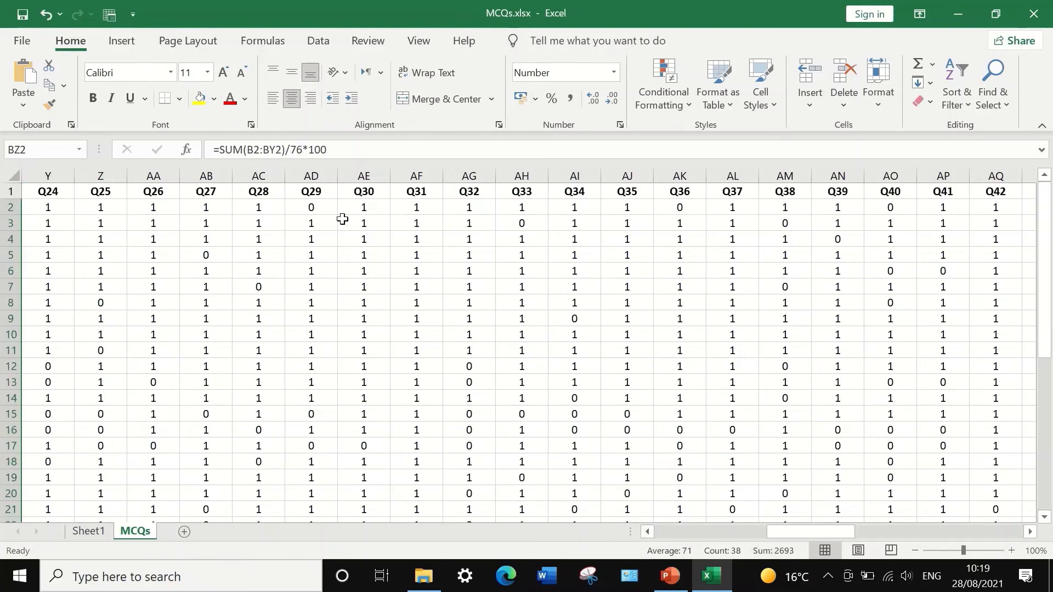
{"action": "left_click_drag", "start_coordinate": [849, 532], "coordinate": [655, 531]}
{"action": "left_click", "coordinate": [102, 529]}
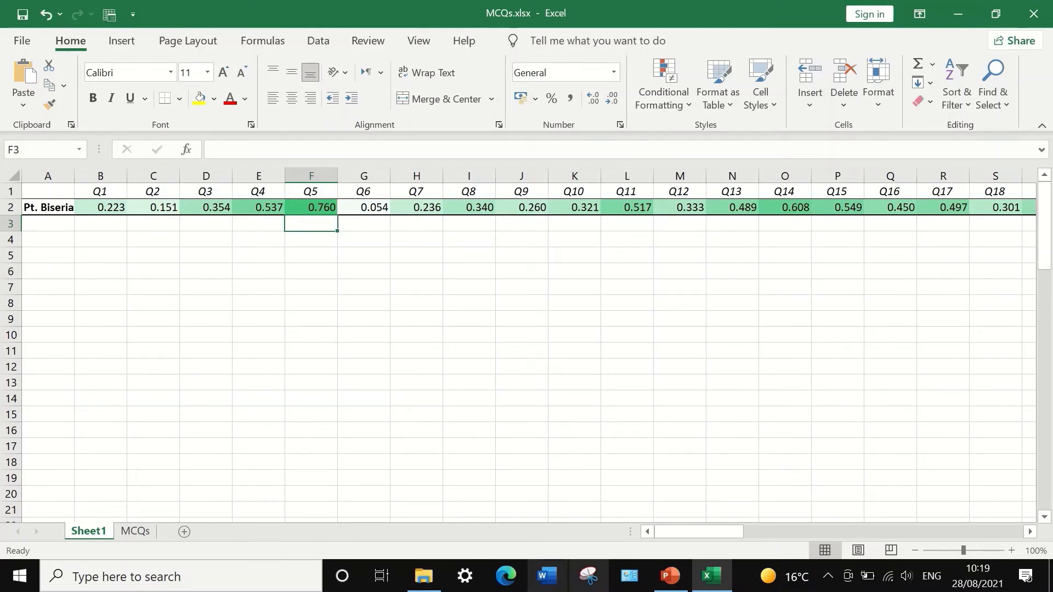
{"action": "mouse_move", "coordinate": [719, 588]}
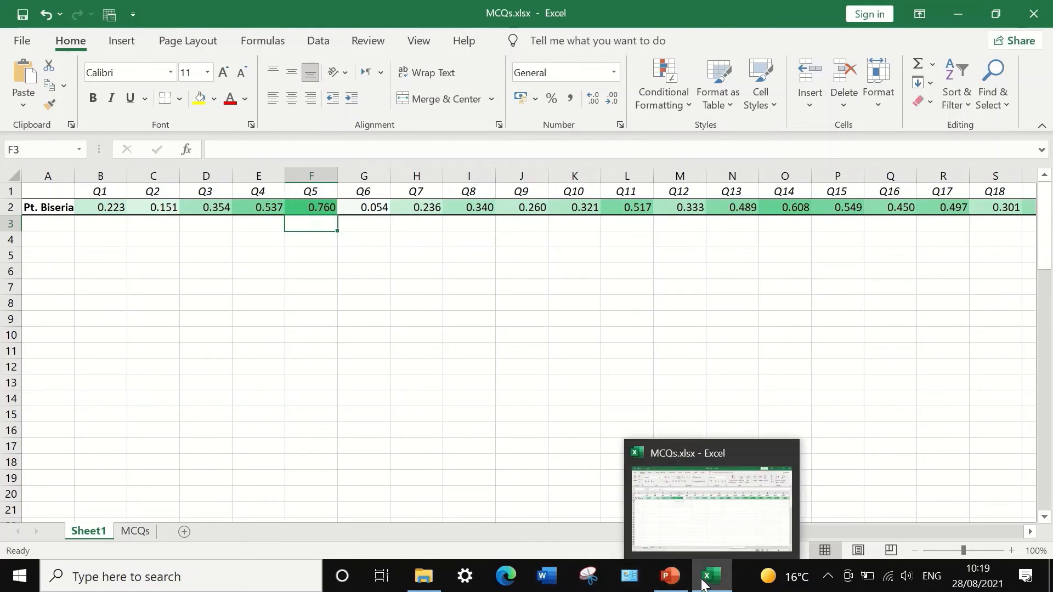
Start a Regression analysis from the Data Analysis tools on the MCQs sheet and move its dialog off the first columns.
{"action": "left_click", "coordinate": [128, 532]}
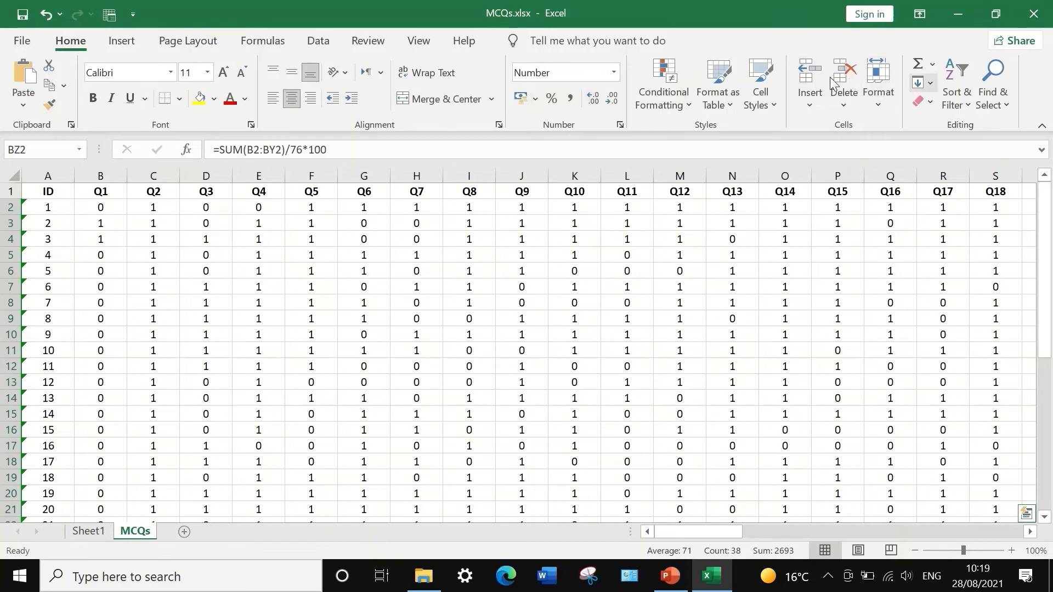
{"action": "left_click", "coordinate": [312, 44]}
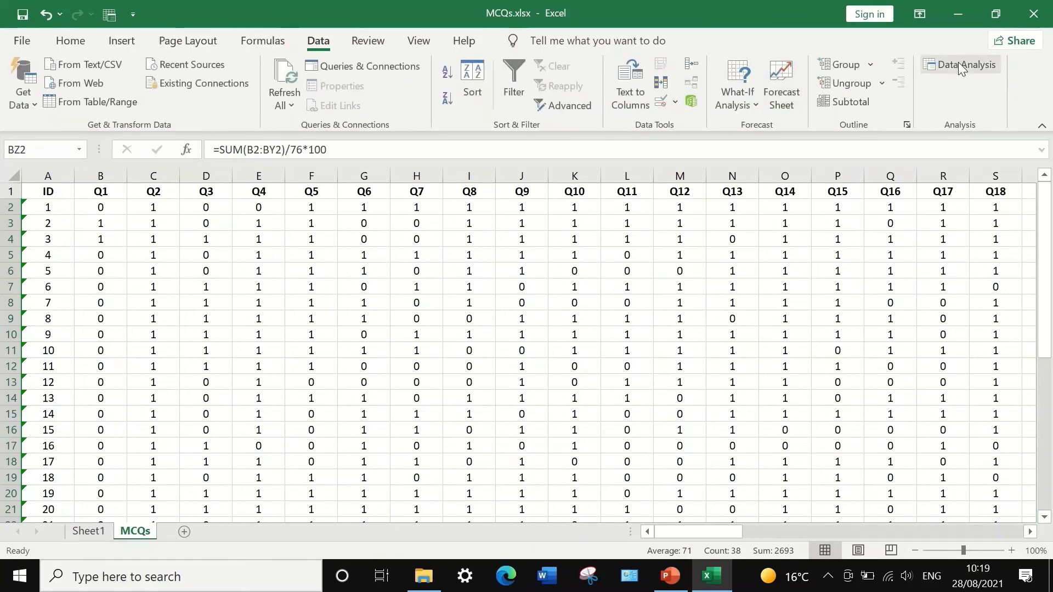
{"action": "left_click", "coordinate": [959, 64]}
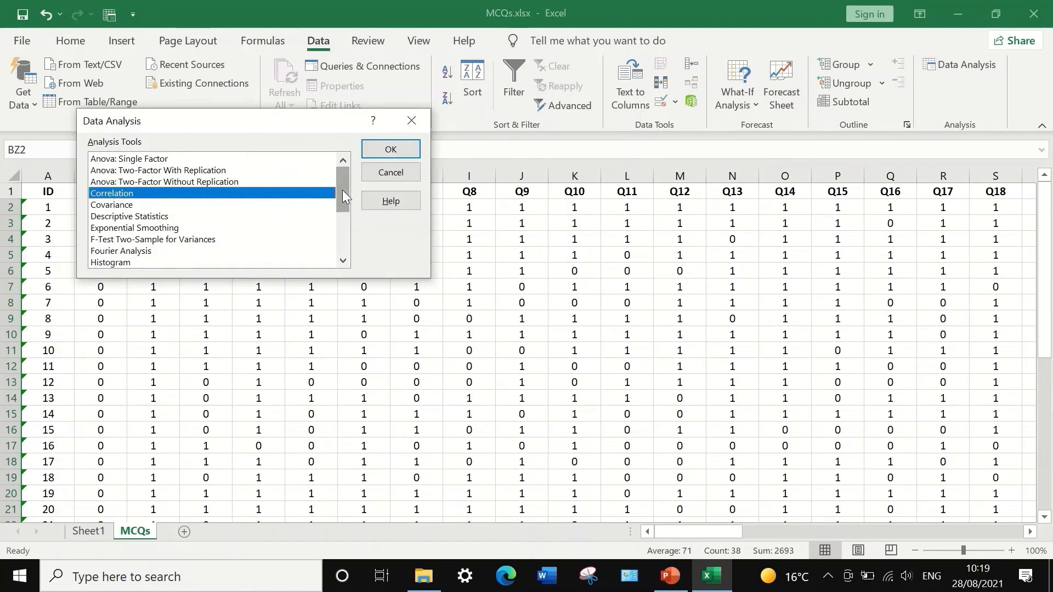
{"action": "left_click_drag", "start_coordinate": [342, 190], "coordinate": [339, 213]}
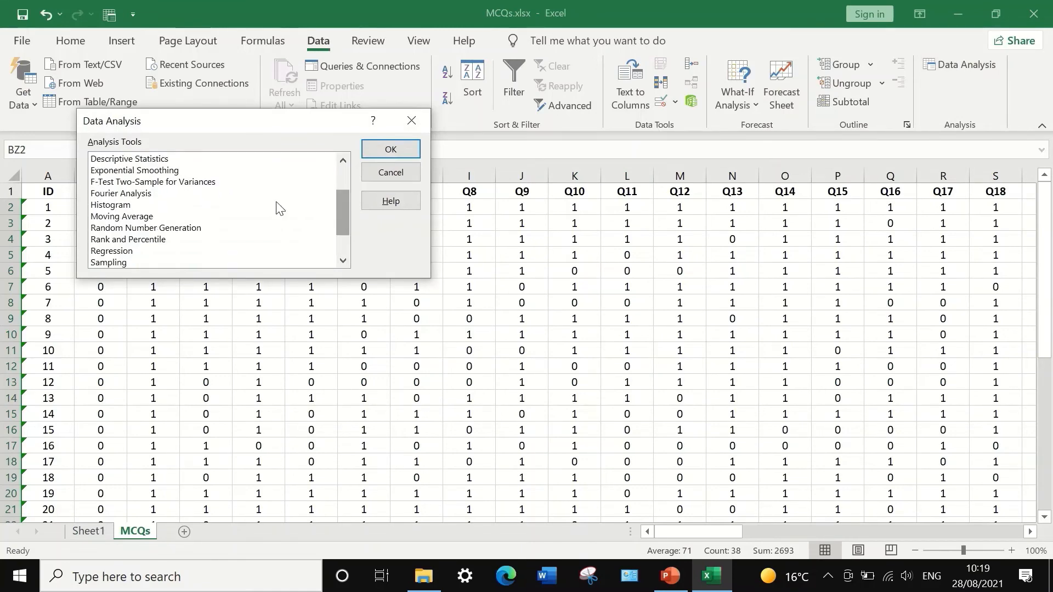
{"action": "scroll", "coordinate": [141, 233], "scroll_direction": "down", "scroll_amount": 1}
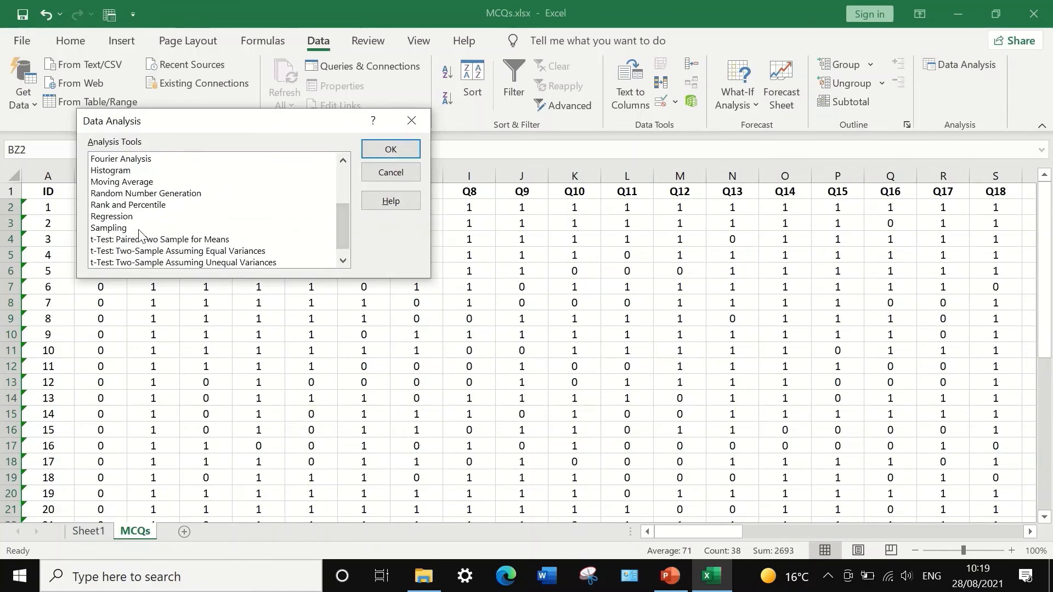
{"action": "left_click", "coordinate": [118, 217]}
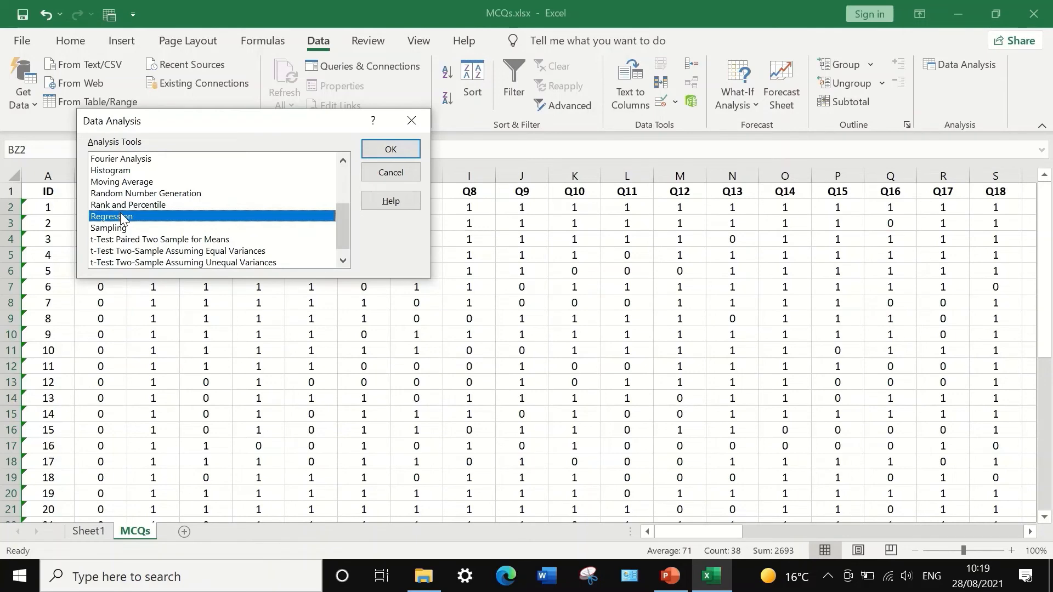
{"action": "left_click", "coordinate": [379, 149]}
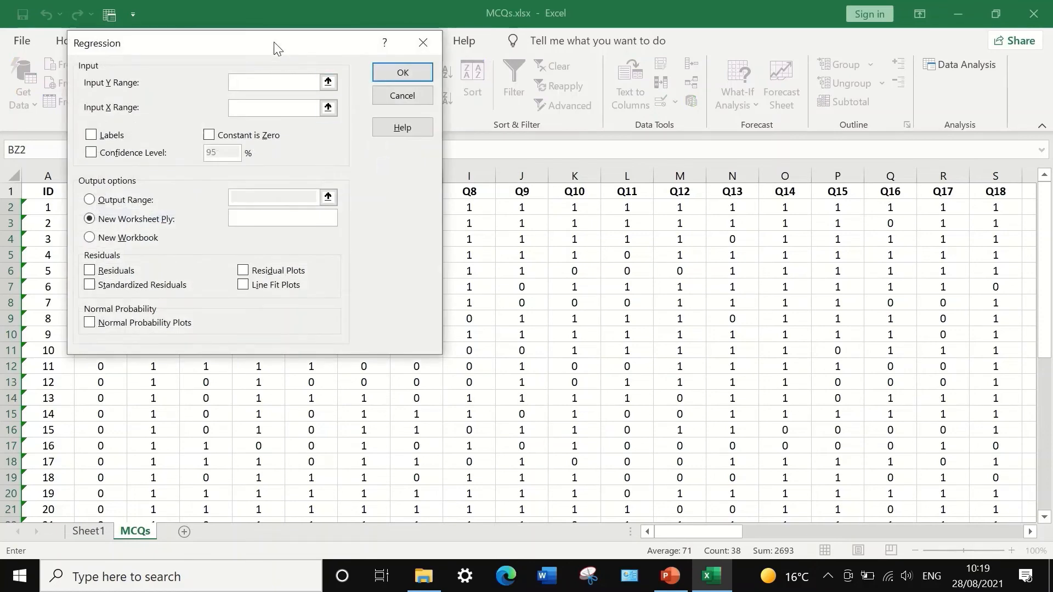
{"action": "left_click_drag", "start_coordinate": [274, 41], "coordinate": [329, 45]}
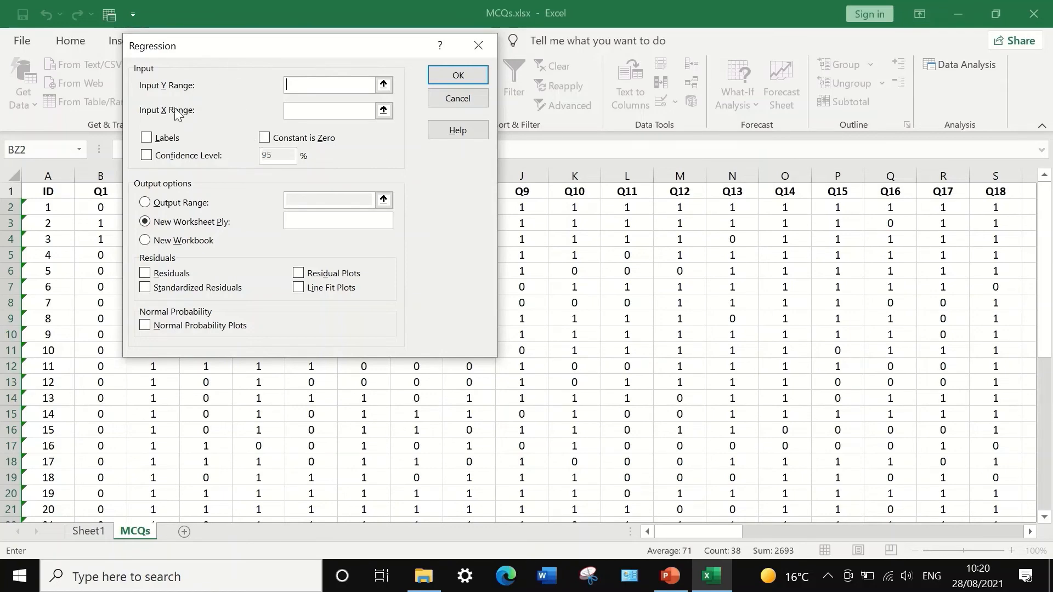
Set the regression's input Y range to the Total Score column including its header, $BZ$1:$BZ$39.
{"action": "left_click", "coordinate": [384, 85]}
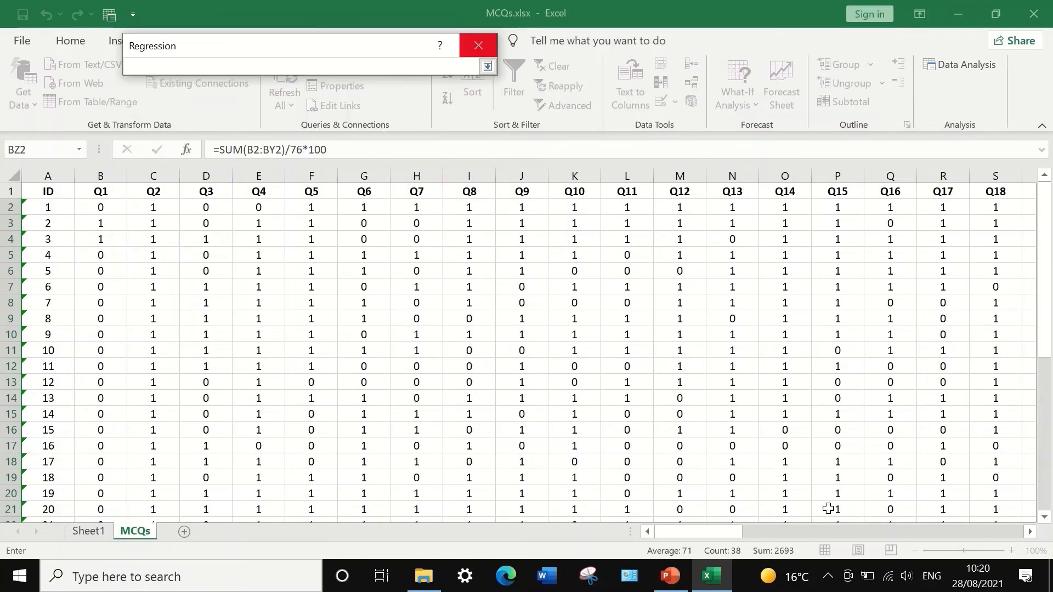
{"action": "left_click_drag", "start_coordinate": [698, 532], "coordinate": [1001, 501]}
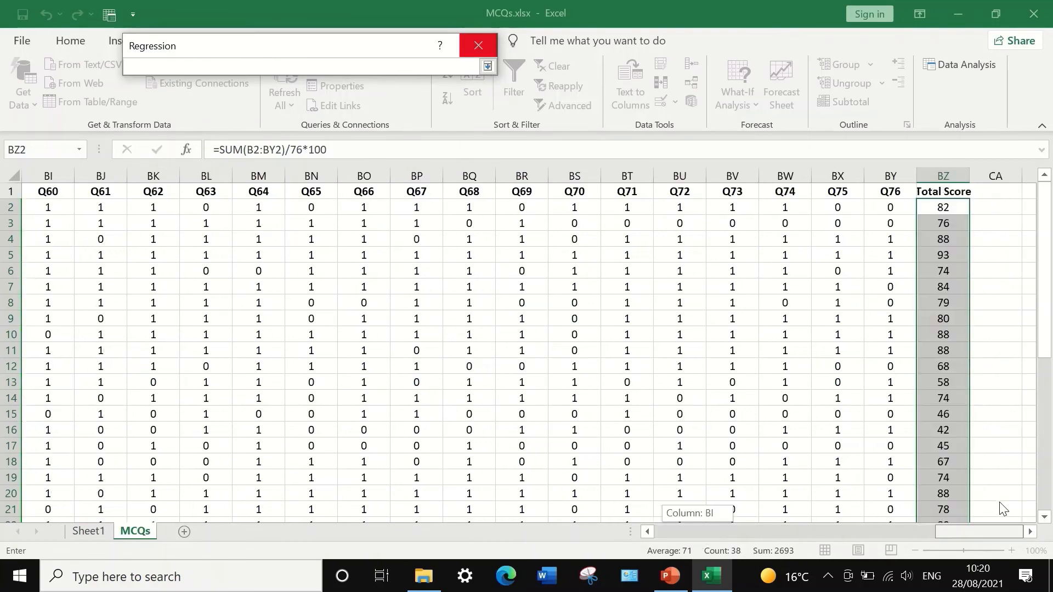
{"action": "scroll", "coordinate": [975, 291], "scroll_direction": "down", "scroll_amount": 7}
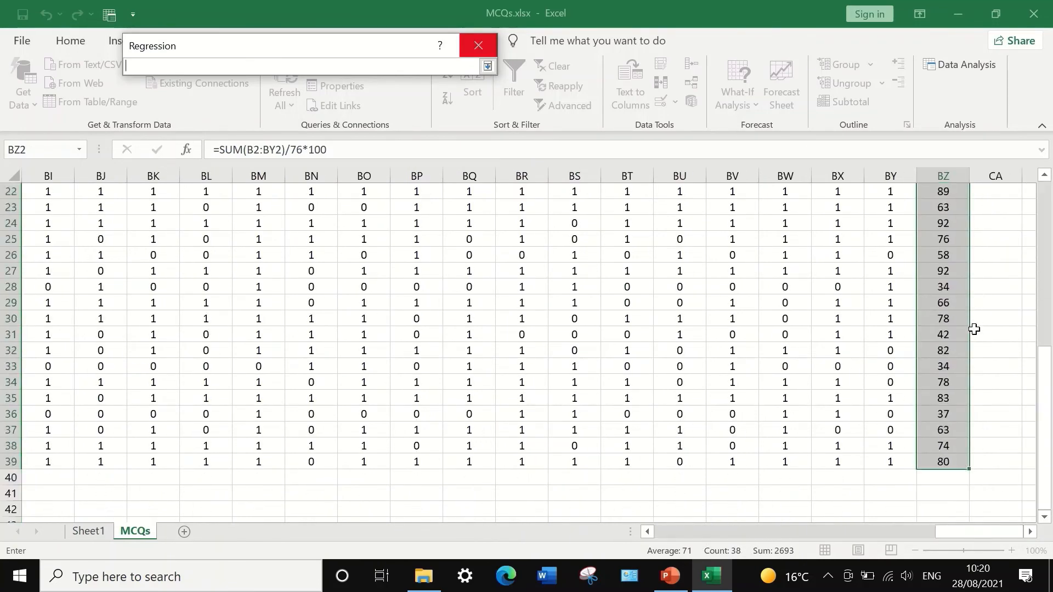
{"action": "scroll", "coordinate": [974, 335], "scroll_direction": "up", "scroll_amount": 7}
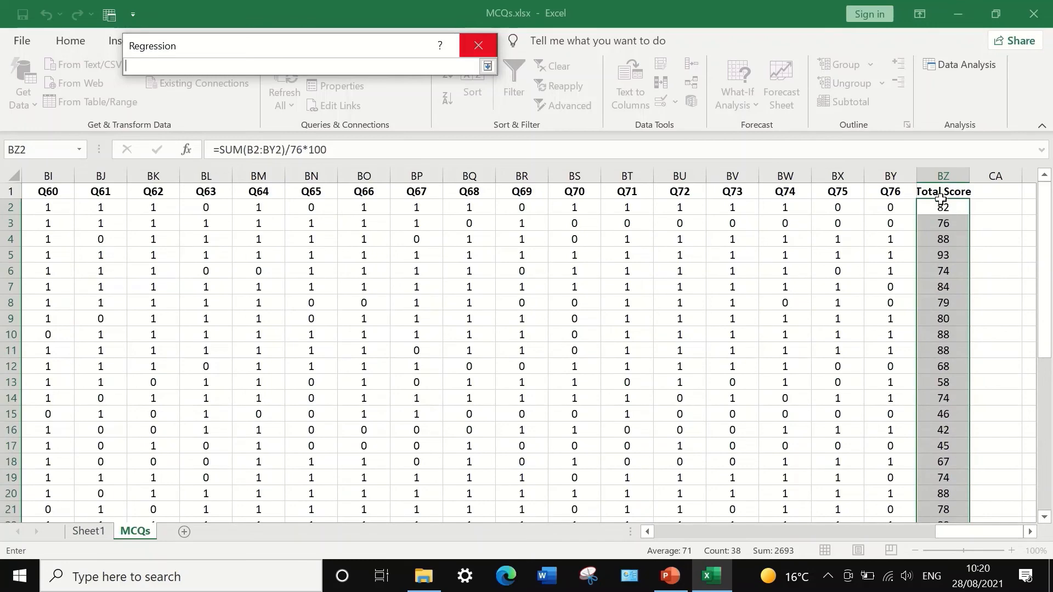
{"action": "left_click", "coordinate": [486, 66]}
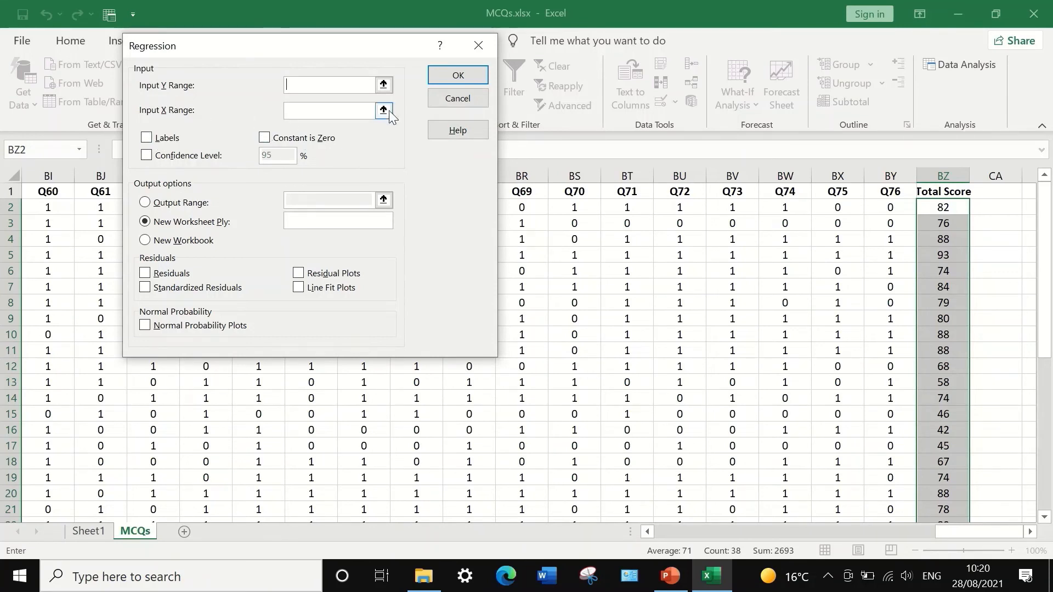
{"action": "left_click", "coordinate": [384, 86]}
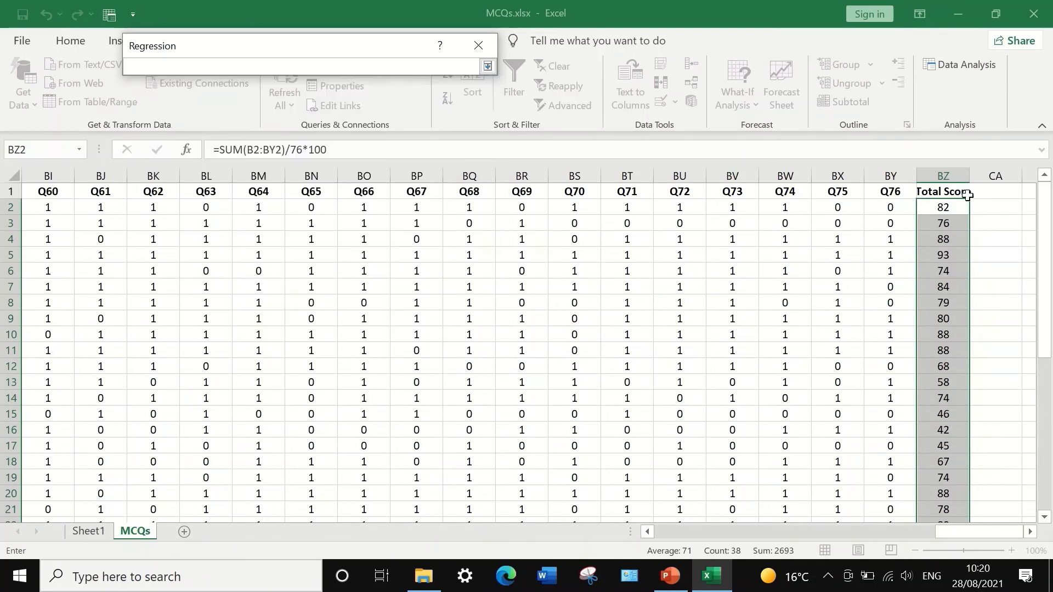
{"action": "left_click", "coordinate": [939, 188]}
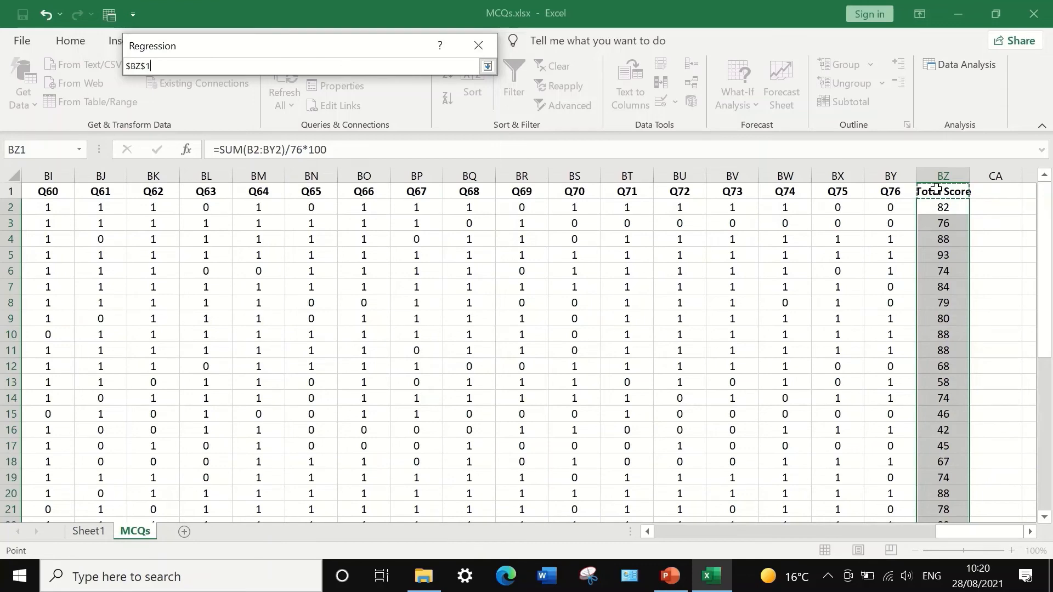
{"action": "key", "text": "ctrl+shift+Down"}
{"action": "scroll", "coordinate": [1005, 391], "scroll_direction": "down", "scroll_amount": 2}
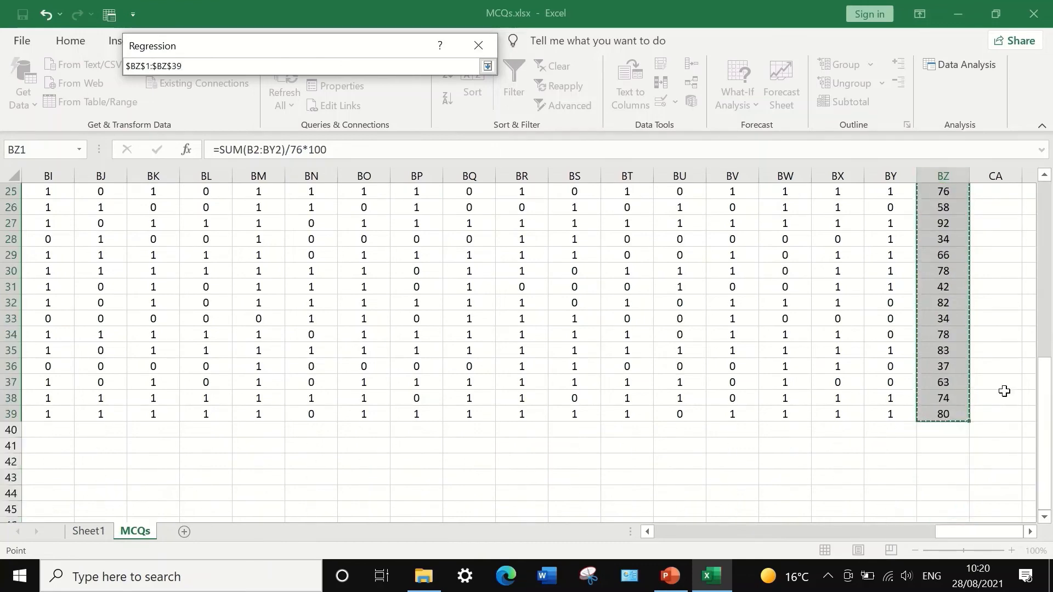
{"action": "scroll", "coordinate": [1014, 398], "scroll_direction": "up", "scroll_amount": 8}
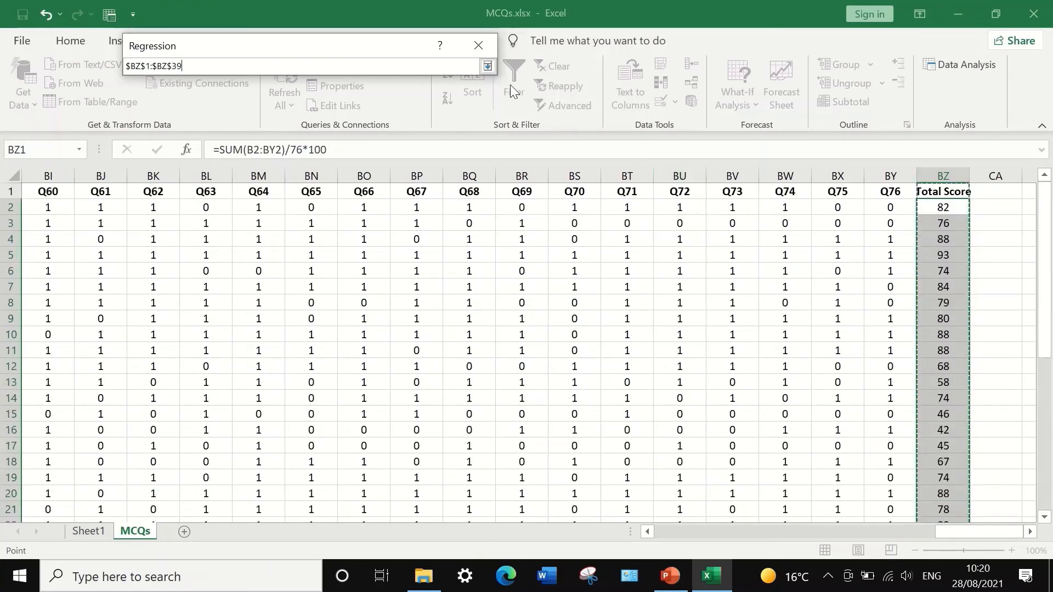
{"action": "left_click", "coordinate": [488, 66]}
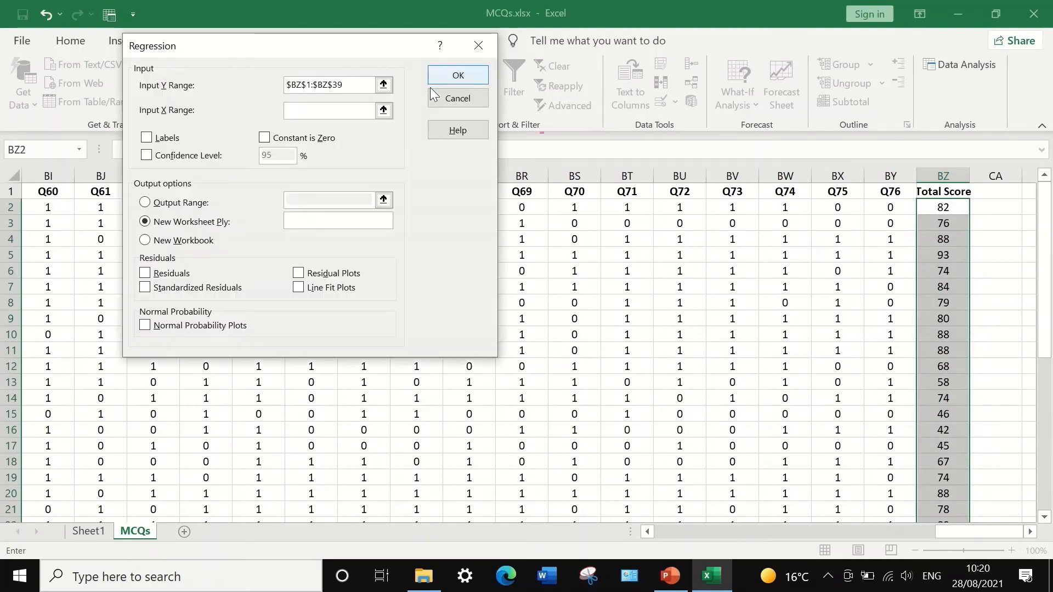
Set the regression's input X range to the Q5 column including its header, $F$1:$F$39.
{"action": "left_click", "coordinate": [383, 110]}
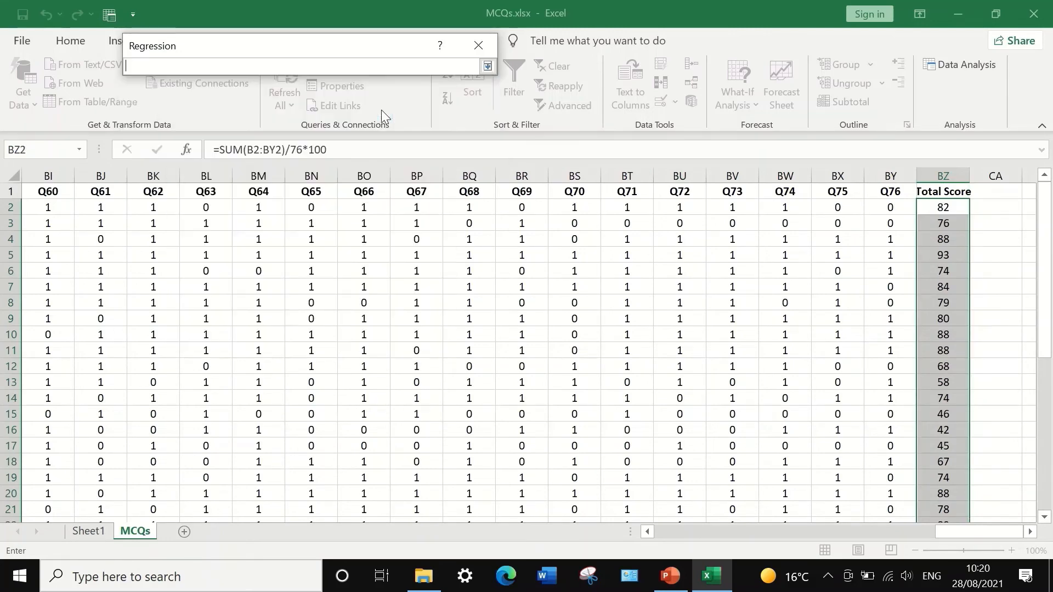
{"action": "left_click", "coordinate": [488, 66]}
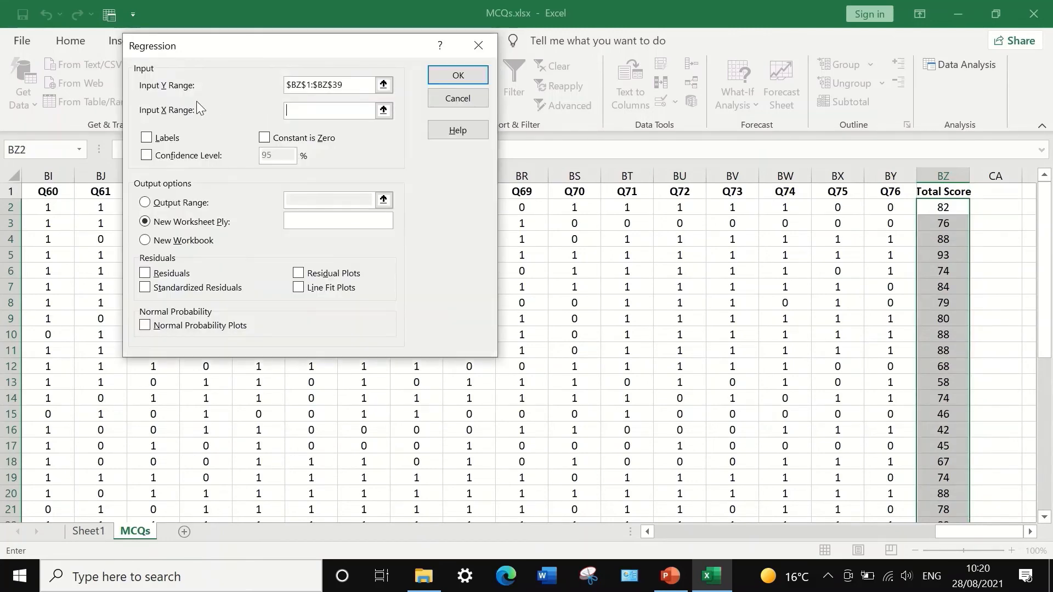
{"action": "left_click", "coordinate": [384, 110]}
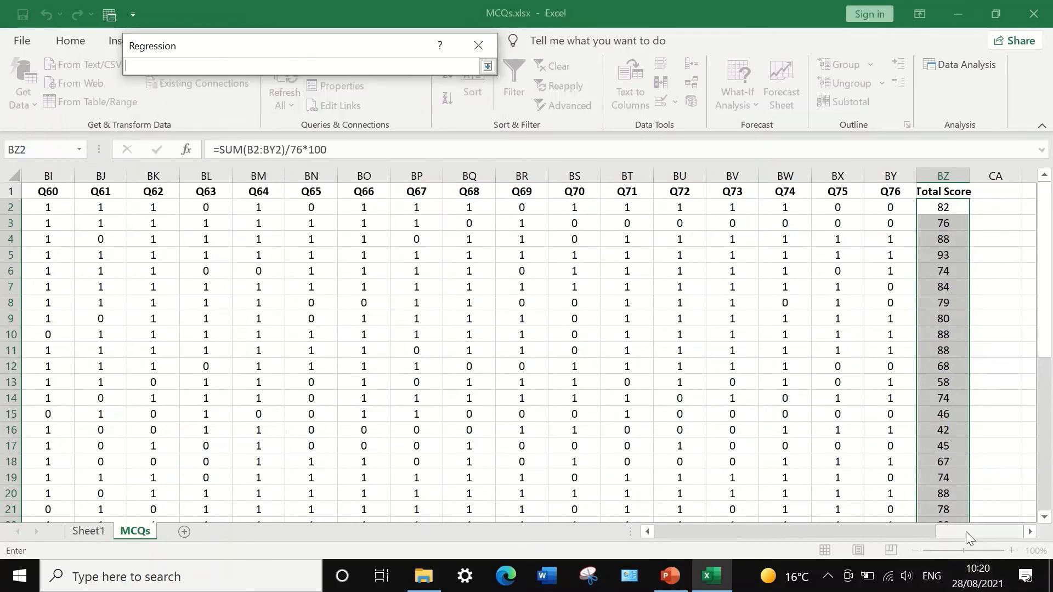
{"action": "left_click_drag", "start_coordinate": [966, 531], "coordinate": [682, 531]}
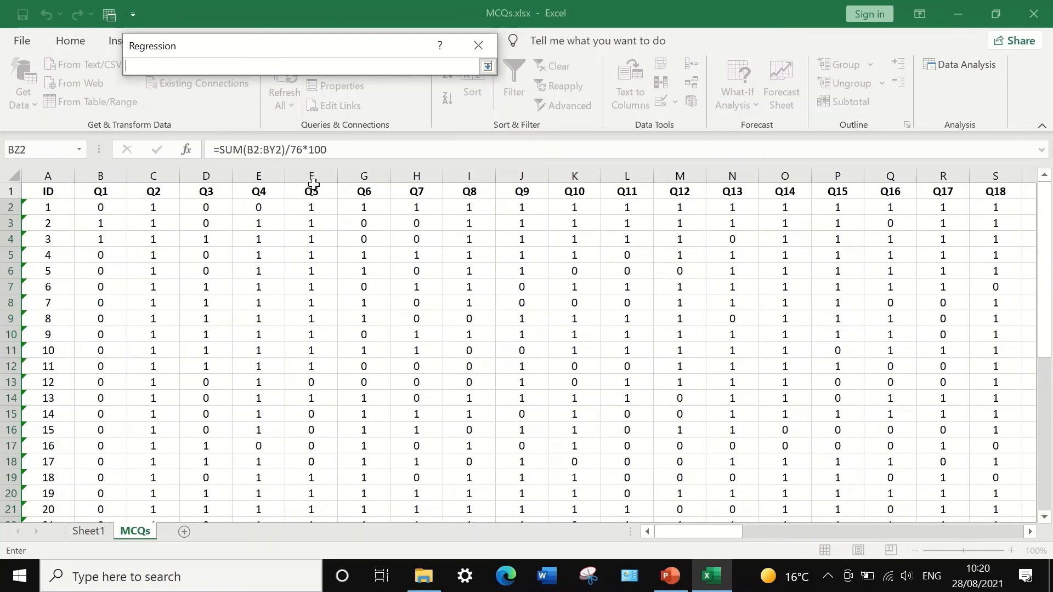
{"action": "left_click", "coordinate": [311, 190]}
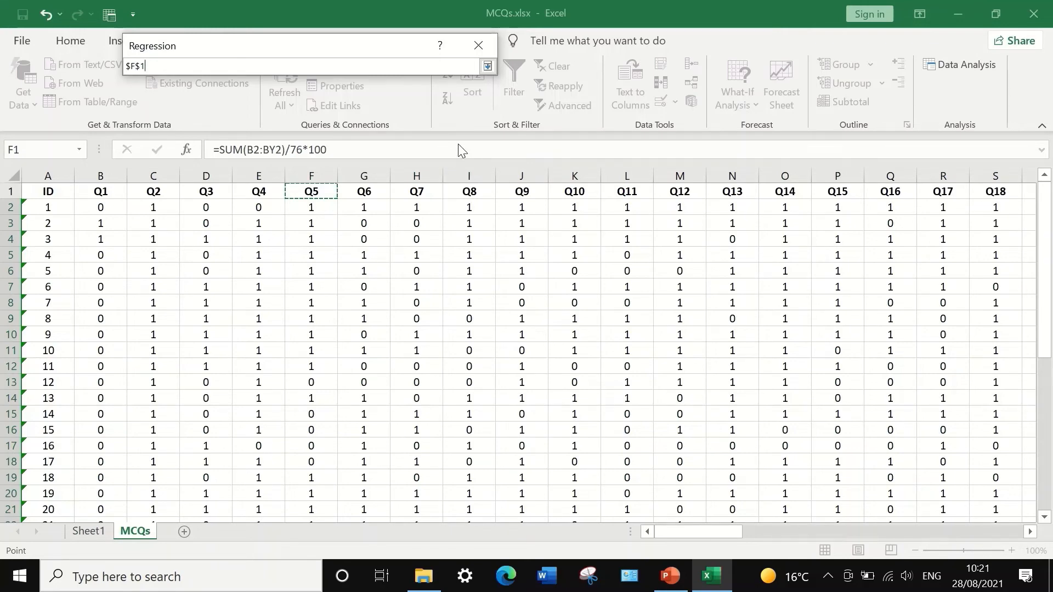
{"action": "key", "text": "ctrl+shift+Down"}
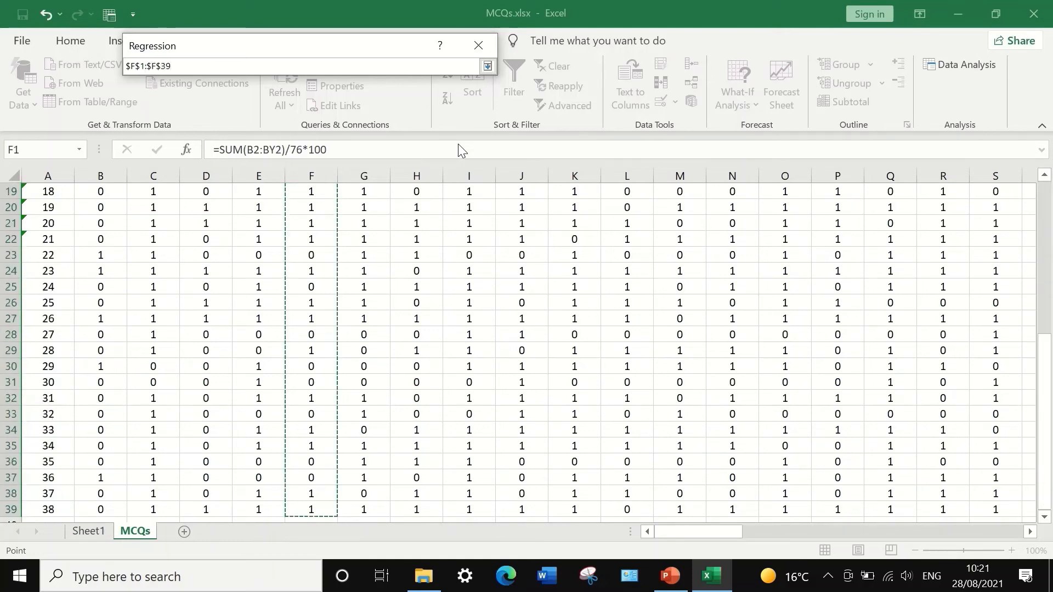
{"action": "left_click", "coordinate": [488, 67]}
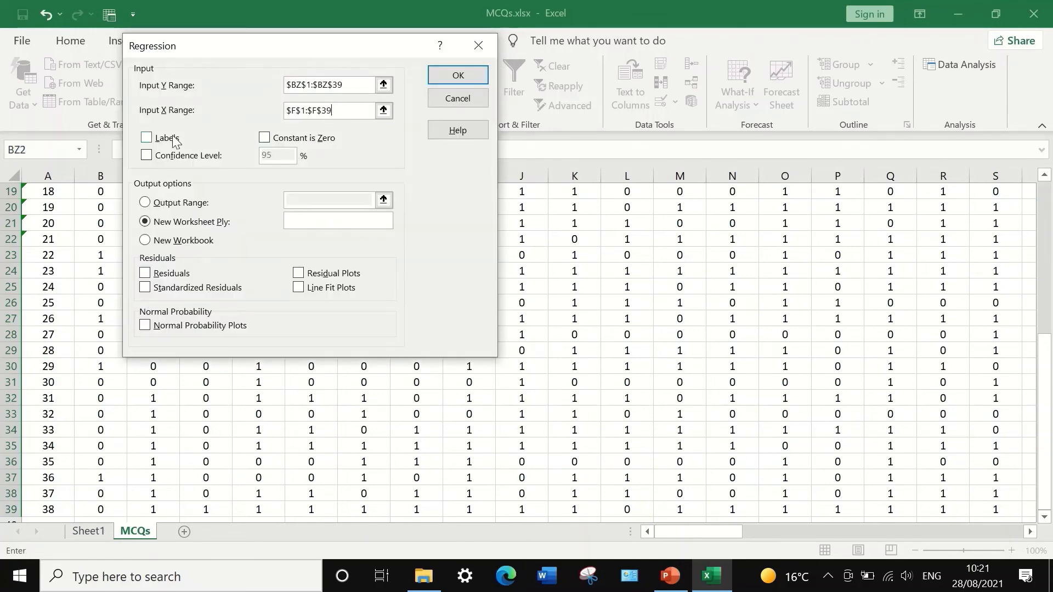
Move the Regression dialog aside and check the input X range against the Q5 column header.
{"action": "left_click_drag", "start_coordinate": [285, 48], "coordinate": [513, 62]}
{"action": "left_click", "coordinate": [611, 126]}
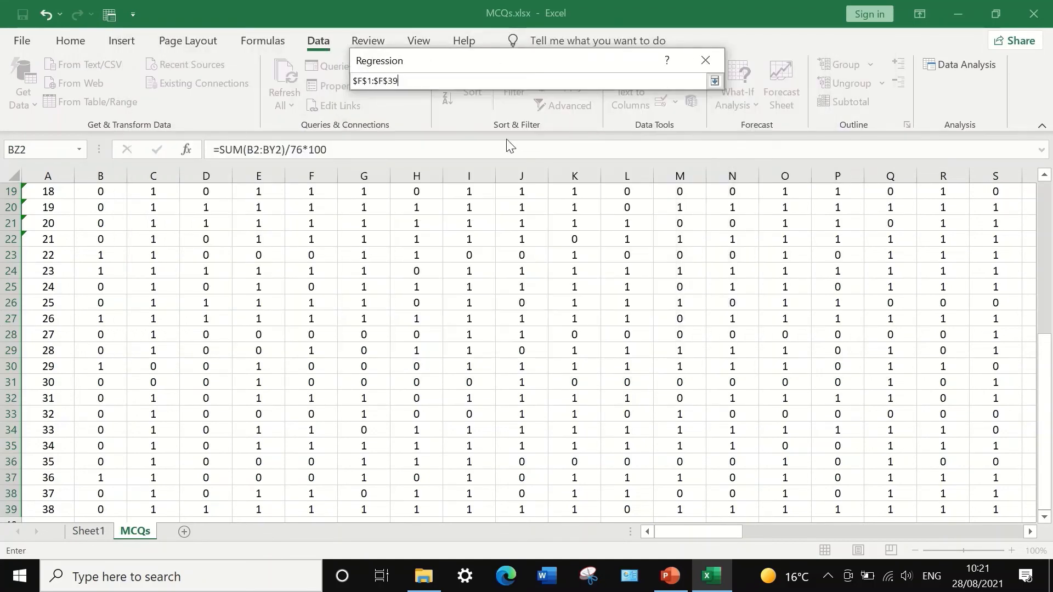
{"action": "scroll", "coordinate": [375, 221], "scroll_direction": "up", "scroll_amount": 6}
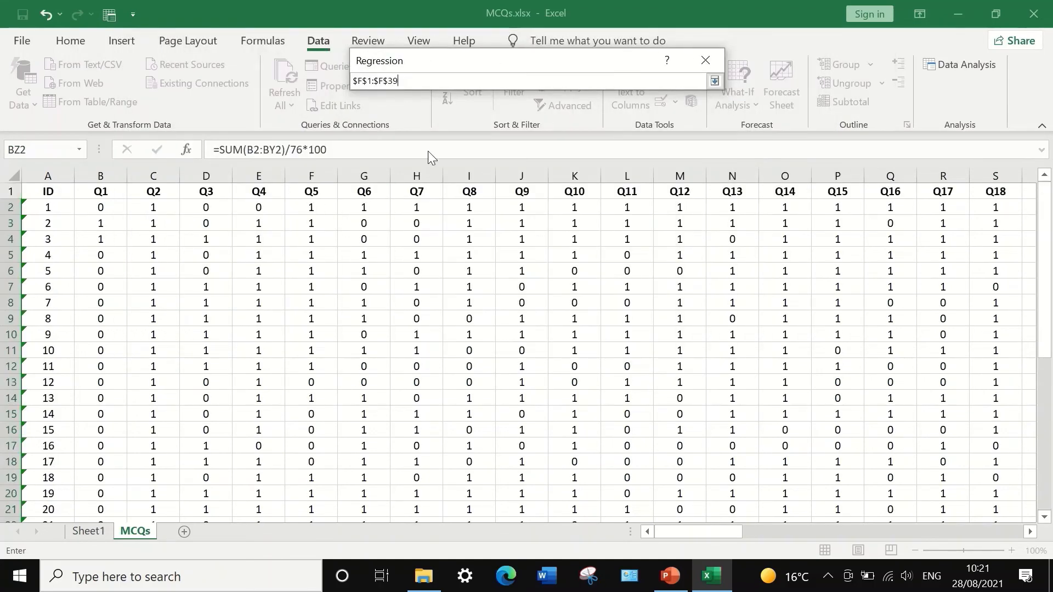
{"action": "left_click", "coordinate": [715, 81]}
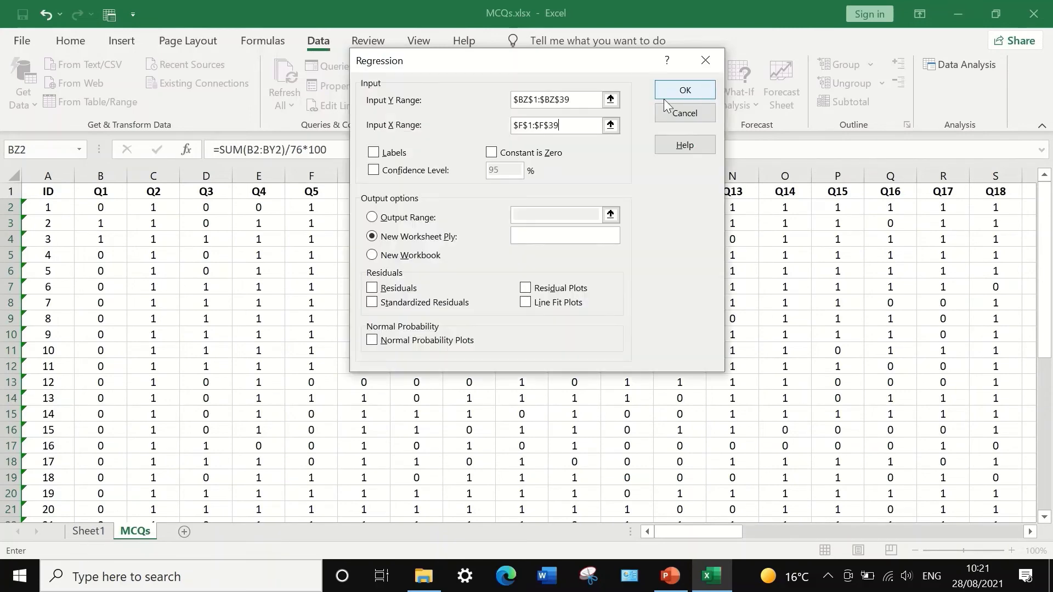
{"action": "left_click", "coordinate": [611, 126]}
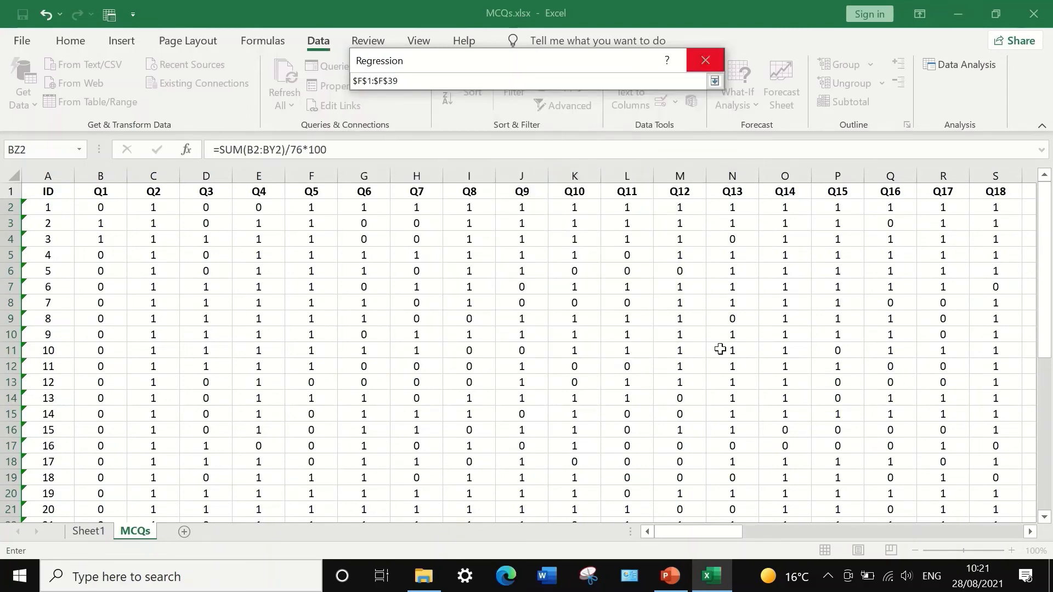
{"action": "left_click", "coordinate": [322, 191]}
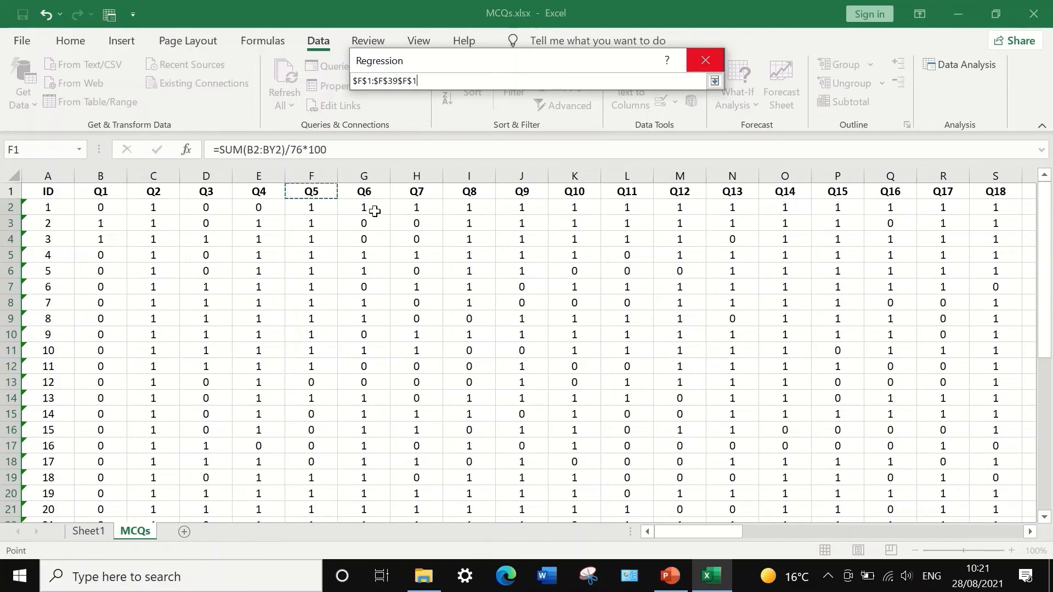
{"action": "key", "text": "BackSpace"}
{"action": "key", "text": "BackSpace"}
{"action": "key", "text": "BackSpace"}
{"action": "key", "text": "BackSpace"}
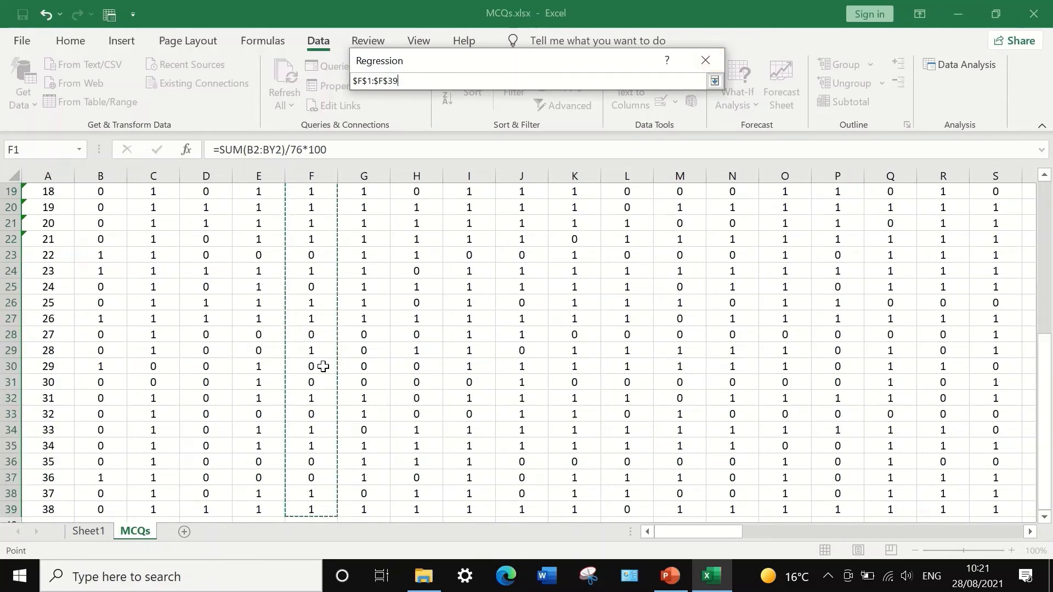
{"action": "scroll", "coordinate": [324, 308], "scroll_direction": "up", "scroll_amount": 6}
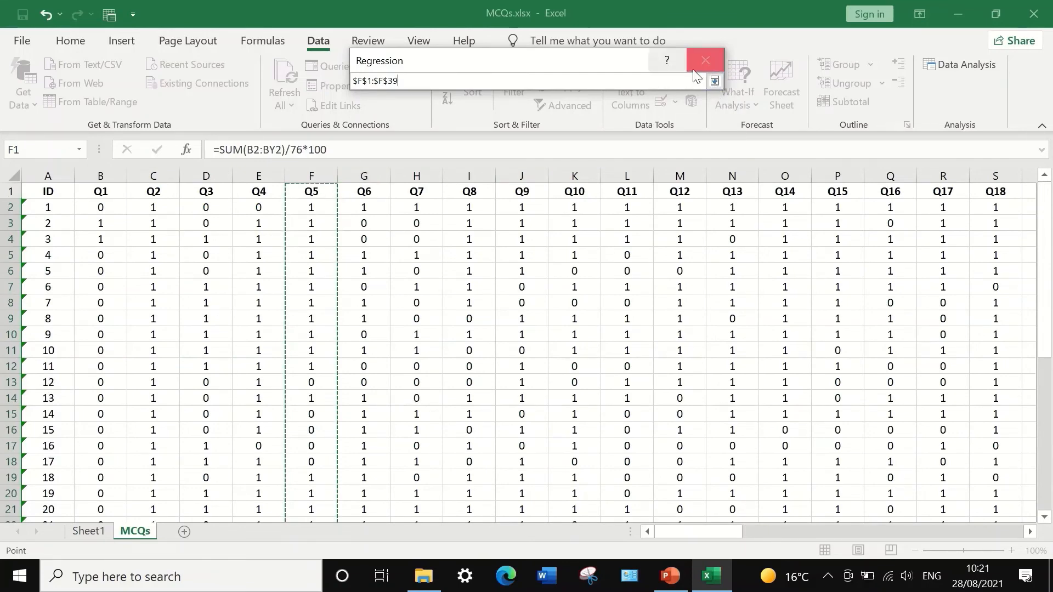
{"action": "left_click", "coordinate": [714, 82]}
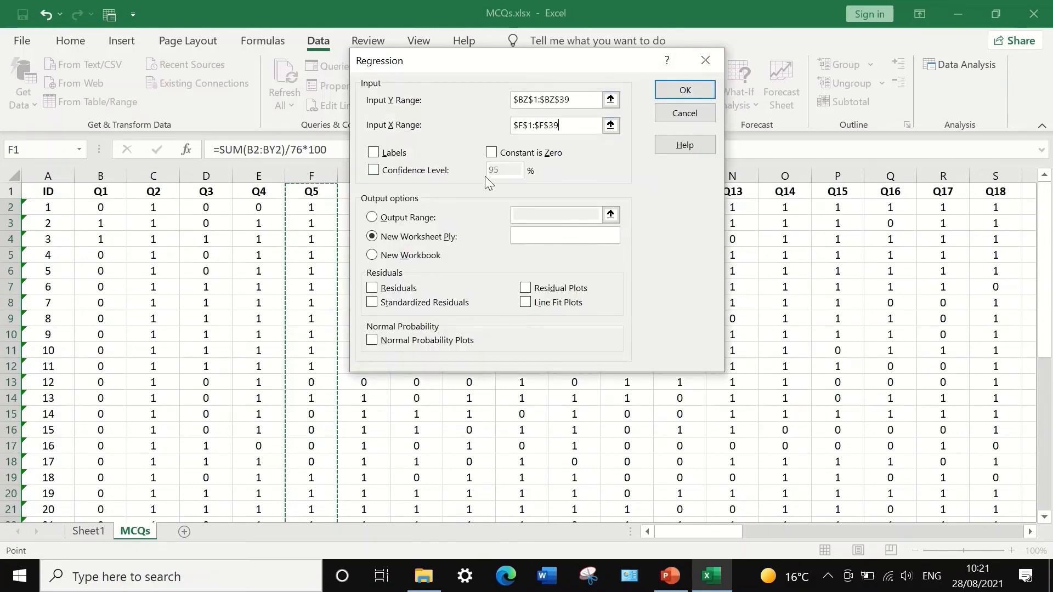
Treat the first row as labels and run the regression with its output on a new worksheet.
{"action": "left_click", "coordinate": [373, 153]}
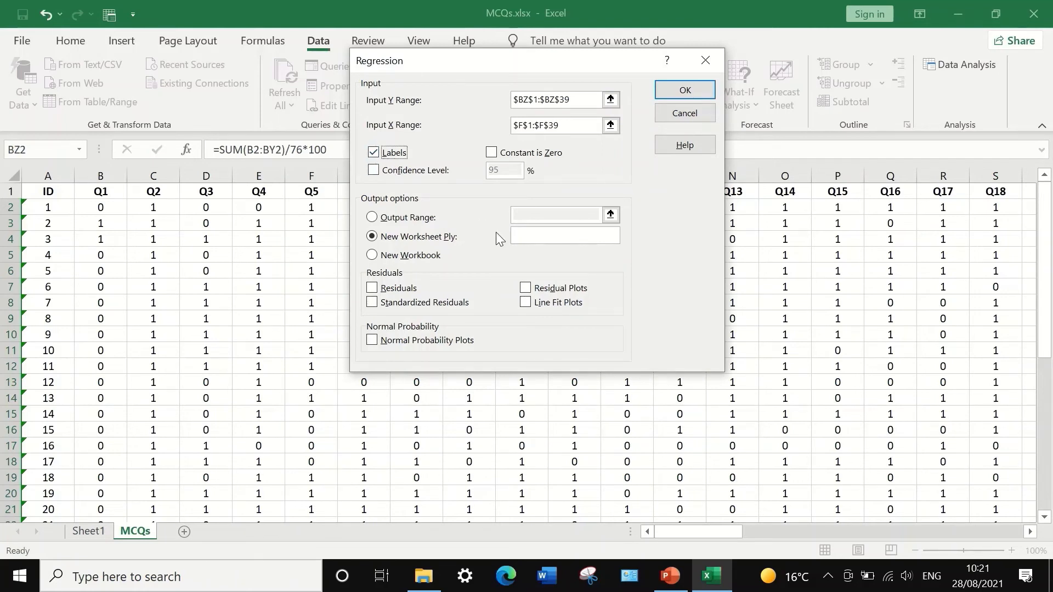
{"action": "left_click", "coordinate": [683, 91]}
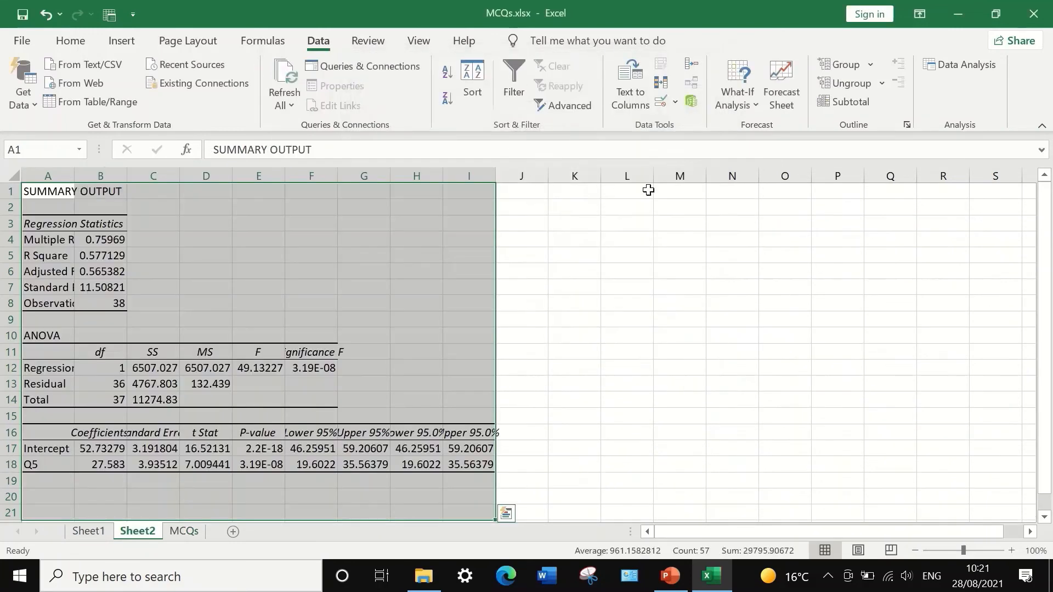
{"action": "scroll", "coordinate": [556, 289], "scroll_direction": "down", "scroll_amount": 1}
{"action": "scroll", "coordinate": [557, 288], "scroll_direction": "down", "scroll_amount": 2}
{"action": "scroll", "coordinate": [548, 294], "scroll_direction": "up", "scroll_amount": 3}
Highlight the Q5 coefficient row 18 of the regression output with a yellow fill.
{"action": "left_click", "coordinate": [37, 465]}
{"action": "left_click", "coordinate": [12, 465]}
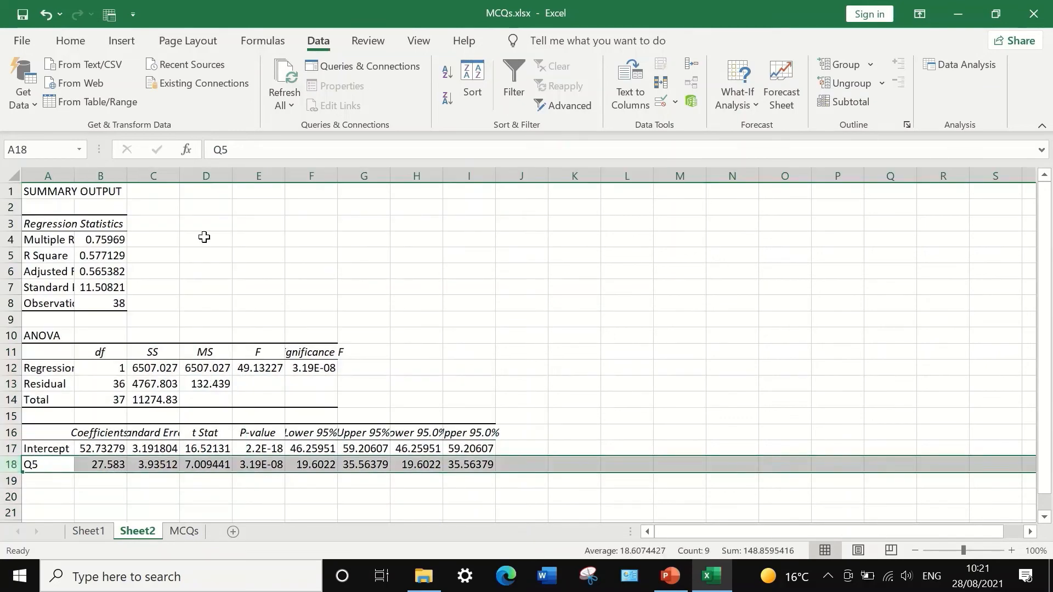
{"action": "left_click", "coordinate": [90, 42]}
{"action": "left_click", "coordinate": [199, 98]}
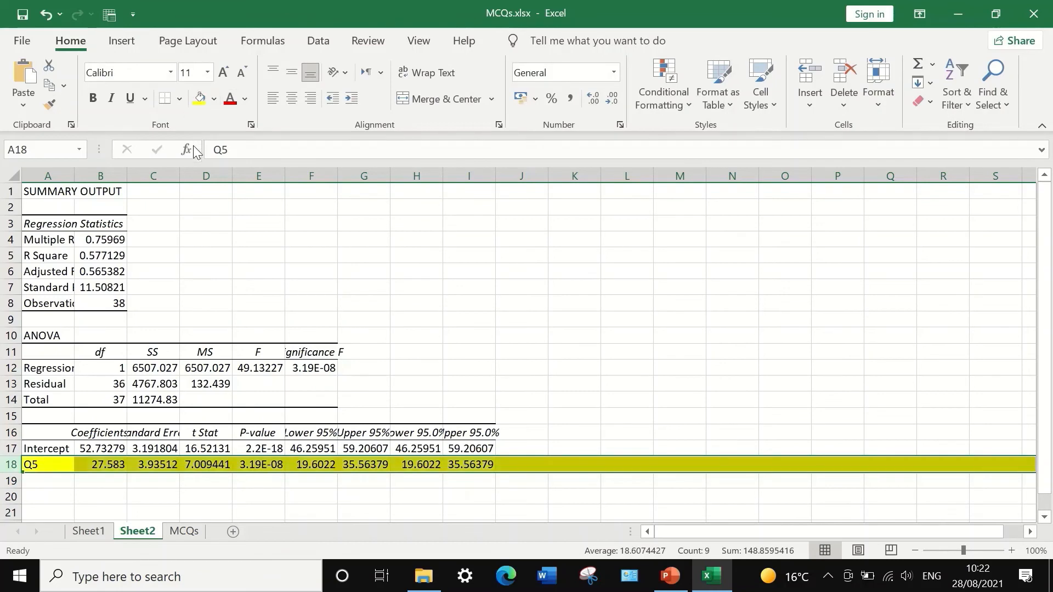
{"action": "left_click", "coordinate": [355, 510]}
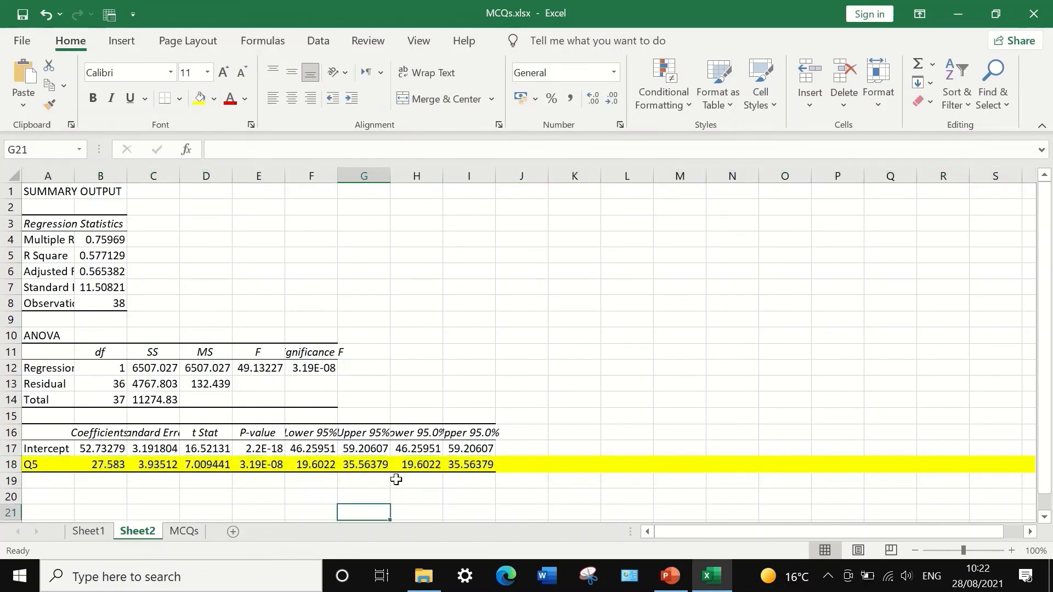
Widen the P-value column E and format the Q5 row as Number with three decimal places.
{"action": "left_click_drag", "start_coordinate": [286, 179], "coordinate": [439, 176]}
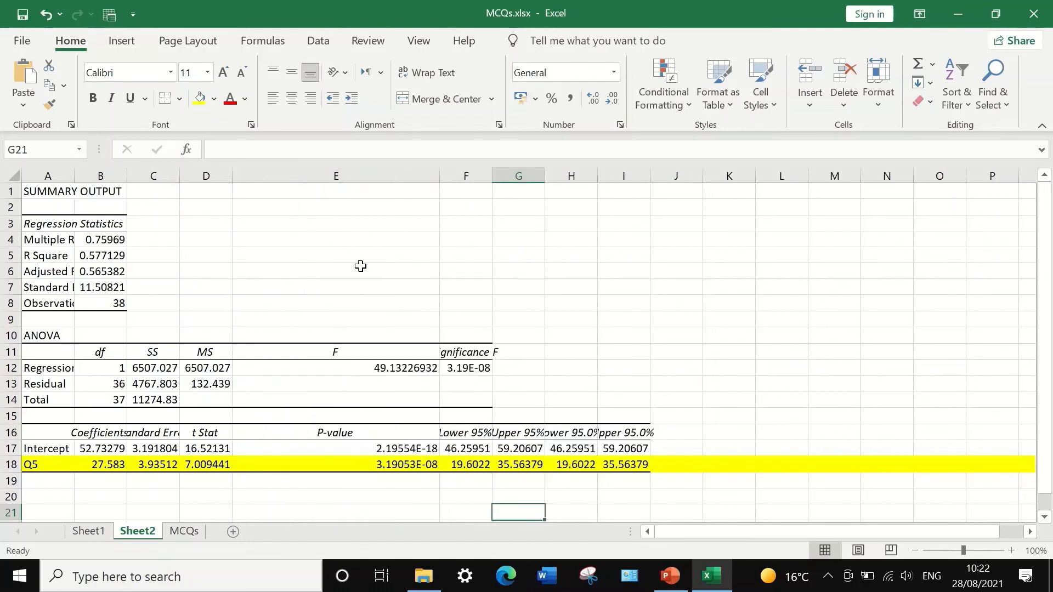
{"action": "left_click", "coordinate": [408, 468]}
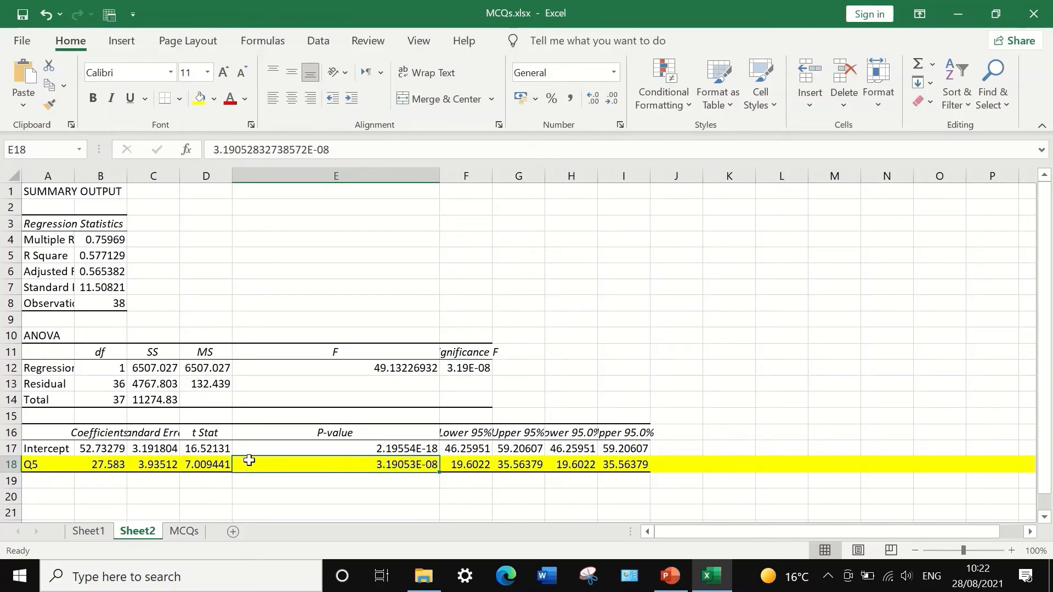
{"action": "left_click", "coordinate": [15, 464]}
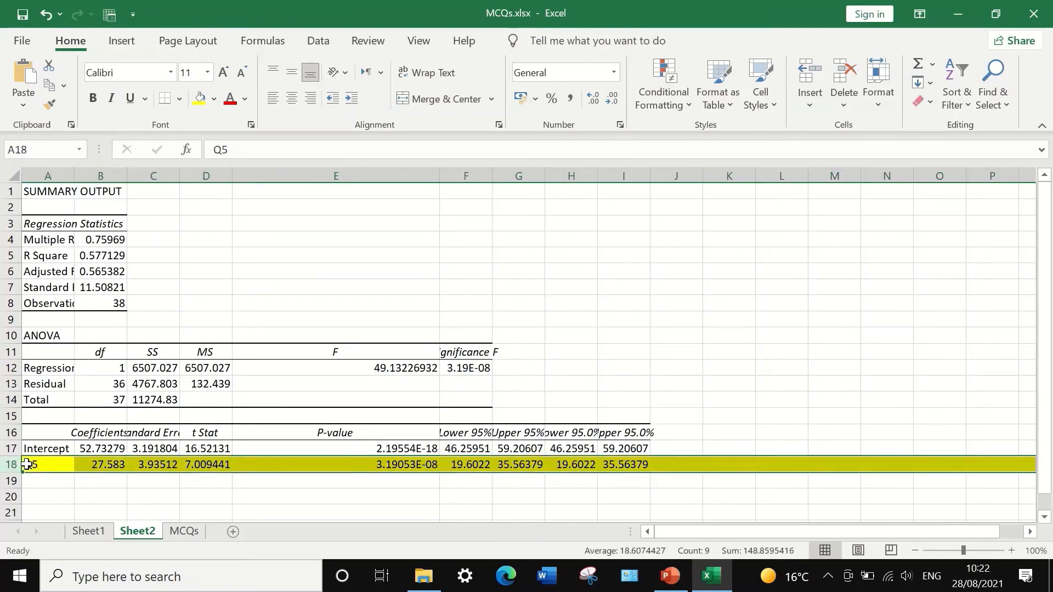
{"action": "right_click", "coordinate": [64, 465]}
{"action": "left_click", "coordinate": [112, 384]}
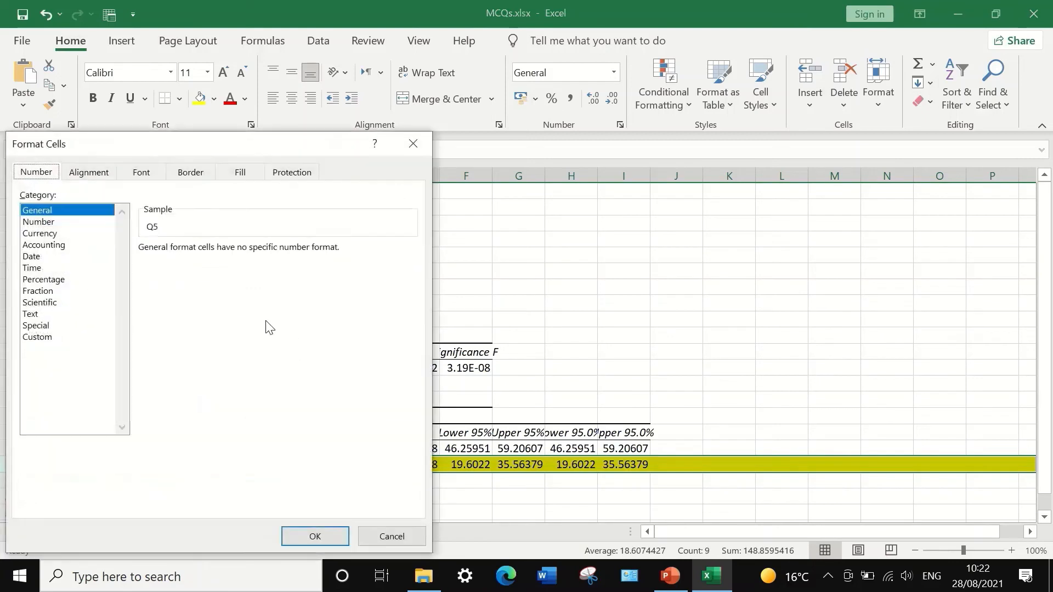
{"action": "left_click", "coordinate": [54, 222]}
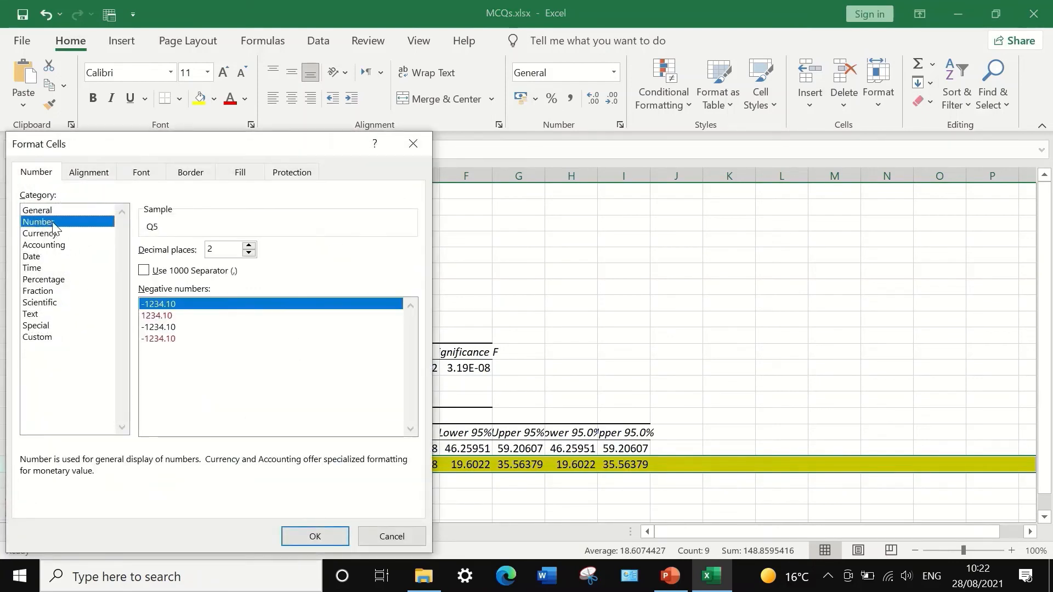
{"action": "left_click", "coordinate": [249, 245]}
{"action": "left_click", "coordinate": [249, 246]}
{"action": "left_click", "coordinate": [314, 538]}
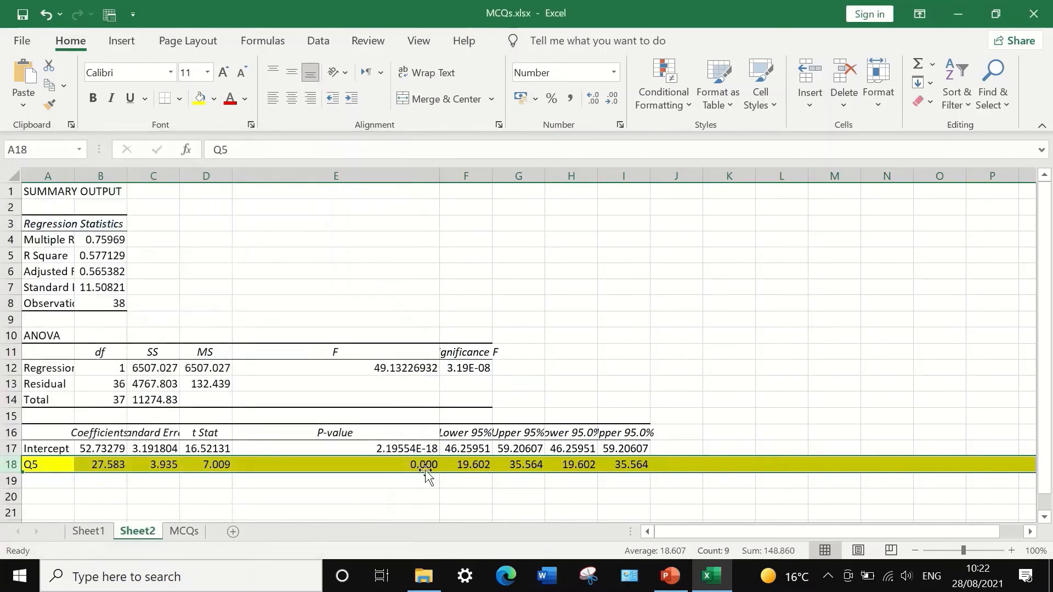
{"action": "left_click", "coordinate": [409, 466]}
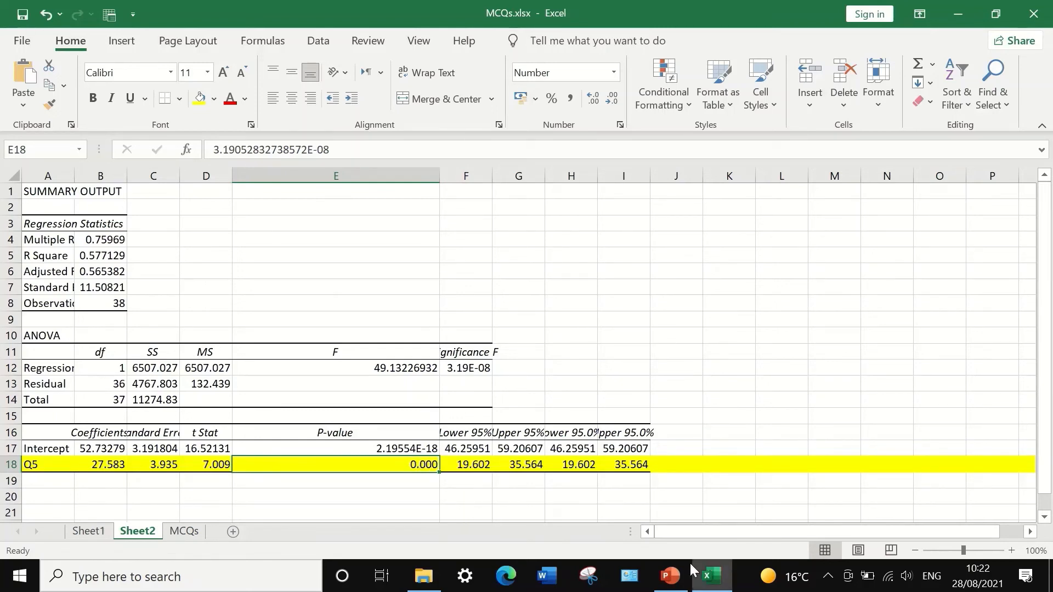
On Sheet1, label cell A3 "P-Value" and enter 0.000 under Q5 in F3.
{"action": "left_click", "coordinate": [186, 532]}
{"action": "scroll", "coordinate": [277, 425], "scroll_direction": "down", "scroll_amount": 7}
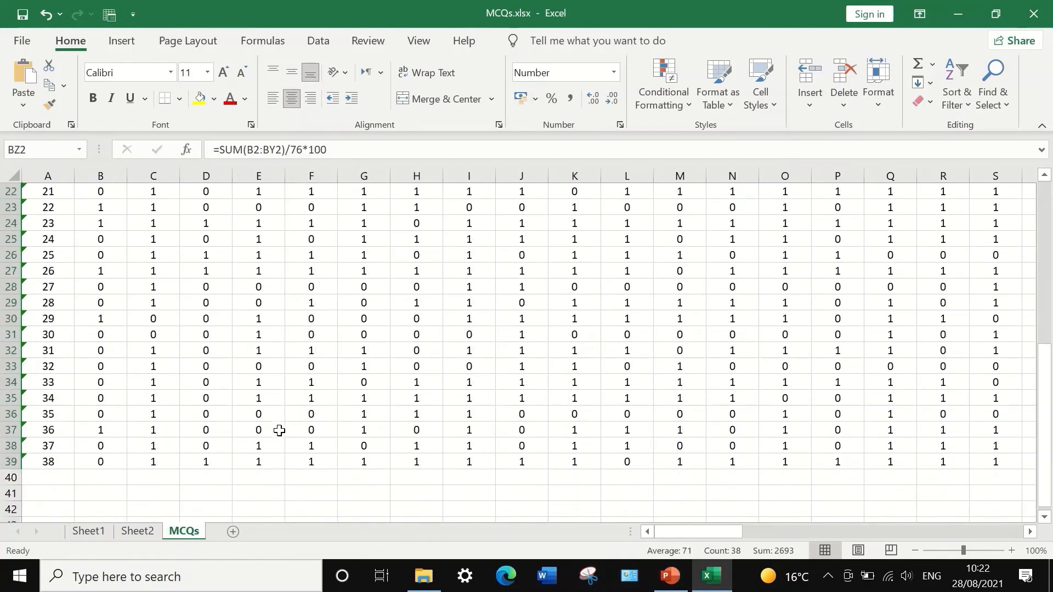
{"action": "scroll", "coordinate": [279, 430], "scroll_direction": "down", "scroll_amount": 2}
{"action": "left_click", "coordinate": [143, 531]}
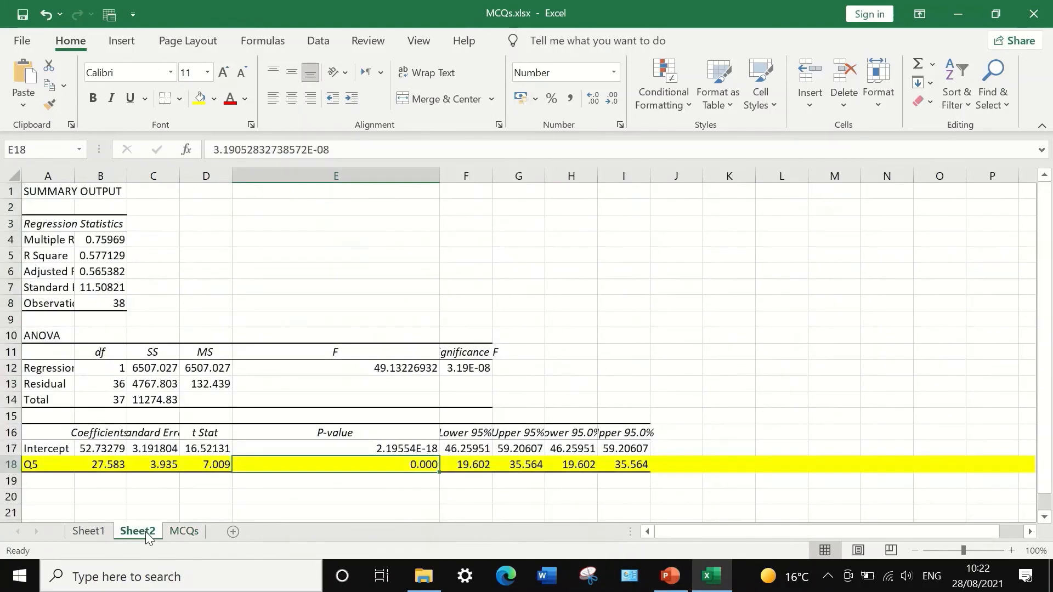
{"action": "left_click", "coordinate": [88, 531]}
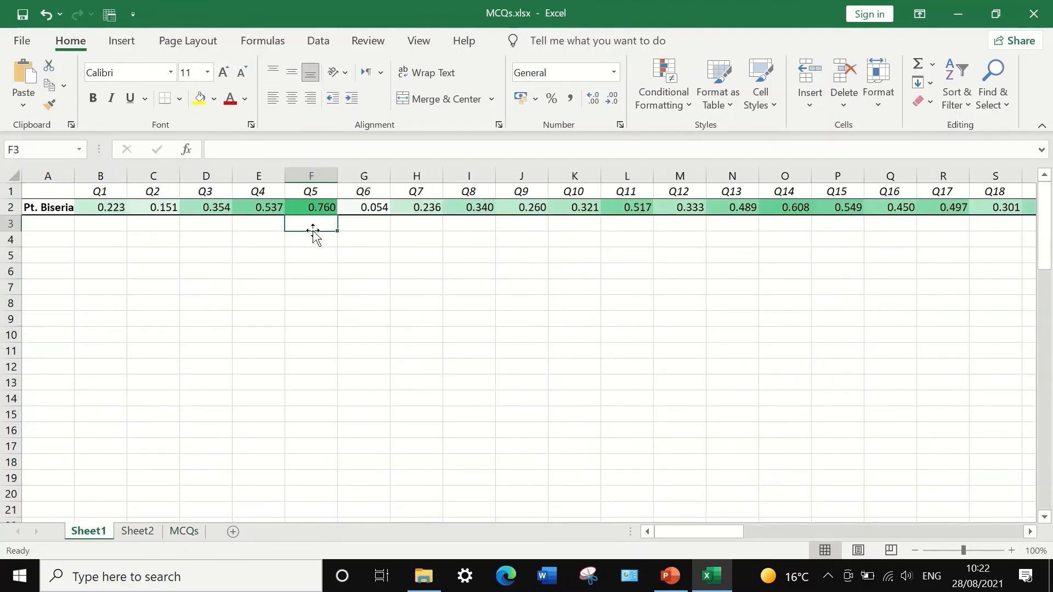
{"action": "left_click", "coordinate": [58, 231]}
{"action": "type", "text": "P-Value"}
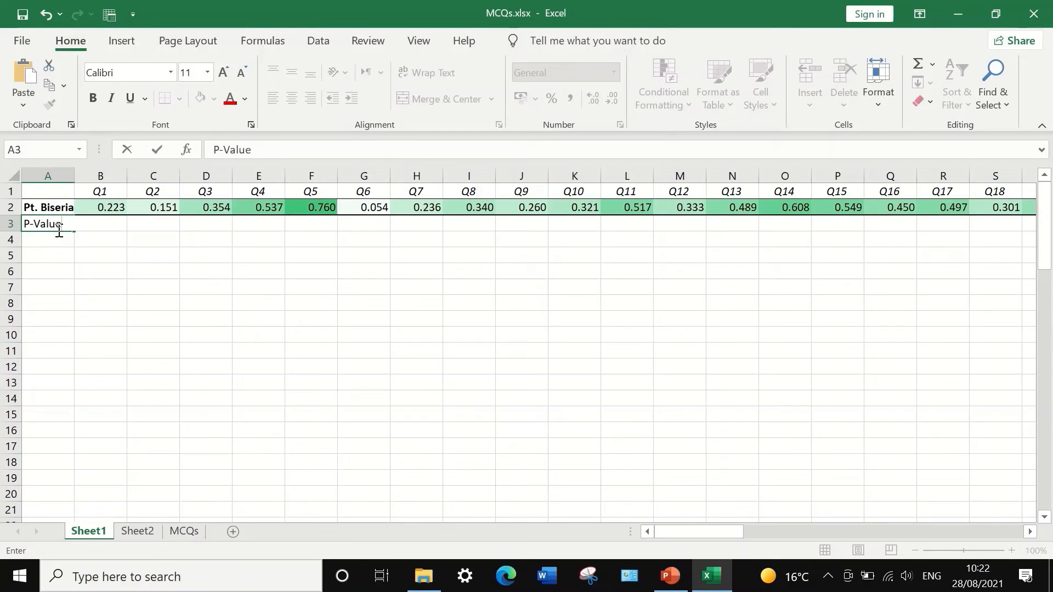
{"action": "left_click", "coordinate": [318, 222]}
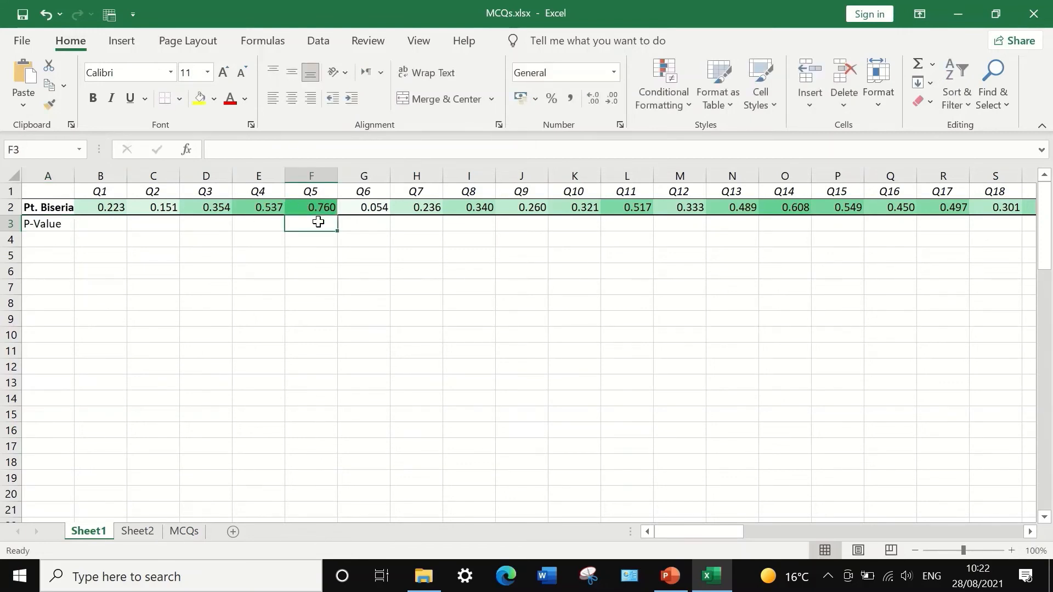
{"action": "type", "text": "0"}
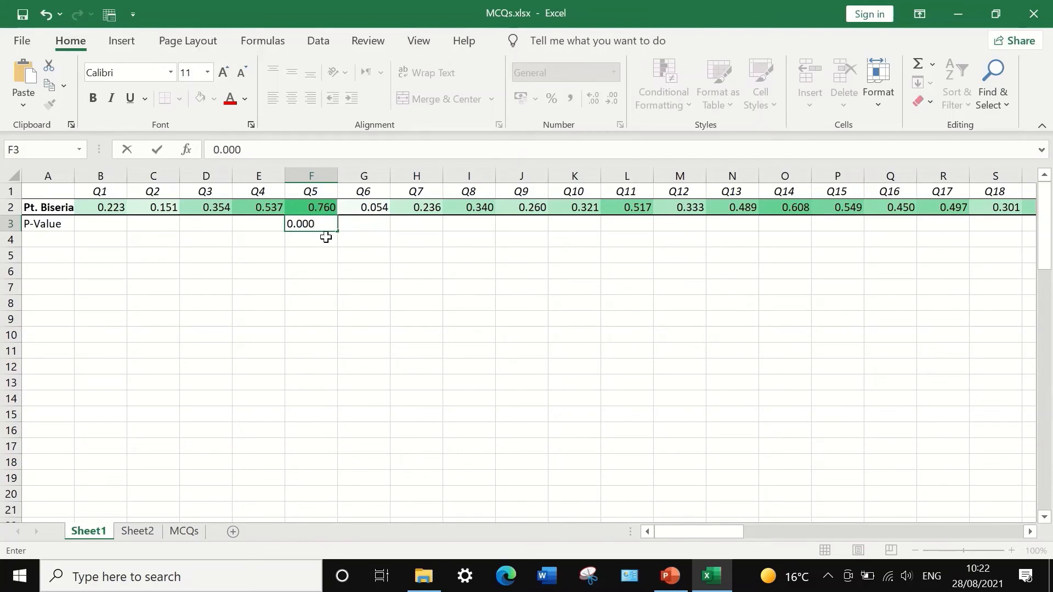
{"action": "left_click", "coordinate": [325, 237]}
{"action": "left_click", "coordinate": [322, 225]}
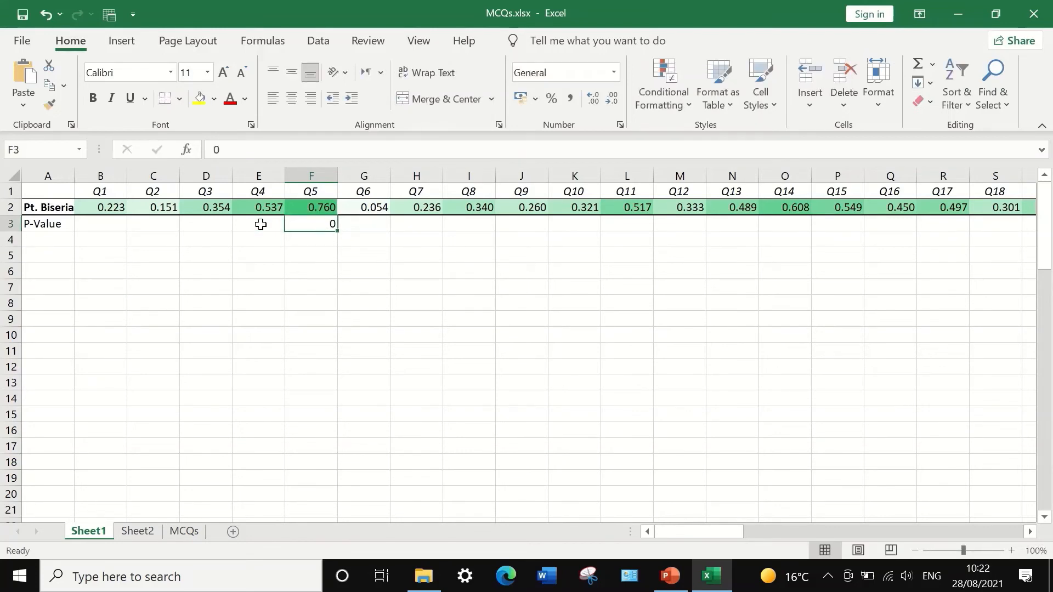
Format the P-Value row 3 as Number with three decimal places.
{"action": "left_click", "coordinate": [10, 223]}
{"action": "right_click", "coordinate": [103, 220]}
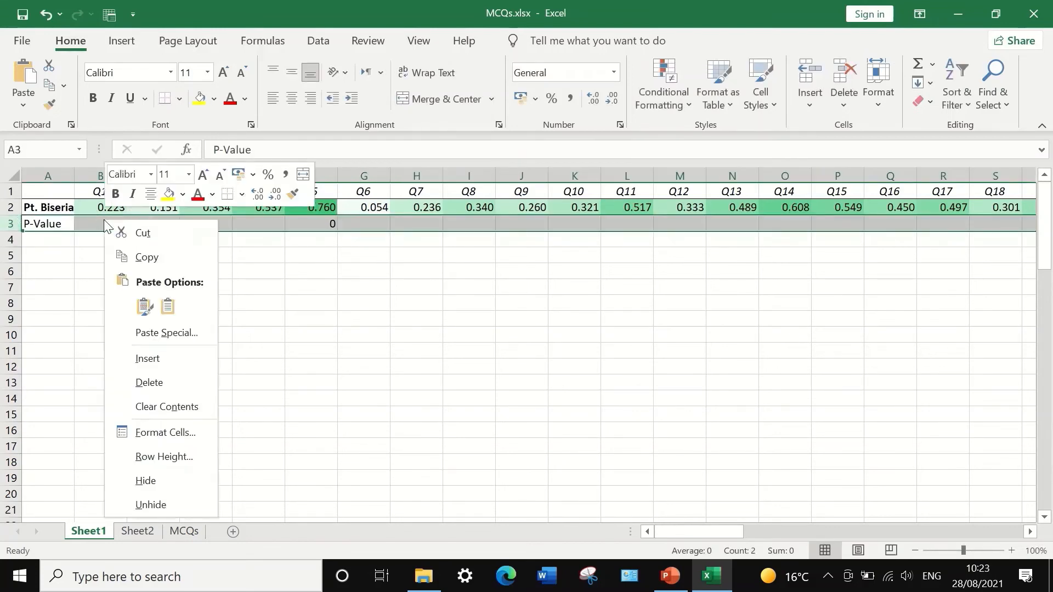
{"action": "left_click", "coordinate": [161, 437]}
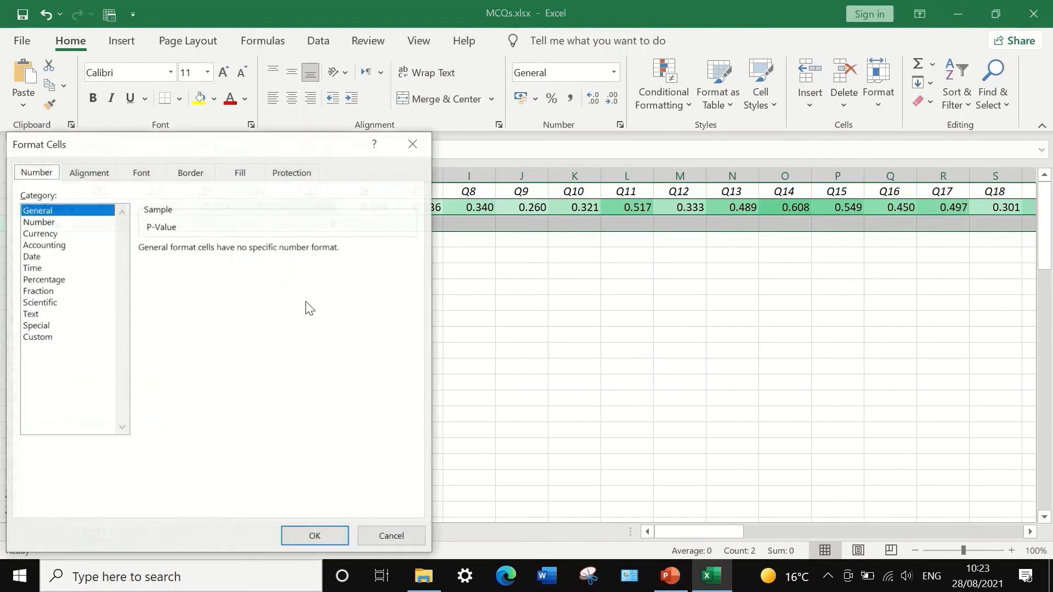
{"action": "left_click", "coordinate": [39, 222]}
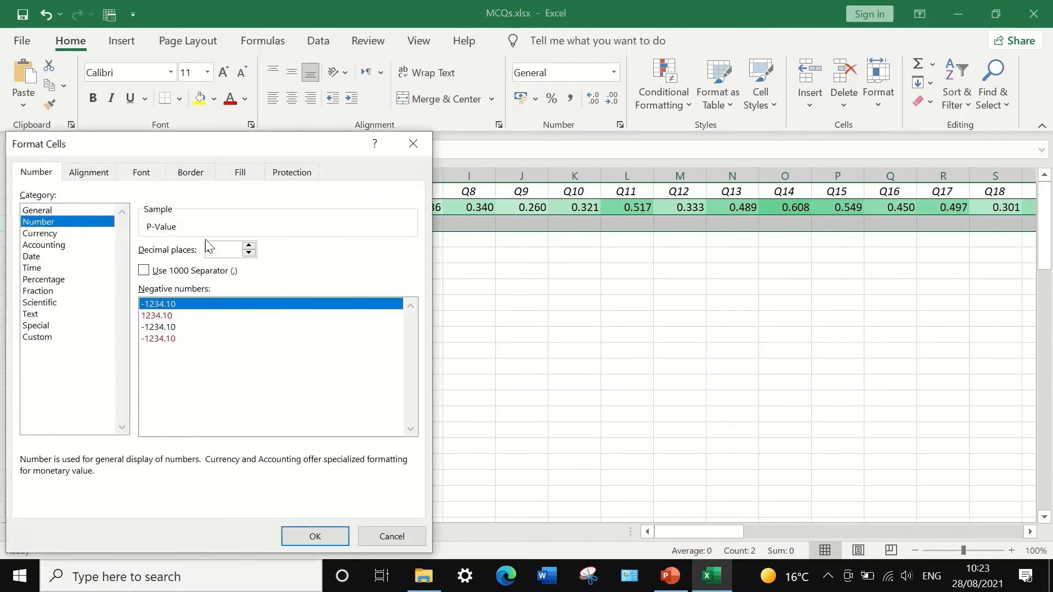
{"action": "left_click", "coordinate": [249, 246]}
{"action": "left_click", "coordinate": [310, 533]}
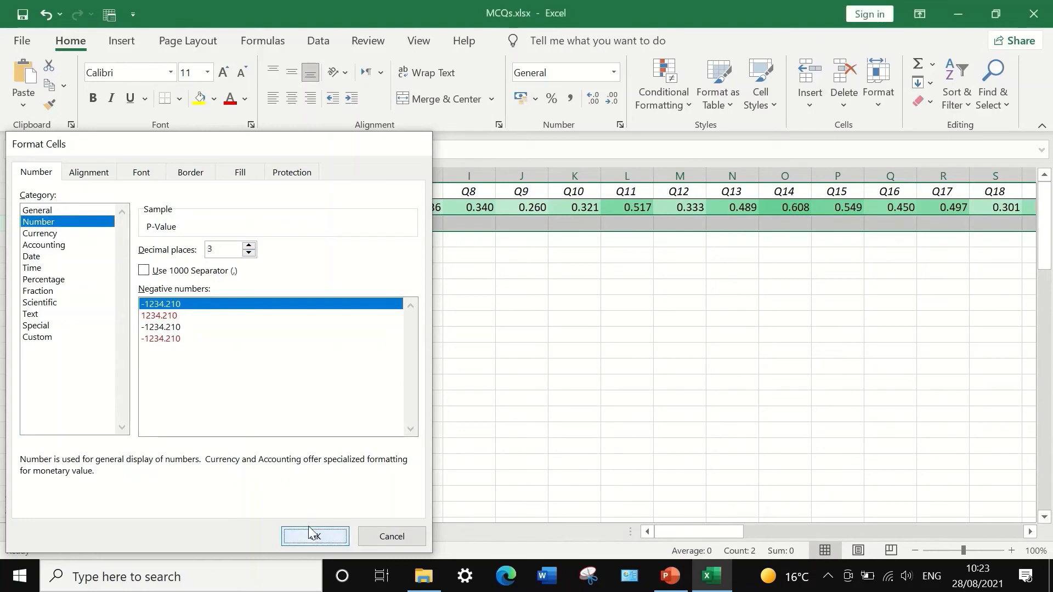
{"action": "left_click", "coordinate": [306, 241]}
{"action": "left_click", "coordinate": [325, 221]}
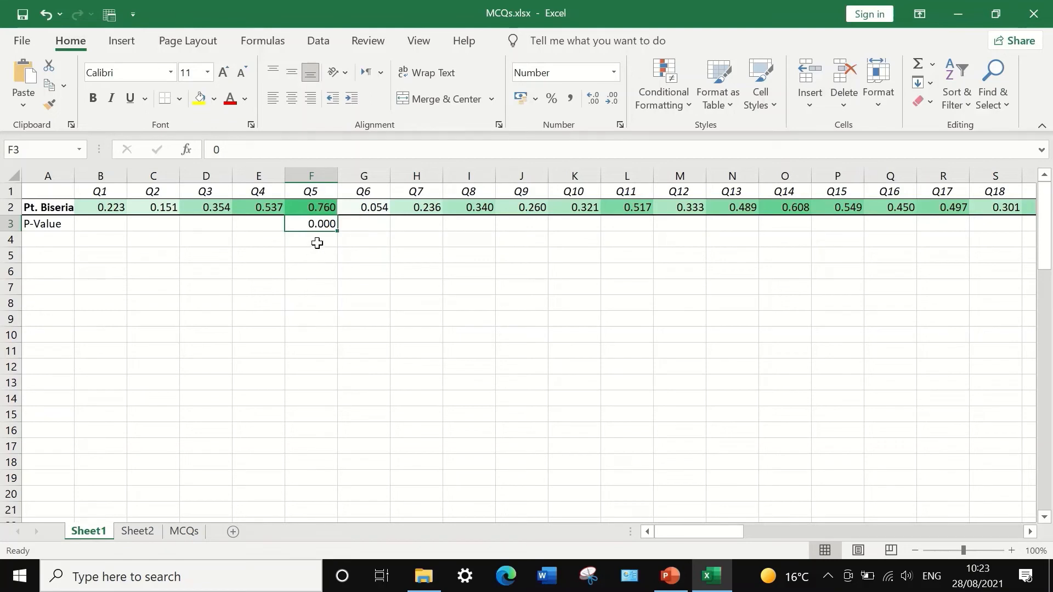
Enter the significance note "P <0.05" in cell B9.
{"action": "left_click", "coordinate": [97, 320]}
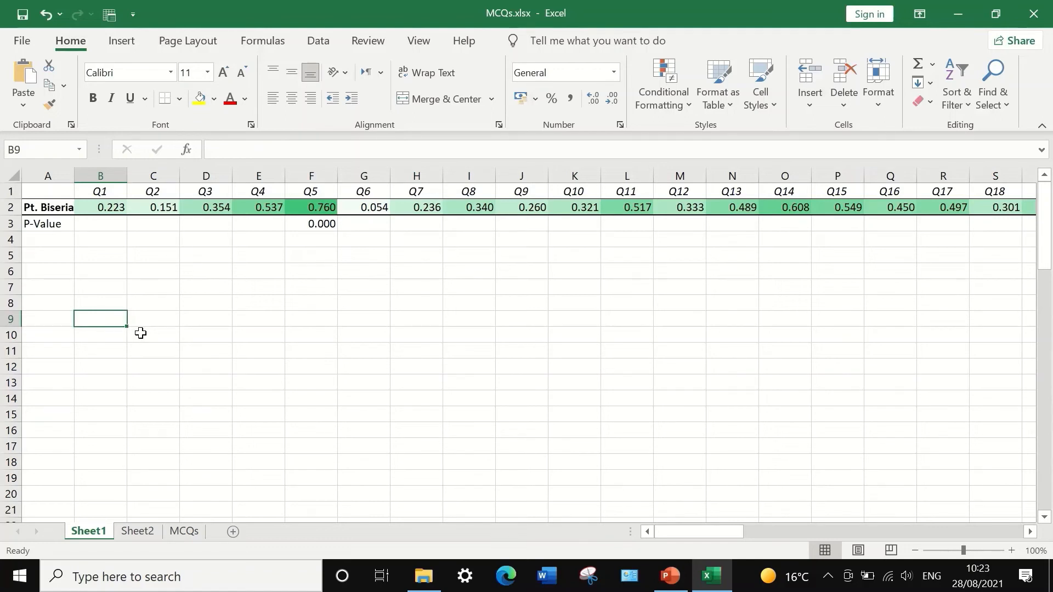
{"action": "type", "text": "P <"}
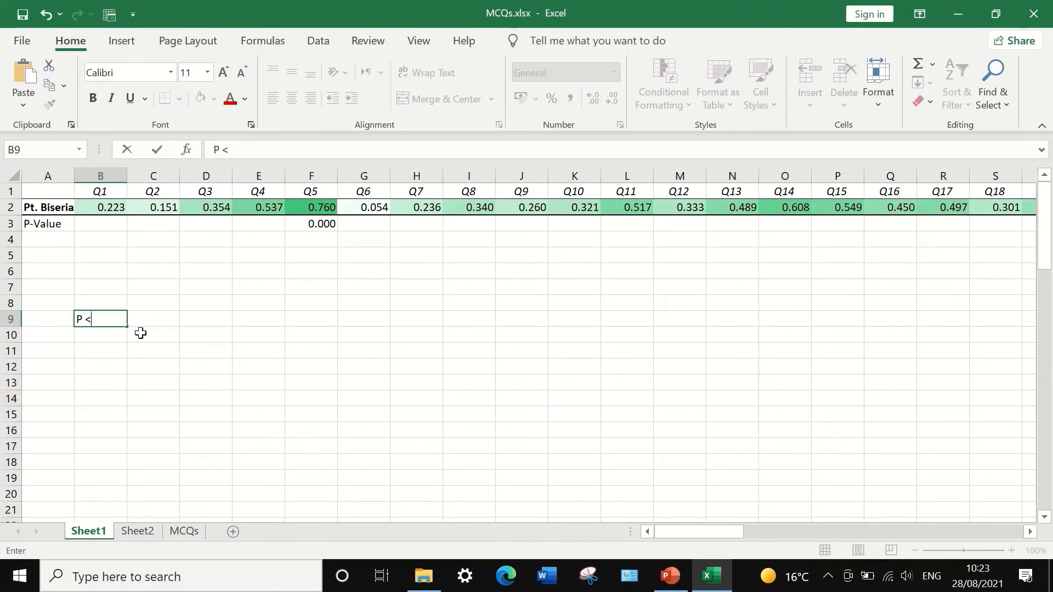
{"action": "type", "text": "0.05"}
{"action": "left_click", "coordinate": [144, 320]}
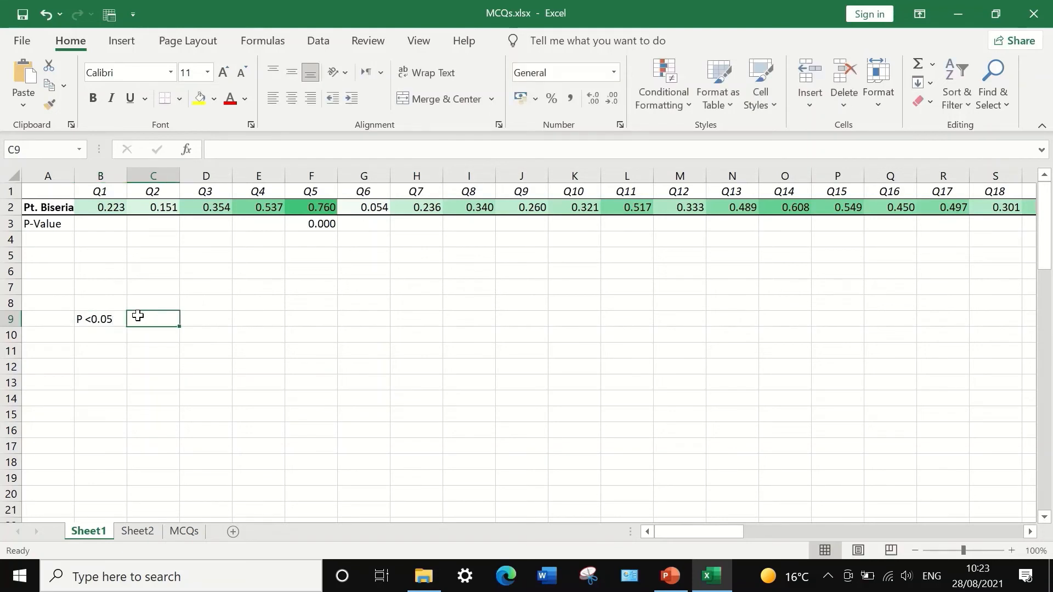
Enter "significant" in cell C9 beside the "P <0.05" note.
{"action": "type", "text": "signi"}
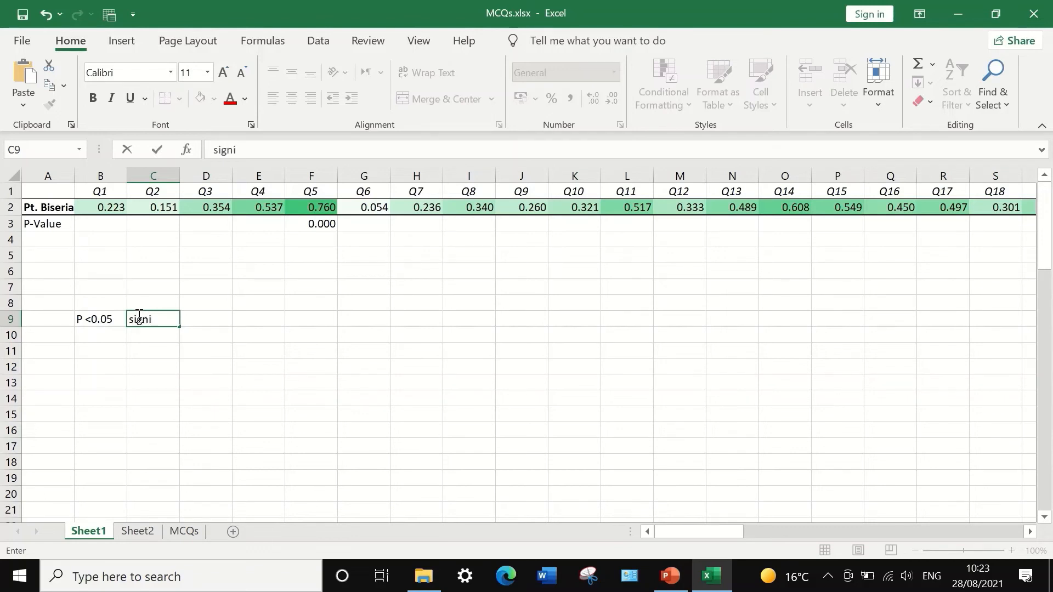
{"action": "type", "text": "figanb"}
{"action": "key", "text": "BackSpace"}
{"action": "key", "text": "BackSpace"}
{"action": "key", "text": "BackSpace"}
{"action": "key", "text": "BackSpace"}
{"action": "key", "text": "BackSpace"}
{"action": "key", "text": "BackSpace"}
{"action": "type", "text": "nificant"}
{"action": "left_click", "coordinate": [118, 344]}
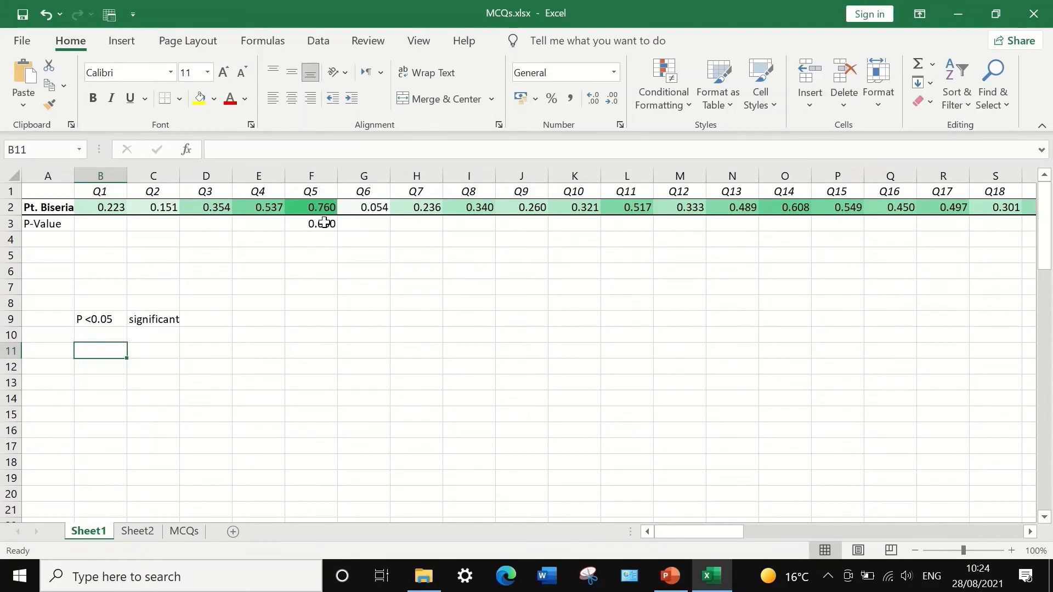
Fill the Q5 header cell F1 with the standard blue color.
{"action": "left_click", "coordinate": [307, 194]}
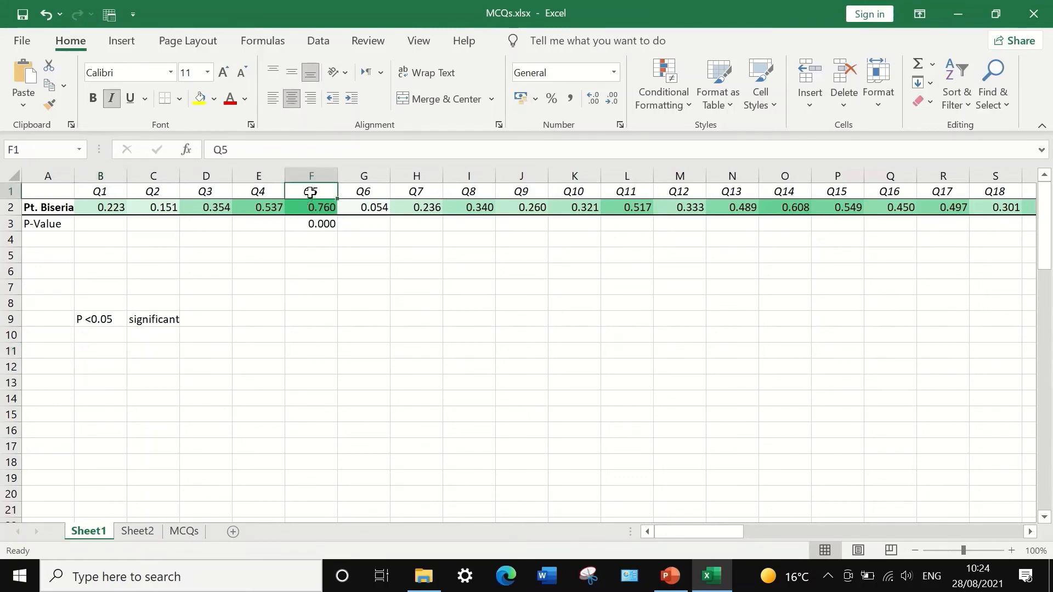
{"action": "left_click", "coordinate": [213, 99]}
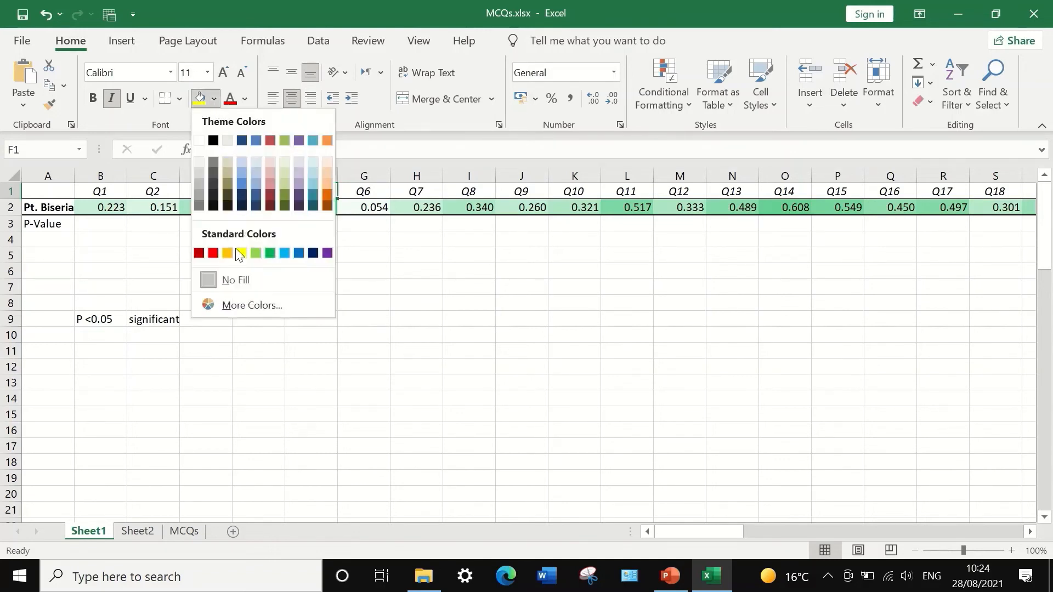
{"action": "left_click", "coordinate": [299, 254]}
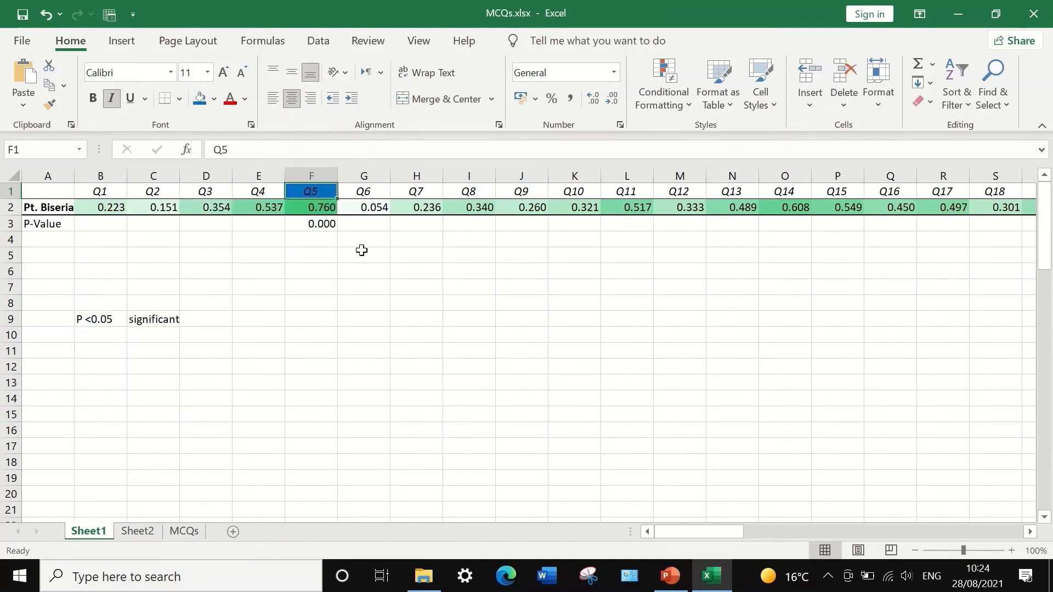
{"action": "left_click", "coordinate": [379, 269]}
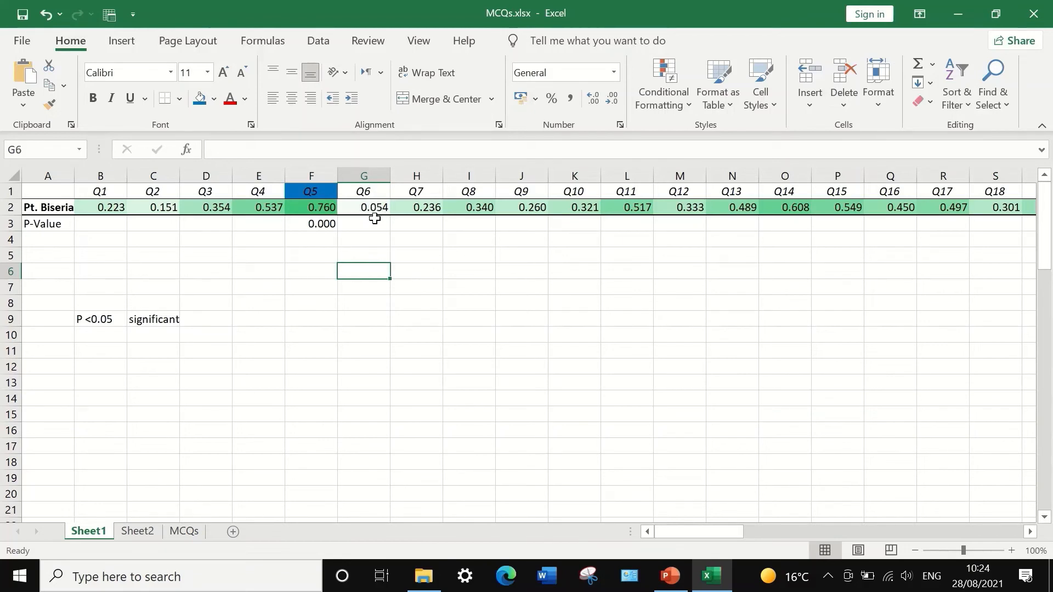
Check Q6's correlation on Sheet1, and open the Regression analysis tool on the MCQs sheet.
{"action": "left_click", "coordinate": [374, 197]}
{"action": "left_click", "coordinate": [380, 211]}
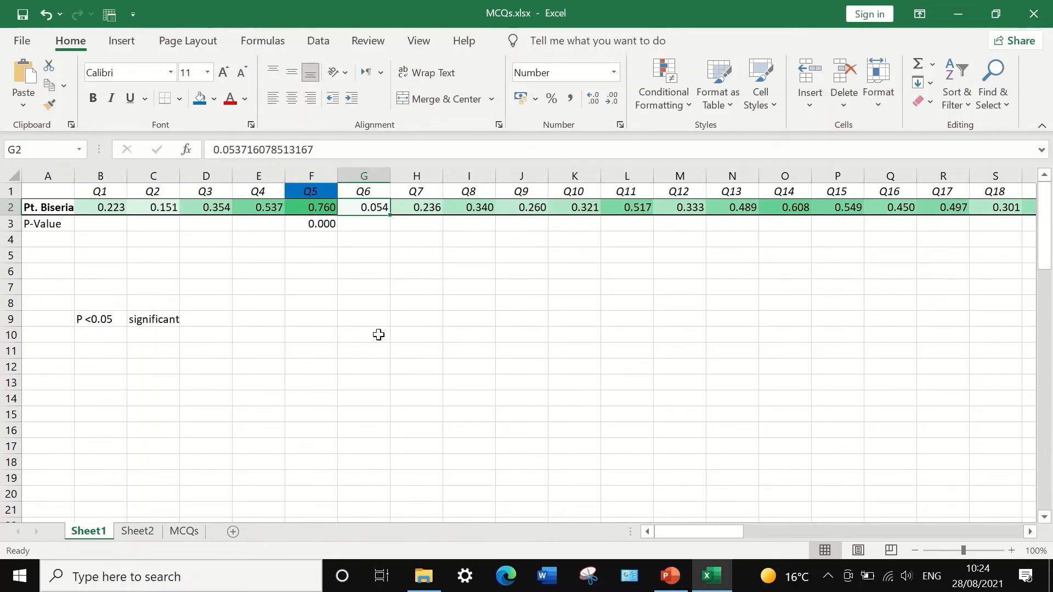
{"action": "left_click", "coordinate": [367, 224]}
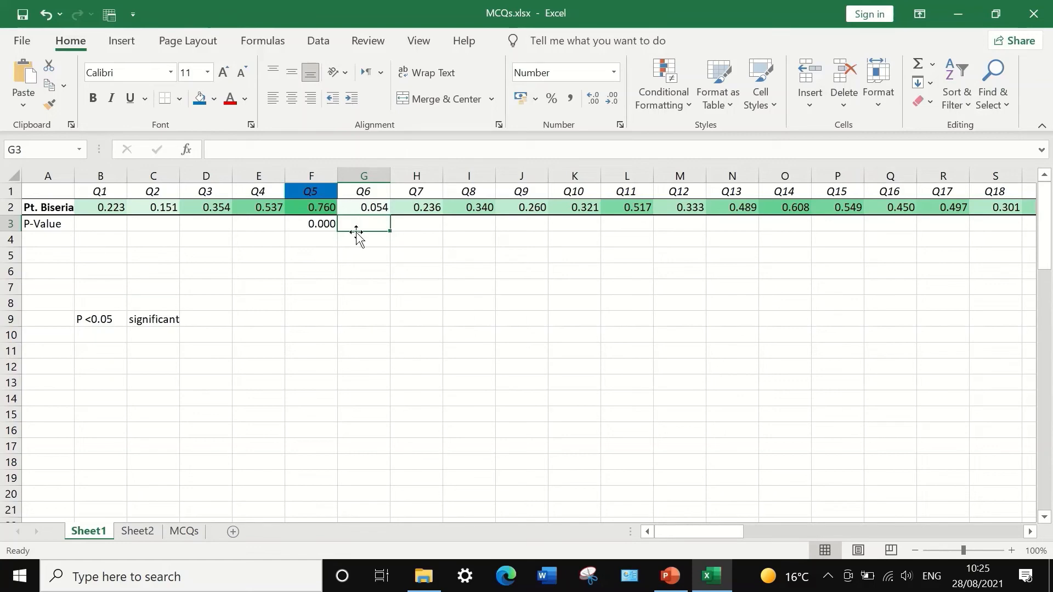
{"action": "left_click", "coordinate": [190, 536]}
{"action": "scroll", "coordinate": [728, 301], "scroll_direction": "up", "scroll_amount": 1}
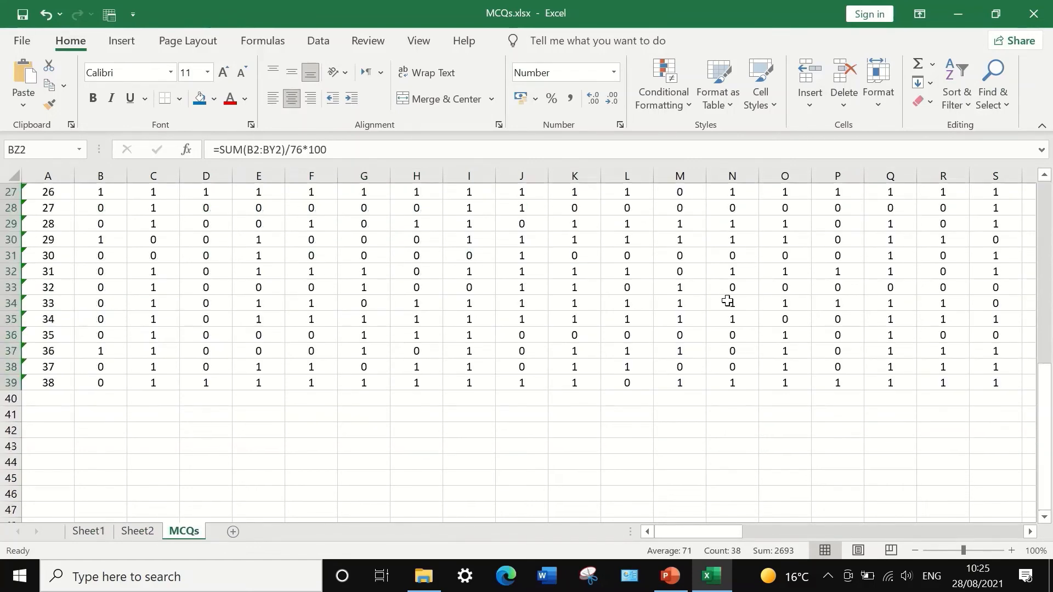
{"action": "scroll", "coordinate": [727, 301], "scroll_direction": "up", "scroll_amount": 9}
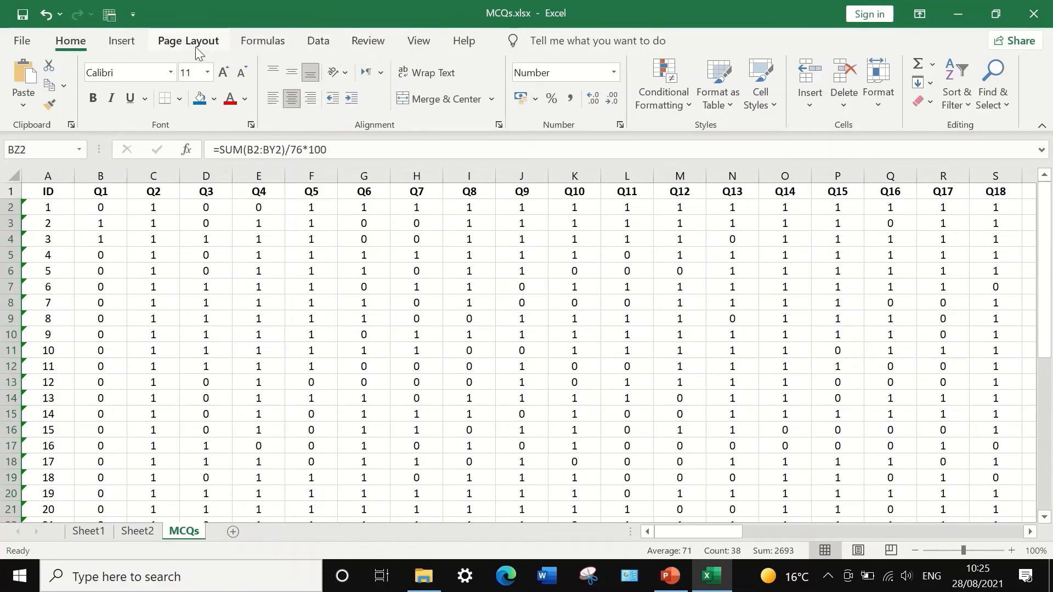
{"action": "left_click", "coordinate": [317, 40]}
{"action": "left_click", "coordinate": [960, 66]}
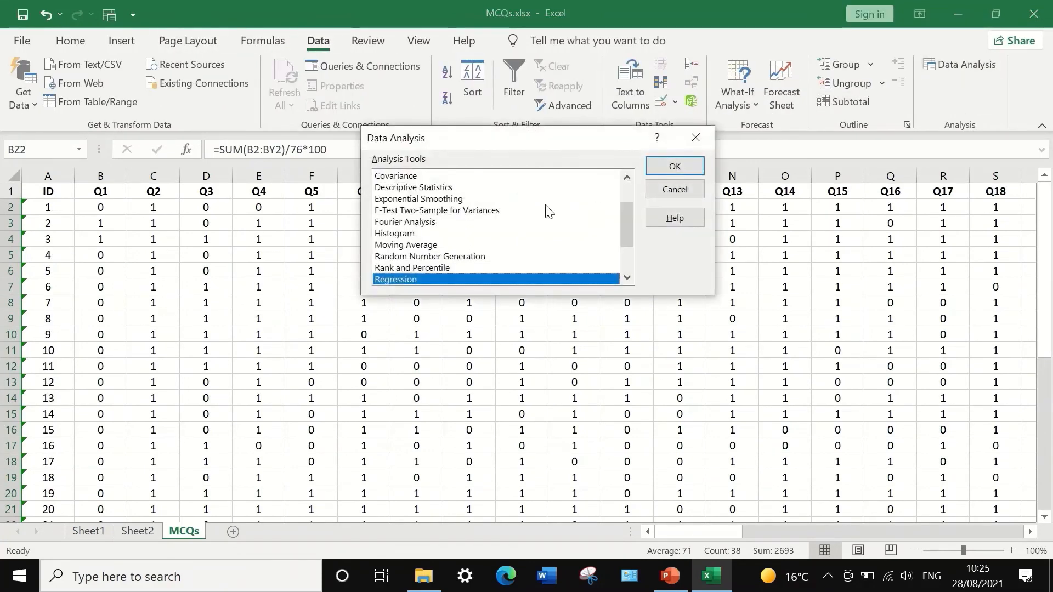
{"action": "left_click", "coordinate": [687, 161]}
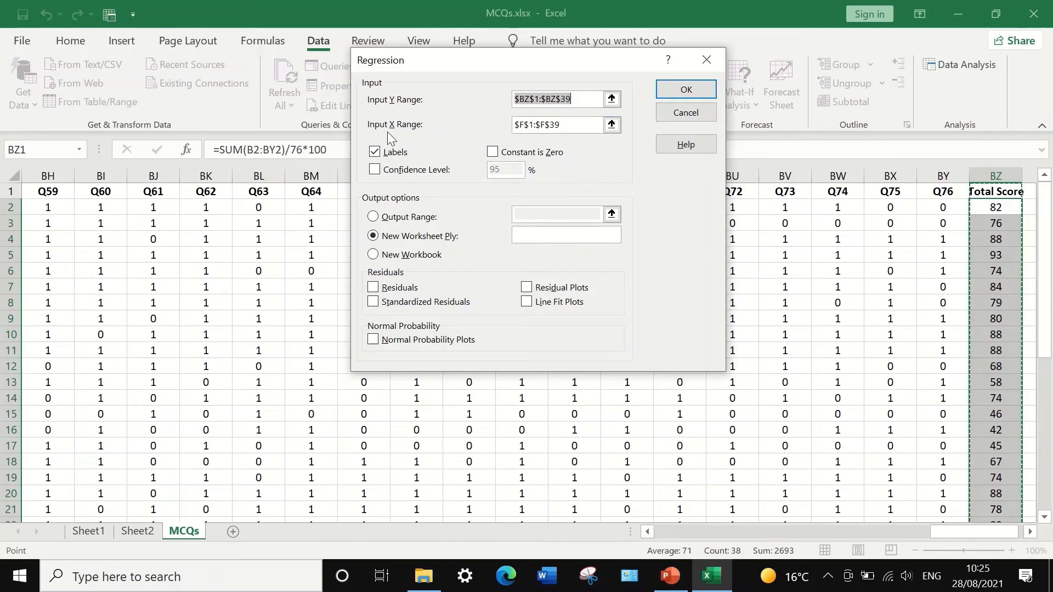
Set the regression's X range to the Q6 column $G$1:$G$39 and run it to a new worksheet.
{"action": "left_click", "coordinate": [611, 125]}
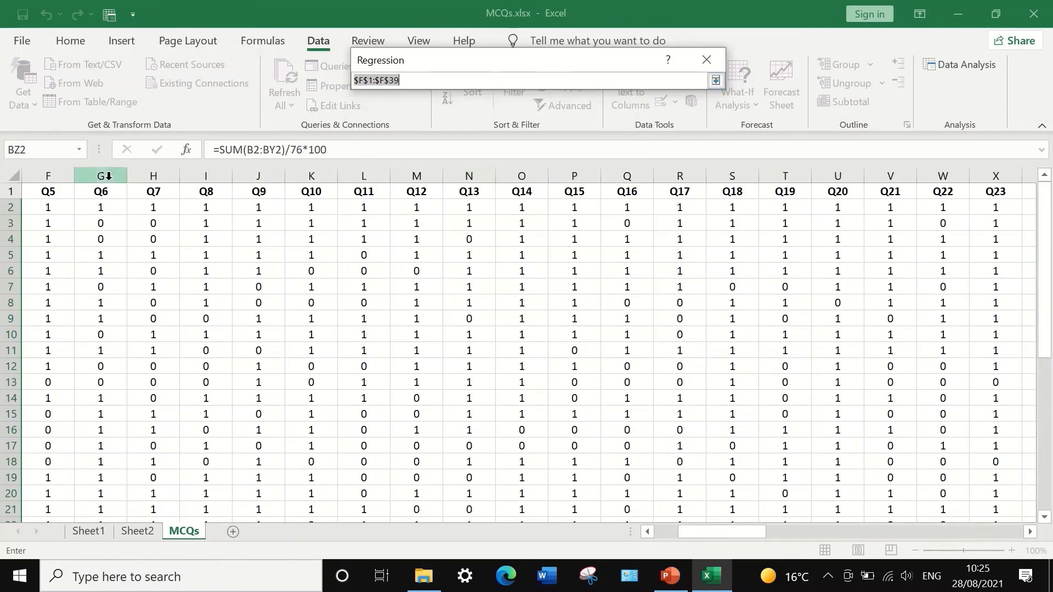
{"action": "left_click", "coordinate": [98, 194]}
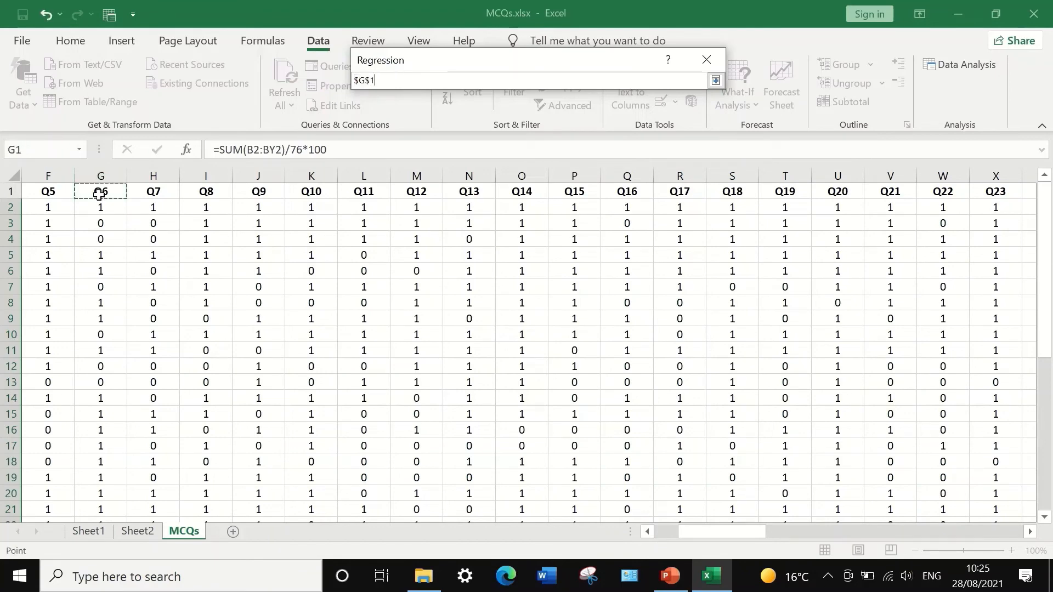
{"action": "key", "text": "ctrl+shift+Down"}
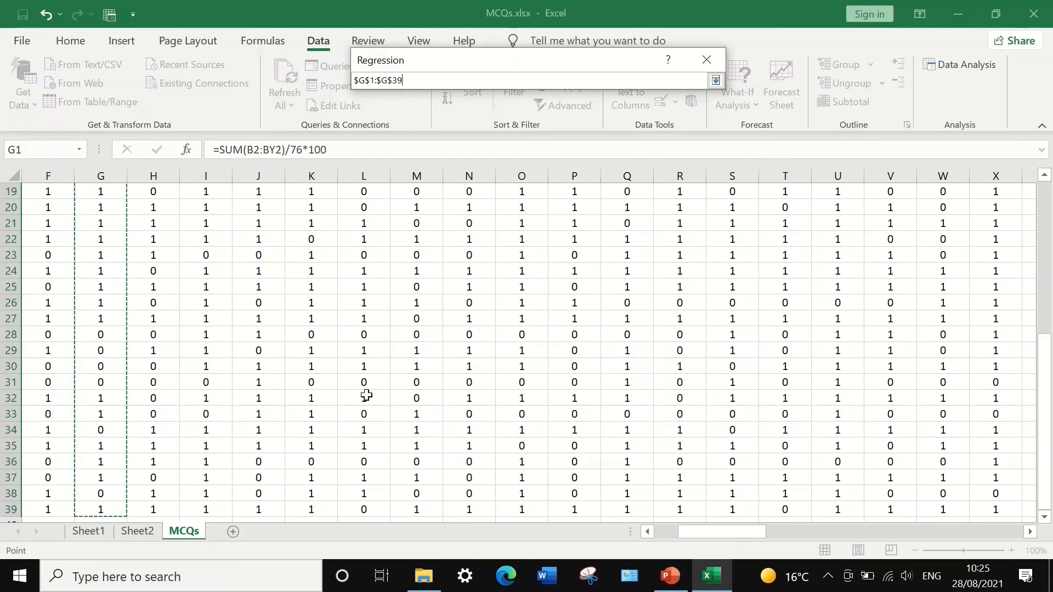
{"action": "left_click", "coordinate": [721, 81]}
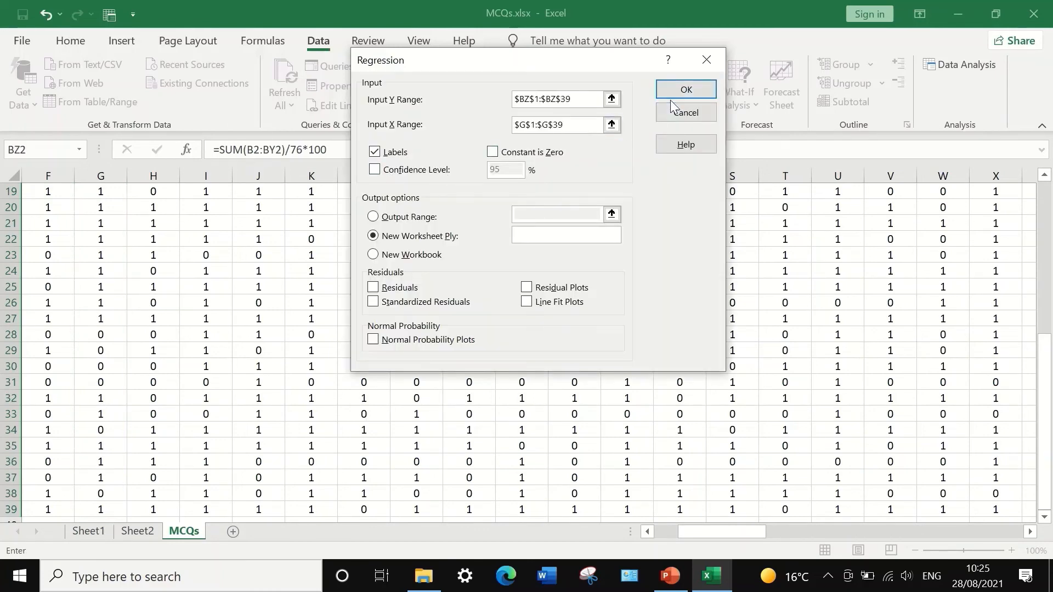
{"action": "left_click", "coordinate": [678, 90]}
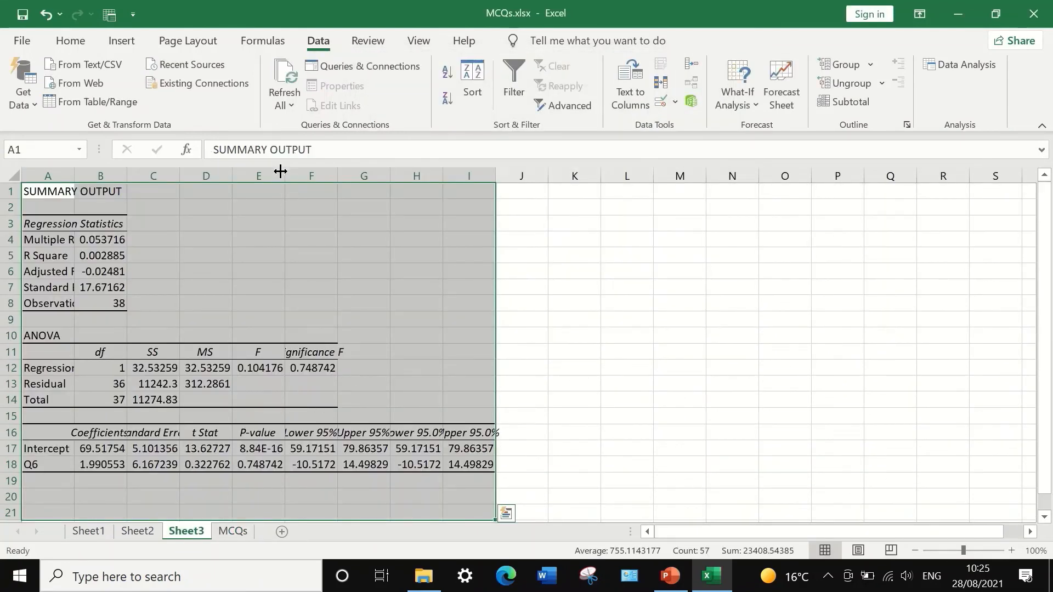
Widen the P-value column E in the new regression output and format the Q6 row as Number with three decimal places.
{"action": "left_click_drag", "start_coordinate": [285, 173], "coordinate": [416, 174]}
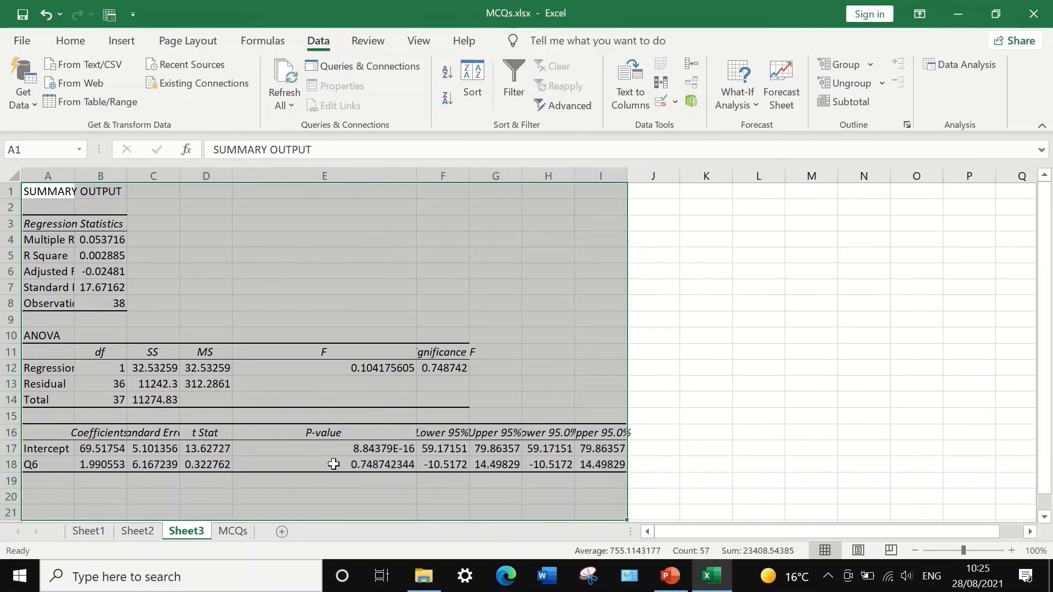
{"action": "left_click", "coordinate": [12, 464]}
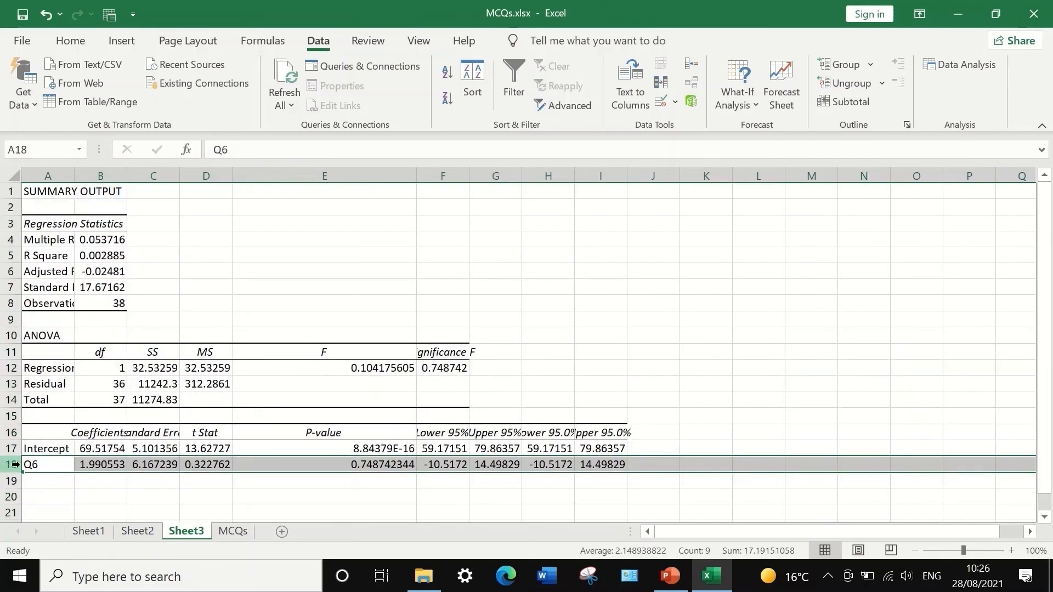
{"action": "right_click", "coordinate": [17, 465]}
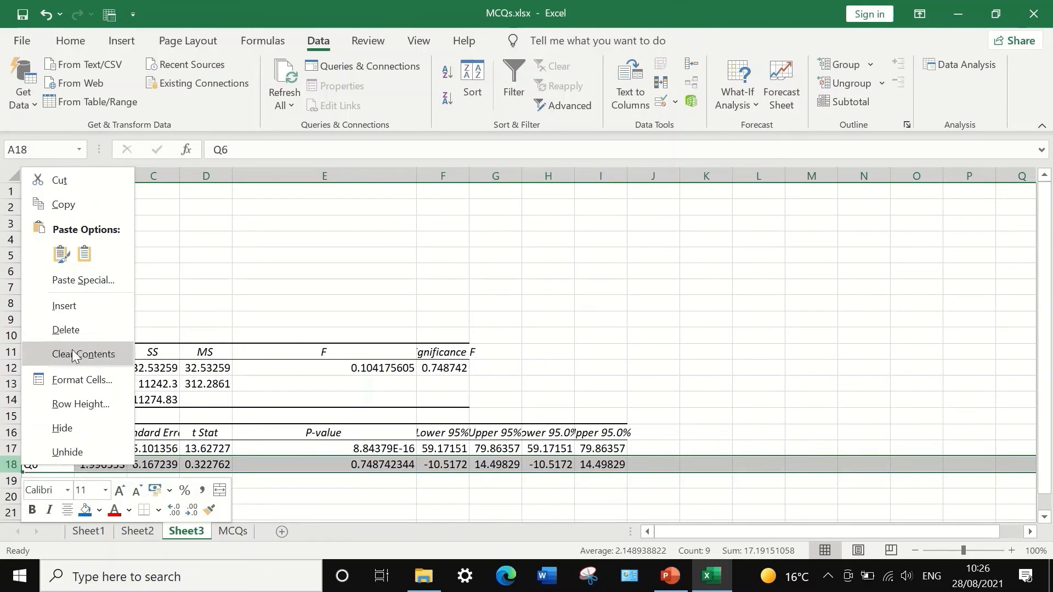
{"action": "left_click", "coordinate": [78, 375]}
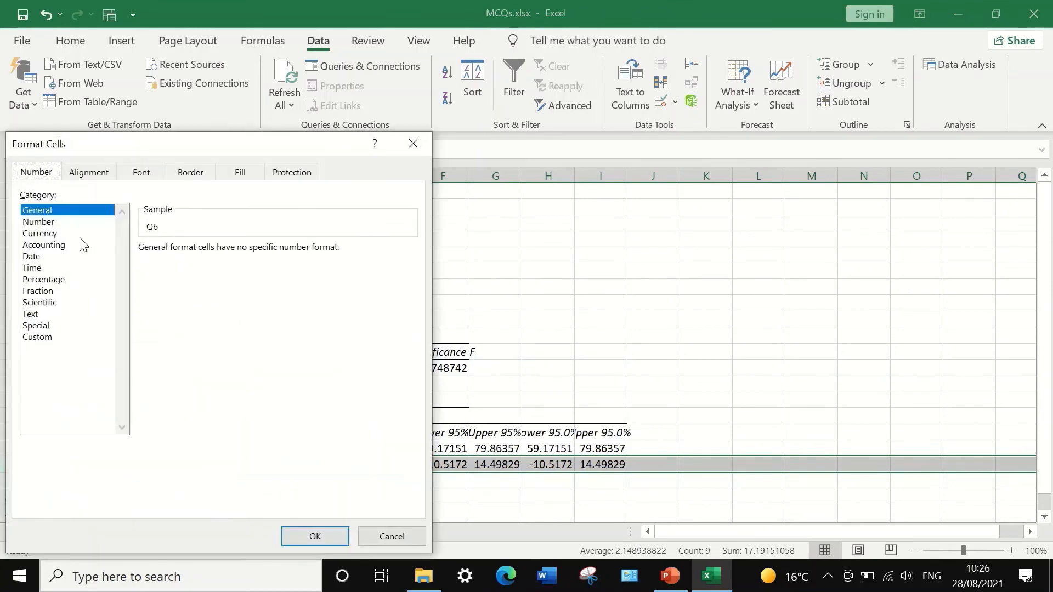
{"action": "left_click", "coordinate": [54, 222]}
{"action": "left_click", "coordinate": [249, 246]}
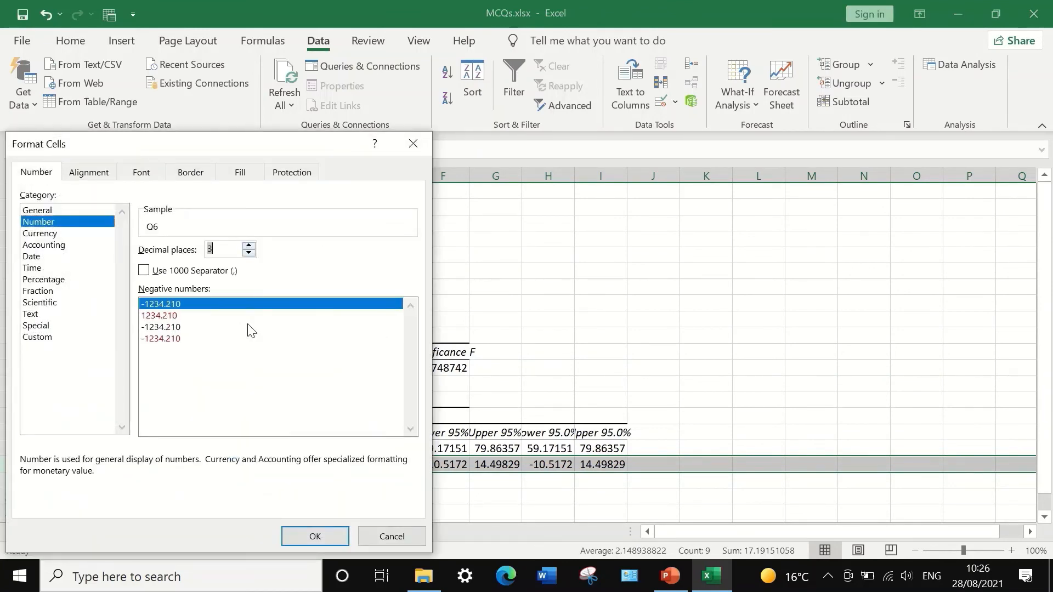
{"action": "left_click", "coordinate": [313, 536]}
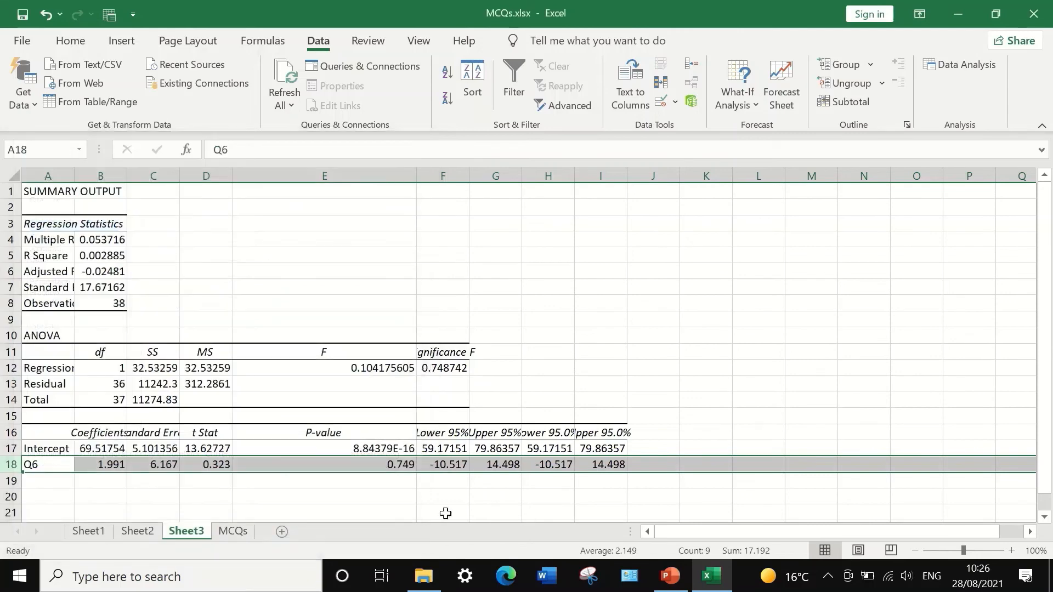
Copy the Q6 P-value from cell E18 of the regression output into cell G3 on Sheet1.
{"action": "left_click", "coordinate": [359, 465]}
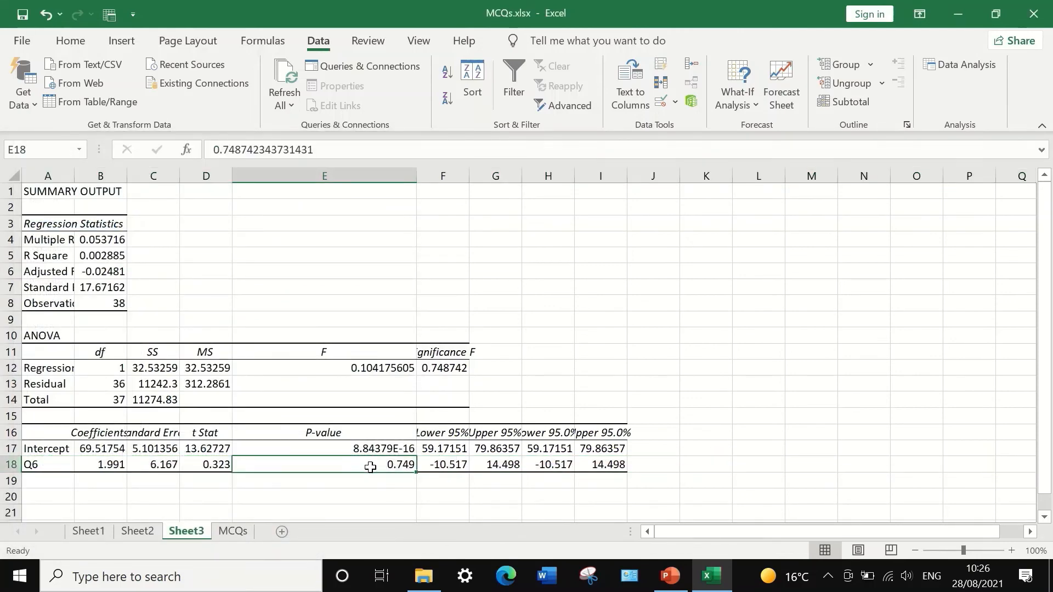
{"action": "right_click", "coordinate": [371, 467]}
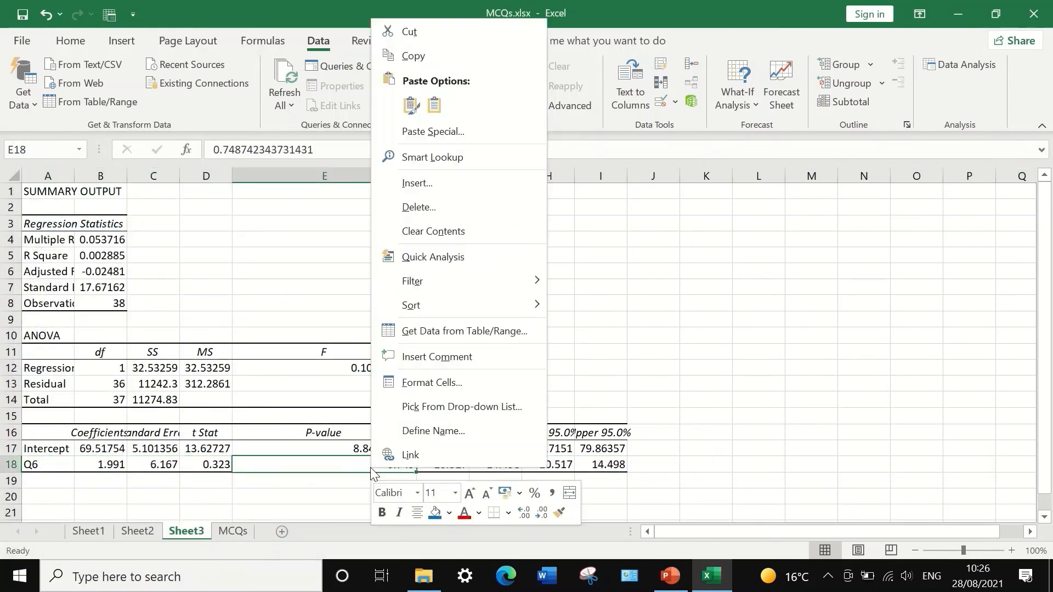
{"action": "left_click", "coordinate": [424, 56]}
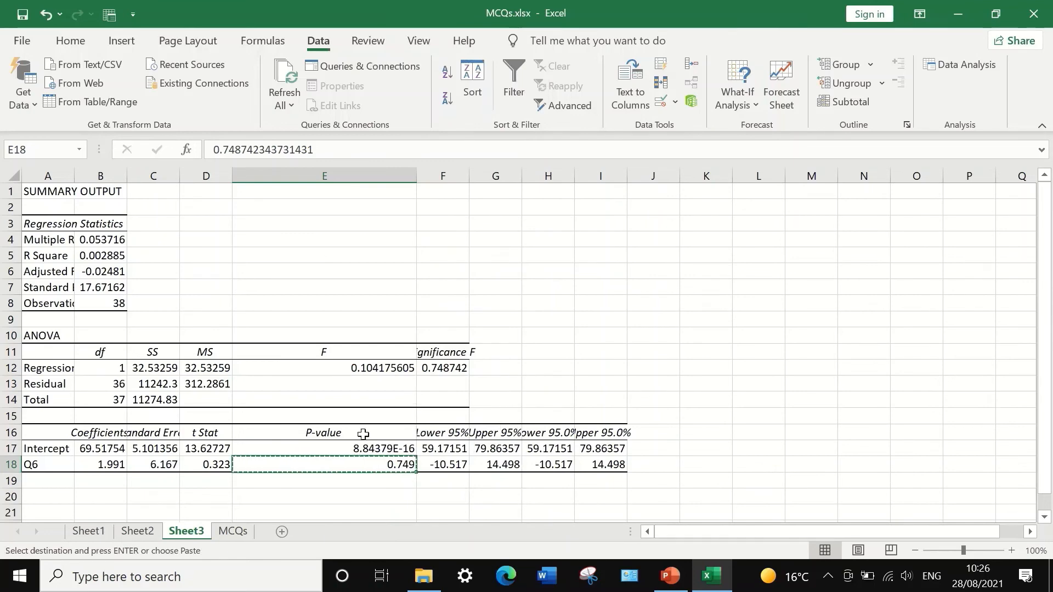
{"action": "left_click", "coordinate": [131, 535]}
{"action": "left_click", "coordinate": [96, 530]}
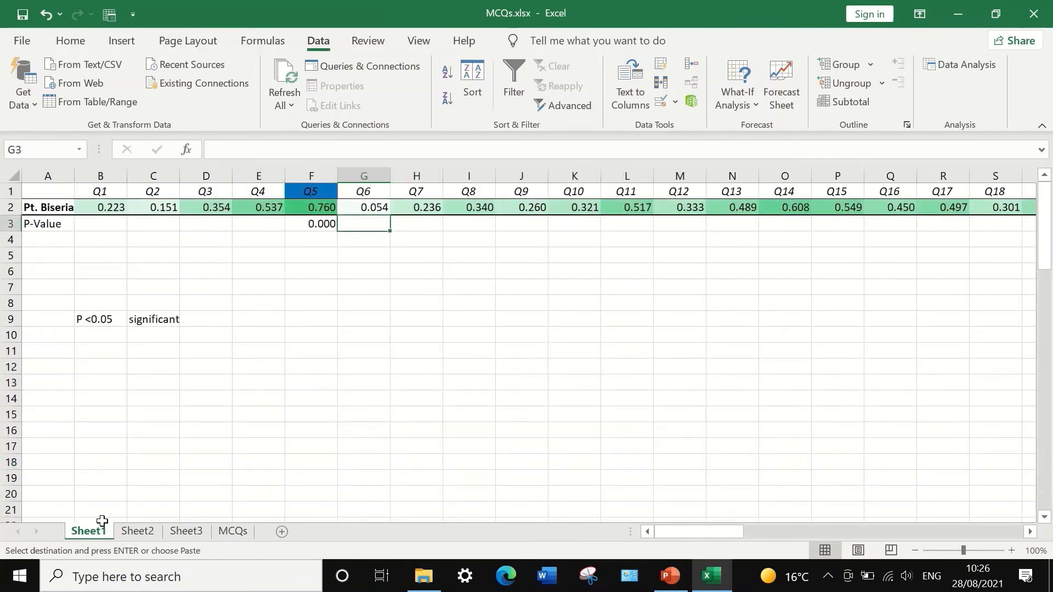
{"action": "right_click", "coordinate": [371, 226]}
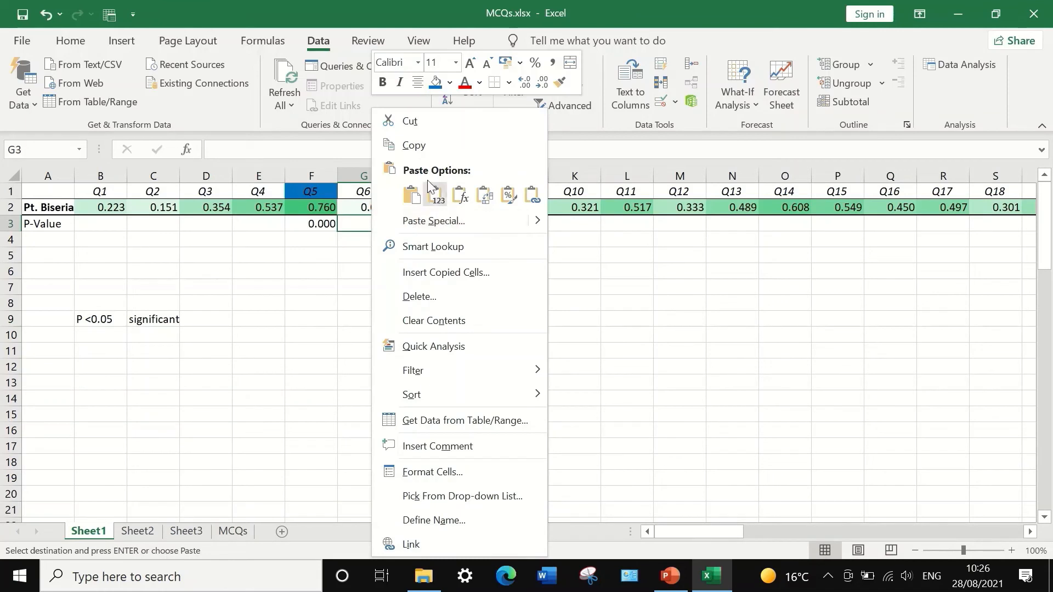
{"action": "left_click", "coordinate": [414, 196]}
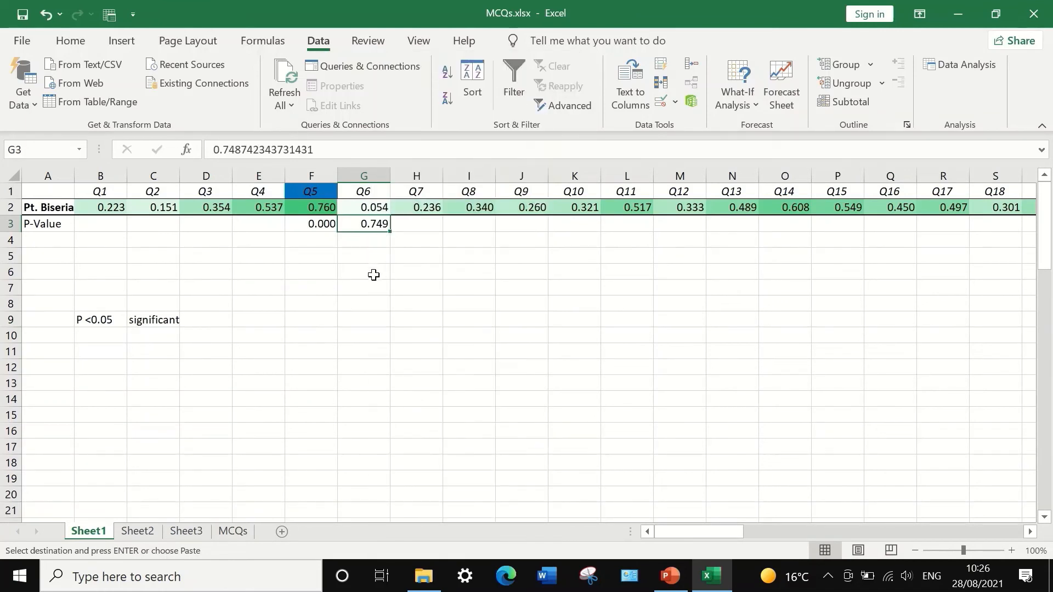
{"action": "left_click", "coordinate": [377, 243]}
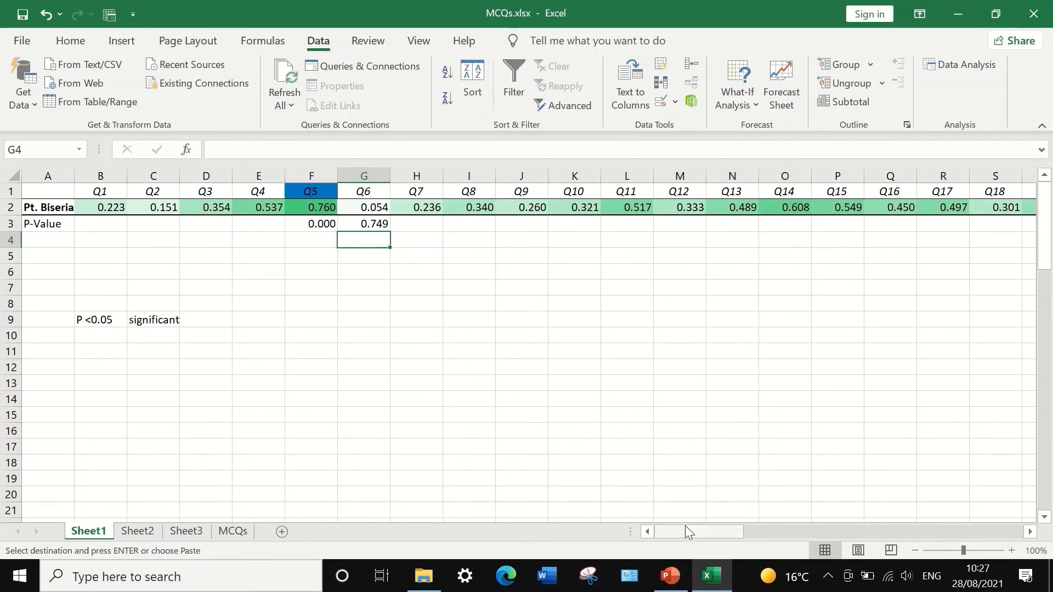
Examine Q47's point-biserial correlation on Sheet1 and select the empty P-Value cell AV3 beneath it.
{"action": "left_click_drag", "start_coordinate": [687, 530], "coordinate": [853, 510]}
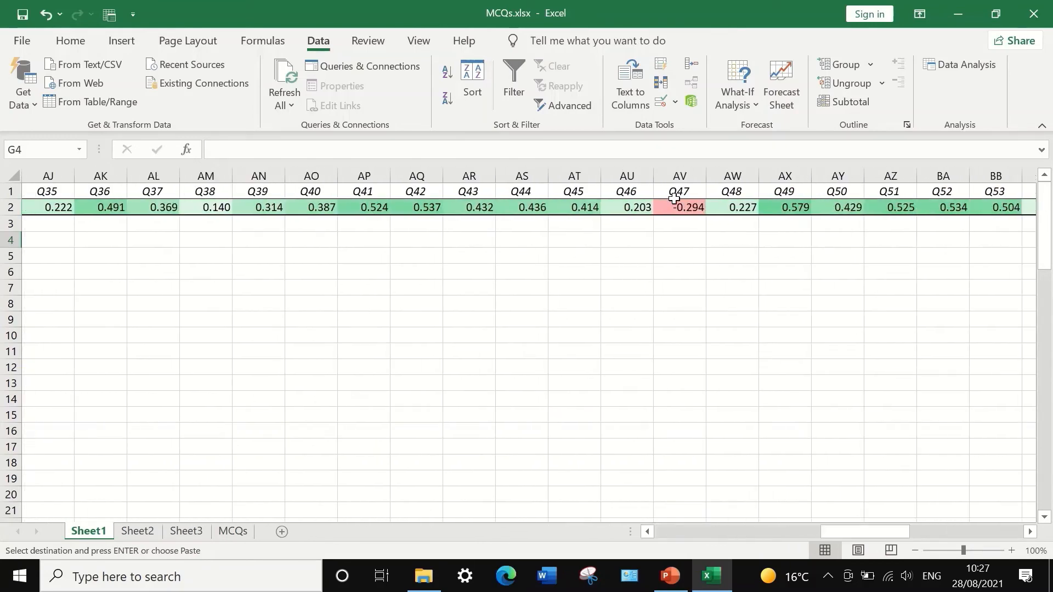
{"action": "left_click", "coordinate": [680, 211]}
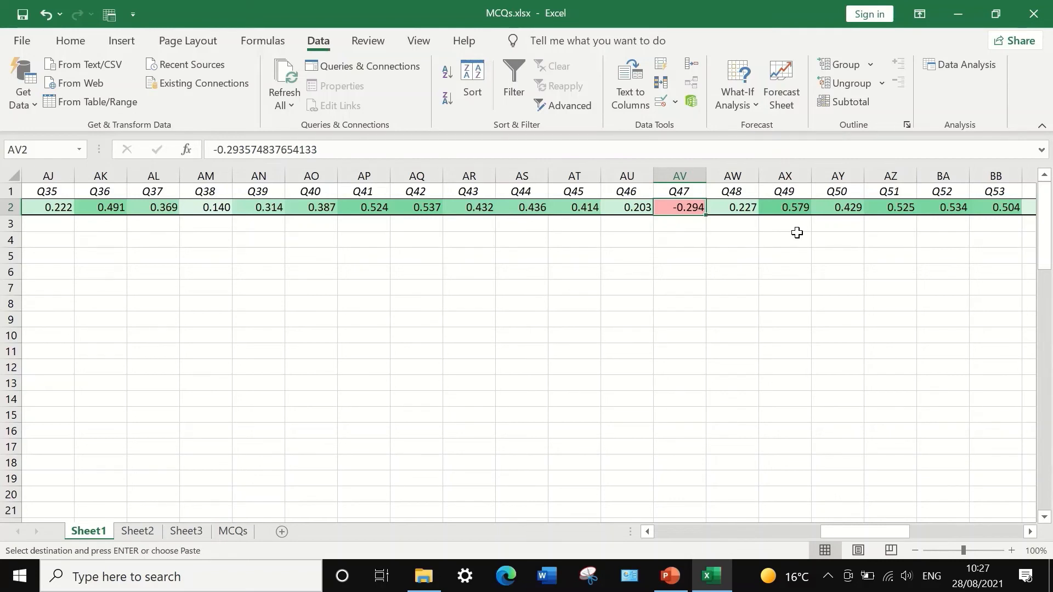
{"action": "left_click", "coordinate": [688, 224]}
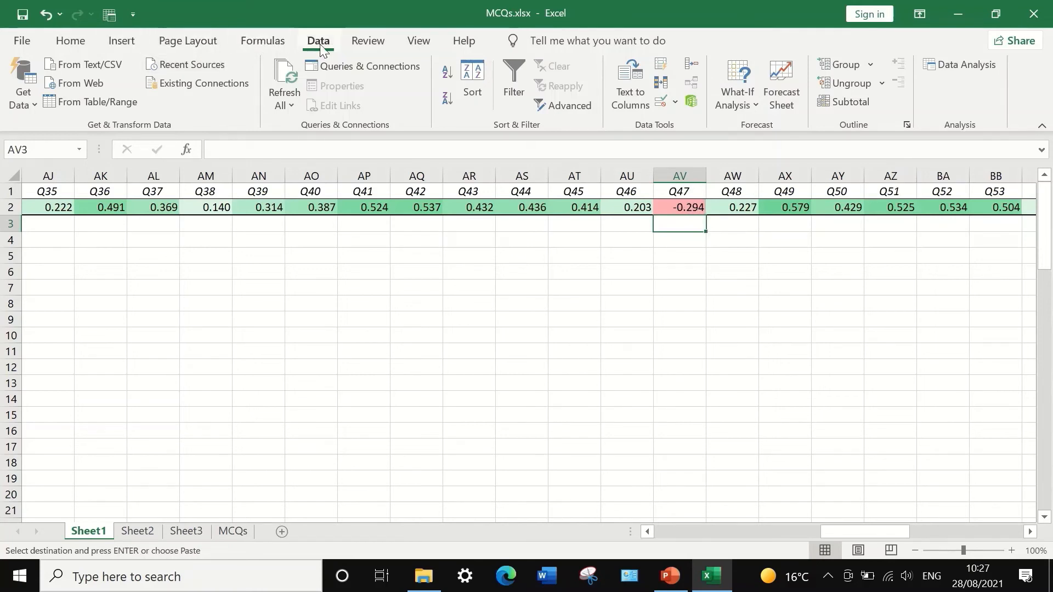
On the MCQs sheet, run a regression of Total Score with the X range set to the Q47 column $AV$1:$AV$39, output to a new worksheet.
{"action": "left_click", "coordinate": [229, 531]}
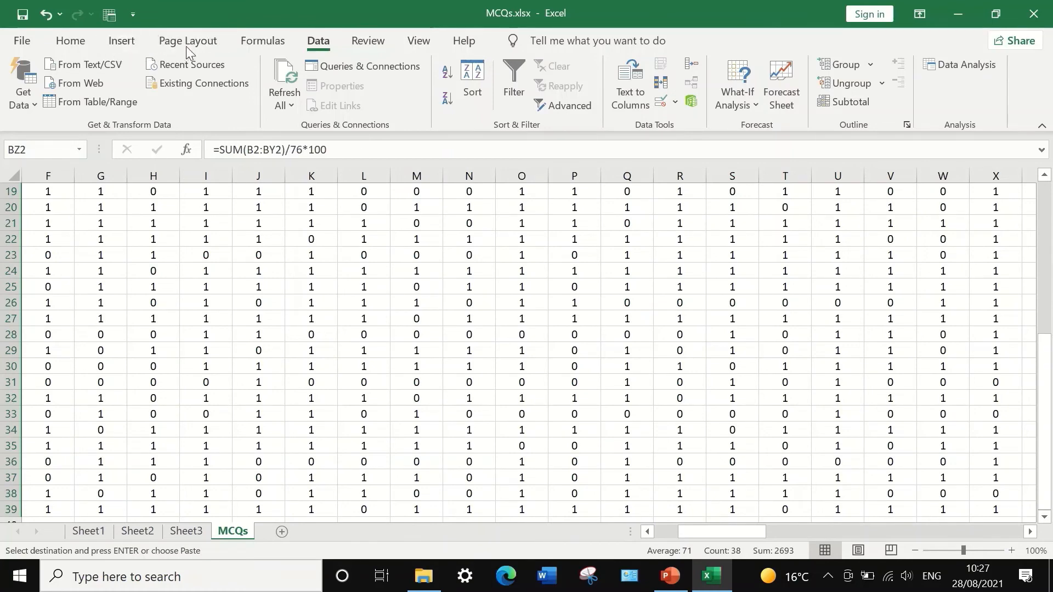
{"action": "left_click", "coordinate": [959, 64]}
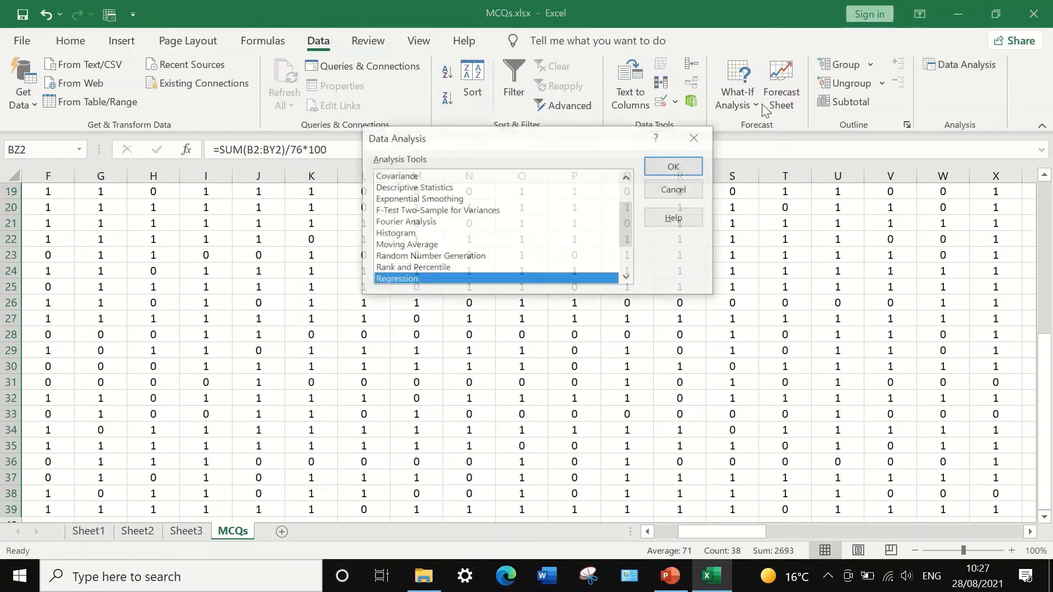
{"action": "left_click", "coordinate": [665, 168]}
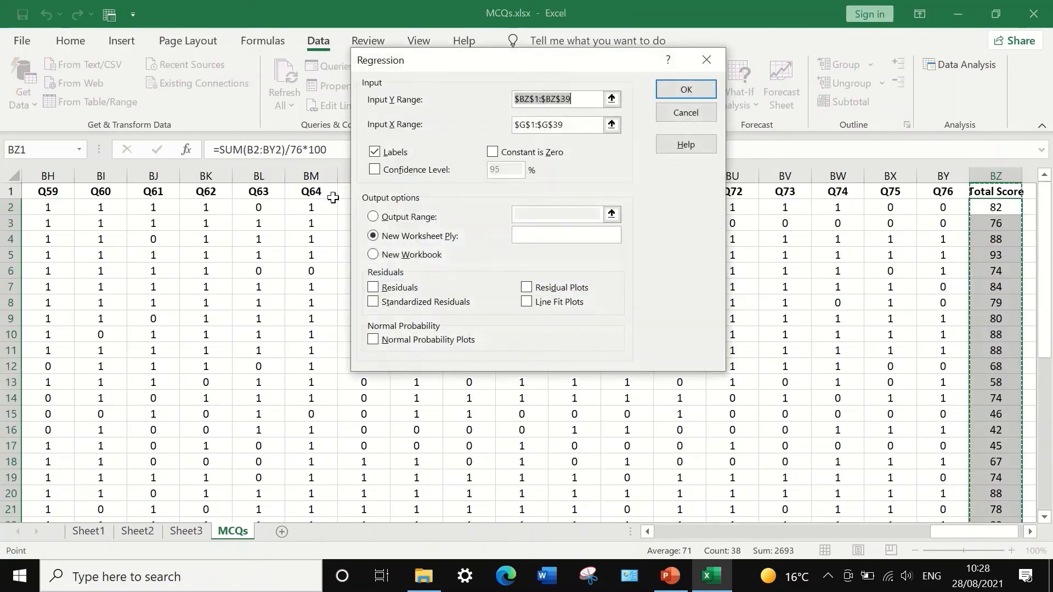
{"action": "left_click", "coordinate": [613, 127]}
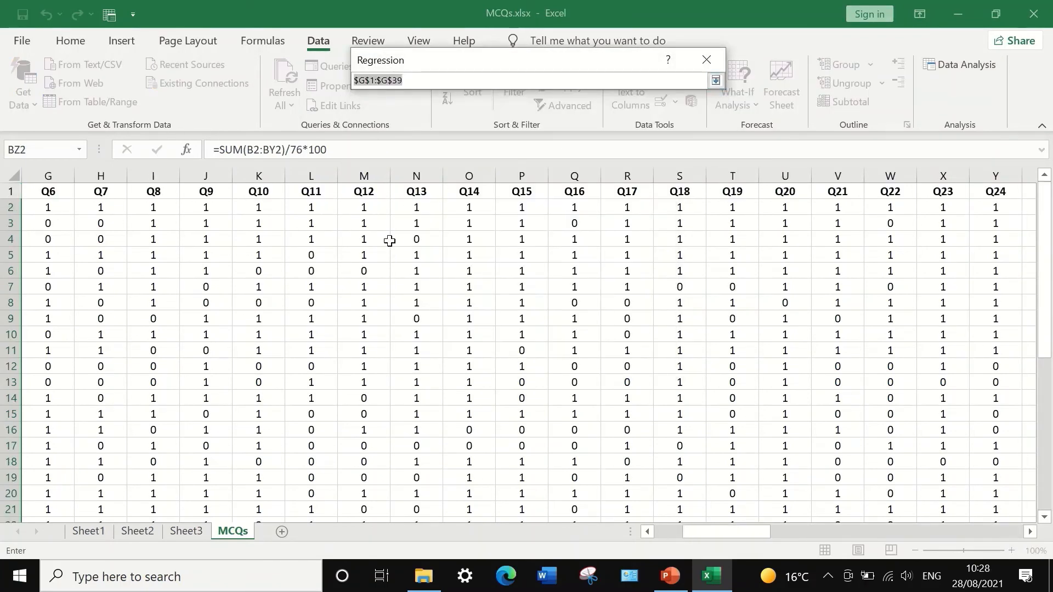
{"action": "left_click_drag", "start_coordinate": [717, 531], "coordinate": [872, 528]}
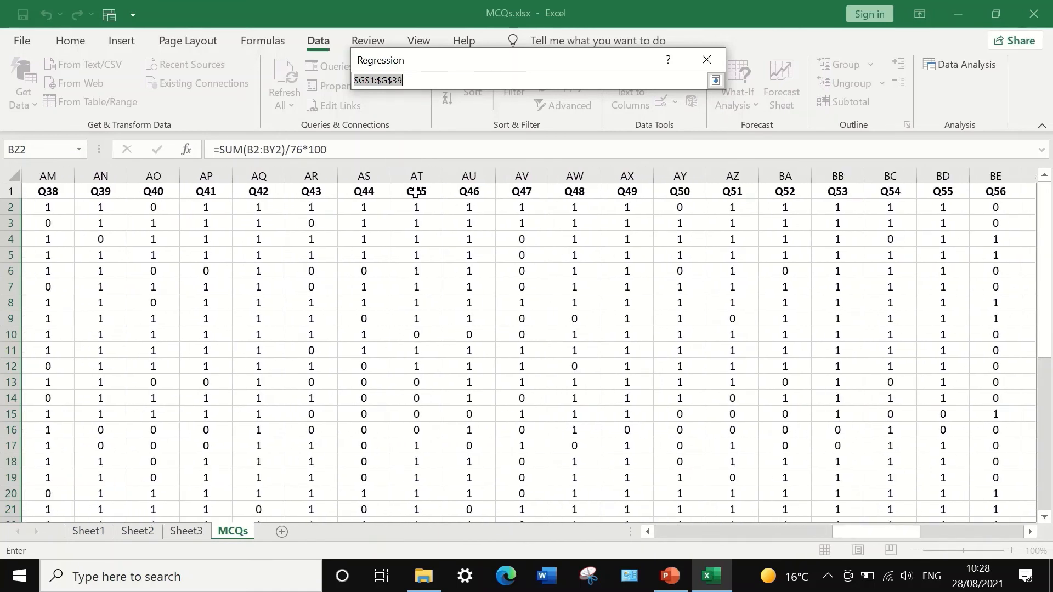
{"action": "left_click", "coordinate": [527, 190]}
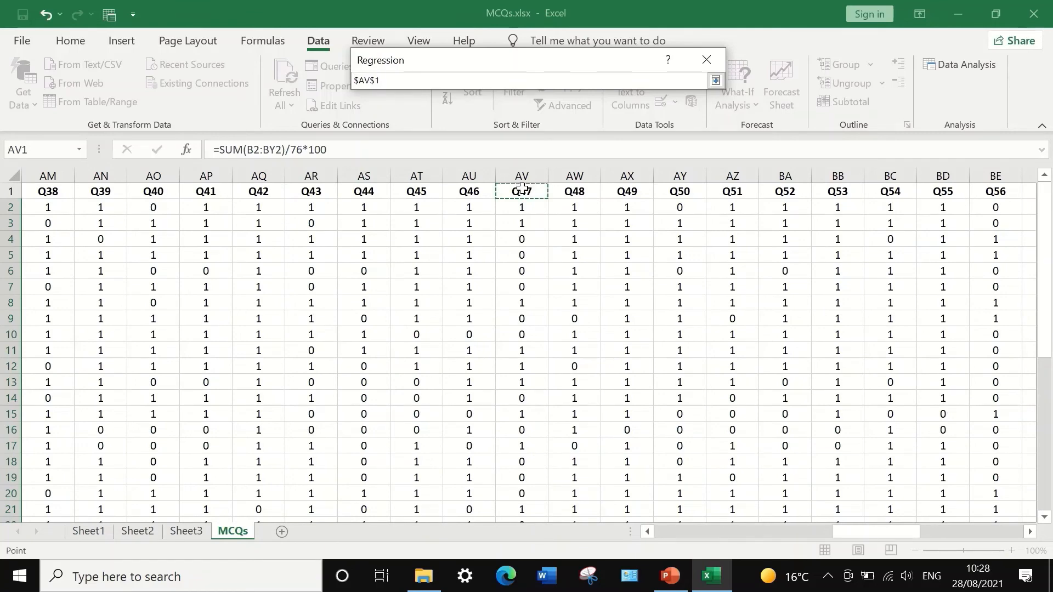
{"action": "key", "text": "ctrl+shift+Down"}
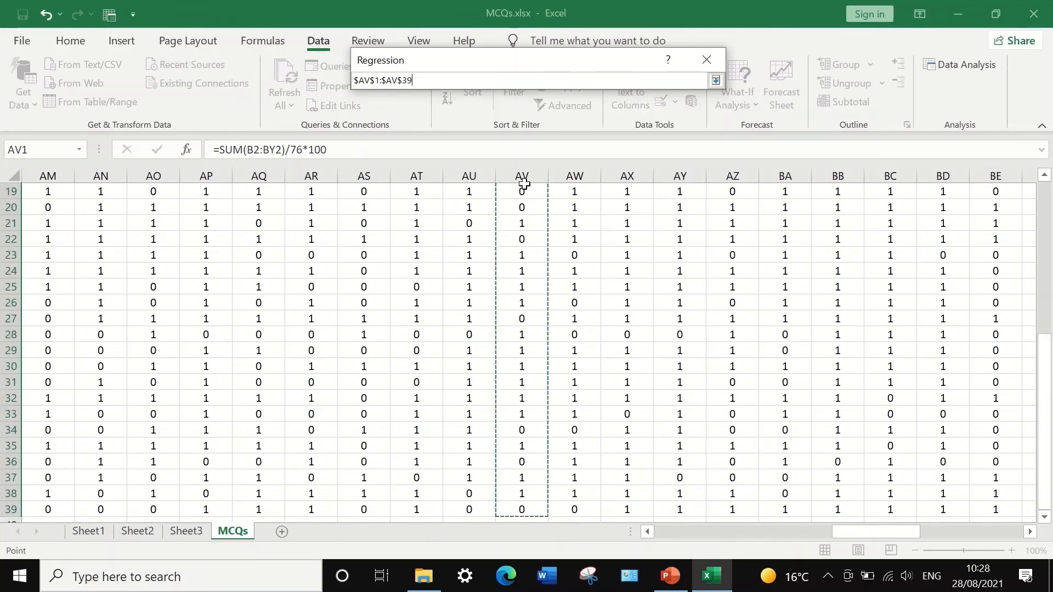
{"action": "left_click", "coordinate": [716, 80]}
{"action": "left_click", "coordinate": [683, 90]}
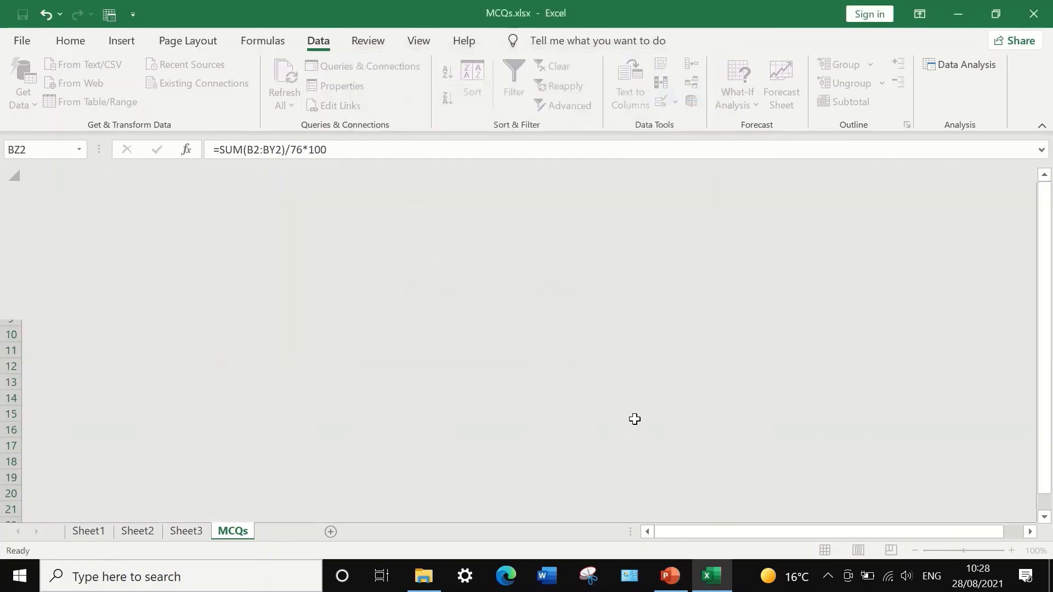
{"action": "left_click", "coordinate": [569, 333]}
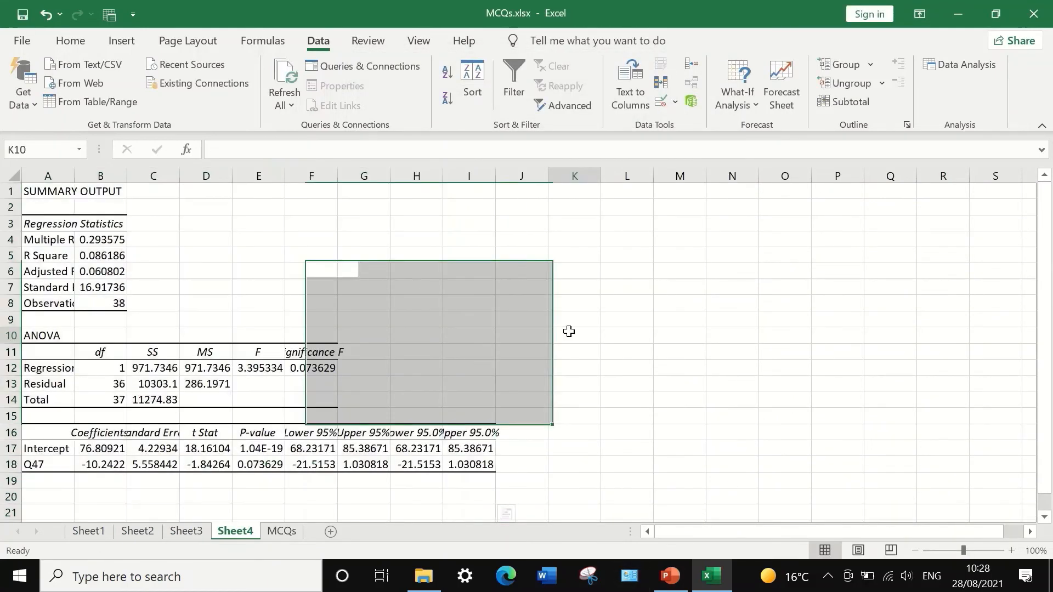
Widen the P-value column E in the Q47 regression output and format row 18 as Number with three decimal places.
{"action": "left_click_drag", "start_coordinate": [284, 177], "coordinate": [476, 201]}
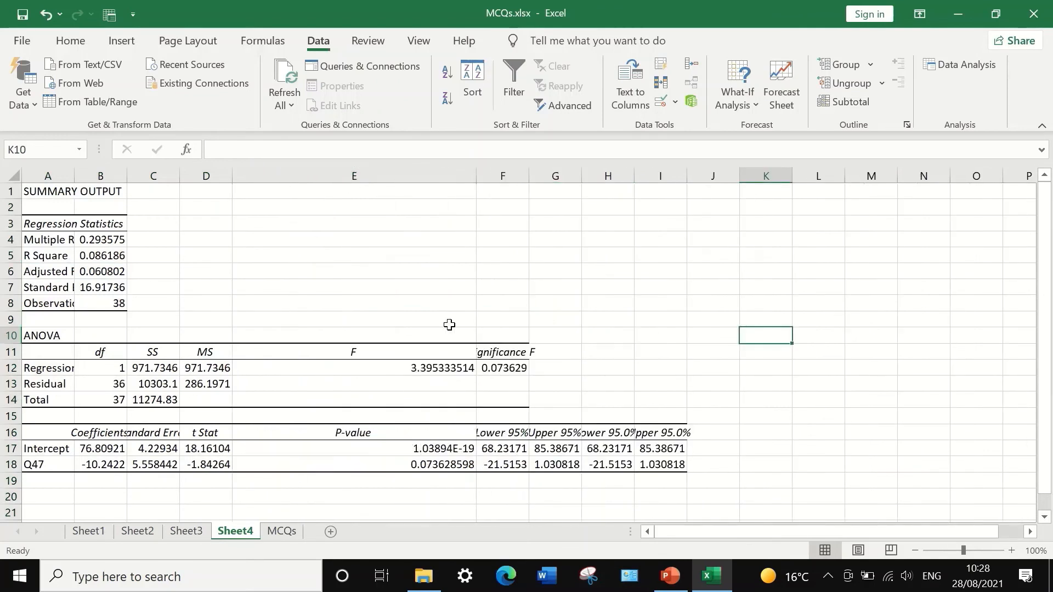
{"action": "left_click", "coordinate": [408, 467]}
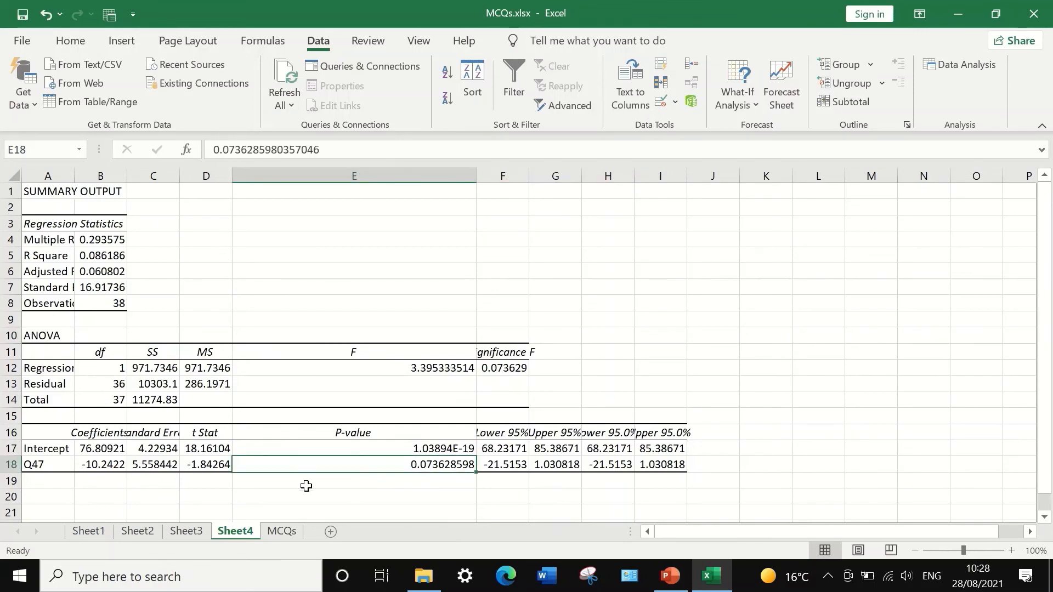
{"action": "left_click", "coordinate": [11, 465]}
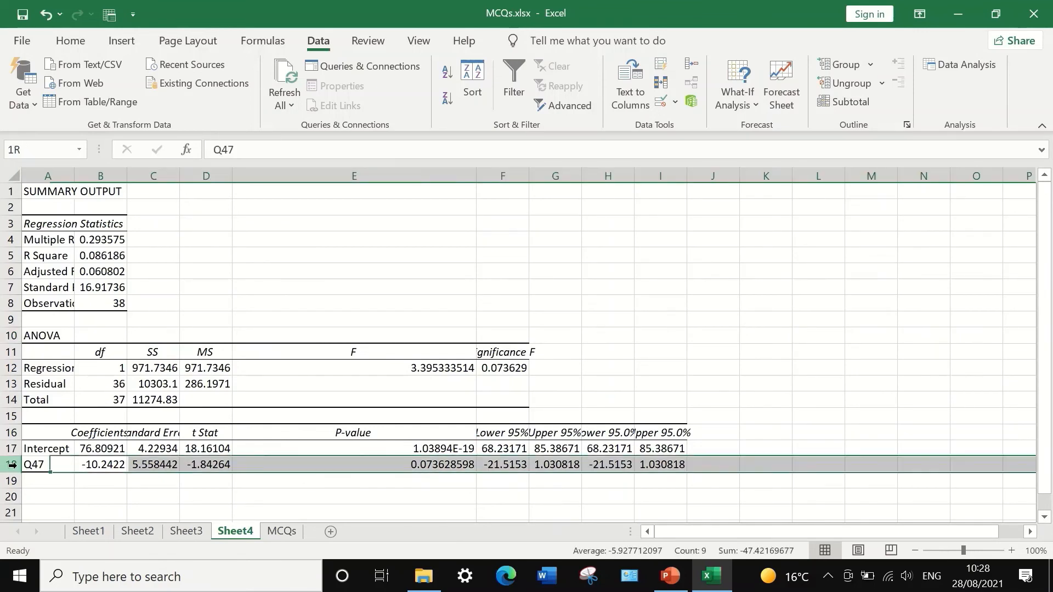
{"action": "right_click", "coordinate": [19, 466]}
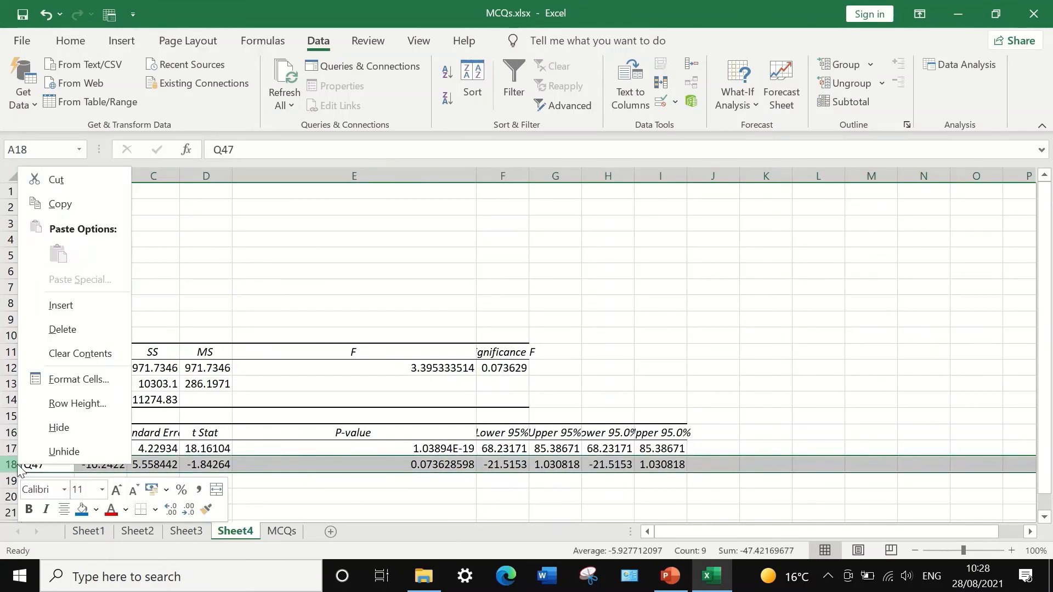
{"action": "left_click", "coordinate": [80, 378]}
{"action": "left_click", "coordinate": [44, 222]}
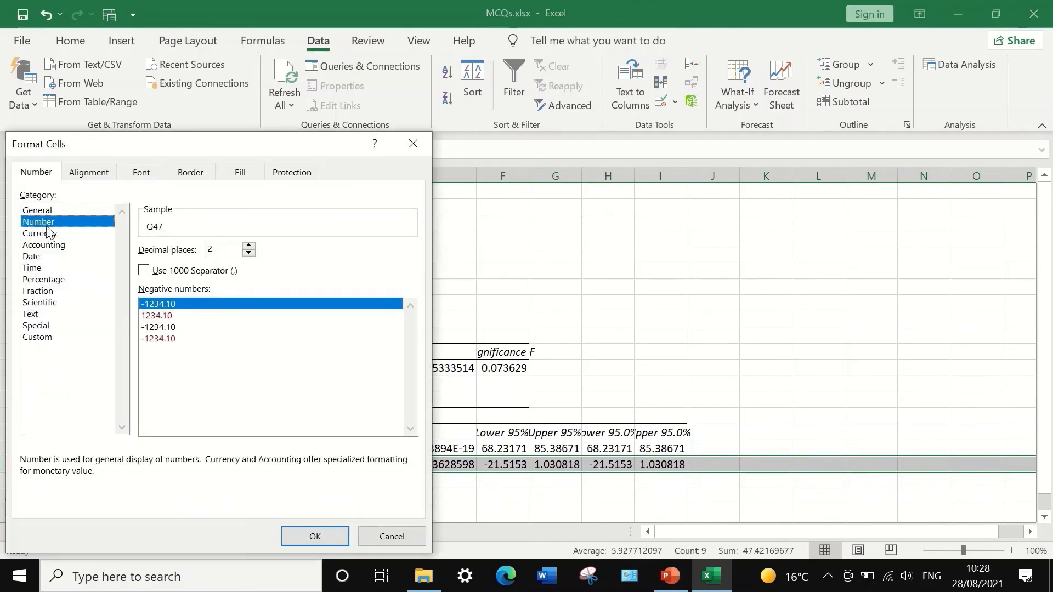
{"action": "left_click", "coordinate": [249, 246]}
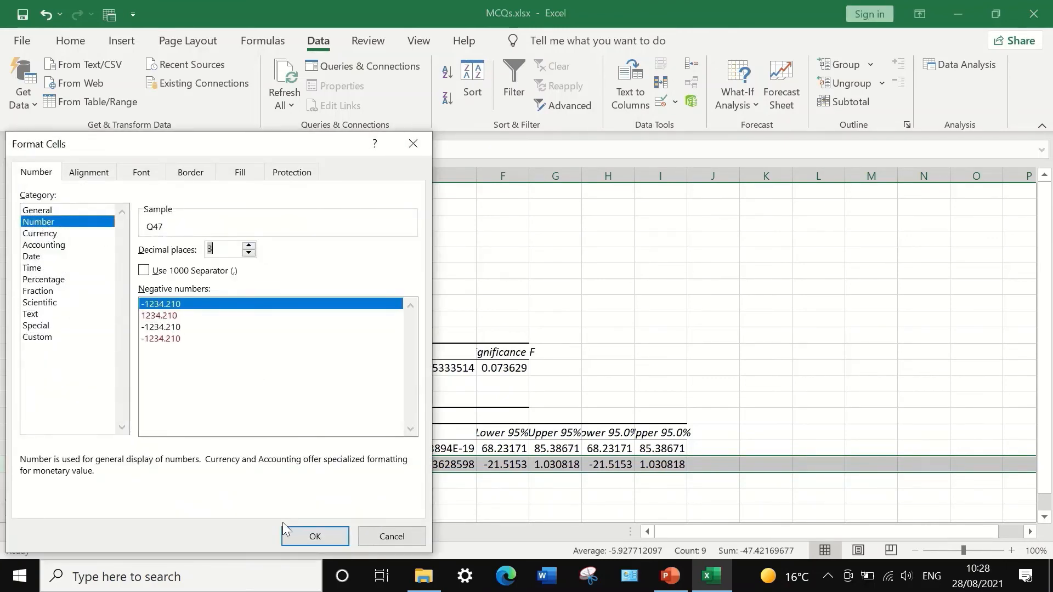
{"action": "left_click", "coordinate": [323, 532]}
Copy the Q47 P-value from cell E18 of the regression output into cell AV3 on Sheet1.
{"action": "left_click", "coordinate": [395, 463]}
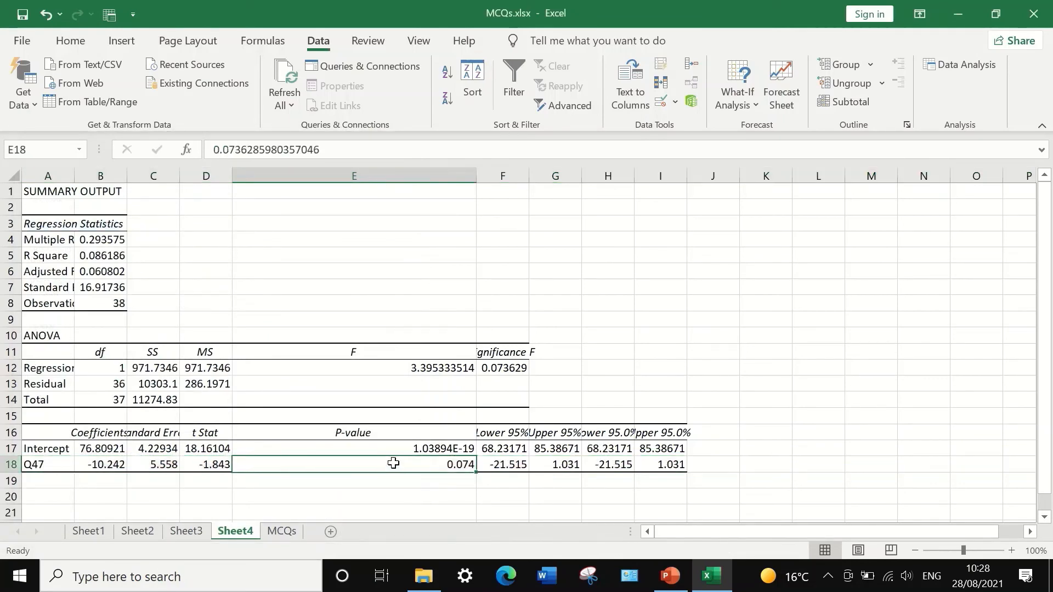
{"action": "key", "text": "ctrl+c"}
{"action": "key", "text": "ctrl+Page_Down"}
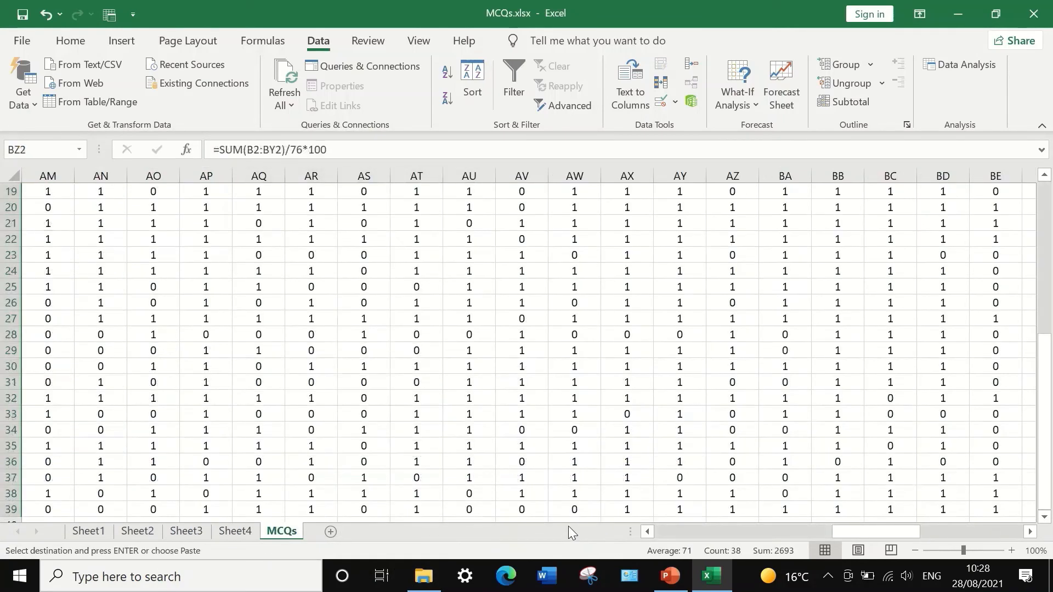
{"action": "scroll", "coordinate": [564, 443], "scroll_direction": "down", "scroll_amount": 8}
{"action": "scroll", "coordinate": [565, 443], "scroll_direction": "up", "scroll_amount": 4}
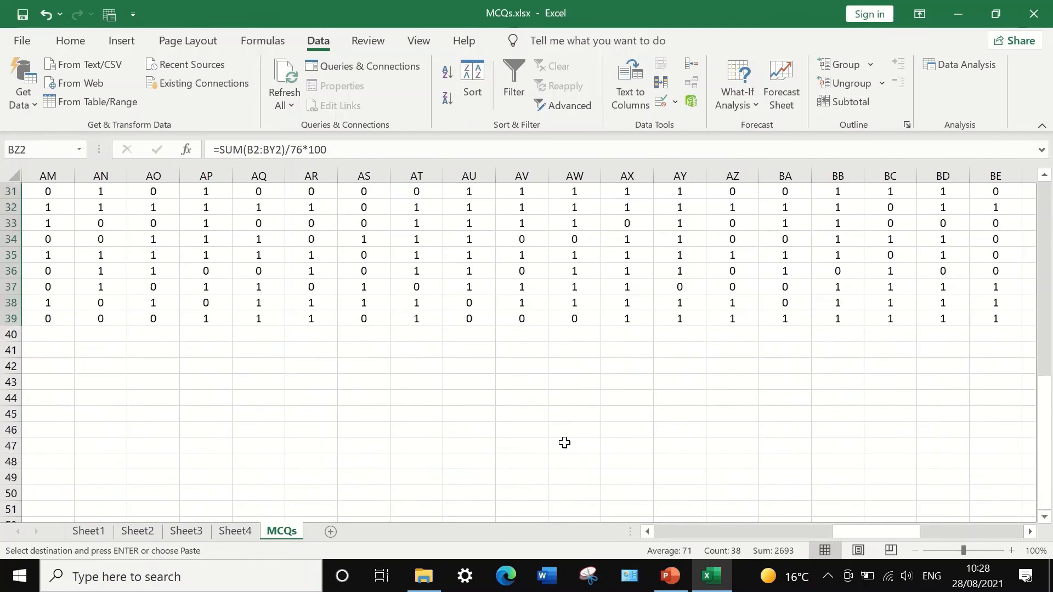
{"action": "left_click", "coordinate": [97, 533]}
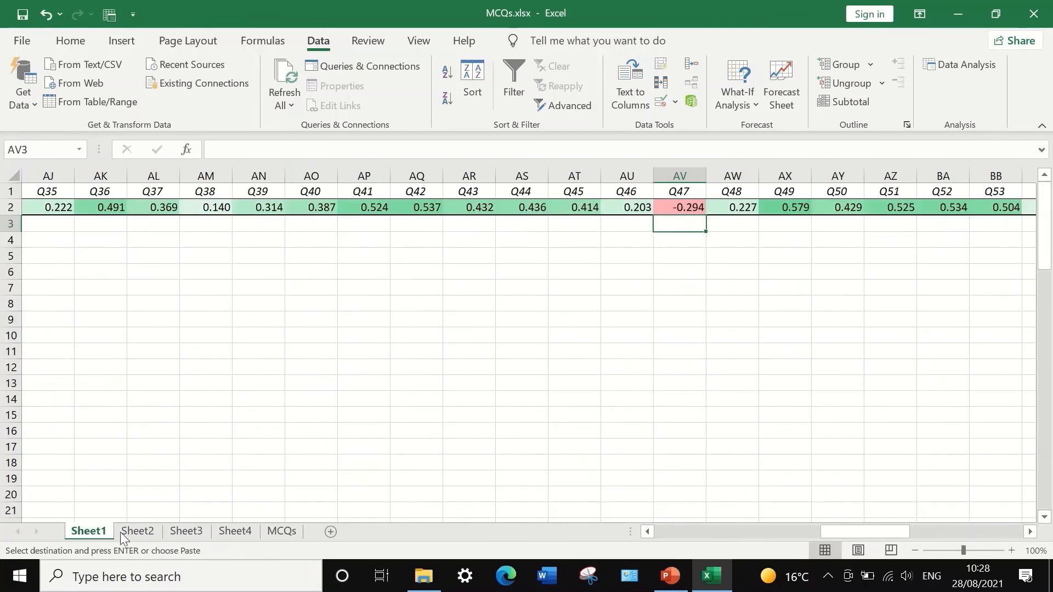
{"action": "right_click", "coordinate": [682, 228]}
{"action": "left_click", "coordinate": [723, 197]}
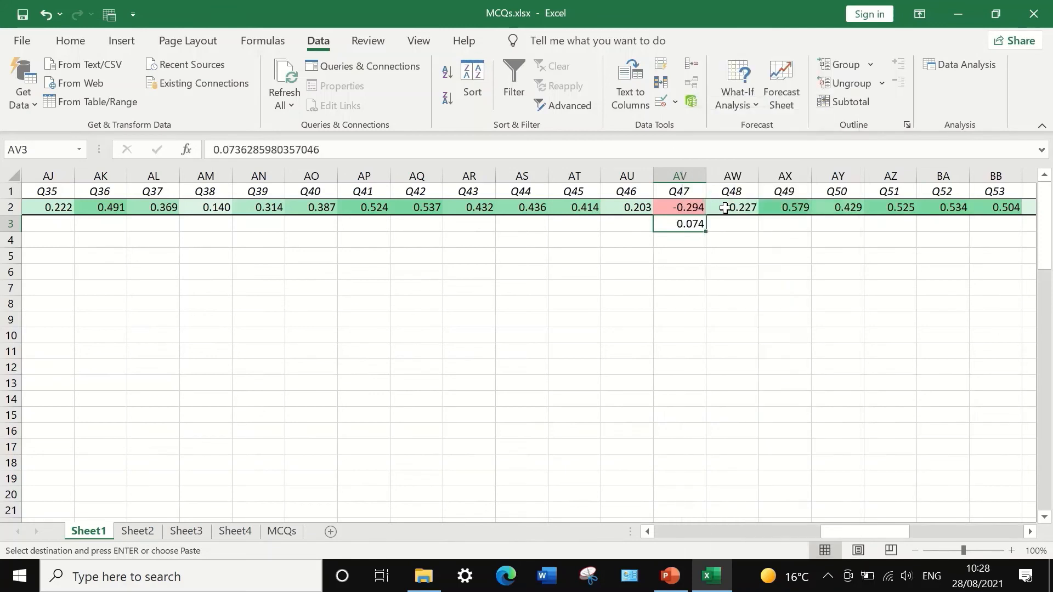
Compare Q47's P-value and point-biserial correlation with the P <0.05 significance note and the Q5 and Q6 values on Sheet1.
{"action": "left_click", "coordinate": [684, 253]}
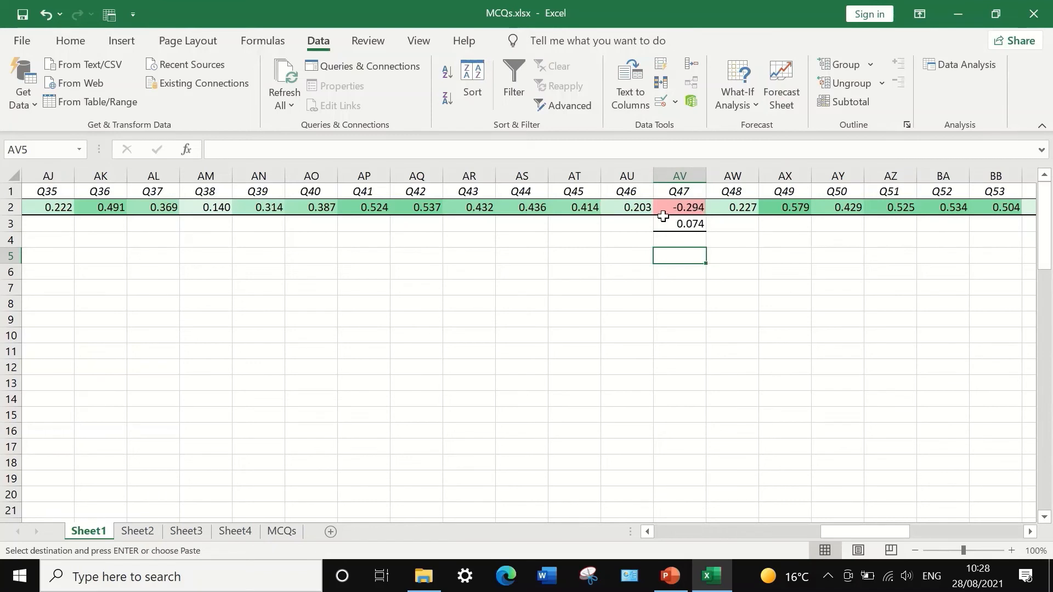
{"action": "left_click", "coordinate": [693, 224]}
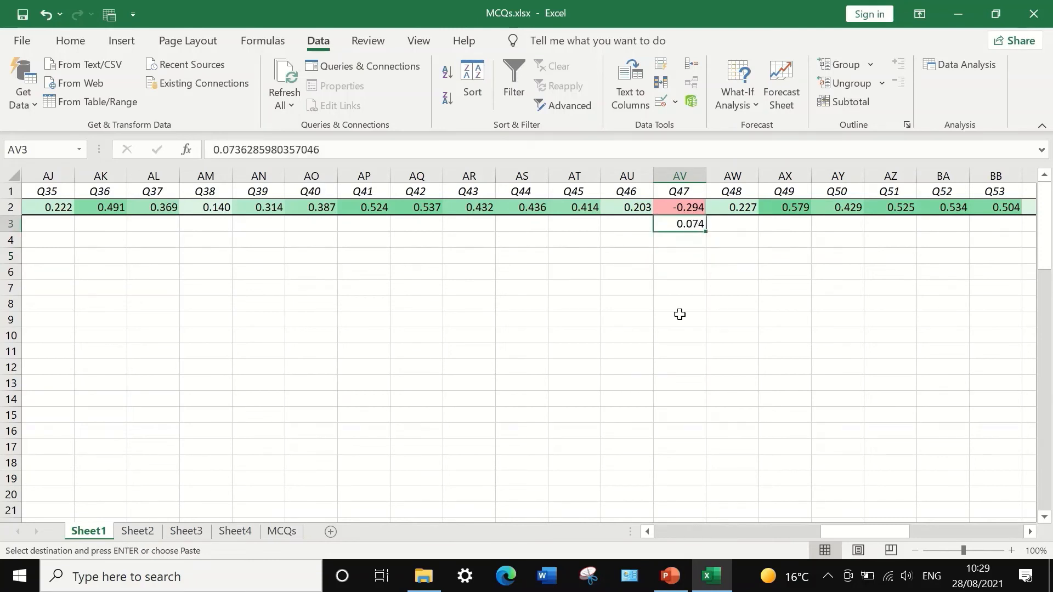
{"action": "left_click_drag", "start_coordinate": [836, 529], "coordinate": [483, 461]}
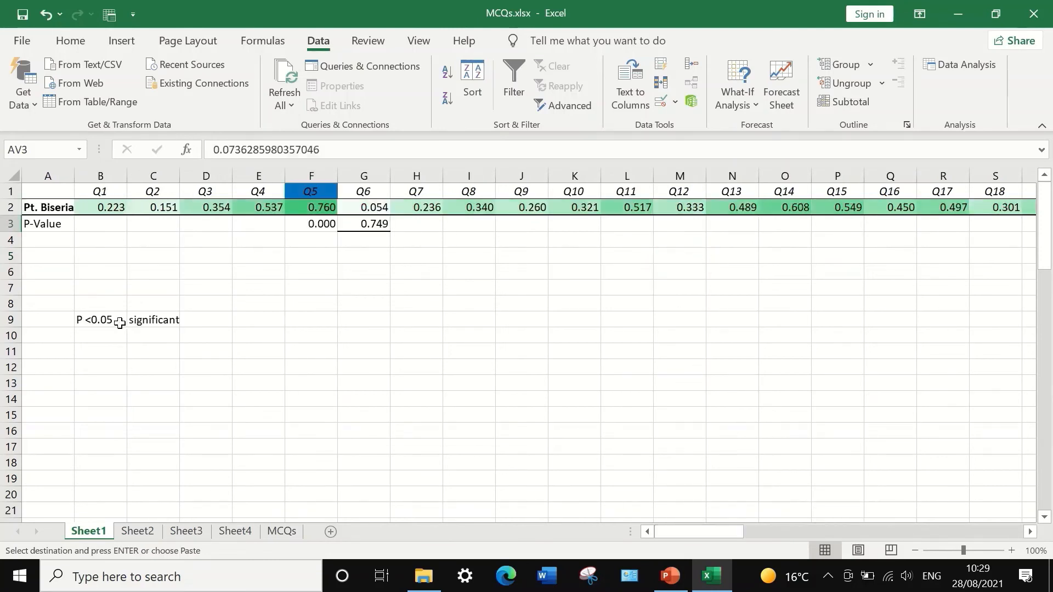
{"action": "left_click_drag", "start_coordinate": [733, 532], "coordinate": [880, 530]}
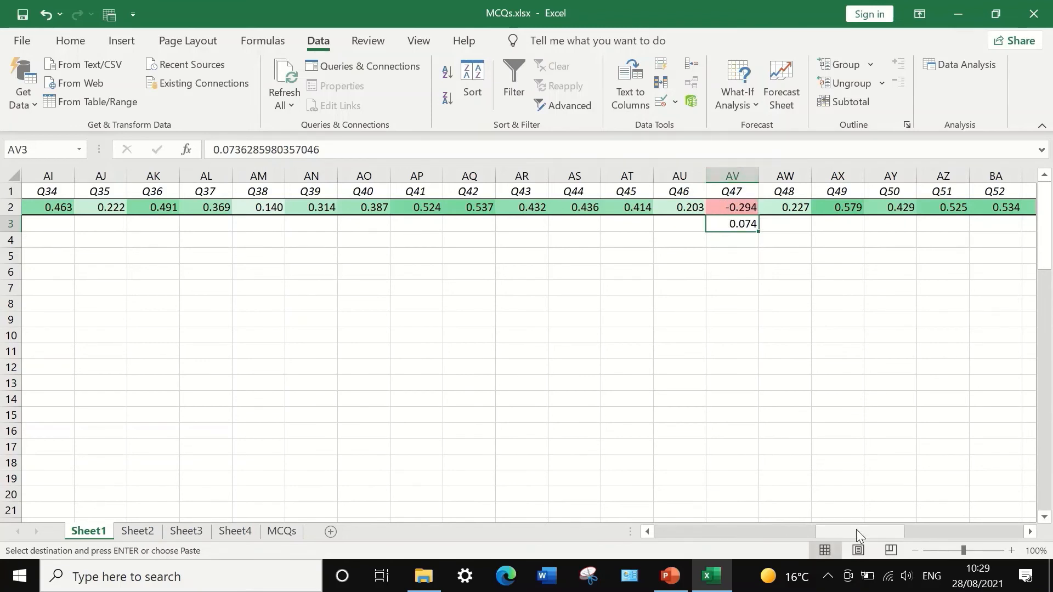
{"action": "left_click_drag", "start_coordinate": [856, 528], "coordinate": [527, 489]}
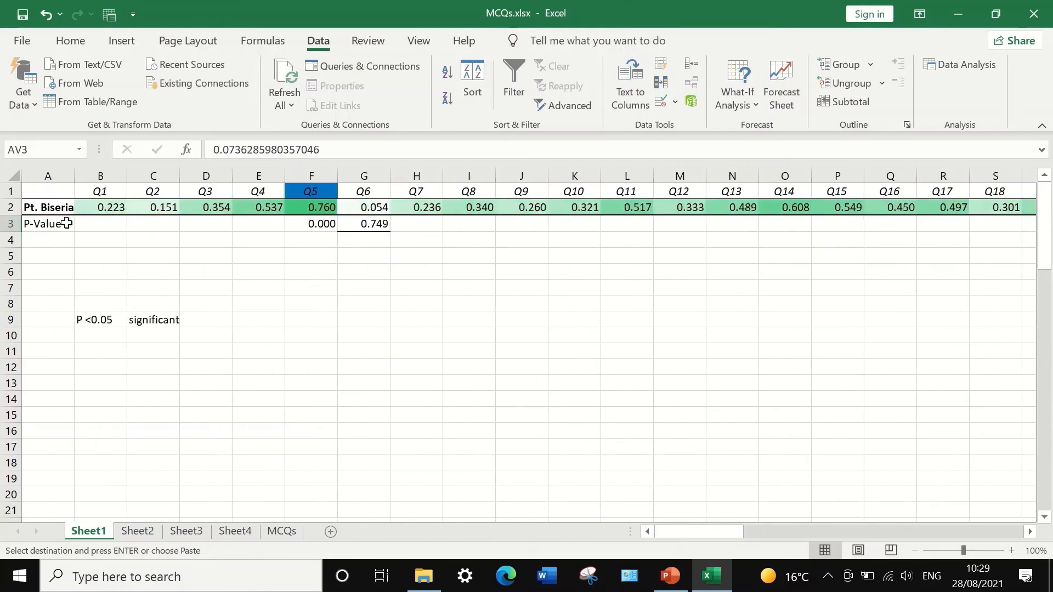
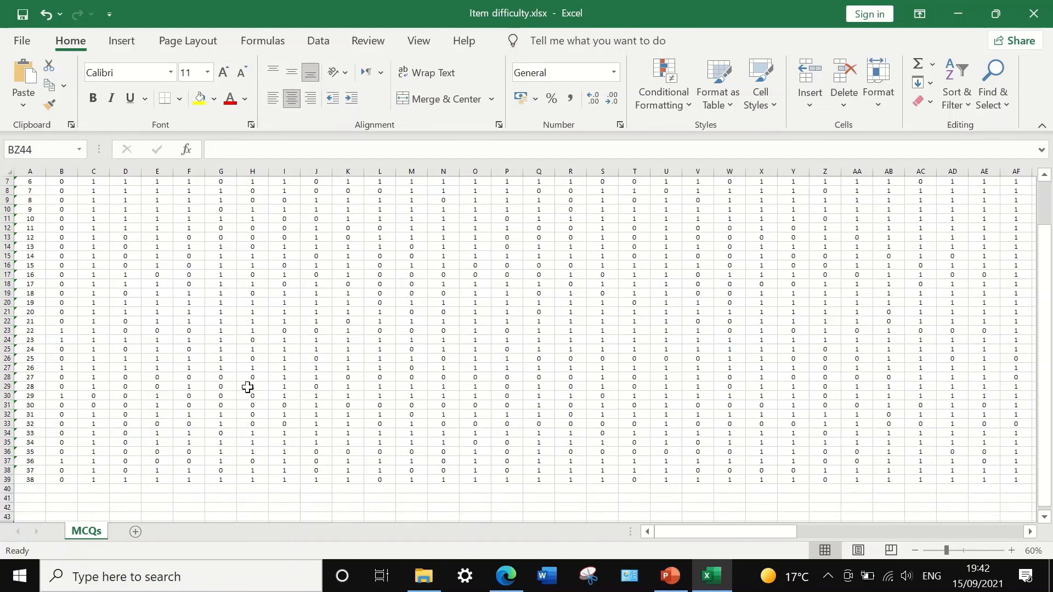
Enter the label P-value in cell A41 below the ID column of the MCQs sheet in Item difficulty.xlsx.
{"action": "scroll", "coordinate": [248, 386], "scroll_direction": "up", "scroll_amount": 1}
{"action": "scroll", "coordinate": [248, 386], "scroll_direction": "down", "scroll_amount": 1}
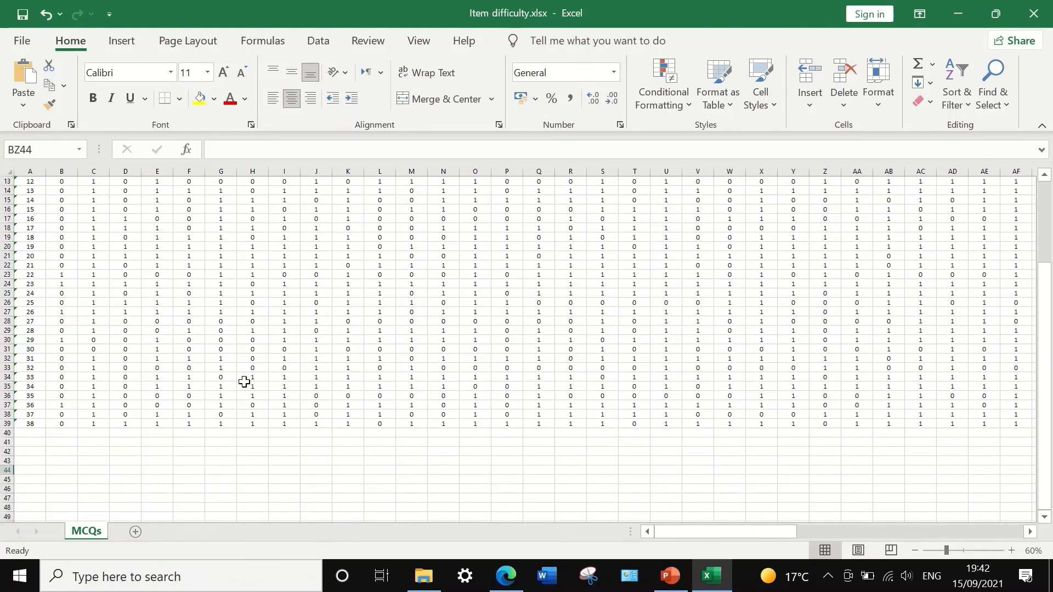
{"action": "scroll", "coordinate": [243, 380], "scroll_direction": "up", "scroll_amount": 2}
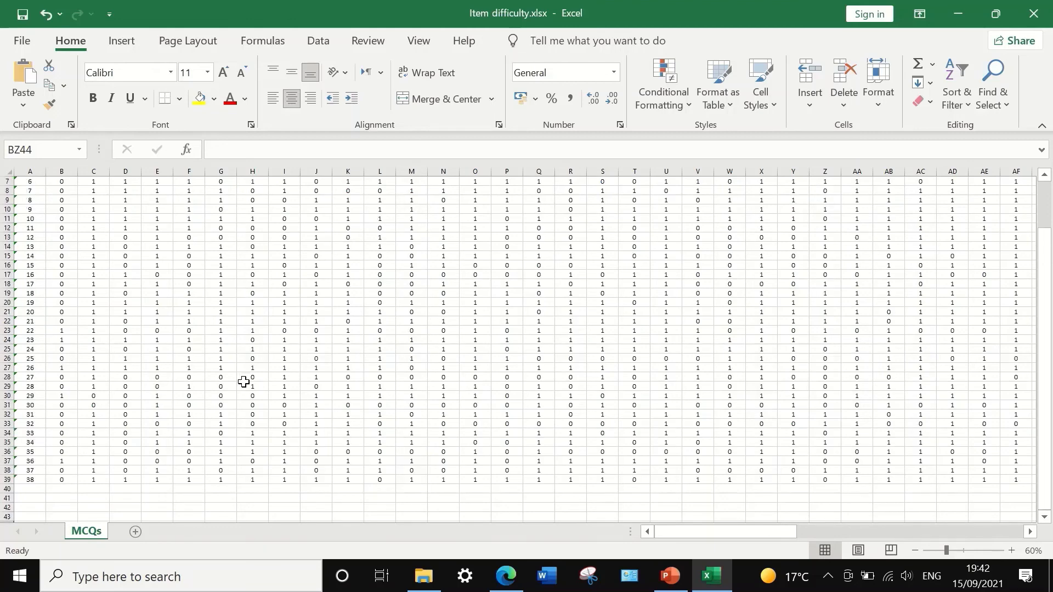
{"action": "scroll", "coordinate": [244, 383], "scroll_direction": "up", "scroll_amount": 2}
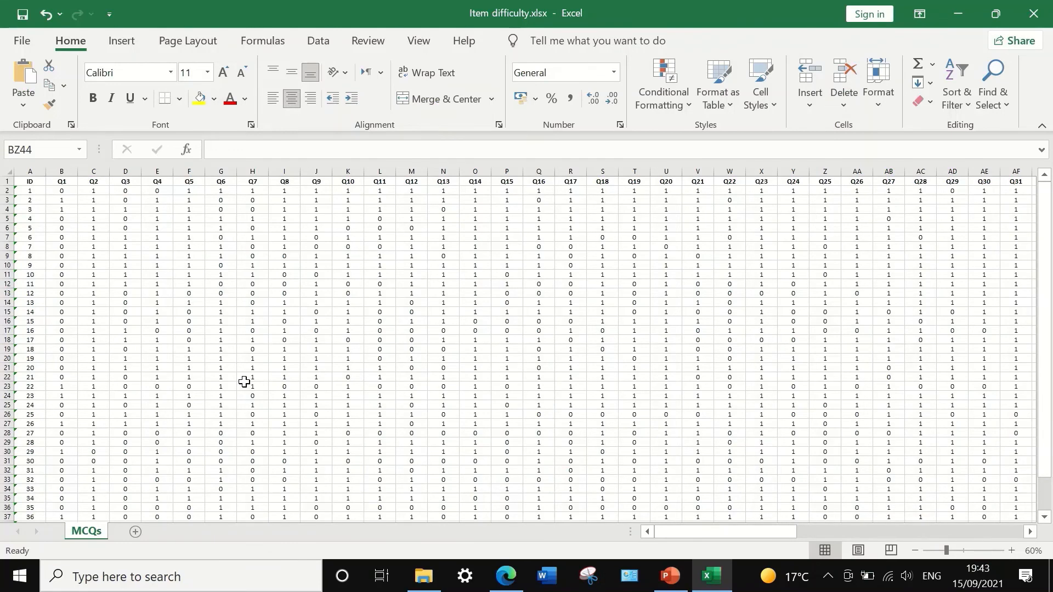
{"action": "scroll", "coordinate": [258, 419], "scroll_direction": "down", "scroll_amount": 2}
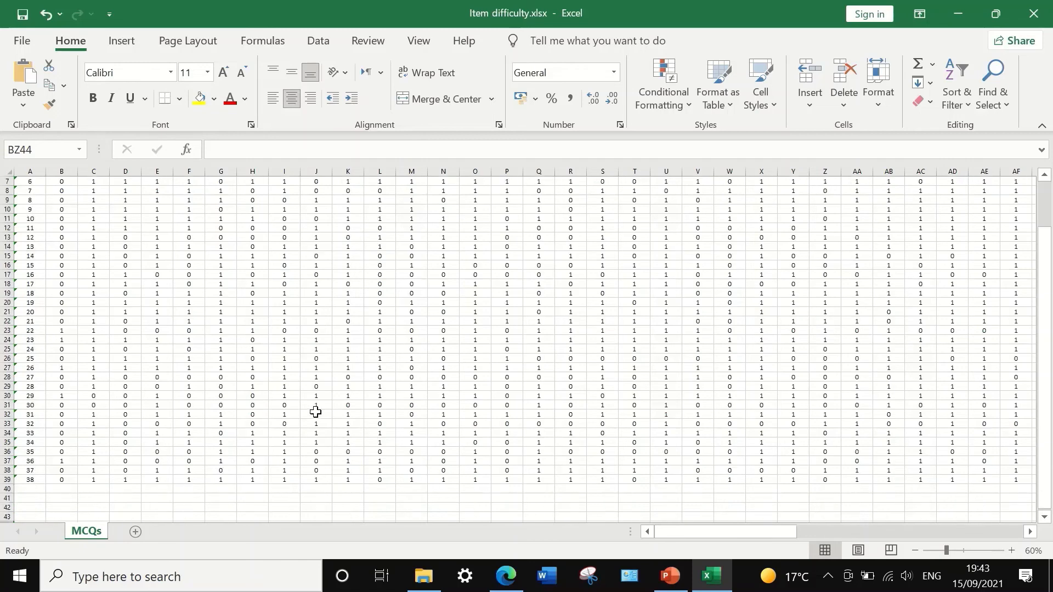
{"action": "scroll", "coordinate": [347, 411], "scroll_direction": "down", "scroll_amount": 2}
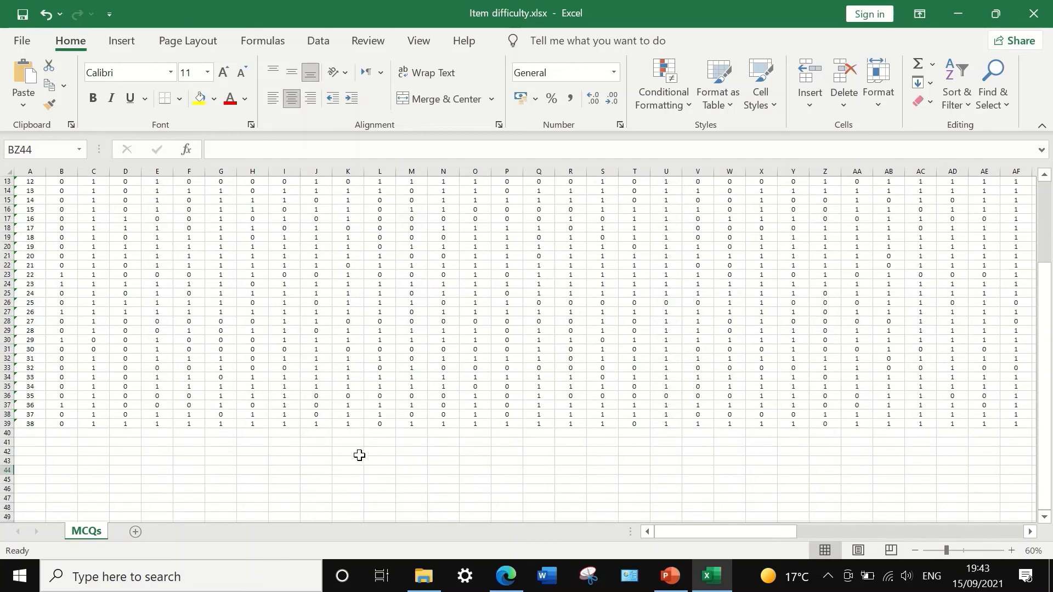
{"action": "left_click", "coordinate": [22, 442]}
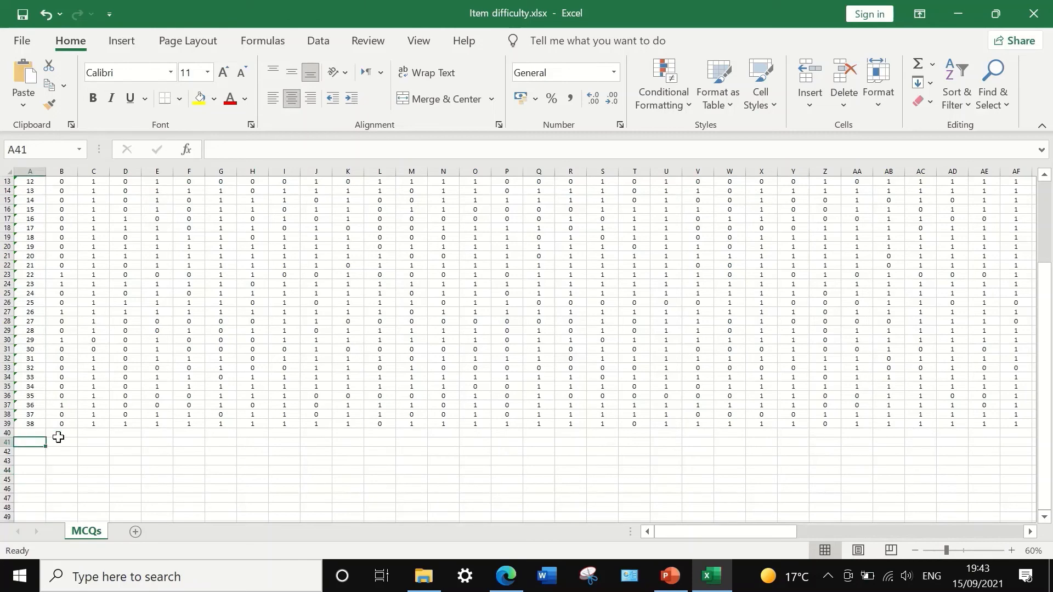
{"action": "type", "text": "P"}
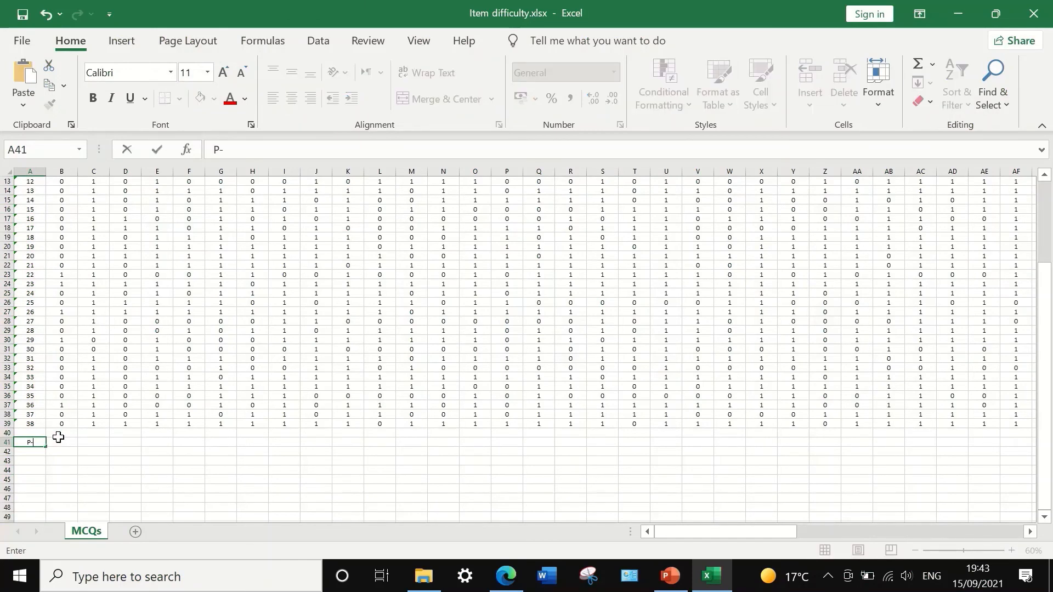
{"action": "type", "text": "-value"}
Start a SUM formula in cell B41 that adds the Q1 scores in B2:B39.
{"action": "left_click", "coordinate": [66, 446]}
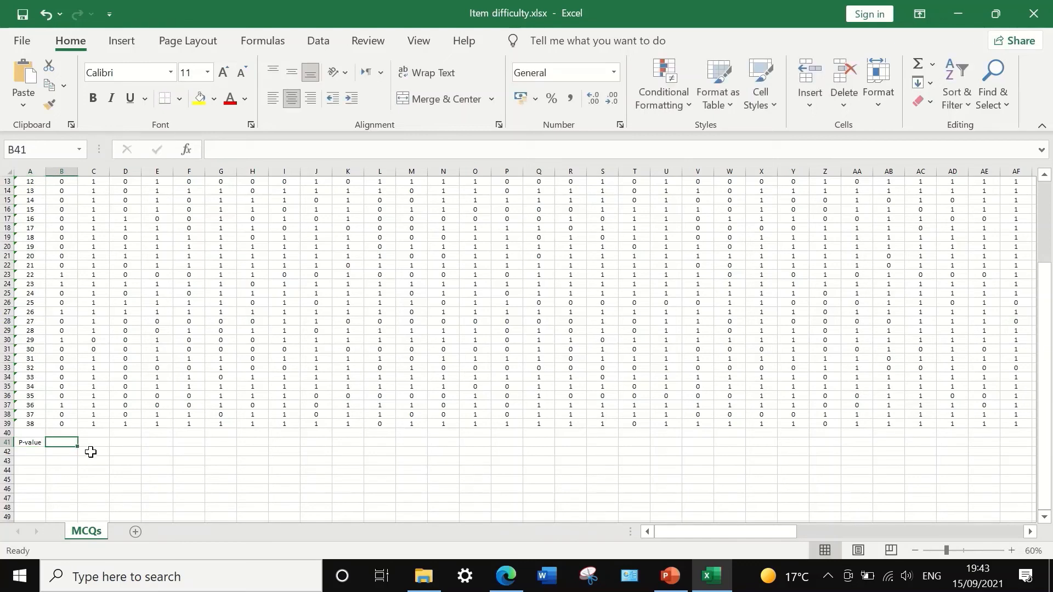
{"action": "type", "text": "="}
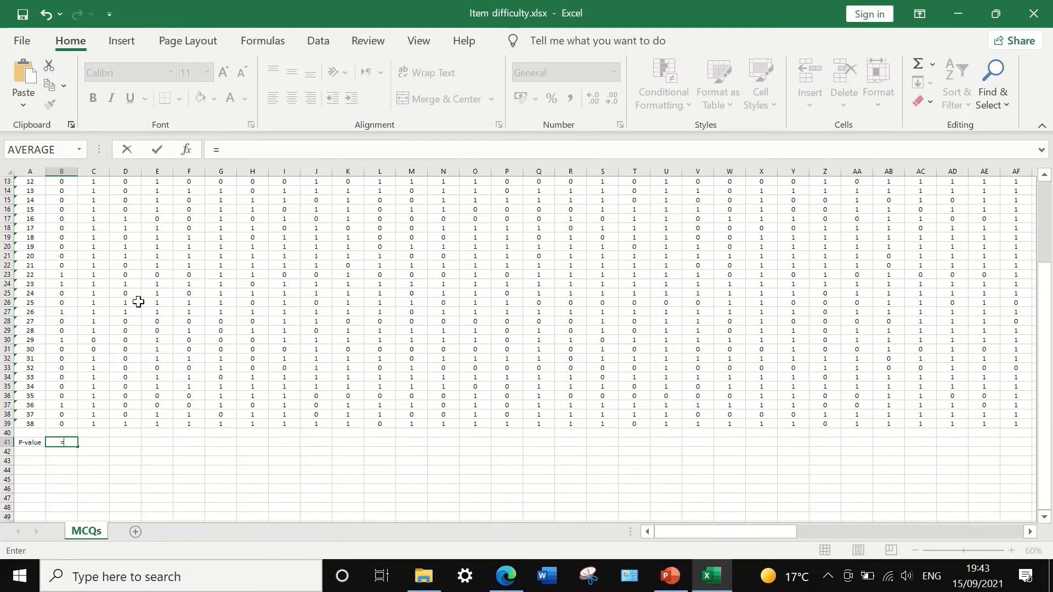
{"action": "type", "text": "sum"}
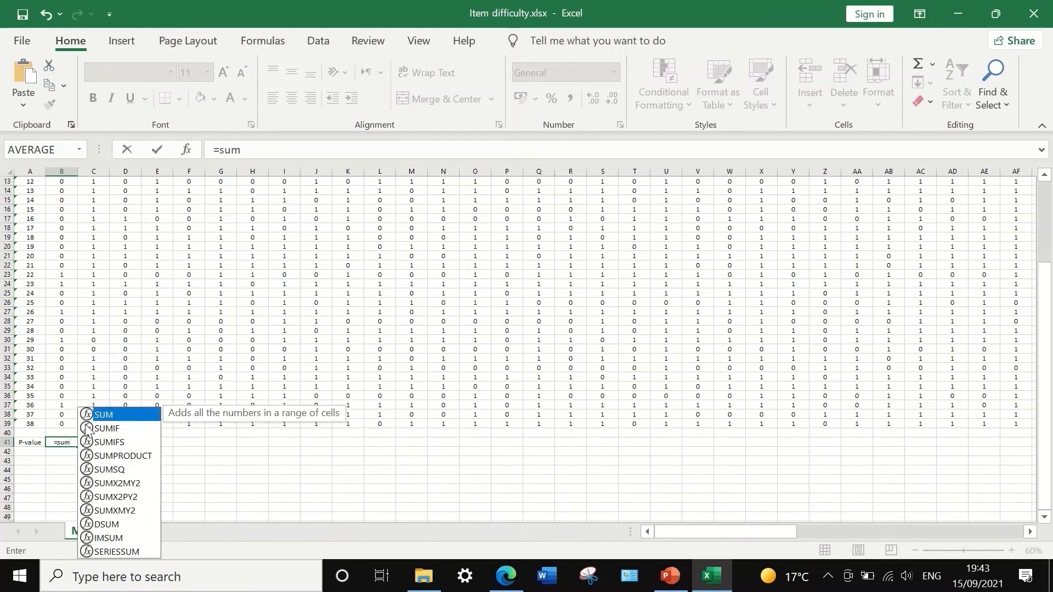
{"action": "double_click", "coordinate": [111, 415]}
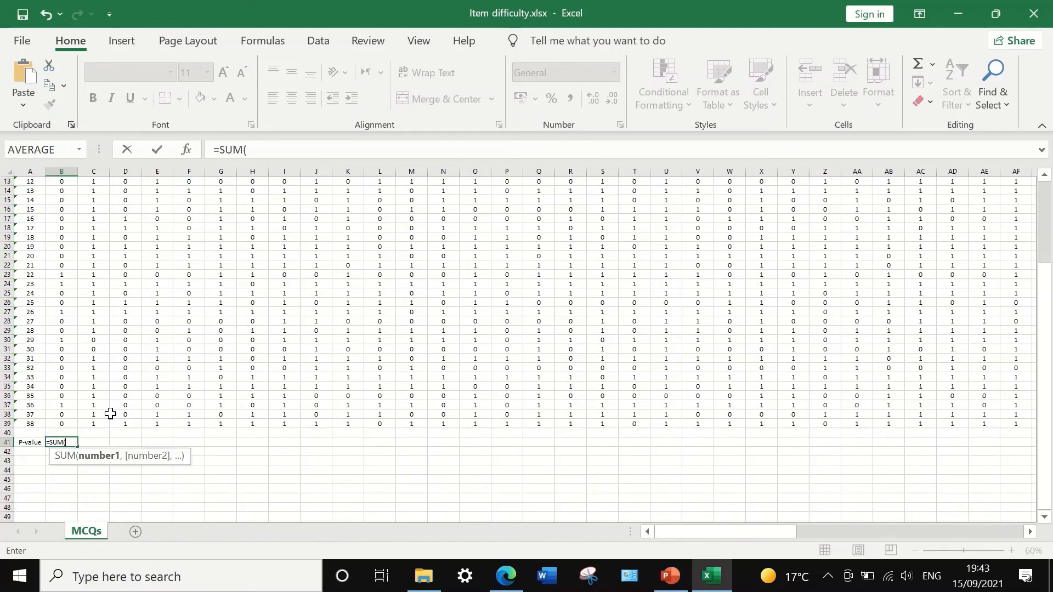
{"action": "left_click_drag", "start_coordinate": [69, 423], "coordinate": [52, 191]}
{"action": "scroll", "coordinate": [62, 326], "scroll_direction": "down", "scroll_amount": 4}
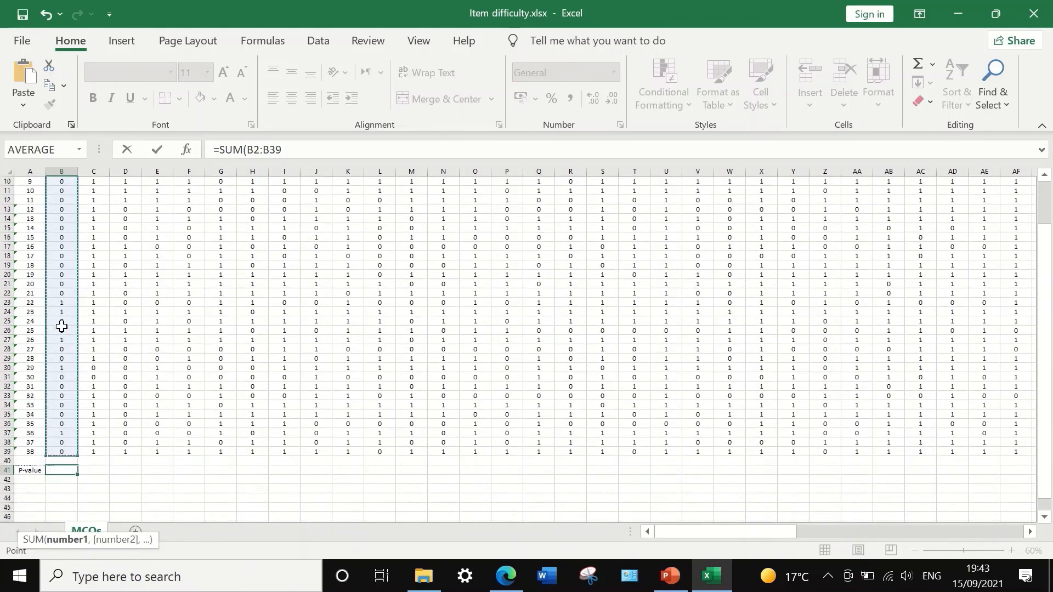
{"action": "scroll", "coordinate": [64, 334], "scroll_direction": "up", "scroll_amount": 2}
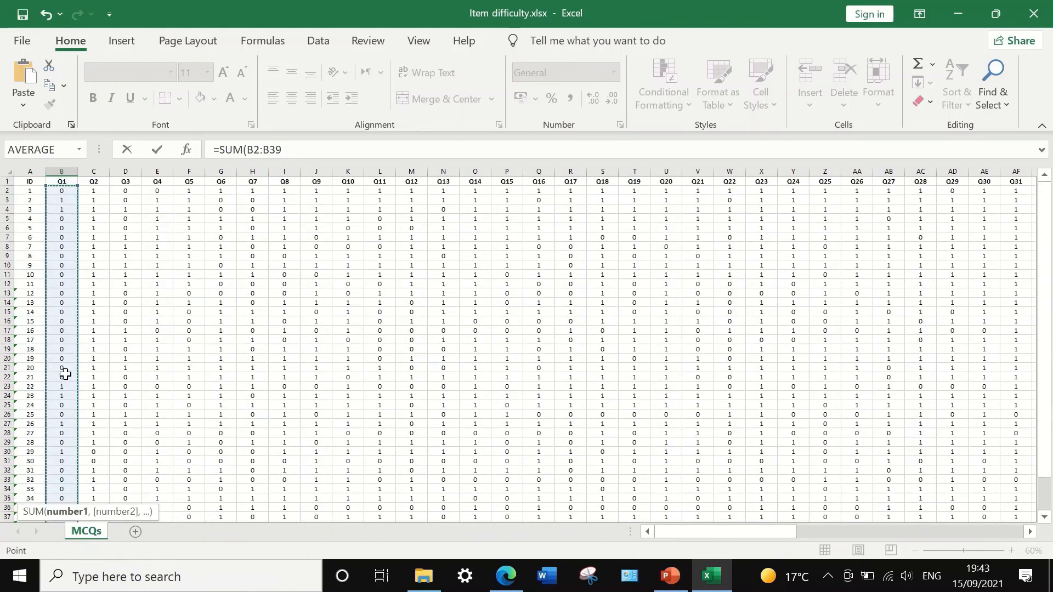
{"action": "scroll", "coordinate": [66, 376], "scroll_direction": "up", "scroll_amount": 1}
{"action": "scroll", "coordinate": [65, 373], "scroll_direction": "down", "scroll_amount": 1}
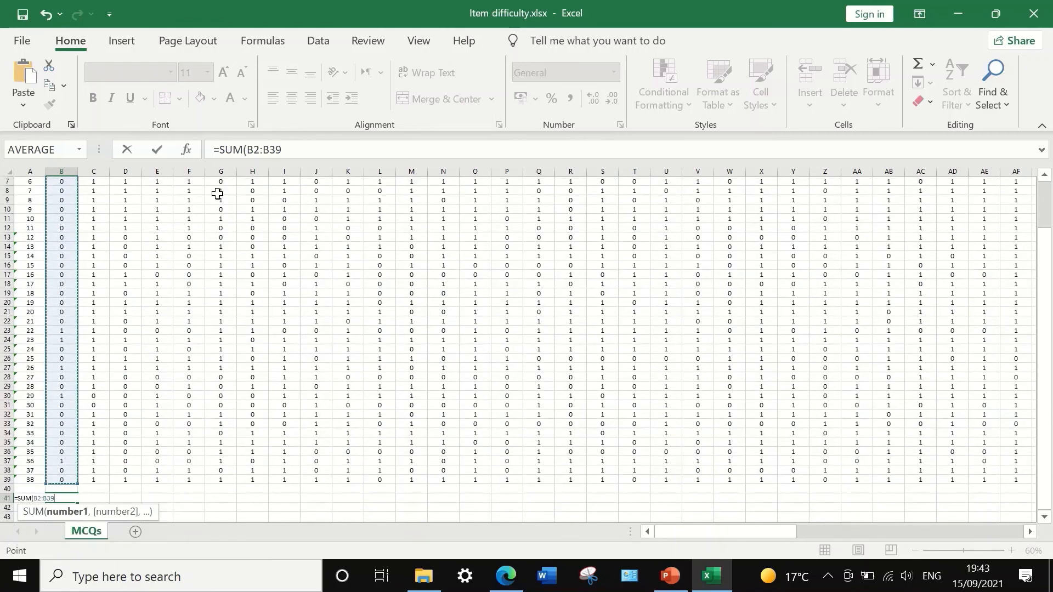
Complete the Q1 P-value formula in B41 as =(SUM(B2:B39))/38.
{"action": "left_click", "coordinate": [288, 150]}
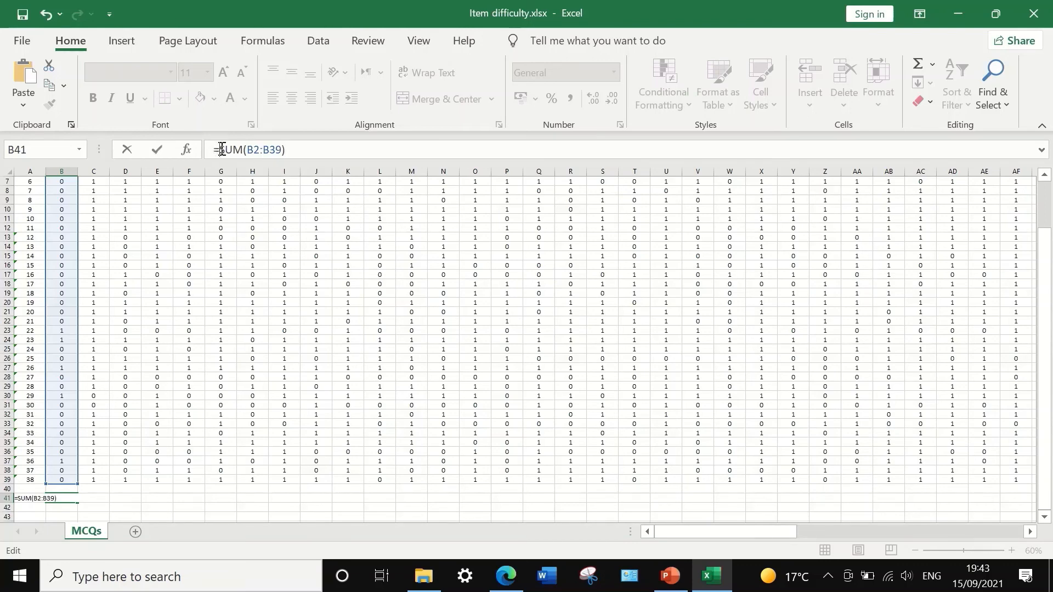
{"action": "type", "text": "("}
{"action": "left_click", "coordinate": [307, 147]}
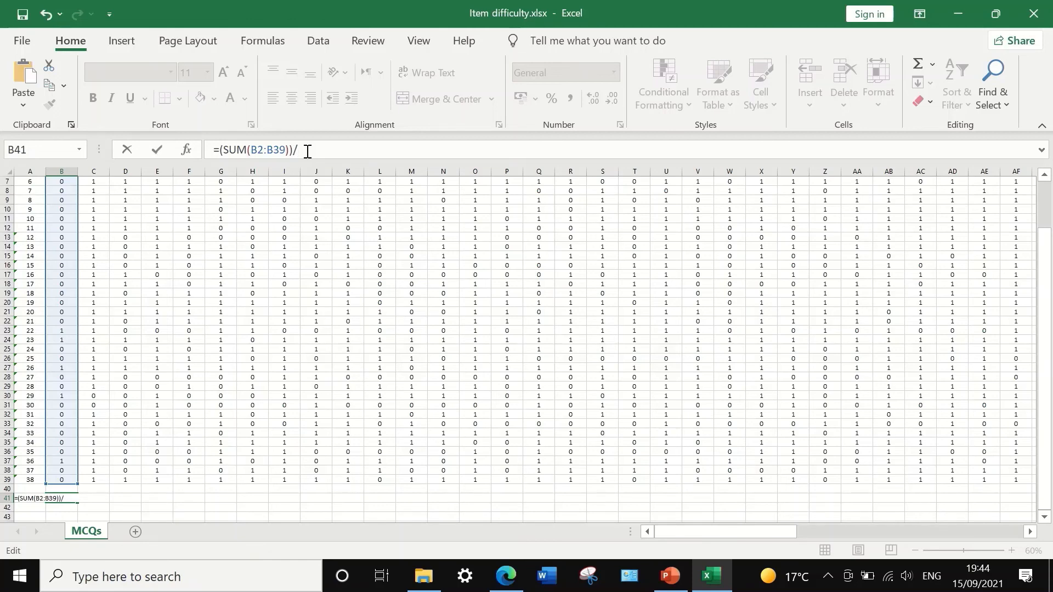
{"action": "type", "text": "8"}
{"action": "scroll", "coordinate": [87, 383], "scroll_direction": "down", "scroll_amount": 4}
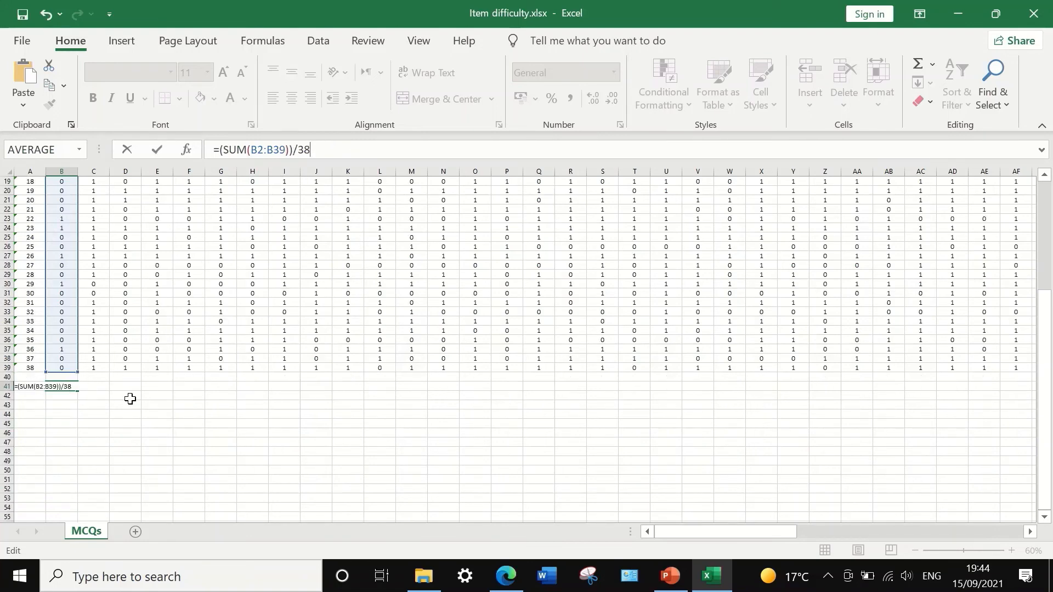
{"action": "key", "text": "Return"}
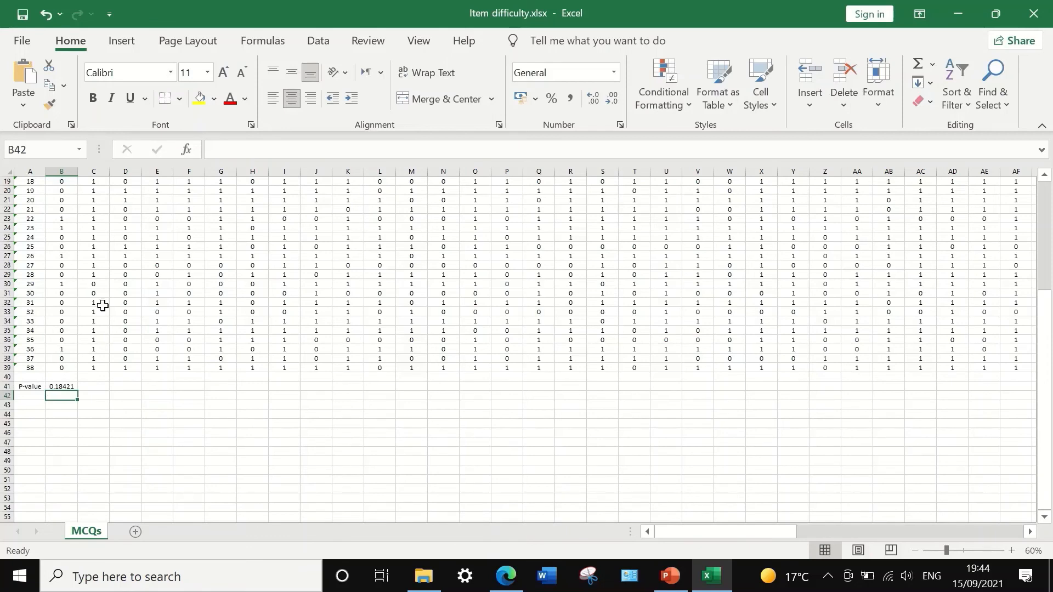
Format the Q1 P-value in cell B41 as Number with two decimal places.
{"action": "left_click", "coordinate": [64, 387]}
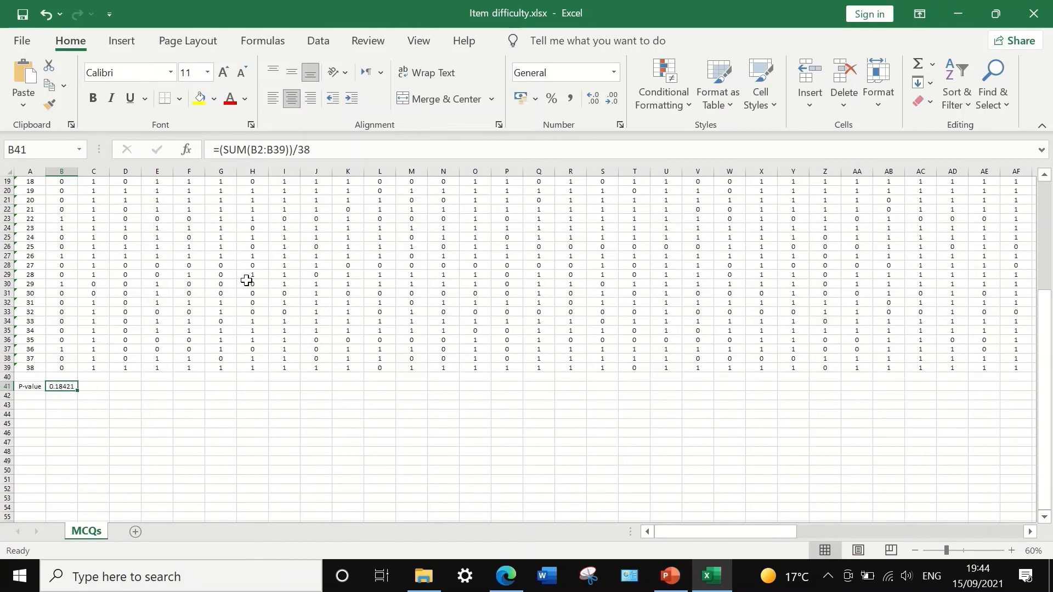
{"action": "left_click", "coordinate": [613, 100]}
{"action": "left_click", "coordinate": [614, 100]}
{"action": "left_click", "coordinate": [613, 99]}
Fill the P-value formula from B41 across row 41 to column BY for all remaining questions.
{"action": "left_click_drag", "start_coordinate": [79, 391], "coordinate": [170, 386]}
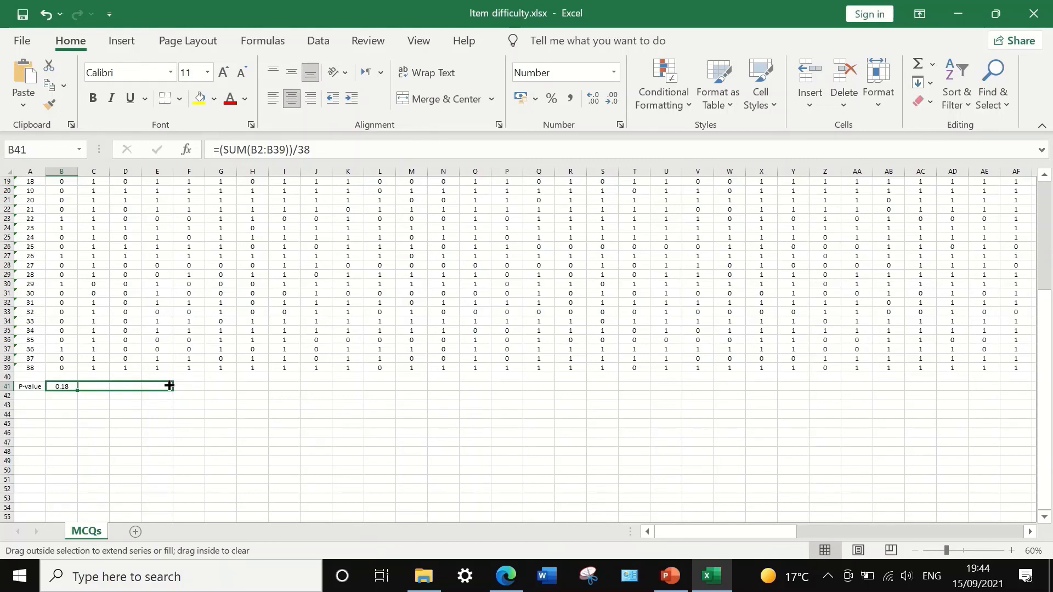
{"action": "left_click_drag", "start_coordinate": [169, 385], "coordinate": [904, 394]}
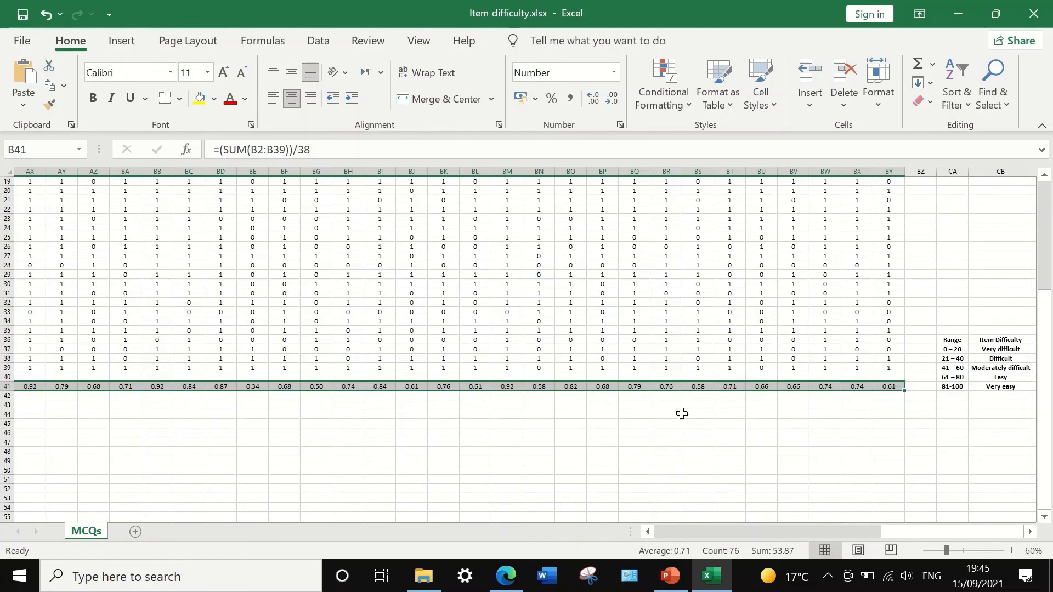
{"action": "left_click_drag", "start_coordinate": [947, 531], "coordinate": [695, 527]}
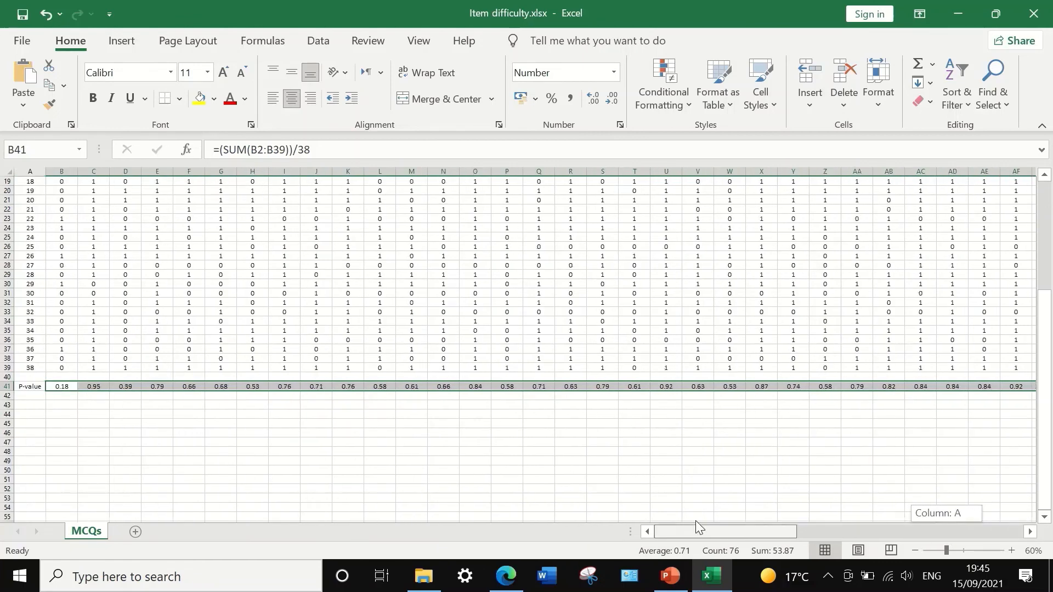
{"action": "left_click_drag", "start_coordinate": [595, 514], "coordinate": [586, 511]}
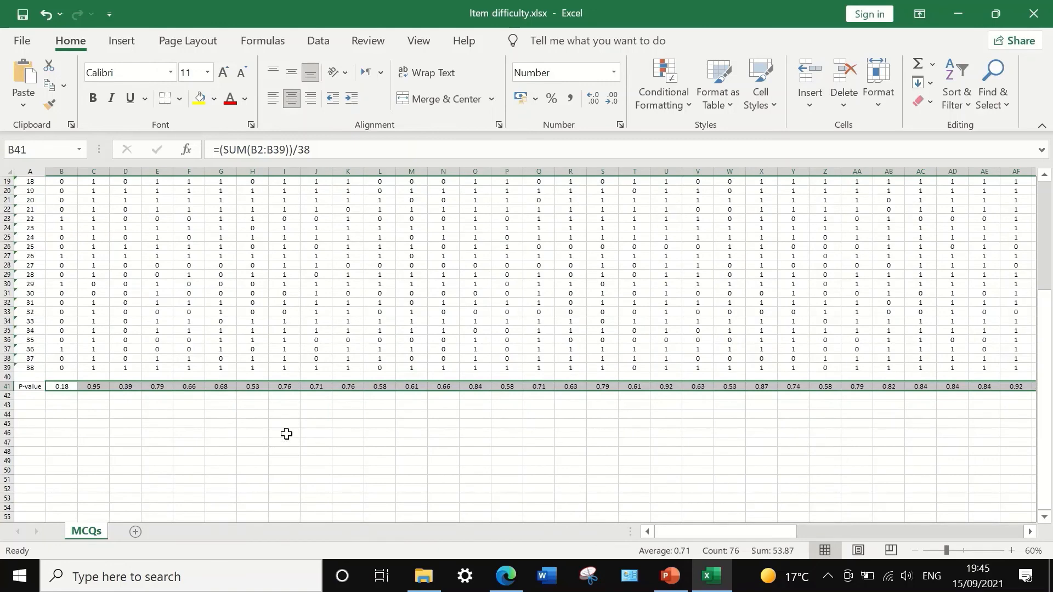
{"action": "left_click", "coordinate": [199, 414]}
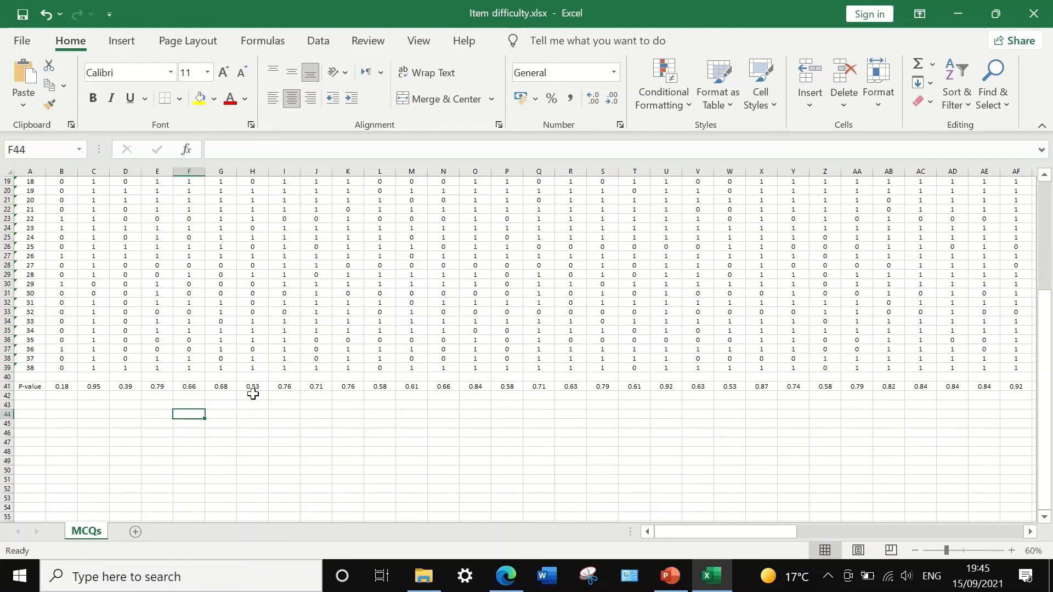
Set up a conditional formatting rule on row 41 that formats only cells with values between .4 and .66.
{"action": "left_click", "coordinate": [7, 386]}
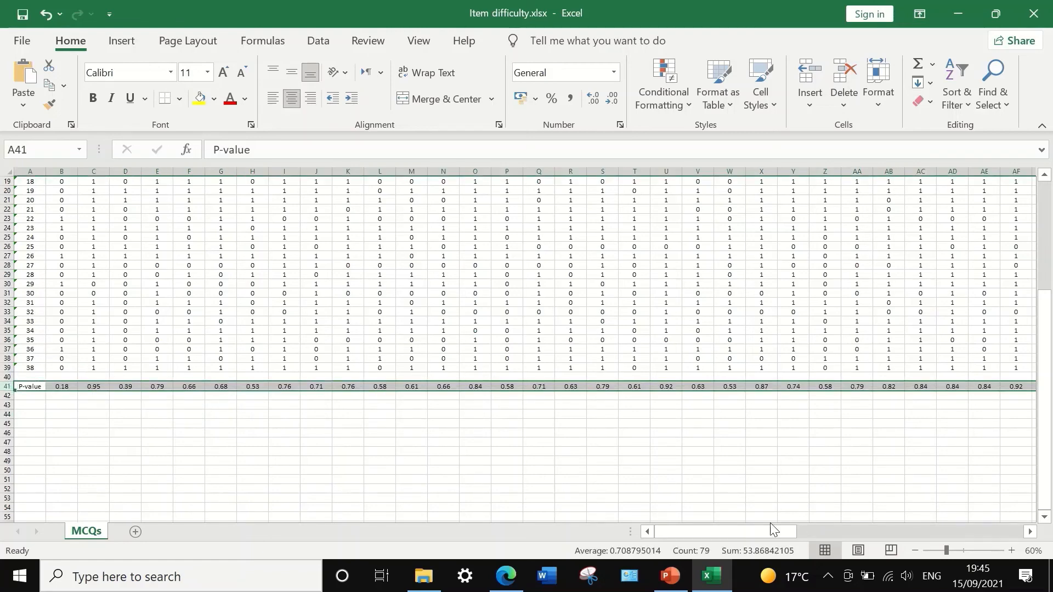
{"action": "left_click_drag", "start_coordinate": [772, 530], "coordinate": [999, 514]}
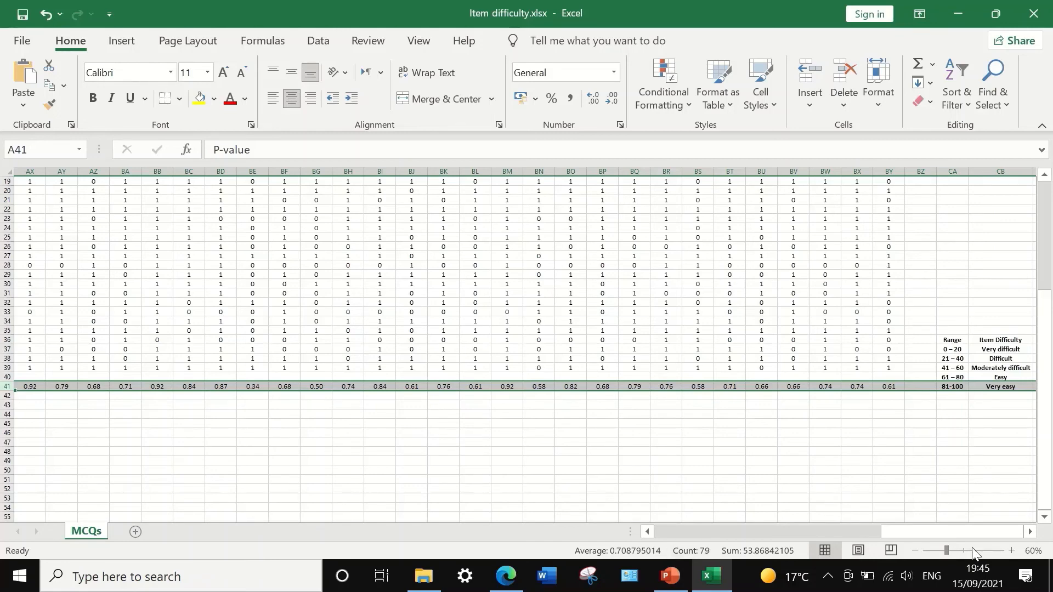
{"action": "left_click_drag", "start_coordinate": [947, 533], "coordinate": [699, 508]}
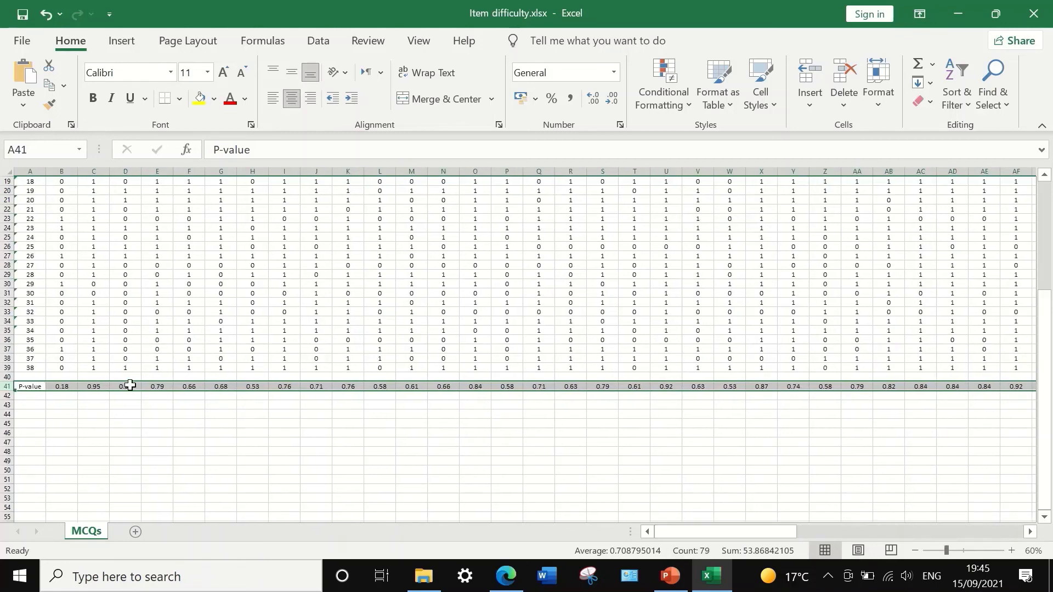
{"action": "left_click", "coordinate": [10, 388]}
{"action": "mouse_move", "coordinate": [472, 7]}
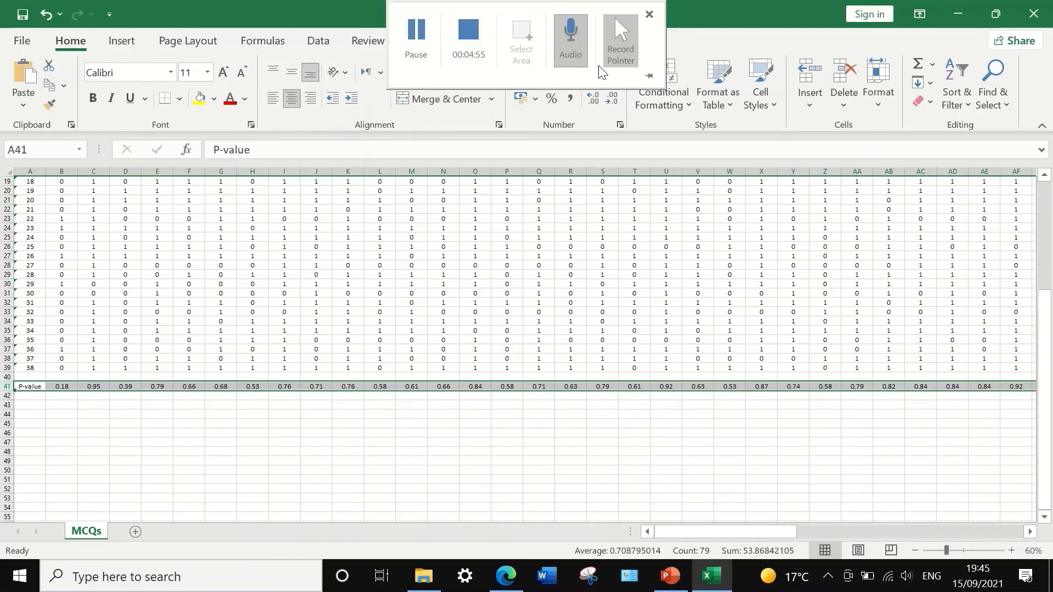
{"action": "left_click", "coordinate": [666, 104]}
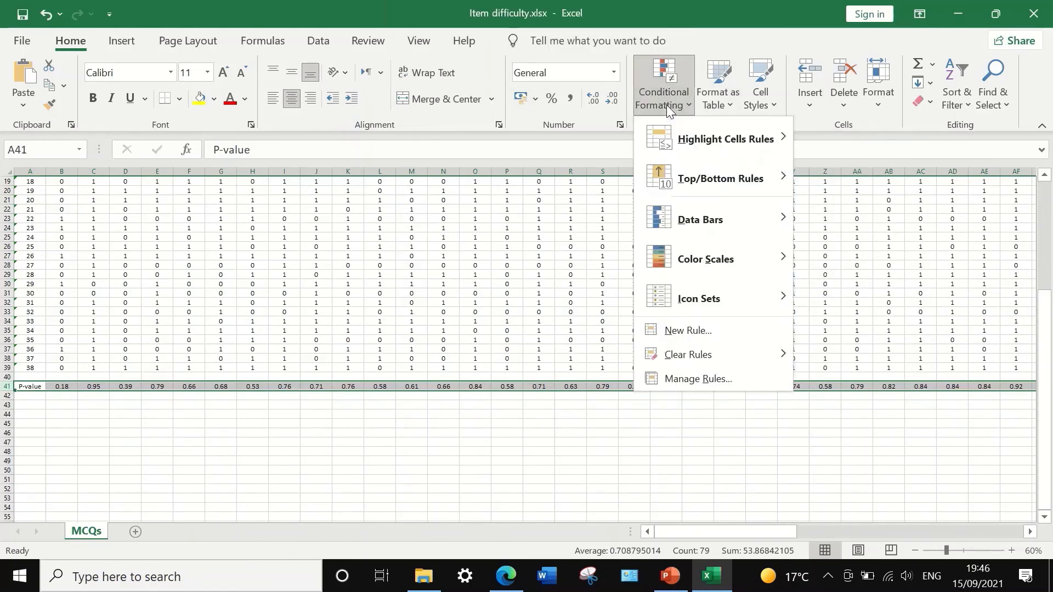
{"action": "left_click", "coordinate": [696, 331]}
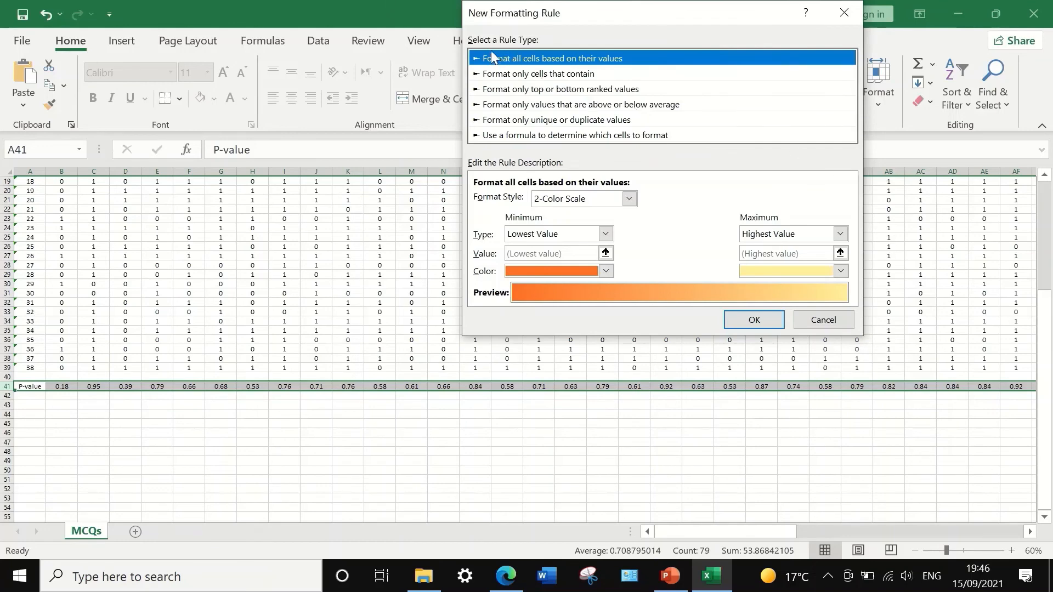
{"action": "left_click", "coordinate": [522, 77]}
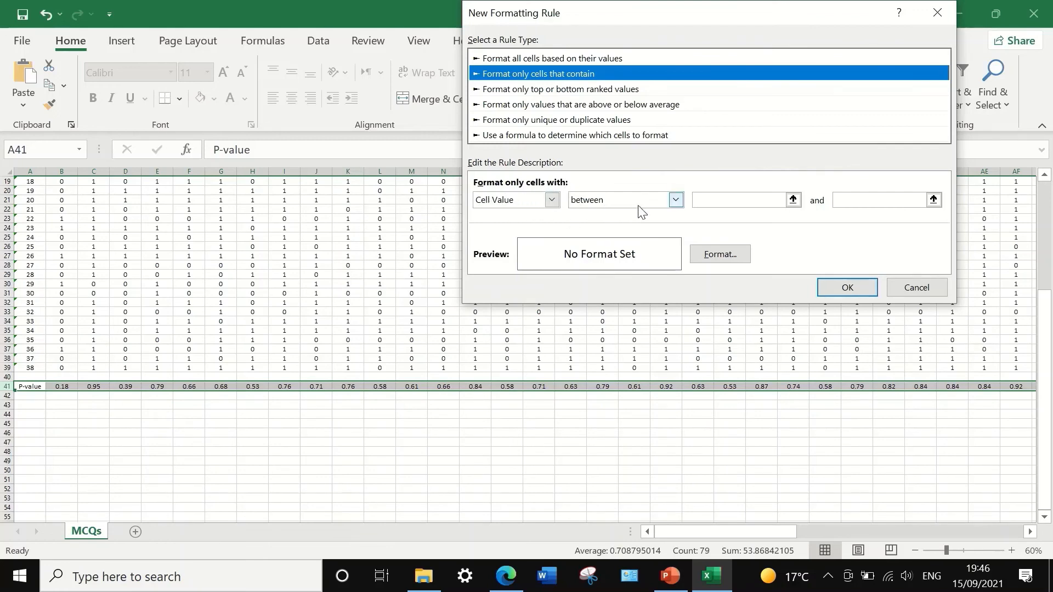
{"action": "left_click", "coordinate": [721, 205]}
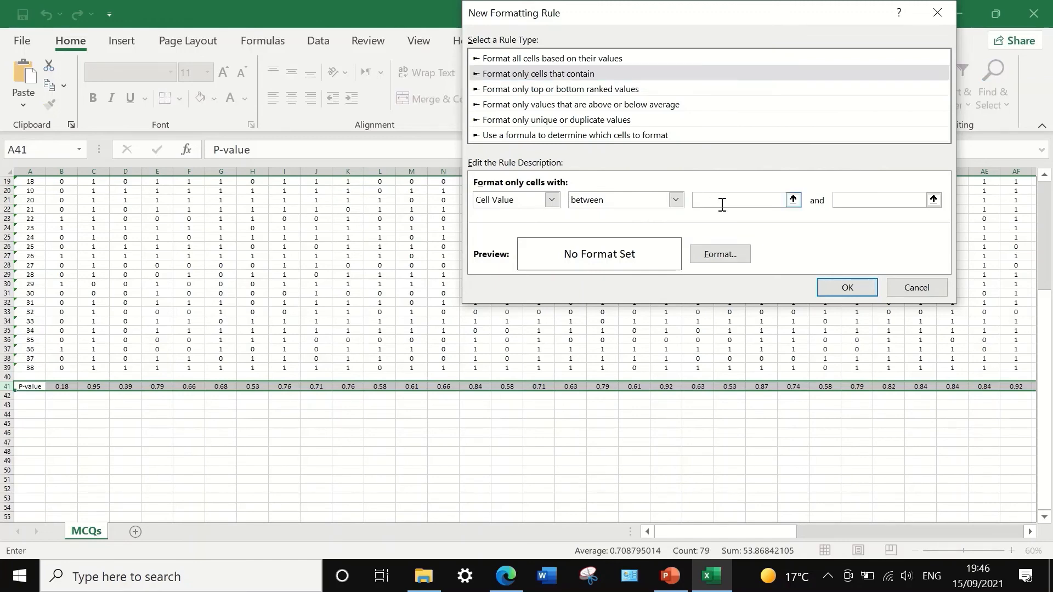
{"action": "type", "text": ".4"}
{"action": "left_click", "coordinate": [858, 198]}
{"action": "type", "text": ".66"}
{"action": "left_click_drag", "start_coordinate": [767, 25], "coordinate": [731, 33]}
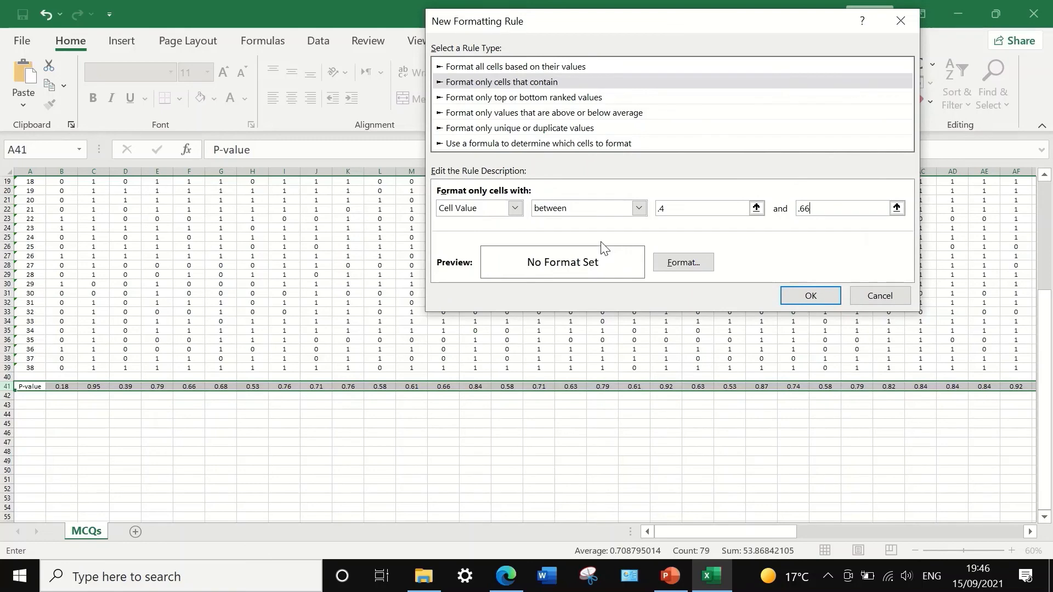
Give the .4 to .66 rule a green fill and apply it to the P-value row.
{"action": "left_click", "coordinate": [680, 266]}
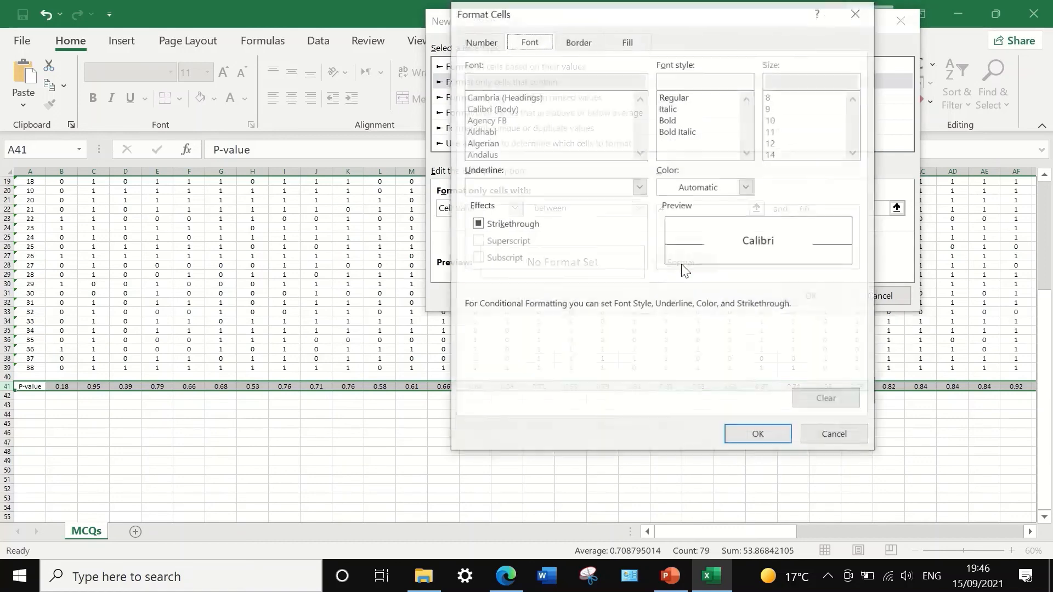
{"action": "left_click", "coordinate": [625, 41]}
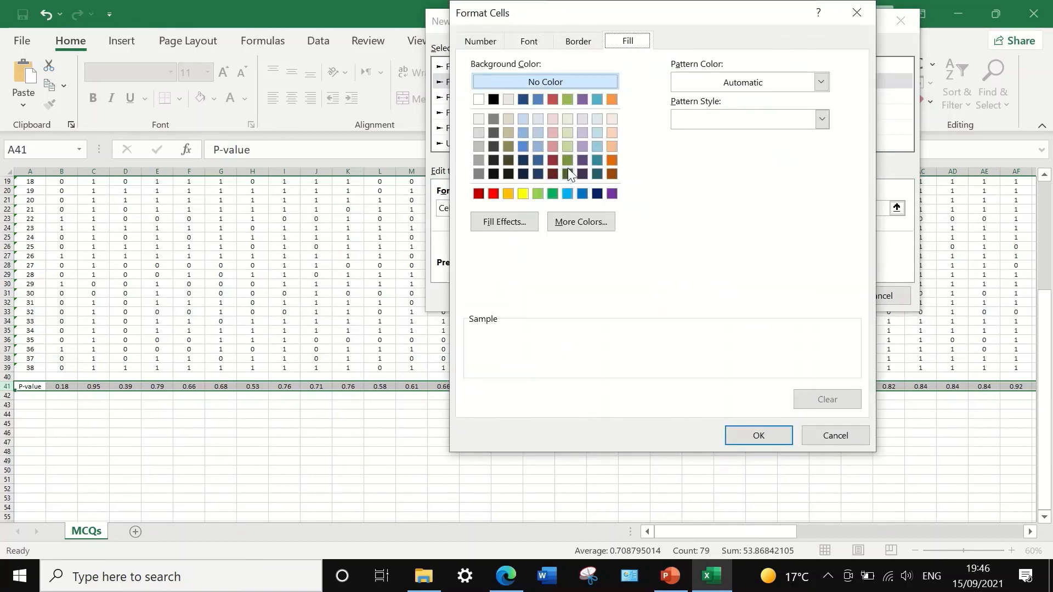
{"action": "left_click", "coordinate": [553, 193]}
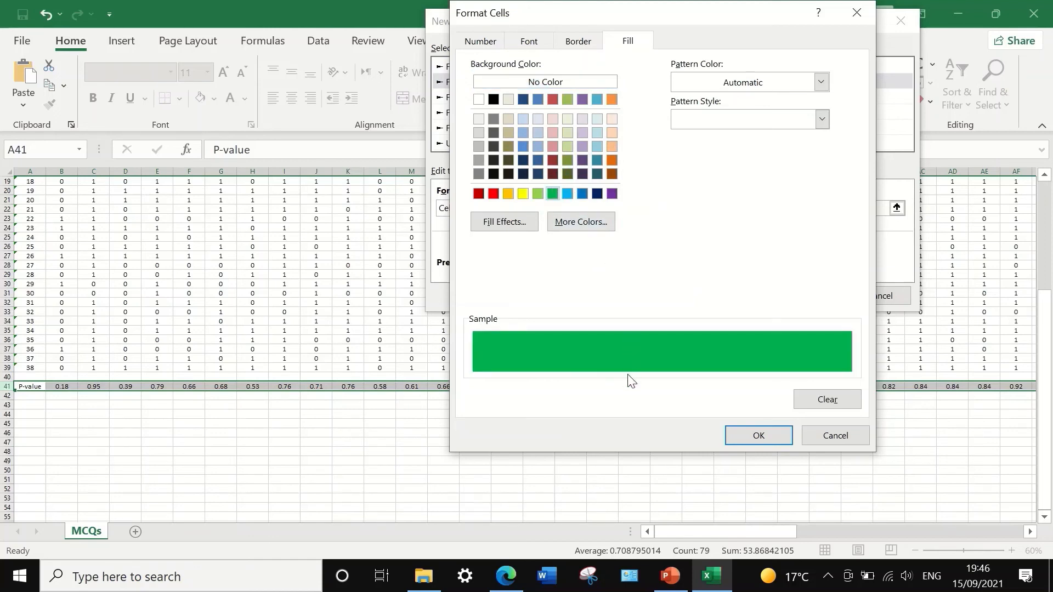
{"action": "left_click", "coordinate": [757, 437]}
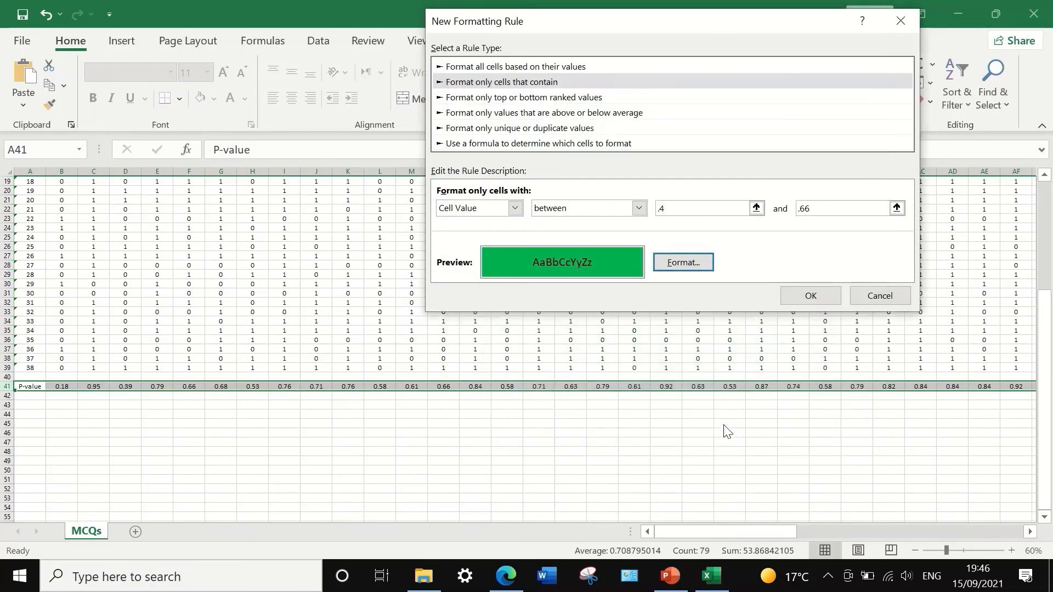
{"action": "left_click", "coordinate": [810, 296]}
{"action": "left_click", "coordinate": [635, 470]}
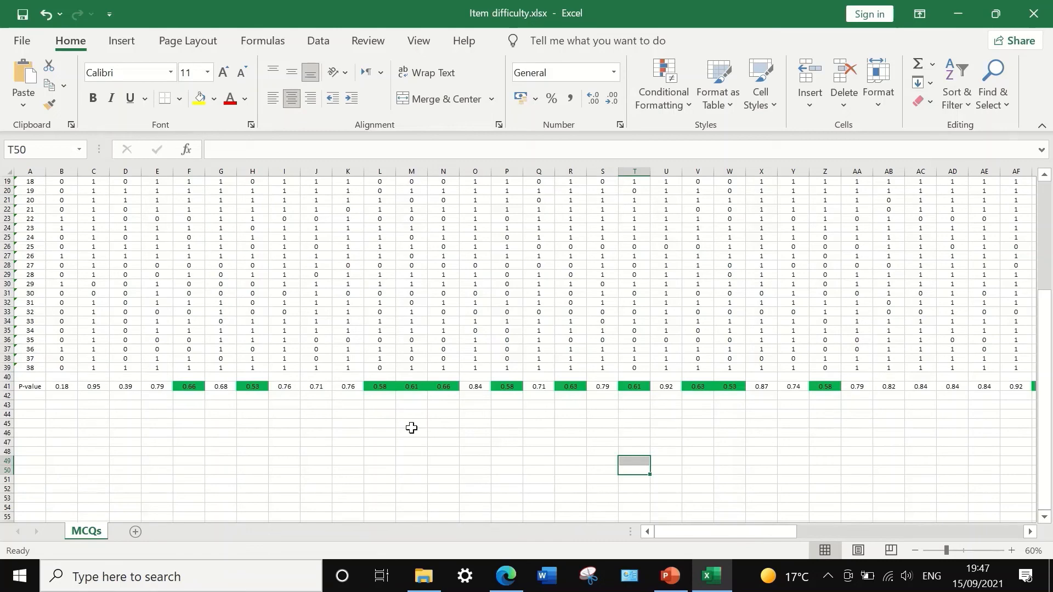
{"action": "left_click_drag", "start_coordinate": [726, 527], "coordinate": [631, 518]}
Set up a conditional formatting rule on row 41 that formats only cells with values not between .4 and .66.
{"action": "left_click", "coordinate": [7, 386]}
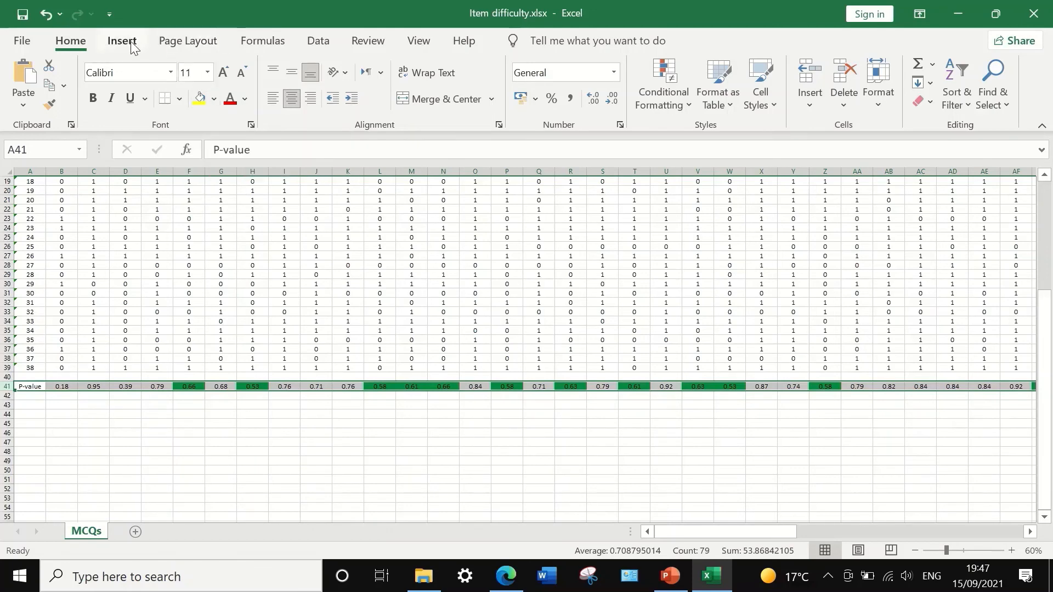
{"action": "left_click", "coordinate": [664, 91]}
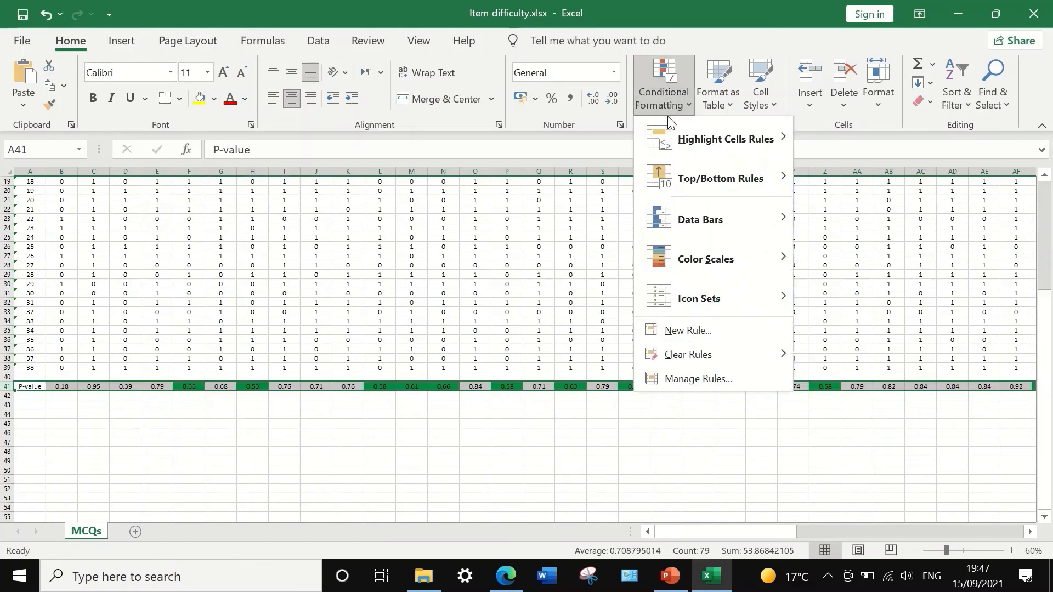
{"action": "left_click", "coordinate": [683, 329]}
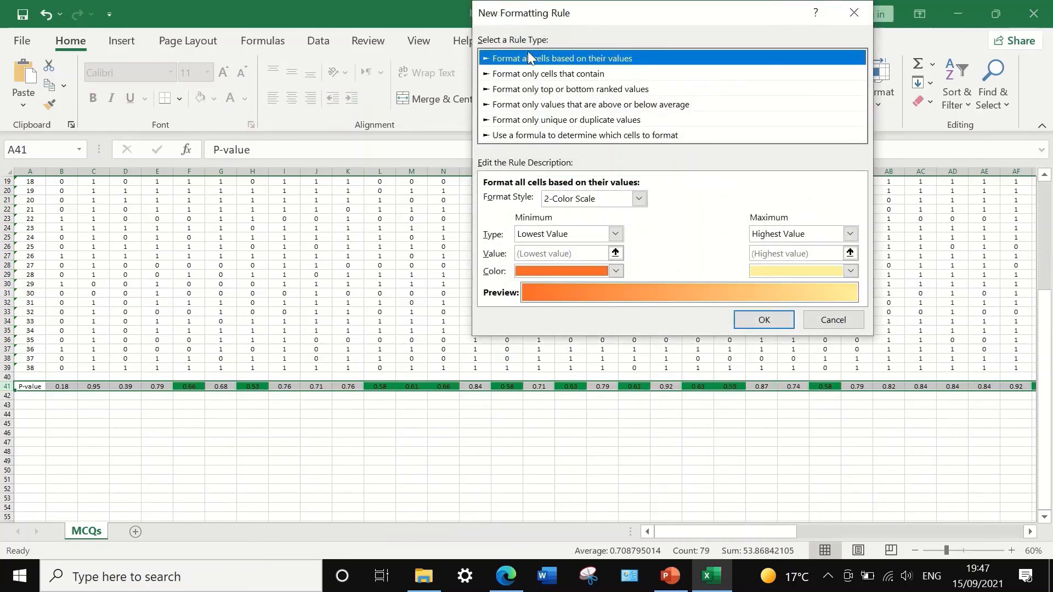
{"action": "left_click", "coordinate": [536, 75]}
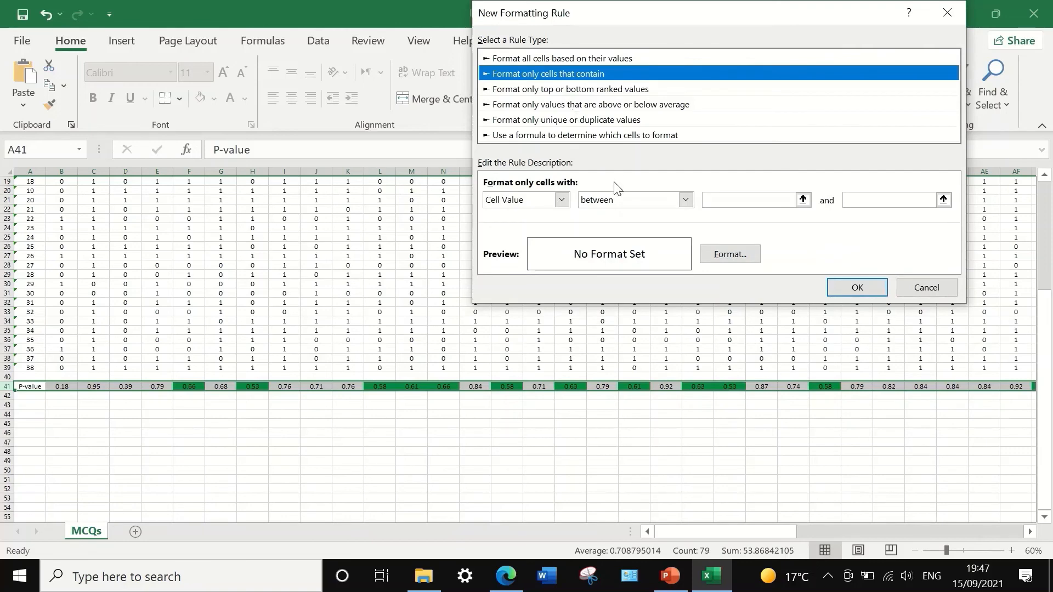
{"action": "left_click", "coordinate": [675, 201]}
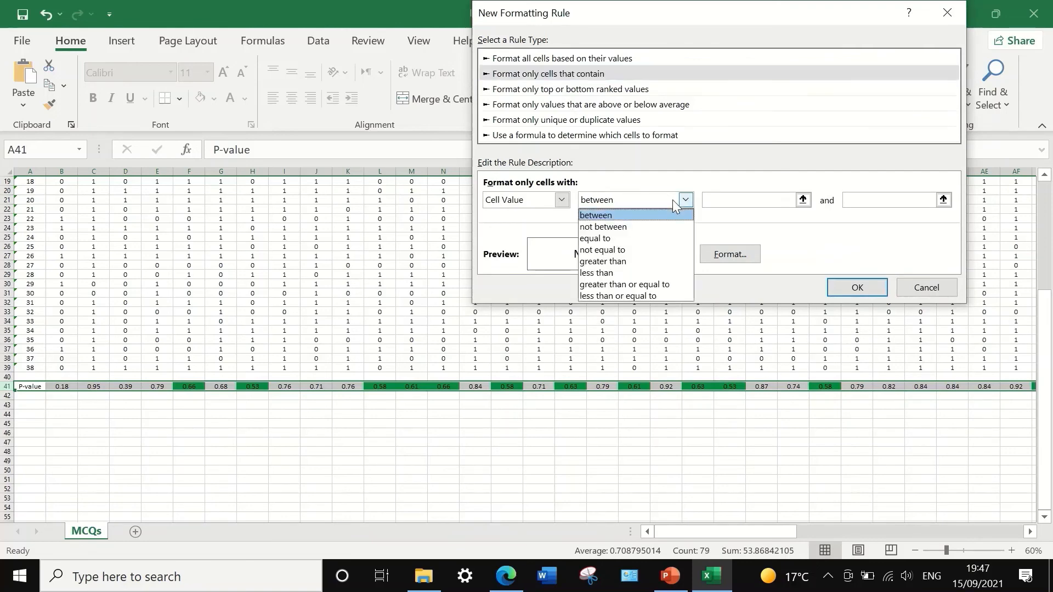
{"action": "left_click", "coordinate": [644, 226]}
{"action": "left_click", "coordinate": [732, 200]}
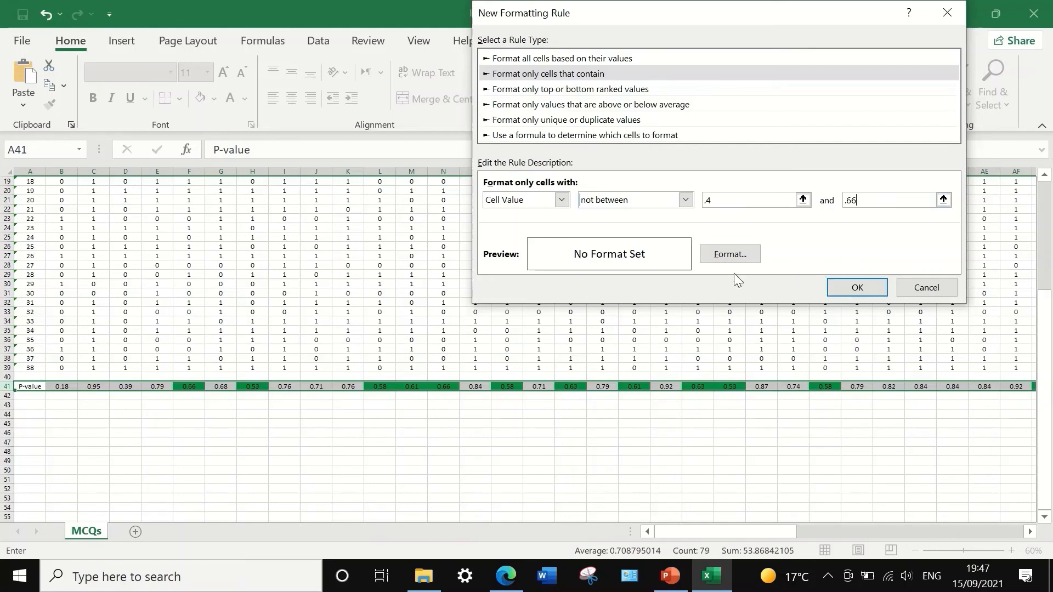
Give the not-between .4 and .66 rule a red fill and apply it to the P-value row.
{"action": "left_click", "coordinate": [730, 254]}
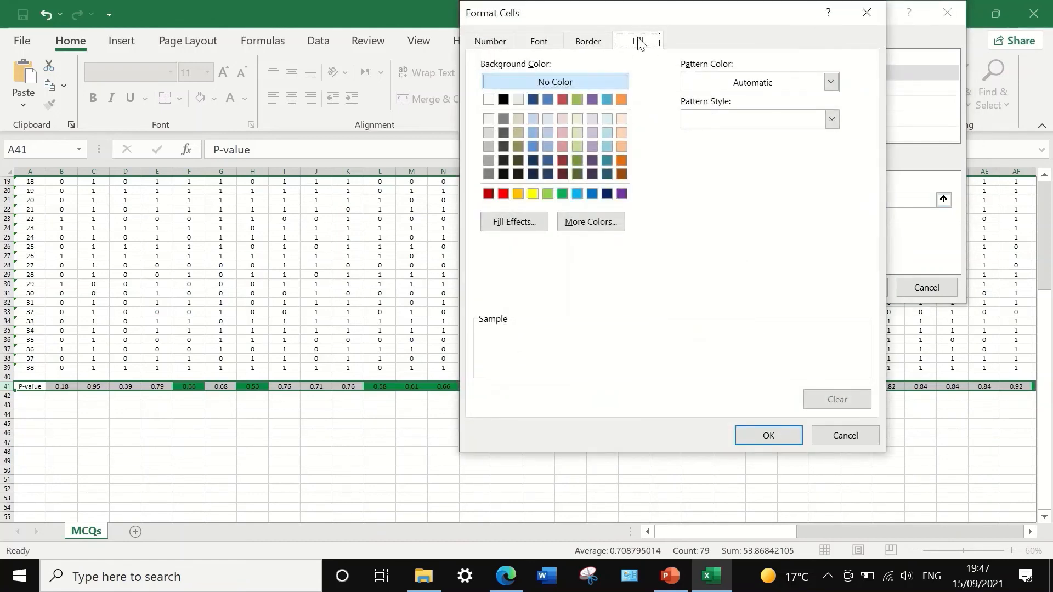
{"action": "left_click", "coordinate": [502, 194]}
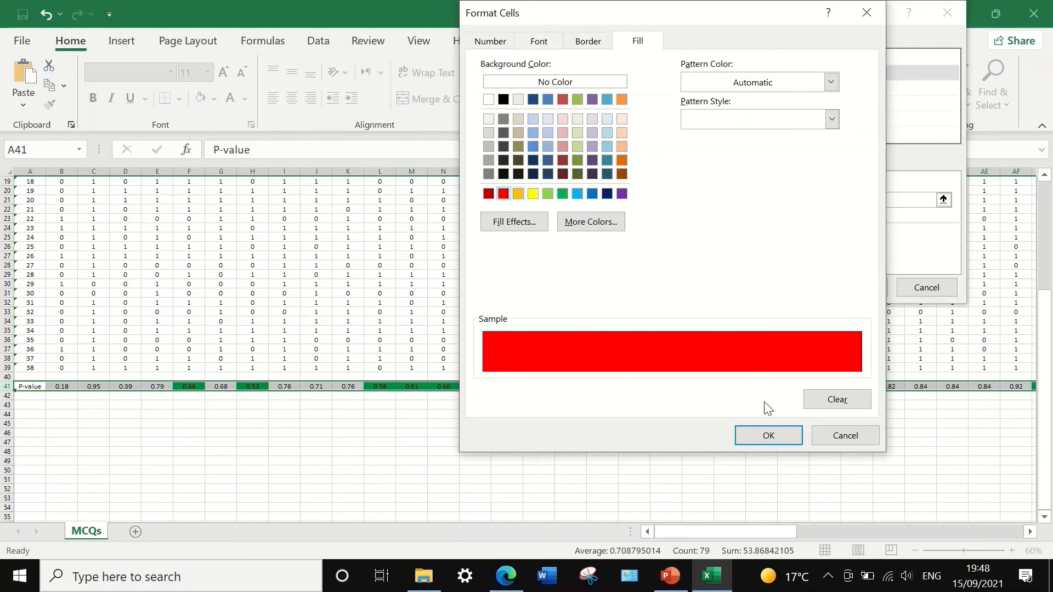
{"action": "left_click", "coordinate": [768, 439]}
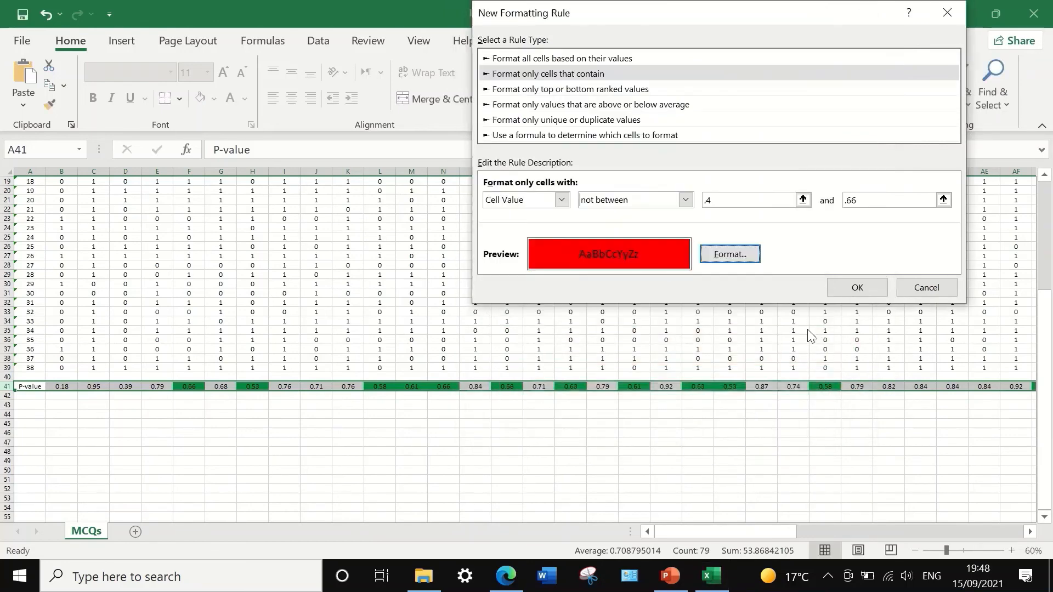
{"action": "left_click", "coordinate": [864, 286]}
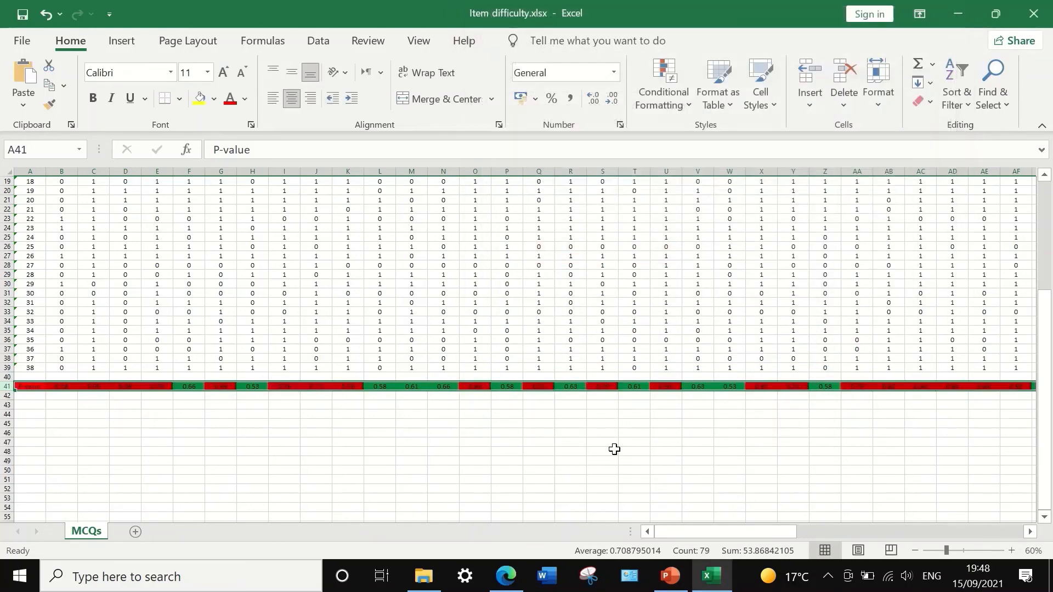
{"action": "left_click", "coordinate": [474, 442]}
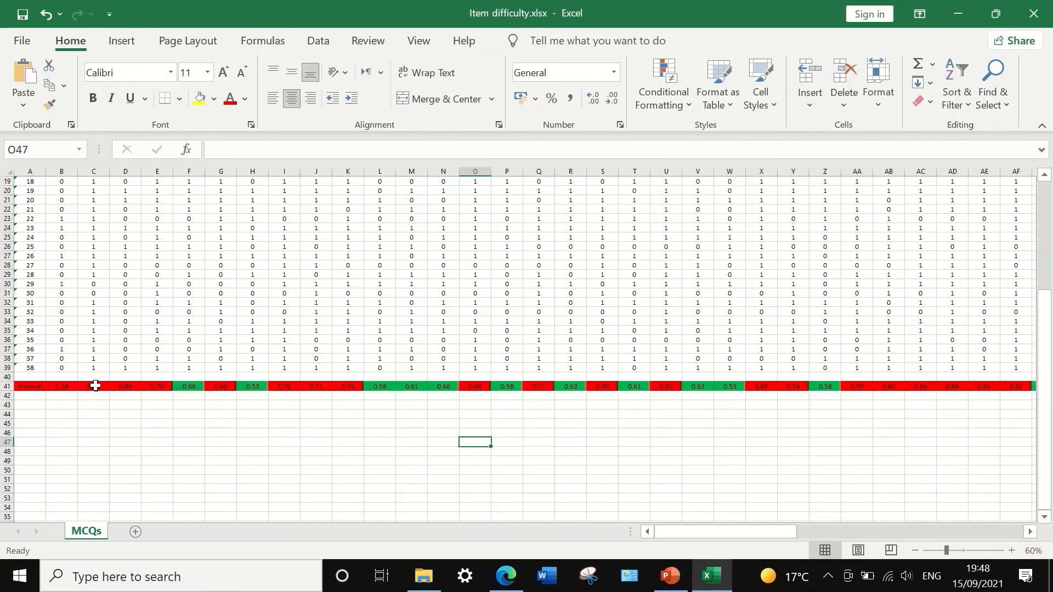
{"action": "left_click_drag", "start_coordinate": [66, 414], "coordinate": [74, 407]}
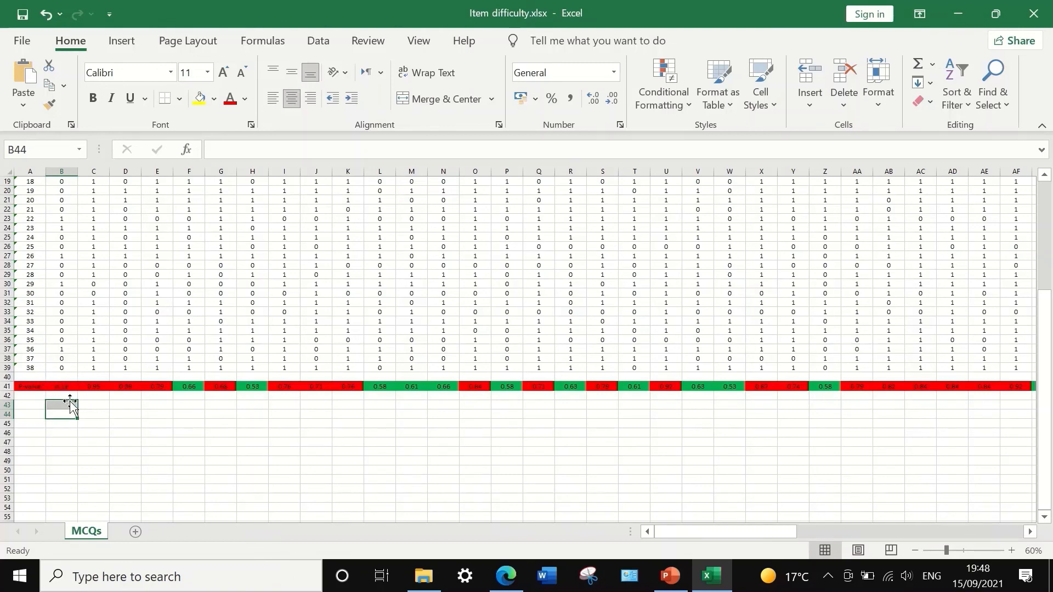
Label cell A42 with & and enter the formula =B41*100 in B42 to express the Q1 P-value as a percentage.
{"action": "left_click", "coordinate": [71, 387]}
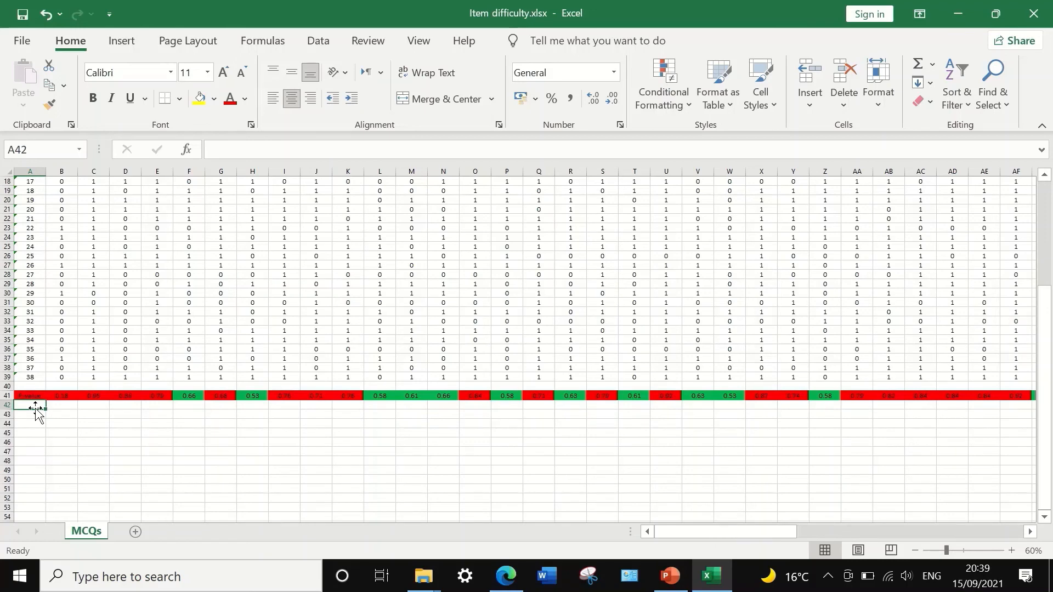
{"action": "type", "text": "&"}
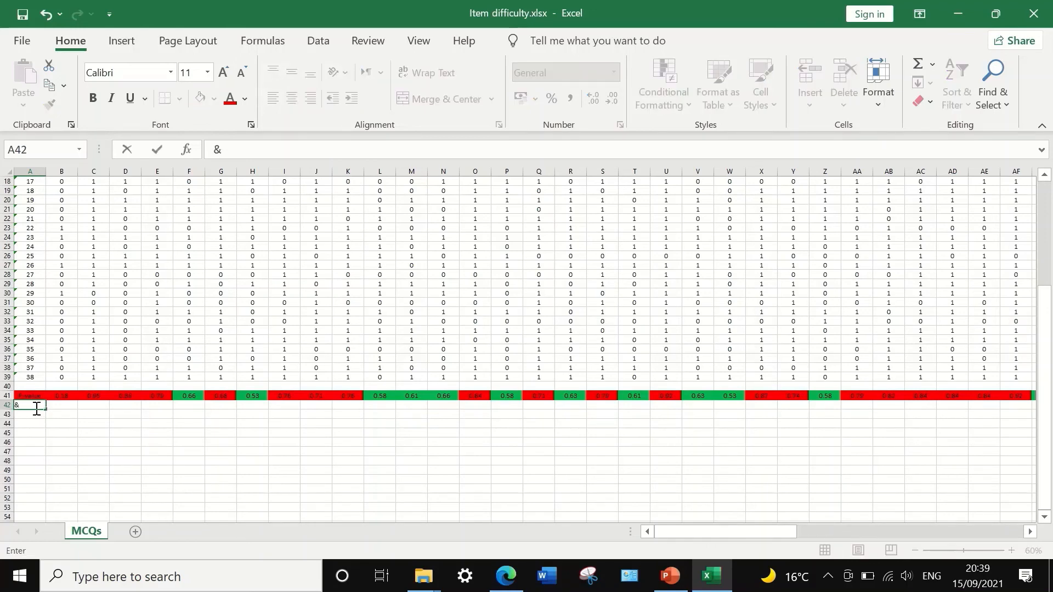
{"action": "key", "text": "Tab"}
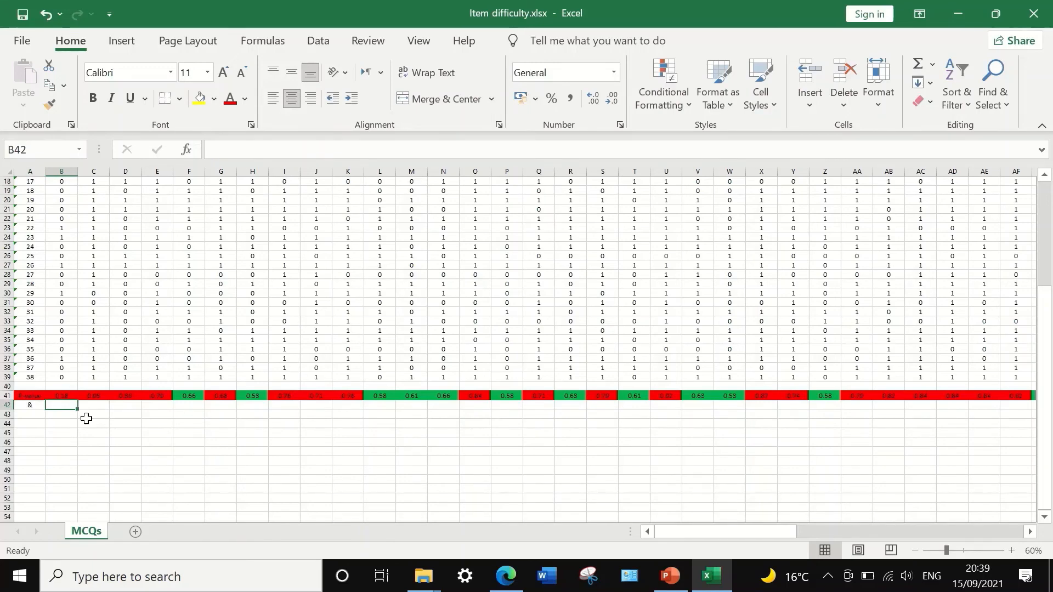
{"action": "type", "text": "="}
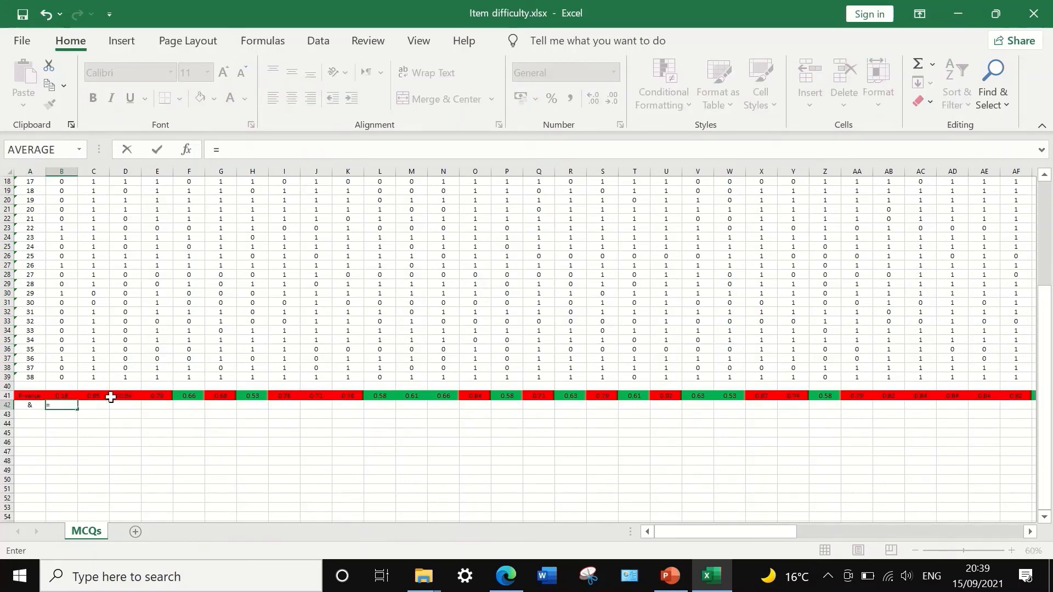
{"action": "left_click", "coordinate": [65, 396]}
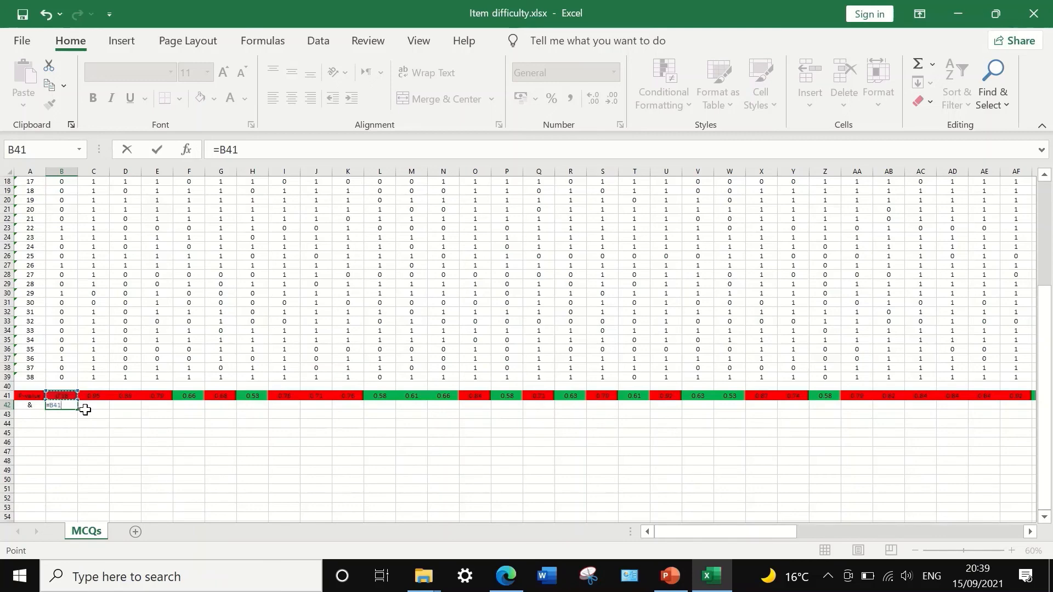
{"action": "left_click", "coordinate": [253, 151]}
{"action": "type", "text": "*100"}
{"action": "key", "text": "Return"}
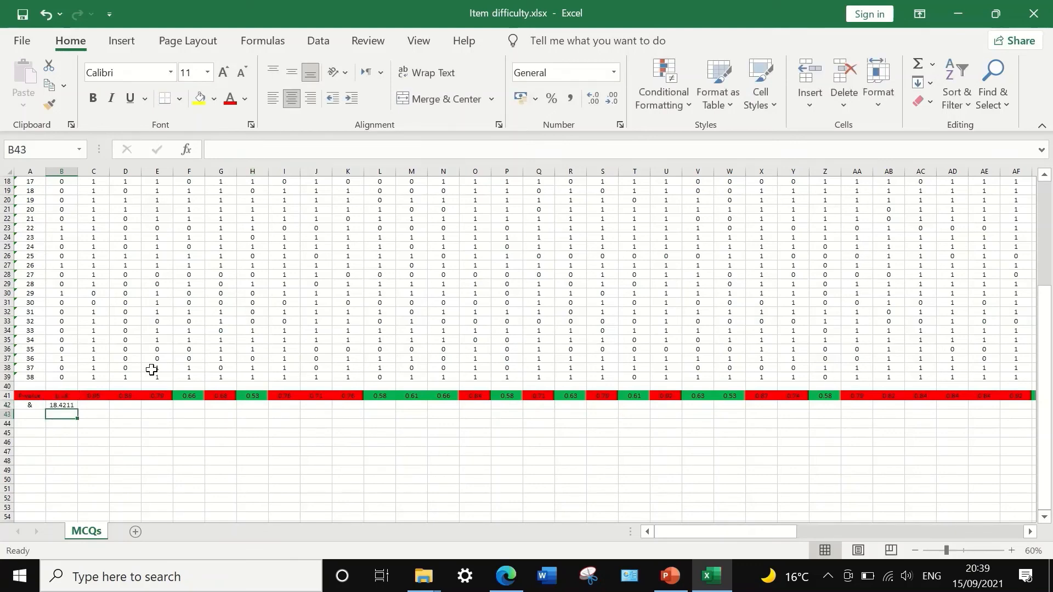
Format B42 as Number with one decimal place and fill its formula across row 42 to column BY.
{"action": "left_click", "coordinate": [63, 404]}
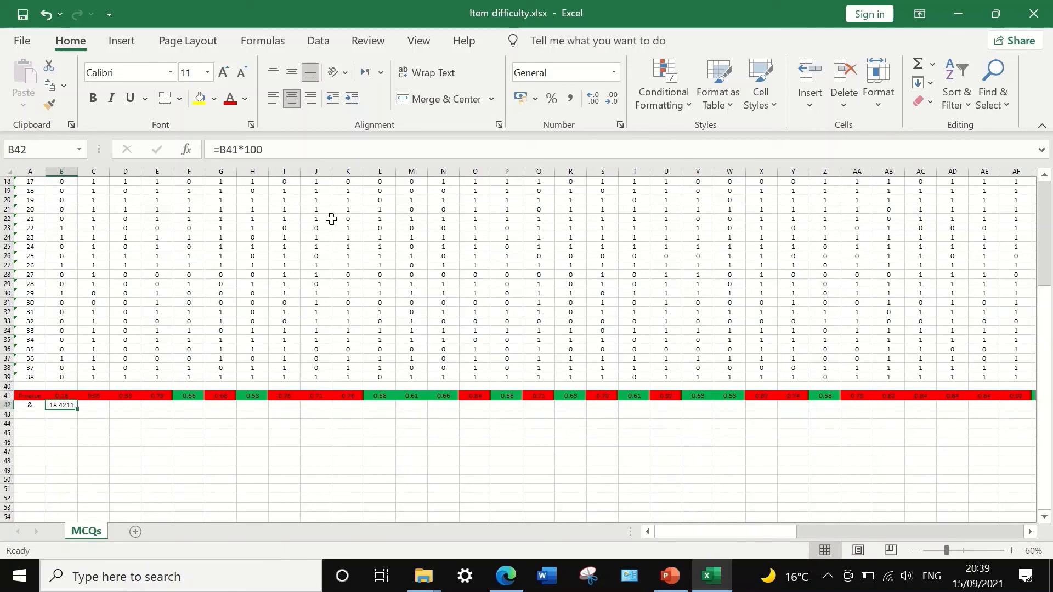
{"action": "left_click", "coordinate": [615, 104]}
{"action": "left_click_drag", "start_coordinate": [77, 407], "coordinate": [961, 410]}
{"action": "left_click_drag", "start_coordinate": [1034, 404], "coordinate": [961, 405]}
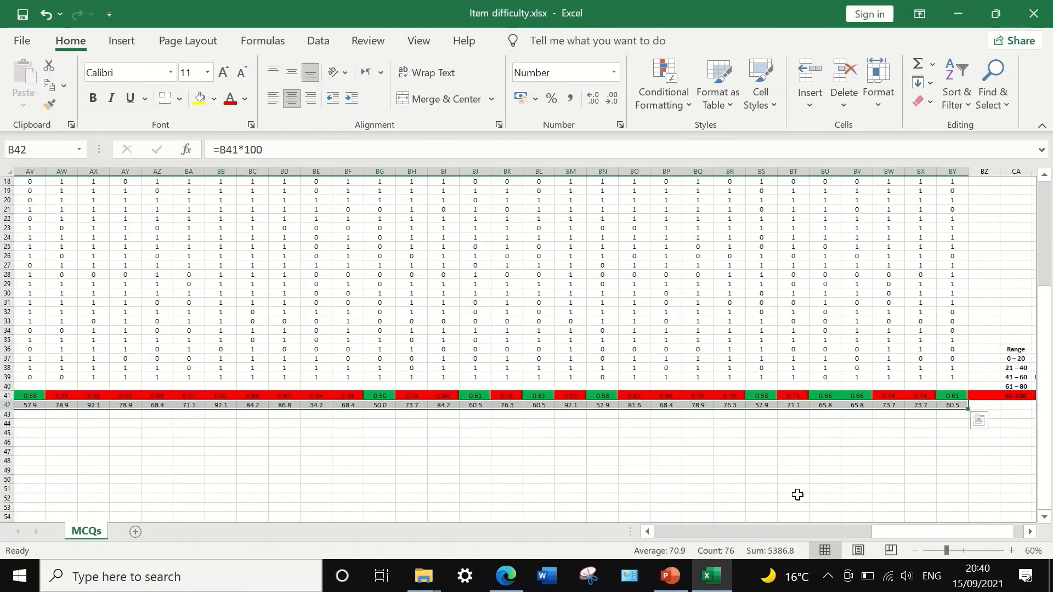
{"action": "left_click", "coordinate": [530, 459]}
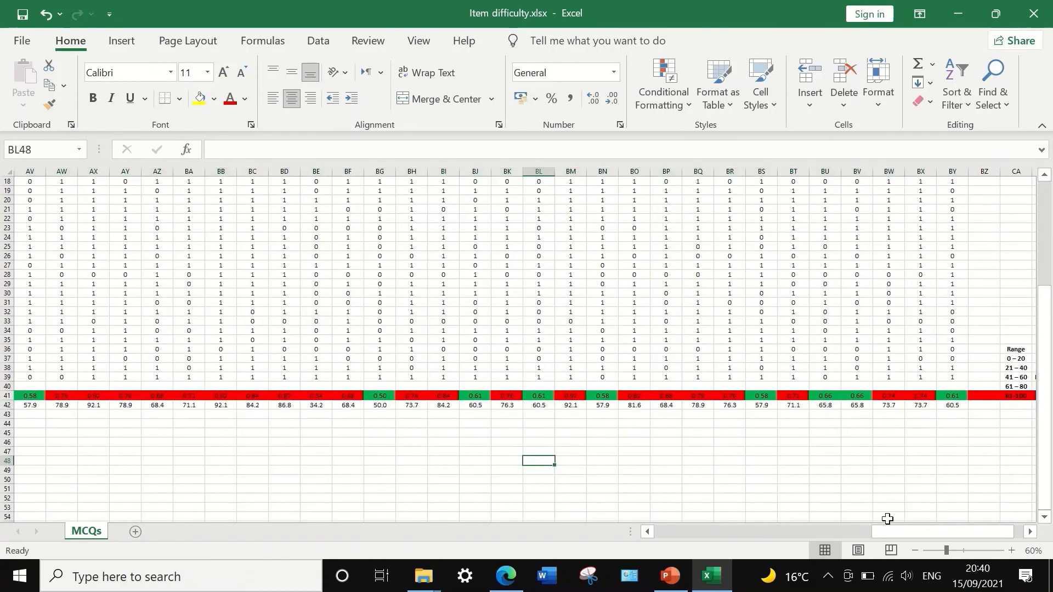
Compare the percentages in row 42 with the Range and Item Difficulty table beside the data.
{"action": "left_click_drag", "start_coordinate": [907, 528], "coordinate": [269, 457]}
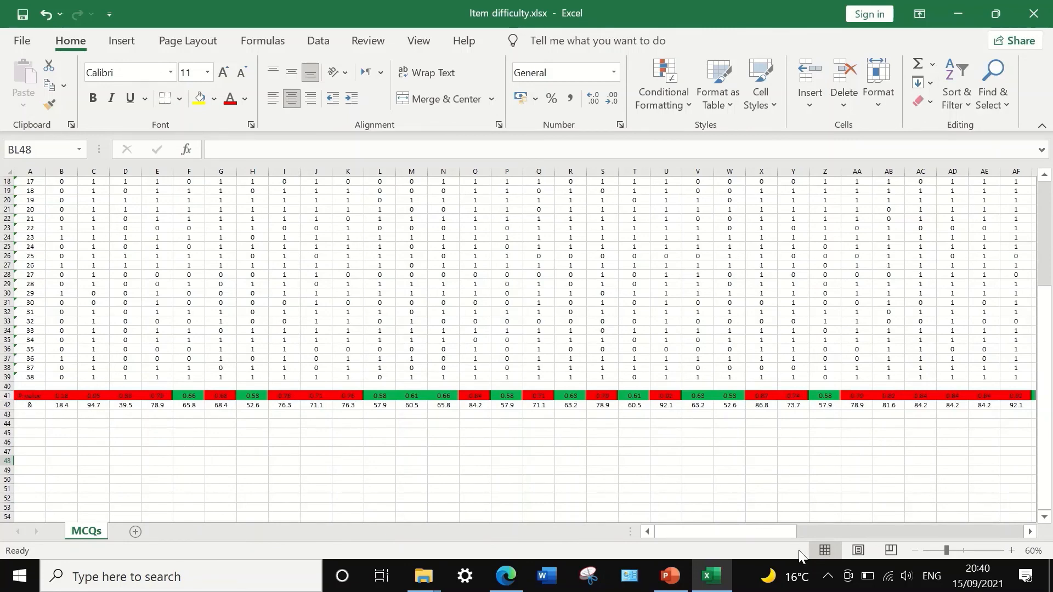
{"action": "left_click_drag", "start_coordinate": [748, 527], "coordinate": [1003, 518]}
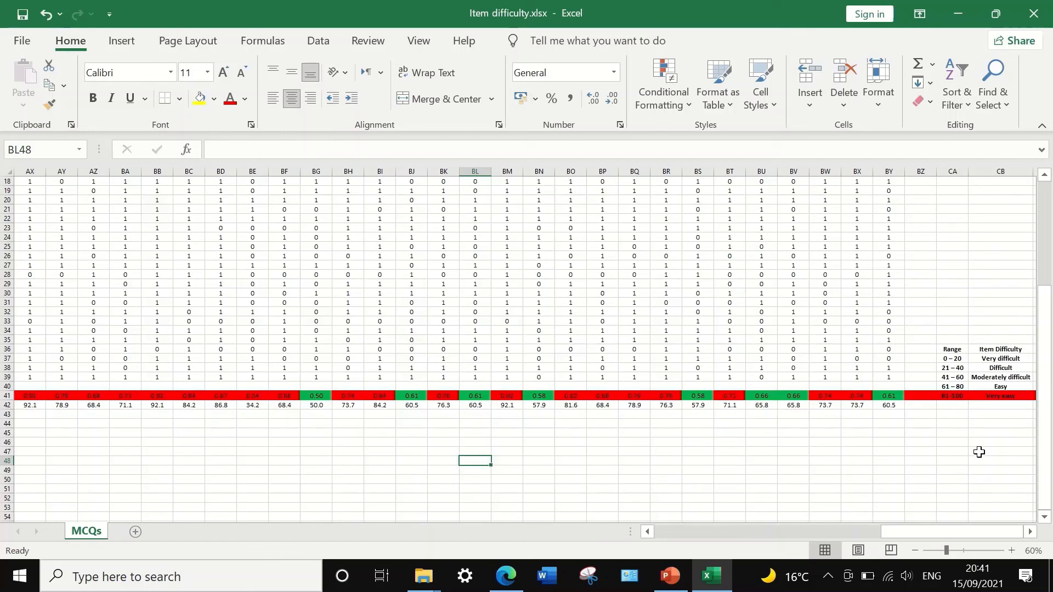
{"action": "left_click_drag", "start_coordinate": [955, 532], "coordinate": [666, 532]}
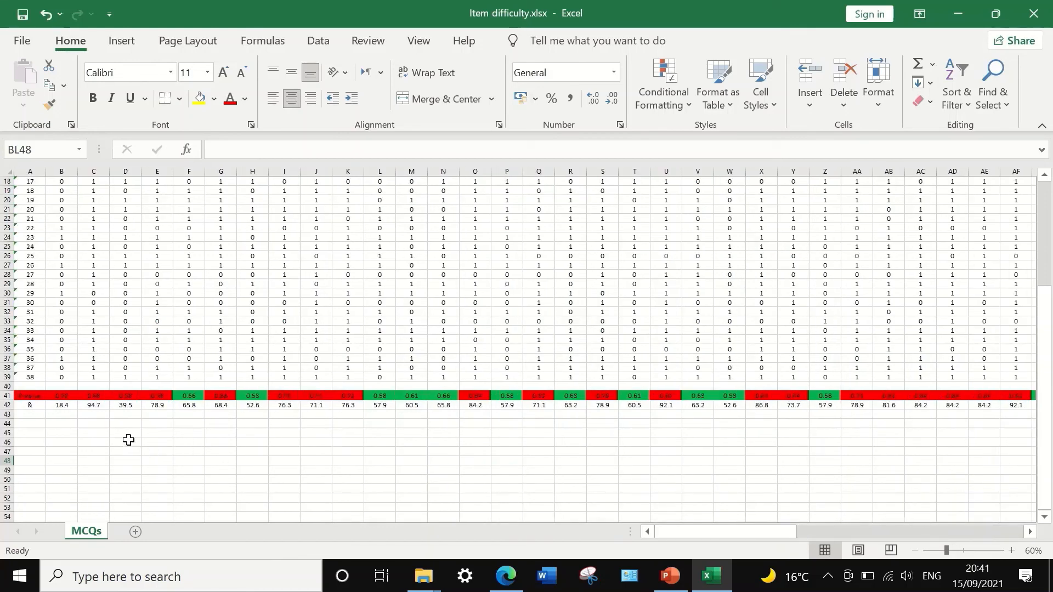
{"action": "scroll", "coordinate": [73, 424], "scroll_direction": "up", "scroll_amount": 3}
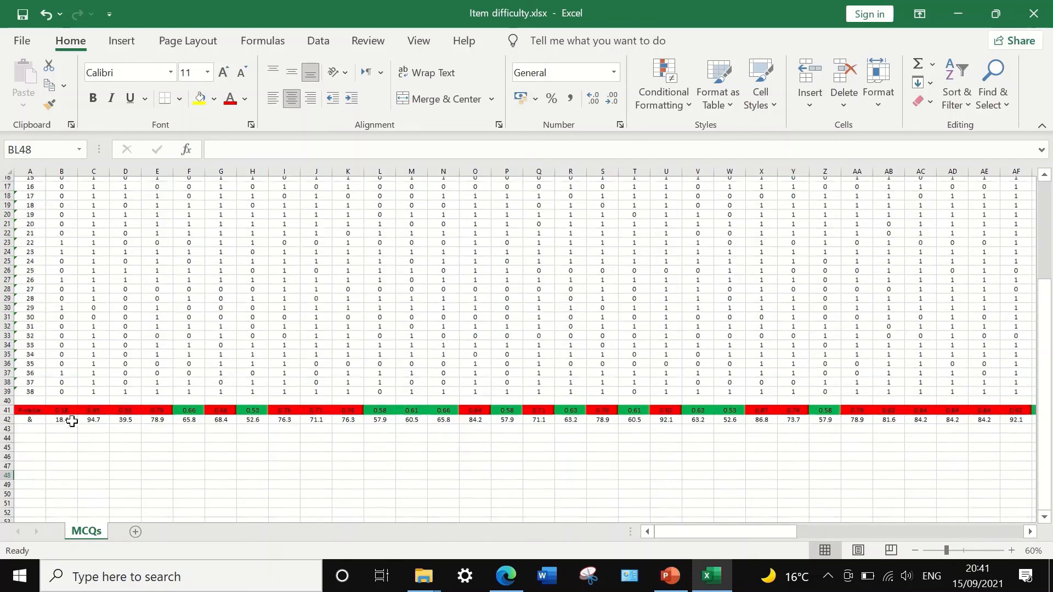
{"action": "scroll", "coordinate": [71, 421], "scroll_direction": "down", "scroll_amount": 3}
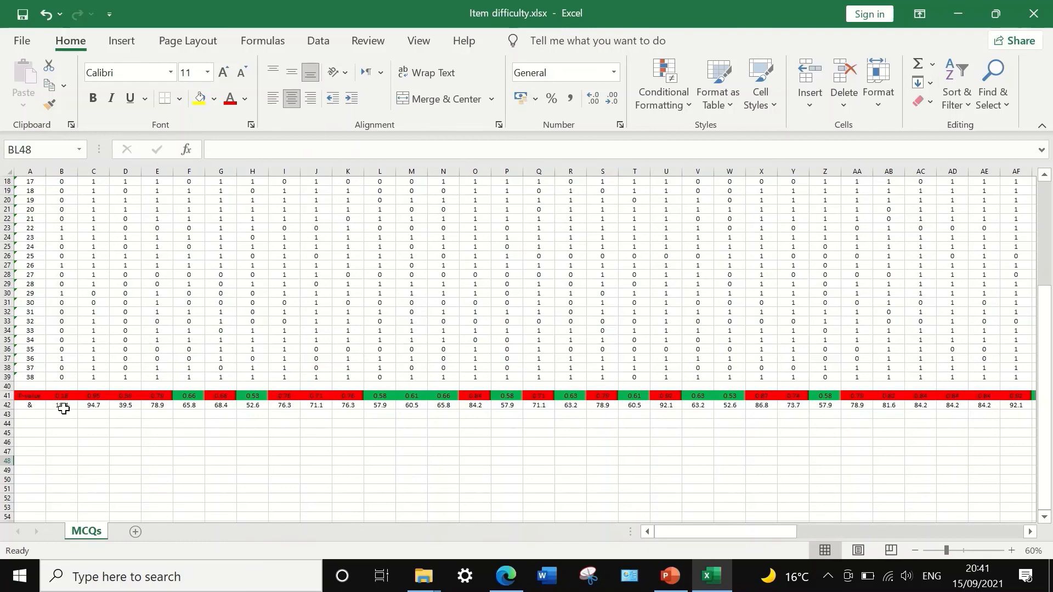
{"action": "scroll", "coordinate": [66, 419], "scroll_direction": "up", "scroll_amount": 2}
{"action": "scroll", "coordinate": [66, 417], "scroll_direction": "down", "scroll_amount": 3}
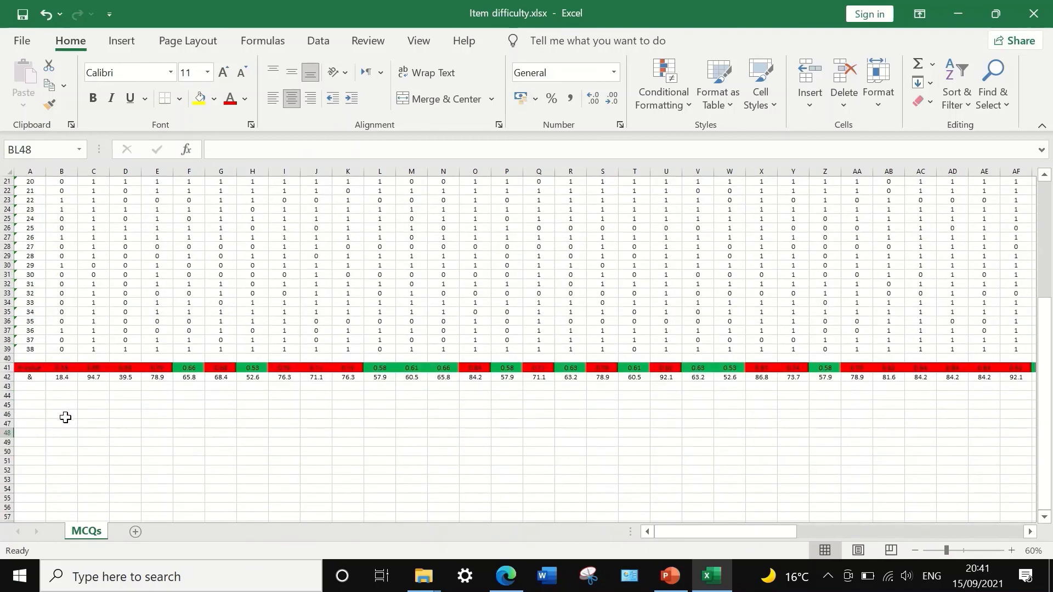
Examine the individual item percentages in B42 to E42, AV42 and AU42 to judge each question's difficulty category.
{"action": "left_click", "coordinate": [62, 378]}
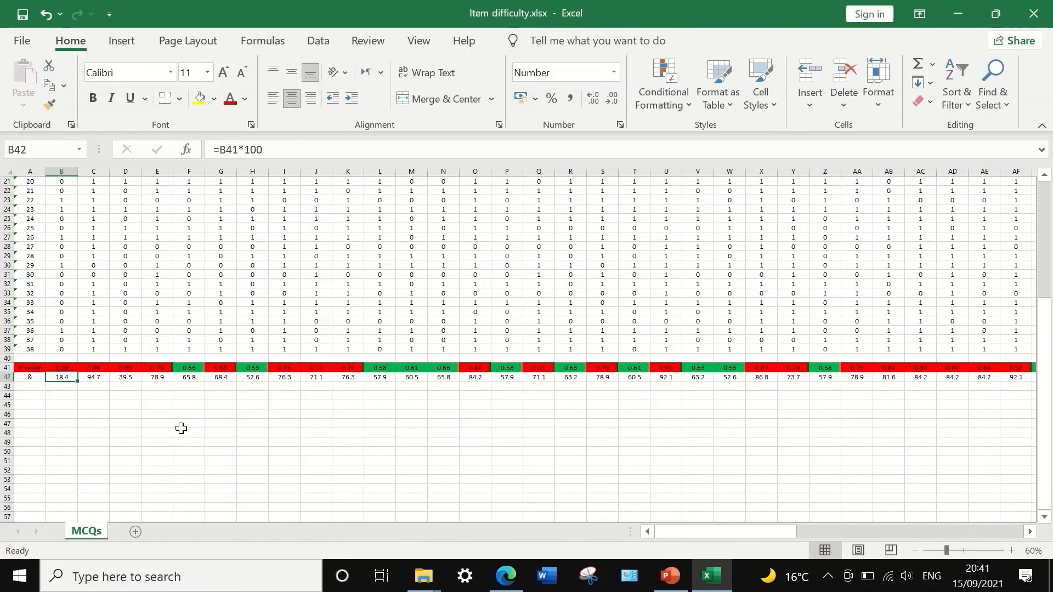
{"action": "left_click_drag", "start_coordinate": [757, 531], "coordinate": [702, 511]}
{"action": "left_click", "coordinate": [91, 375]}
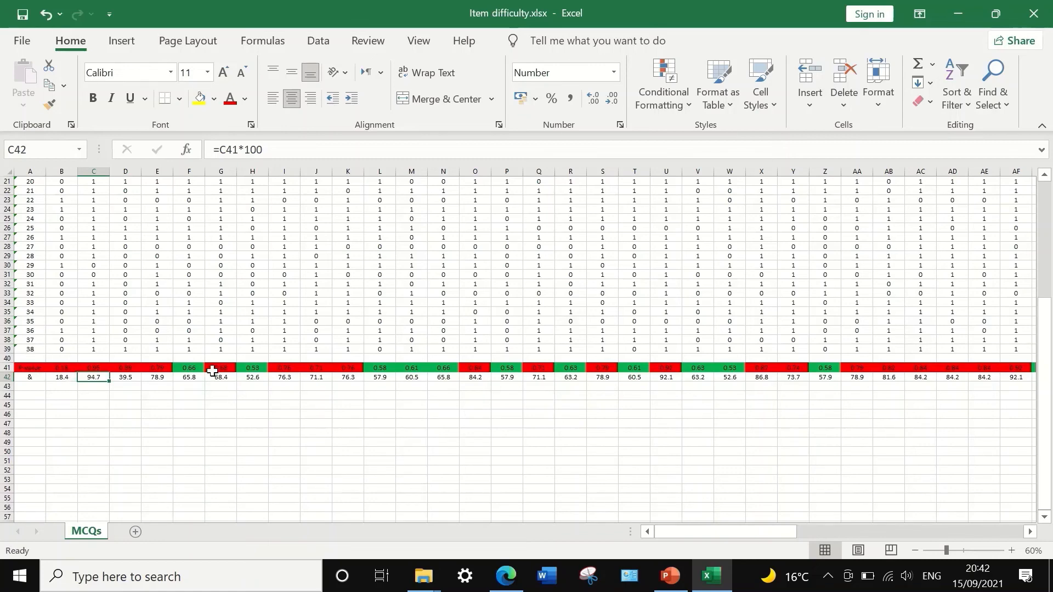
{"action": "left_click", "coordinate": [129, 377]}
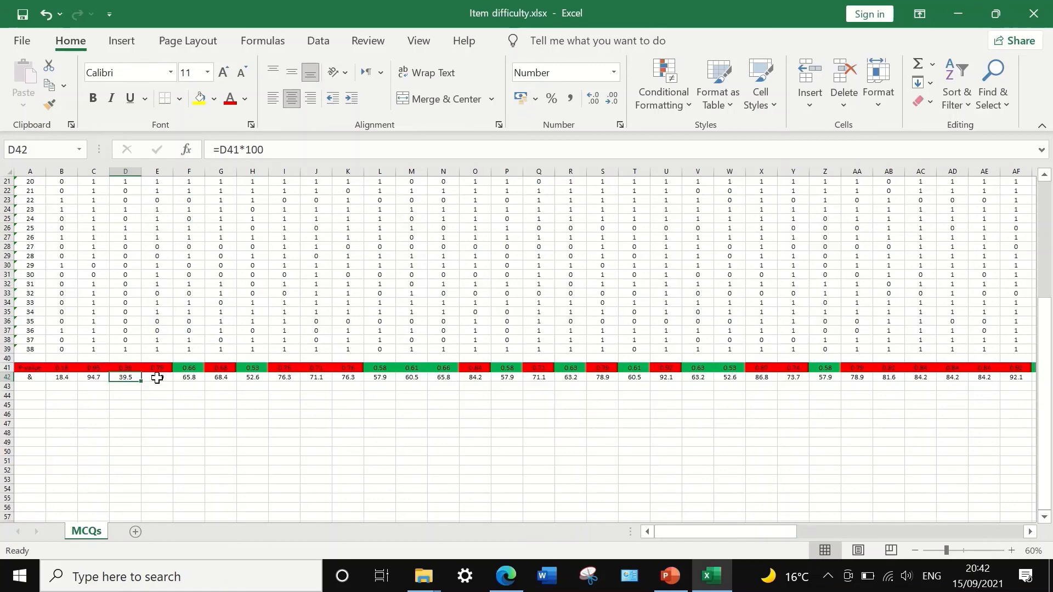
{"action": "left_click_drag", "start_coordinate": [720, 532], "coordinate": [135, 387]}
{"action": "left_click", "coordinate": [157, 377]}
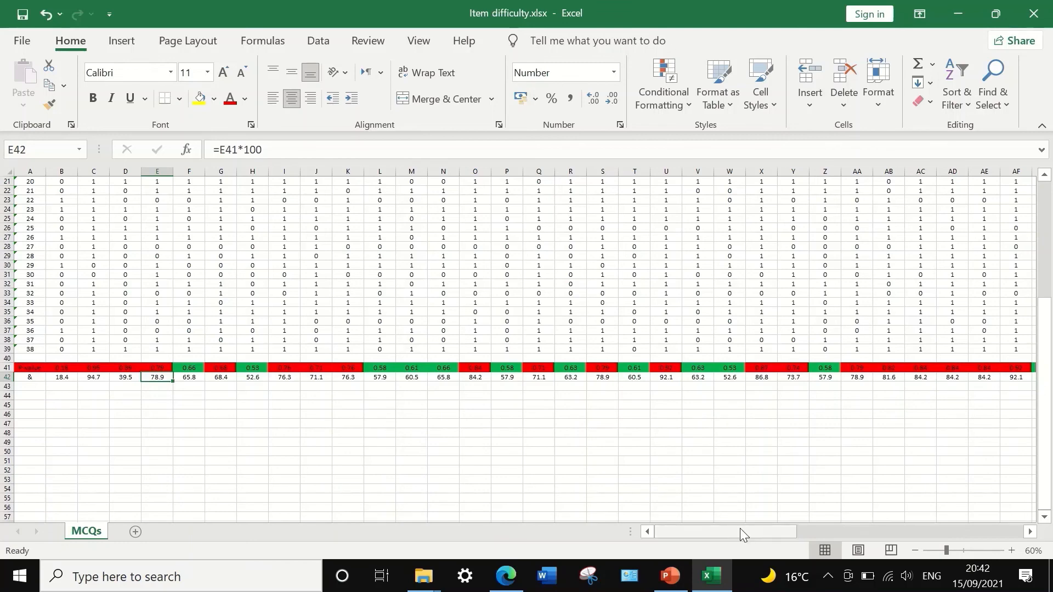
{"action": "left_click_drag", "start_coordinate": [739, 528], "coordinate": [783, 522]}
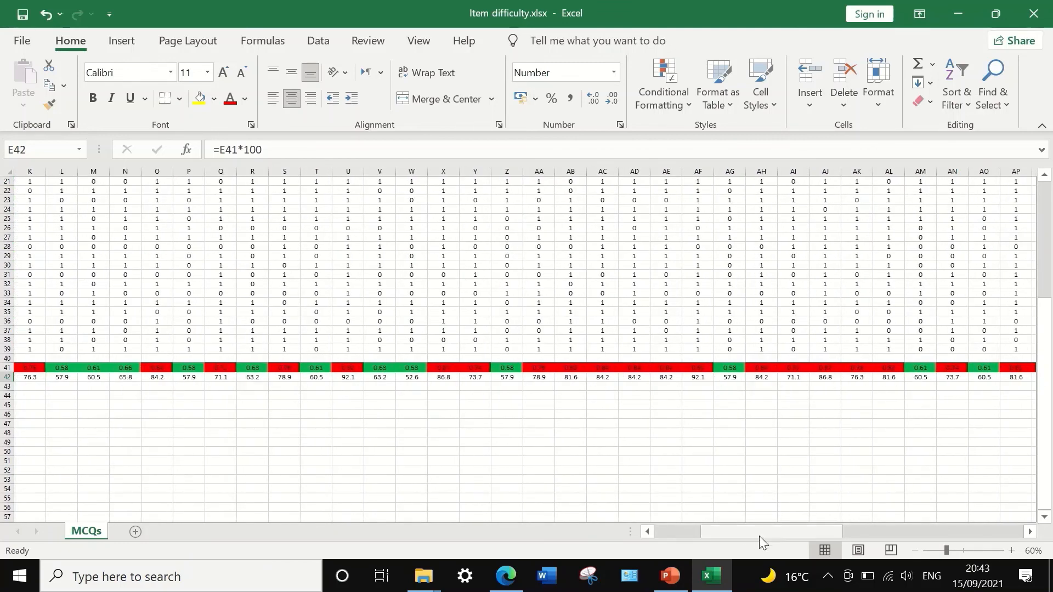
{"action": "left_click_drag", "start_coordinate": [759, 535], "coordinate": [809, 530]}
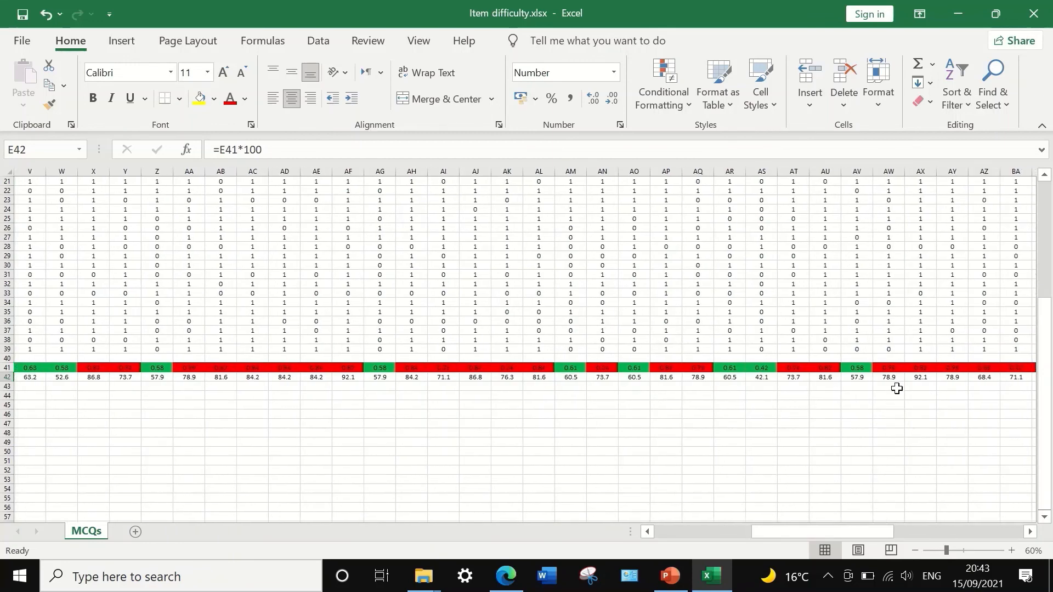
{"action": "left_click", "coordinate": [864, 384]}
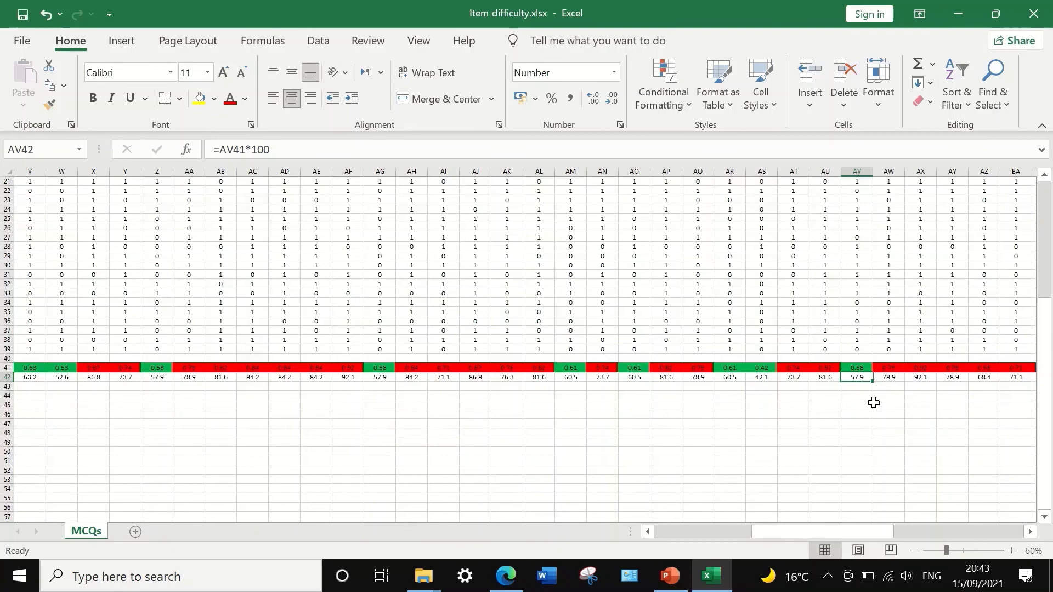
{"action": "left_click", "coordinate": [821, 381]}
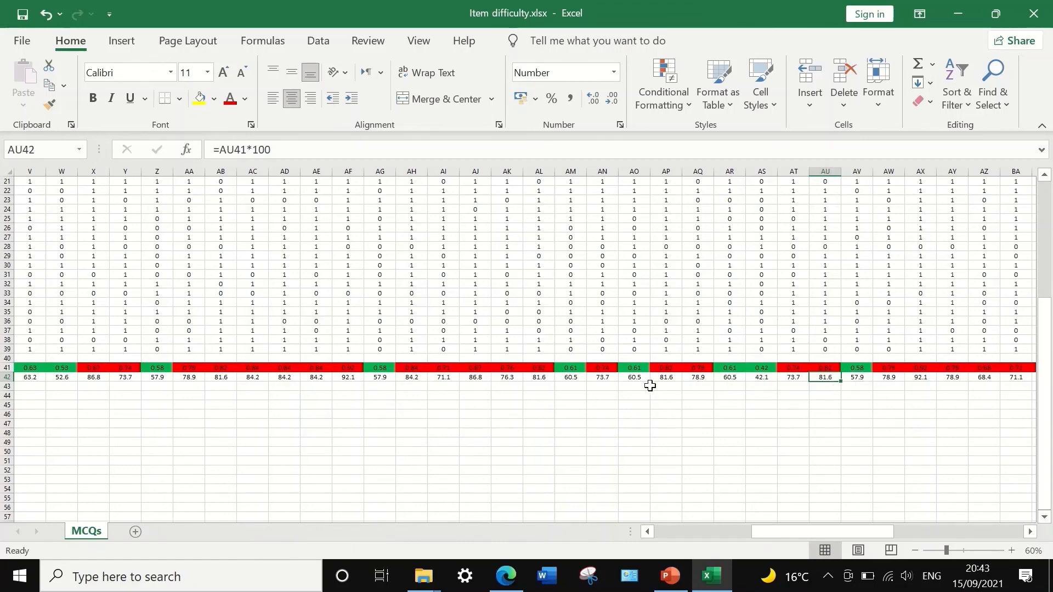
Check the percentage in AM42 to judge that question's difficulty category.
{"action": "left_click", "coordinate": [574, 379]}
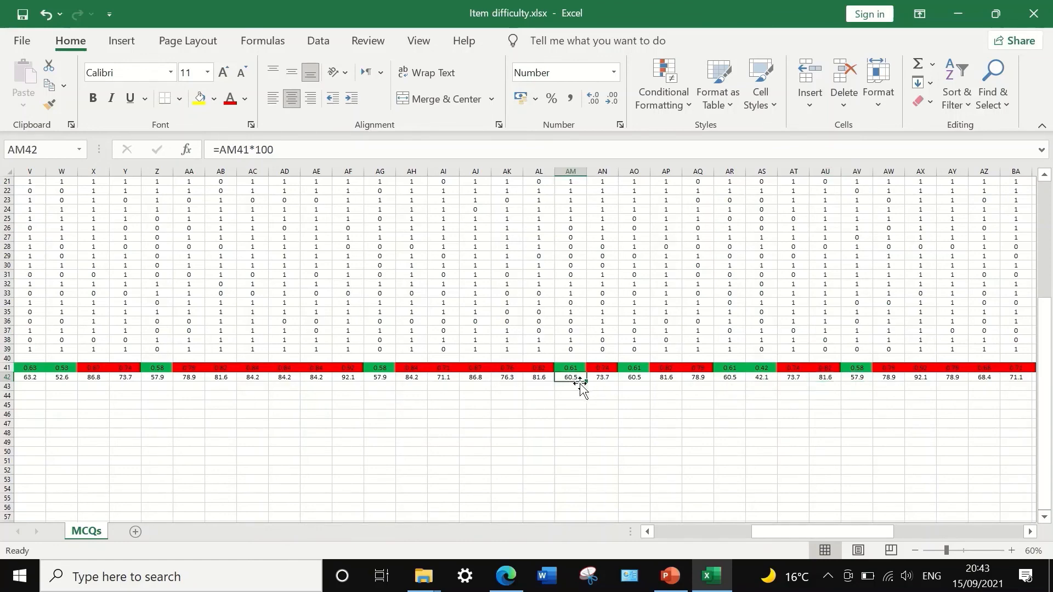
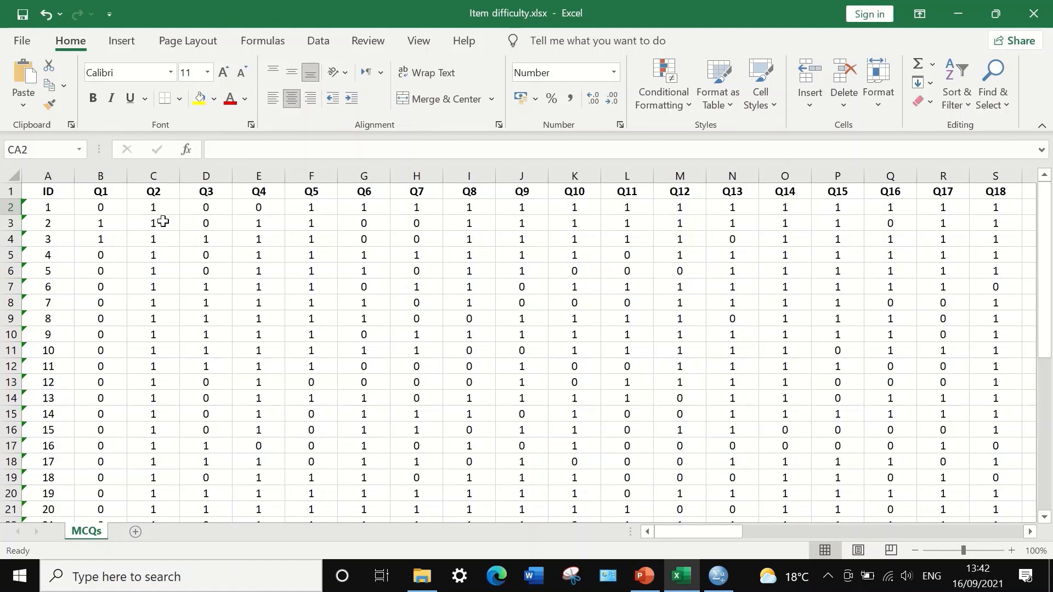
Copy the Q1 to Q76 headers together with all student responses, covering B1 to BY39.
{"action": "left_click", "coordinate": [103, 192]}
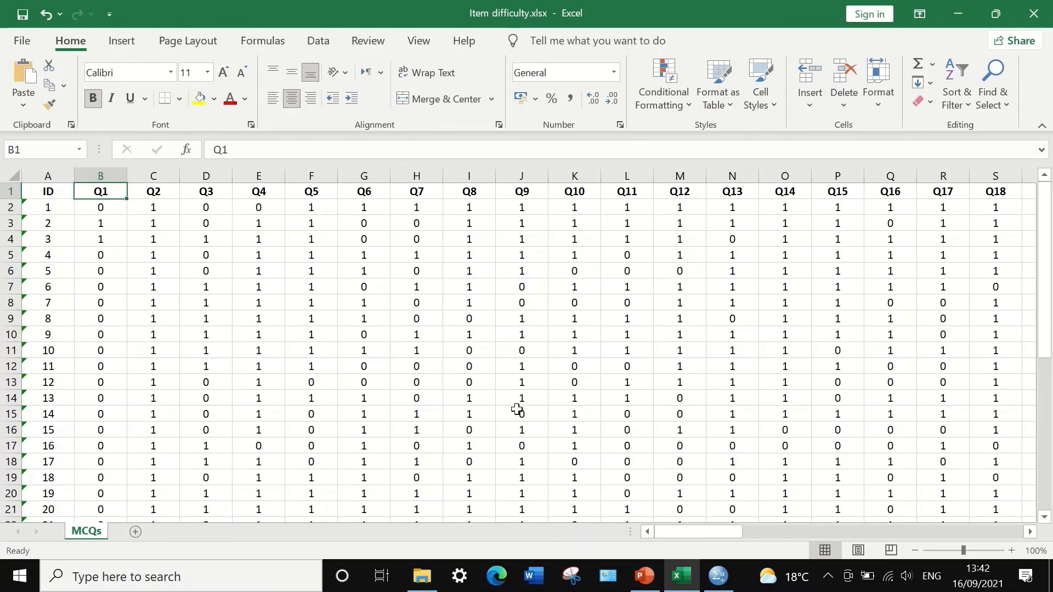
{"action": "left_click_drag", "start_coordinate": [709, 531], "coordinate": [989, 519]}
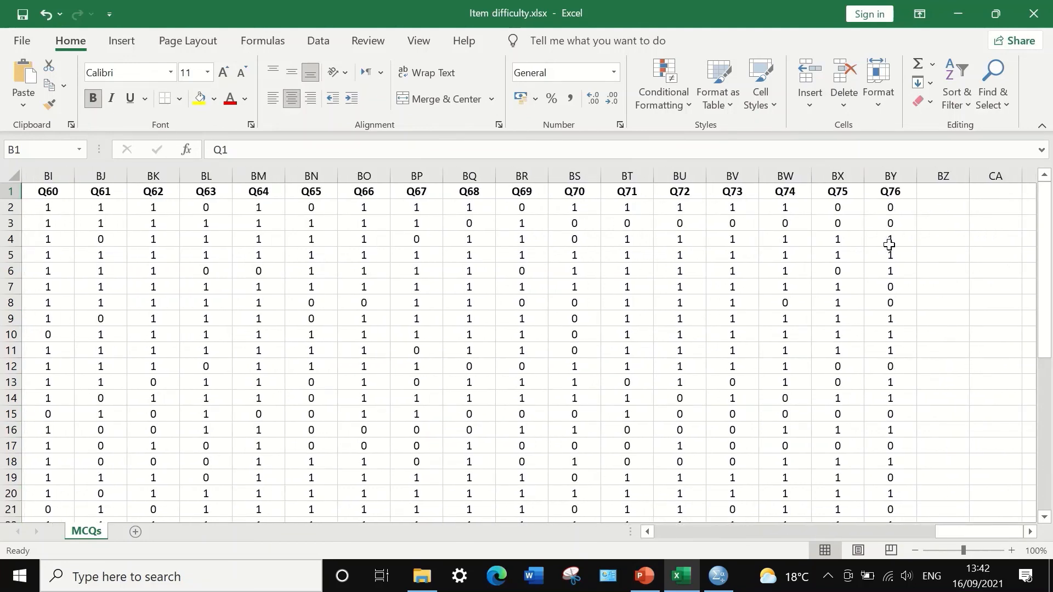
{"action": "left_click", "coordinate": [884, 191], "text": "shift"}
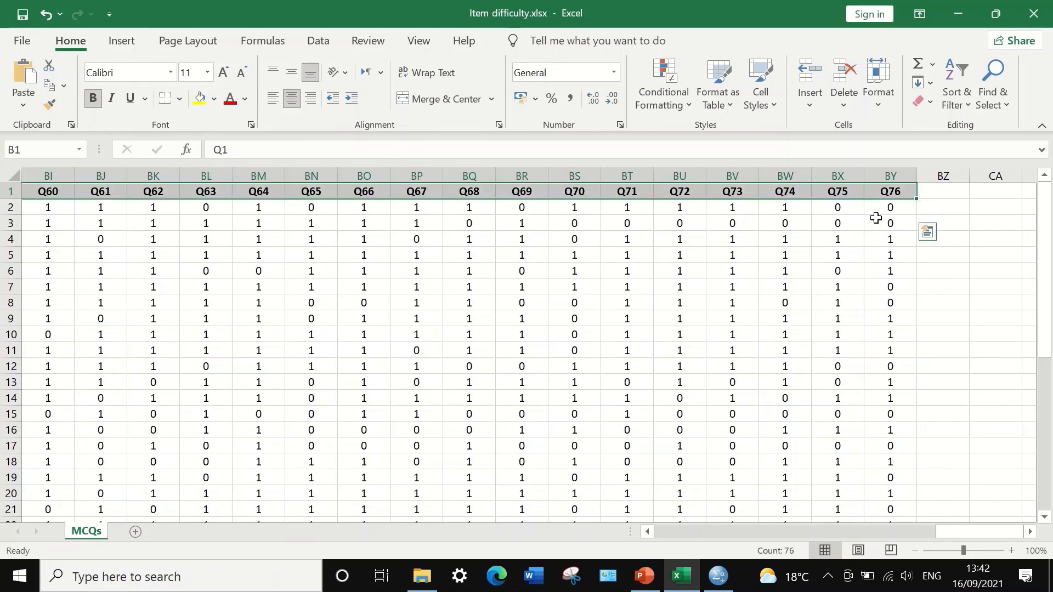
{"action": "left_click_drag", "start_coordinate": [980, 531], "coordinate": [690, 504]}
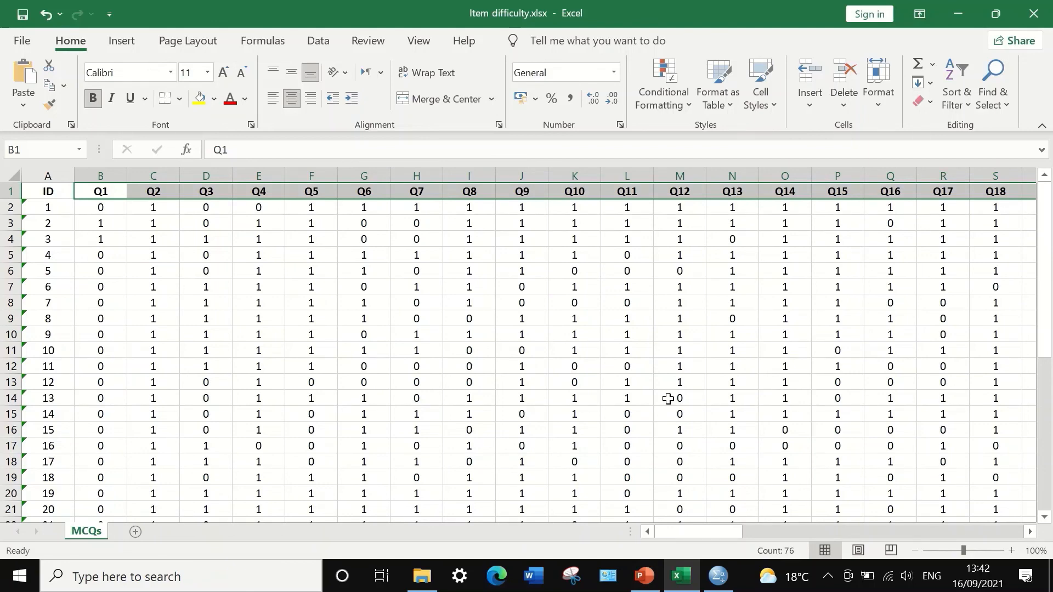
{"action": "key", "text": "ctrl+shift+End"}
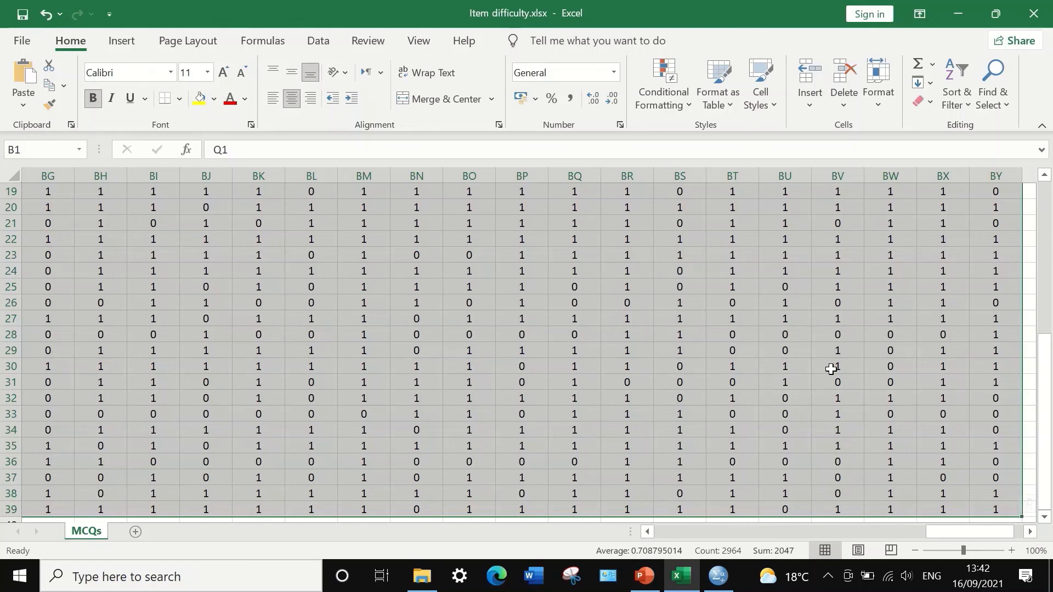
{"action": "scroll", "coordinate": [680, 310], "scroll_direction": "down", "scroll_amount": 2}
{"action": "scroll", "coordinate": [689, 335], "scroll_direction": "up", "scroll_amount": 8}
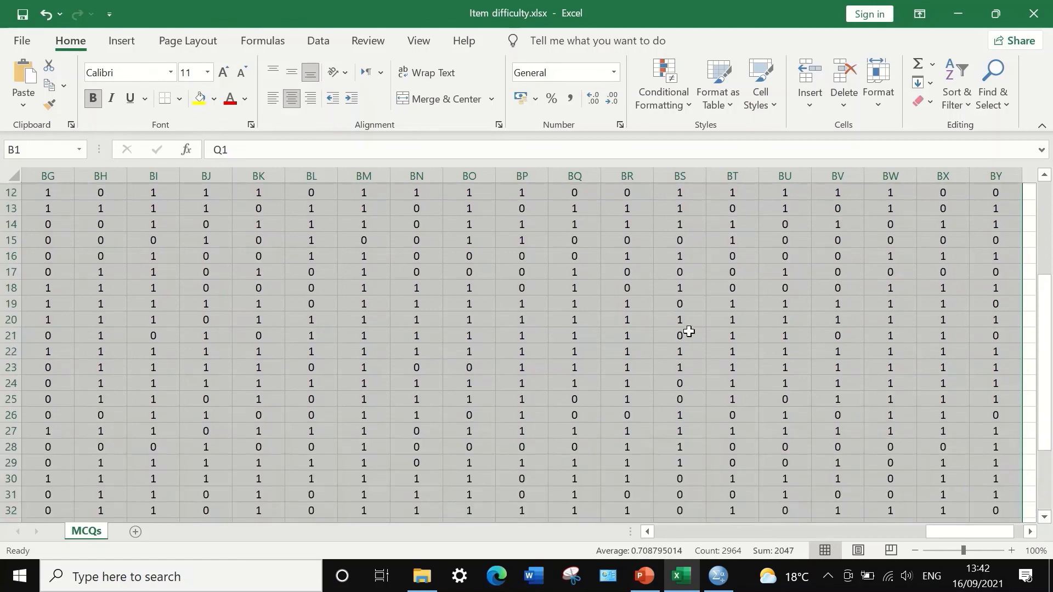
{"action": "left_click_drag", "start_coordinate": [952, 531], "coordinate": [599, 469]}
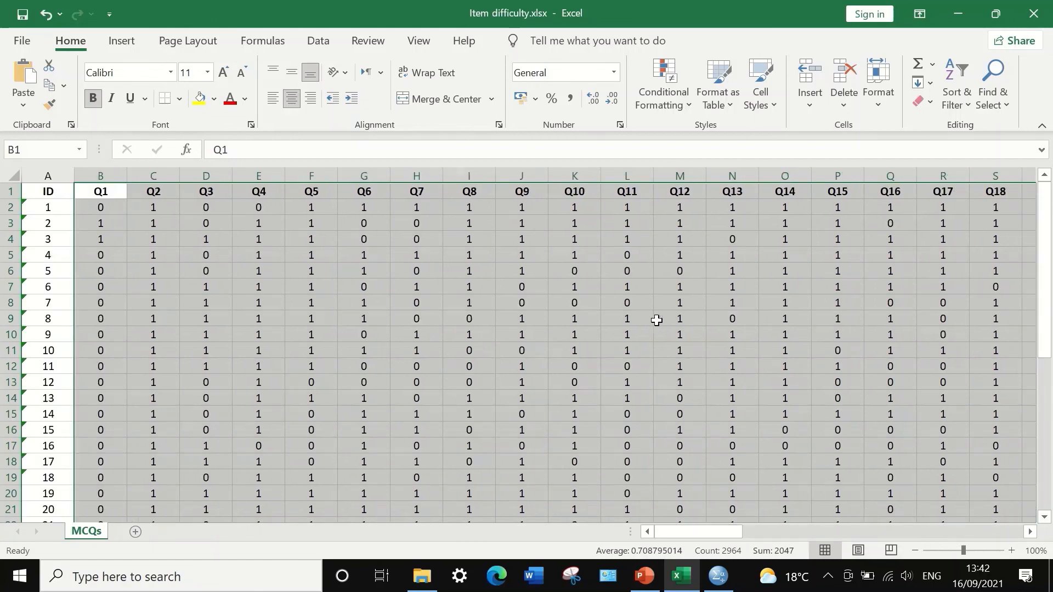
{"action": "right_click", "coordinate": [541, 257]}
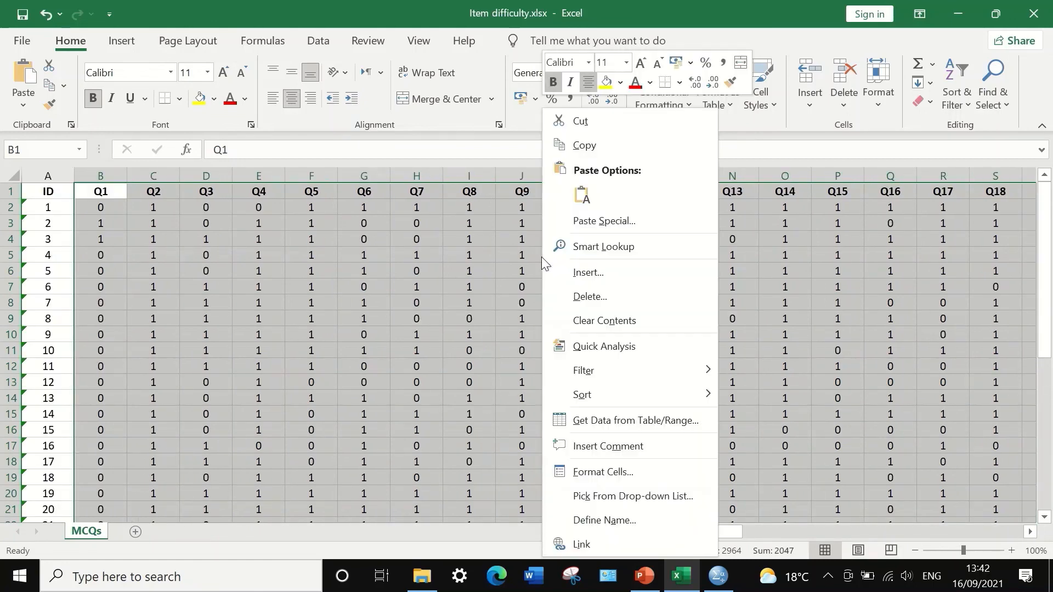
{"action": "left_click", "coordinate": [604, 146]}
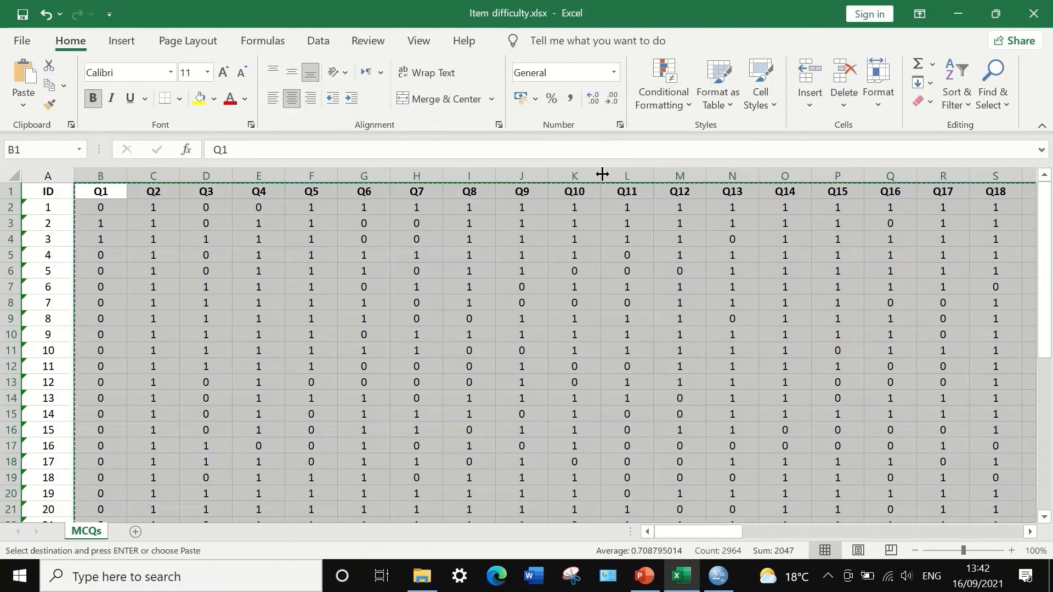
Switch to IBM SPSS Statistics and paste the copied data starting at the first cell of the empty dataset.
{"action": "left_click", "coordinate": [717, 580]}
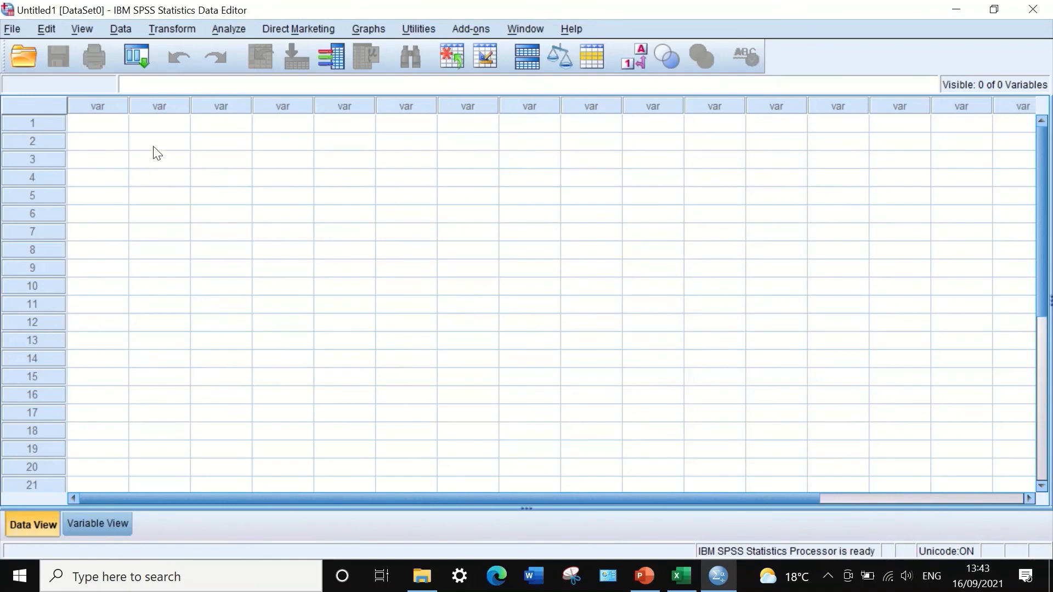
{"action": "left_click", "coordinate": [106, 124]}
{"action": "right_click", "coordinate": [99, 127]}
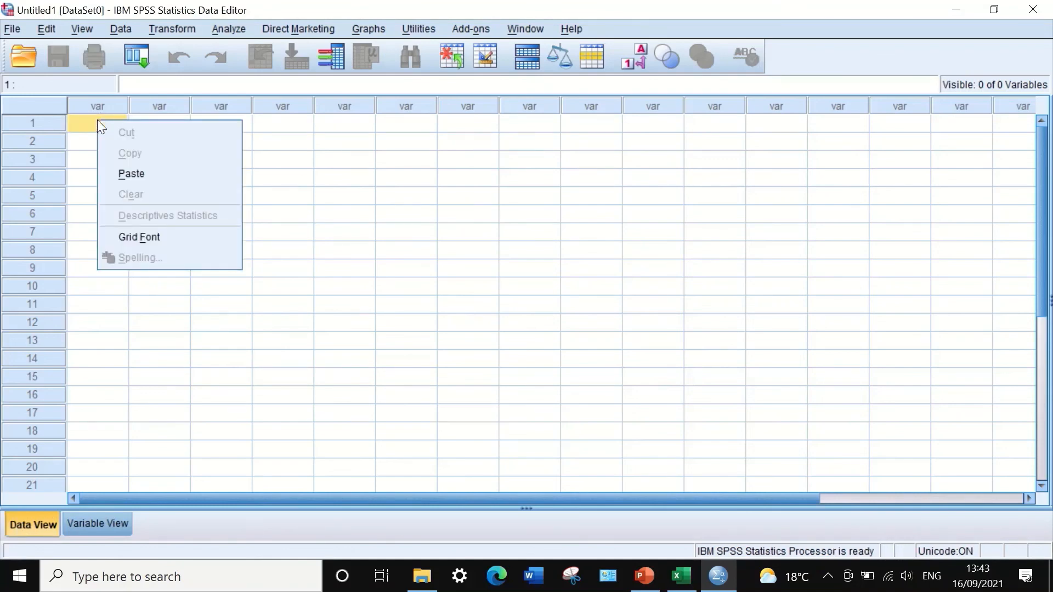
{"action": "left_click", "coordinate": [131, 174]}
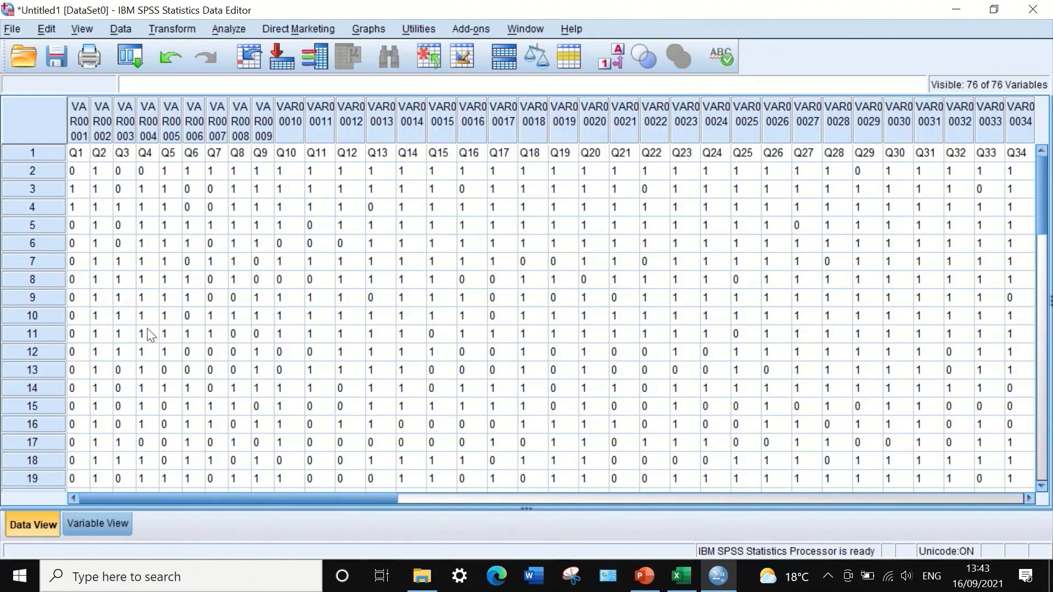
{"action": "scroll", "coordinate": [144, 299], "scroll_direction": "down", "scroll_amount": 4}
{"action": "scroll", "coordinate": [143, 299], "scroll_direction": "up", "scroll_amount": 4}
Delete the first case, which holds the question labels Q1 to Q76 instead of responses.
{"action": "left_click", "coordinate": [8, 150]}
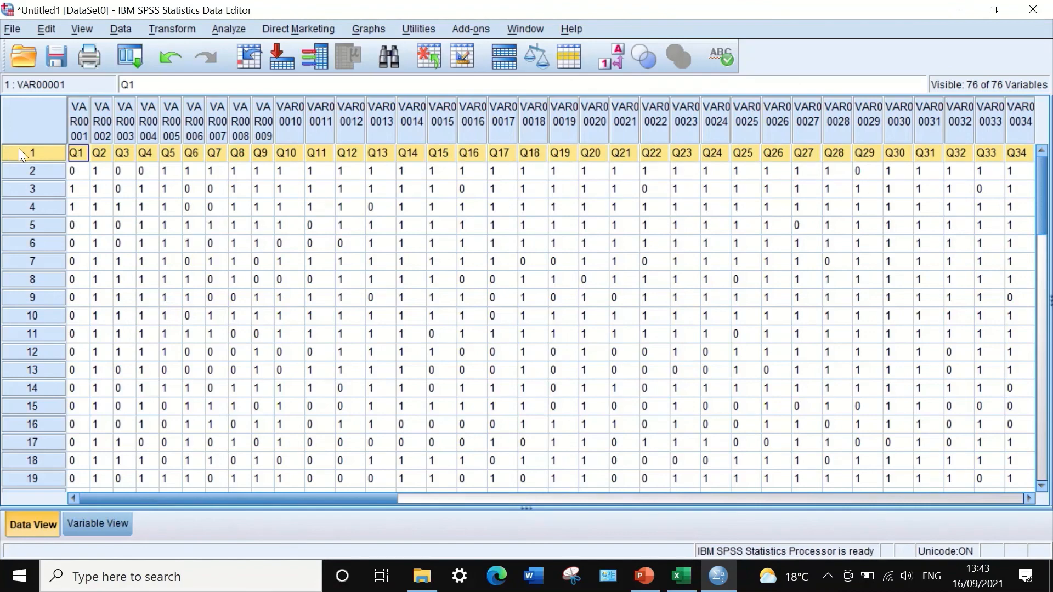
{"action": "right_click", "coordinate": [18, 148]}
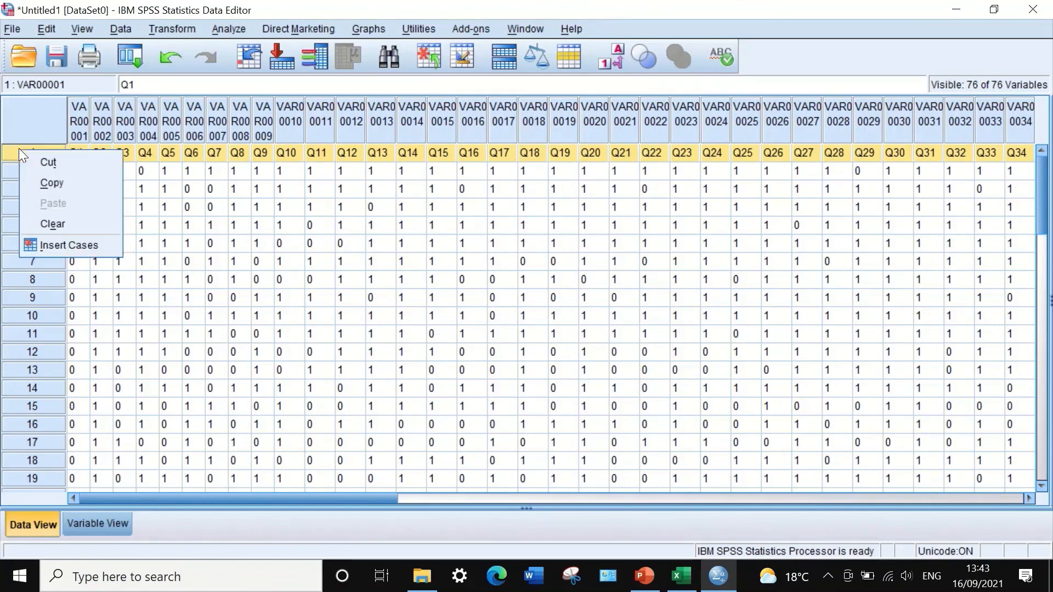
{"action": "left_click", "coordinate": [82, 222]}
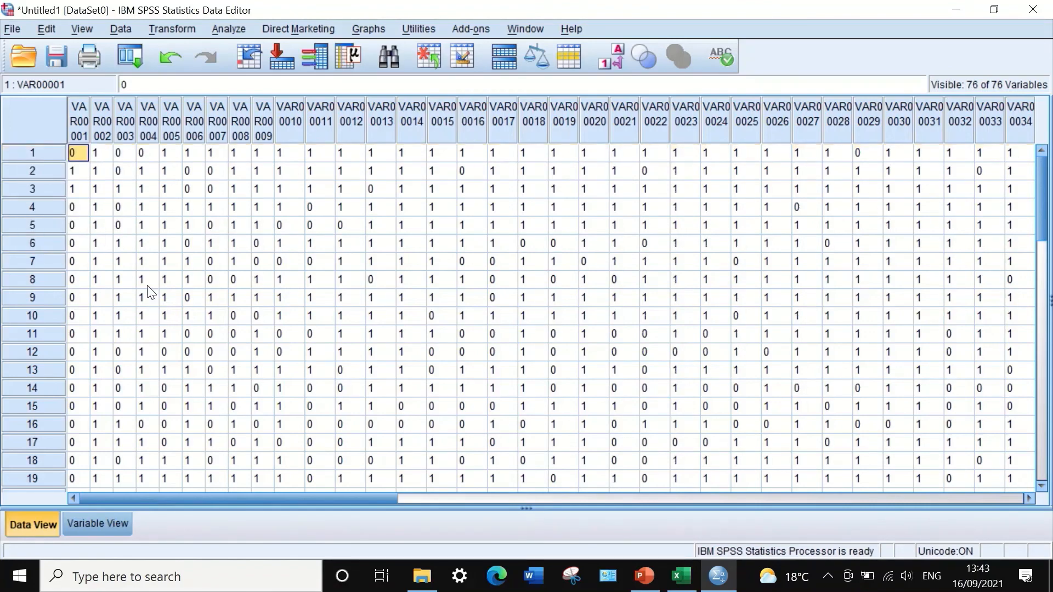
Inspect the variable definitions and the type settings of VAR00001, keeping them as they are.
{"action": "left_click", "coordinate": [103, 527]}
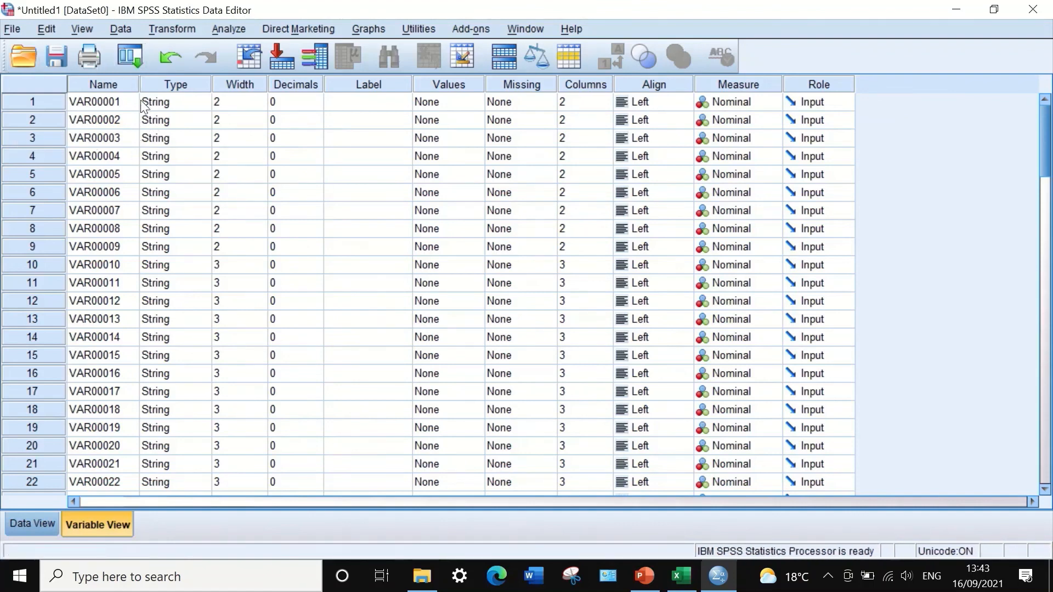
{"action": "left_click", "coordinate": [189, 108]}
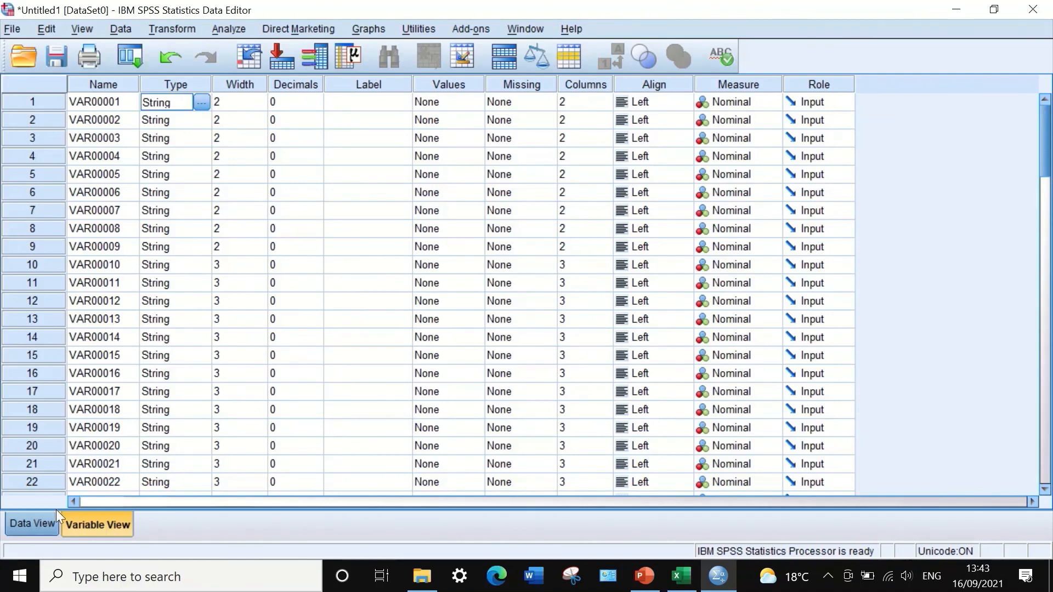
{"action": "left_click", "coordinate": [33, 522]}
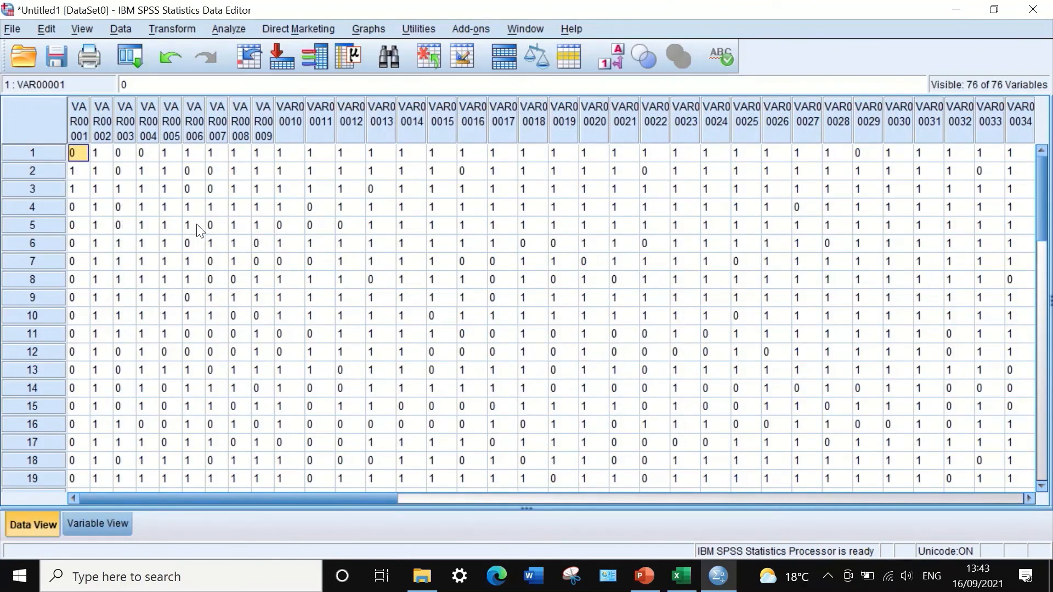
{"action": "left_click", "coordinate": [94, 518]}
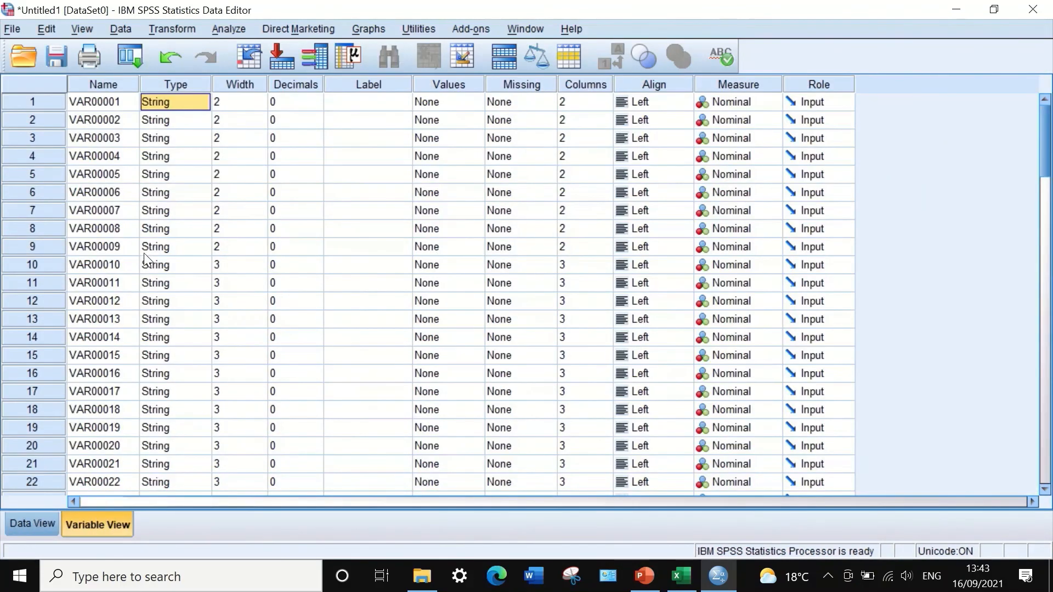
{"action": "left_click", "coordinate": [190, 100]}
{"action": "left_click", "coordinate": [203, 101]}
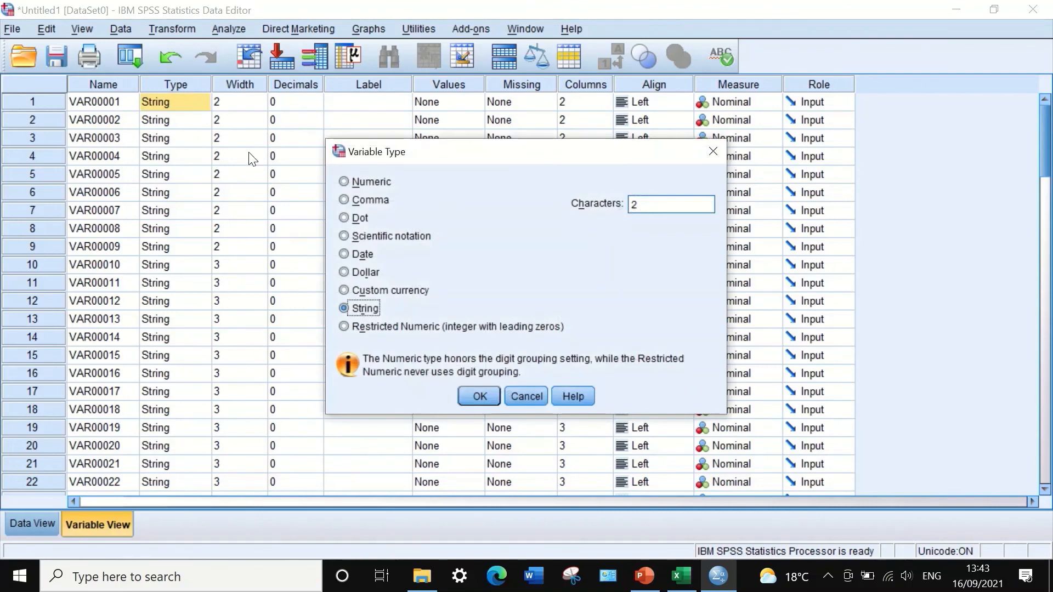
{"action": "left_click", "coordinate": [473, 397]}
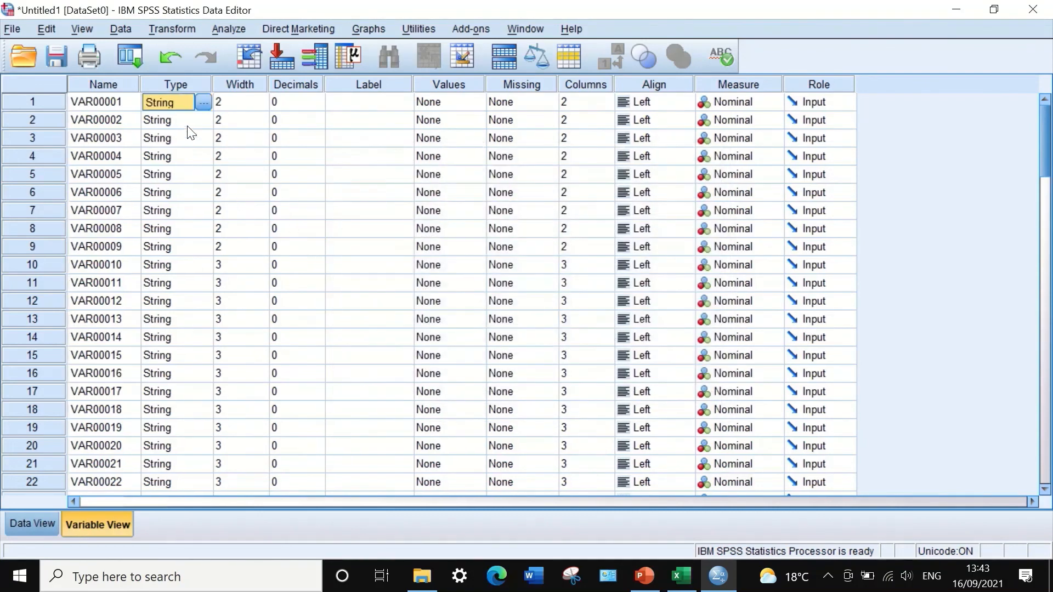
Change the variable type of VAR00002 and VAR00003 to Numeric with width 2 and 0 decimal places.
{"action": "left_click", "coordinate": [172, 124]}
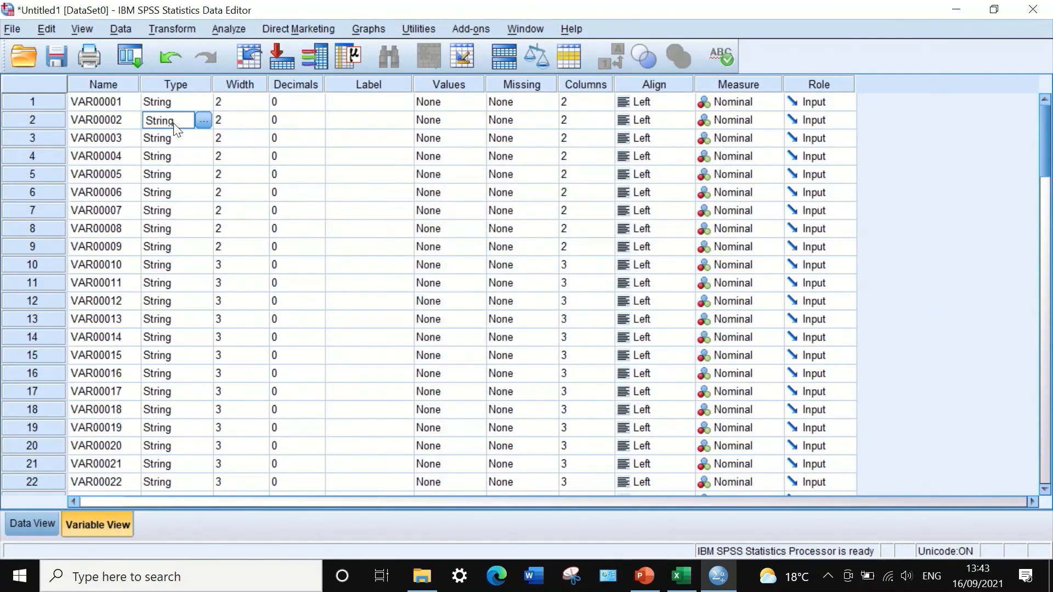
{"action": "left_click", "coordinate": [204, 120]}
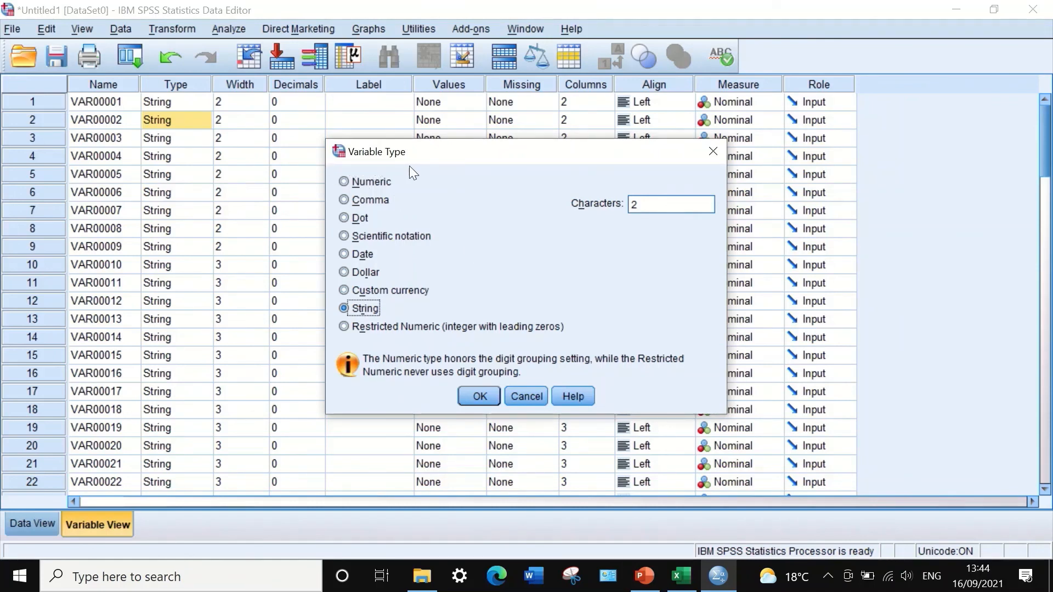
{"action": "left_click", "coordinate": [374, 183]}
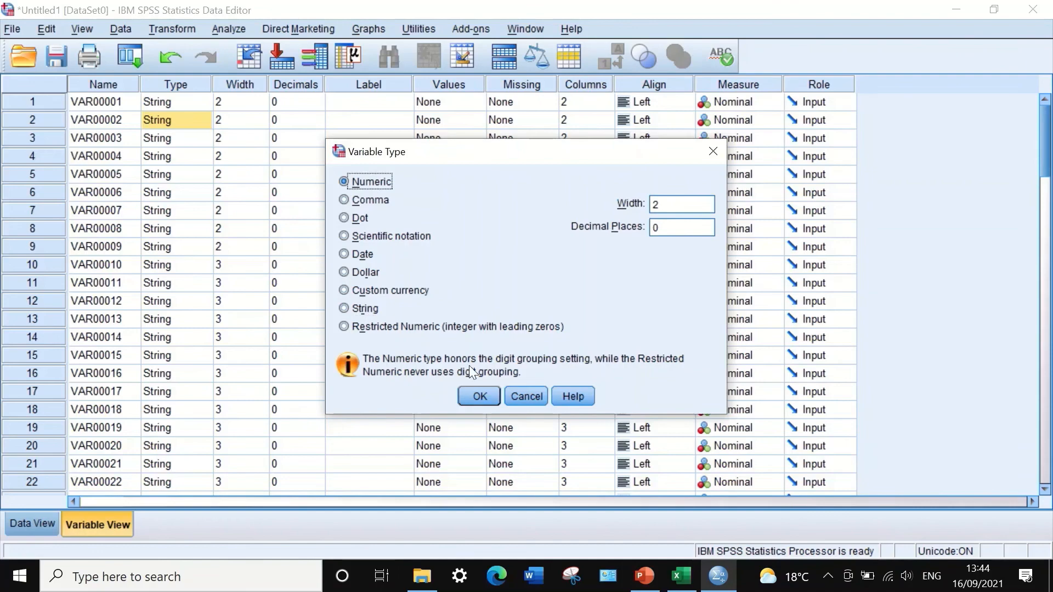
{"action": "left_click", "coordinate": [480, 396]}
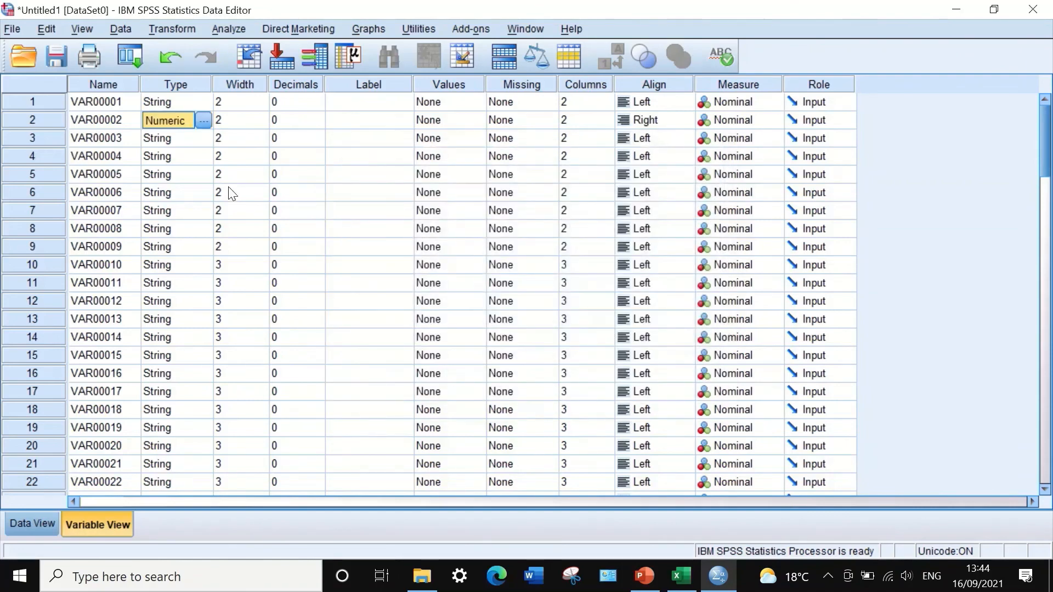
{"action": "left_click", "coordinate": [176, 140]}
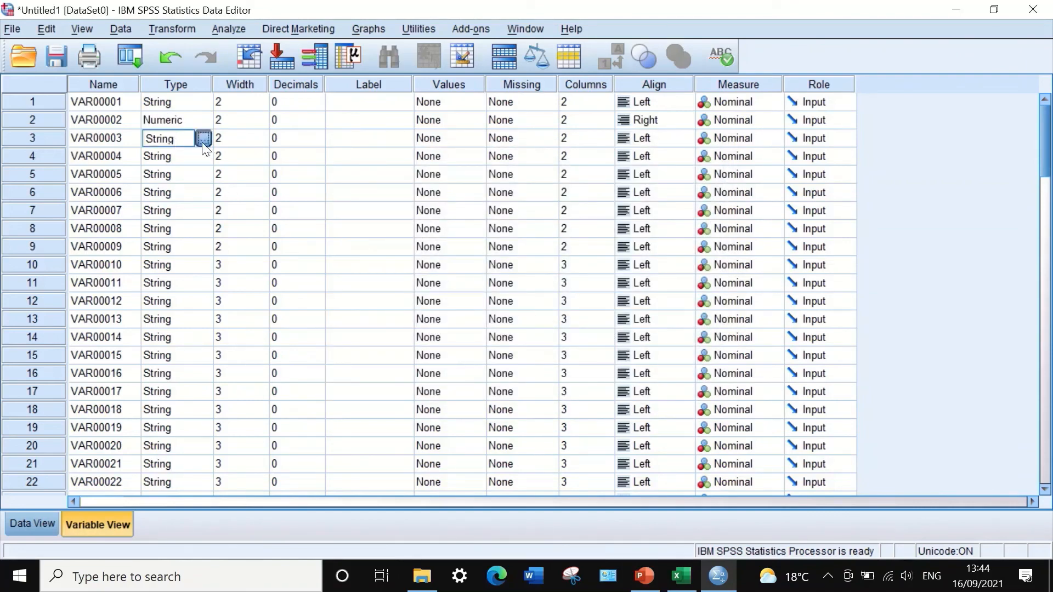
{"action": "left_click", "coordinate": [202, 139]}
{"action": "left_click", "coordinate": [355, 181]}
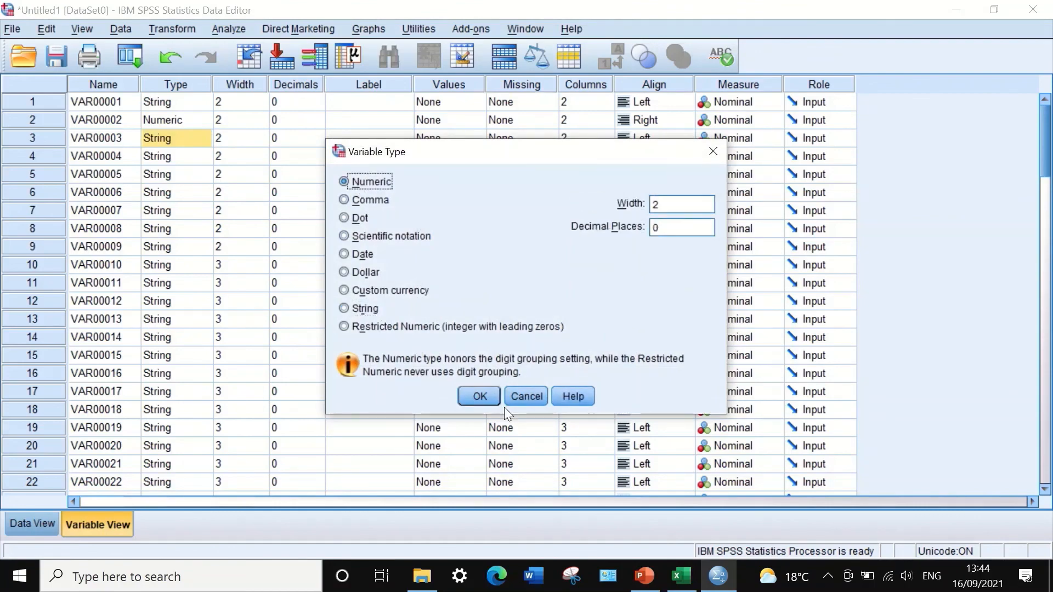
{"action": "left_click", "coordinate": [485, 396]}
Change the variable type of VAR00001 to Numeric with width 2 and 0 decimal places.
{"action": "left_click", "coordinate": [169, 96]}
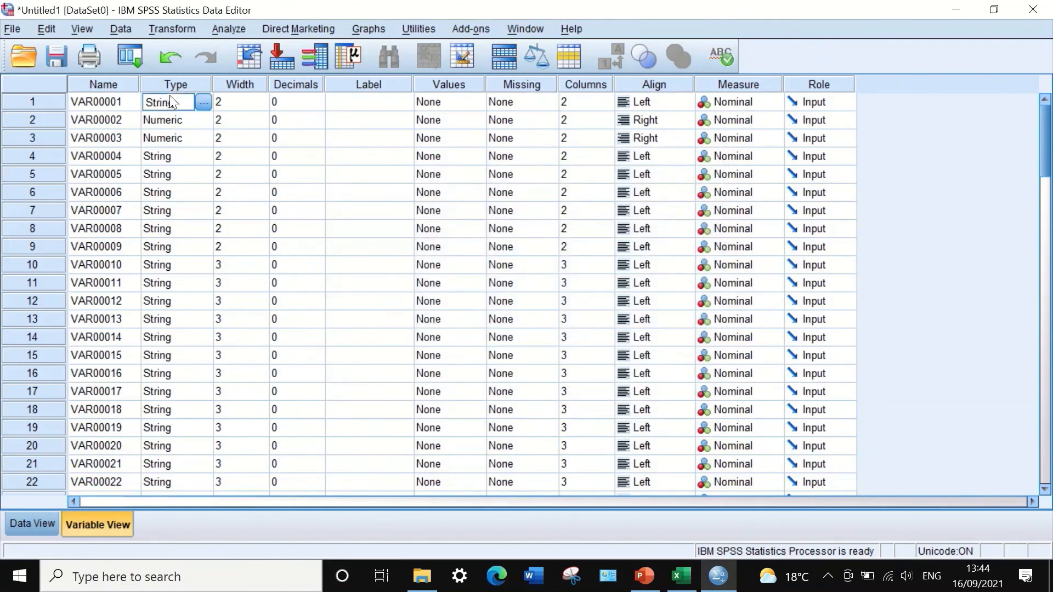
{"action": "left_click", "coordinate": [202, 102]}
{"action": "left_click", "coordinate": [350, 180]}
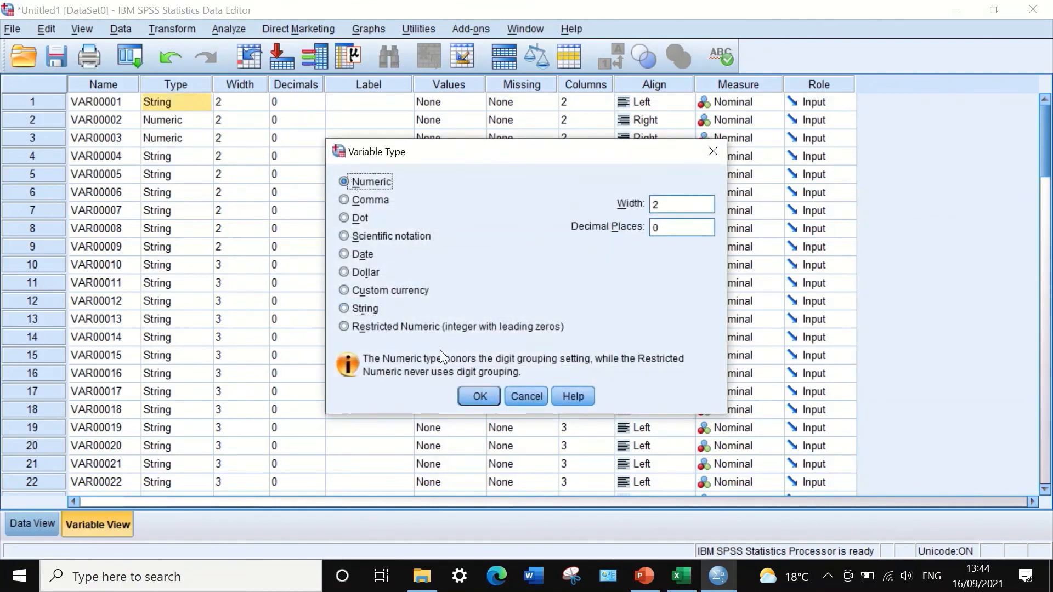
{"action": "left_click", "coordinate": [480, 393]}
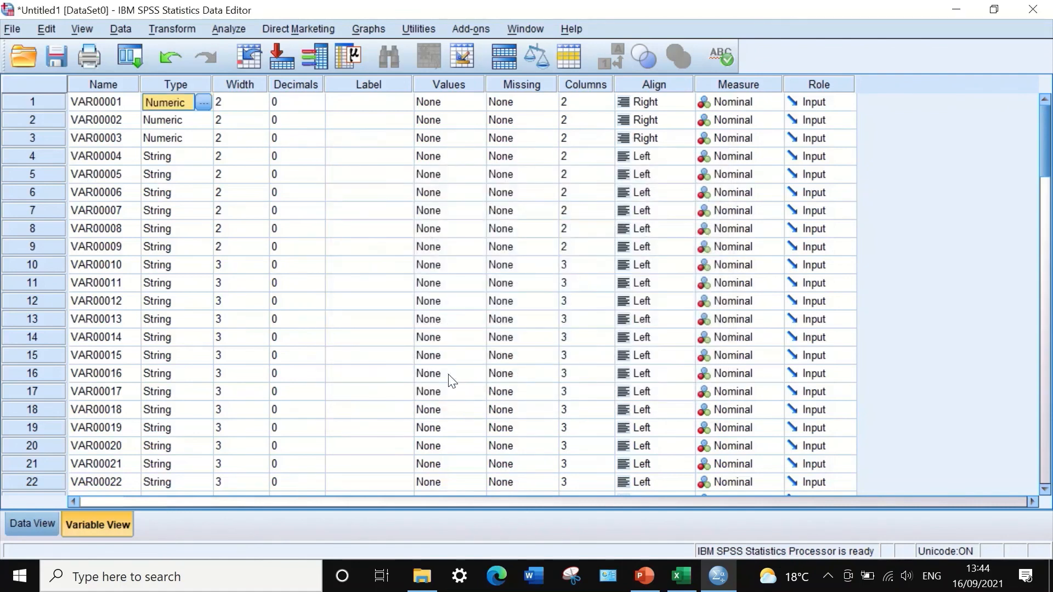
Copy the Numeric type of VAR00001 to variables VAR00004 through VAR00076.
{"action": "left_click", "coordinate": [172, 158]}
{"action": "left_click", "coordinate": [157, 98]}
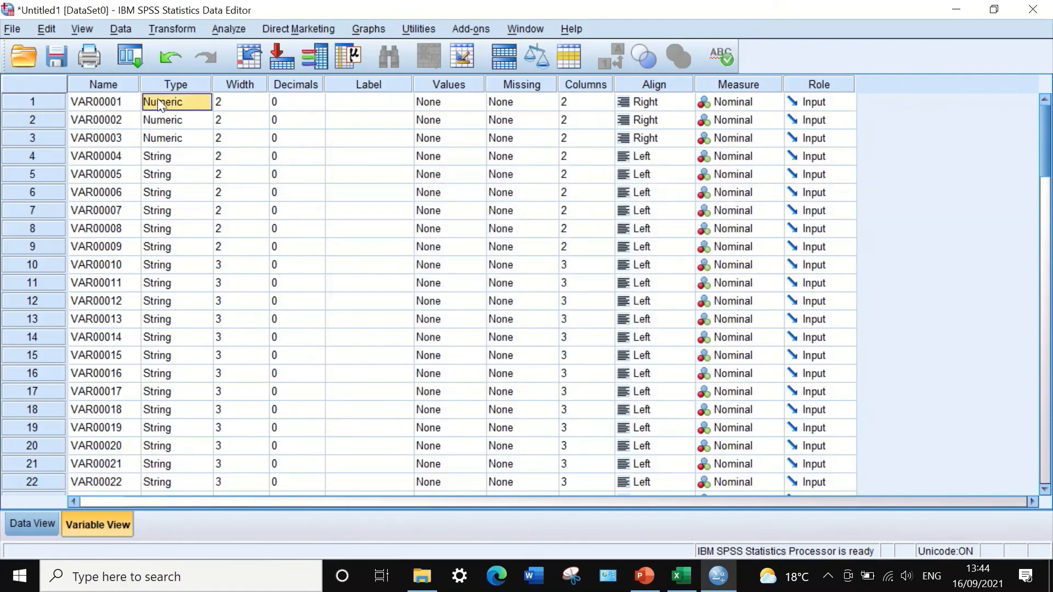
{"action": "right_click", "coordinate": [190, 103]}
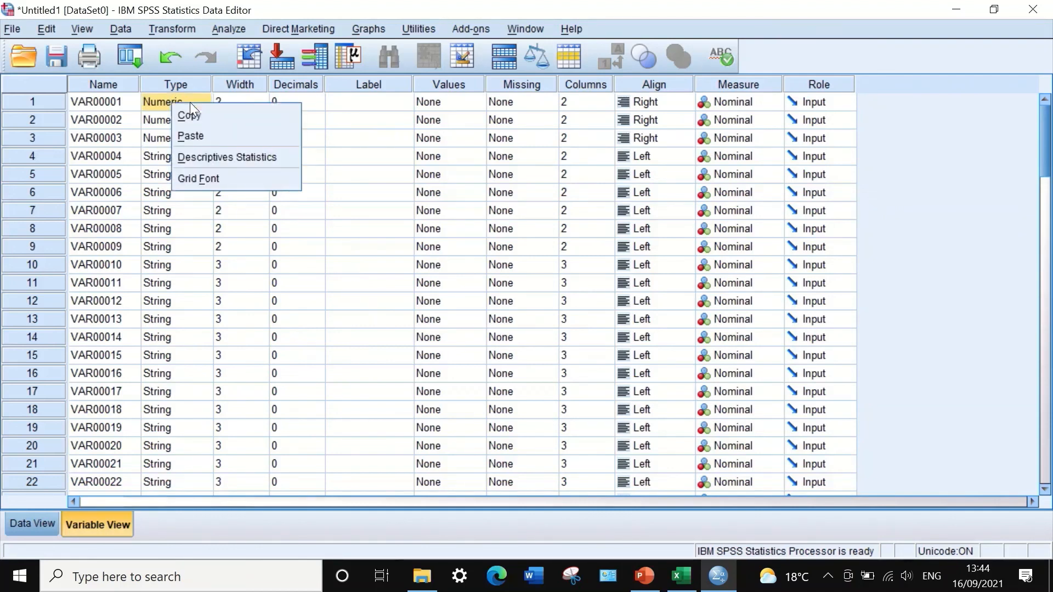
{"action": "left_click", "coordinate": [191, 116]}
{"action": "left_click_drag", "start_coordinate": [170, 158], "coordinate": [188, 274]}
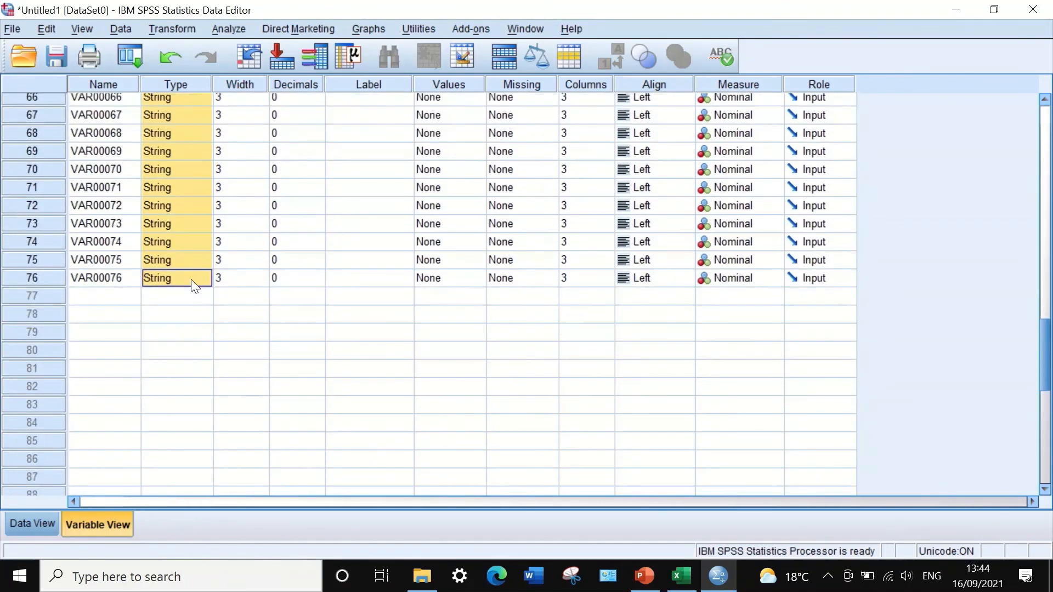
{"action": "right_click", "coordinate": [183, 180]}
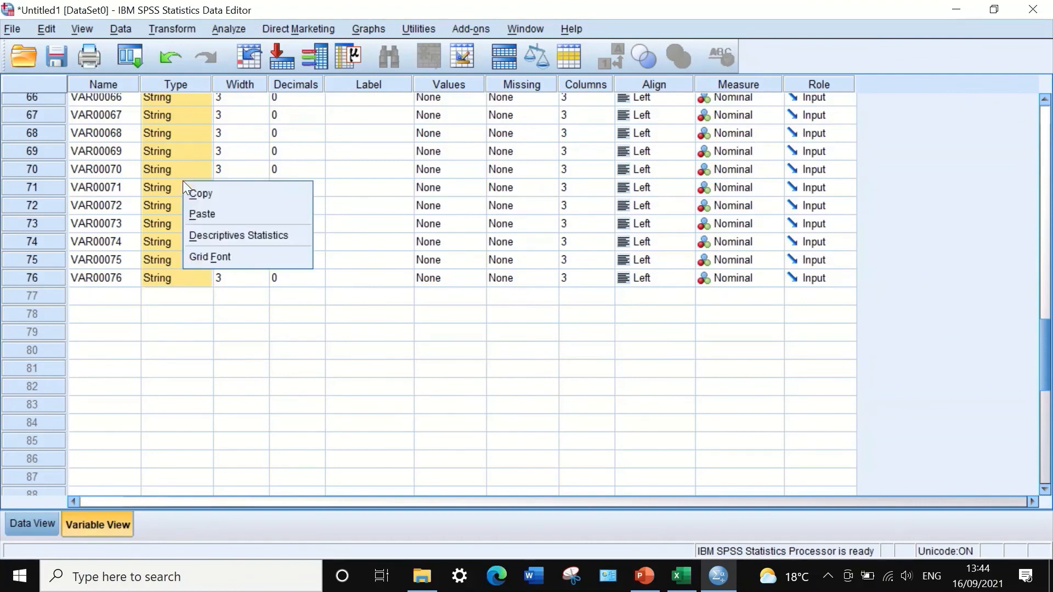
{"action": "left_click", "coordinate": [197, 212]}
{"action": "scroll", "coordinate": [160, 240], "scroll_direction": "up", "scroll_amount": 20}
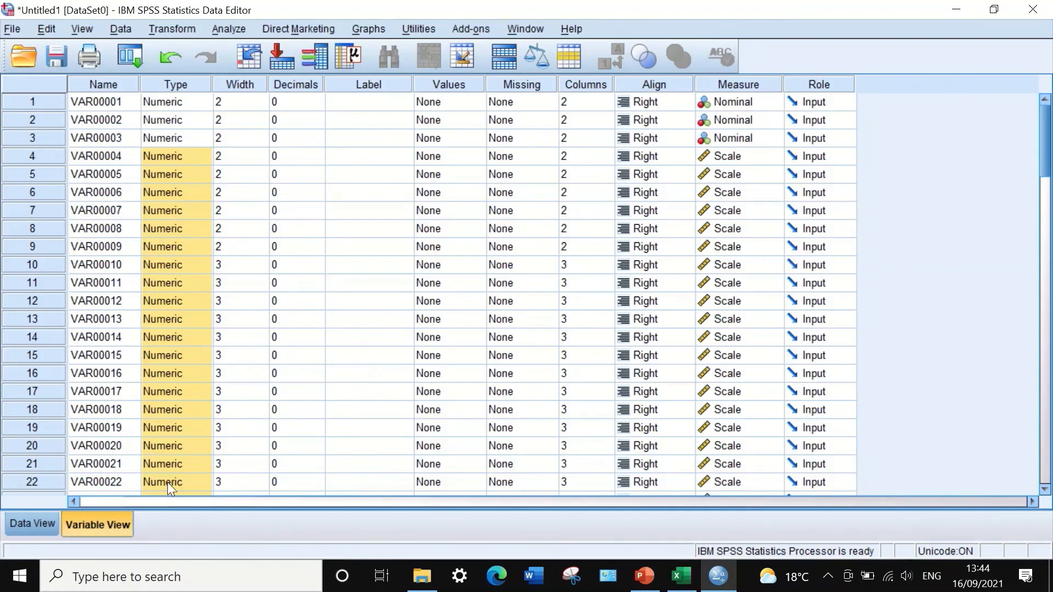
Set the alignment of VAR00001, VAR00002 and VAR00003 to Center.
{"action": "left_click", "coordinate": [662, 103]}
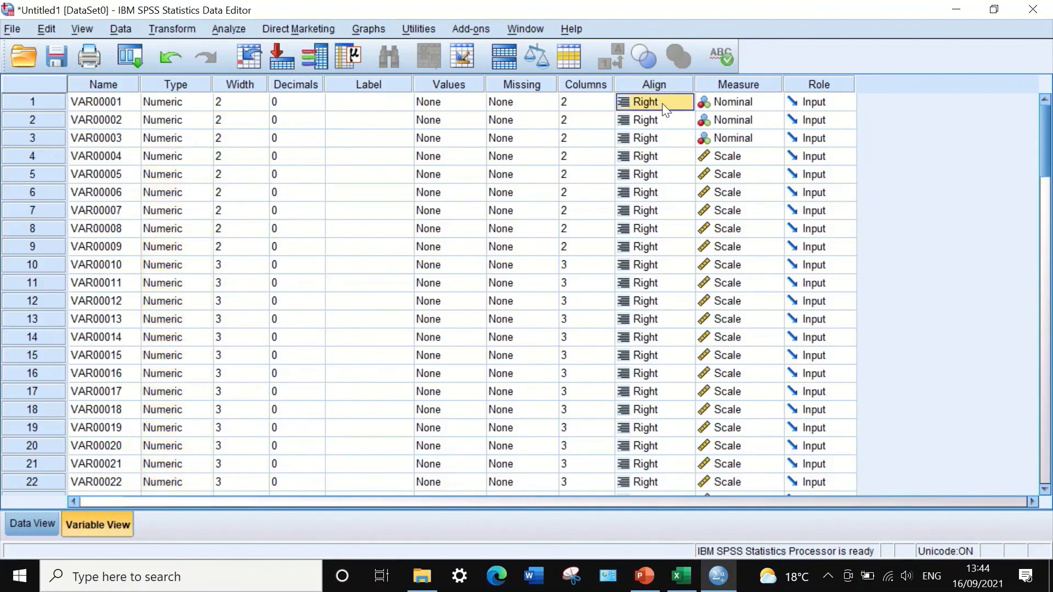
{"action": "left_click", "coordinate": [673, 103]}
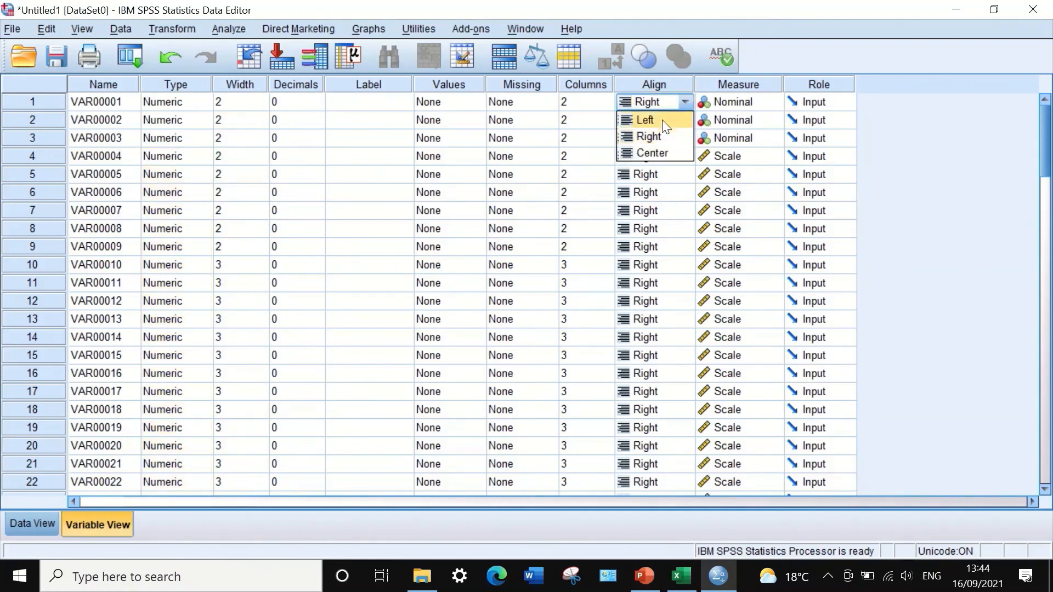
{"action": "left_click", "coordinate": [659, 154]}
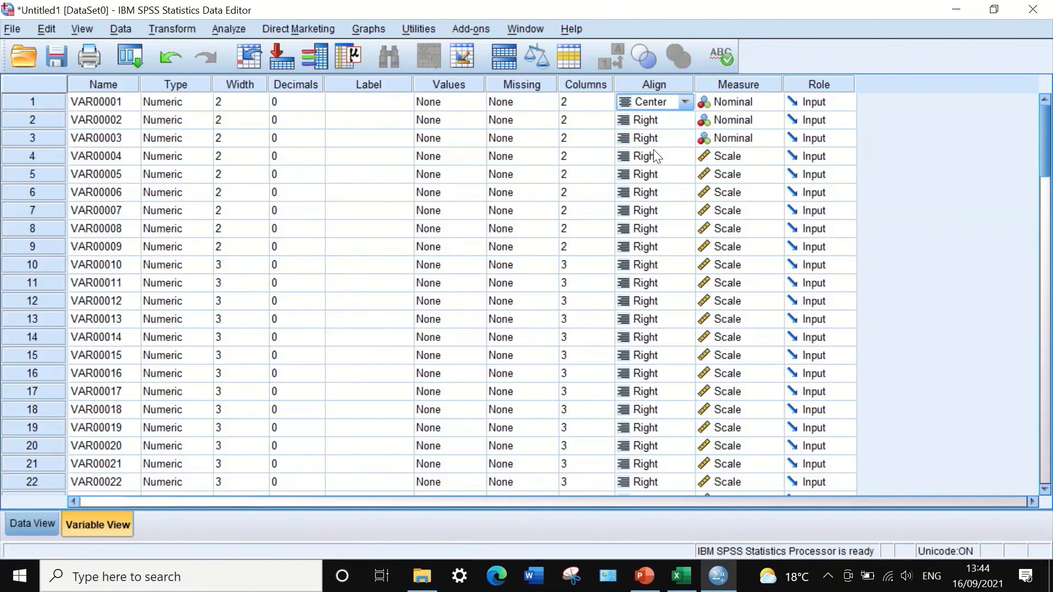
{"action": "left_click", "coordinate": [661, 121]}
{"action": "left_click", "coordinate": [686, 119]}
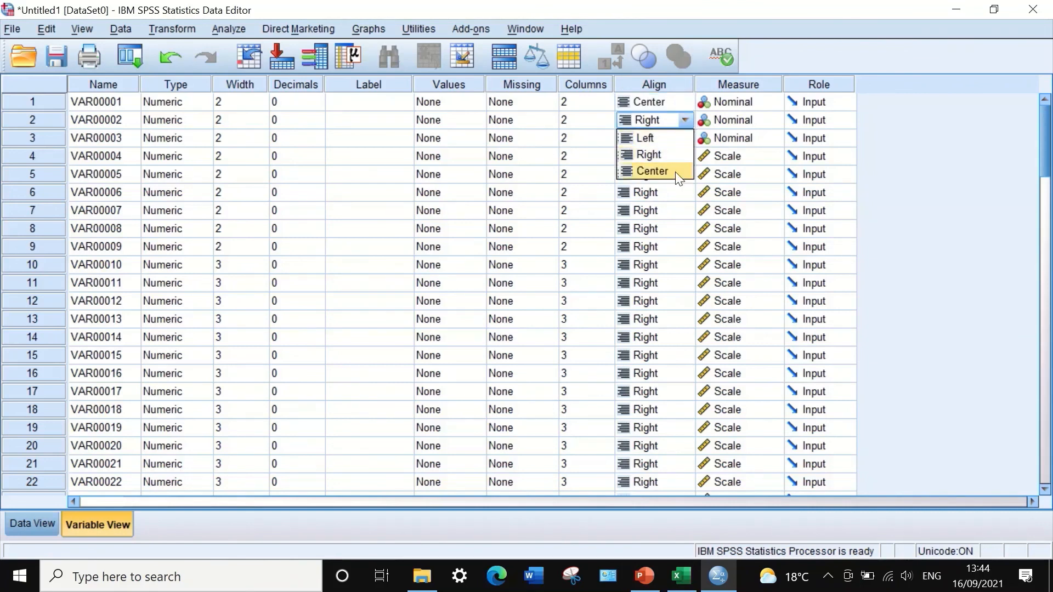
{"action": "left_click", "coordinate": [676, 171]}
{"action": "left_click", "coordinate": [663, 141]}
{"action": "left_click", "coordinate": [687, 138]}
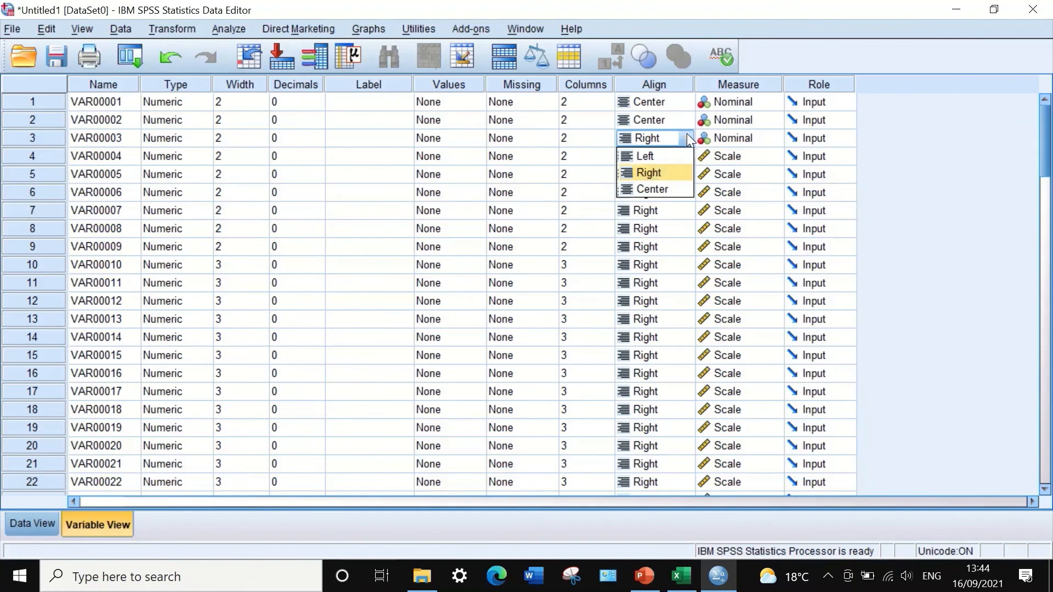
{"action": "left_click", "coordinate": [657, 188]}
Copy the Center alignment of VAR00001 to variables VAR00004 through VAR00076.
{"action": "left_click", "coordinate": [669, 105]}
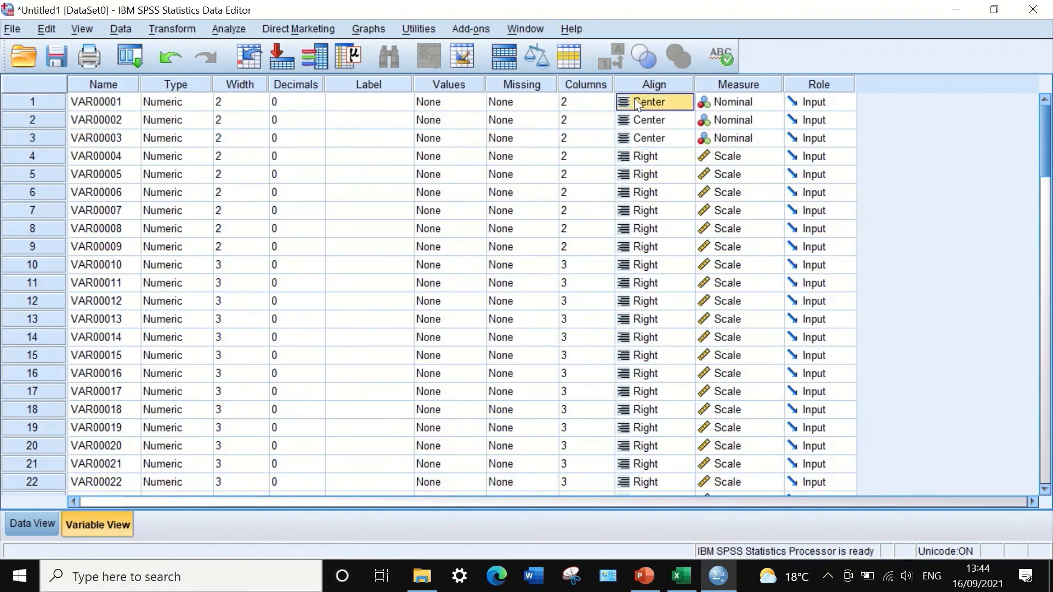
{"action": "right_click", "coordinate": [648, 102]}
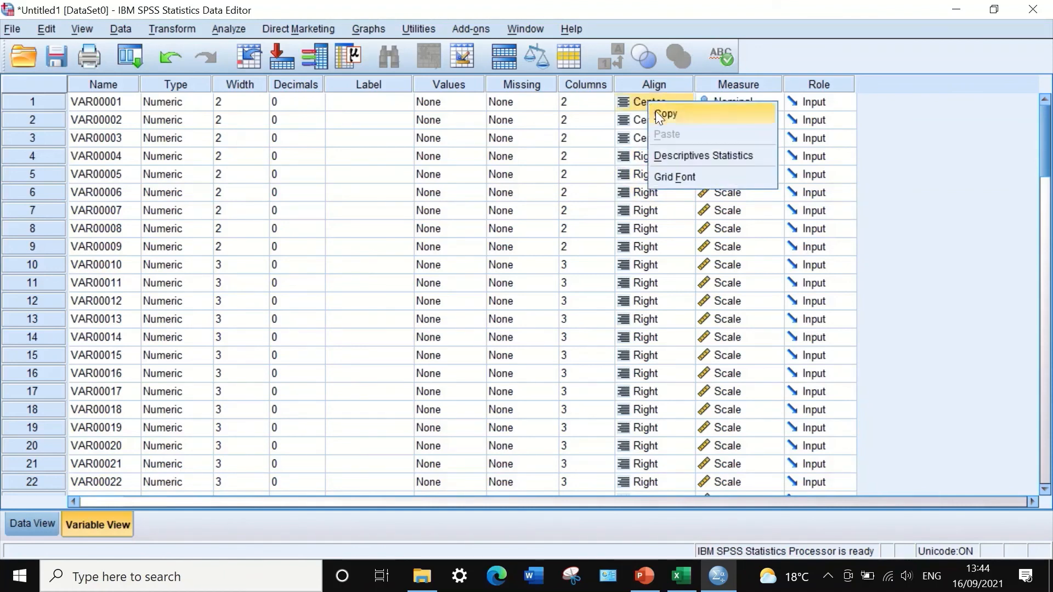
{"action": "left_click", "coordinate": [661, 114]}
{"action": "left_click_drag", "start_coordinate": [653, 157], "coordinate": [684, 531]}
{"action": "left_click_drag", "start_coordinate": [685, 529], "coordinate": [680, 331]}
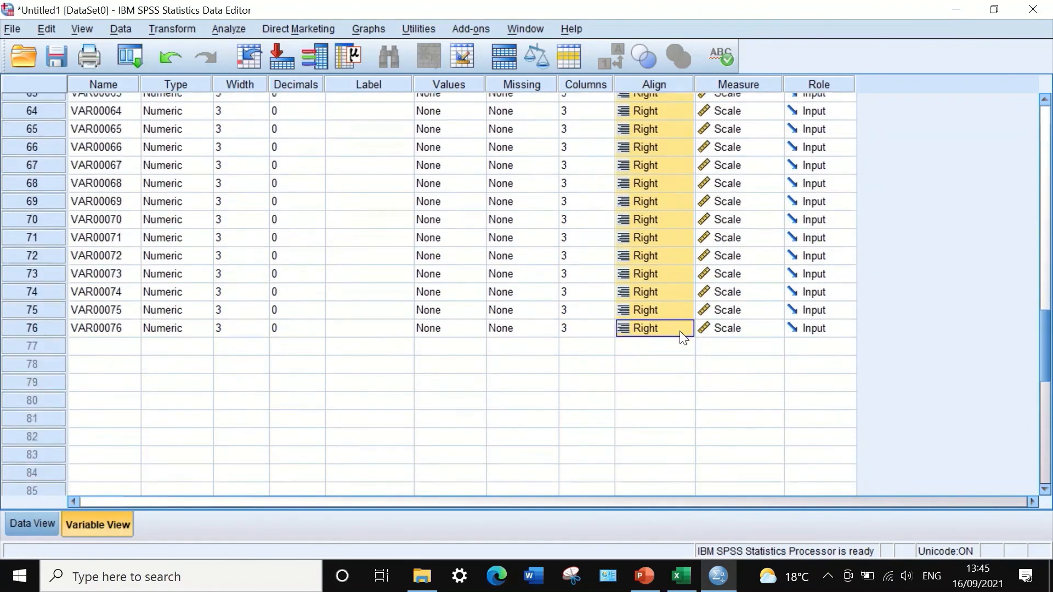
{"action": "right_click", "coordinate": [657, 210]}
{"action": "left_click", "coordinate": [679, 243]}
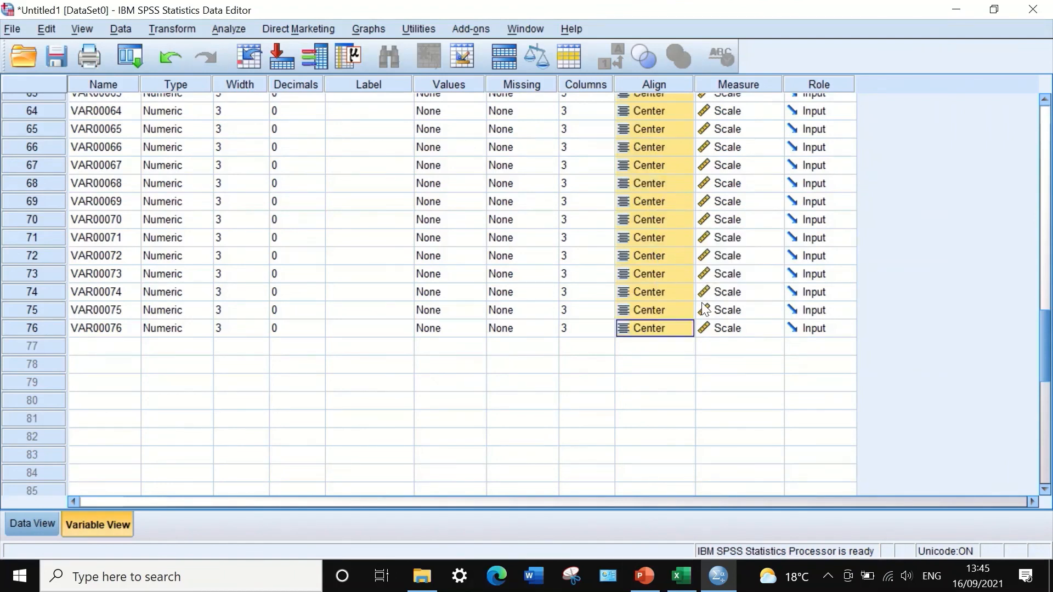
Set the measurement level of VAR00001, VAR00002 and VAR00003 to Scale.
{"action": "scroll", "coordinate": [680, 253], "scroll_direction": "up", "scroll_amount": 20}
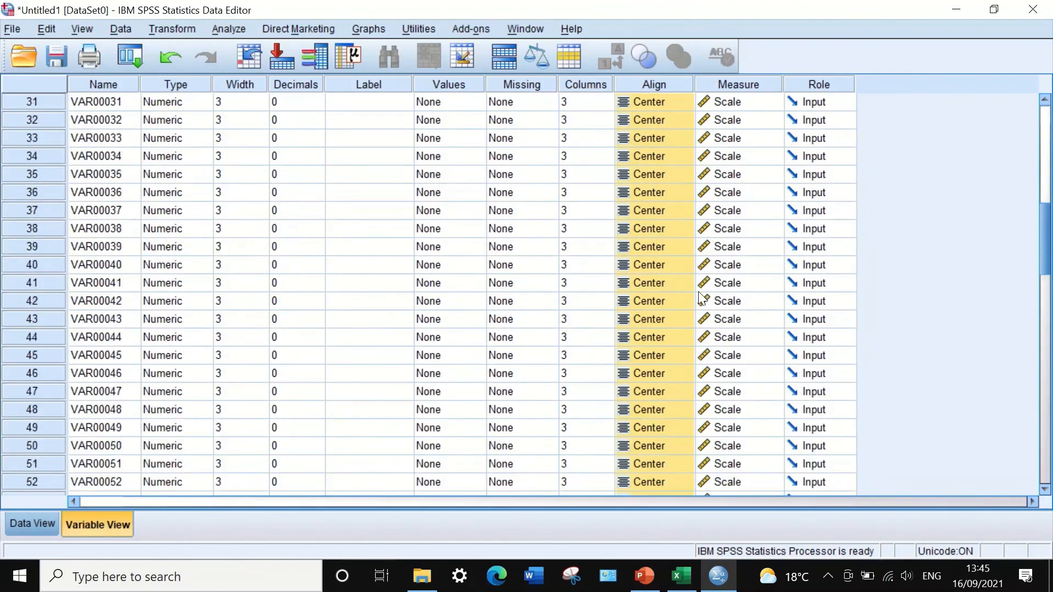
{"action": "left_click", "coordinate": [760, 102]}
{"action": "left_click", "coordinate": [763, 121]}
{"action": "left_click", "coordinate": [761, 124]}
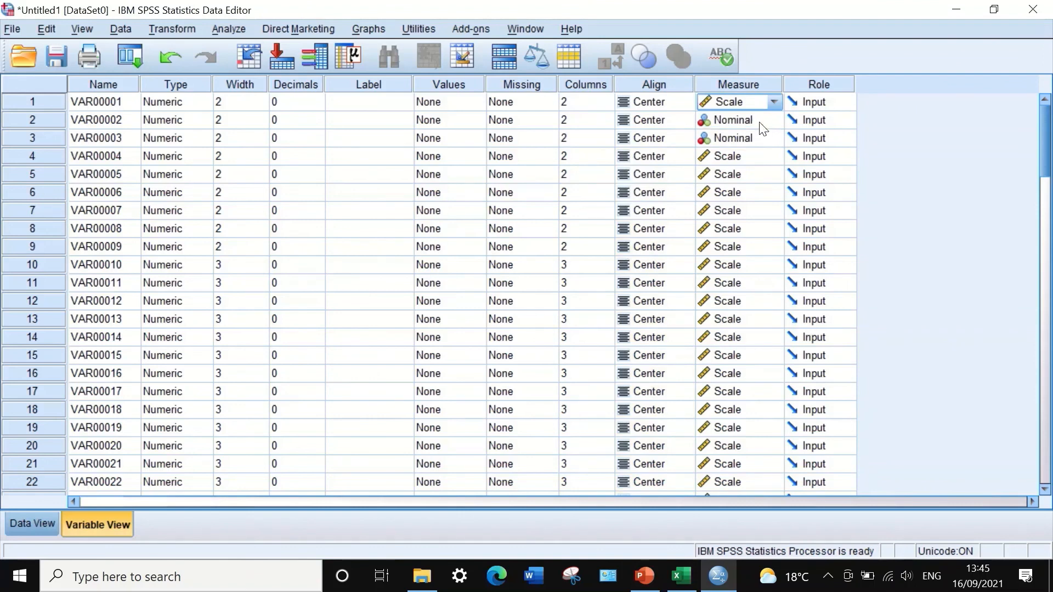
{"action": "left_click", "coordinate": [759, 122]}
{"action": "left_click", "coordinate": [744, 139]}
{"action": "left_click", "coordinate": [746, 141]}
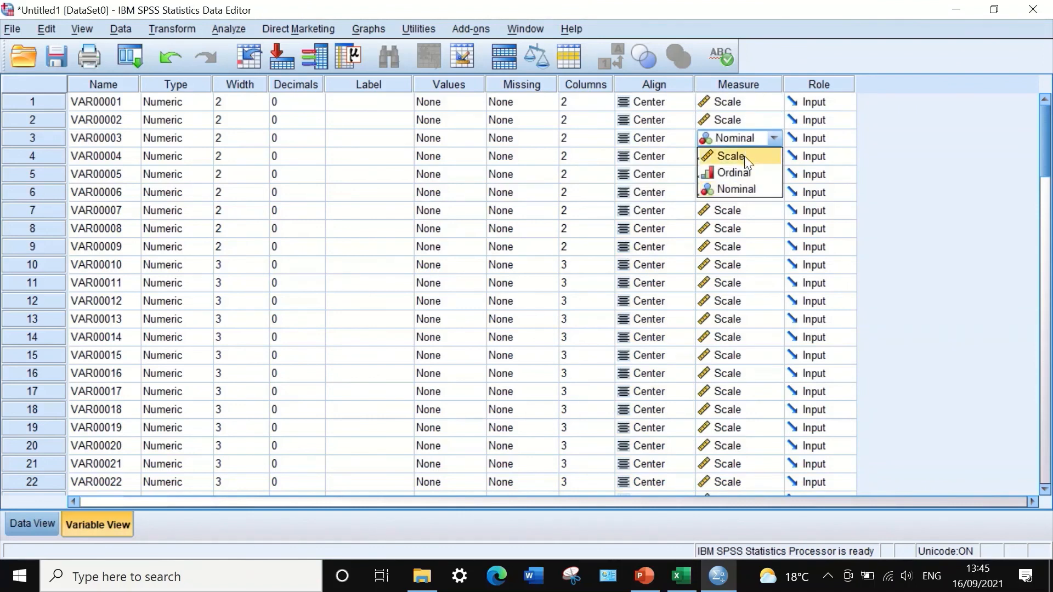
{"action": "left_click", "coordinate": [744, 155]}
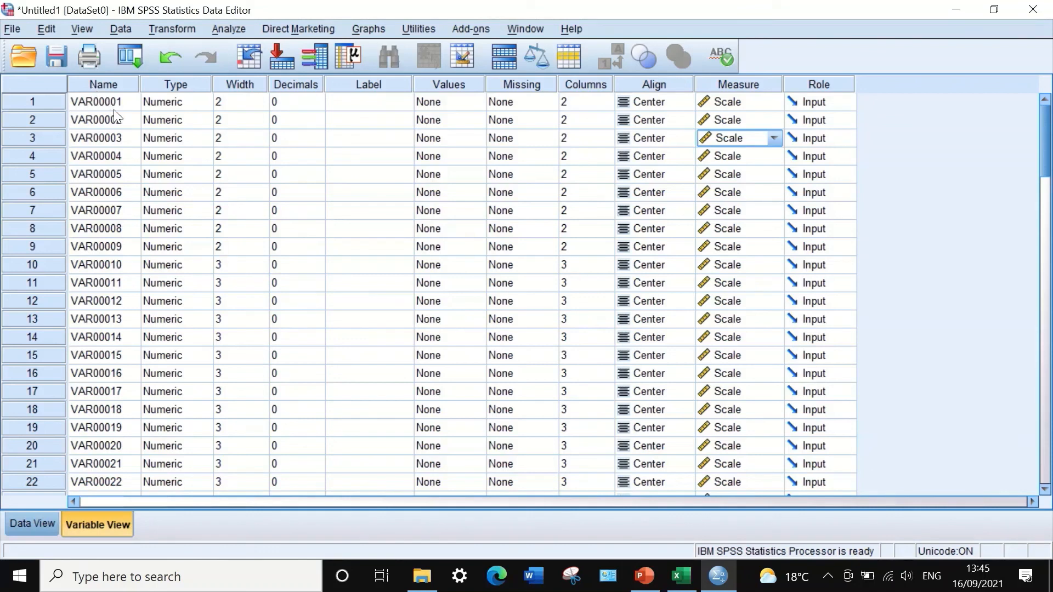
Rename all variables by replacing VAR000 with Q throughout the Name column.
{"action": "scroll", "coordinate": [93, 170], "scroll_direction": "down", "scroll_amount": 4}
{"action": "scroll", "coordinate": [92, 165], "scroll_direction": "down", "scroll_amount": 19}
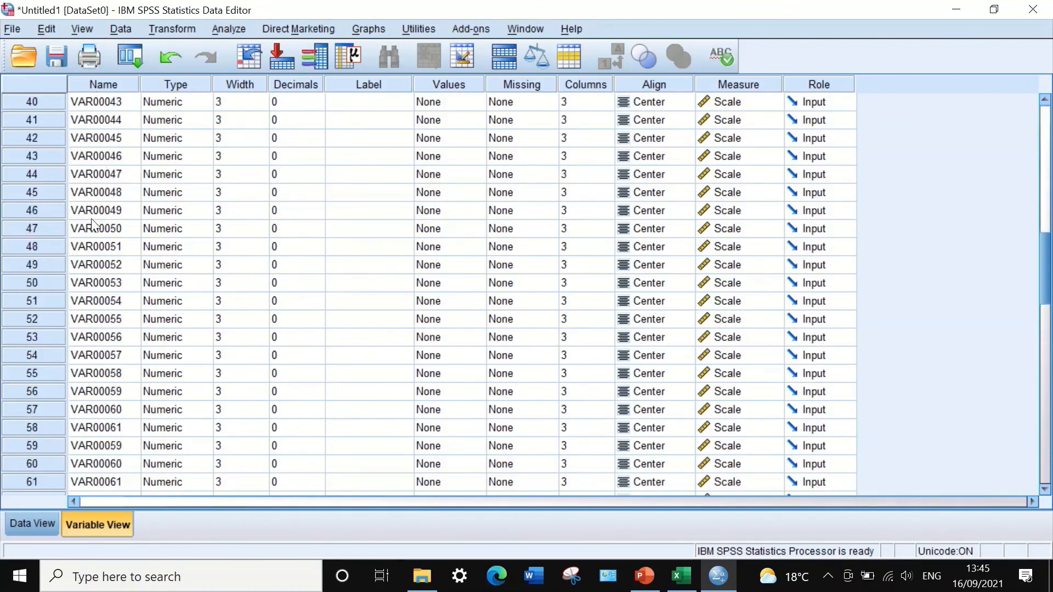
{"action": "scroll", "coordinate": [94, 228], "scroll_direction": "up", "scroll_amount": 7}
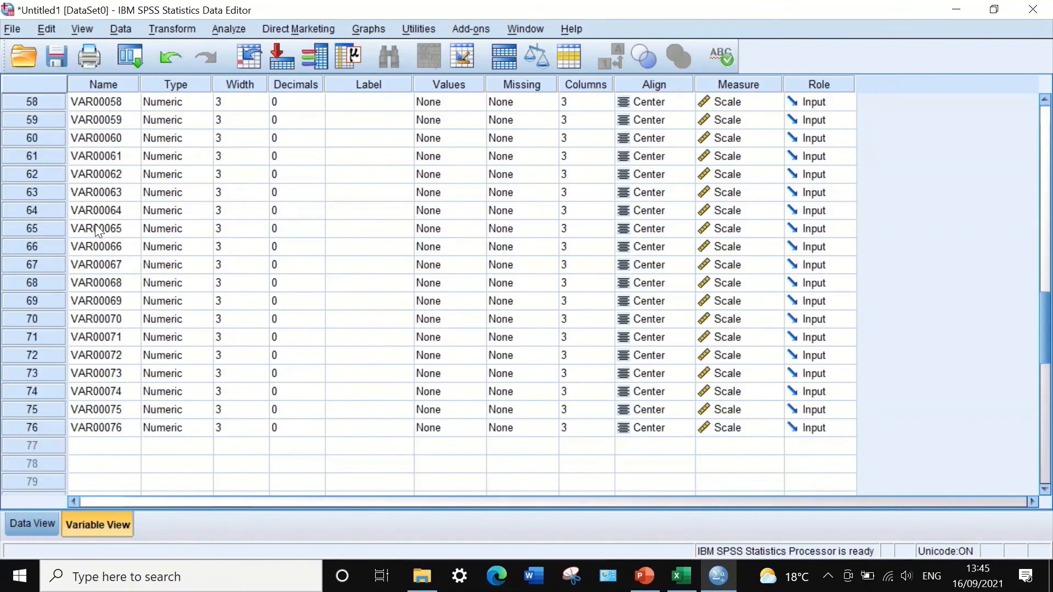
{"action": "scroll", "coordinate": [116, 319], "scroll_direction": "down", "scroll_amount": 4}
{"action": "scroll", "coordinate": [117, 320], "scroll_direction": "up", "scroll_amount": 20}
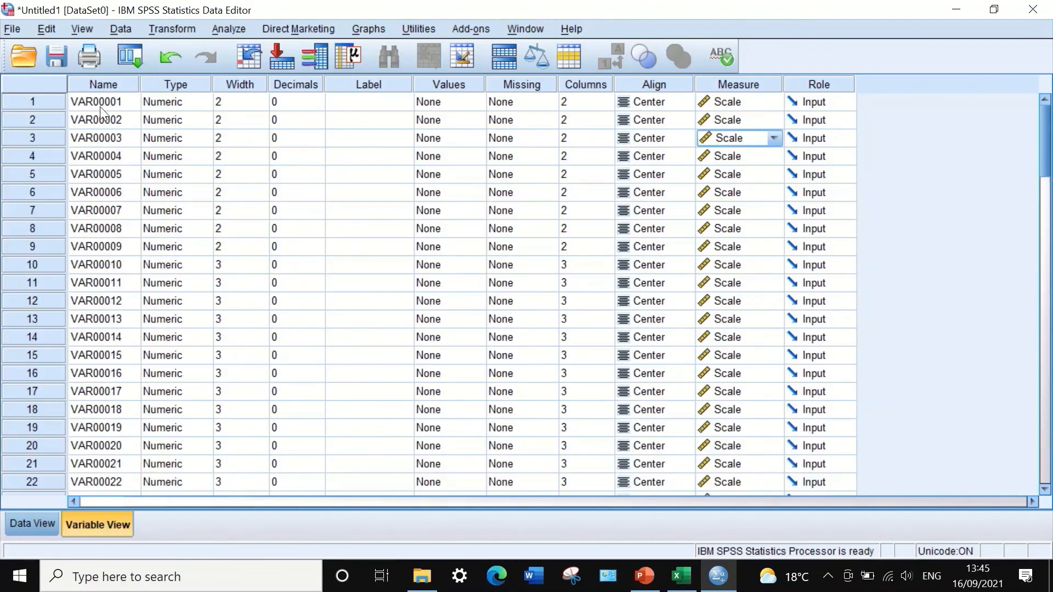
{"action": "left_click", "coordinate": [101, 83]}
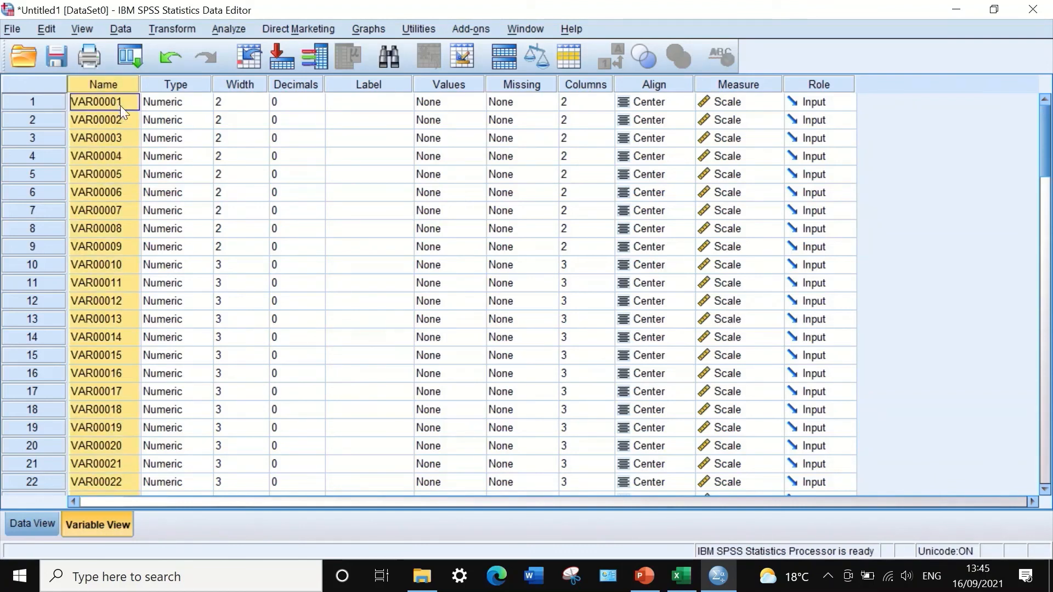
{"action": "key", "text": "ctrl+f"}
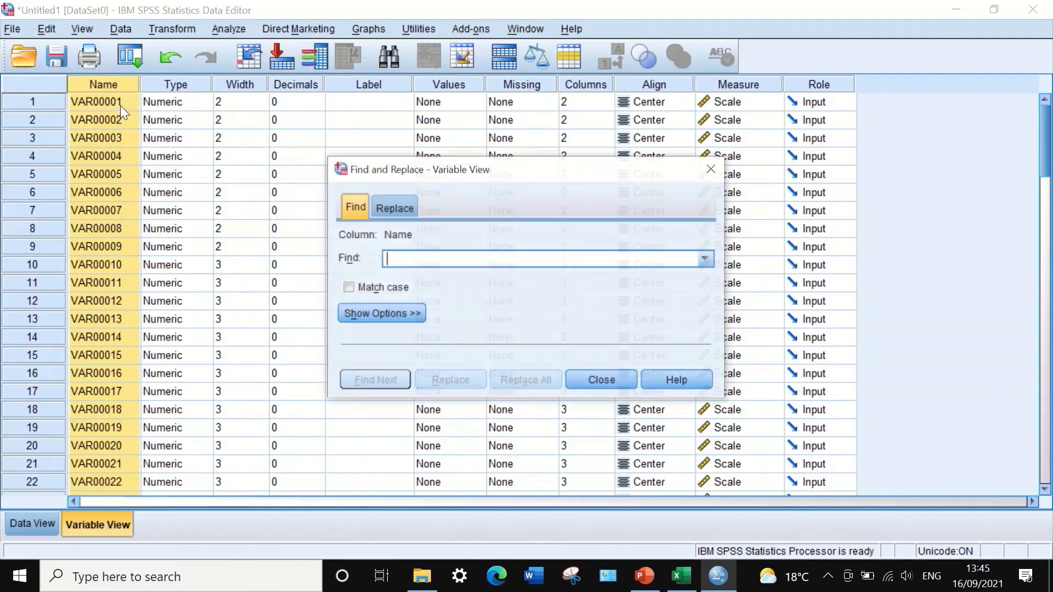
{"action": "left_click", "coordinate": [394, 205]}
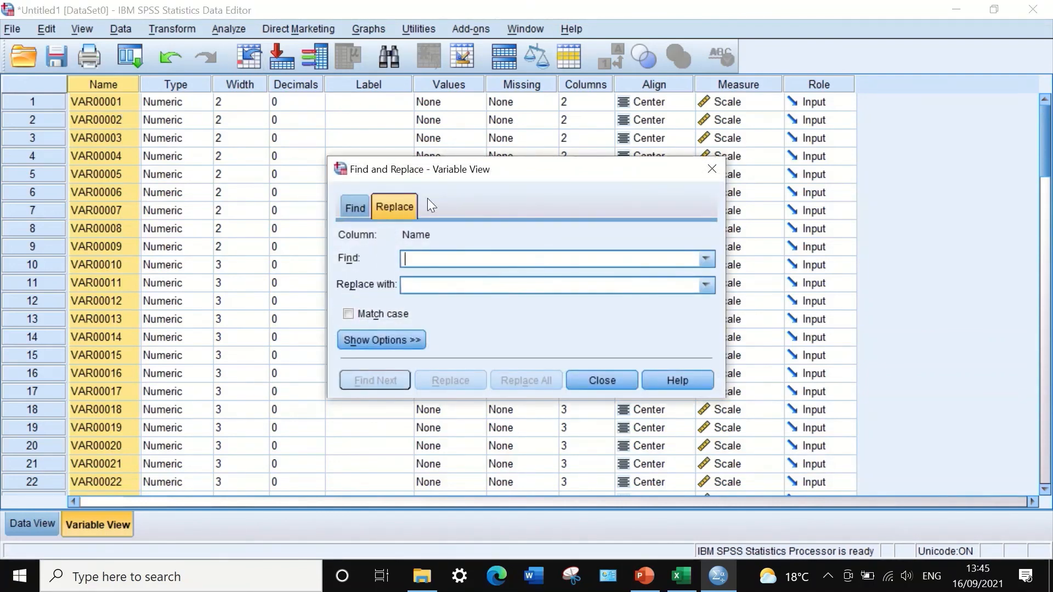
{"action": "left_click_drag", "start_coordinate": [550, 174], "coordinate": [462, 165]}
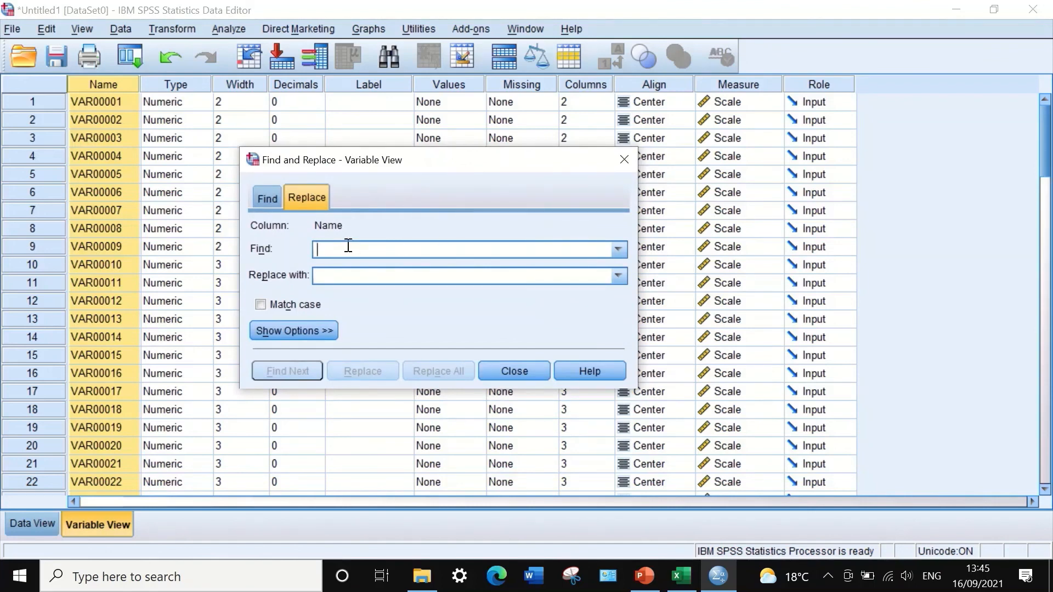
{"action": "type", "text": "VAR"}
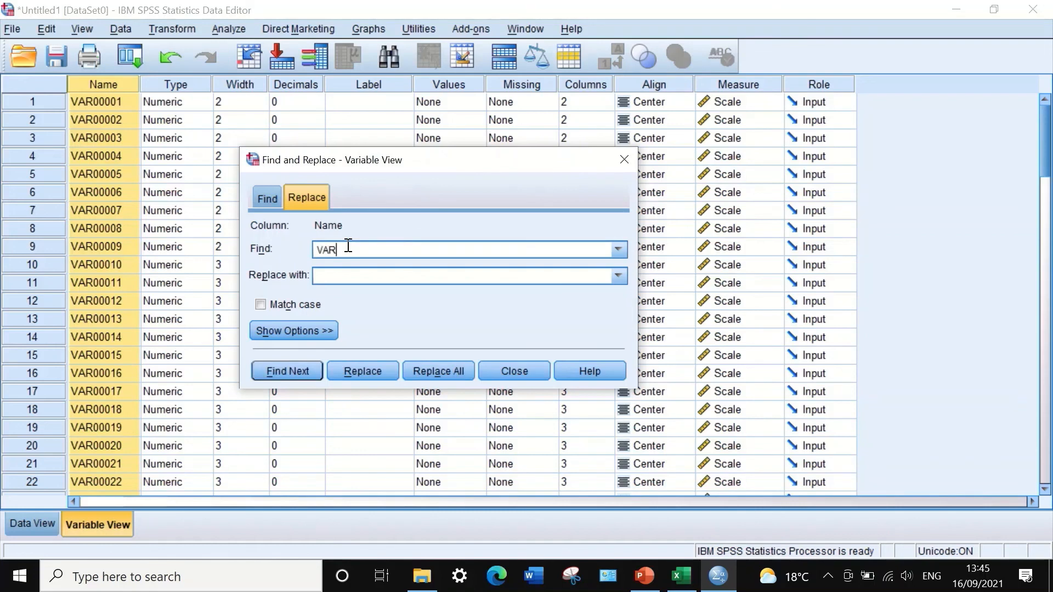
{"action": "type", "text": "000"}
{"action": "left_click", "coordinate": [335, 277]}
{"action": "type", "text": "Q"}
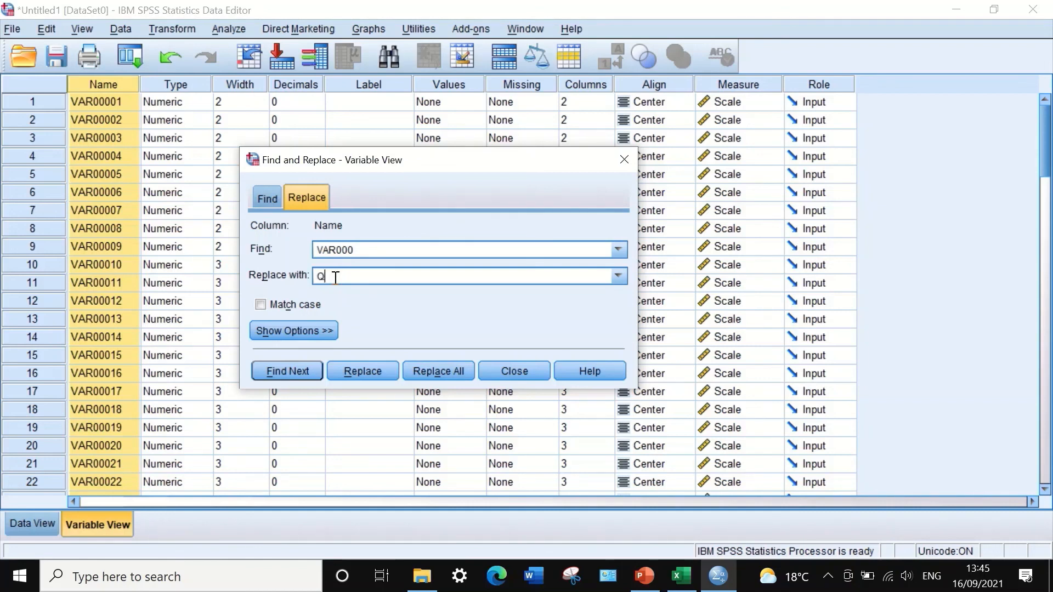
{"action": "left_click", "coordinate": [439, 371]}
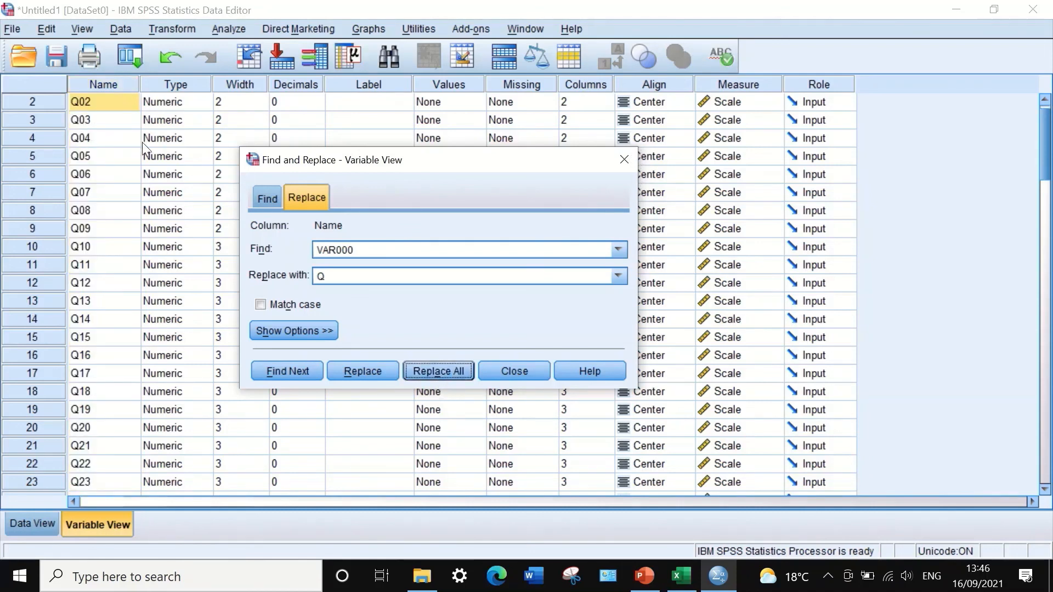
{"action": "scroll", "coordinate": [131, 132], "scroll_direction": "up", "scroll_amount": 1}
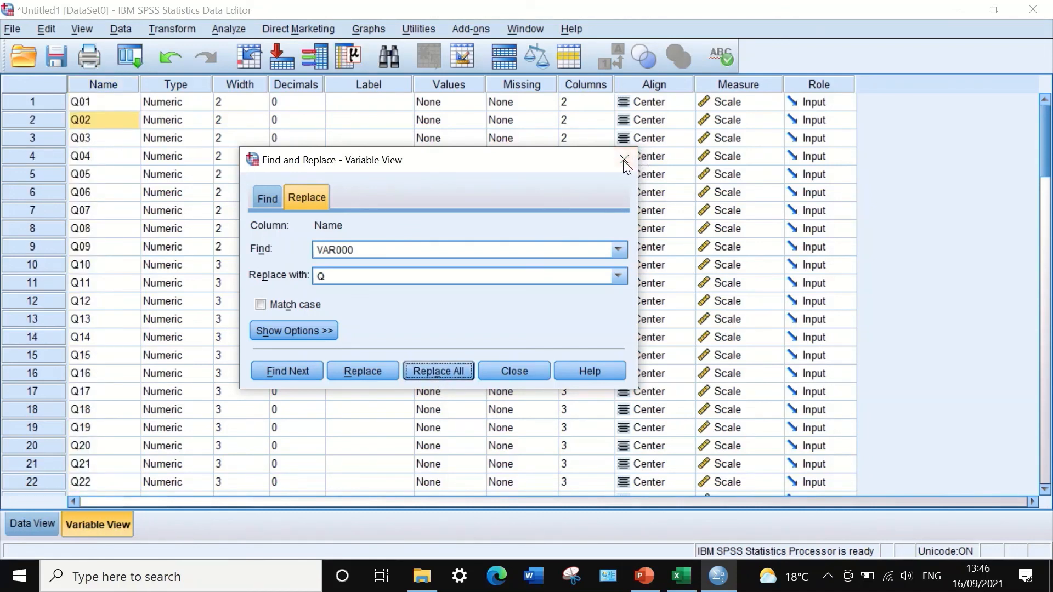
{"action": "left_click", "coordinate": [513, 369]}
Check the variable names and look through the item responses of all cases in the data.
{"action": "scroll", "coordinate": [527, 291], "scroll_direction": "down", "scroll_amount": 10}
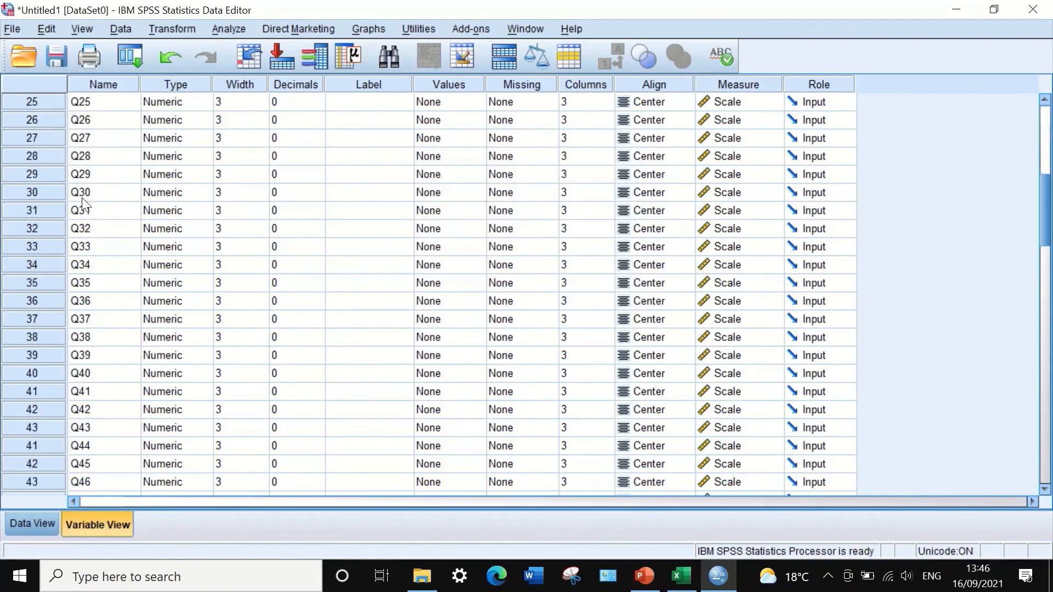
{"action": "left_click", "coordinate": [27, 524]}
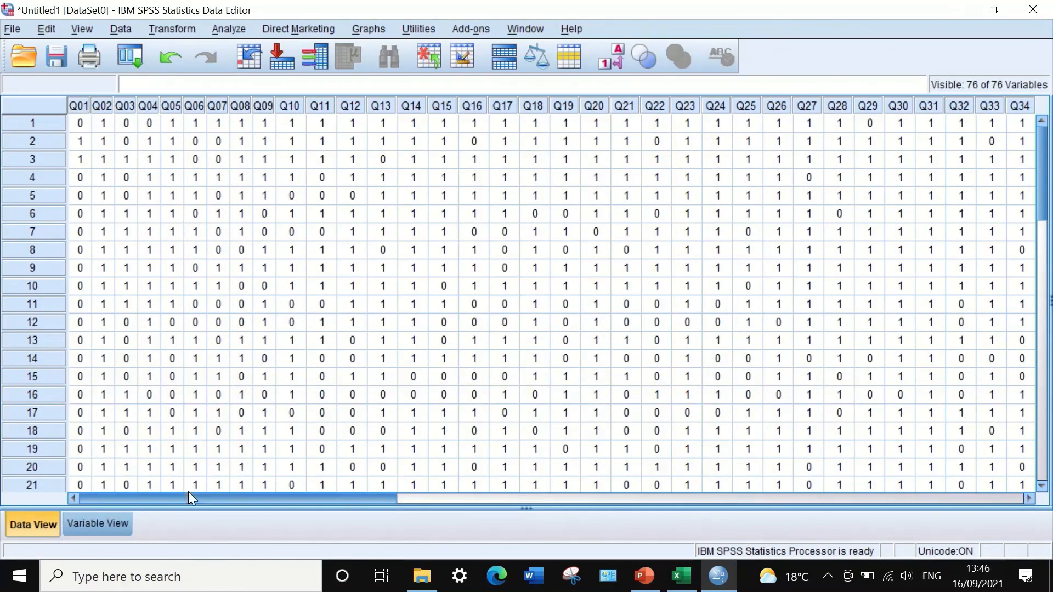
{"action": "left_click_drag", "start_coordinate": [188, 497], "coordinate": [28, 318]}
{"action": "scroll", "coordinate": [22, 203], "scroll_direction": "down", "scroll_amount": 4}
{"action": "scroll", "coordinate": [22, 203], "scroll_direction": "down", "scroll_amount": 6}
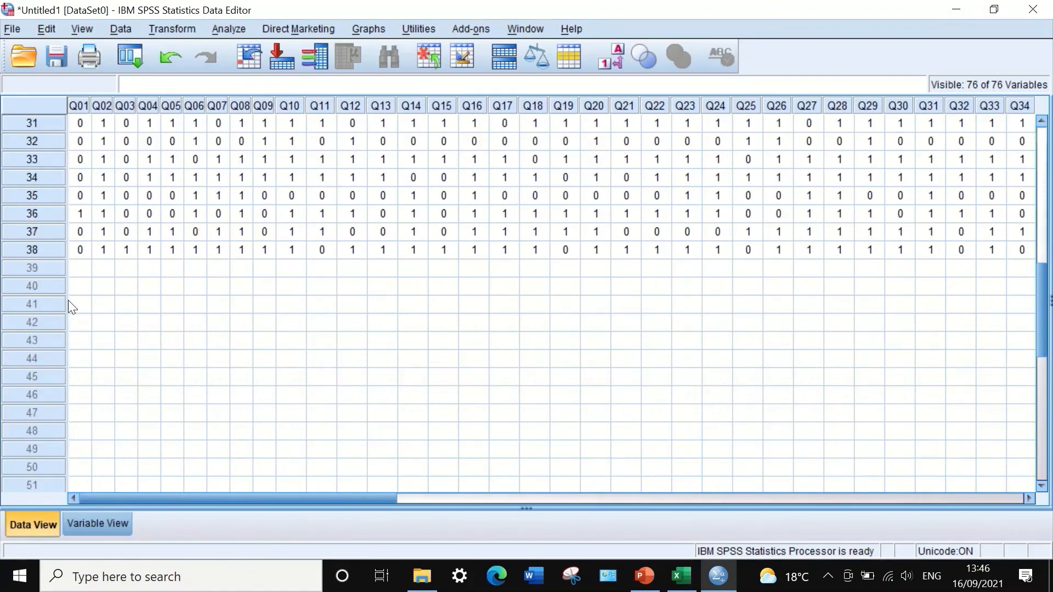
{"action": "scroll", "coordinate": [123, 411], "scroll_direction": "up", "scroll_amount": 6}
{"action": "scroll", "coordinate": [125, 414], "scroll_direction": "up", "scroll_amount": 4}
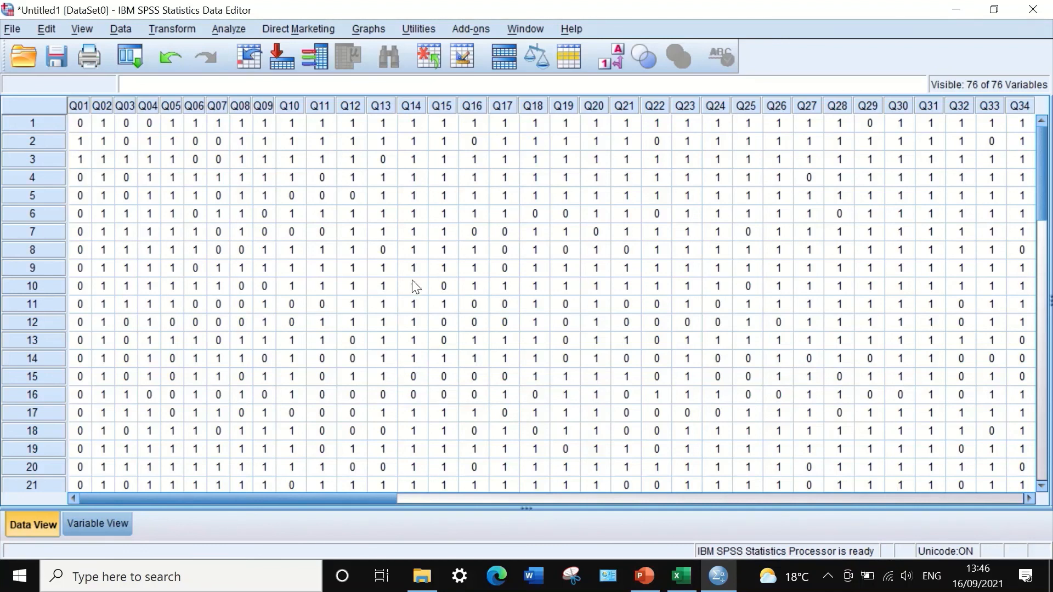
Start a Descriptives analysis and add all variables from Q01 to Q76 to it.
{"action": "left_click", "coordinate": [231, 23]}
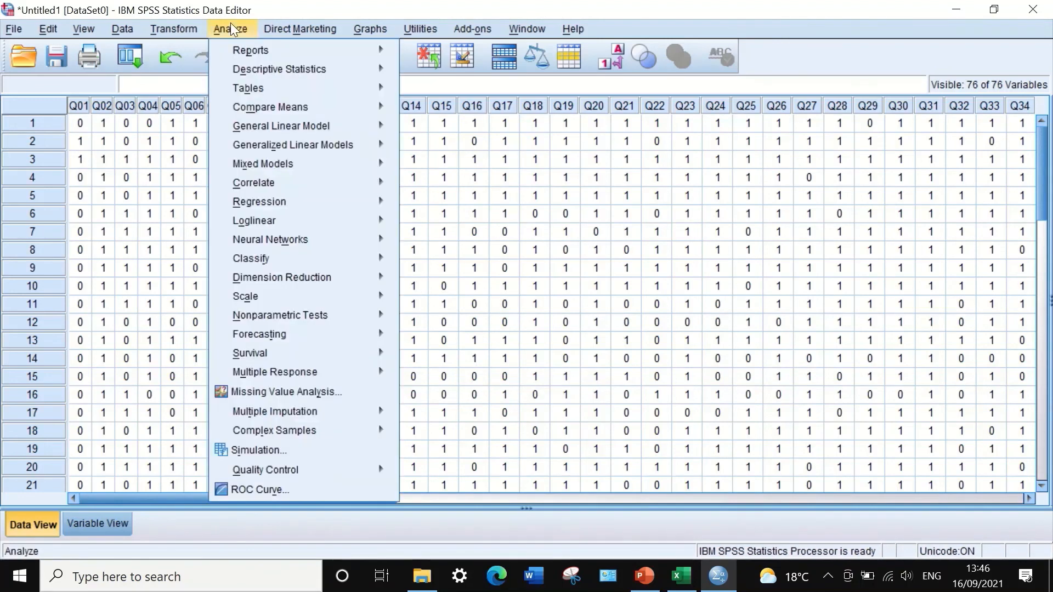
{"action": "mouse_move", "coordinate": [251, 71]}
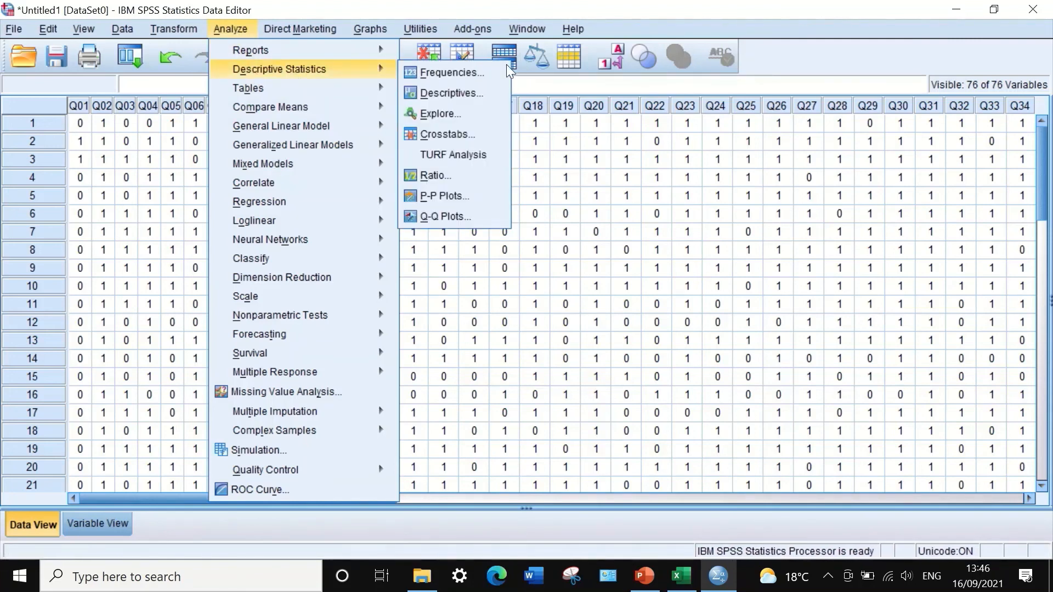
{"action": "left_click", "coordinate": [475, 97]}
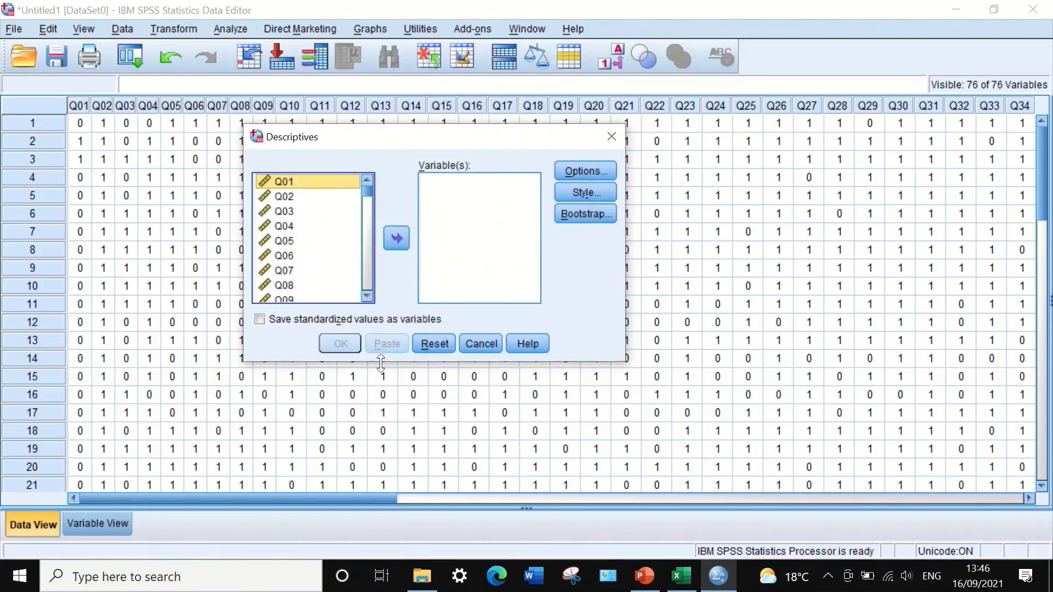
{"action": "mouse_move", "coordinate": [367, 190]}
{"action": "left_mouse_down"}
{"action": "mouse_move", "coordinate": [365, 298]}
{"action": "mouse_move", "coordinate": [351, 196]}
{"action": "left_mouse_up"}
{"action": "key", "text": "ctrl+a"}
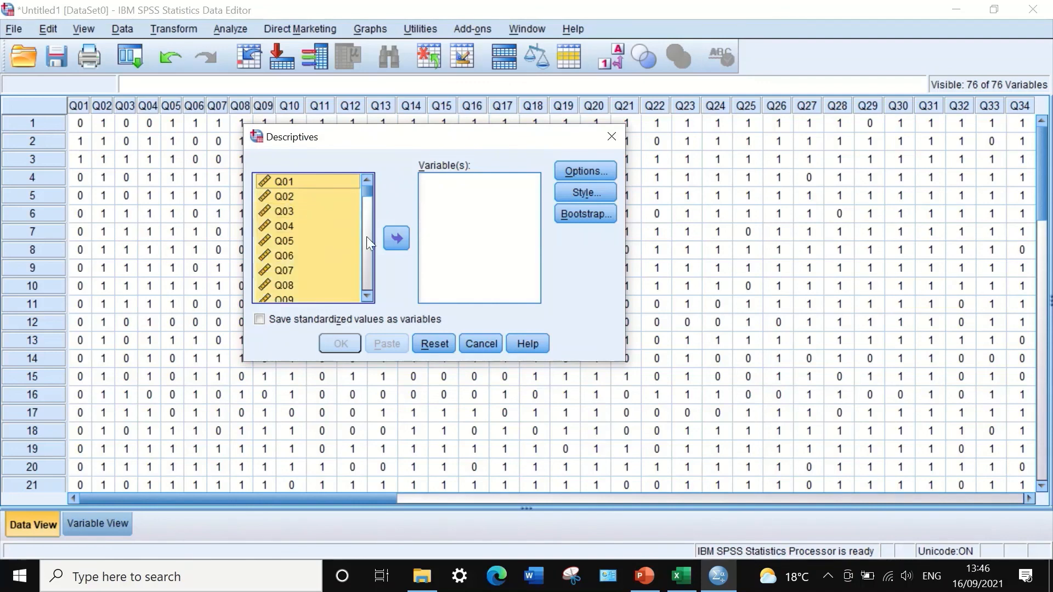
{"action": "left_click", "coordinate": [395, 239]}
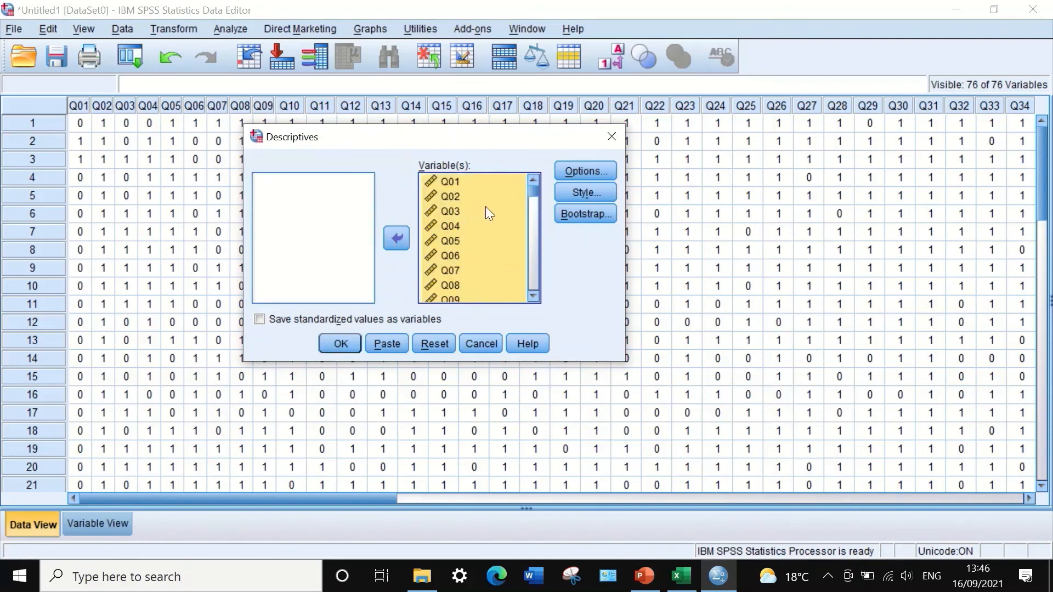
Limit the descriptive statistics to Mean by disabling standard deviation, minimum and maximum, and run the analysis.
{"action": "left_click", "coordinate": [574, 171]}
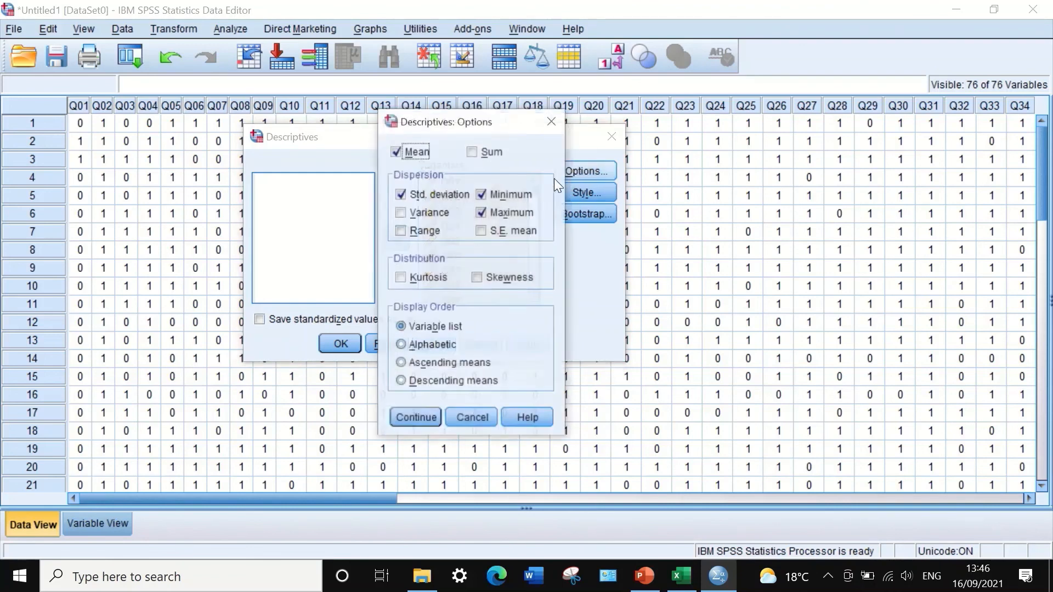
{"action": "left_click", "coordinate": [481, 194]}
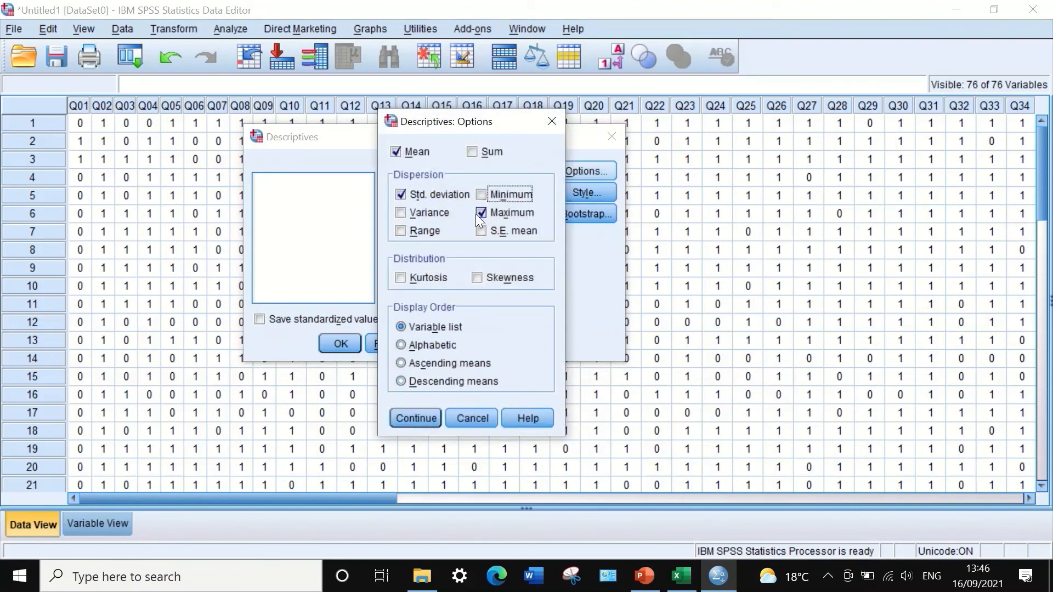
{"action": "left_click", "coordinate": [483, 212]}
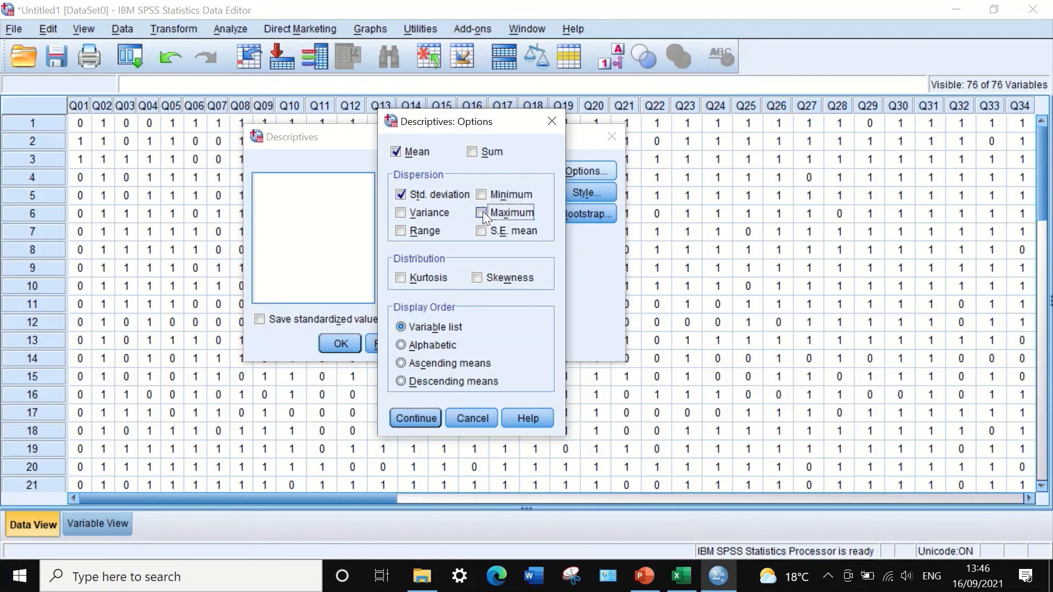
{"action": "left_click", "coordinate": [405, 195]}
{"action": "left_click", "coordinate": [401, 420]}
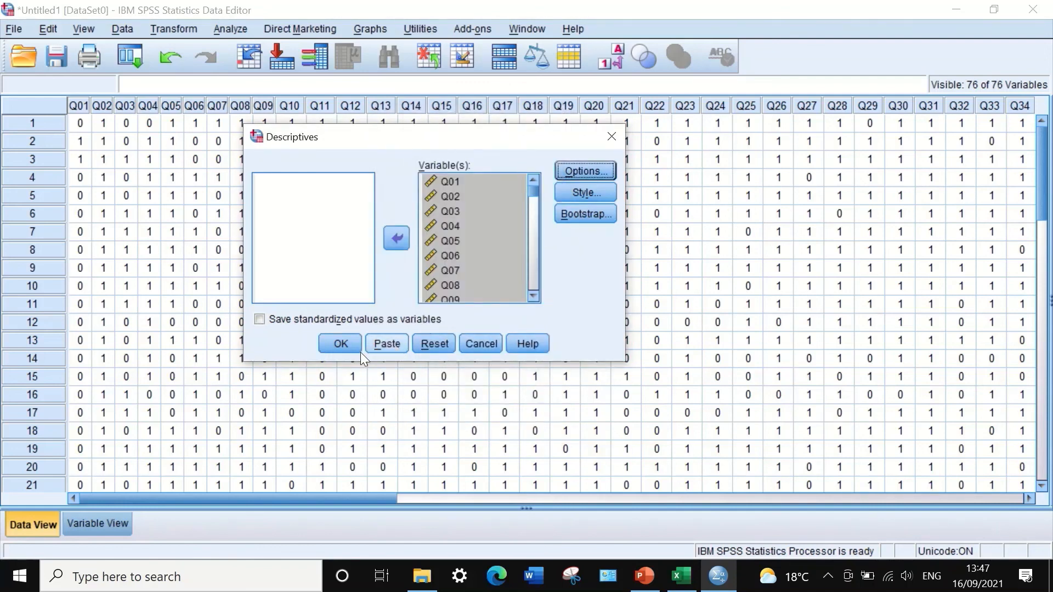
{"action": "left_click", "coordinate": [340, 340]}
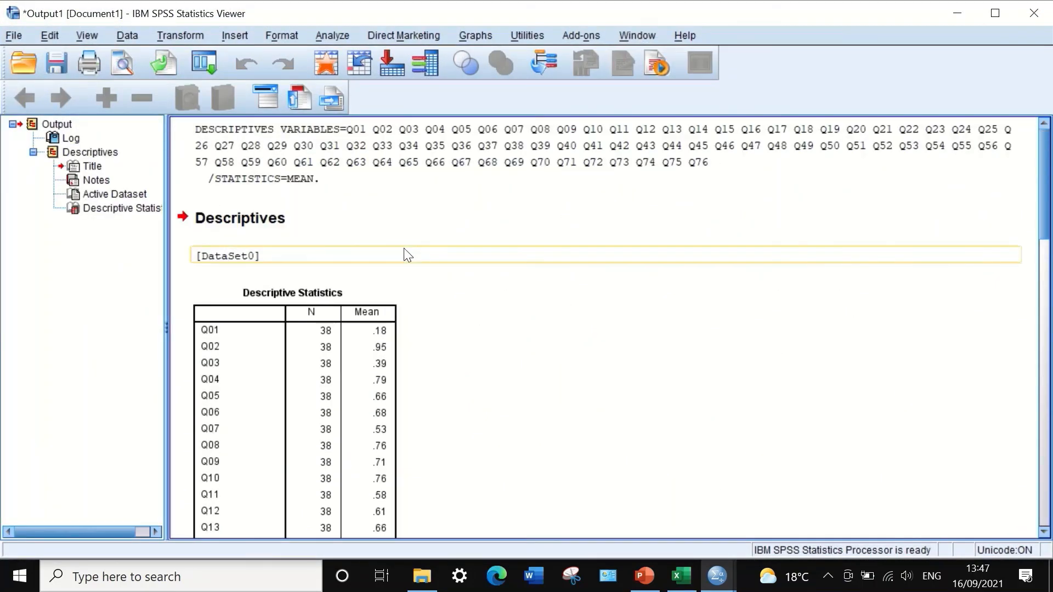
Look through the Descriptive Statistics output to review the N and Mean of each item.
{"action": "scroll", "coordinate": [453, 335], "scroll_direction": "down", "scroll_amount": 3}
{"action": "scroll", "coordinate": [453, 340], "scroll_direction": "up", "scroll_amount": 3}
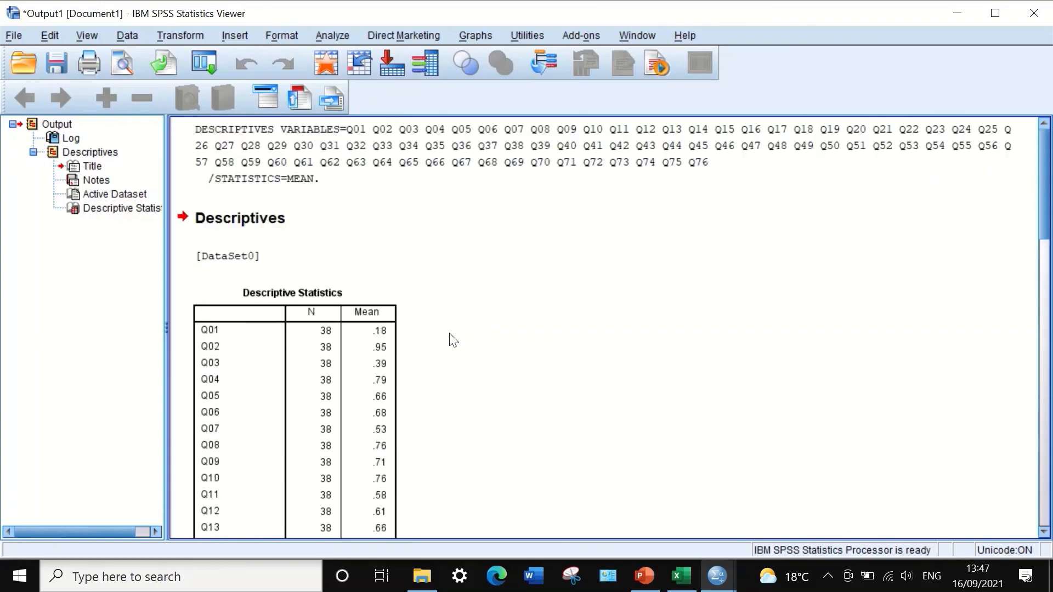
{"action": "scroll", "coordinate": [443, 330], "scroll_direction": "down", "scroll_amount": 10}
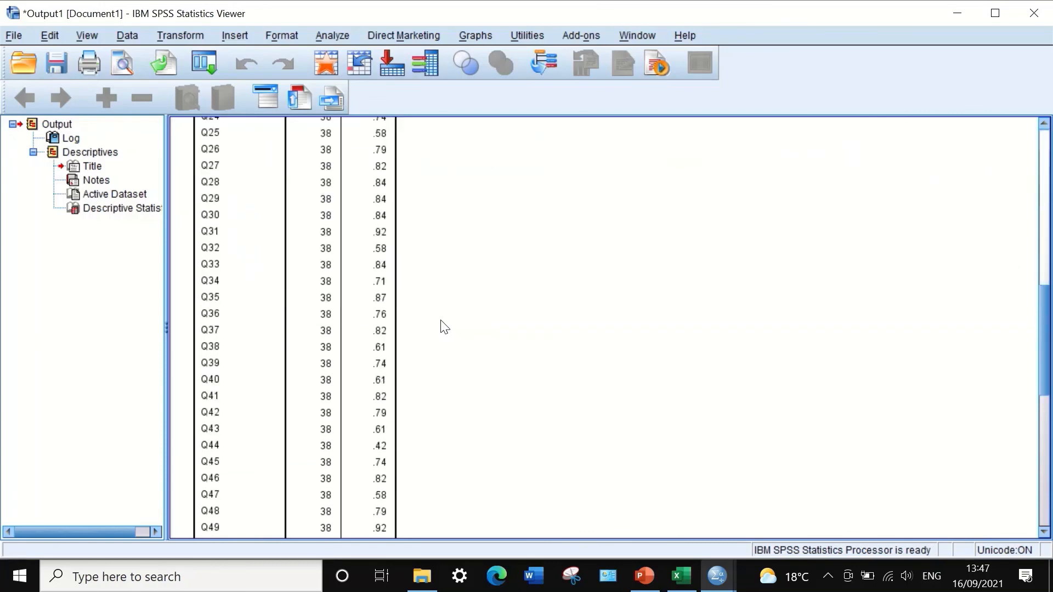
{"action": "scroll", "coordinate": [384, 321], "scroll_direction": "down", "scroll_amount": 4}
{"action": "scroll", "coordinate": [296, 285], "scroll_direction": "up", "scroll_amount": 14}
{"action": "scroll", "coordinate": [237, 285], "scroll_direction": "down", "scroll_amount": 14}
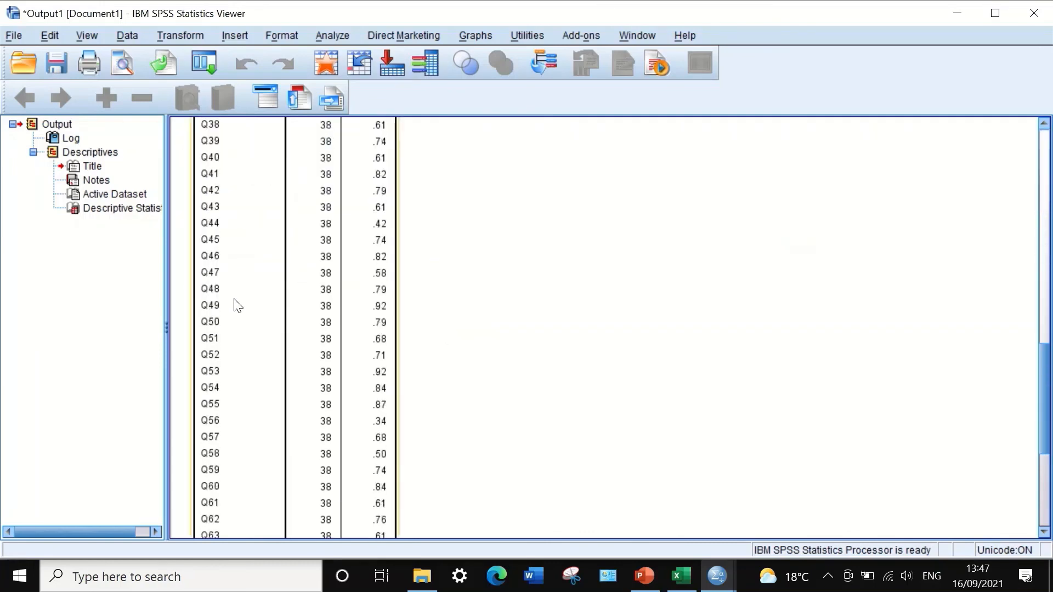
{"action": "scroll", "coordinate": [238, 311], "scroll_direction": "down", "scroll_amount": 4}
{"action": "scroll", "coordinate": [254, 327], "scroll_direction": "up", "scroll_amount": 14}
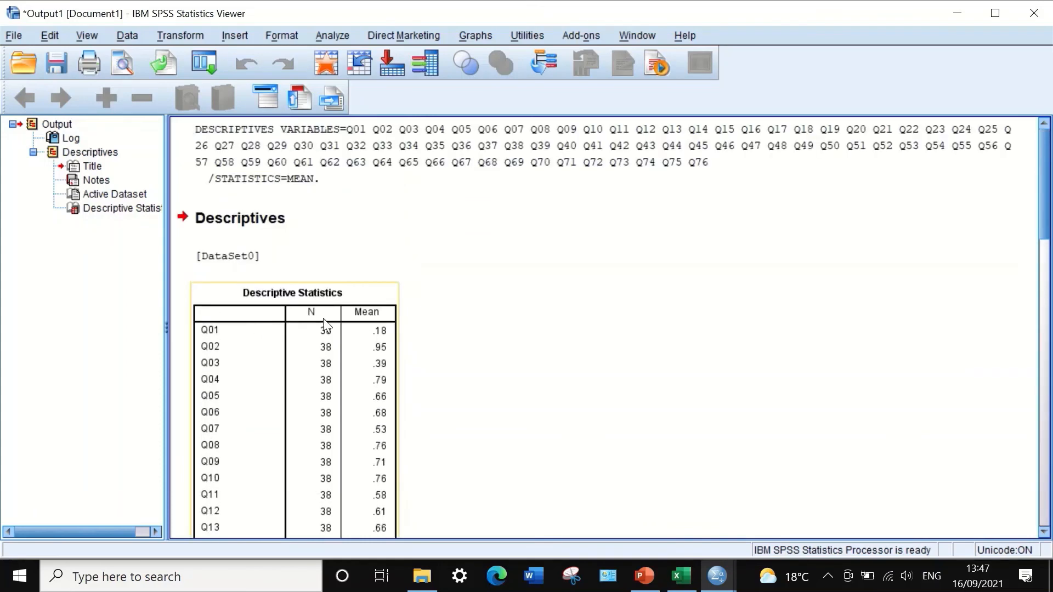
{"action": "scroll", "coordinate": [432, 332], "scroll_direction": "down", "scroll_amount": 3}
{"action": "scroll", "coordinate": [430, 330], "scroll_direction": "up", "scroll_amount": 3}
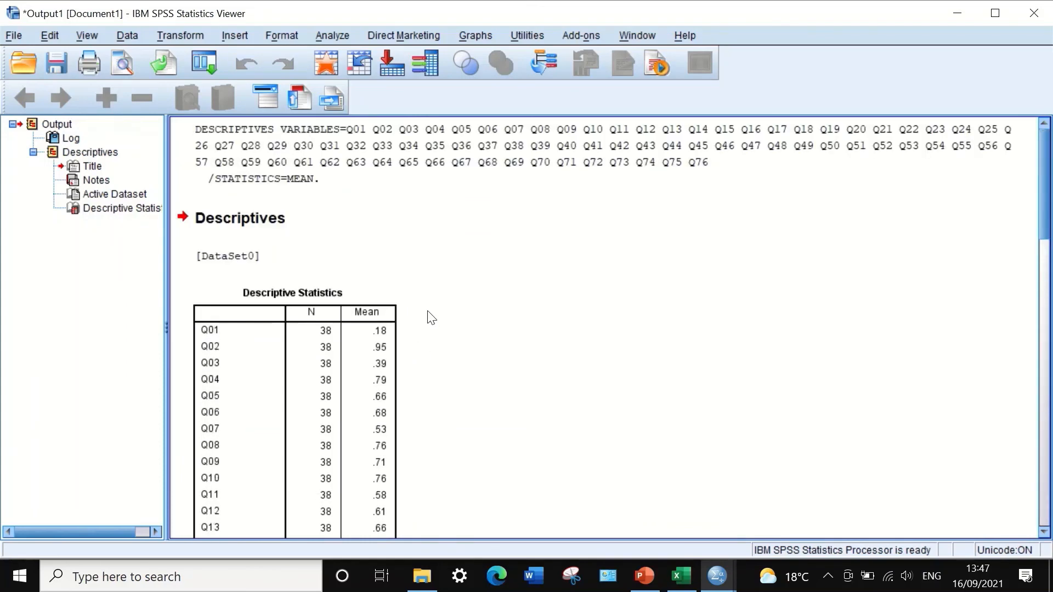
{"action": "scroll", "coordinate": [425, 324], "scroll_direction": "down", "scroll_amount": 3}
{"action": "scroll", "coordinate": [418, 327], "scroll_direction": "up", "scroll_amount": 3}
{"action": "scroll", "coordinate": [420, 358], "scroll_direction": "down", "scroll_amount": 3}
{"action": "scroll", "coordinate": [416, 351], "scroll_direction": "up", "scroll_amount": 3}
{"action": "scroll", "coordinate": [487, 367], "scroll_direction": "down", "scroll_amount": 3}
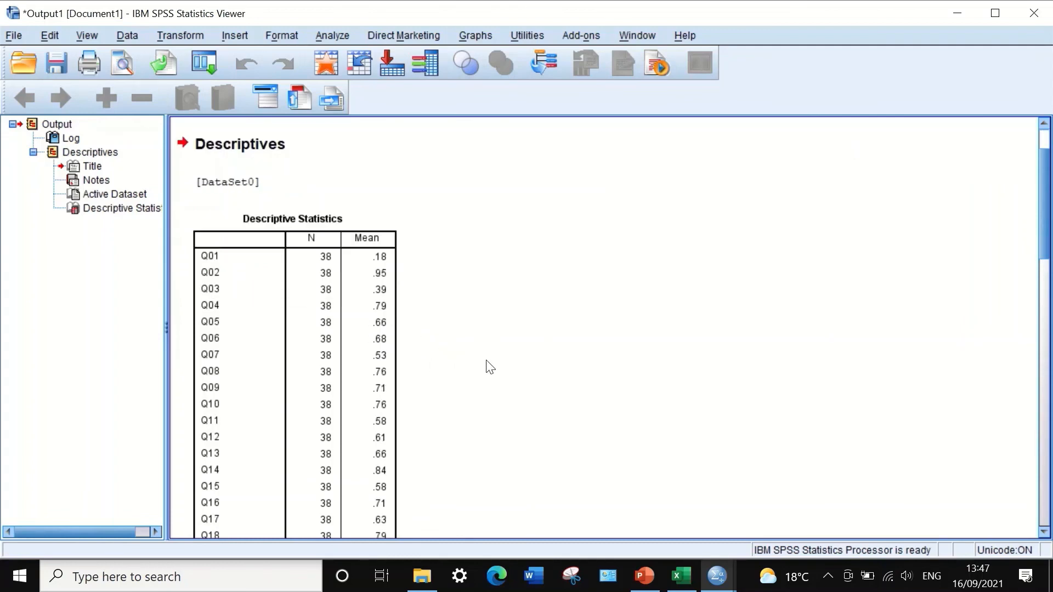
{"action": "scroll", "coordinate": [490, 367], "scroll_direction": "up", "scroll_amount": 3}
{"action": "scroll", "coordinate": [490, 367], "scroll_direction": "down", "scroll_amount": 3}
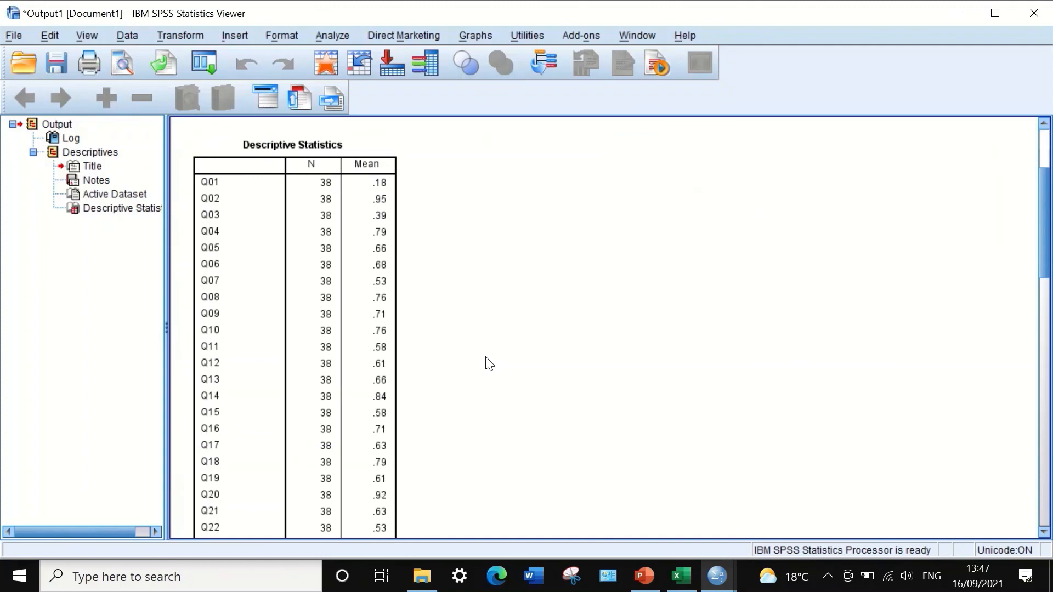
{"action": "scroll", "coordinate": [489, 344], "scroll_direction": "up", "scroll_amount": 3}
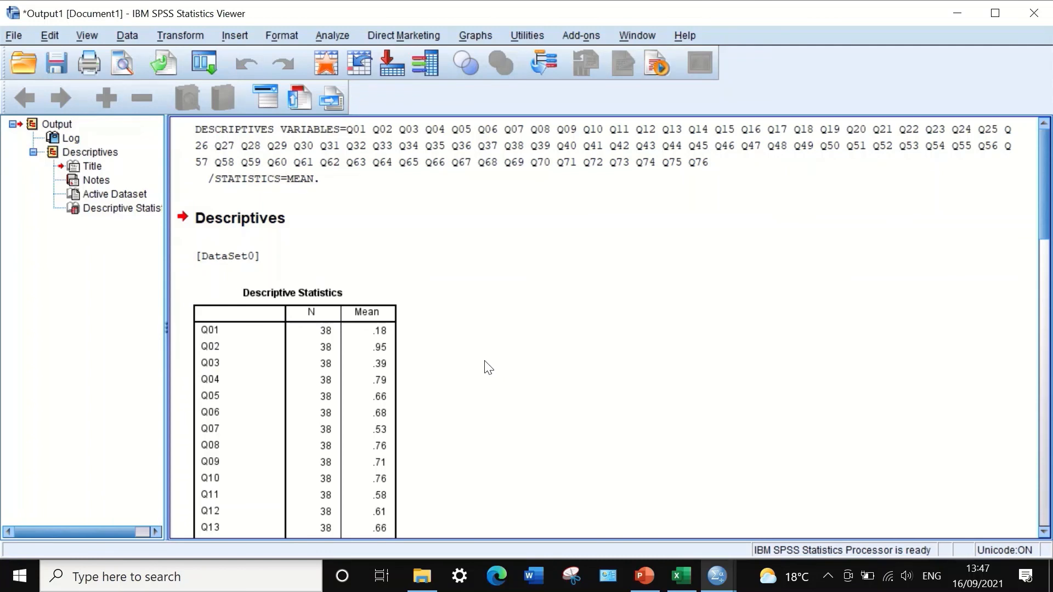
{"action": "scroll", "coordinate": [487, 367], "scroll_direction": "down", "scroll_amount": 3}
{"action": "scroll", "coordinate": [487, 366], "scroll_direction": "up", "scroll_amount": 3}
{"action": "left_click", "coordinate": [380, 362]}
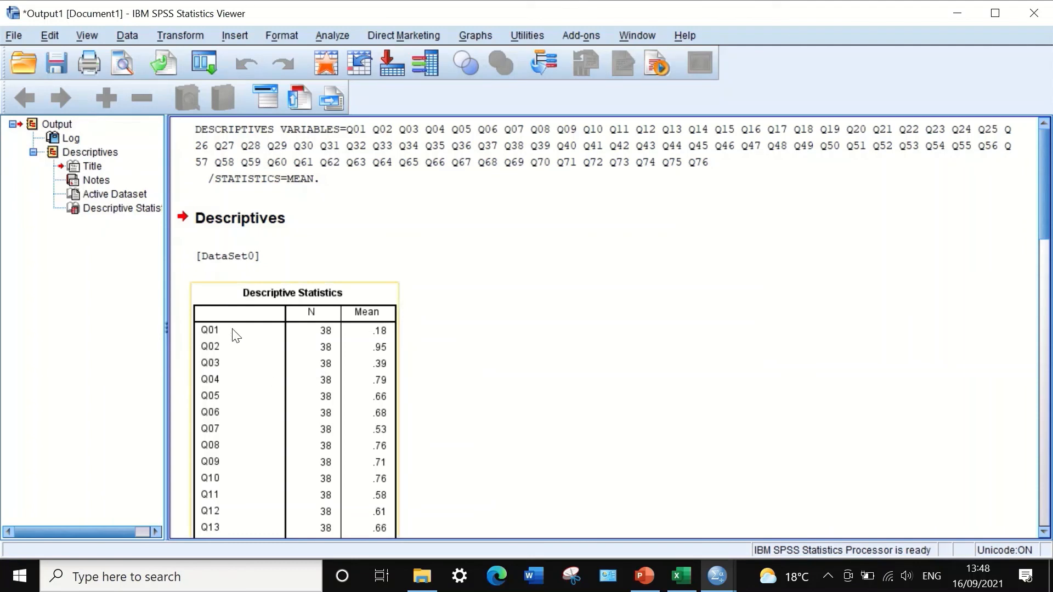
{"action": "scroll", "coordinate": [235, 334], "scroll_direction": "down", "scroll_amount": 3}
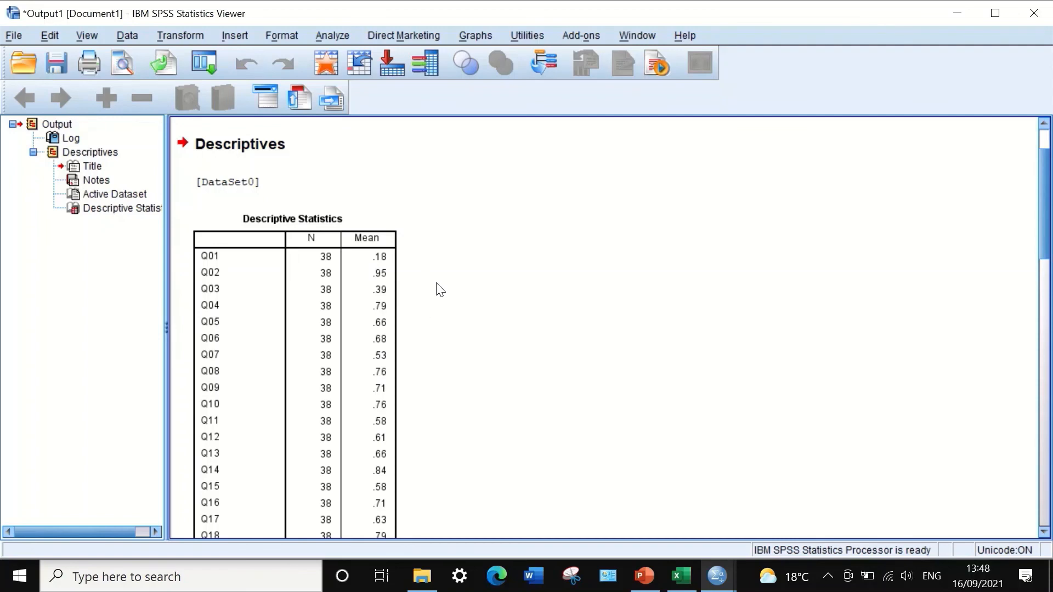
Select the Descriptive Statistics table and compare the item means throughout it to judge question difficulty.
{"action": "left_click", "coordinate": [218, 295]}
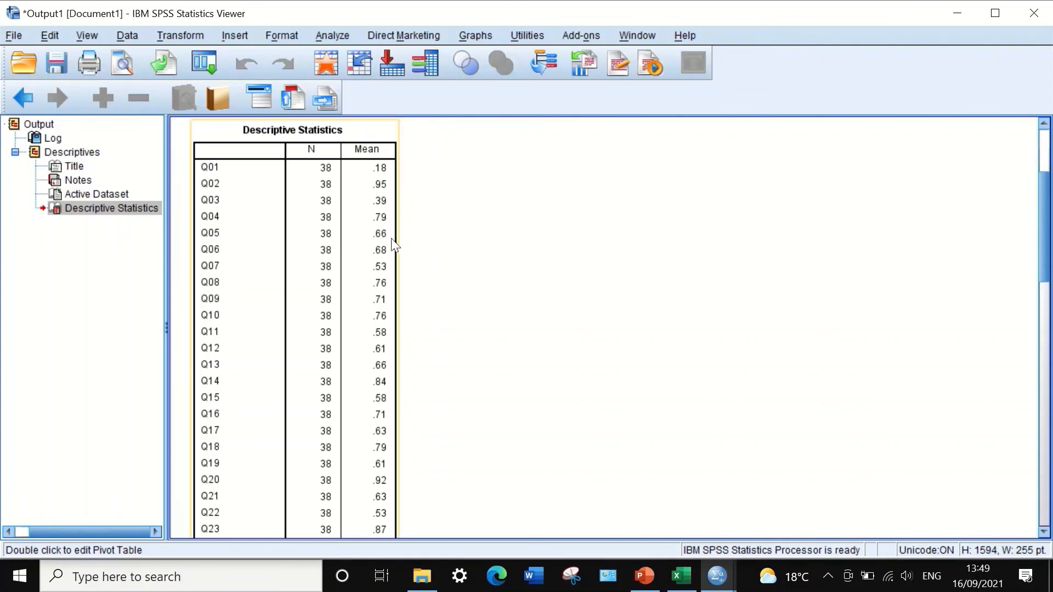
{"action": "scroll", "coordinate": [393, 281], "scroll_direction": "down", "scroll_amount": 5}
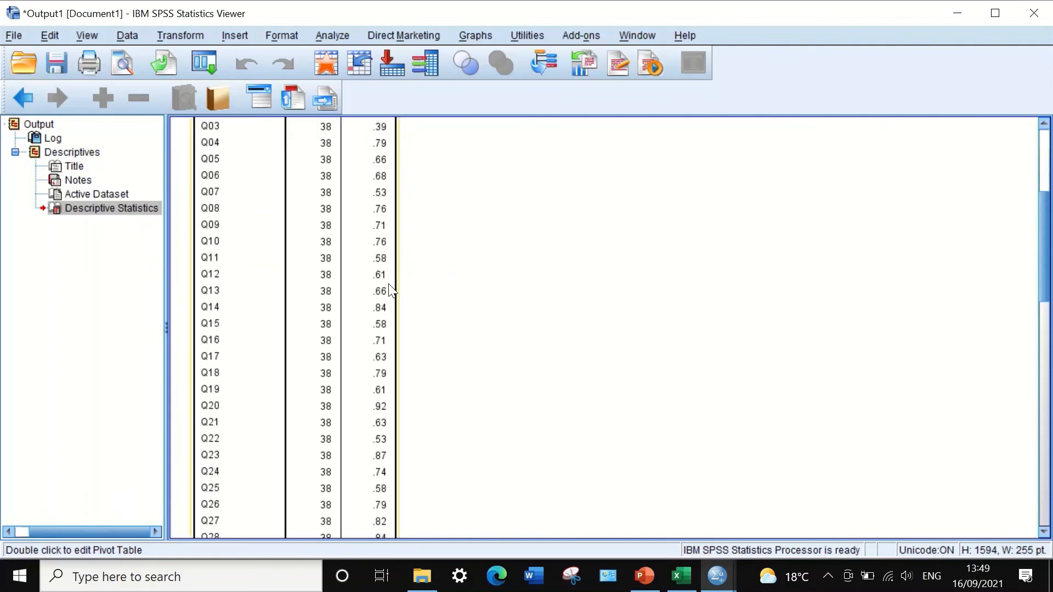
{"action": "scroll", "coordinate": [362, 217], "scroll_direction": "down", "scroll_amount": 2}
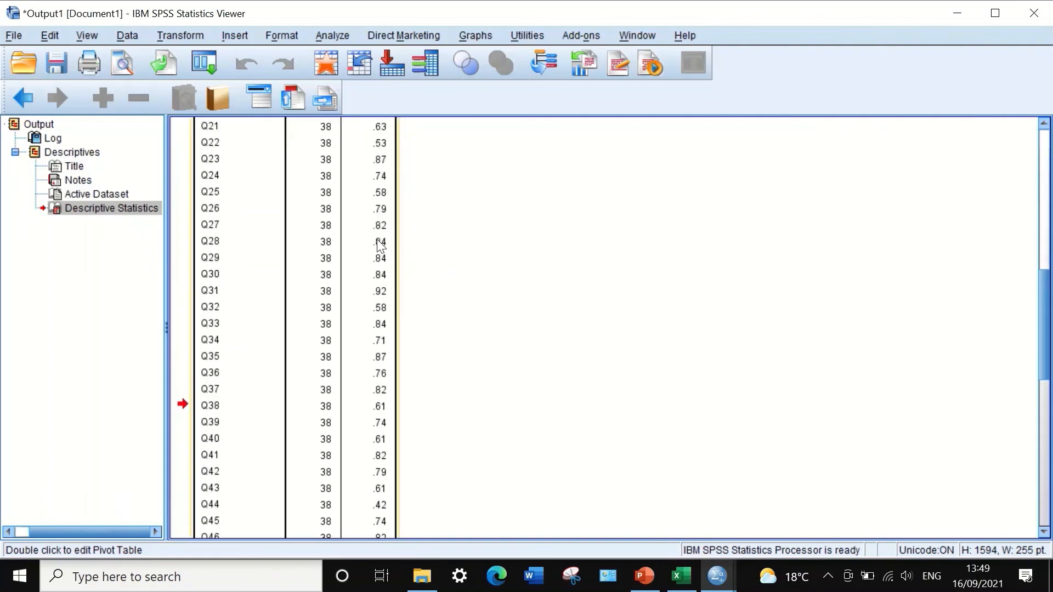
{"action": "scroll", "coordinate": [383, 236], "scroll_direction": "up", "scroll_amount": 3}
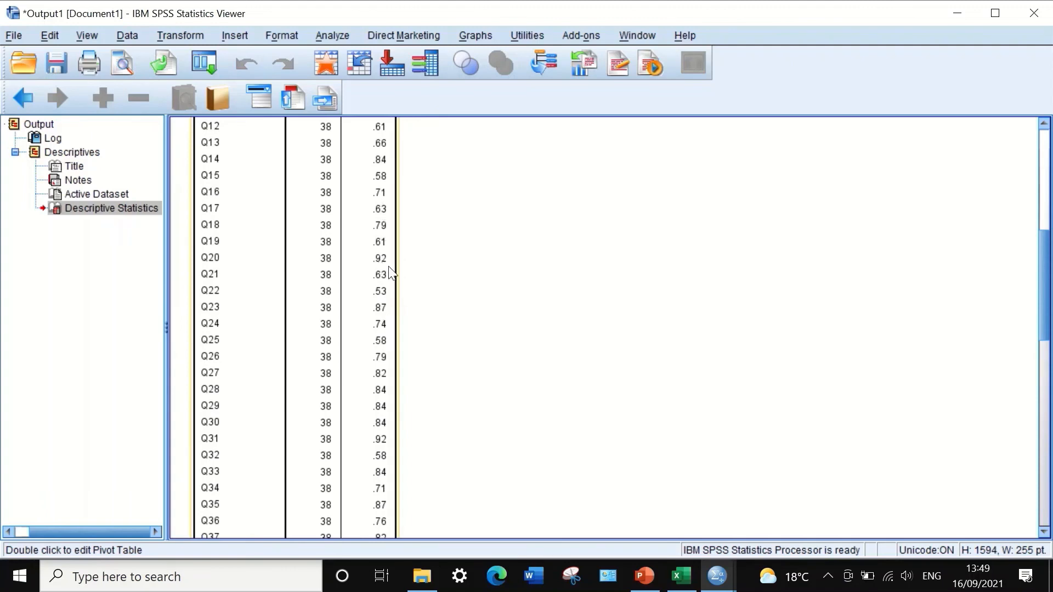
{"action": "scroll", "coordinate": [392, 274], "scroll_direction": "down", "scroll_amount": 3}
{"action": "left_click", "coordinate": [394, 406]}
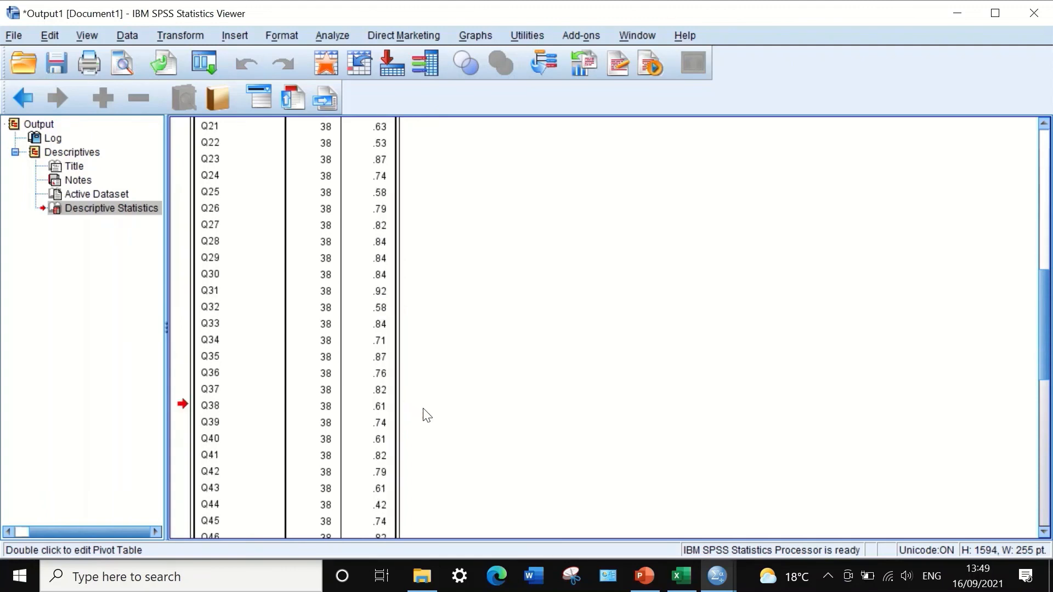
{"action": "scroll", "coordinate": [395, 422], "scroll_direction": "down", "scroll_amount": 5}
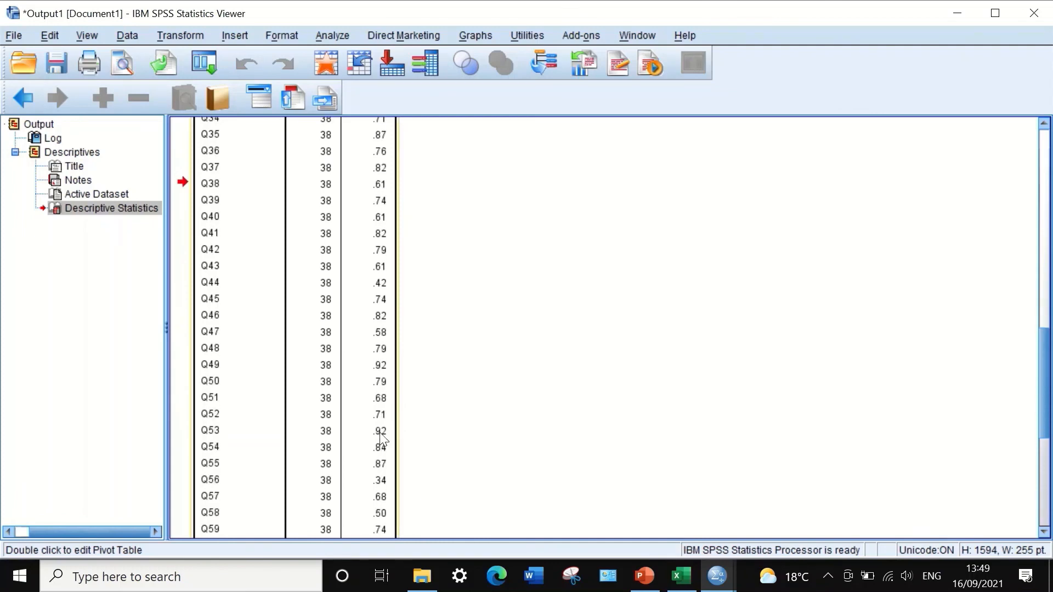
{"action": "scroll", "coordinate": [351, 345], "scroll_direction": "up", "scroll_amount": 10}
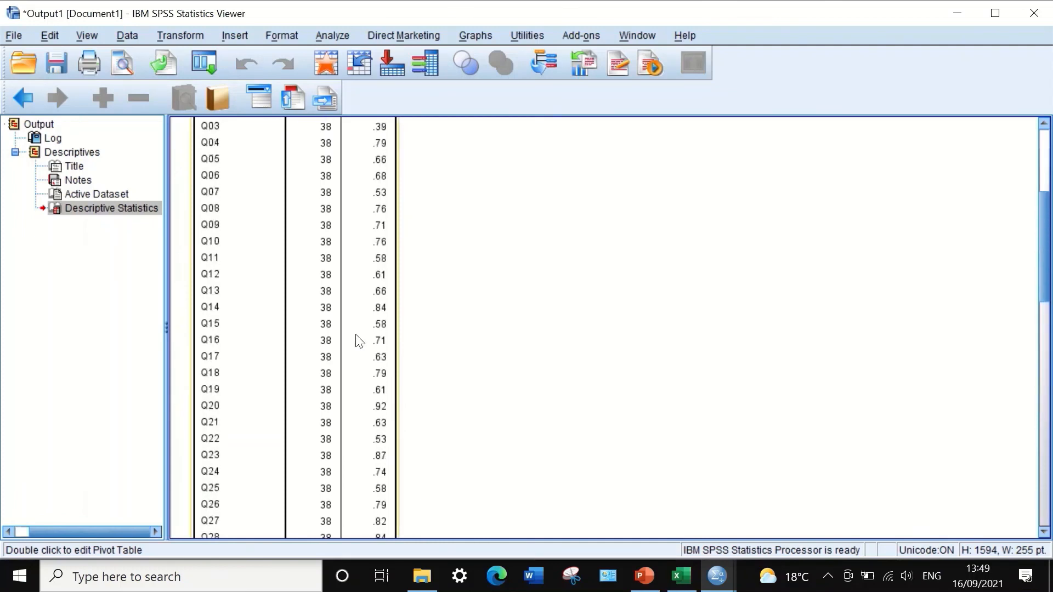
{"action": "scroll", "coordinate": [359, 341], "scroll_direction": "up", "scroll_amount": 5}
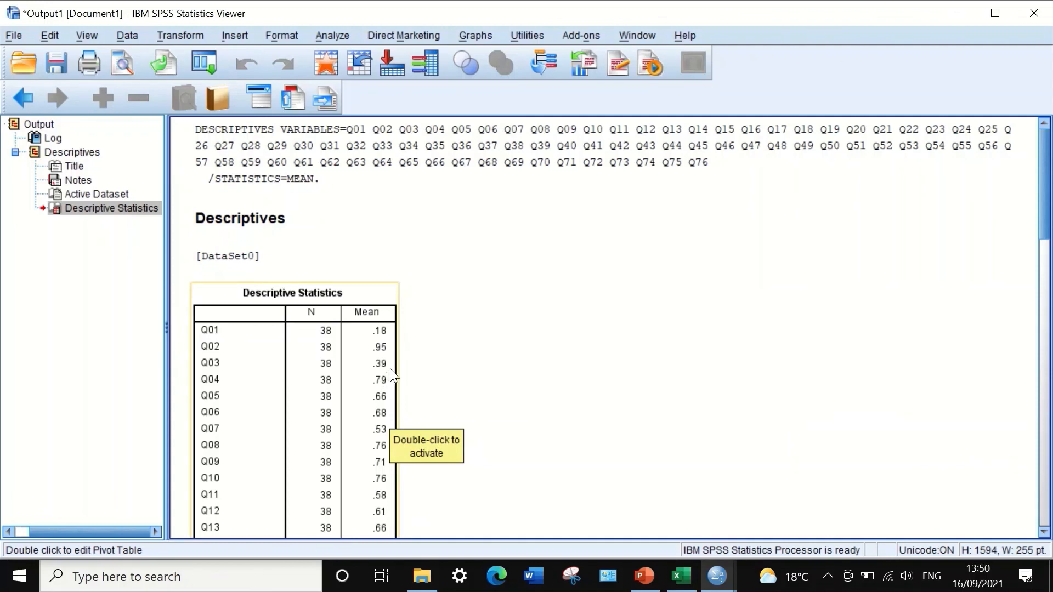
{"action": "scroll", "coordinate": [427, 360], "scroll_direction": "down", "scroll_amount": 3}
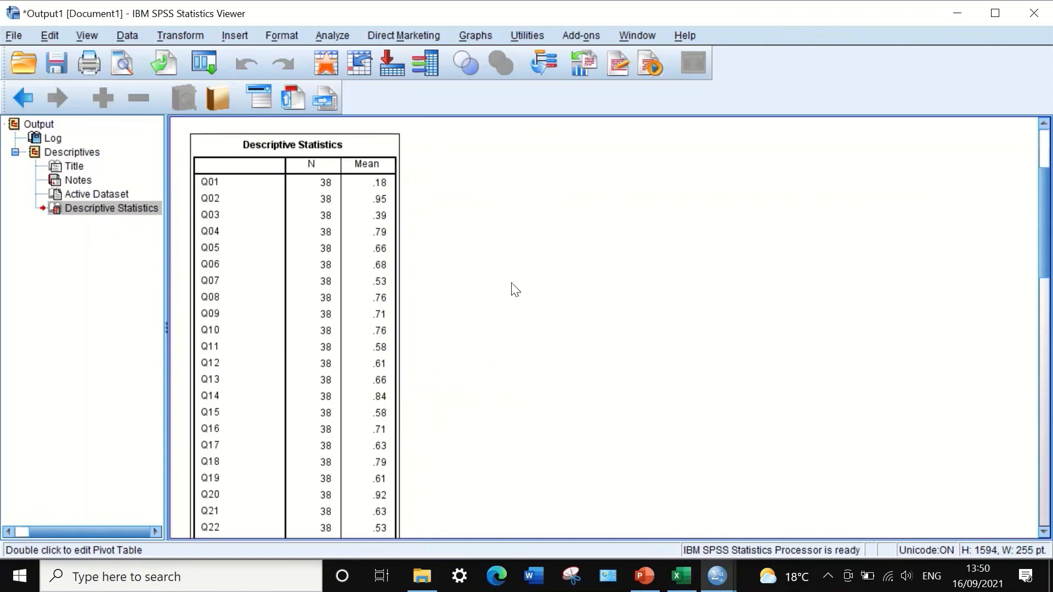
{"action": "scroll", "coordinate": [509, 291], "scroll_direction": "down", "scroll_amount": 3}
{"action": "scroll", "coordinate": [509, 299], "scroll_direction": "up", "scroll_amount": 5}
{"action": "scroll", "coordinate": [509, 310], "scroll_direction": "up", "scroll_amount": 2}
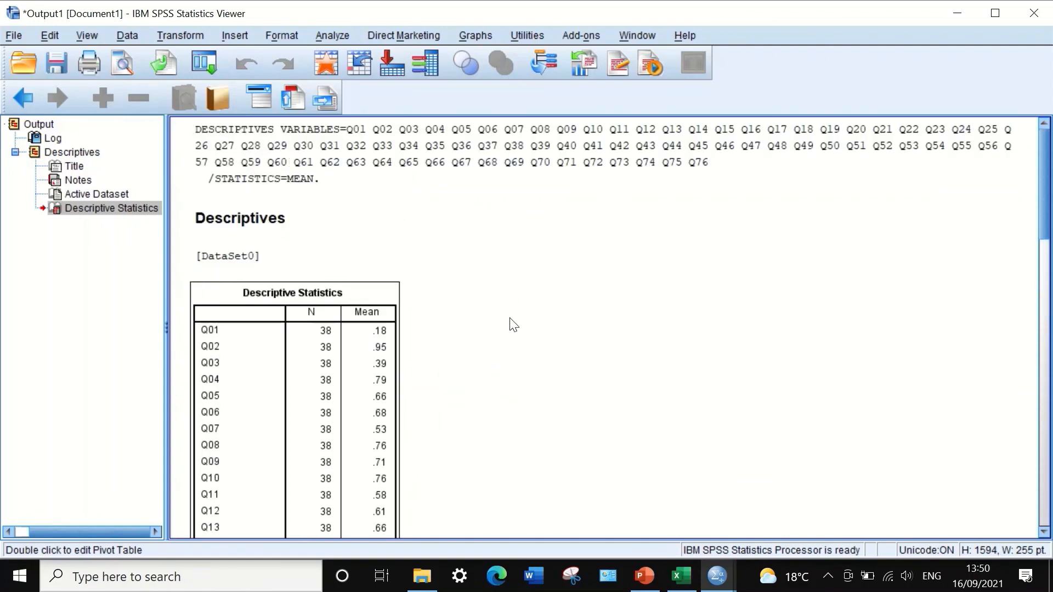
{"action": "scroll", "coordinate": [527, 384], "scroll_direction": "down", "scroll_amount": 10}
{"action": "scroll", "coordinate": [551, 461], "scroll_direction": "down", "scroll_amount": 12}
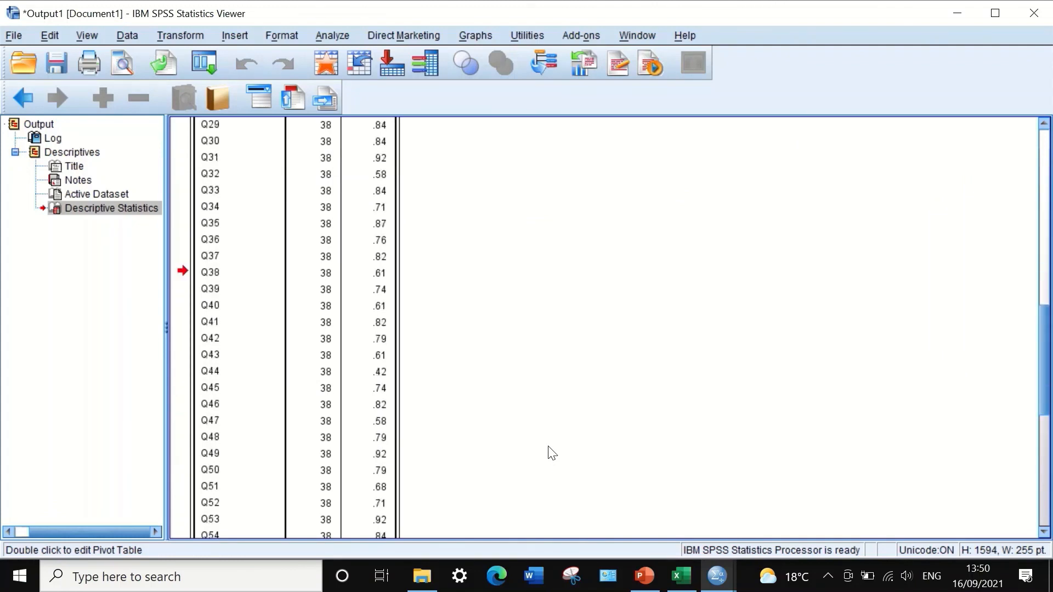
{"action": "scroll", "coordinate": [548, 447], "scroll_direction": "up", "scroll_amount": 6}
{"action": "scroll", "coordinate": [549, 444], "scroll_direction": "up", "scroll_amount": 10}
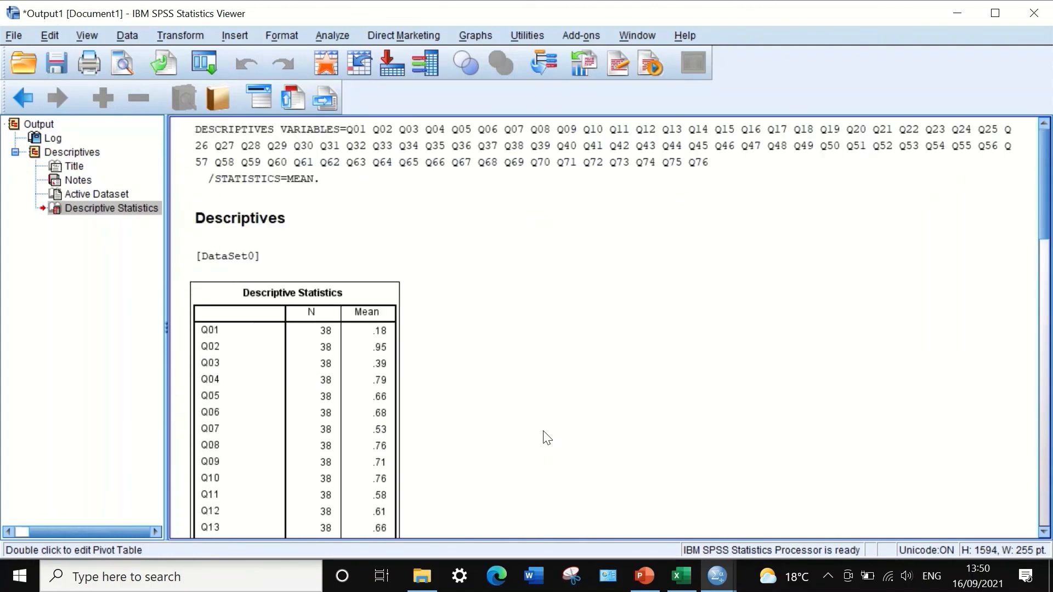
Open the export settings for the selected Descriptive Statistics table and set the document type to Excel 2007 and Higher (*.xlsx).
{"action": "scroll", "coordinate": [532, 422], "scroll_direction": "down", "scroll_amount": 3}
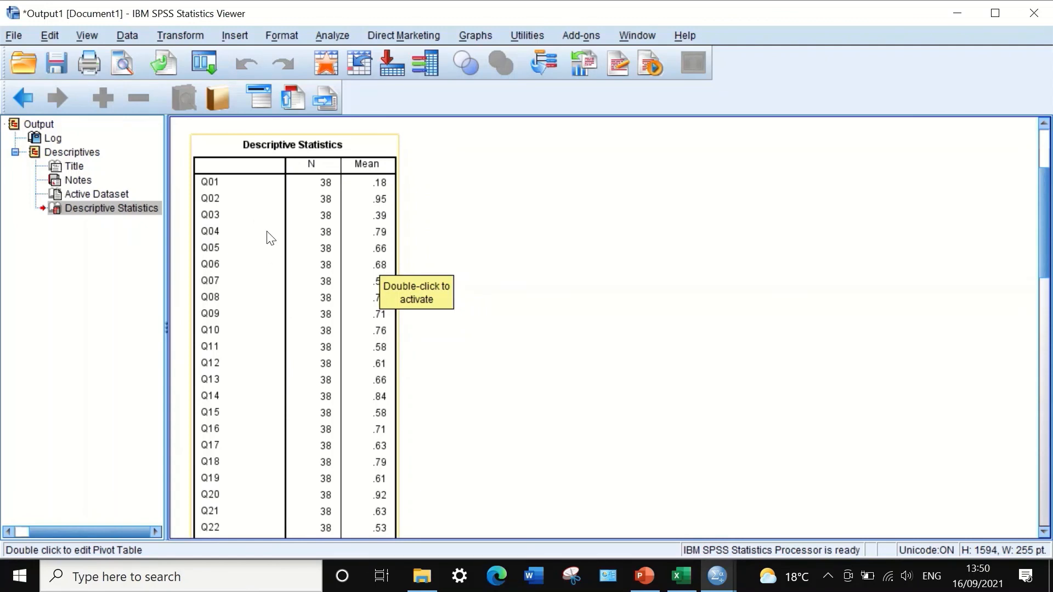
{"action": "scroll", "coordinate": [252, 242], "scroll_direction": "down", "scroll_amount": 1}
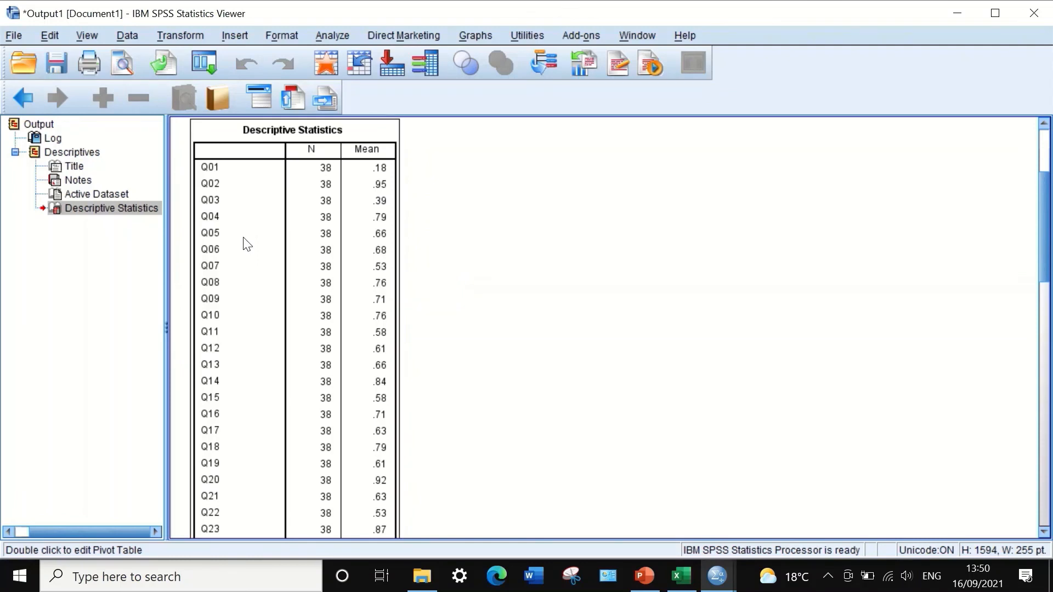
{"action": "right_click", "coordinate": [197, 247]}
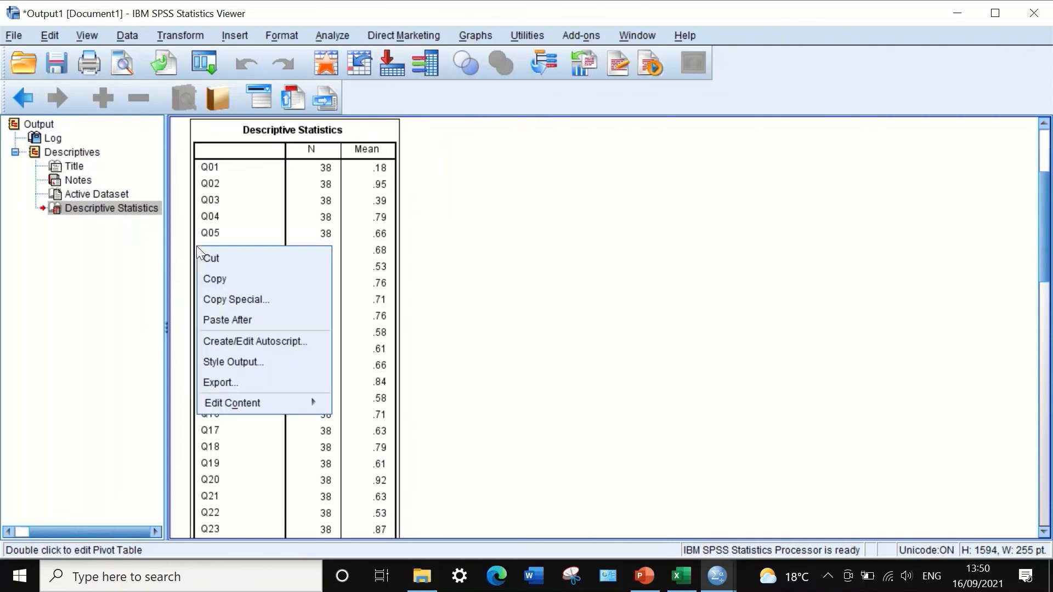
{"action": "left_click", "coordinate": [242, 384]}
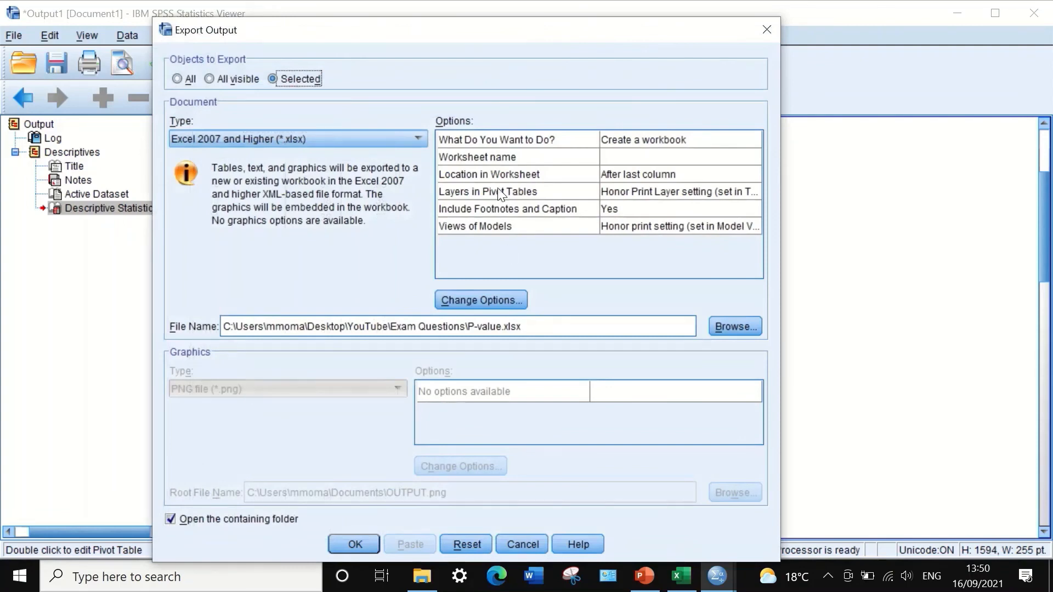
{"action": "left_click", "coordinate": [354, 140]}
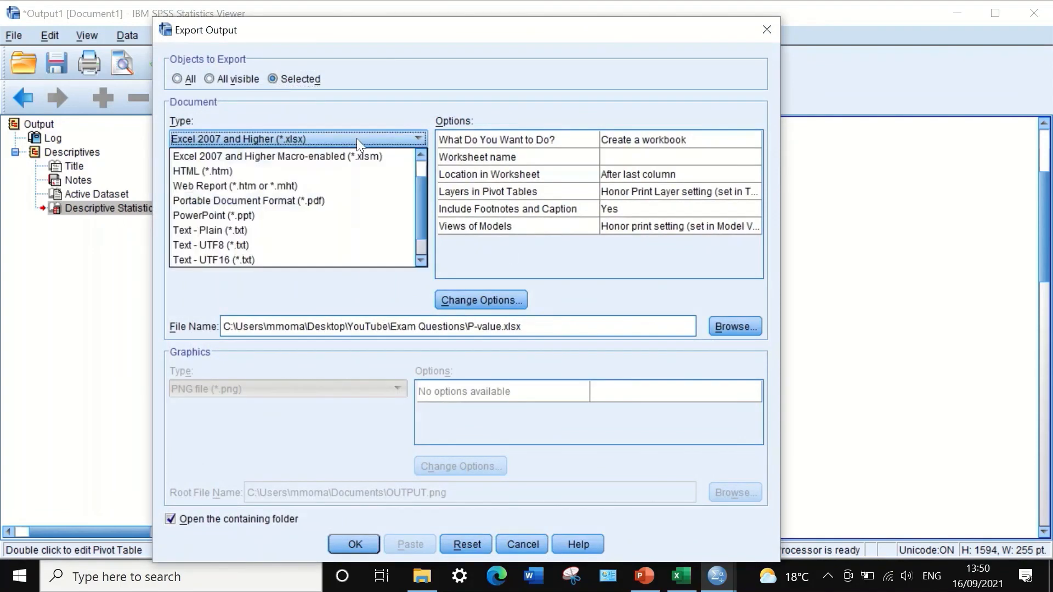
{"action": "scroll", "coordinate": [304, 182], "scroll_direction": "up", "scroll_amount": 1}
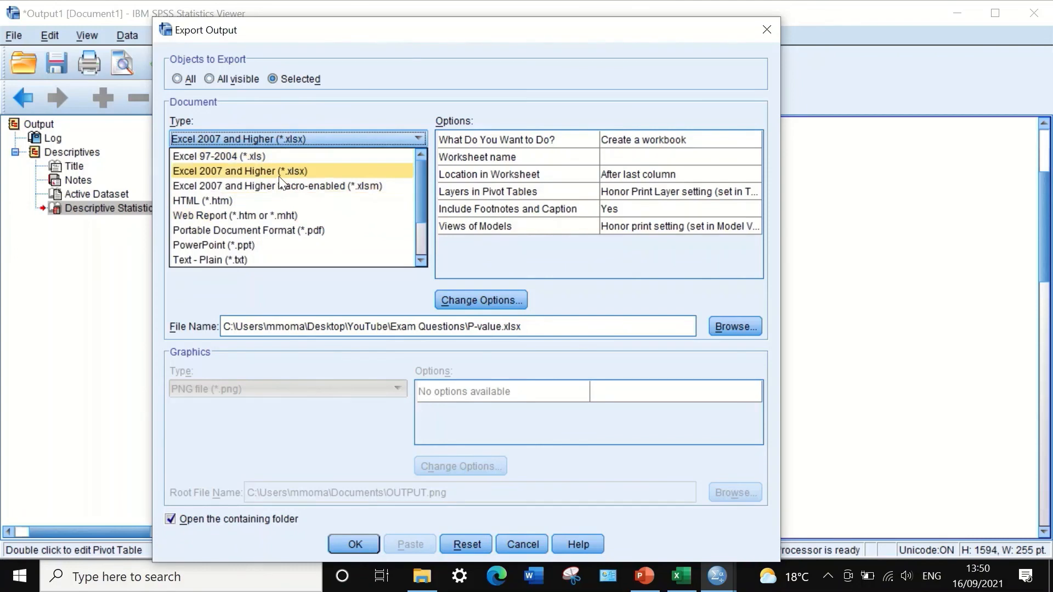
{"action": "left_click", "coordinate": [279, 174]}
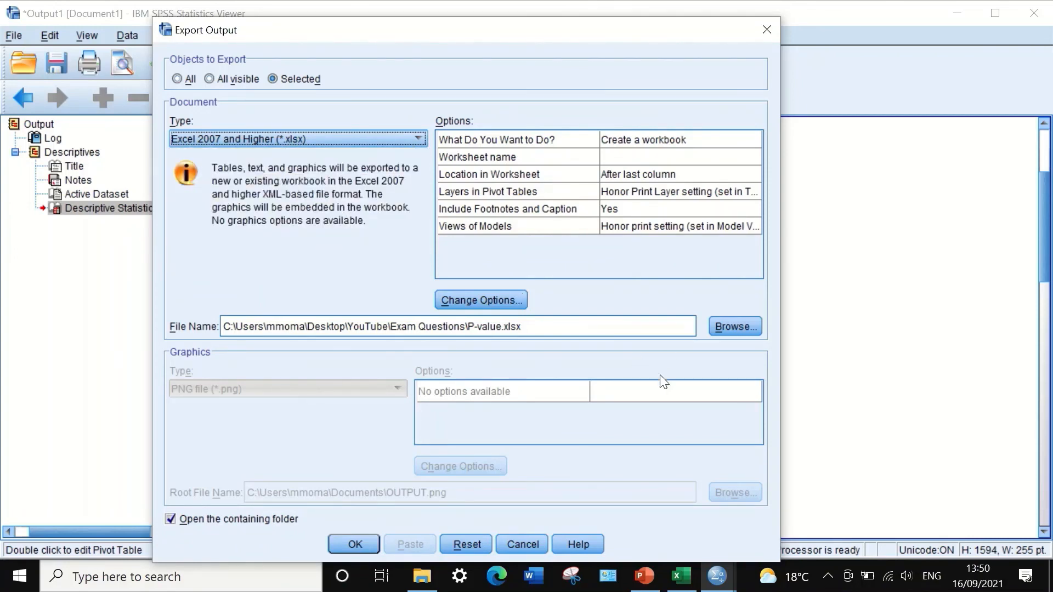
Browse for the export file's location and go to the Exam Questions folder within YouTube on the Desktop.
{"action": "left_click", "coordinate": [718, 328]}
{"action": "left_click", "coordinate": [389, 124]}
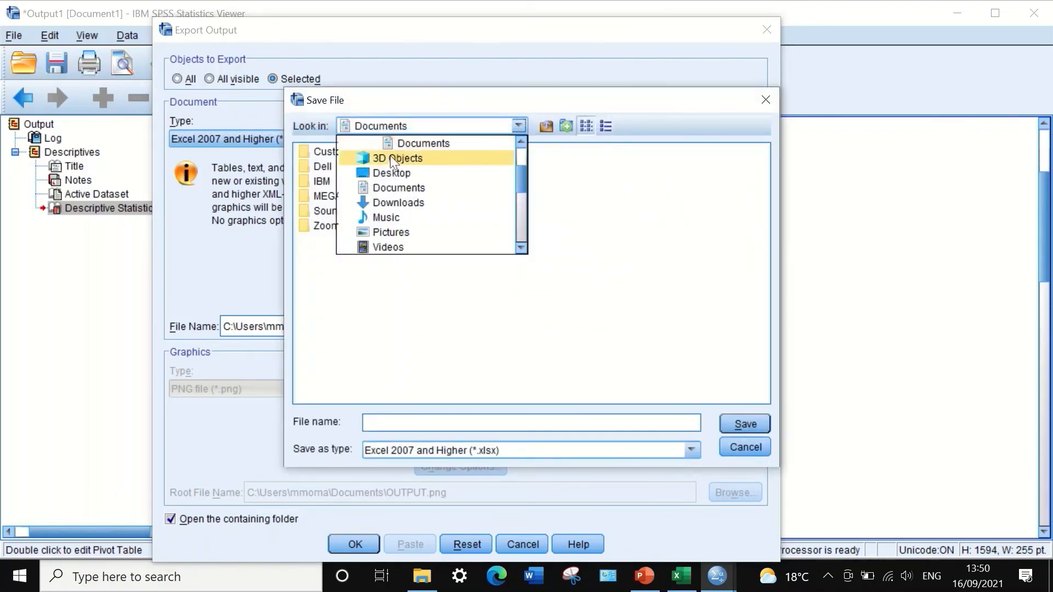
{"action": "left_click", "coordinate": [390, 174]}
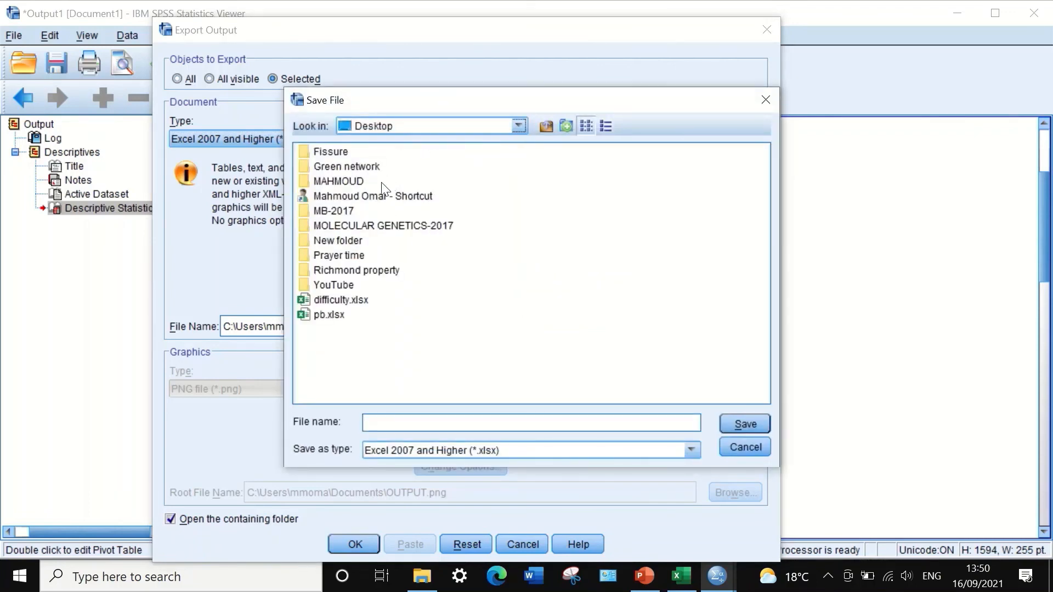
{"action": "double_click", "coordinate": [321, 284]}
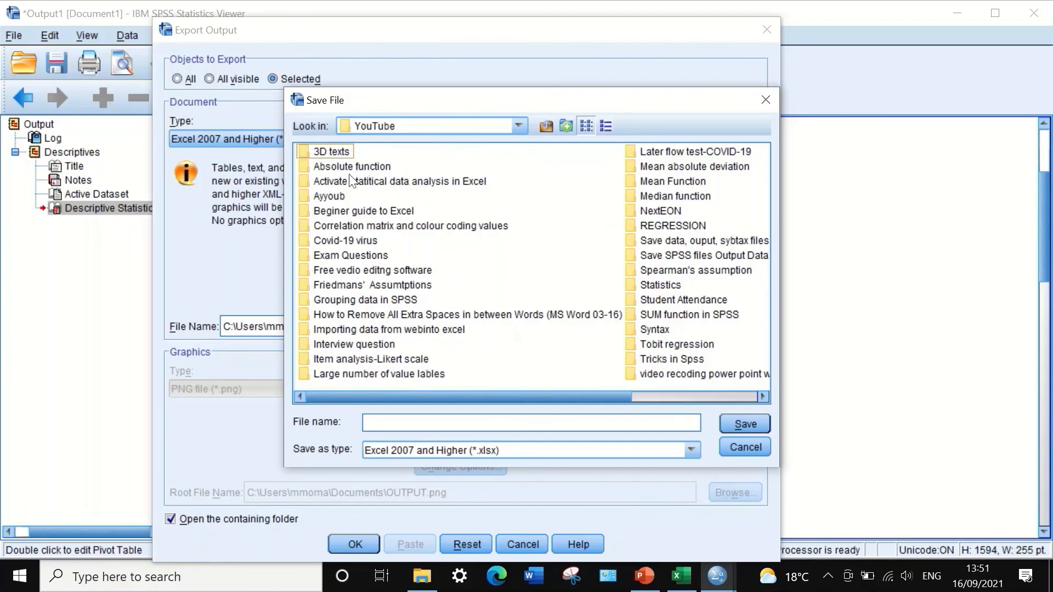
{"action": "double_click", "coordinate": [343, 256]}
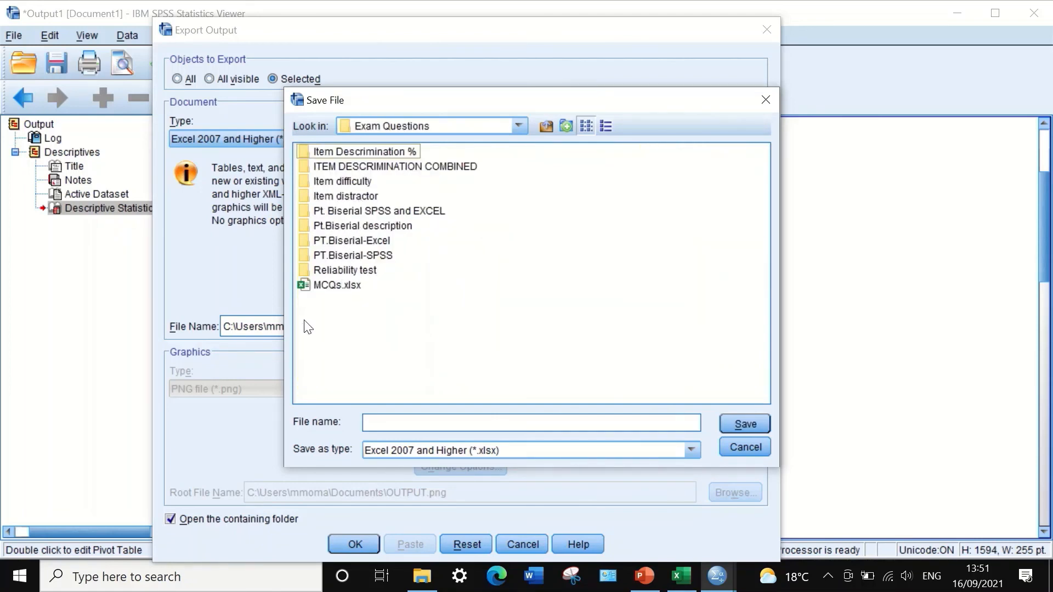
Name the export file "Item difficulty" and go into the Item difficulty folder.
{"action": "left_click", "coordinate": [410, 426]}
{"action": "type", "text": "Item diff"}
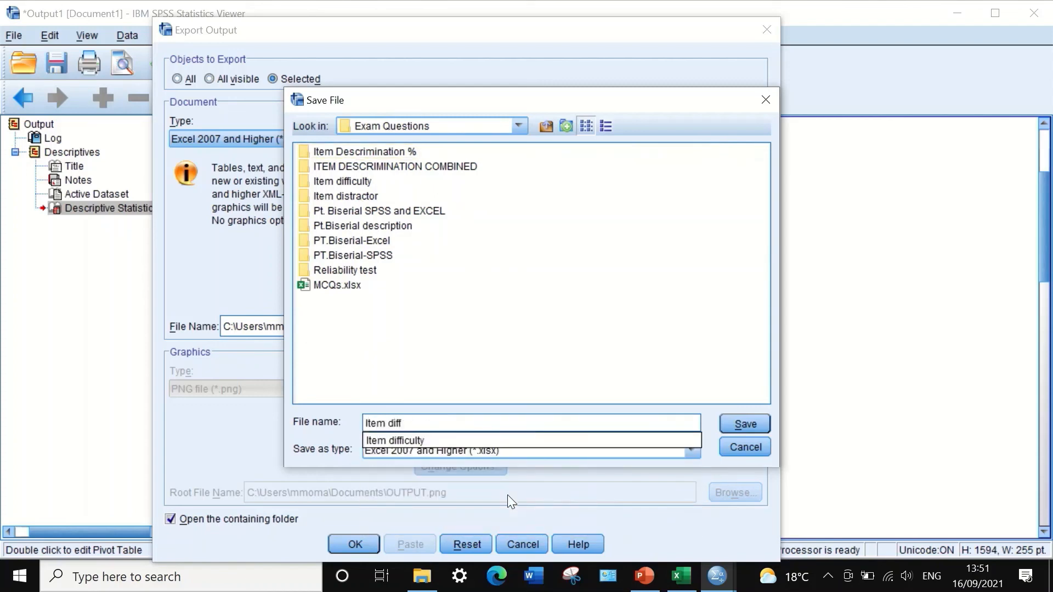
{"action": "left_click", "coordinate": [432, 441]}
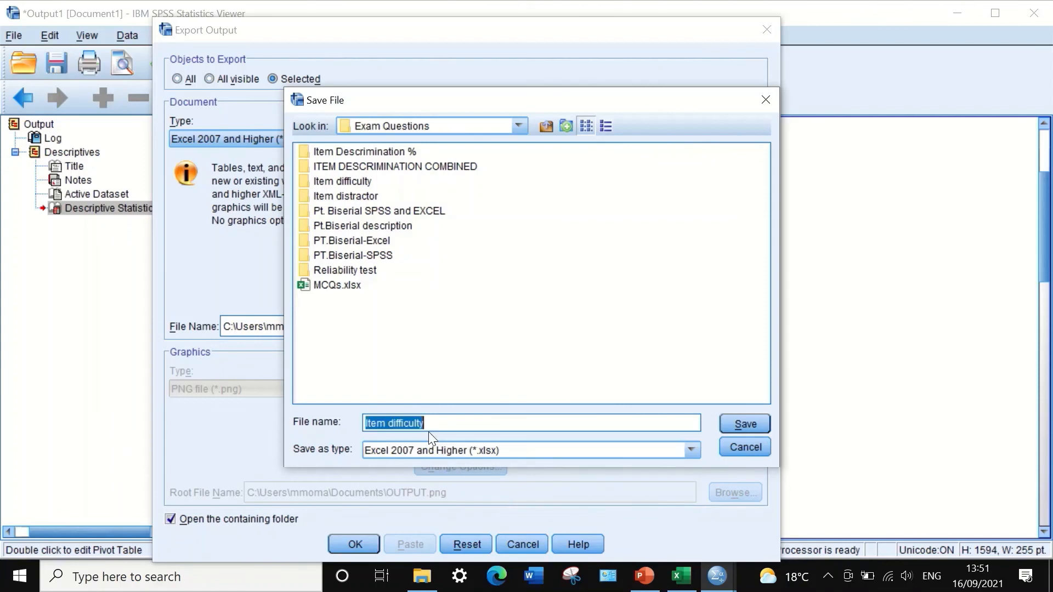
{"action": "left_click", "coordinate": [730, 424]}
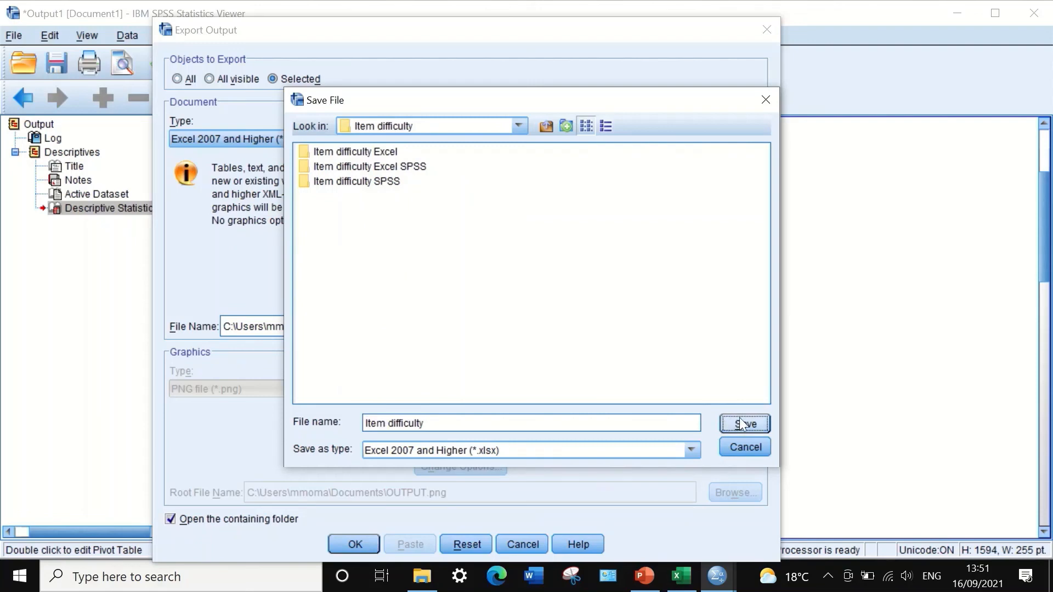
Accept the Item difficulty folder as the save location for the workbook and run the export.
{"action": "left_click", "coordinate": [365, 210]}
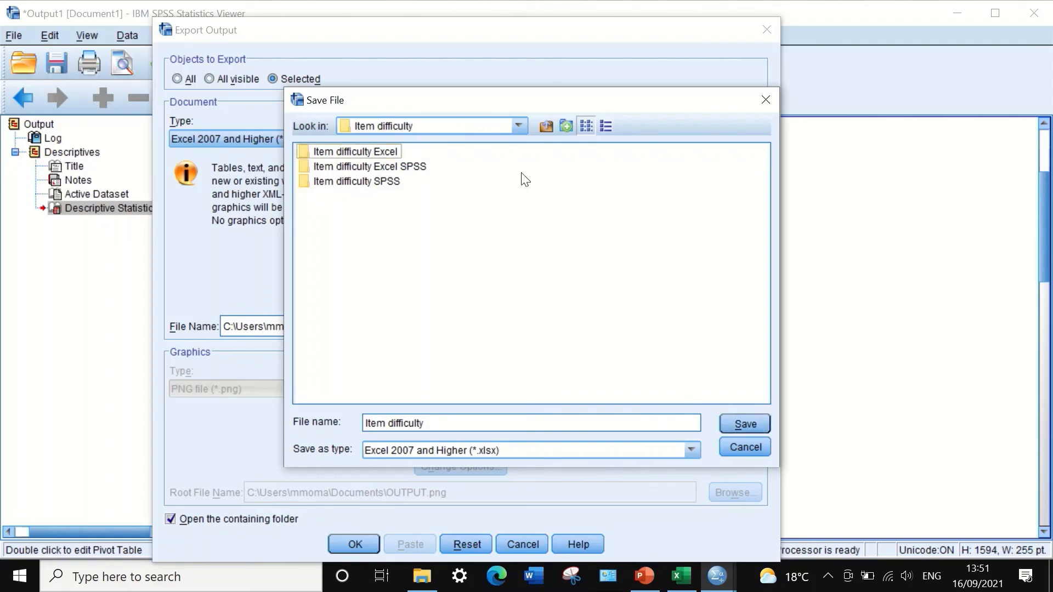
{"action": "left_click", "coordinate": [507, 128]}
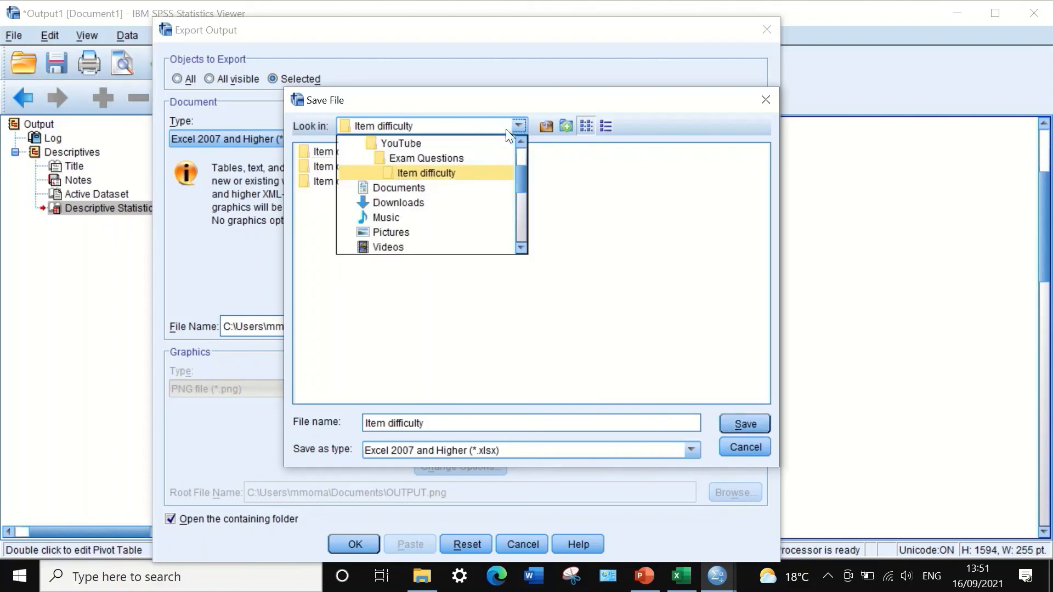
{"action": "left_click", "coordinate": [449, 170]}
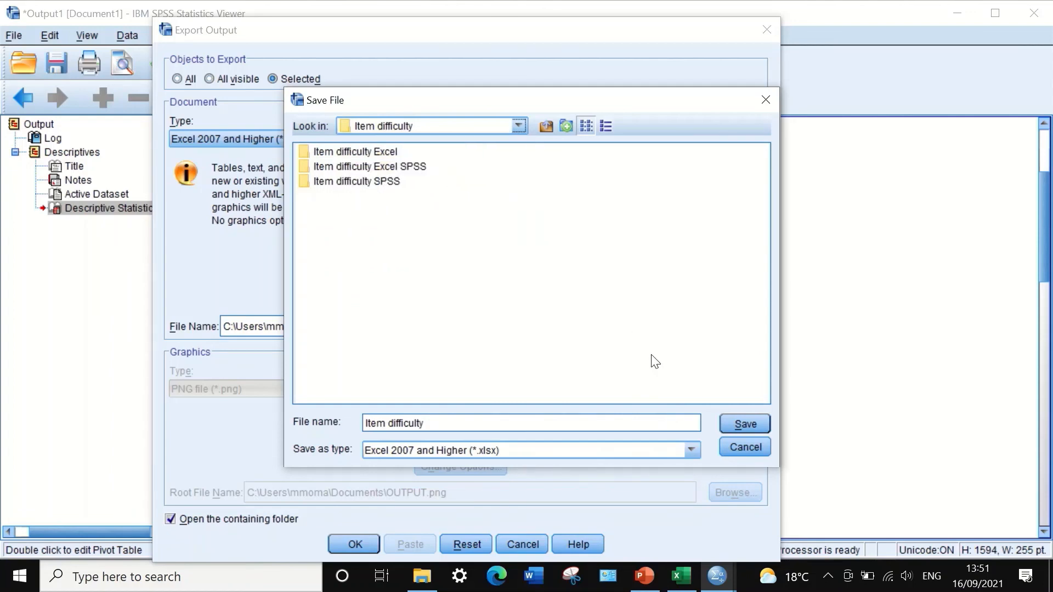
{"action": "left_click", "coordinate": [738, 423]}
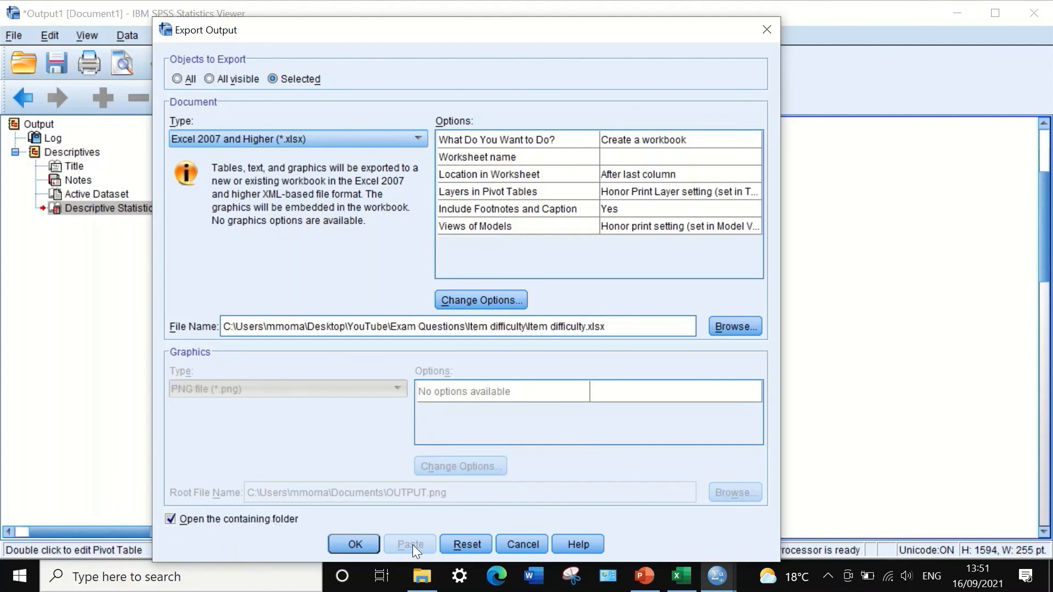
{"action": "left_click", "coordinate": [340, 543]}
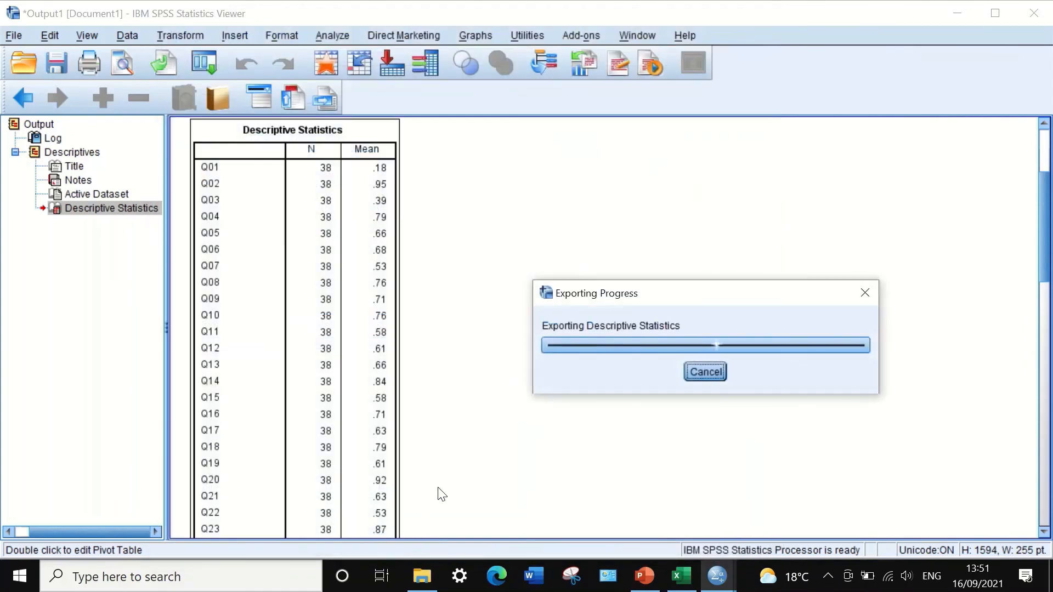